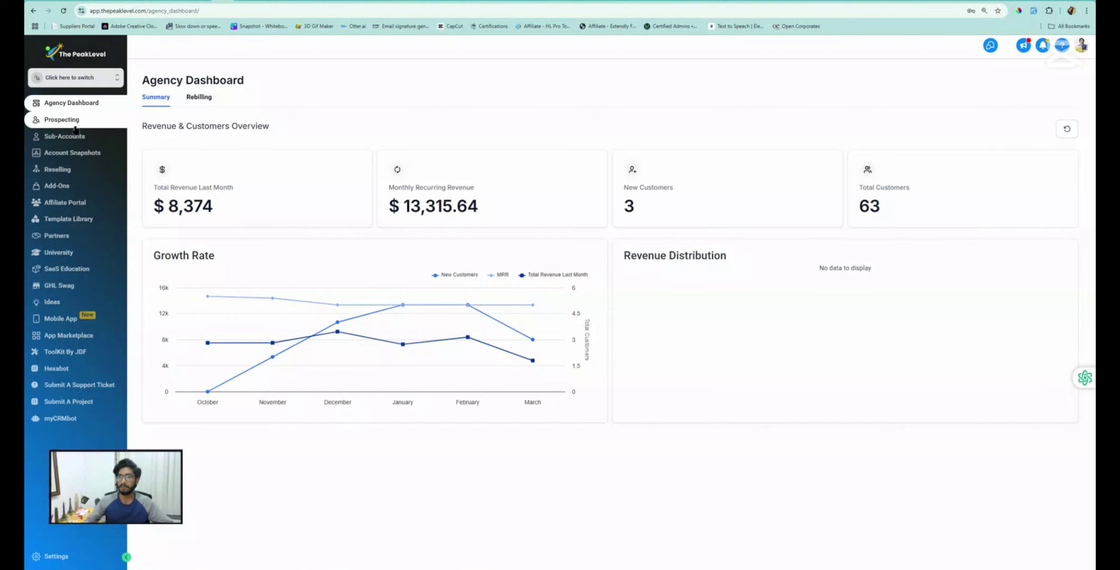
Go from the agency dashboard to the Sub-Accounts client list via the left sidebar
{"action": "left_click", "coordinate": [58, 79]}
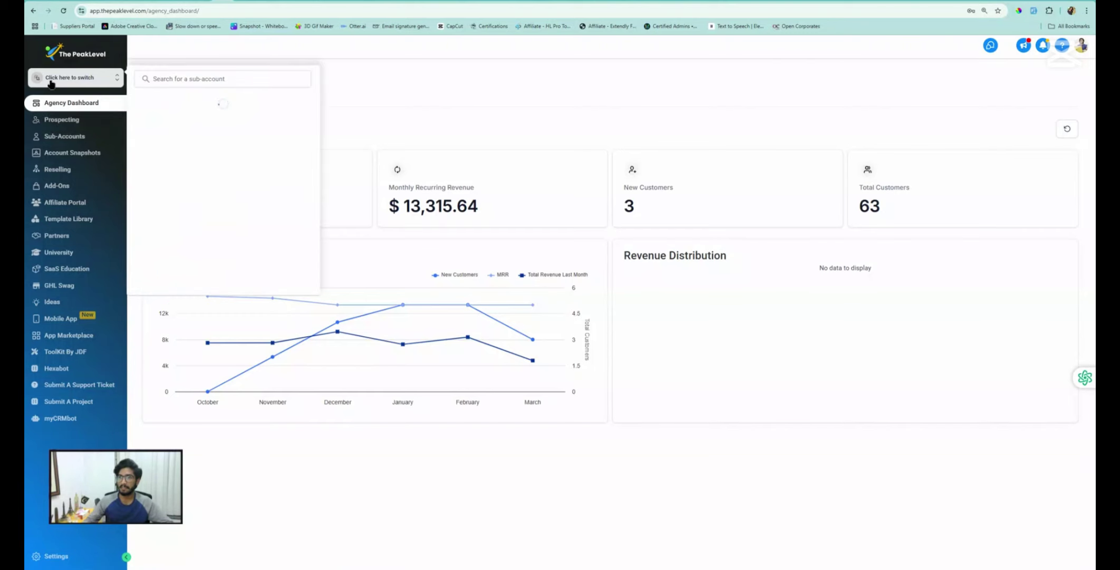
{"action": "left_click", "coordinate": [387, 72]}
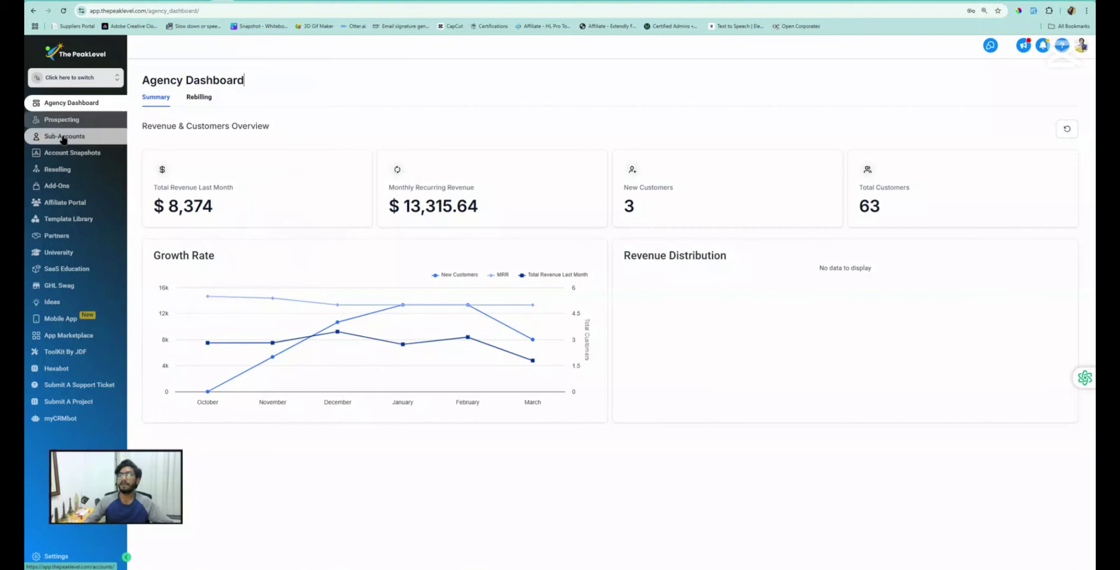
{"action": "left_click", "coordinate": [62, 139]}
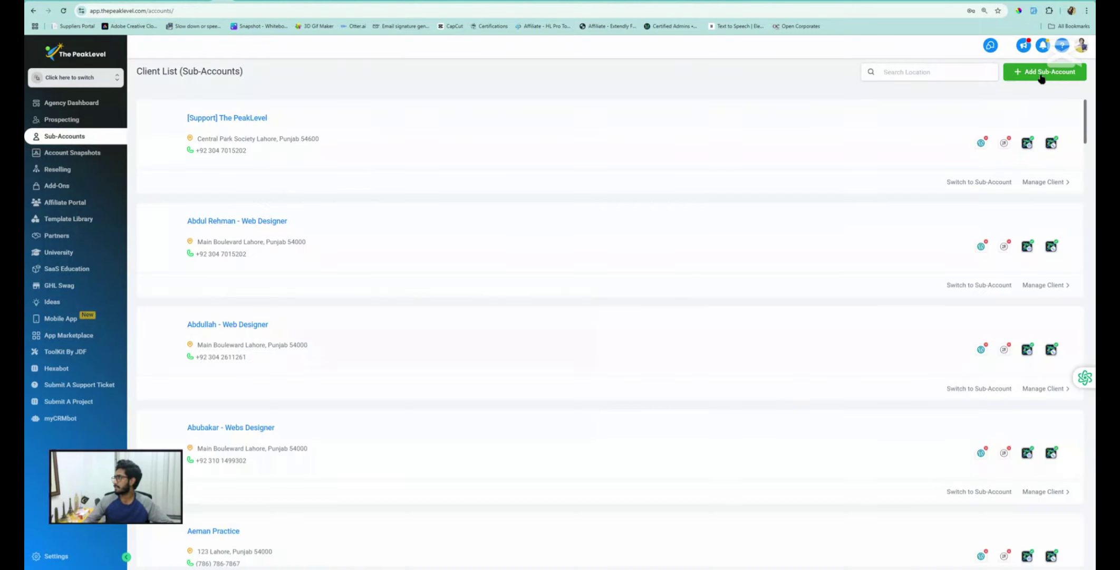
Add a new sub-account using the Blank Snapshot template
{"action": "left_click", "coordinate": [1042, 77]}
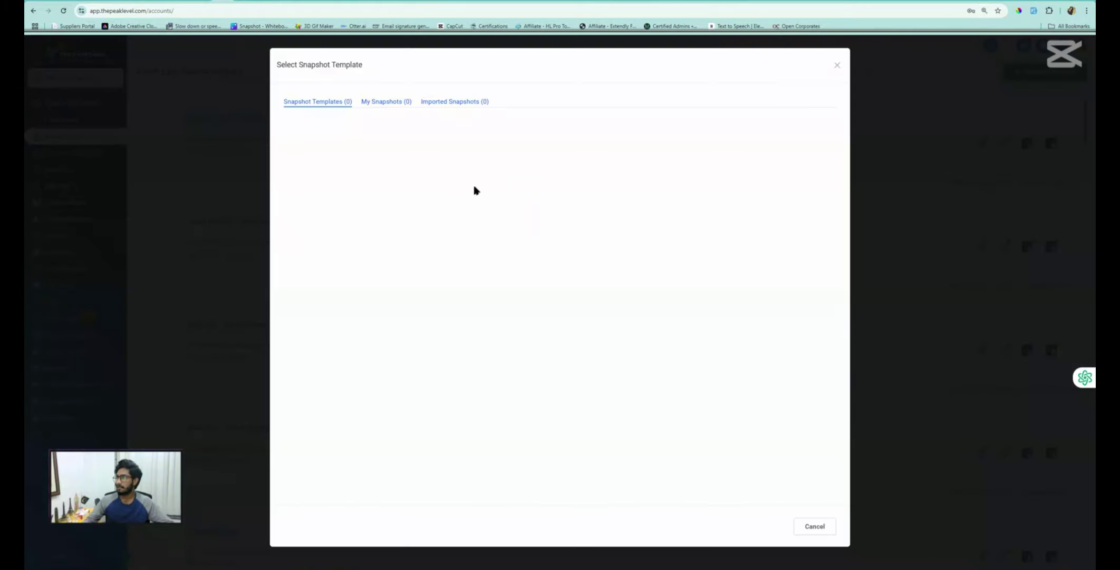
{"action": "mouse_move", "coordinate": [331, 254]}
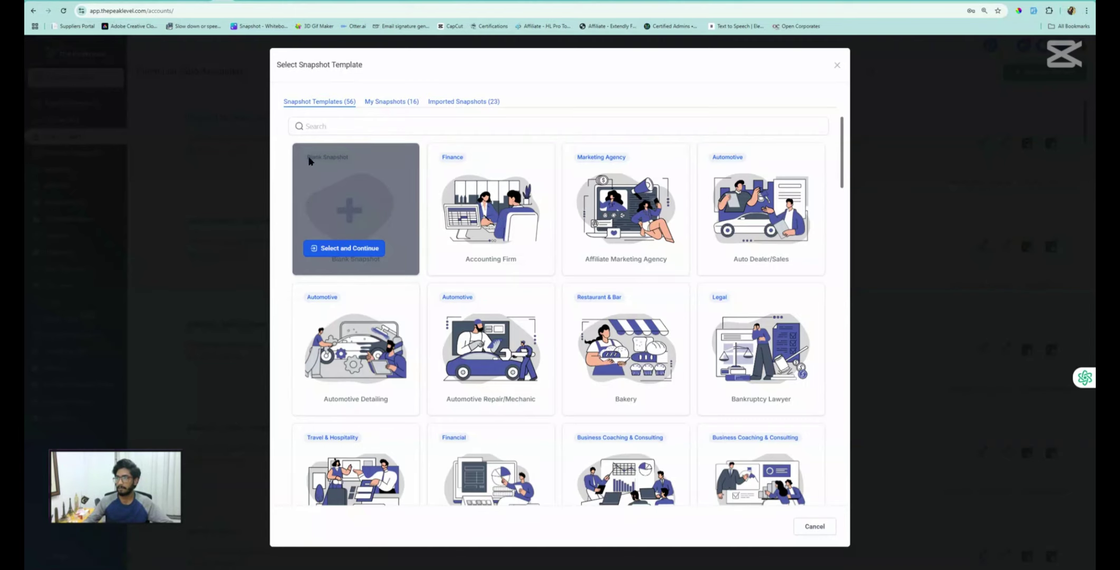
{"action": "left_click", "coordinate": [350, 249]}
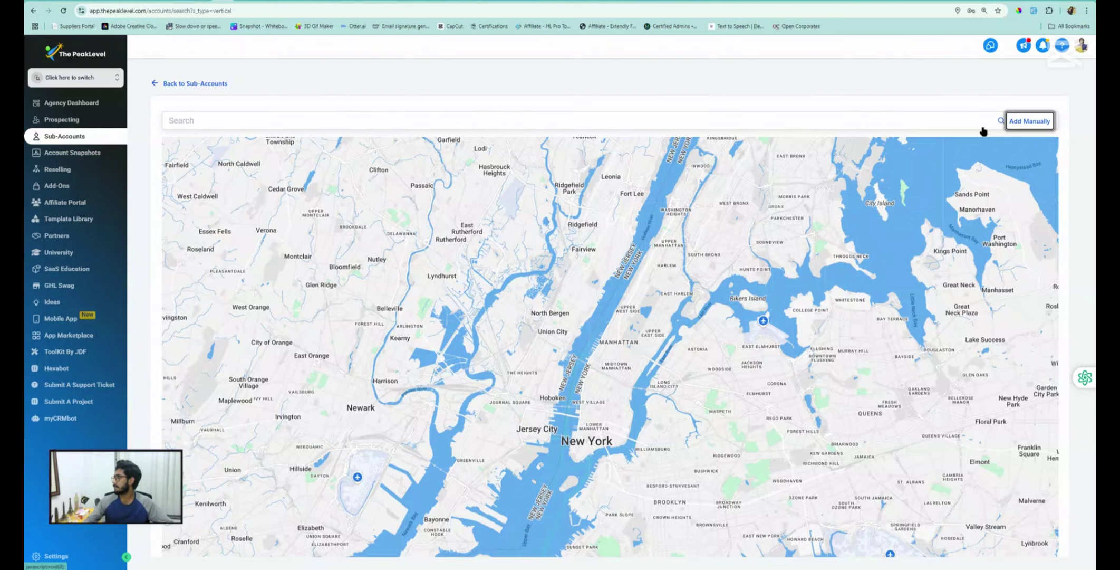
Choose manual entry and fill in the owner's first and last name
{"action": "left_click", "coordinate": [1009, 123]}
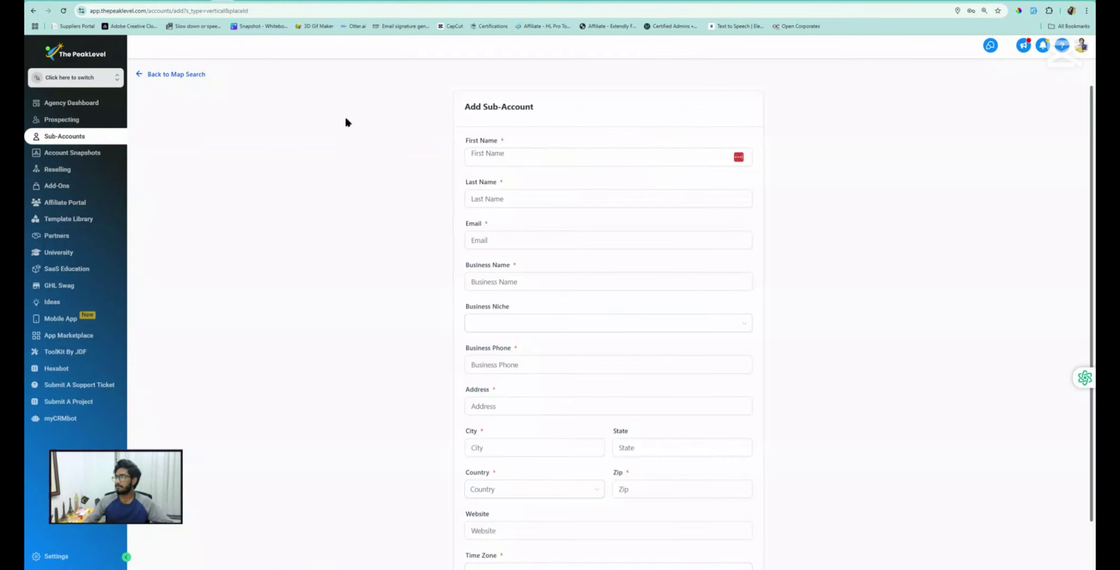
{"action": "left_click", "coordinate": [495, 161]}
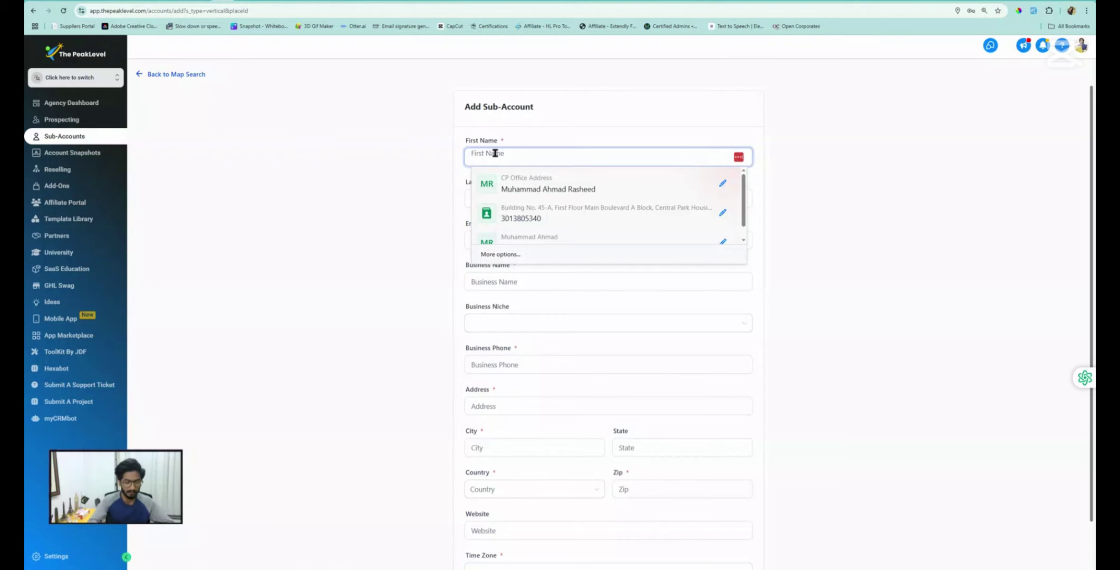
{"action": "type", "text": "G"}
{"action": "key", "text": "BackSpace"}
{"action": "key", "text": "BackSpace"}
{"action": "key", "text": "Tab"}
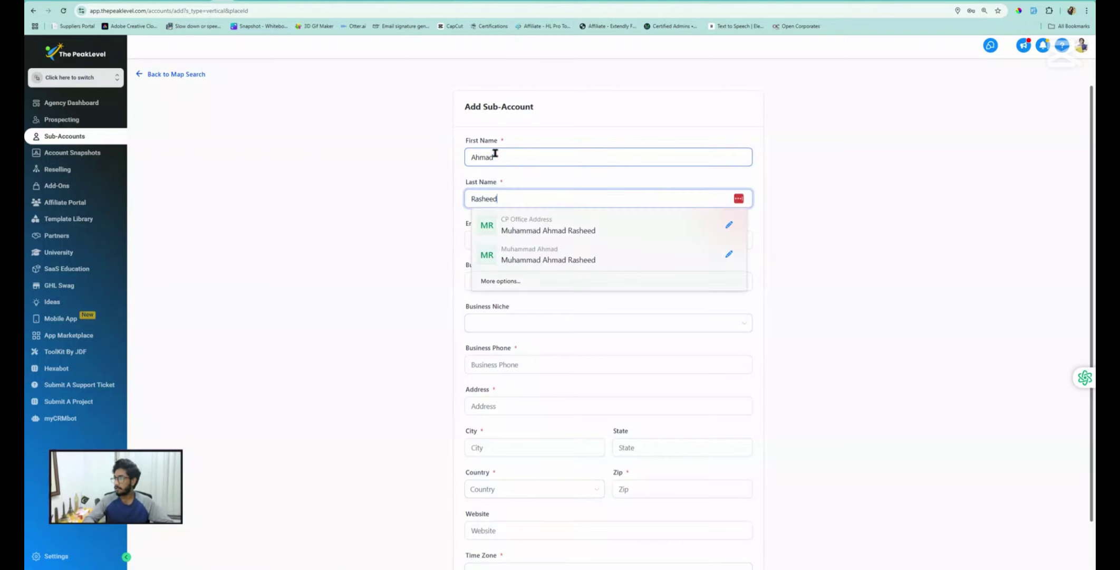
Enter the owner's e-mail address and the business name 'My First Account'
{"action": "key", "text": "Tab"}
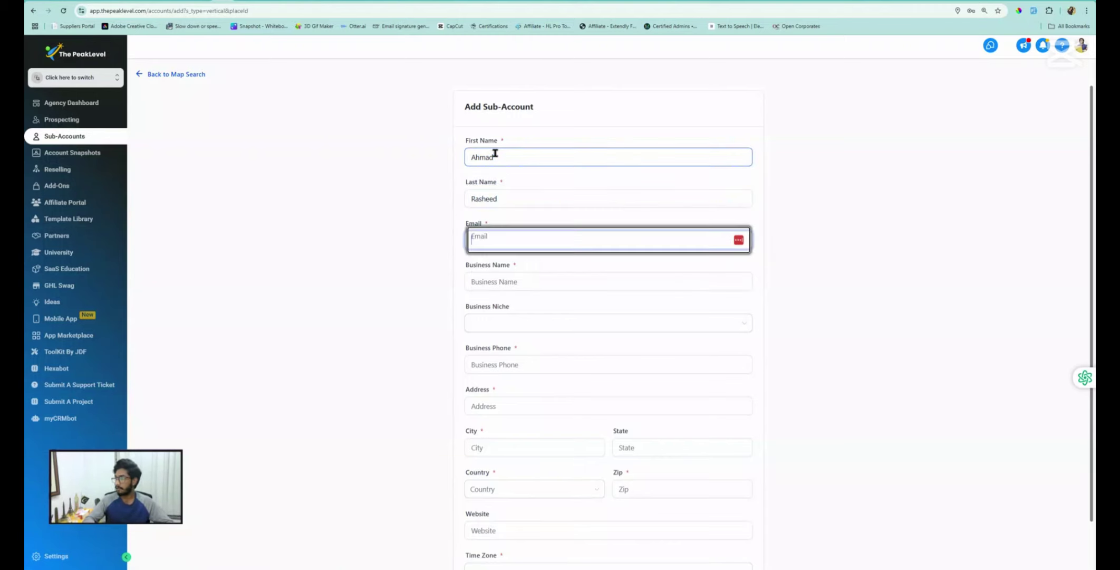
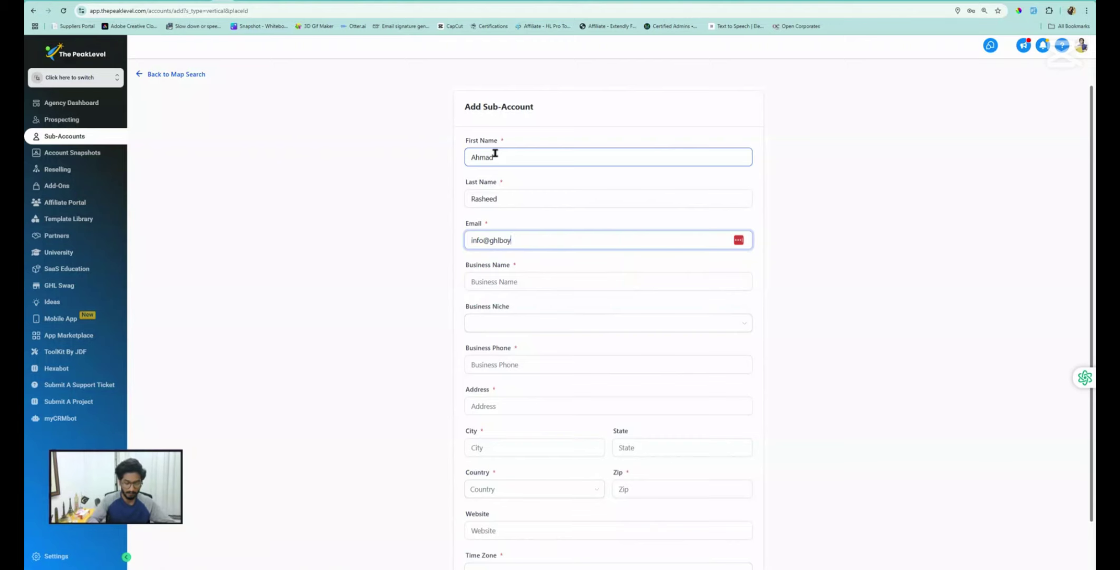
{"action": "key", "text": "Tab"}
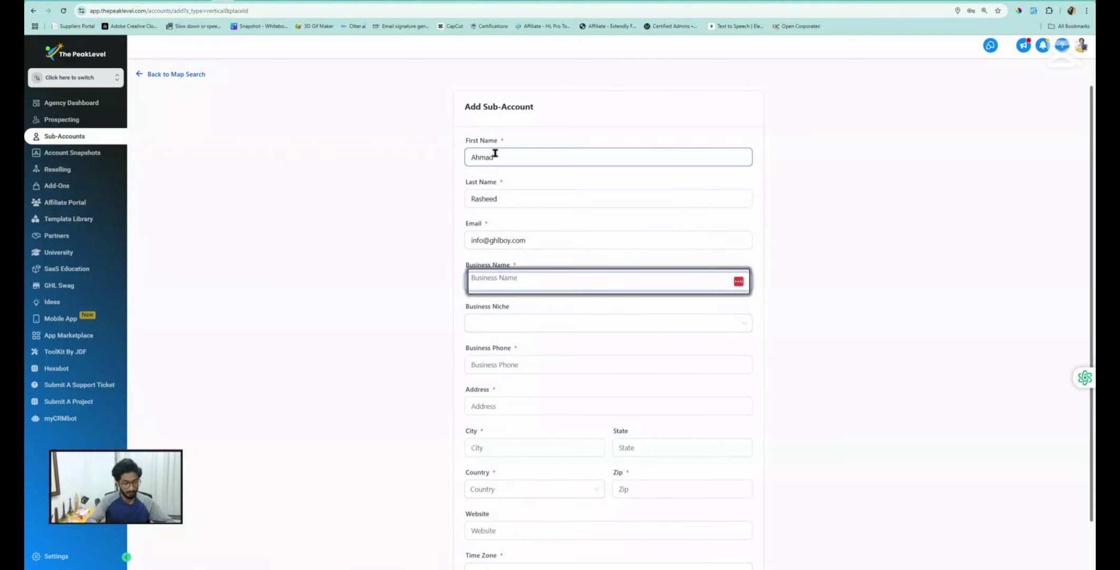
{"action": "type", "text": "My First Account"}
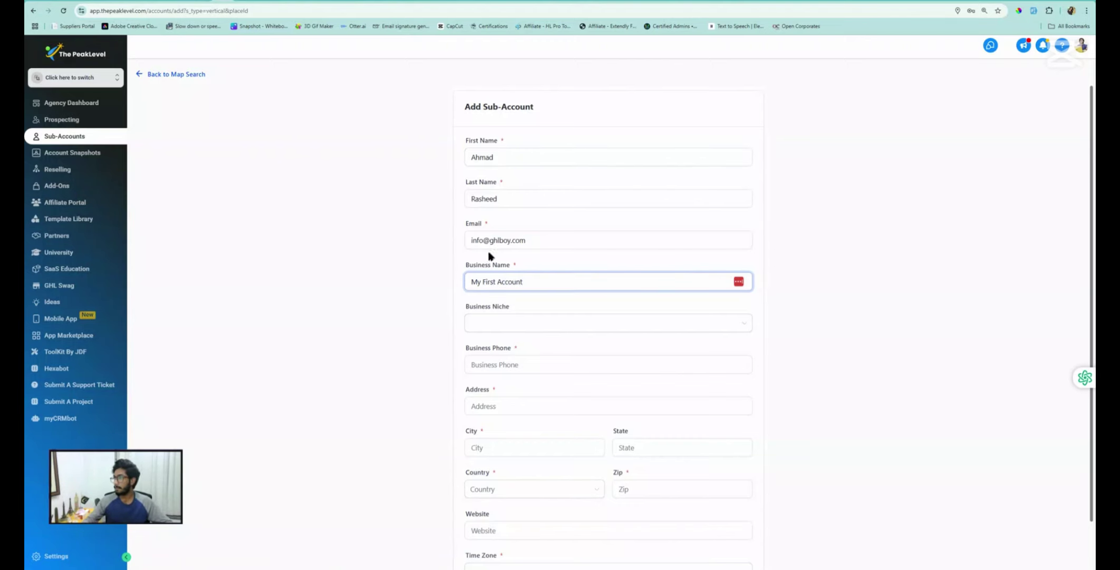
Fill in the business phone, street address, city, state and zip code 123456
{"action": "scroll", "coordinate": [507, 327], "scroll_direction": "down", "scroll_amount": 1}
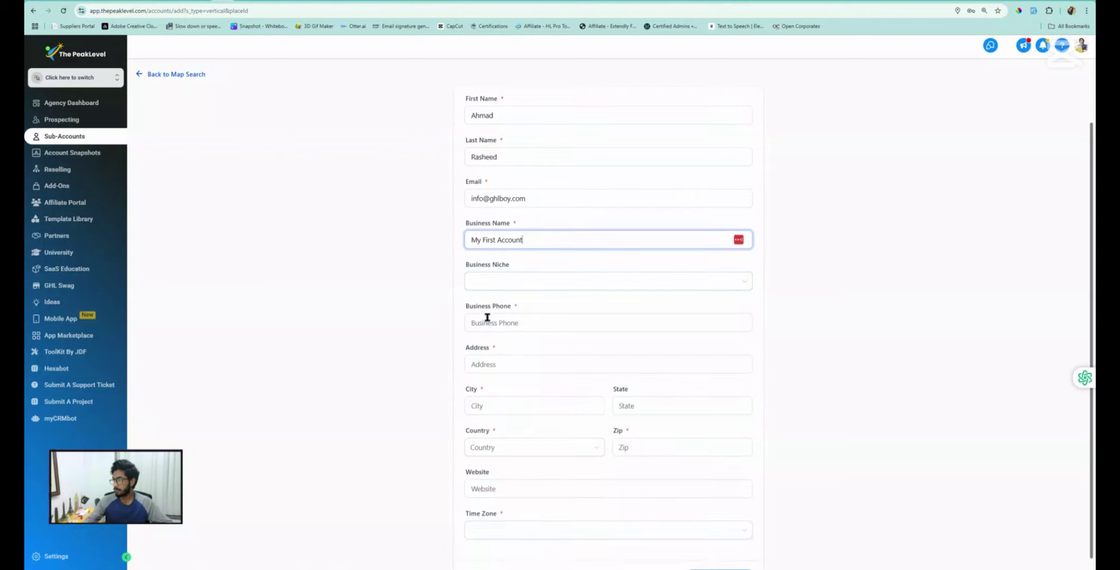
{"action": "left_click", "coordinate": [489, 317]}
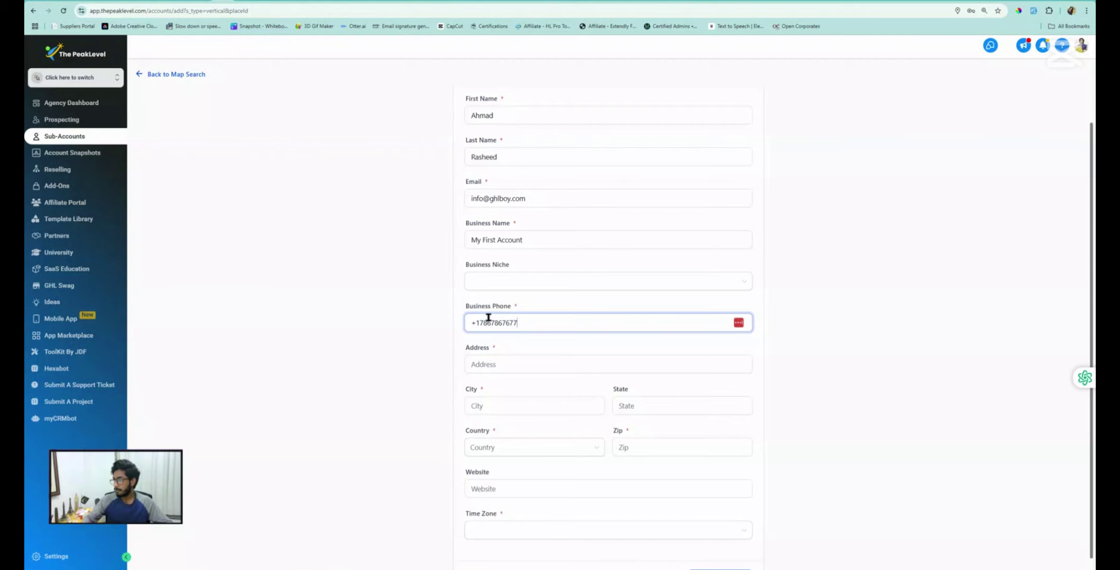
{"action": "left_click", "coordinate": [499, 362]}
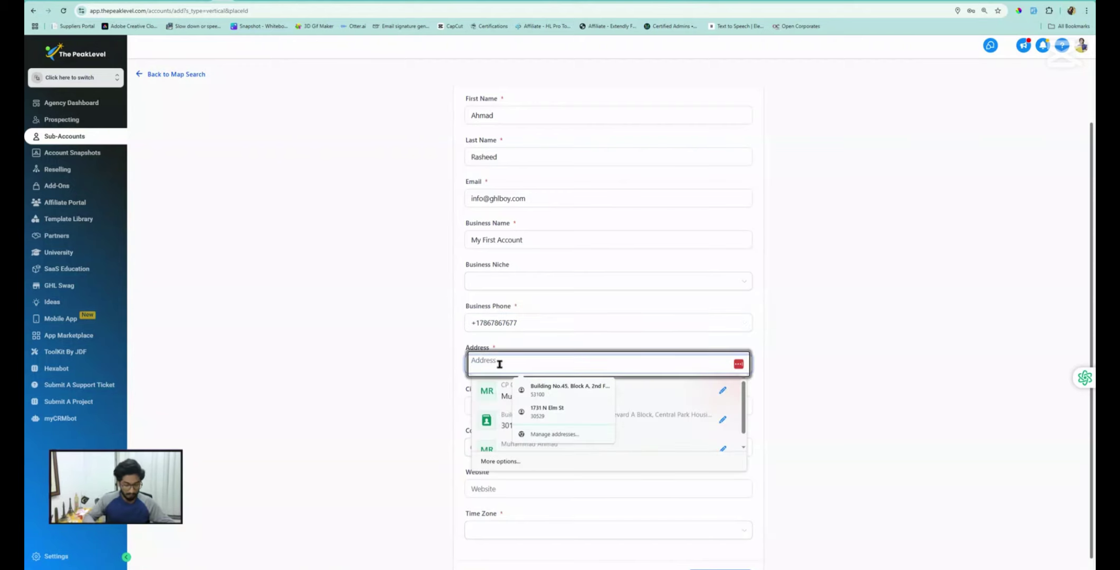
{"action": "type", "text": "Main Street"}
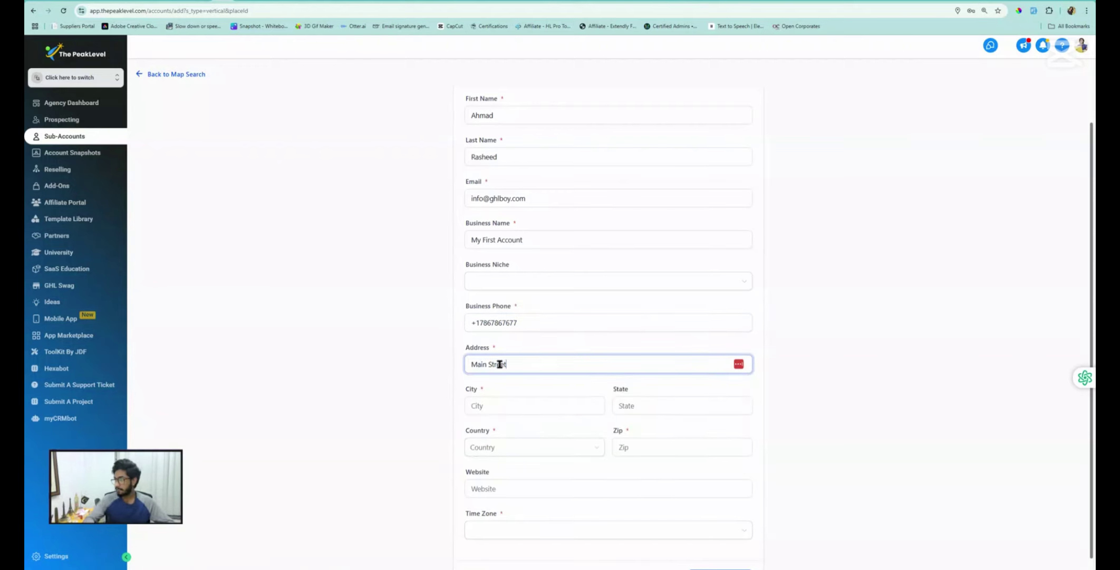
{"action": "key", "text": "Tab"}
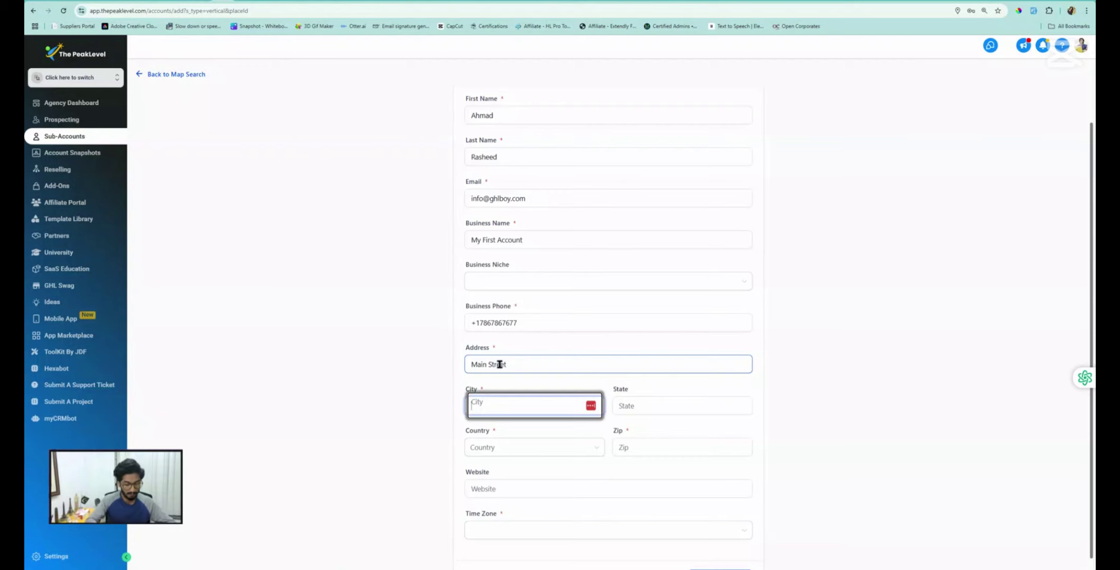
{"action": "type", "text": "City"}
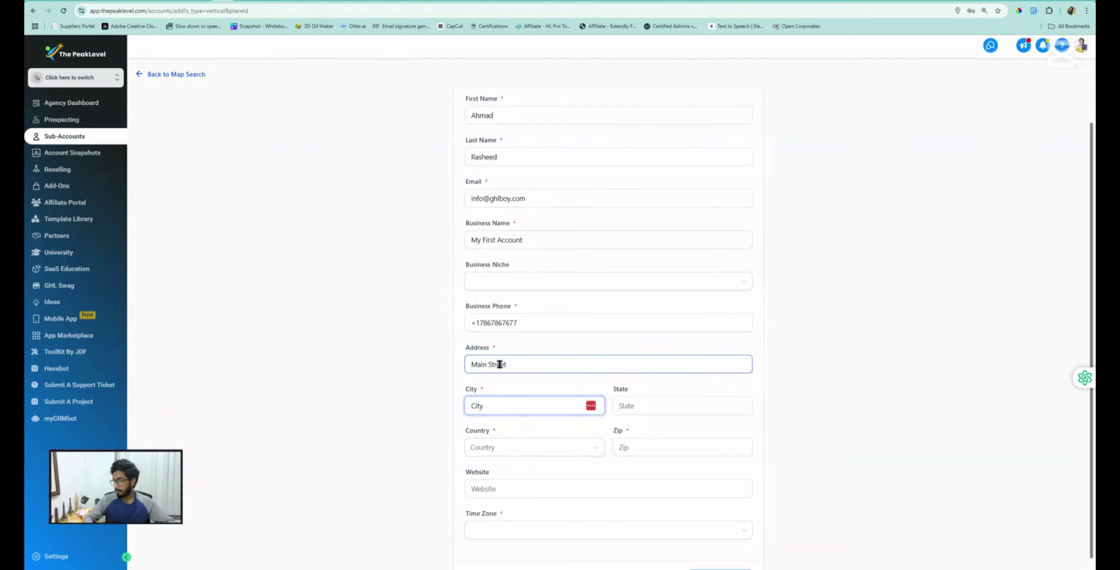
{"action": "key", "text": "Tab"}
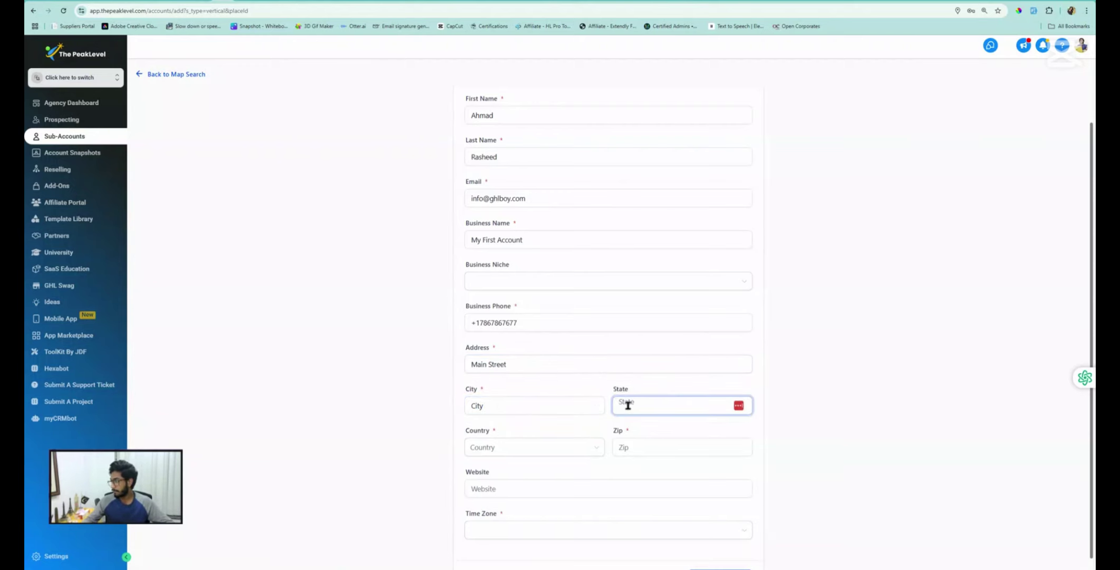
{"action": "left_click", "coordinate": [629, 404]}
{"action": "type", "text": "State"}
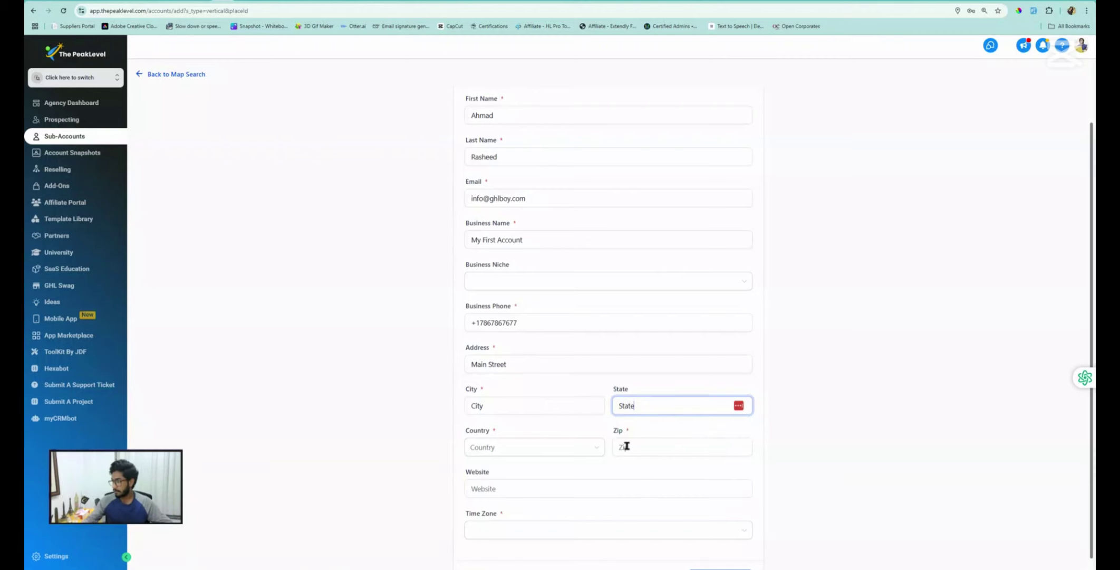
{"action": "left_click", "coordinate": [626, 446]}
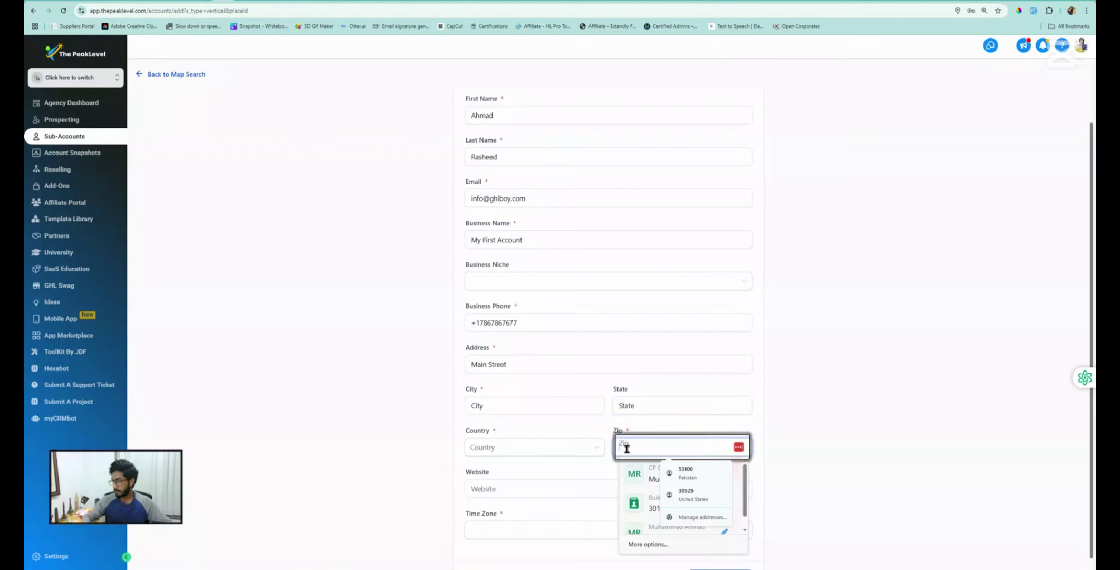
{"action": "type", "text": "123456"}
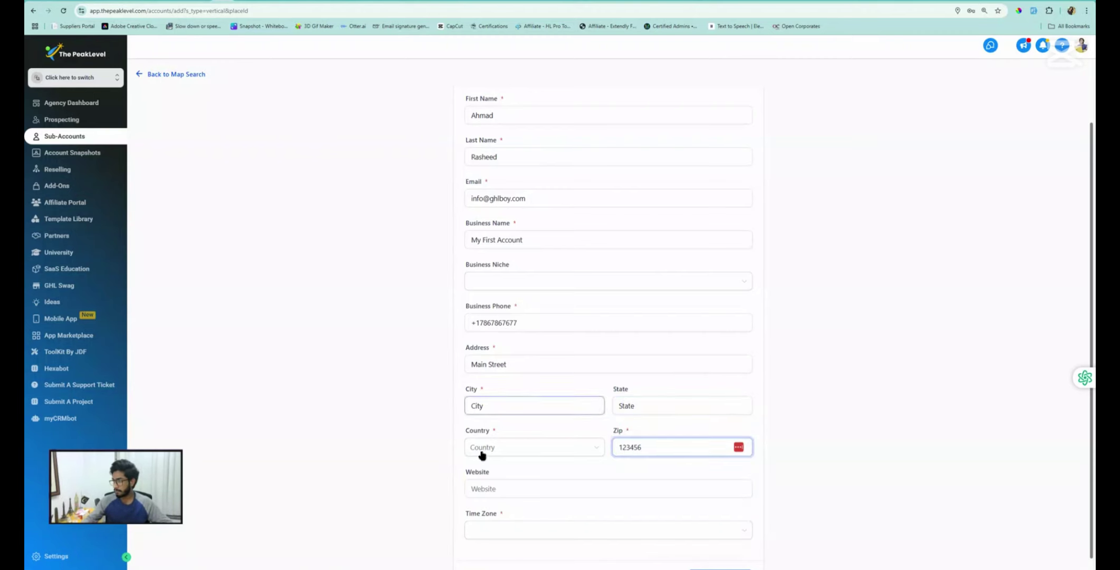
{"action": "left_click", "coordinate": [492, 448]}
{"action": "left_click", "coordinate": [494, 448]}
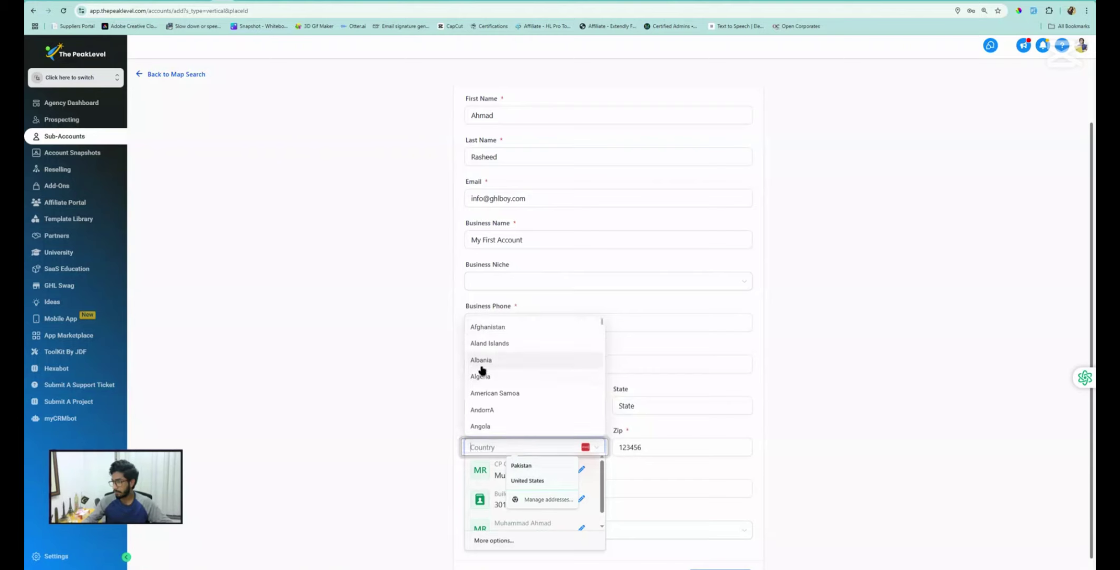
{"action": "type", "text": "uni"}
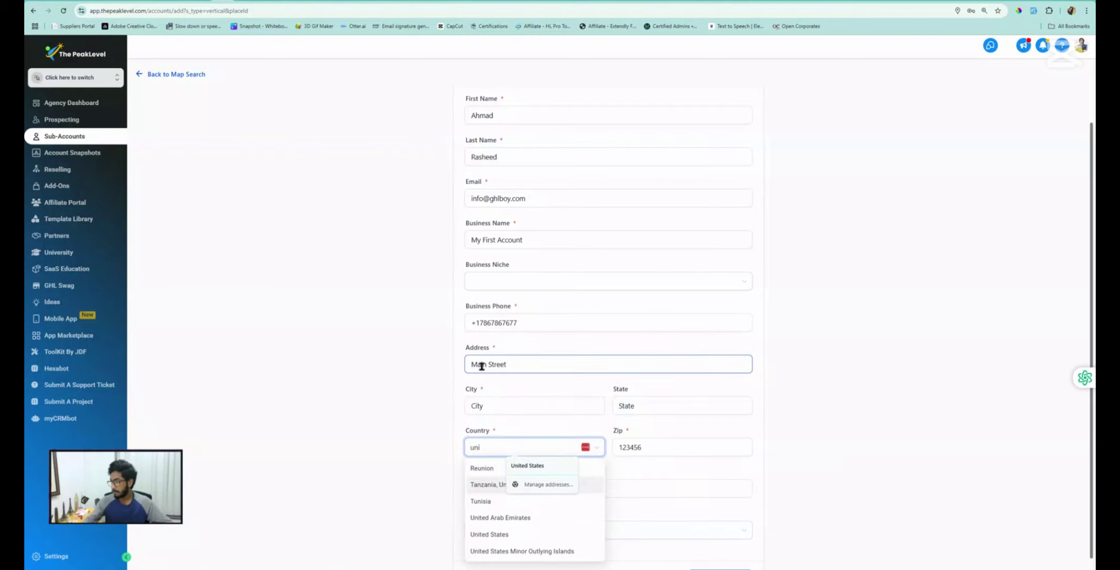
{"action": "left_click", "coordinate": [495, 535]}
{"action": "left_click", "coordinate": [489, 486]}
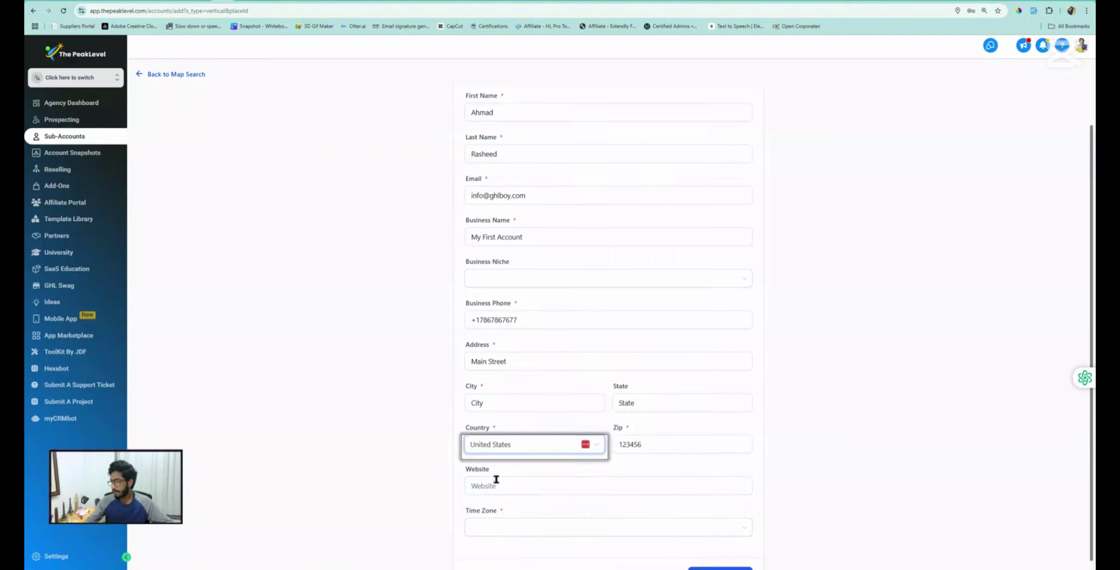
{"action": "scroll", "coordinate": [489, 480], "scroll_direction": "down", "scroll_amount": 1}
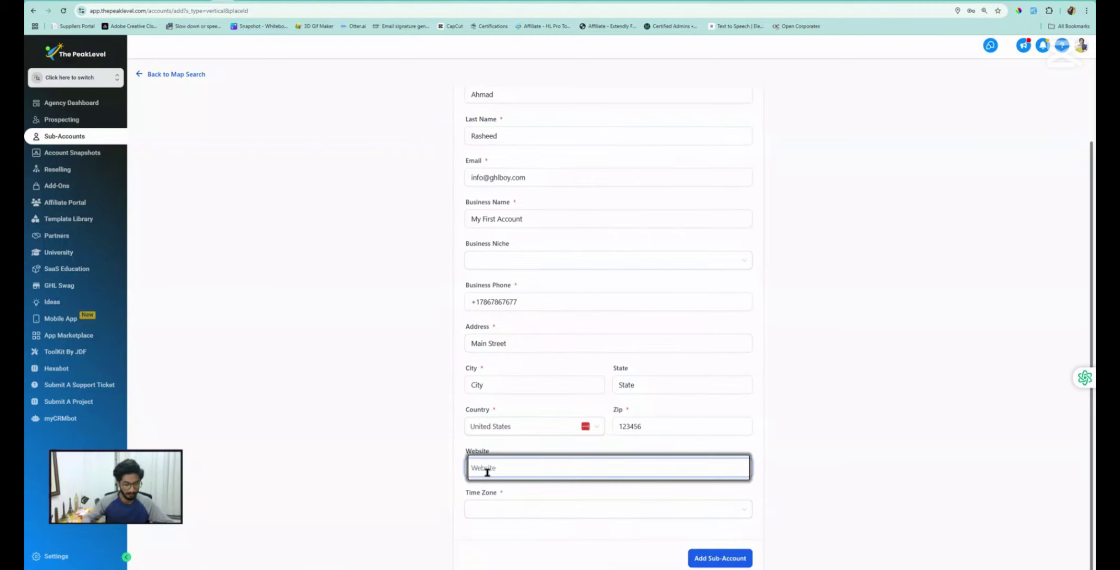
{"action": "type", "text": "www.g"}
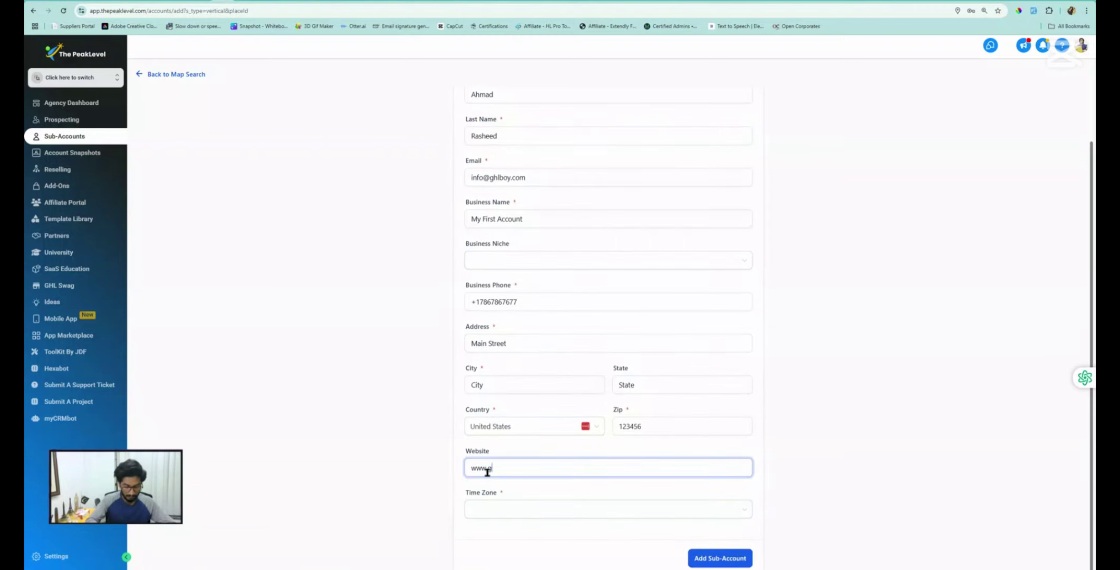
{"action": "type", "text": "hlboy"}
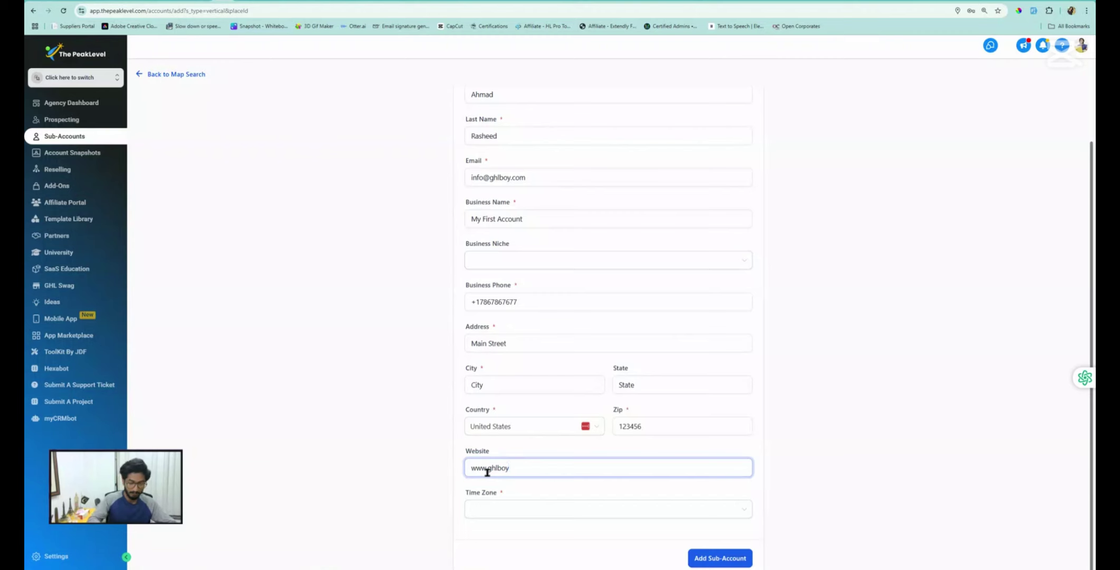
{"action": "type", "text": ".com"}
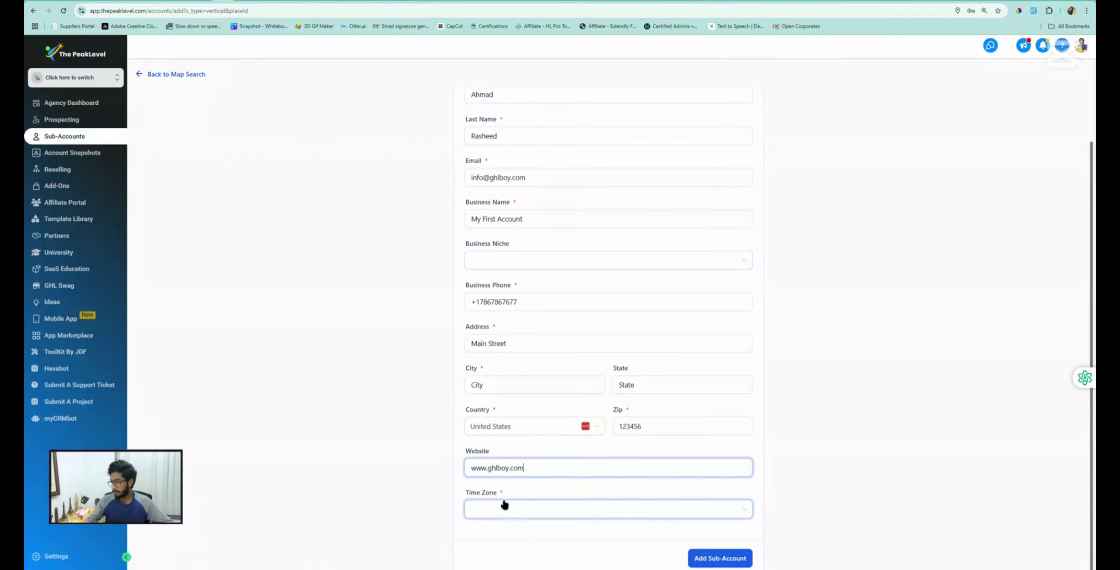
Set the sub-account time zone to GMT-05:00 America/Cancun (EST)
{"action": "left_click", "coordinate": [503, 507]}
{"action": "scroll", "coordinate": [520, 475], "scroll_direction": "down", "scroll_amount": 5}
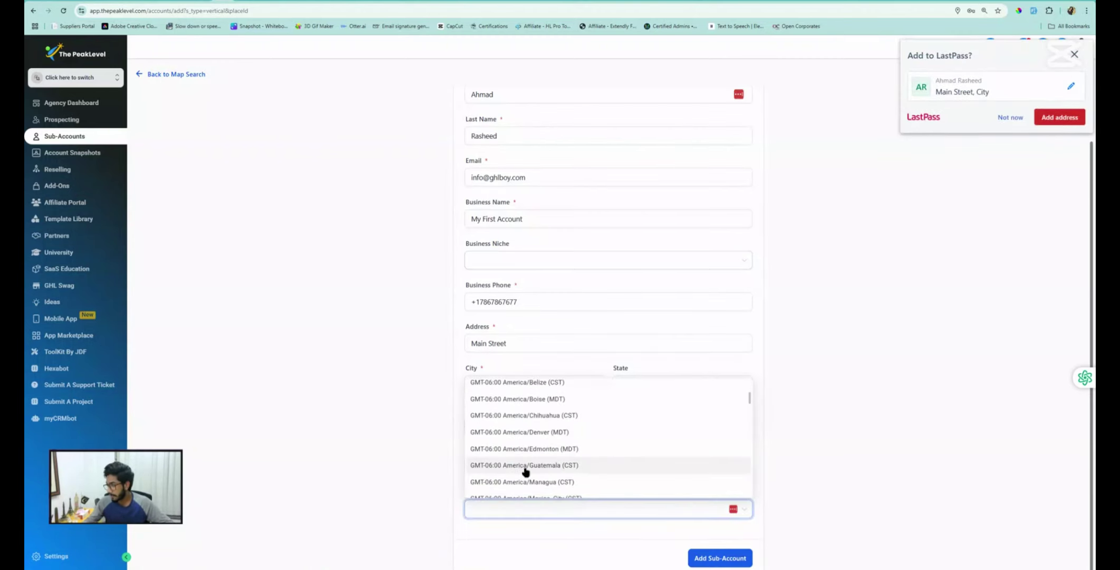
{"action": "scroll", "coordinate": [530, 469], "scroll_direction": "down", "scroll_amount": 3}
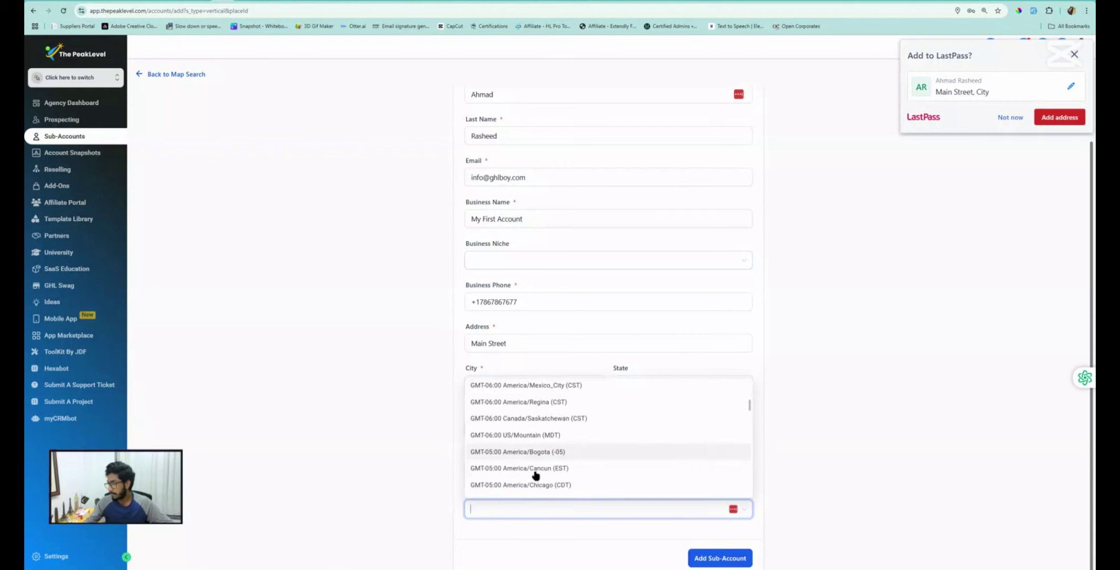
{"action": "left_click", "coordinate": [549, 469]}
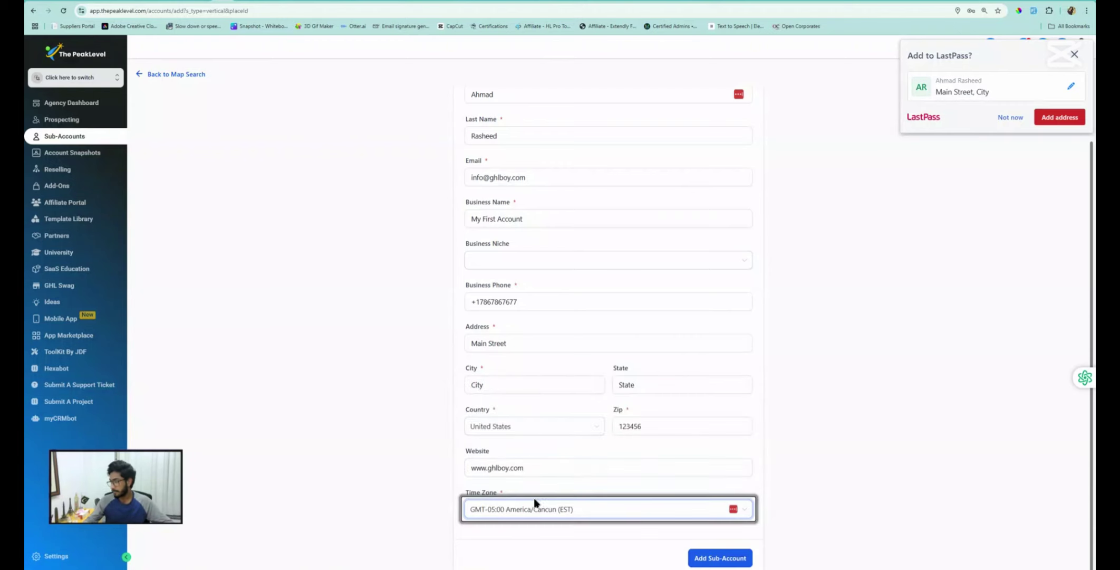
Create the sub-account and decline the password-manager and address-saving prompts
{"action": "left_click", "coordinate": [728, 557]}
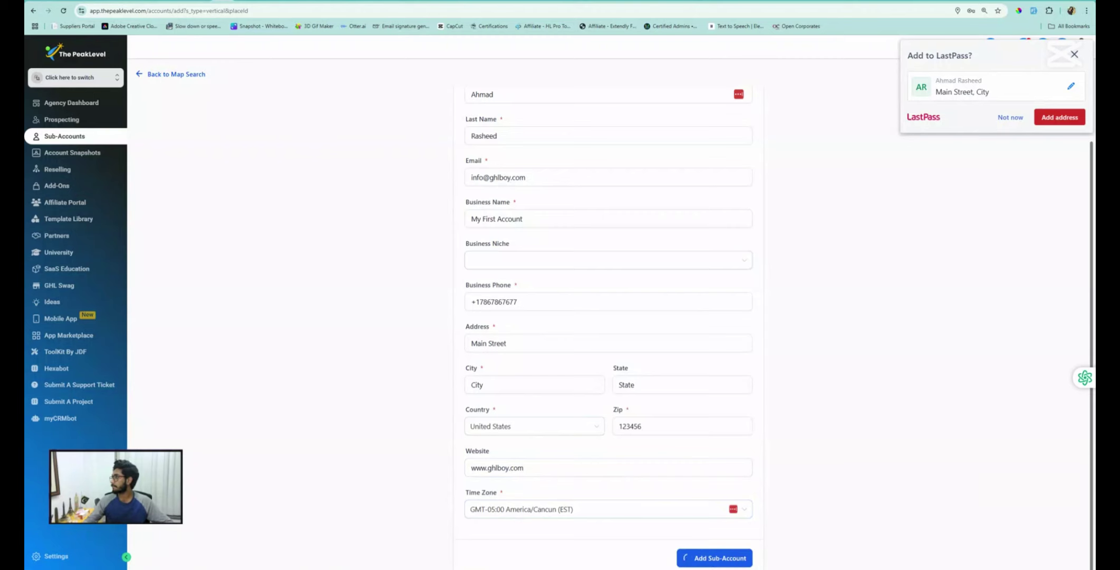
{"action": "left_click", "coordinate": [1011, 117]}
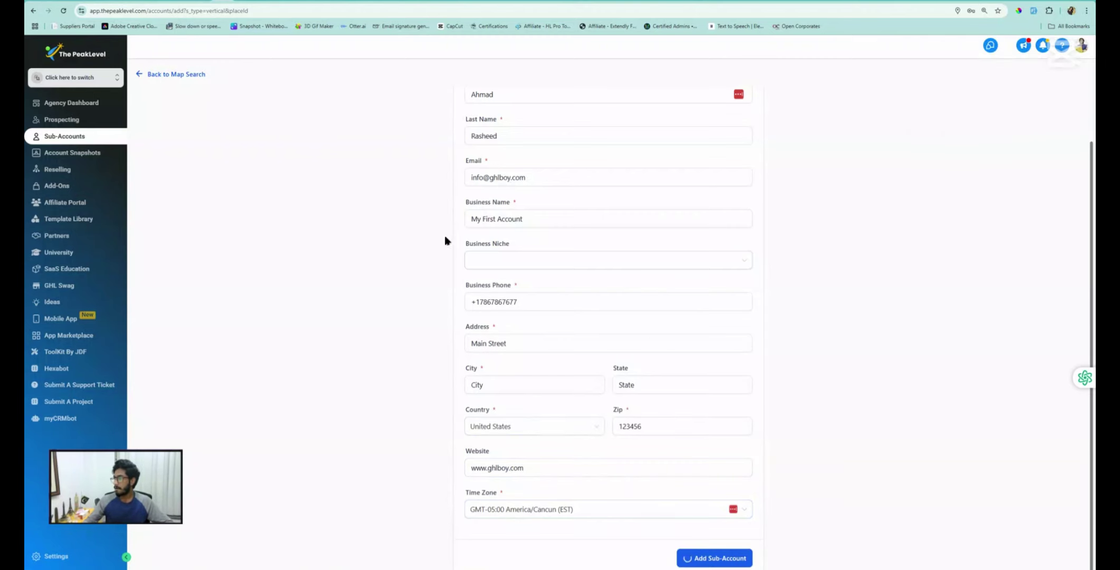
{"action": "left_click", "coordinate": [504, 221]}
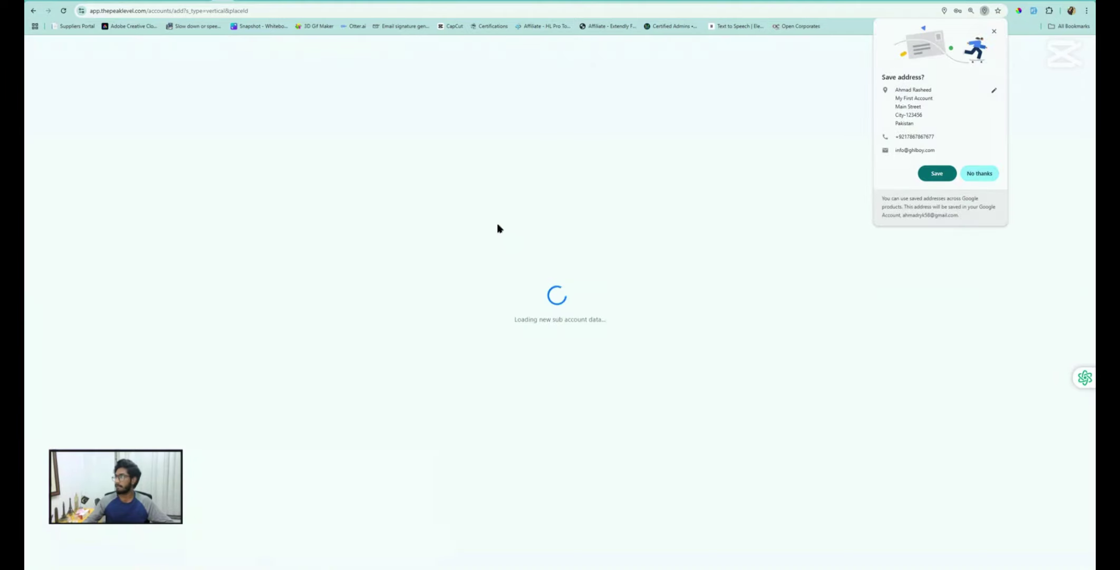
{"action": "left_click", "coordinate": [982, 174]}
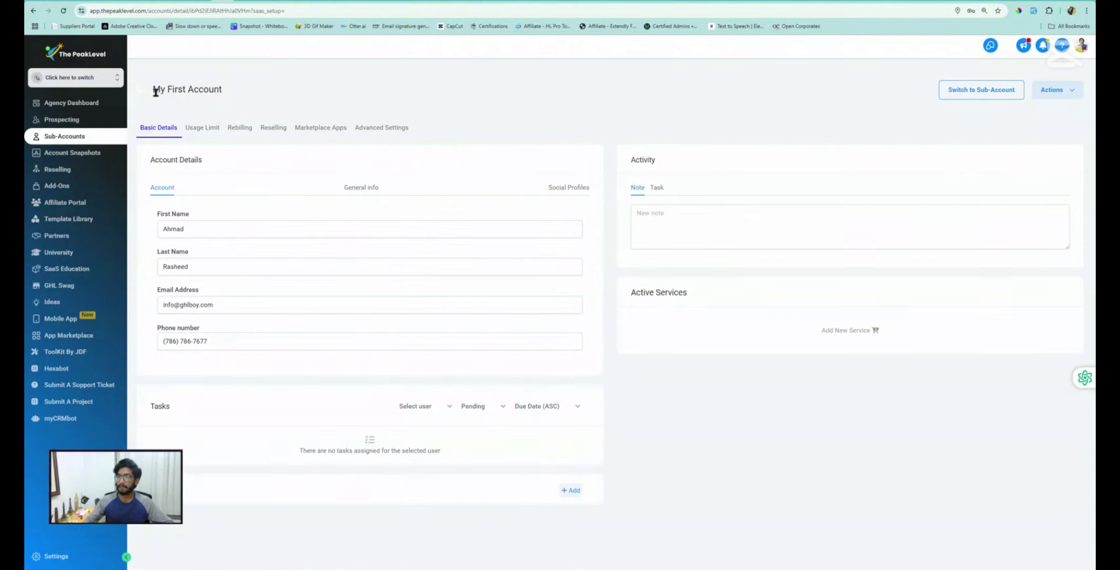
Return to the Sub-Accounts list and search 'my firs' to show only My First Account
{"action": "left_click_drag", "start_coordinate": [159, 87], "coordinate": [217, 96]}
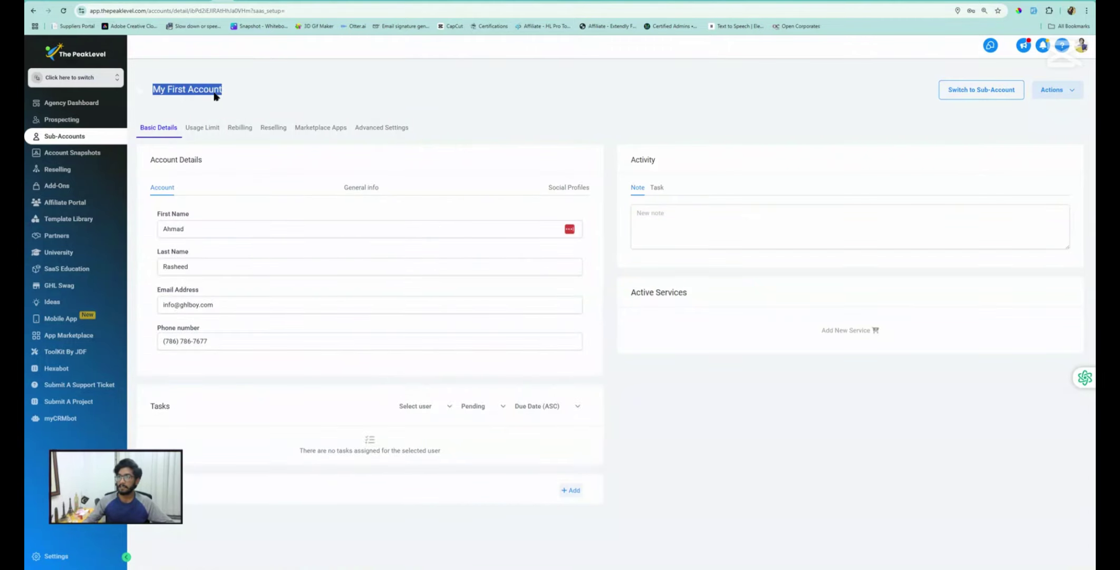
{"action": "left_click", "coordinate": [62, 137]}
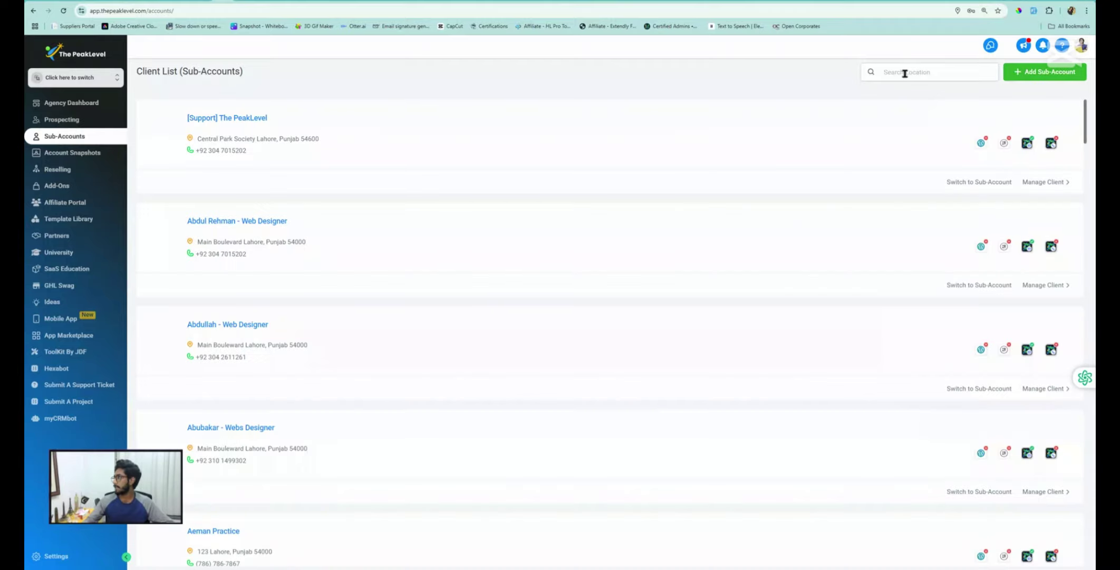
{"action": "left_click", "coordinate": [905, 73]}
{"action": "type", "text": "my"}
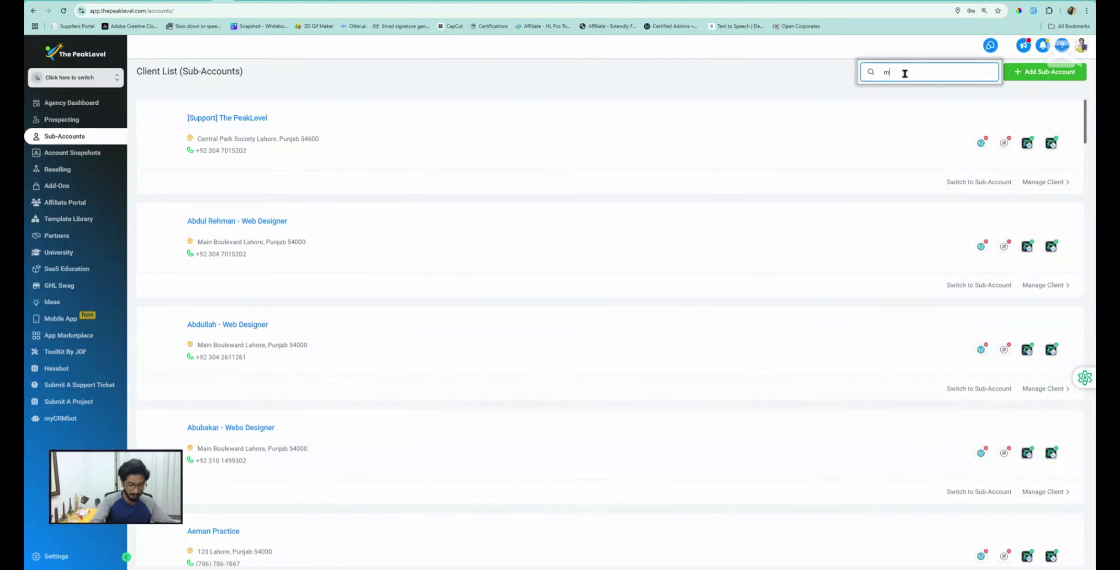
{"action": "type", "text": " first"}
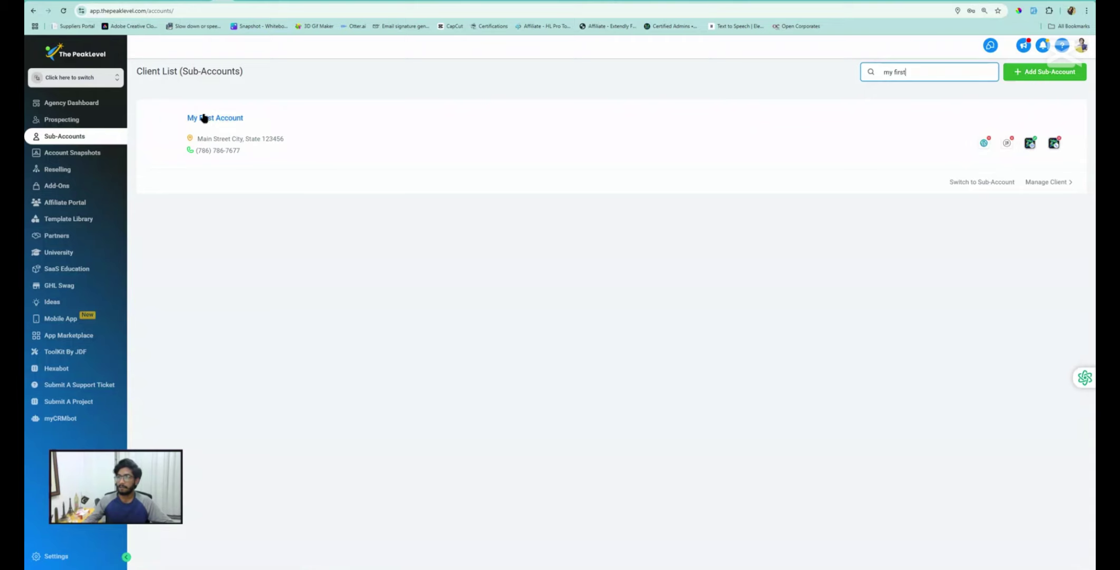
{"action": "left_click", "coordinate": [71, 78]}
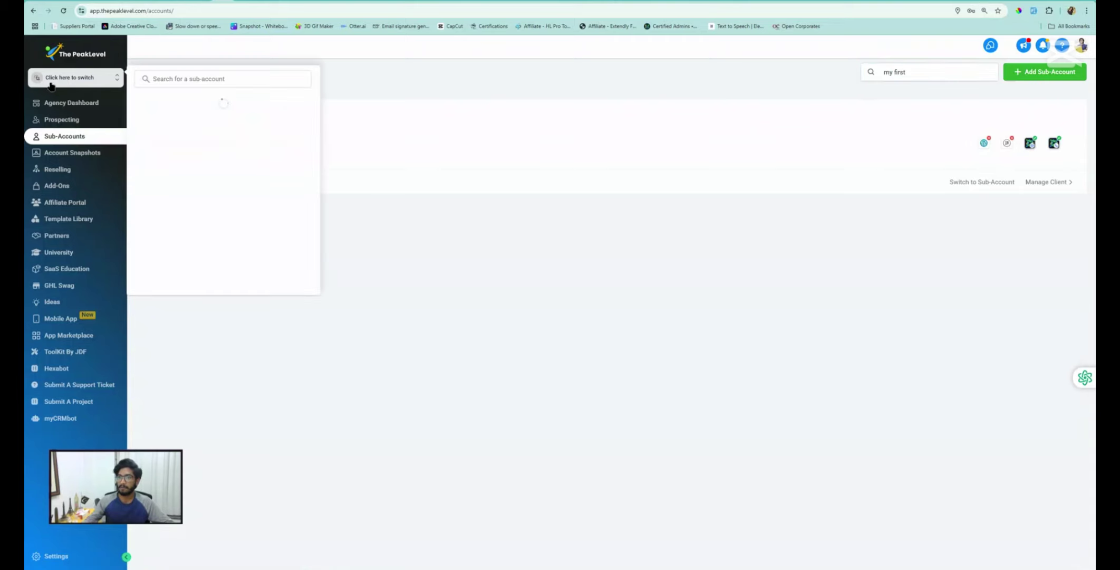
Search the switcher for 'my firs' and switch into My First Account
{"action": "left_click", "coordinate": [202, 81]}
{"action": "type", "text": "m"}
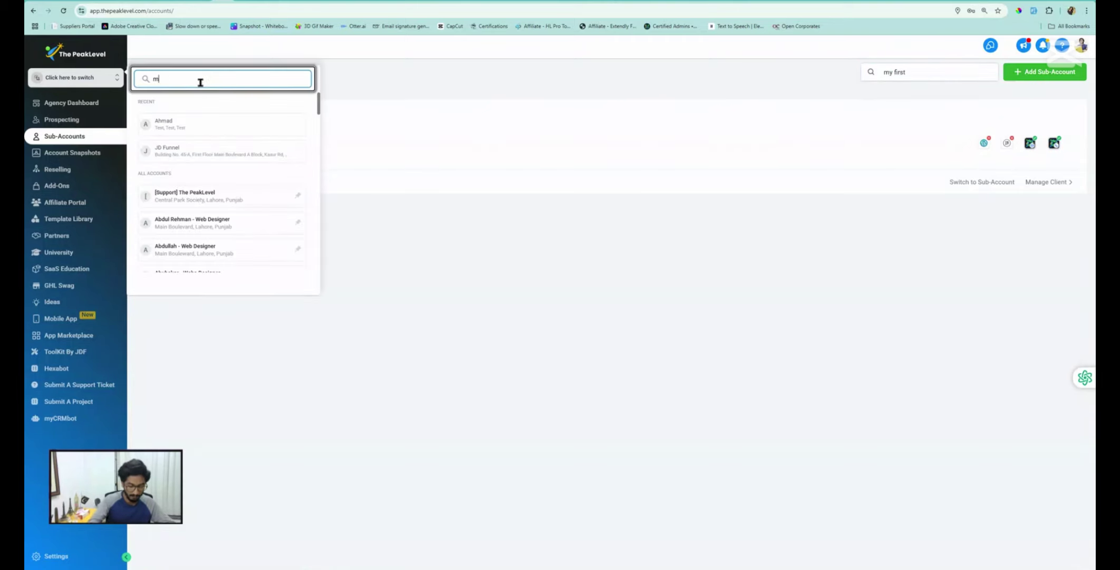
{"action": "type", "text": "y firs"}
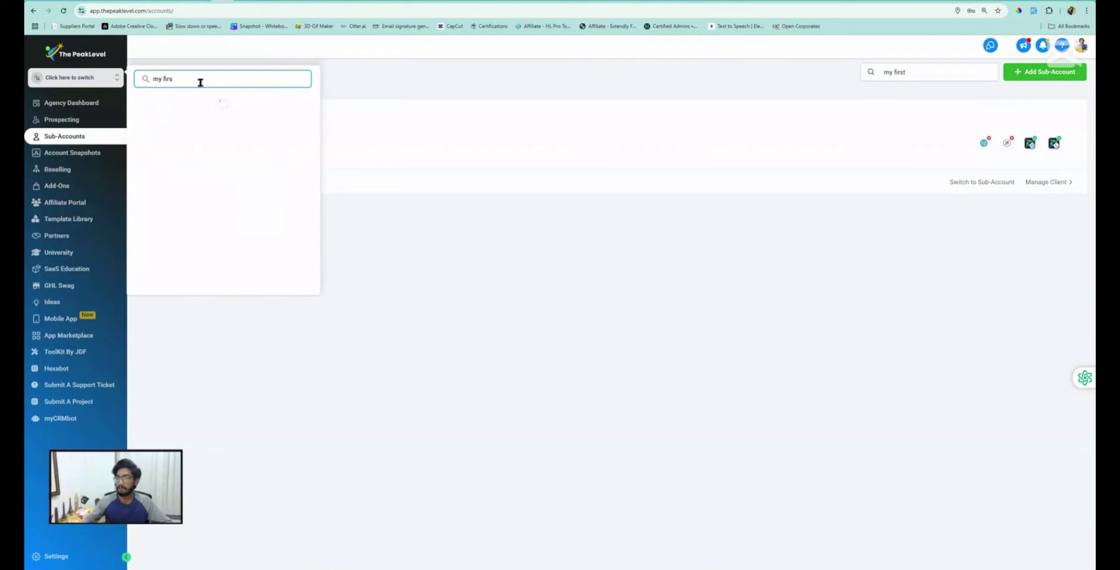
{"action": "left_click", "coordinate": [177, 127]}
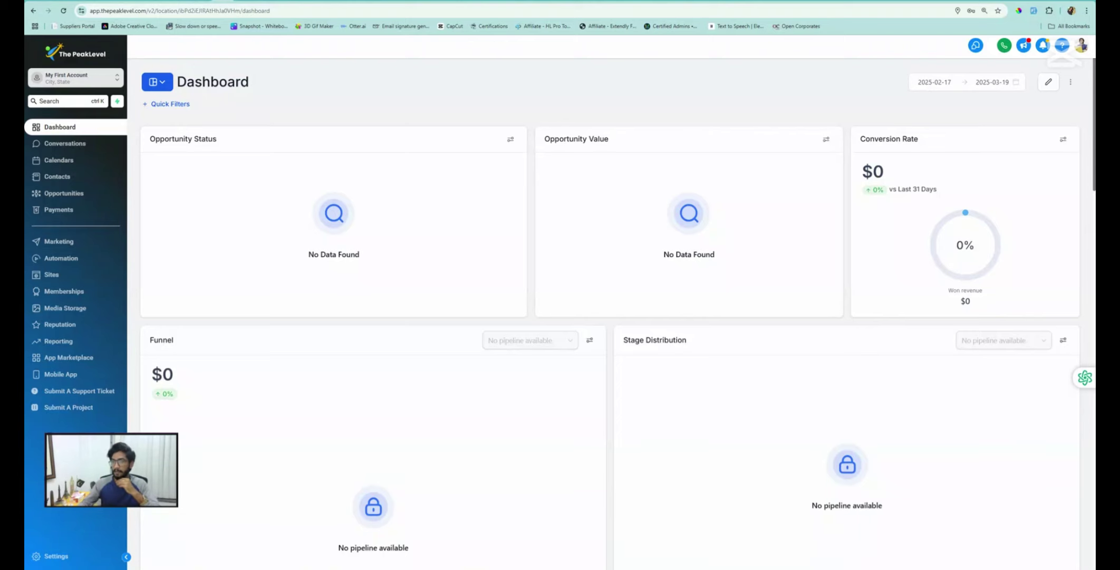
Go to Settings > Email Services and open the Dedicated Domain And IP page
{"action": "left_click", "coordinate": [60, 554]}
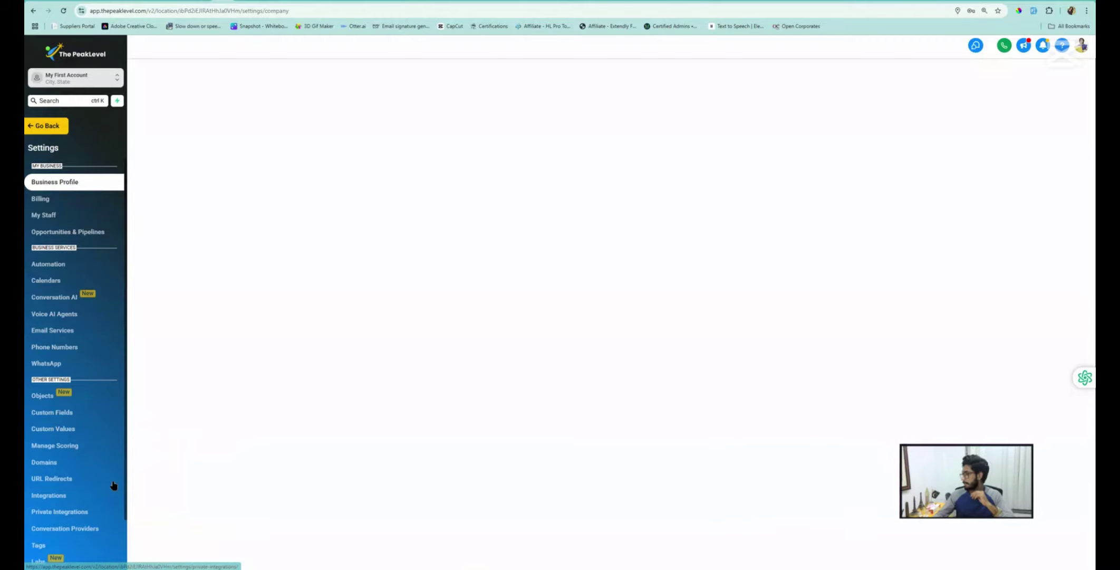
{"action": "left_click", "coordinate": [45, 332]}
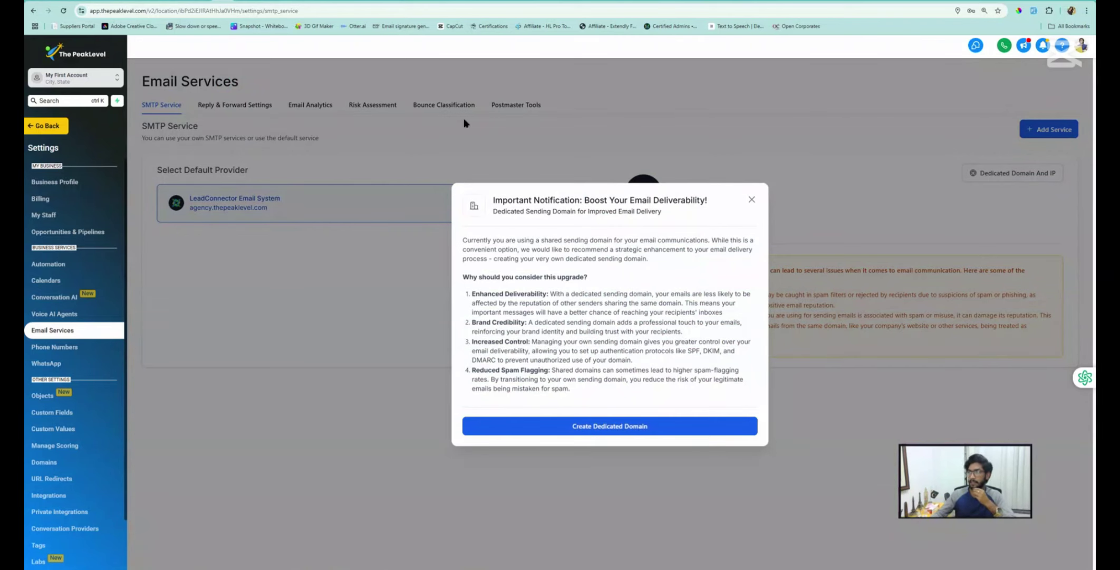
{"action": "left_click", "coordinate": [750, 201]}
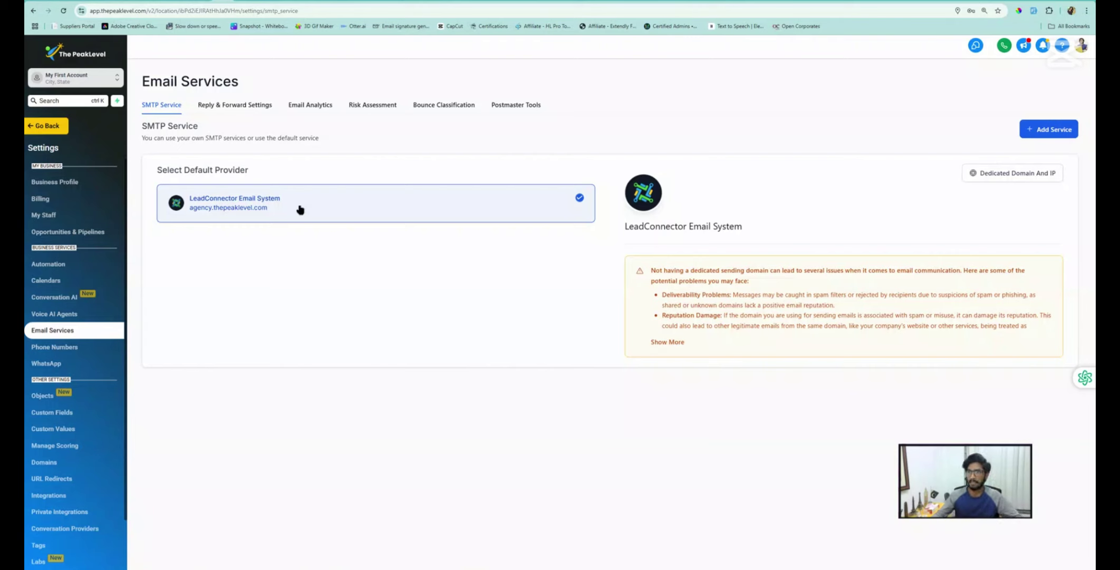
{"action": "left_click", "coordinate": [1043, 132]}
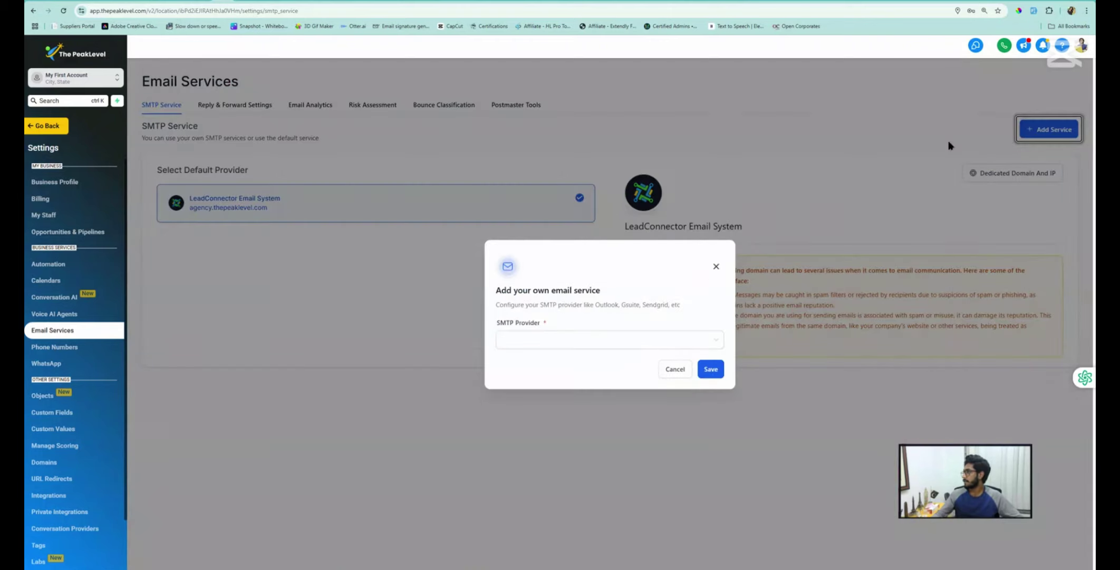
{"action": "left_click", "coordinate": [989, 213]}
{"action": "left_click", "coordinate": [994, 176]}
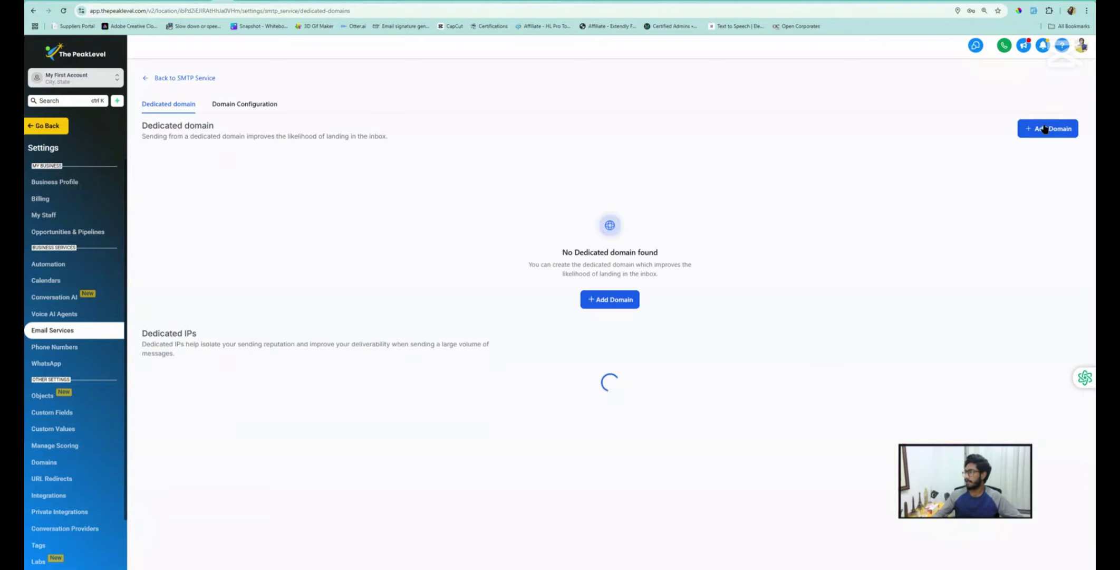
Add email.ghlboy.com as a dedicated sending domain and submit it with Add & Verify
{"action": "left_click", "coordinate": [1033, 130]}
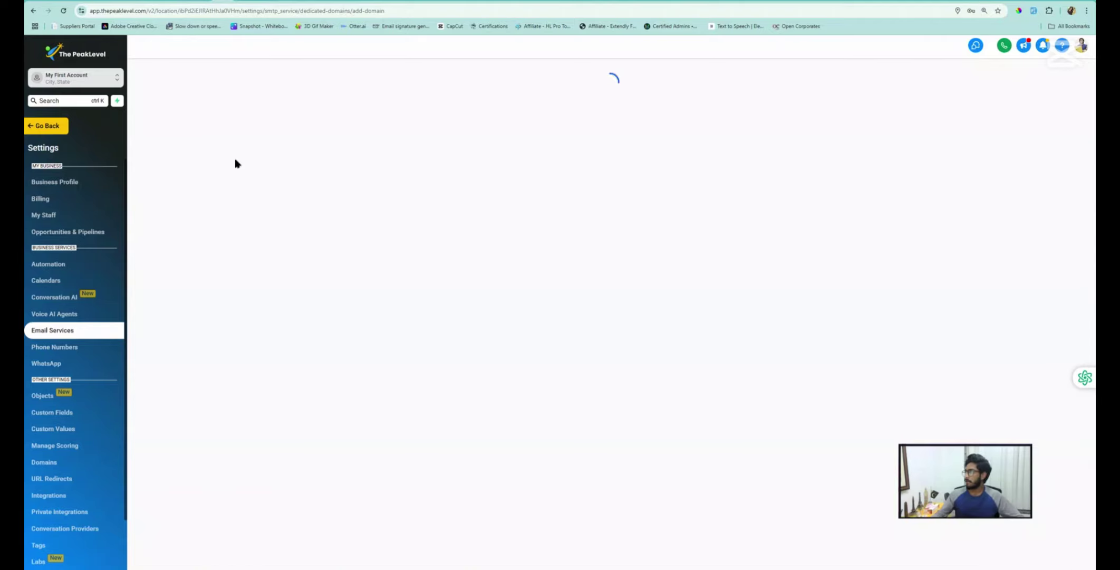
{"action": "left_click", "coordinate": [187, 172]}
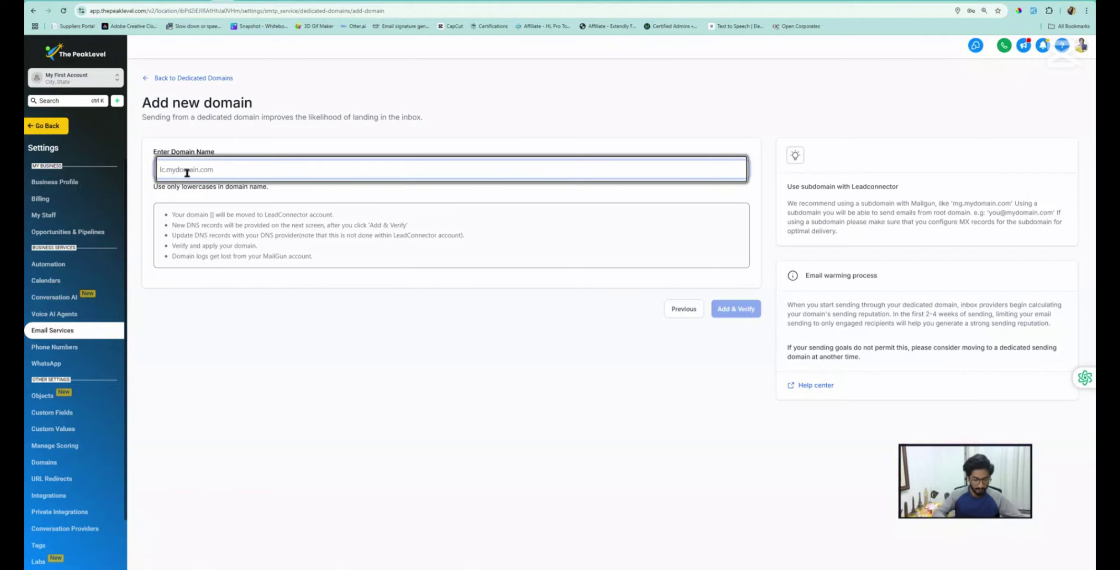
{"action": "type", "text": "email"}
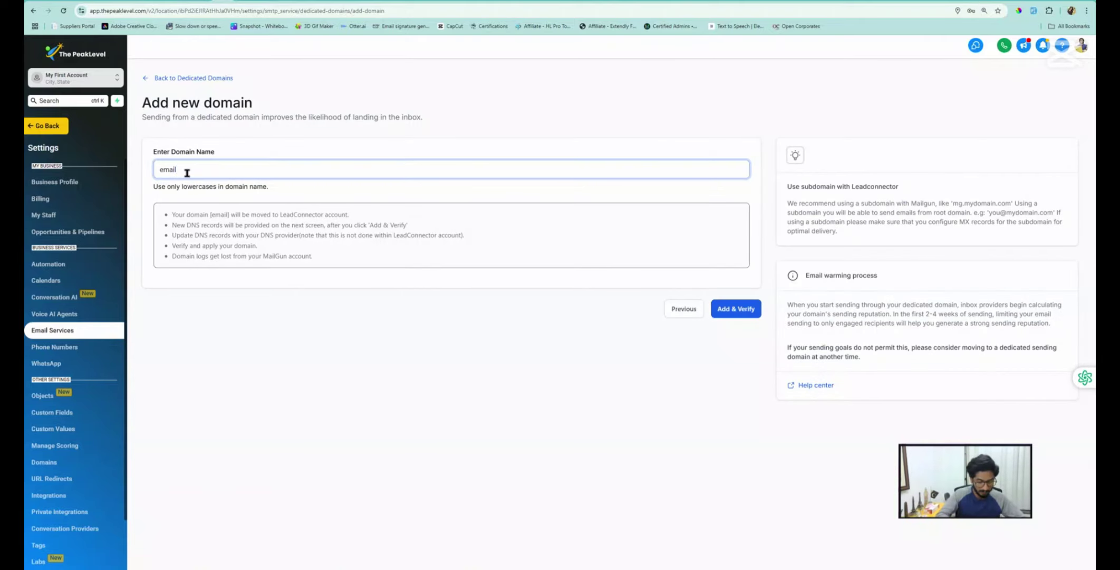
{"action": "type", "text": ".ghl"}
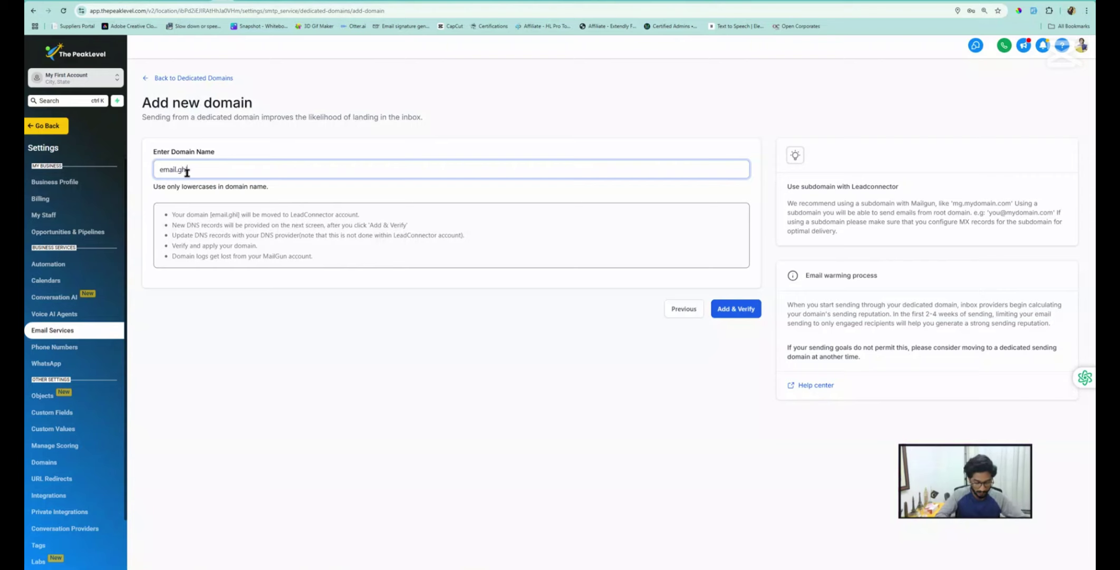
{"action": "type", "text": "boy.com"}
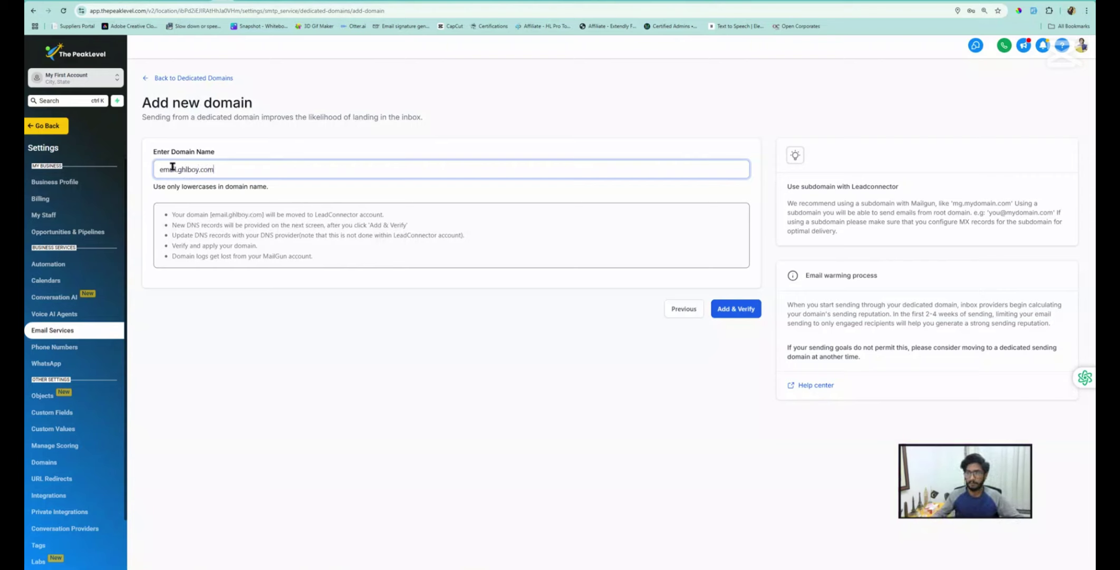
{"action": "left_click_drag", "start_coordinate": [179, 169], "coordinate": [230, 170]}
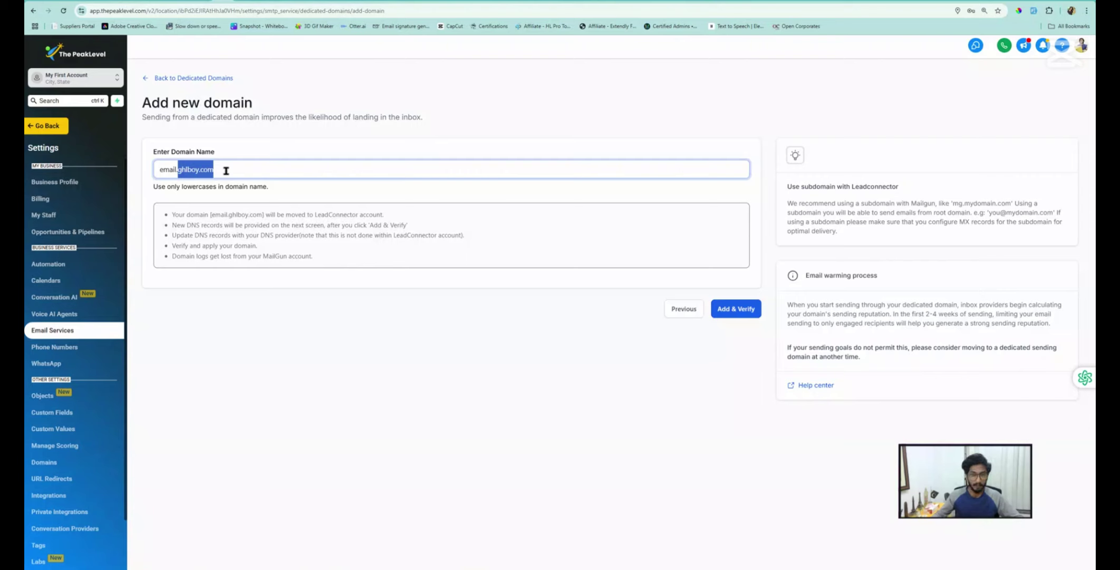
{"action": "left_click", "coordinate": [167, 170]}
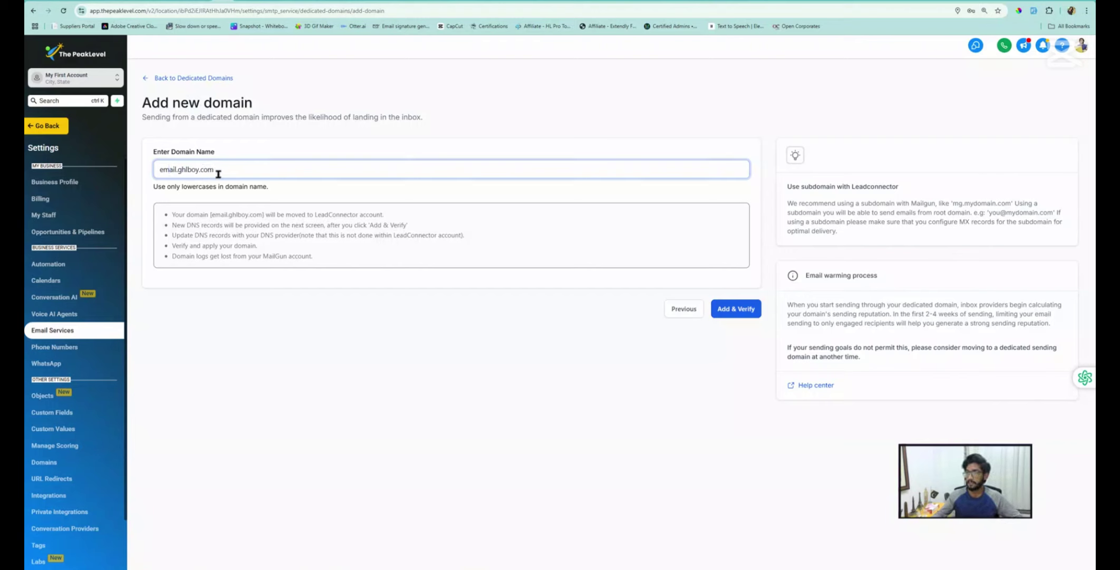
{"action": "left_click", "coordinate": [737, 315]}
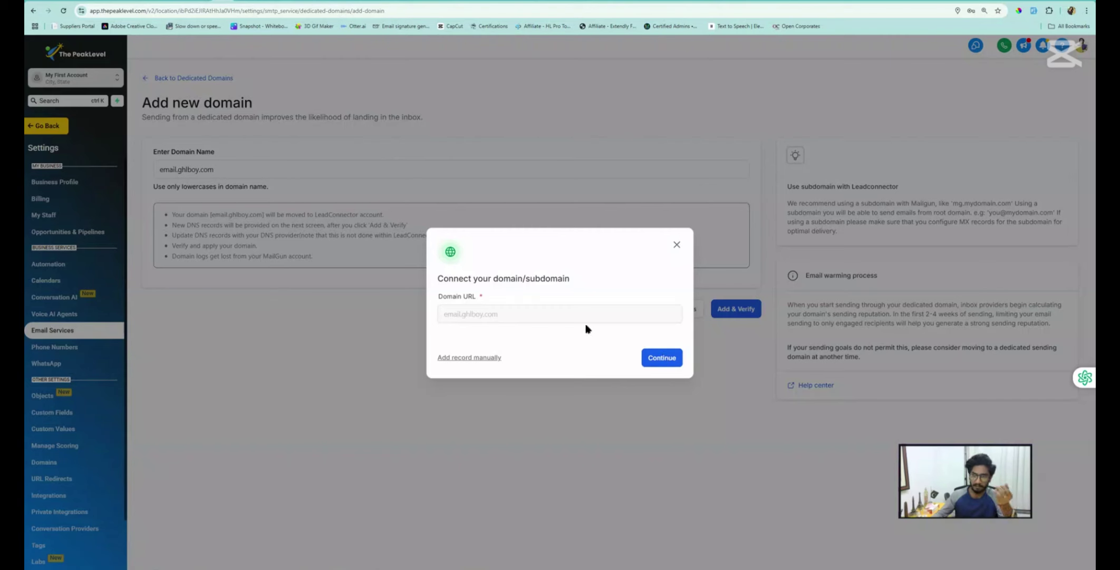
Choose manual DNS setup and view the unverified TXT, CNAME, MX and DMARC records
{"action": "left_click", "coordinate": [472, 359]}
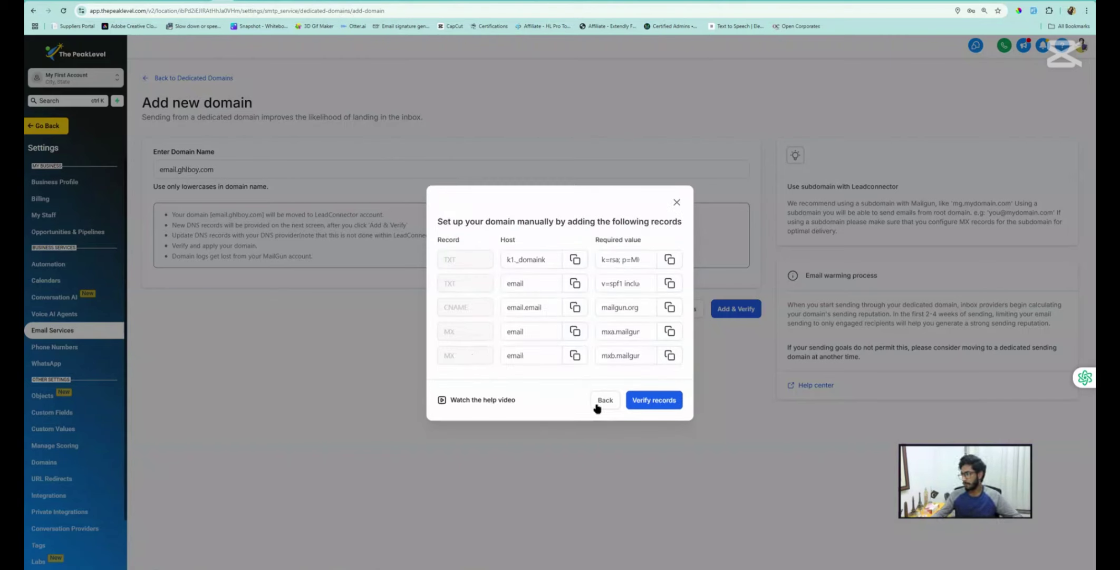
{"action": "left_click", "coordinate": [648, 400]}
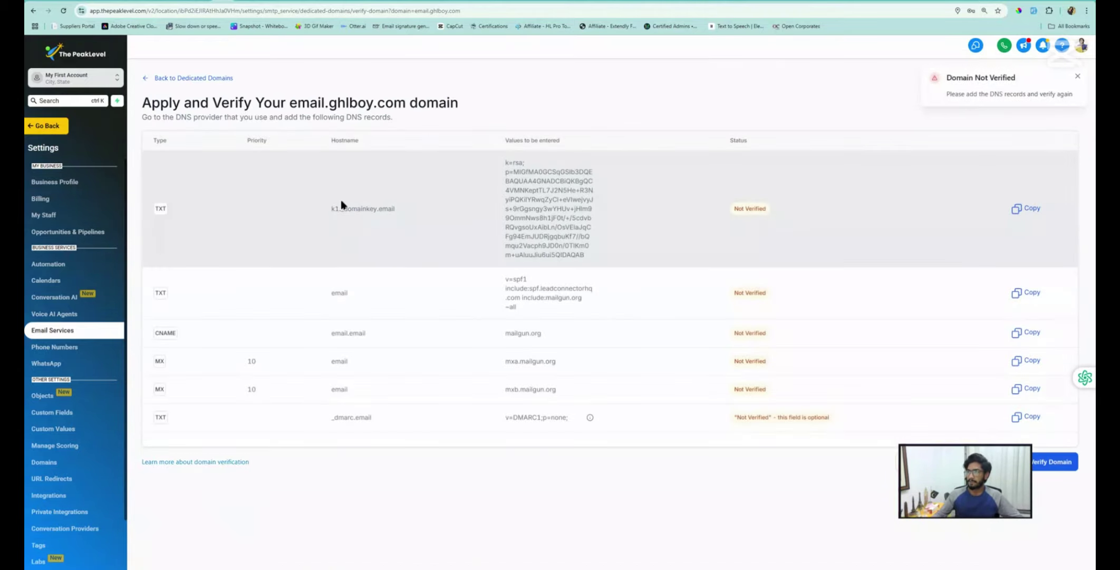
{"action": "left_click_drag", "start_coordinate": [330, 103], "coordinate": [409, 108]}
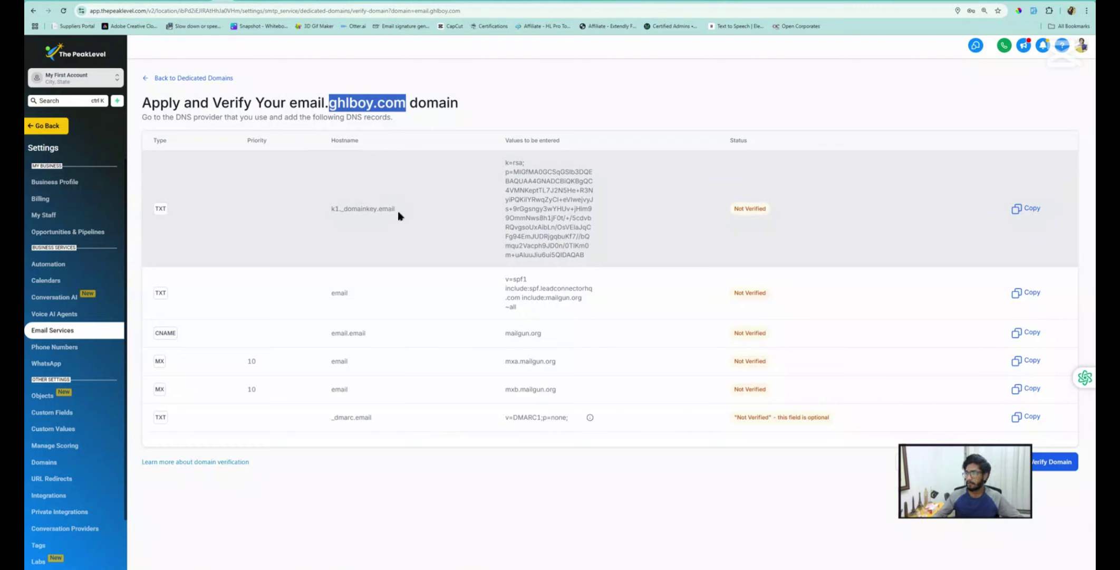
{"action": "left_click_drag", "start_coordinate": [399, 216], "coordinate": [334, 216]}
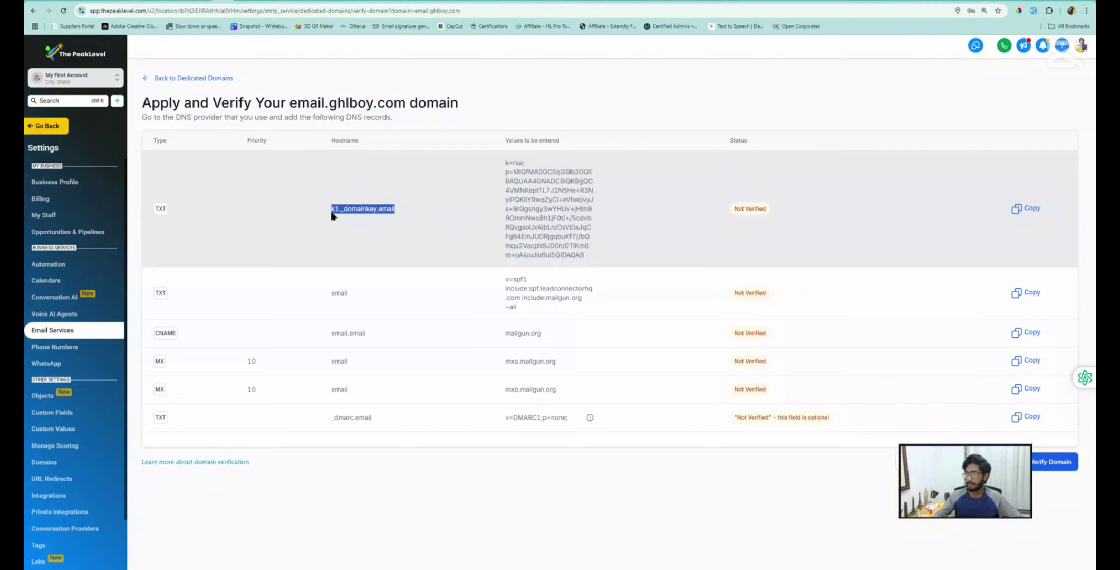
Dismiss the GoDaddy survey and start a TXT record for ghlboy.com named k1._domainkey.email
{"action": "left_click", "coordinate": [298, 1]}
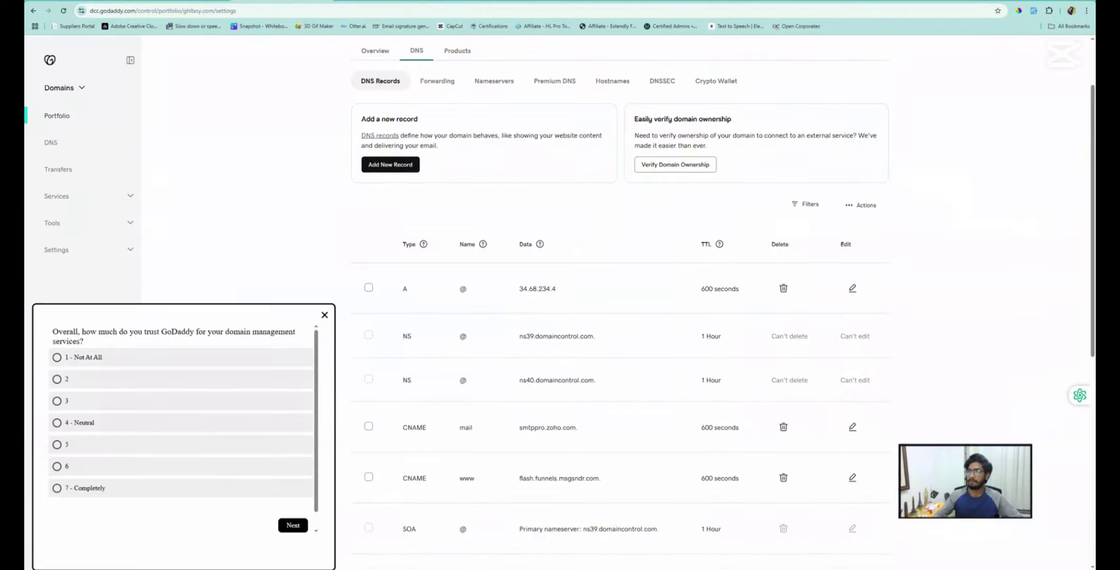
{"action": "left_click", "coordinate": [324, 314]}
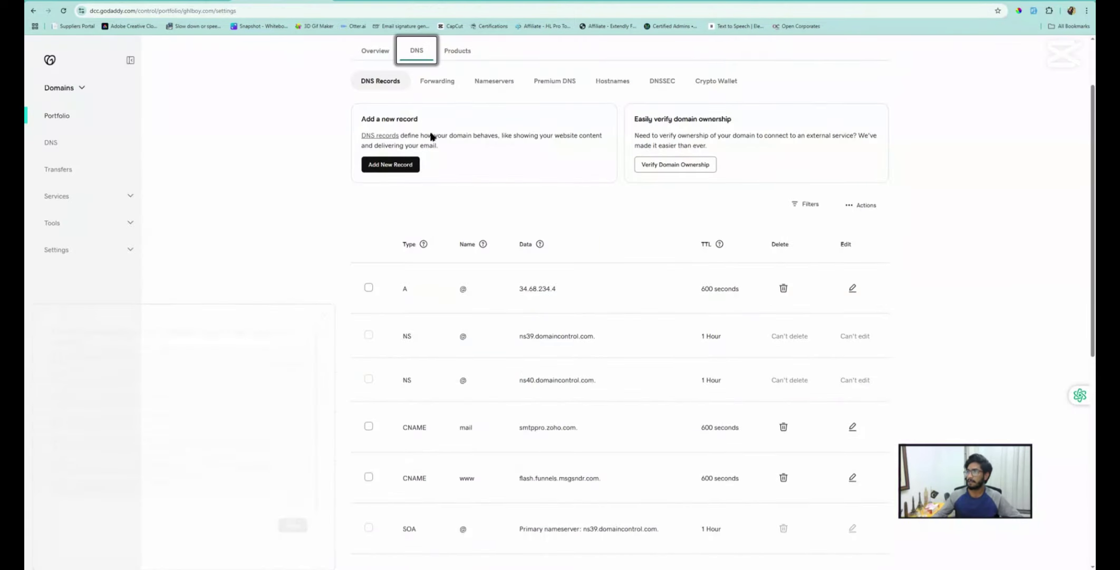
{"action": "scroll", "coordinate": [408, 137], "scroll_direction": "up", "scroll_amount": 2}
{"action": "left_click_drag", "start_coordinate": [422, 113], "coordinate": [355, 110]}
{"action": "left_click", "coordinate": [399, 249]}
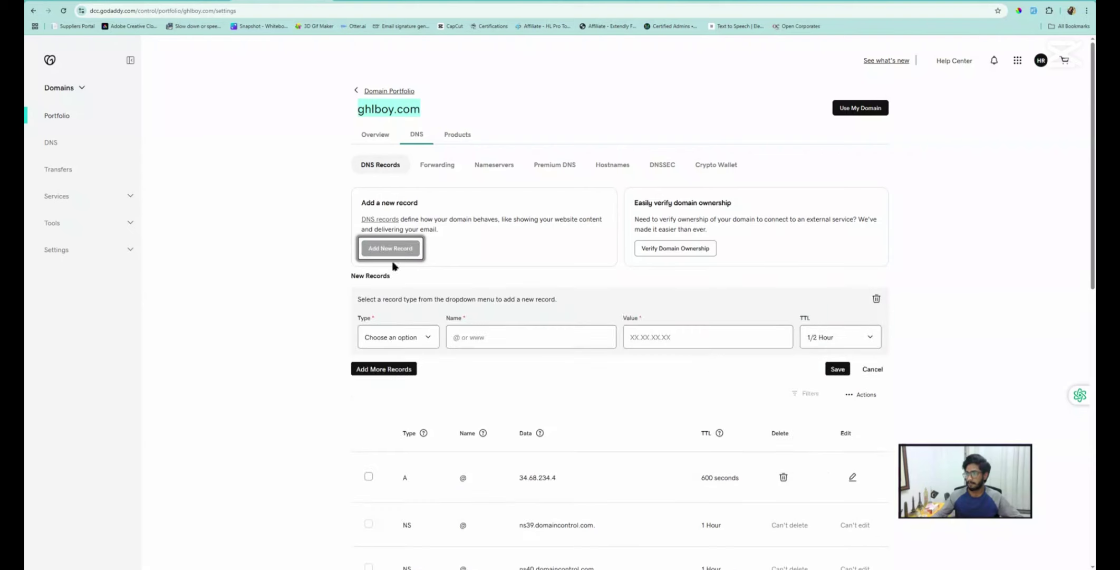
{"action": "left_click", "coordinate": [391, 337]}
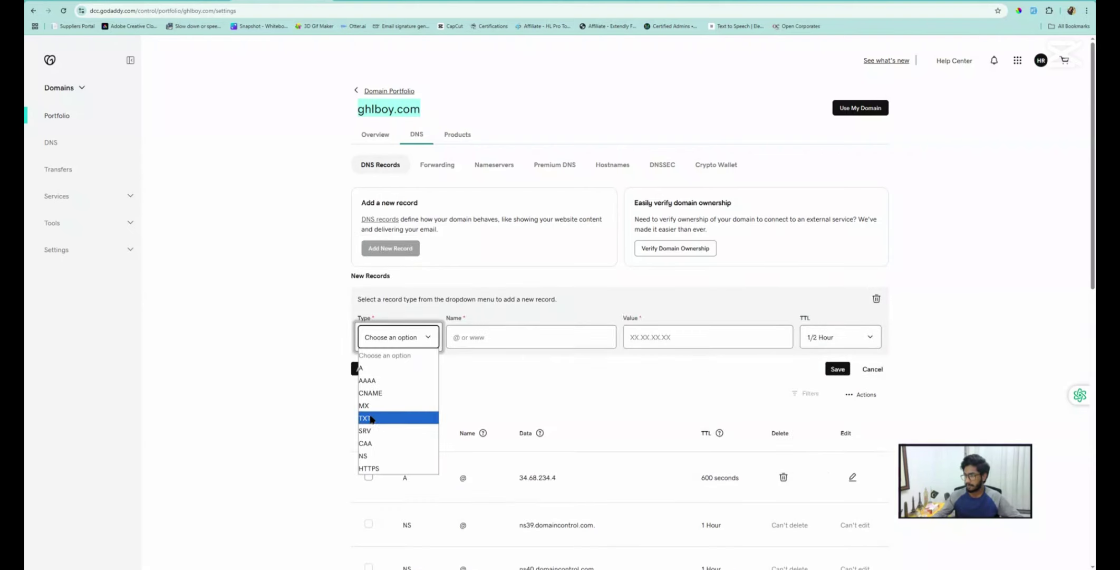
{"action": "left_click", "coordinate": [364, 417]}
{"action": "left_click", "coordinate": [502, 342]}
{"action": "type", "text": "k1._domainkey.email"}
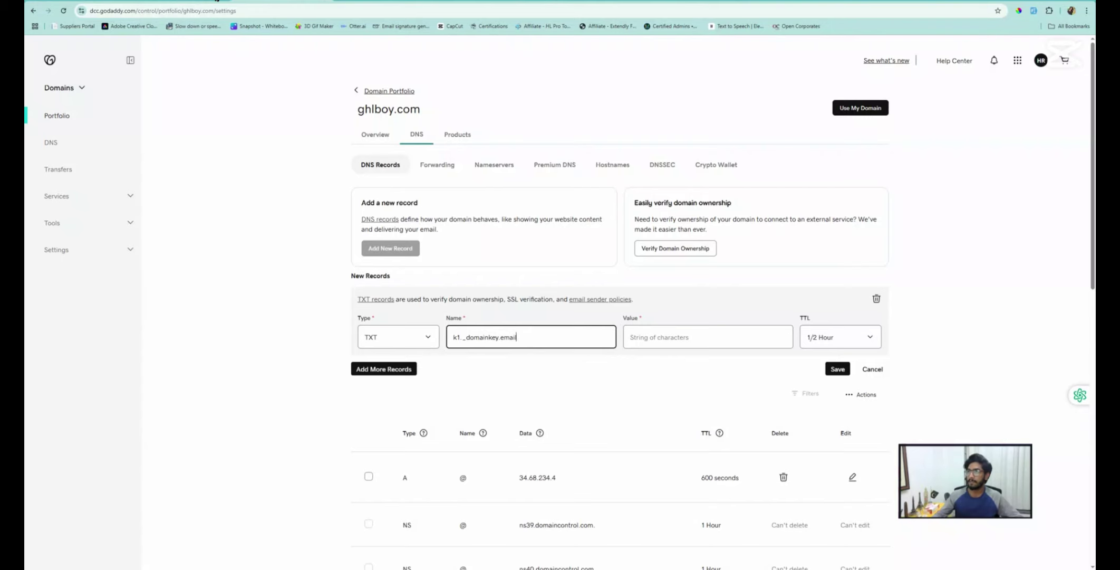
Copy the DKIM key from PeakLevel and paste it as that TXT record's value
{"action": "left_click", "coordinate": [217, 1]}
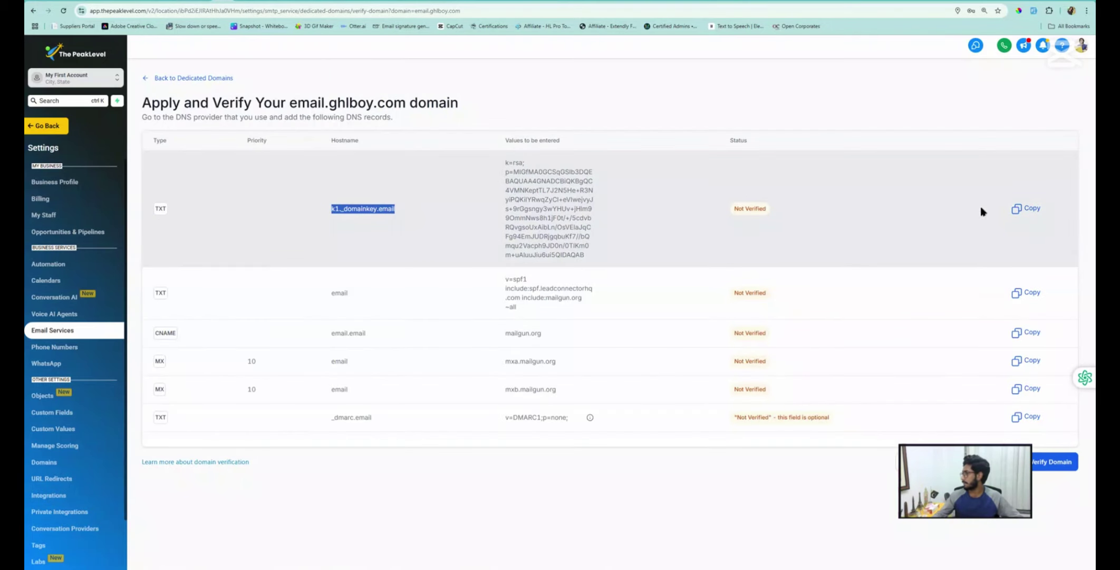
{"action": "left_click", "coordinate": [1018, 208]}
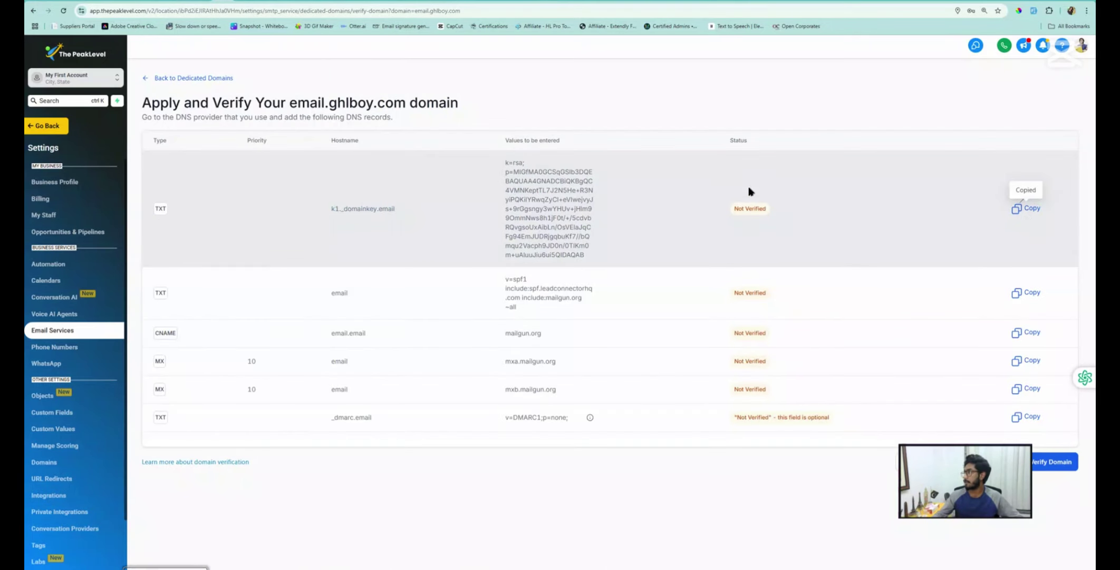
{"action": "left_click_drag", "start_coordinate": [505, 161], "coordinate": [552, 208]}
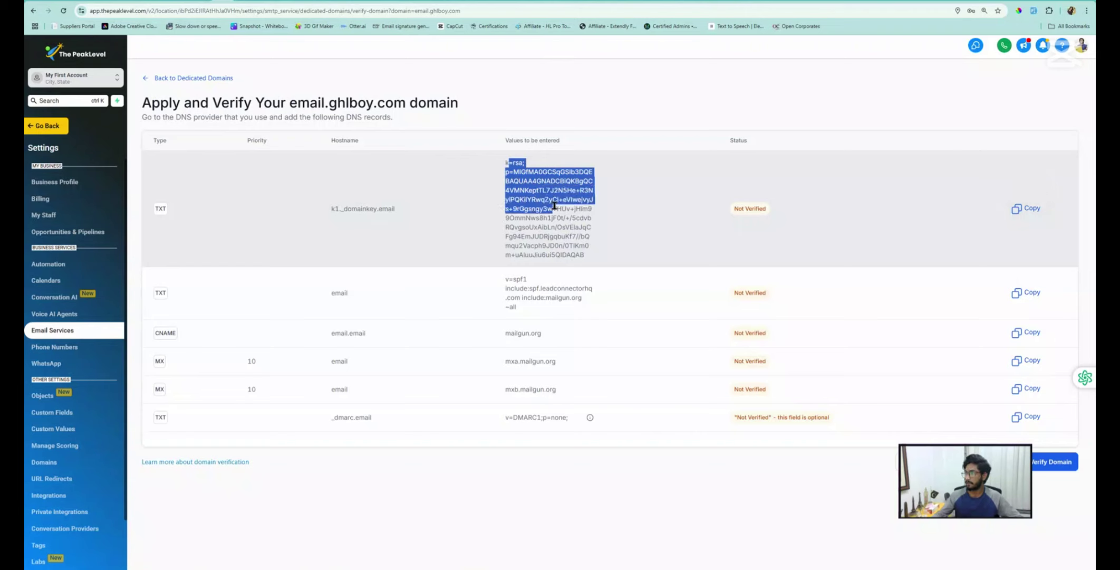
{"action": "left_click", "coordinate": [552, 207]}
{"action": "left_click", "coordinate": [282, 1]}
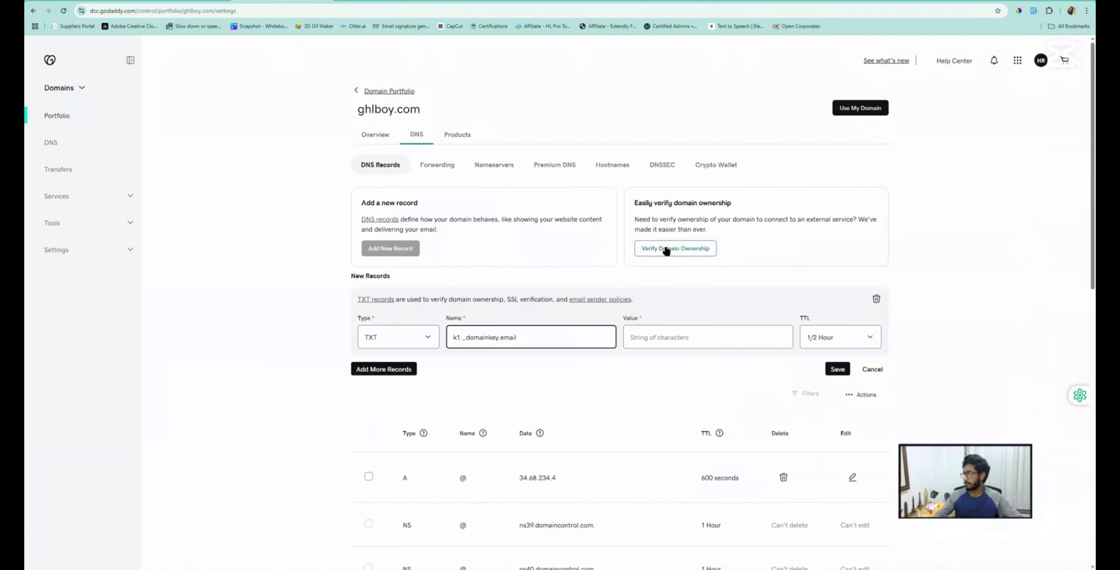
{"action": "left_click", "coordinate": [665, 336]}
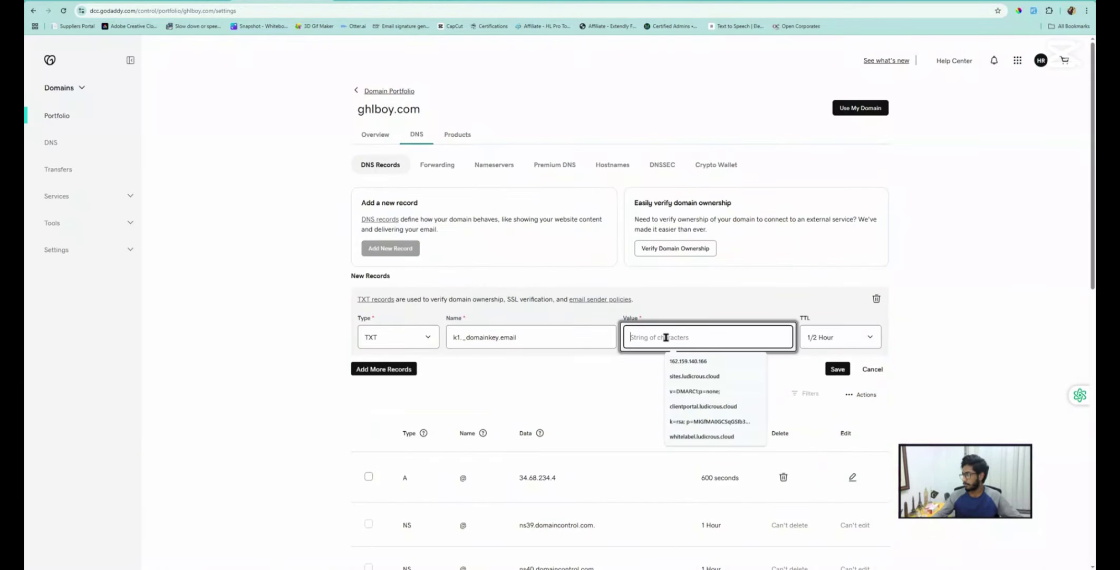
{"action": "key", "text": "ctrl+v"}
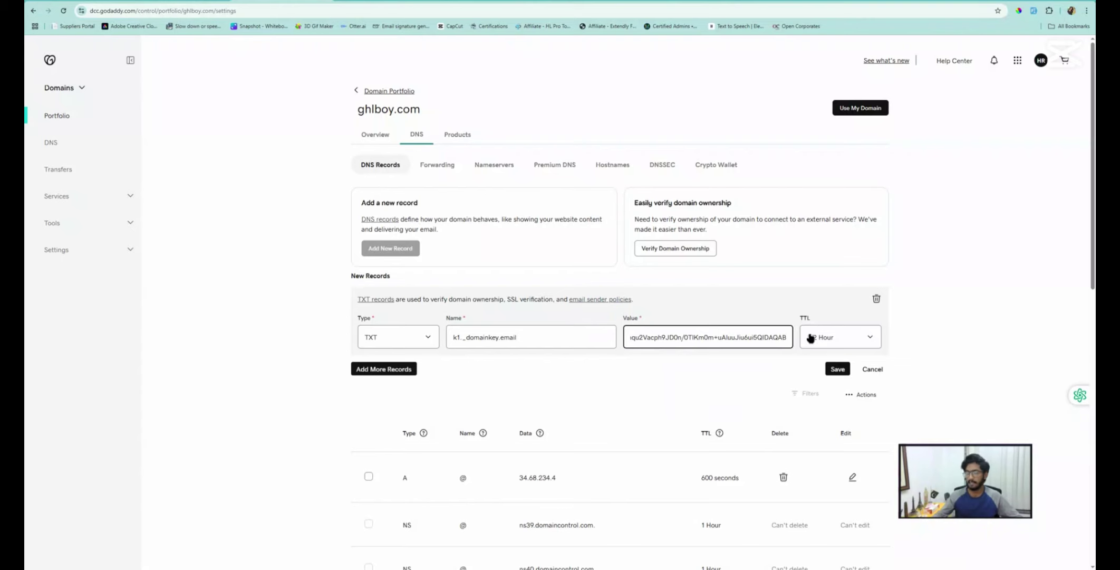
Add a second TXT record named email with the SPF value copied from PeakLevel
{"action": "left_click", "coordinate": [384, 369]}
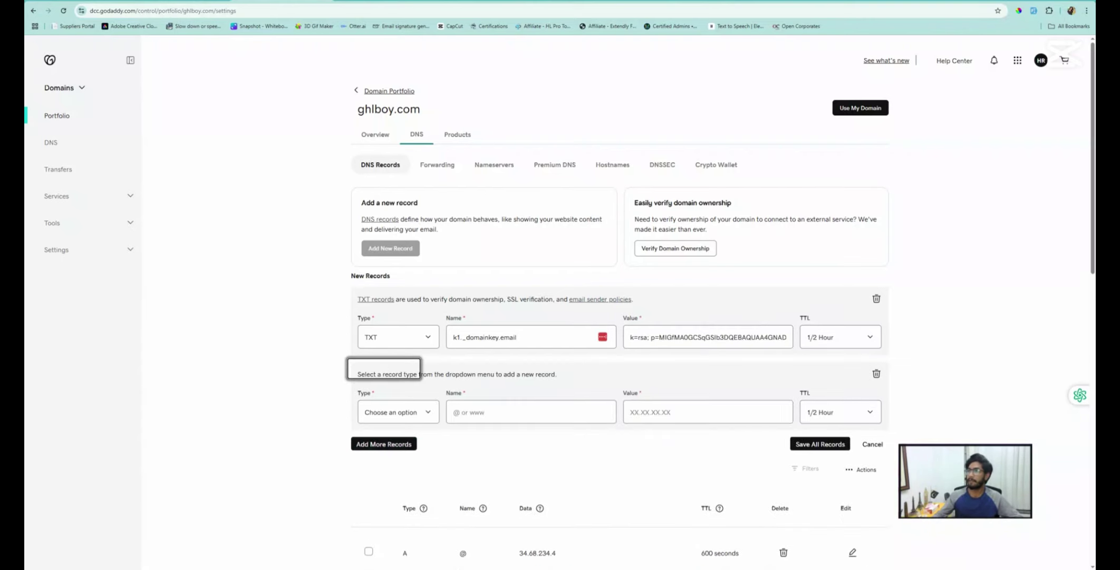
{"action": "left_click", "coordinate": [176, 1]}
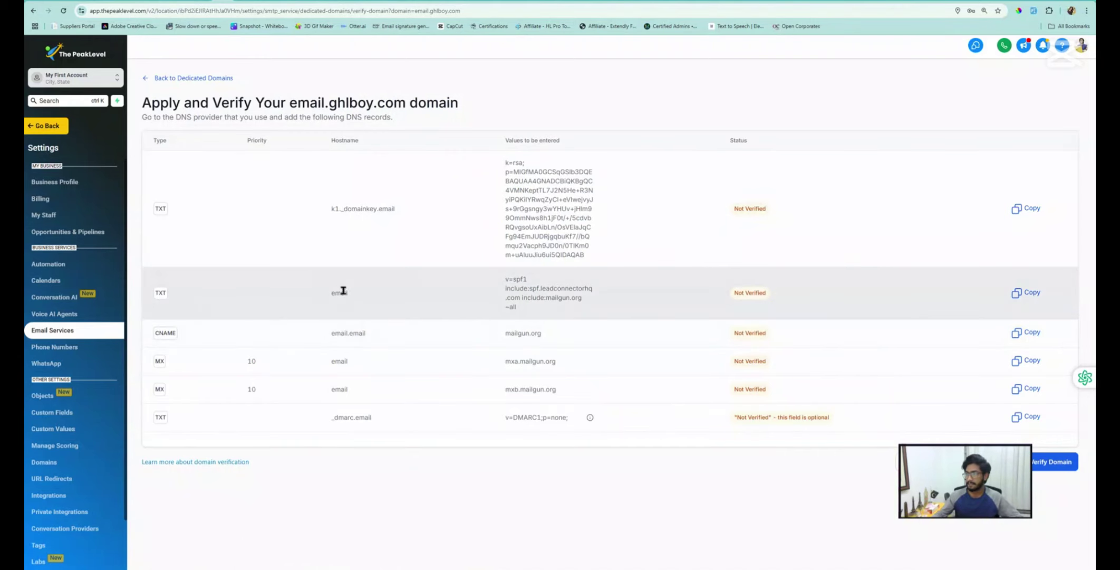
{"action": "double_click", "coordinate": [343, 292]}
{"action": "key", "text": "ctrl+c"}
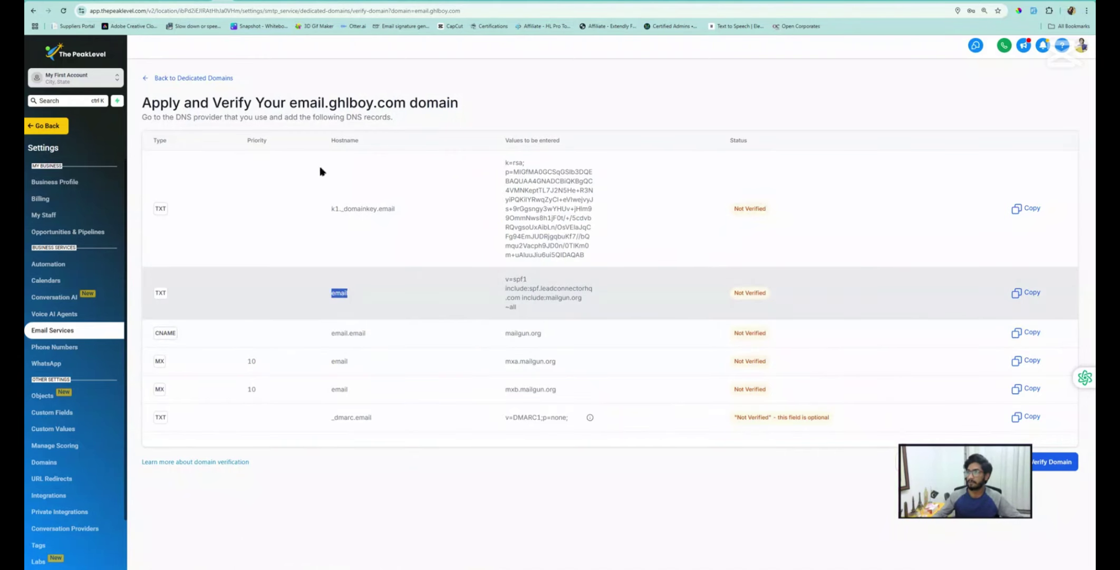
{"action": "left_click", "coordinate": [287, 1]}
{"action": "left_click", "coordinate": [388, 411]}
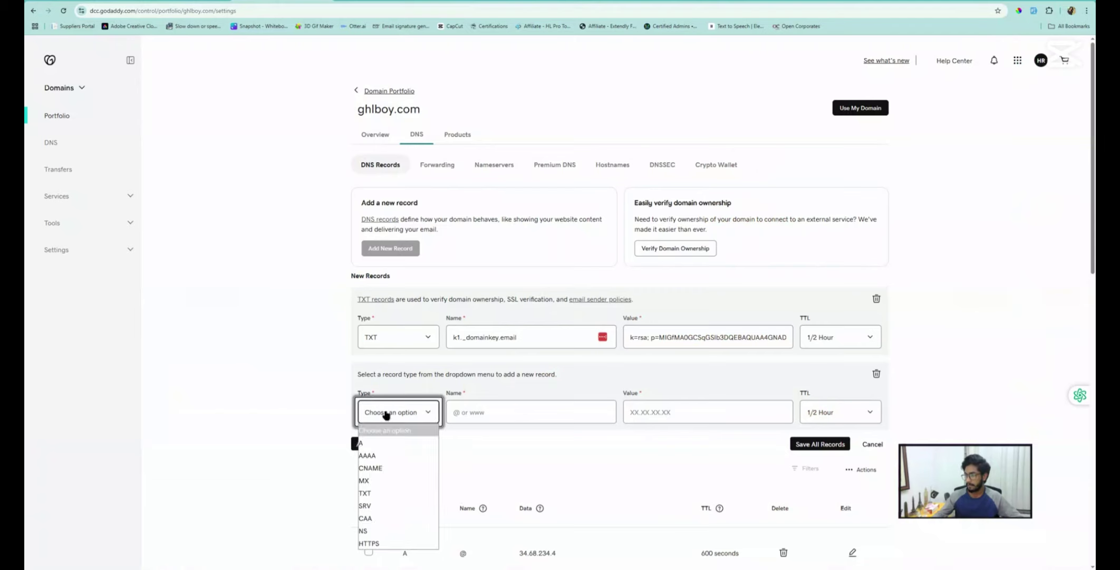
{"action": "left_click", "coordinate": [379, 491]}
{"action": "left_click", "coordinate": [495, 411]}
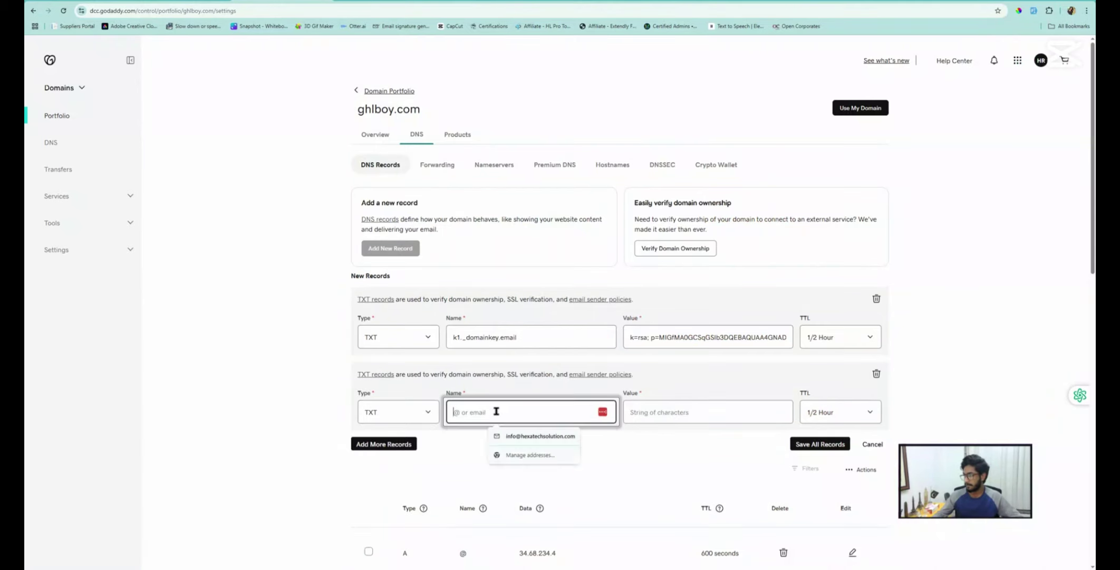
{"action": "key", "text": "ctrl+v"}
{"action": "left_click", "coordinate": [253, 1]}
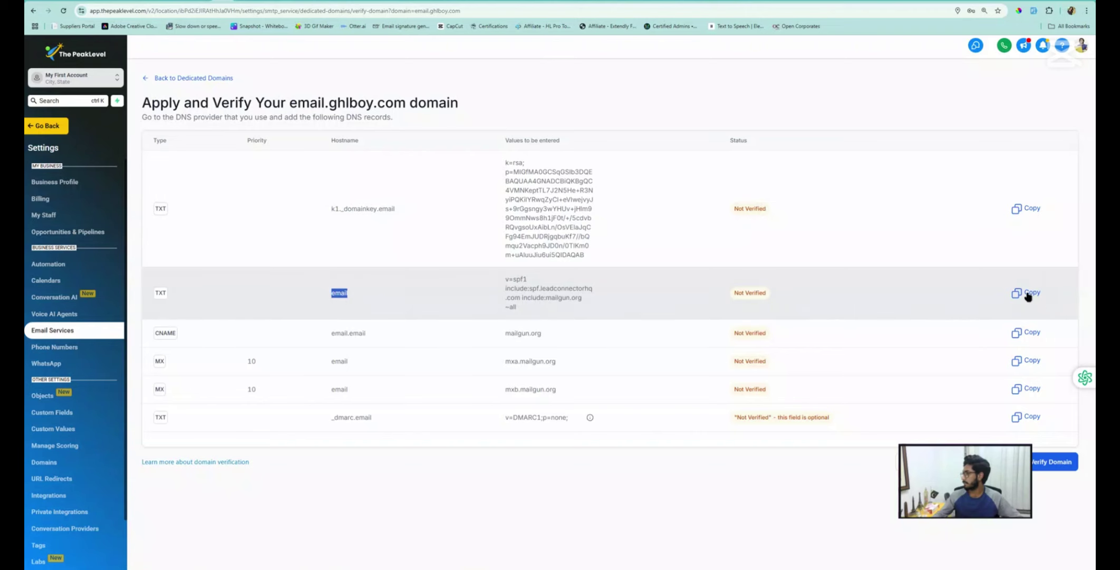
{"action": "left_click", "coordinate": [1027, 292]}
{"action": "left_click", "coordinate": [275, 1]}
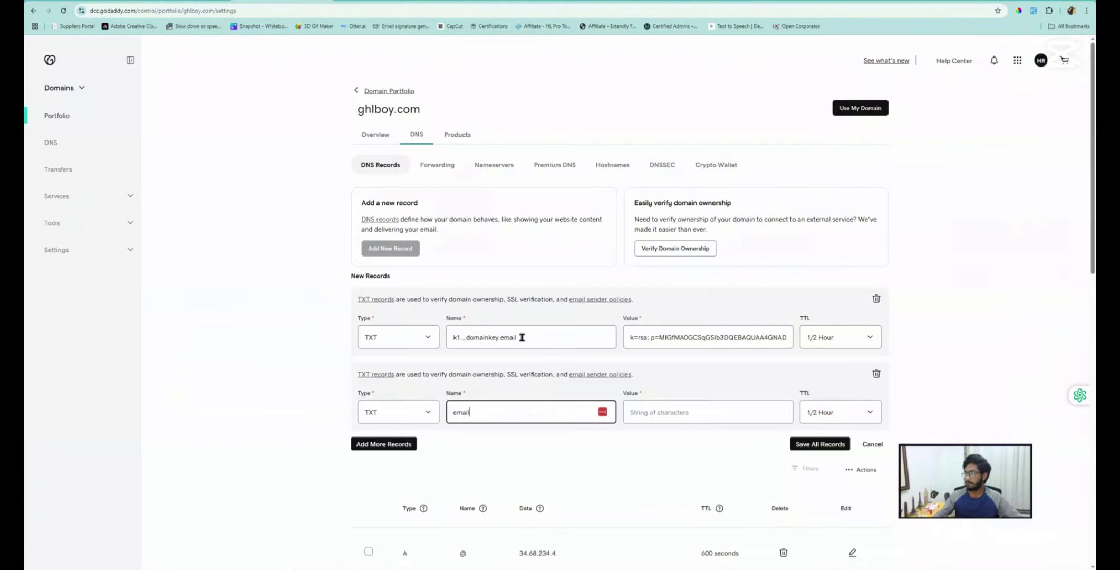
{"action": "left_click", "coordinate": [659, 411]}
{"action": "key", "text": "ctrl+v"}
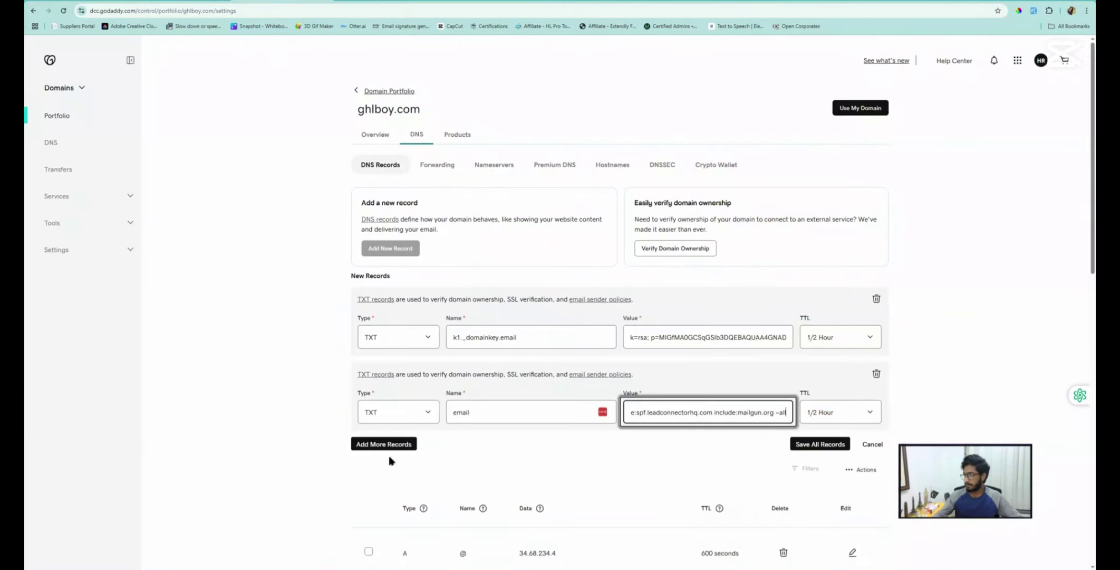
Add a CNAME record named email.email pointing to mailgun.org
{"action": "left_click", "coordinate": [388, 446]}
{"action": "left_click", "coordinate": [226, 3]}
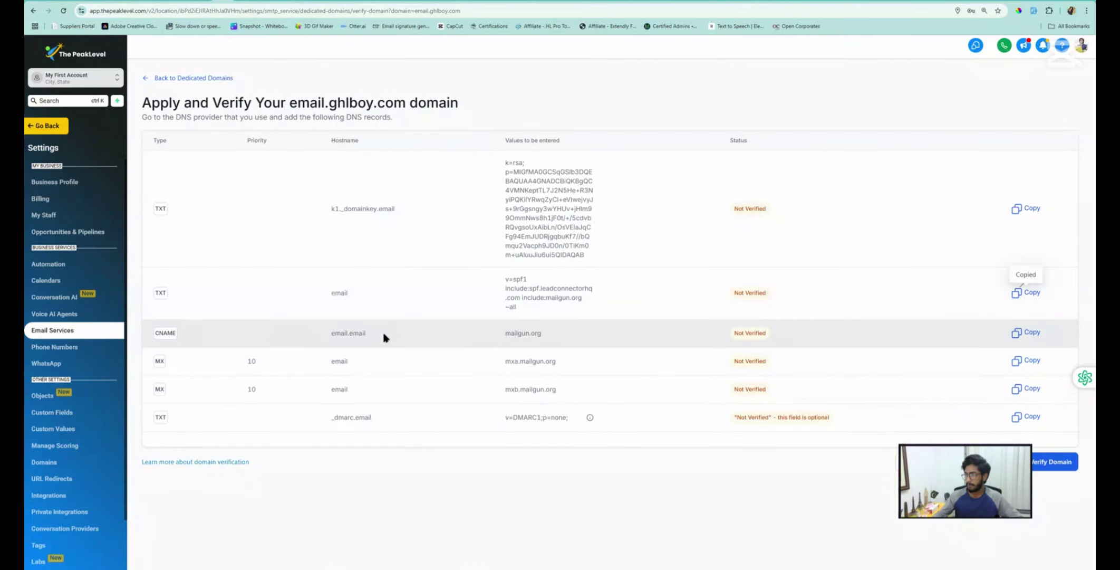
{"action": "left_click_drag", "start_coordinate": [383, 337], "coordinate": [330, 333]}
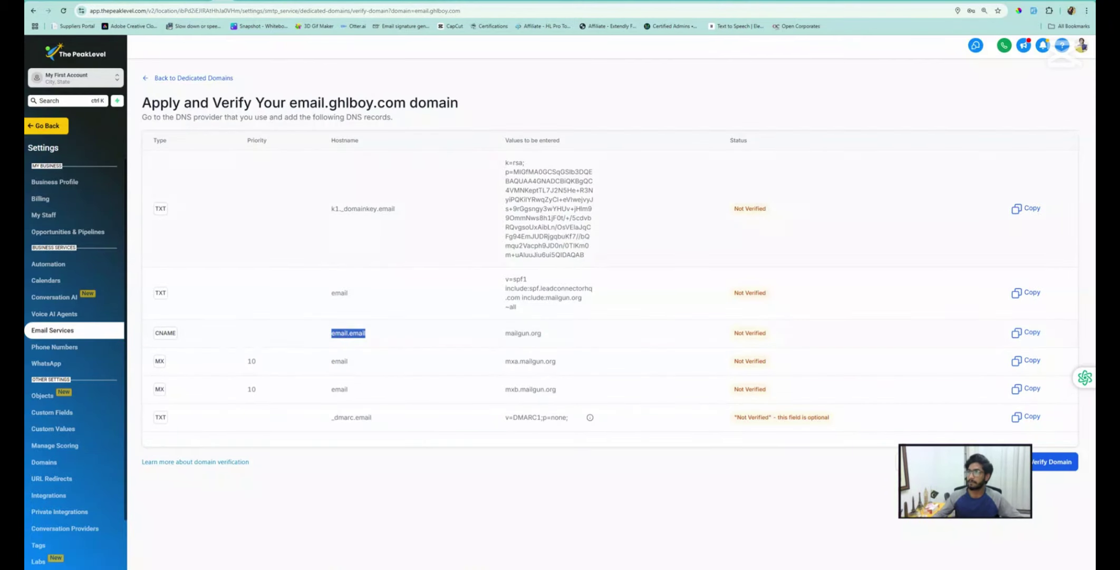
{"action": "left_click", "coordinate": [257, 3]}
{"action": "left_click", "coordinate": [384, 486]}
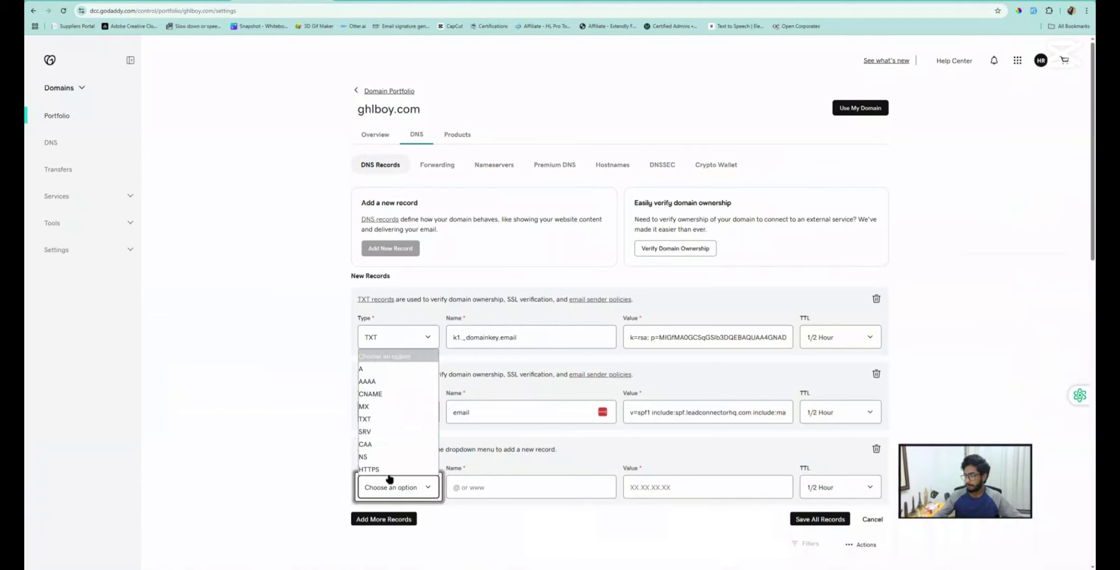
{"action": "left_click", "coordinate": [371, 394]}
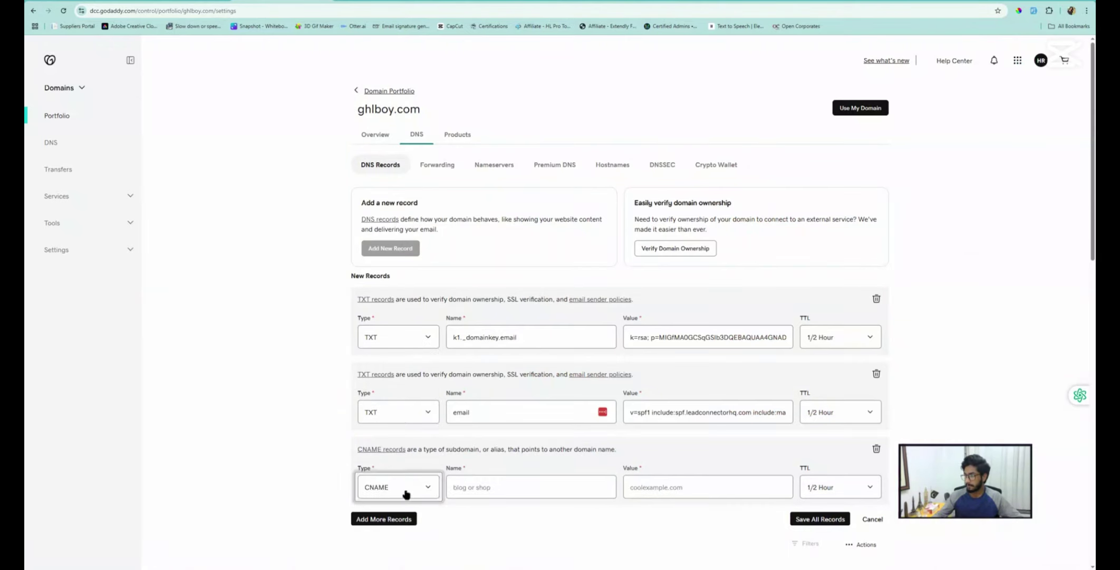
{"action": "left_click", "coordinate": [467, 487]}
{"action": "key", "text": "ctrl+v"}
{"action": "left_click", "coordinate": [244, 3]}
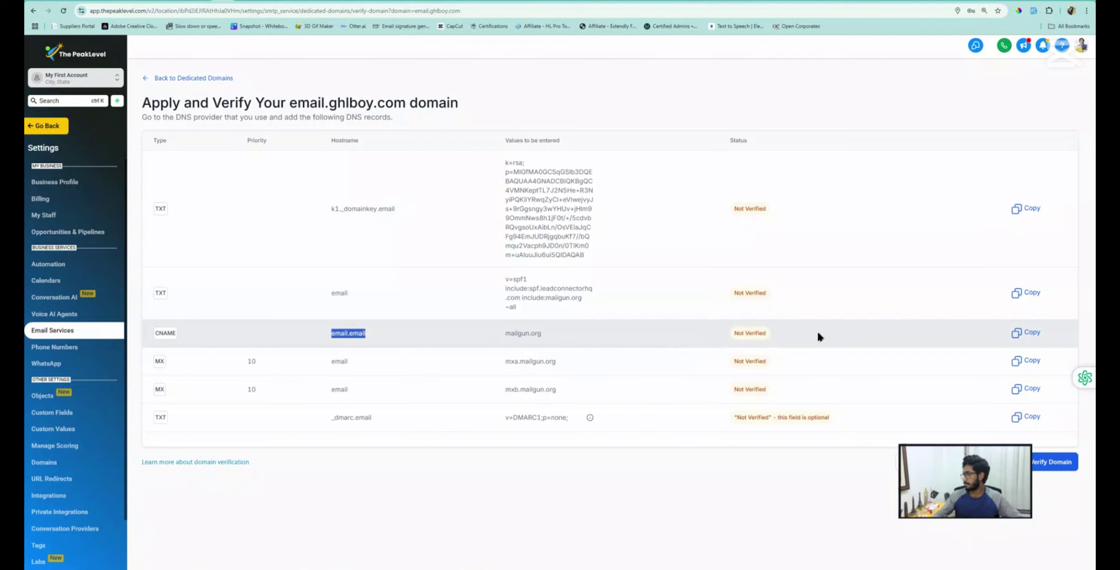
{"action": "left_click", "coordinate": [1028, 333]}
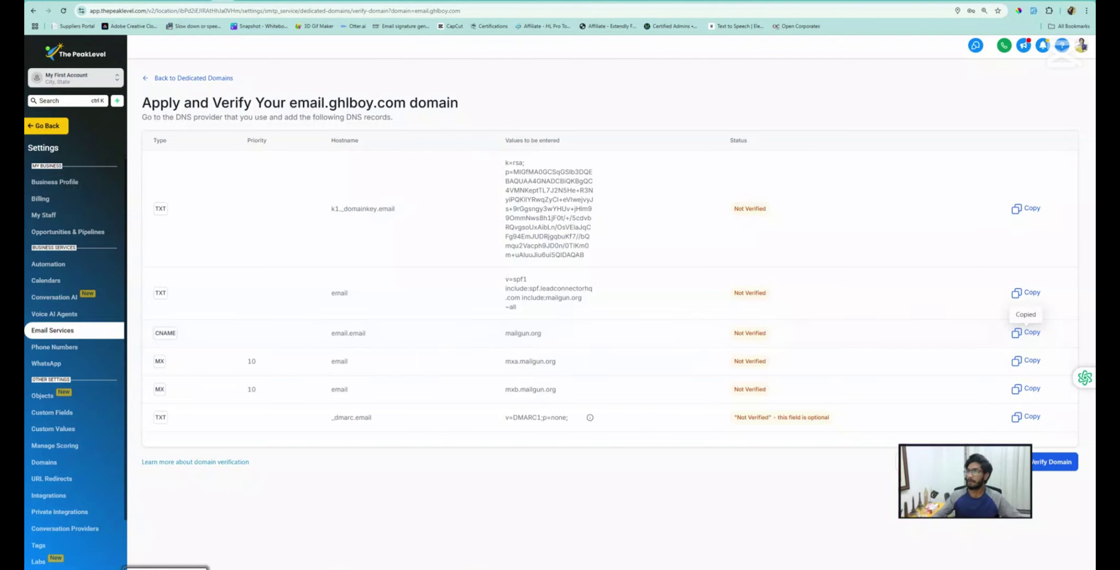
{"action": "left_click", "coordinate": [299, 2]}
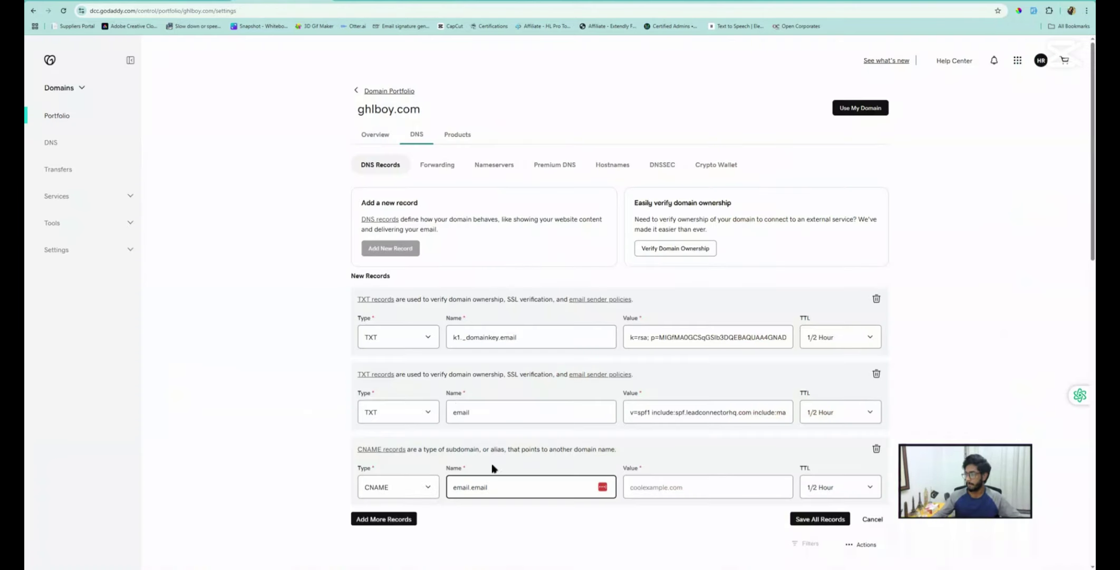
{"action": "left_click", "coordinate": [653, 486]}
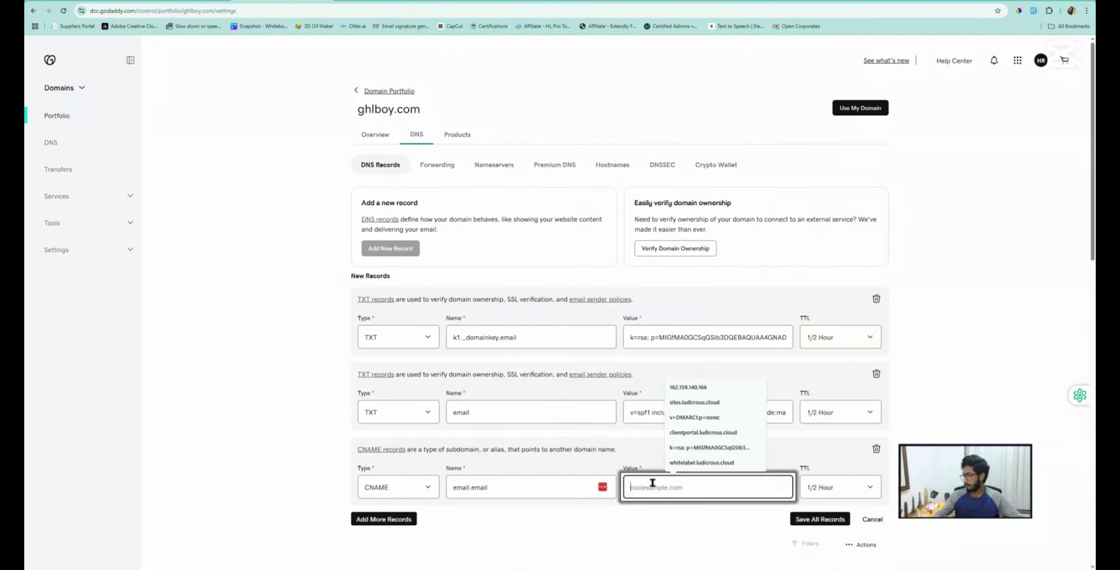
{"action": "key", "text": "ctrl+v"}
Add a fourth record row and copy the MX hostname email from PeakLevel for it
{"action": "scroll", "coordinate": [359, 366], "scroll_direction": "down", "scroll_amount": 3}
{"action": "left_click", "coordinate": [366, 352]}
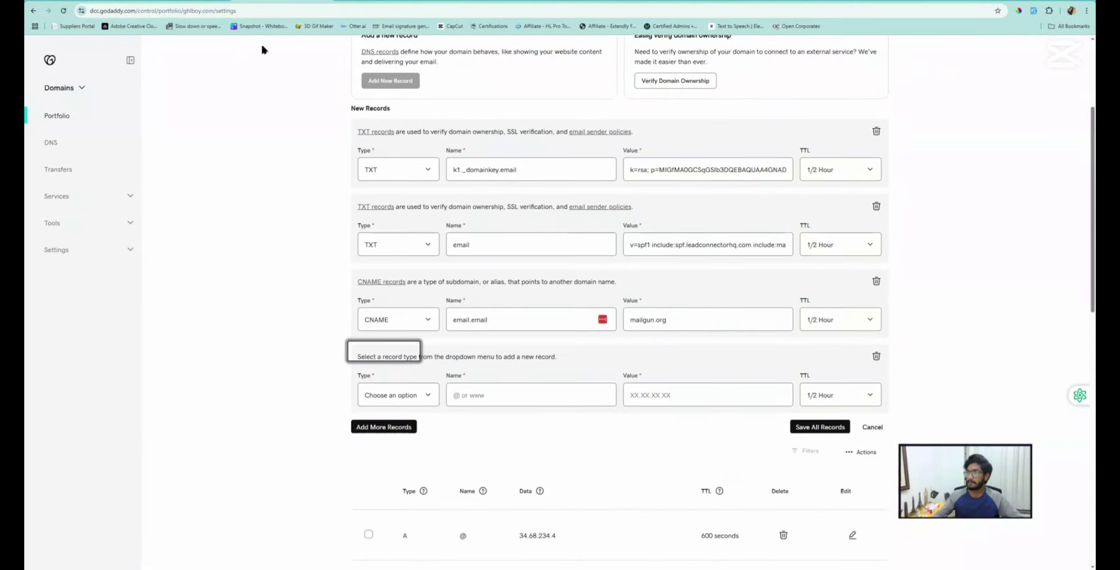
{"action": "left_click", "coordinate": [200, 2]}
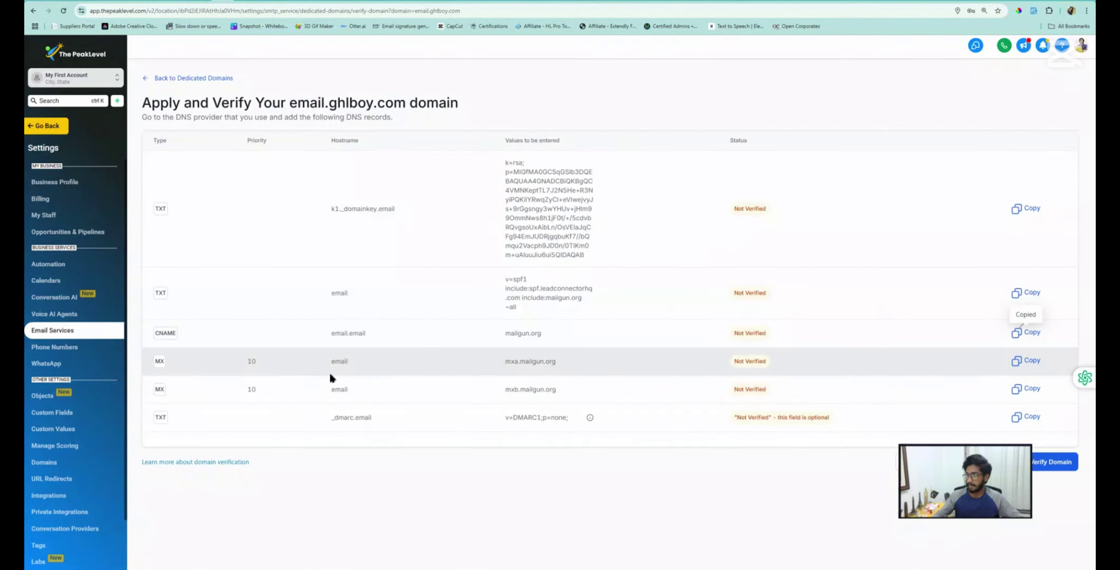
{"action": "double_click", "coordinate": [342, 361]}
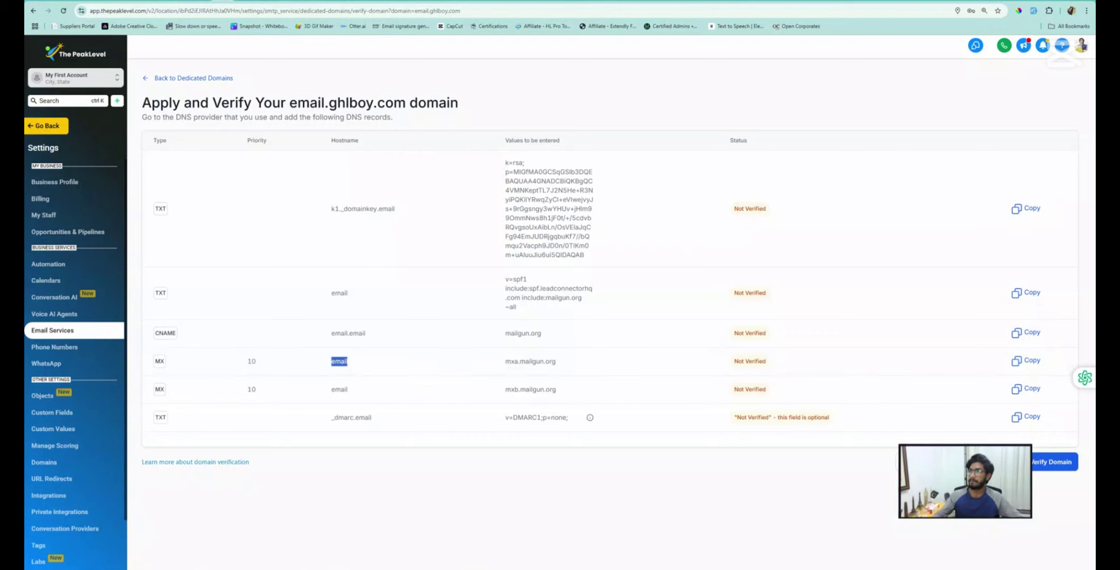
{"action": "left_click", "coordinate": [283, 3]}
{"action": "left_click", "coordinate": [395, 401]}
Make the fourth record an MX named email with value mxa.mailgun.org
{"action": "left_click", "coordinate": [382, 463]}
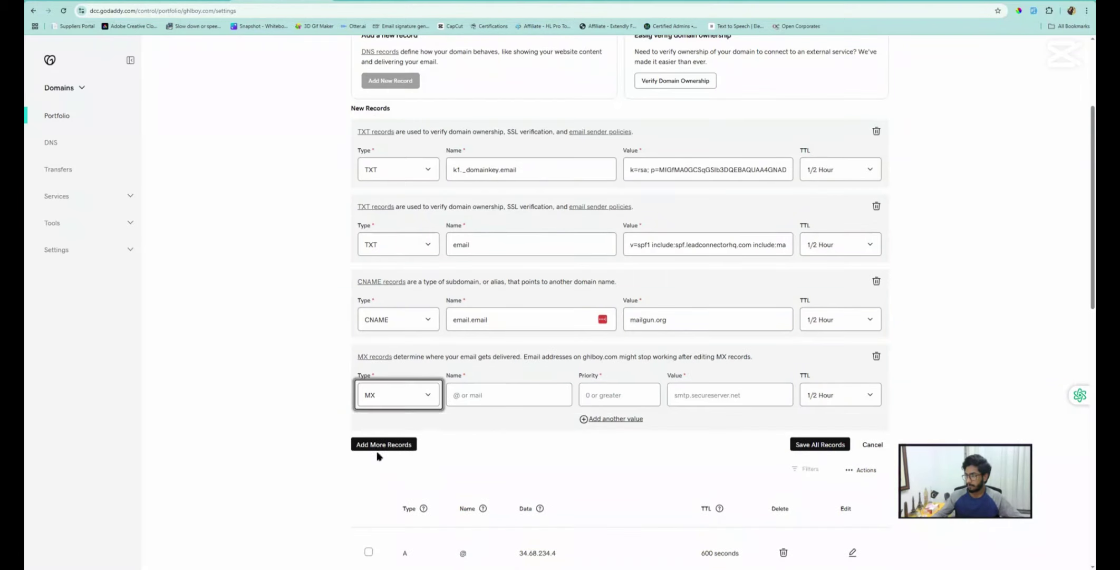
{"action": "left_click", "coordinate": [495, 395]}
{"action": "key", "text": "ctrl+v"}
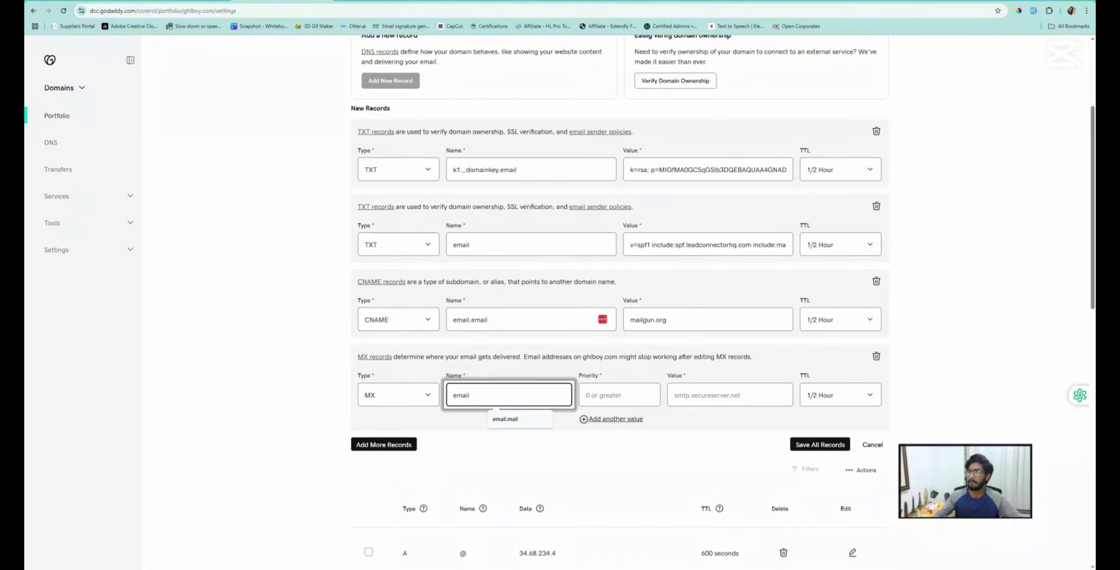
{"action": "left_click", "coordinate": [196, 2]}
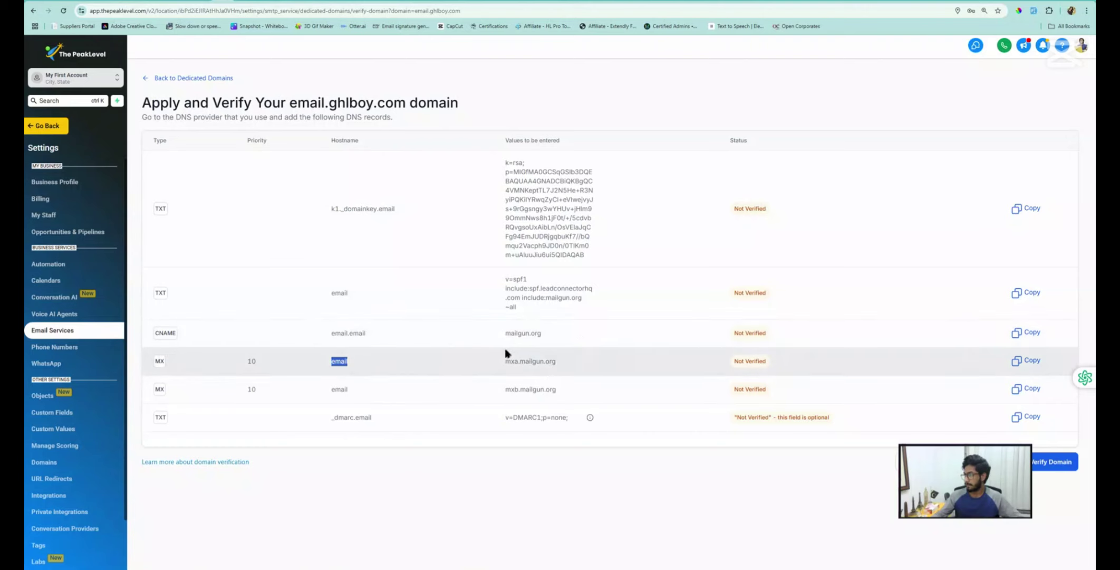
{"action": "left_click", "coordinate": [1023, 362]}
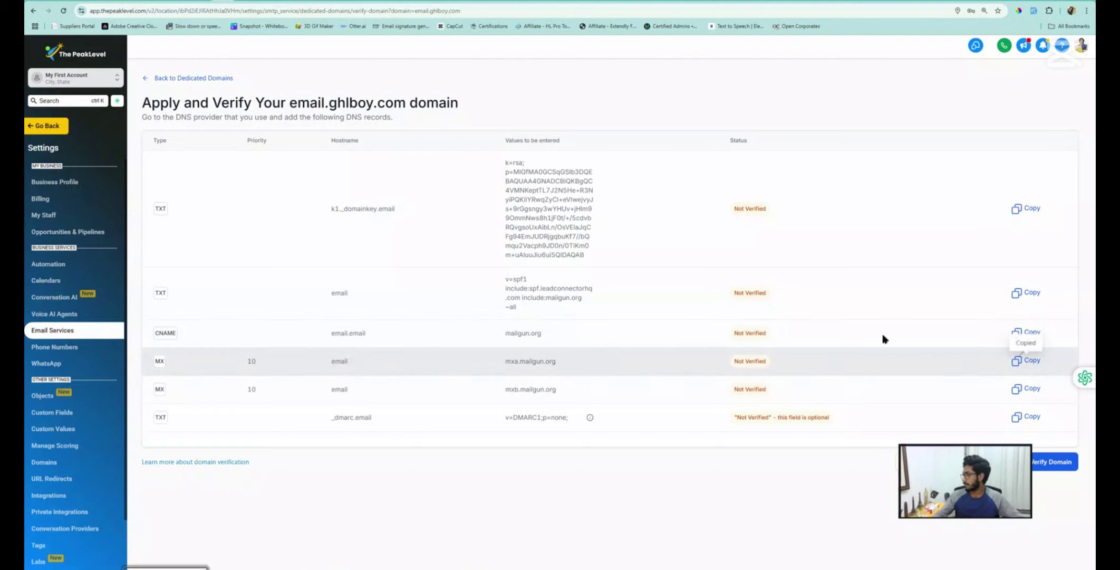
{"action": "left_click", "coordinate": [141, 2]}
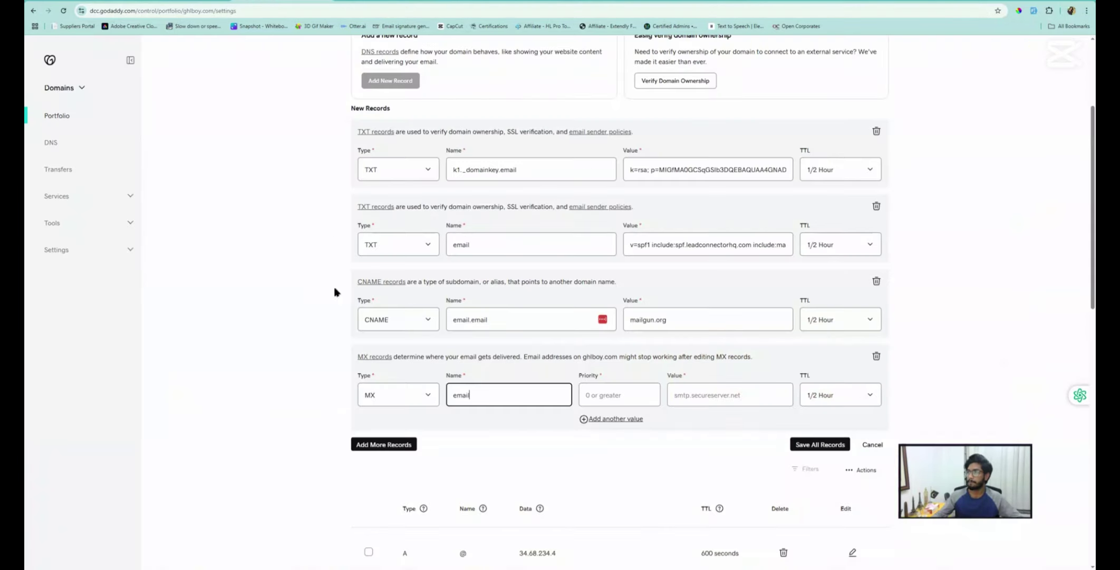
{"action": "left_click", "coordinate": [693, 392]}
{"action": "key", "text": "ctrl+v"}
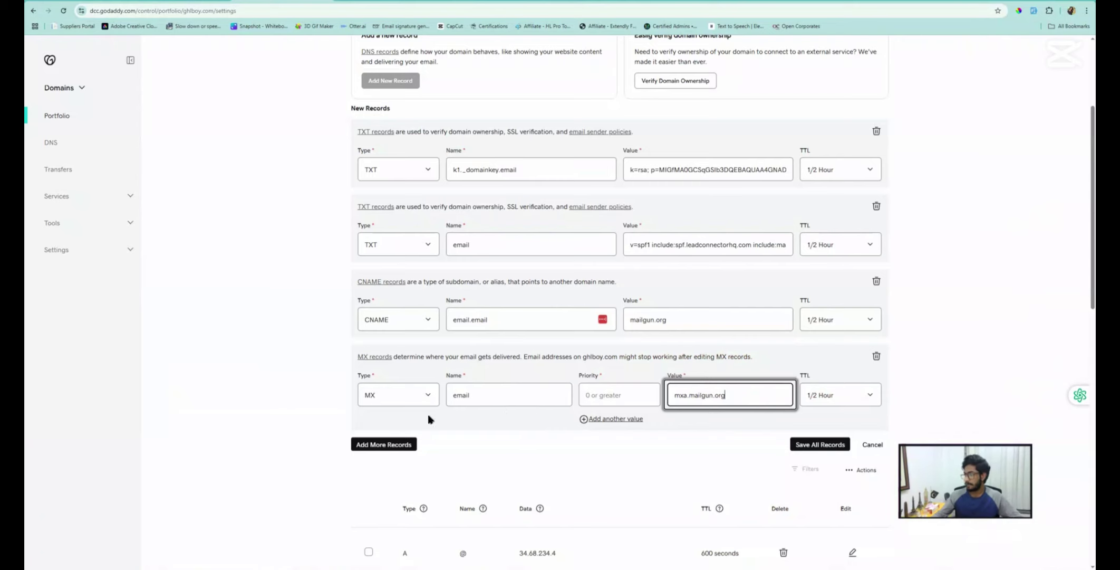
Add a second MX record named email with value mxb.mailgun.org
{"action": "left_click", "coordinate": [385, 444]}
{"action": "left_click", "coordinate": [382, 486]}
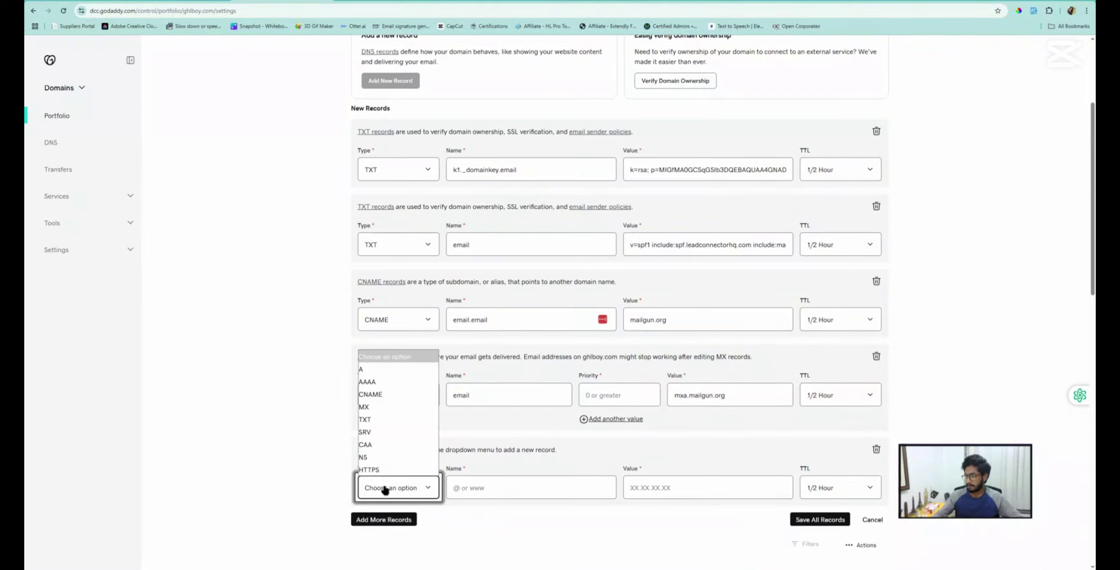
{"action": "left_click", "coordinate": [384, 397]}
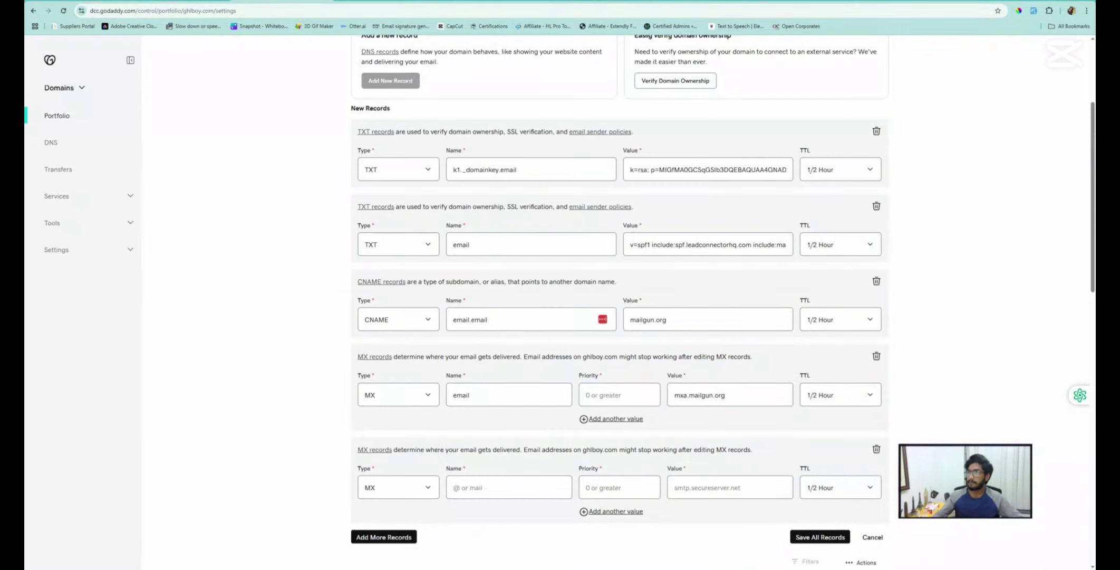
{"action": "left_click", "coordinate": [190, 1]}
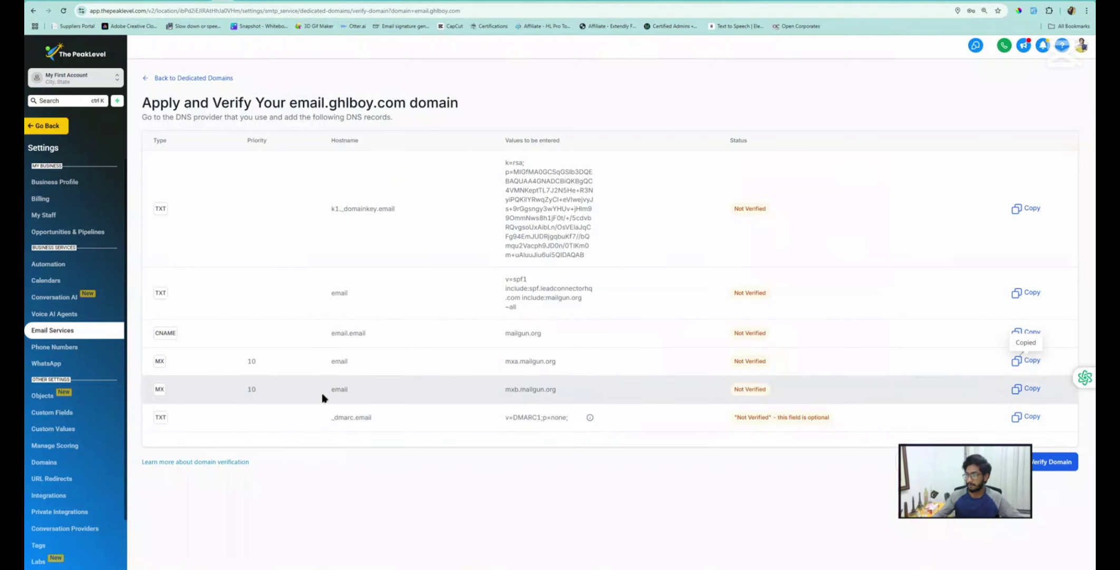
{"action": "double_click", "coordinate": [336, 390]}
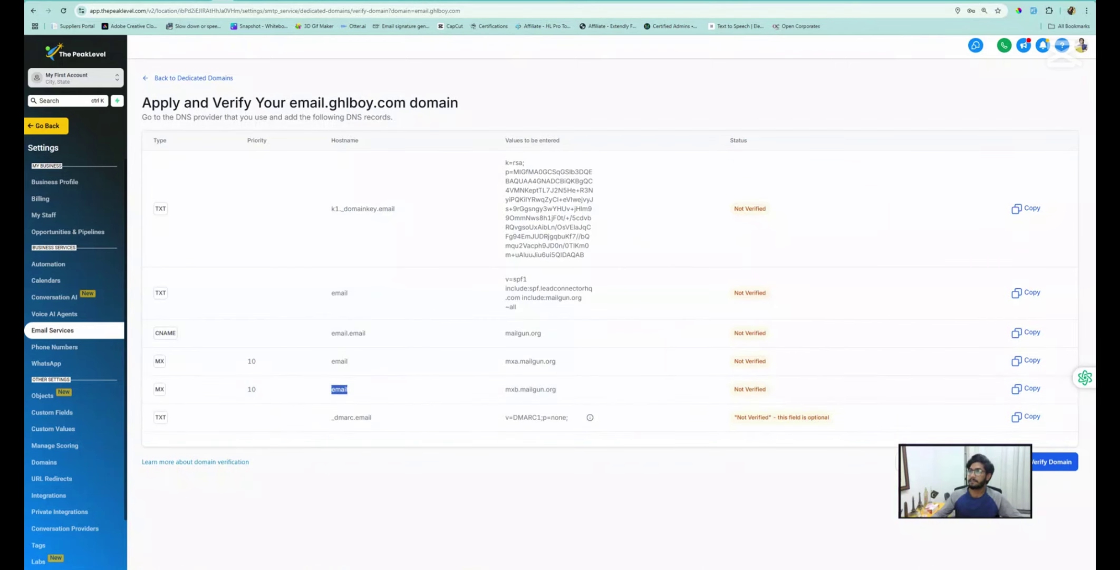
{"action": "left_click", "coordinate": [259, 2]}
{"action": "left_click", "coordinate": [495, 488]}
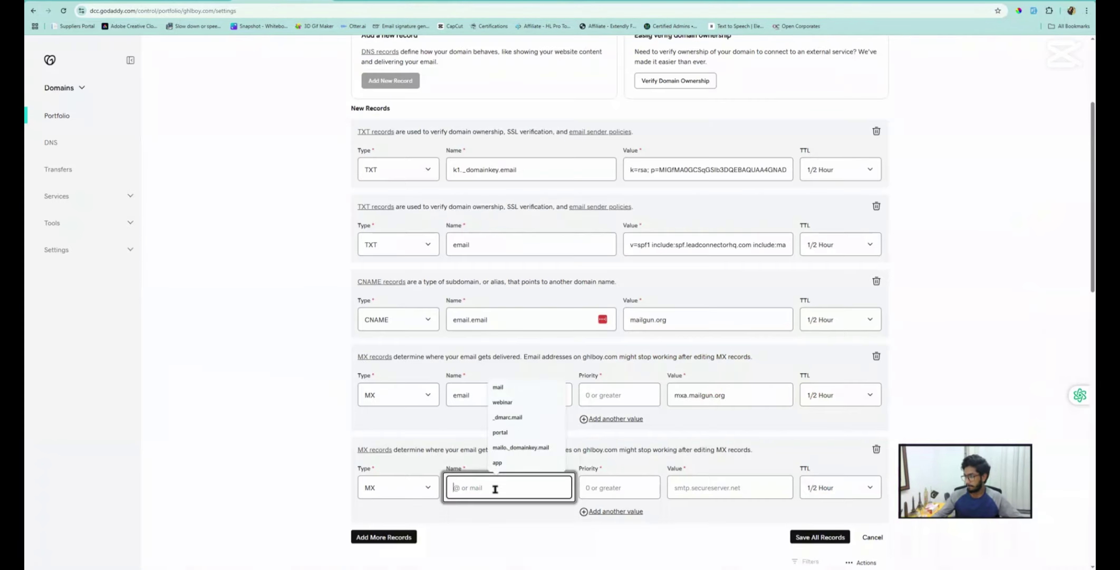
{"action": "key", "text": "ctrl+v"}
{"action": "left_click", "coordinate": [231, 2]}
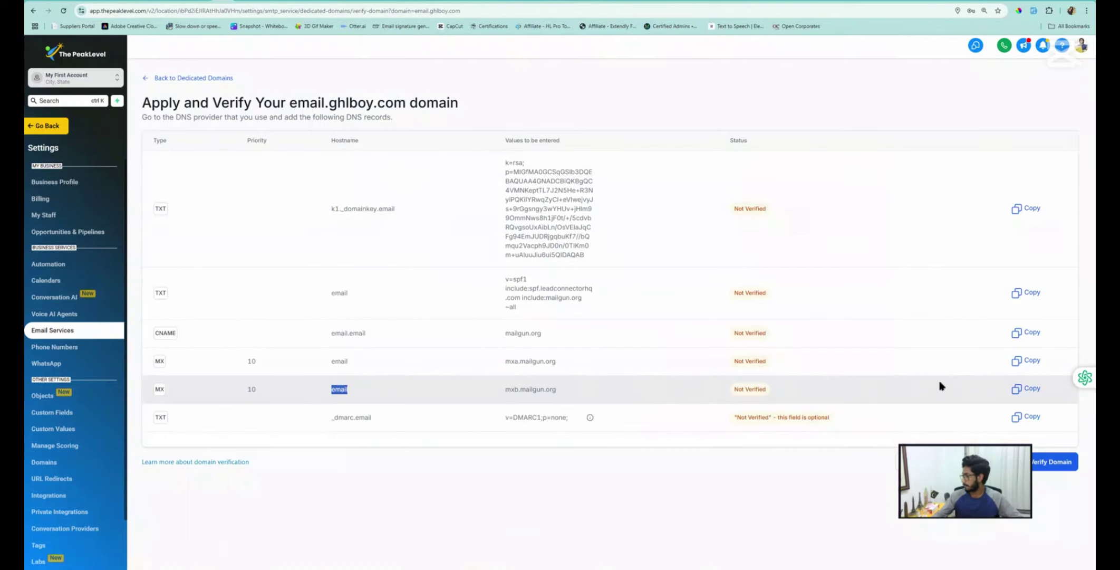
{"action": "left_click", "coordinate": [1026, 388]}
{"action": "left_click", "coordinate": [285, 2]}
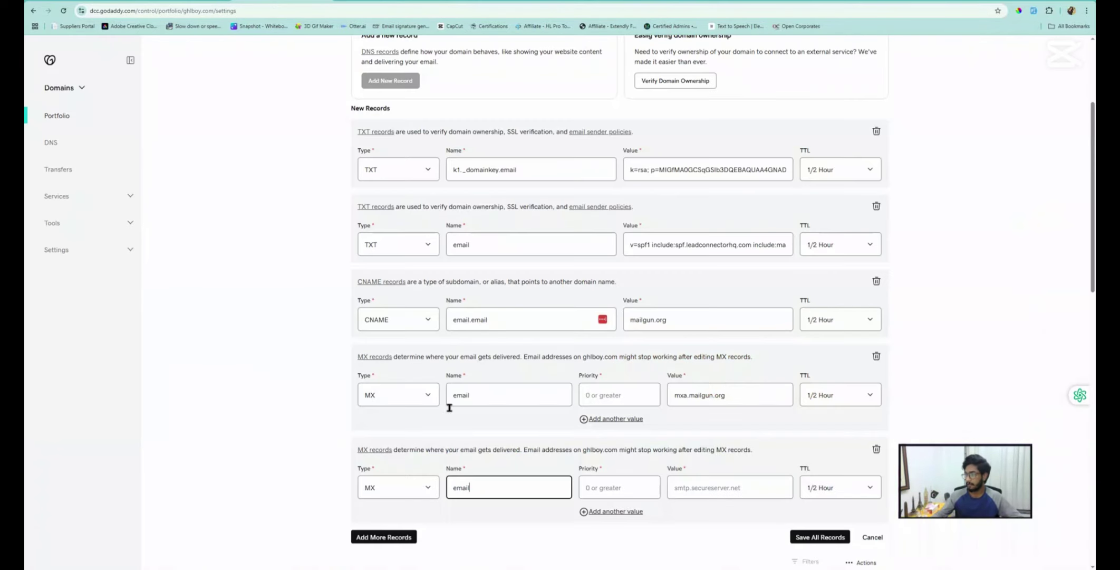
{"action": "left_click", "coordinate": [690, 481]}
{"action": "key", "text": "ctrl+v"}
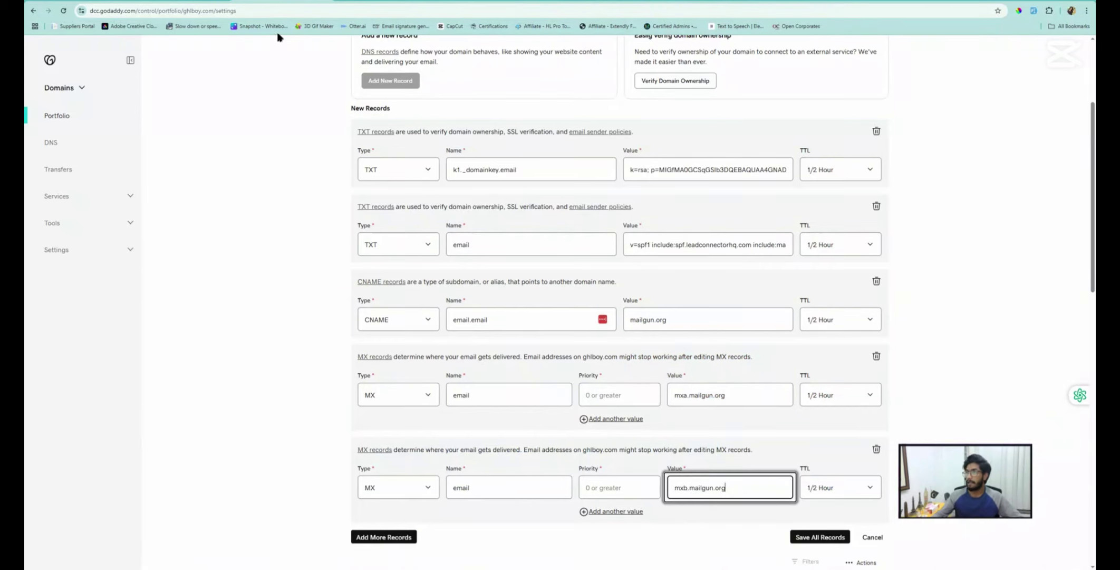
Set priority 10 on both MX records
{"action": "left_click", "coordinate": [279, 2]}
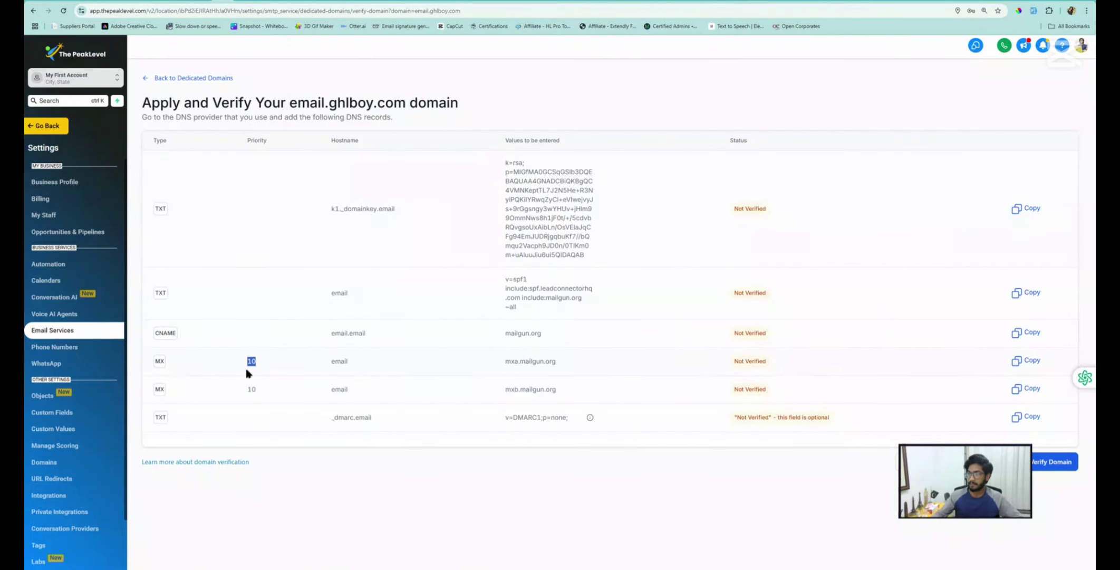
{"action": "double_click", "coordinate": [252, 388]}
{"action": "left_click", "coordinate": [279, 3]}
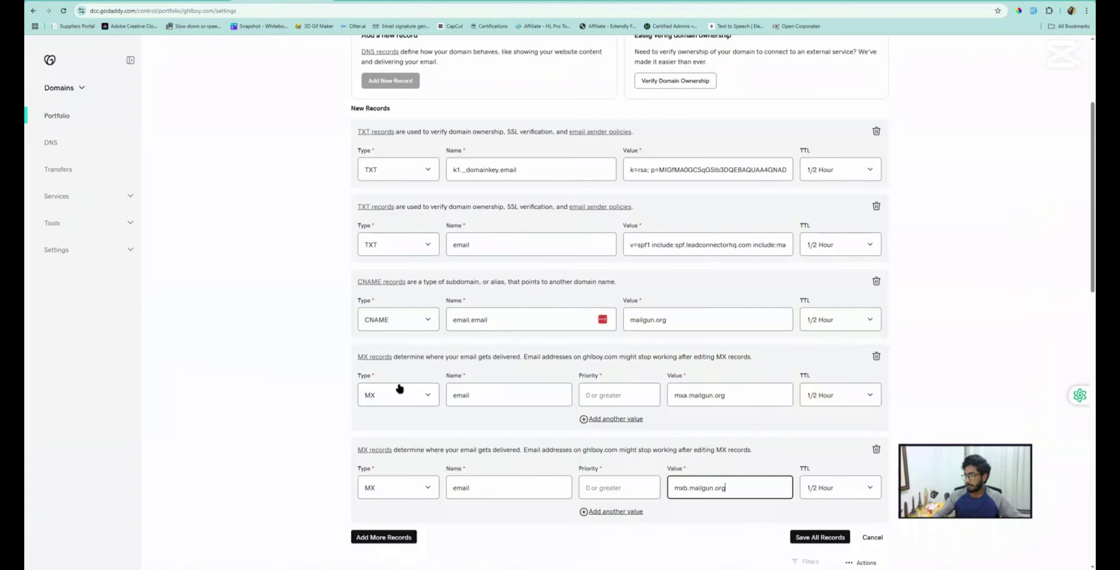
{"action": "left_click", "coordinate": [620, 398]}
{"action": "key", "text": "ctrl+v"}
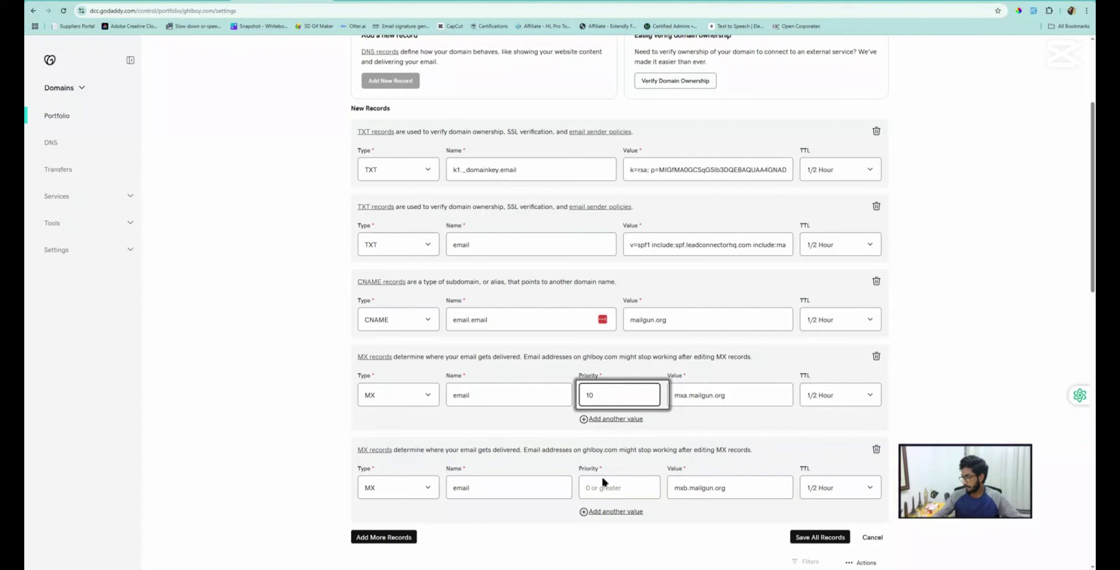
{"action": "left_click", "coordinate": [600, 486]}
{"action": "key", "text": "ctrl+v"}
{"action": "scroll", "coordinate": [313, 215], "scroll_direction": "down", "scroll_amount": 1}
{"action": "scroll", "coordinate": [313, 214], "scroll_direction": "down", "scroll_amount": 3}
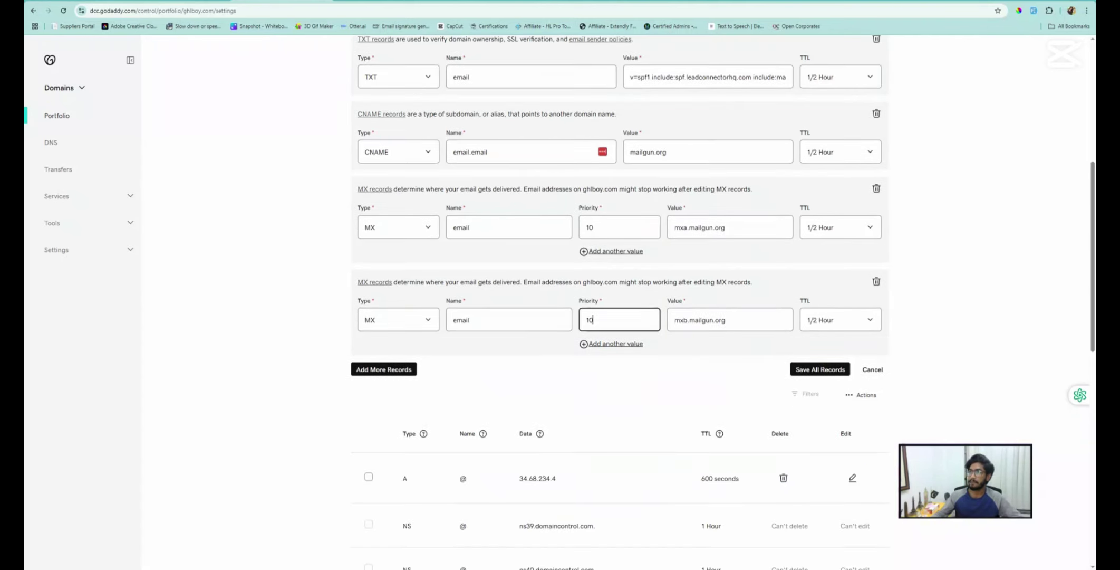
{"action": "left_click", "coordinate": [195, 2]}
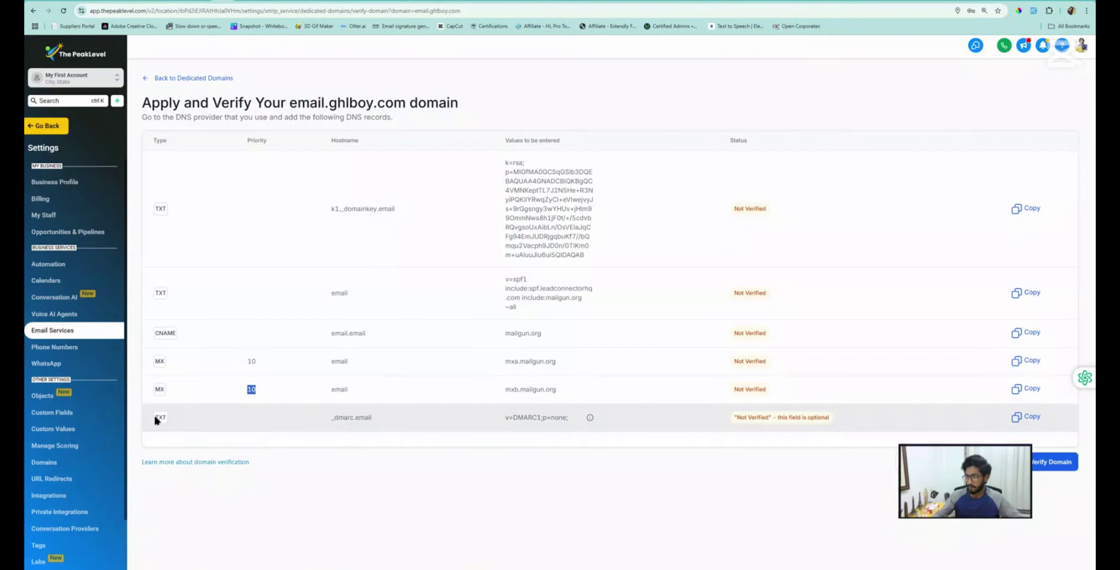
Add a new TXT record named _dmarc.email, copied from PeakLevel
{"action": "left_click_drag", "start_coordinate": [372, 418], "coordinate": [331, 420]}
{"action": "key", "text": "ctrl+c"}
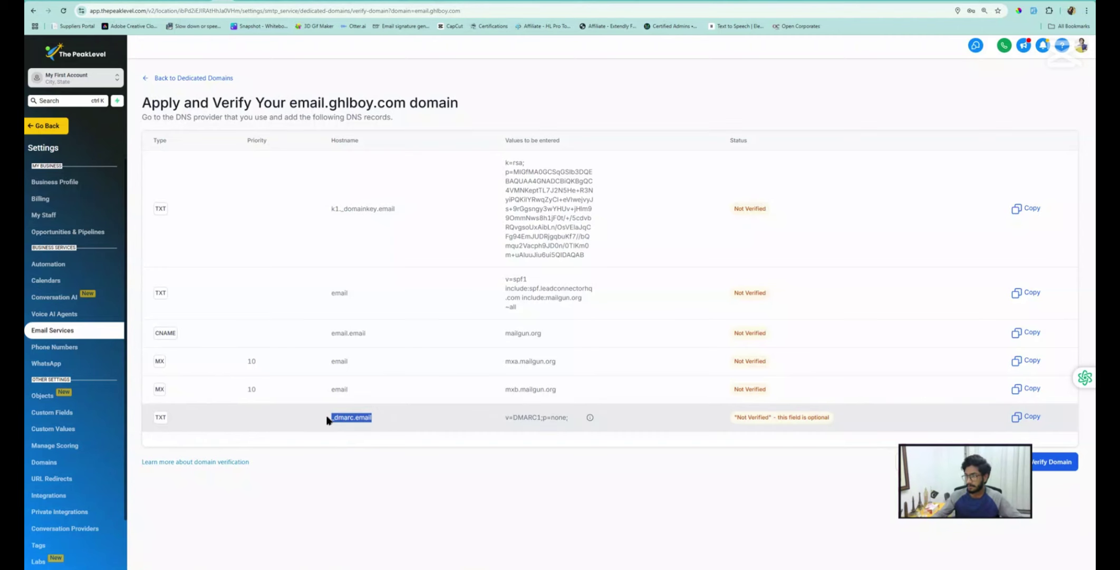
{"action": "left_click", "coordinate": [283, 2]}
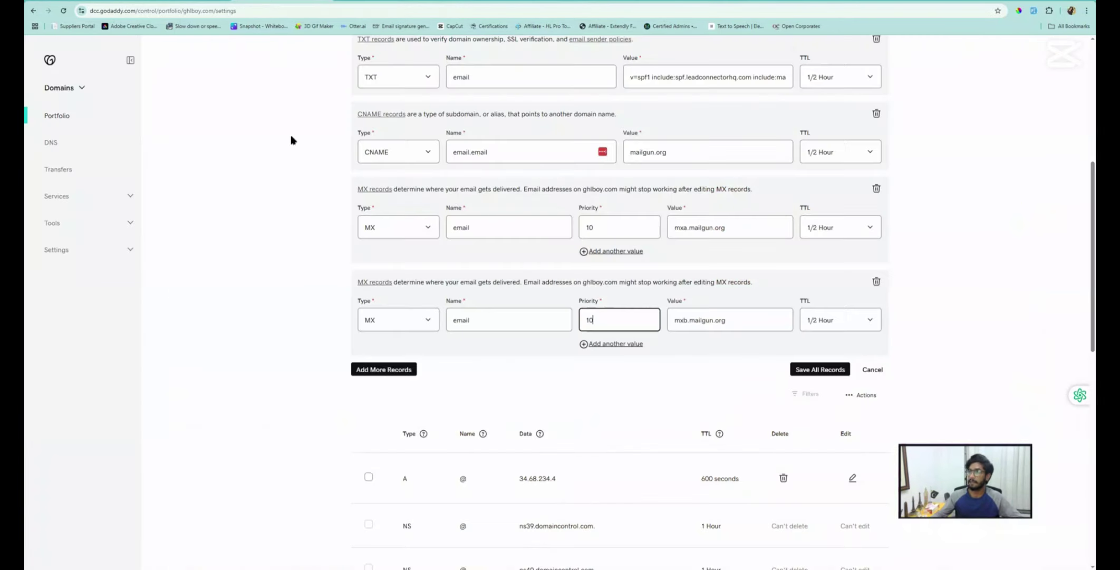
{"action": "left_click", "coordinate": [376, 369]}
{"action": "left_click", "coordinate": [374, 413]}
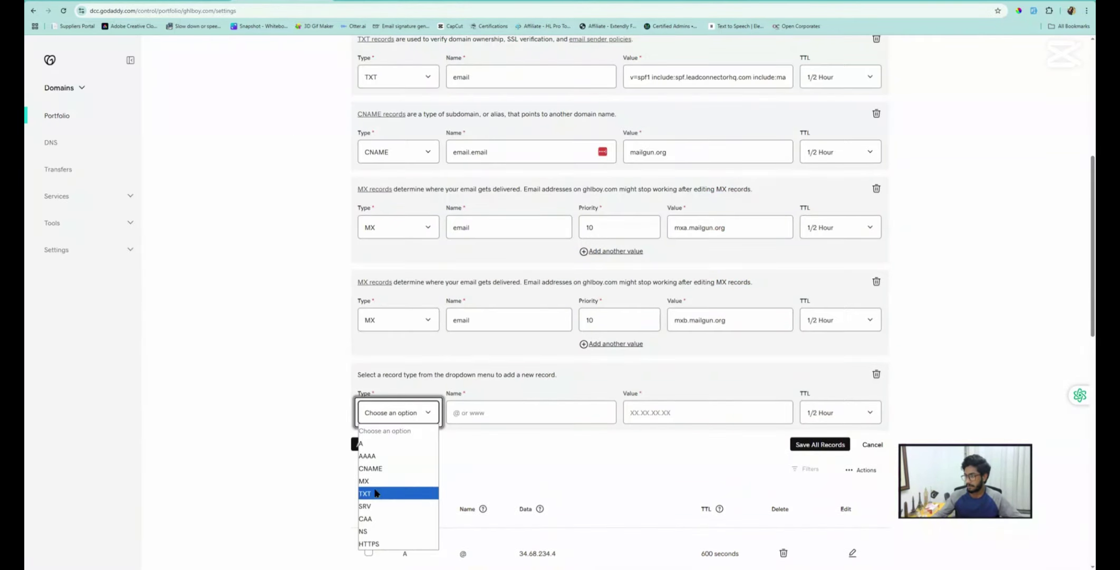
{"action": "left_click", "coordinate": [379, 492]}
{"action": "left_click", "coordinate": [519, 407]}
{"action": "key", "text": "ctrl+v"}
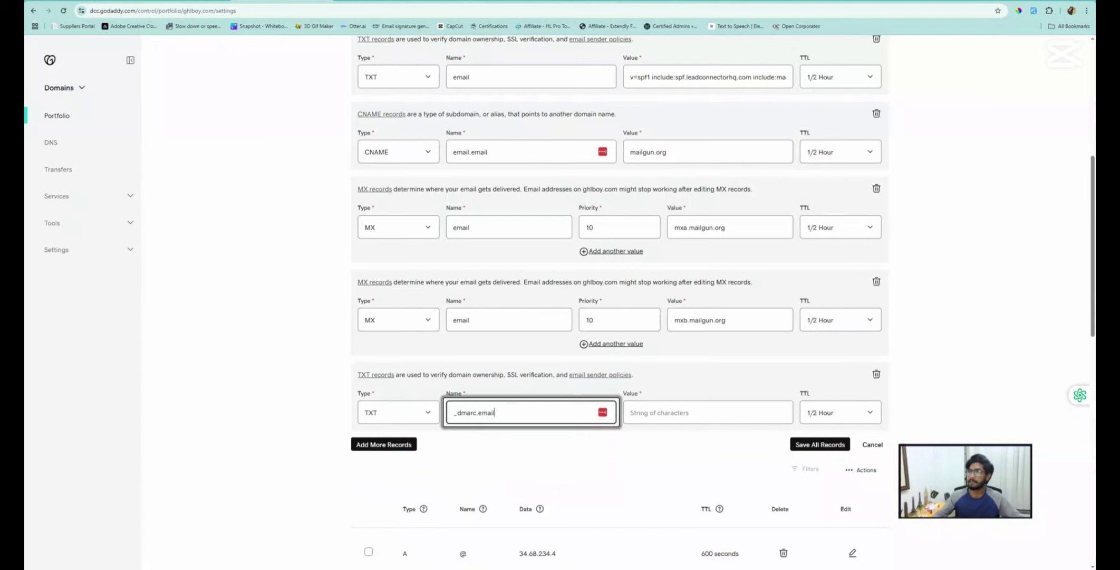
Set its value to v=DMARC1; p=none; and save all the new records
{"action": "left_click", "coordinate": [220, 2]}
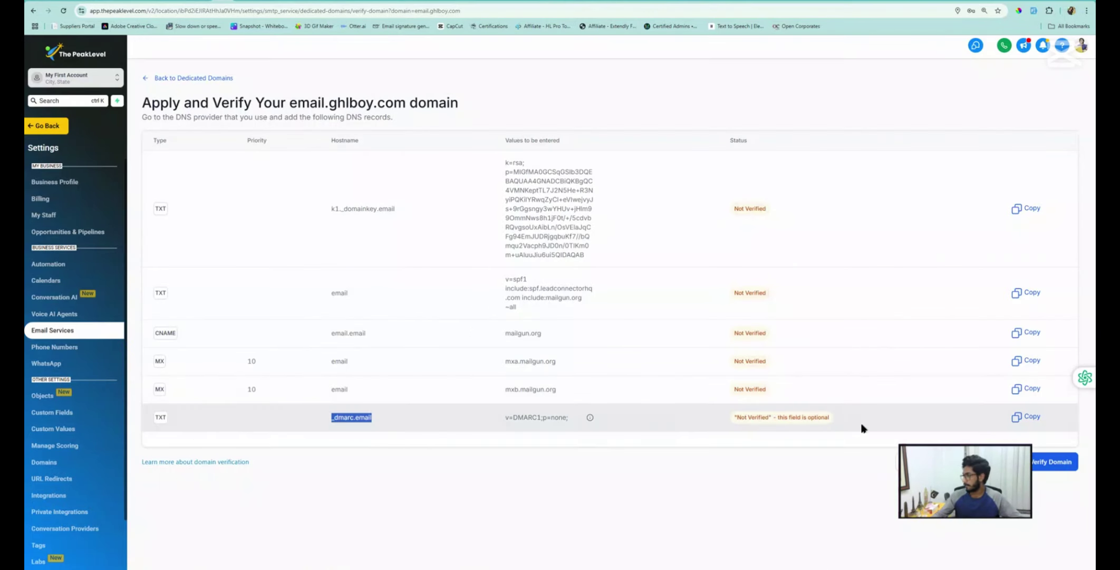
{"action": "left_click", "coordinate": [1026, 417]}
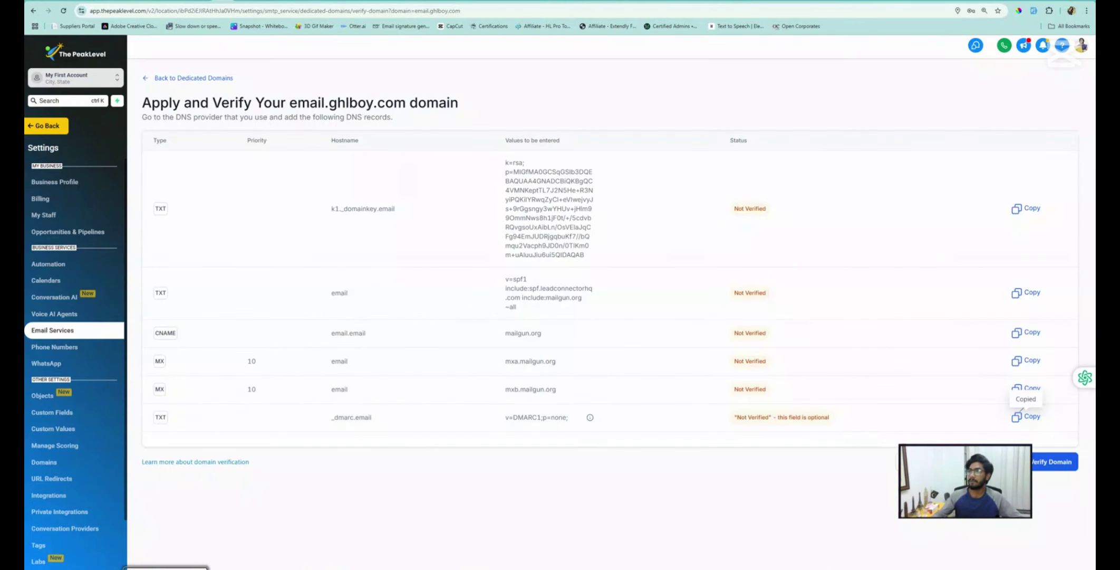
{"action": "left_click", "coordinate": [242, 3]}
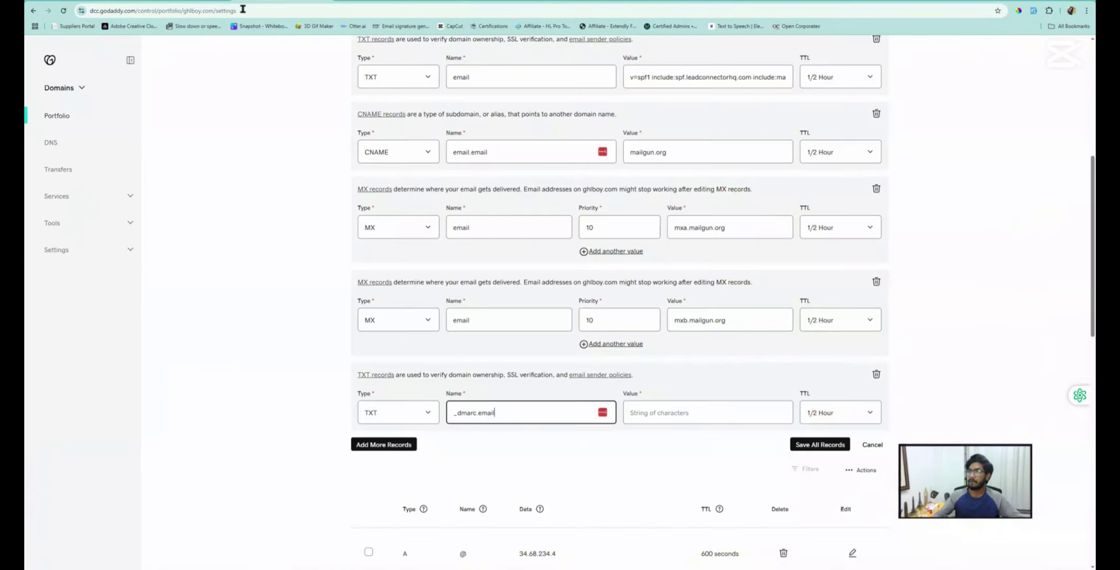
{"action": "left_click", "coordinate": [664, 413]}
{"action": "key", "text": "ctrl+v"}
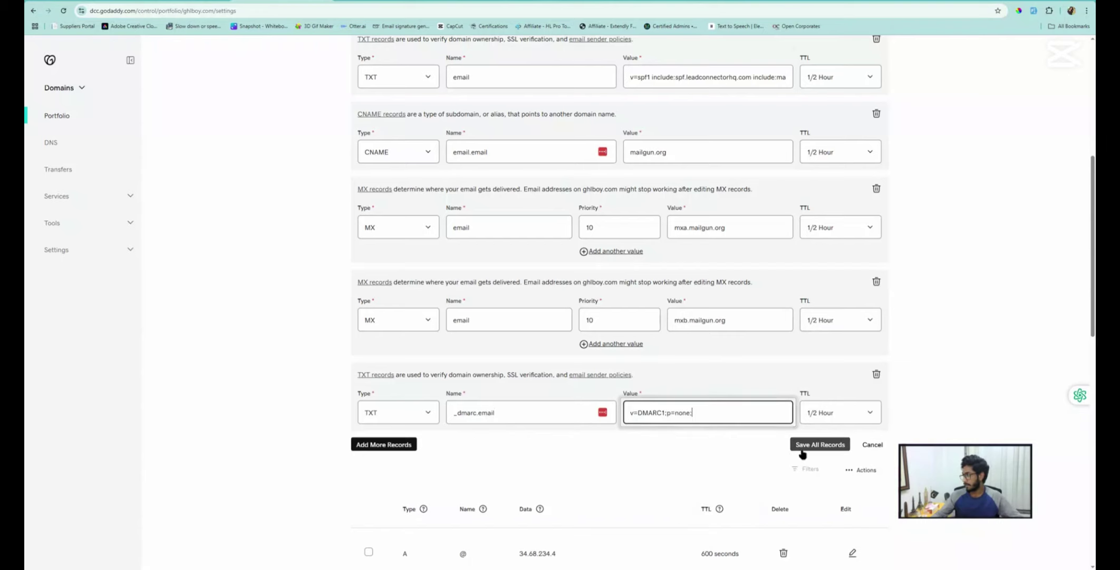
{"action": "left_click", "coordinate": [791, 447]}
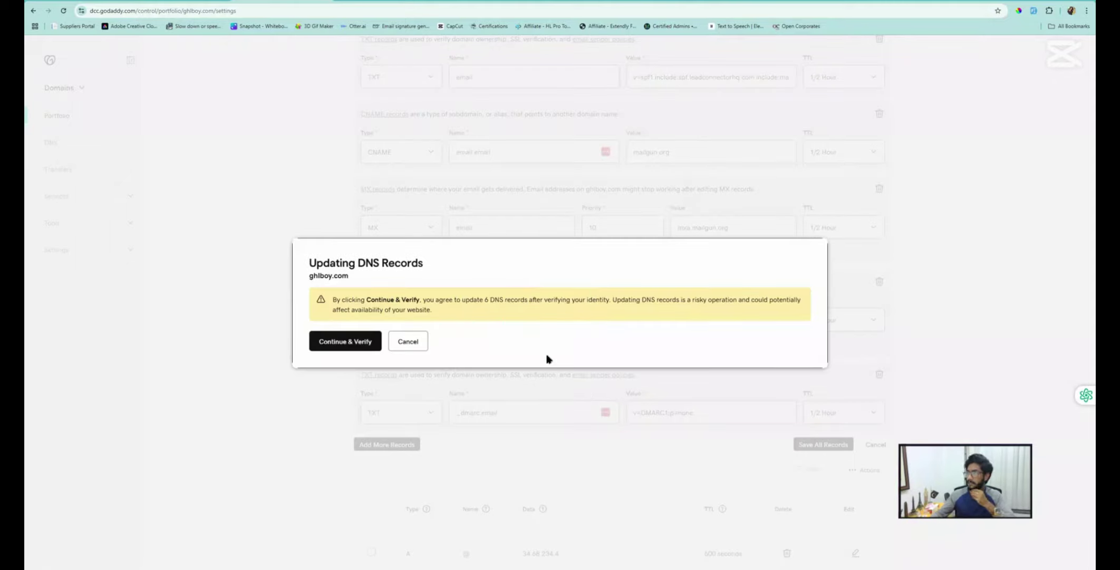
Confirm the GoDaddy update, verify email.ghlboy.com in PeakLevel, then return to dedicated domains
{"action": "left_click", "coordinate": [336, 342]}
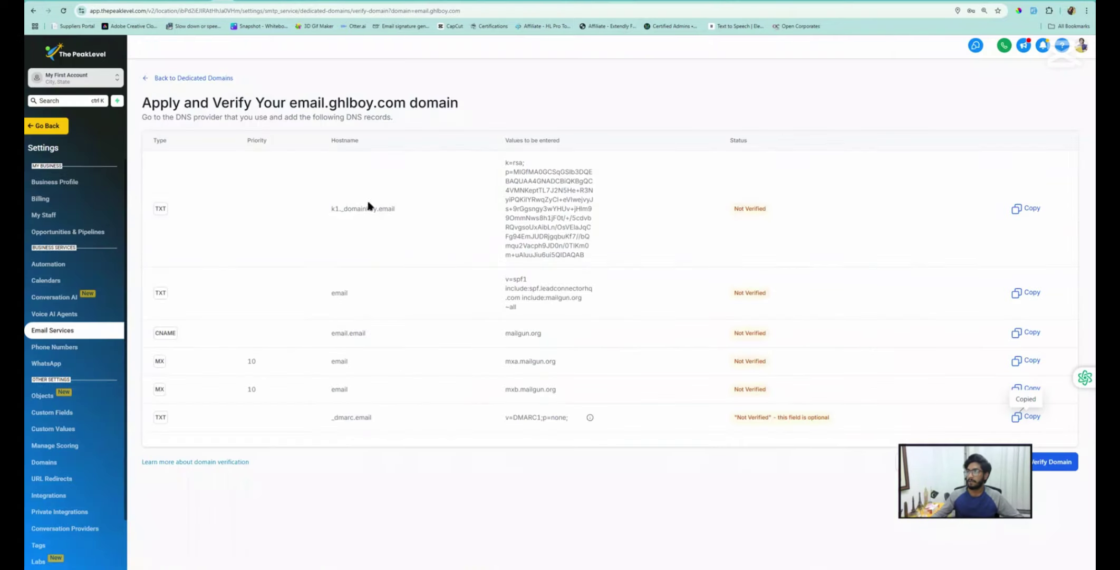
{"action": "left_click", "coordinate": [1026, 388]}
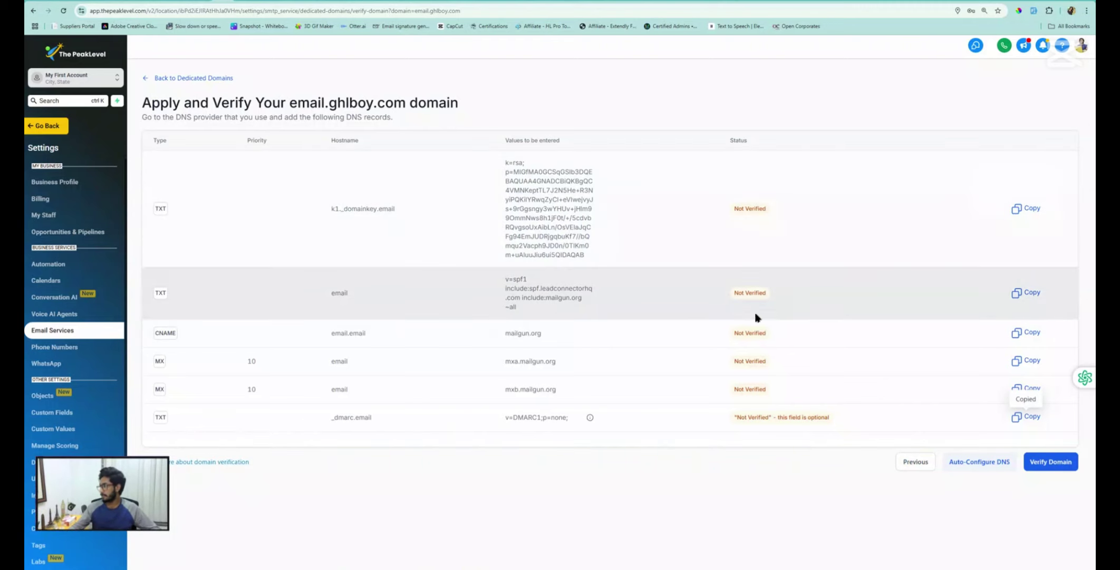
{"action": "left_click", "coordinate": [1045, 462]}
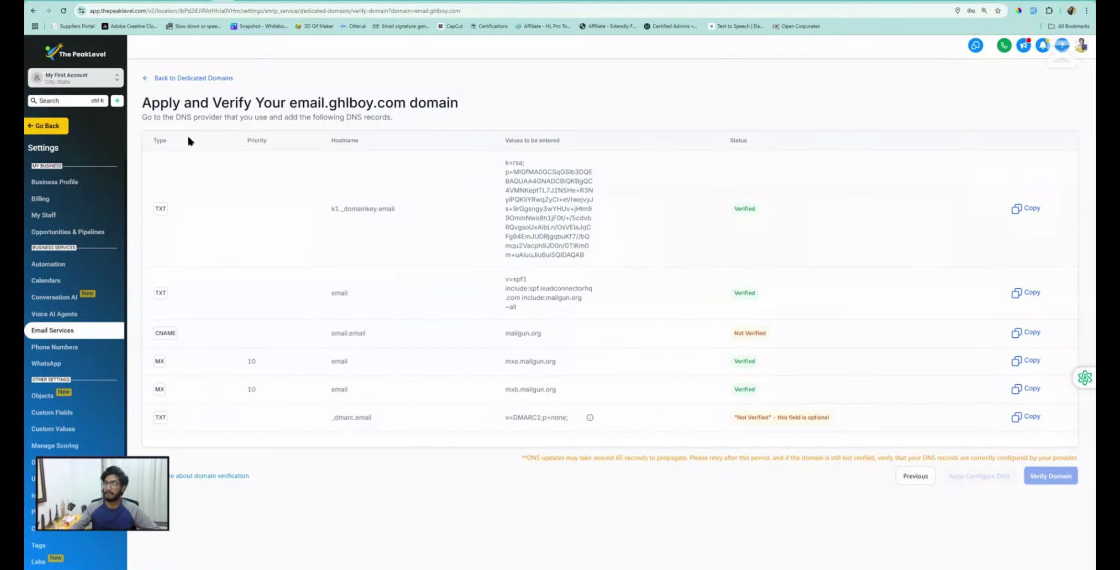
{"action": "left_click", "coordinate": [165, 80]}
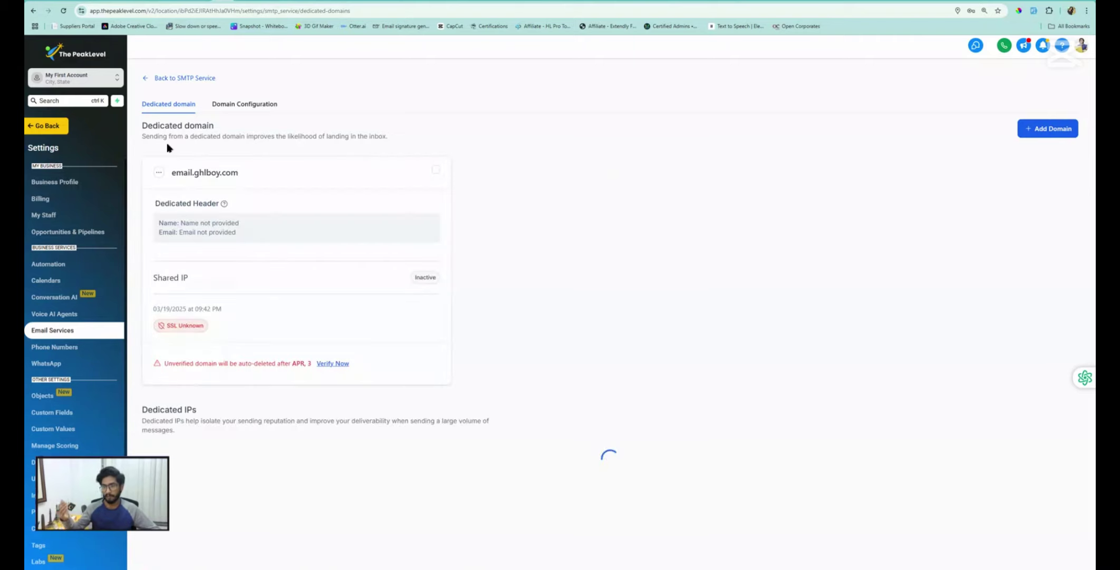
Reopen verification for email.ghlboy.com, rerun the DNS check, then go back to SMTP settings
{"action": "left_click", "coordinate": [158, 172]}
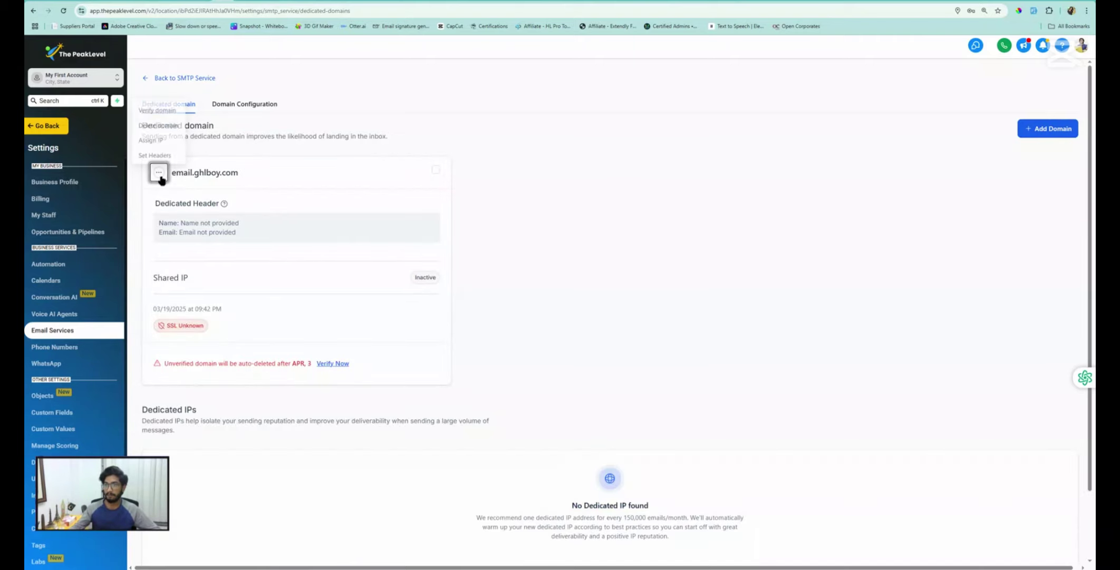
{"action": "left_click", "coordinate": [156, 108]}
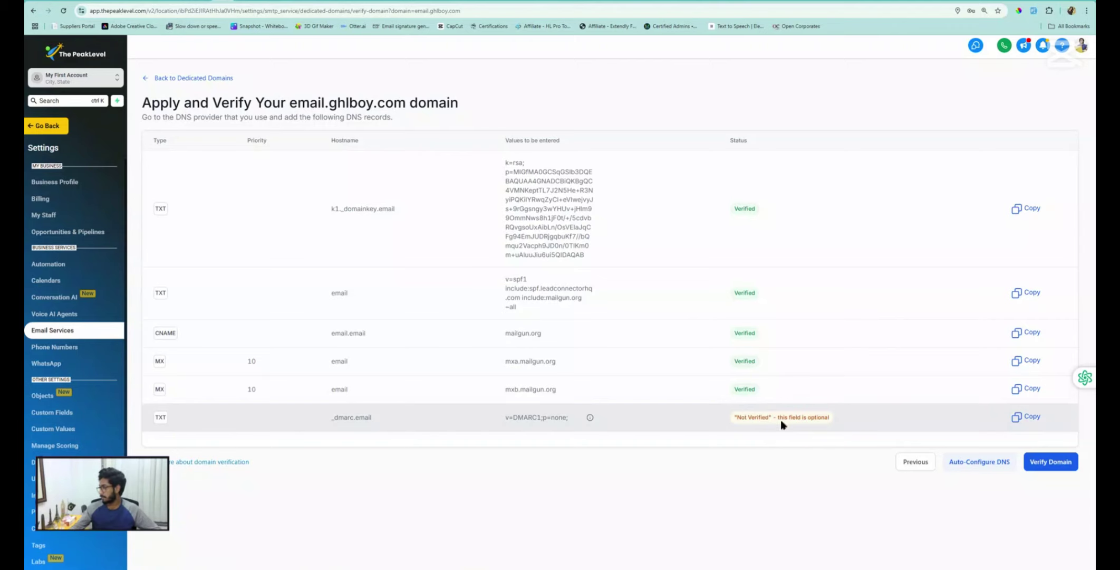
{"action": "left_click", "coordinate": [1042, 461]}
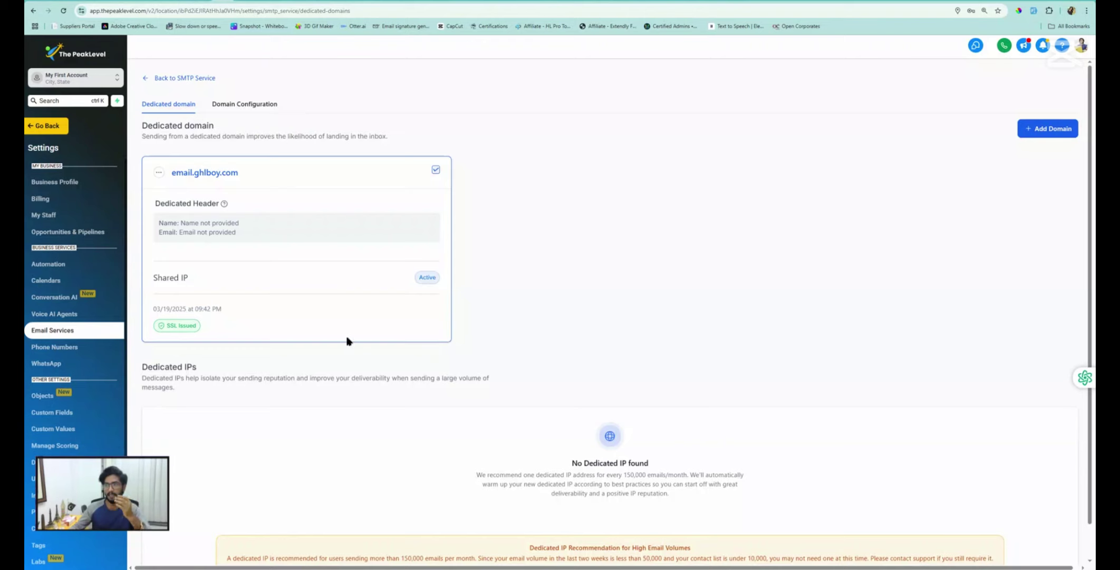
{"action": "left_click", "coordinate": [144, 79]}
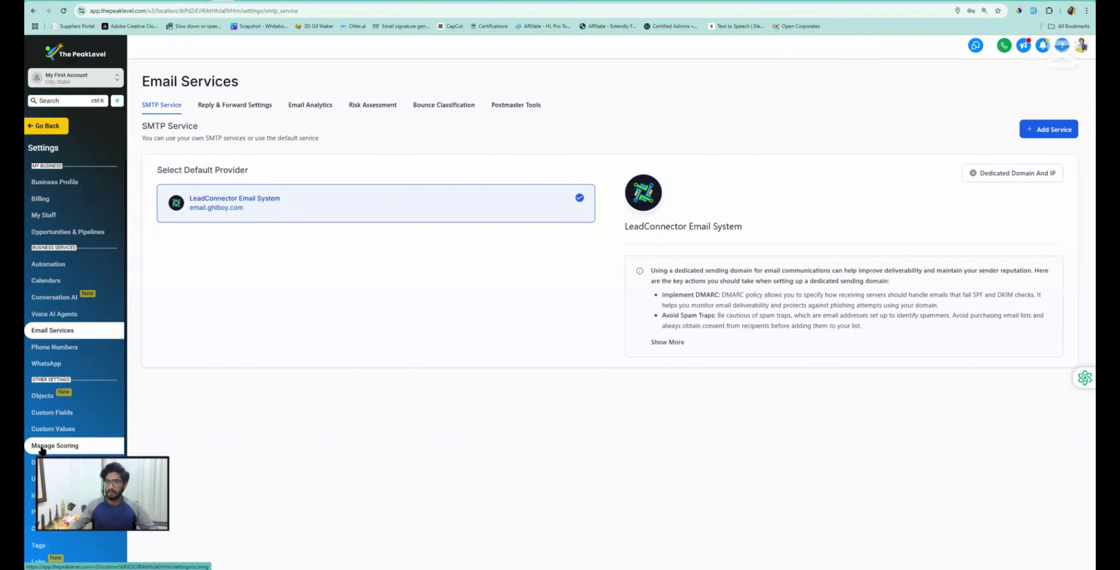
Open Phone Numbers from the Settings sidebar
{"action": "left_click", "coordinate": [64, 348]}
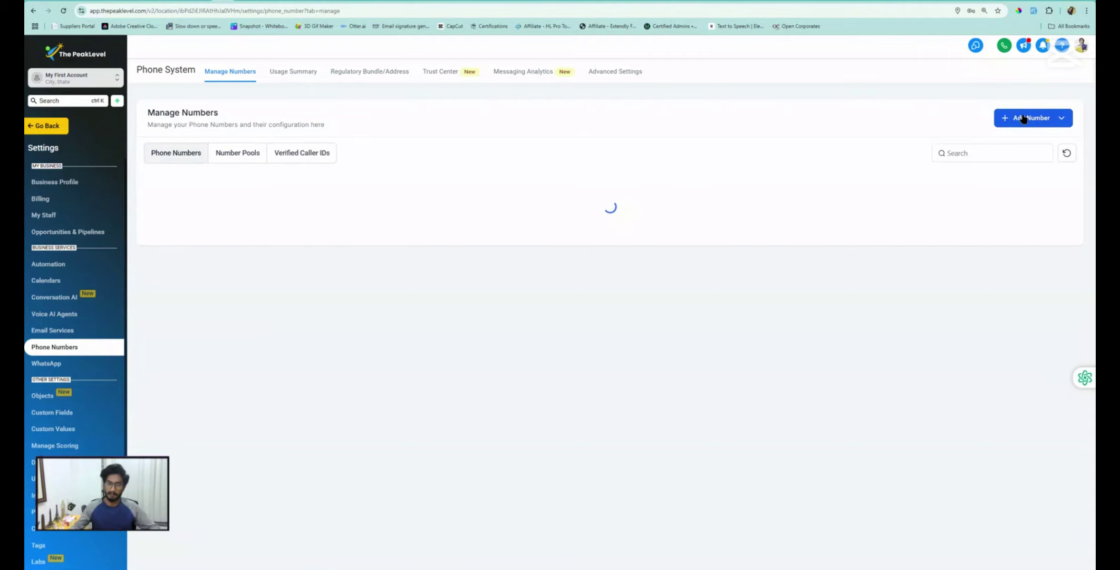
{"action": "left_click", "coordinate": [1026, 118]}
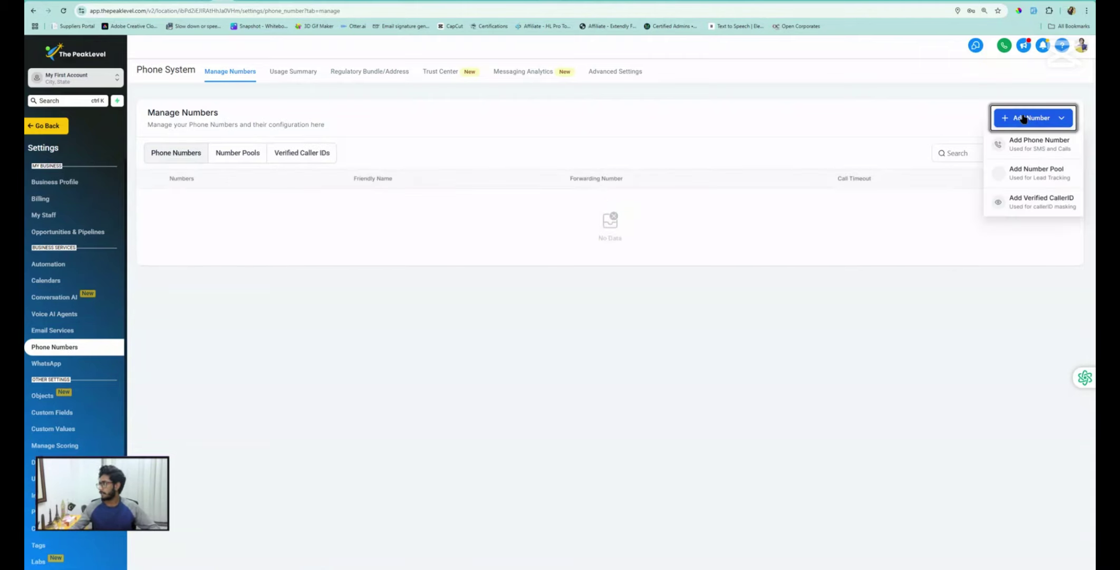
{"action": "left_click", "coordinate": [1036, 143]}
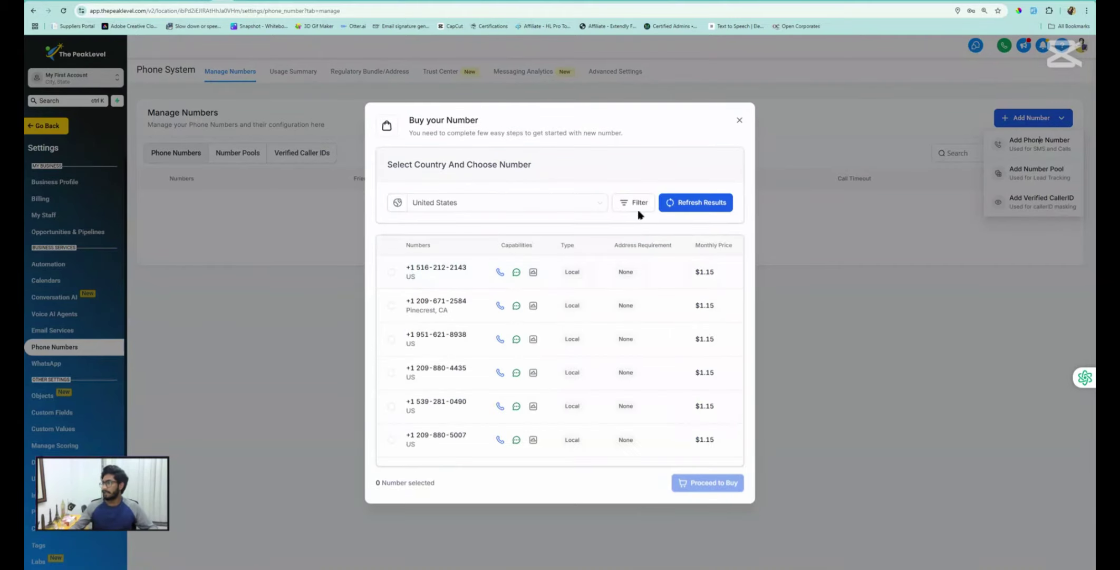
{"action": "left_click", "coordinate": [638, 205]}
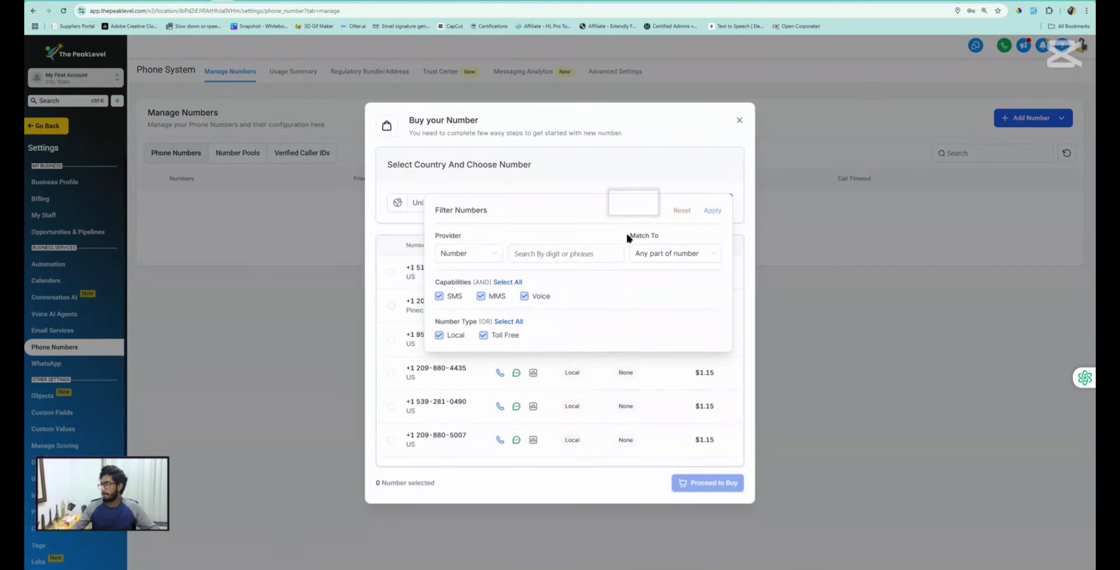
{"action": "left_click", "coordinate": [665, 257]}
{"action": "left_click", "coordinate": [662, 274]}
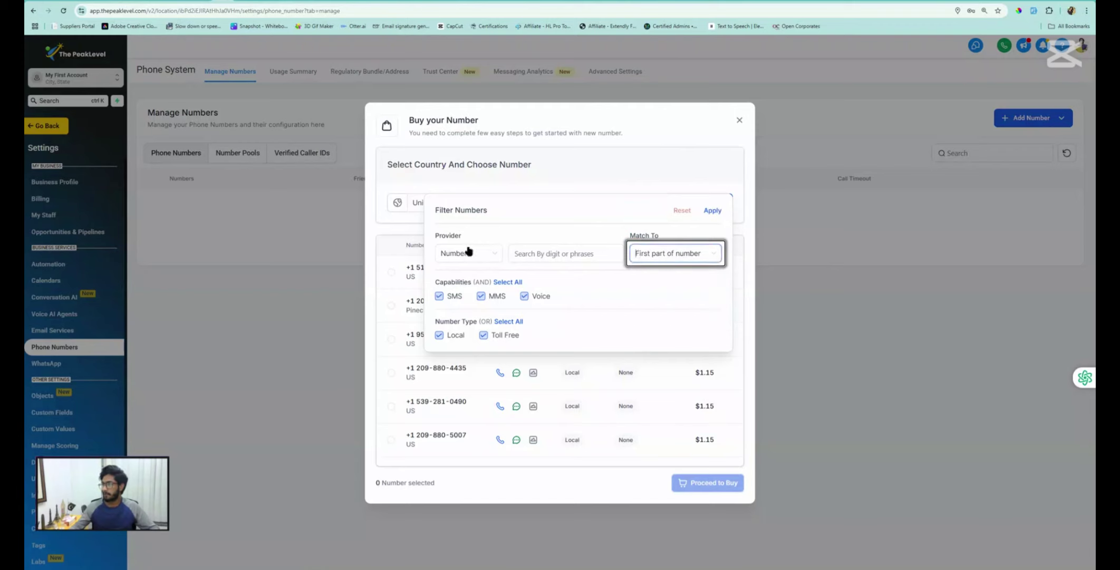
{"action": "left_click", "coordinate": [560, 252]}
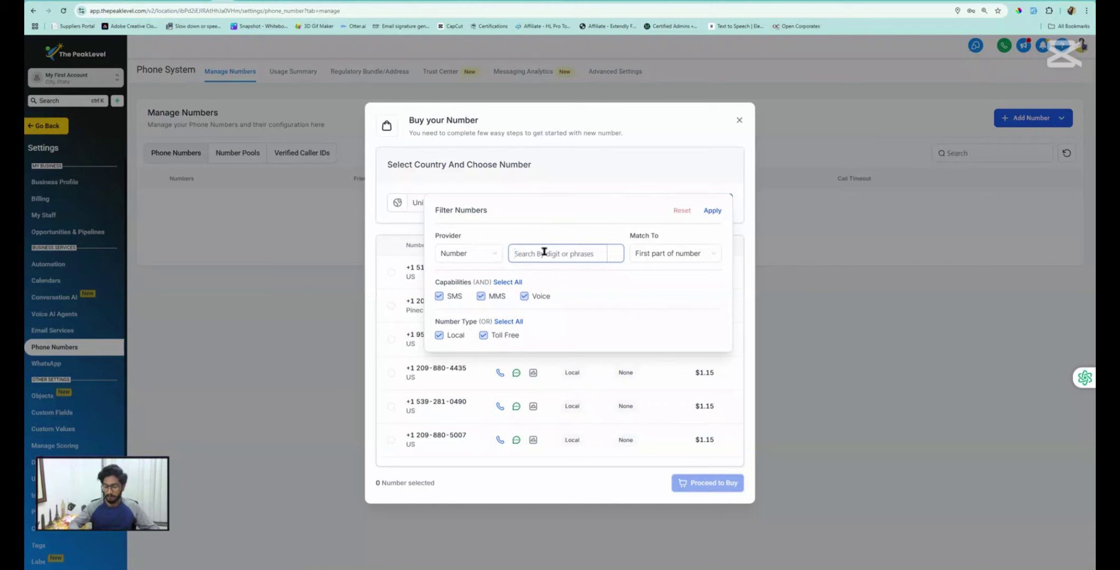
{"action": "type", "text": "308"}
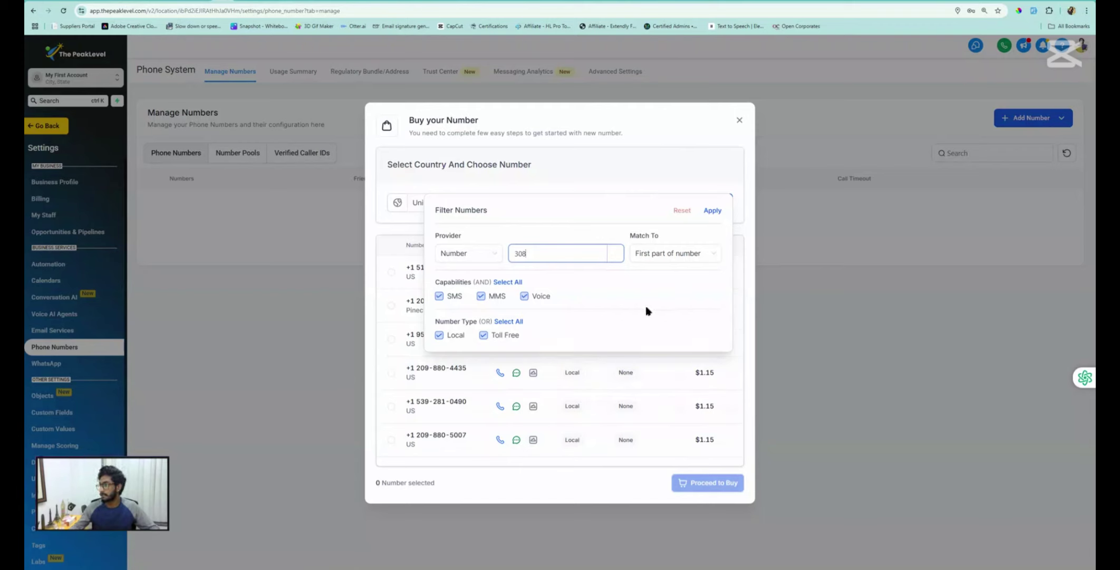
{"action": "left_click", "coordinate": [484, 335]}
{"action": "left_click", "coordinate": [713, 210]}
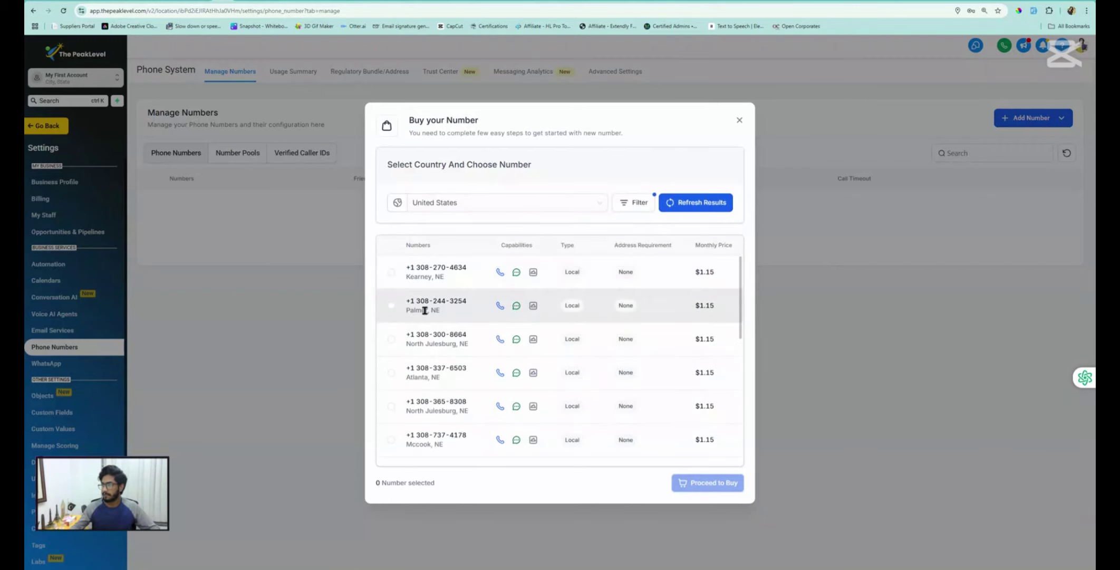
{"action": "left_click", "coordinate": [391, 272]}
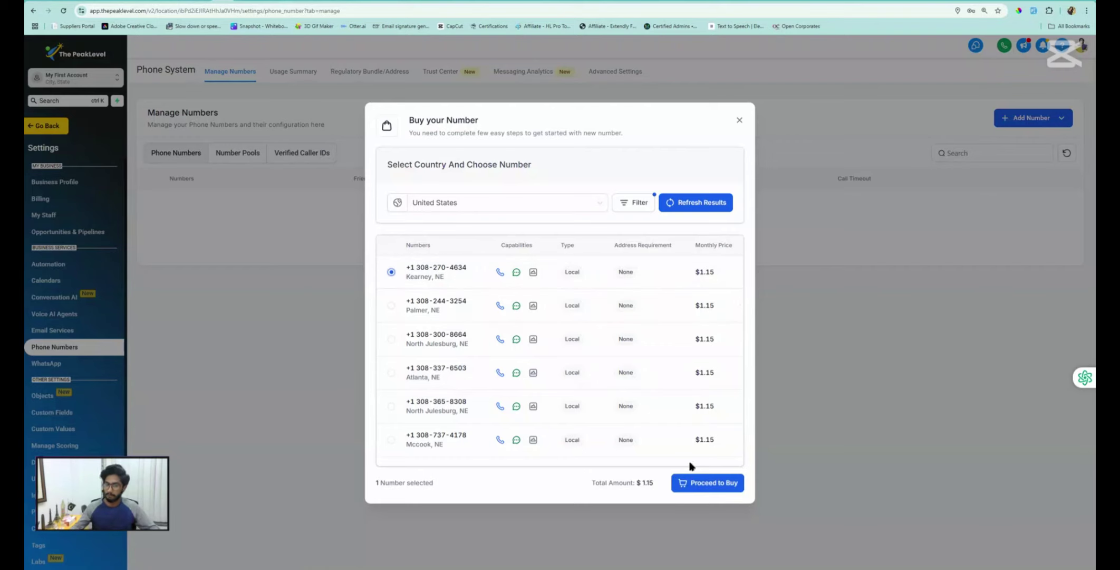
{"action": "left_click", "coordinate": [739, 122]}
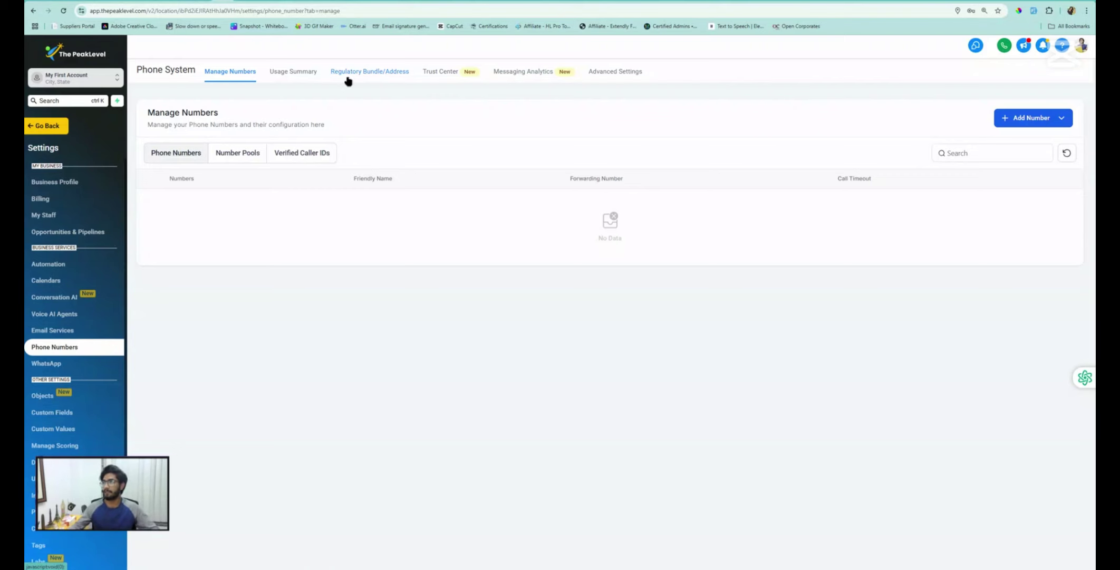
Review the Brand and Campaign parts of Trust Center A2P registration, then return to the dashboard
{"action": "left_click", "coordinate": [452, 73]}
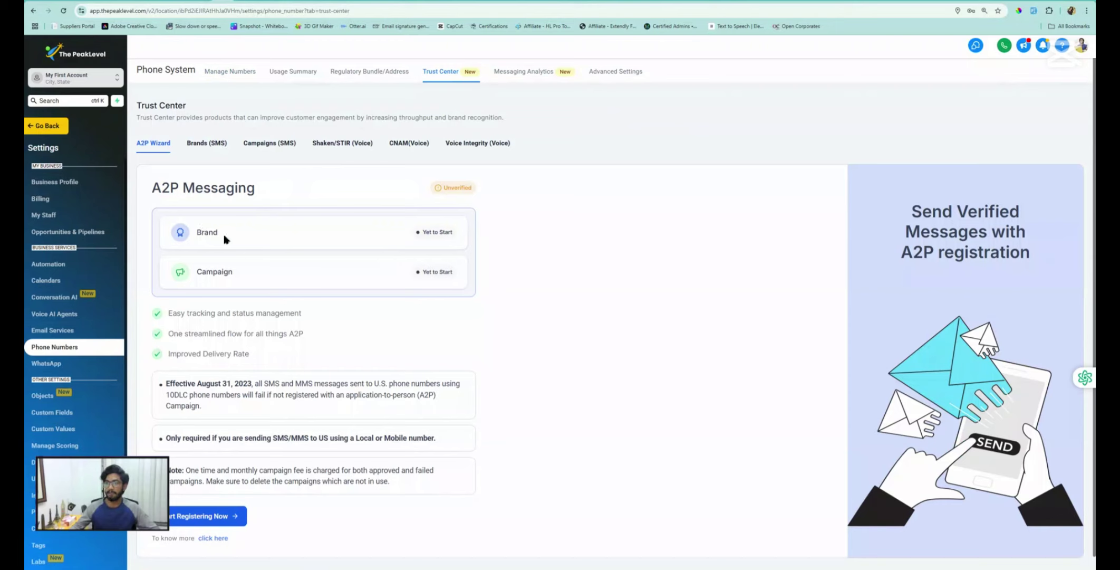
{"action": "left_click_drag", "start_coordinate": [225, 239], "coordinate": [197, 233]}
{"action": "left_click_drag", "start_coordinate": [243, 270], "coordinate": [203, 272]}
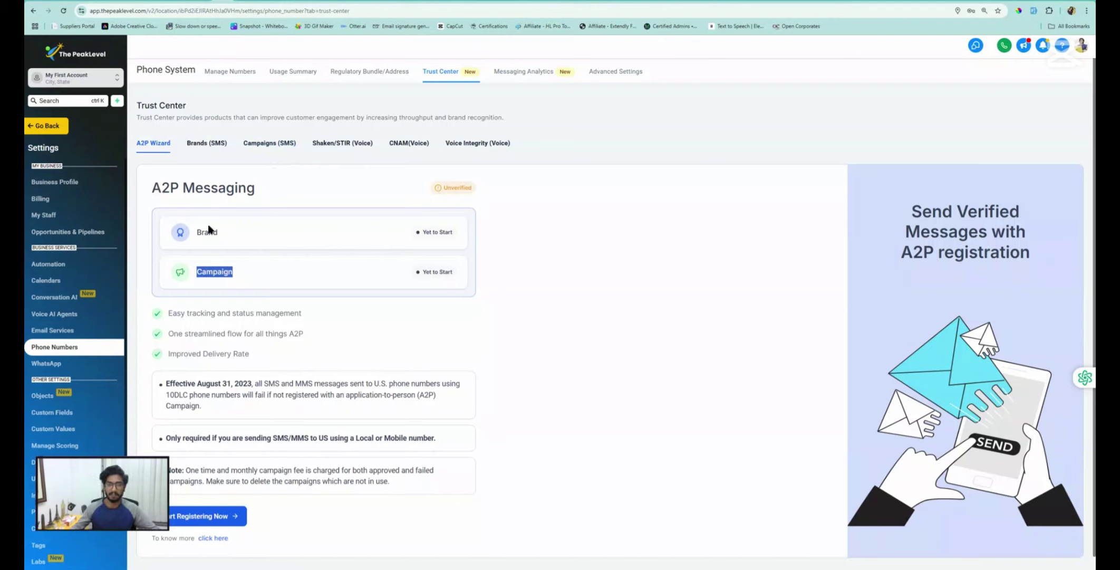
{"action": "left_click", "coordinate": [56, 131]}
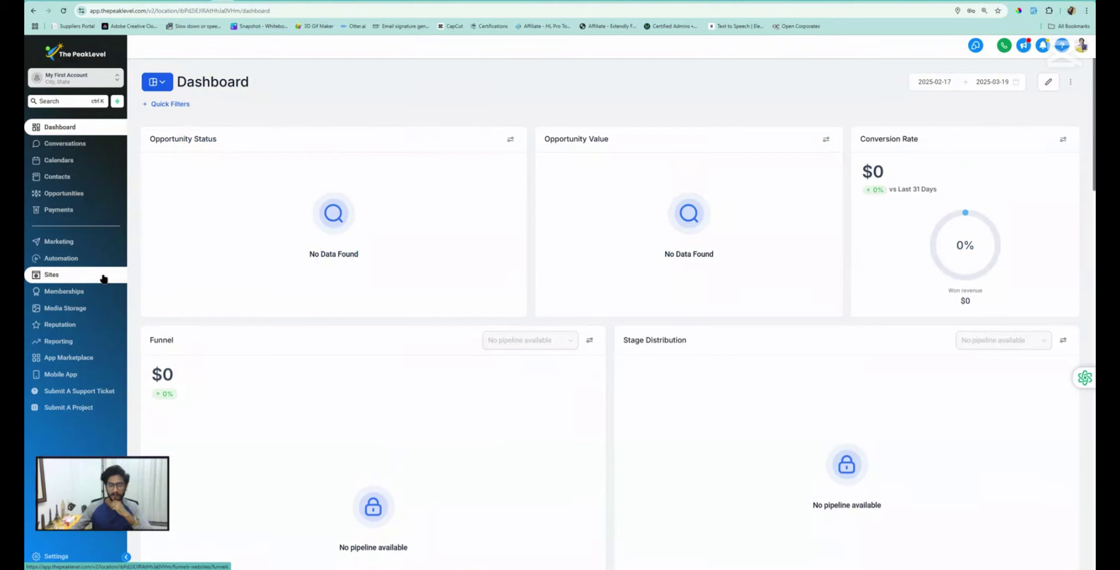
From Sites, open the Create New Funnel dialog ready to enter a funnel name
{"action": "left_click", "coordinate": [104, 278]}
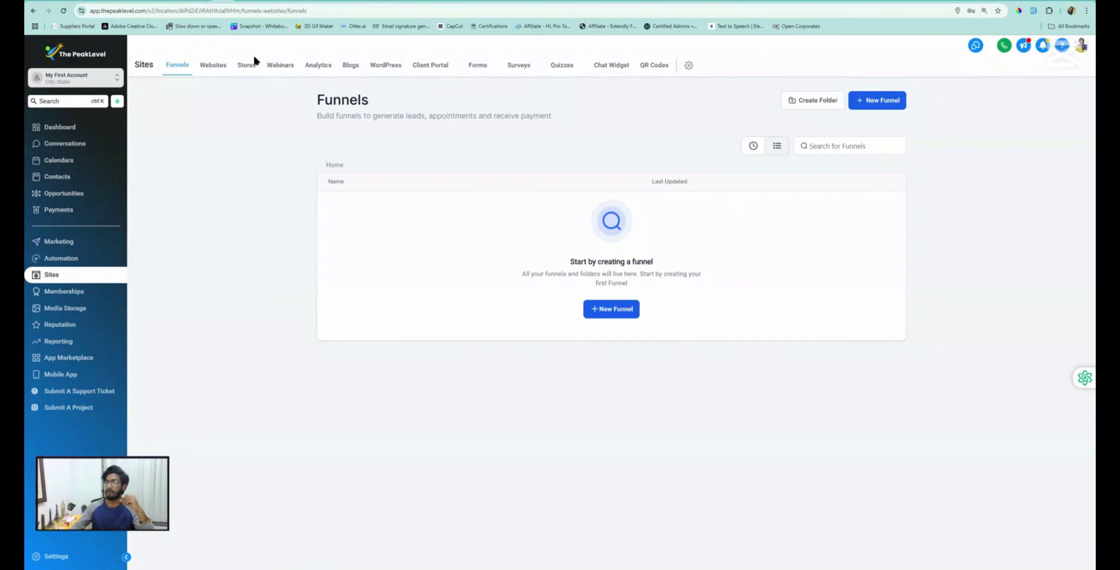
{"action": "left_click", "coordinate": [612, 315]}
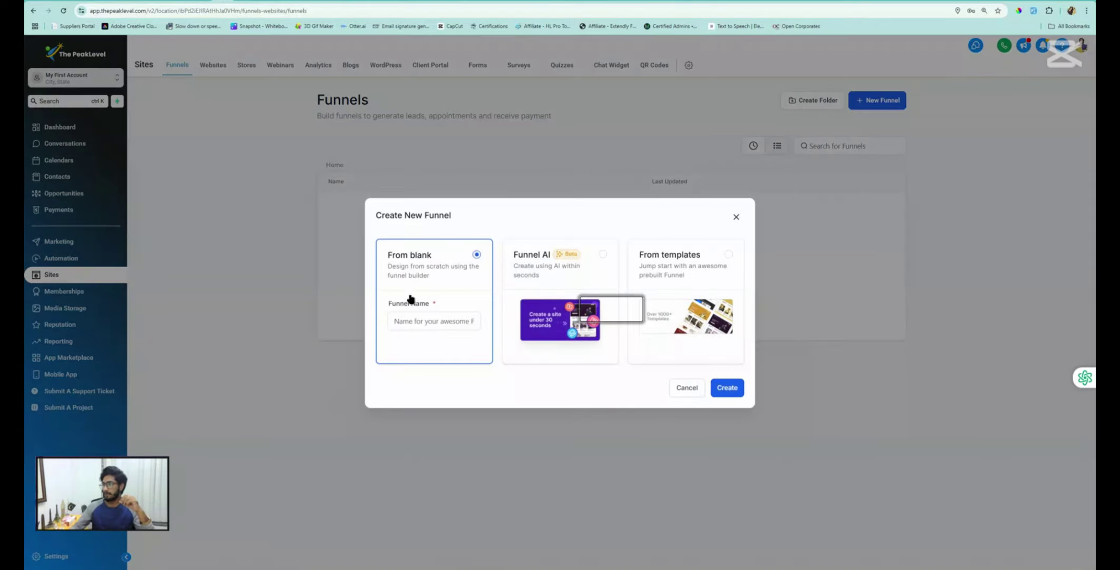
{"action": "left_click", "coordinate": [435, 321]}
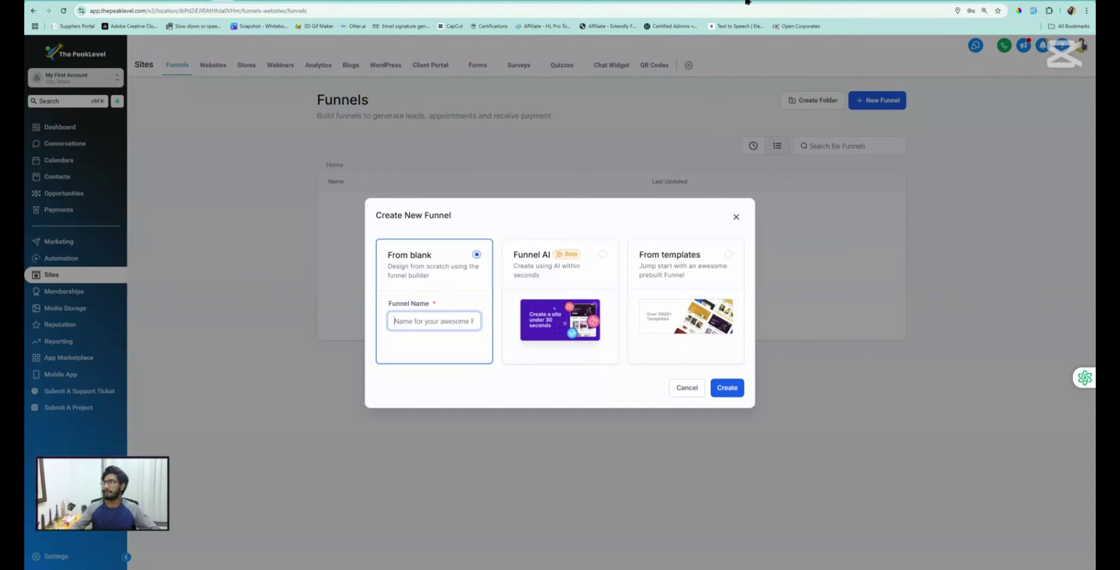
Load market.jdfunnel.com in a new browser tab
{"action": "key", "text": "ctrl+t"}
{"action": "type", "text": "m"}
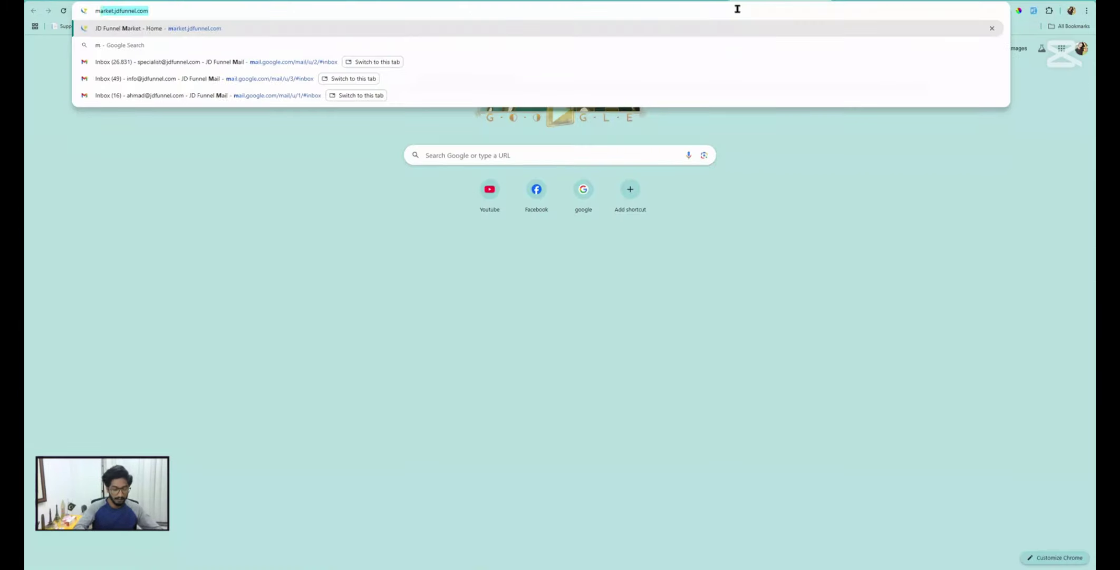
{"action": "type", "text": "arket."}
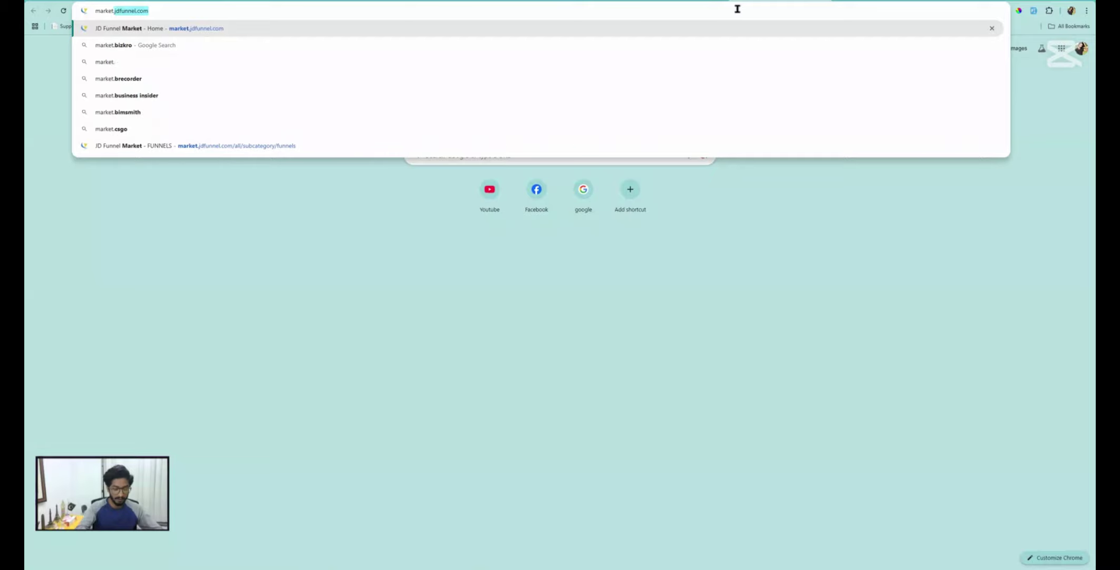
{"action": "type", "text": "jdfunnel.com"}
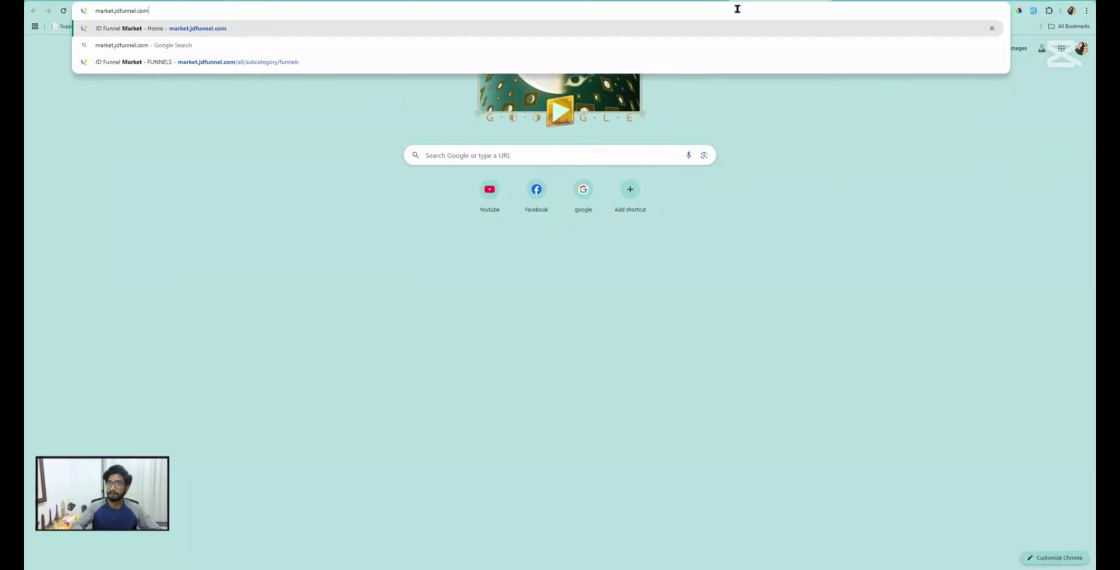
{"action": "key", "text": "Return"}
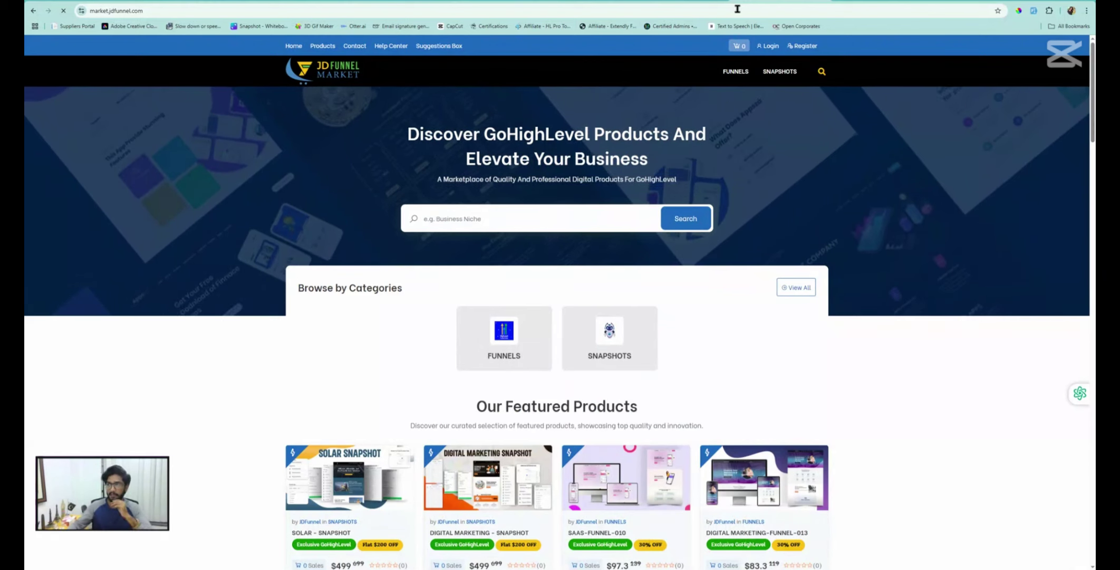
Preview the CHILDCARE AND DAYCARE SERVICES-FUNNEL-005 template, then return to the PeakLevel tab
{"action": "left_click", "coordinate": [498, 338]}
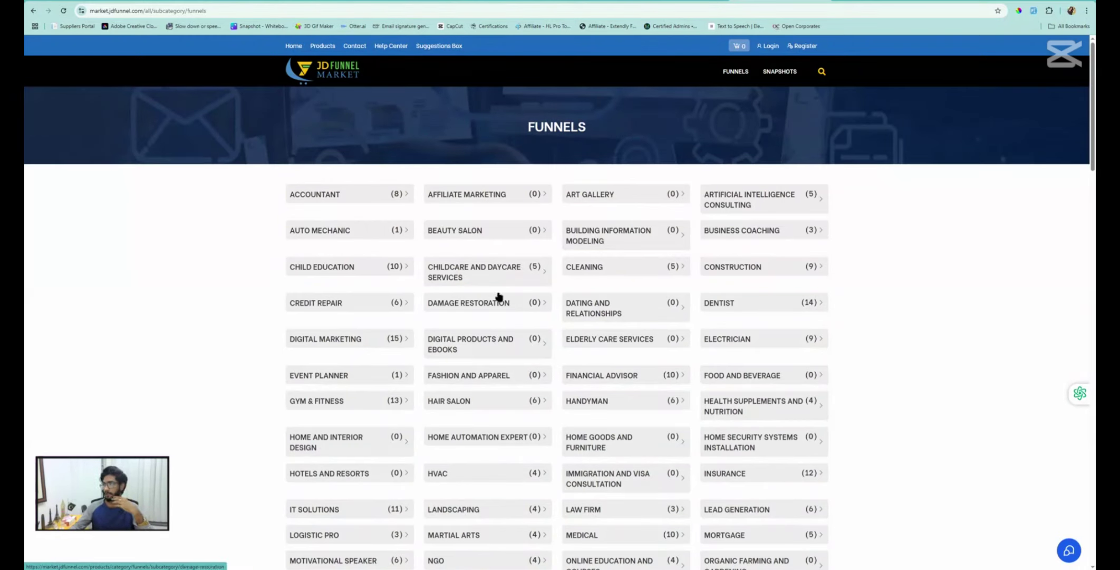
{"action": "left_click", "coordinate": [511, 268]}
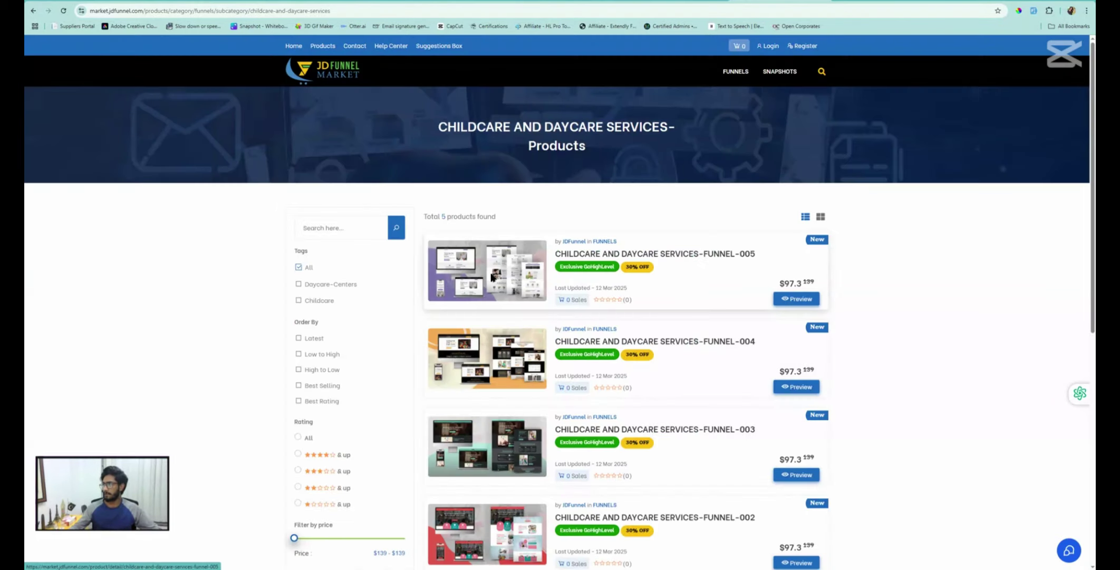
{"action": "scroll", "coordinate": [645, 237], "scroll_direction": "down", "scroll_amount": 2}
{"action": "left_click", "coordinate": [797, 215]}
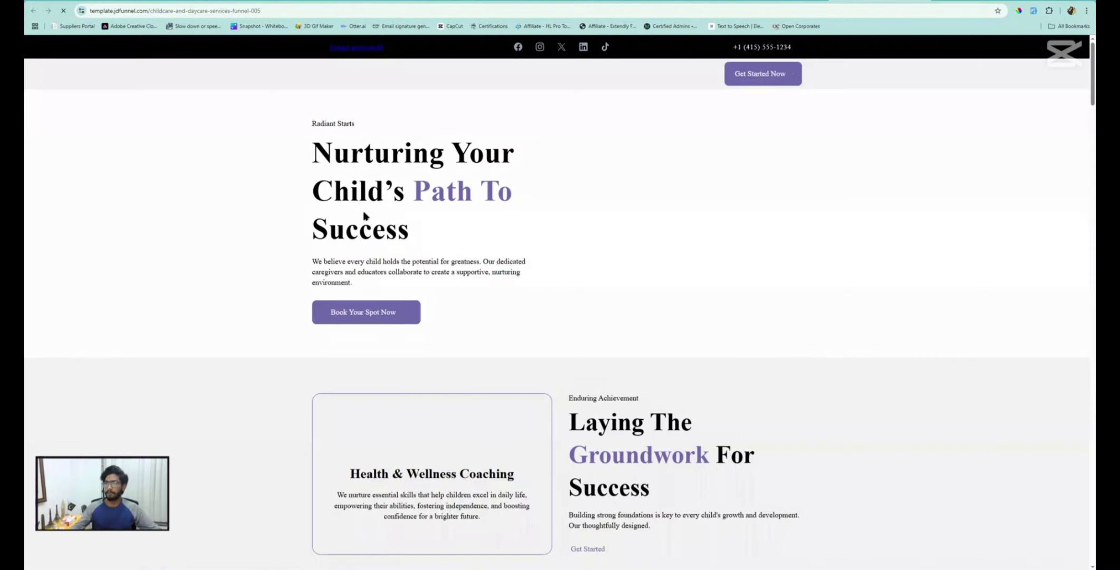
{"action": "scroll", "coordinate": [367, 219], "scroll_direction": "down", "scroll_amount": 2}
{"action": "scroll", "coordinate": [368, 220], "scroll_direction": "down", "scroll_amount": 10}
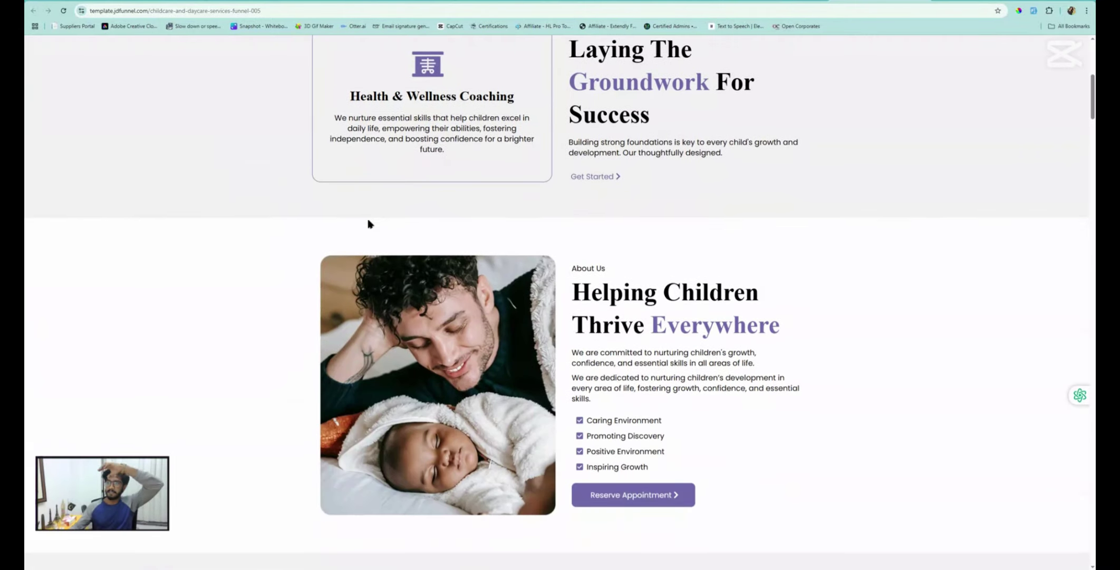
{"action": "scroll", "coordinate": [368, 223], "scroll_direction": "down", "scroll_amount": 5}
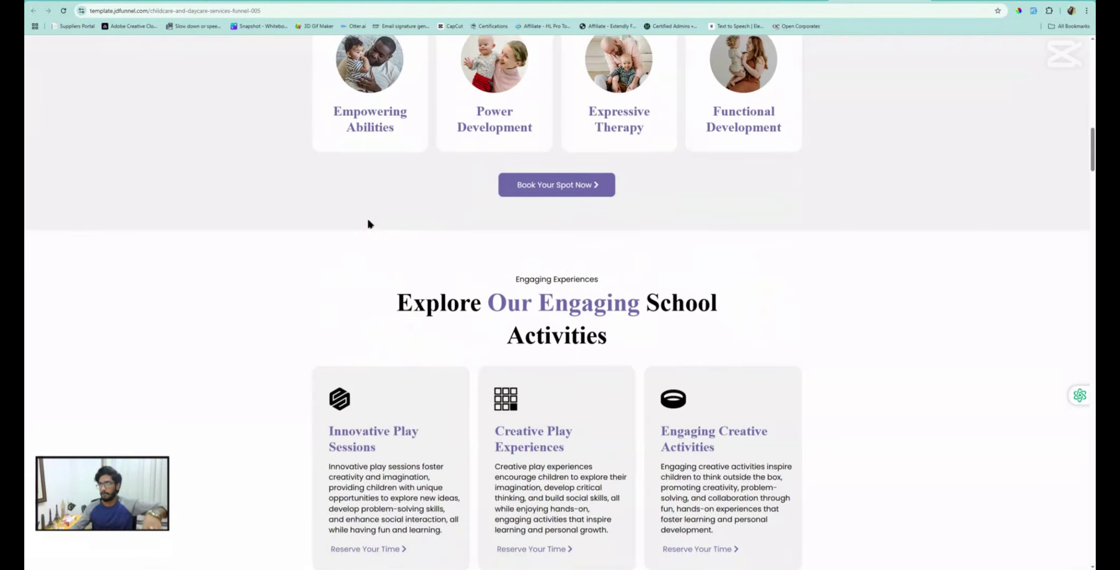
{"action": "scroll", "coordinate": [368, 223], "scroll_direction": "up", "scroll_amount": 6}
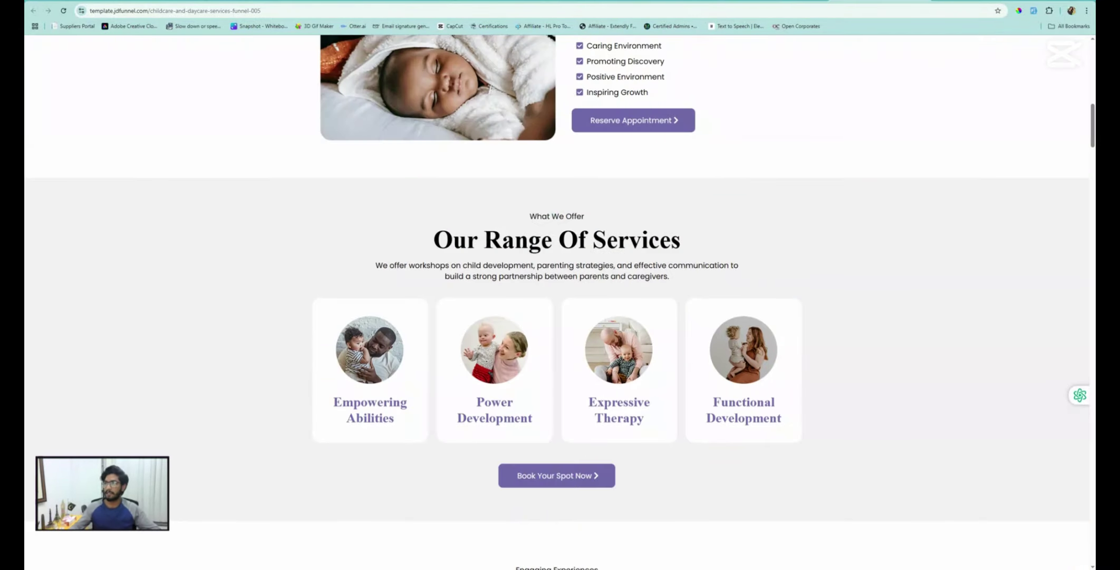
{"action": "left_click", "coordinate": [232, 2]}
Choose From templates and browse the library, glancing at the Project Management Webinar template
{"action": "left_click", "coordinate": [652, 268]}
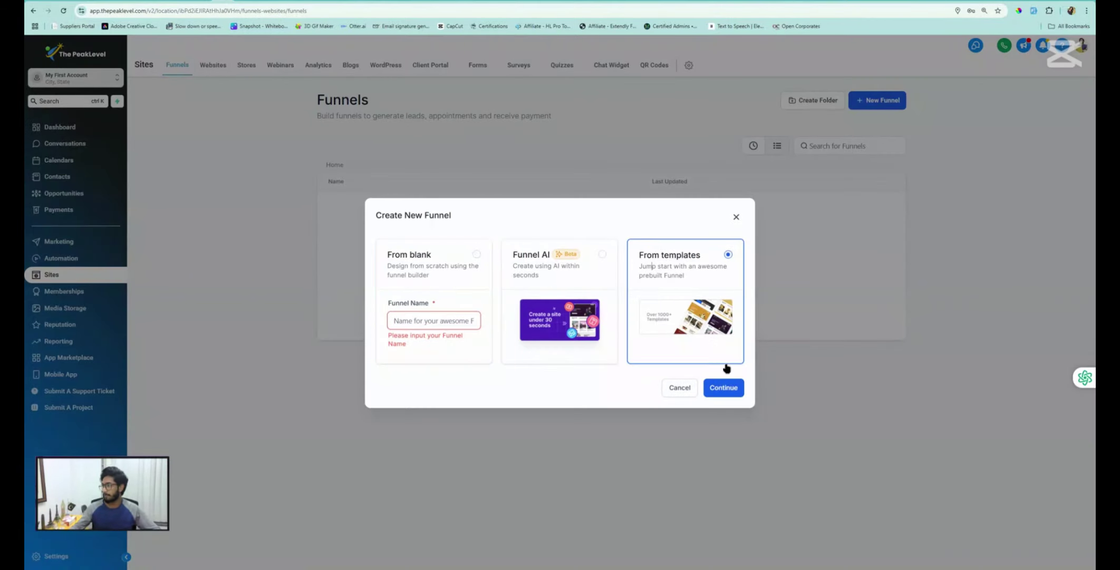
{"action": "left_click", "coordinate": [722, 387]}
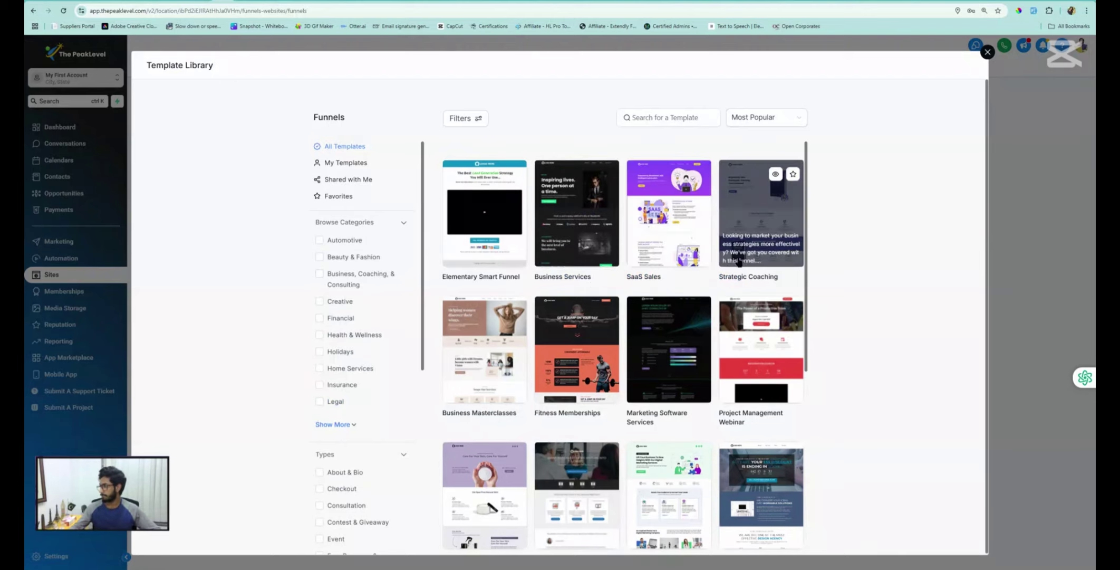
{"action": "left_click", "coordinate": [770, 331]}
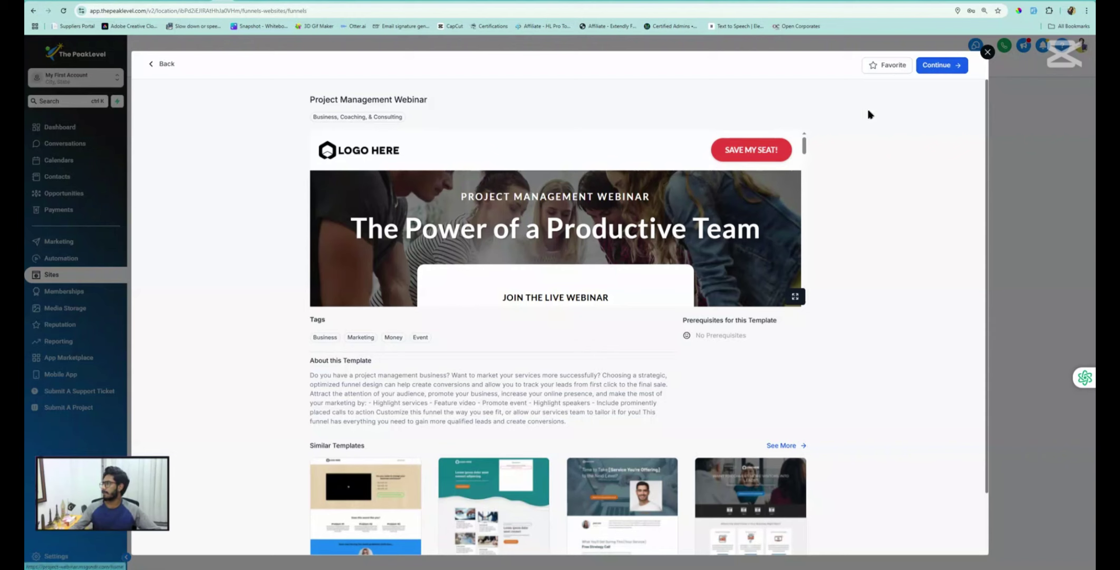
{"action": "left_click", "coordinate": [161, 64]}
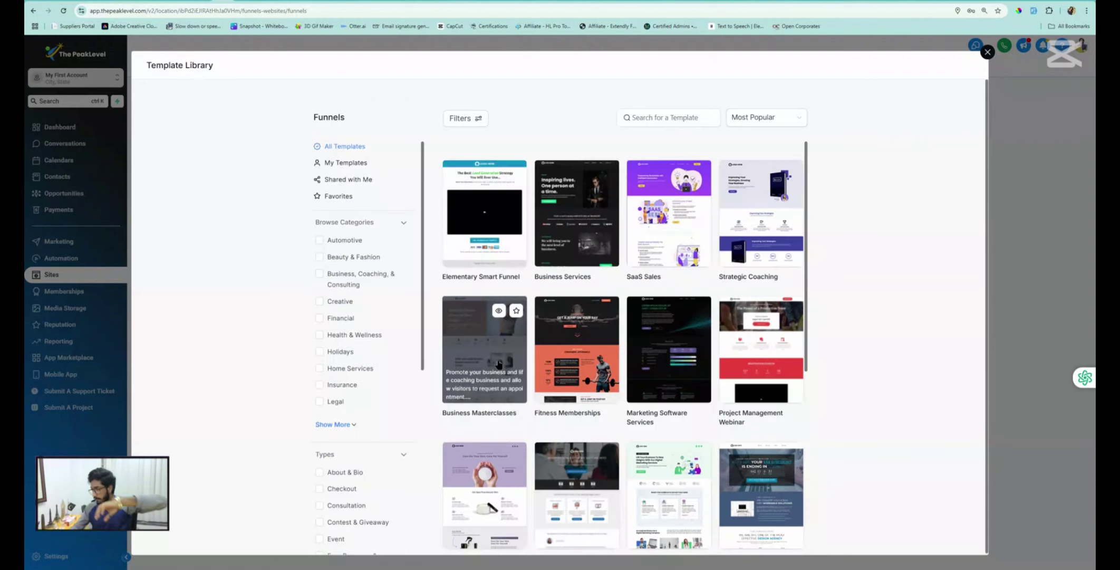
Filter to Business, Coaching, & Consulting and add the Business Services template as the funnel
{"action": "scroll", "coordinate": [498, 365], "scroll_direction": "down", "scroll_amount": 2}
{"action": "scroll", "coordinate": [498, 365], "scroll_direction": "down", "scroll_amount": 1}
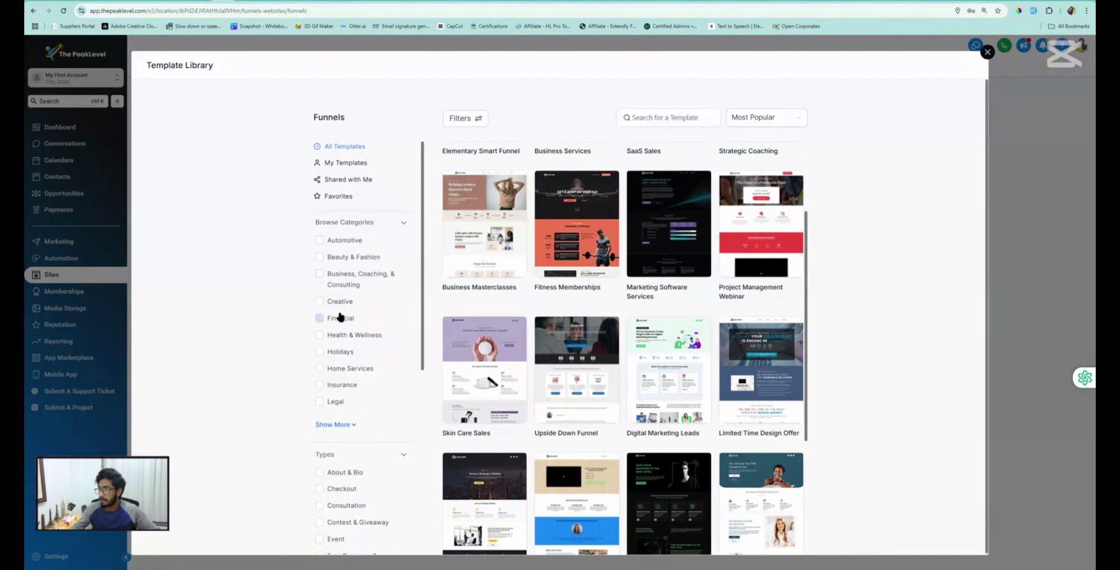
{"action": "left_click", "coordinate": [344, 287]}
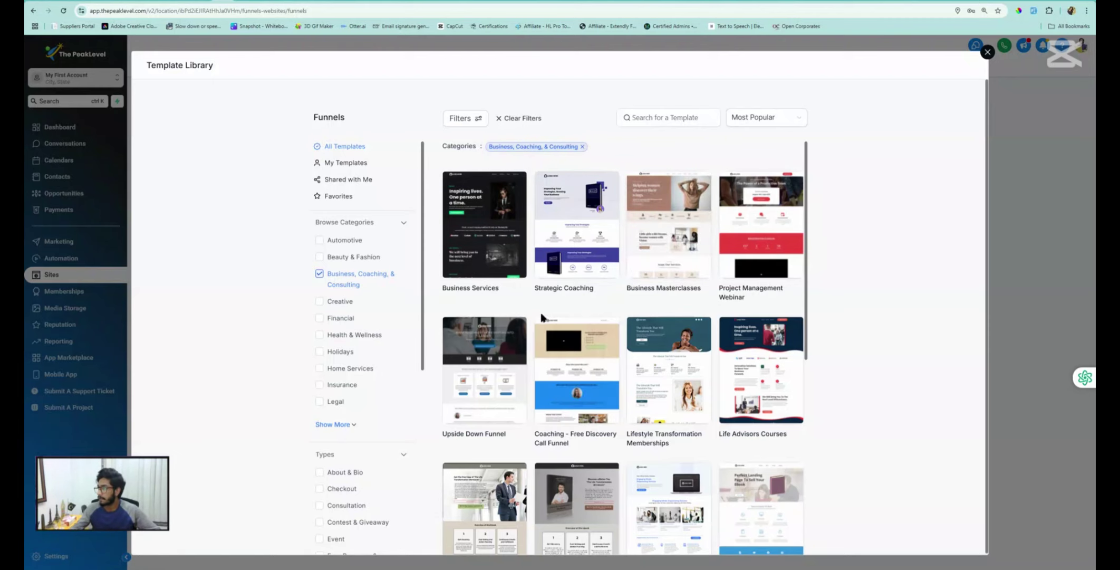
{"action": "left_click", "coordinate": [477, 224]}
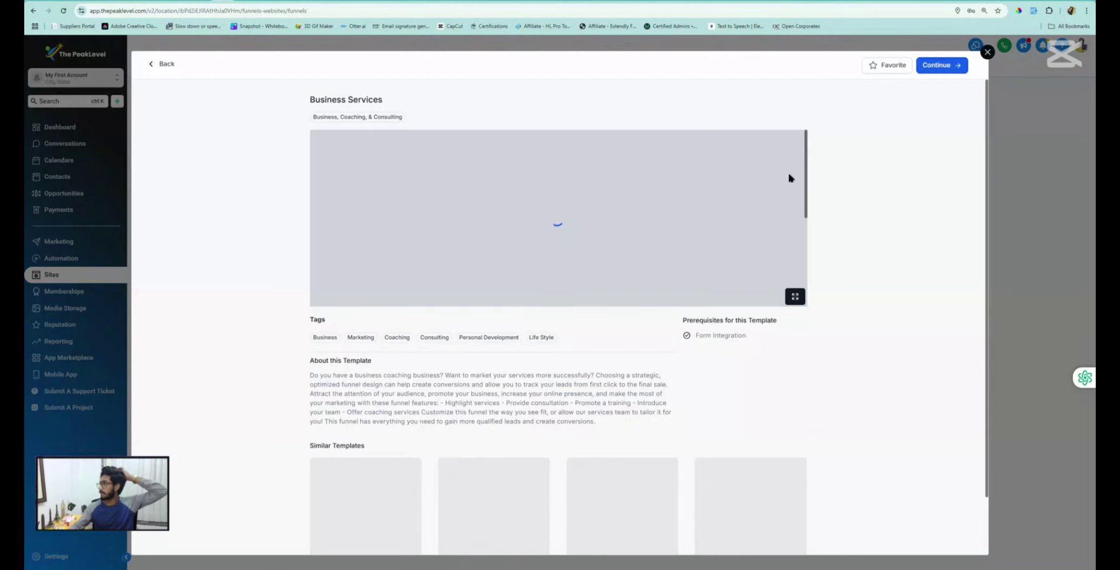
{"action": "left_click", "coordinate": [942, 66]}
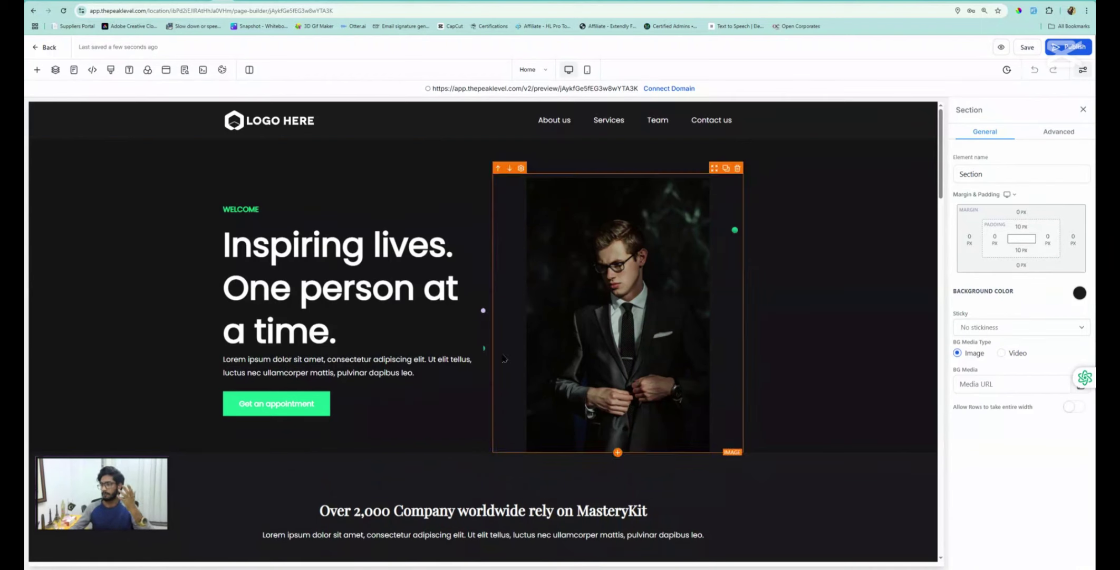
Open the Home page's popup and row layouts panel, then close both without changes
{"action": "left_click", "coordinate": [285, 419]}
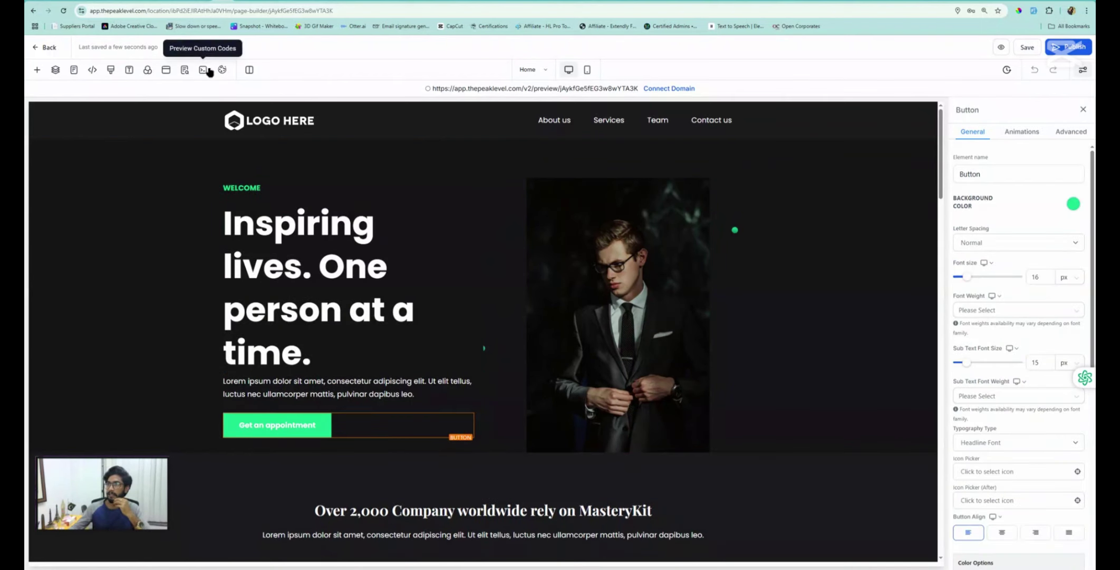
{"action": "left_click", "coordinate": [165, 71]}
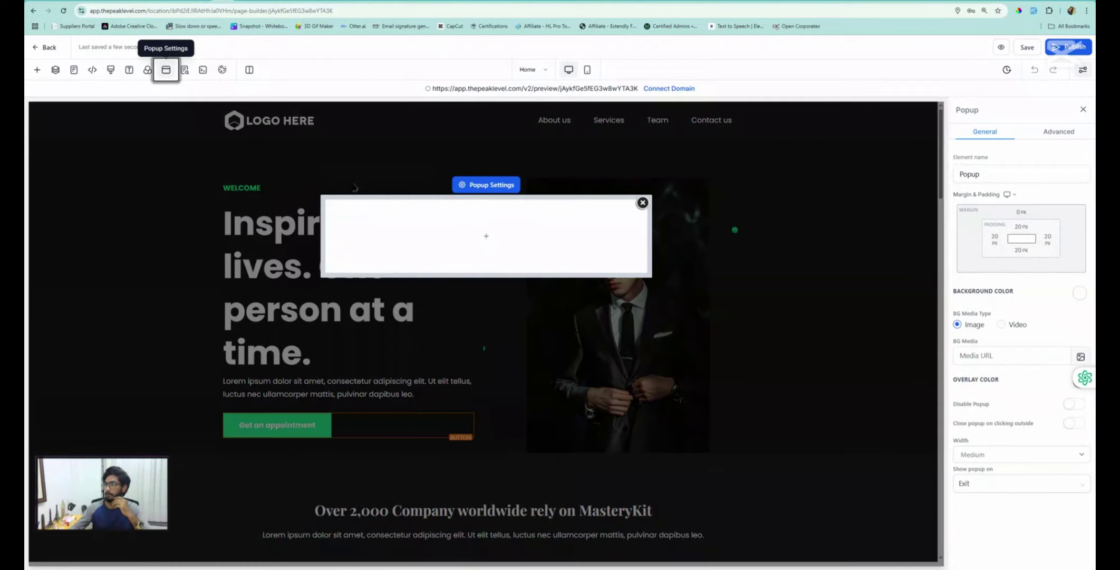
{"action": "left_click", "coordinate": [479, 236]}
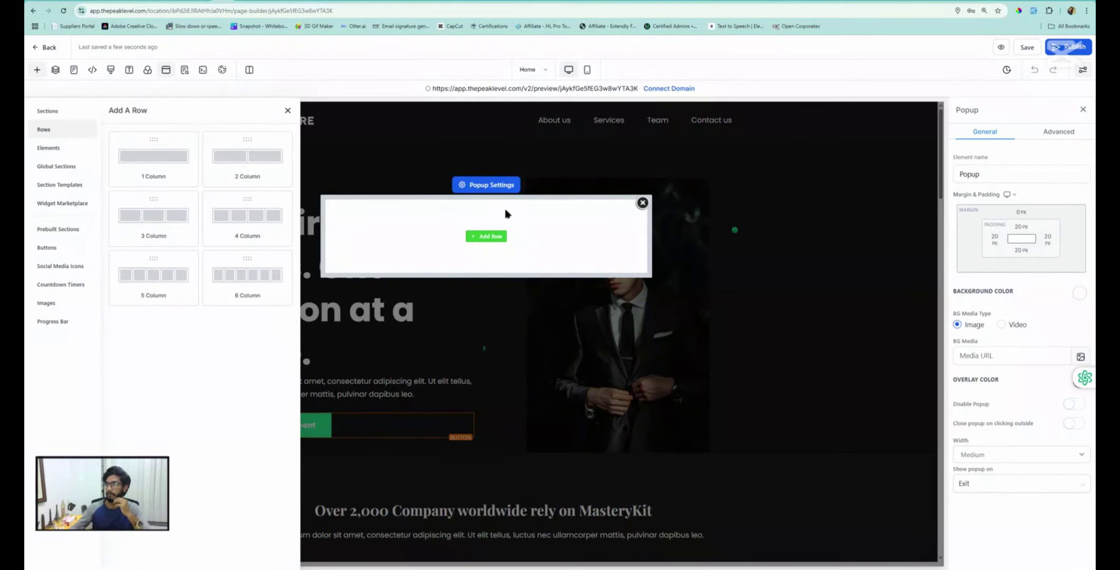
{"action": "left_click", "coordinate": [642, 203]}
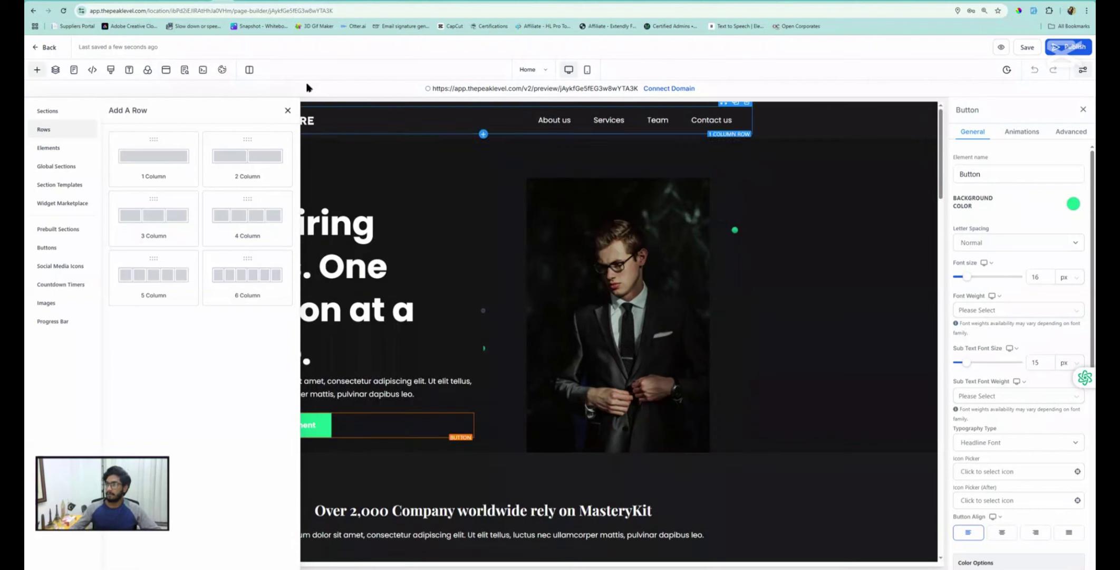
{"action": "left_click", "coordinate": [288, 112]}
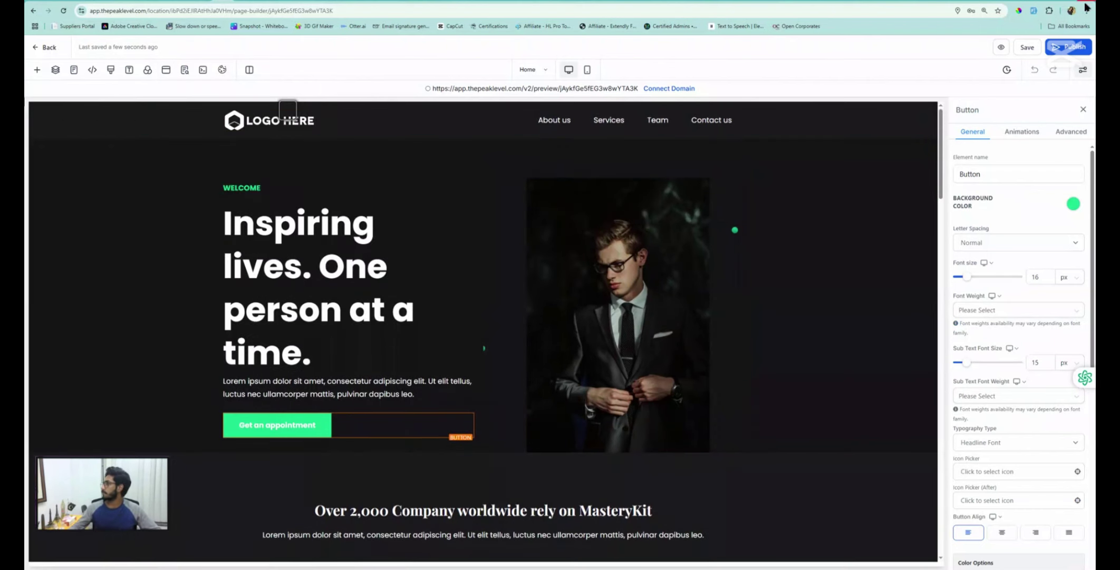
Save the Business Services home page and return to the funnel's steps overview
{"action": "left_click", "coordinate": [1023, 48]}
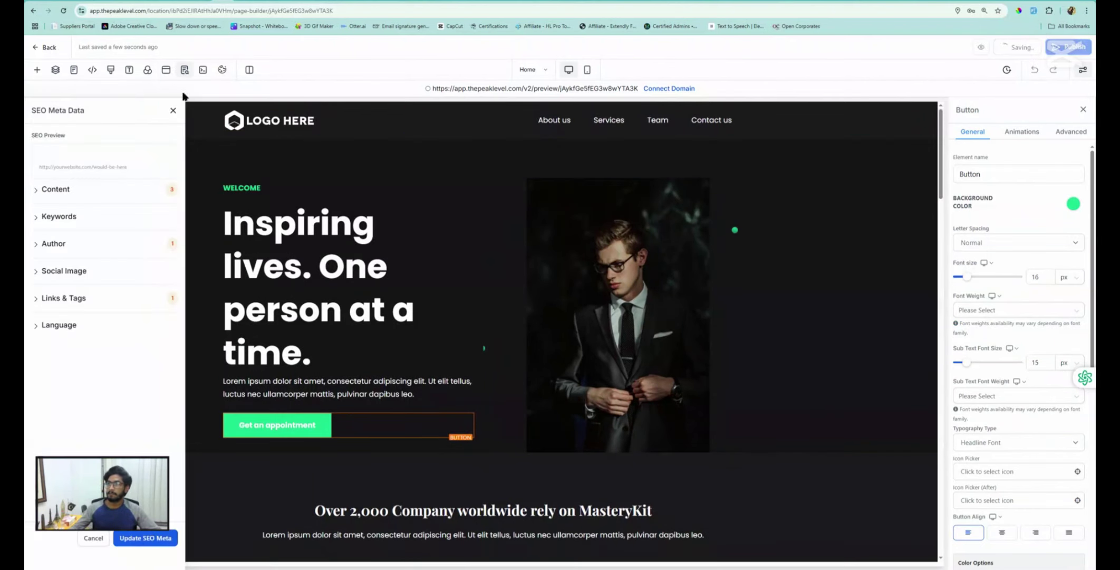
{"action": "left_click", "coordinate": [173, 110]}
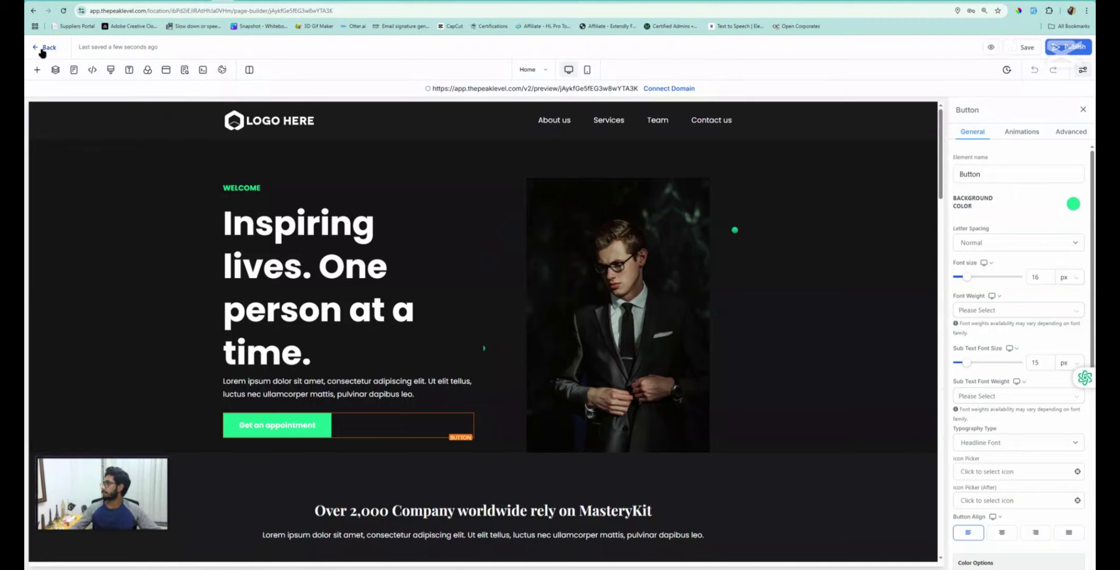
{"action": "left_click", "coordinate": [42, 50]}
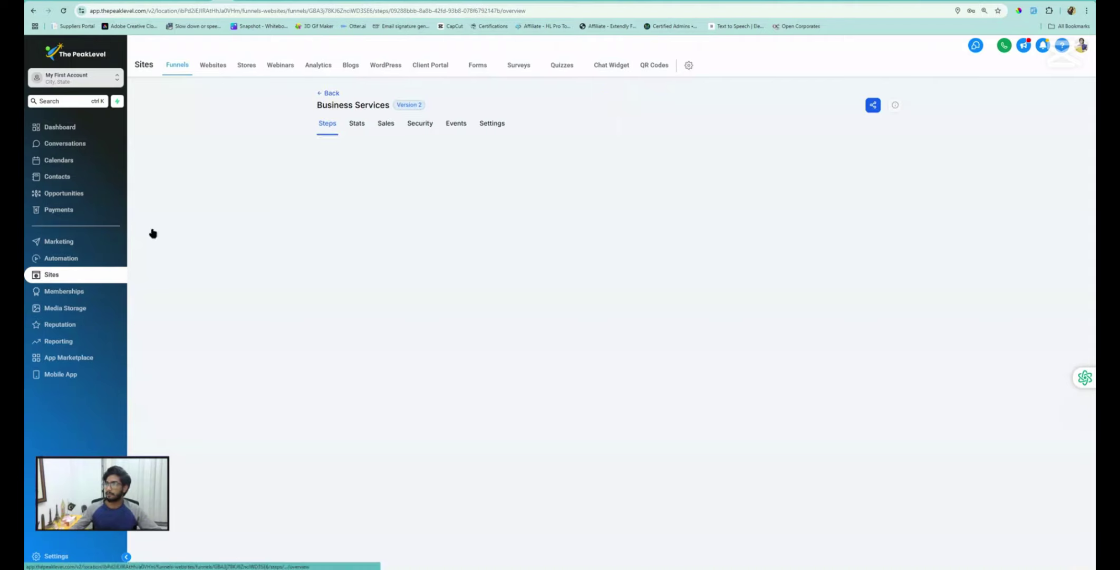
{"action": "mouse_move", "coordinate": [483, 67]}
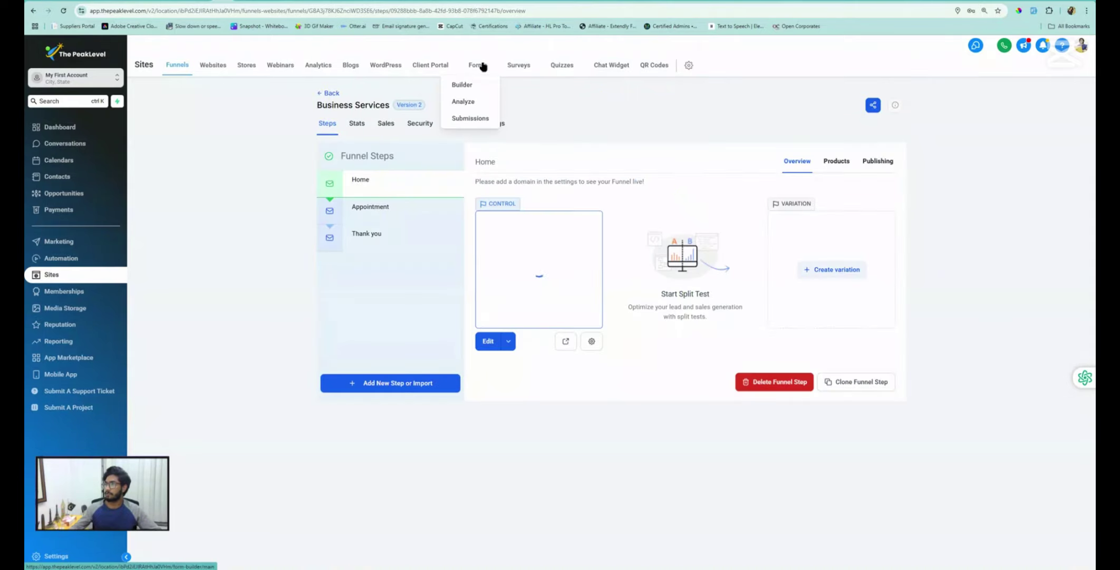
Create a new form from the Forms builder
{"action": "left_click", "coordinate": [463, 88]}
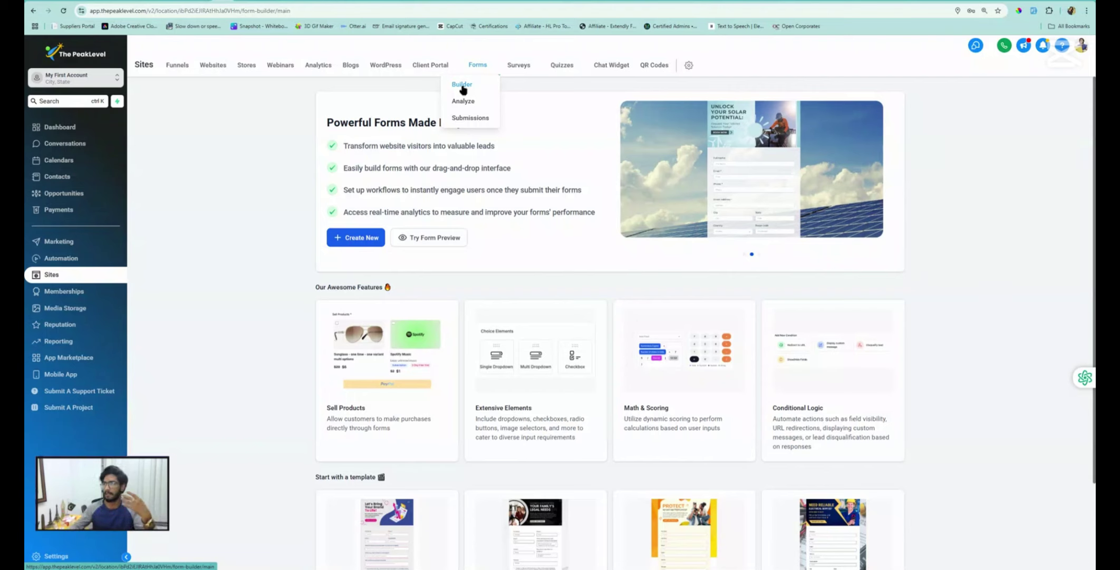
{"action": "left_click", "coordinate": [355, 235]}
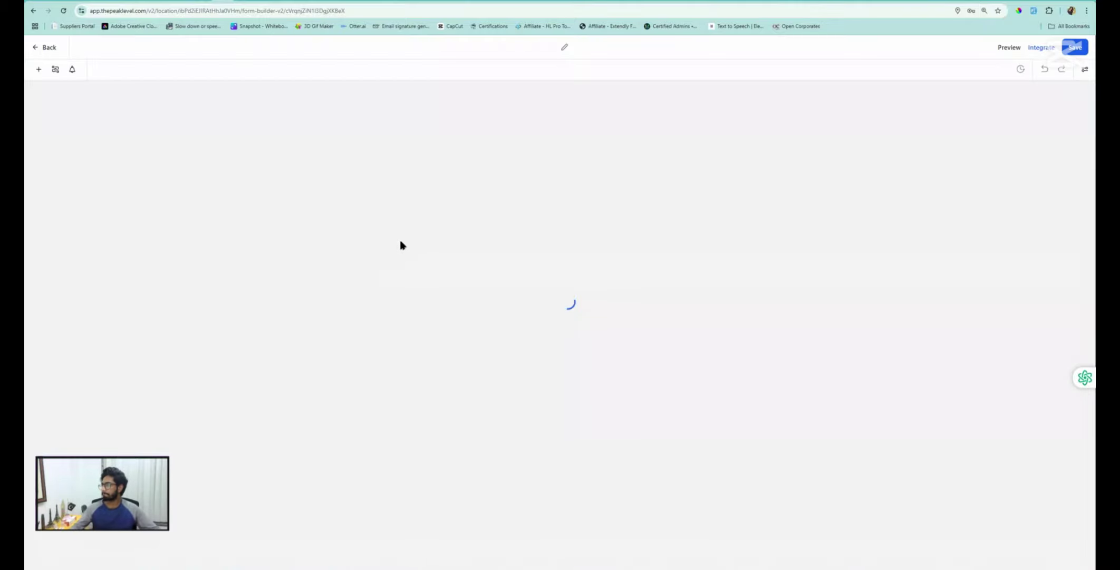
Mark the form's First Name and Last Name fields as required
{"action": "left_click", "coordinate": [565, 46]}
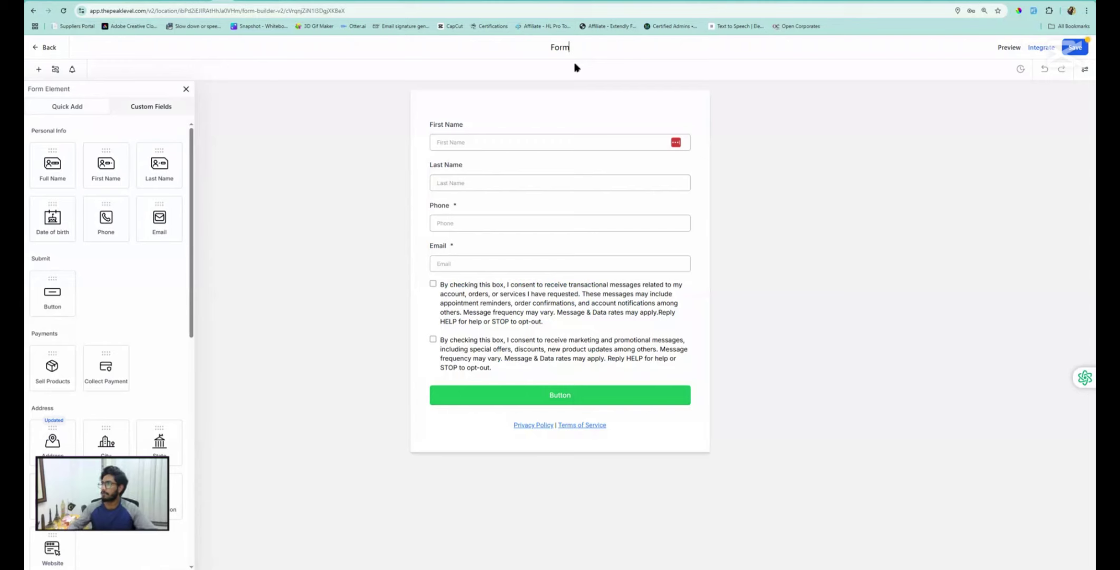
{"action": "left_click", "coordinate": [481, 135]}
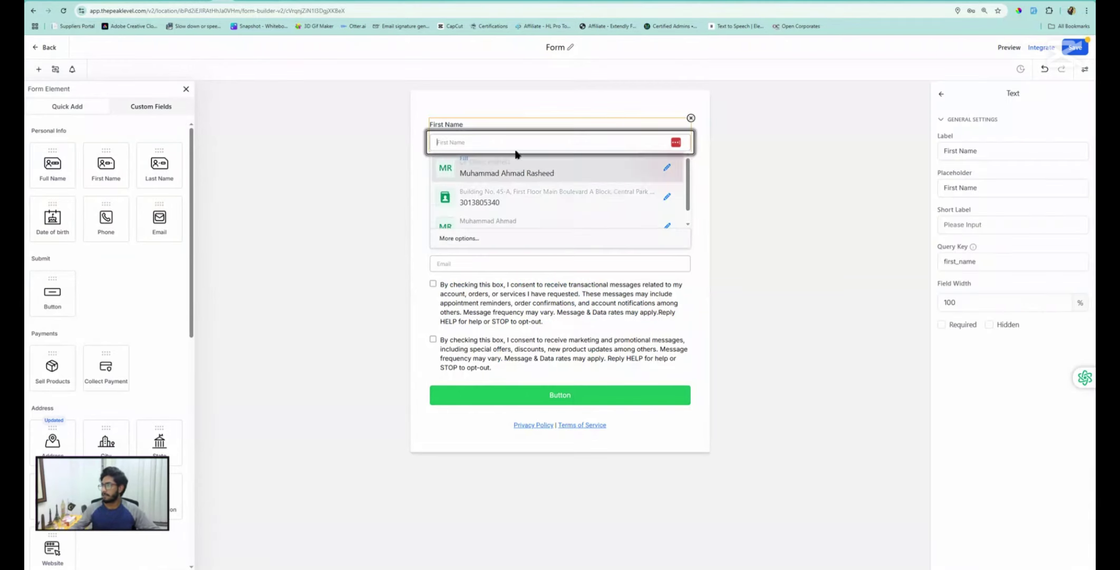
{"action": "left_click", "coordinate": [942, 324]}
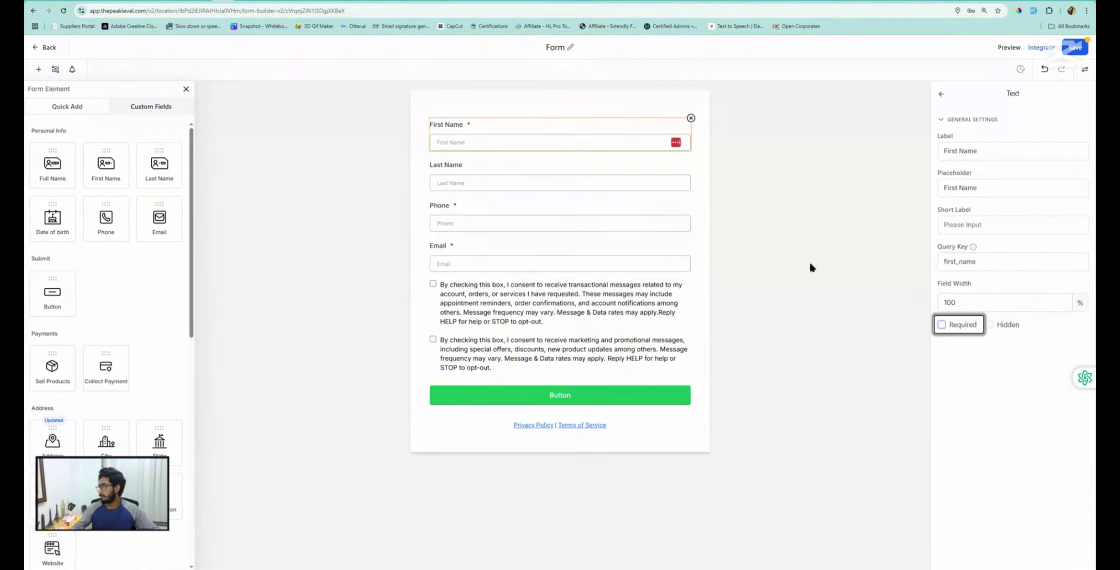
{"action": "left_click", "coordinate": [810, 268]}
{"action": "left_click", "coordinate": [487, 186]}
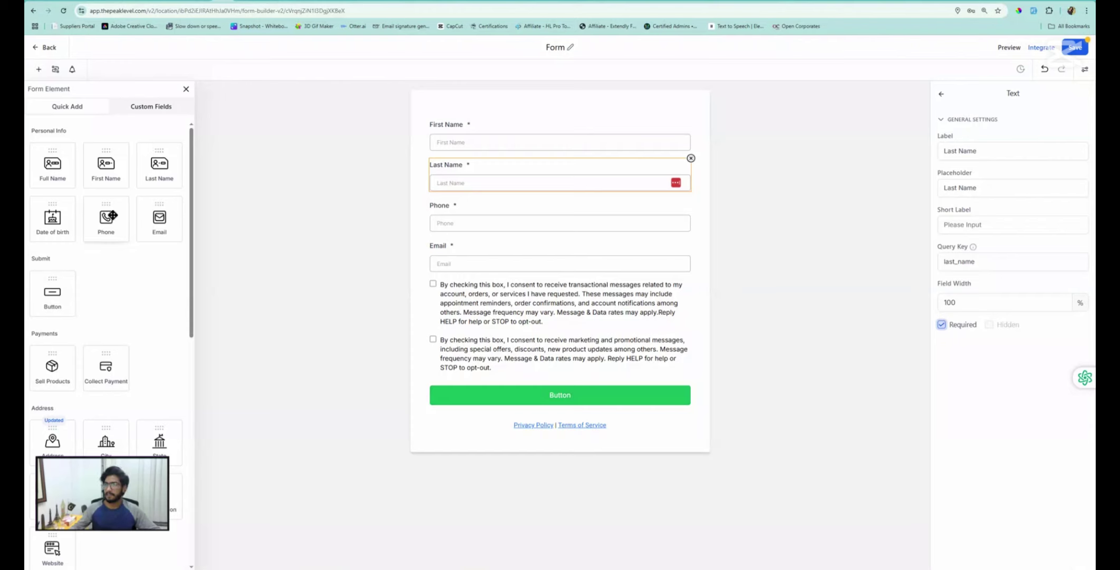
Look through the Custom Fields list and save the form
{"action": "scroll", "coordinate": [72, 298], "scroll_direction": "down", "scroll_amount": 2}
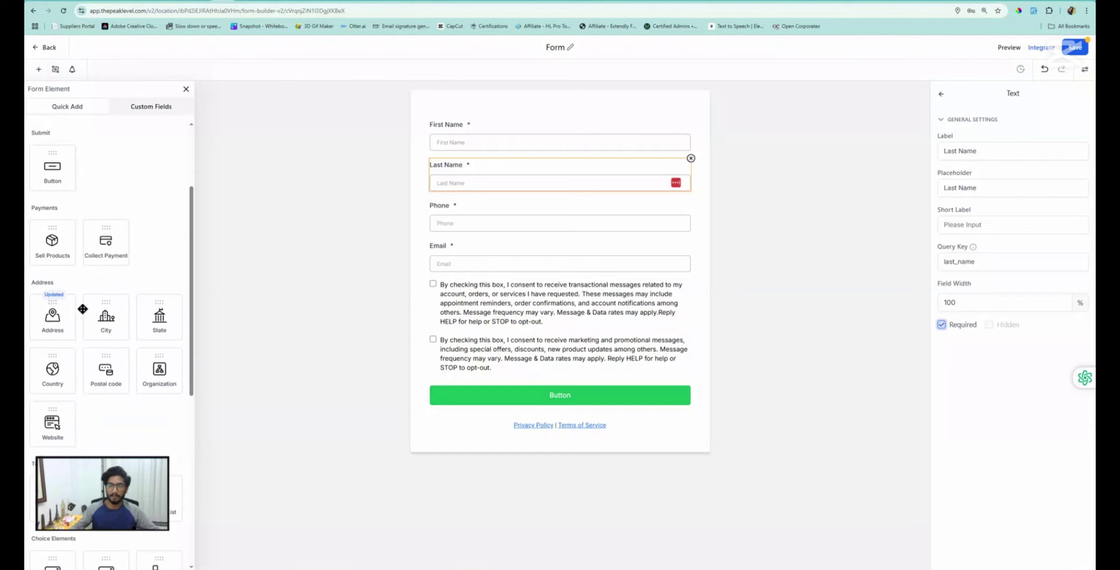
{"action": "scroll", "coordinate": [132, 309], "scroll_direction": "up", "scroll_amount": 2}
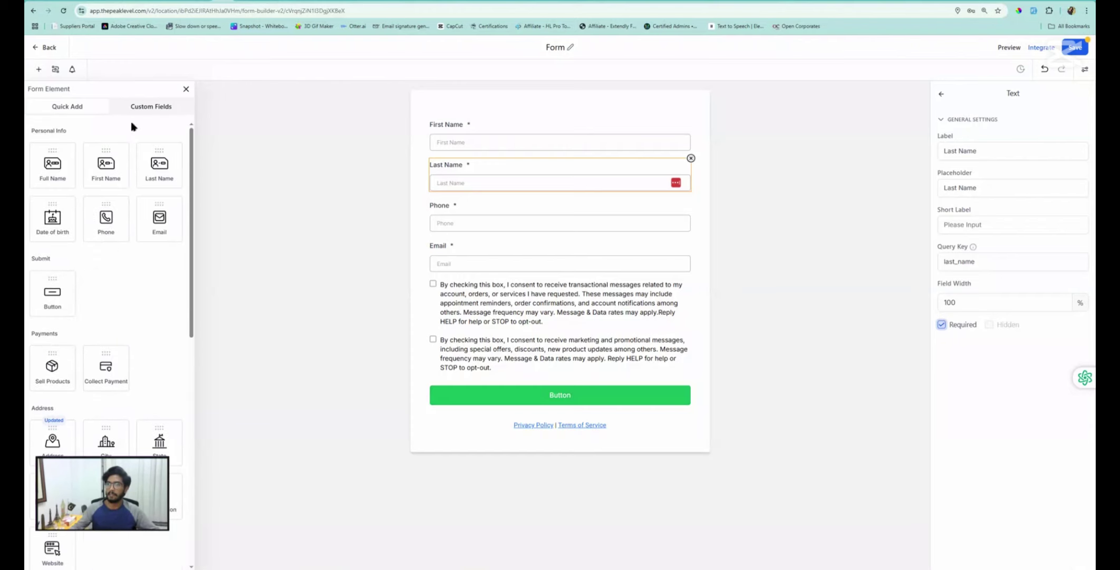
{"action": "left_click", "coordinate": [154, 107]}
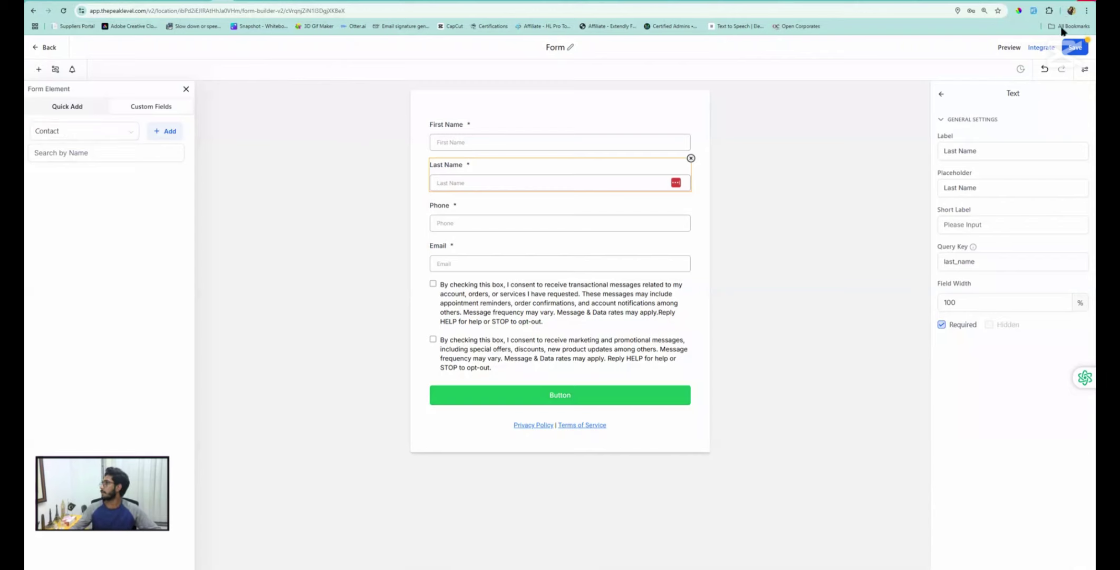
{"action": "left_click", "coordinate": [1077, 52]}
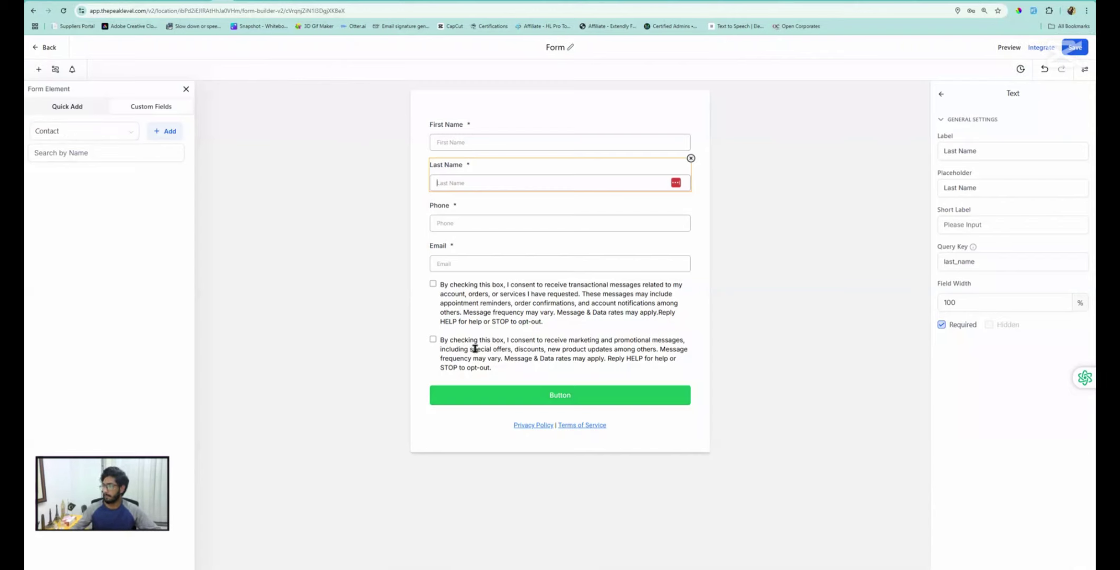
Return to the Forms list and open the Calendars page in account settings
{"action": "left_click", "coordinate": [46, 48]}
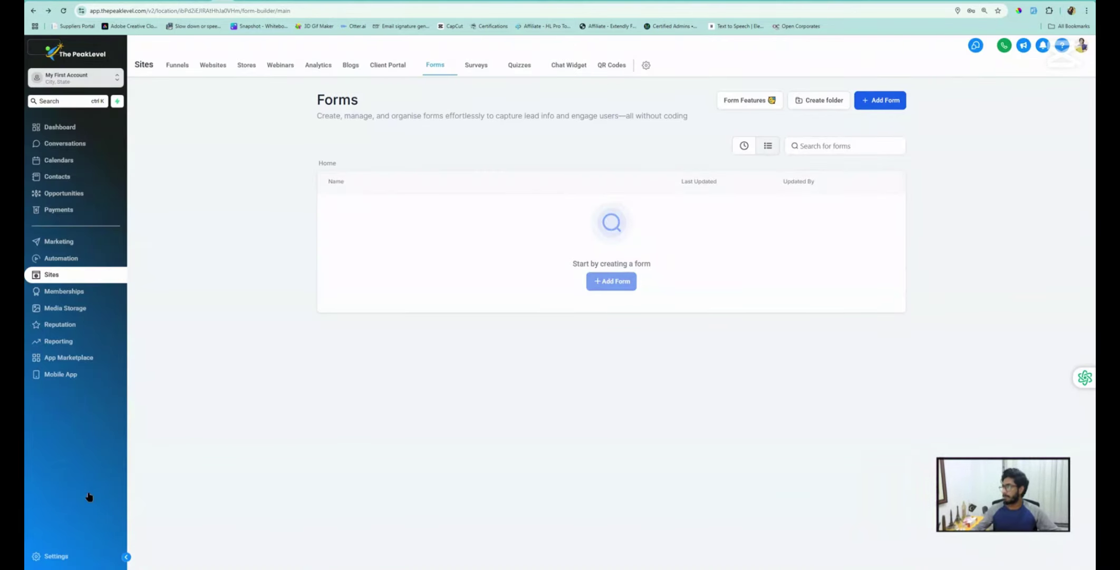
{"action": "left_click", "coordinate": [60, 556]}
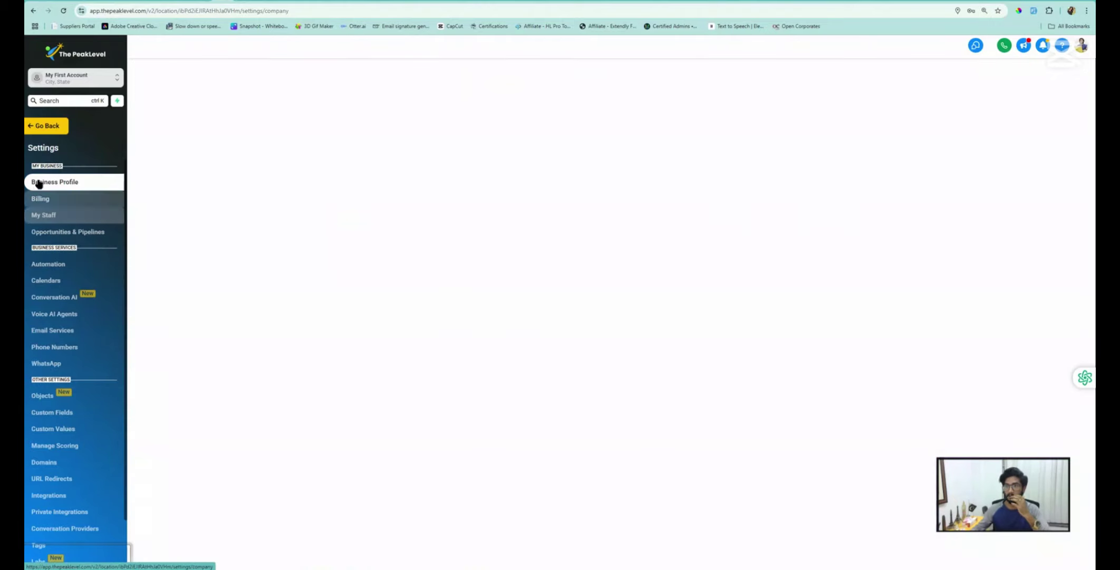
{"action": "left_click", "coordinate": [52, 282]}
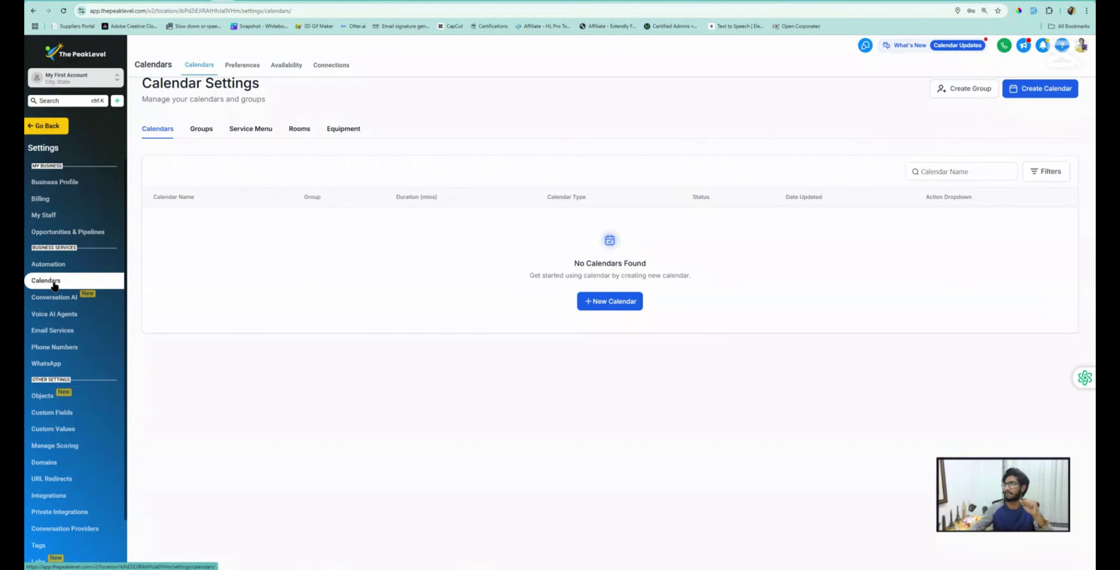
Set up a new Event Calendar named 'My First Calendar' with custom URL ghl-boy-calendar
{"action": "left_click", "coordinate": [614, 305]}
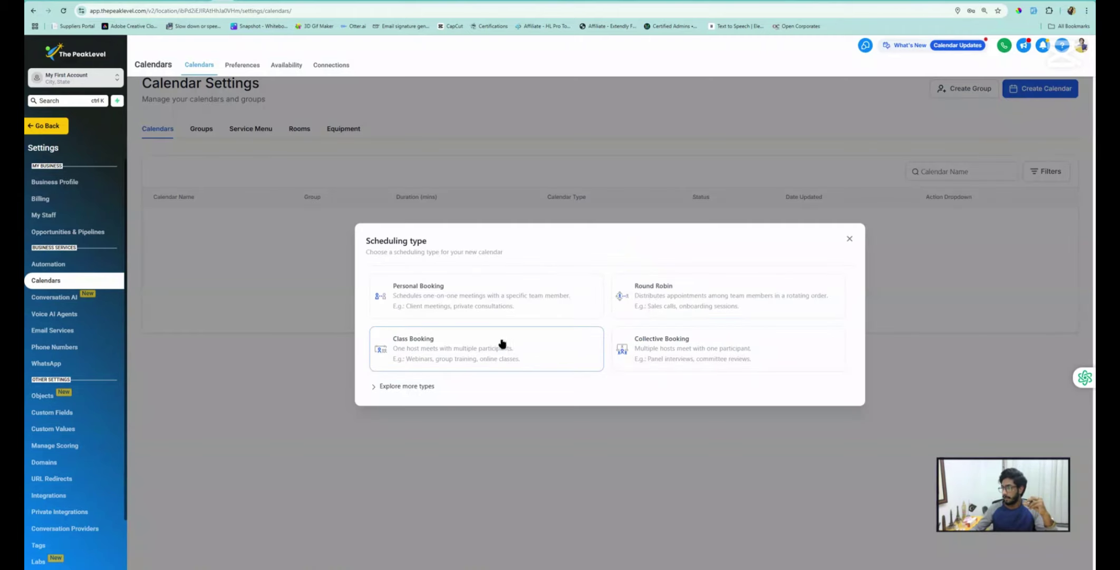
{"action": "left_click", "coordinate": [400, 388]}
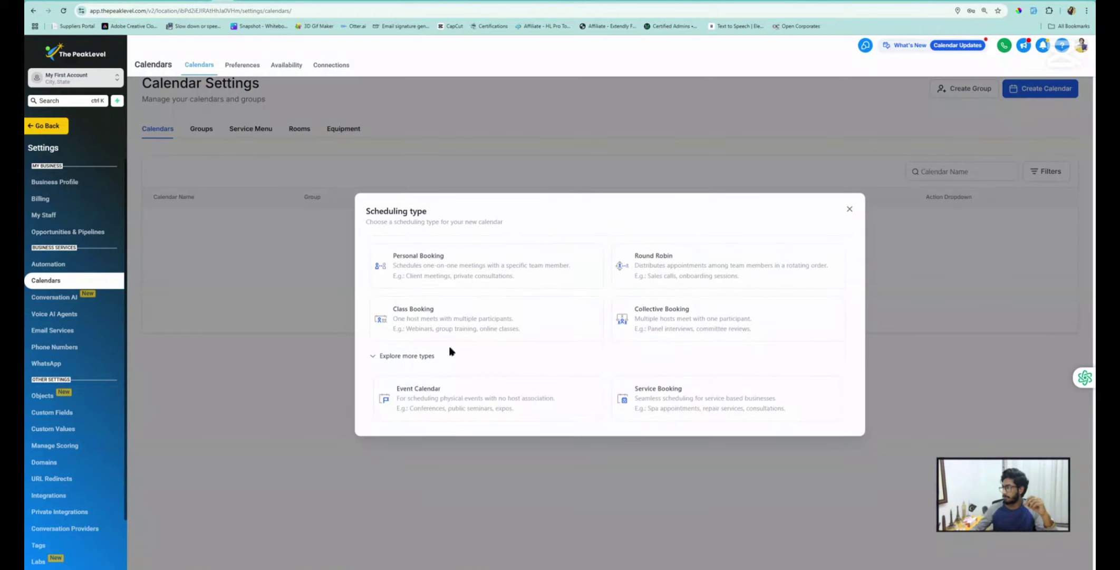
{"action": "left_click", "coordinate": [412, 399]}
{"action": "left_click", "coordinate": [500, 164]}
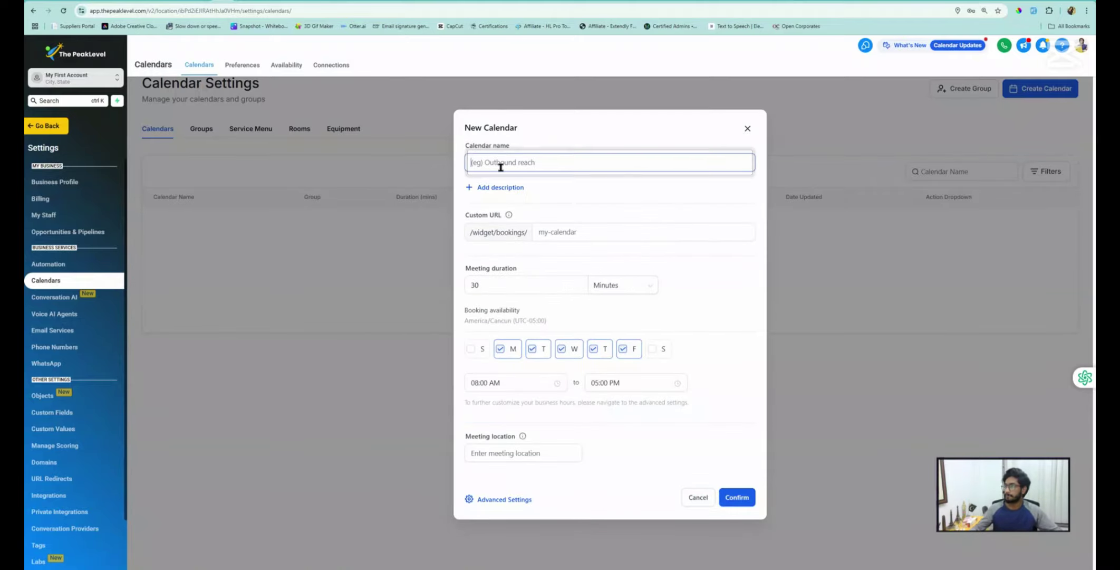
{"action": "type", "text": "My First Calendar"}
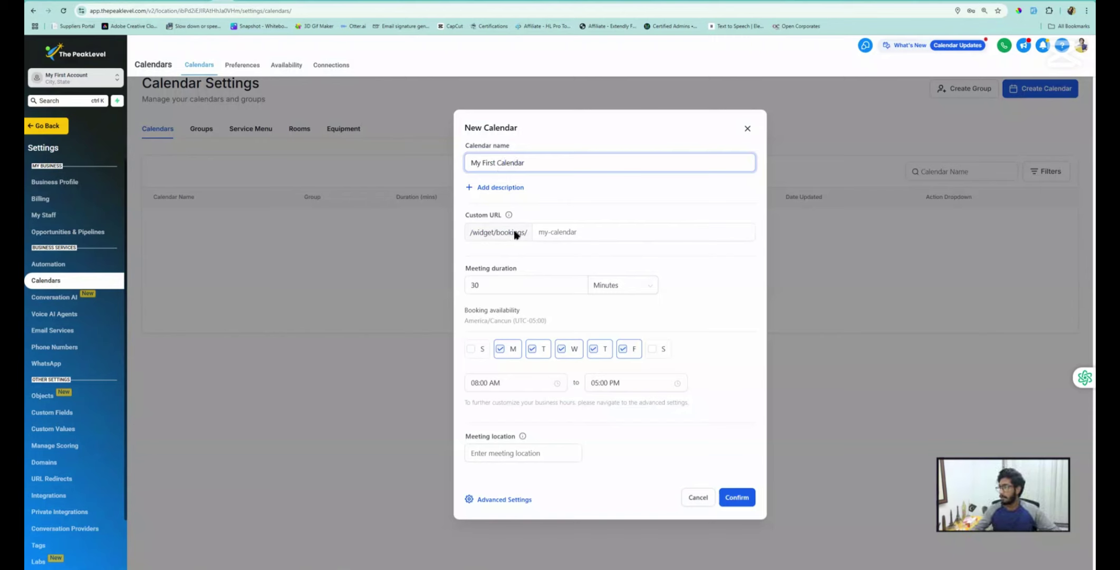
{"action": "left_click", "coordinate": [562, 231]}
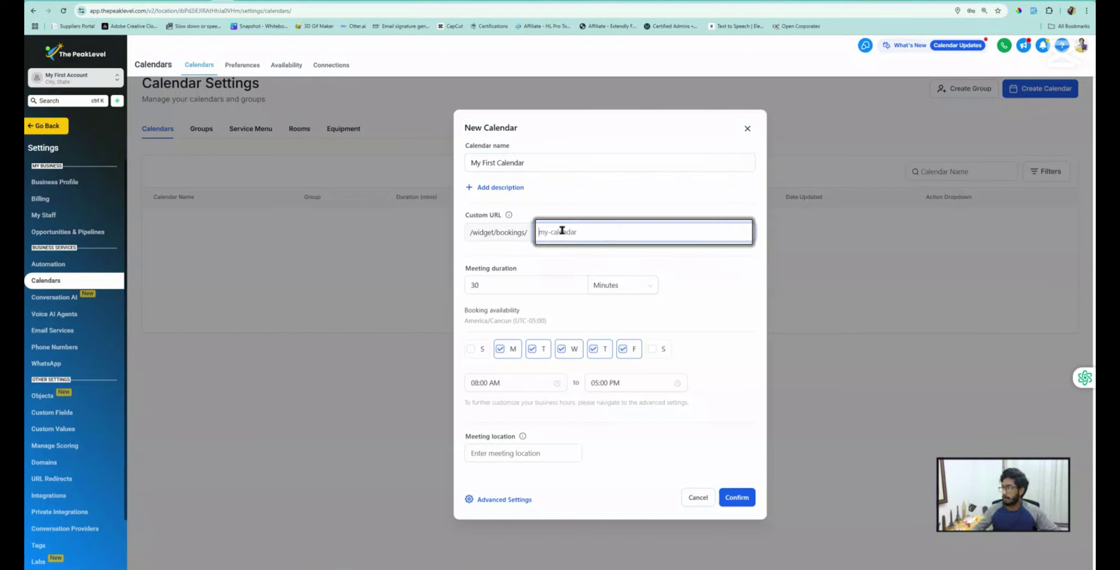
{"action": "type", "text": "ghl"}
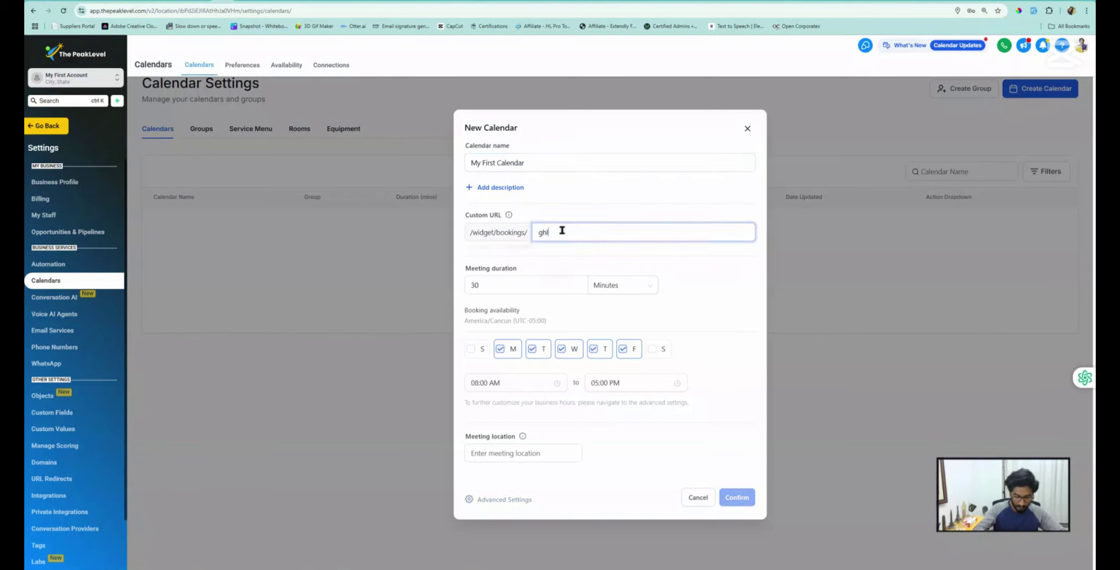
{"action": "type", "text": "-bo"}
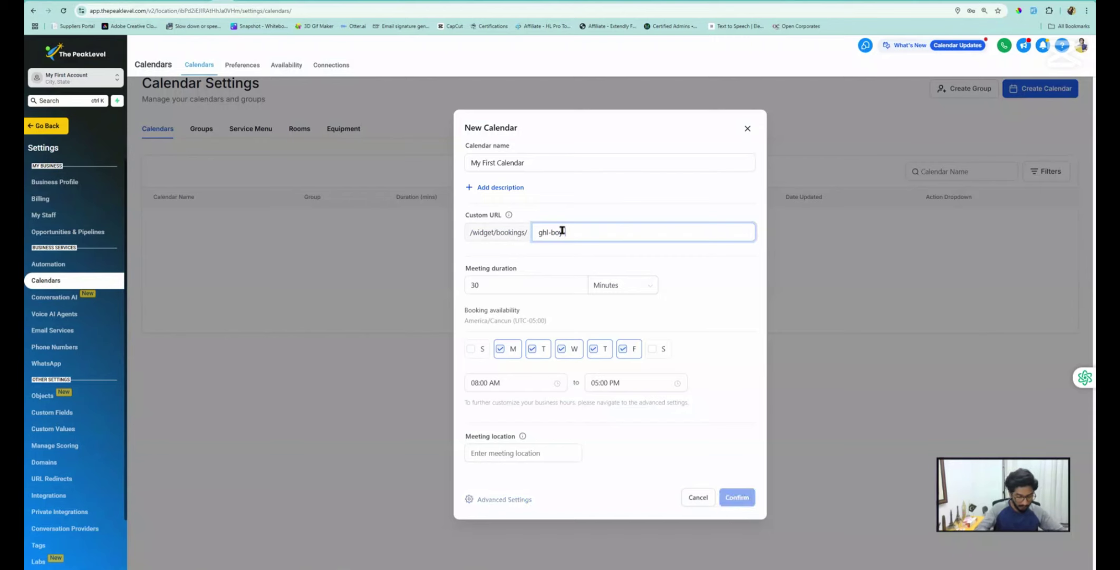
{"action": "type", "text": "-calendar"}
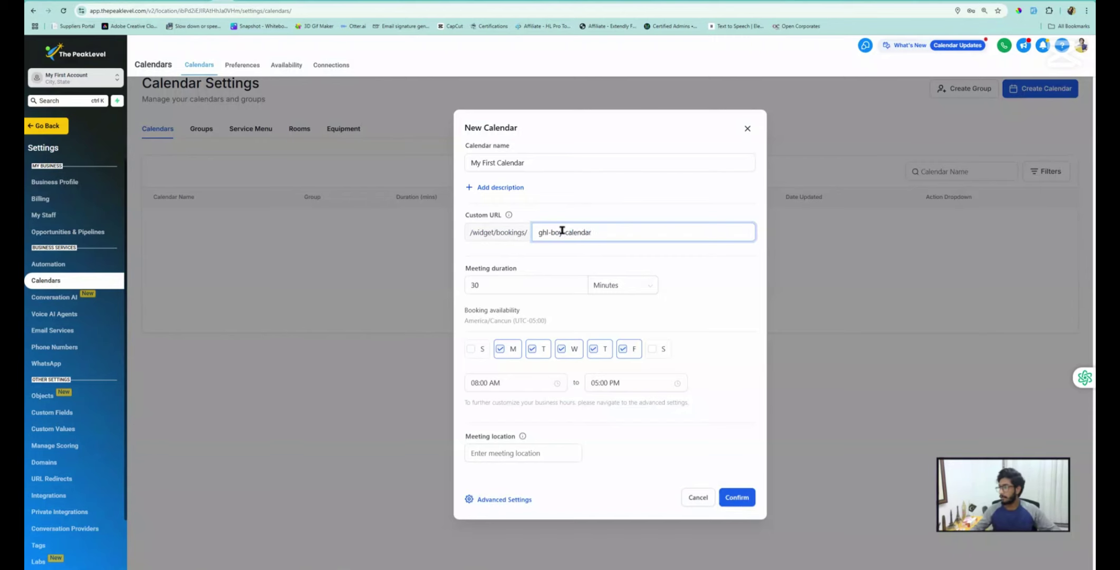
Confirm the calendar, dismiss the success message and go back to Sites > Forms
{"action": "left_click", "coordinate": [736, 498]}
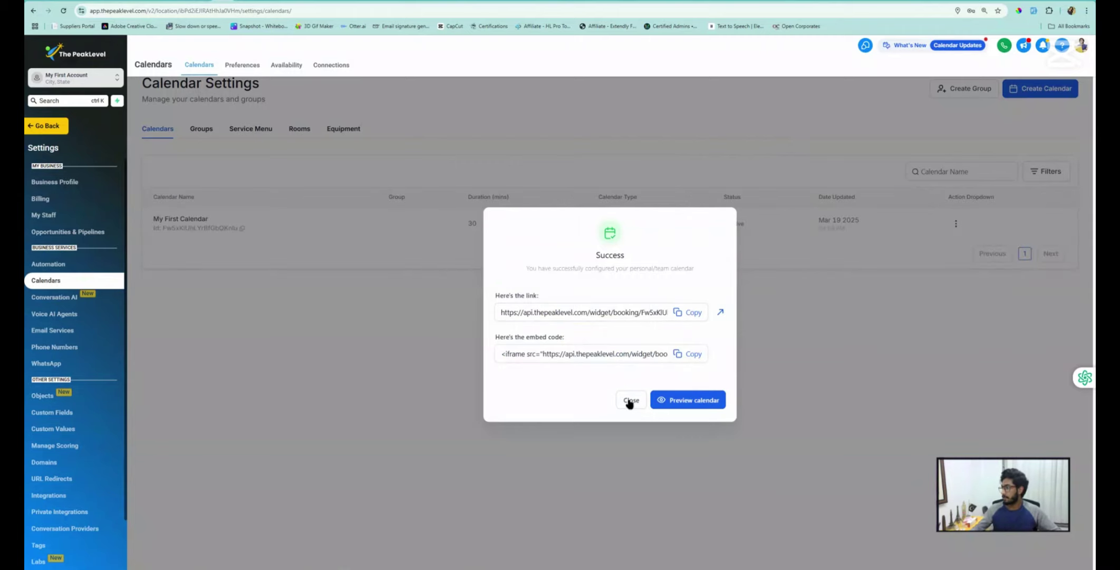
{"action": "left_click", "coordinate": [630, 401]}
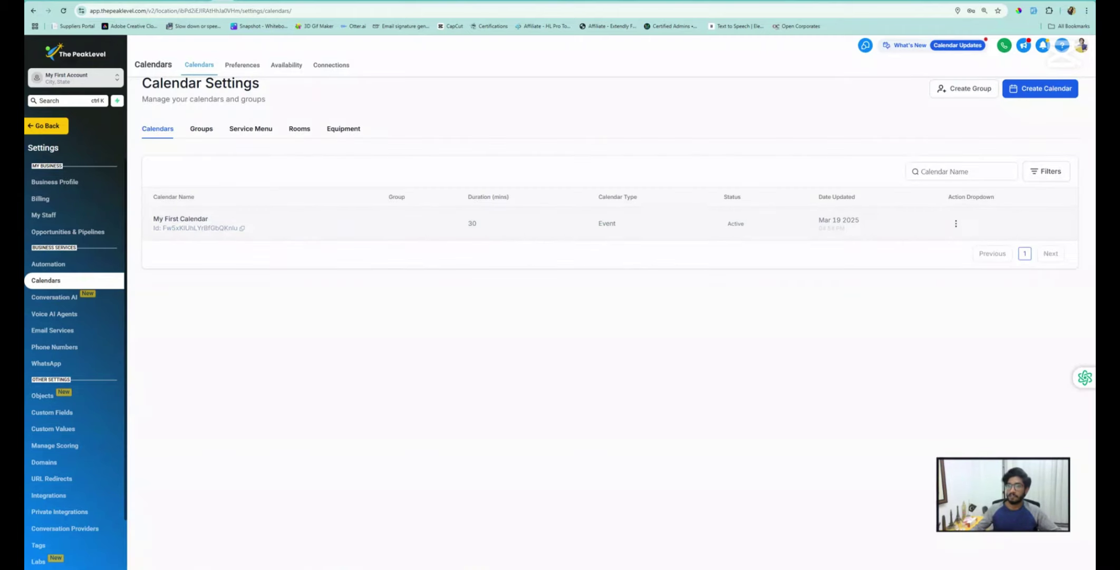
{"action": "left_click", "coordinate": [46, 125]}
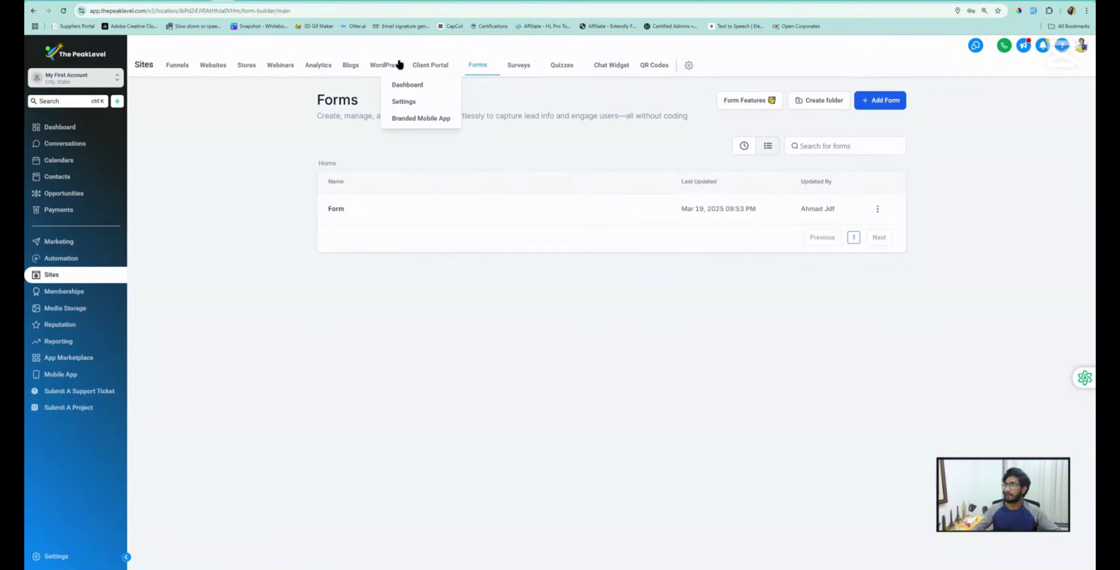
Review the Business Services funnel's Home, Appointment and Thank you steps, then edit Home in a new tab
{"action": "left_click", "coordinate": [177, 66]}
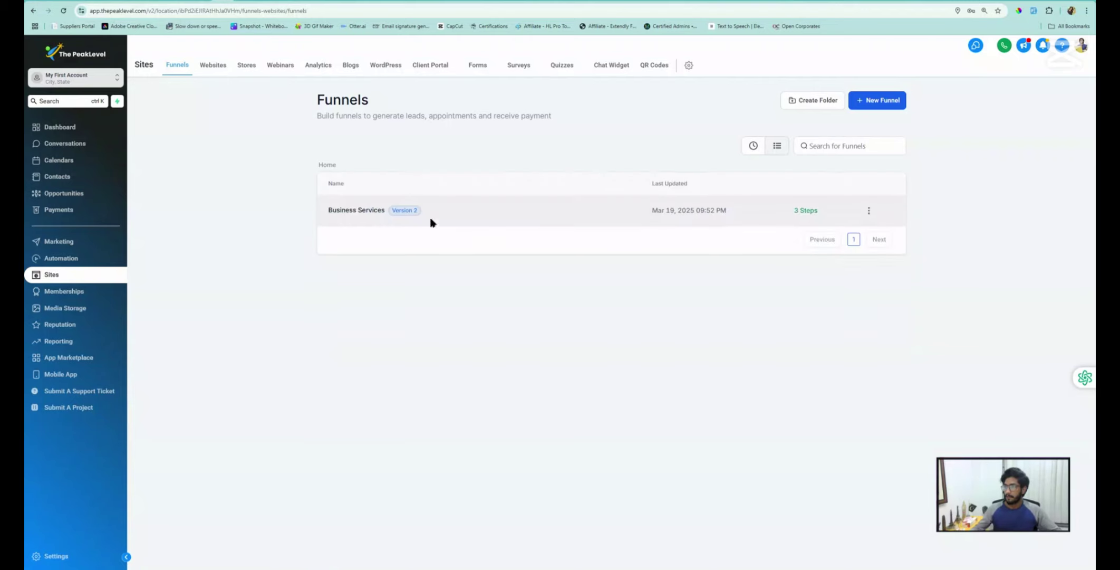
{"action": "left_click", "coordinate": [358, 211]}
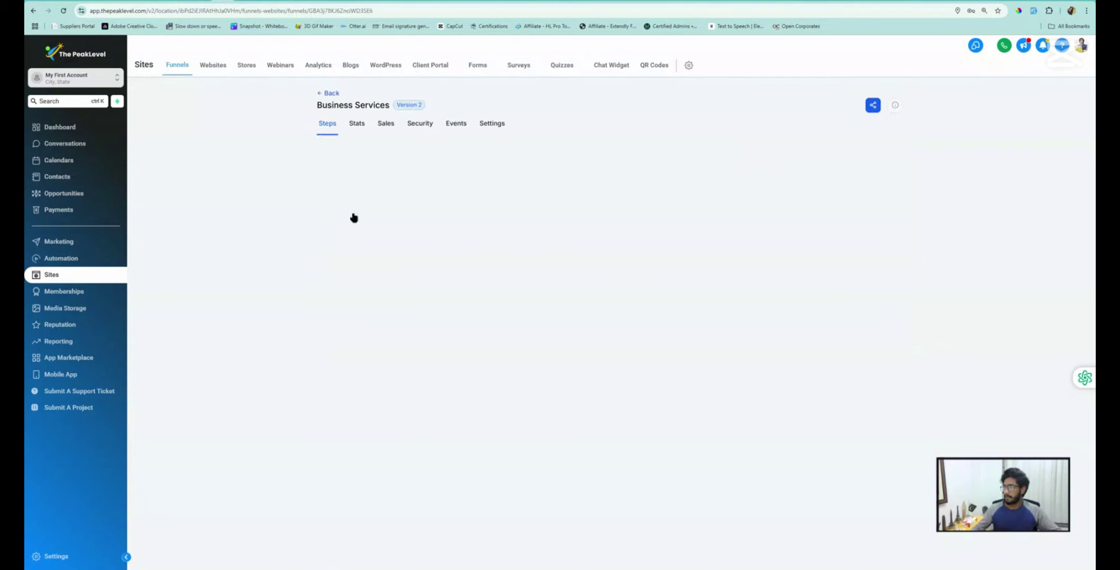
{"action": "left_click", "coordinate": [362, 181]}
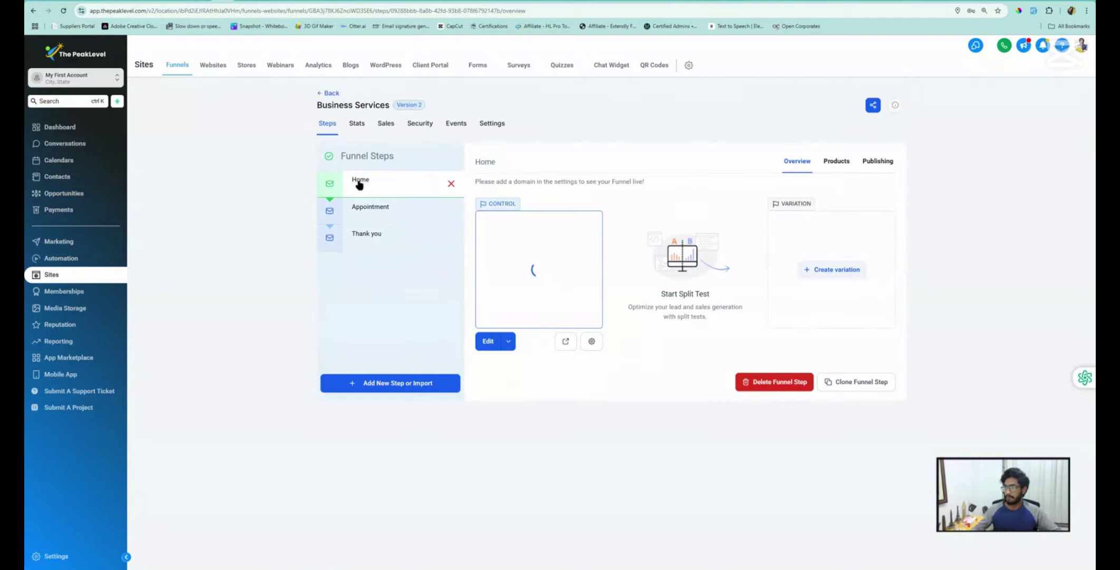
{"action": "left_click", "coordinate": [373, 216]}
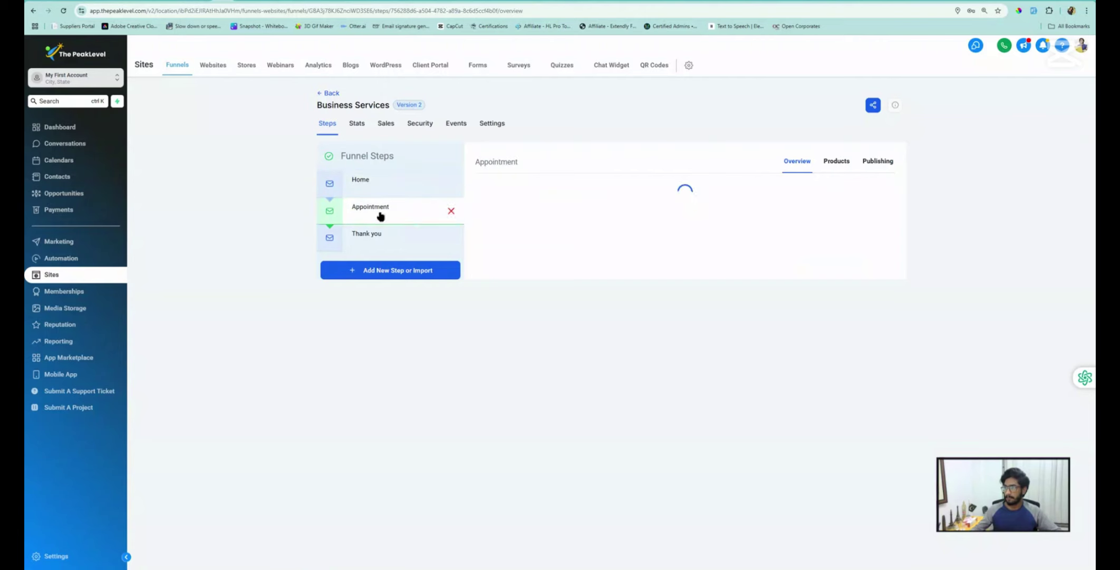
{"action": "left_click", "coordinate": [364, 237]}
{"action": "left_click", "coordinate": [370, 182]}
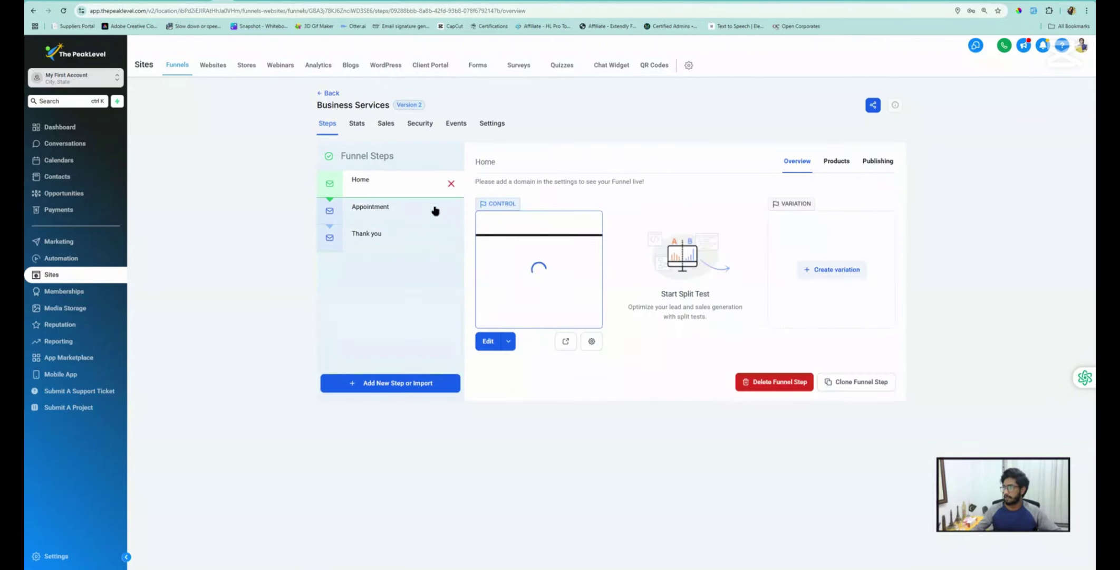
{"action": "left_click", "coordinate": [508, 340]}
{"action": "left_click", "coordinate": [509, 320]}
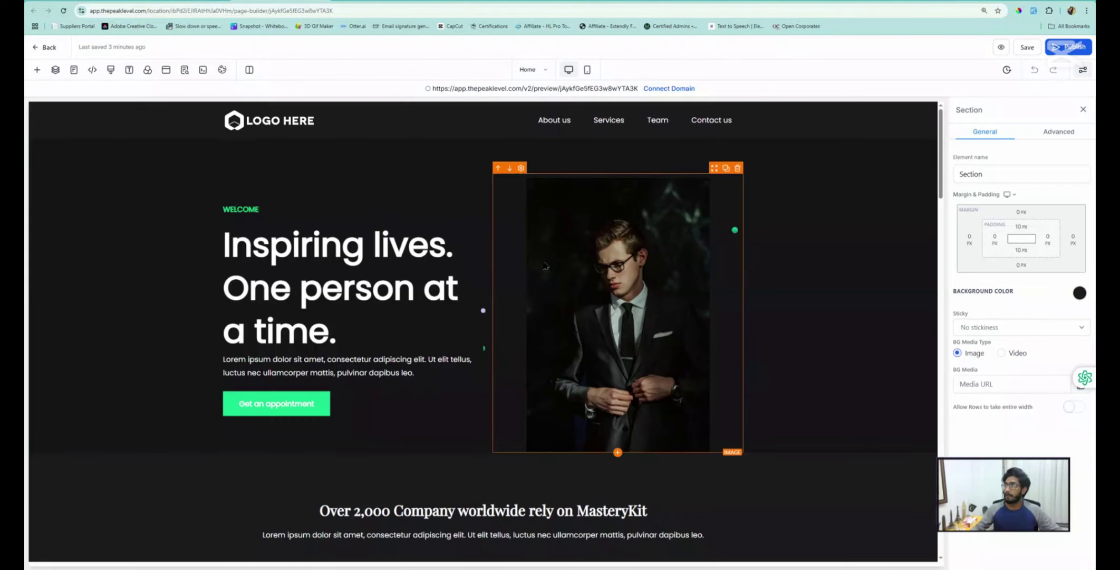
Add a popup with a one-column row holding the saved form 'Form', then close it
{"action": "left_click", "coordinate": [166, 69]}
{"action": "left_click", "coordinate": [474, 238]}
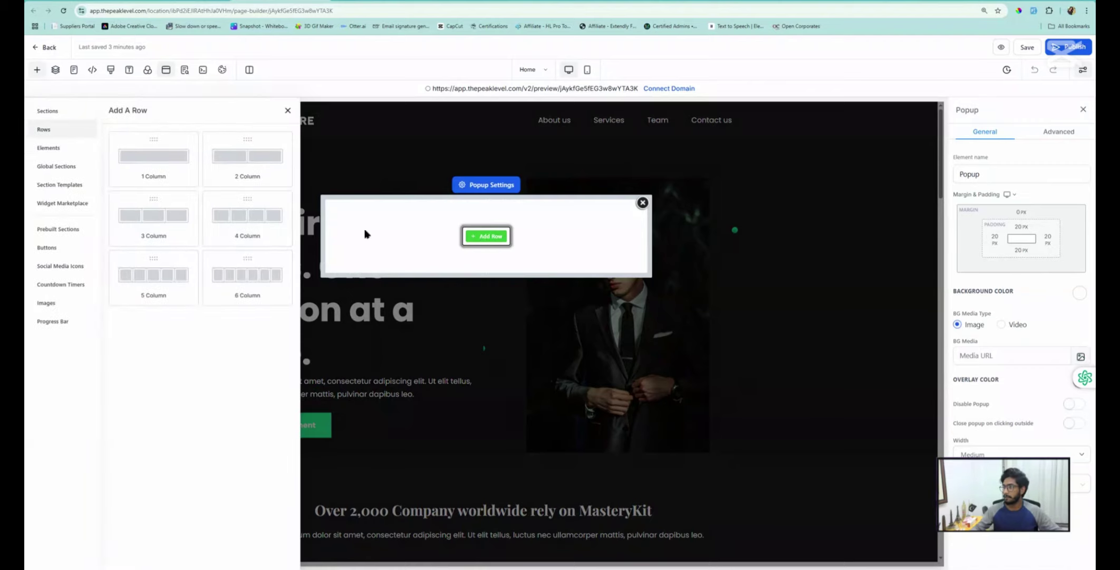
{"action": "left_click", "coordinate": [146, 171]}
{"action": "left_click", "coordinate": [486, 248]}
{"action": "left_click", "coordinate": [145, 136]}
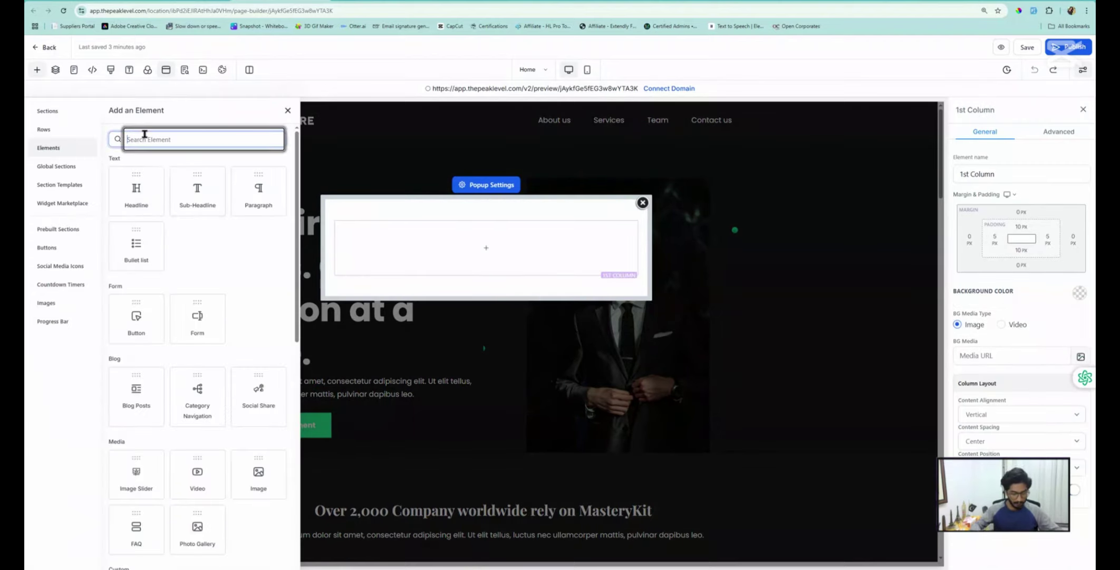
{"action": "type", "text": "form"}
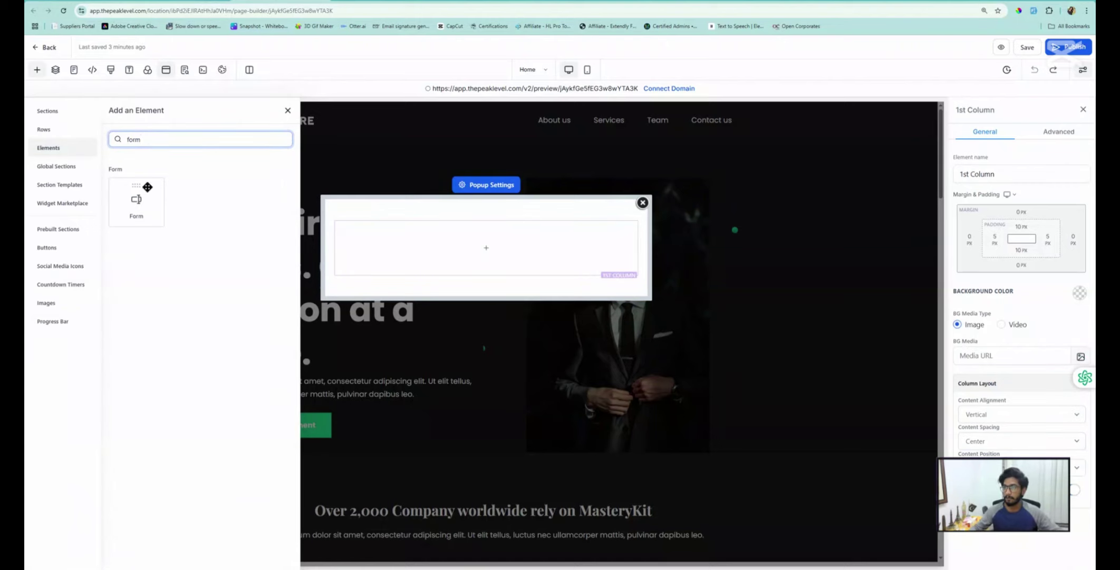
{"action": "left_click_drag", "start_coordinate": [145, 210], "coordinate": [547, 251]}
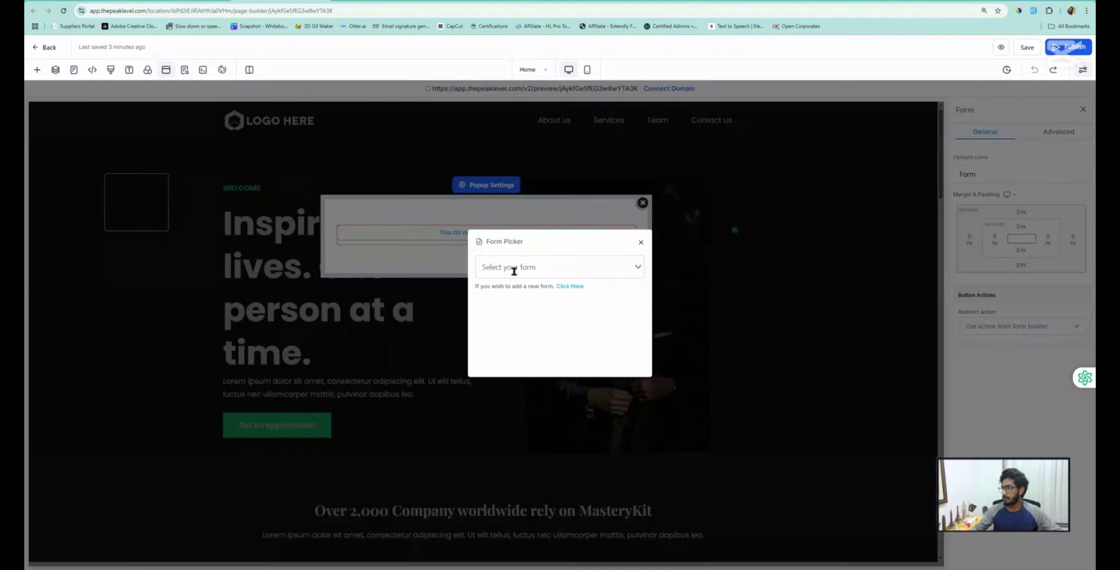
{"action": "left_click", "coordinate": [511, 267]}
{"action": "left_click", "coordinate": [496, 286]}
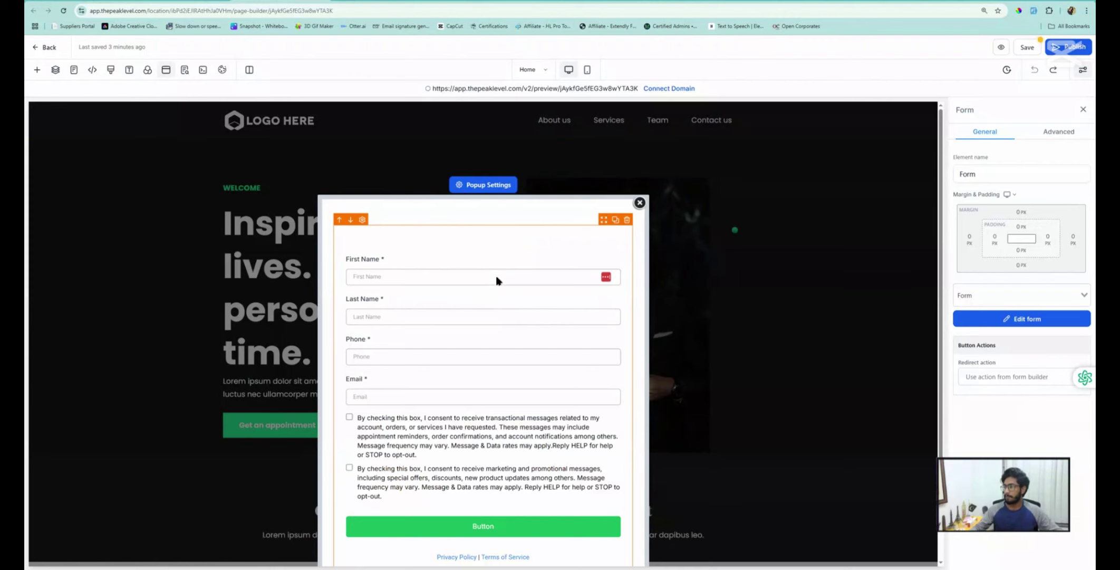
{"action": "left_click", "coordinate": [640, 158]}
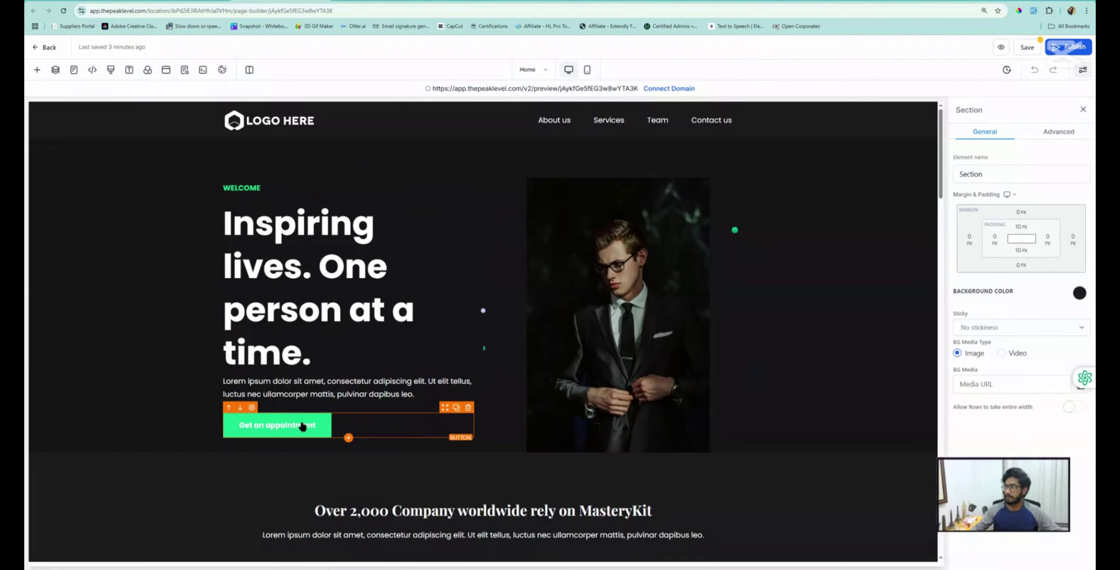
Make the upper Get an appointment and Click to Sign Up buttons open the popup
{"action": "left_click", "coordinate": [293, 426]}
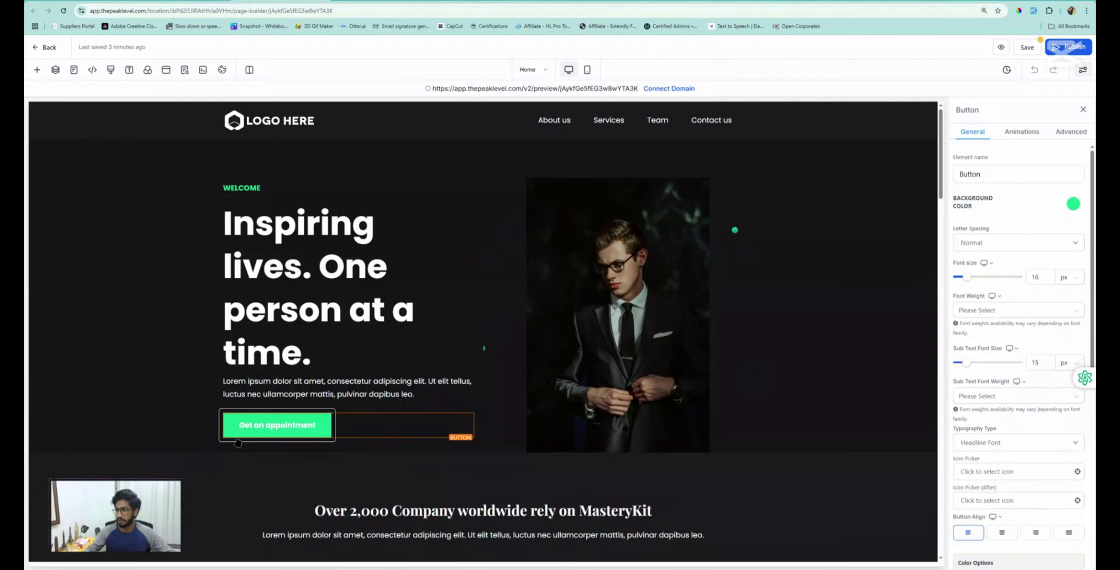
{"action": "scroll", "coordinate": [1010, 503], "scroll_direction": "down", "scroll_amount": 6}
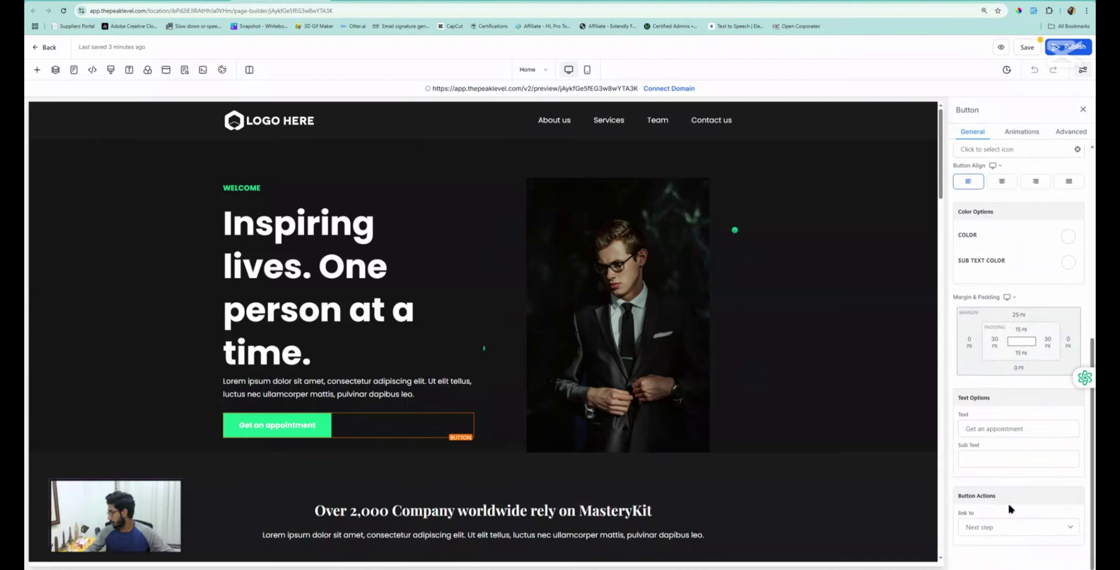
{"action": "left_click", "coordinate": [989, 530]}
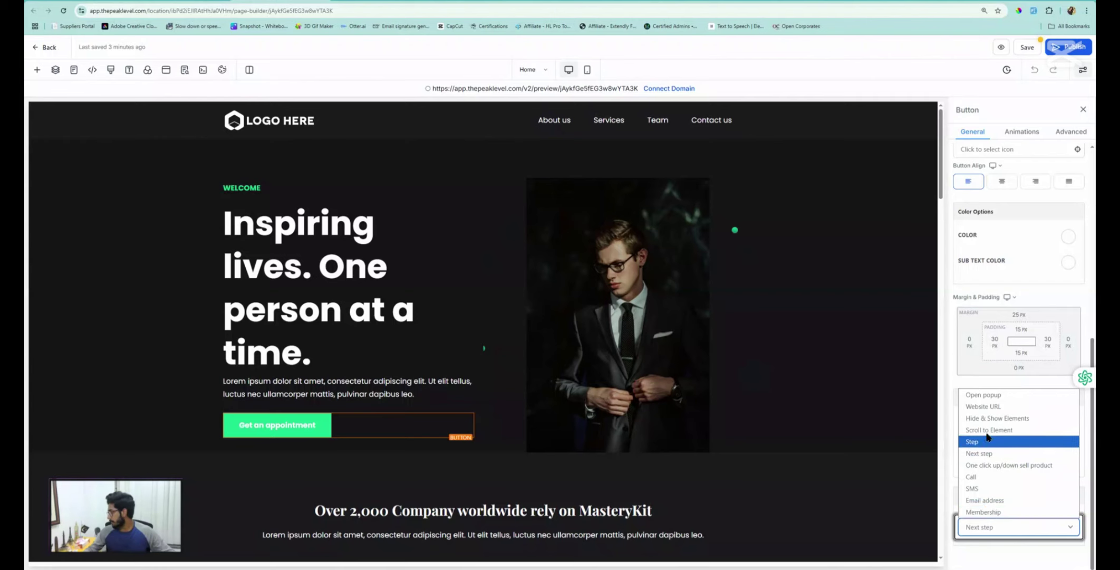
{"action": "left_click", "coordinate": [992, 396]}
{"action": "scroll", "coordinate": [541, 387], "scroll_direction": "down", "scroll_amount": 6}
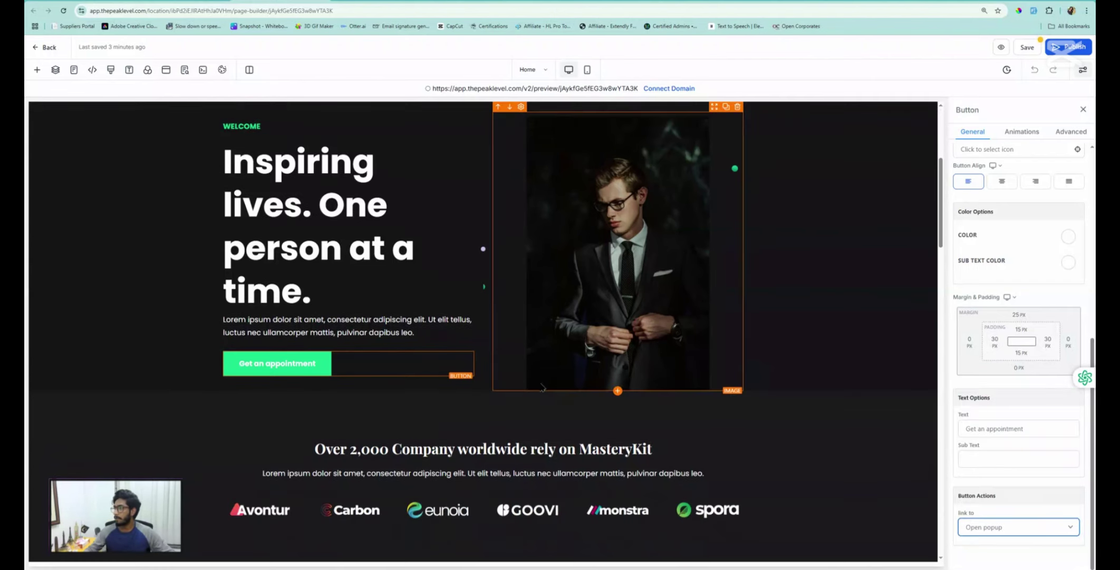
{"action": "scroll", "coordinate": [541, 386], "scroll_direction": "down", "scroll_amount": 3}
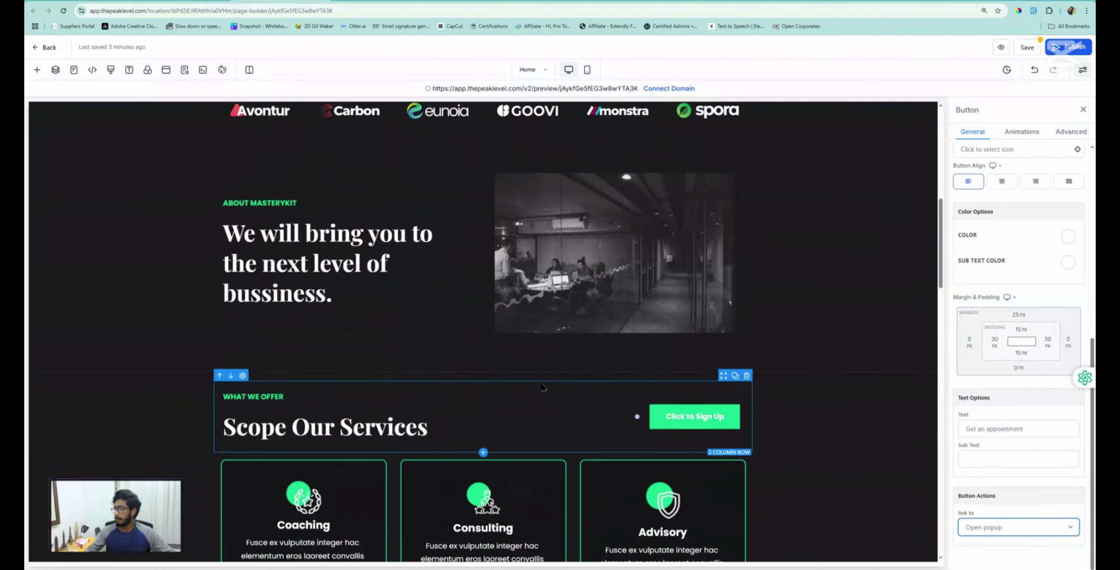
{"action": "left_click", "coordinate": [697, 417]}
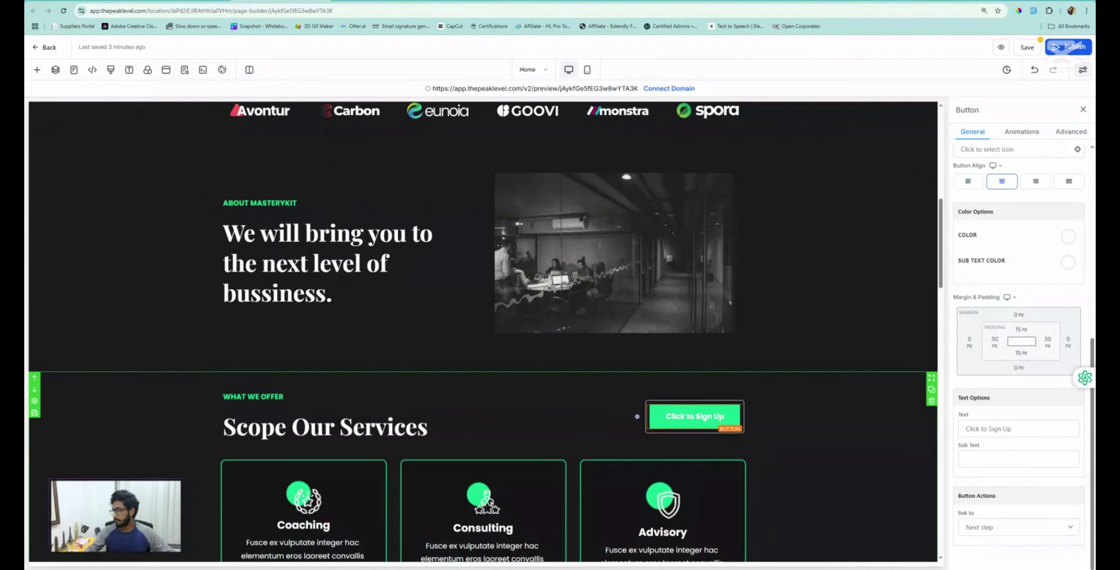
{"action": "left_click", "coordinate": [998, 527]}
{"action": "left_click", "coordinate": [991, 396]}
Make the lower Get an appointment button open the popup, then save the Home page
{"action": "scroll", "coordinate": [624, 426], "scroll_direction": "down", "scroll_amount": 1}
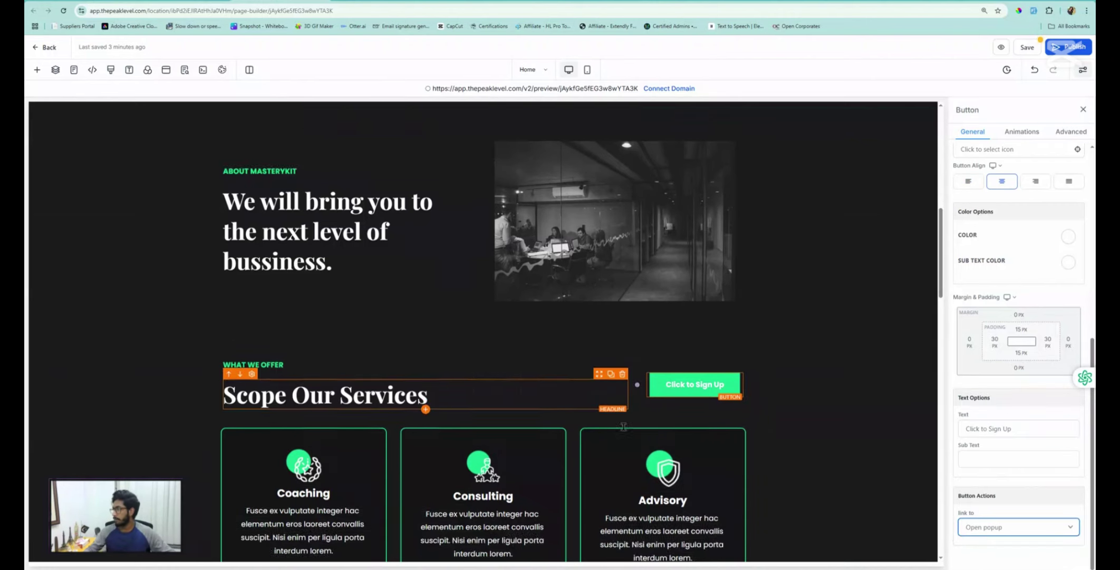
{"action": "scroll", "coordinate": [624, 426], "scroll_direction": "down", "scroll_amount": 10}
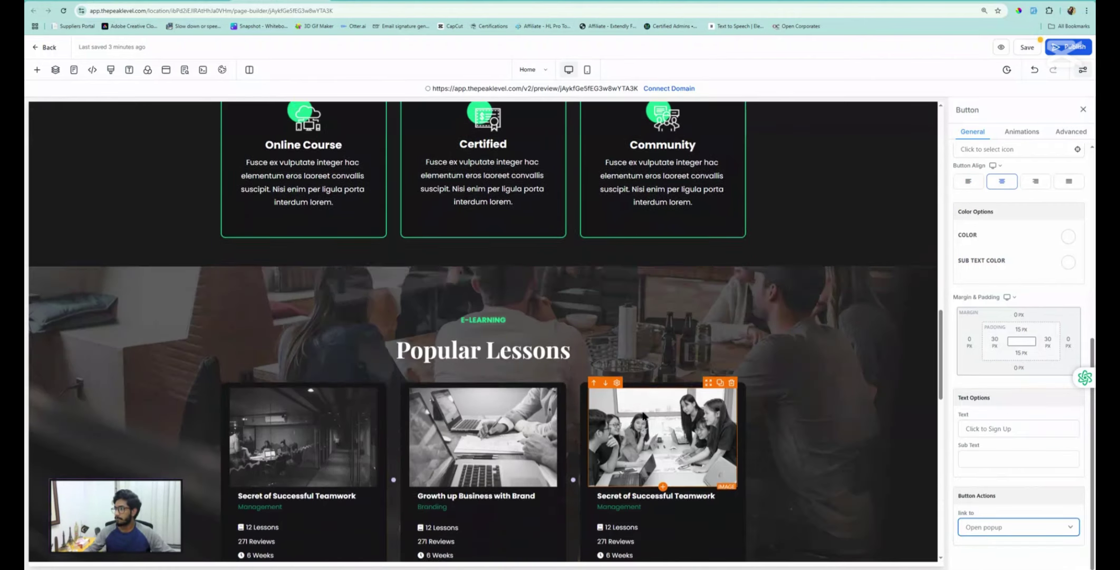
{"action": "scroll", "coordinate": [644, 415], "scroll_direction": "down", "scroll_amount": 5}
{"action": "left_click", "coordinate": [488, 333]}
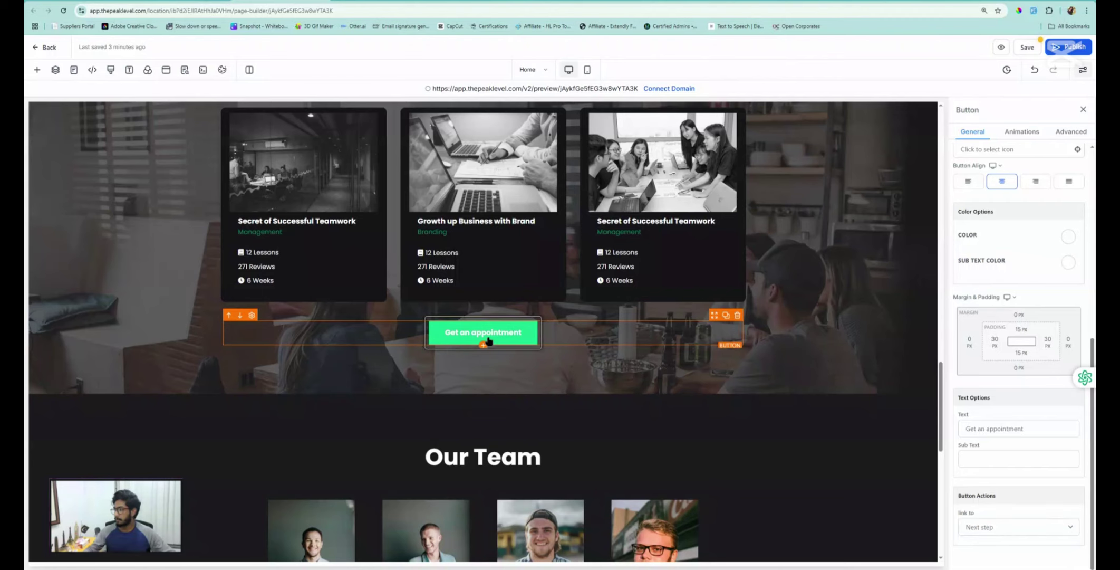
{"action": "left_click", "coordinate": [997, 528]}
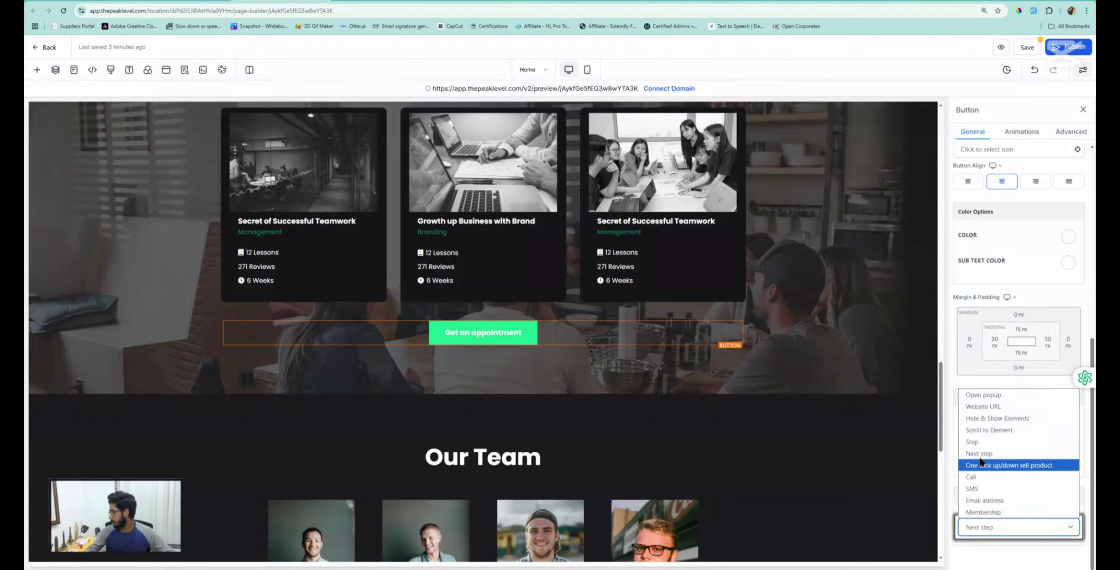
{"action": "left_click", "coordinate": [982, 401]}
{"action": "scroll", "coordinate": [604, 434], "scroll_direction": "down", "scroll_amount": 10}
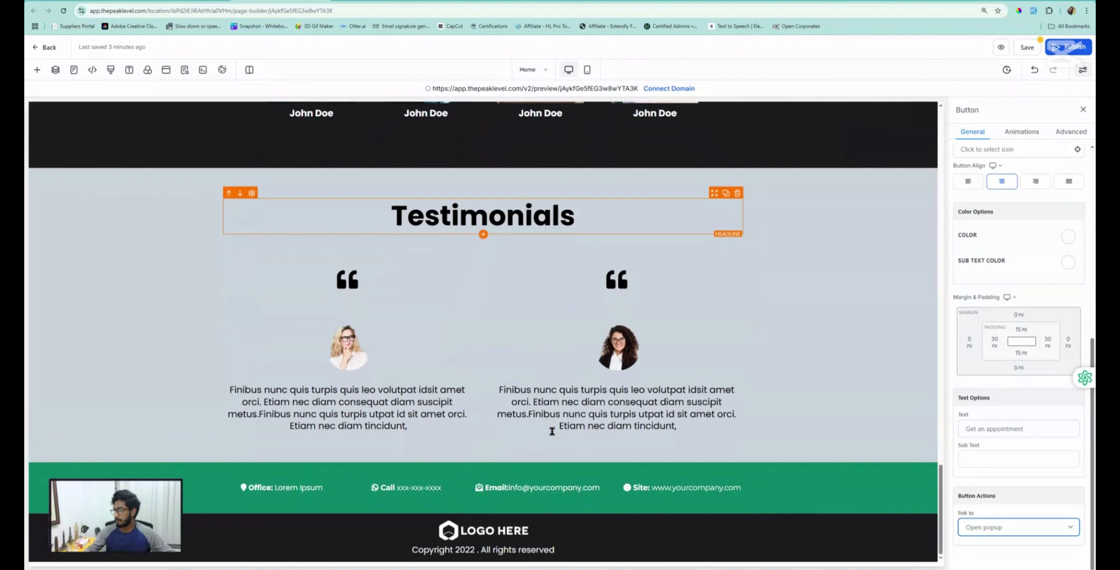
{"action": "left_click", "coordinate": [1028, 48]}
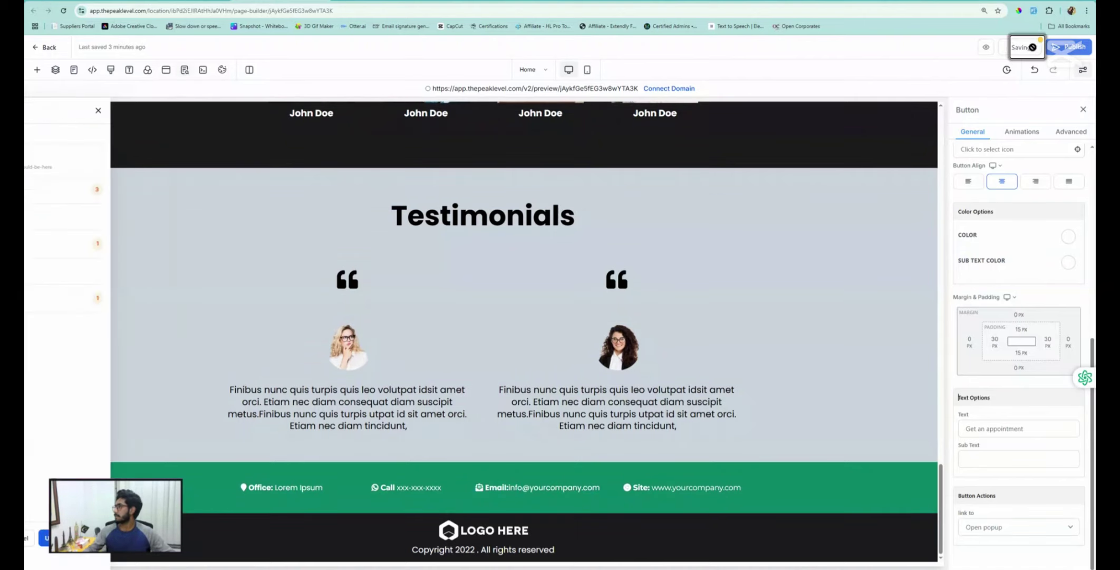
{"action": "left_click", "coordinate": [173, 110]}
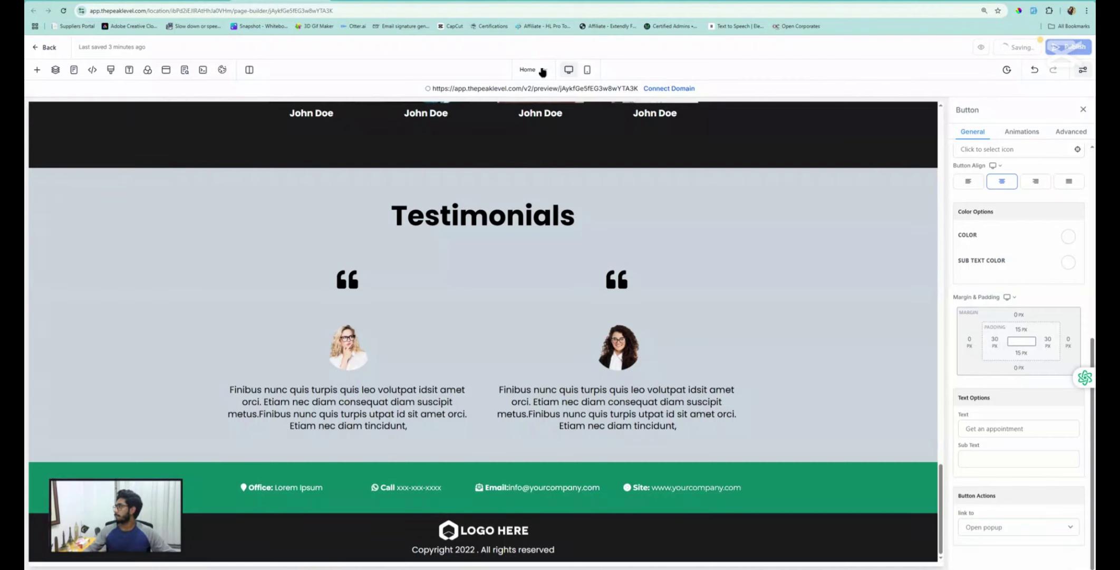
Set the popup form to send submitters to the next step and save the Home page
{"action": "left_click", "coordinate": [166, 69]}
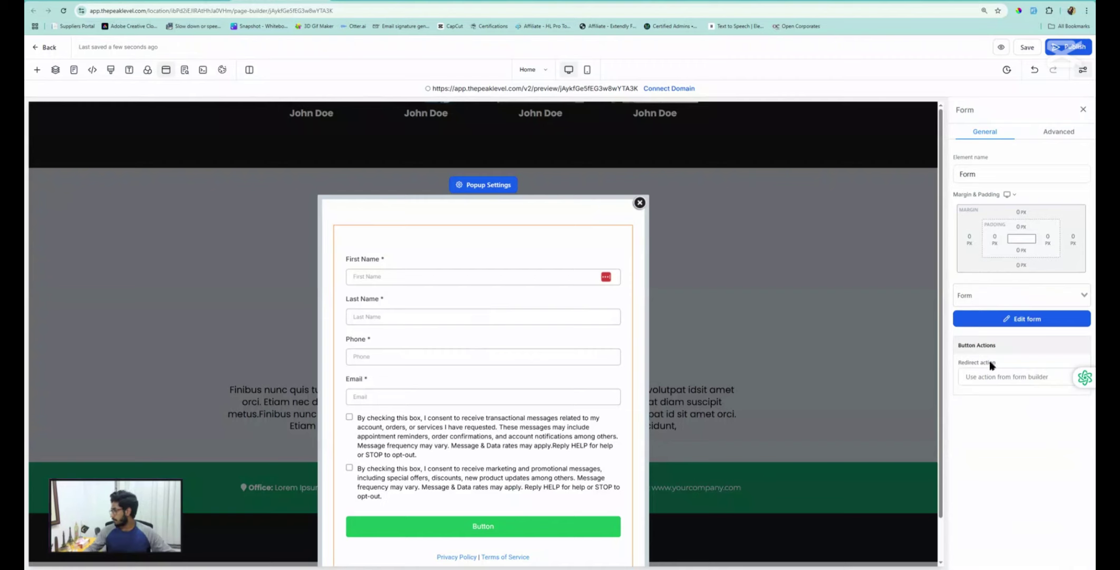
{"action": "left_click", "coordinate": [986, 378]}
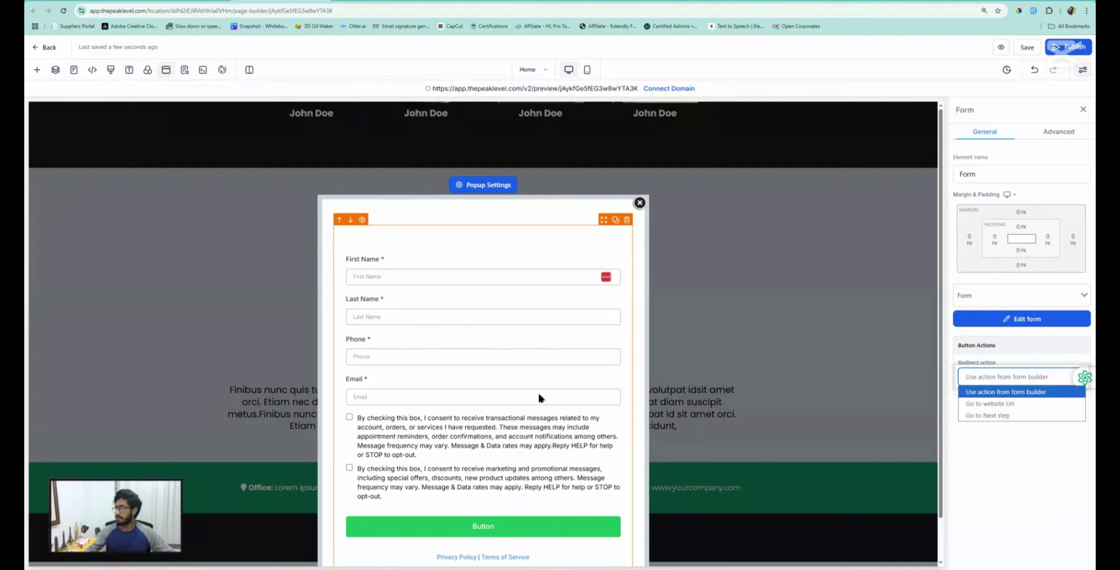
{"action": "left_click", "coordinate": [1002, 416]}
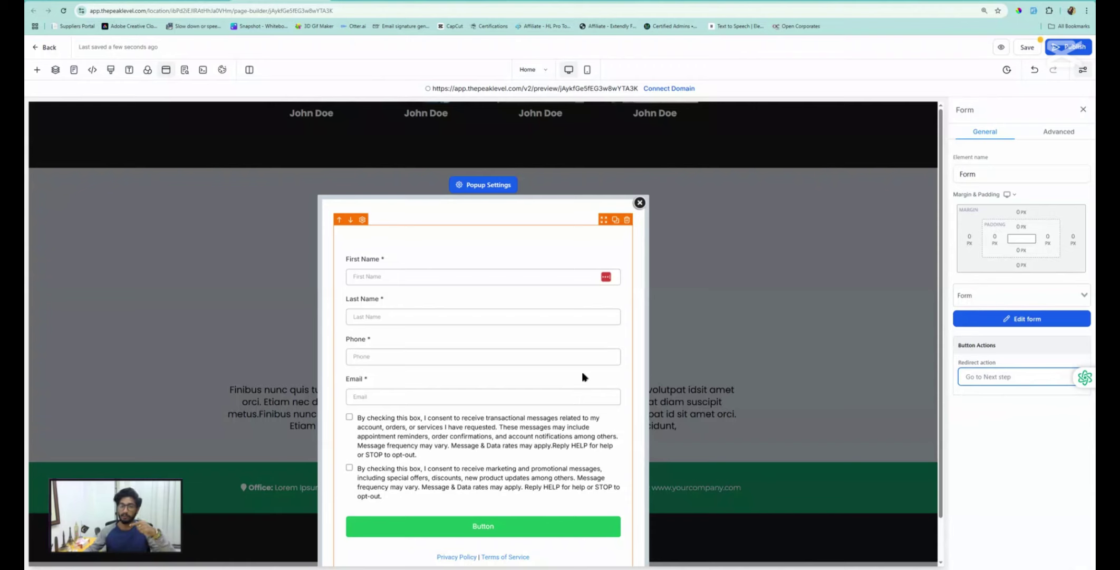
{"action": "left_click", "coordinate": [1026, 49]}
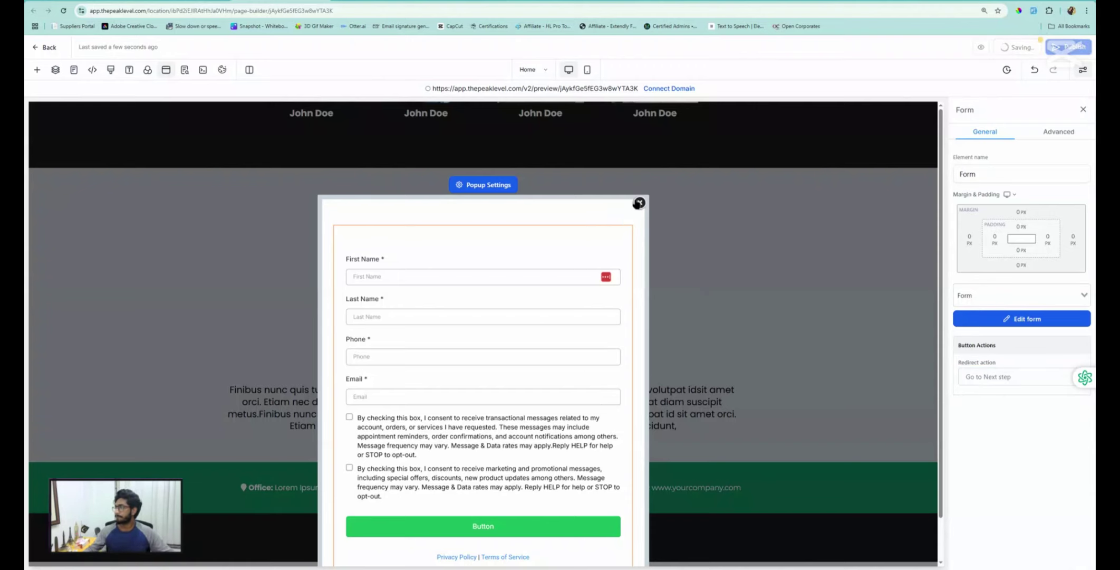
Close the popup and switch the builder to the Appointment page
{"action": "left_click", "coordinate": [639, 203]}
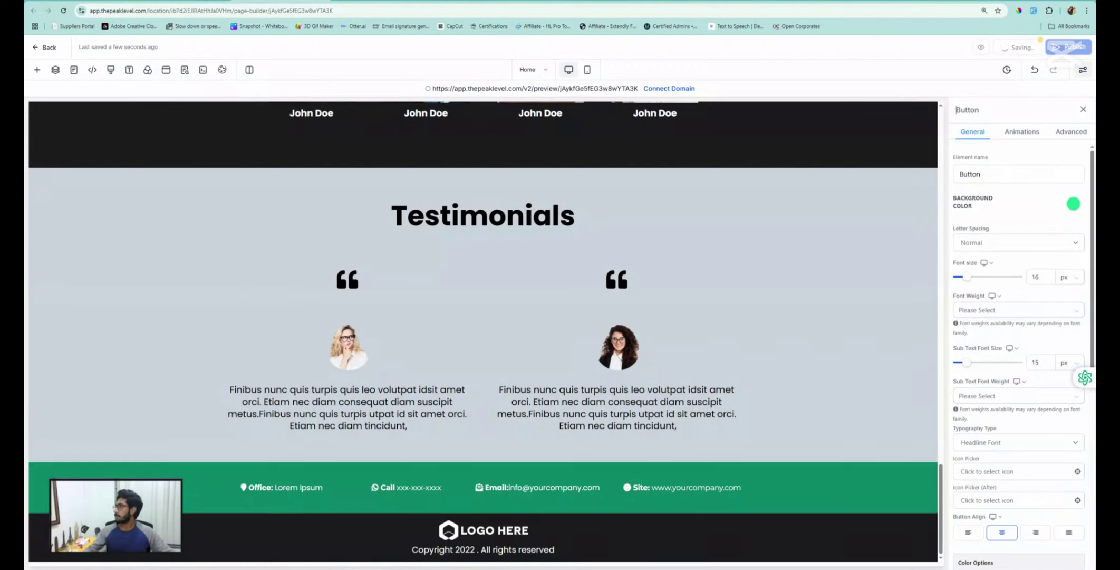
{"action": "left_click", "coordinate": [546, 74]}
{"action": "left_click", "coordinate": [66, 173]}
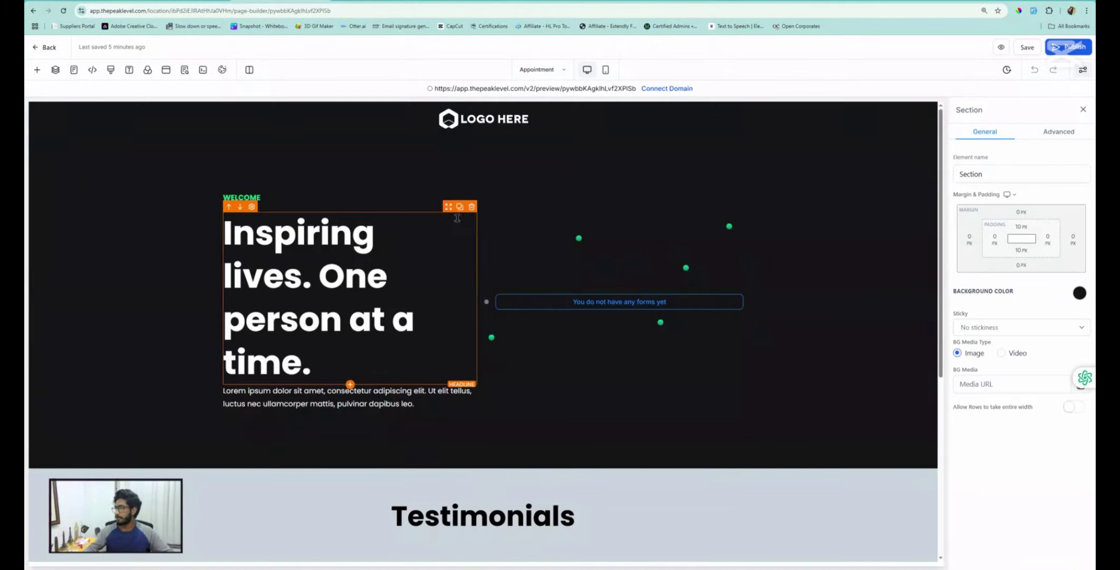
Swap the empty form element for a Calendar element using My First Calendar, and save
{"action": "left_click", "coordinate": [638, 306]}
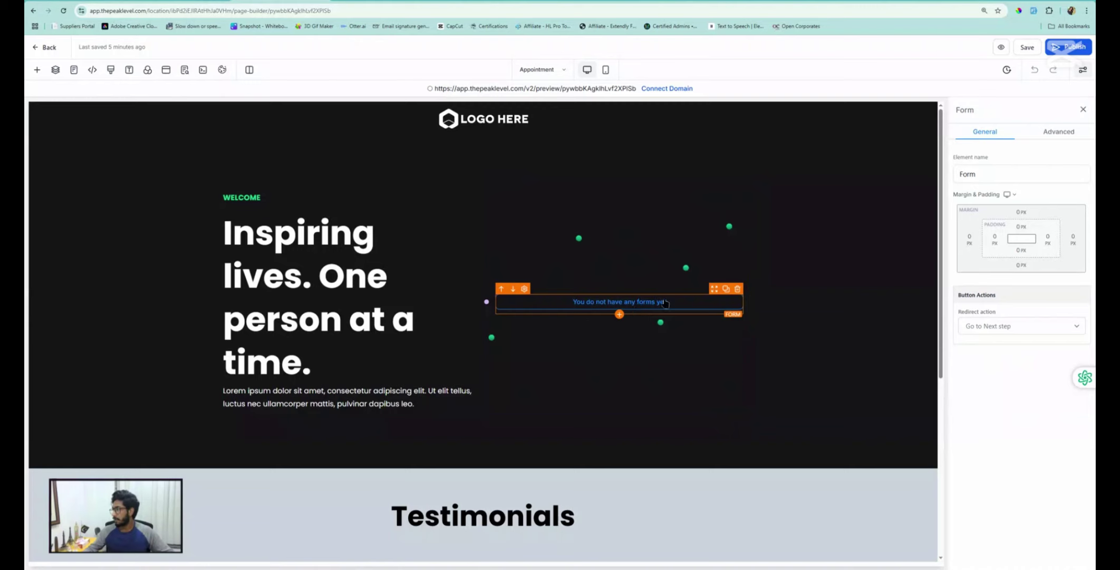
{"action": "left_click", "coordinate": [738, 289]}
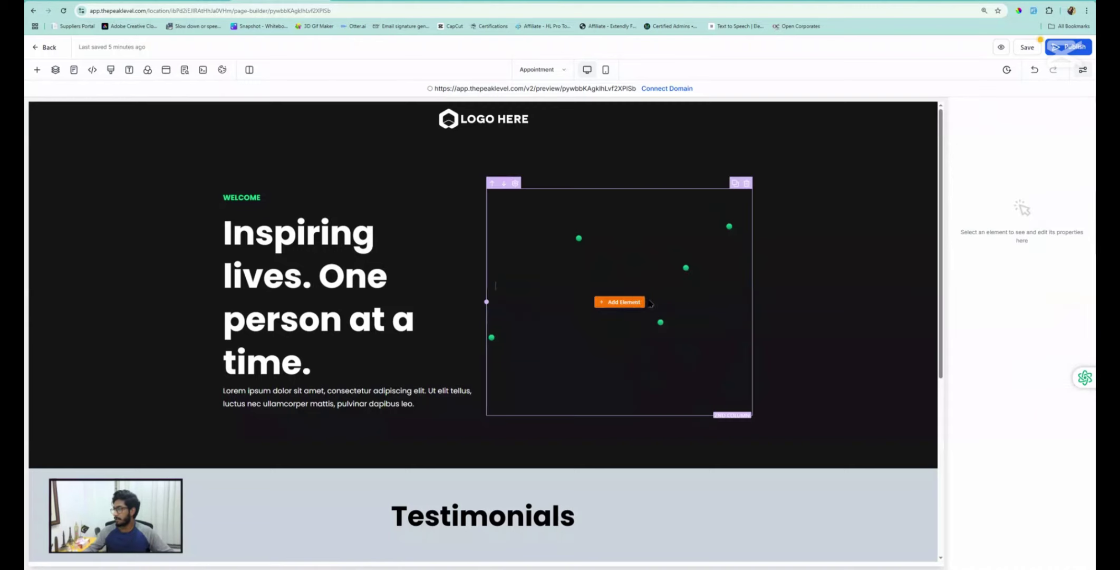
{"action": "left_click", "coordinate": [629, 302]}
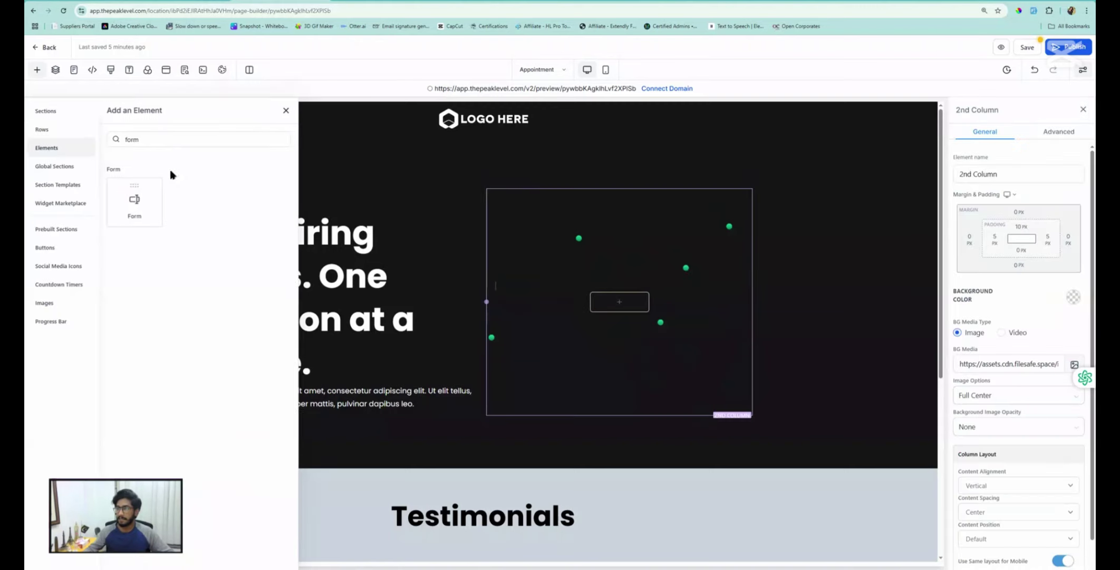
{"action": "double_click", "coordinate": [138, 139]}
{"action": "key", "text": "BackSpace"}
{"action": "type", "text": "calendar"}
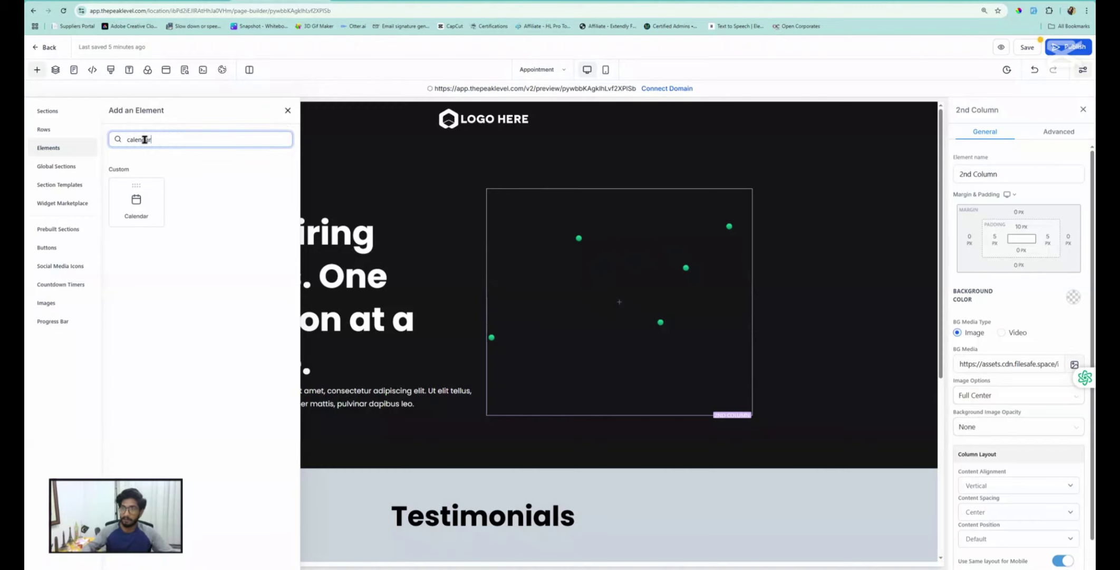
{"action": "left_click_drag", "start_coordinate": [148, 203], "coordinate": [618, 302]}
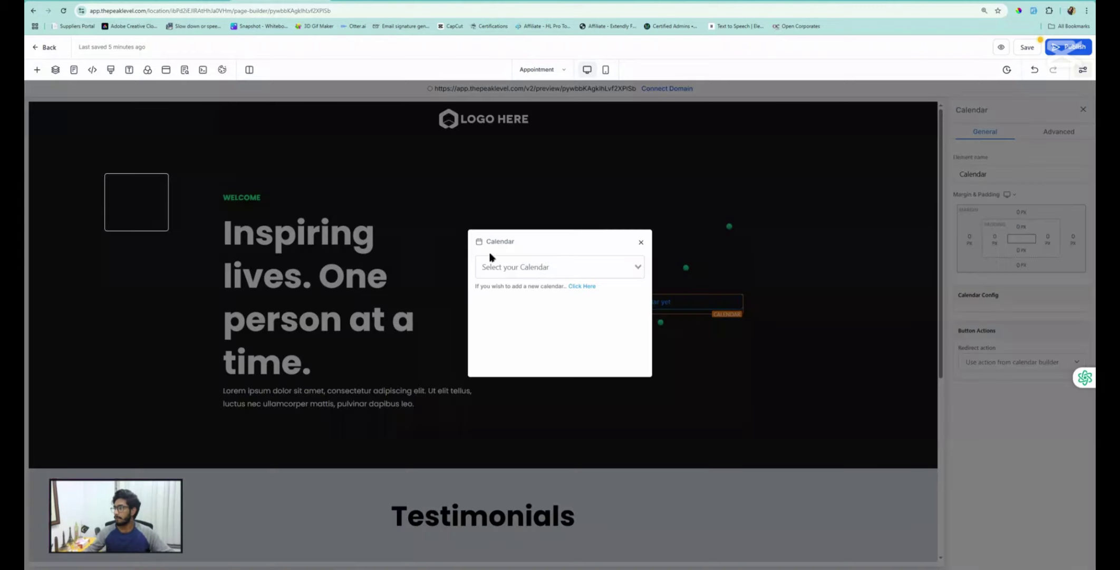
{"action": "left_click", "coordinate": [533, 268]}
{"action": "left_click", "coordinate": [523, 288]}
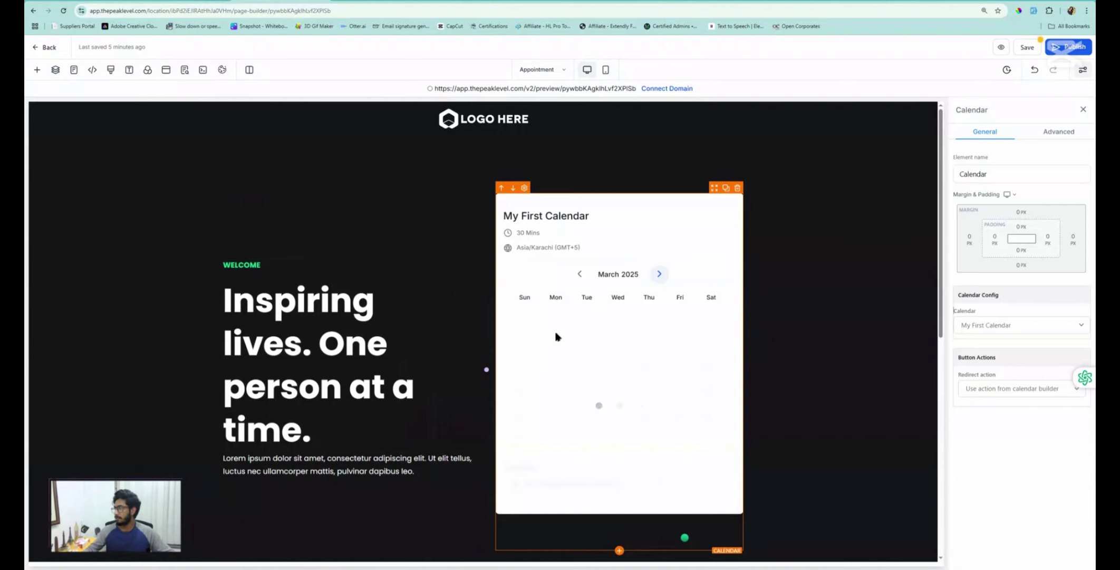
{"action": "scroll", "coordinate": [643, 374], "scroll_direction": "down", "scroll_amount": 8}
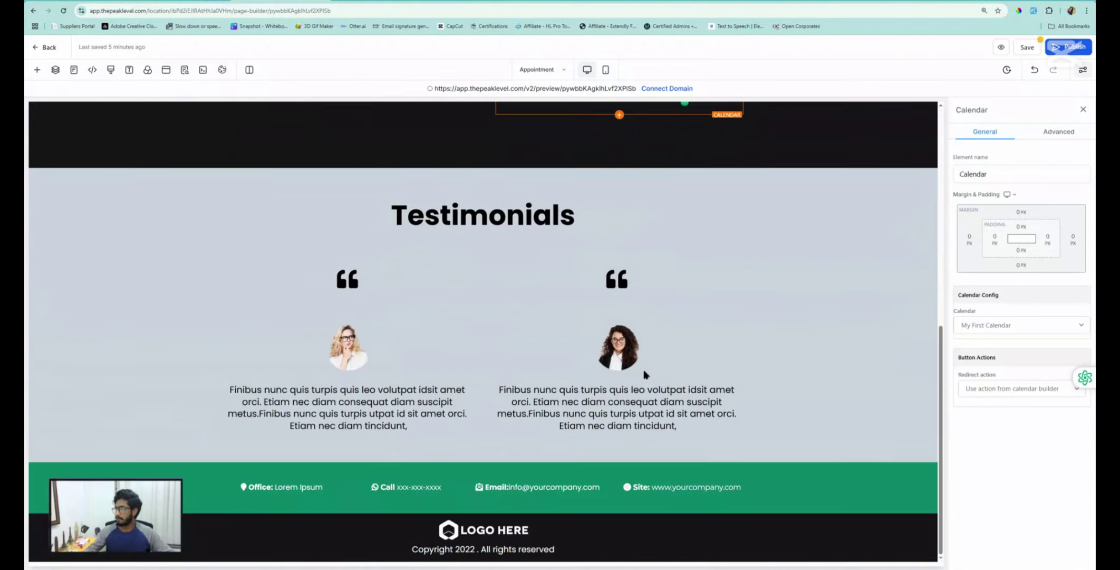
{"action": "left_click", "coordinate": [1027, 47]}
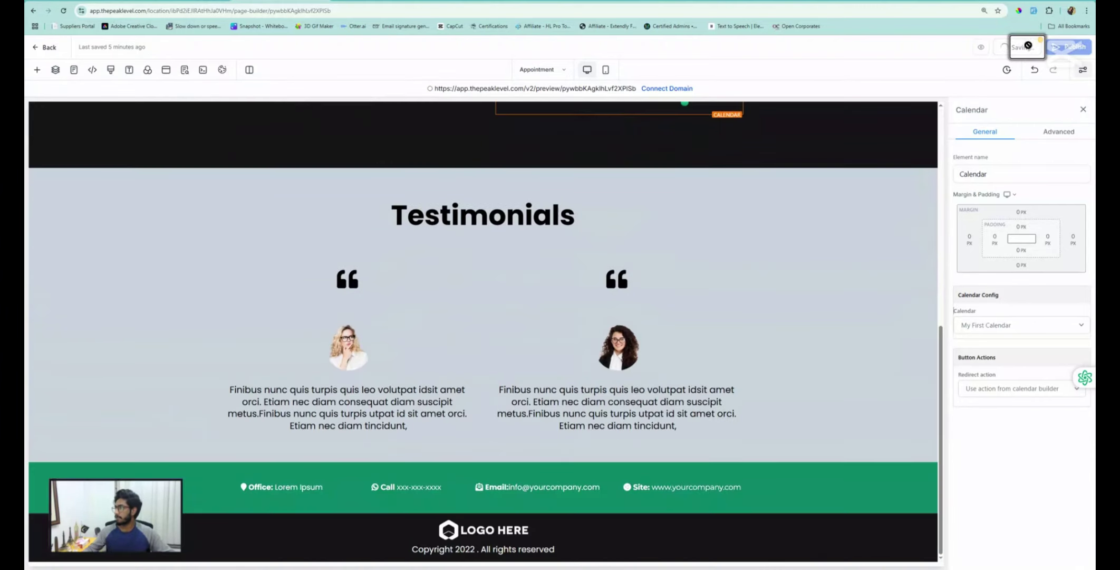
Set the calendar's after-booking action to go to the next funnel step and save
{"action": "scroll", "coordinate": [579, 293], "scroll_direction": "up", "scroll_amount": 5}
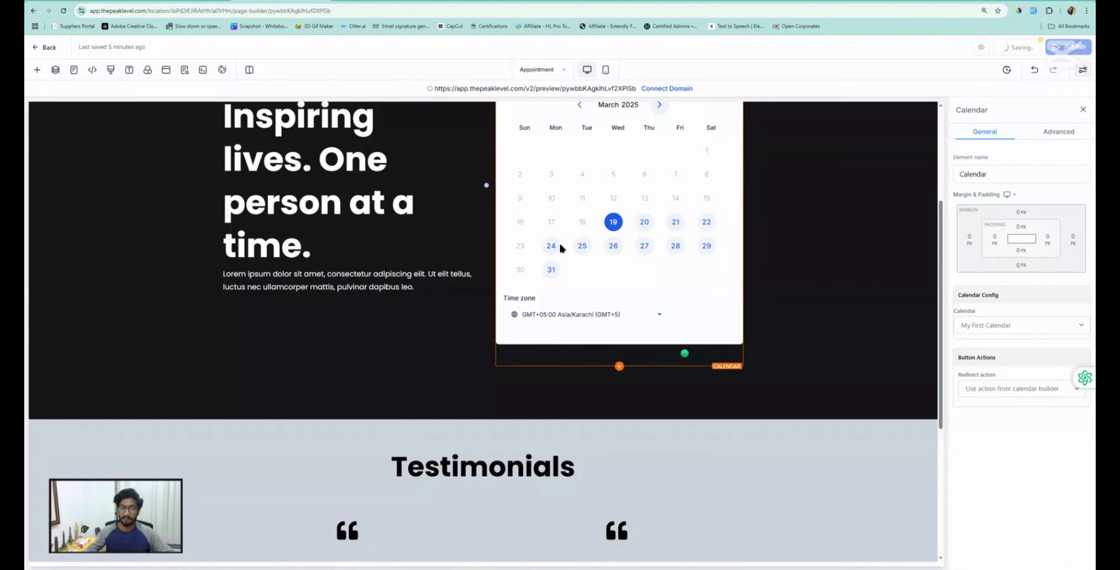
{"action": "left_click", "coordinate": [1012, 390]}
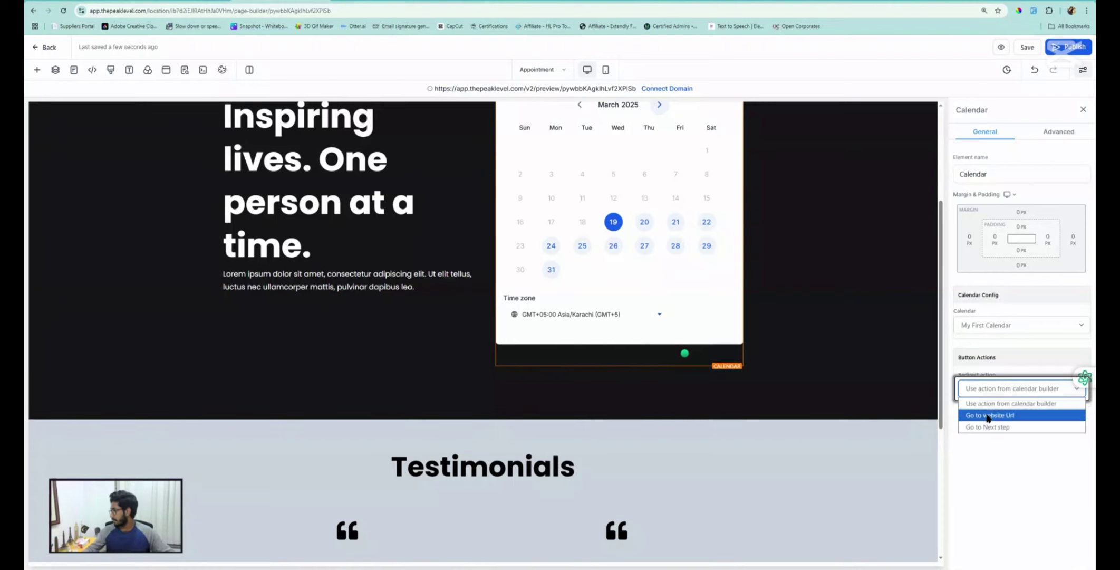
{"action": "left_click", "coordinate": [997, 431]}
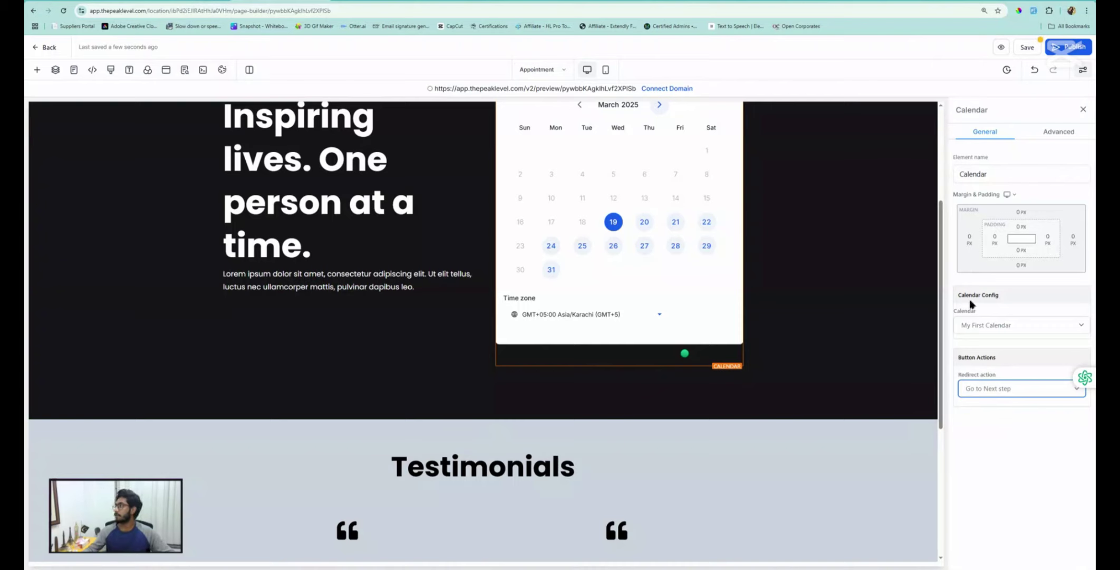
{"action": "left_click", "coordinate": [1027, 47]}
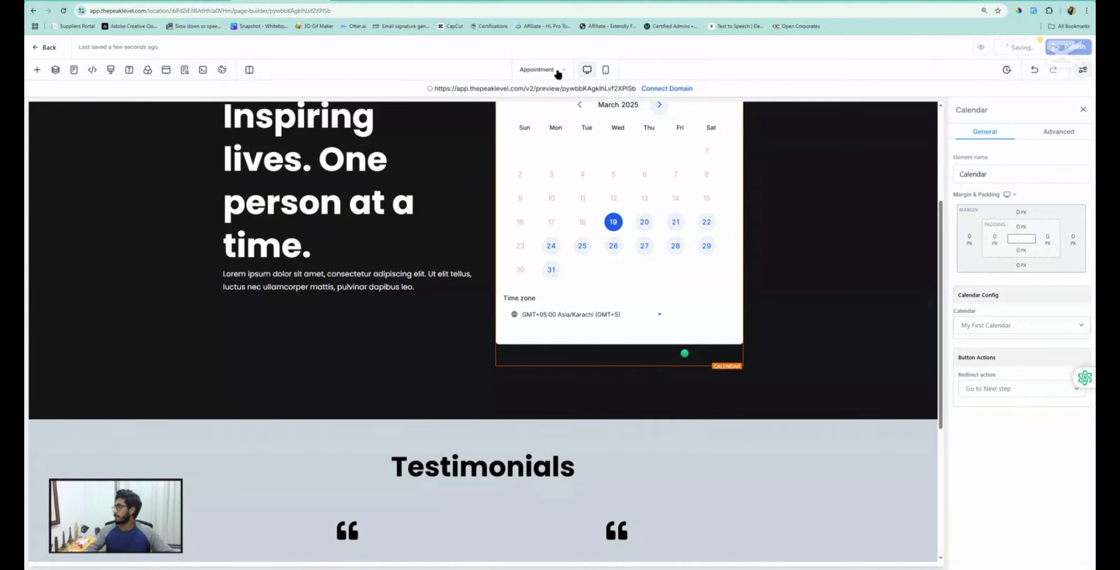
{"action": "scroll", "coordinate": [544, 137], "scroll_direction": "up", "scroll_amount": 3}
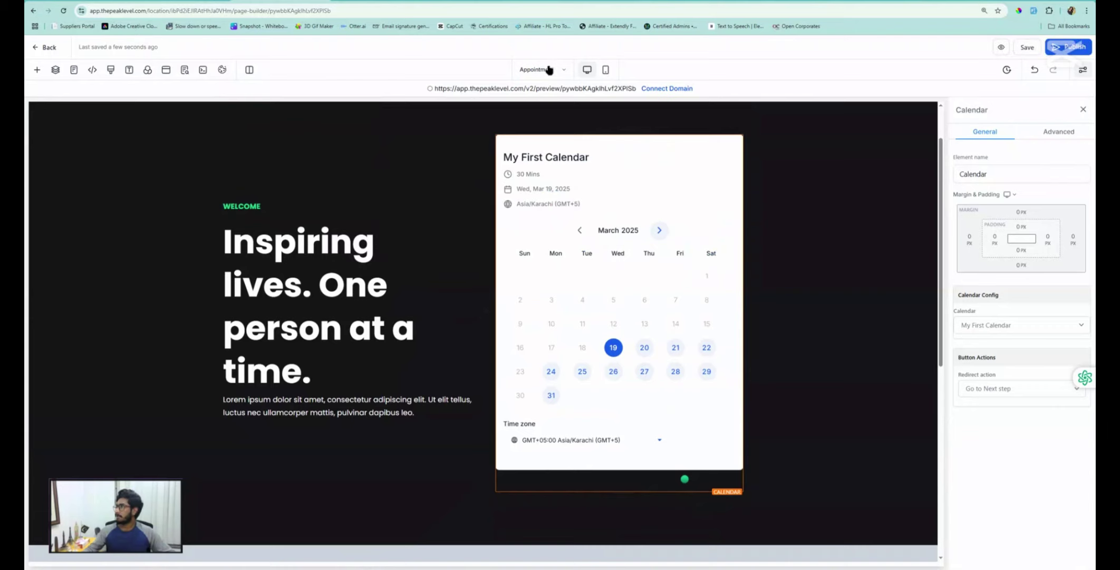
{"action": "left_click", "coordinate": [552, 71]}
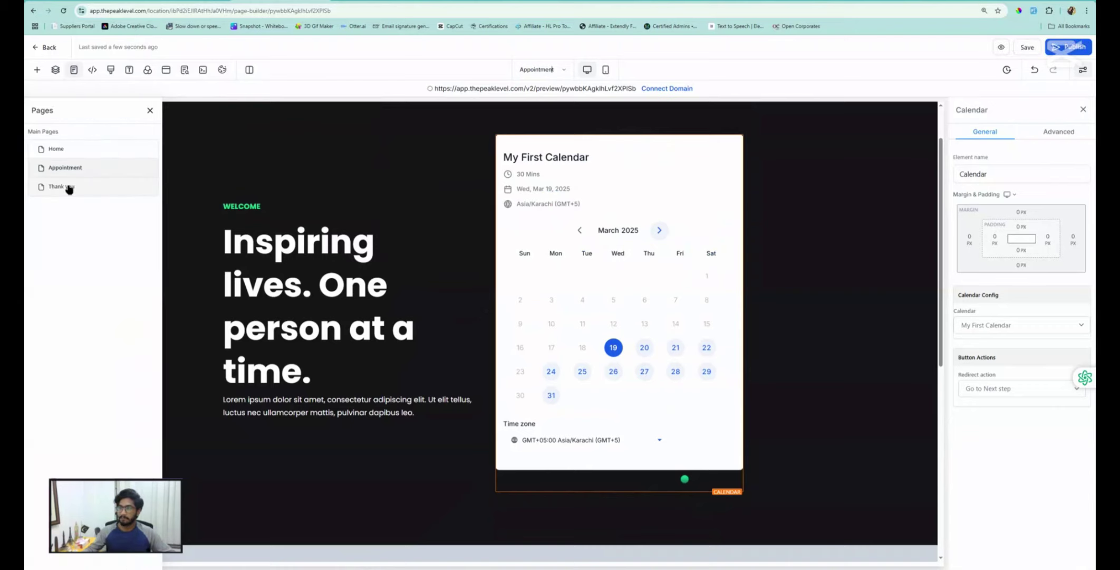
Change 'purchase' to 'appointment' in the Thank You page headline, save, and go back to the funnel
{"action": "left_click", "coordinate": [70, 189]}
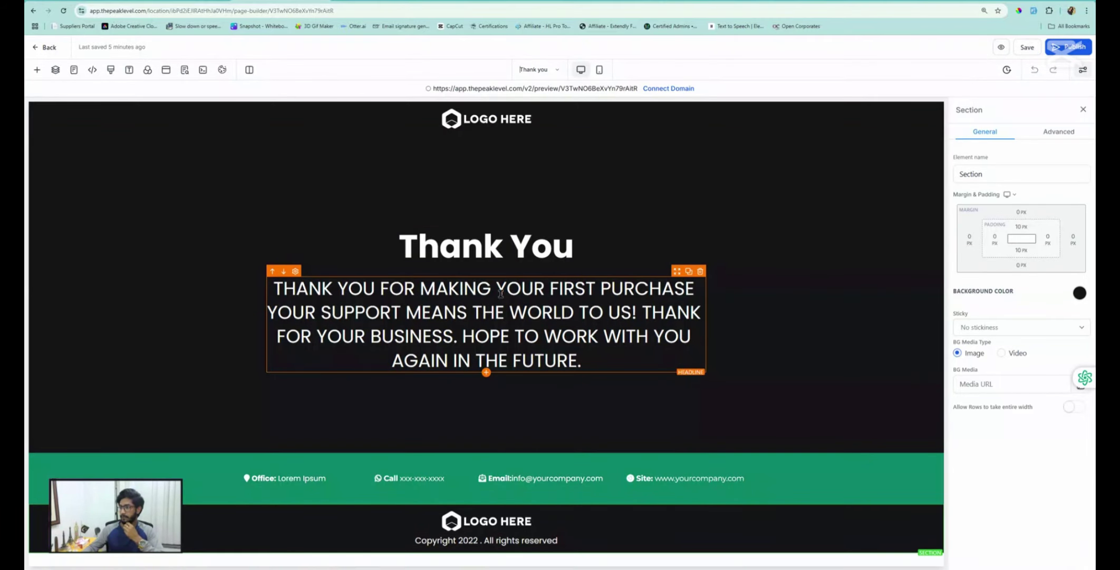
{"action": "double_click", "coordinate": [641, 288]}
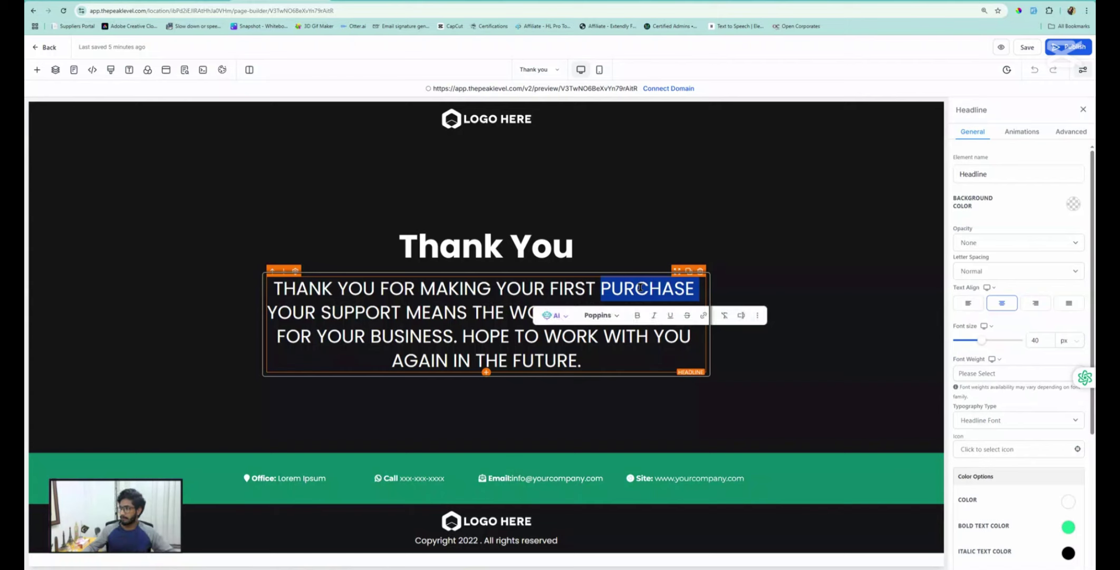
{"action": "type", "text": "appointment"}
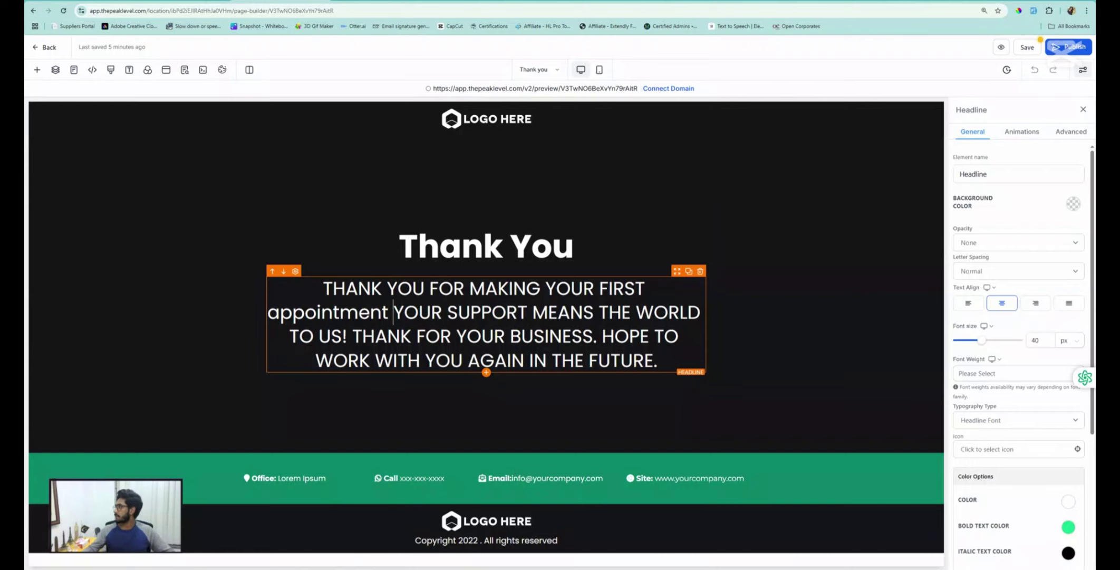
{"action": "left_click", "coordinate": [1026, 47]}
{"action": "left_click", "coordinate": [416, 246]}
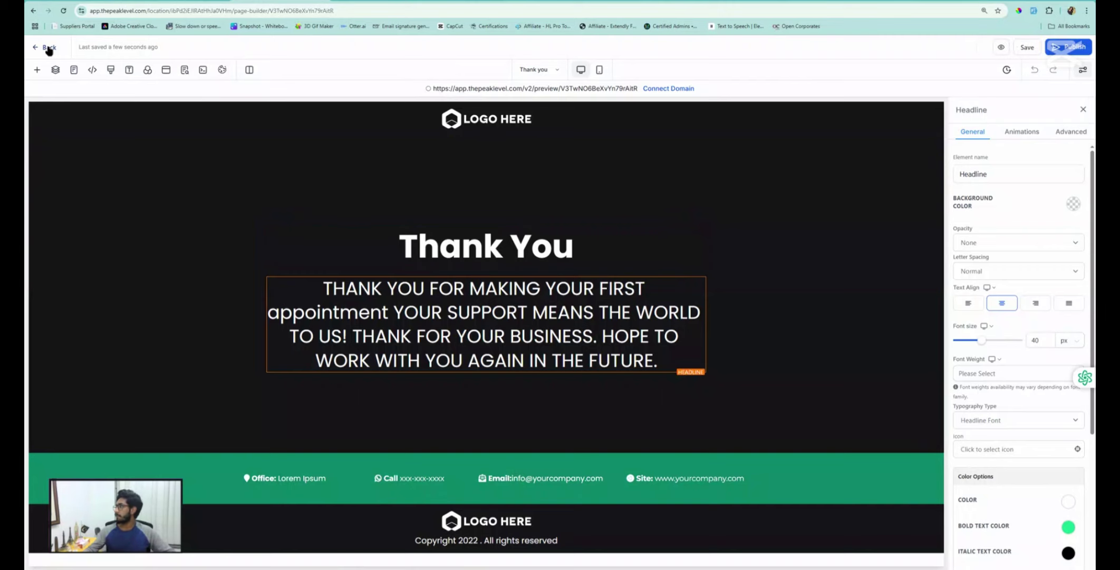
{"action": "left_click", "coordinate": [226, 0]}
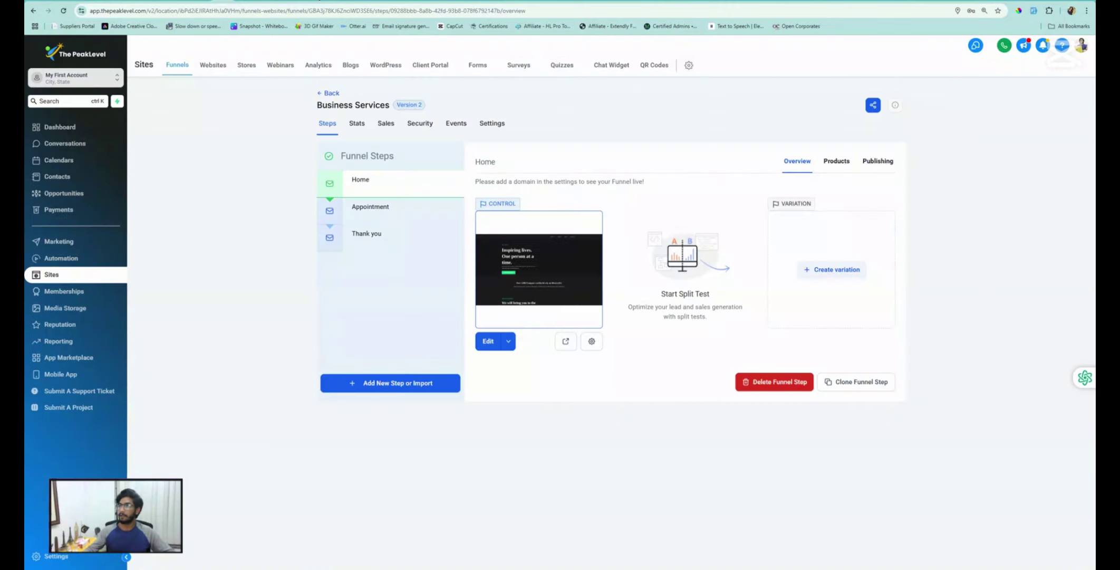
Review the Appointment and Thank you steps of the Business Services funnel
{"action": "left_click", "coordinate": [319, 1]}
{"action": "left_click", "coordinate": [320, 1]}
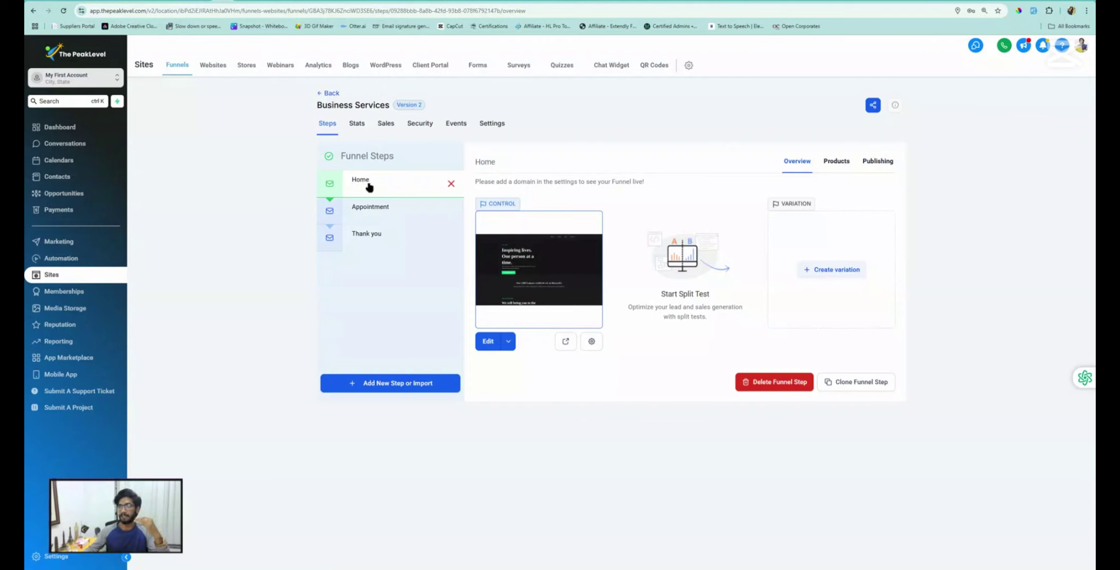
{"action": "left_click", "coordinate": [372, 213]}
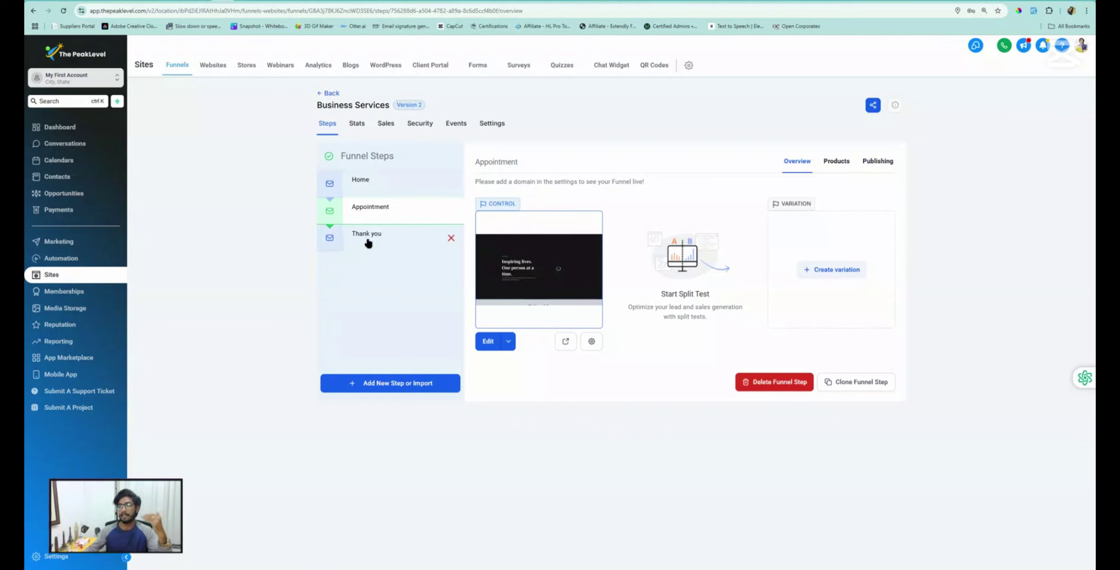
{"action": "left_click", "coordinate": [368, 240]}
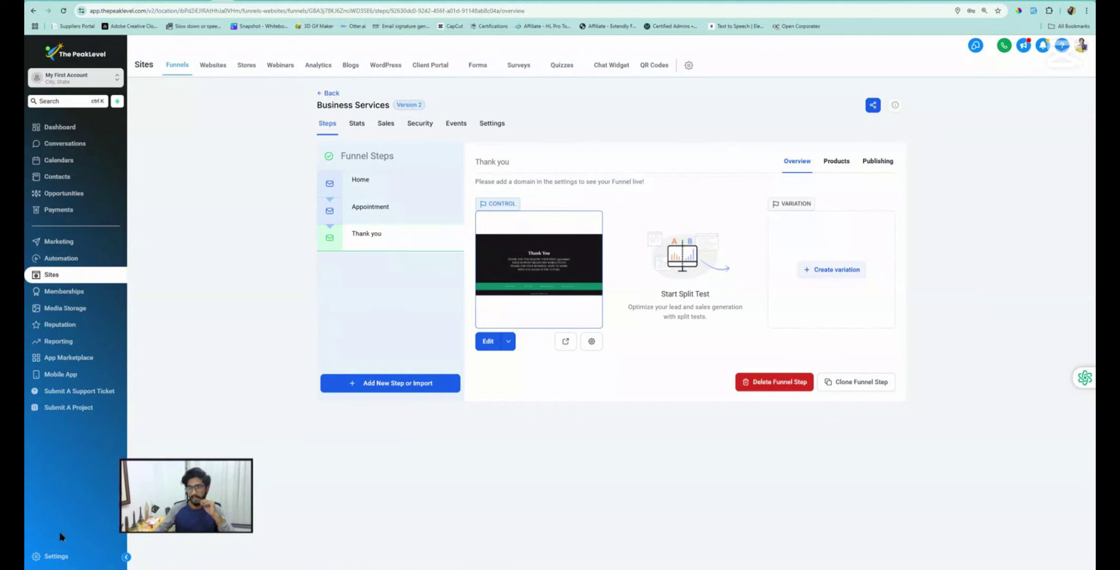
Start connecting a new domain from the Domains settings, ready to enter the domain name
{"action": "left_click", "coordinate": [55, 556]}
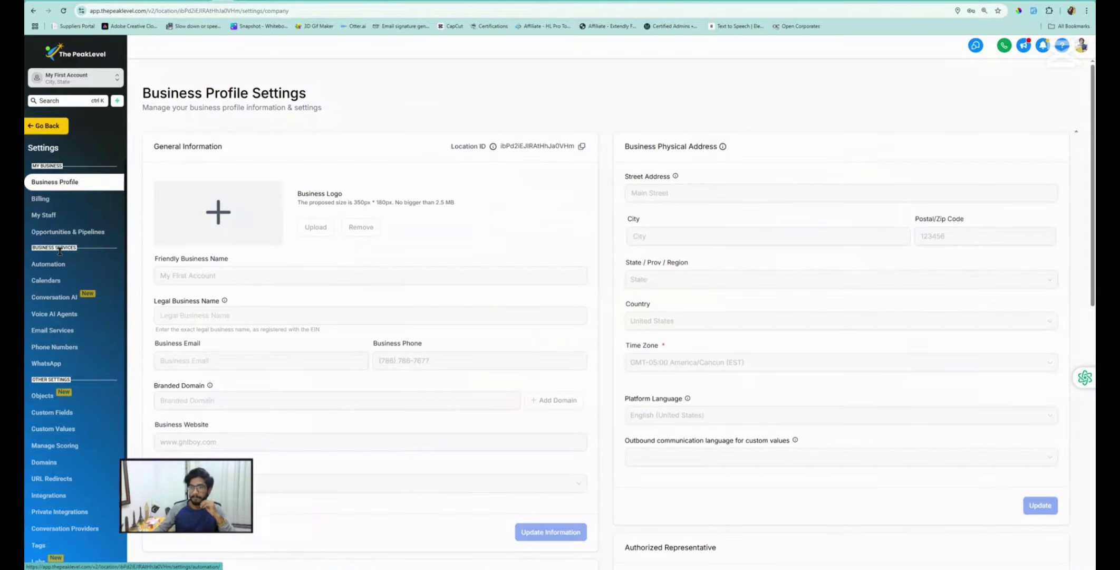
{"action": "scroll", "coordinate": [53, 327], "scroll_direction": "down", "scroll_amount": 1}
{"action": "left_click", "coordinate": [49, 414]}
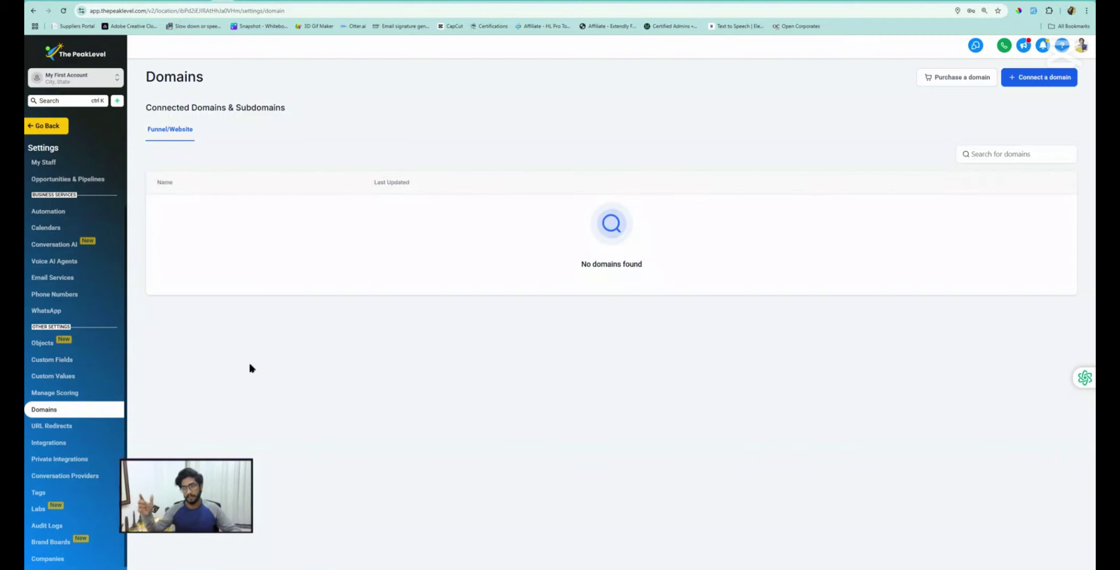
{"action": "left_click", "coordinate": [1038, 84]}
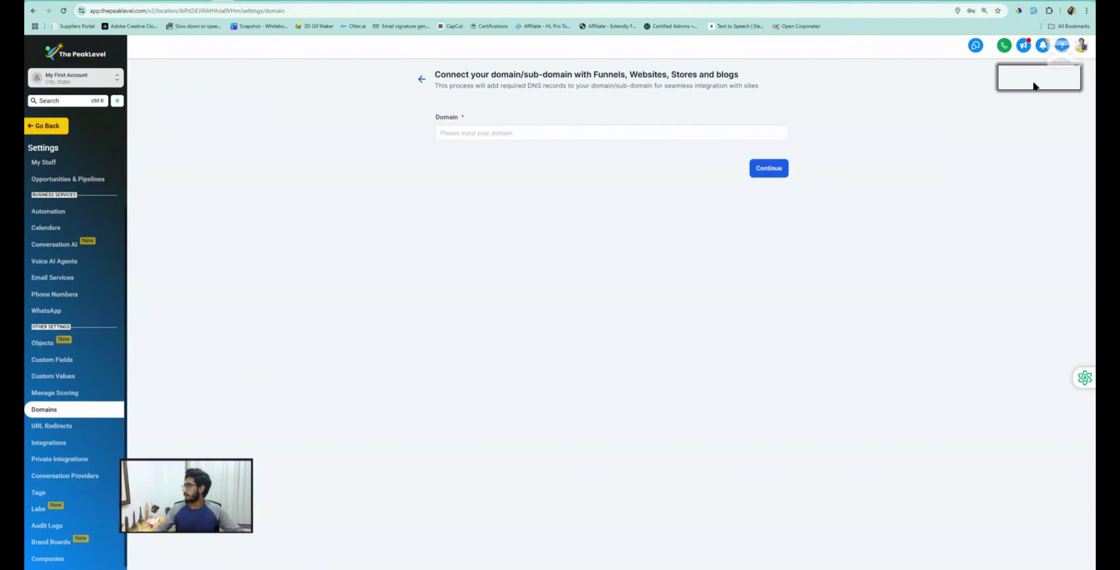
{"action": "left_click", "coordinate": [445, 134]}
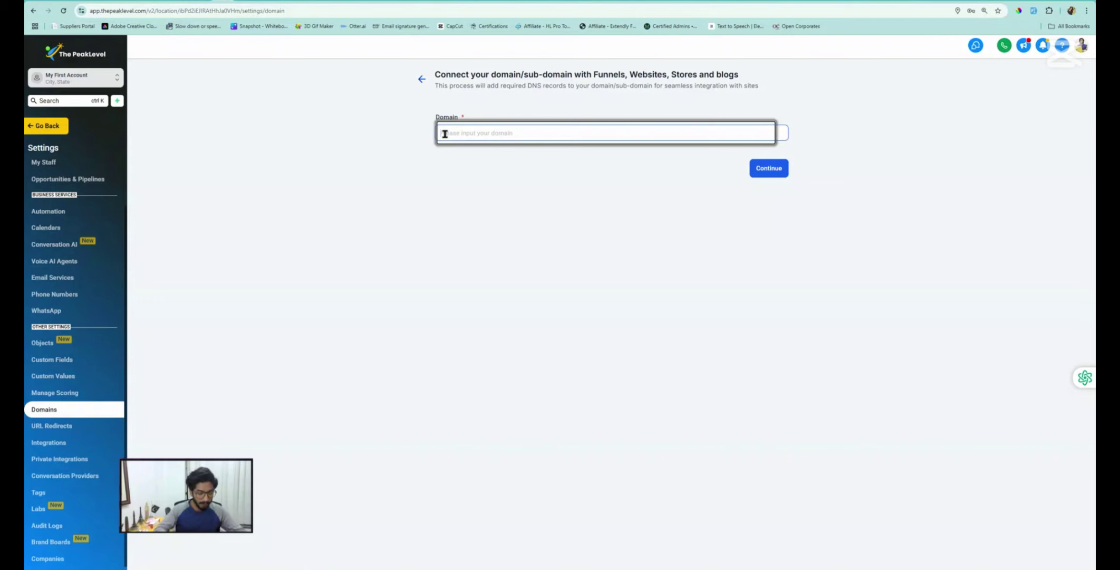
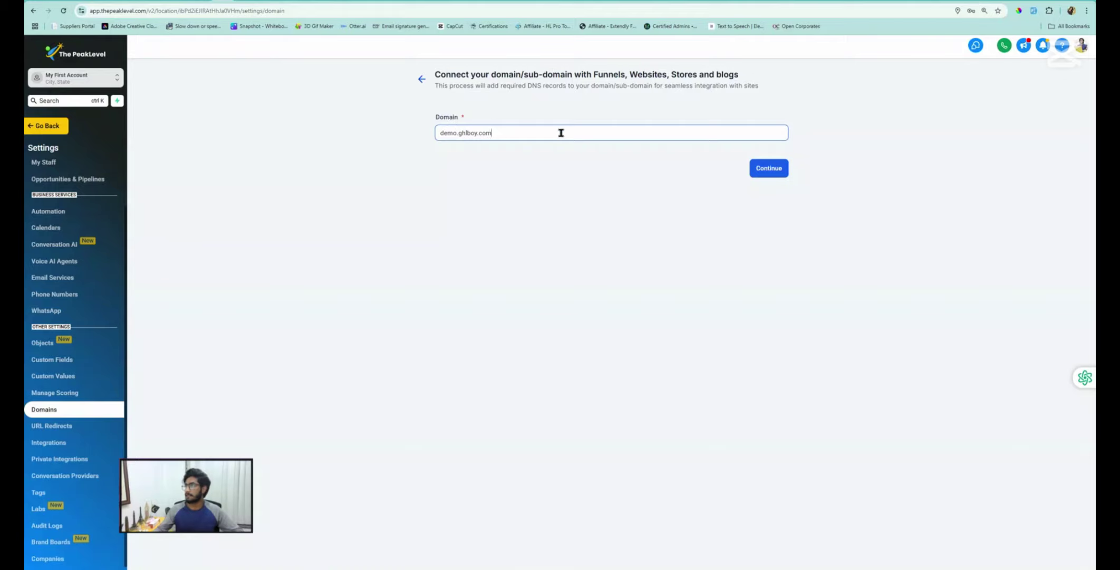
Continue connecting demo.ghlboy.com, choose manual record entry, and copy the CNAME host value 'demo'
{"action": "left_click", "coordinate": [765, 166]}
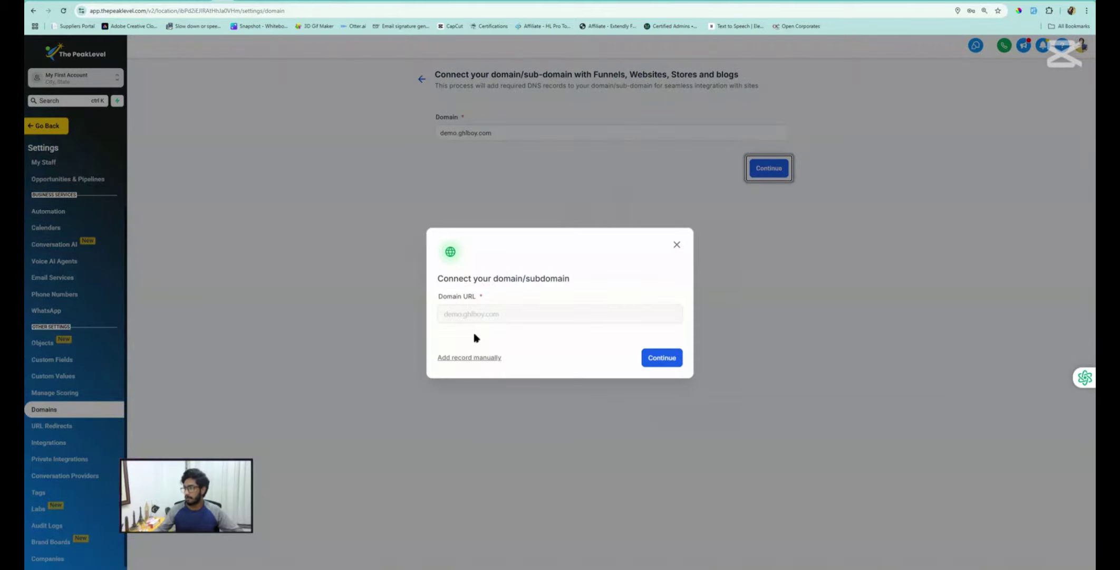
{"action": "left_click", "coordinate": [466, 359]}
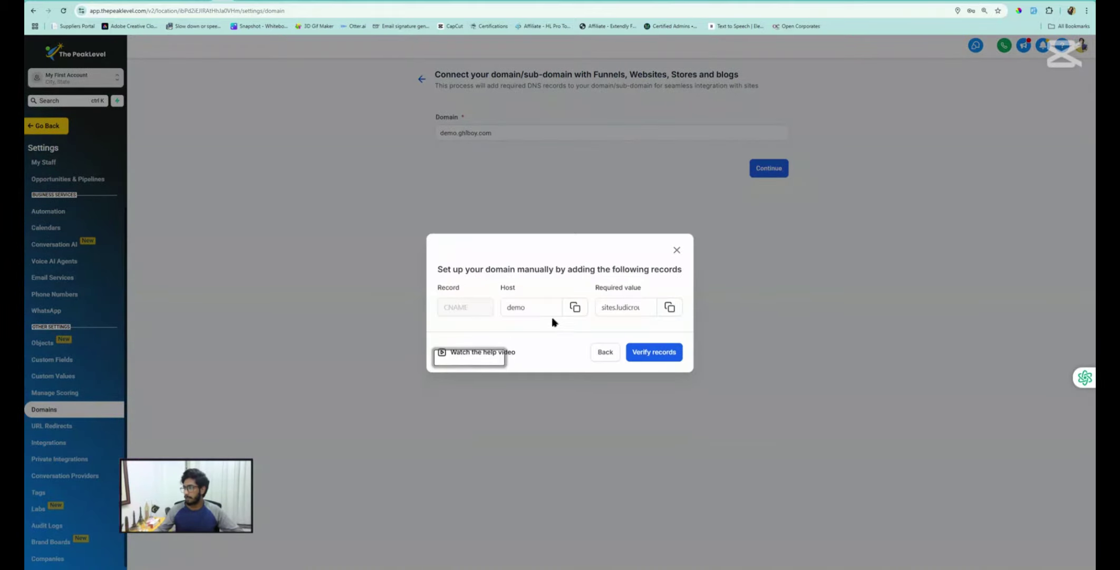
{"action": "left_click", "coordinate": [533, 305]}
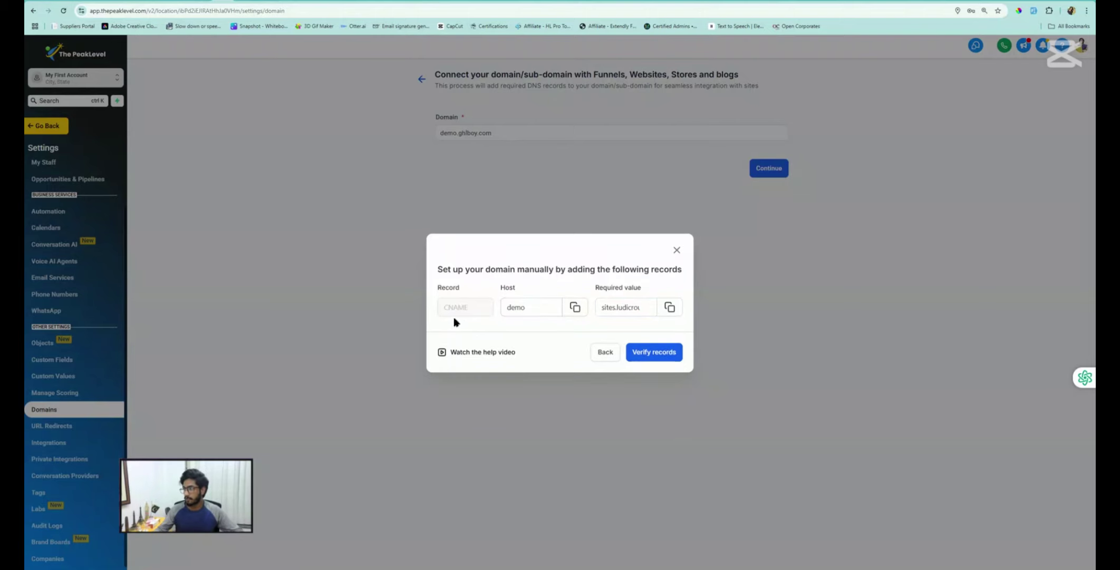
{"action": "left_click", "coordinate": [507, 312]}
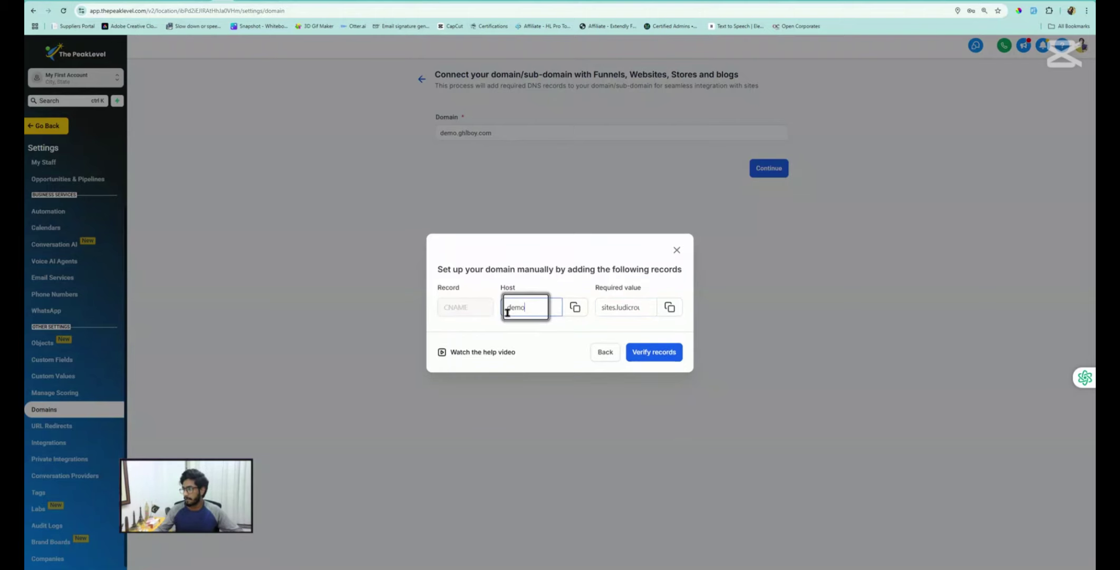
{"action": "left_click", "coordinate": [576, 309]}
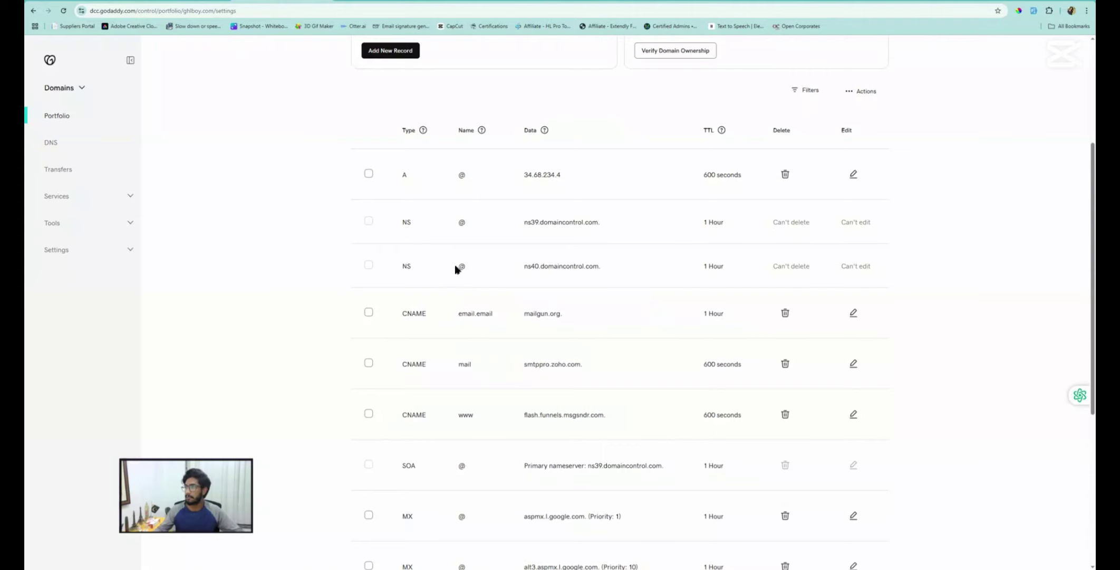
Add a new GoDaddy DNS record for ghlboy.com with type CNAME and name 'demo'
{"action": "scroll", "coordinate": [445, 233], "scroll_direction": "up", "scroll_amount": 4}
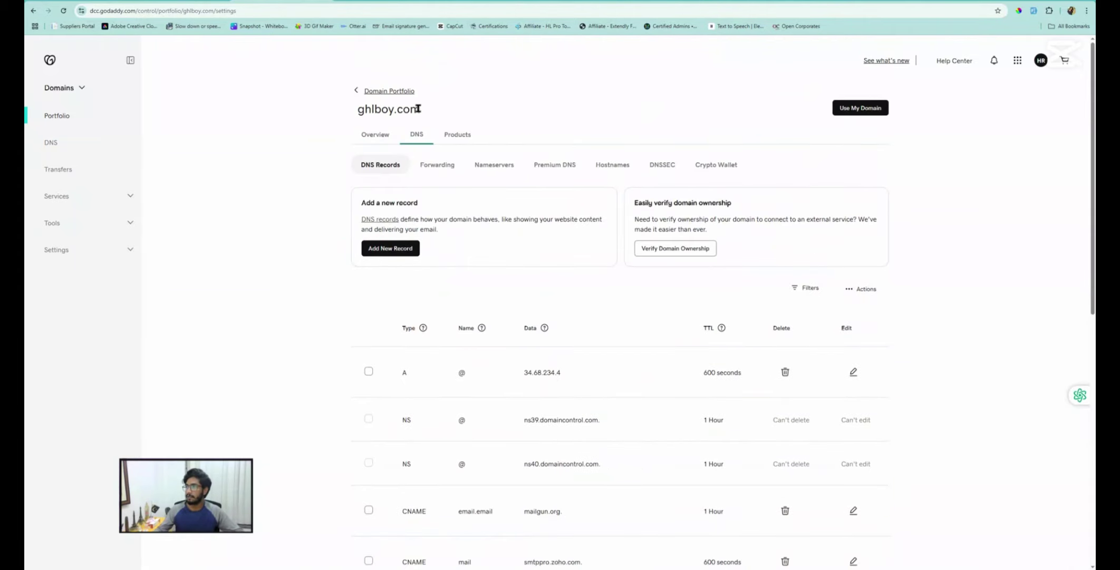
{"action": "left_click_drag", "start_coordinate": [420, 108], "coordinate": [358, 108]}
{"action": "left_click", "coordinate": [392, 256]}
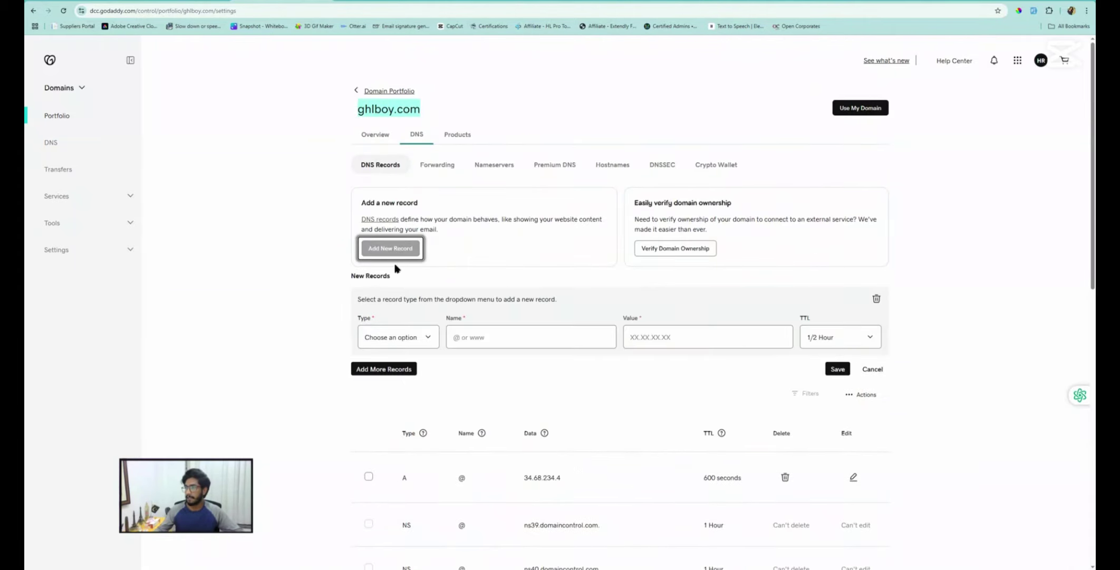
{"action": "left_click", "coordinate": [393, 342]}
{"action": "left_click", "coordinate": [394, 402]}
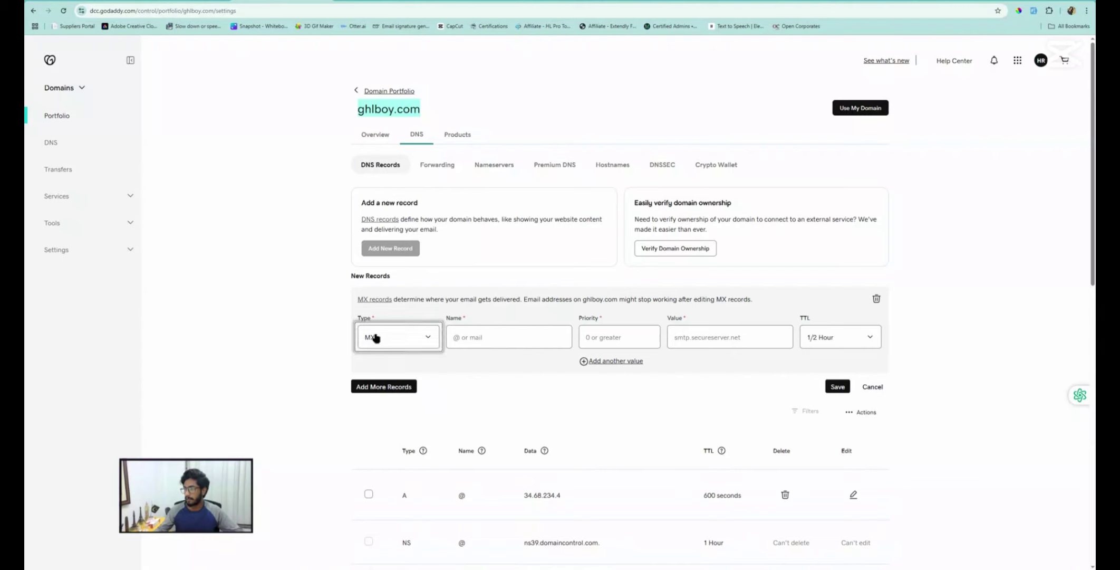
{"action": "left_click", "coordinate": [375, 338]}
{"action": "left_click", "coordinate": [387, 403]}
{"action": "left_click", "coordinate": [513, 339]}
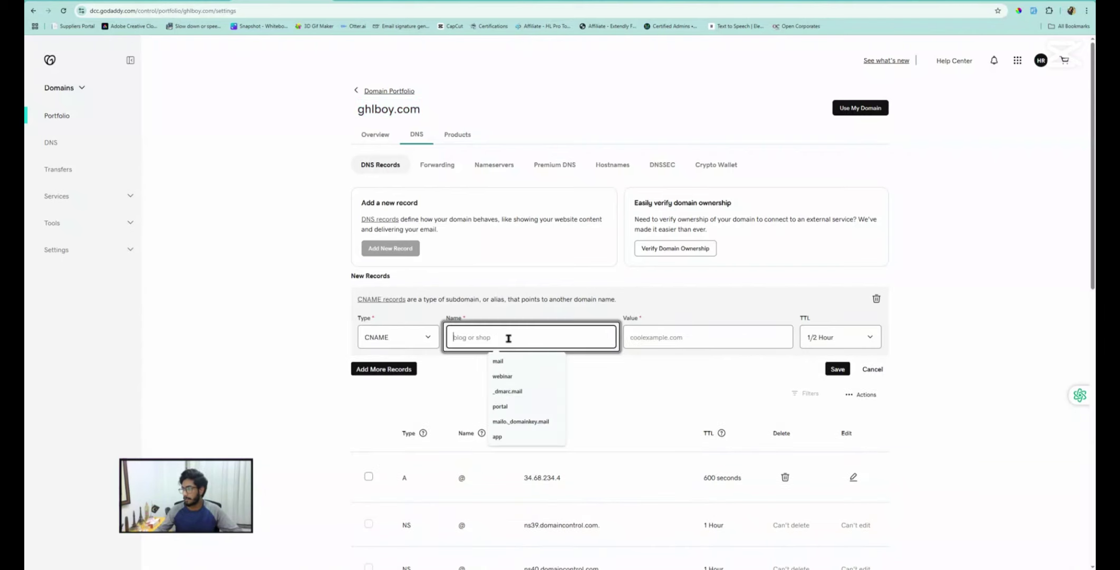
{"action": "type", "text": "demo"}
Paste sites.ludicrous.cloud as the record value, save the CNAME, and continue through verification
{"action": "left_click", "coordinate": [184, 1]}
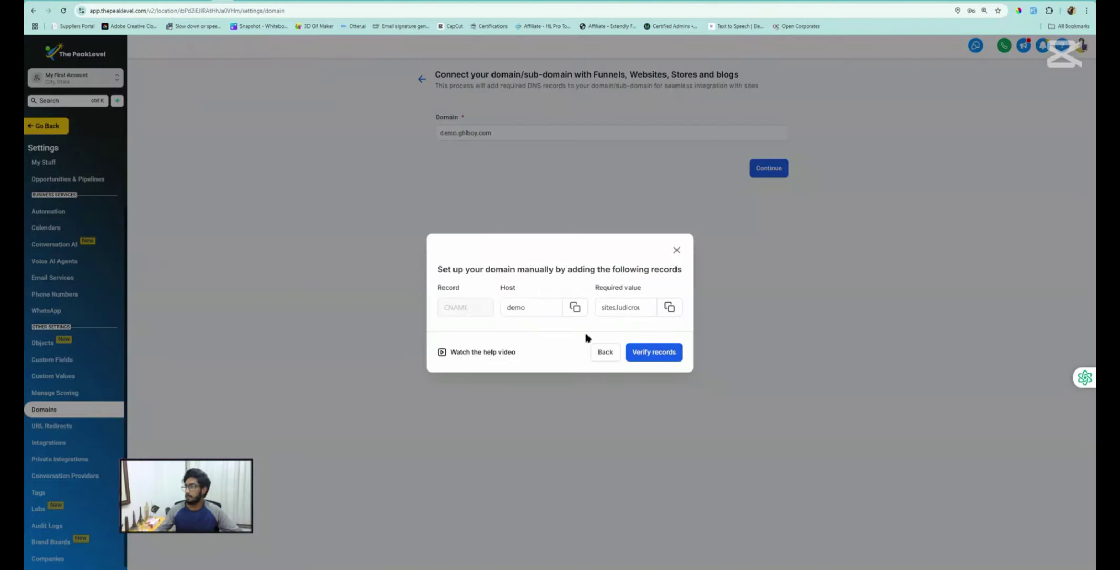
{"action": "left_click", "coordinate": [670, 311]}
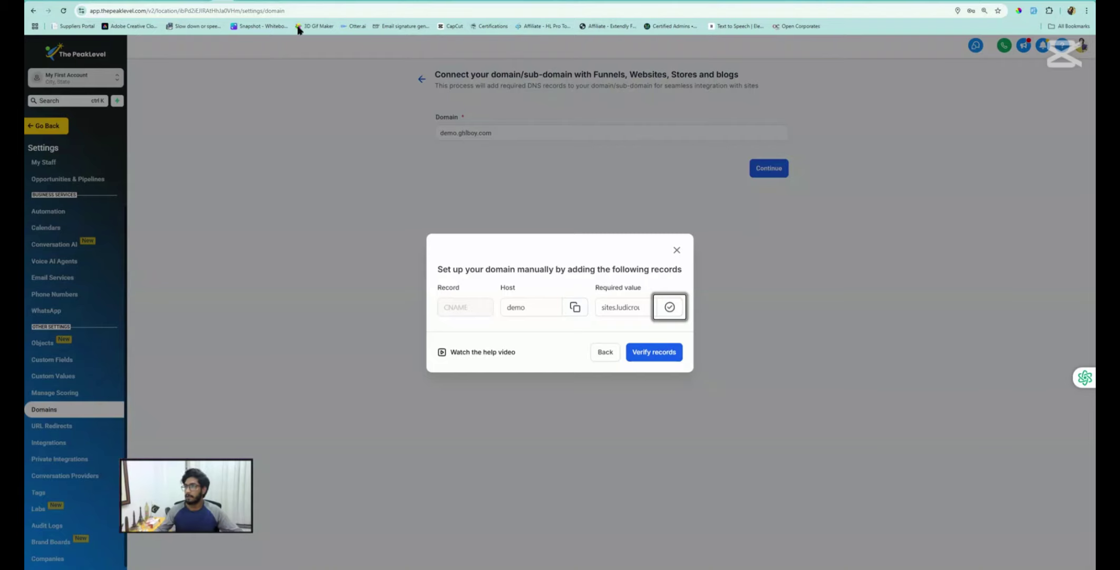
{"action": "left_click", "coordinate": [291, 4]}
{"action": "left_click", "coordinate": [666, 334]}
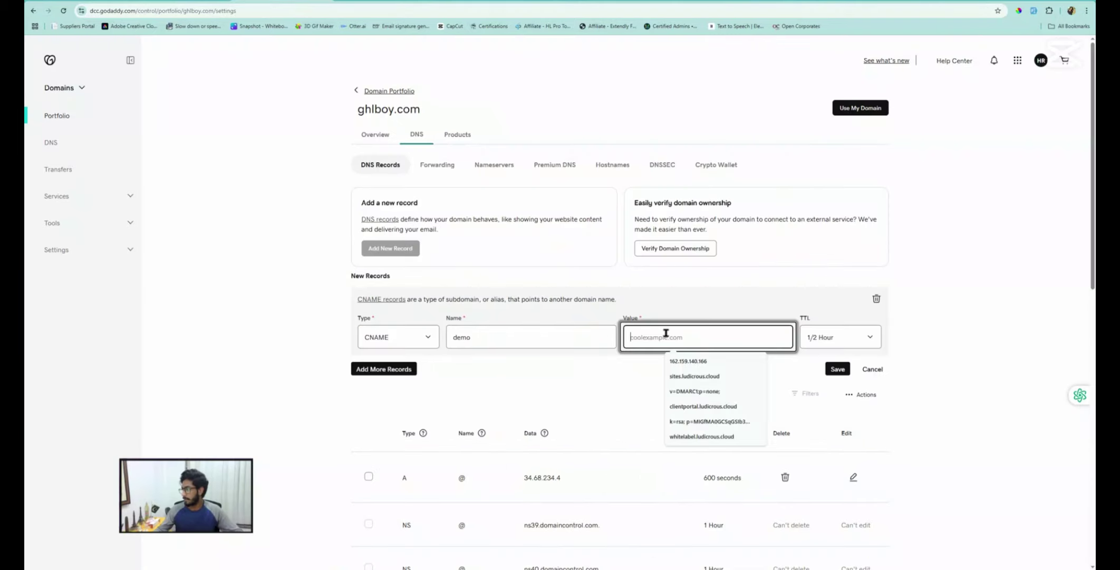
{"action": "key", "text": "ctrl+v"}
{"action": "left_click", "coordinate": [838, 369]}
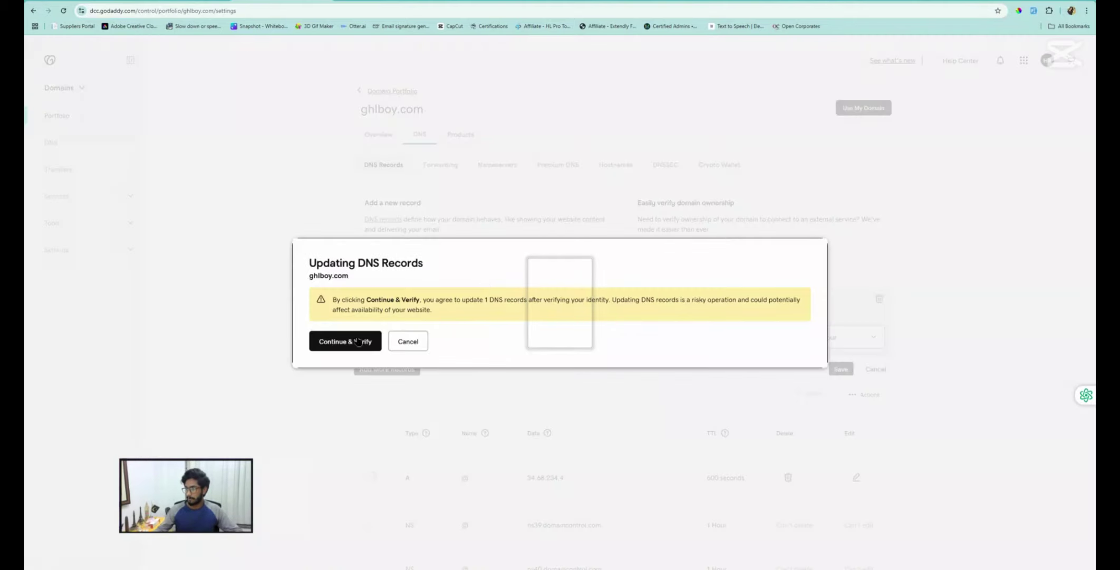
{"action": "left_click", "coordinate": [355, 341]}
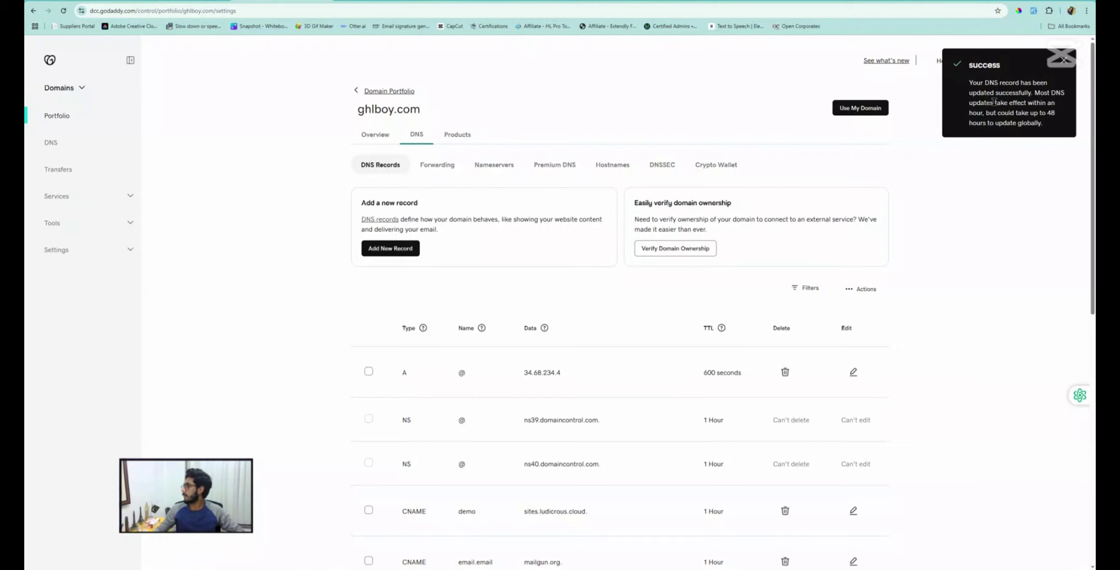
Verify the records in The PeakLevel until demo.ghlboy.com is confirmed as added
{"action": "left_click", "coordinate": [179, 1]}
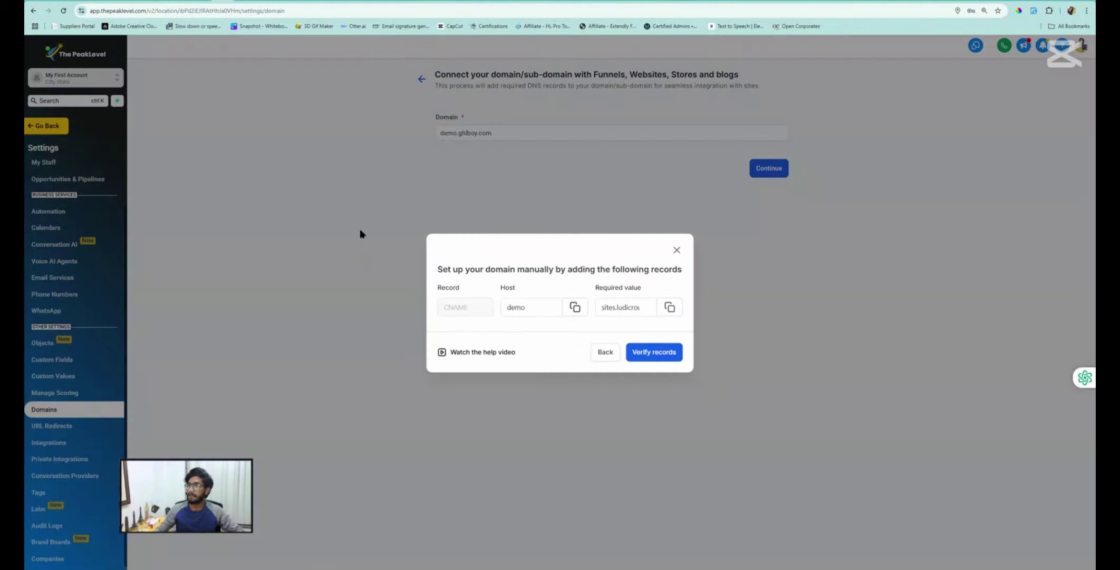
{"action": "left_click", "coordinate": [648, 353]}
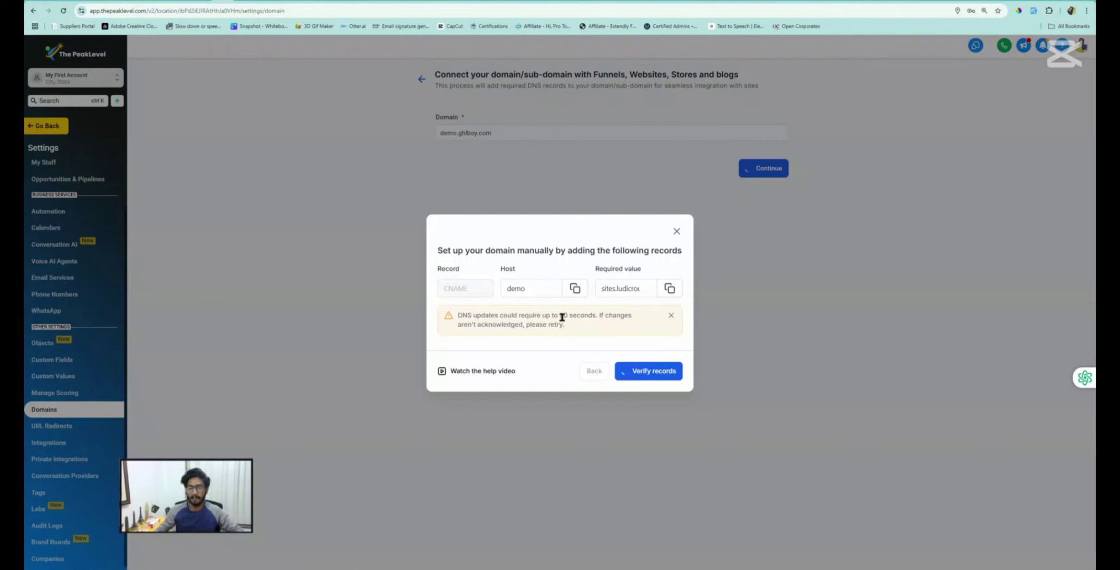
{"action": "left_click_drag", "start_coordinate": [561, 315], "coordinate": [577, 324]}
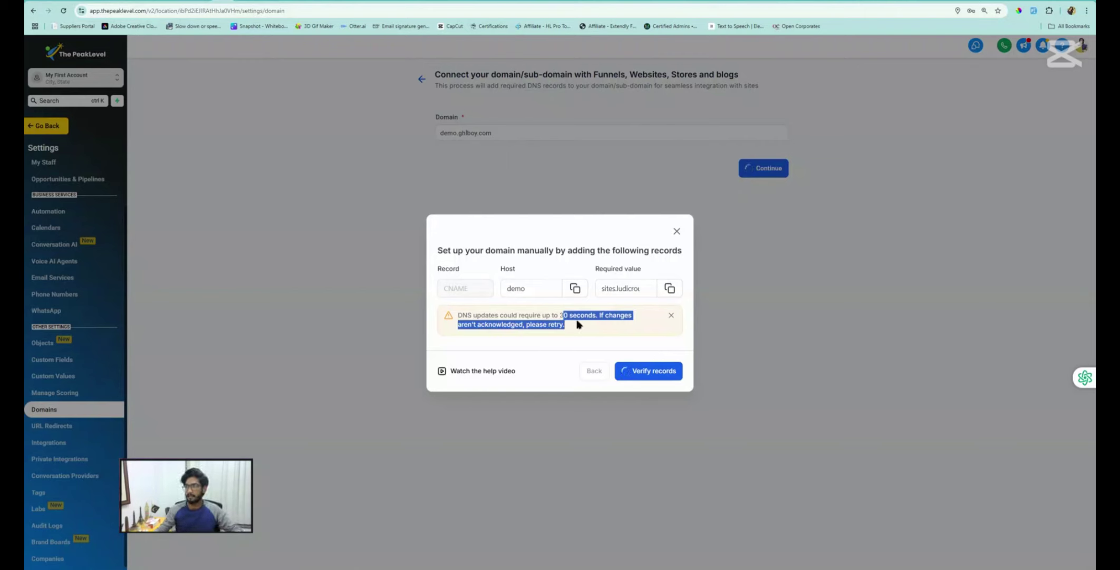
{"action": "left_click", "coordinate": [481, 317]}
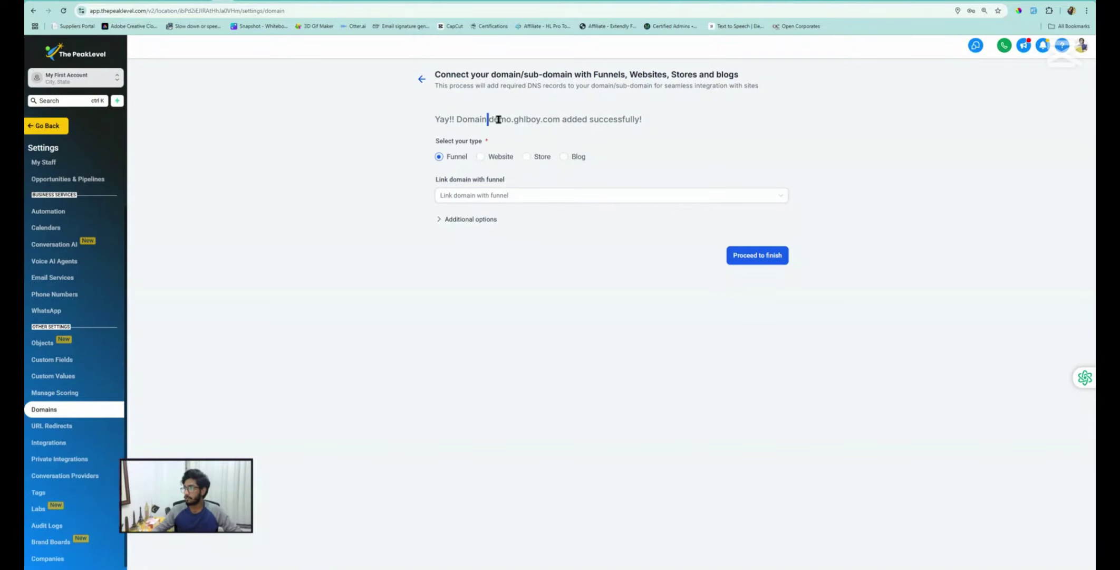
Link demo.ghlboy.com to the Business Services funnel with Home as the default page
{"action": "left_click_drag", "start_coordinate": [487, 119], "coordinate": [584, 138]}
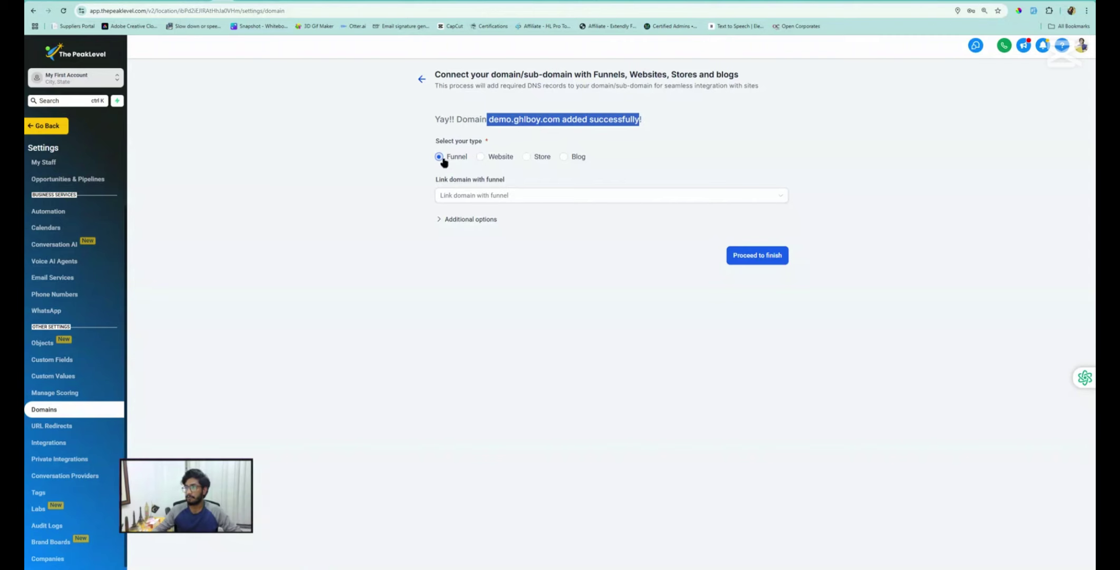
{"action": "left_click", "coordinate": [461, 199]}
{"action": "left_click", "coordinate": [466, 216]}
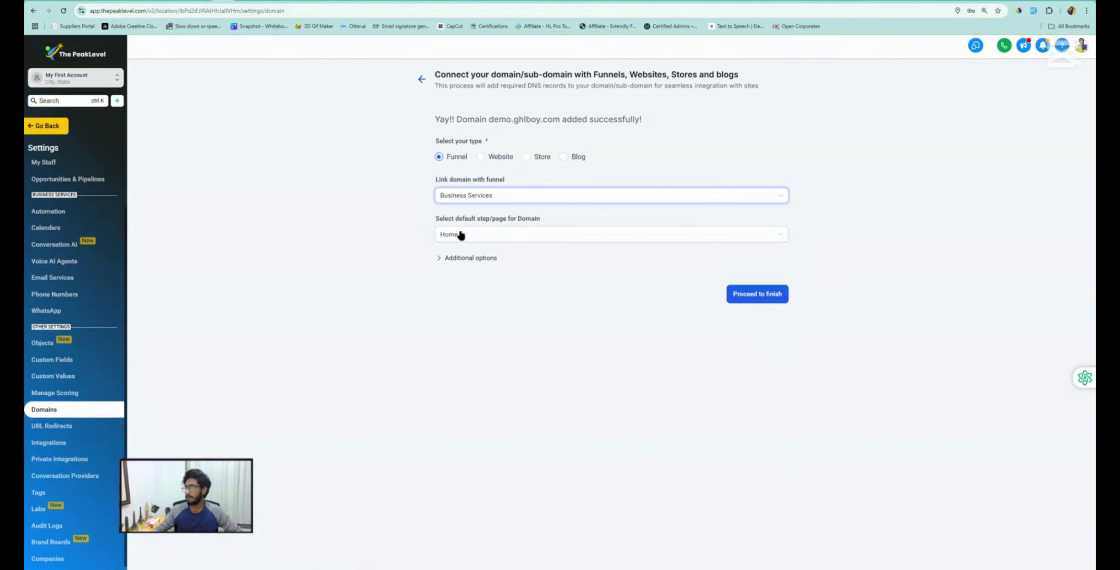
{"action": "left_click_drag", "start_coordinate": [438, 224], "coordinate": [517, 224]}
{"action": "left_click", "coordinate": [458, 239]}
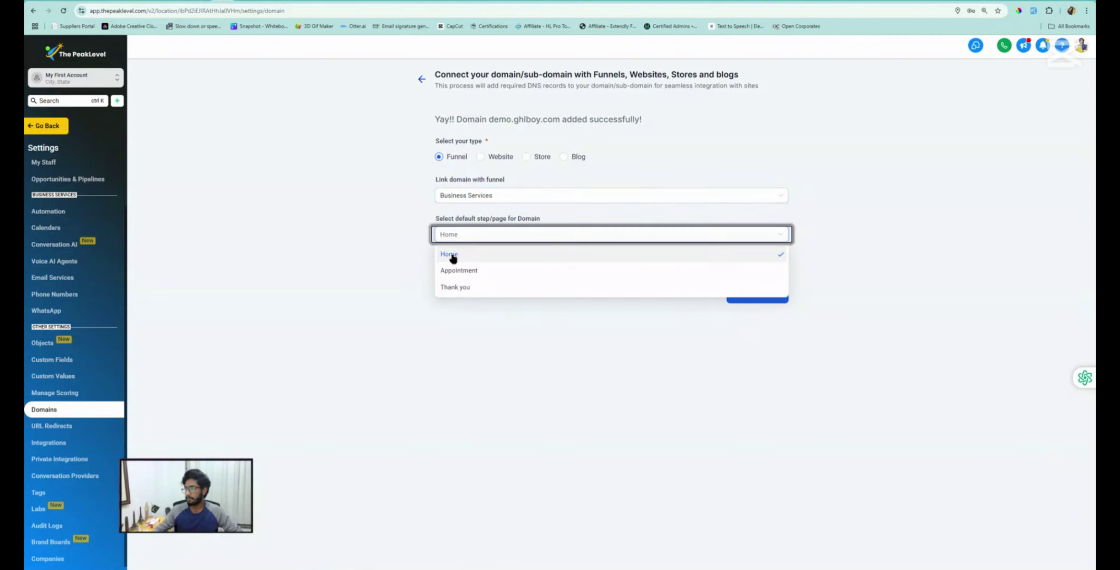
{"action": "left_click", "coordinate": [454, 254]}
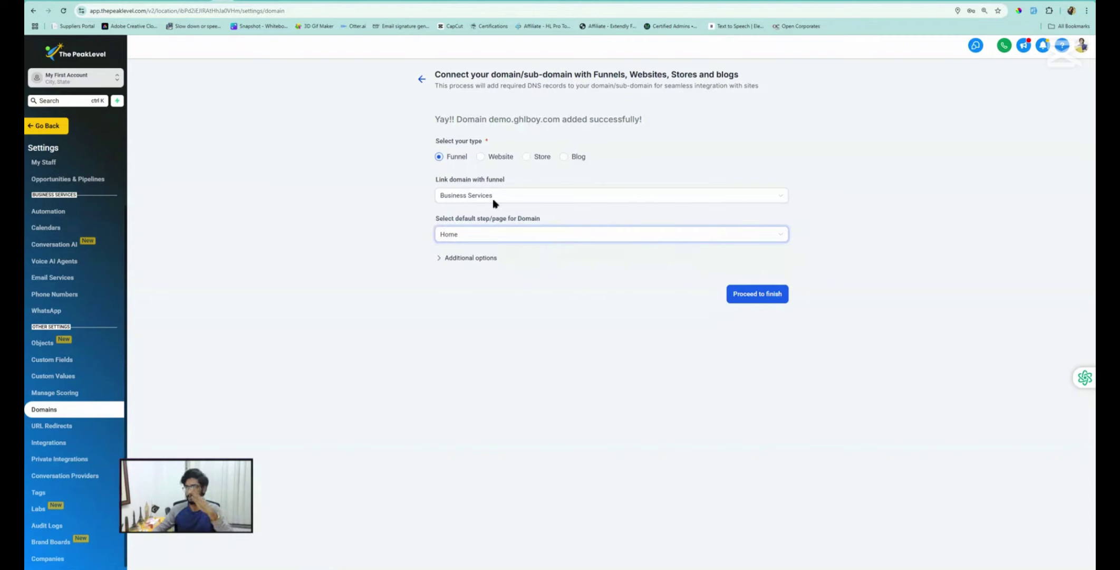
{"action": "left_click", "coordinate": [754, 295]}
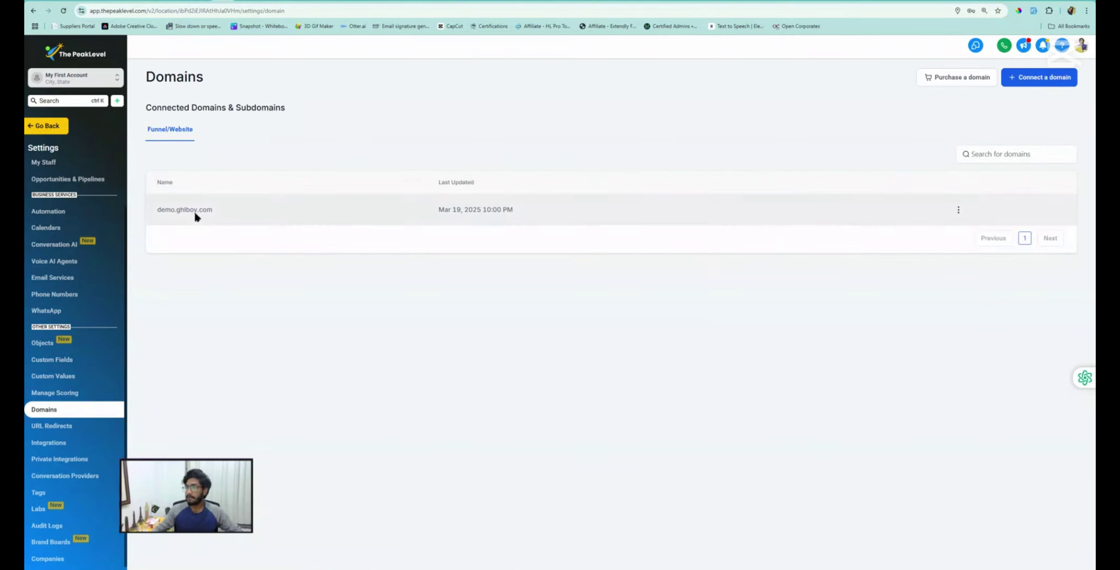
Open the Business Services funnel's Home step and start a new browser tab
{"action": "left_click", "coordinate": [47, 125]}
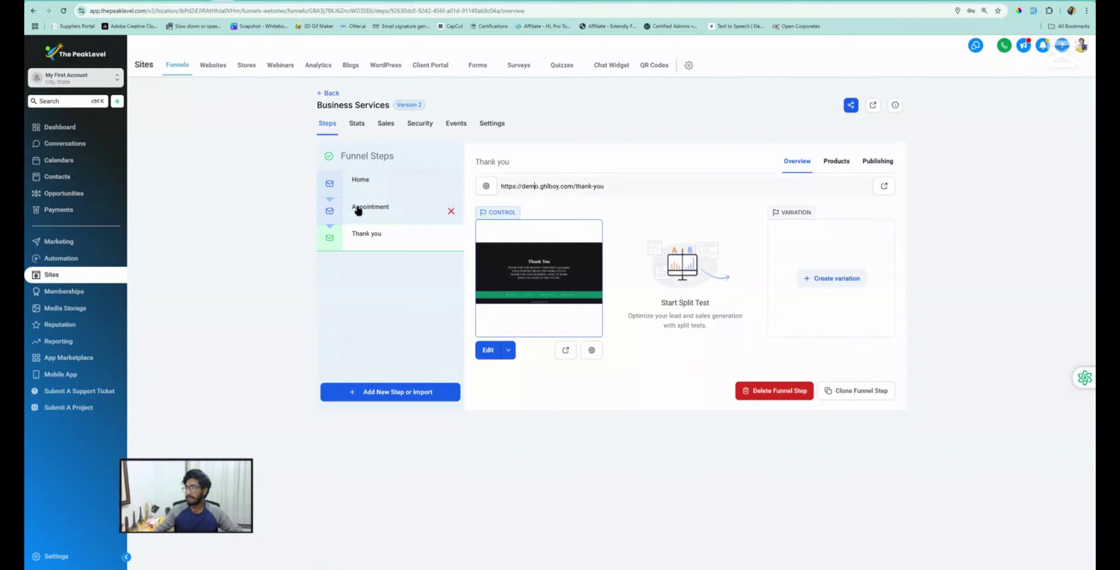
{"action": "left_click", "coordinate": [361, 188]}
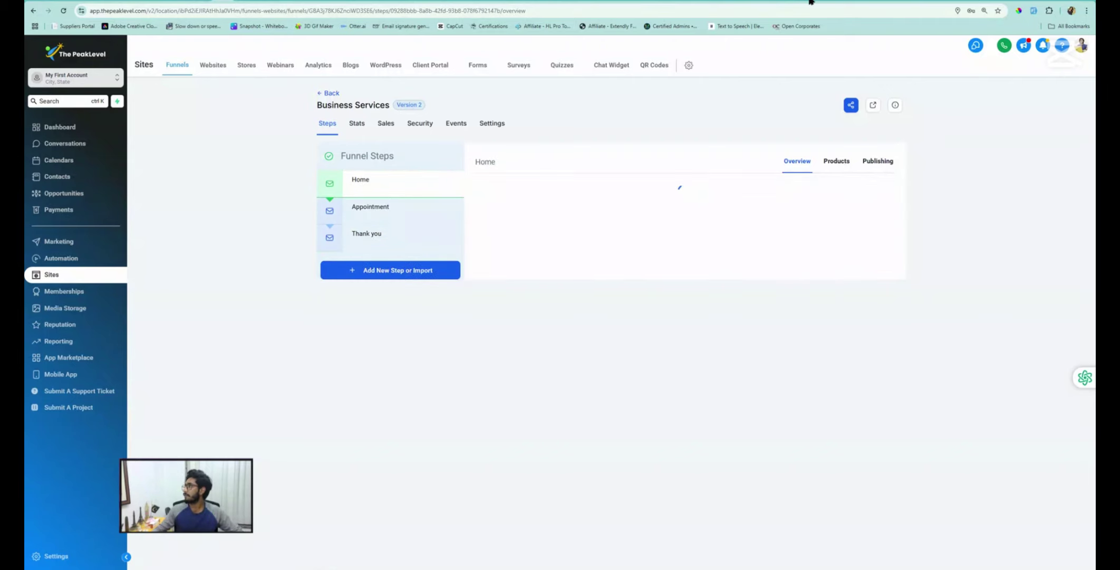
{"action": "key", "text": "ctrl+t"}
Load demo.ghlboy.com in Chrome and reload it until the funnel home page appears
{"action": "left_click", "coordinate": [903, 9]}
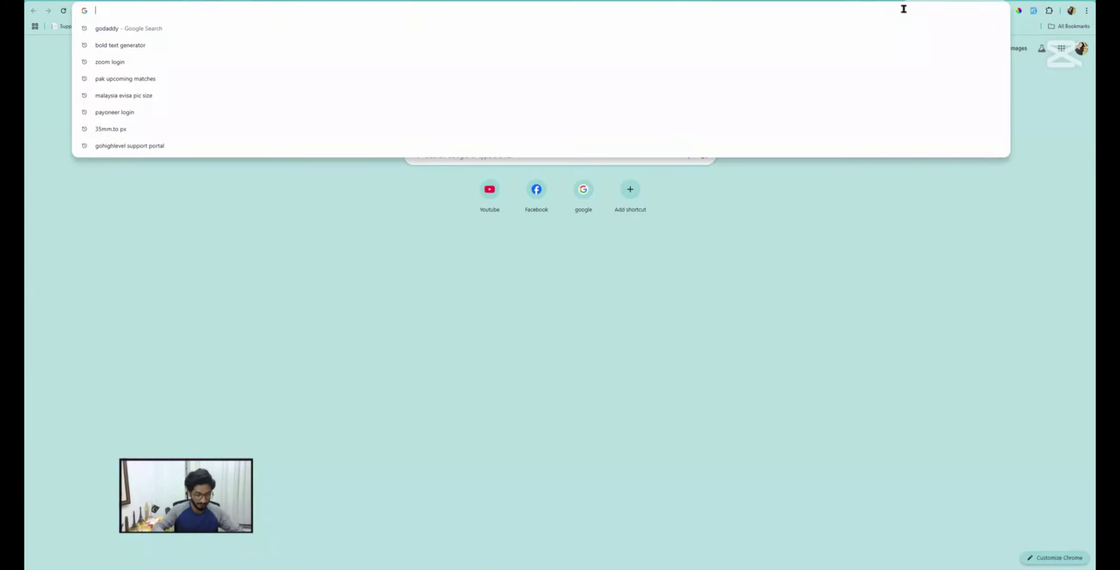
{"action": "type", "text": "demo.gh"}
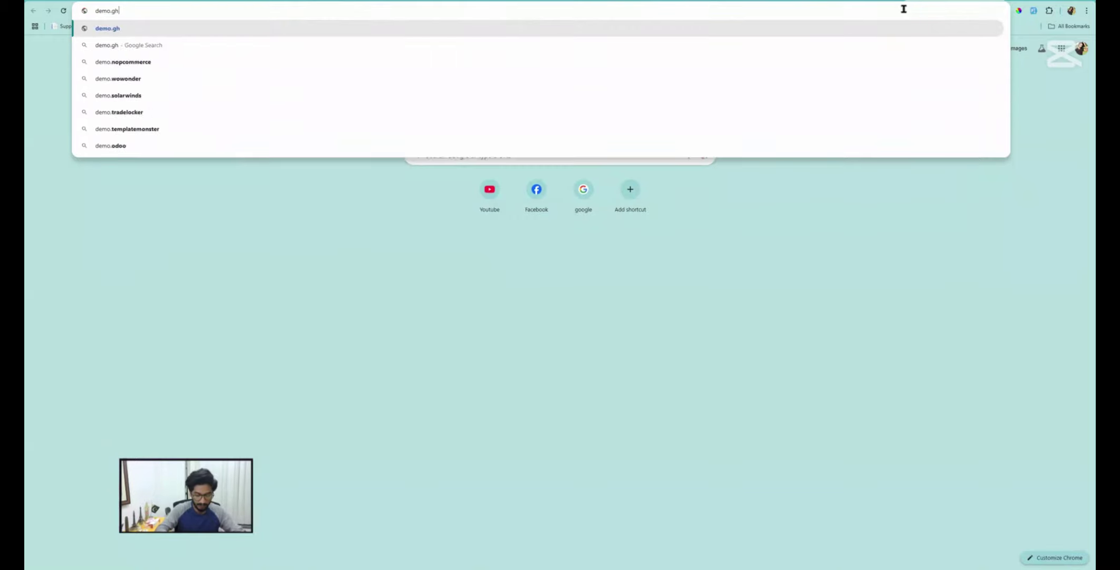
{"action": "type", "text": "lboy.com"}
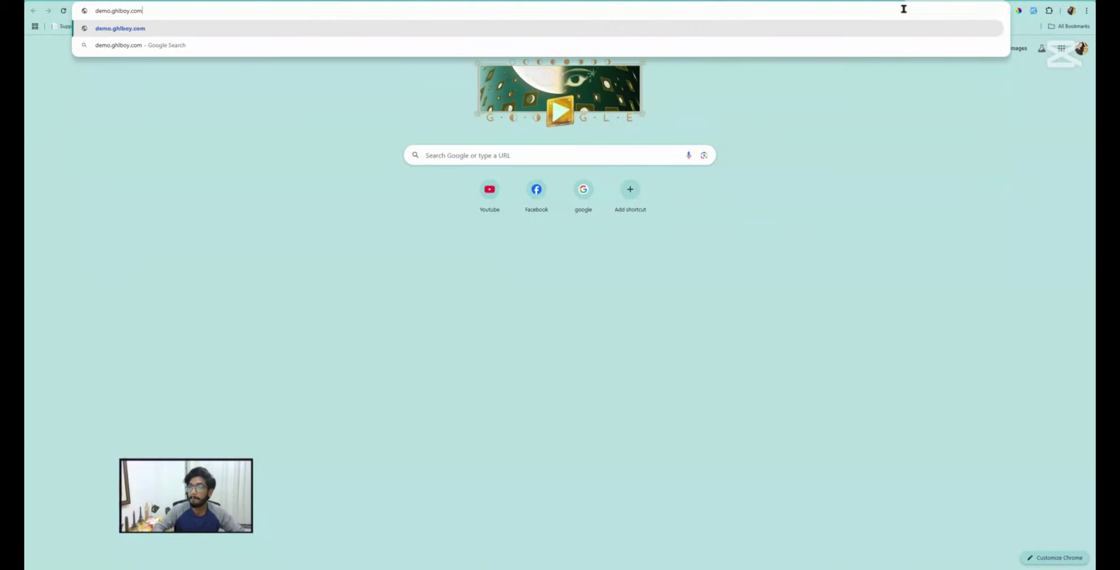
{"action": "key", "text": "Return"}
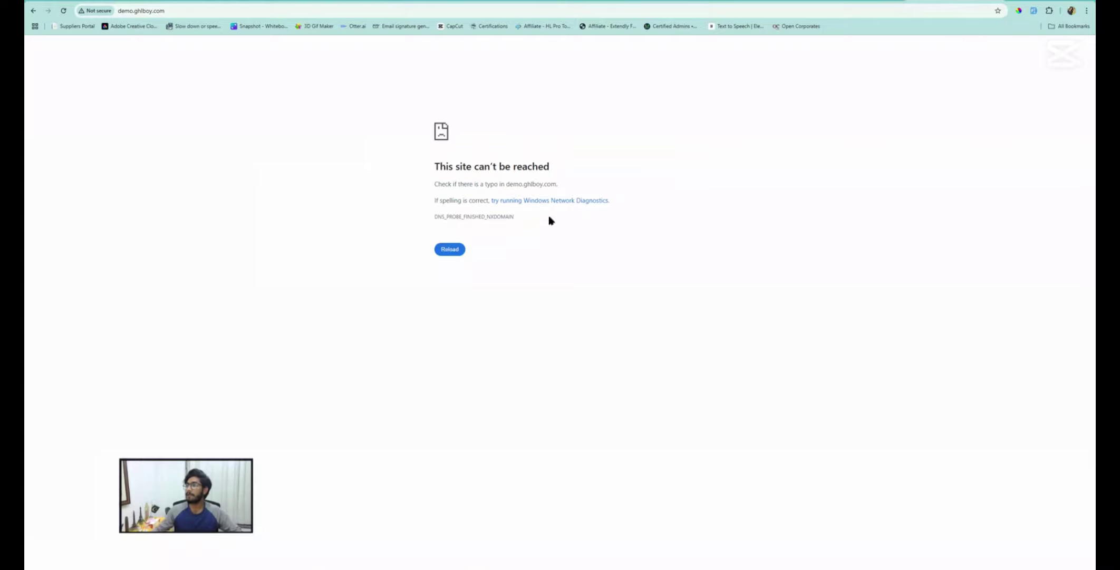
{"action": "left_click", "coordinate": [174, 13]}
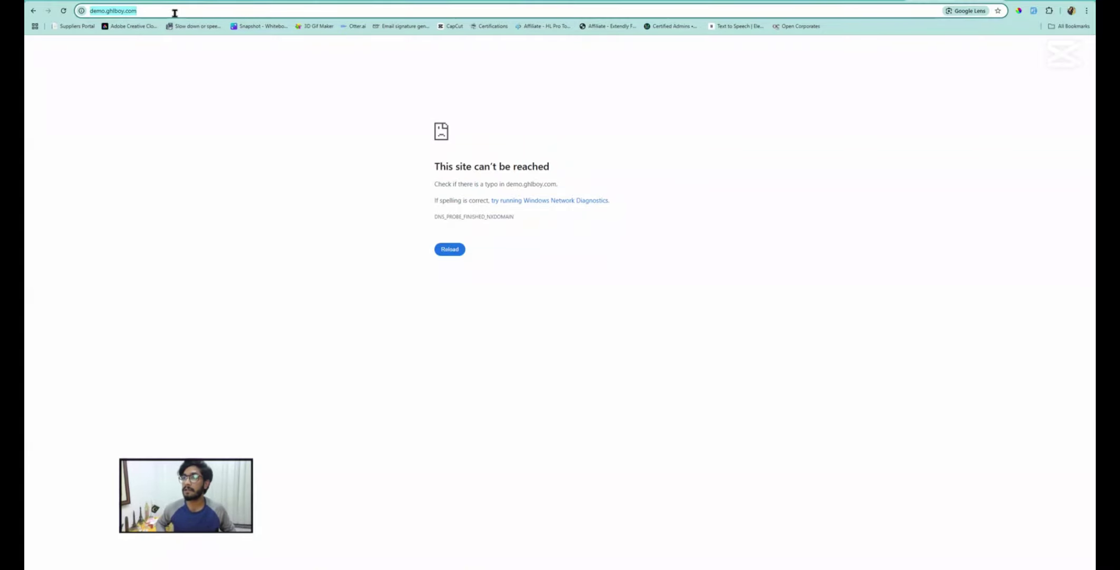
{"action": "key", "text": "Return"}
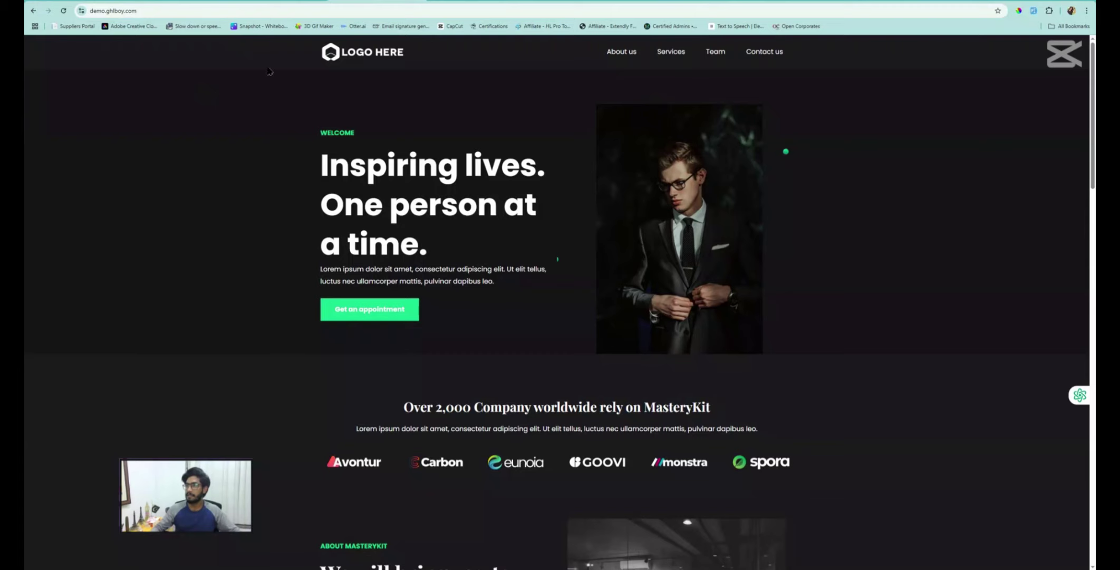
Preview the 'Get an appointment' form, close it, and return to The PeakLevel Domains tab
{"action": "left_click", "coordinate": [355, 316]}
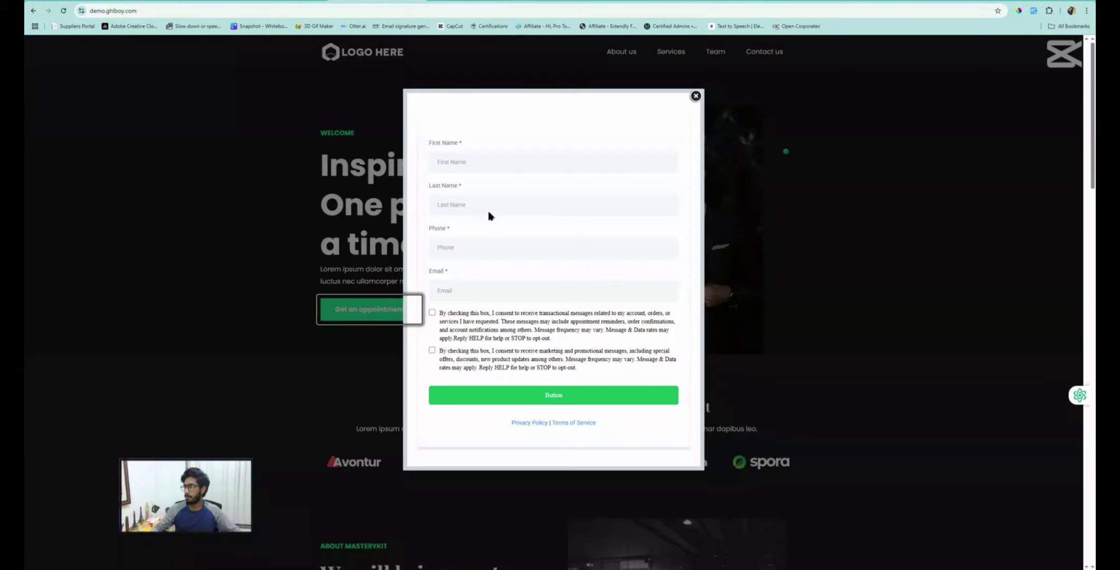
{"action": "left_click", "coordinate": [694, 97]}
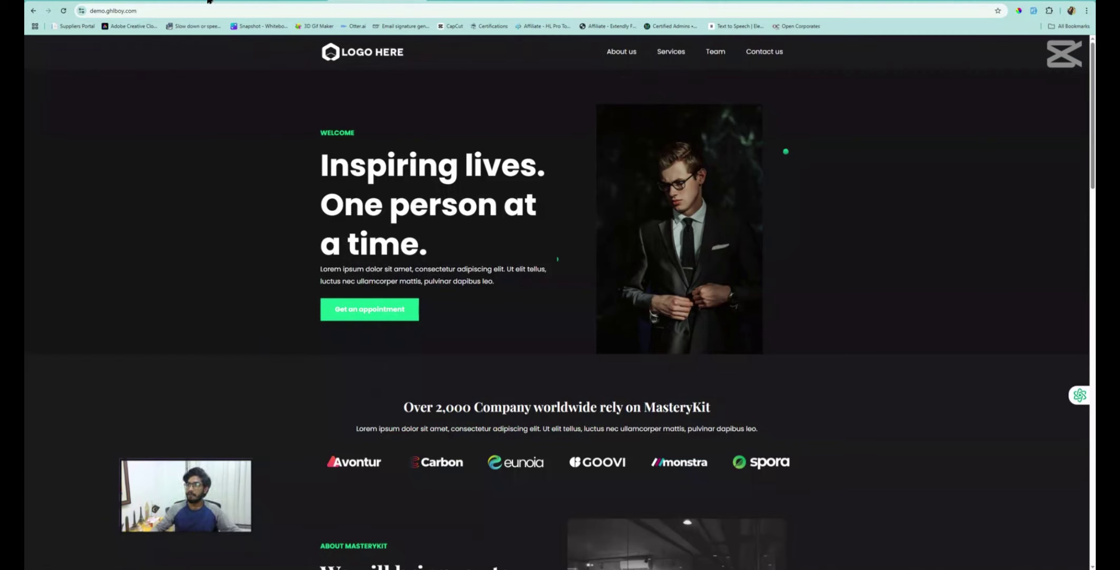
{"action": "left_click", "coordinate": [135, 11]}
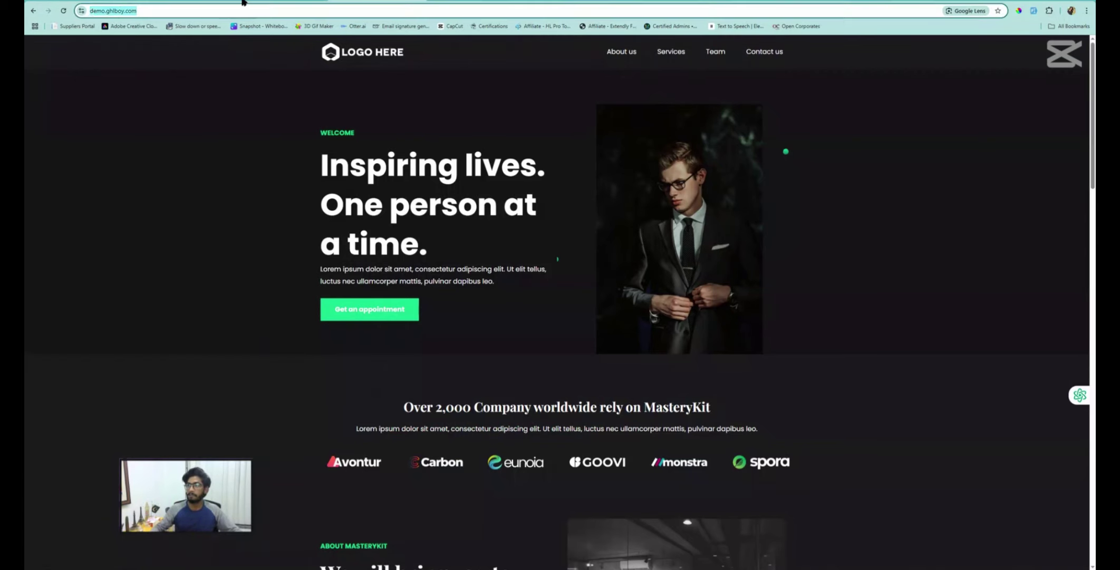
{"action": "left_click", "coordinate": [223, 1]}
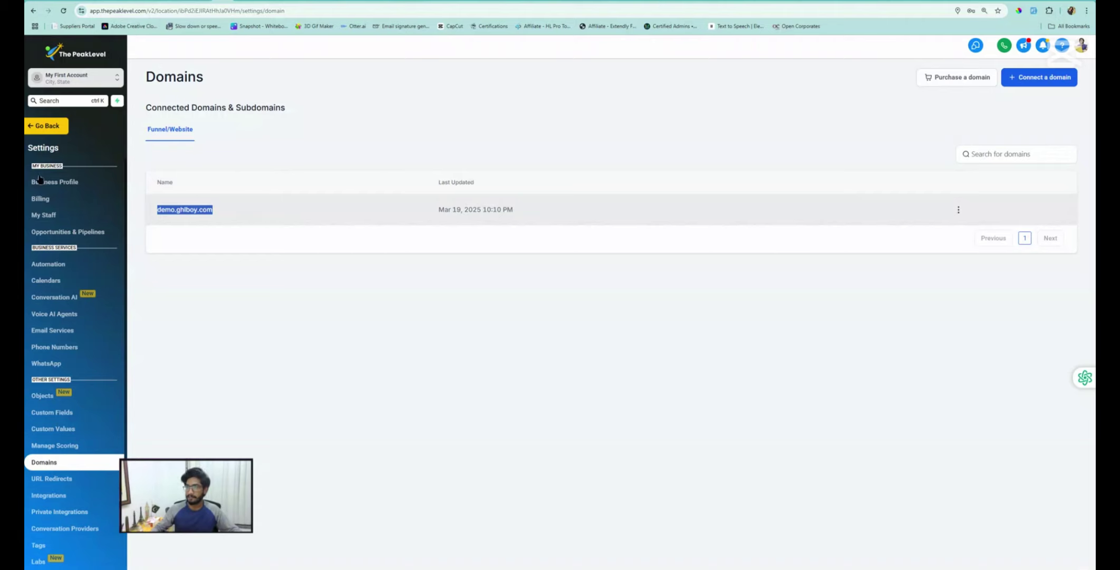
Leave settings, open Opportunities, and switch to the empty Pipelines tab
{"action": "left_click", "coordinate": [53, 127]}
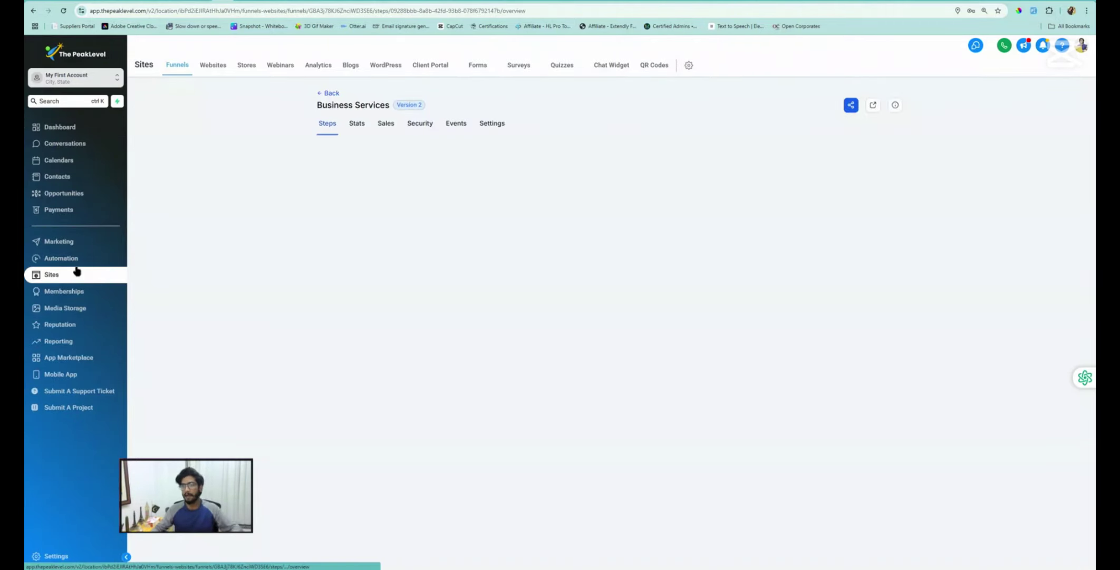
{"action": "left_click", "coordinate": [77, 194]}
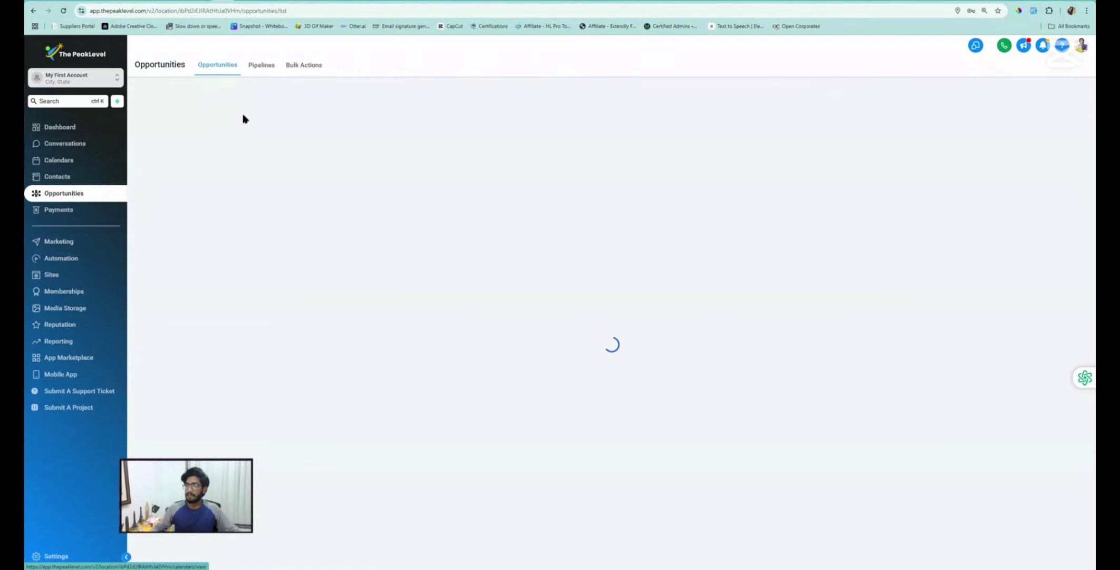
{"action": "left_click", "coordinate": [258, 70]}
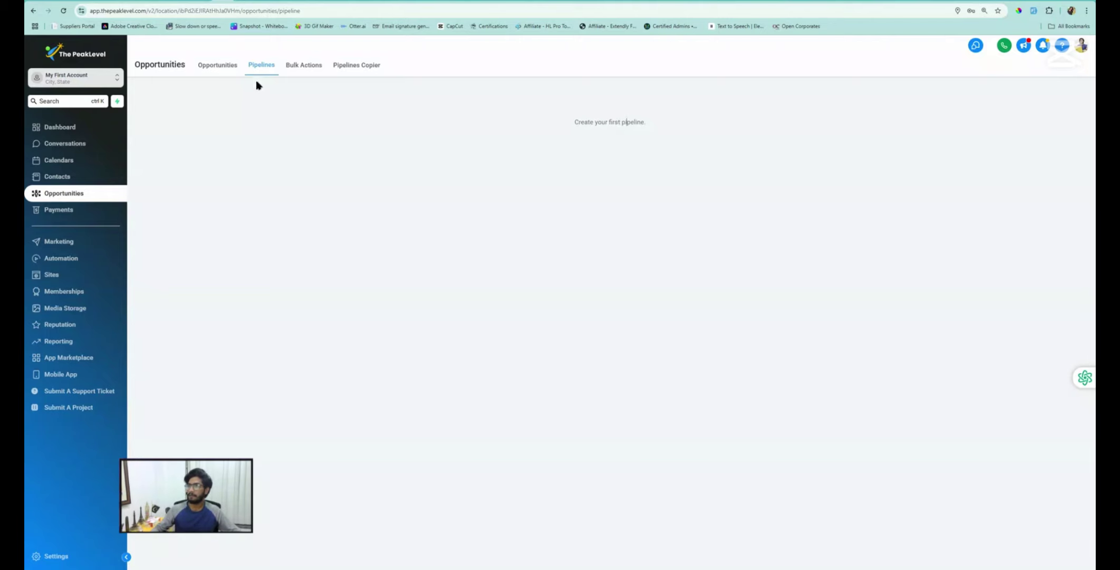
{"action": "left_click", "coordinate": [216, 72]}
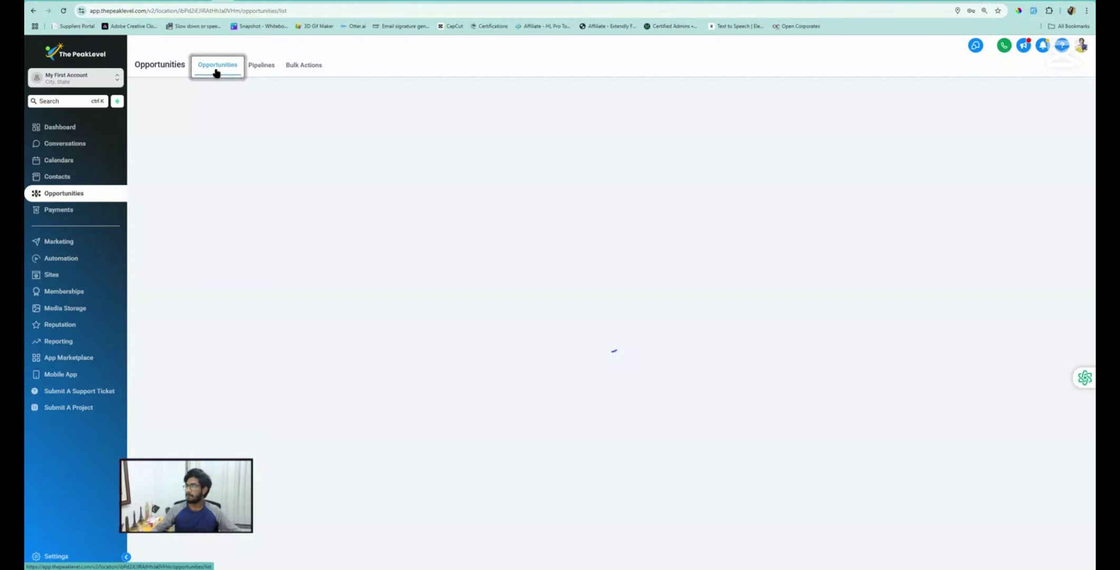
{"action": "left_click", "coordinate": [609, 230]}
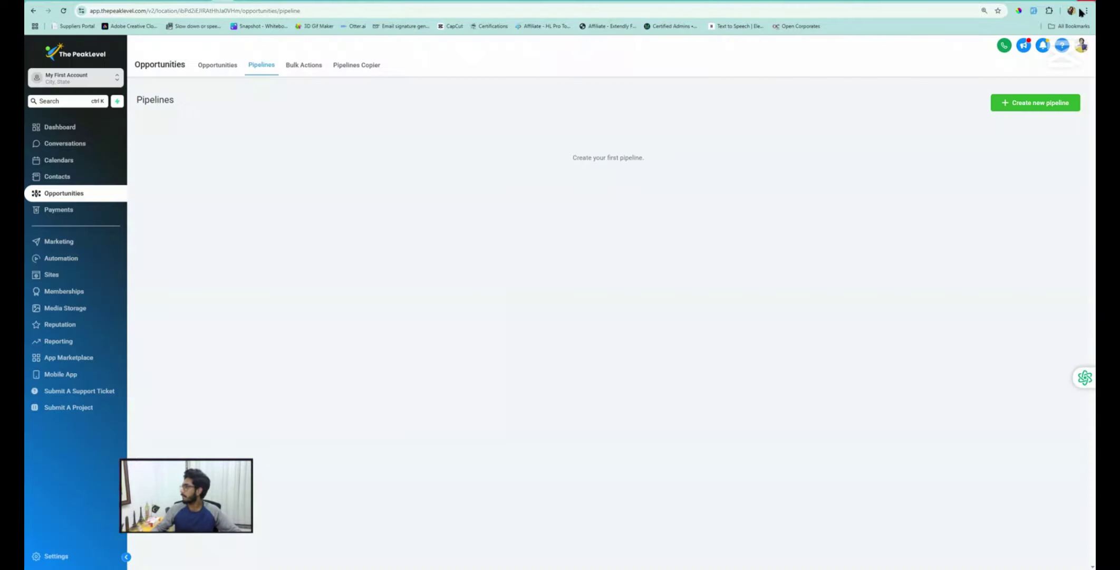
Create a pipeline named 'Sales Pipeline' with 'New Lead' as its first stage
{"action": "left_click", "coordinate": [1030, 107]}
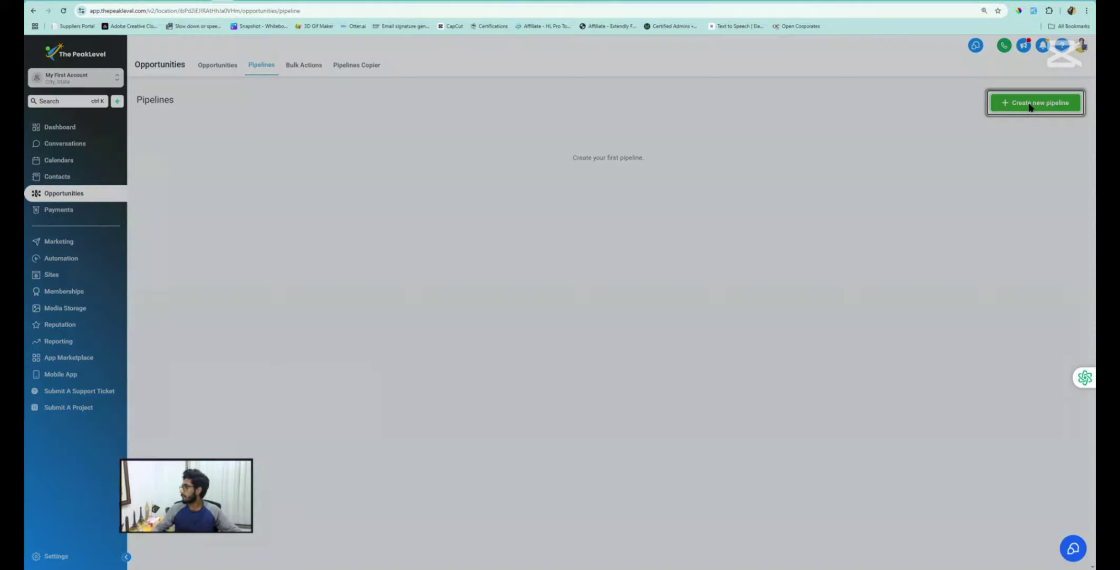
{"action": "left_click", "coordinate": [448, 113]}
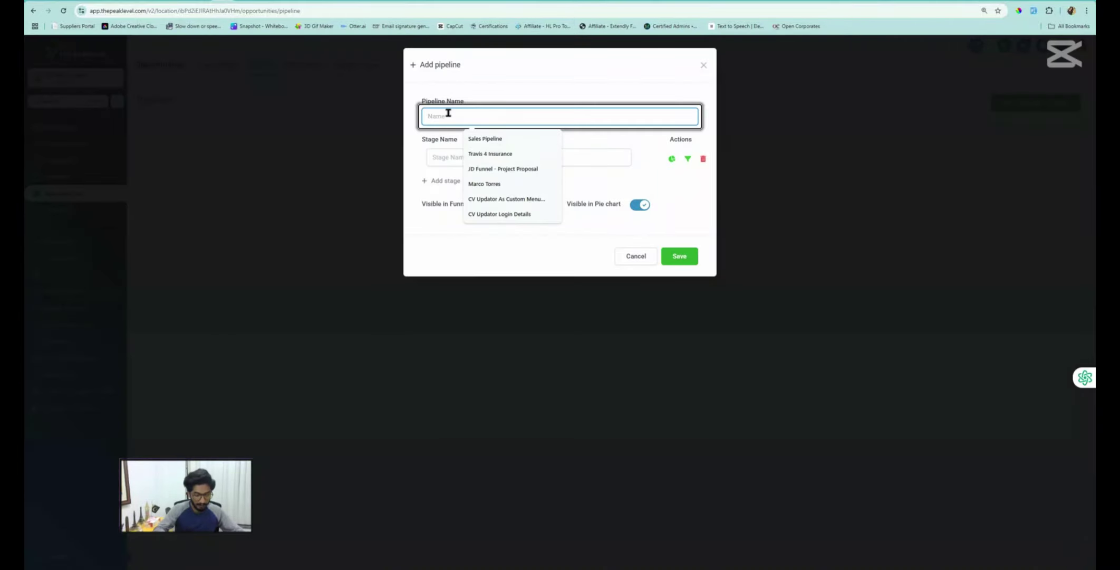
{"action": "type", "text": "Sales Pip"}
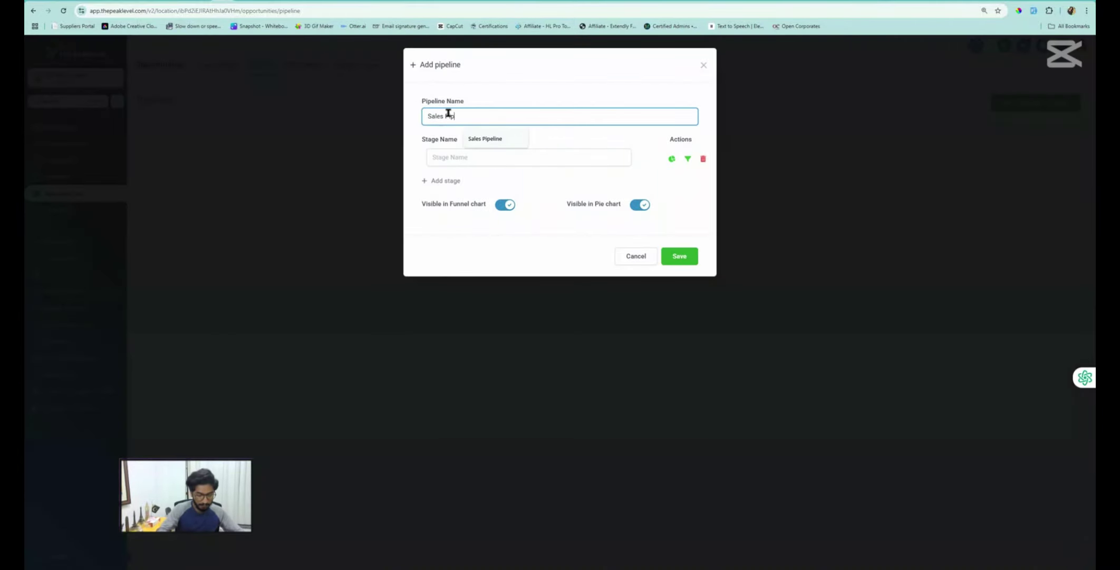
{"action": "type", "text": "eline"}
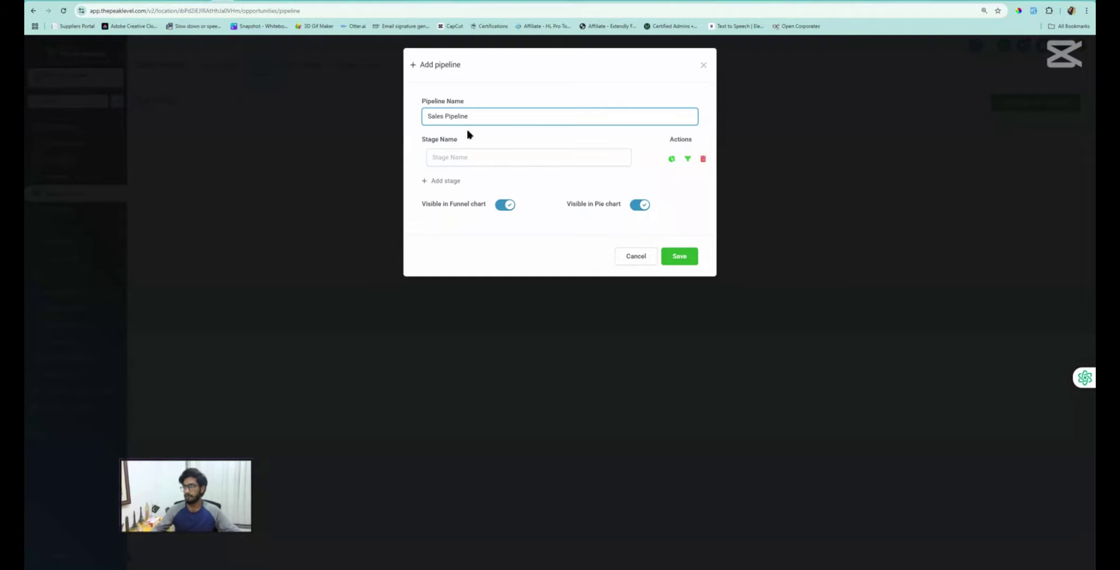
{"action": "left_click", "coordinate": [469, 157]}
{"action": "type", "text": "New"}
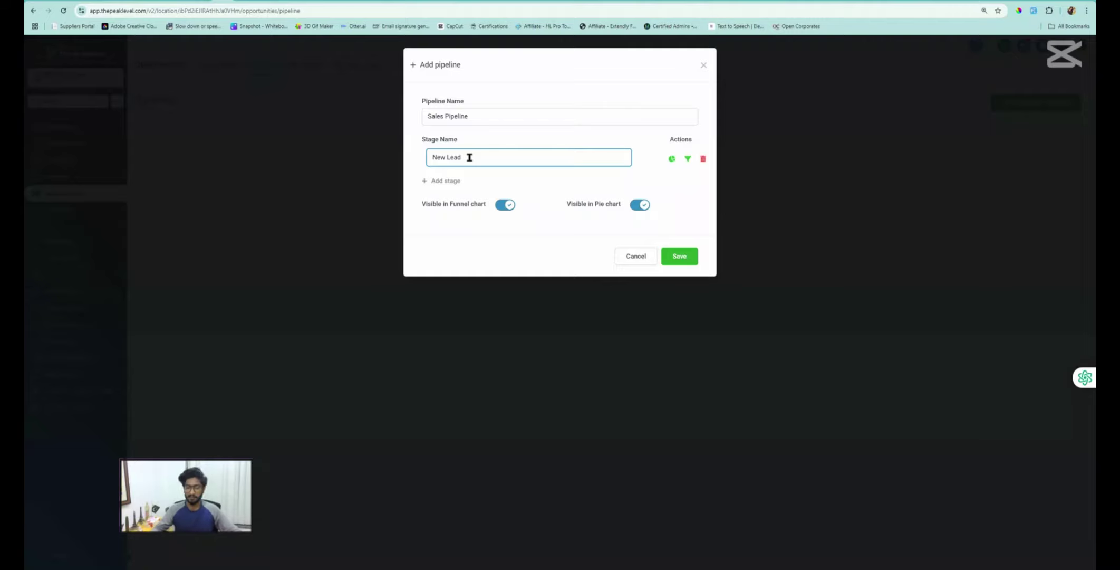
{"action": "type", "text": " Lead"}
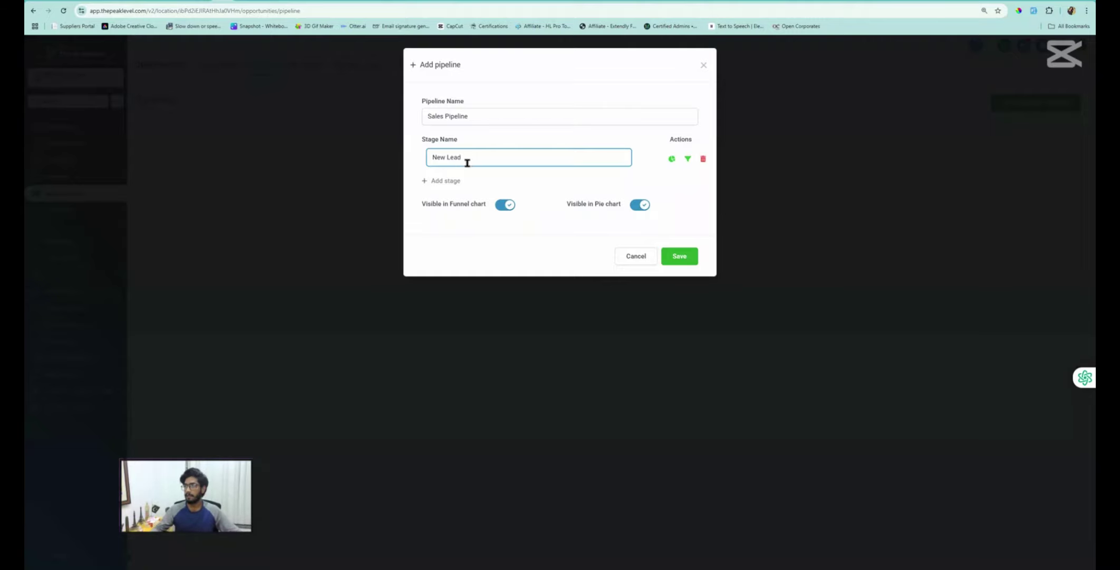
Add the stages 'Booked', 'No Show' and 'Follow Up'
{"action": "left_click", "coordinate": [446, 180]}
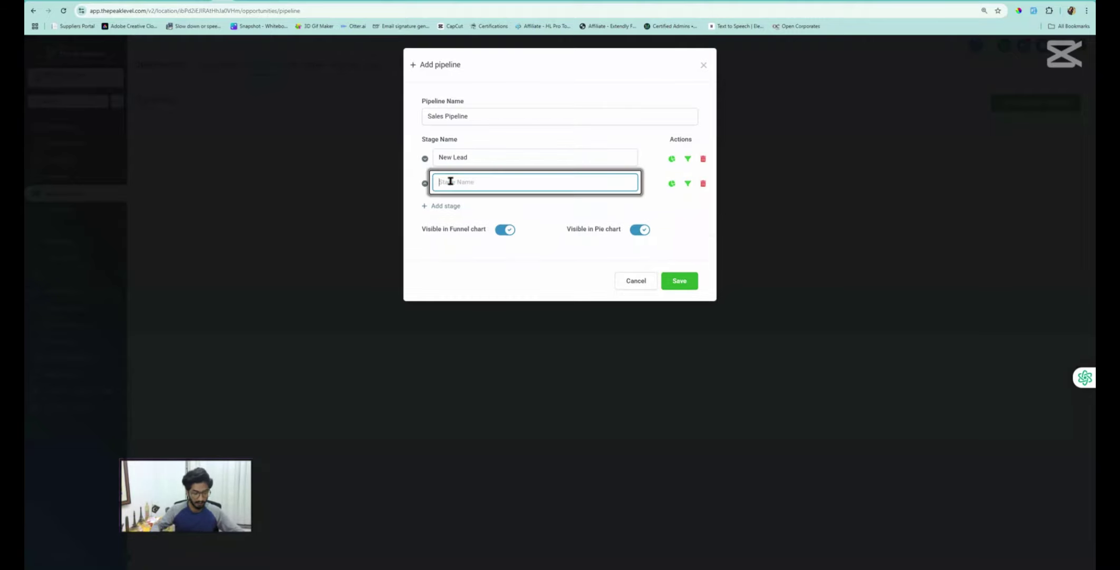
{"action": "type", "text": "Booked"}
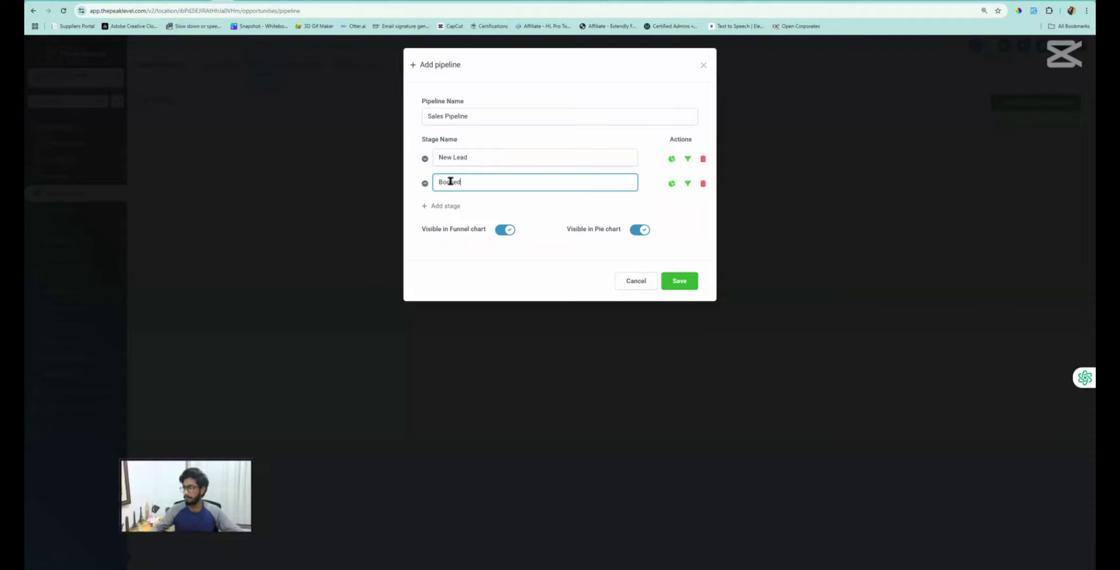
{"action": "left_click", "coordinate": [442, 206]}
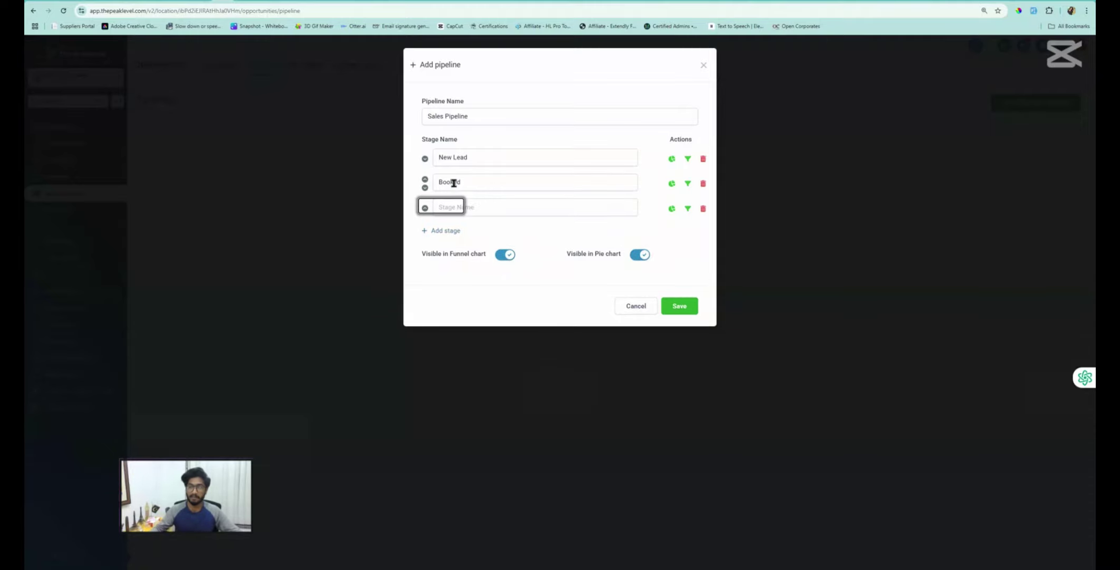
{"action": "left_click", "coordinate": [462, 207]}
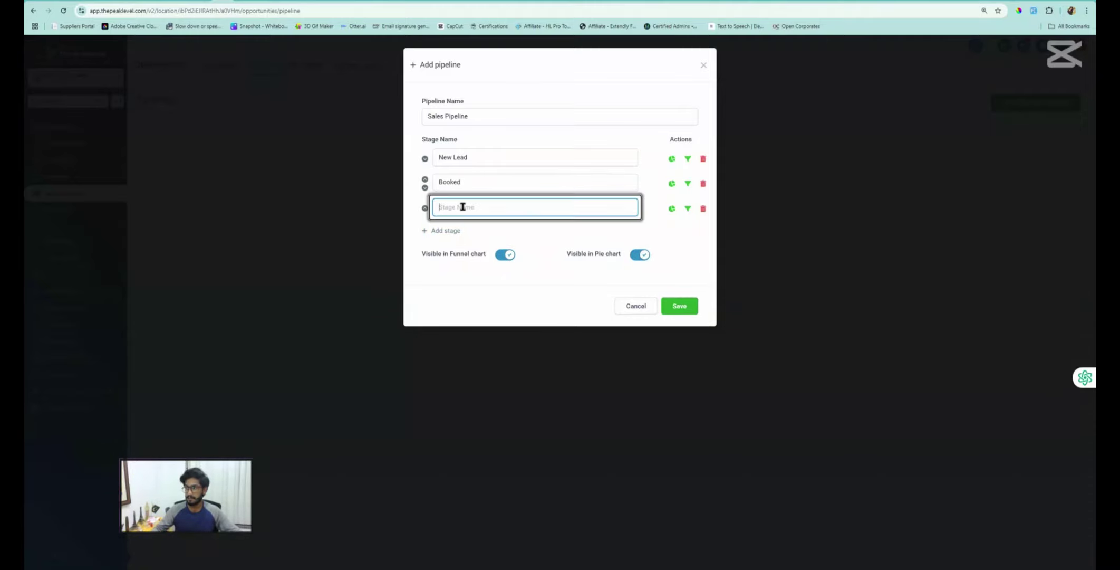
{"action": "type", "text": "No Sh"}
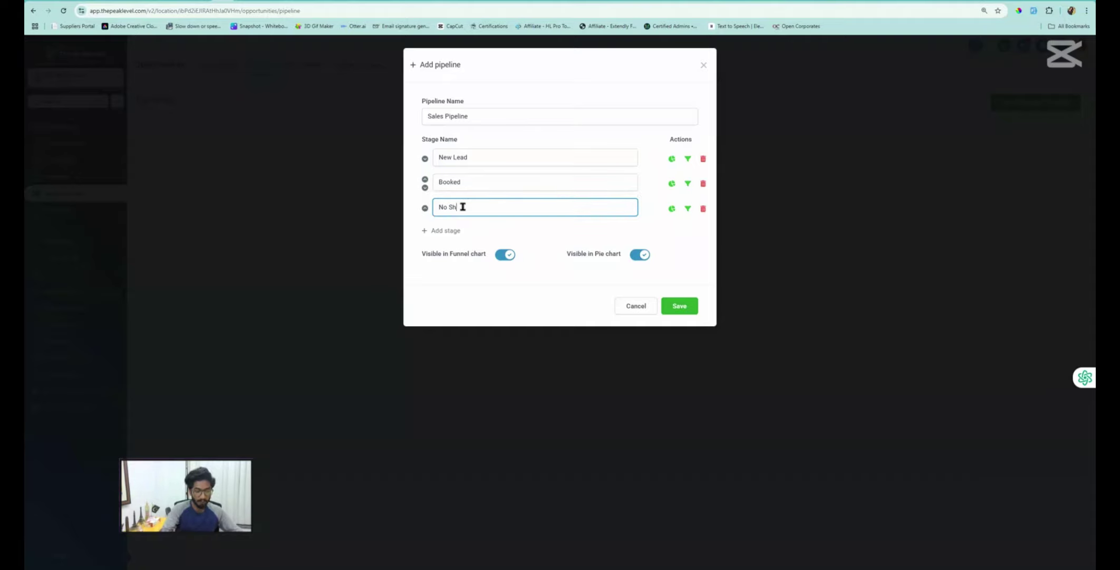
{"action": "type", "text": "ow"}
{"action": "left_click", "coordinate": [450, 230]}
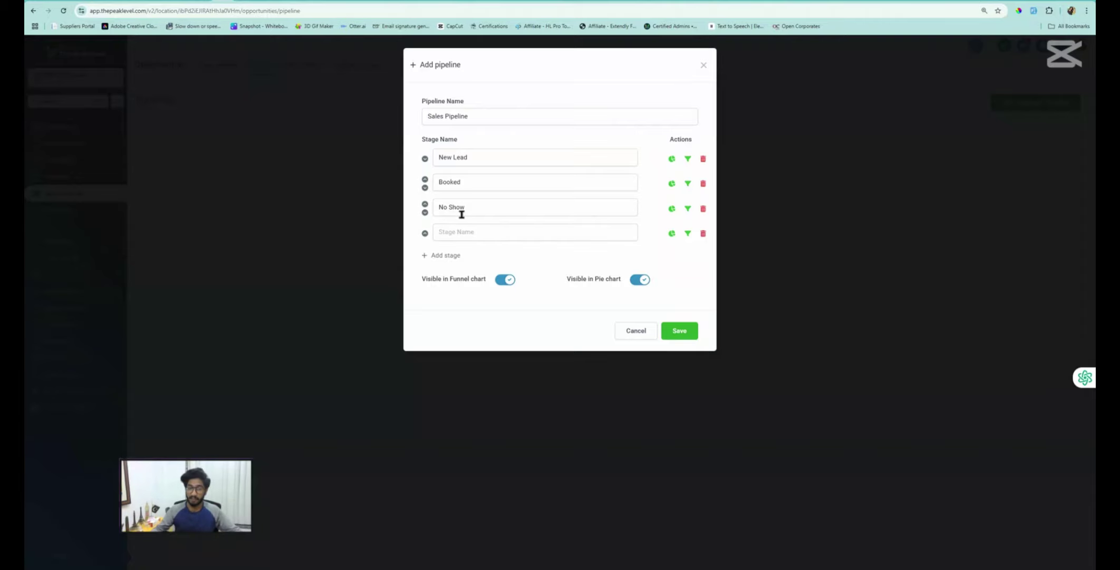
{"action": "left_click", "coordinate": [452, 234]}
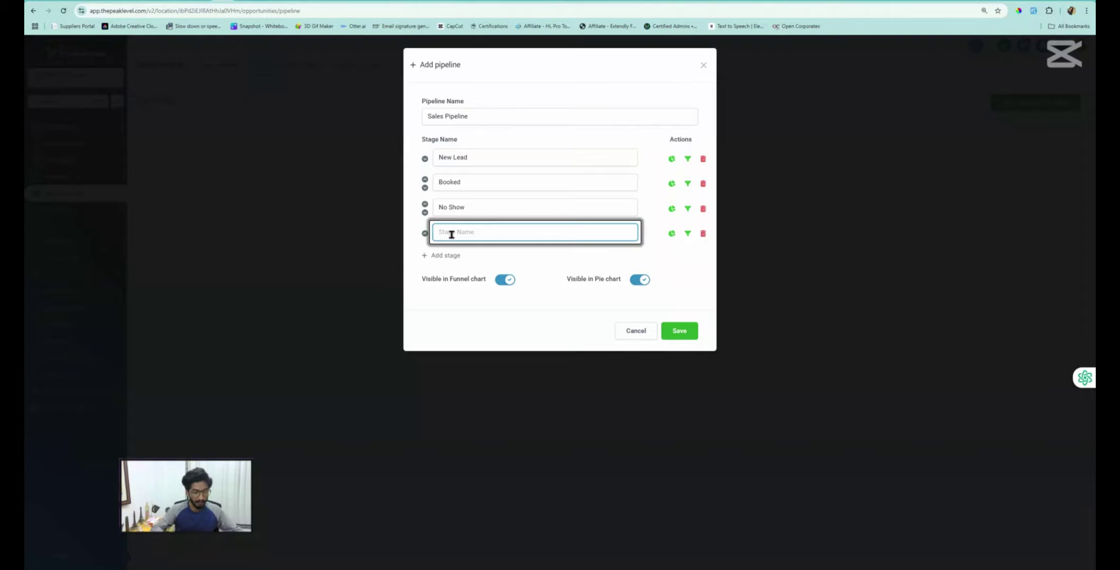
{"action": "type", "text": "Follow Up"}
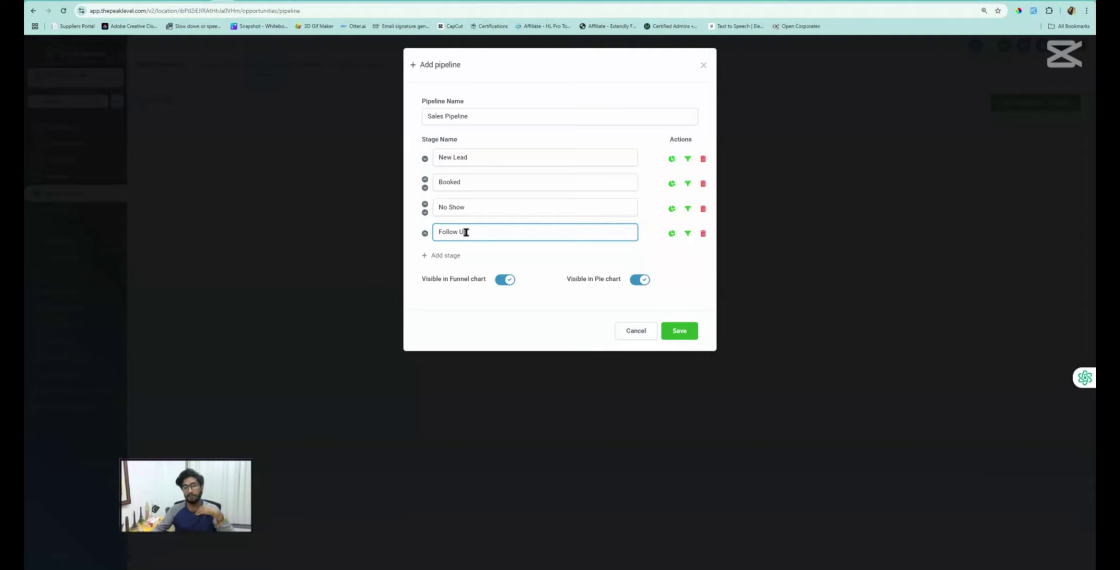
Add a fifth stage named 'Need Proposal', correcting the word order
{"action": "left_click", "coordinate": [446, 255]}
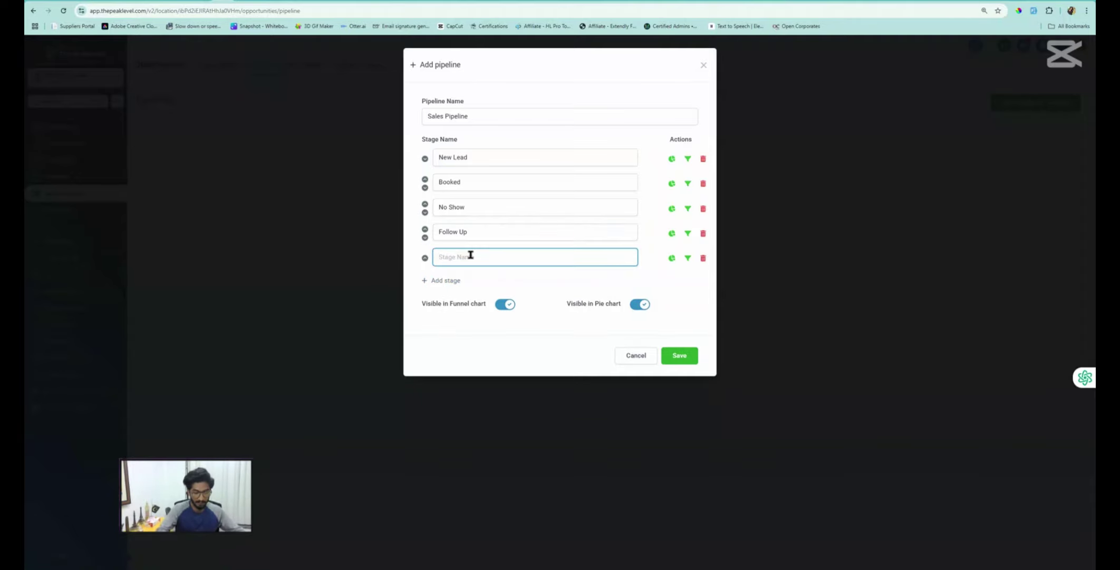
{"action": "type", "text": "Proposal Need"}
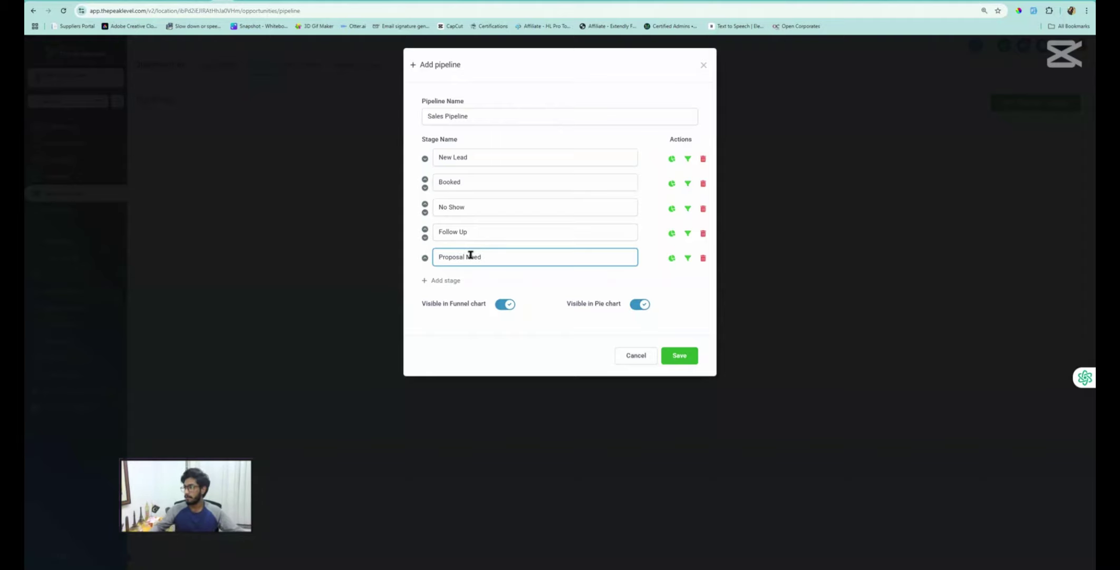
{"action": "double_click", "coordinate": [471, 255]}
{"action": "key", "text": "BackSpace"}
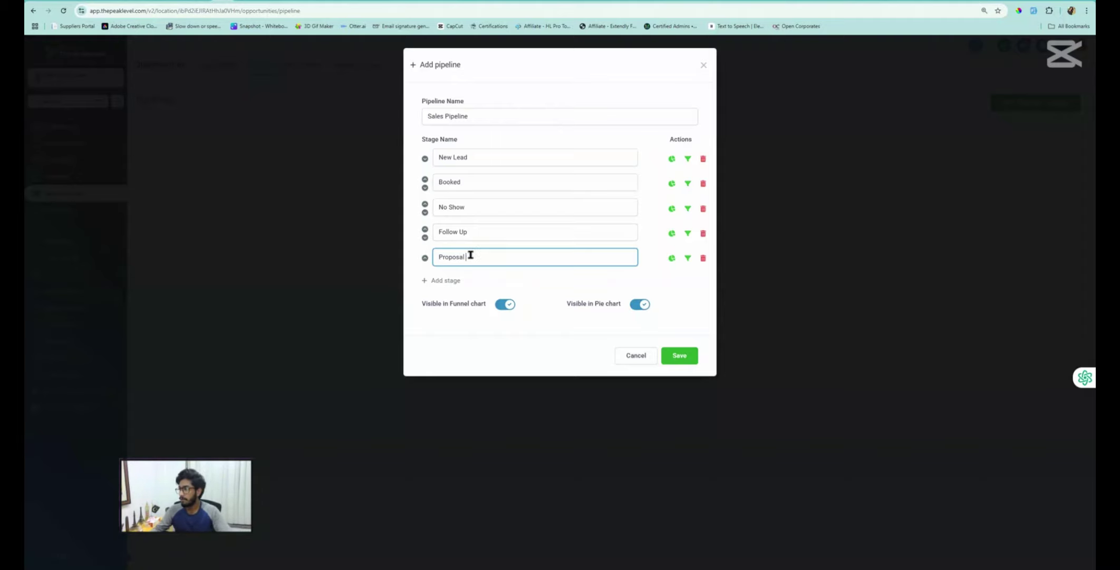
{"action": "left_click", "coordinate": [435, 257]}
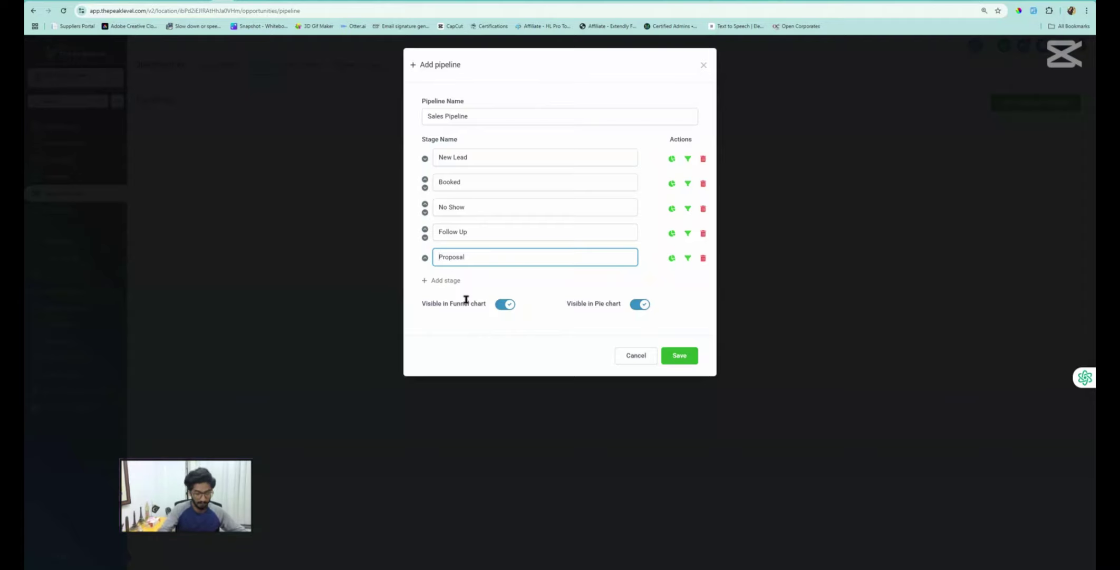
{"action": "type", "text": "Need"}
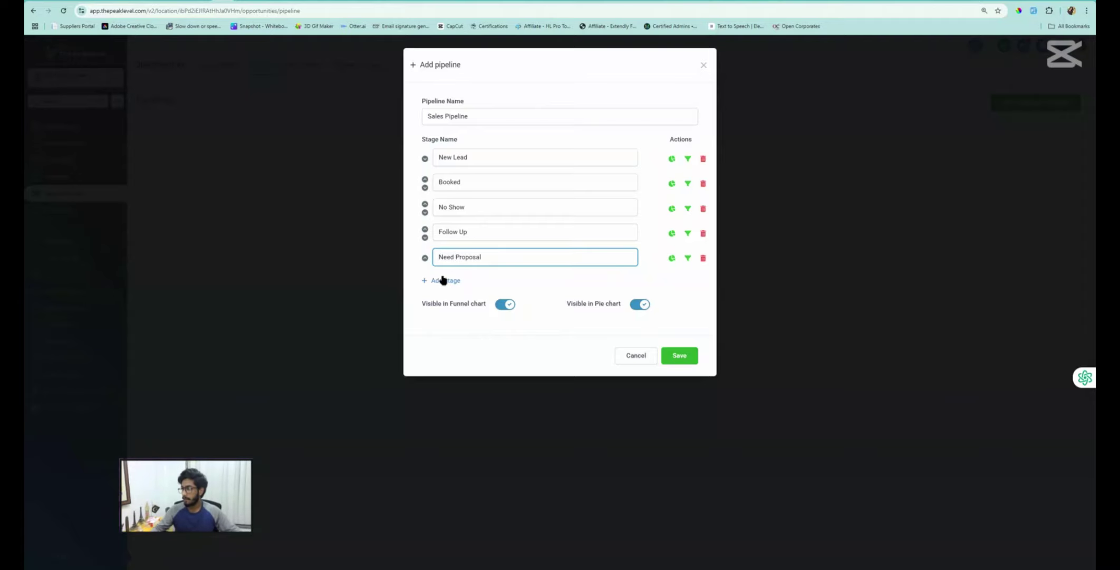
Add 'Proposal Sent', 'Proposal Accepted', 'Project in Working' and 'Completed' stages, then save
{"action": "left_click", "coordinate": [446, 280]}
{"action": "left_click", "coordinate": [469, 281]}
{"action": "type", "text": "Proposal Sent"}
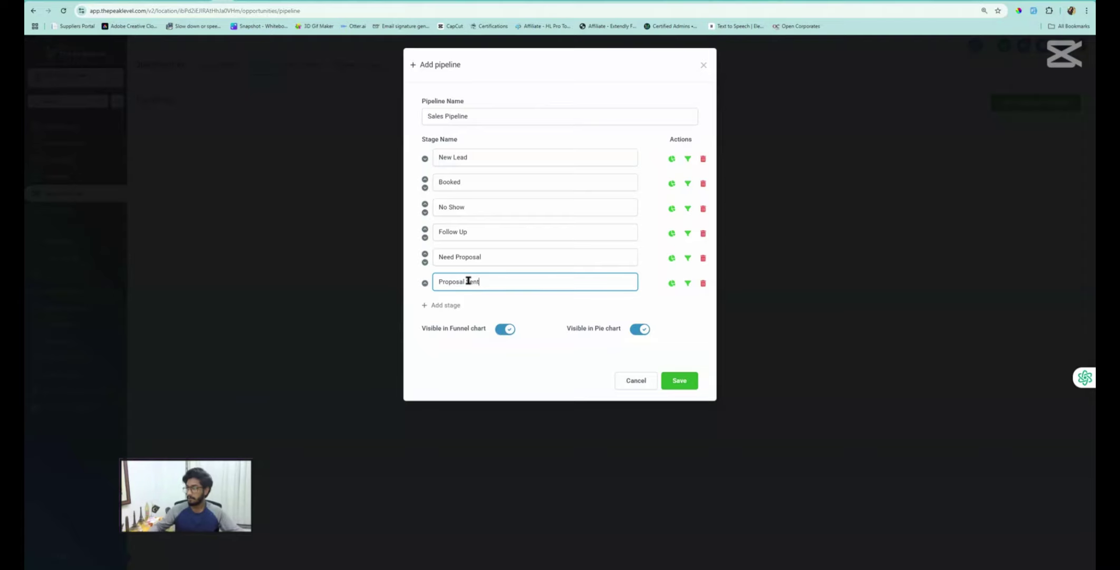
{"action": "left_click", "coordinate": [453, 305]}
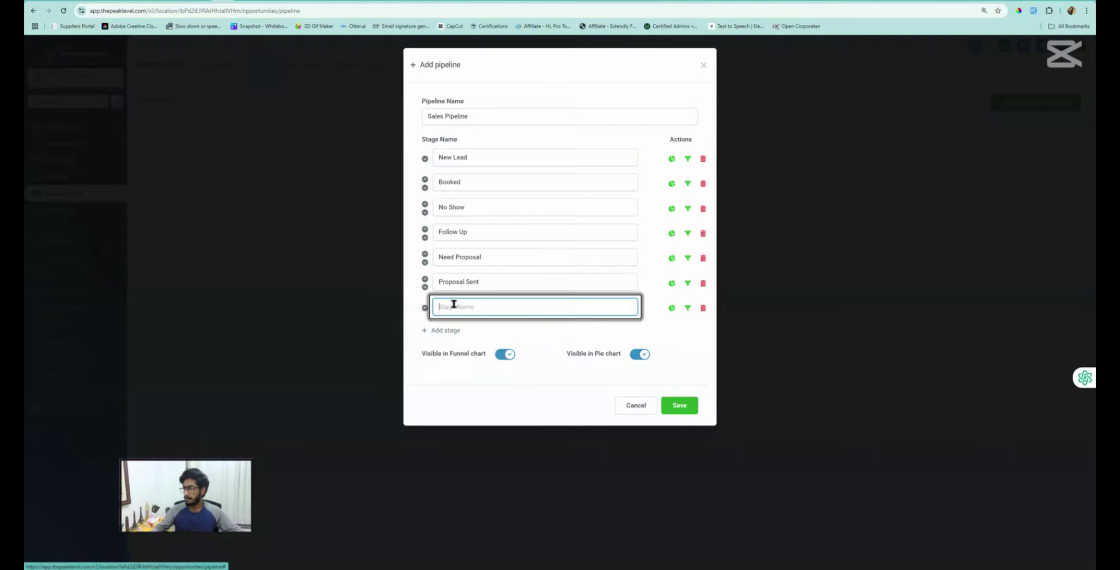
{"action": "type", "text": "Proposal Accepted"}
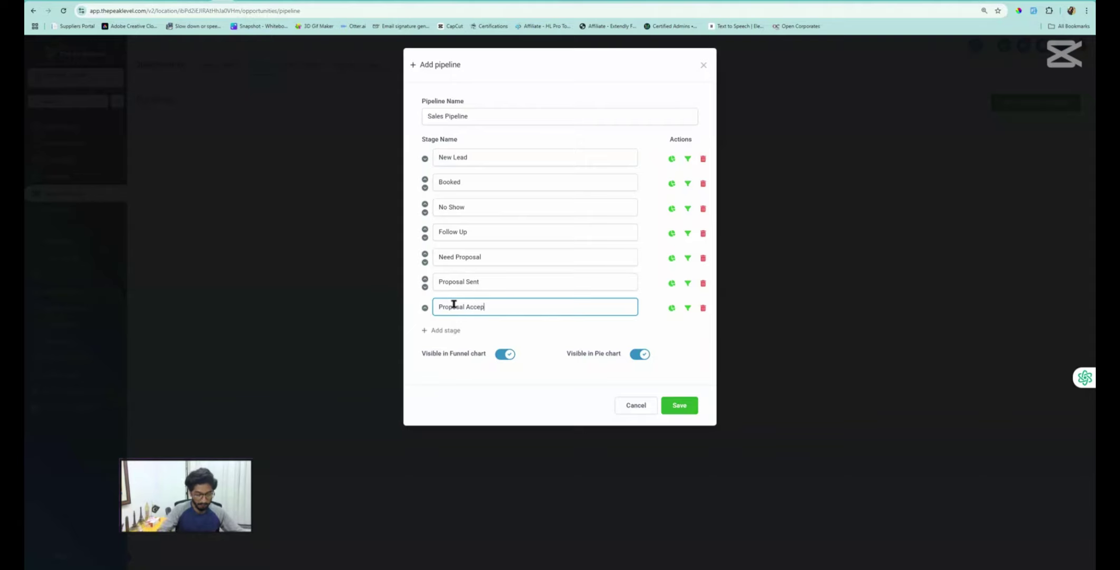
{"action": "left_click", "coordinate": [448, 330]}
{"action": "type", "text": "Project in Working"}
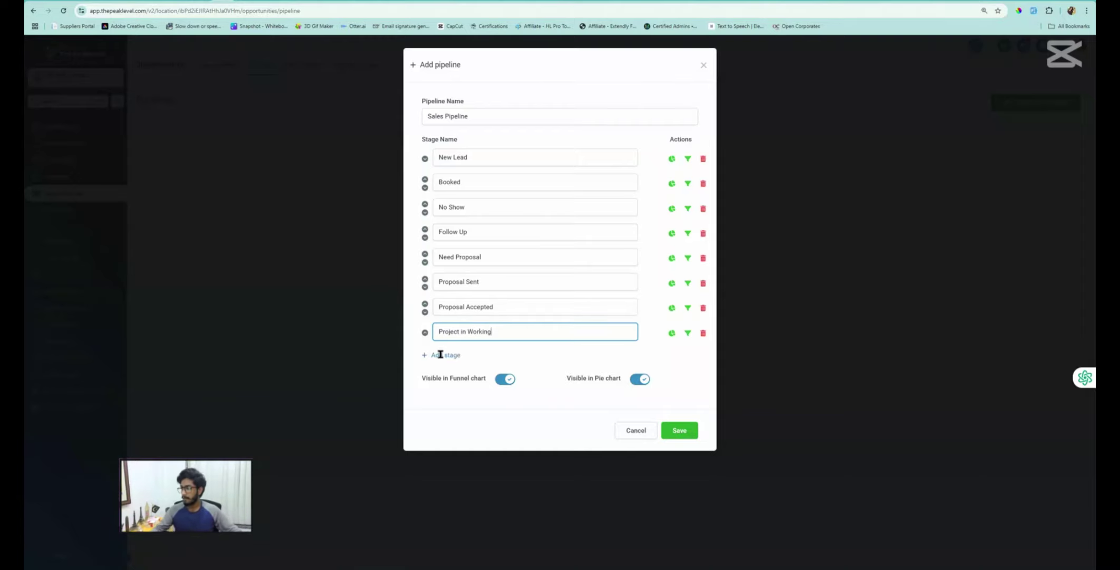
{"action": "left_click", "coordinate": [440, 355]}
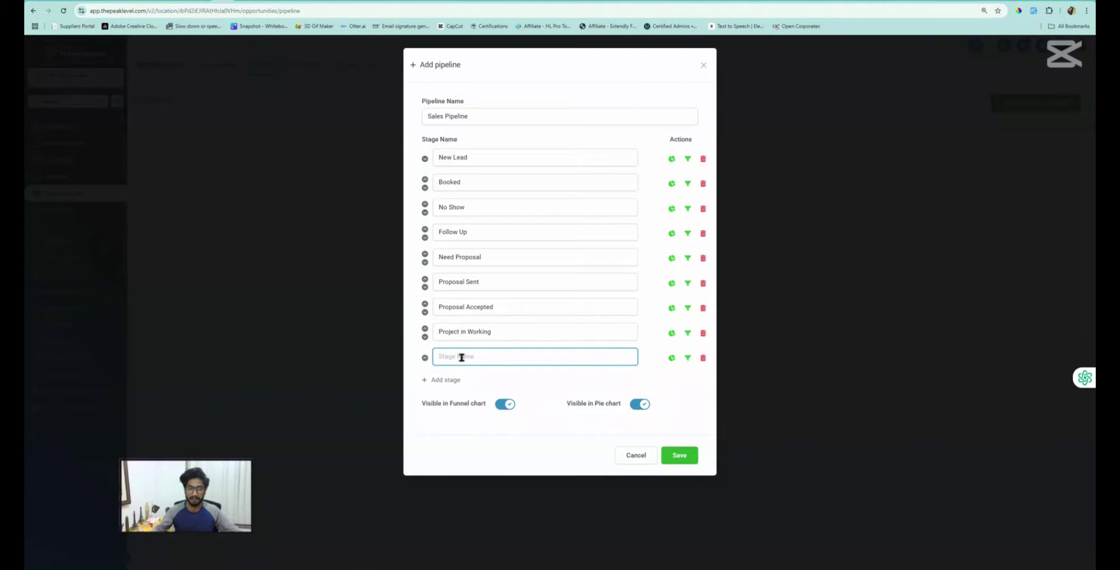
{"action": "type", "text": "Completed"}
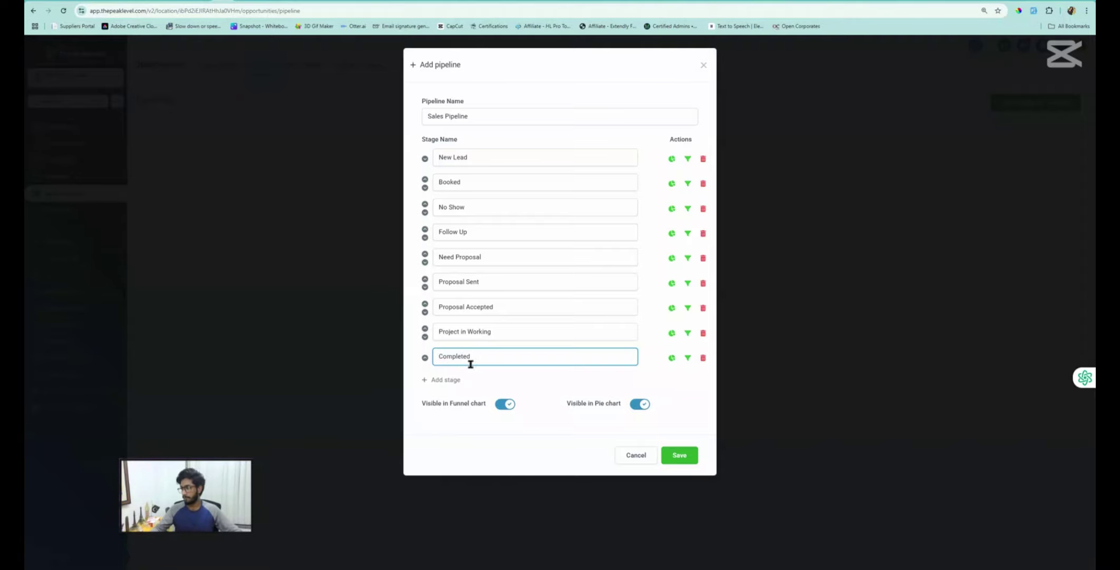
{"action": "left_click", "coordinate": [676, 456]}
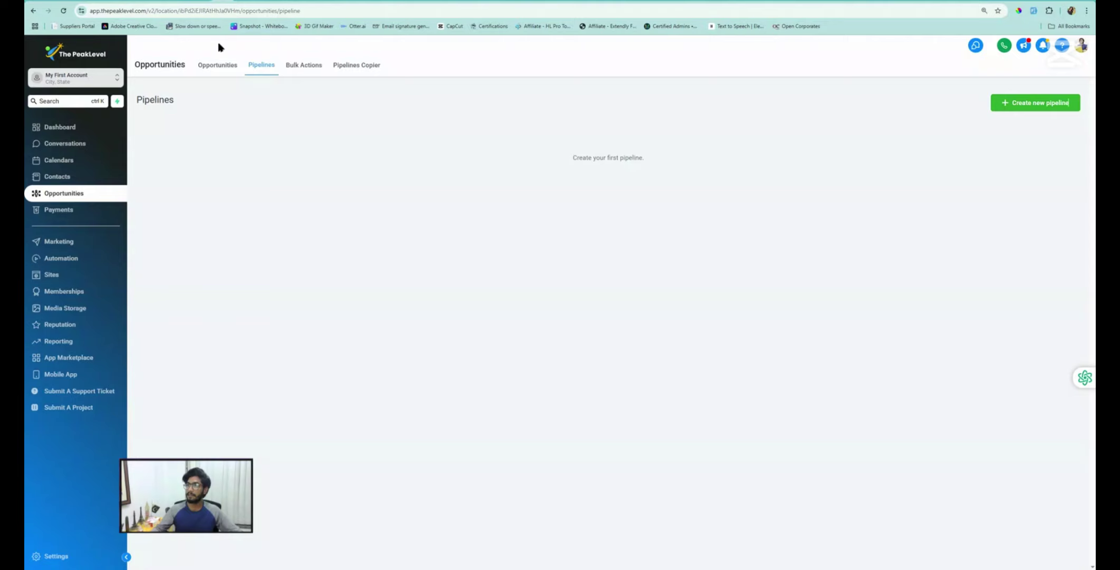
View the empty Sales Pipeline opportunity board, scroll across its stages, then go to Workflows
{"action": "left_click", "coordinate": [220, 66]}
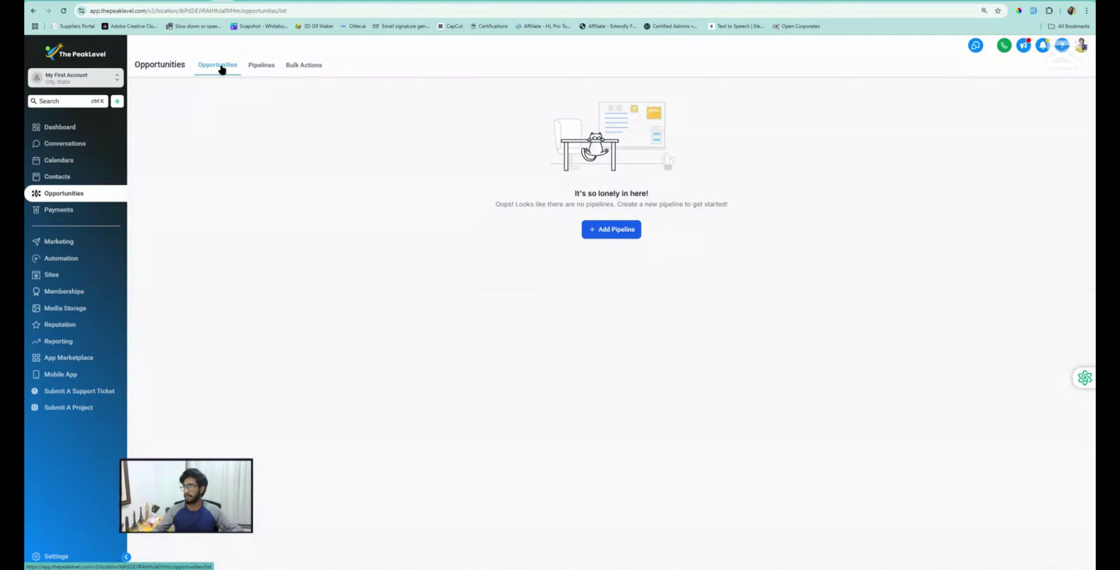
{"action": "left_click", "coordinate": [268, 70]}
{"action": "left_click", "coordinate": [221, 68]}
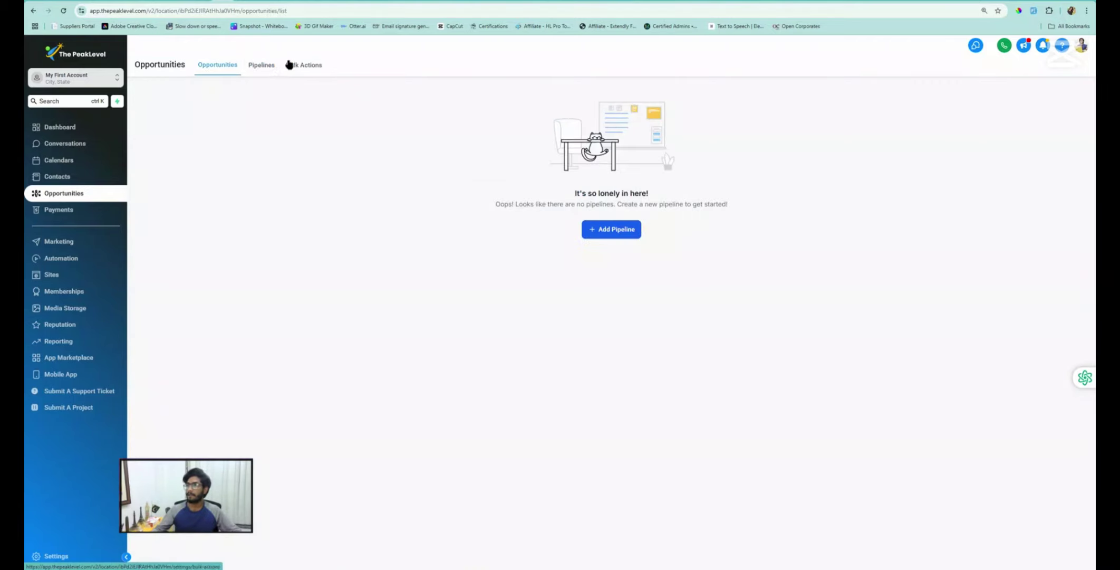
{"action": "left_click", "coordinate": [268, 66]}
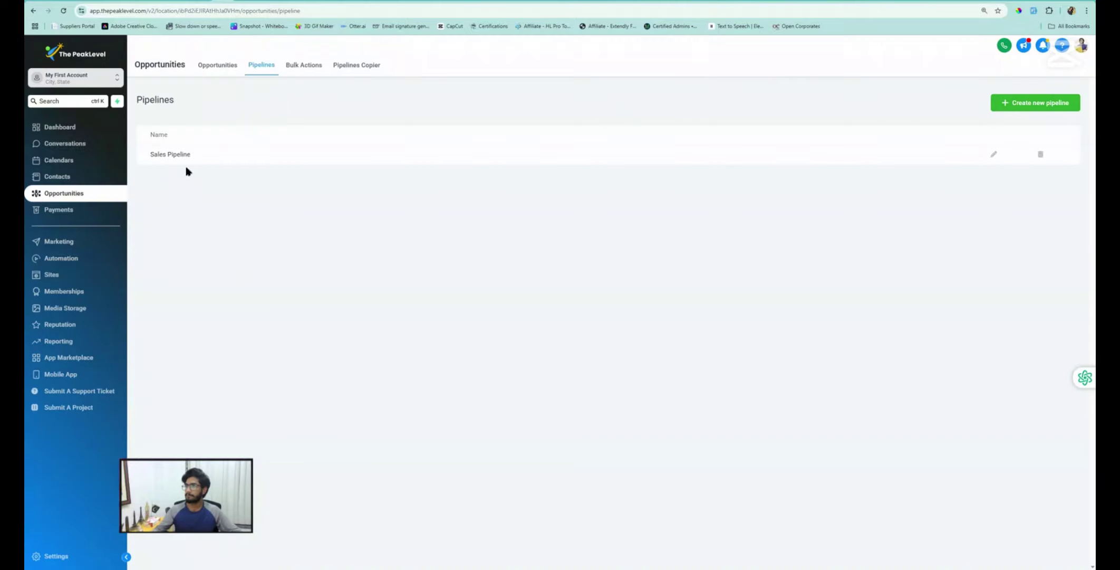
{"action": "left_click", "coordinate": [217, 65]}
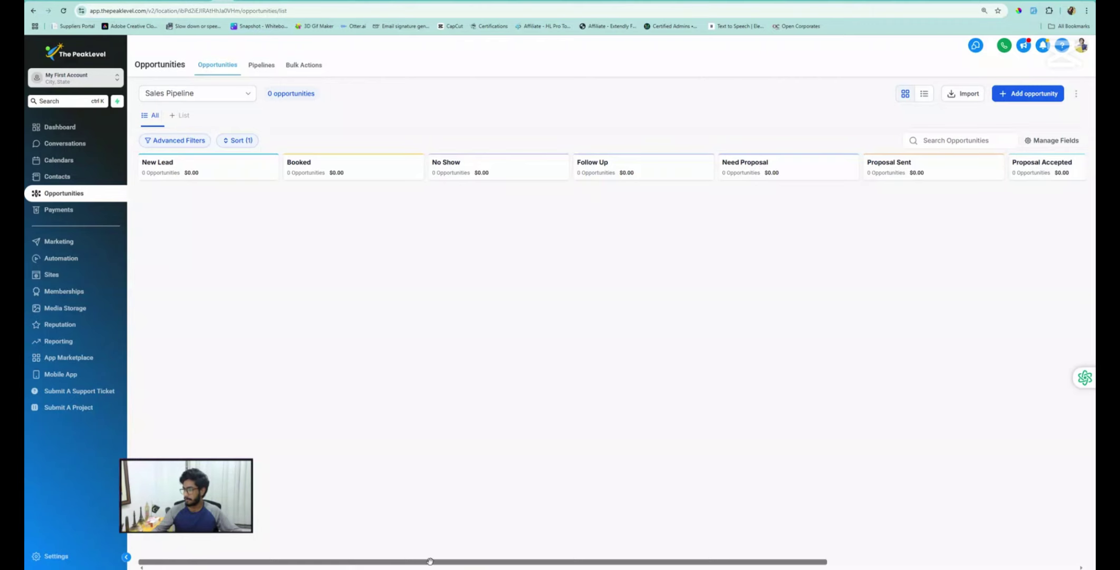
{"action": "left_click_drag", "start_coordinate": [430, 560], "coordinate": [261, 564]}
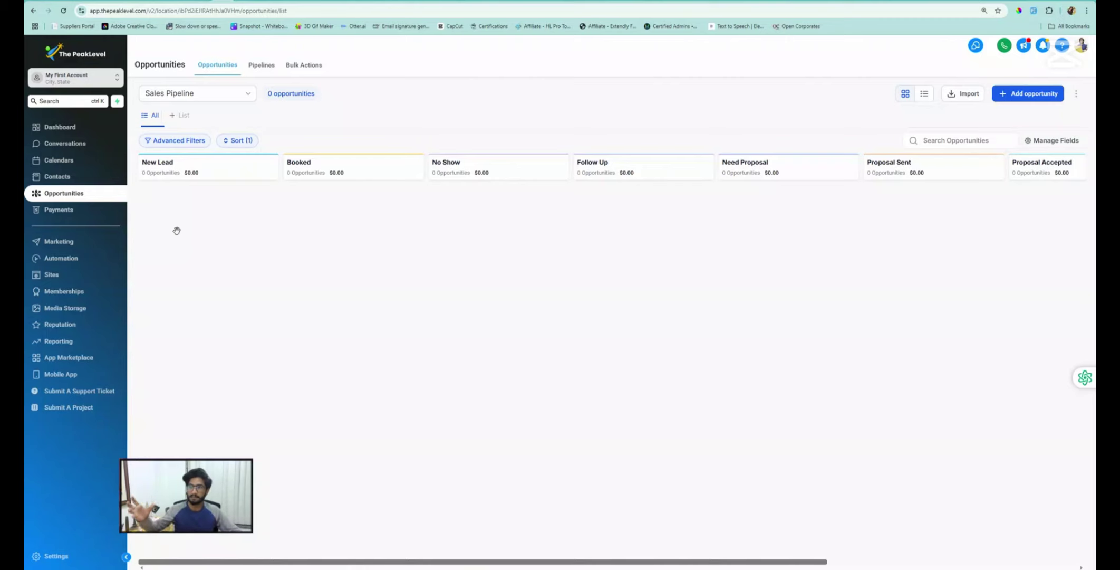
{"action": "left_click", "coordinate": [71, 261]}
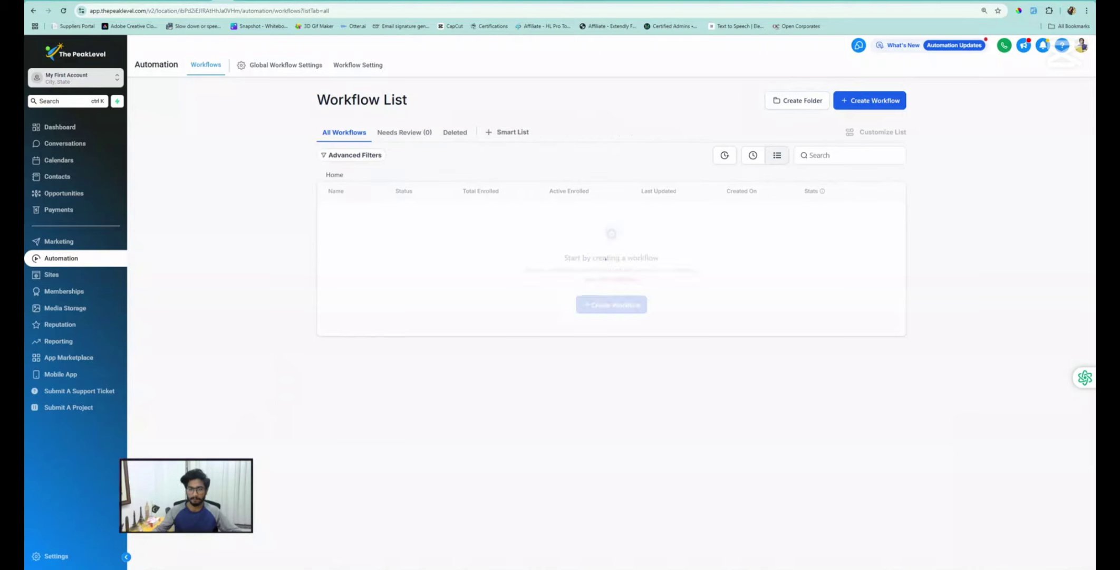
Create a workflow folder named 'Sales Pipeline' and open it
{"action": "left_click", "coordinate": [803, 102]}
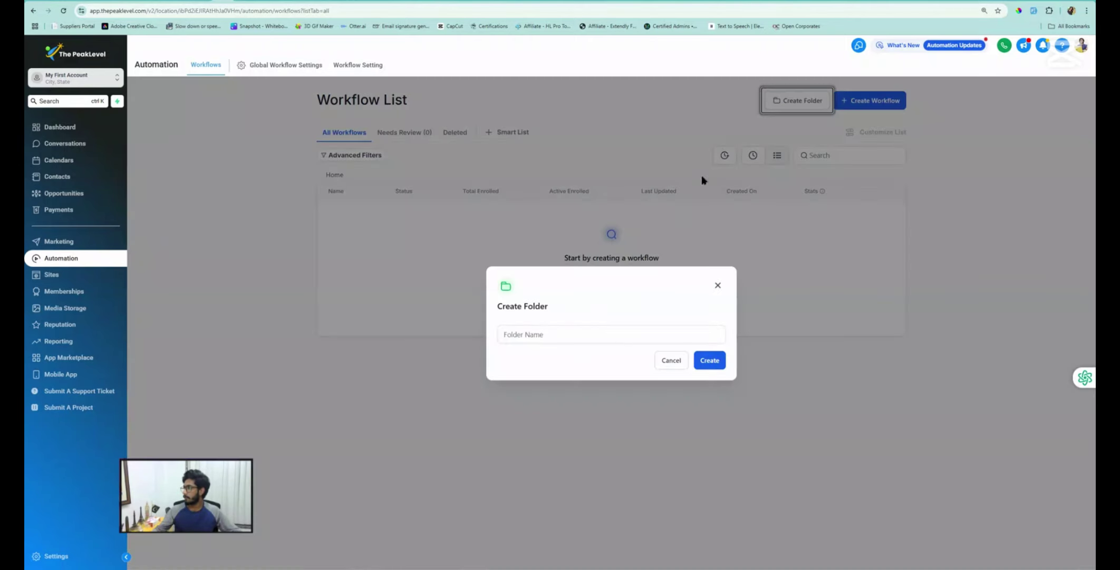
{"action": "left_click", "coordinate": [528, 332]}
{"action": "type", "text": "Sales "}
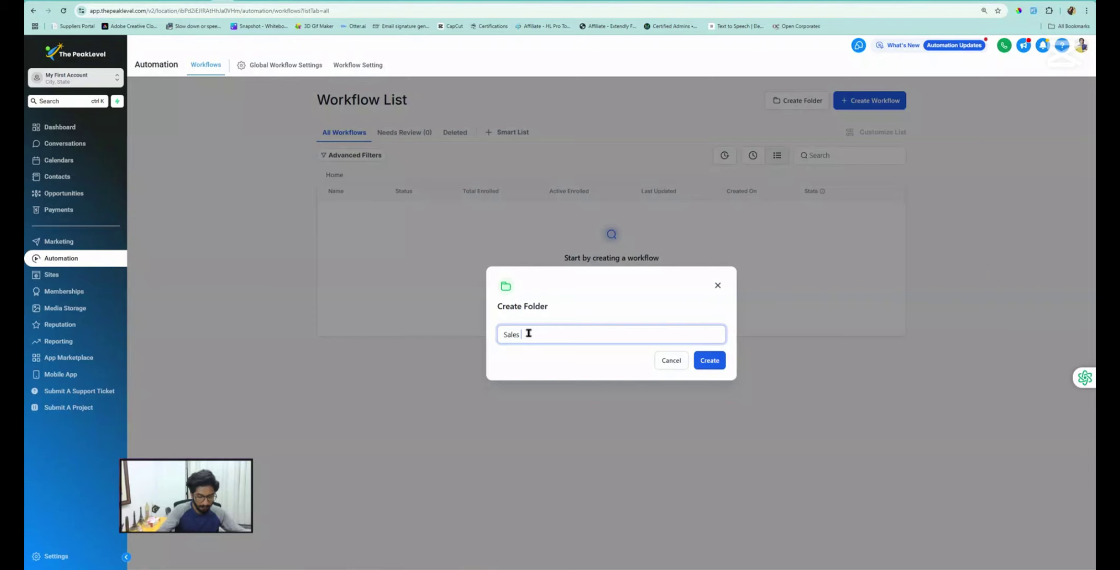
{"action": "type", "text": "Pipeline"}
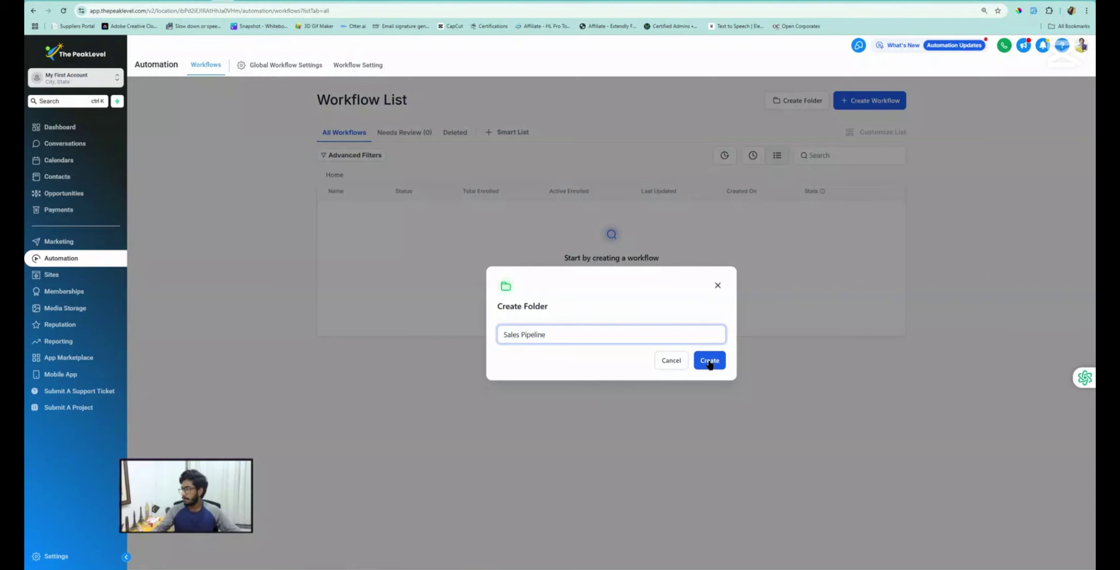
{"action": "left_click", "coordinate": [707, 360]}
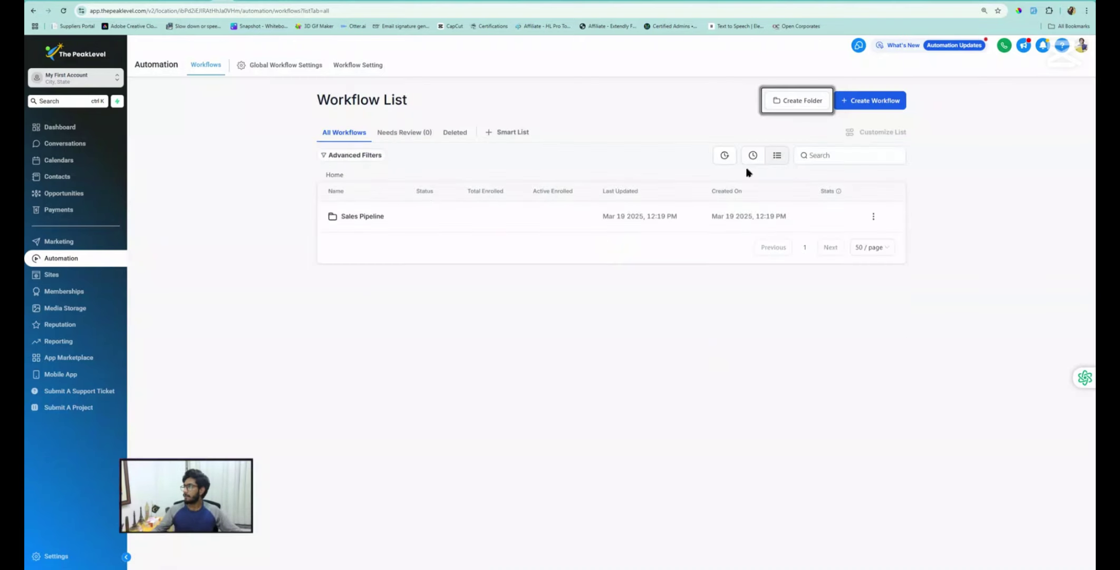
{"action": "left_click", "coordinate": [359, 222]}
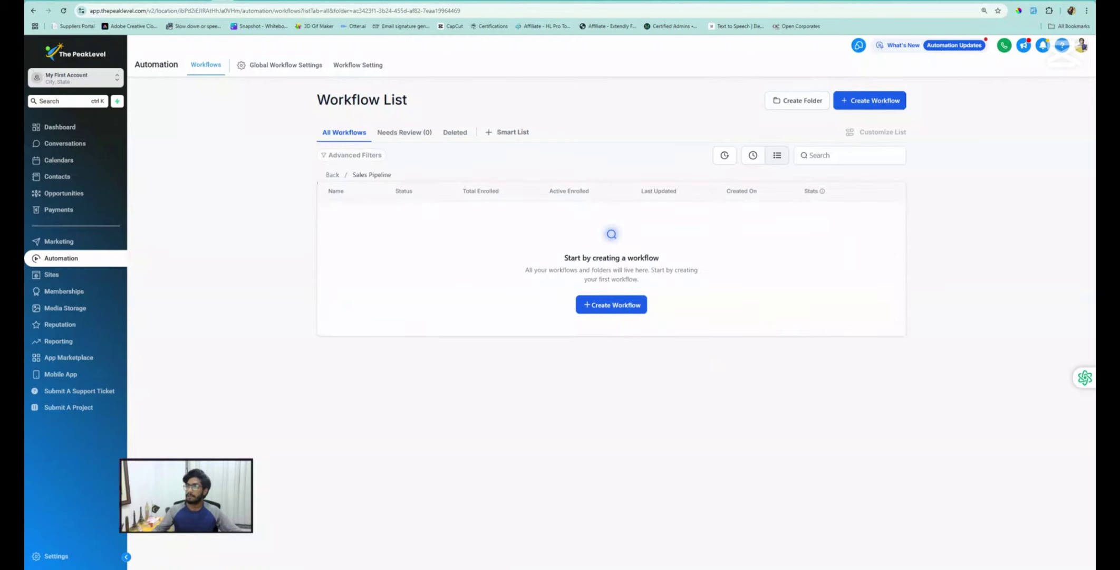
Duplicate the browser tab and start a new workflow, browsing the template choices
{"action": "right_click", "coordinate": [228, 0]}
{"action": "left_click", "coordinate": [261, 70]}
{"action": "right_click", "coordinate": [243, 1]}
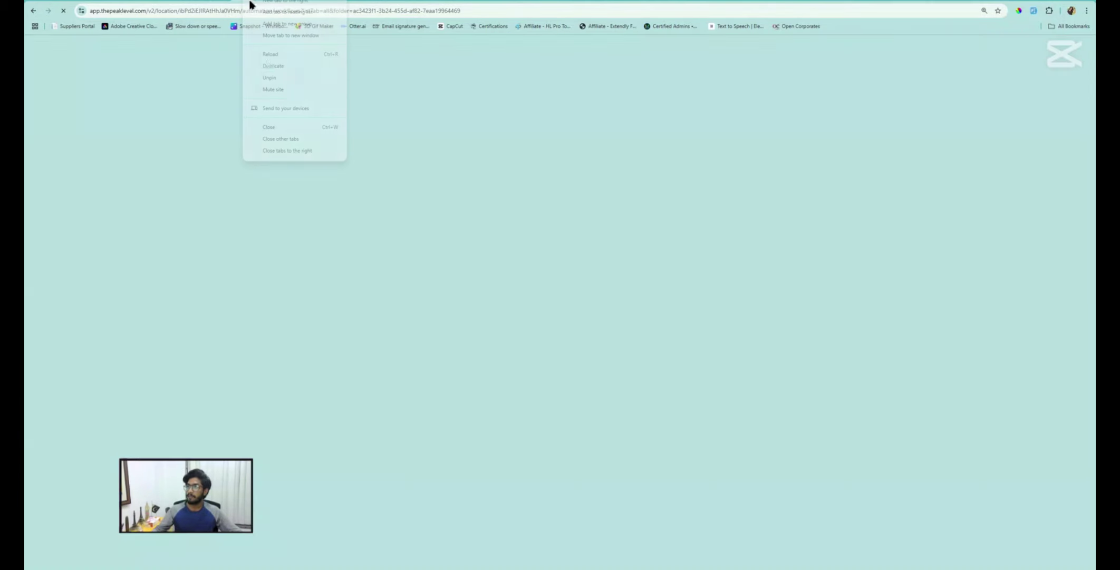
{"action": "left_click", "coordinate": [271, 79]}
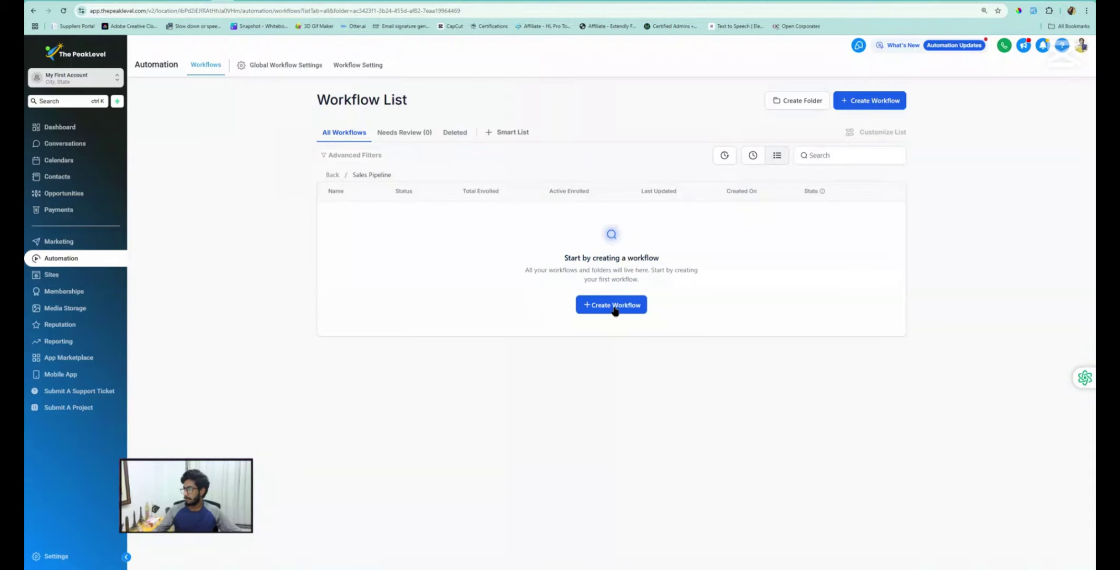
{"action": "left_click", "coordinate": [614, 310]}
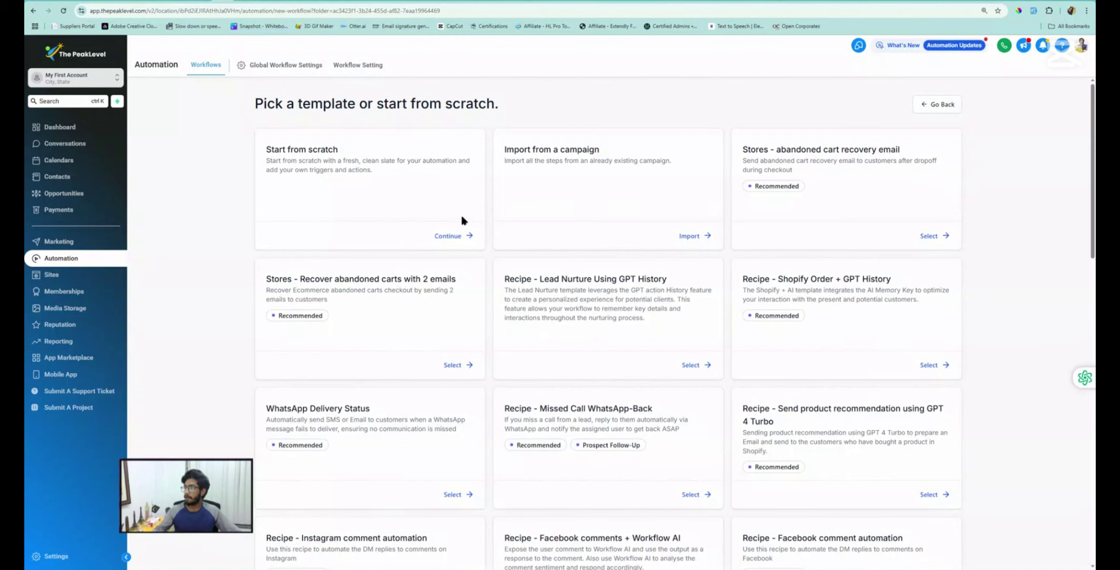
{"action": "scroll", "coordinate": [624, 211], "scroll_direction": "down", "scroll_amount": 4}
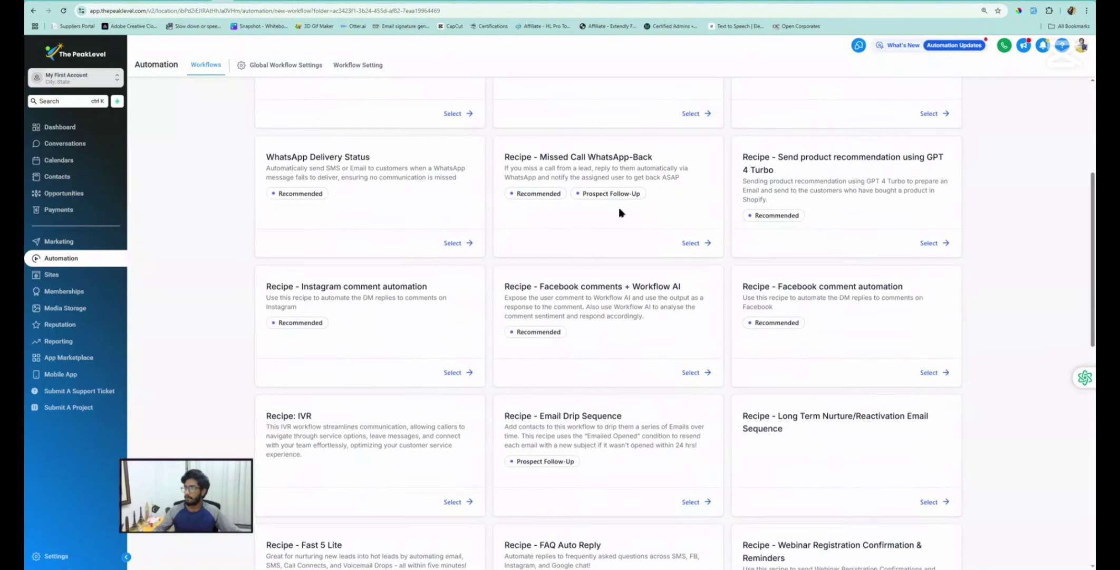
{"action": "scroll", "coordinate": [592, 211], "scroll_direction": "up", "scroll_amount": 1}
{"action": "scroll", "coordinate": [428, 165], "scroll_direction": "up", "scroll_amount": 2}
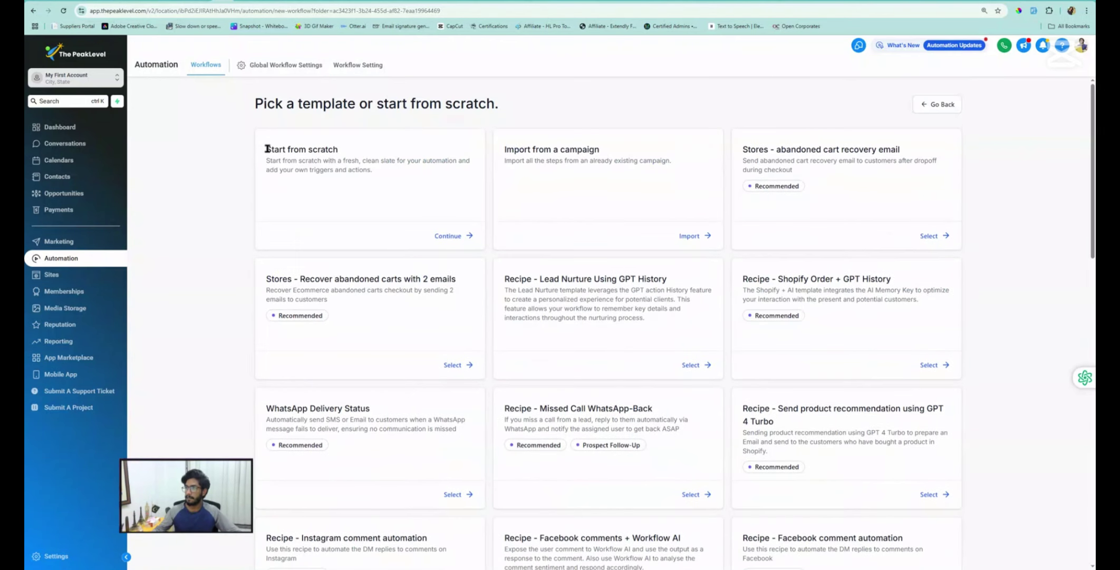
Start a blank workflow from scratch and change its title to '01. New Lead'
{"action": "left_click_drag", "start_coordinate": [268, 149], "coordinate": [337, 151]}
{"action": "left_click", "coordinate": [443, 235]}
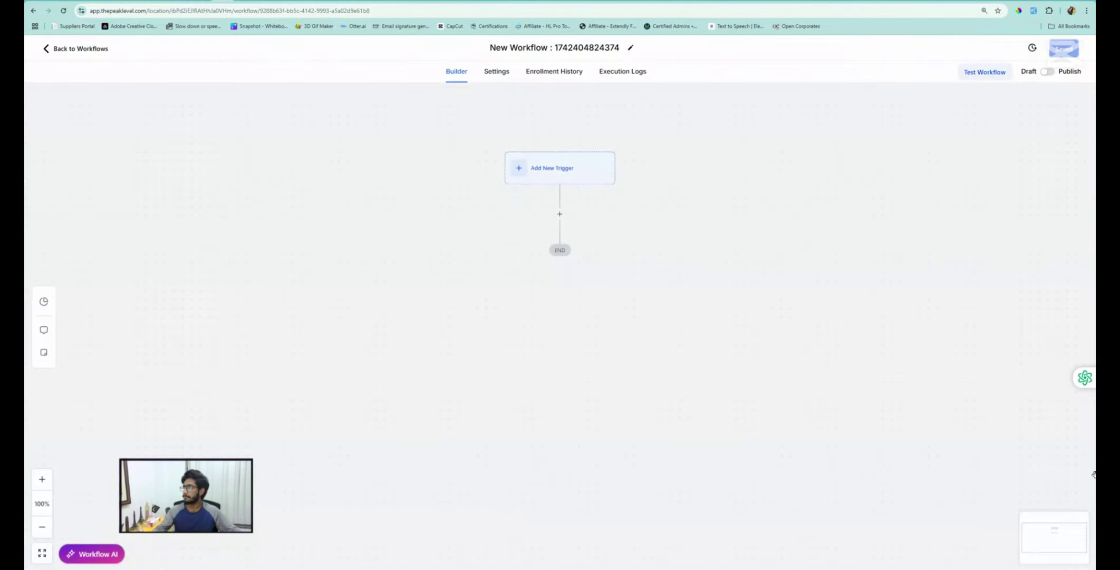
{"action": "left_click", "coordinate": [513, 47]}
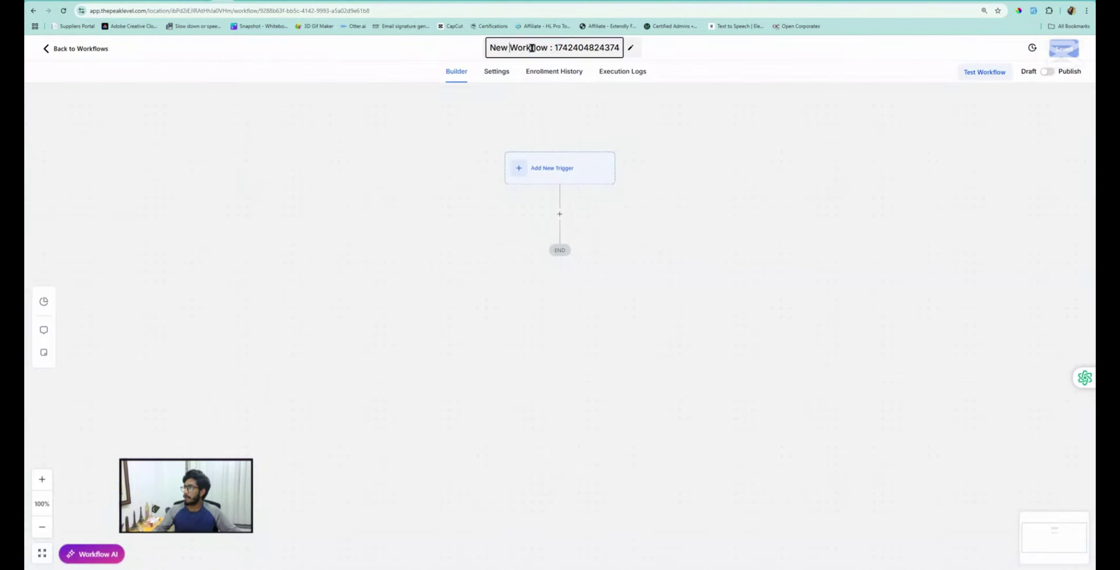
{"action": "left_click_drag", "start_coordinate": [510, 48], "coordinate": [617, 49]}
{"action": "type", "text": "Lead"}
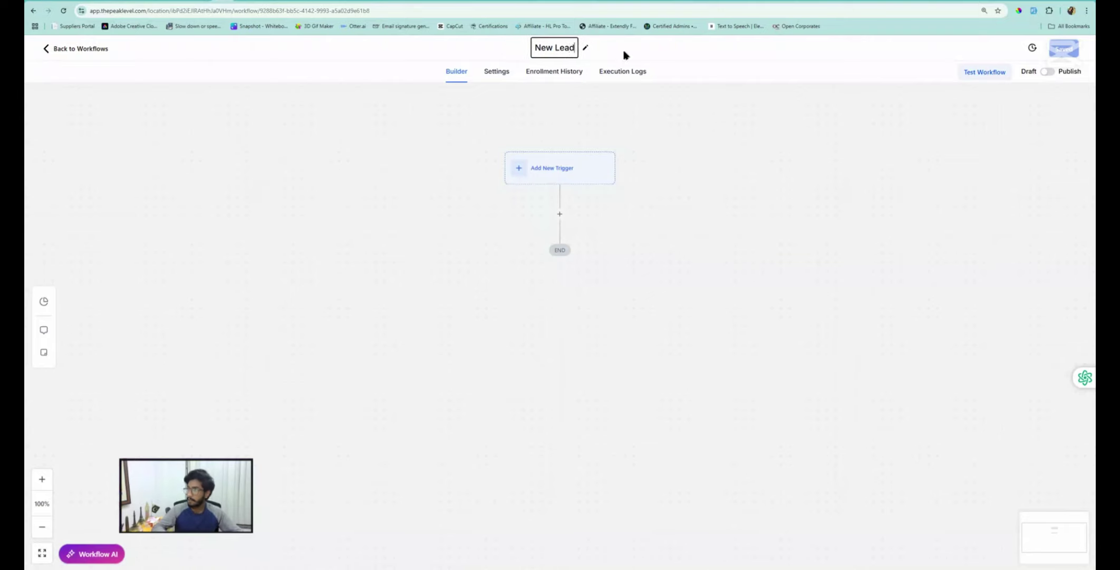
{"action": "key", "text": "Left"}
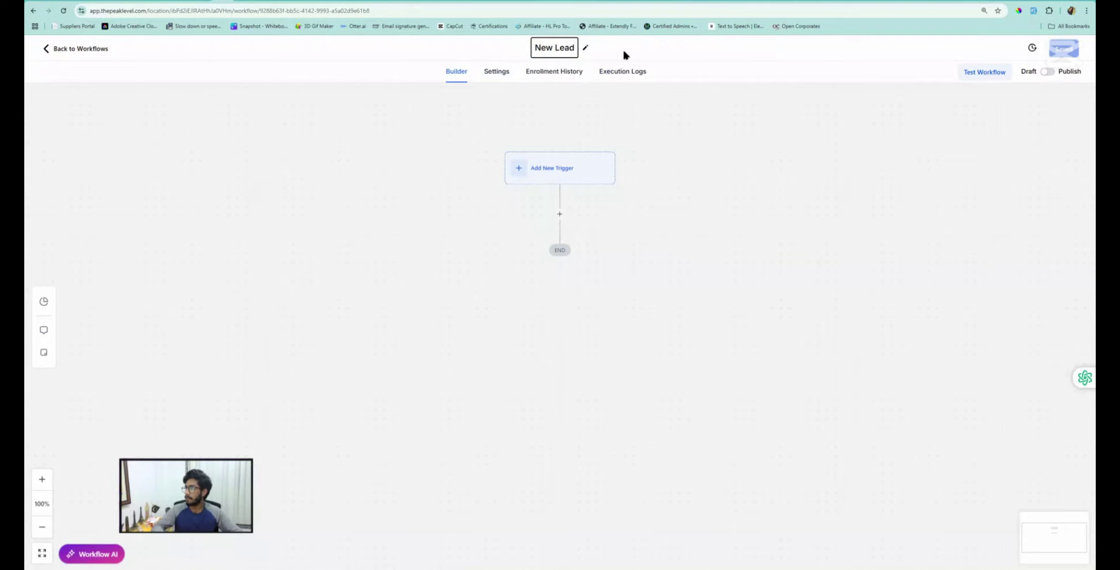
{"action": "key", "text": "Home"}
{"action": "type", "text": "1."}
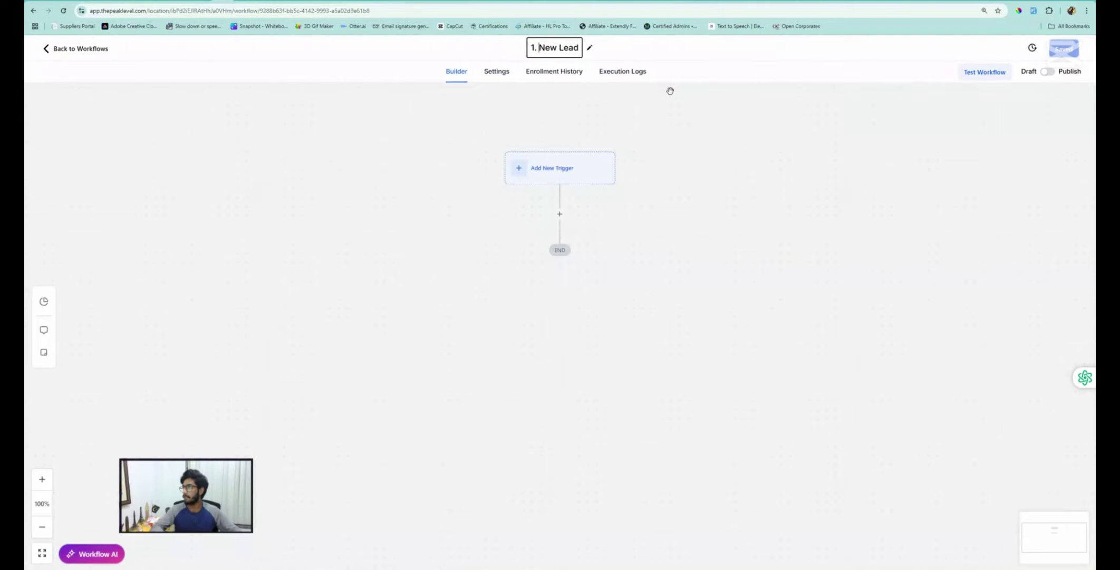
{"action": "type", "text": "0"}
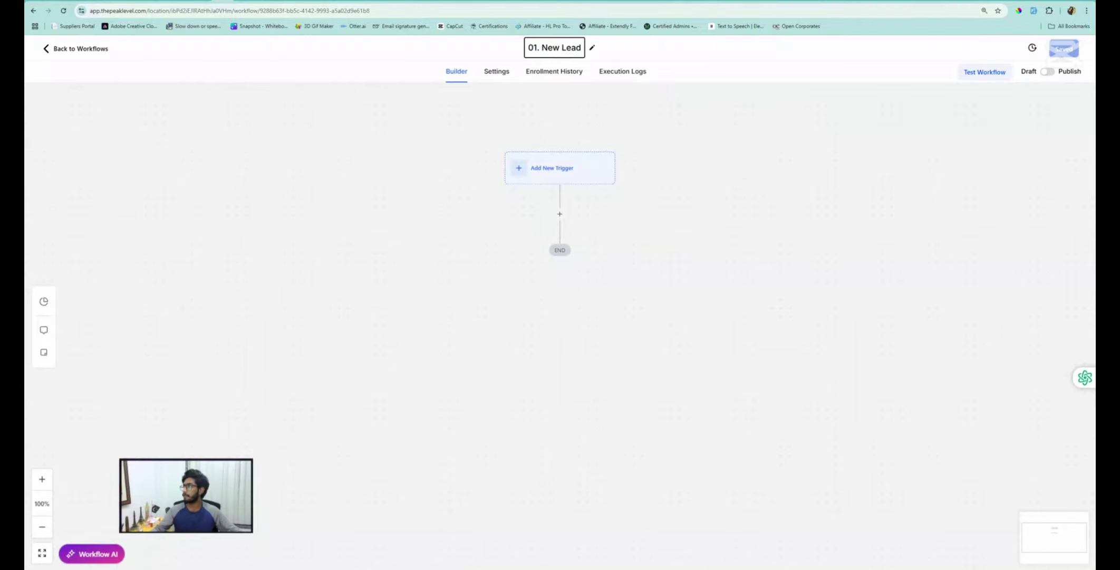
{"action": "left_click", "coordinate": [419, 202]}
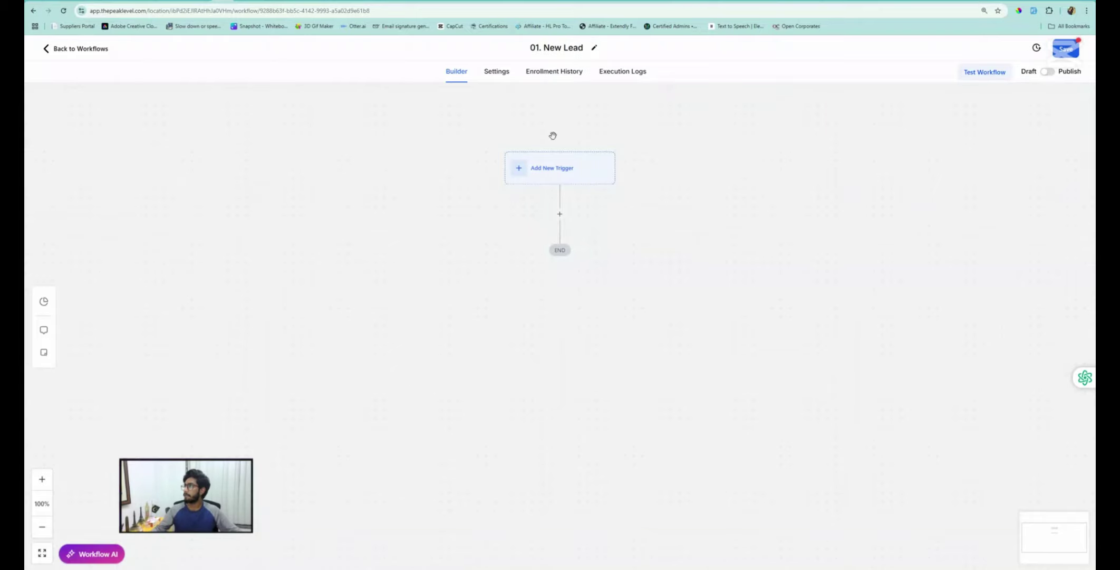
Choose Form Submitted as the workflow trigger
{"action": "left_click", "coordinate": [560, 174]}
{"action": "left_click", "coordinate": [885, 137]}
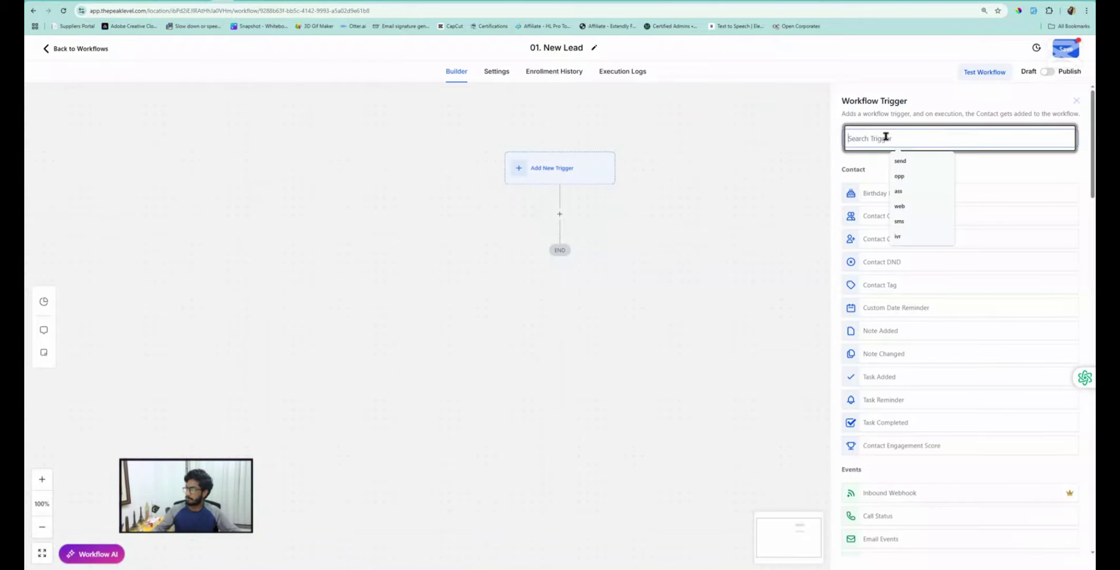
{"action": "type", "text": "form"}
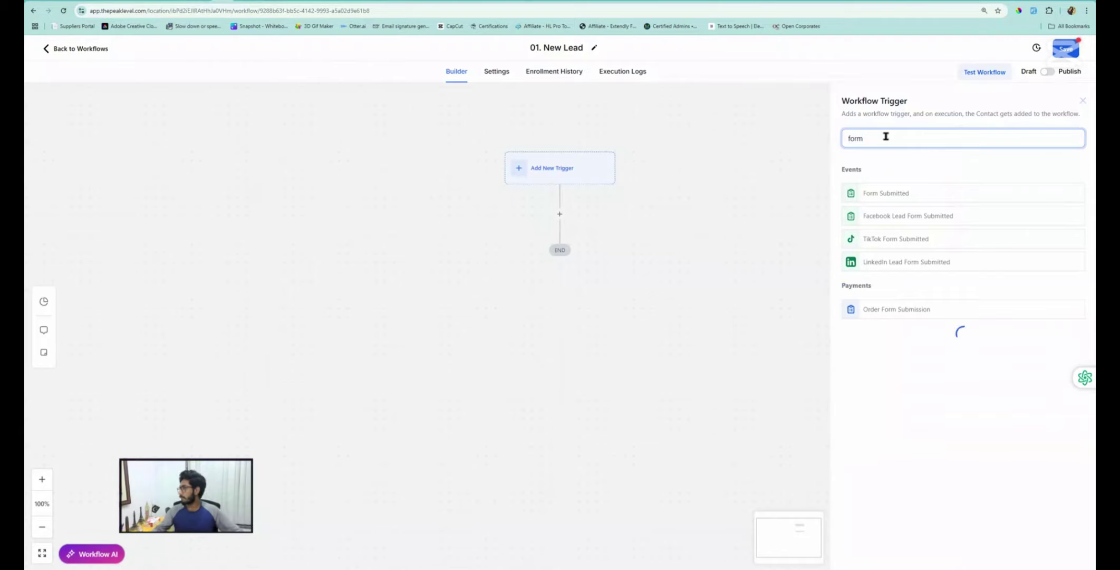
{"action": "left_click", "coordinate": [892, 197]}
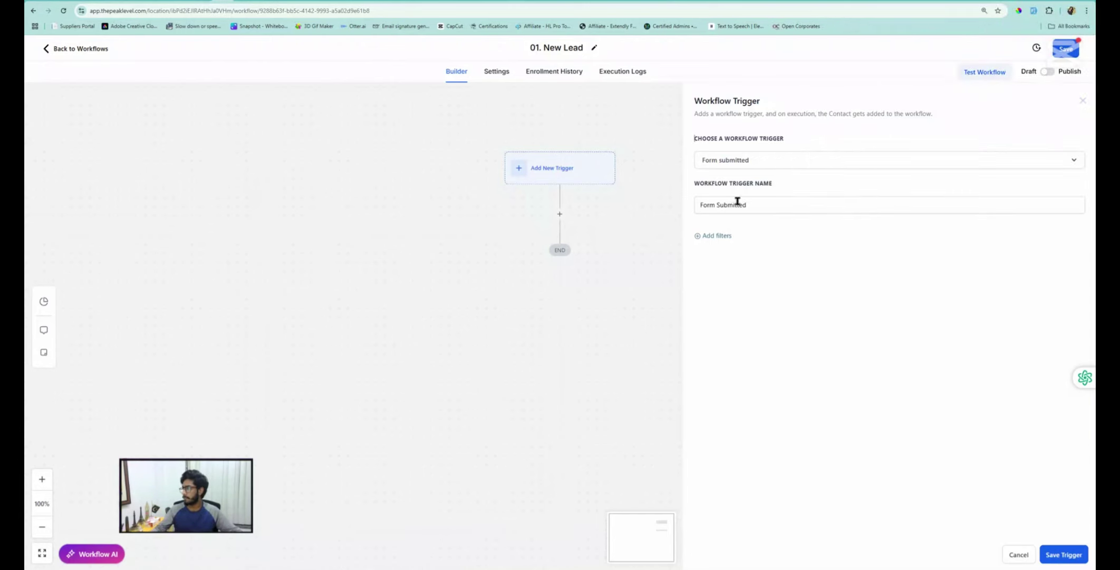
Filter the trigger with 'Form is' set to the form named Form, and save it
{"action": "left_click", "coordinate": [717, 236]}
{"action": "left_click", "coordinate": [712, 247]}
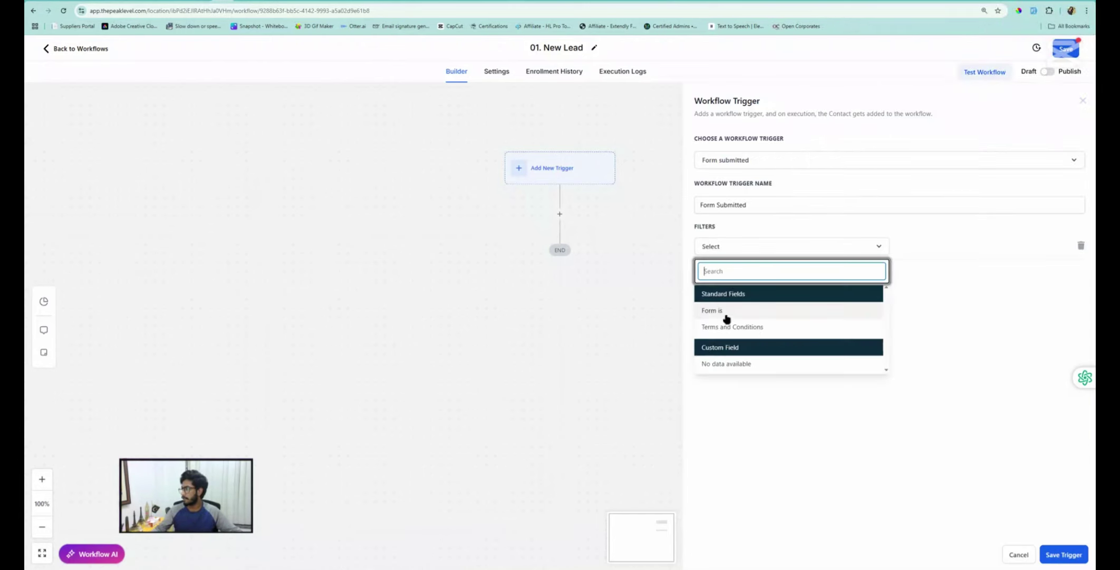
{"action": "left_click", "coordinate": [725, 315]}
{"action": "left_click", "coordinate": [936, 244]}
{"action": "left_click", "coordinate": [905, 272]}
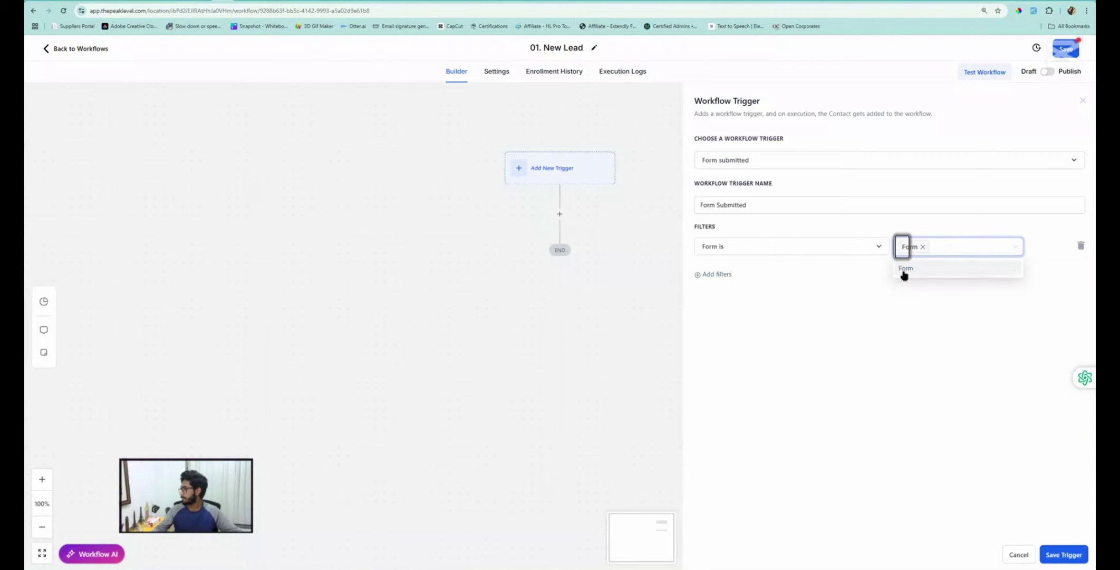
{"action": "left_click", "coordinate": [881, 335]}
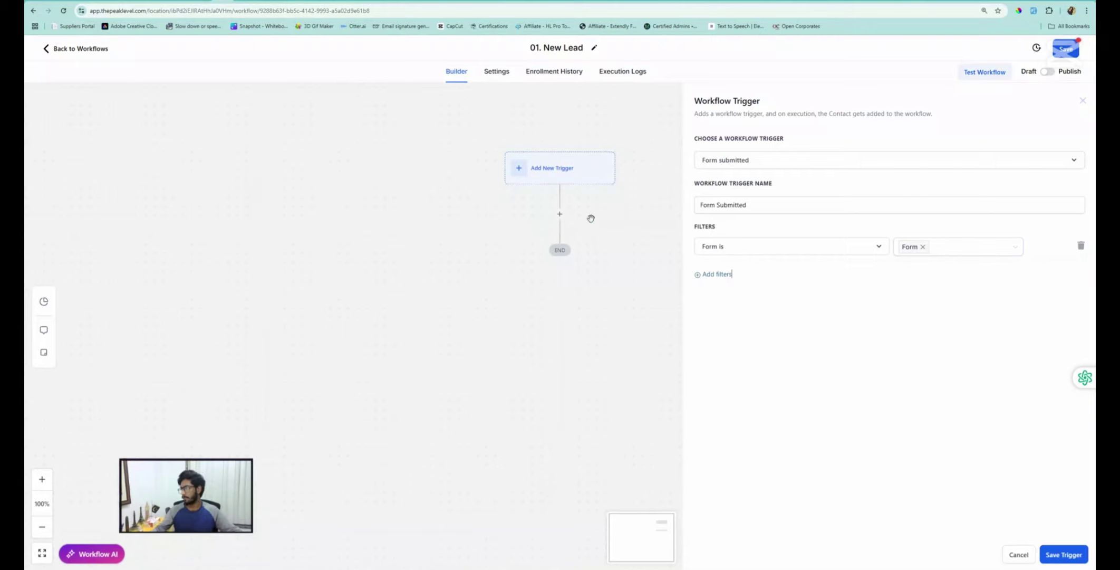
{"action": "left_click", "coordinate": [1044, 553]}
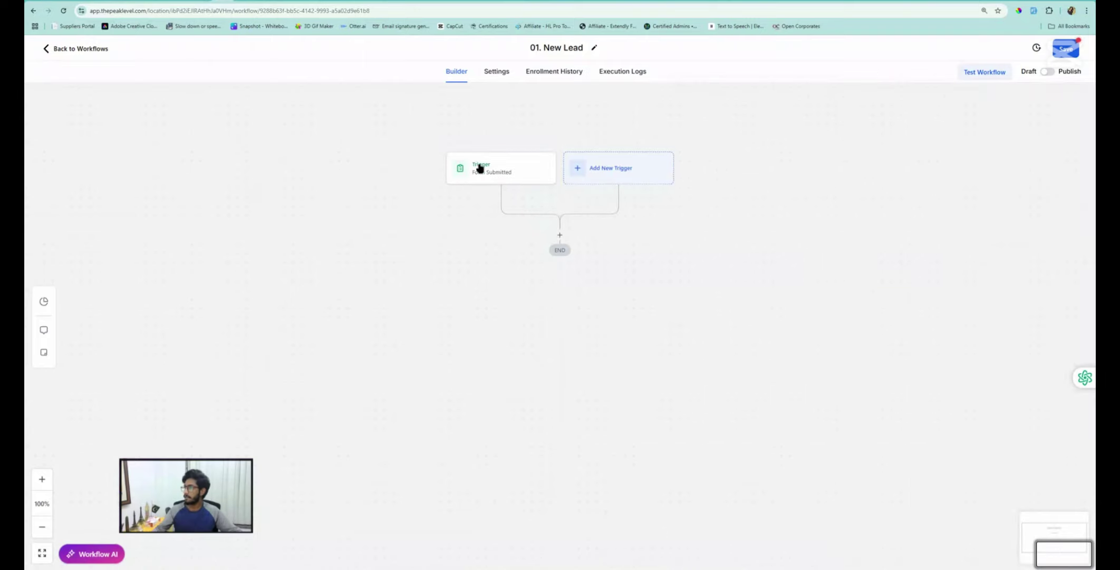
Add a Create/Update Opportunity action after the trigger
{"action": "left_click", "coordinate": [559, 235]}
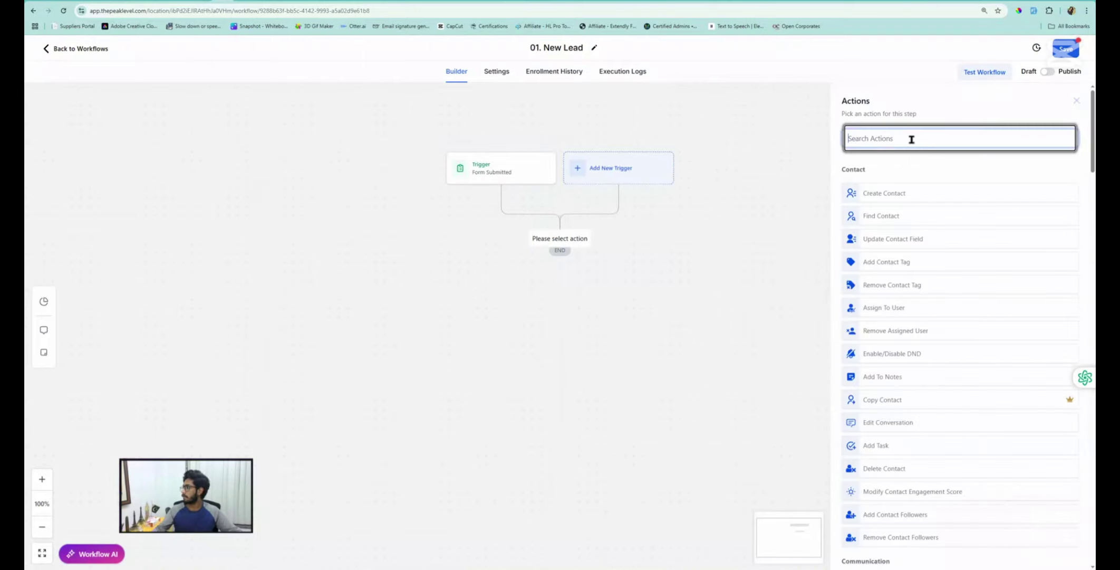
{"action": "left_click", "coordinate": [911, 139]}
{"action": "type", "text": "opp"}
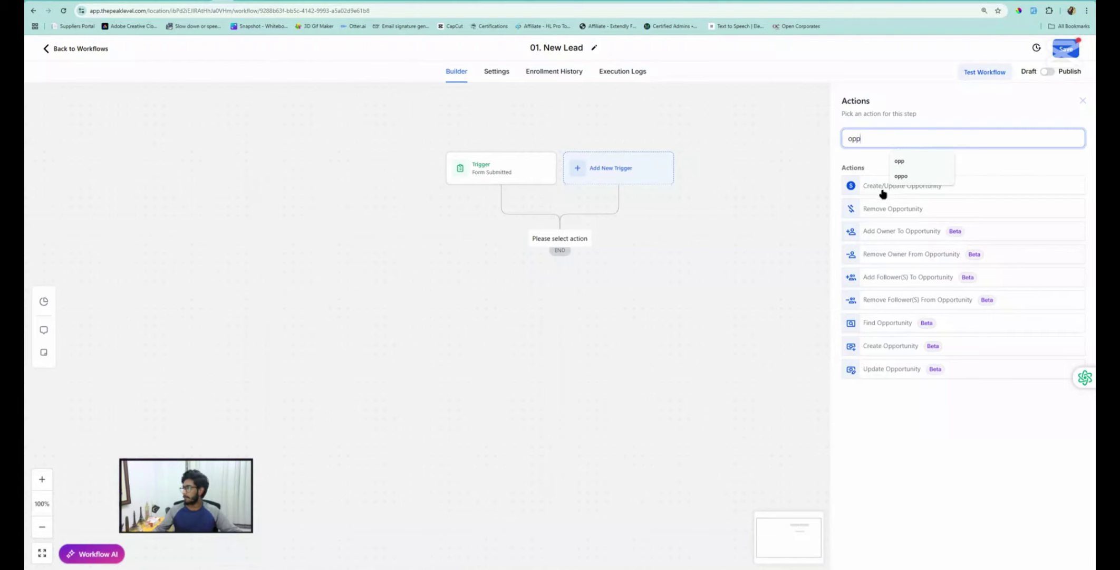
{"action": "left_click", "coordinate": [876, 347]}
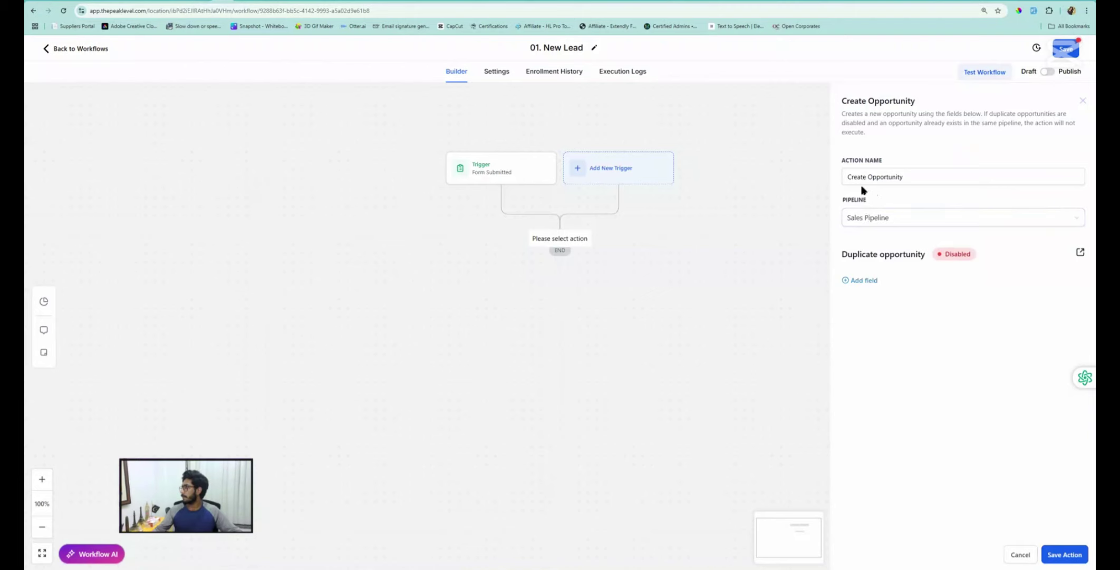
Set the opportunity to Sales Pipeline with Pipeline Stage New Lead, then save the action and workflow
{"action": "left_click", "coordinate": [873, 221]}
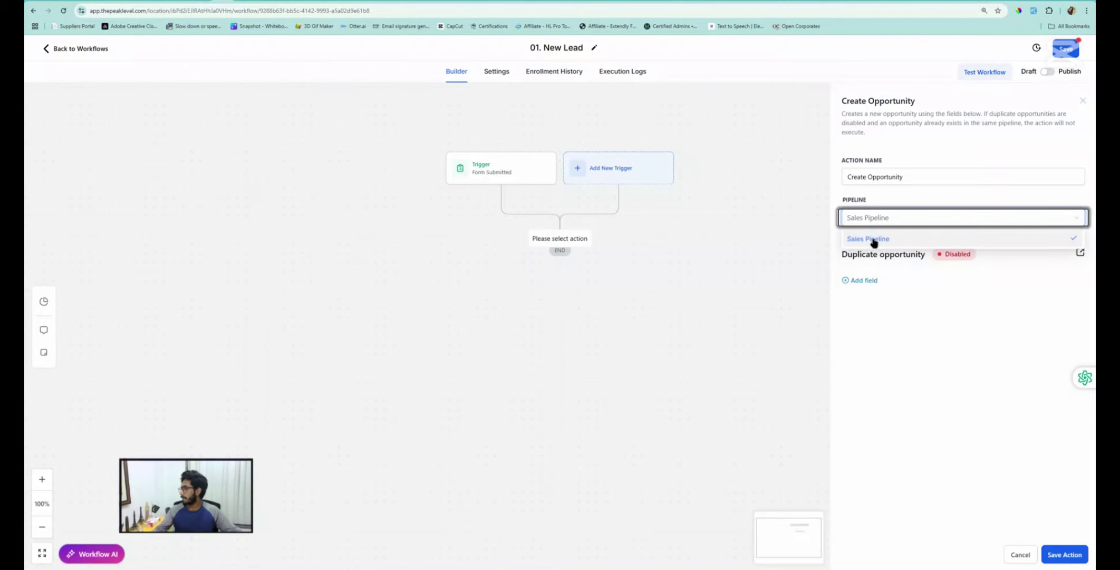
{"action": "left_click", "coordinate": [874, 242]}
{"action": "left_click", "coordinate": [863, 281]}
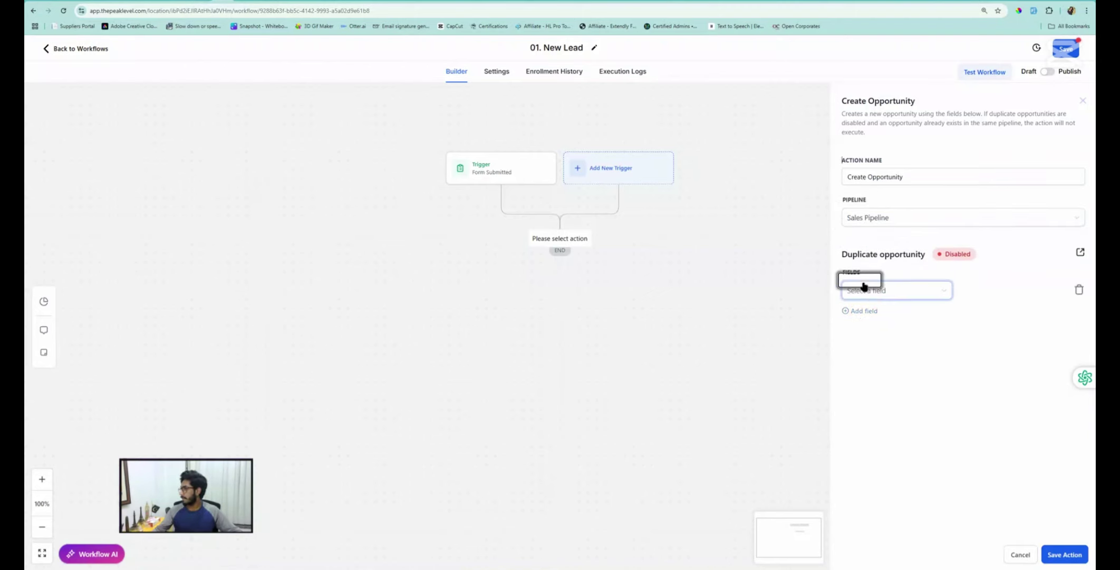
{"action": "left_click", "coordinate": [869, 291]}
{"action": "left_click", "coordinate": [872, 345]}
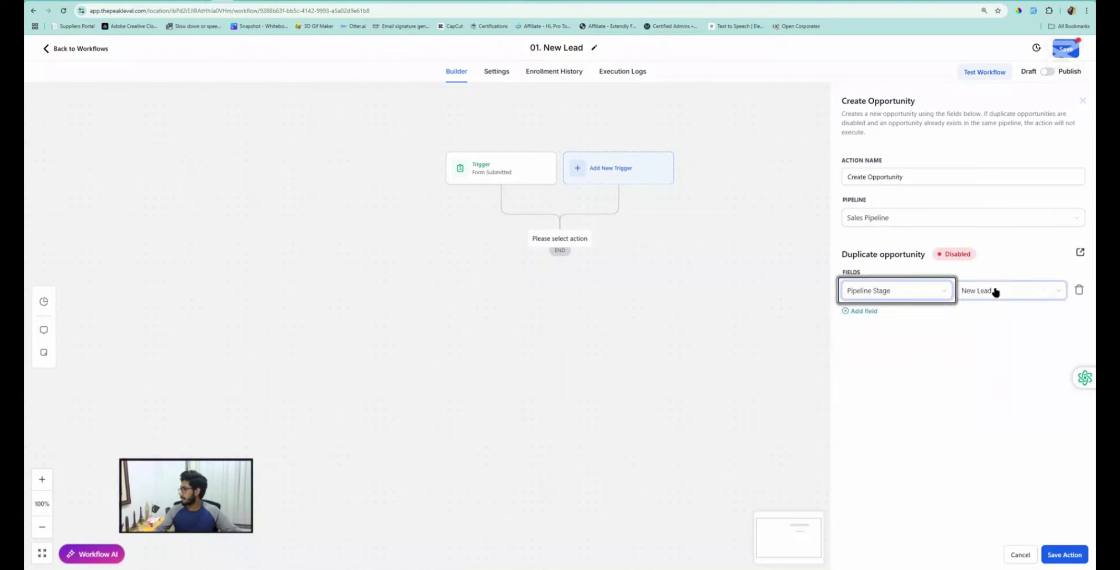
{"action": "left_click", "coordinate": [984, 291]}
{"action": "left_click", "coordinate": [987, 316]}
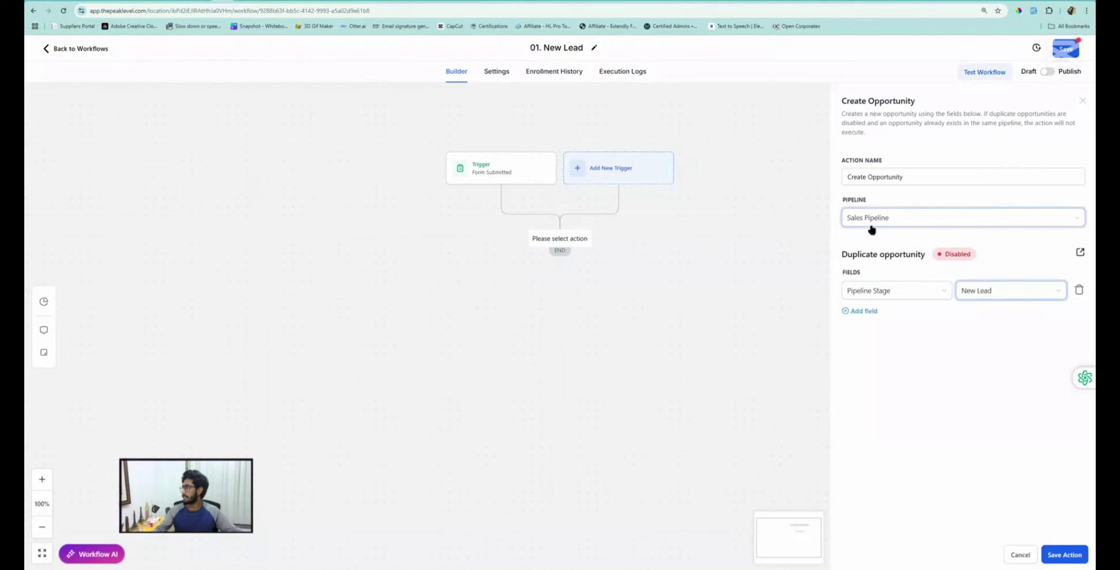
{"action": "left_click", "coordinate": [1064, 554]}
{"action": "left_click", "coordinate": [1066, 49]}
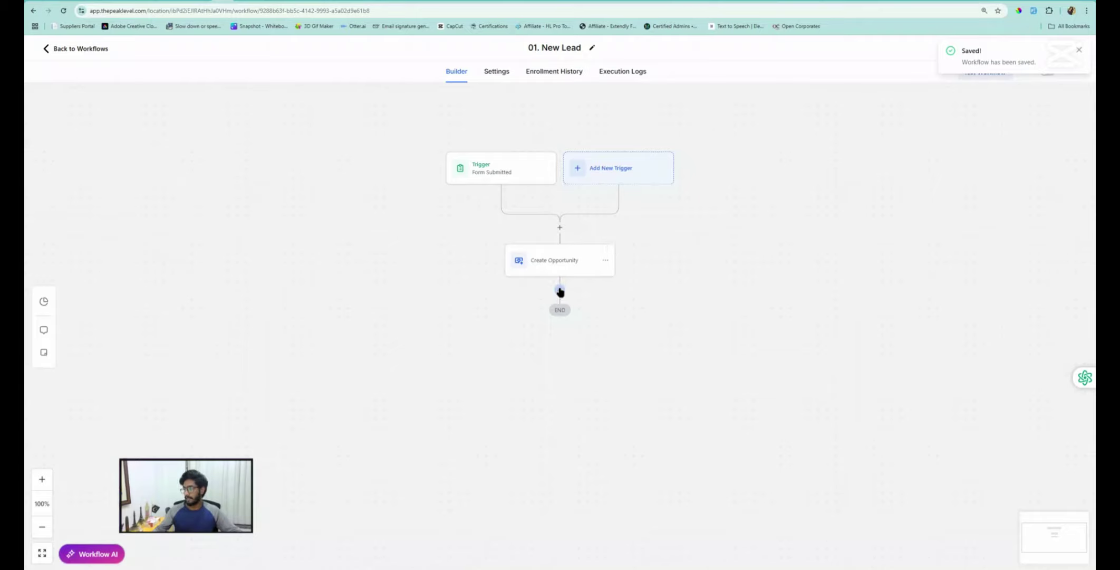
{"action": "left_click", "coordinate": [560, 290]}
{"action": "left_click", "coordinate": [880, 138]}
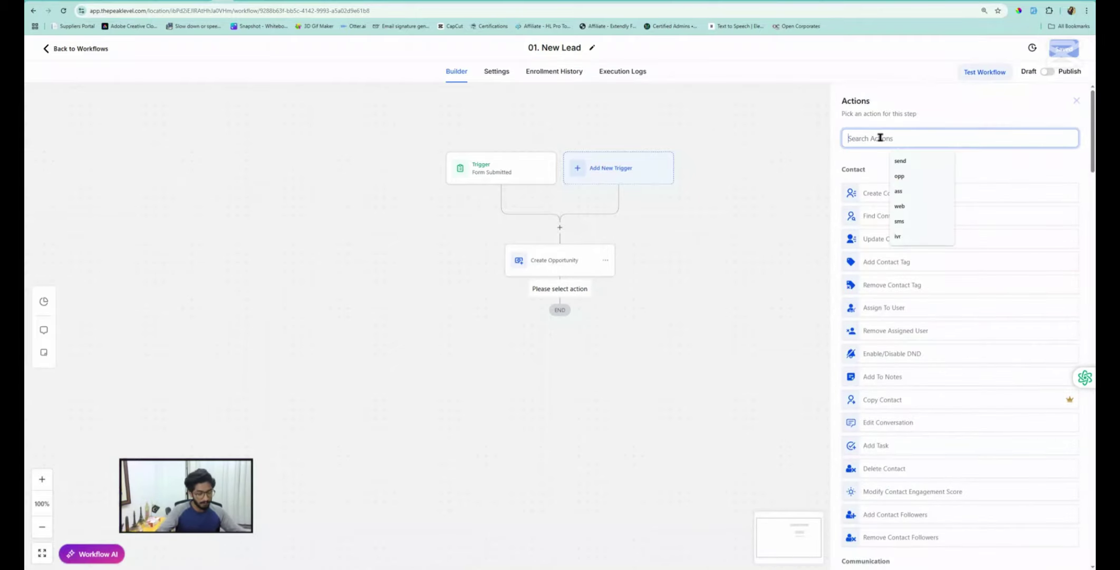
Add a Wait step named 'Wait - 30-Mins' with a 30-minute delay and save the workflow
{"action": "type", "text": "wai"}
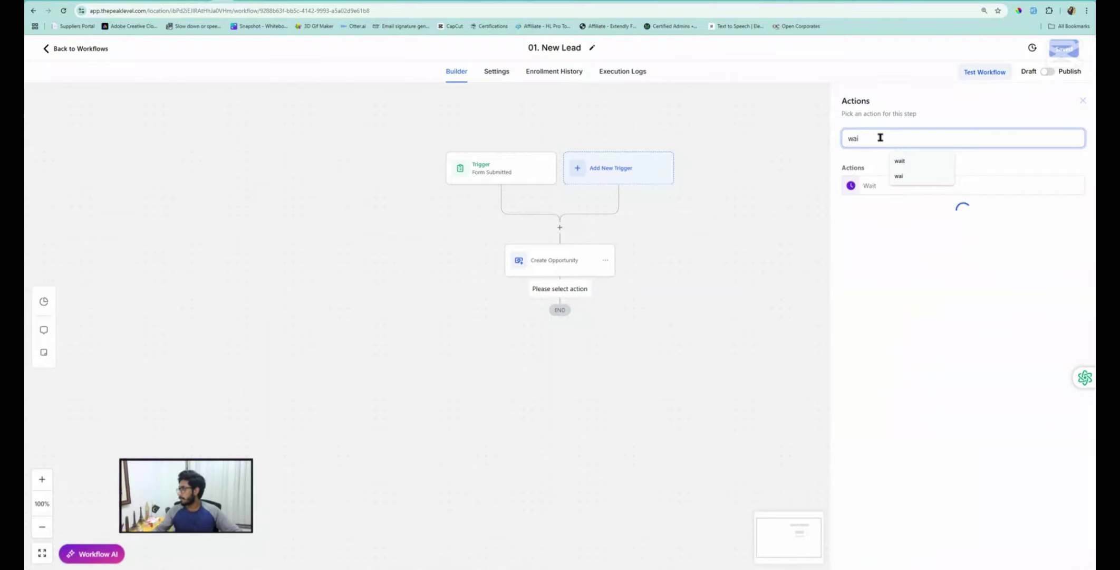
{"action": "left_click", "coordinate": [861, 186]}
{"action": "left_click", "coordinate": [739, 162]}
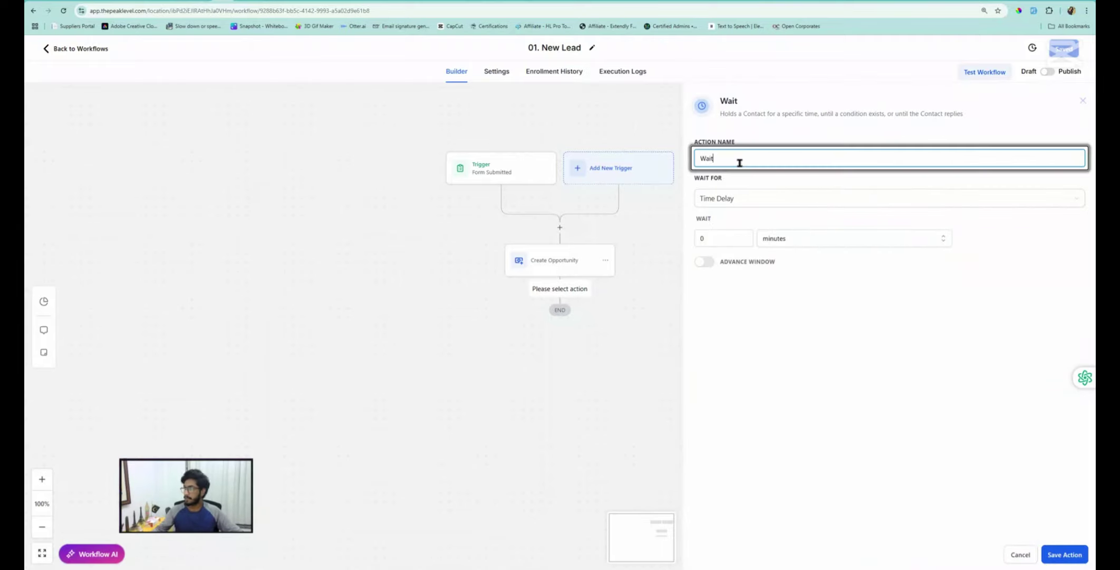
{"action": "type", "text": "- 30-Mins"}
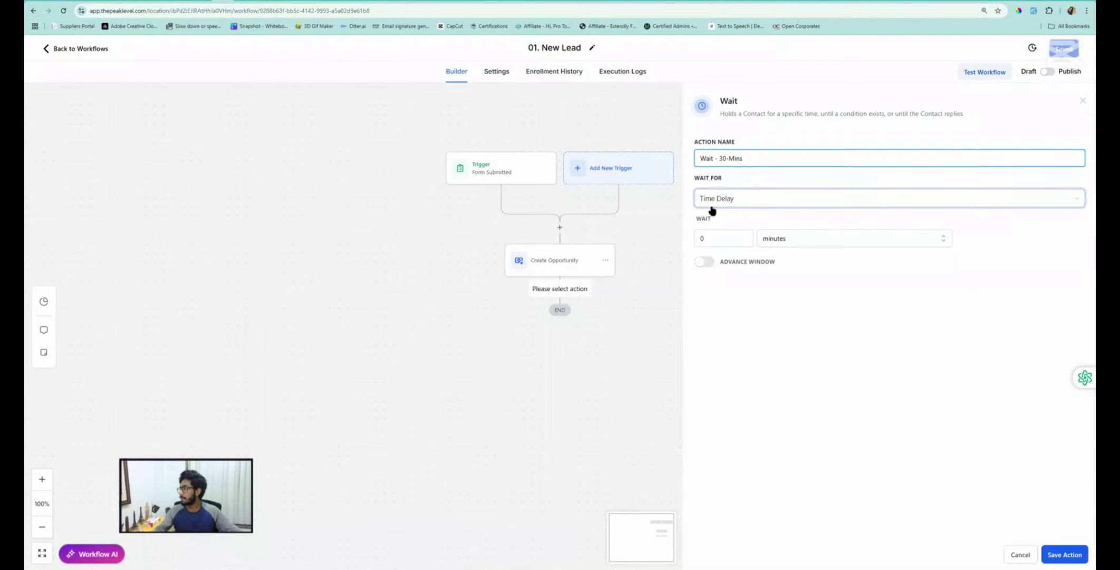
{"action": "left_click", "coordinate": [715, 237]}
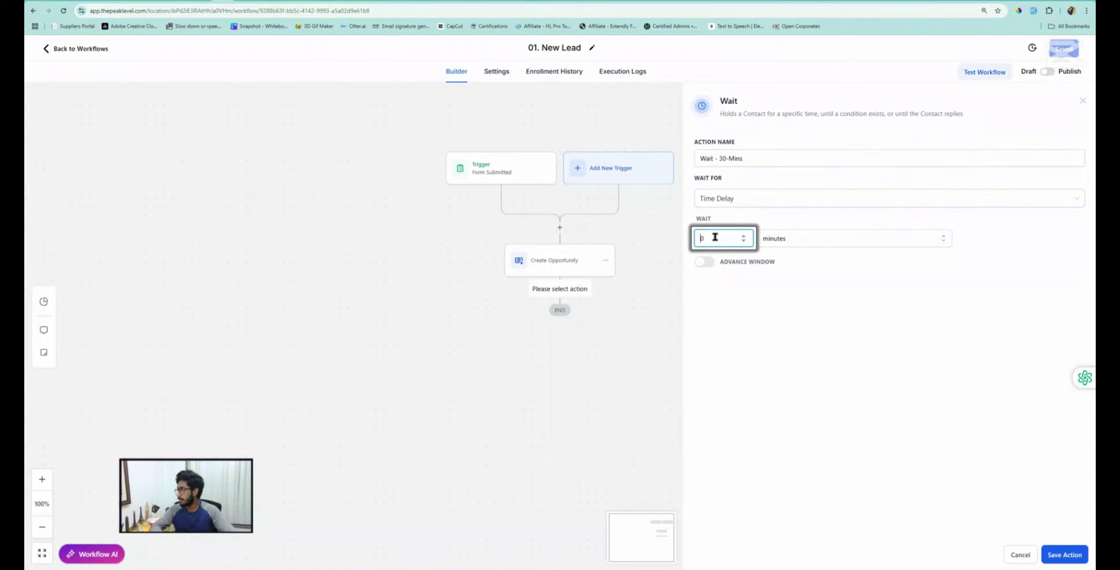
{"action": "type", "text": "3"}
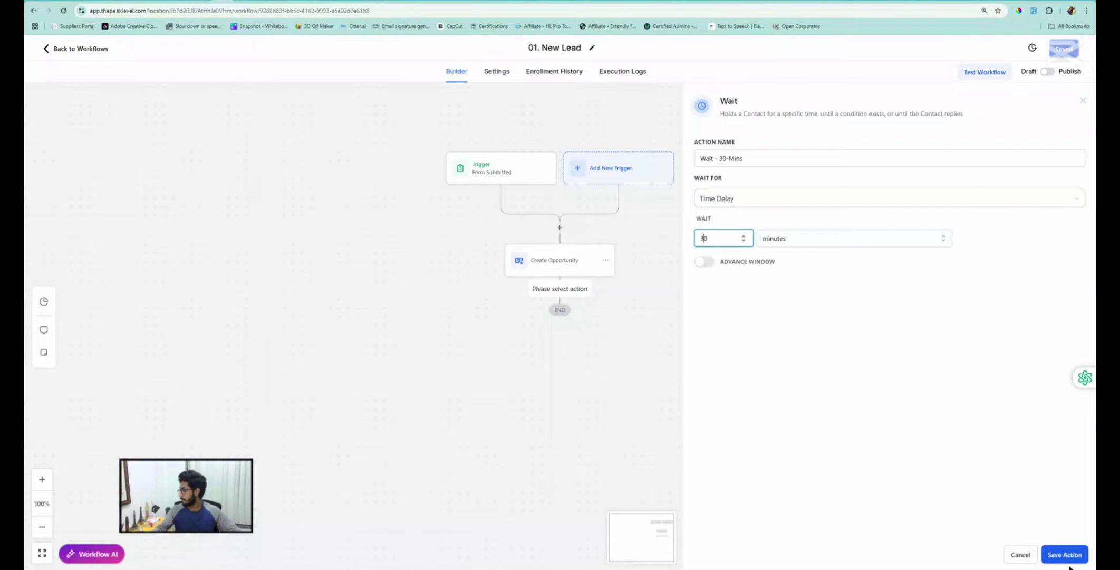
{"action": "left_click", "coordinate": [1074, 555]}
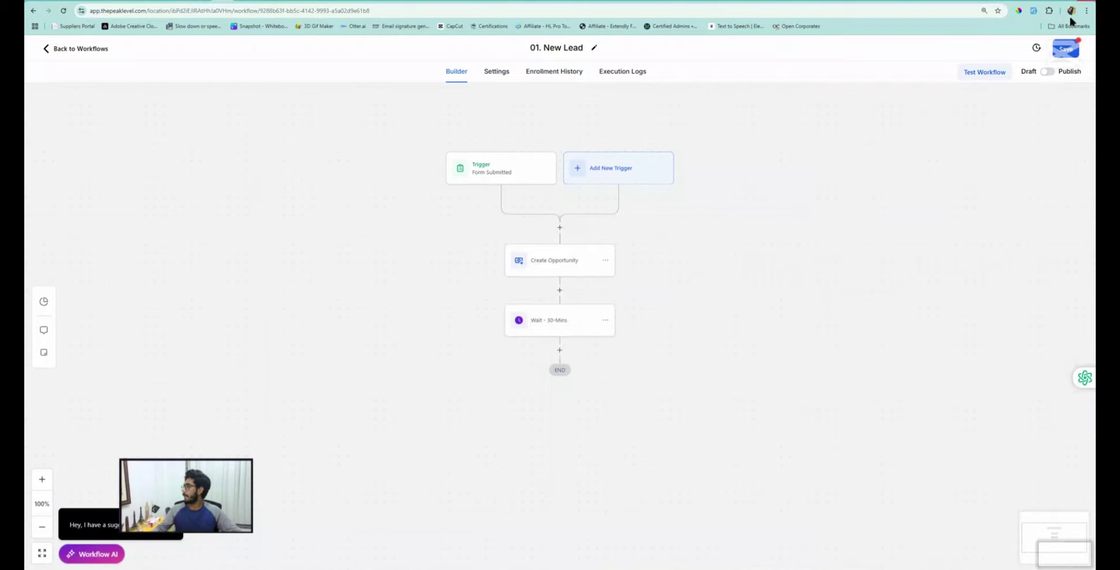
{"action": "left_click", "coordinate": [1066, 49]}
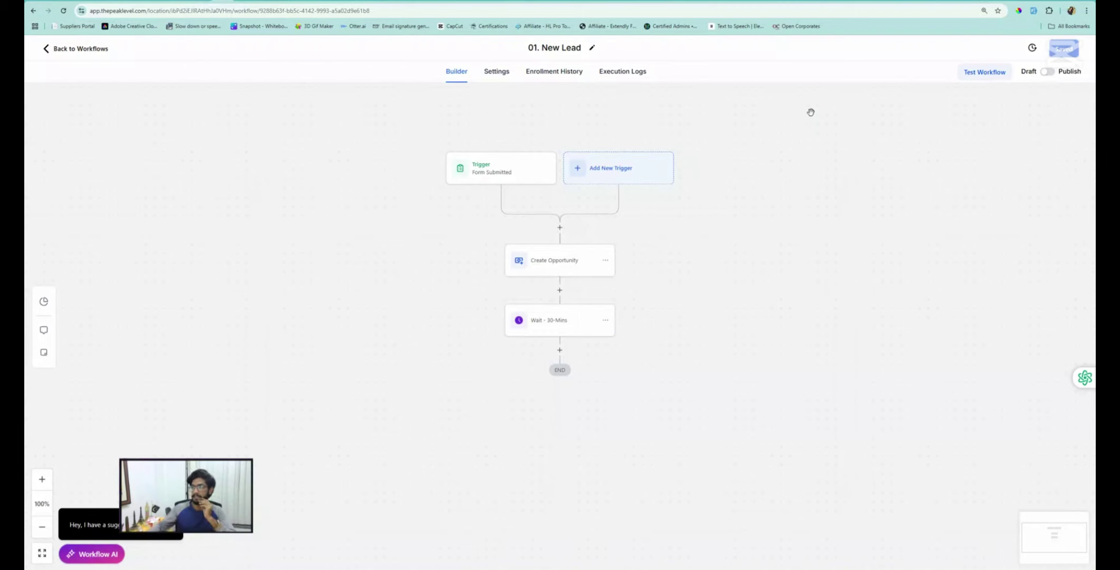
{"action": "left_click", "coordinate": [446, 1]}
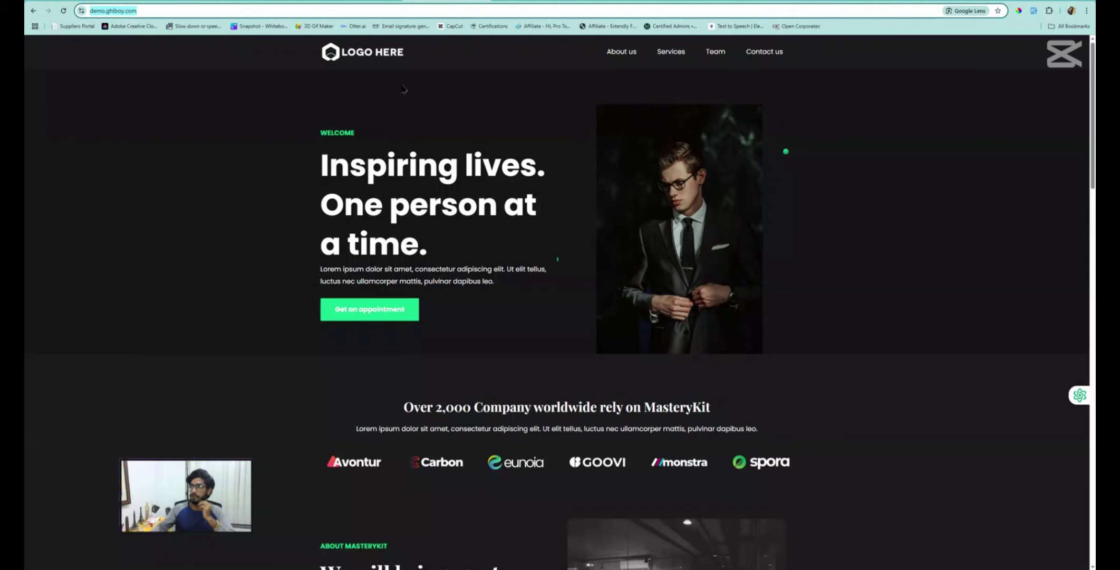
{"action": "left_click", "coordinate": [387, 306]}
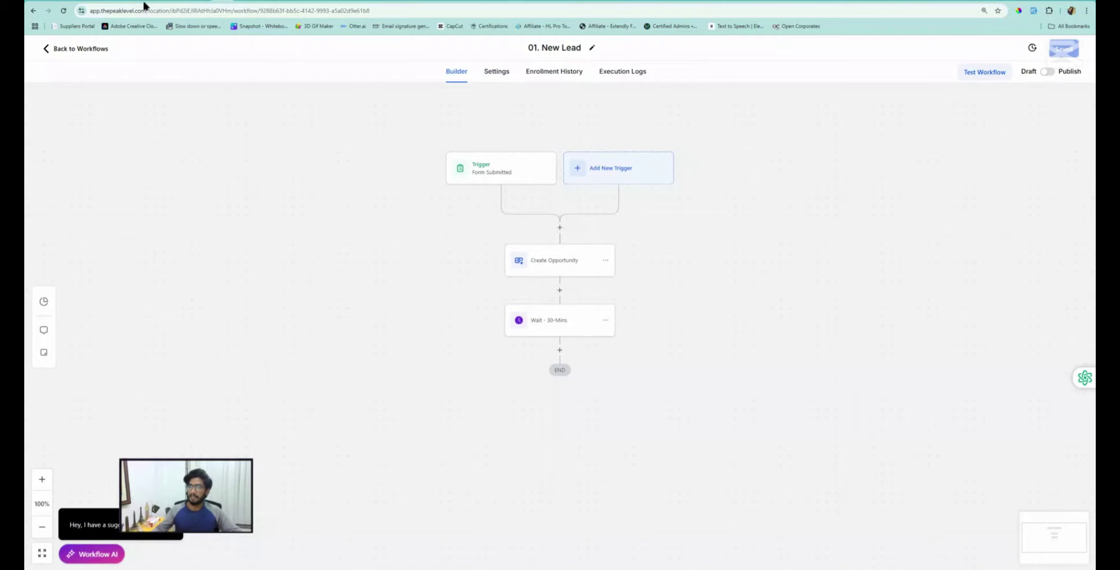
Ask ChatGPT for a 5-part SMS and email nurture sequence aimed at booking a call
{"action": "left_click", "coordinate": [71, 0]}
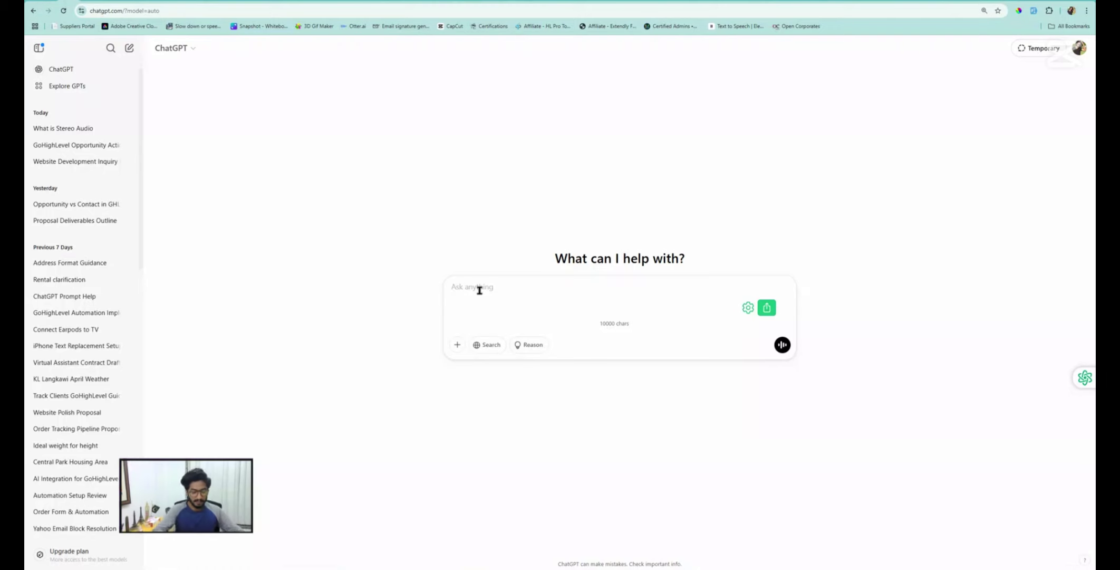
{"action": "type", "text": "pleas"}
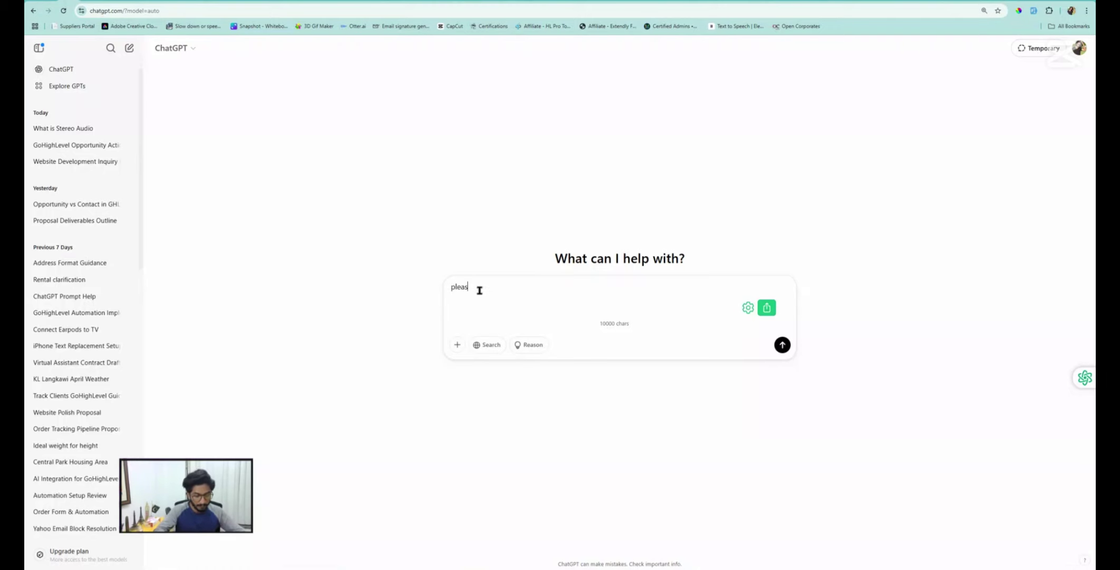
{"action": "type", "text": "e provide me 5 sm"}
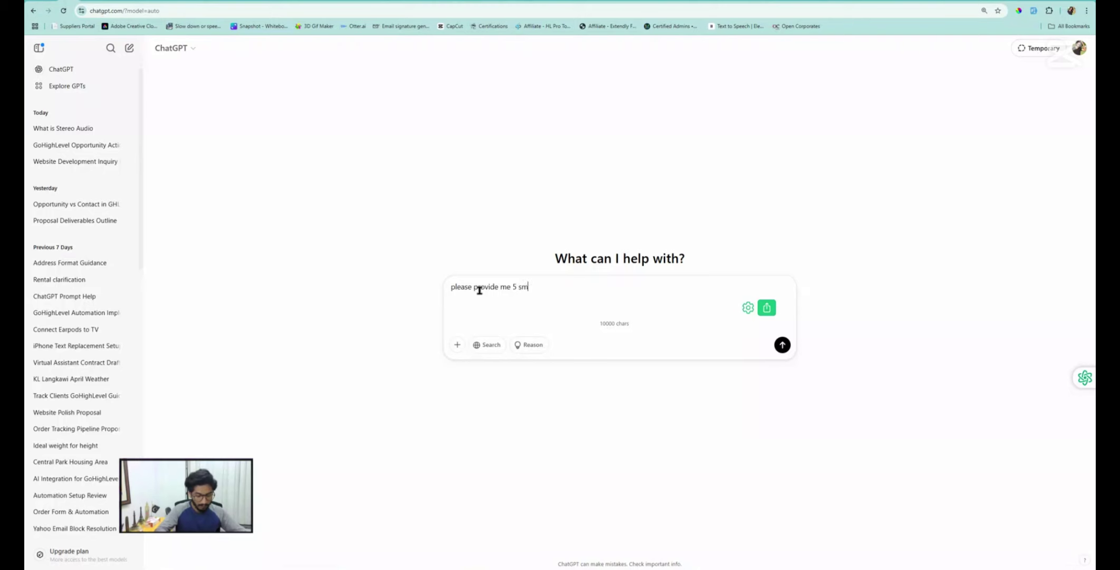
{"action": "type", "text": "s and emails sequenc"}
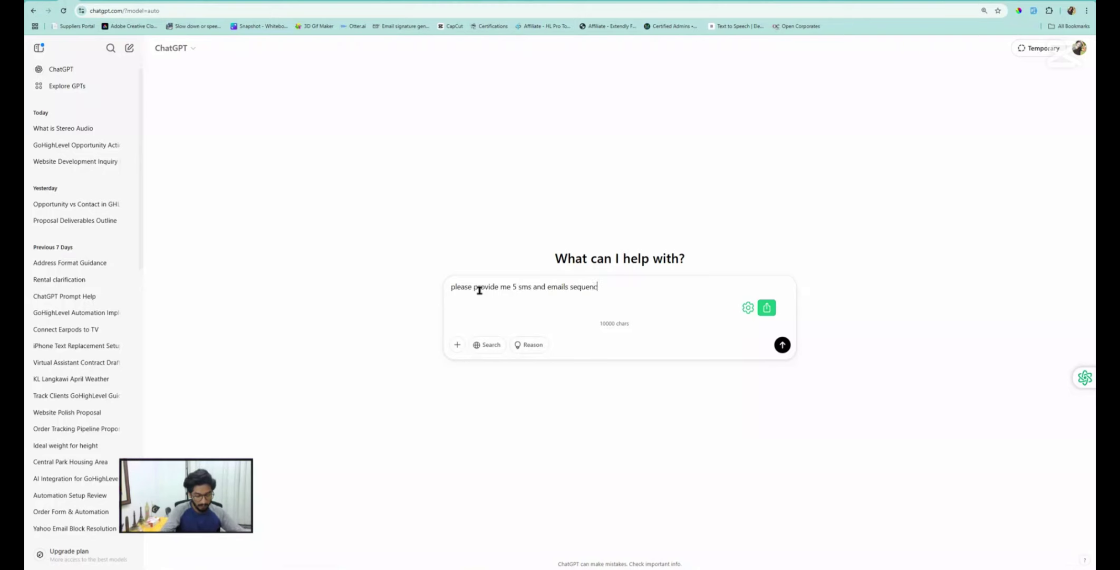
{"action": "type", "text": "e for nurtur"}
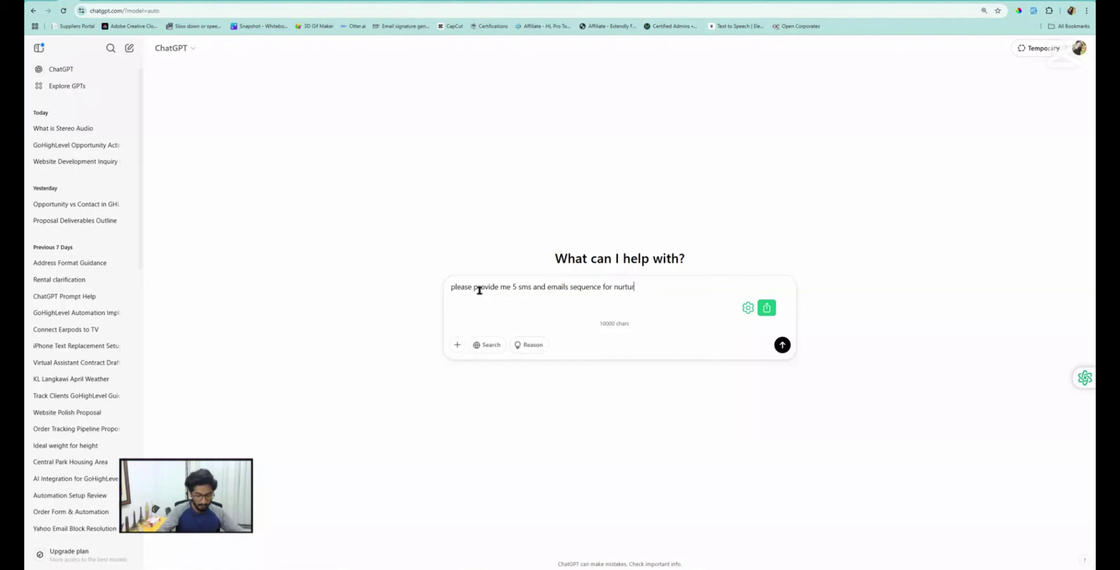
{"action": "type", "text": "ing the lead"}
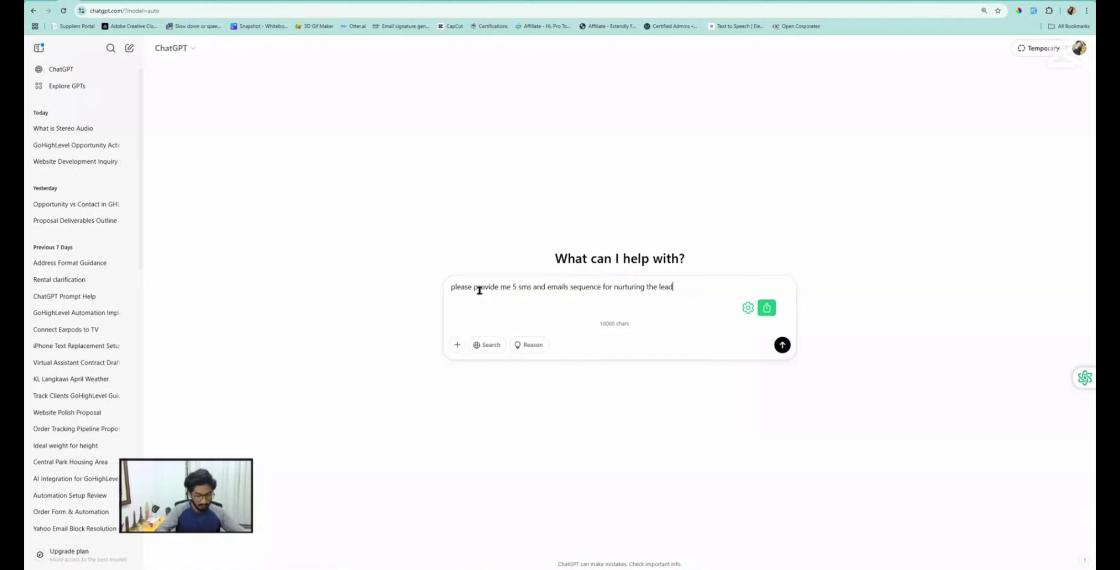
{"action": "type", "text": "s who opted-"}
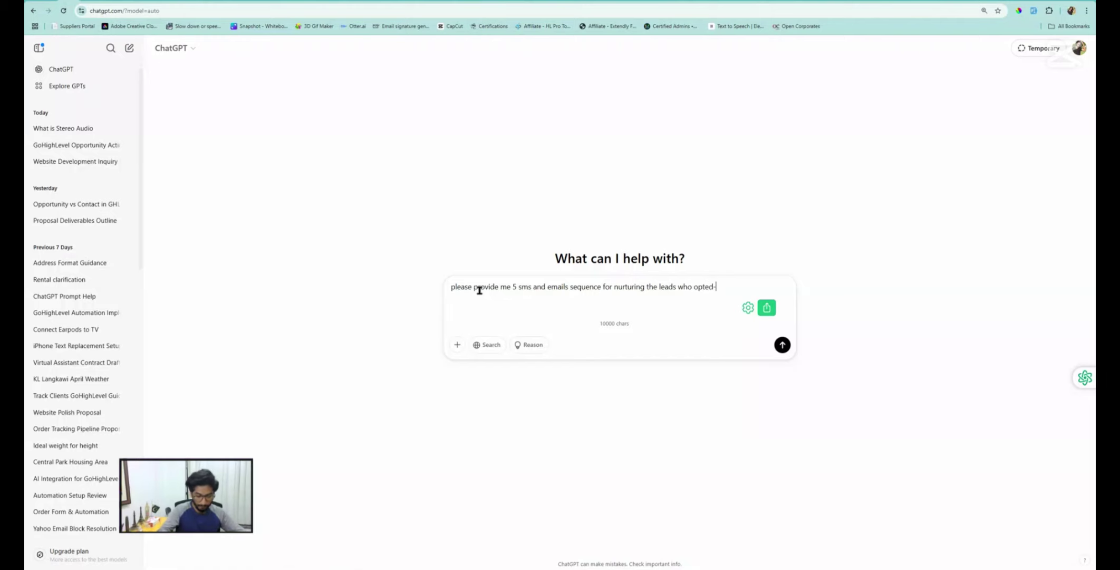
{"action": "type", "text": "in"}
{"action": "key", "text": "shift+Return"}
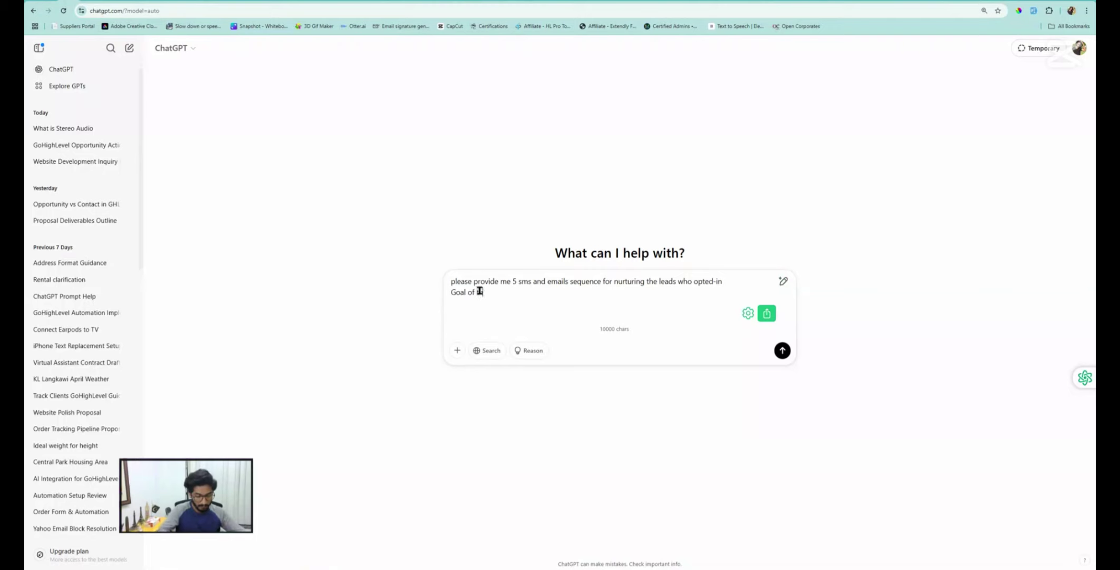
{"action": "type", "text": "Goal of the sequence "}
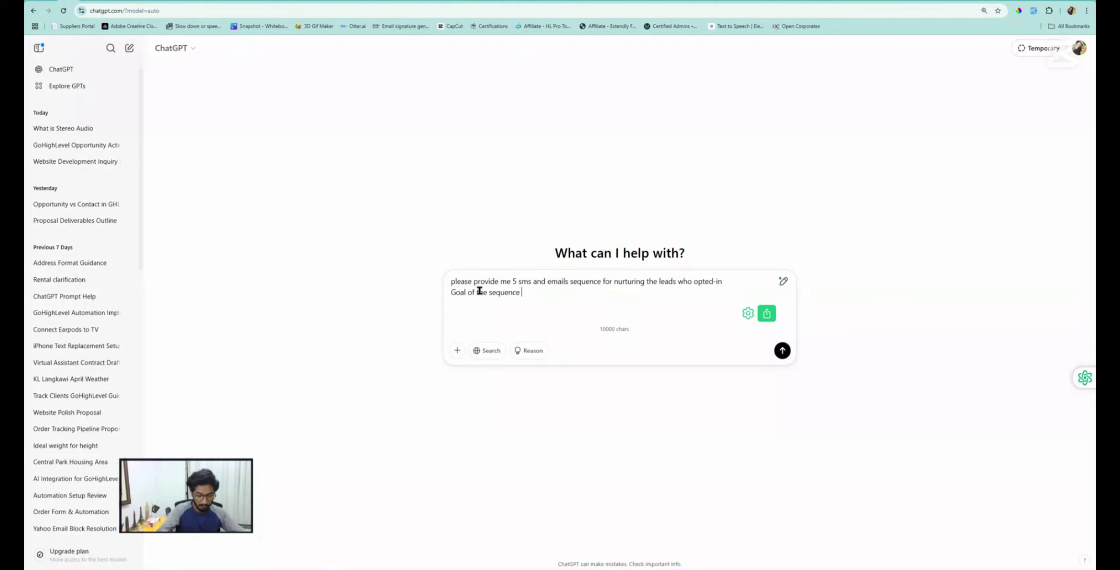
{"action": "type", "text": "is to schew"}
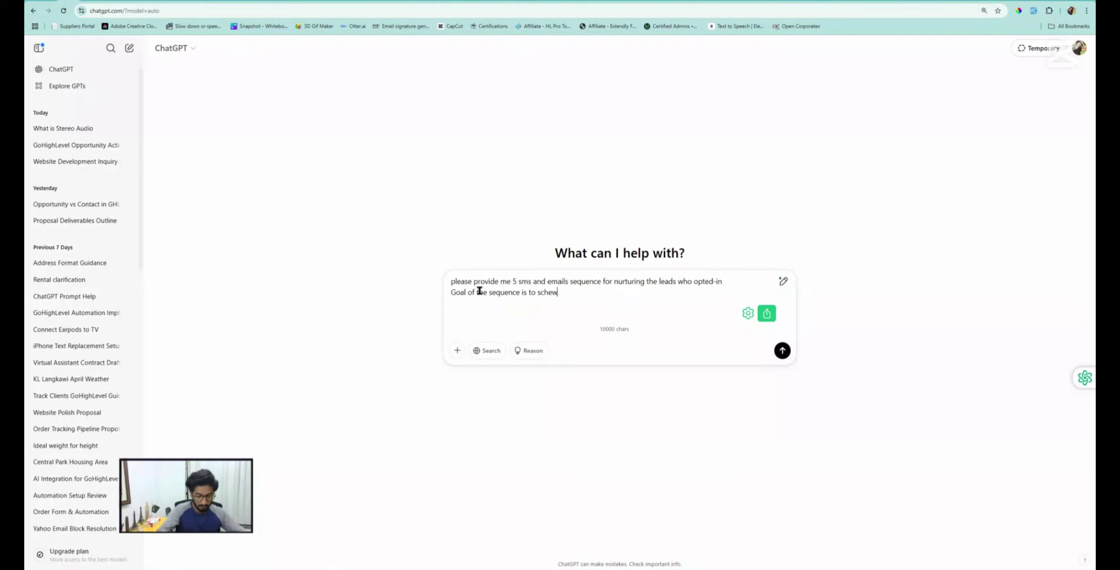
{"action": "type", "text": "dule a call"}
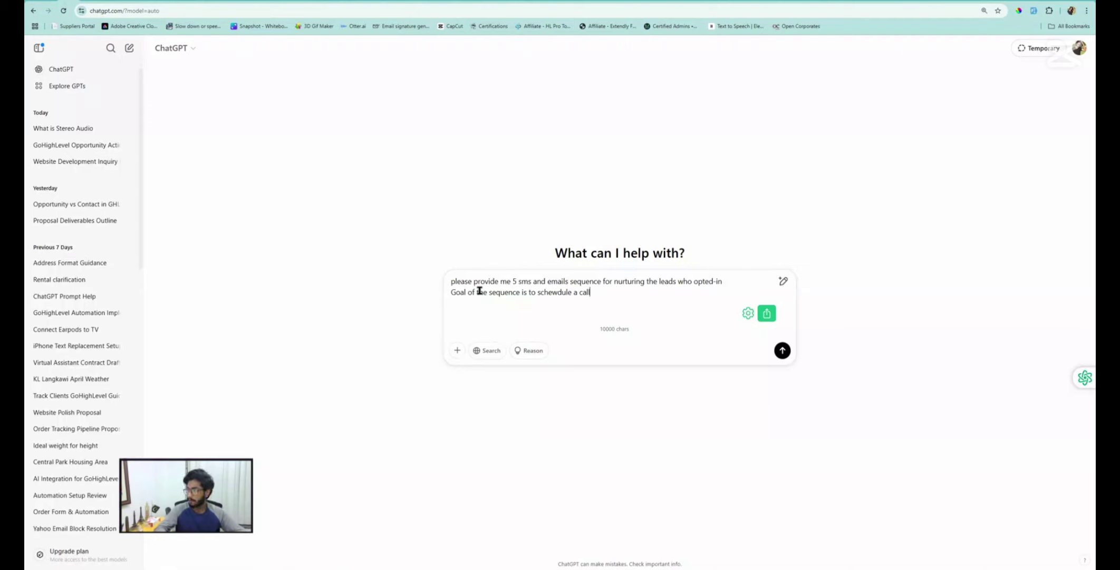
{"action": "type", "text": " with a"}
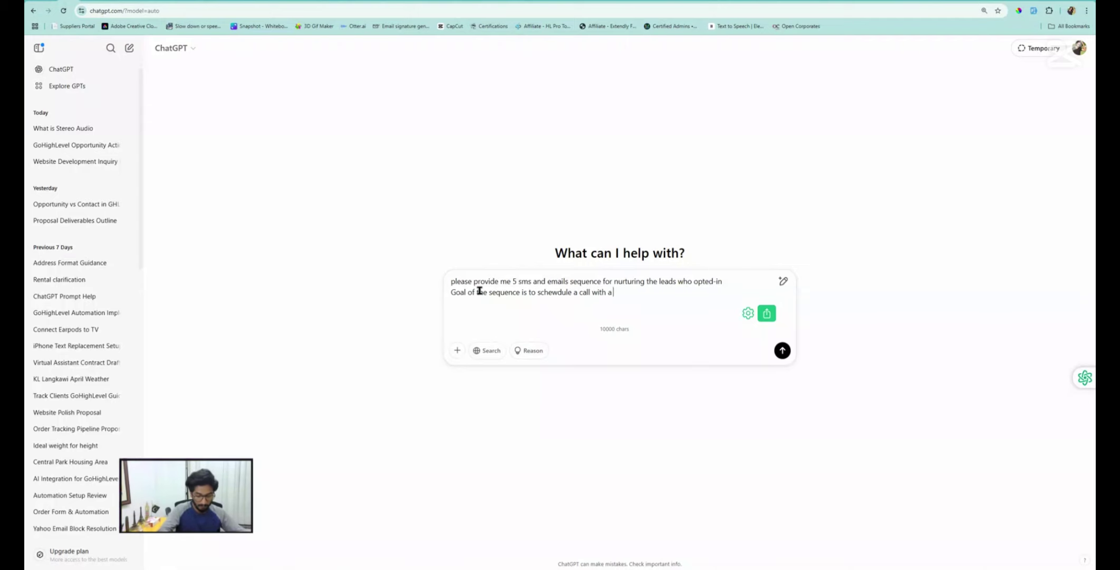
{"action": "type", "text": " booking link"}
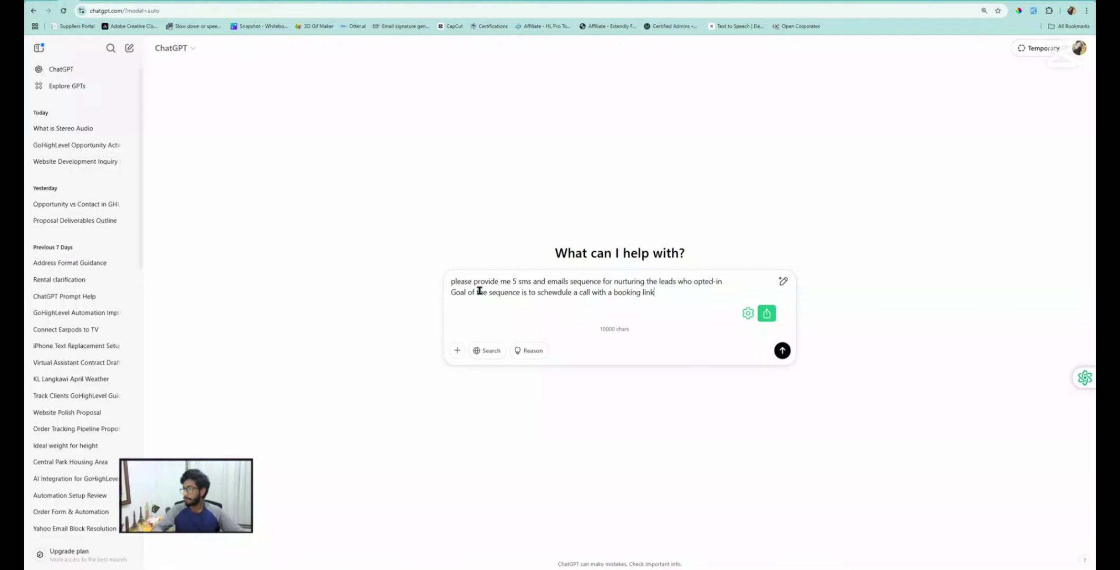
{"action": "key", "text": "Return"}
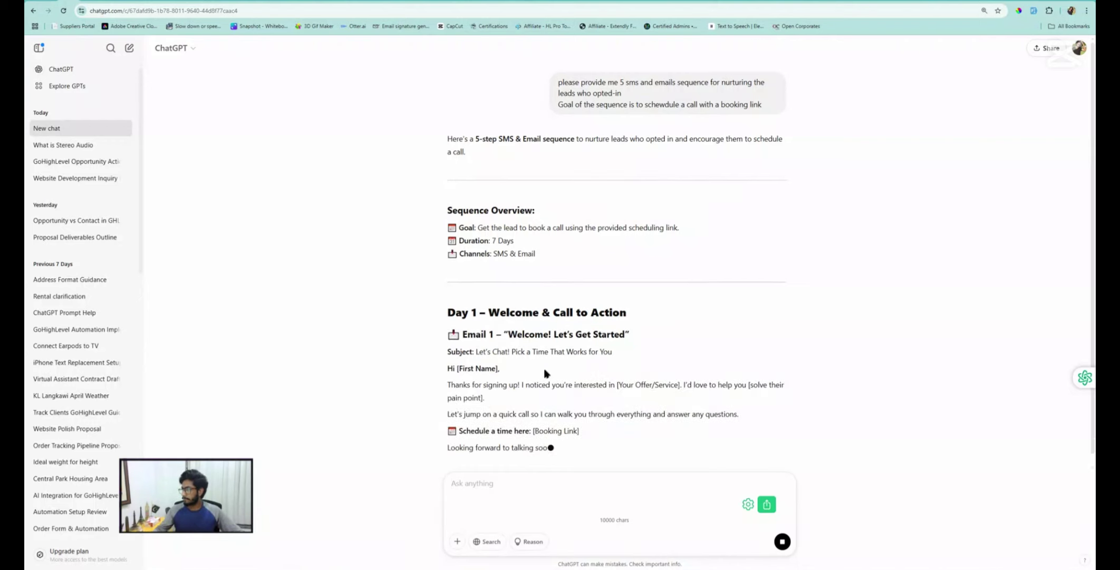
Review the reply and select Email 1's subject 'Let's Chat! Pick a Time That Works for You'
{"action": "scroll", "coordinate": [544, 371], "scroll_direction": "down", "scroll_amount": 2}
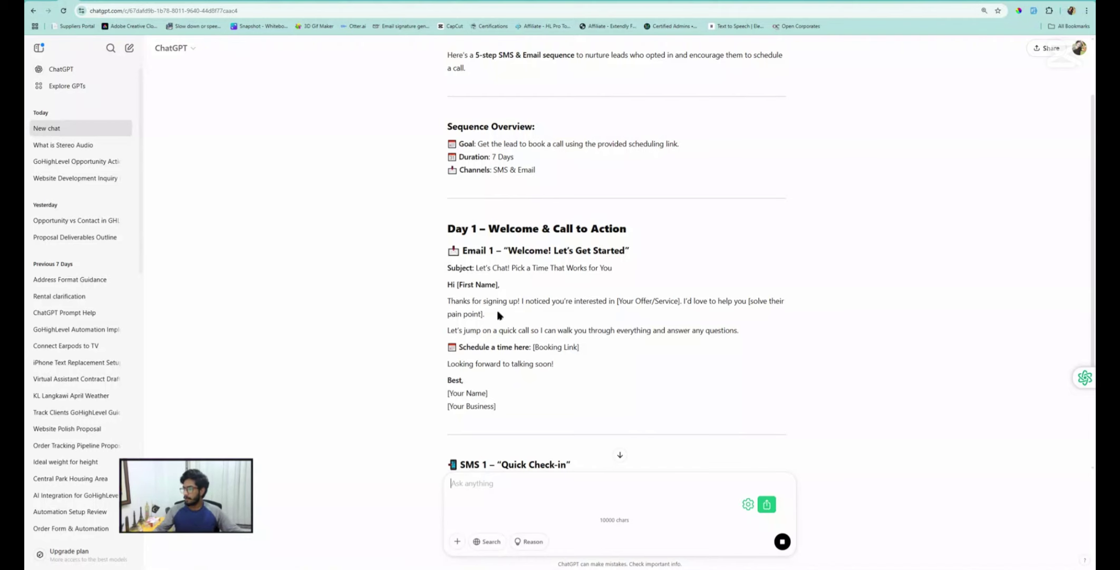
{"action": "scroll", "coordinate": [498, 314], "scroll_direction": "down", "scroll_amount": 3}
{"action": "scroll", "coordinate": [401, 228], "scroll_direction": "up", "scroll_amount": 2}
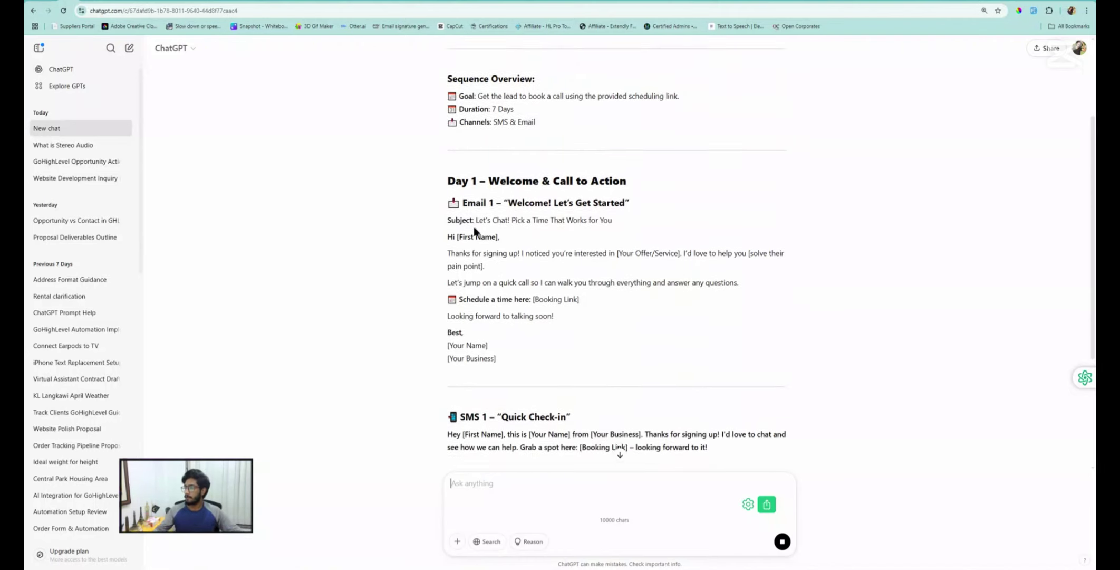
{"action": "scroll", "coordinate": [480, 264], "scroll_direction": "down", "scroll_amount": 4}
{"action": "scroll", "coordinate": [502, 324], "scroll_direction": "down", "scroll_amount": 4}
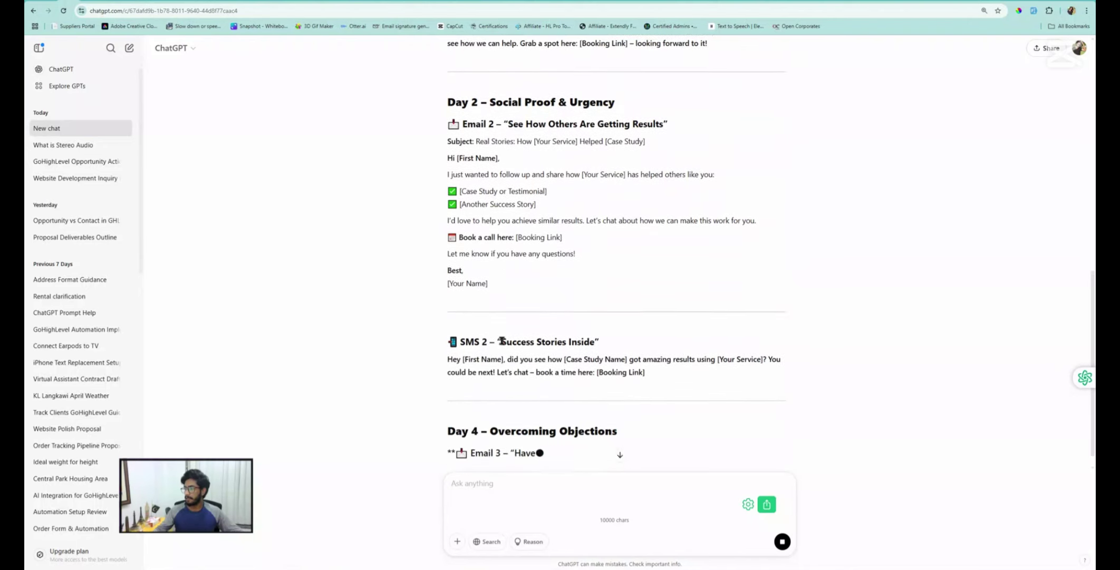
{"action": "scroll", "coordinate": [509, 323], "scroll_direction": "up", "scroll_amount": 4}
{"action": "scroll", "coordinate": [512, 322], "scroll_direction": "up", "scroll_amount": 4}
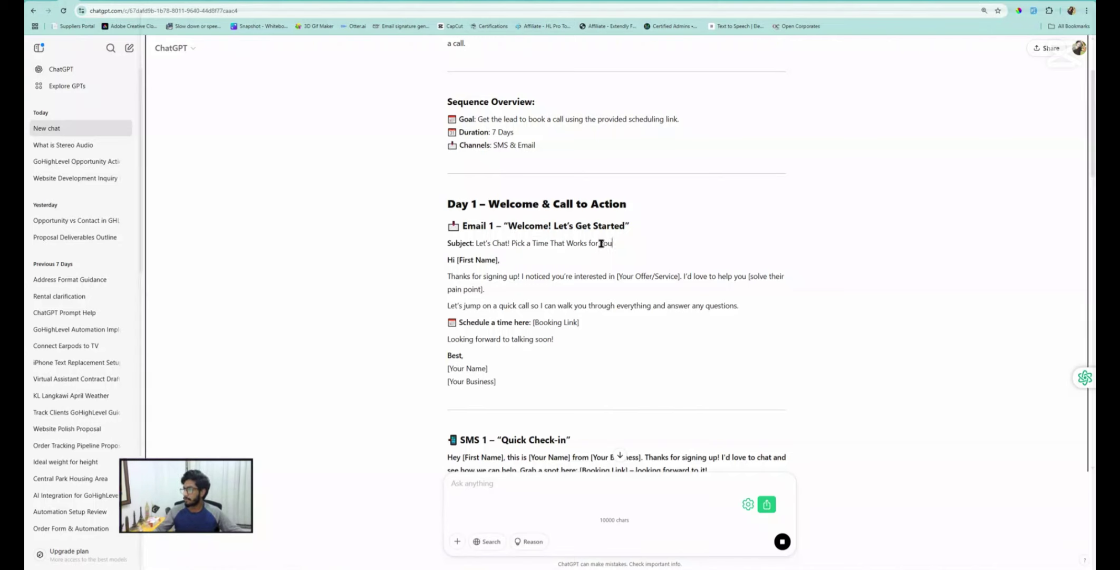
{"action": "left_click_drag", "start_coordinate": [613, 244], "coordinate": [475, 244]}
{"action": "key", "text": "ctrl+c"}
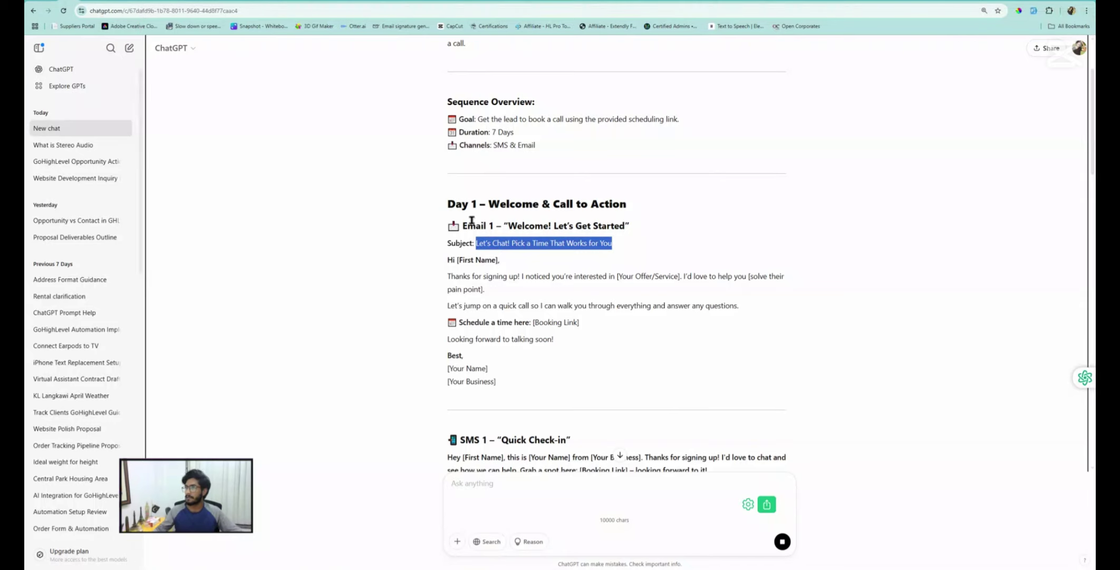
Add a Send Email step named Email 1 after the wait, pasting in the copied subject
{"action": "left_click", "coordinate": [224, 1]}
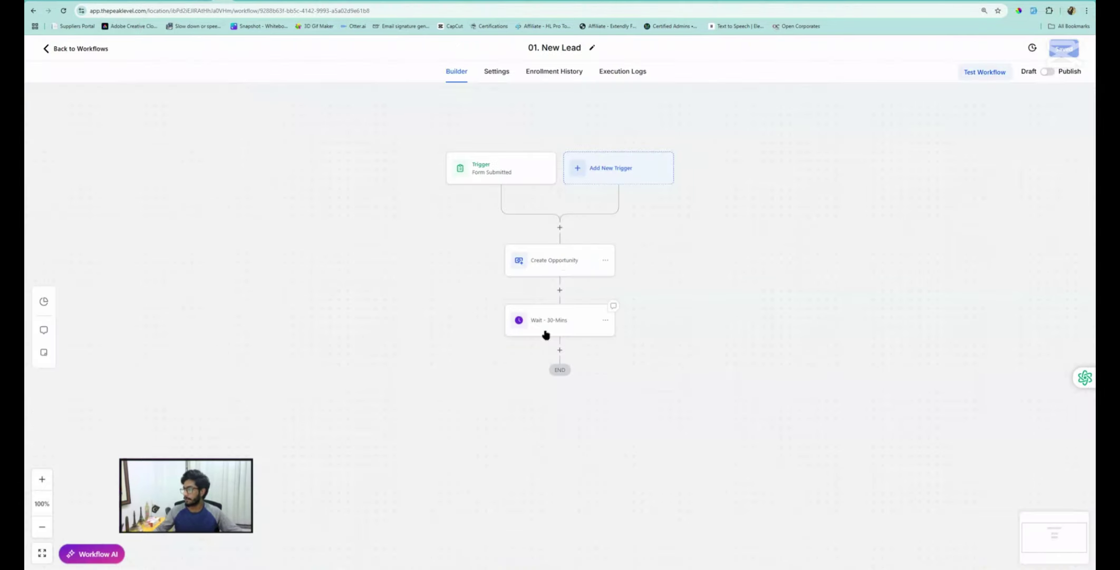
{"action": "left_click", "coordinate": [560, 350]}
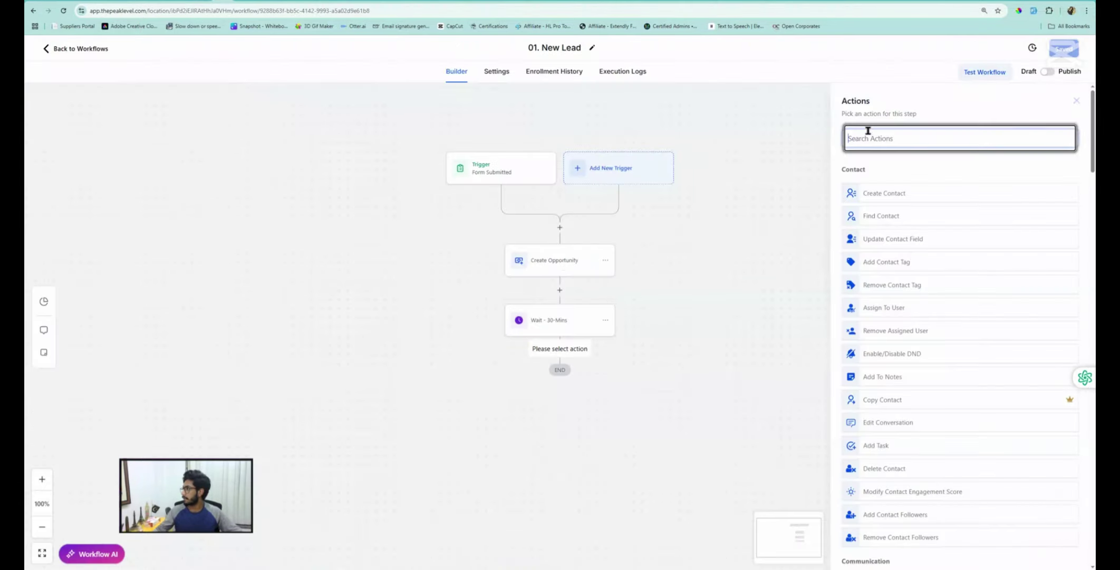
{"action": "left_click", "coordinate": [894, 137]}
{"action": "type", "text": "ema"}
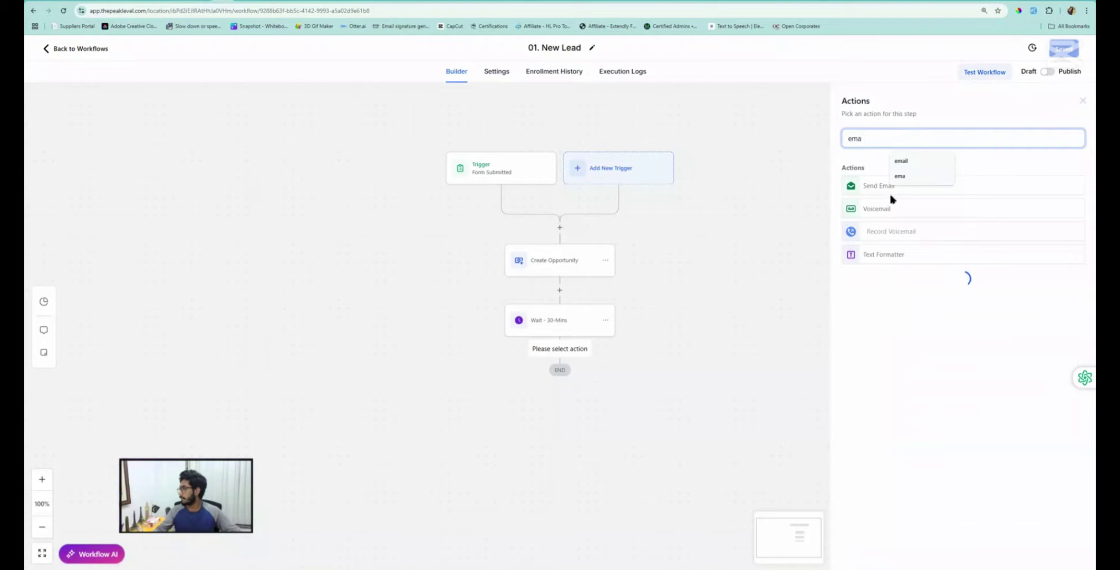
{"action": "left_click", "coordinate": [879, 188]}
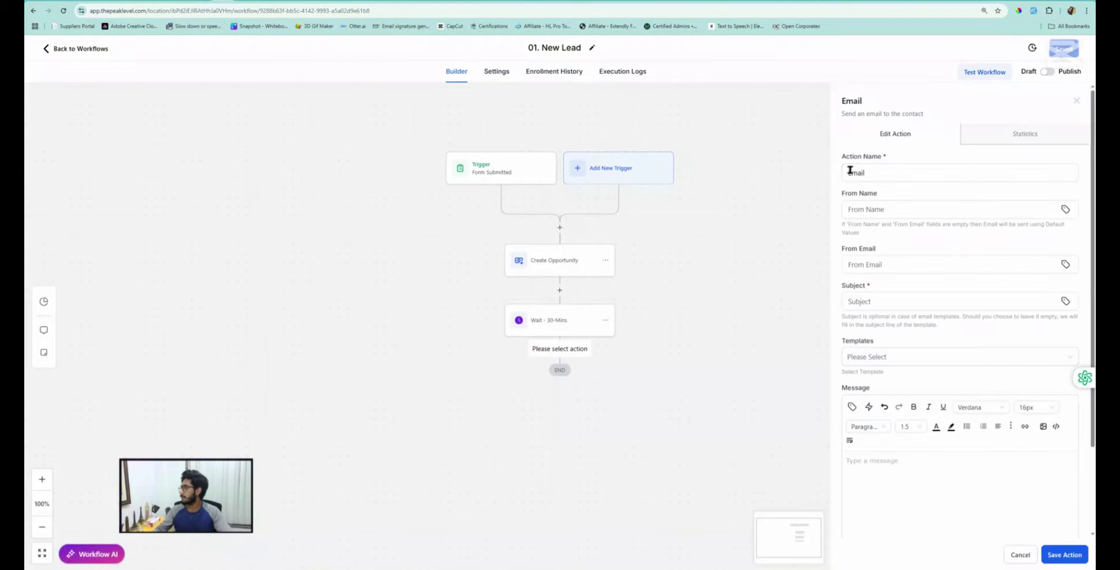
{"action": "left_click", "coordinate": [872, 173]}
{"action": "type", "text": "1"}
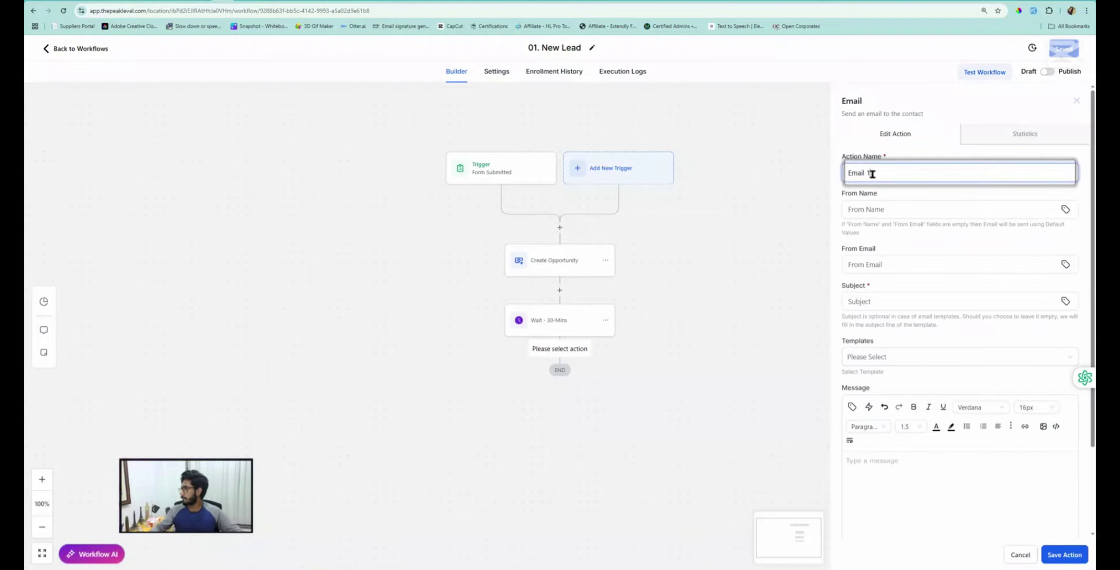
{"action": "left_click", "coordinate": [877, 301]}
{"action": "key", "text": "ctrl+v"}
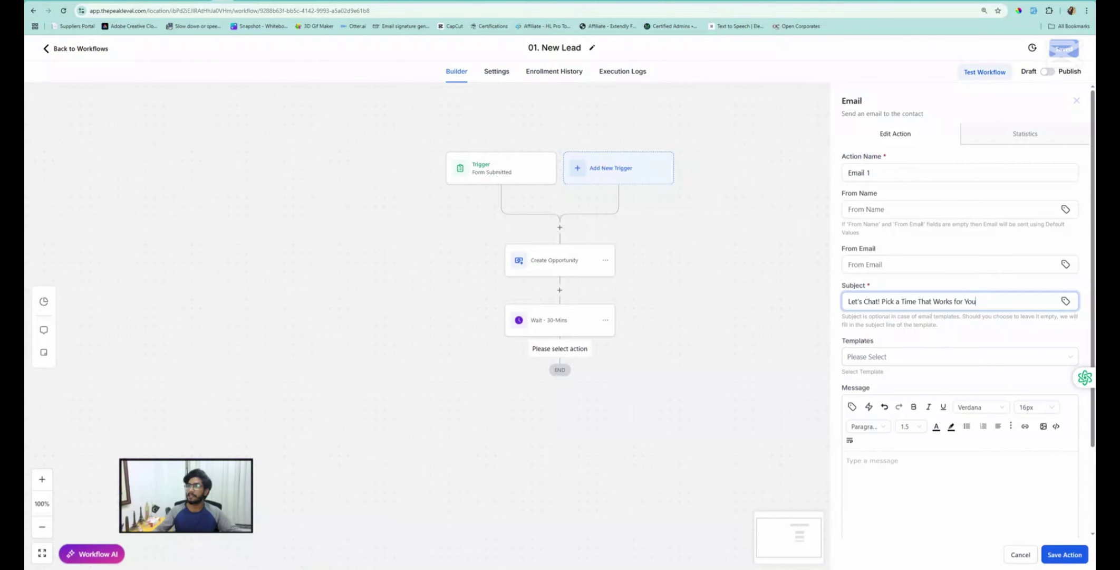
Copy the Email 1 body text from the ChatGPT reply
{"action": "left_click", "coordinate": [101, 1]}
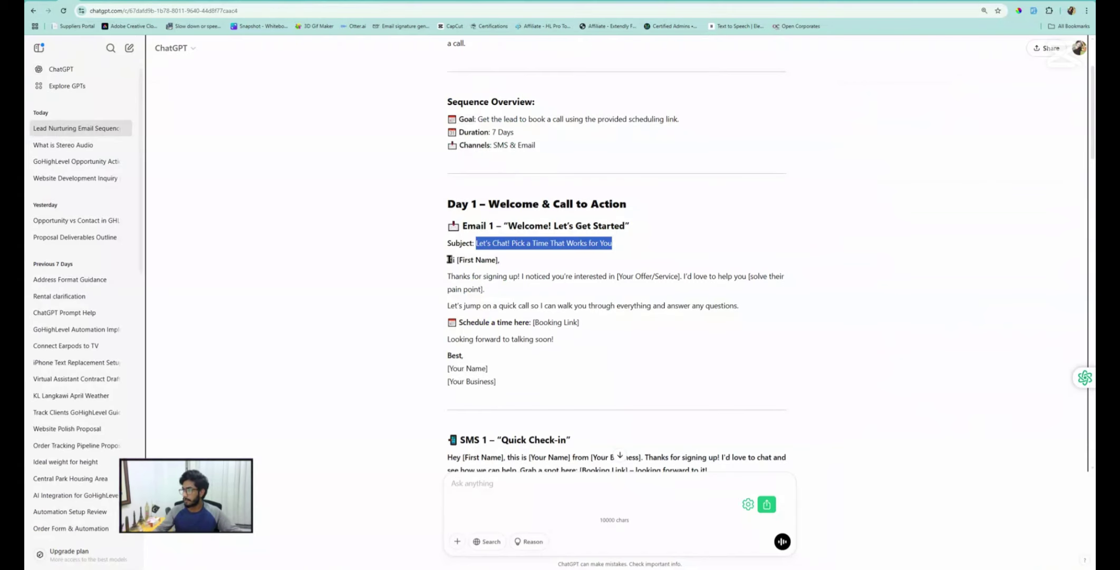
{"action": "left_click_drag", "start_coordinate": [448, 259], "coordinate": [488, 363]}
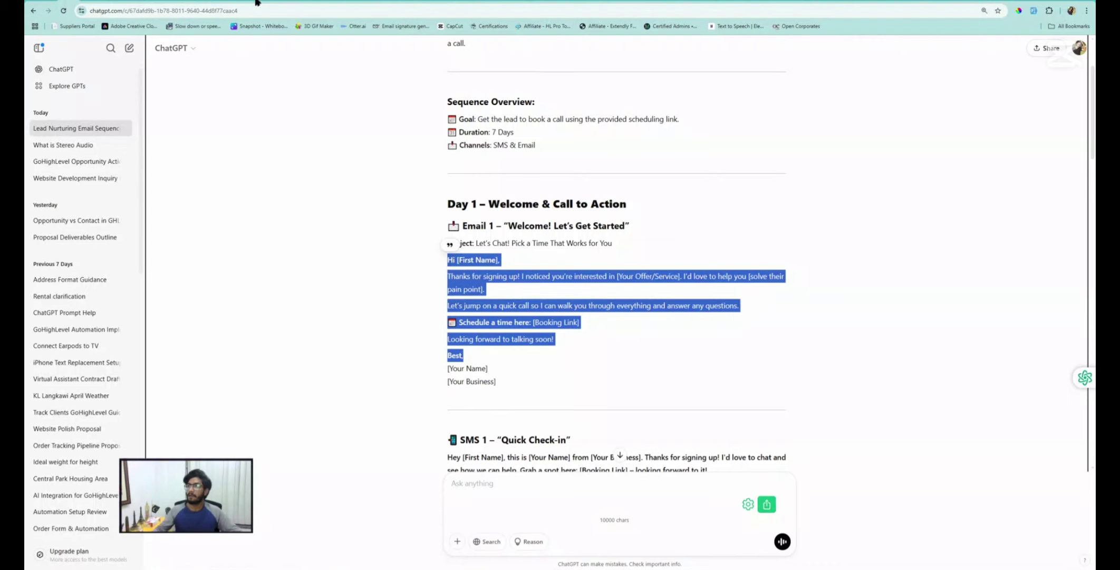
{"action": "left_click", "coordinate": [221, 1]}
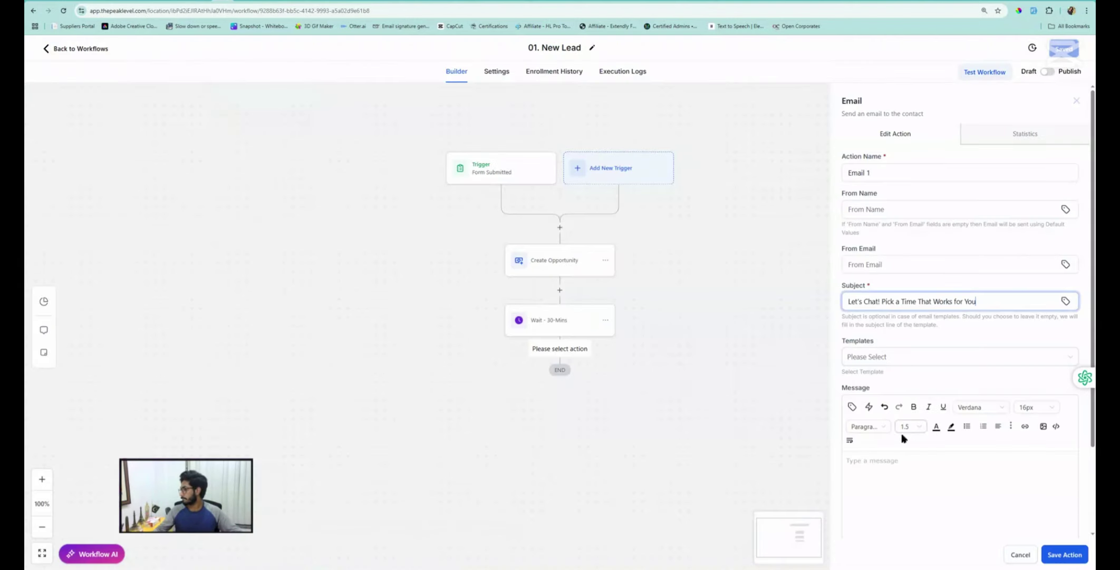
Paste the welcome email into Message and replace [First Name] with the contact's First Name field
{"action": "left_click", "coordinate": [882, 471]}
{"action": "key", "text": "ctrl+v"}
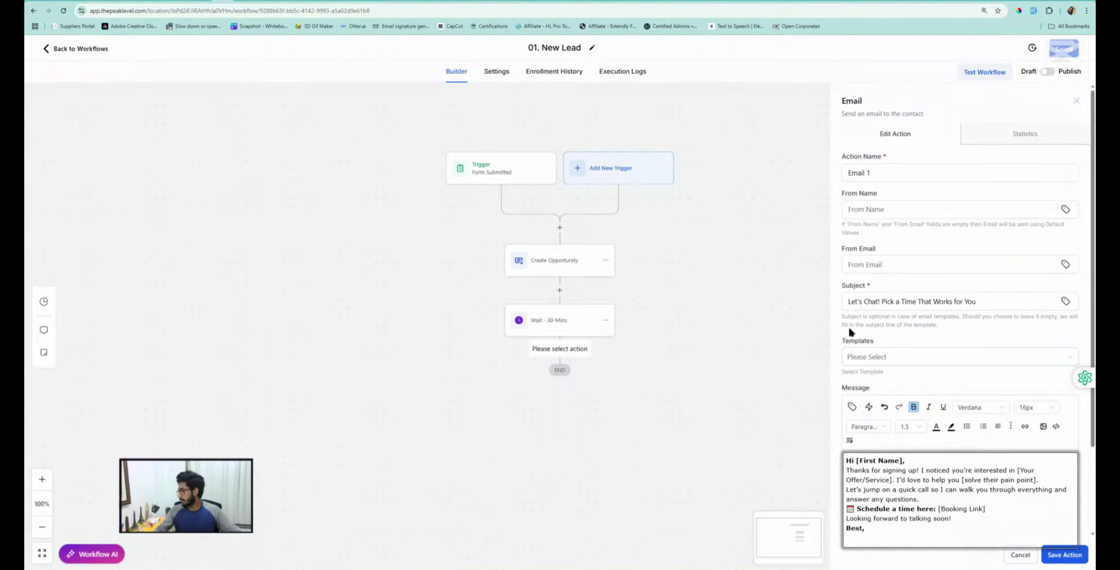
{"action": "scroll", "coordinate": [881, 422], "scroll_direction": "down", "scroll_amount": 2}
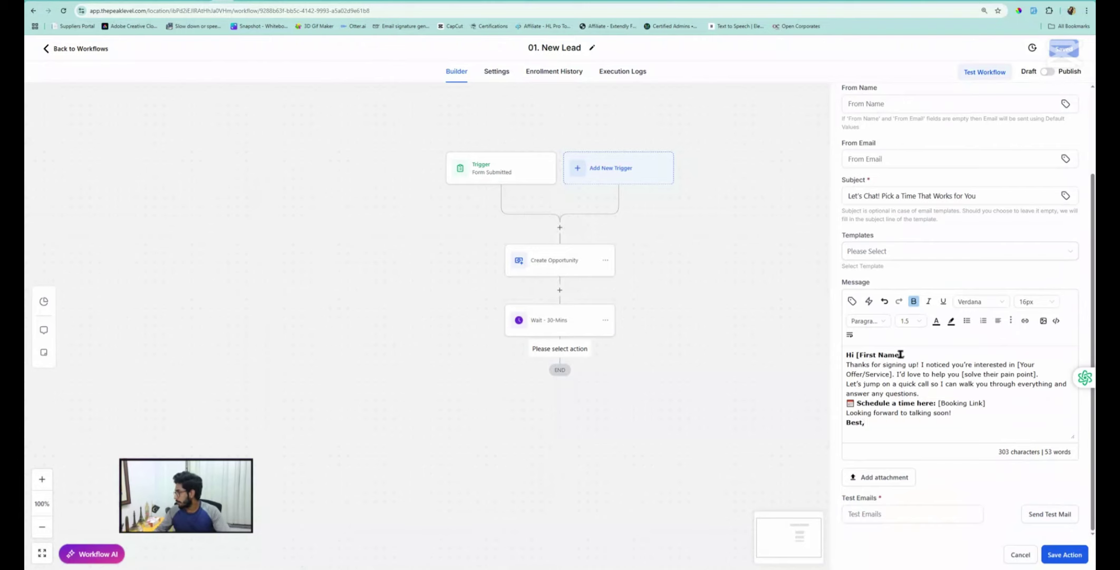
{"action": "left_click_drag", "start_coordinate": [902, 354], "coordinate": [857, 354]}
{"action": "key", "text": "BackSpace"}
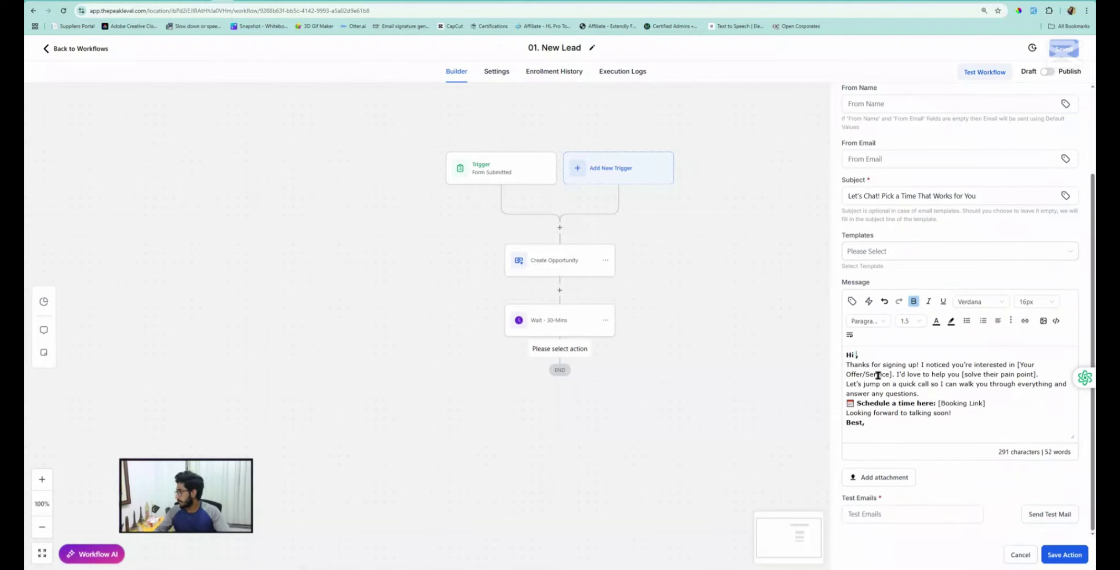
{"action": "left_click", "coordinate": [852, 302]}
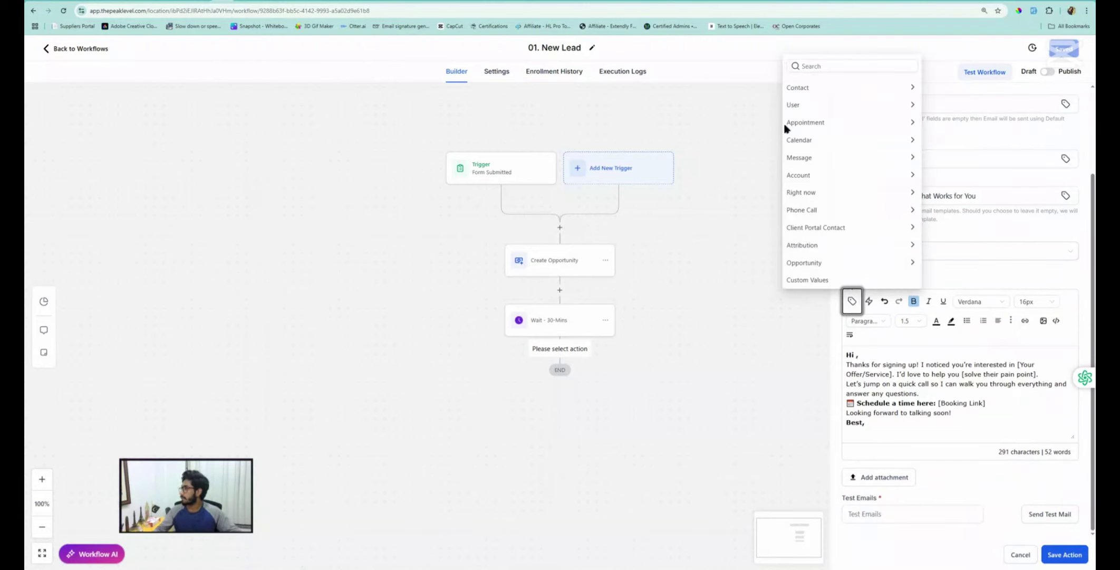
{"action": "left_click", "coordinate": [803, 87]}
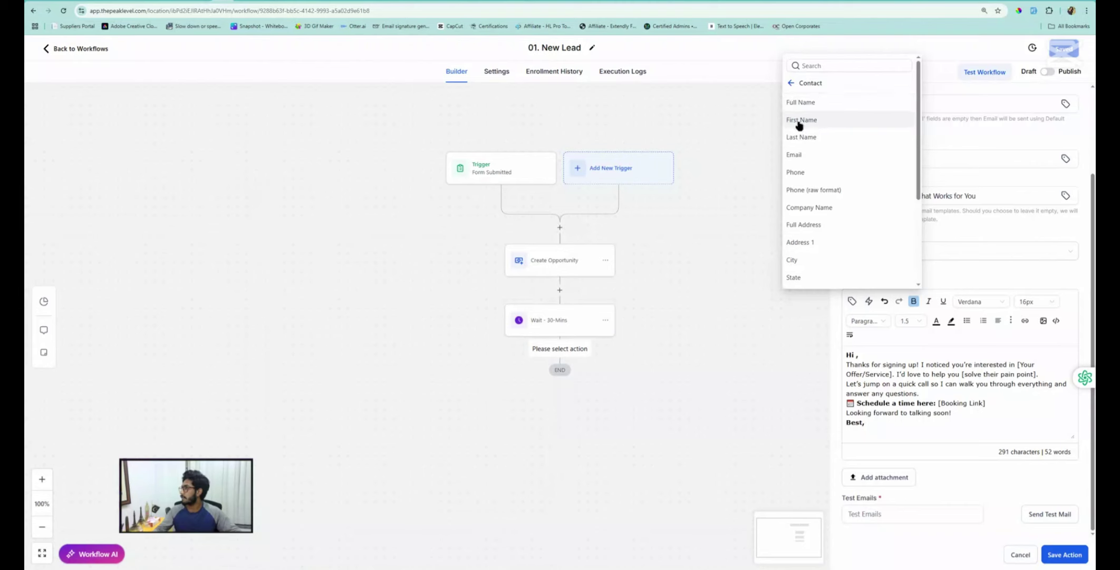
{"action": "left_click", "coordinate": [799, 121]}
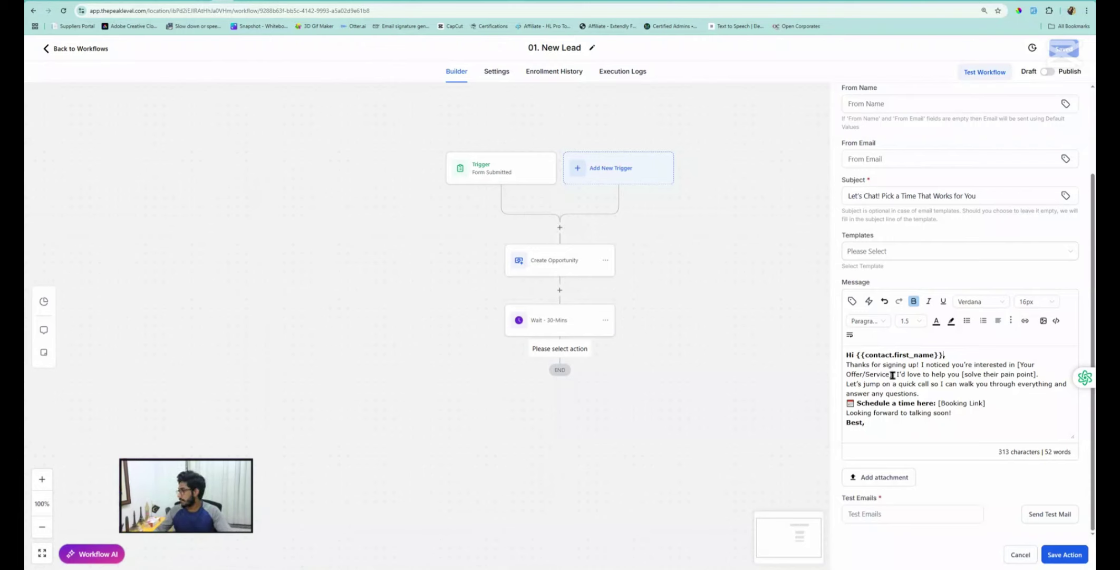
Check the remaining placeholders, then save Email 1 and the workflow
{"action": "left_click_drag", "start_coordinate": [893, 375], "coordinate": [1020, 364]}
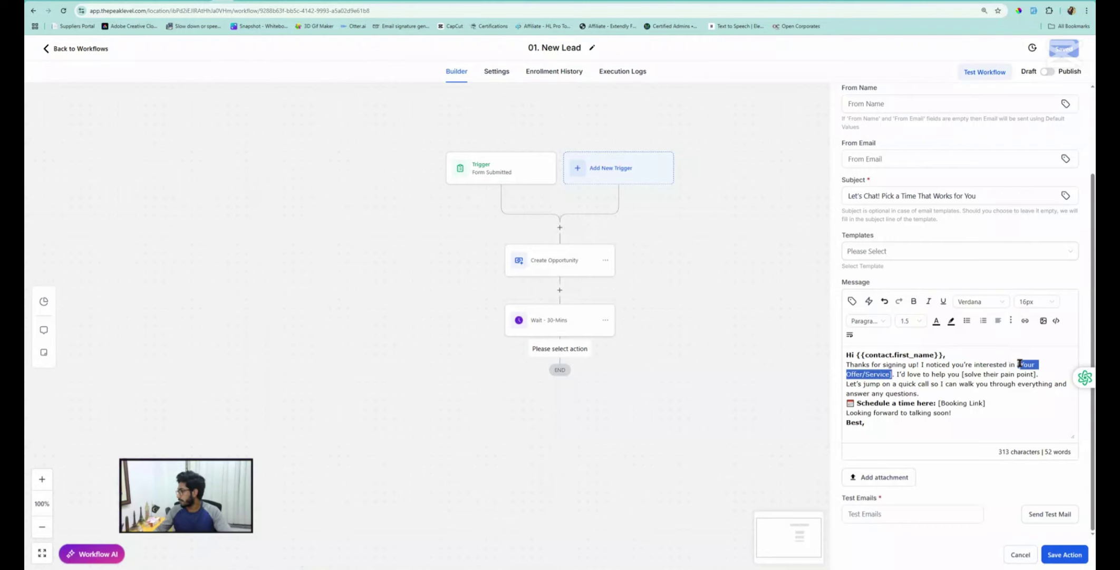
{"action": "left_click", "coordinate": [965, 379]}
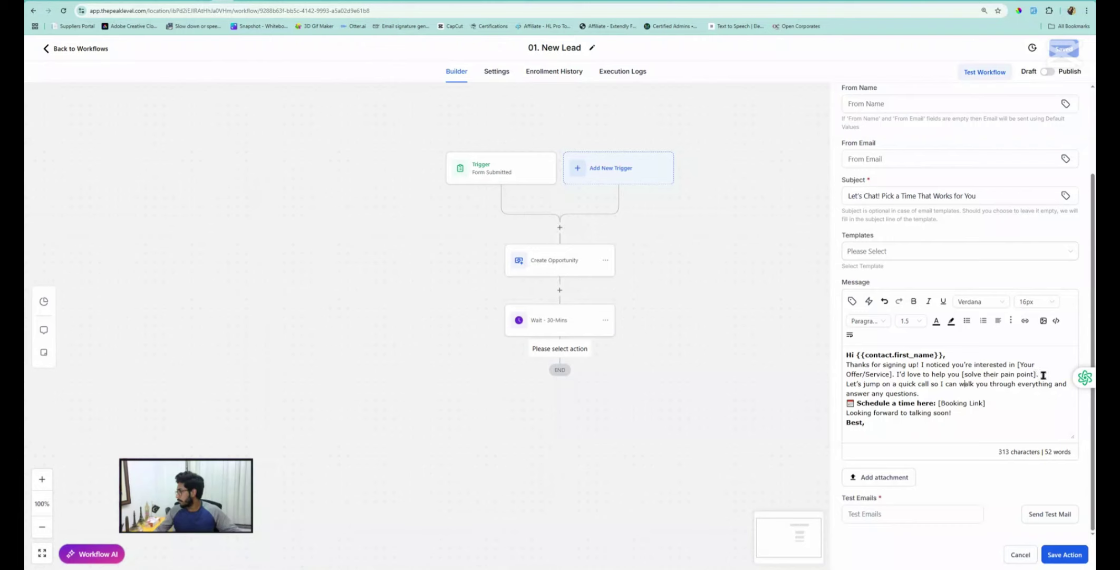
{"action": "left_click_drag", "start_coordinate": [1036, 373], "coordinate": [966, 370]}
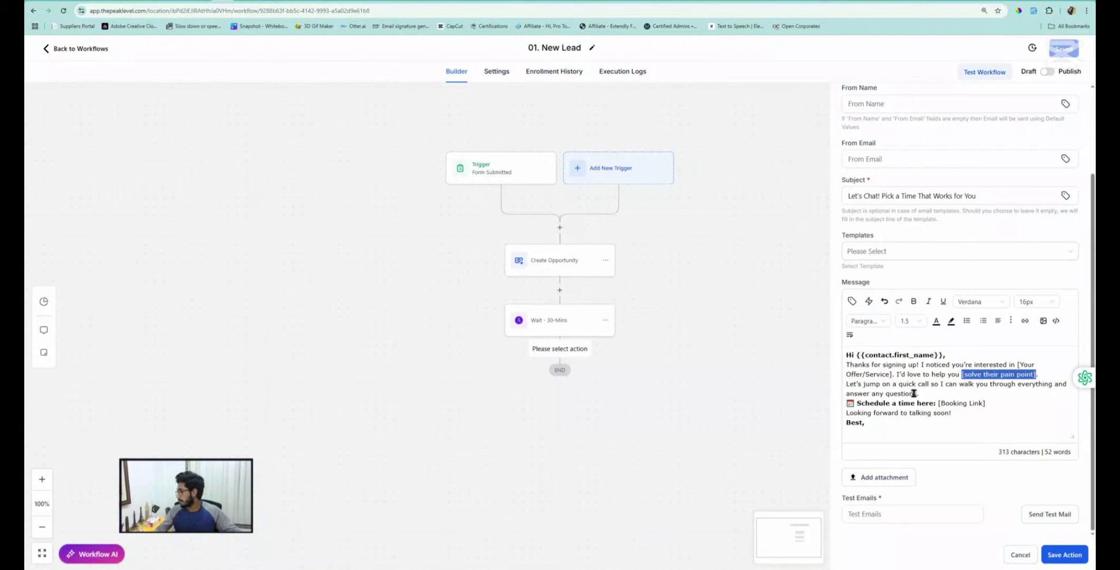
{"action": "left_click_drag", "start_coordinate": [985, 403], "coordinate": [936, 402]}
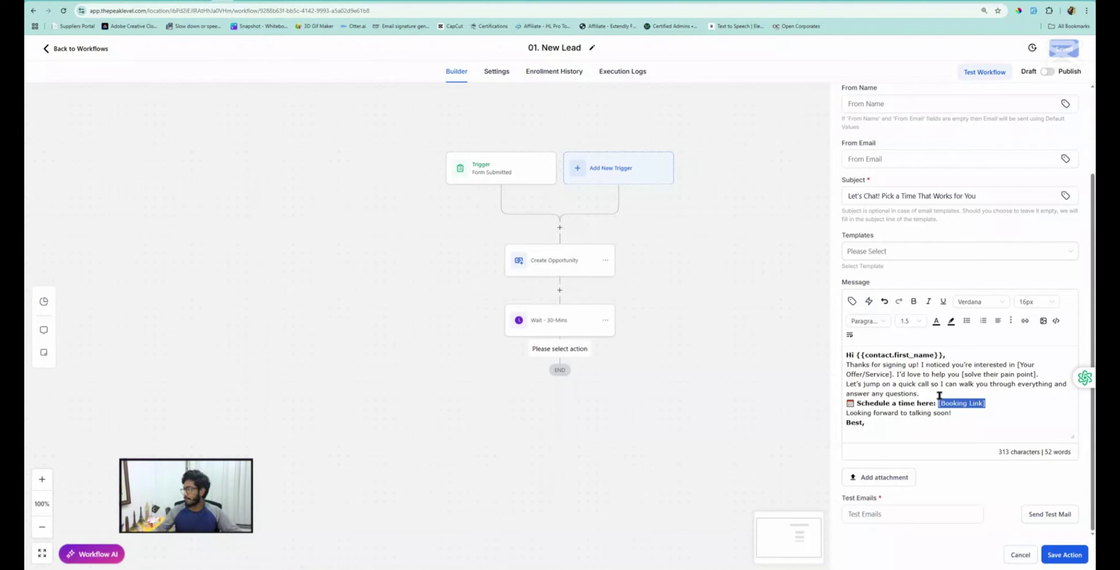
{"action": "left_click", "coordinate": [1048, 558]}
{"action": "left_click", "coordinate": [1067, 50]}
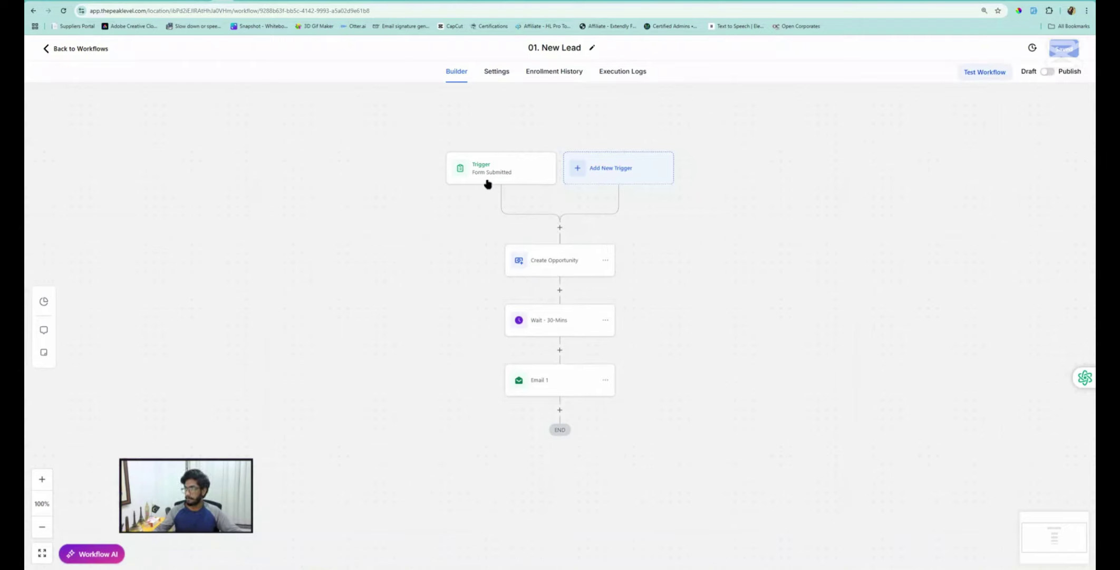
Try an Assign To User step above Create Opportunity, then cancel since no users exist
{"action": "left_click", "coordinate": [560, 228]}
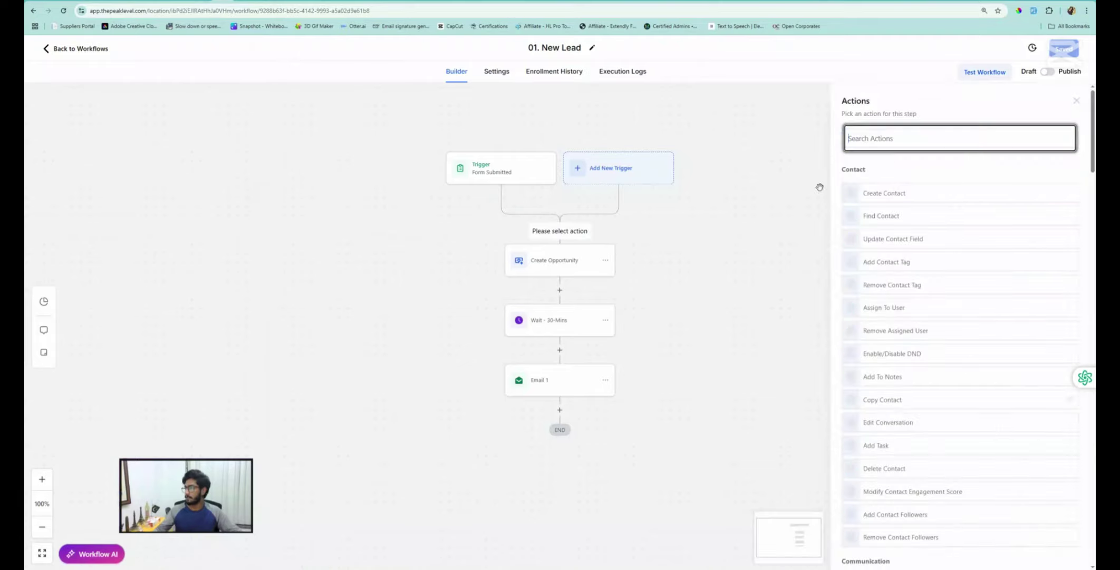
{"action": "left_click", "coordinate": [888, 138]}
{"action": "type", "text": "ass"}
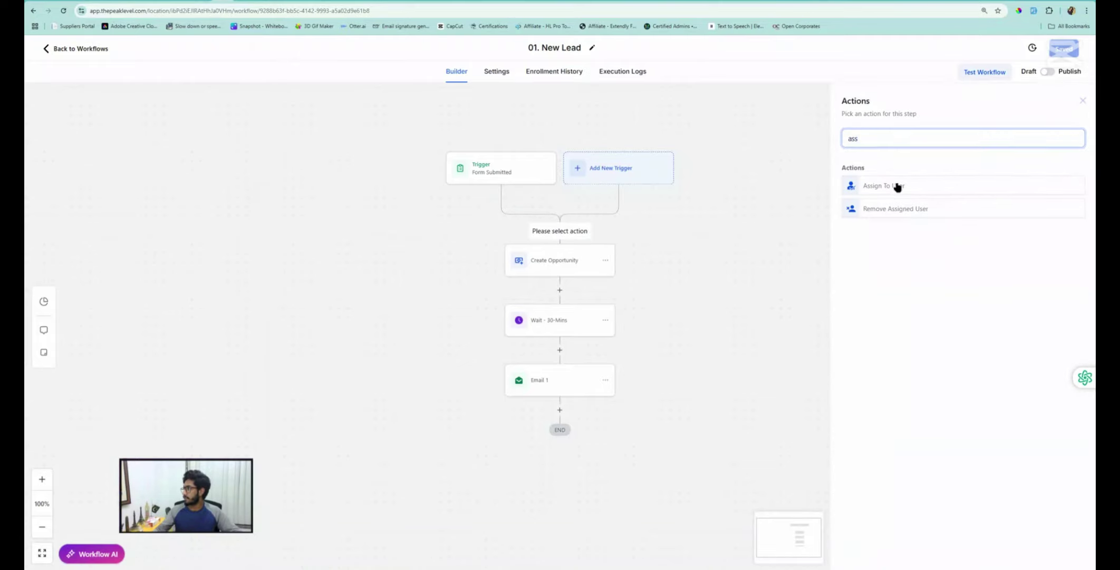
{"action": "left_click", "coordinate": [895, 184]}
{"action": "left_click", "coordinate": [857, 210]}
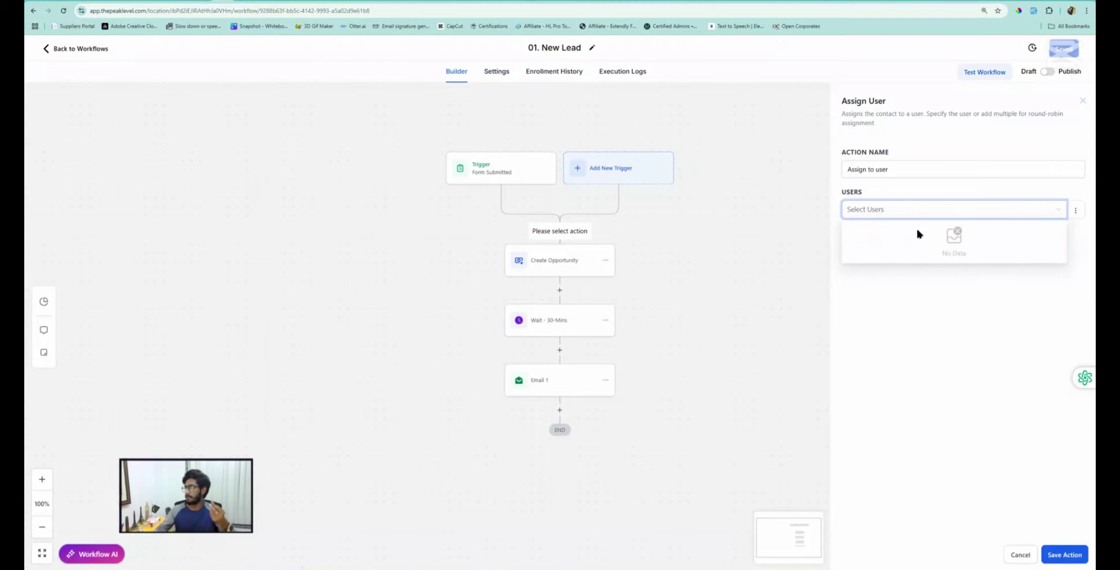
{"action": "left_click", "coordinate": [1020, 555]}
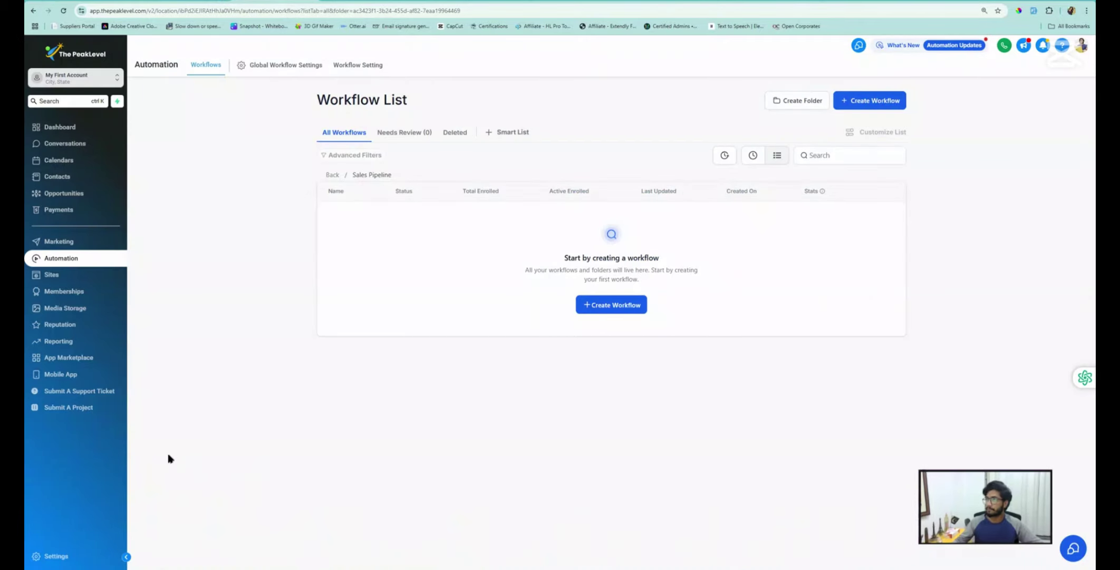
Under Settings > Custom Values, create a custom value named 'Booking Page'
{"action": "left_click", "coordinate": [61, 554]}
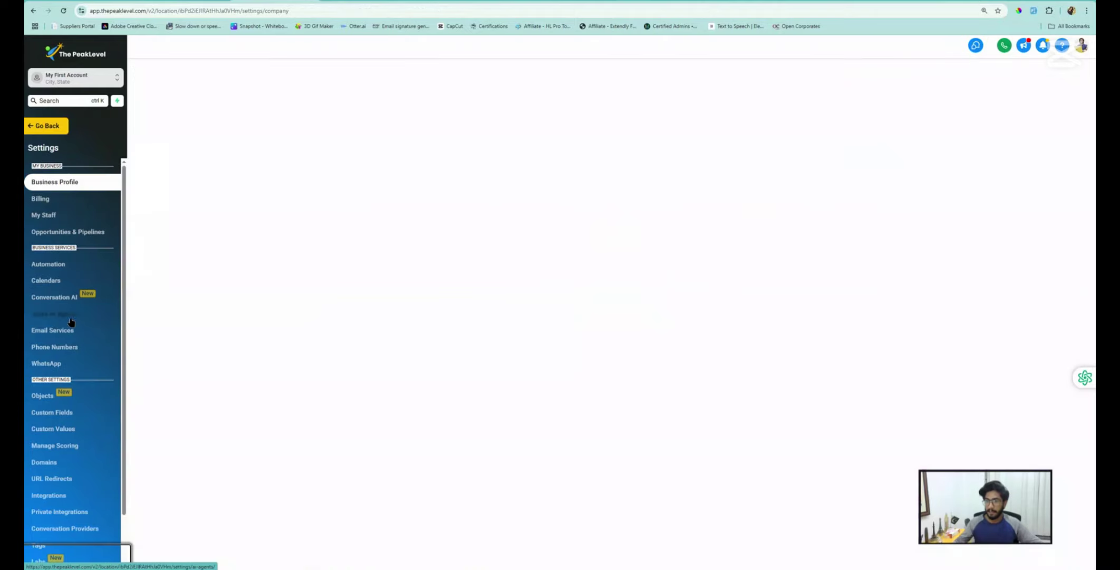
{"action": "left_click", "coordinate": [67, 431]}
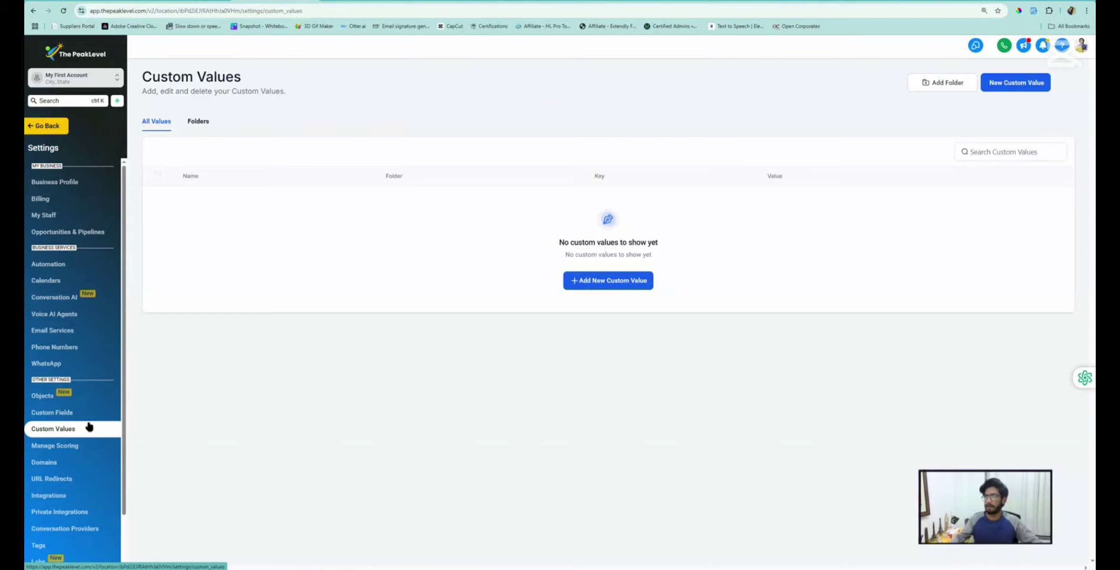
{"action": "left_click", "coordinate": [595, 284]}
{"action": "left_click", "coordinate": [481, 278]}
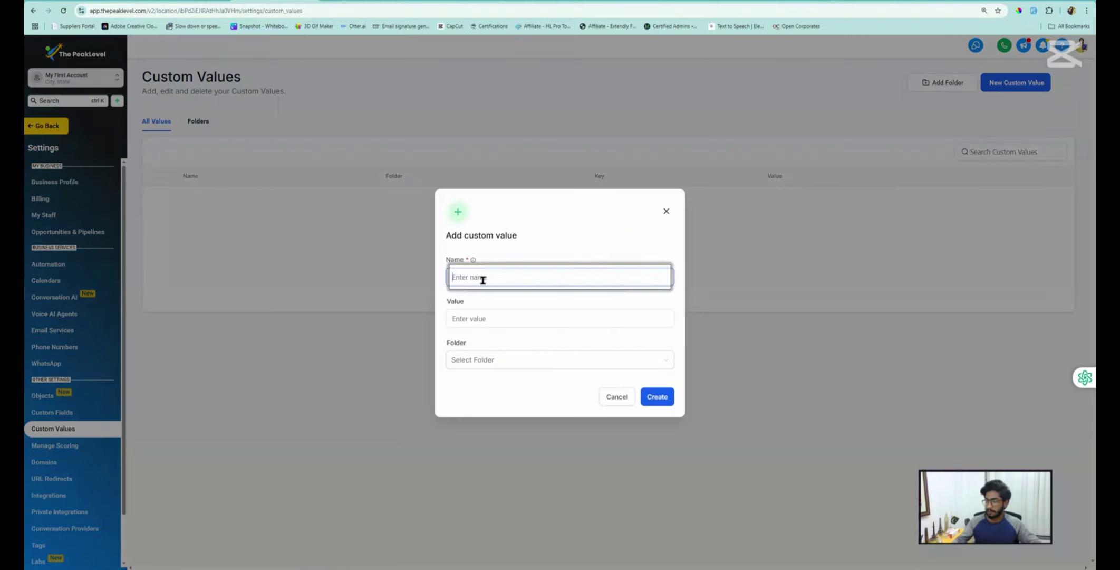
{"action": "type", "text": "Booki"}
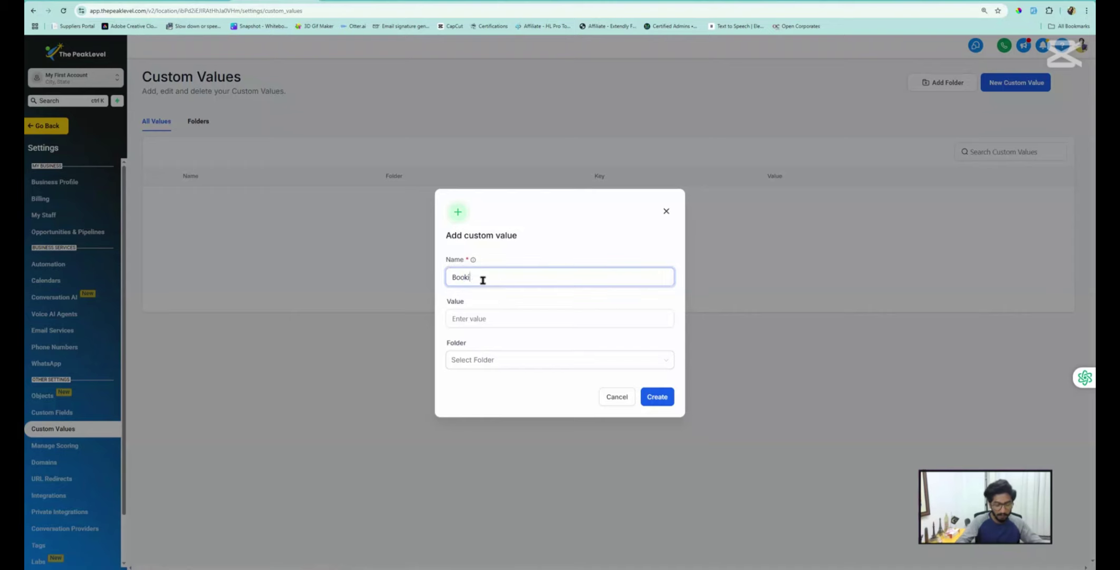
{"action": "type", "text": "ng Page"}
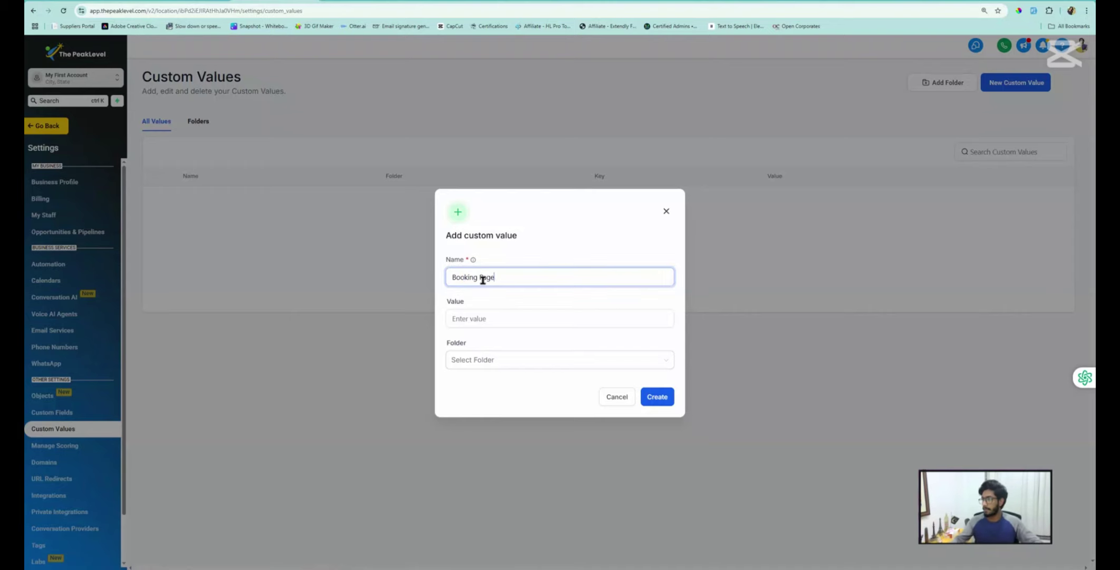
{"action": "left_click", "coordinate": [470, 320]}
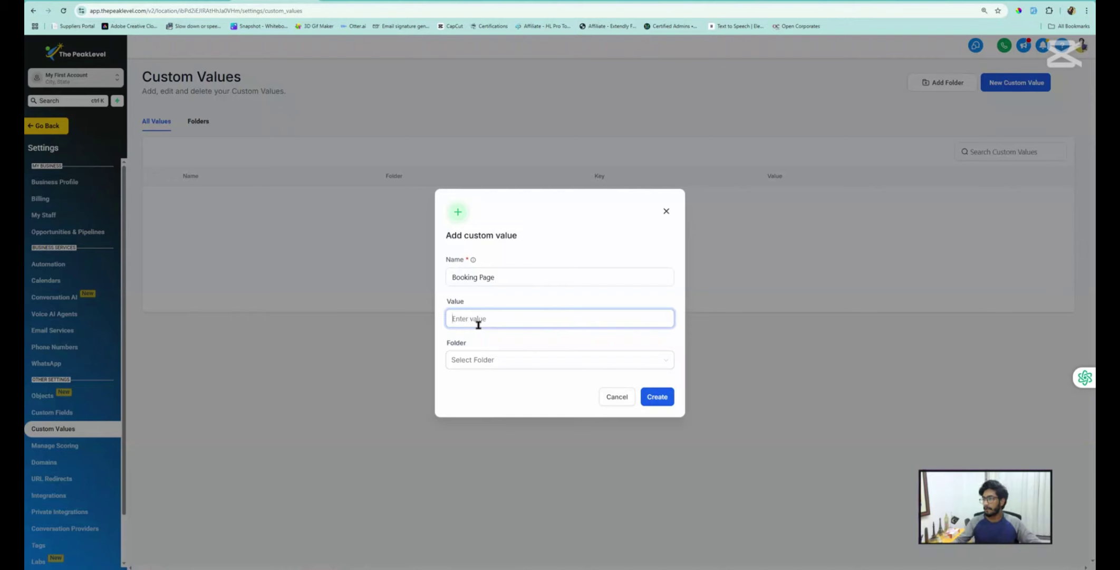
{"action": "left_click", "coordinate": [651, 397]}
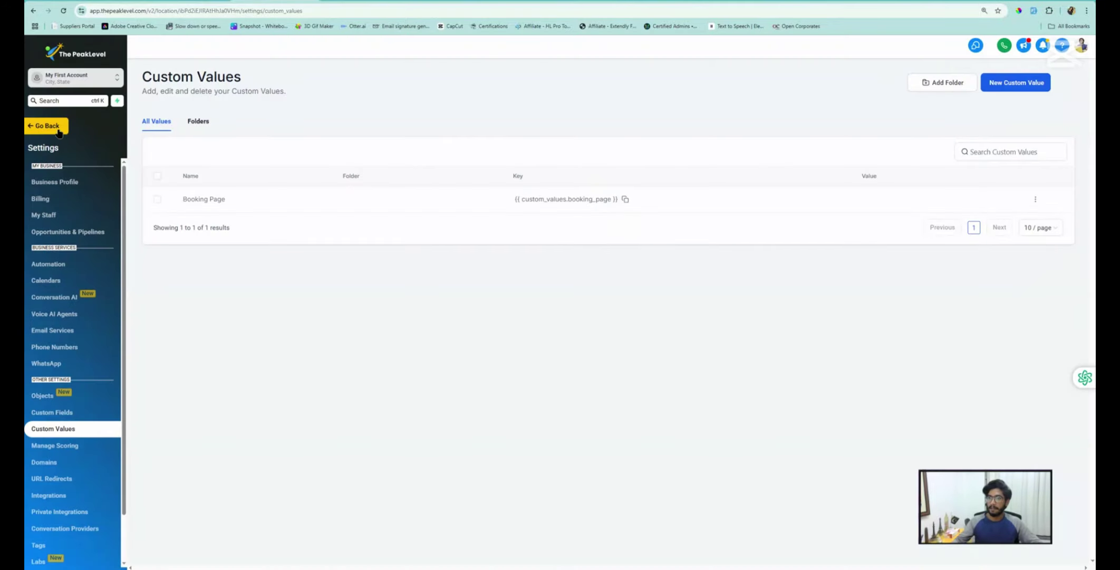
{"action": "left_click", "coordinate": [57, 129]}
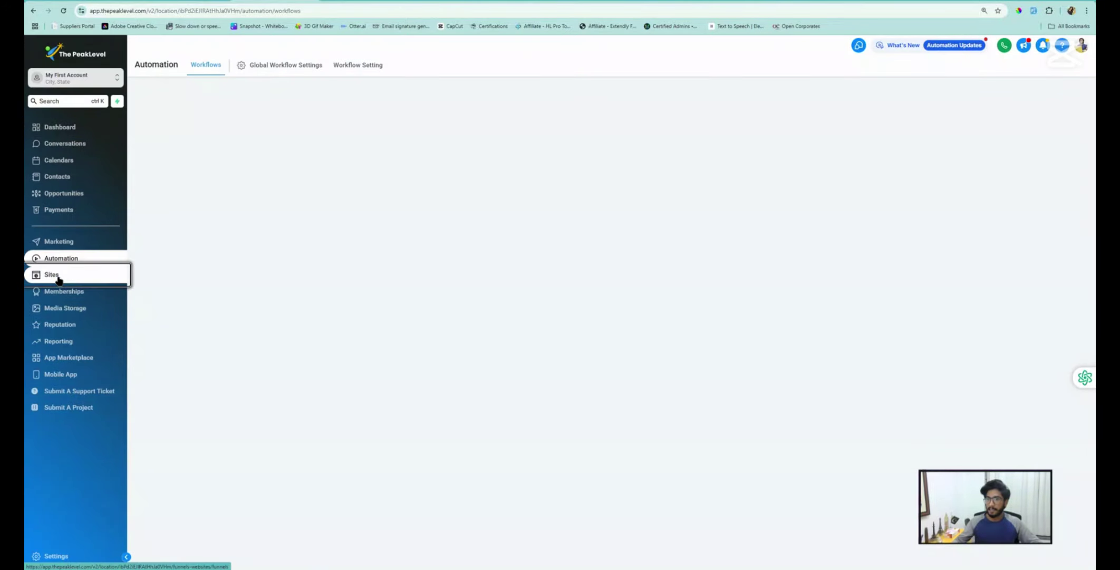
{"action": "left_click", "coordinate": [61, 276]}
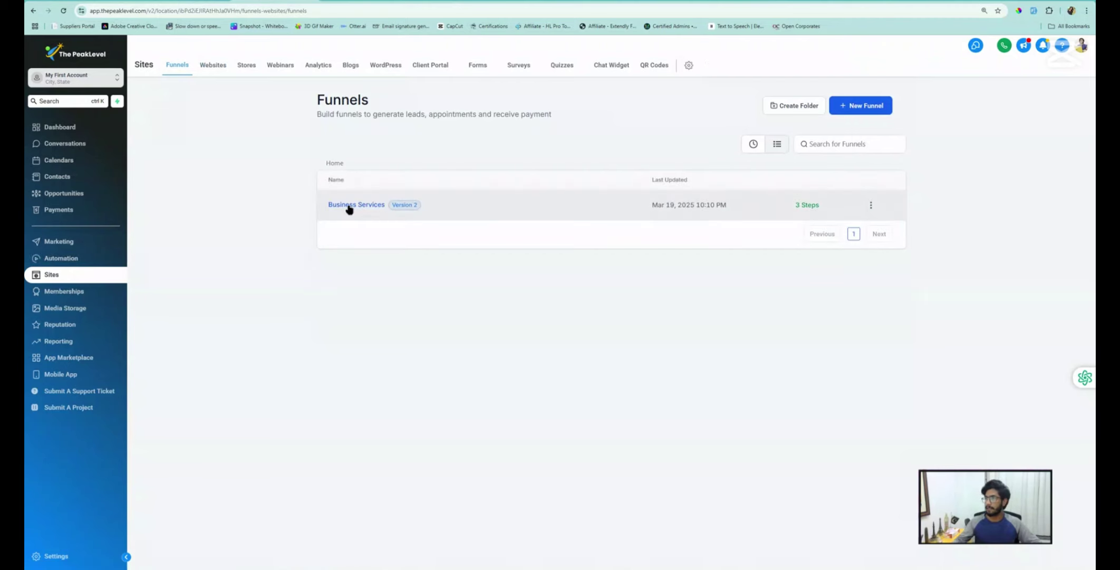
{"action": "left_click", "coordinate": [347, 207]}
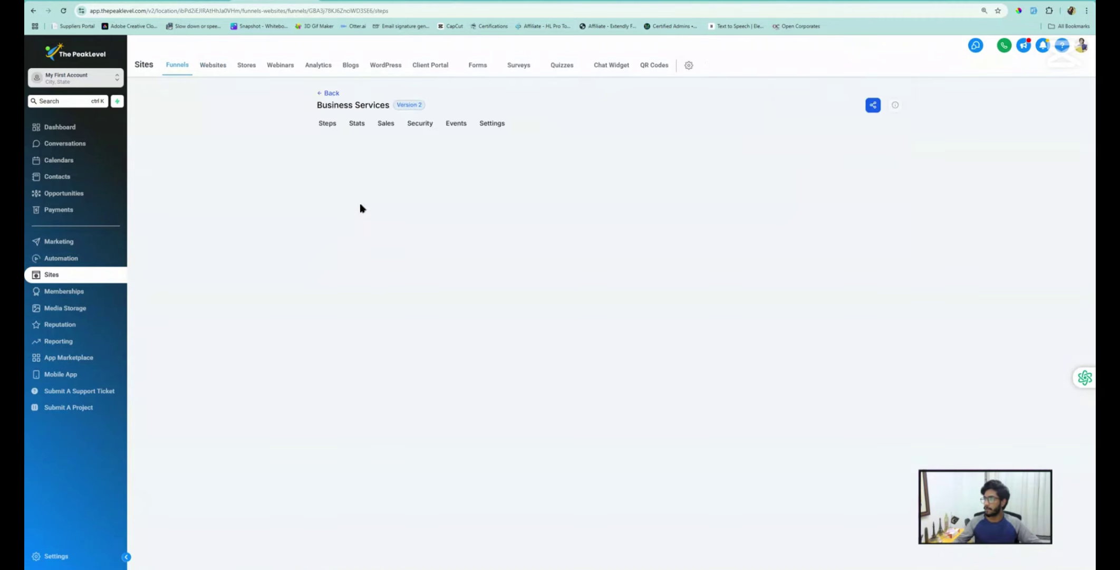
{"action": "left_click", "coordinate": [369, 216]}
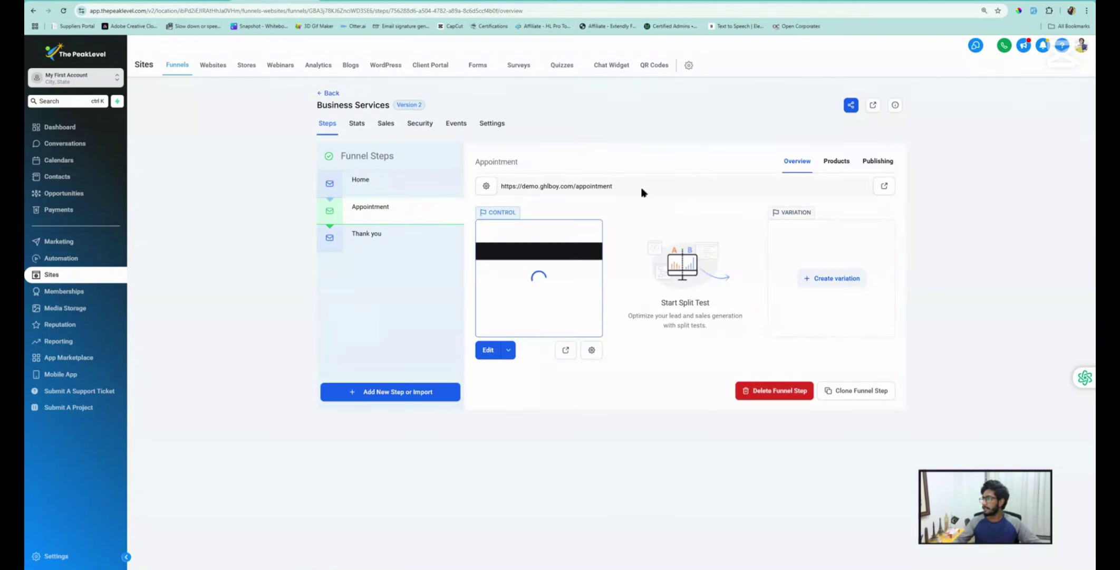
{"action": "left_click_drag", "start_coordinate": [615, 185], "coordinate": [499, 187]}
{"action": "key", "text": "ctrl+c"}
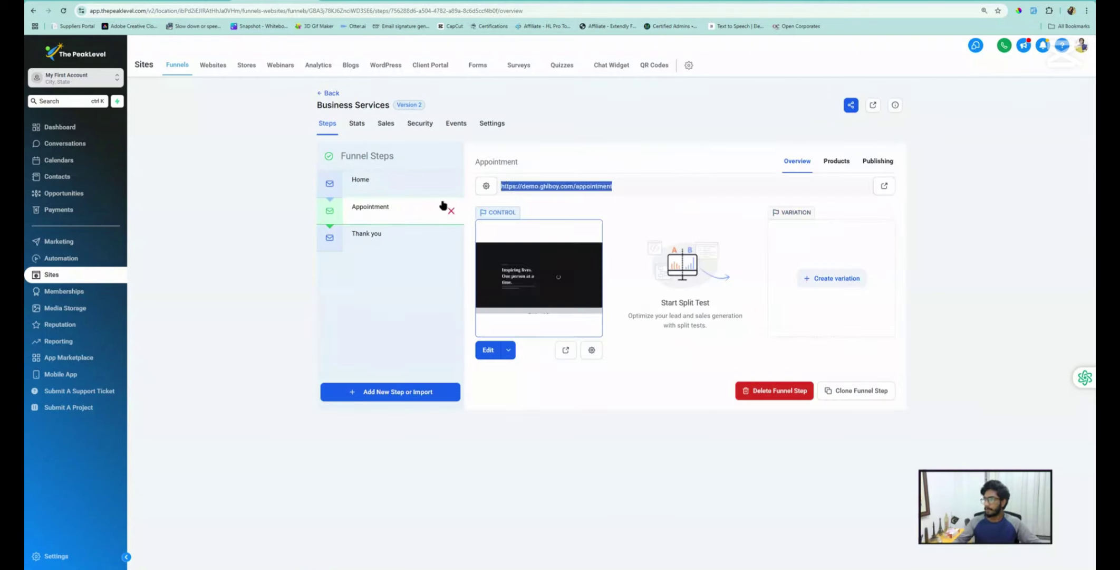
{"action": "left_click", "coordinate": [73, 557]}
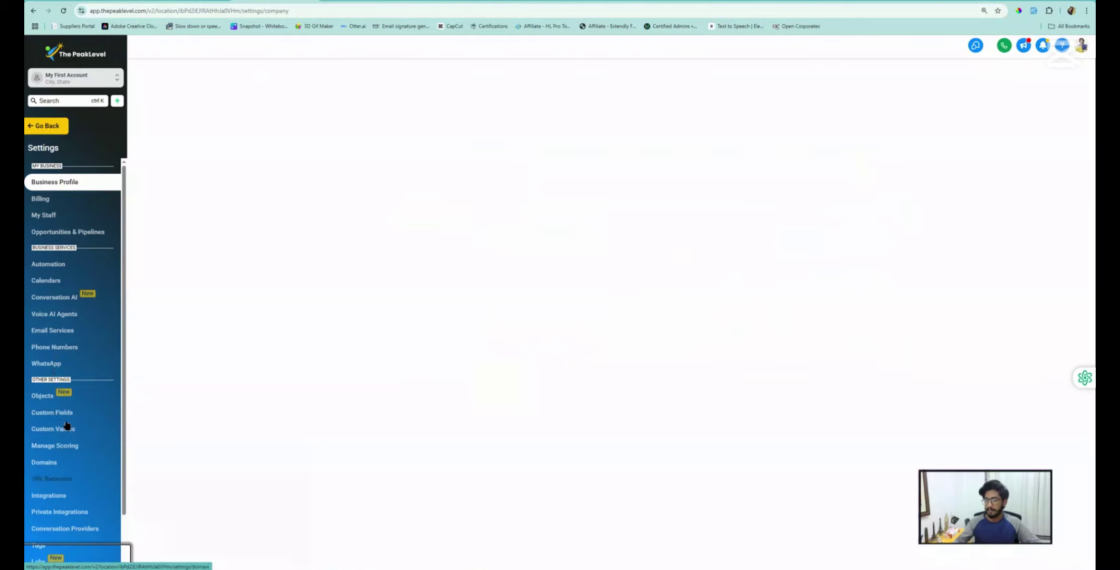
{"action": "left_click", "coordinate": [53, 429]}
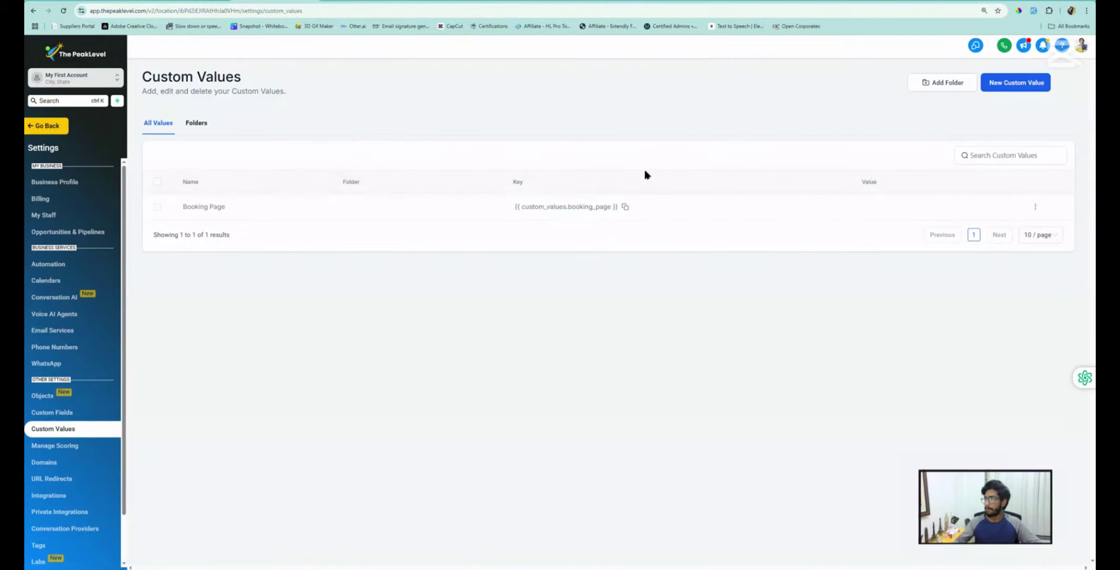
{"action": "left_click", "coordinate": [1036, 207]}
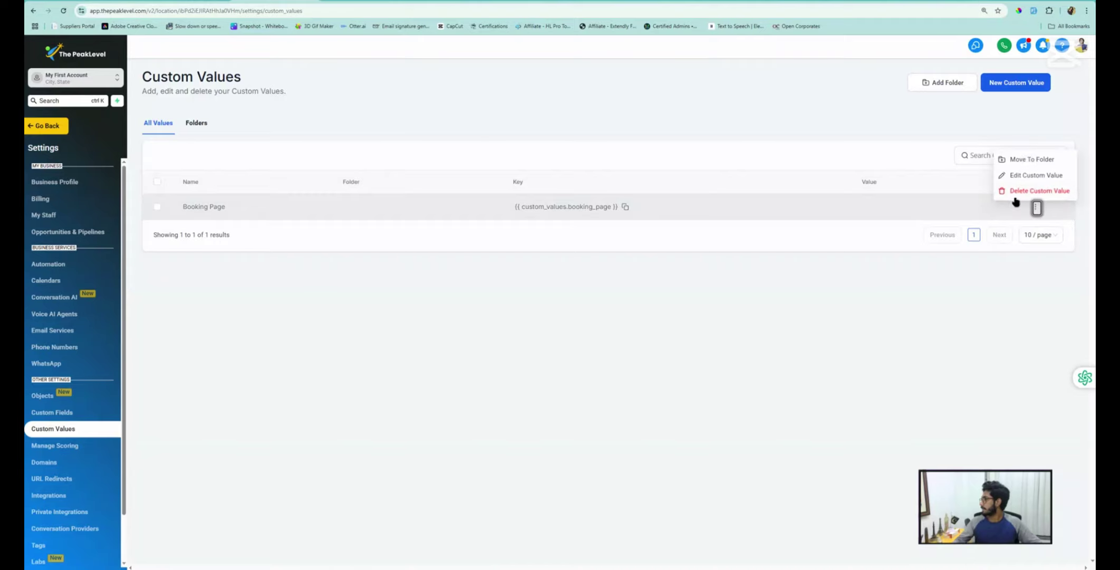
{"action": "left_click", "coordinate": [1024, 180]}
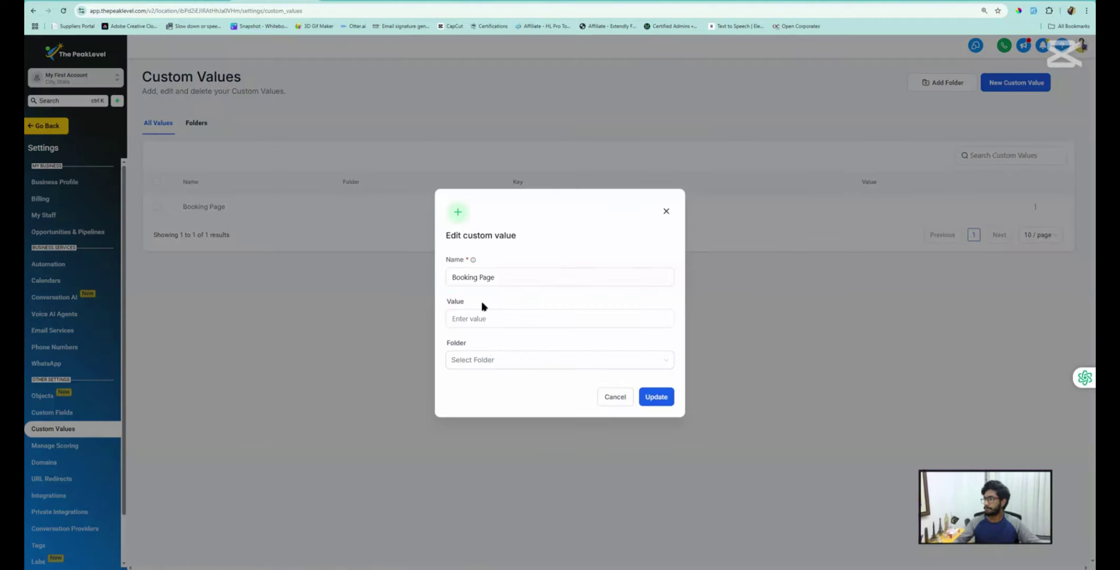
{"action": "left_click", "coordinate": [486, 318]}
{"action": "key", "text": "ctrl+v"}
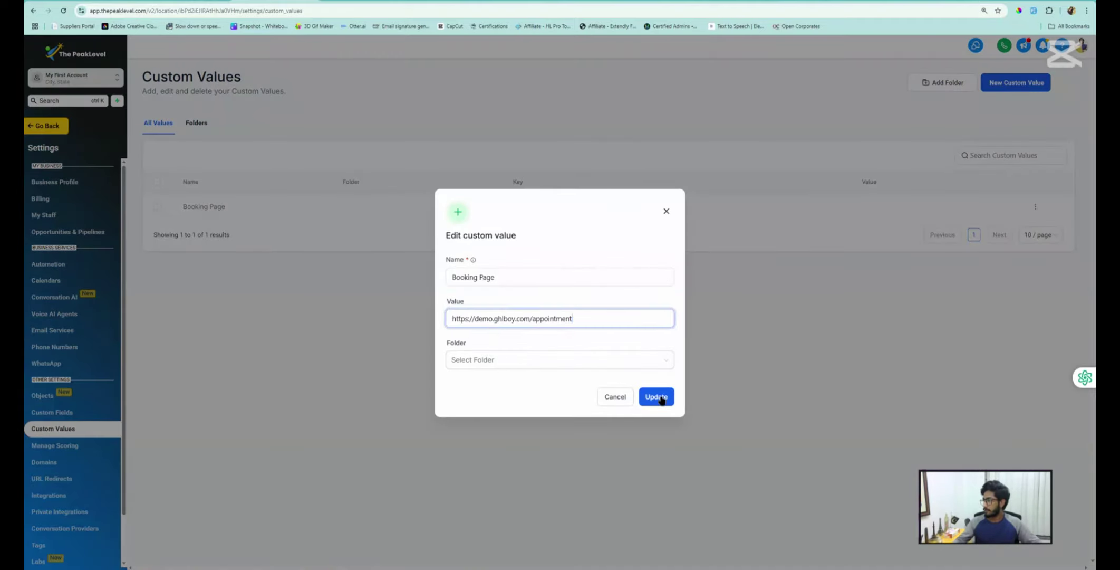
{"action": "left_click", "coordinate": [657, 397]}
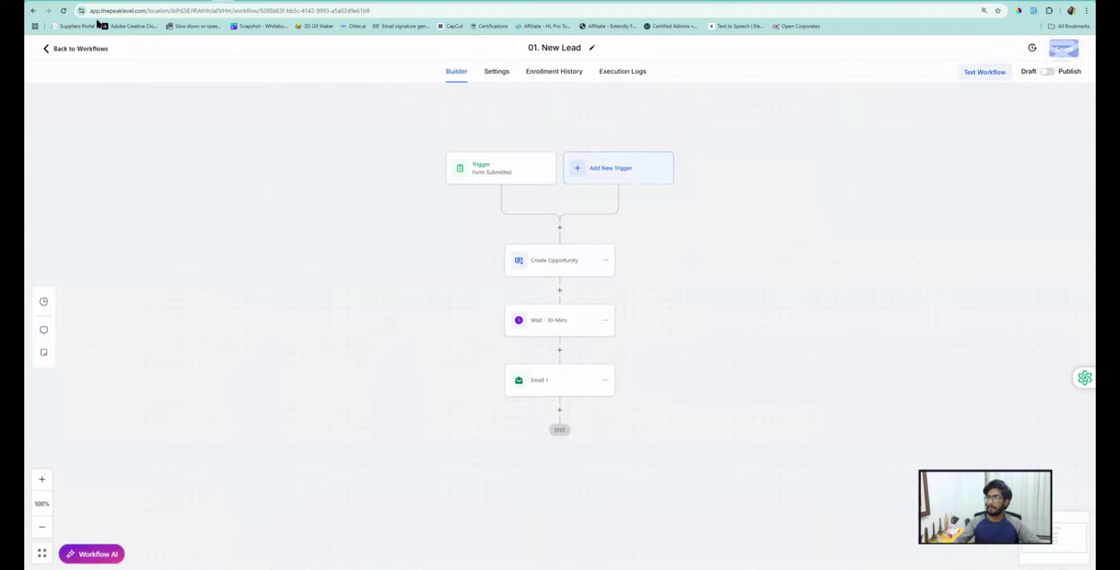
Reload the 01. New Lead workflow, check the saved booking URL, and reopen Email 1's settings
{"action": "left_click", "coordinate": [64, 11]}
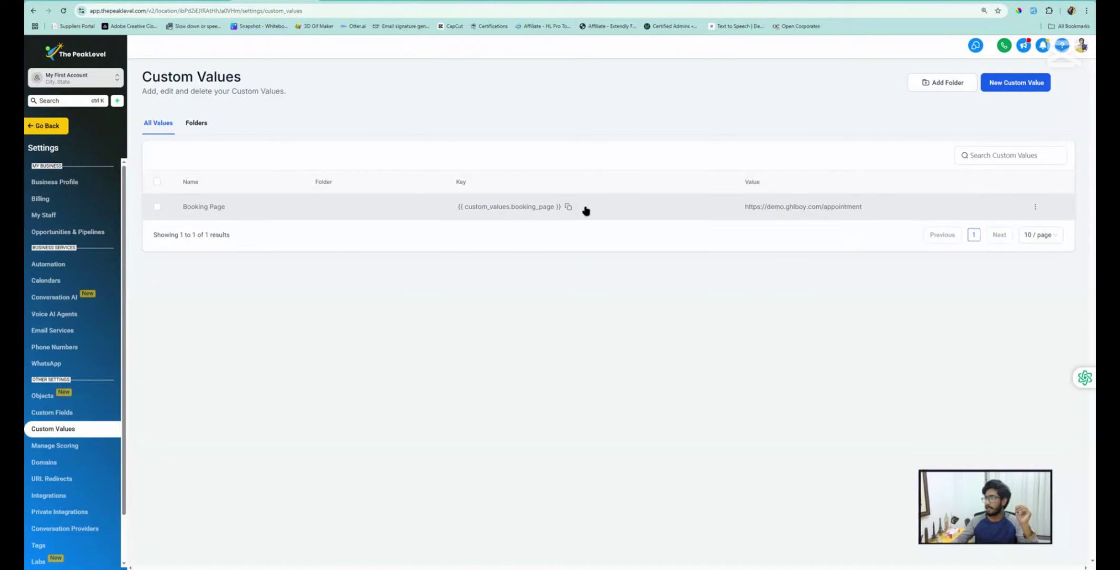
{"action": "left_click_drag", "start_coordinate": [860, 209], "coordinate": [745, 206]}
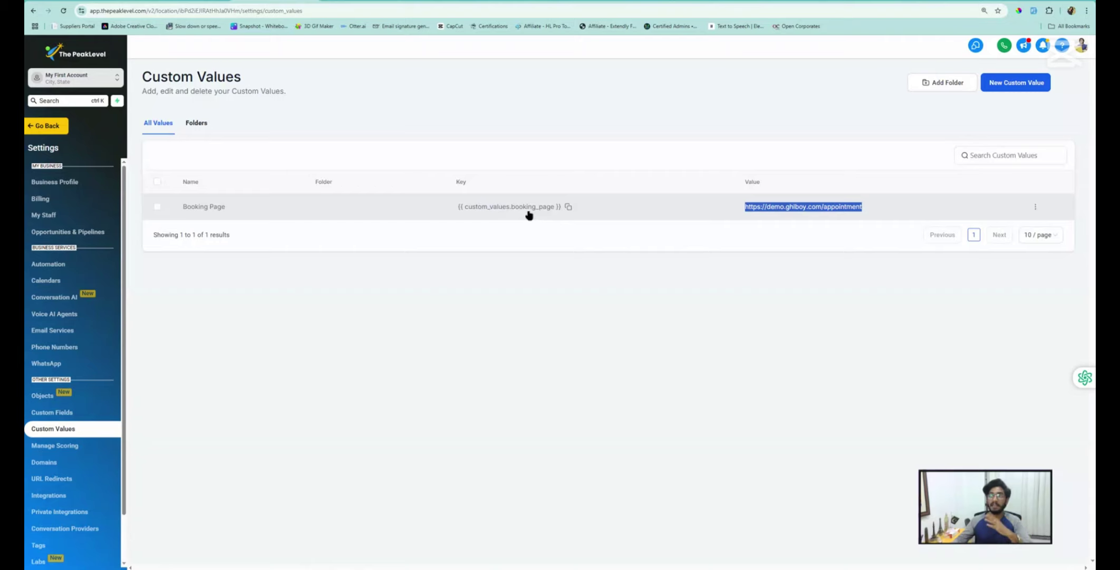
{"action": "left_click", "coordinate": [221, 1]}
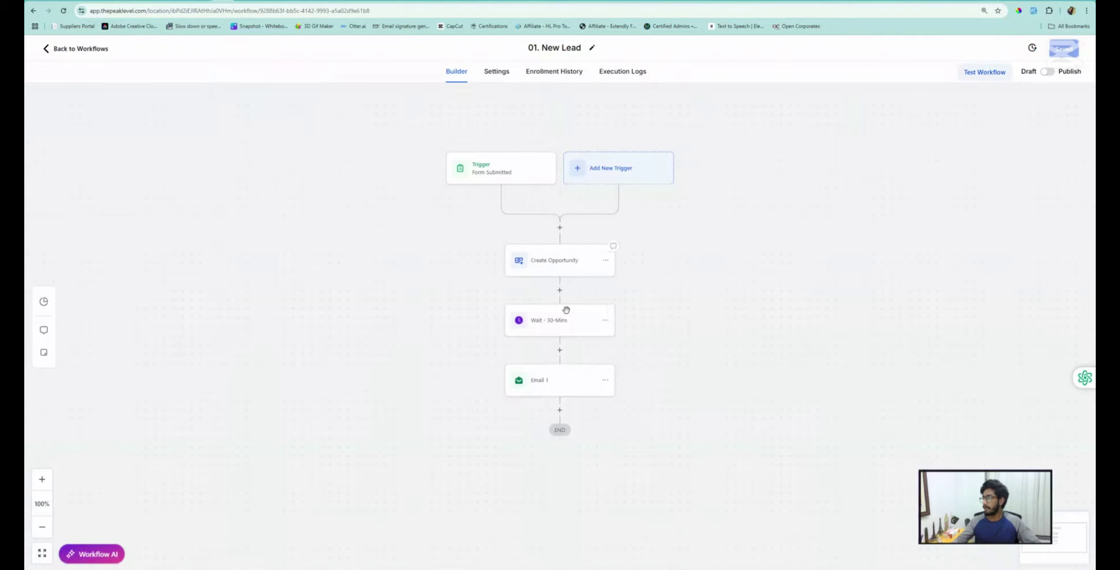
{"action": "left_click", "coordinate": [555, 382]}
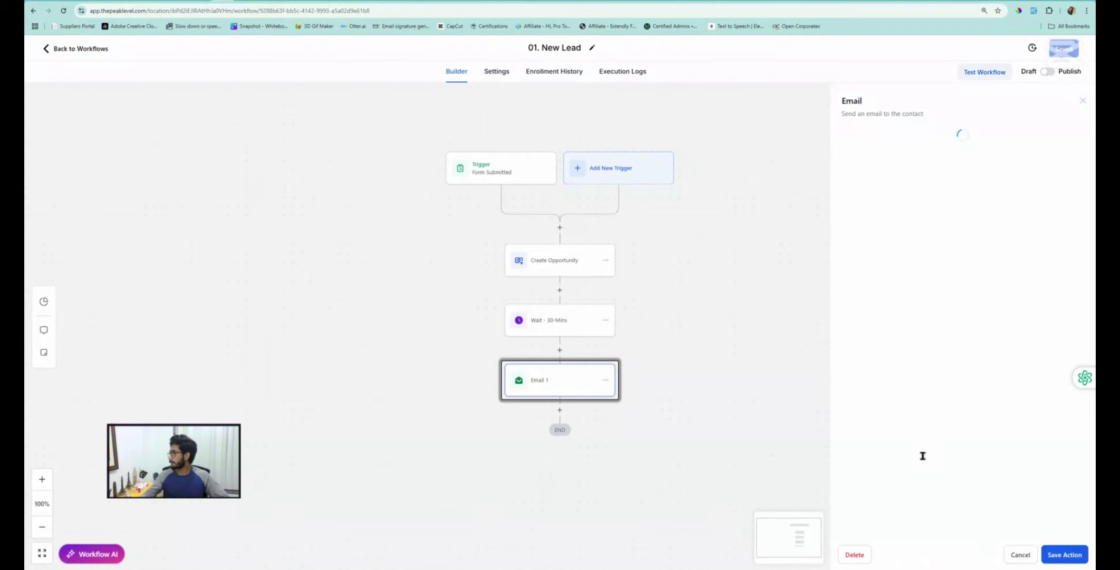
Replace the [Booking Link] placeholder in Email 1 with the {{custom_values.booking_page}} merge field
{"action": "scroll", "coordinate": [967, 413], "scroll_direction": "down", "scroll_amount": 2}
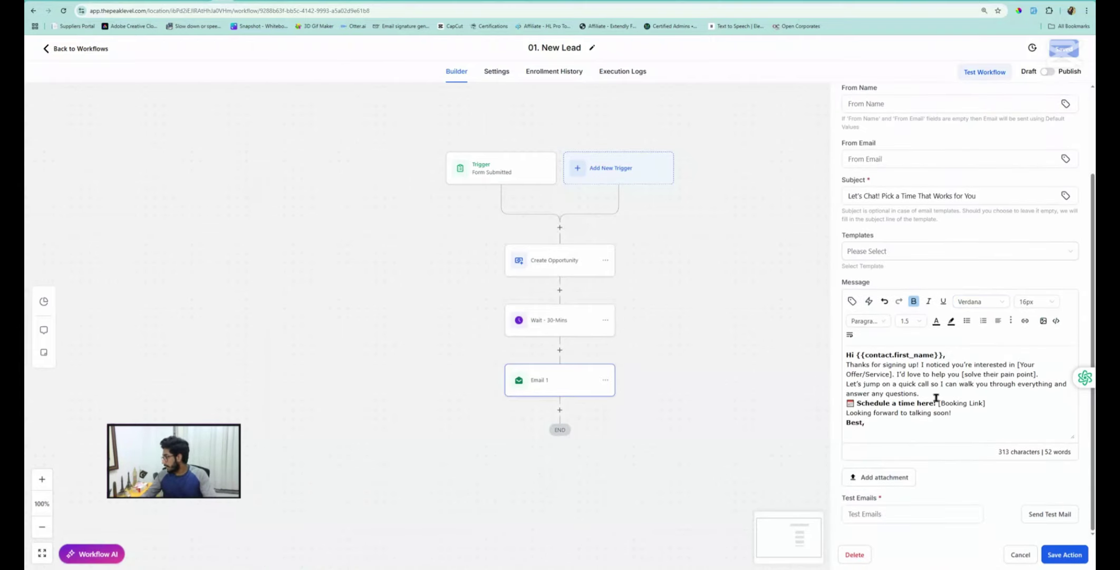
{"action": "left_click", "coordinate": [986, 402]}
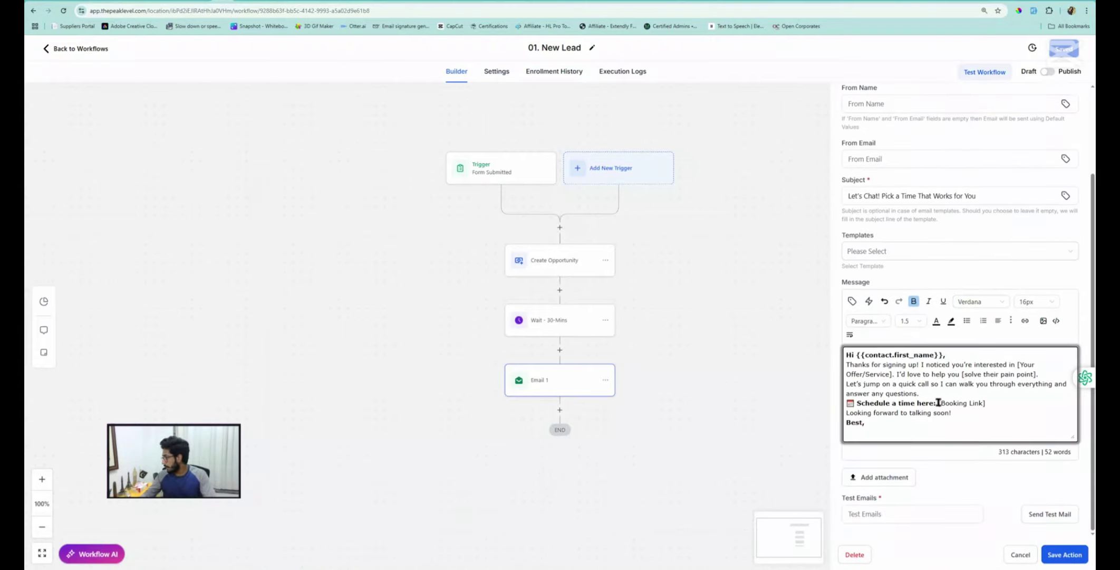
{"action": "left_click_drag", "start_coordinate": [992, 404], "coordinate": [937, 404]}
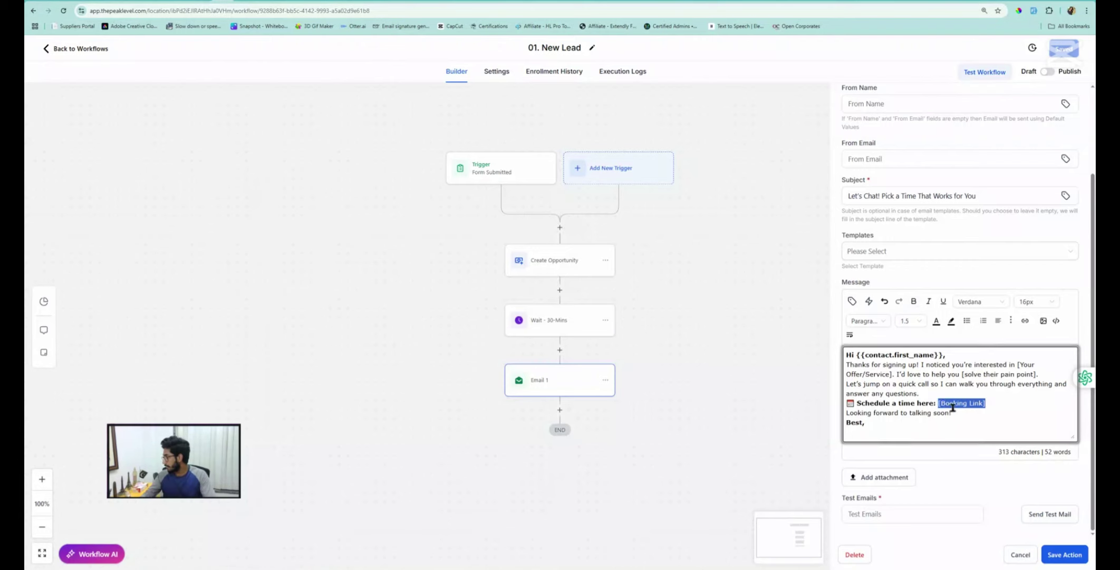
{"action": "key", "text": "BackSpace"}
{"action": "left_click", "coordinate": [852, 300]}
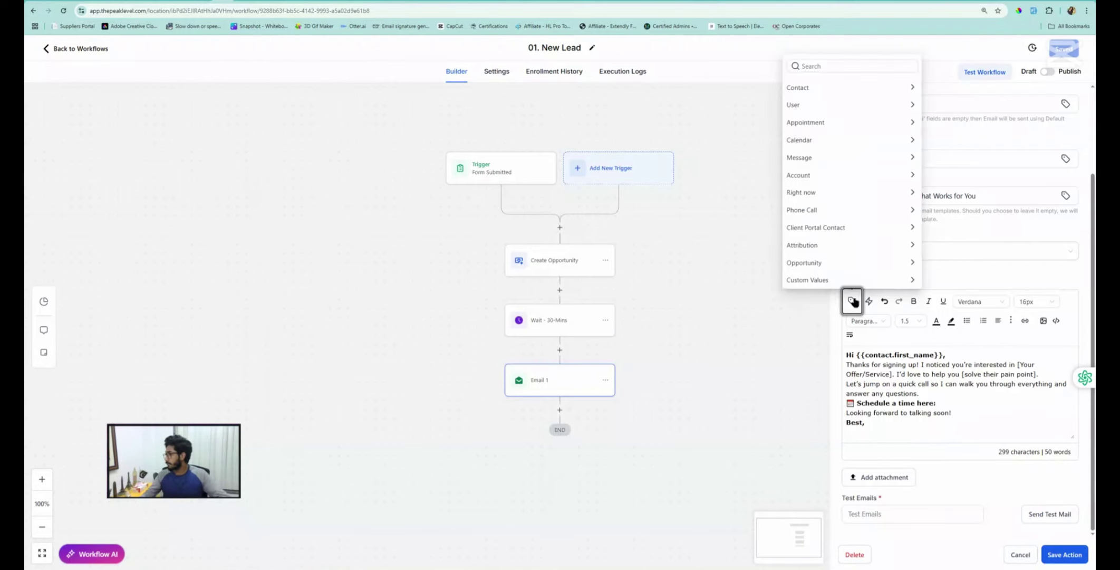
{"action": "left_click", "coordinate": [816, 281]}
{"action": "left_click", "coordinate": [802, 281]}
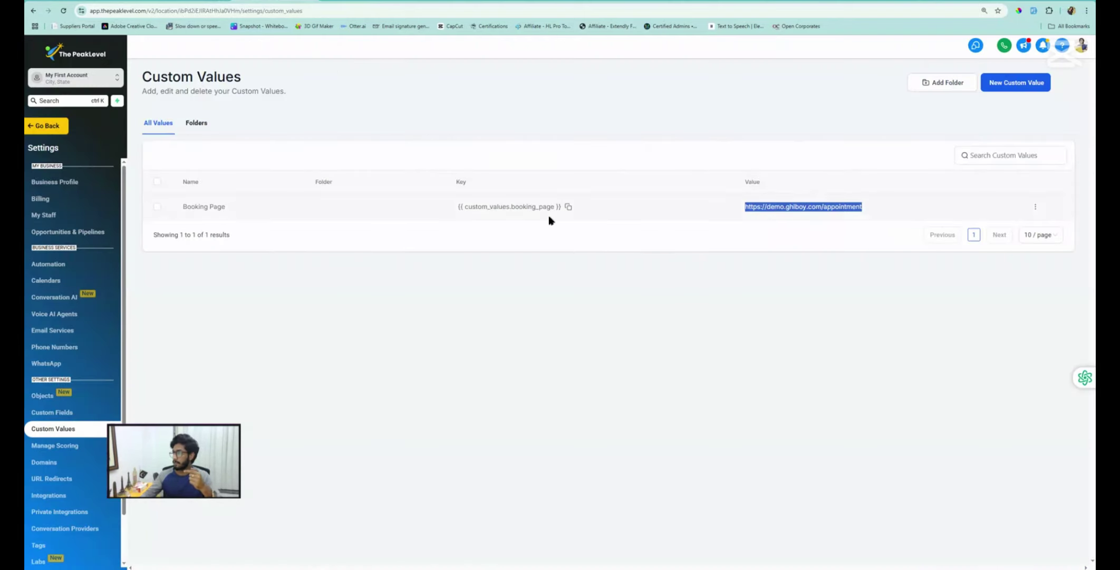
{"action": "left_click_drag", "start_coordinate": [868, 211], "coordinate": [740, 215]}
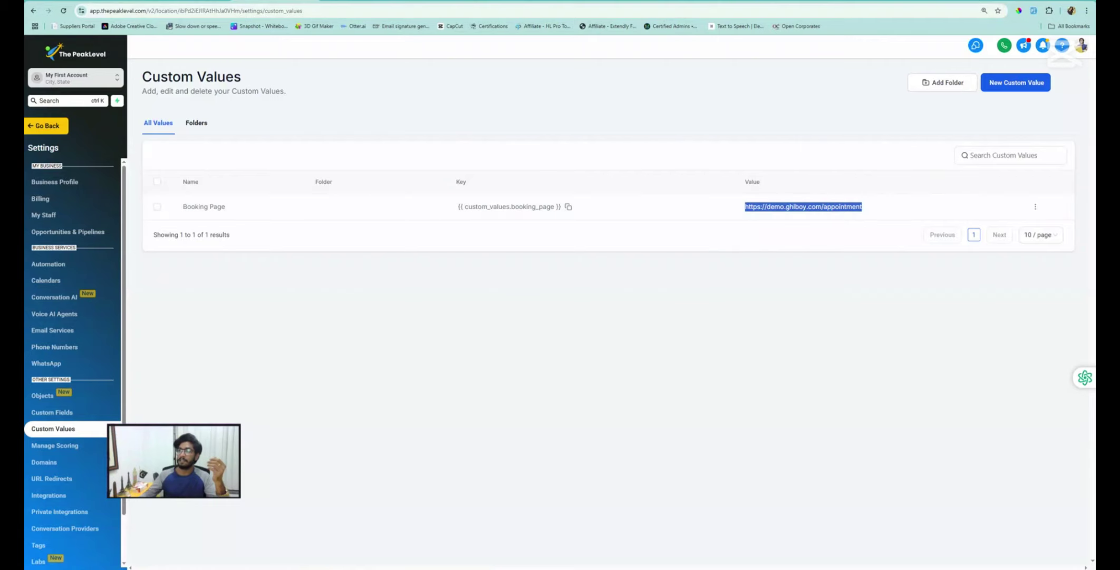
{"action": "left_click", "coordinate": [325, 3]}
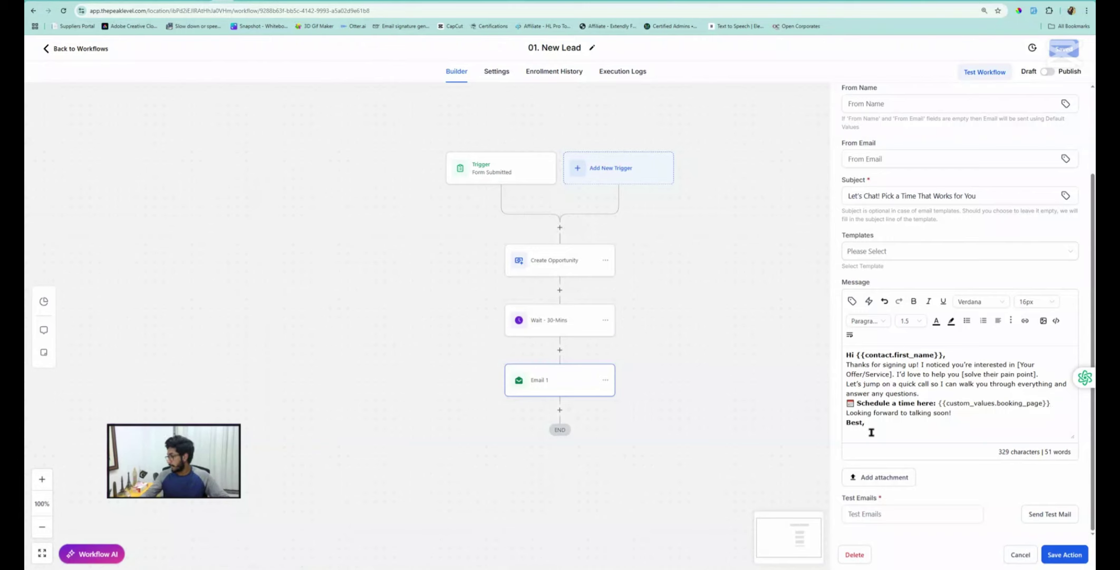
Insert {{location.name}} on a new line after 'Best,' and save the Email 1 step
{"action": "key", "text": "Return"}
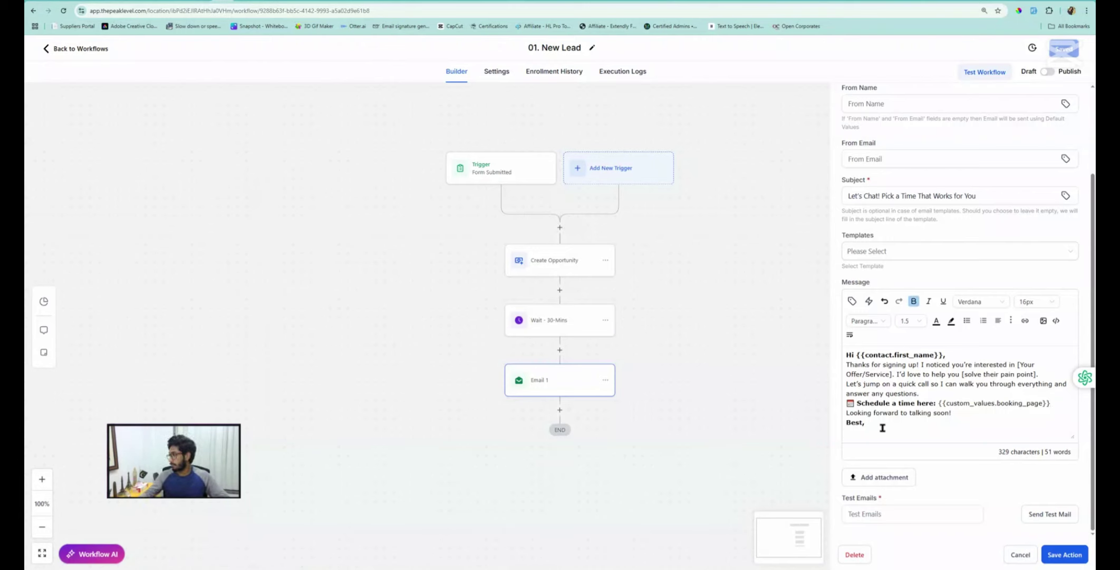
{"action": "left_click", "coordinate": [853, 302]}
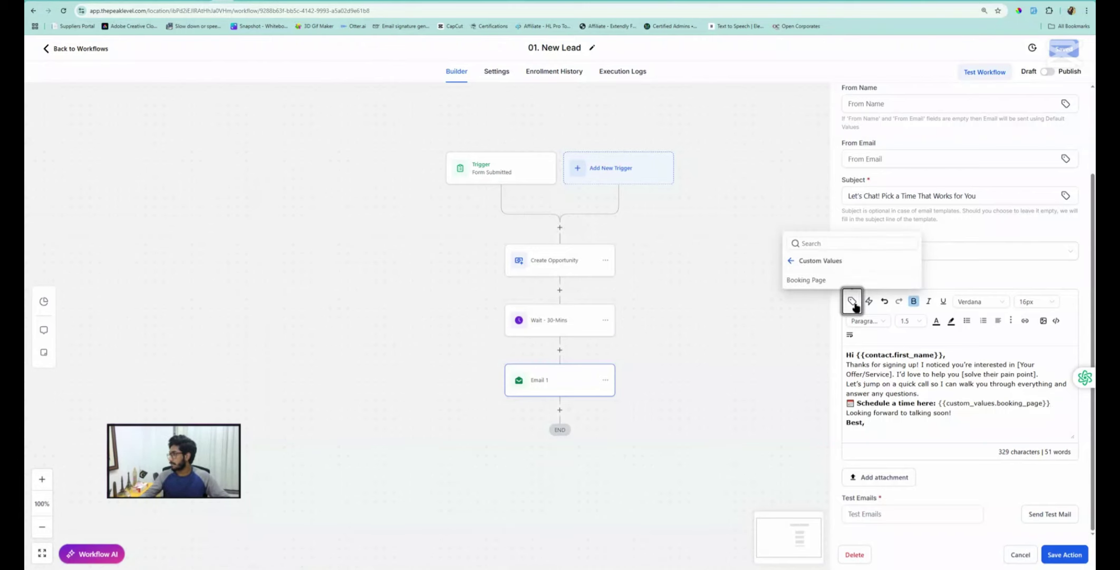
{"action": "left_click", "coordinate": [794, 262]}
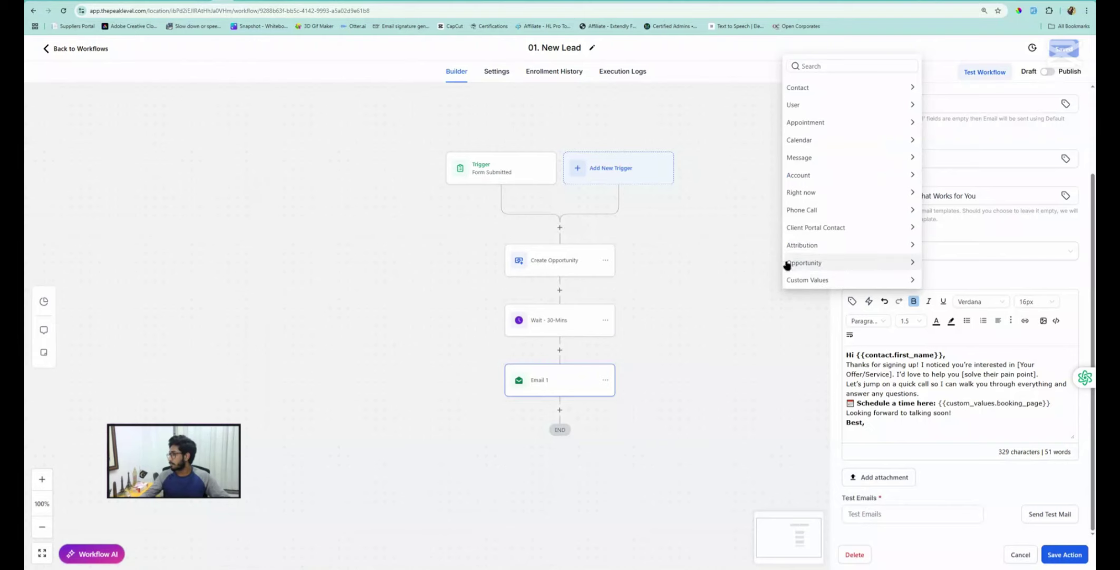
{"action": "left_click", "coordinate": [806, 176]}
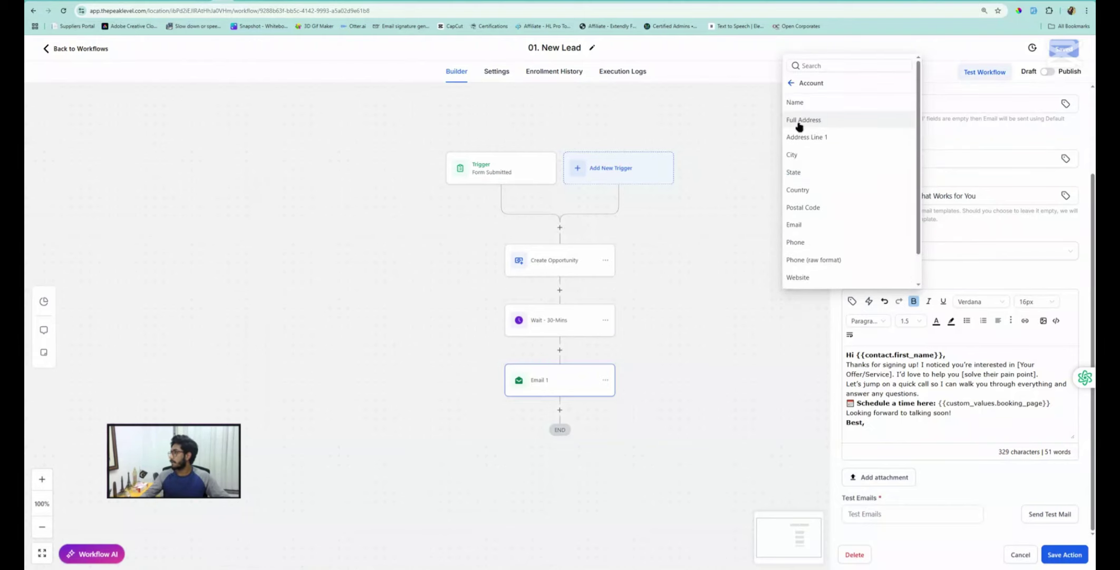
{"action": "left_click", "coordinate": [796, 103]}
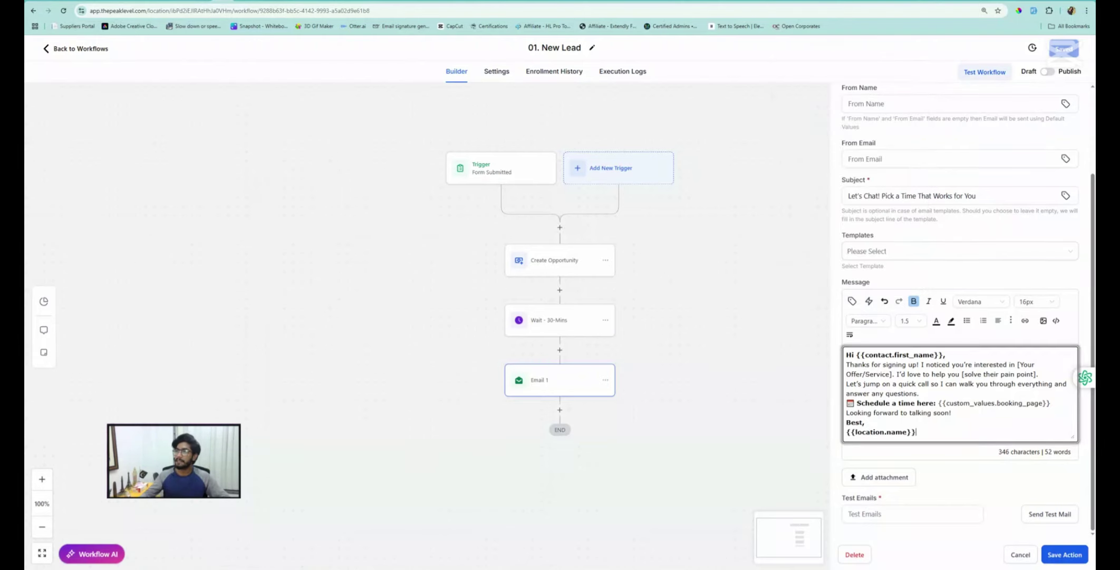
{"action": "left_click", "coordinate": [269, 1]}
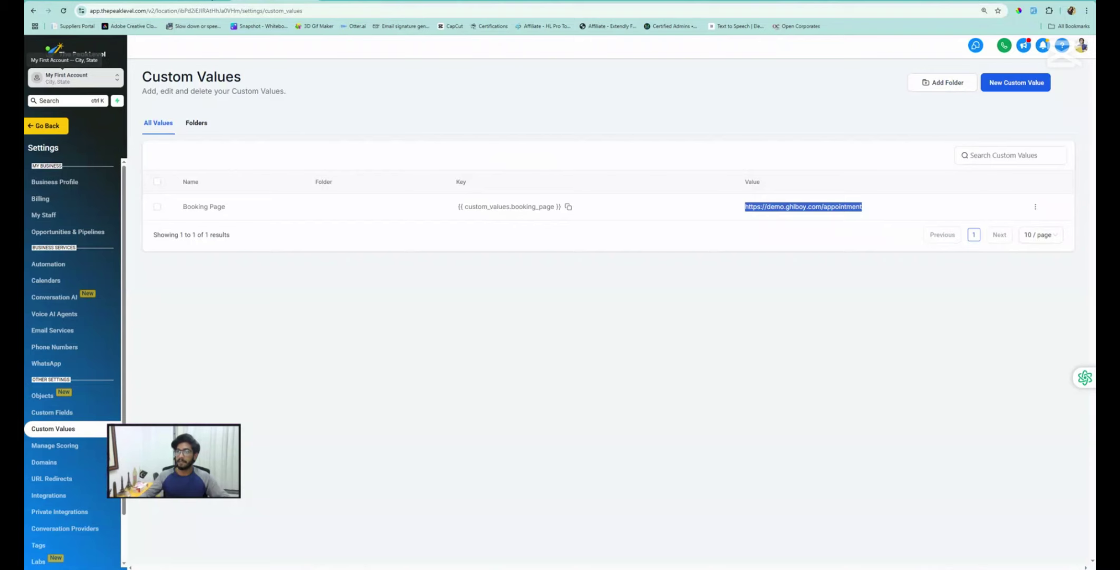
{"action": "left_click", "coordinate": [232, 2]}
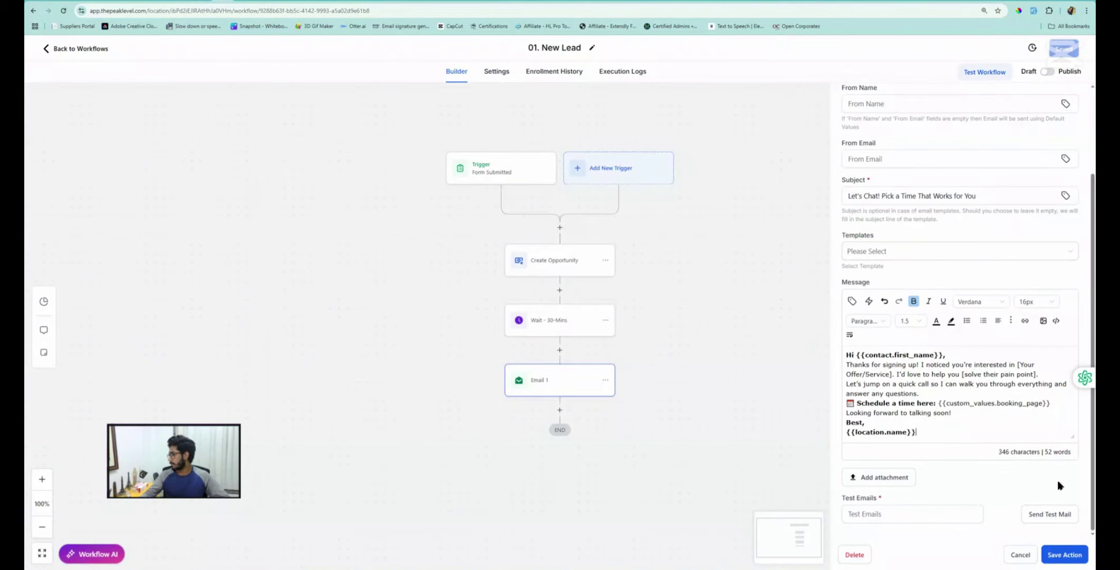
{"action": "left_click", "coordinate": [1063, 554]}
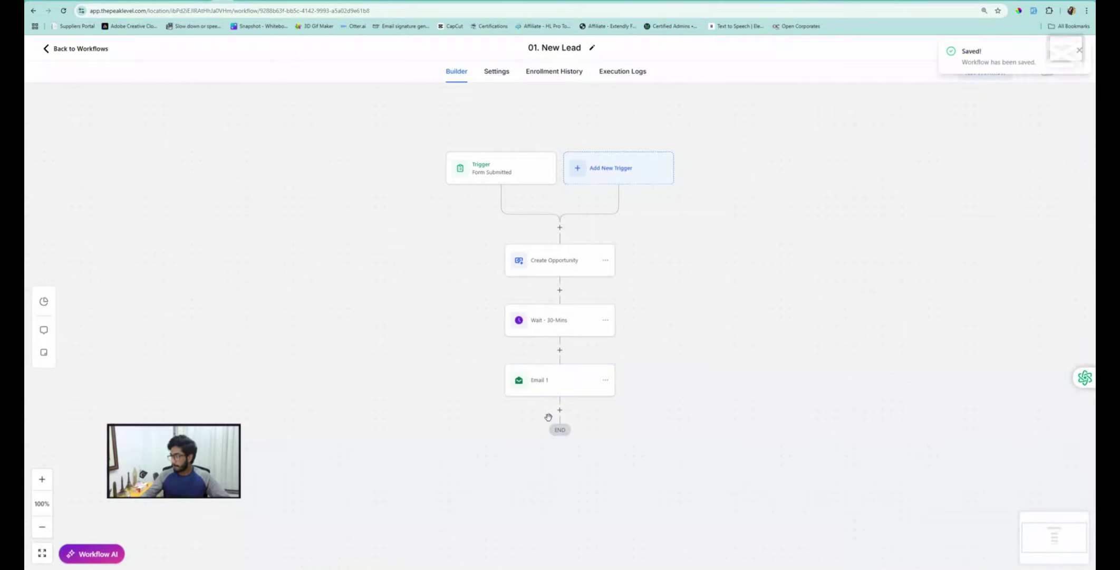
Duplicate the 30-minute wait step and paste the copy before Email 1
{"action": "left_click", "coordinate": [559, 409]}
{"action": "left_click", "coordinate": [893, 137]}
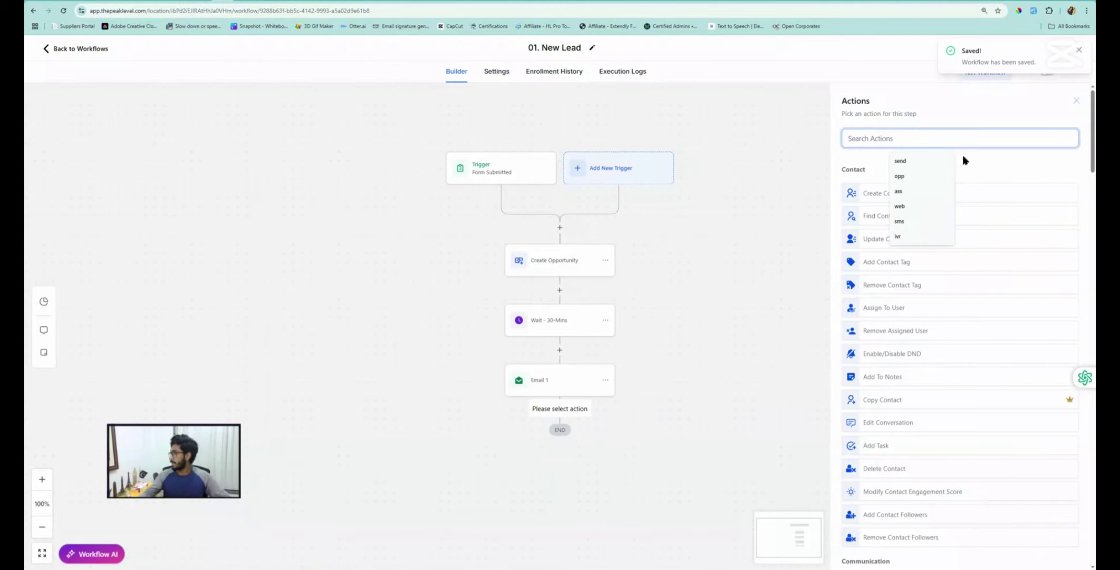
{"action": "left_click", "coordinate": [1076, 101]}
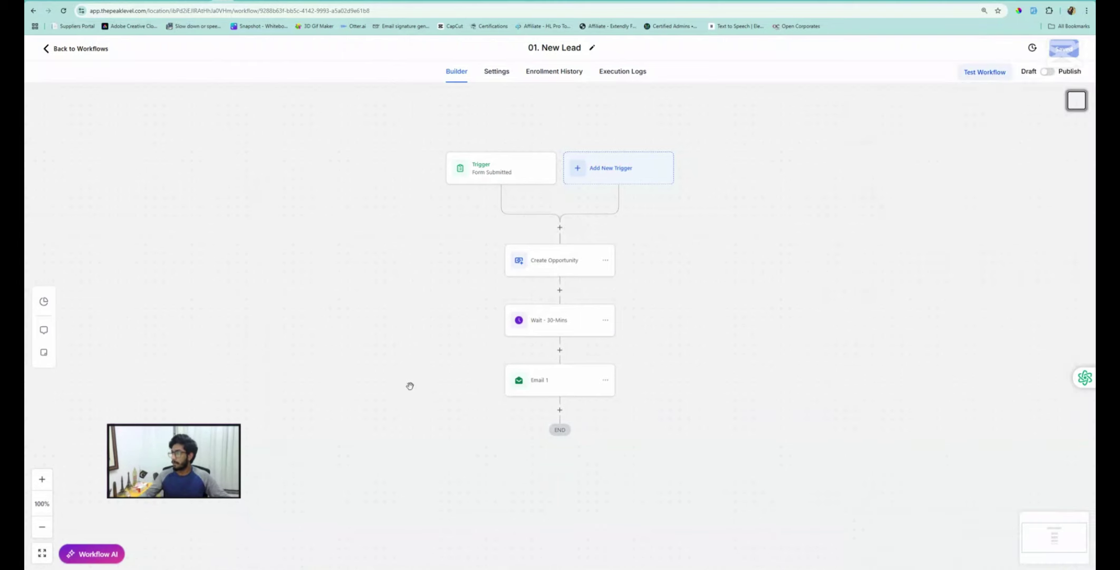
{"action": "left_click", "coordinate": [609, 323]}
{"action": "mouse_move", "coordinate": [635, 355]}
{"action": "left_click", "coordinate": [675, 352]}
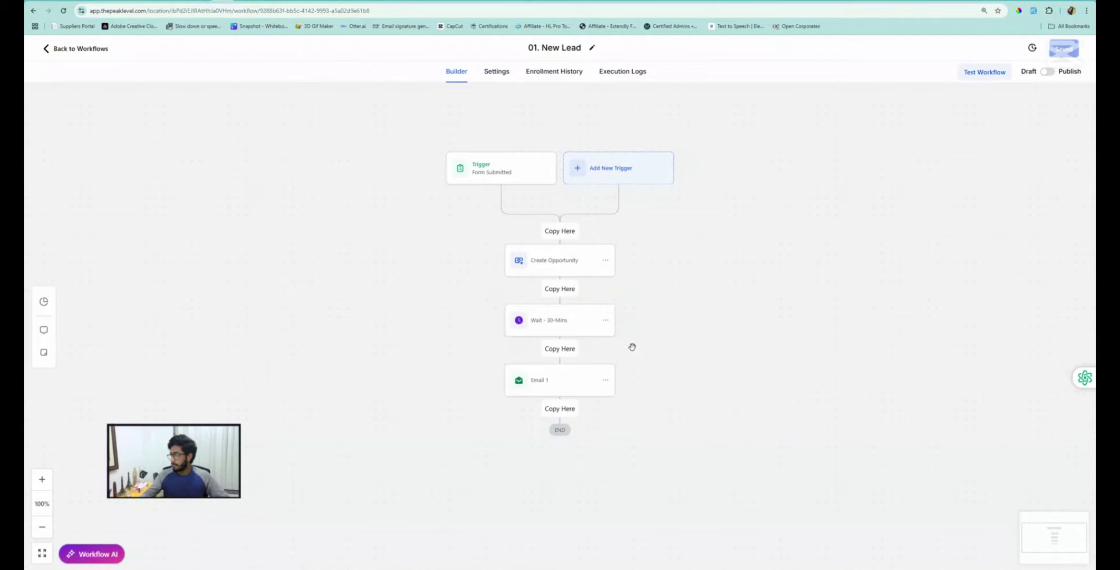
{"action": "left_click", "coordinate": [564, 350]}
Rename the copied wait to Wait - 2-Mins with a 2-minute delay and save it
{"action": "left_click", "coordinate": [544, 380]}
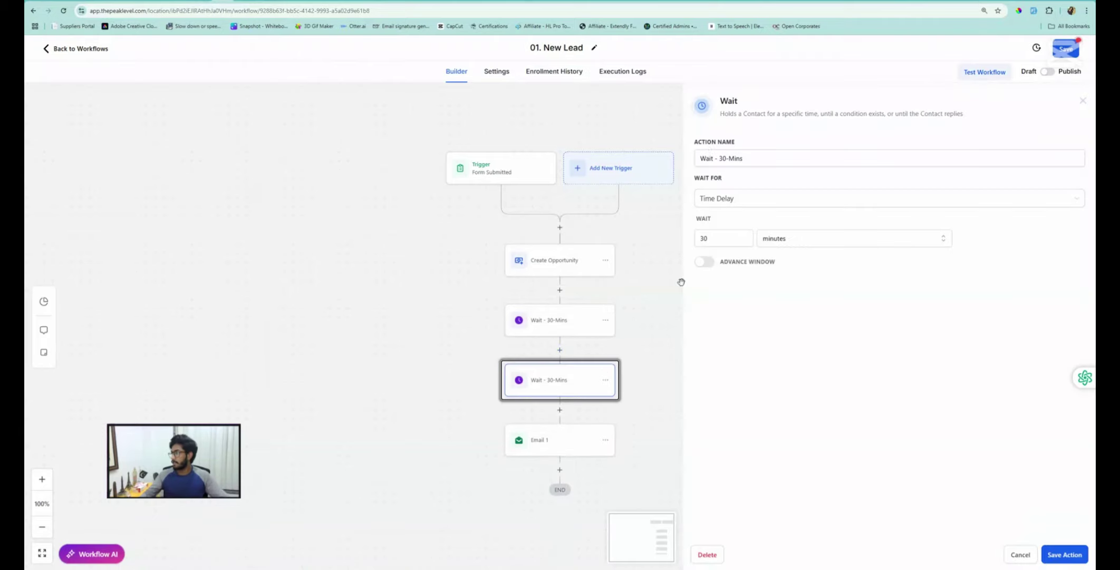
{"action": "left_click", "coordinate": [725, 158]}
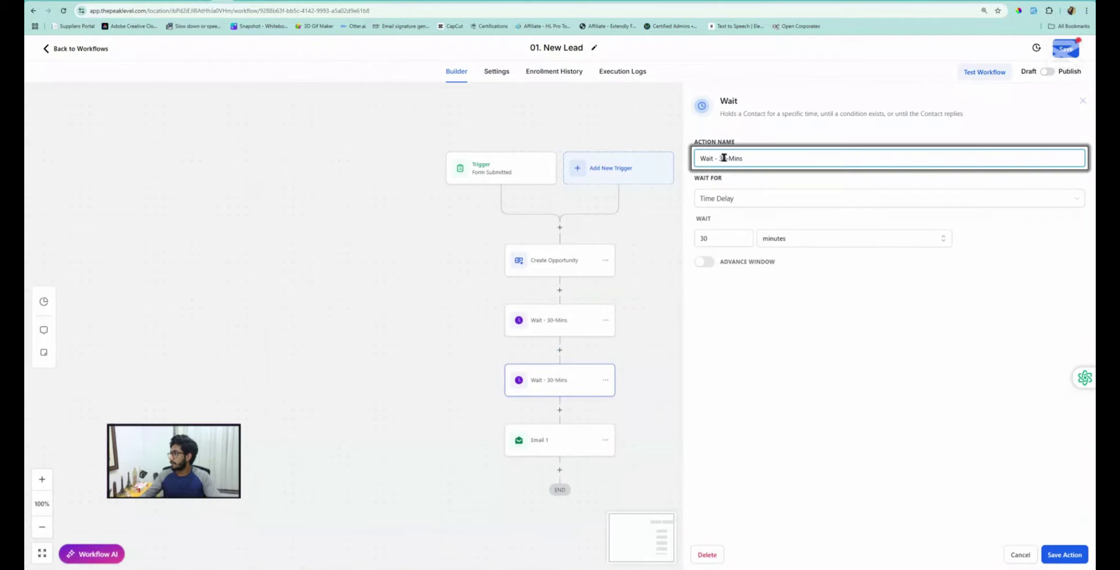
{"action": "key", "text": "BackSpace"}
{"action": "key", "text": "Delete"}
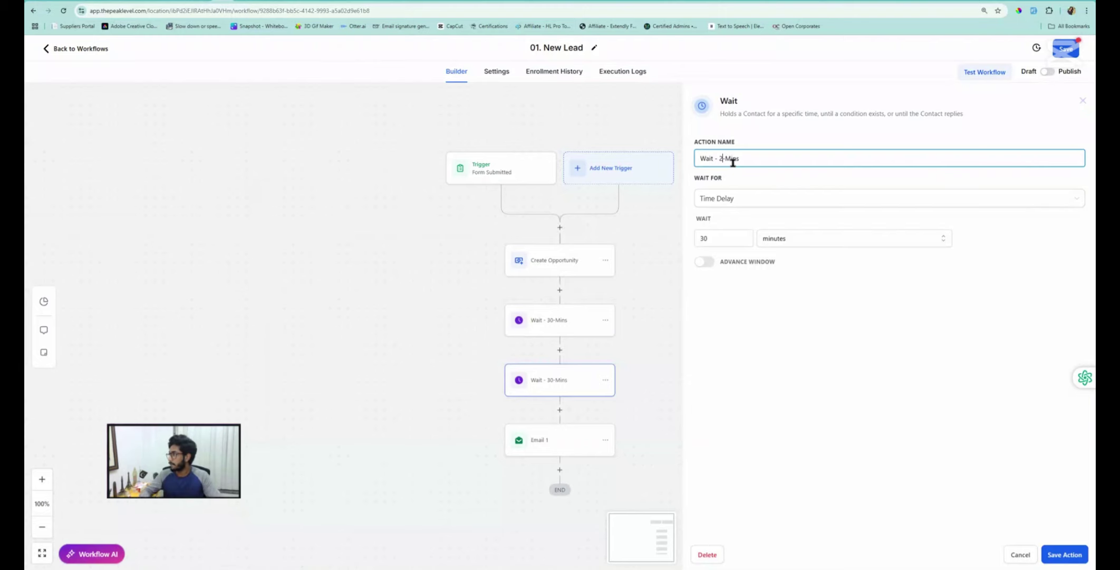
{"action": "left_click", "coordinate": [717, 238]}
{"action": "key", "text": "BackSpace"}
{"action": "key", "text": "BackSpace"}
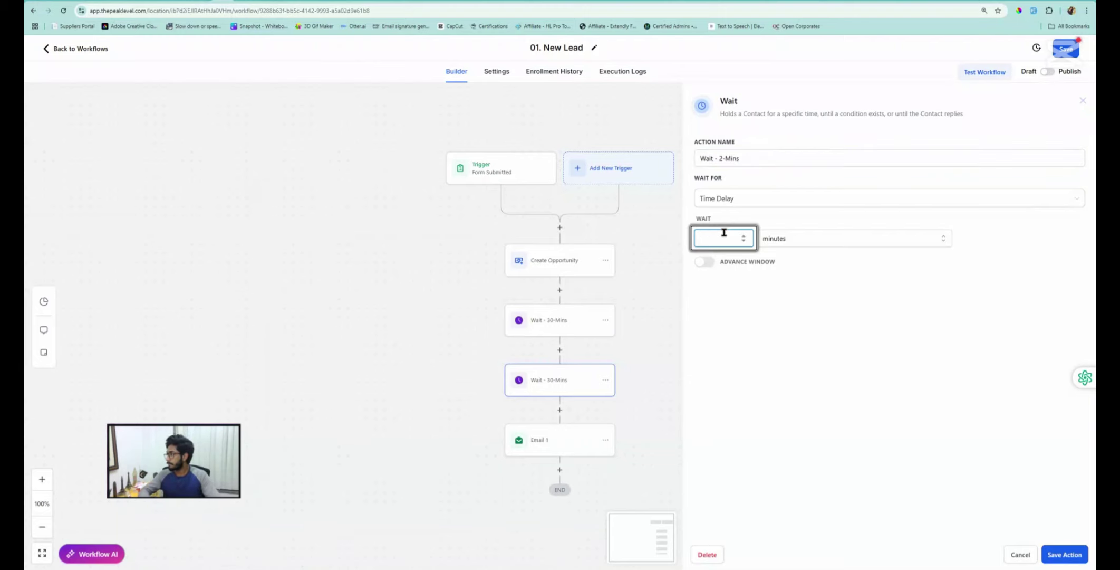
{"action": "type", "text": "2"}
{"action": "left_click", "coordinate": [1067, 558]}
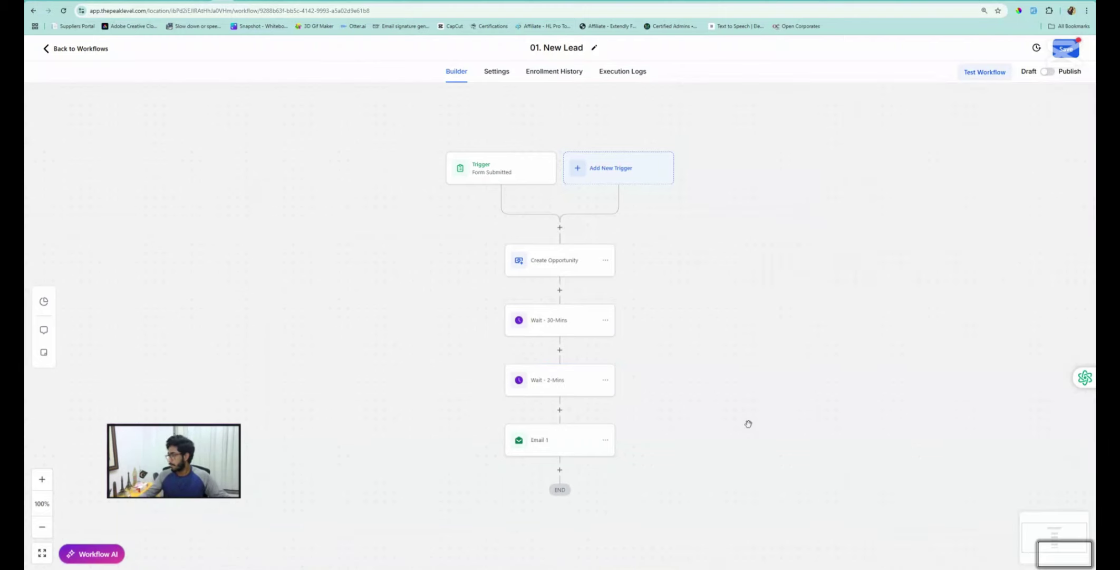
Add a Send SMS step named SMS 1 between the two waits
{"action": "left_click", "coordinate": [560, 350]}
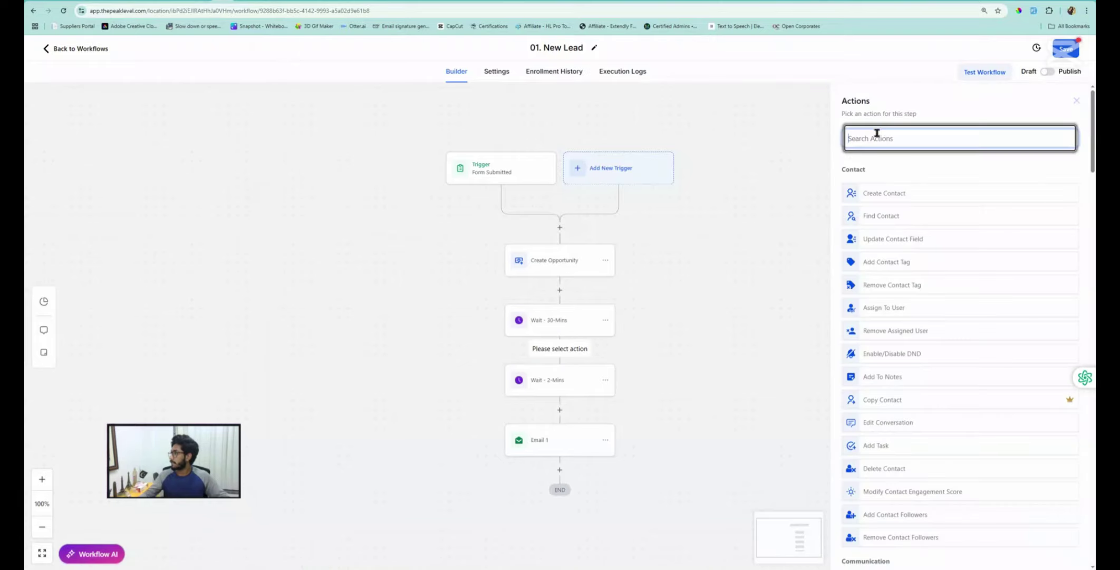
{"action": "left_click", "coordinate": [887, 132]}
{"action": "type", "text": "sms"}
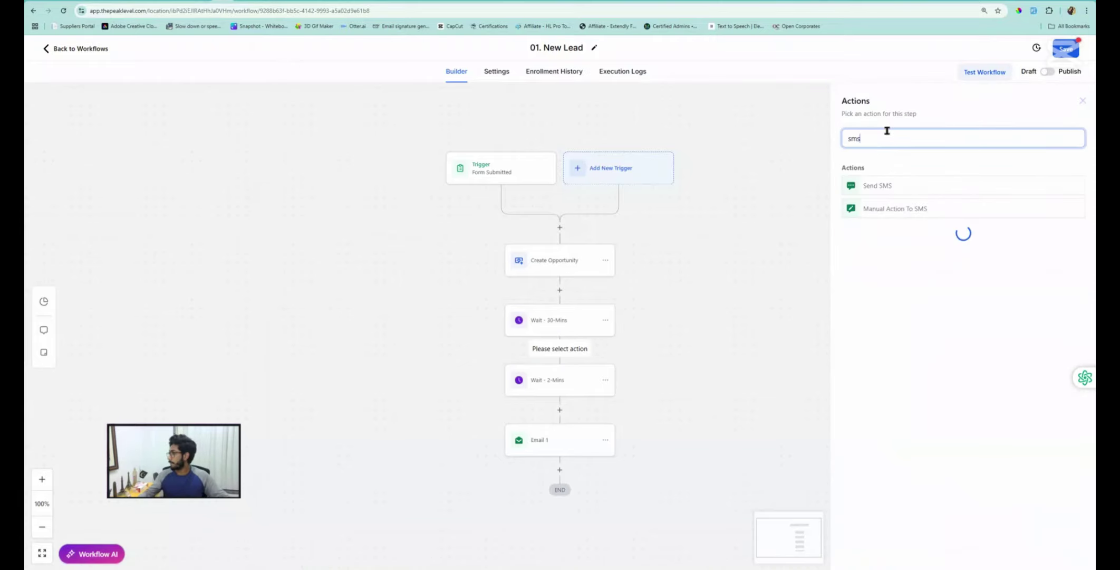
{"action": "left_click", "coordinate": [880, 186]}
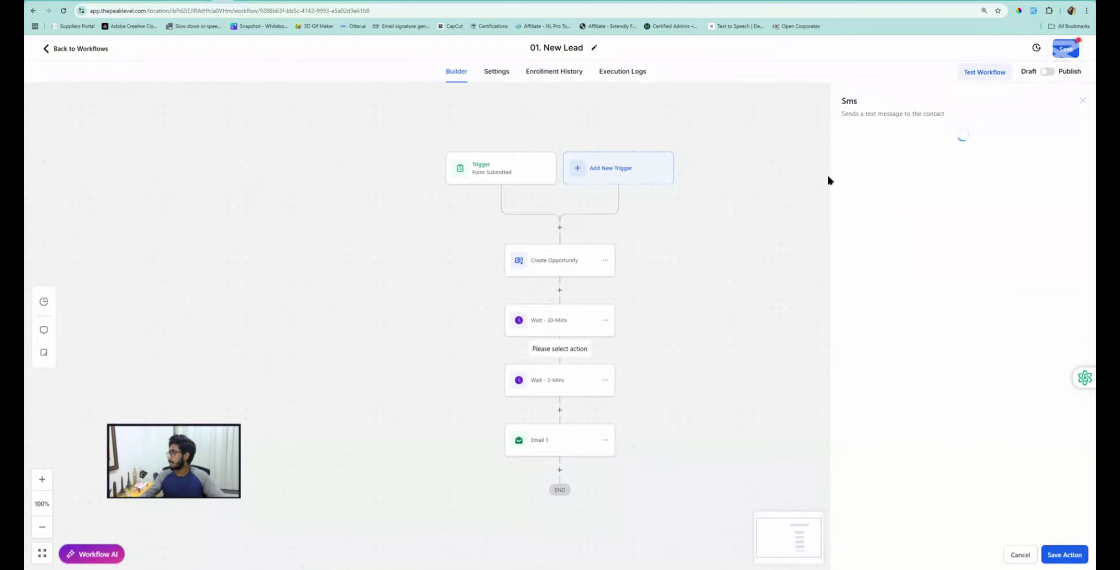
{"action": "left_click", "coordinate": [885, 178]}
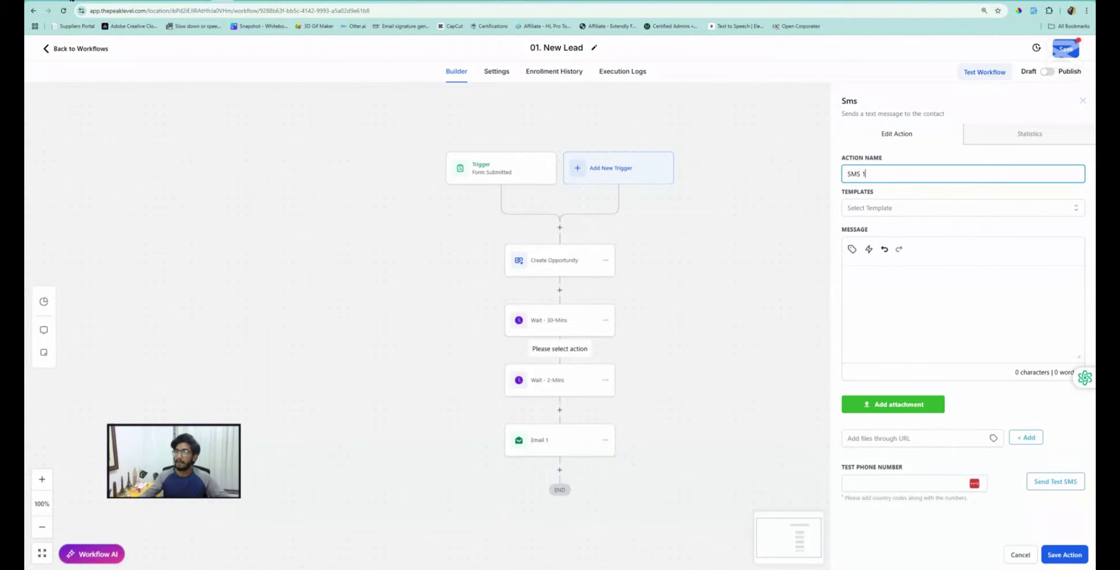
Paste the 218-character booking-link text drafted in ChatGPT as the SMS 1 message
{"action": "key", "text": "alt+Tab"}
{"action": "scroll", "coordinate": [463, 297], "scroll_direction": "down", "scroll_amount": 3}
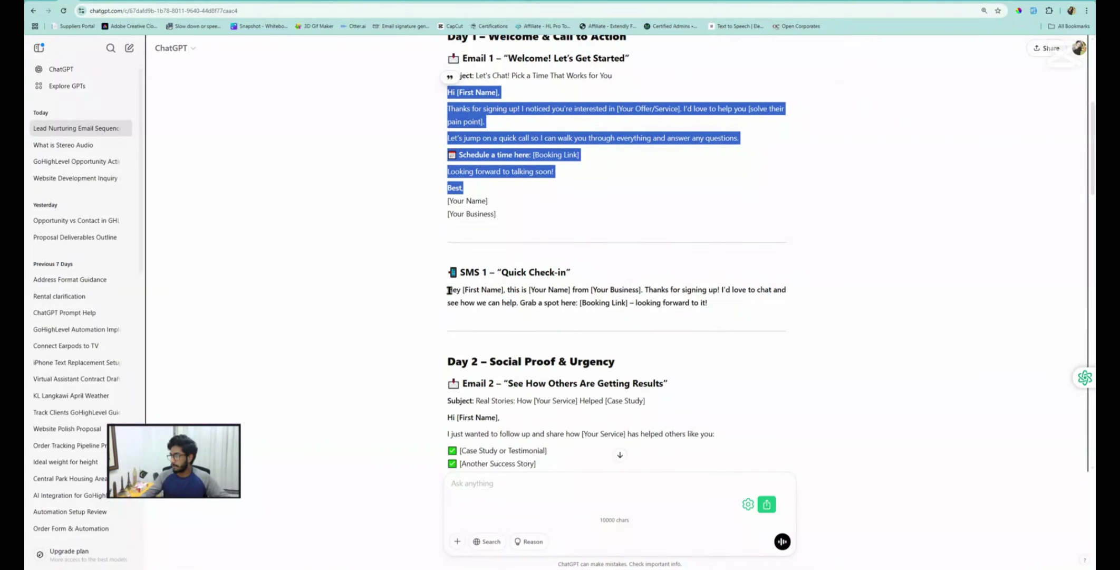
{"action": "left_click_drag", "start_coordinate": [449, 290], "coordinate": [729, 305]}
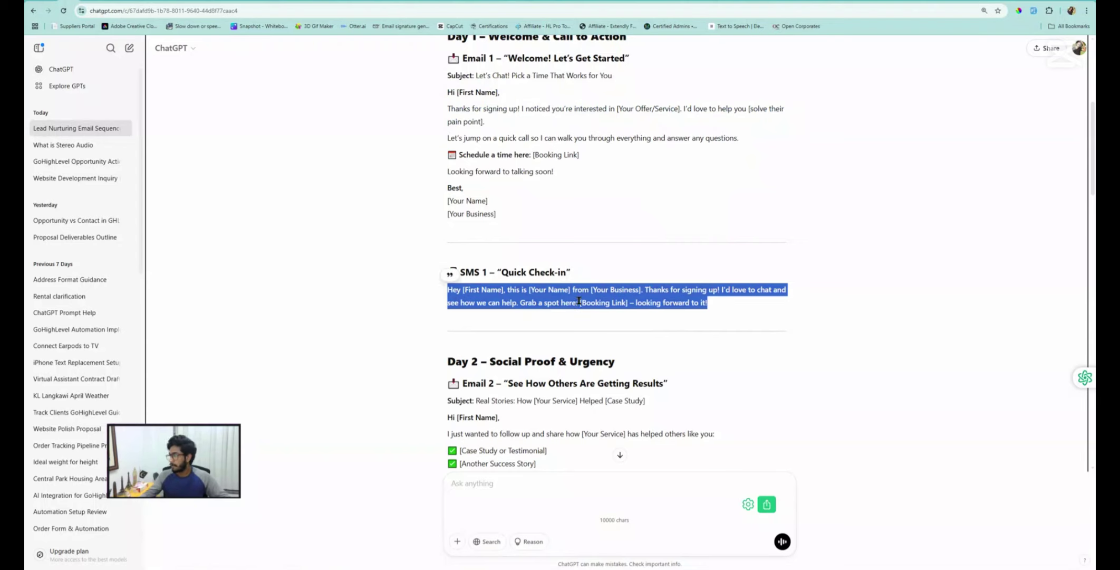
{"action": "key", "text": "alt+Tab"}
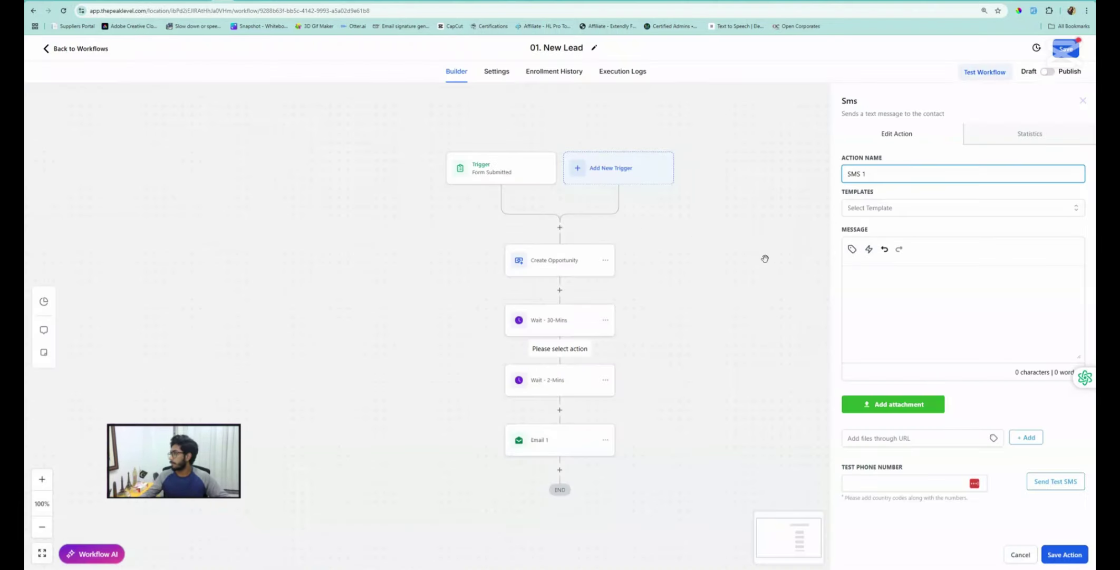
{"action": "left_click", "coordinate": [868, 269]}
{"action": "type", "text": "Hey {{contact.first_name}}, this is {{user.first_name}} from {{location.name}}. Thanks for signing up! I'd love to chat and see how we can help. Grab a spot here: {{custom_values.booking_page}} – looking forward to it!"}
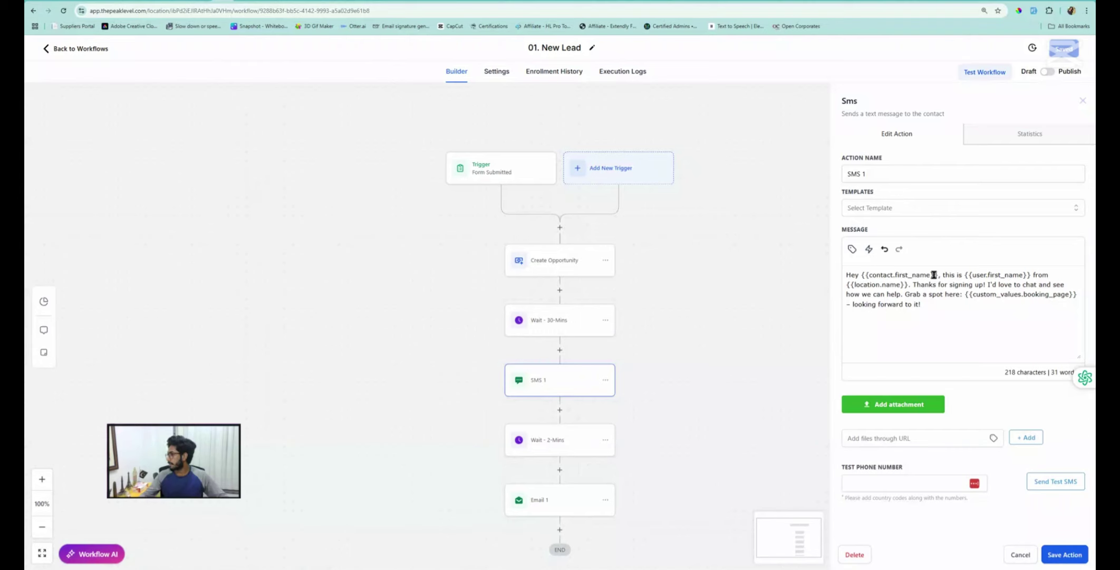
{"action": "left_click", "coordinate": [995, 273]}
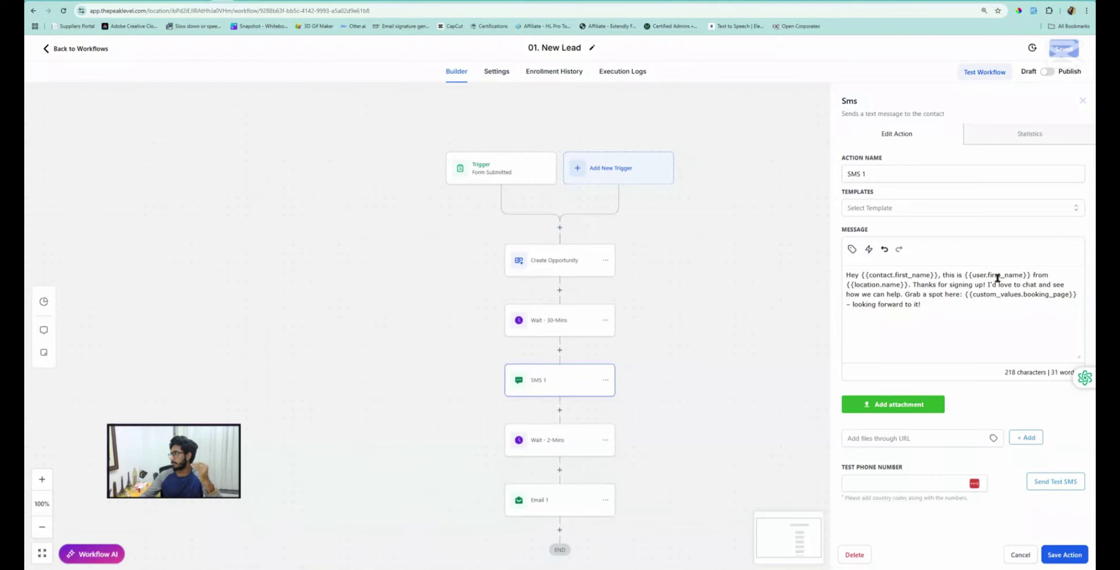
Save SMS 1, cancel an Assign To User step since no users exist, and return to workflows
{"action": "left_click", "coordinate": [1020, 555]}
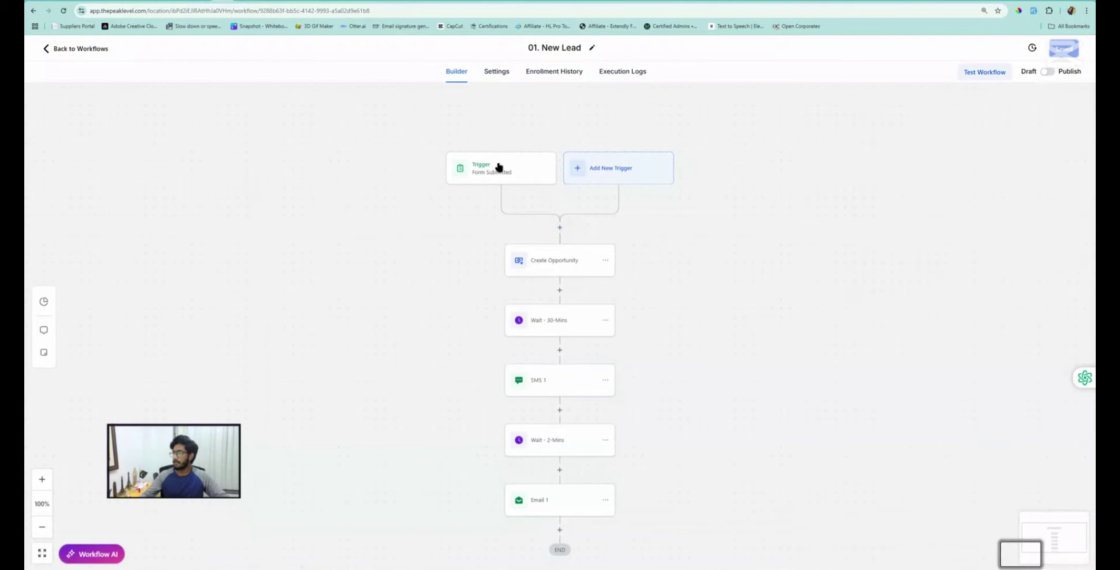
{"action": "left_click", "coordinate": [560, 228]}
{"action": "left_click", "coordinate": [898, 135]}
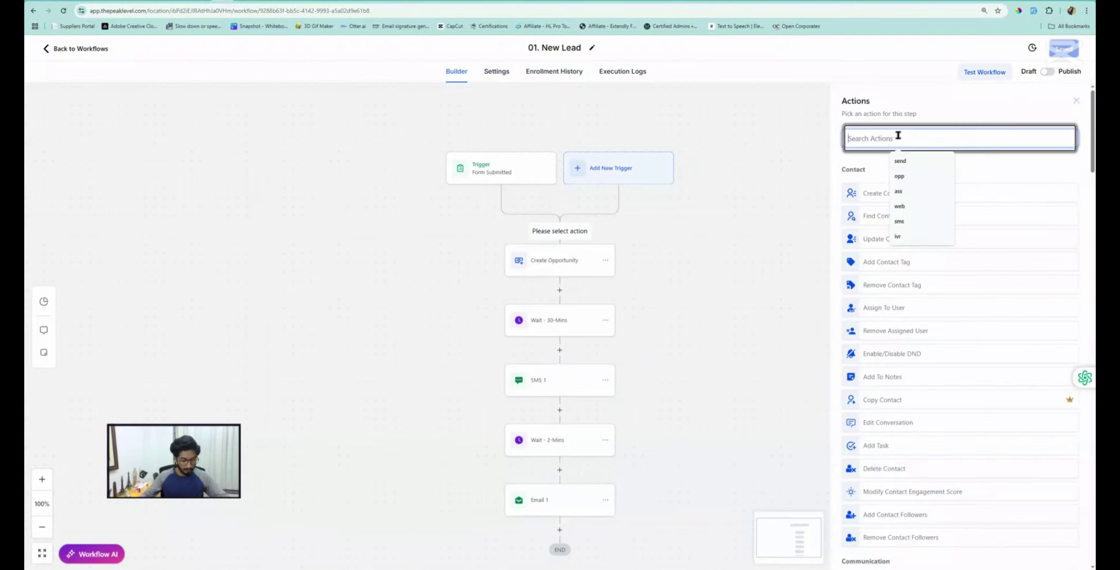
{"action": "type", "text": "ass"}
{"action": "left_click", "coordinate": [882, 187]}
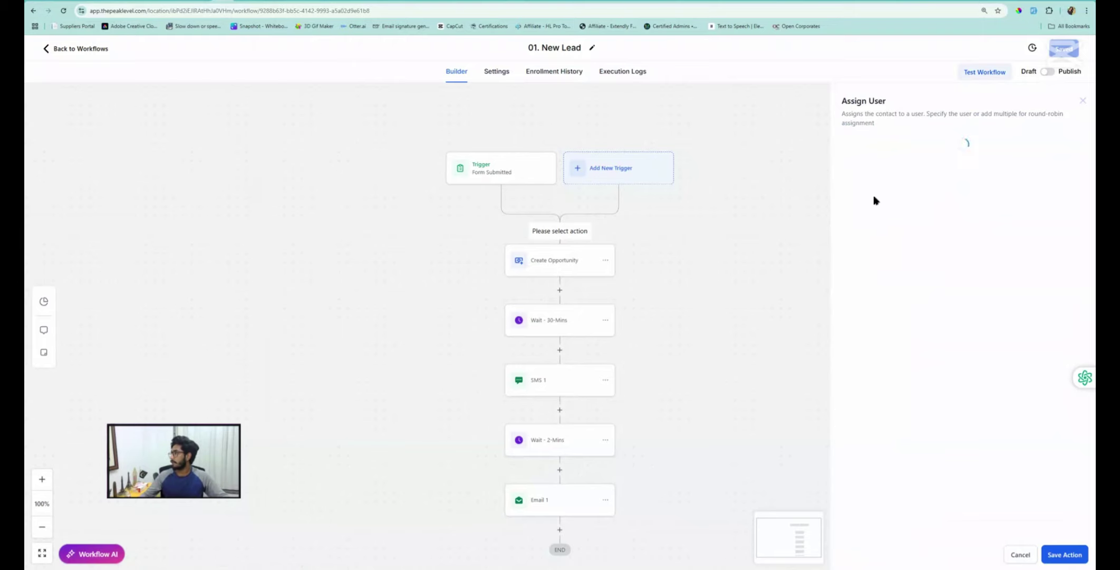
{"action": "left_click", "coordinate": [873, 211]}
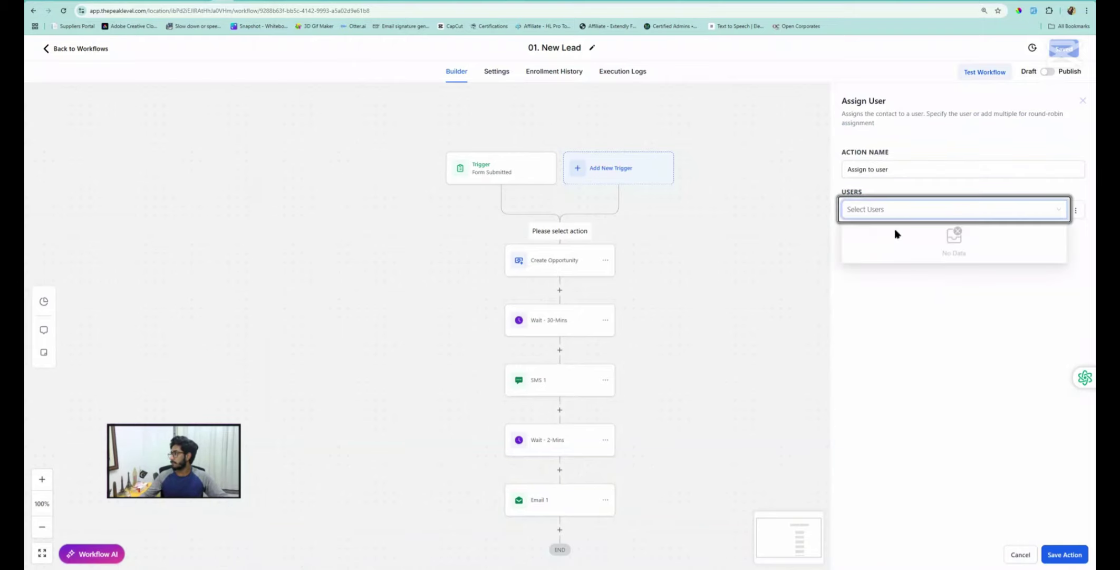
{"action": "left_click", "coordinate": [1020, 554]}
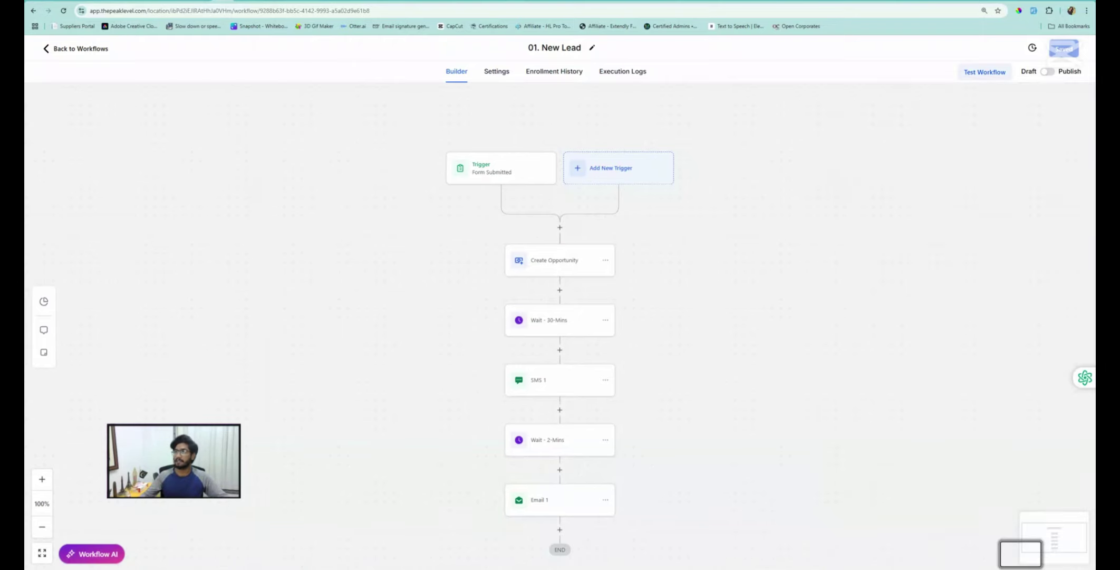
{"action": "left_click", "coordinate": [98, 51]}
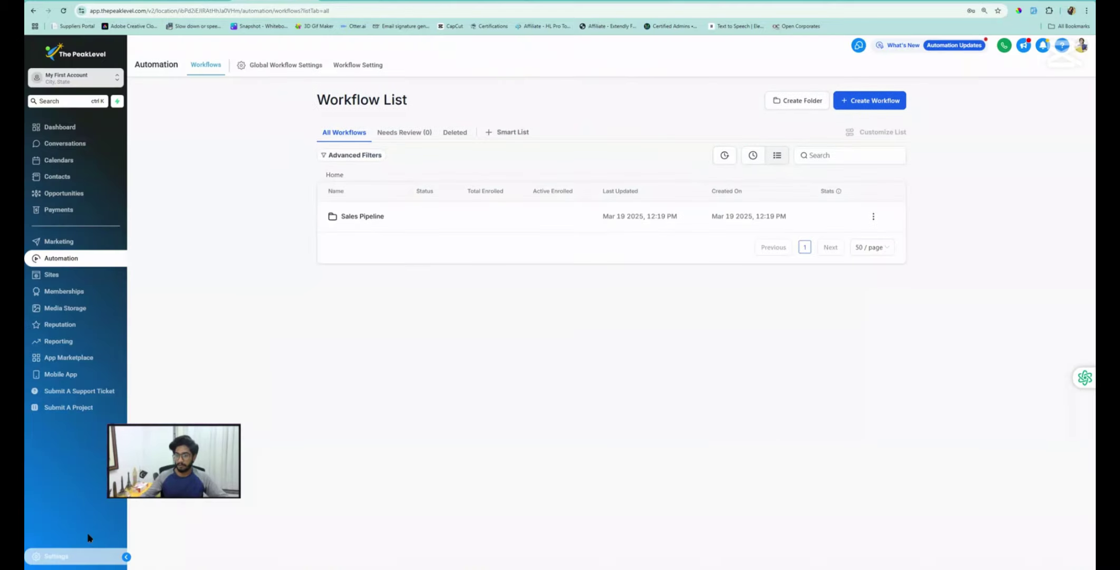
Check the sub-account's empty My Staff list, then switch to the agency view
{"action": "left_click", "coordinate": [86, 554]}
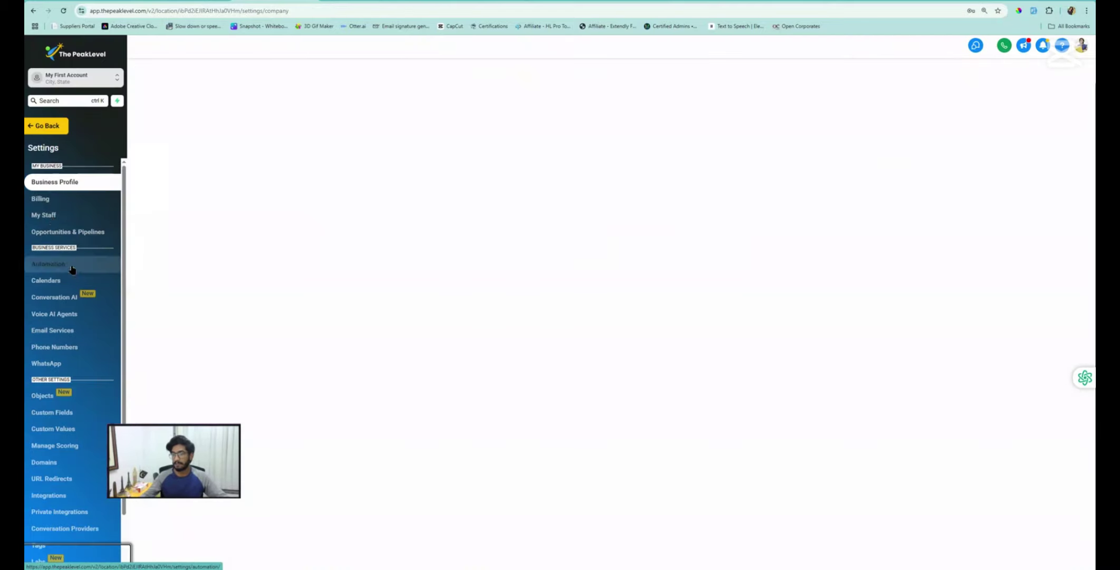
{"action": "left_click", "coordinate": [51, 215]}
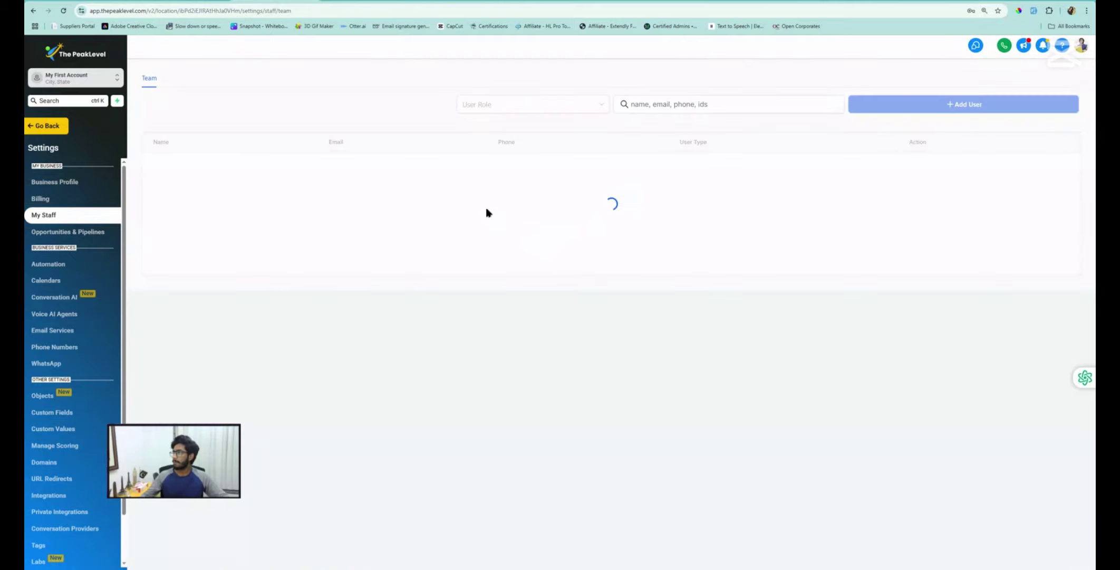
{"action": "left_click", "coordinate": [82, 74]}
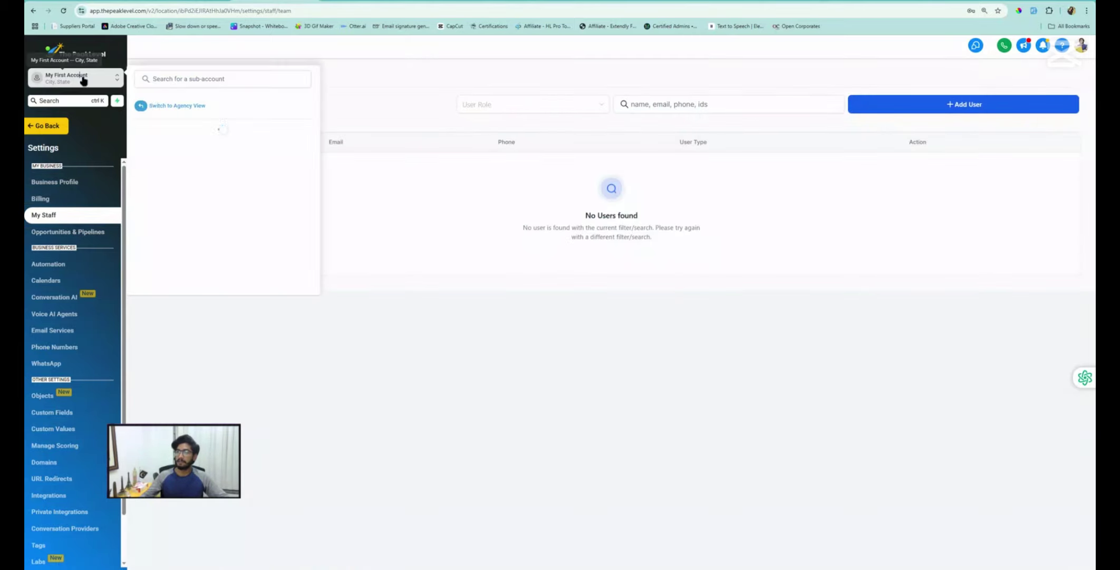
{"action": "left_click", "coordinate": [183, 109]}
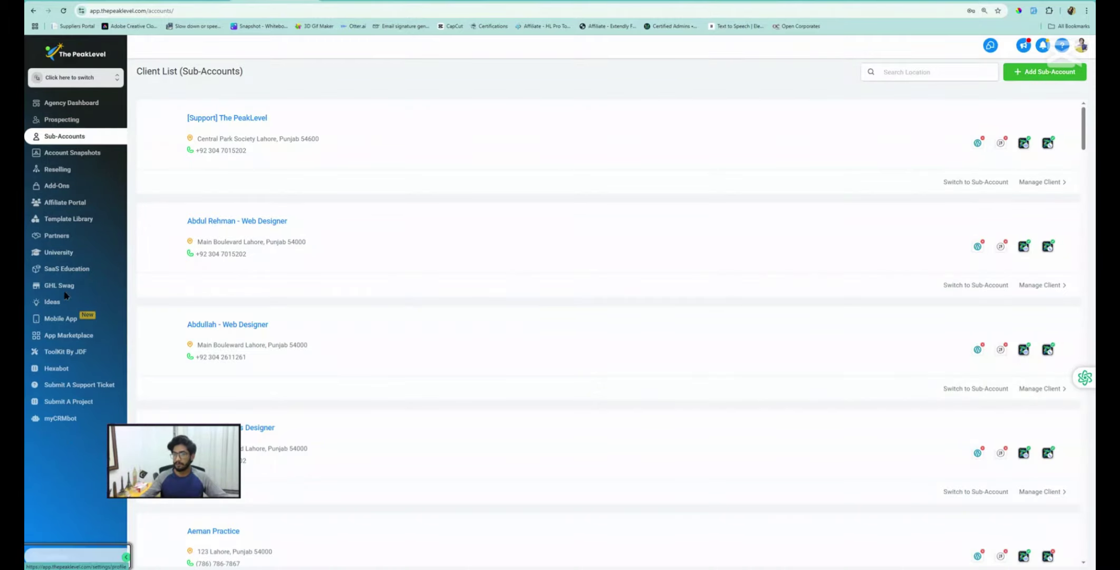
In agency Settings > Team, search the list for the admin user's name
{"action": "left_click", "coordinate": [55, 556]}
{"action": "left_click", "coordinate": [58, 176]}
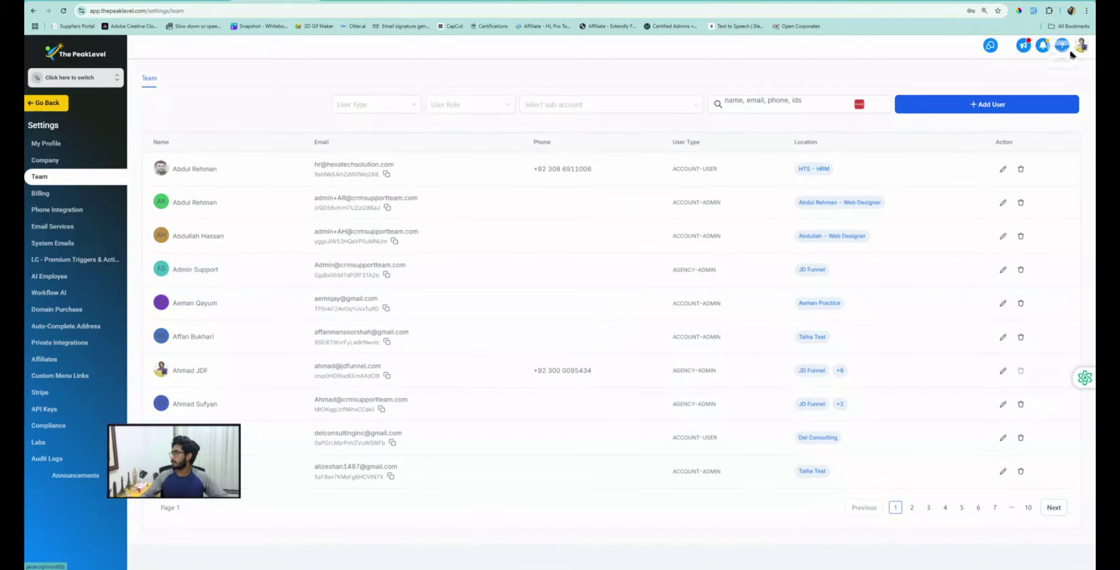
{"action": "left_click", "coordinate": [801, 102]}
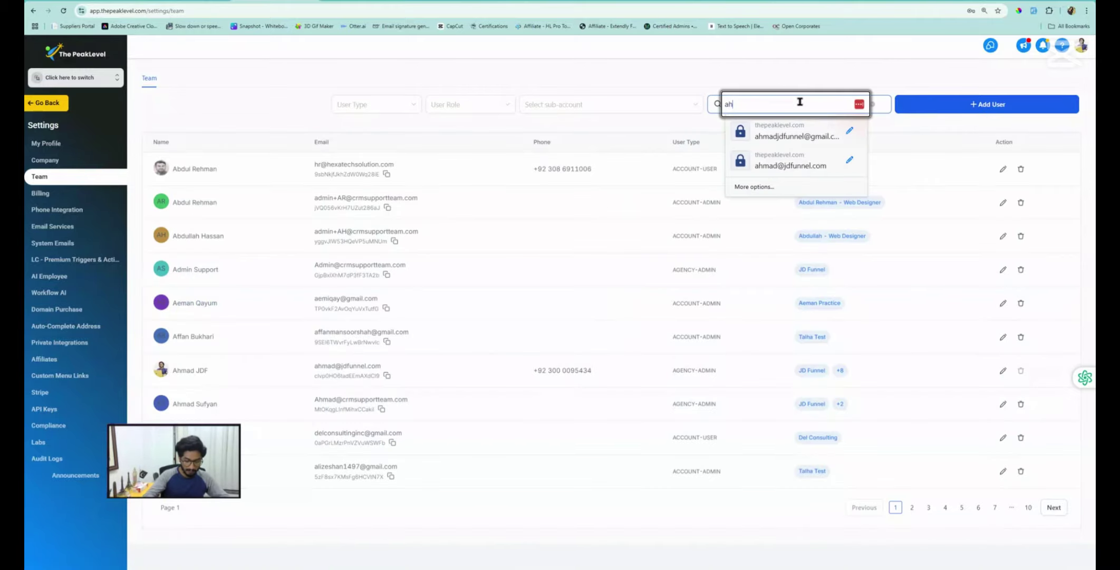
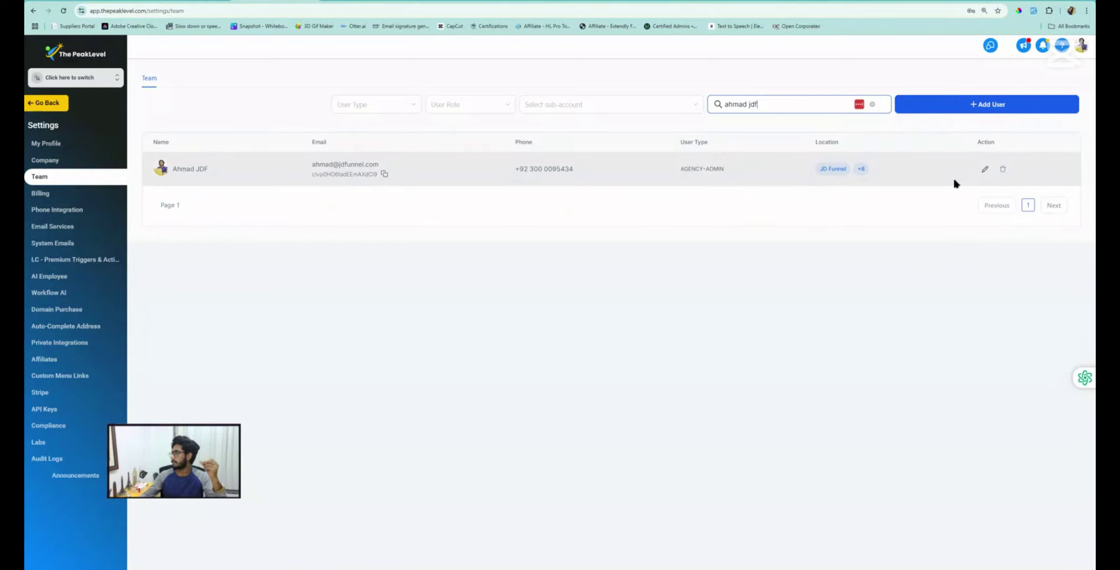
Add My First Account to the admin user's sub-accounts, save, and switch into My First Account
{"action": "left_click", "coordinate": [984, 173]}
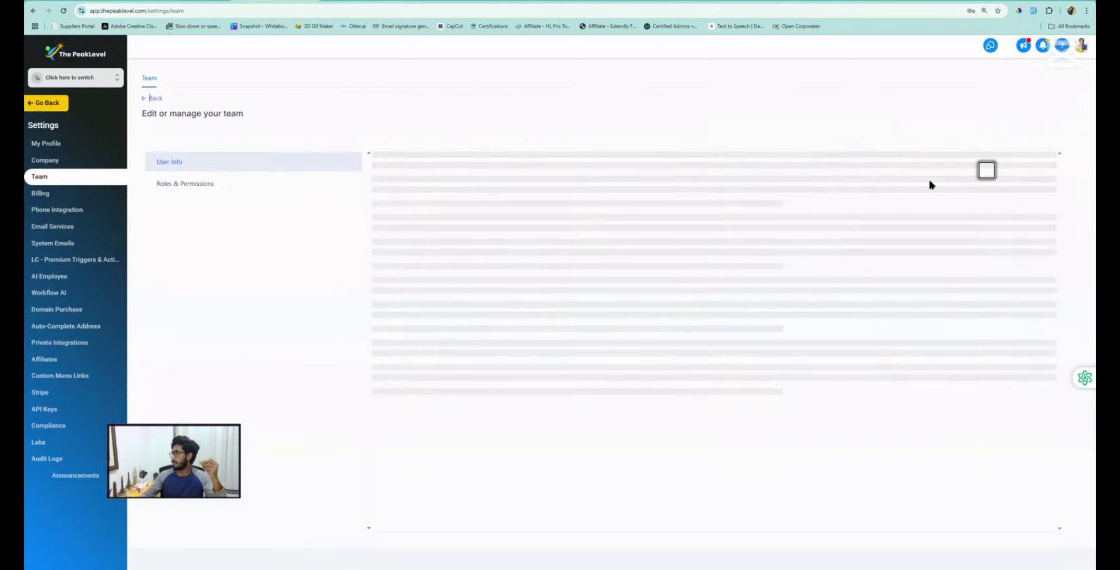
{"action": "left_click", "coordinate": [169, 184]}
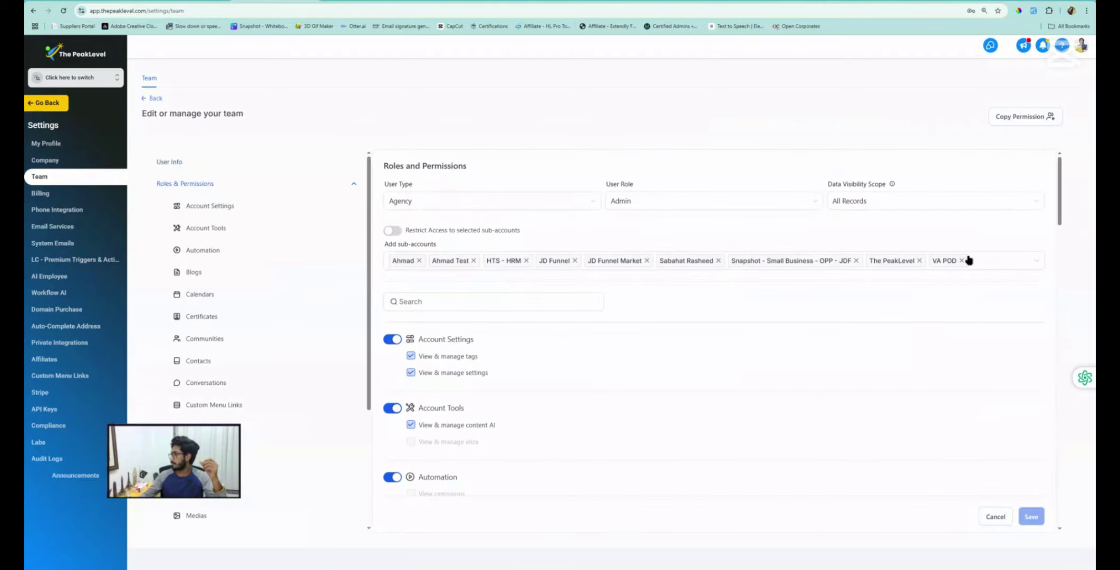
{"action": "left_click", "coordinate": [985, 263]}
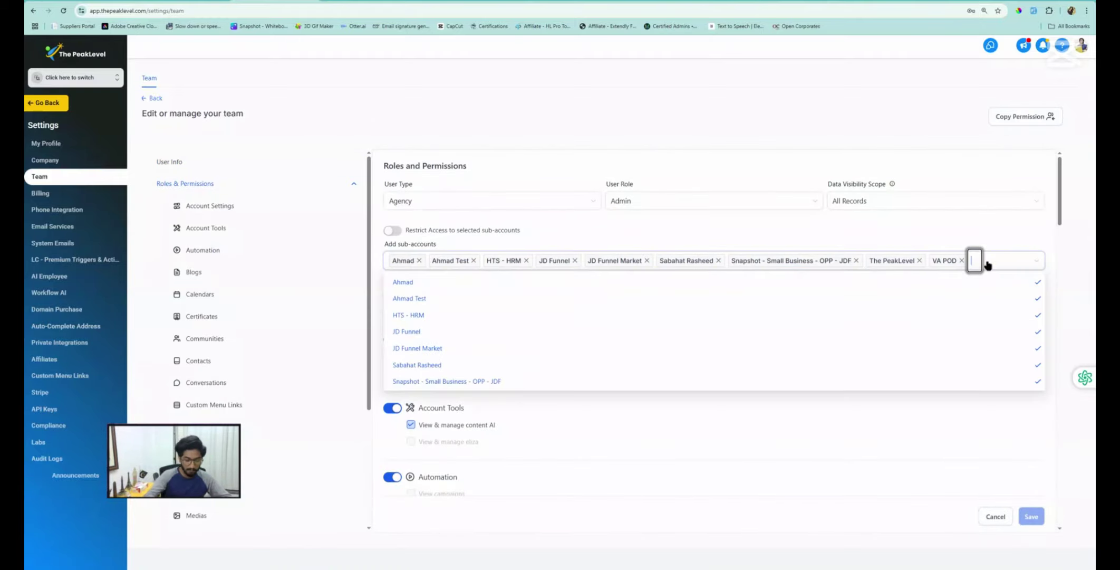
{"action": "type", "text": "my fi"}
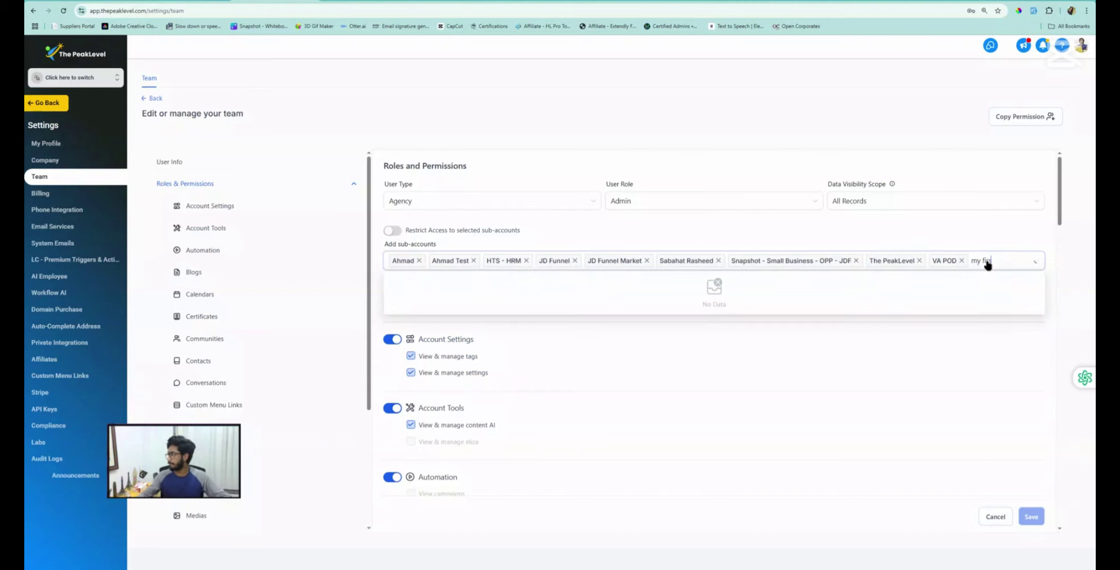
{"action": "type", "text": "rs"}
{"action": "left_click", "coordinate": [406, 283]}
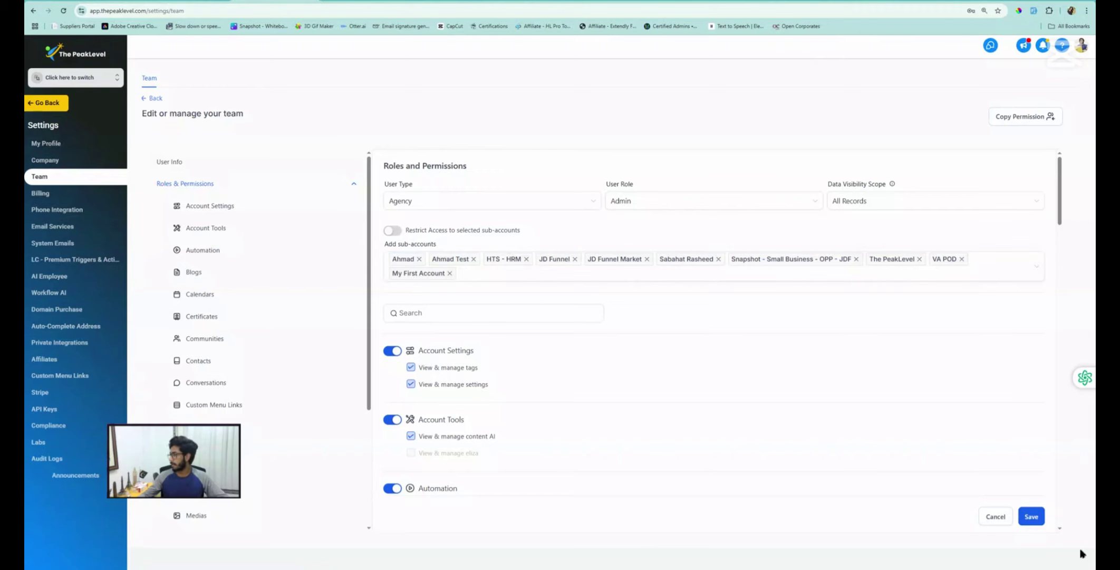
{"action": "left_click", "coordinate": [1035, 517]}
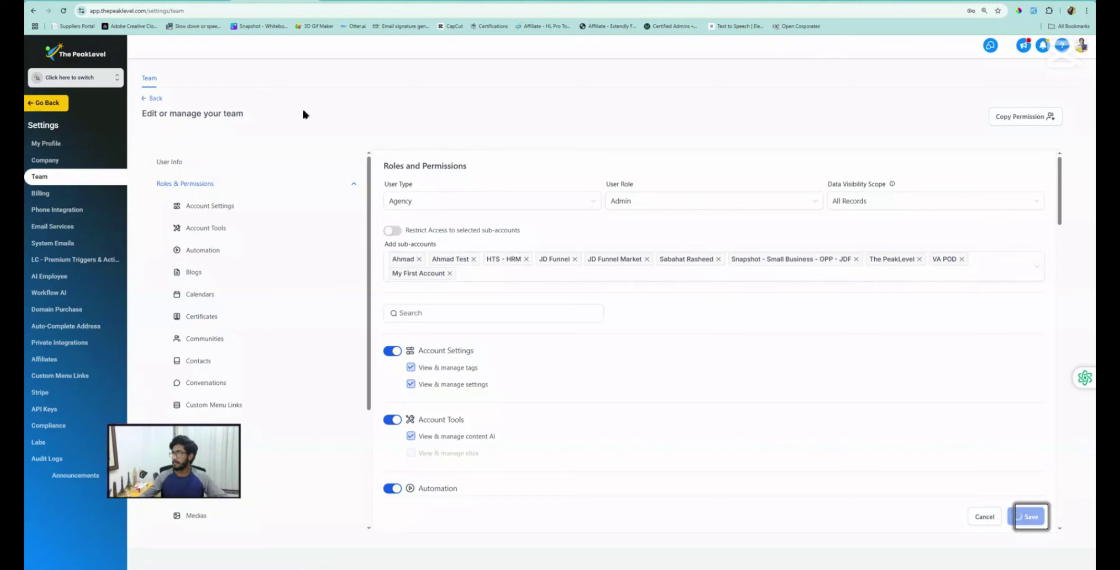
{"action": "left_click", "coordinate": [79, 76]}
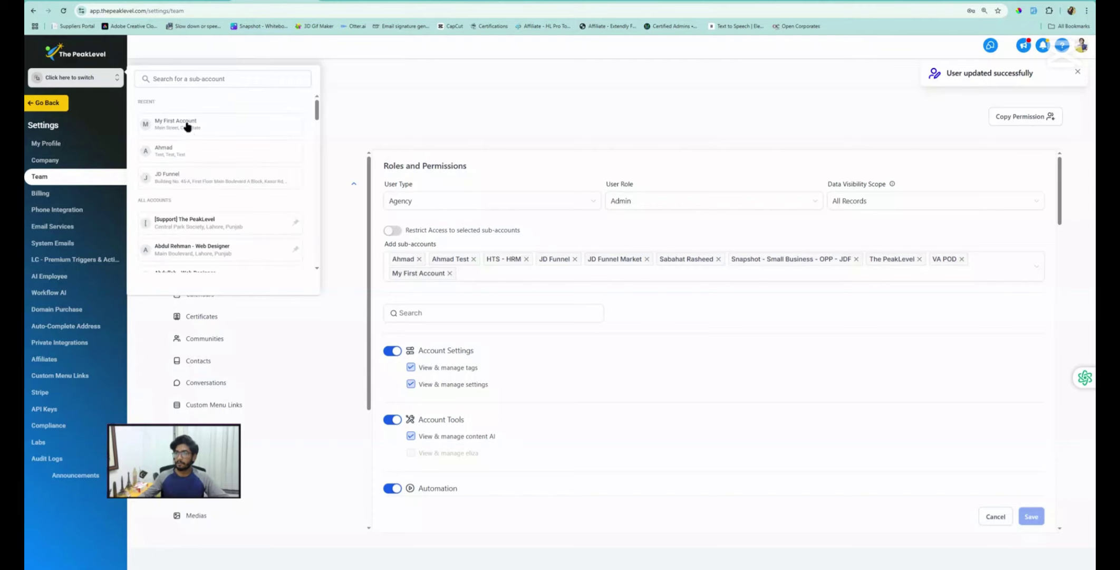
{"action": "left_click", "coordinate": [176, 124]}
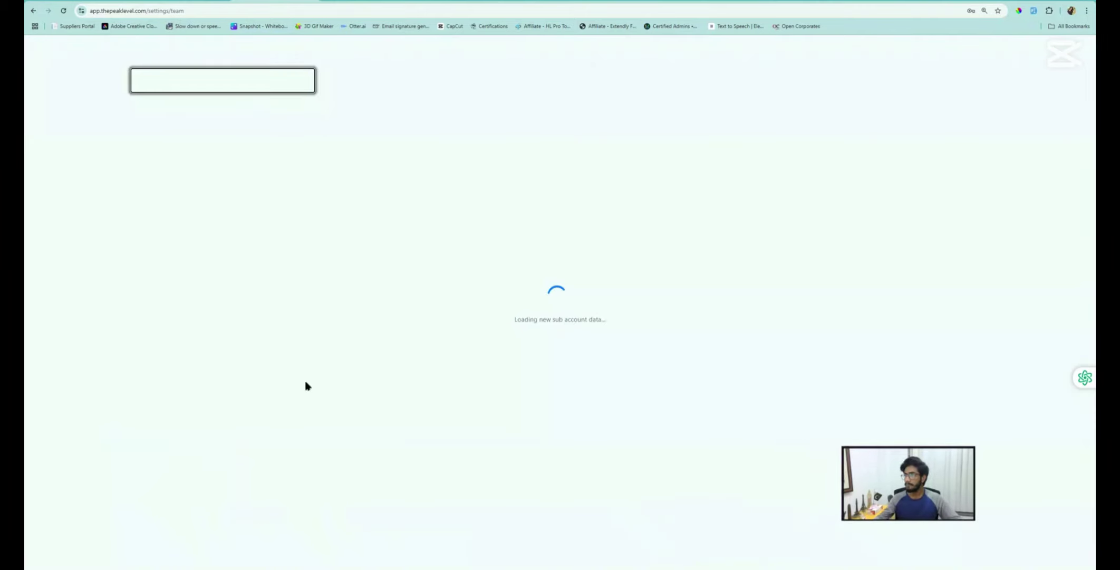
Verify the admin user appears under My Staff, then reopen the 01. New Lead workflow
{"action": "left_click", "coordinate": [49, 555]}
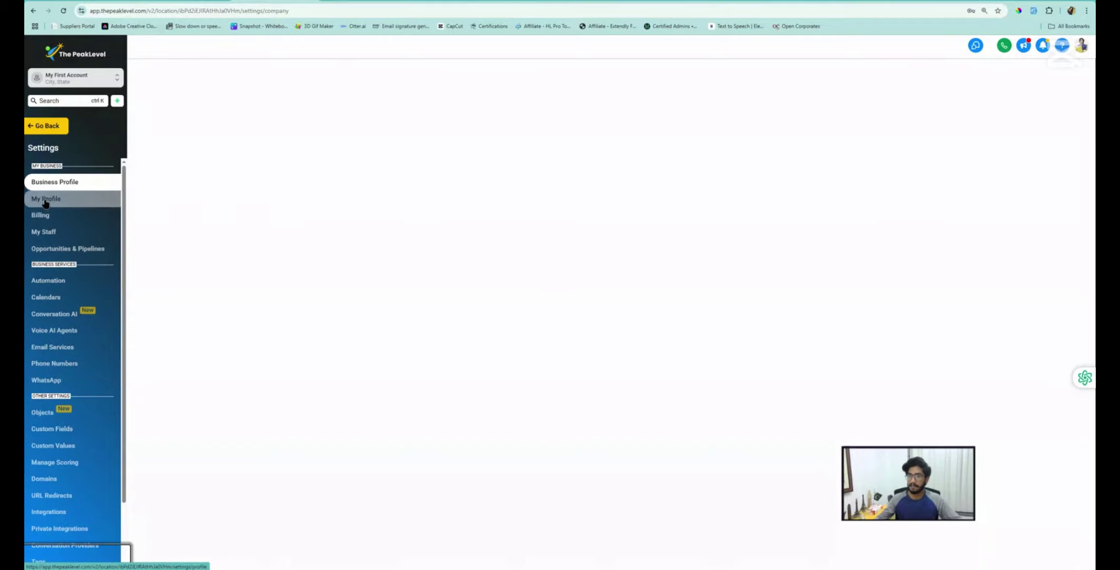
{"action": "left_click", "coordinate": [49, 239]}
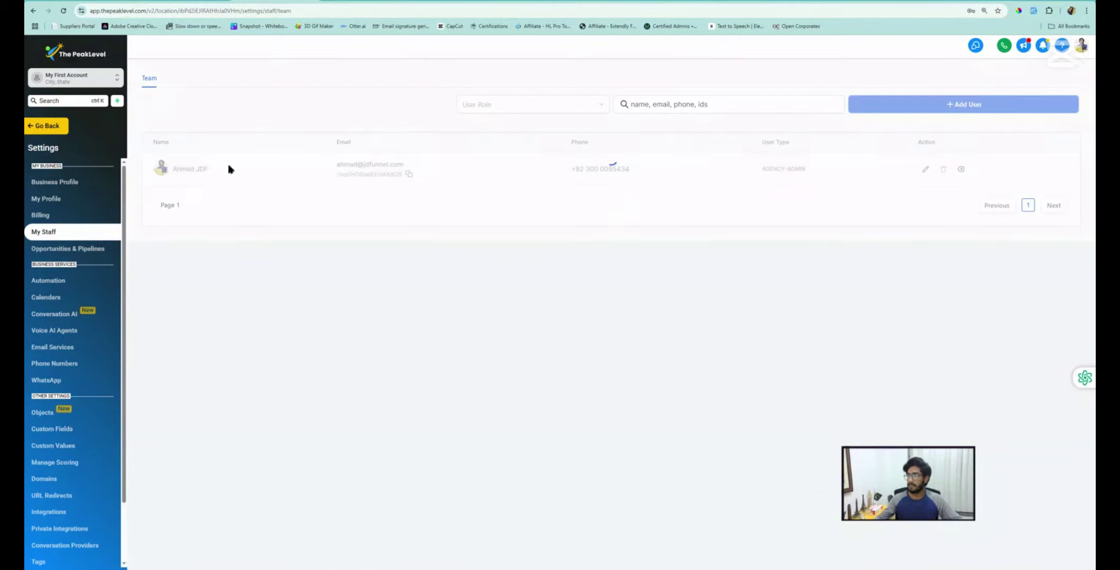
{"action": "left_click", "coordinate": [50, 126]}
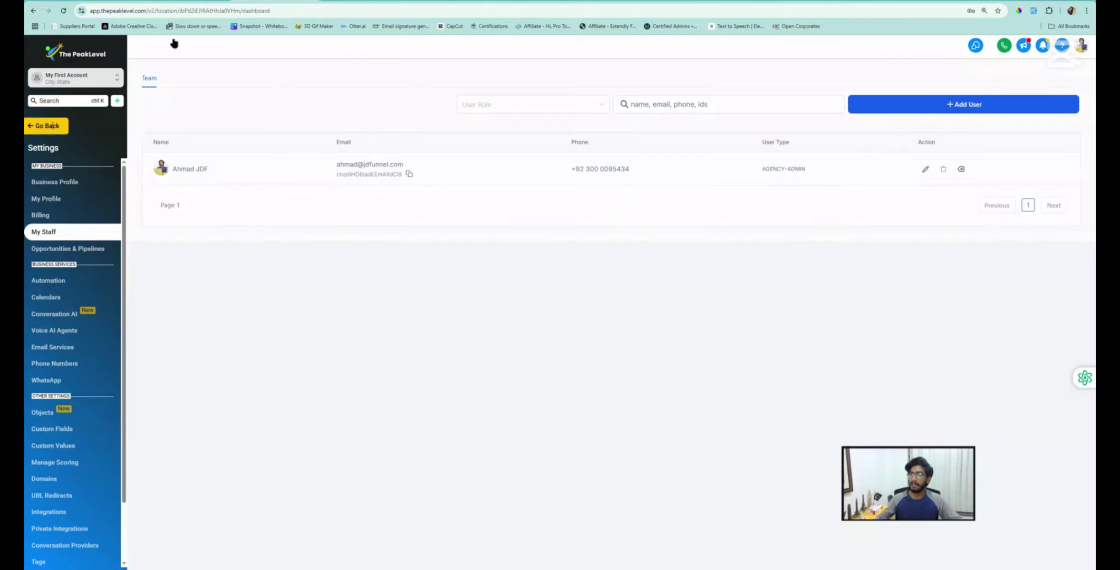
{"action": "left_click", "coordinate": [354, 216]}
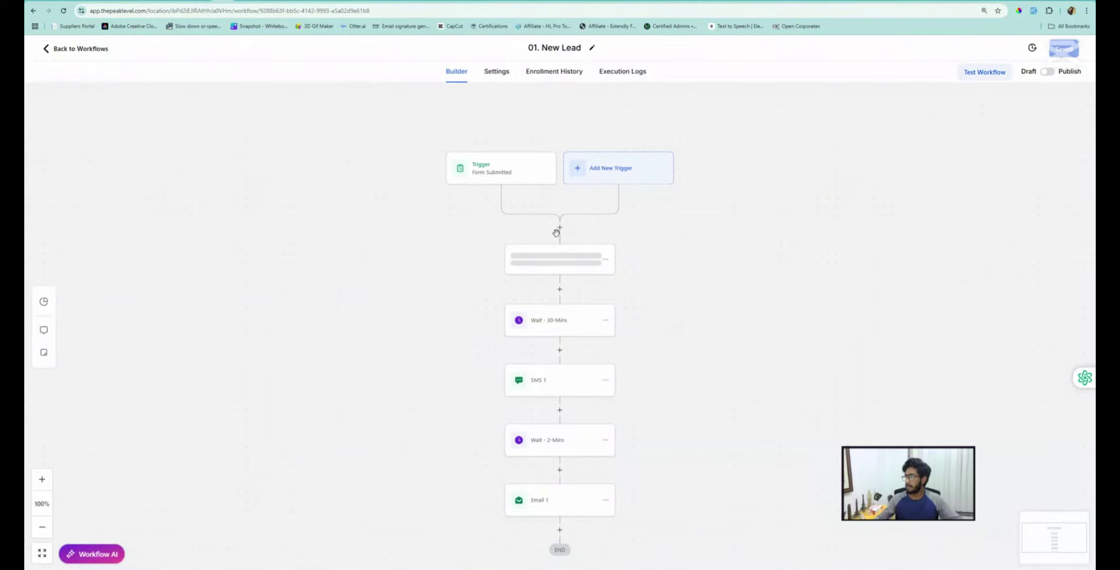
Add an Assign To User step below the Form Submitted trigger assigning the agency admin, and save
{"action": "left_click", "coordinate": [560, 227]}
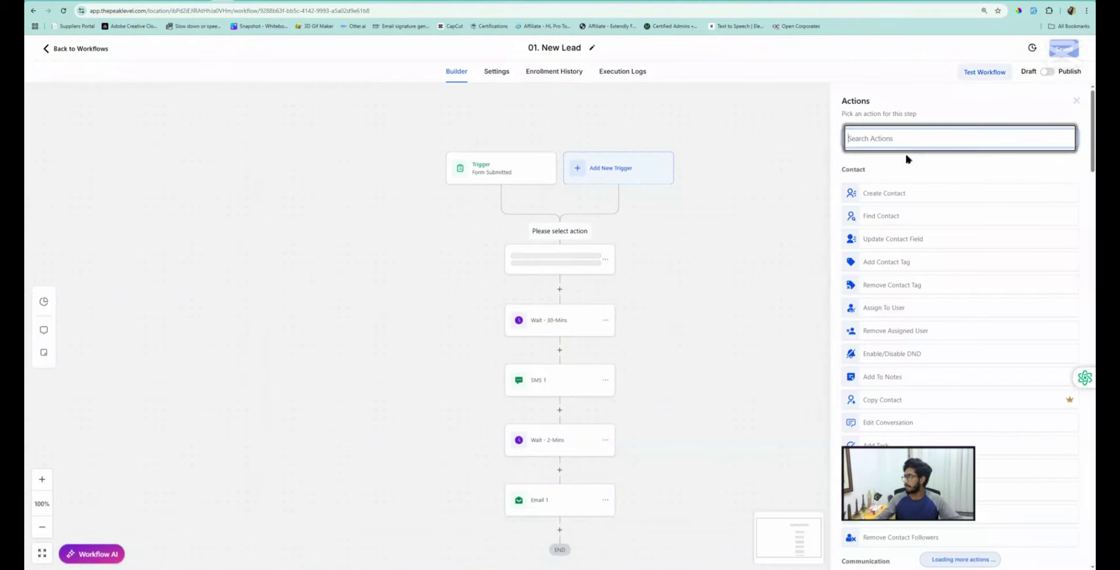
{"action": "left_click", "coordinate": [907, 140]}
{"action": "type", "text": "ass"}
{"action": "left_click", "coordinate": [883, 186]}
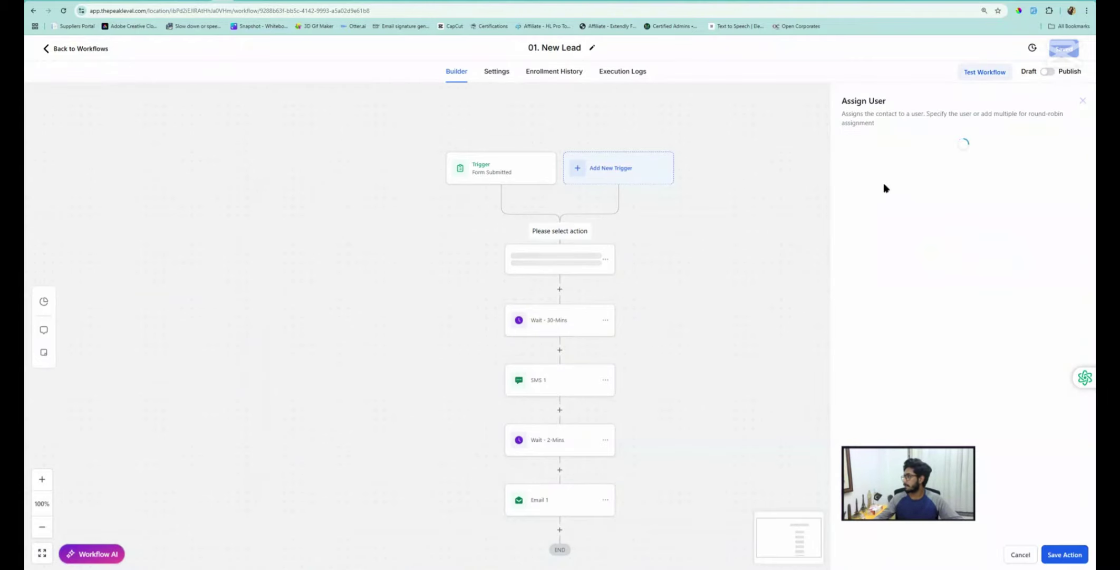
{"action": "left_click", "coordinate": [865, 210]}
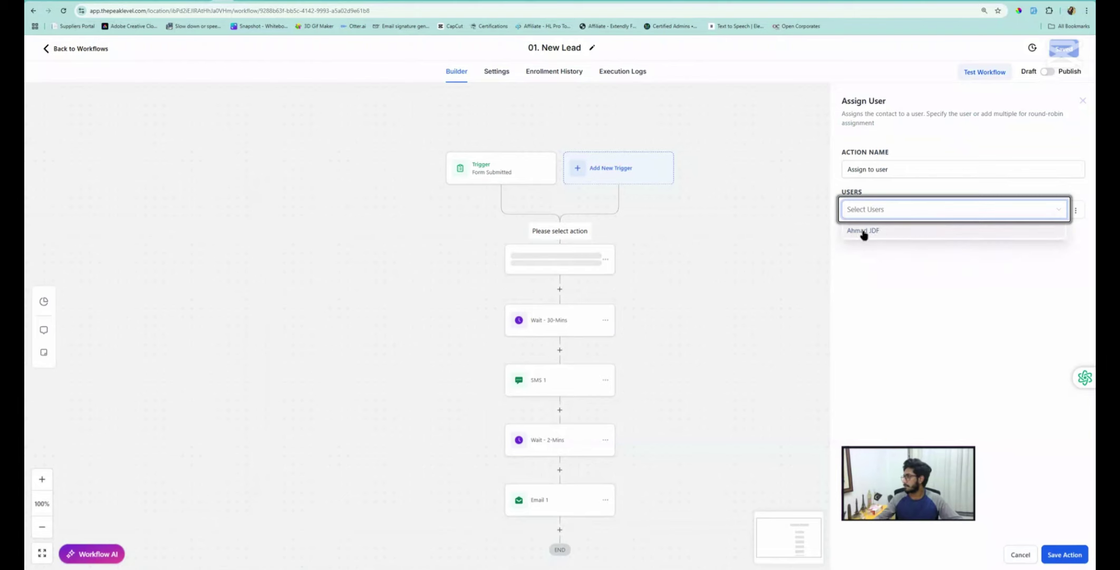
{"action": "left_click", "coordinate": [865, 230]}
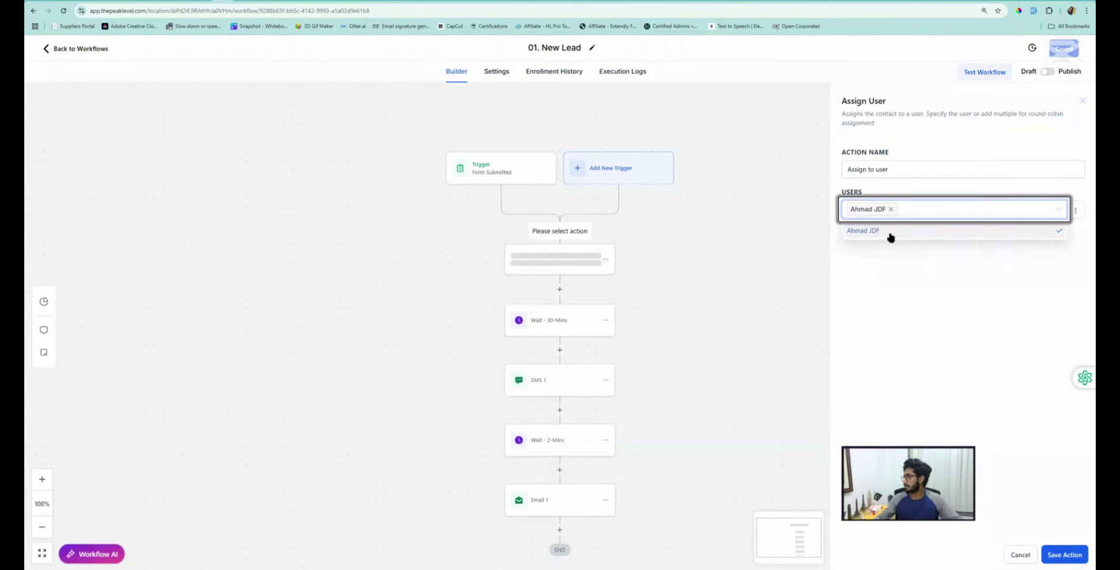
{"action": "left_click", "coordinate": [1068, 555]}
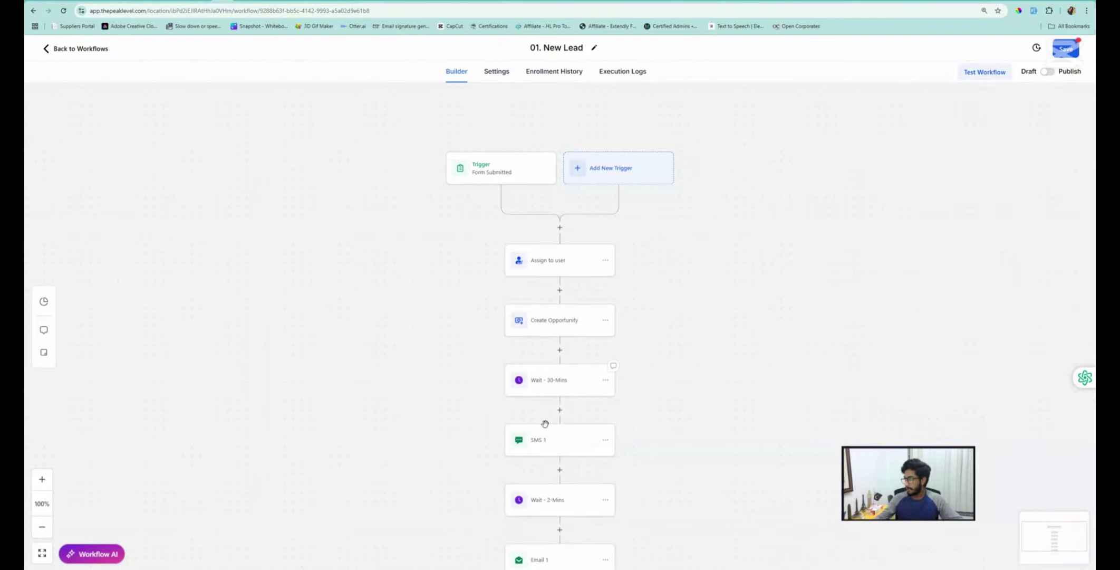
Open SMS 1, highlight its {{user.first_name}} placeholder, and glance at the custom values list
{"action": "left_click", "coordinate": [541, 449]}
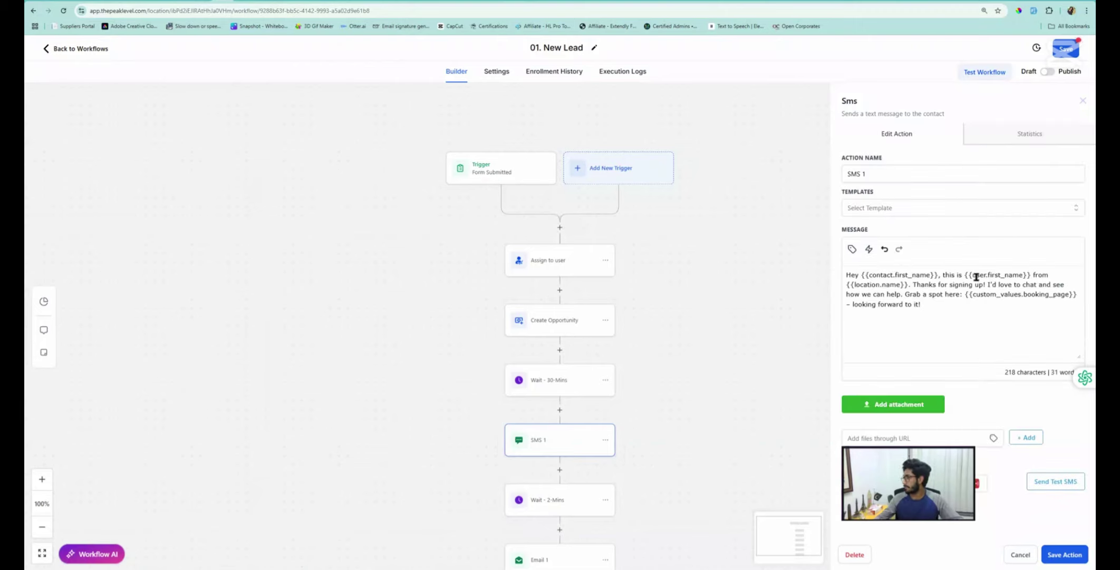
{"action": "left_click_drag", "start_coordinate": [966, 277], "coordinate": [1024, 276]}
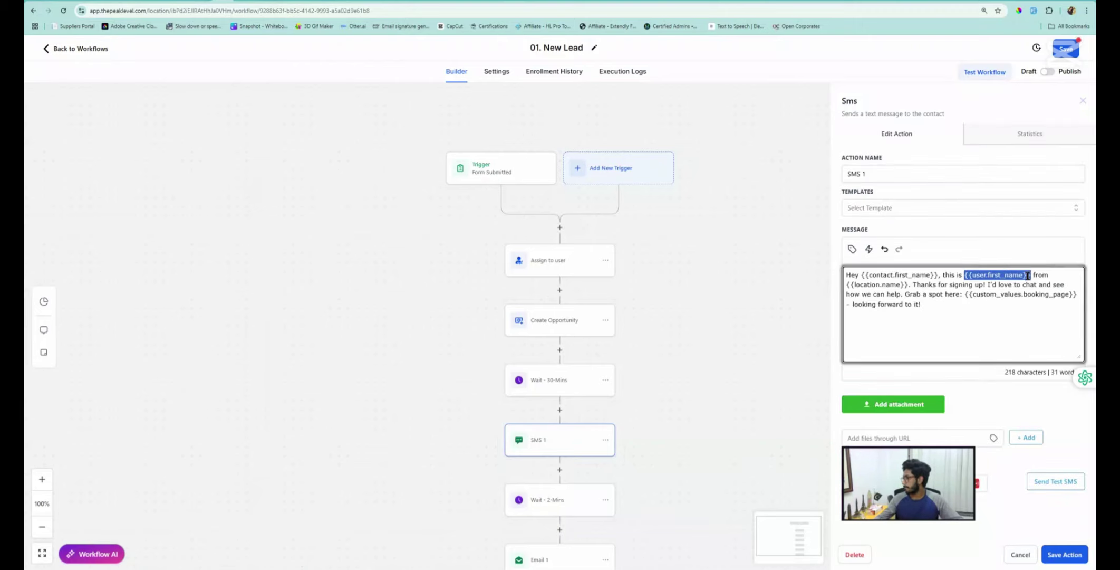
{"action": "left_click", "coordinate": [852, 249]}
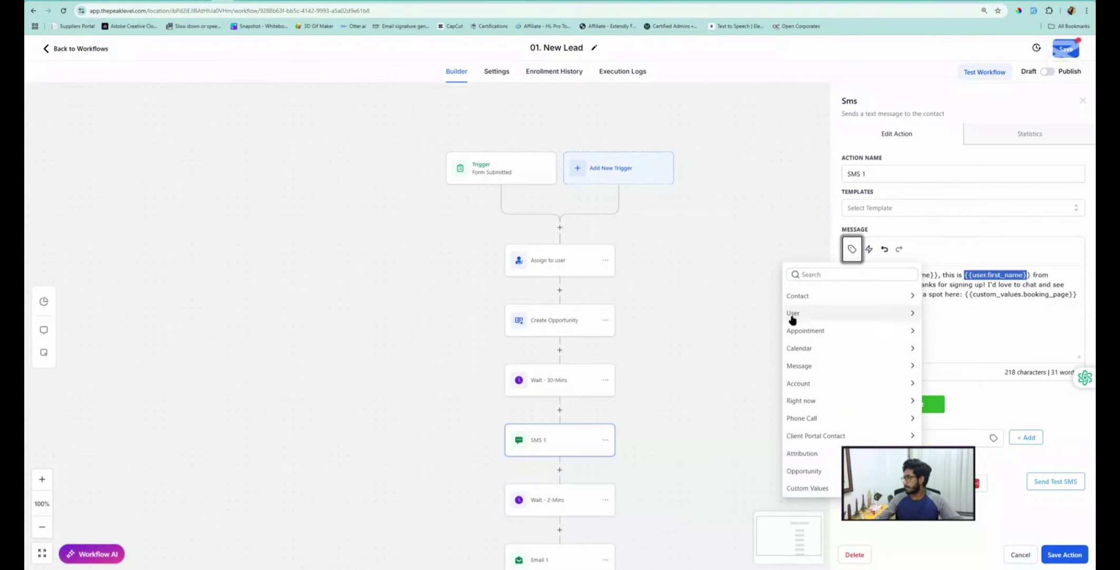
{"action": "left_click", "coordinate": [984, 282]}
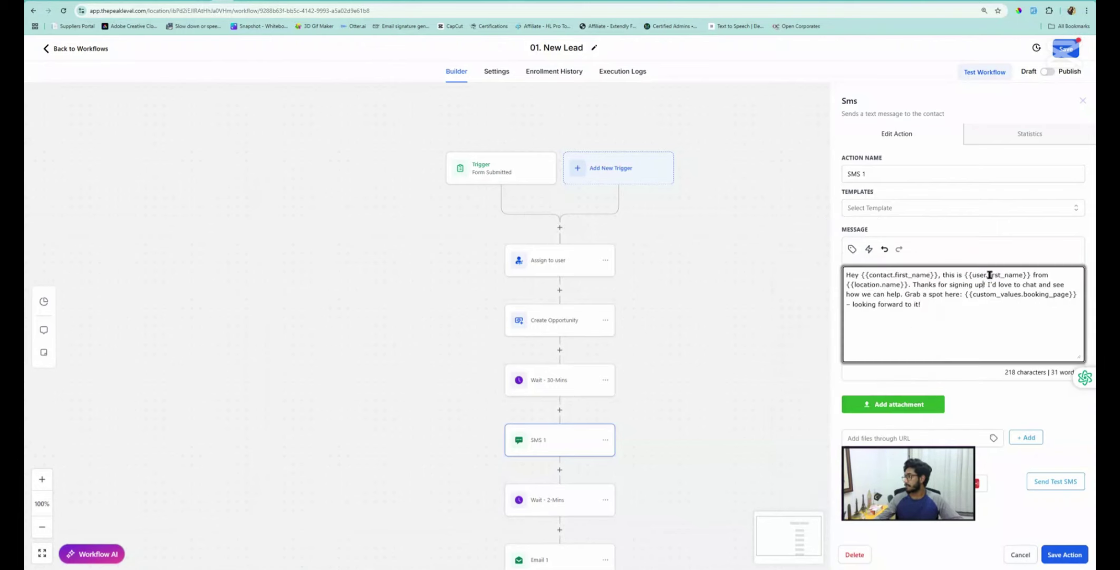
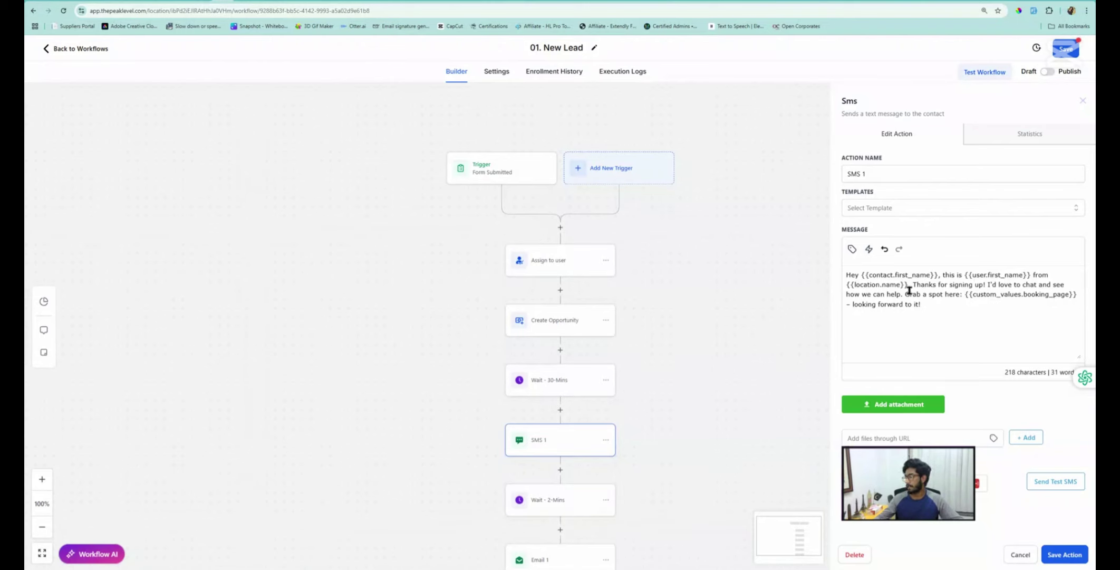
Save the SMS 1 message, review the 01. New Lead workflow, and go back to the workflow list
{"action": "left_click", "coordinate": [1065, 555]}
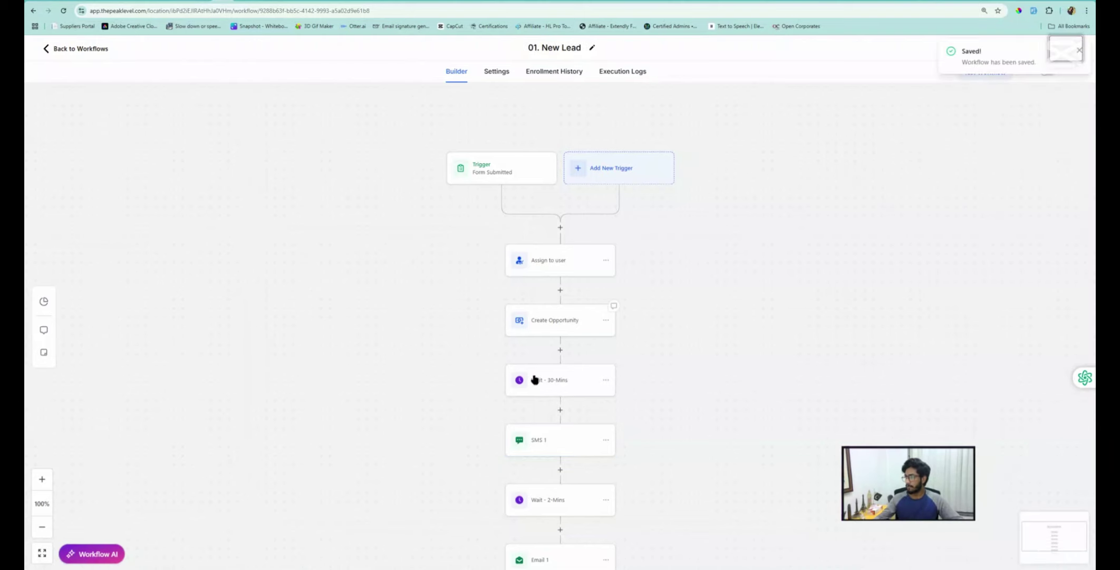
{"action": "scroll", "coordinate": [533, 385], "scroll_direction": "down", "scroll_amount": 3}
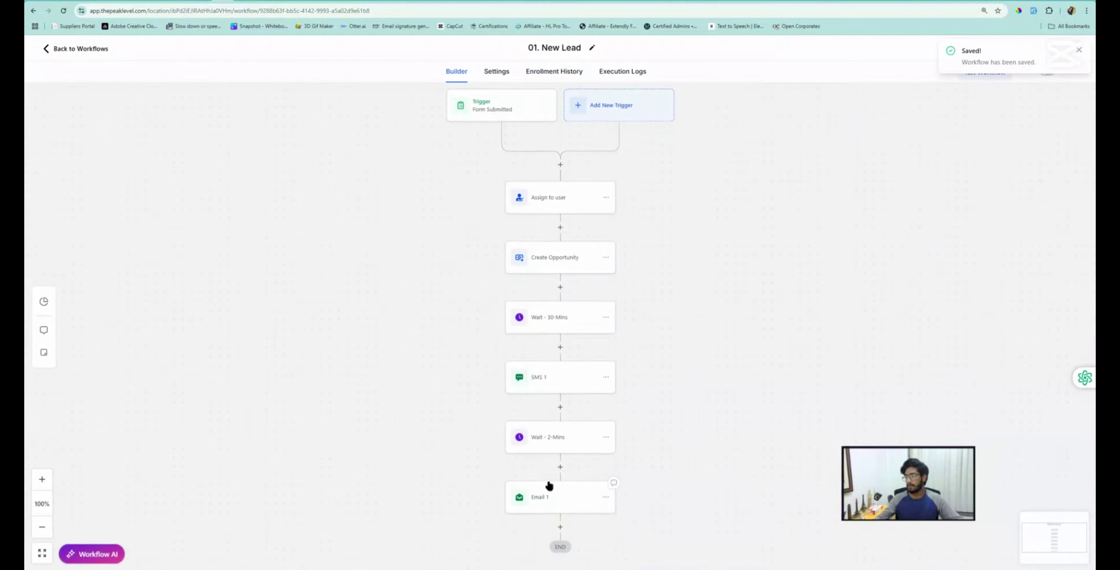
{"action": "scroll", "coordinate": [545, 486], "scroll_direction": "down", "scroll_amount": 3}
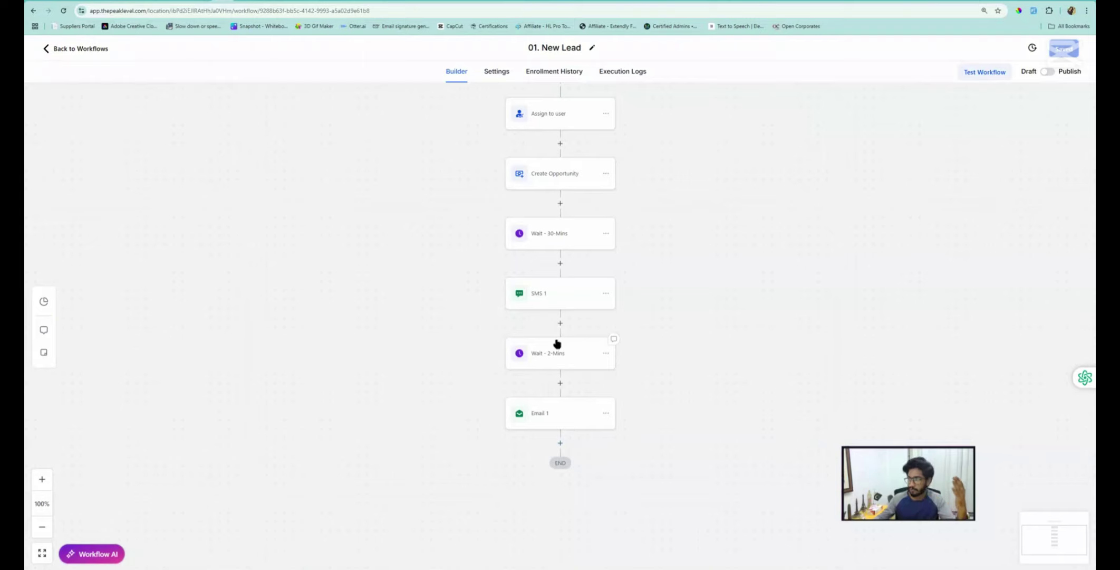
{"action": "scroll", "coordinate": [557, 344], "scroll_direction": "up", "scroll_amount": 2}
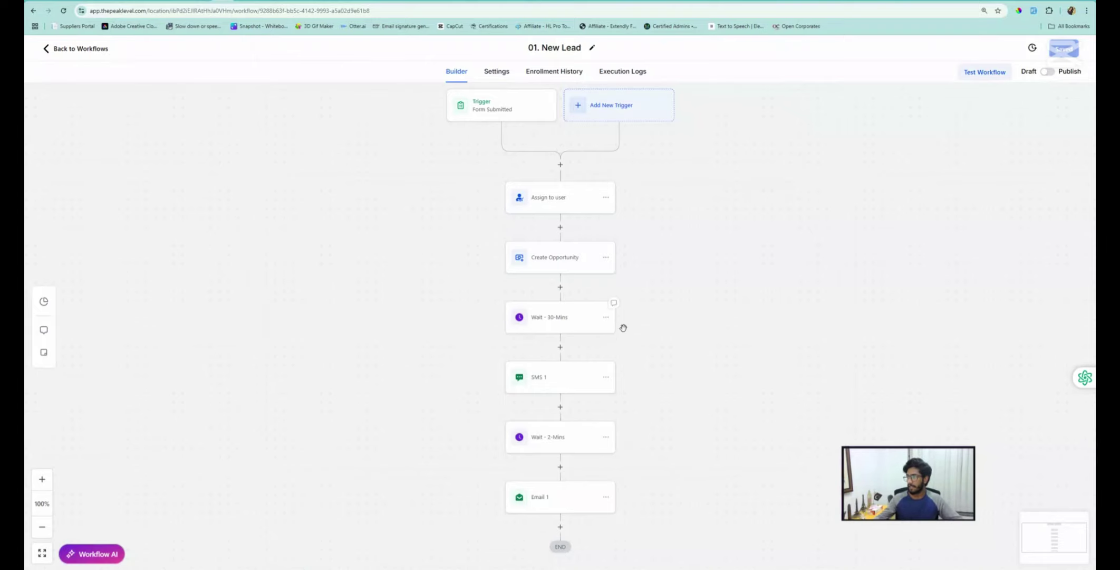
{"action": "left_click", "coordinate": [82, 49]}
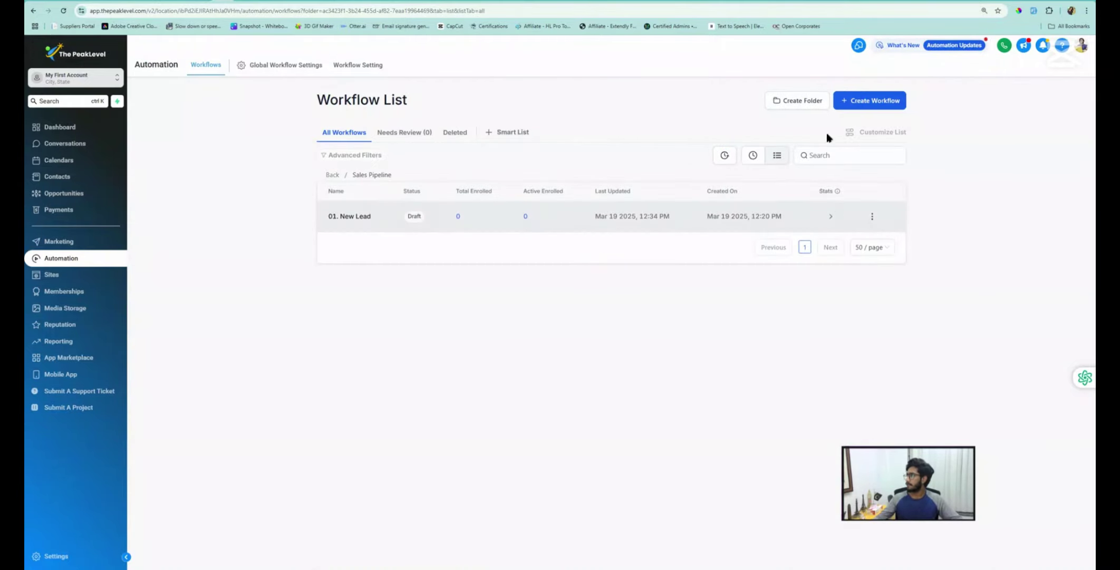
Start a blank workflow from scratch named '2. Booked' after checking the Sales Pipeline stages
{"action": "left_click", "coordinate": [857, 108]}
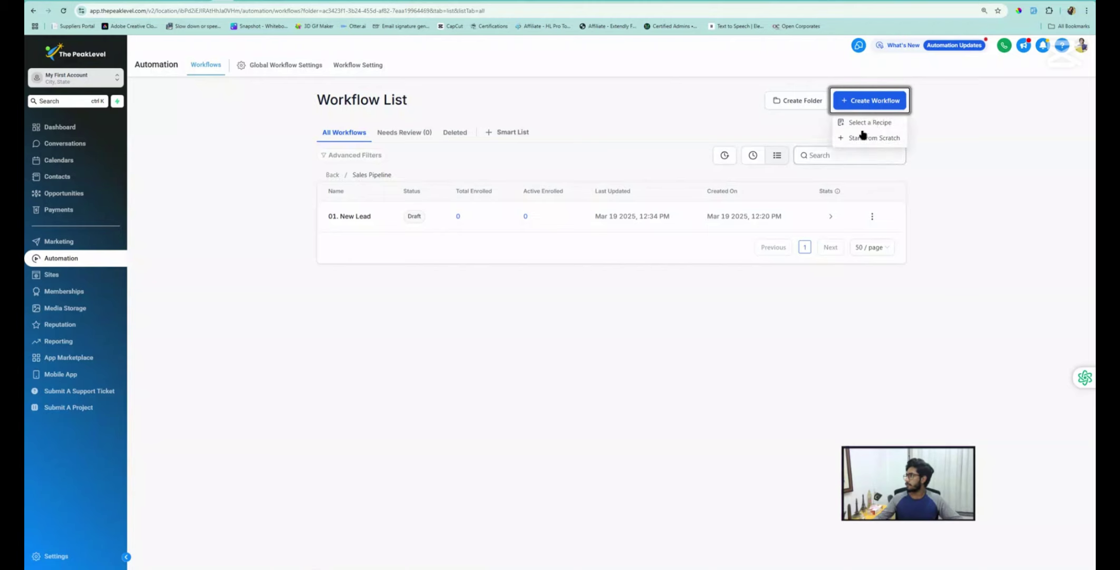
{"action": "left_click", "coordinate": [869, 139]}
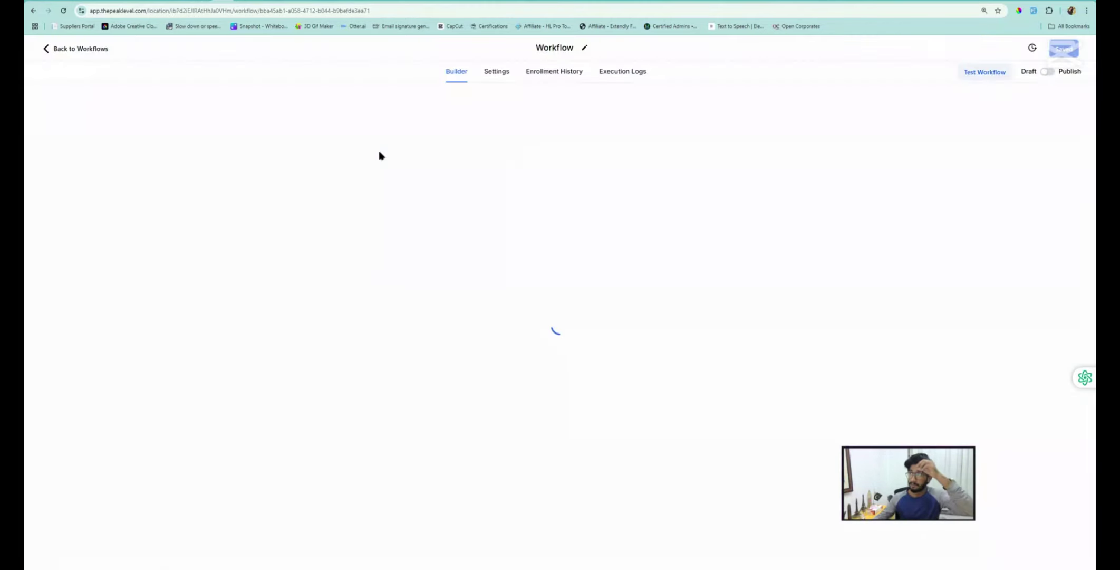
{"action": "left_click", "coordinate": [555, 46]}
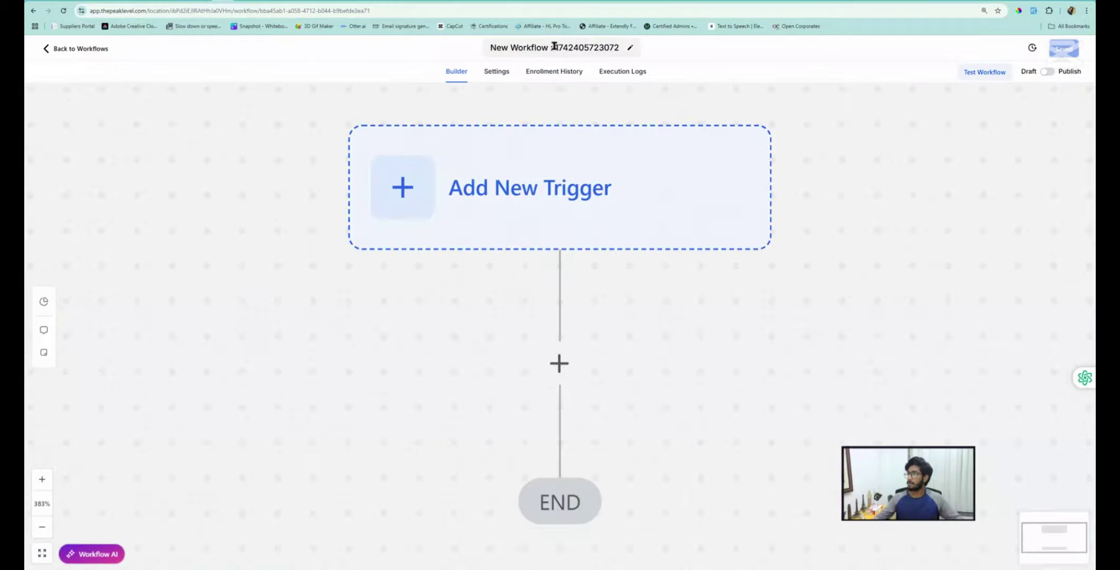
{"action": "key", "text": "BackSpace"}
{"action": "type", "text": "2. B"}
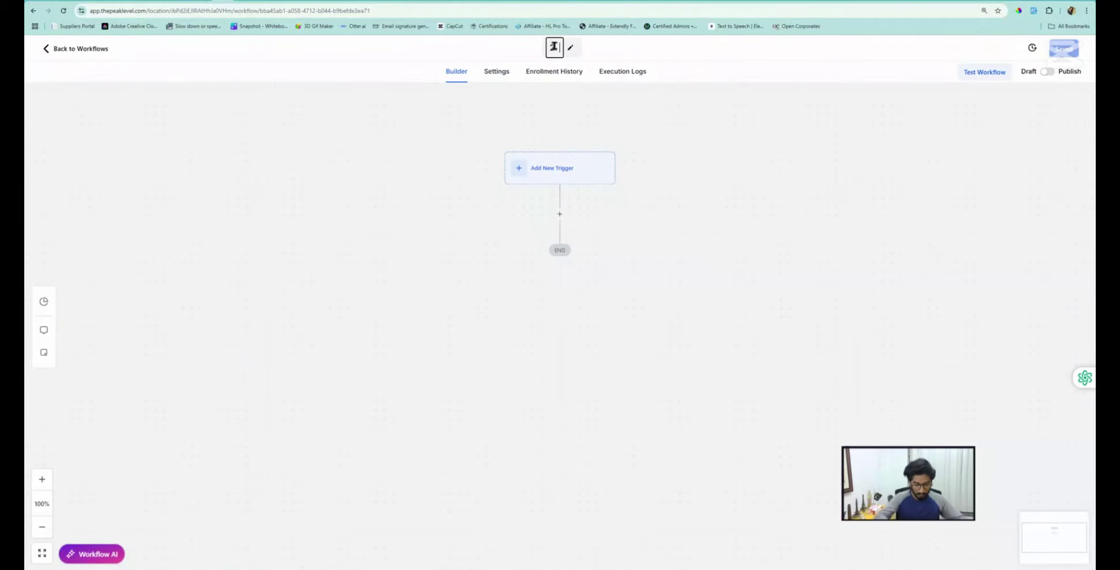
{"action": "type", "text": "ooked"}
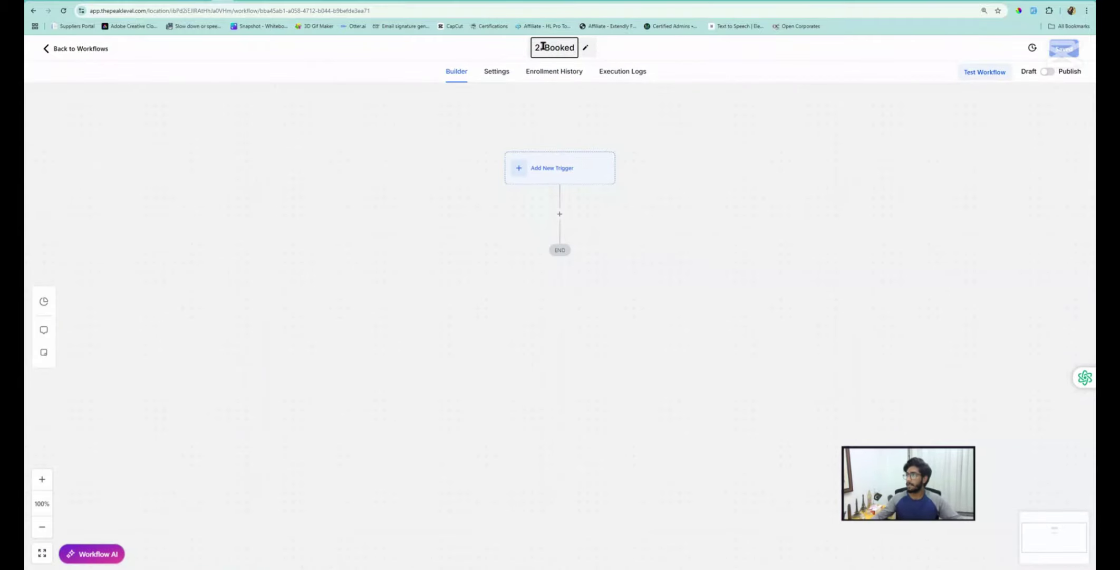
{"action": "left_click", "coordinate": [344, 112]}
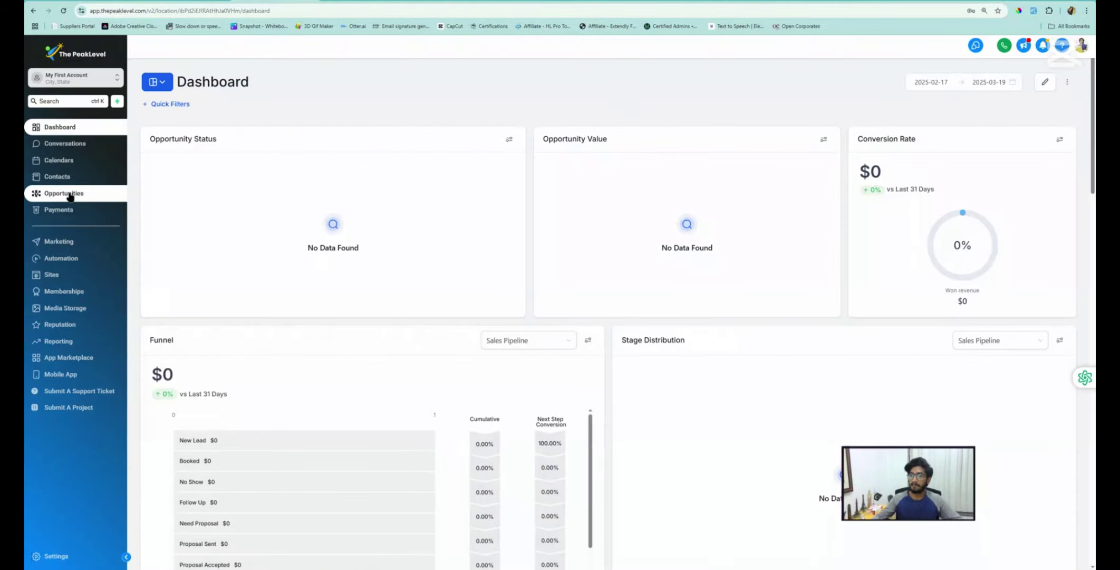
{"action": "left_click", "coordinate": [69, 195]}
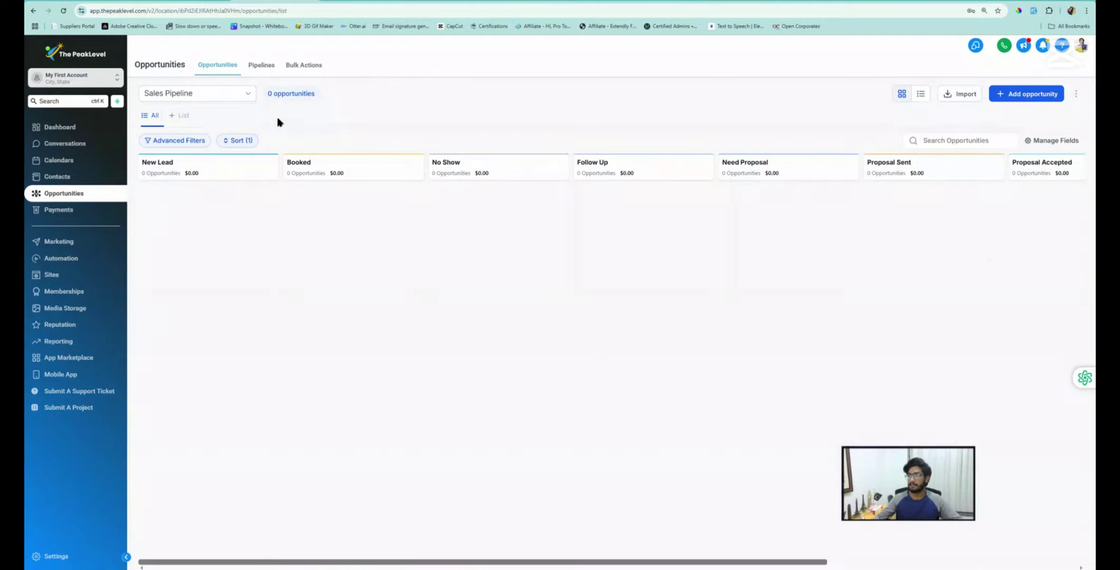
{"action": "left_click", "coordinate": [222, 1]}
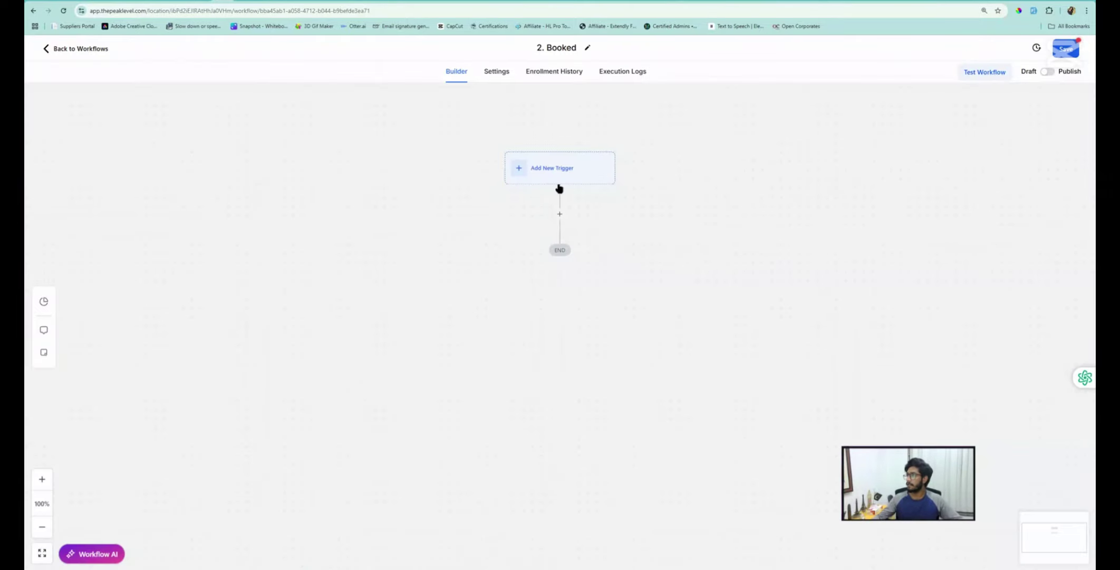
Add an Appointment Status trigger filtered to appointments with status confirmed
{"action": "left_click", "coordinate": [536, 174]}
{"action": "left_click", "coordinate": [875, 137]}
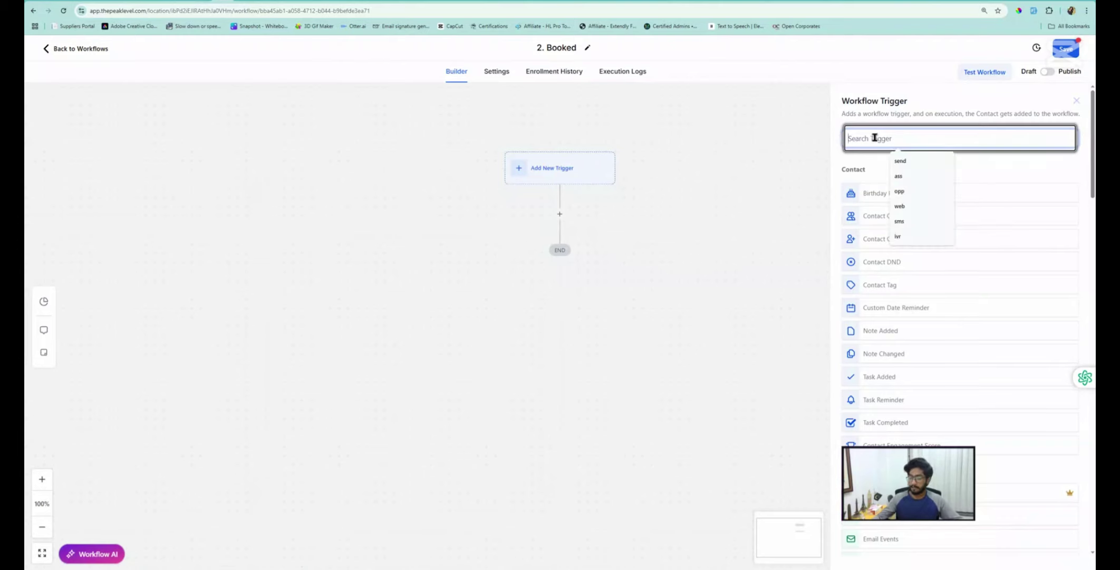
{"action": "type", "text": "appo"}
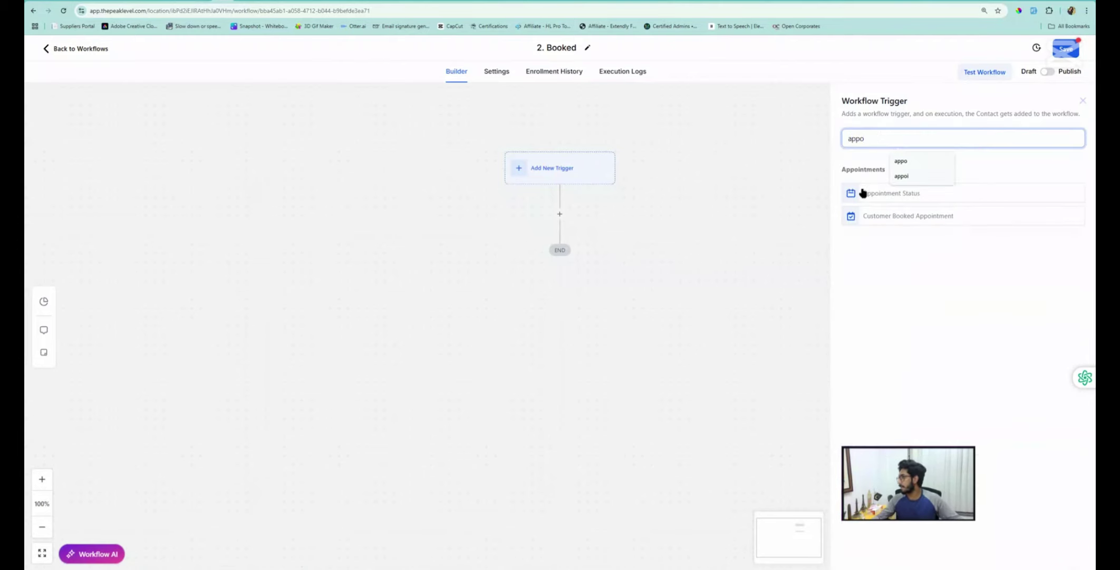
{"action": "left_click", "coordinate": [874, 196]}
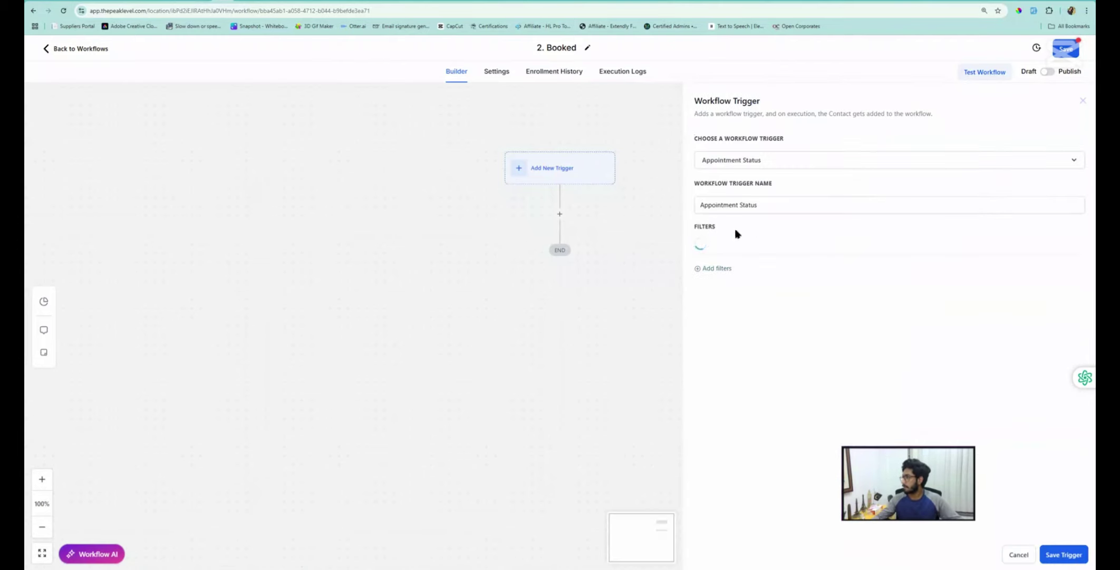
{"action": "left_click", "coordinate": [724, 275]}
{"action": "left_click", "coordinate": [728, 273]}
{"action": "left_click", "coordinate": [744, 337]}
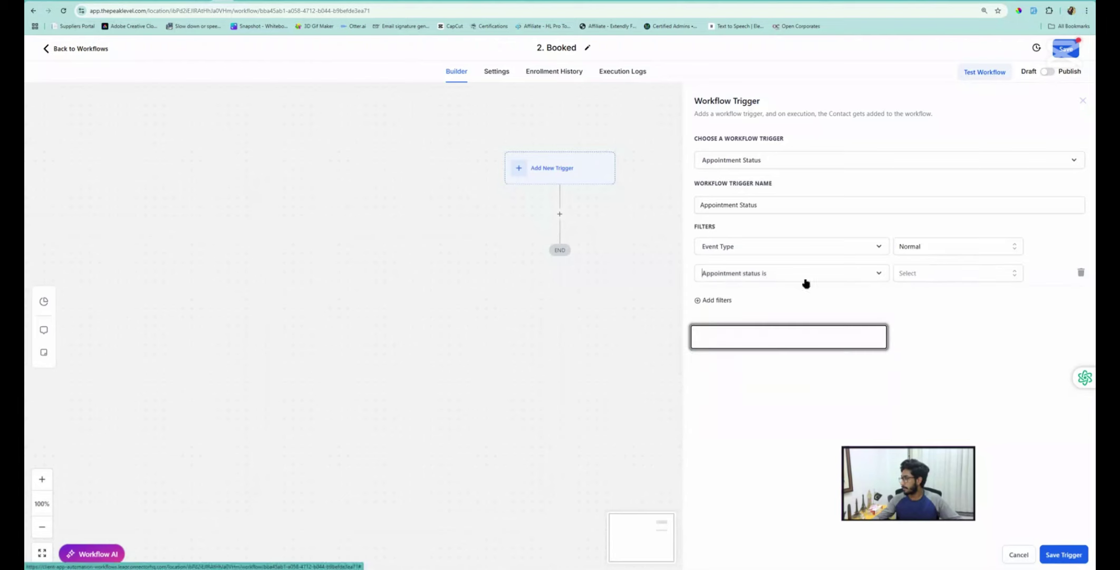
{"action": "left_click", "coordinate": [950, 273]}
{"action": "left_click", "coordinate": [922, 331]}
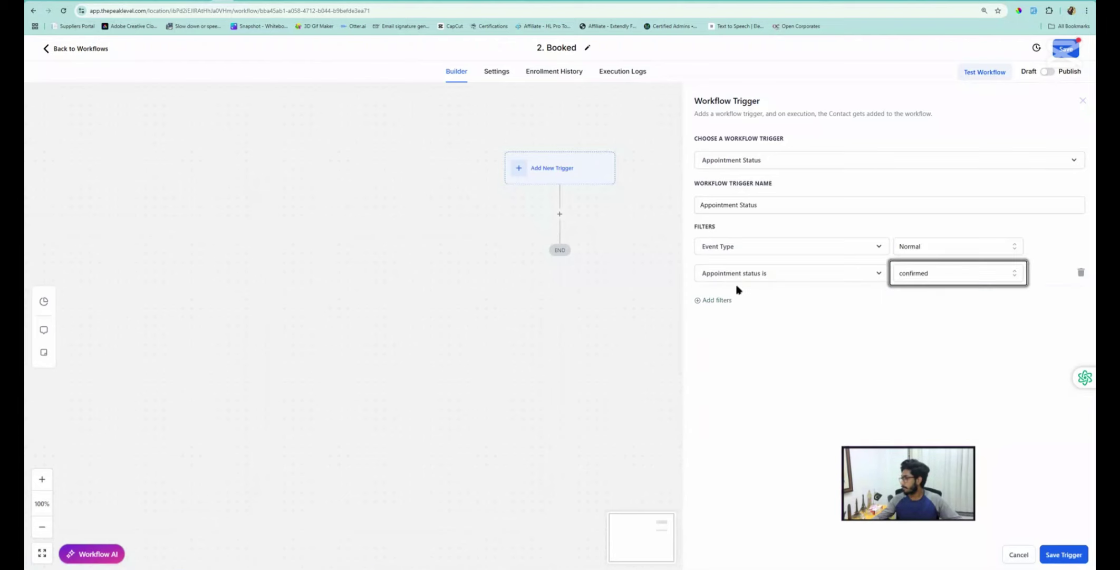
Add an In calendar filter for My First Calendar, save the trigger, and review it
{"action": "left_click", "coordinate": [716, 300]}
{"action": "left_click", "coordinate": [721, 301]}
{"action": "left_click", "coordinate": [715, 378]}
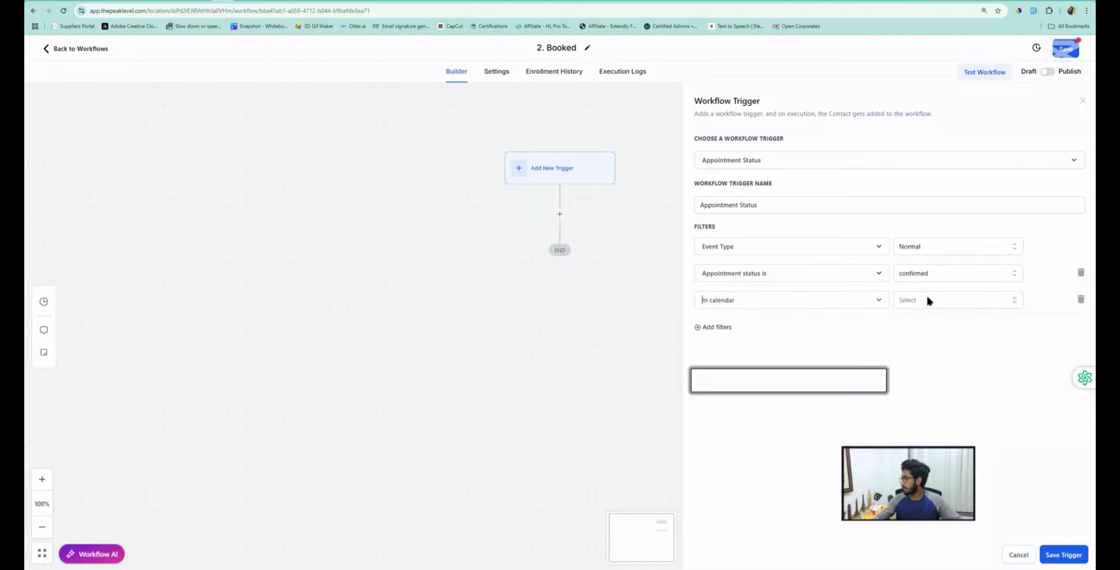
{"action": "left_click", "coordinate": [930, 301]}
{"action": "left_click", "coordinate": [925, 340]}
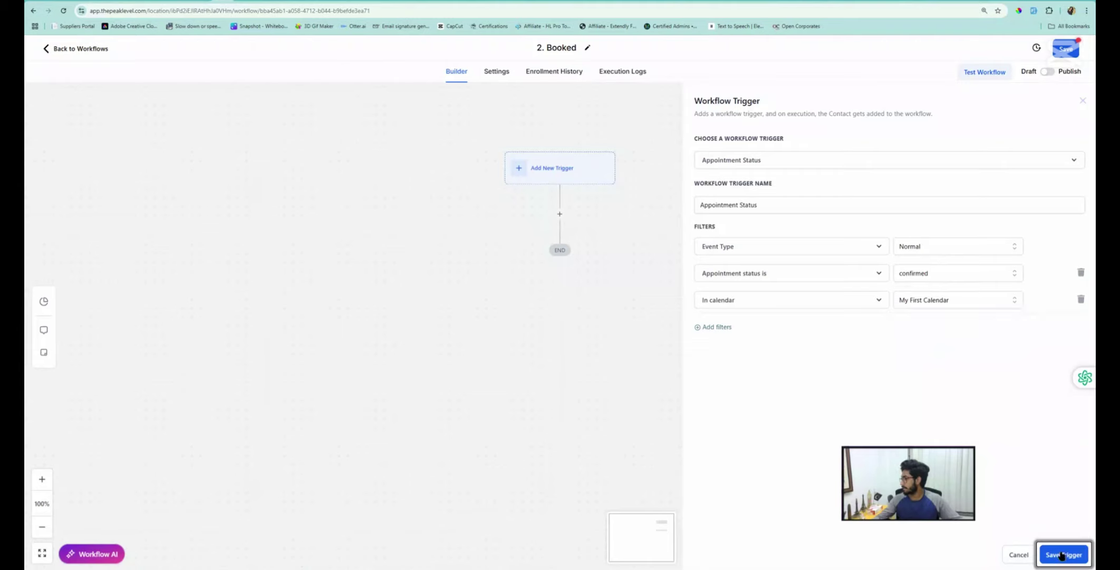
{"action": "left_click", "coordinate": [1062, 554]}
{"action": "left_click", "coordinate": [511, 178]}
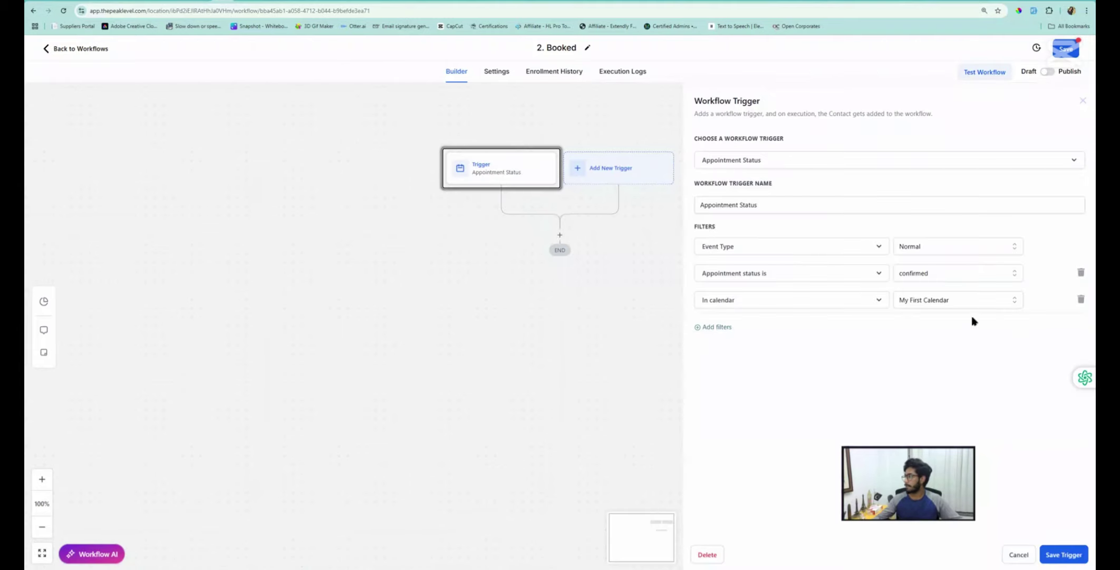
{"action": "left_click", "coordinate": [1015, 555]}
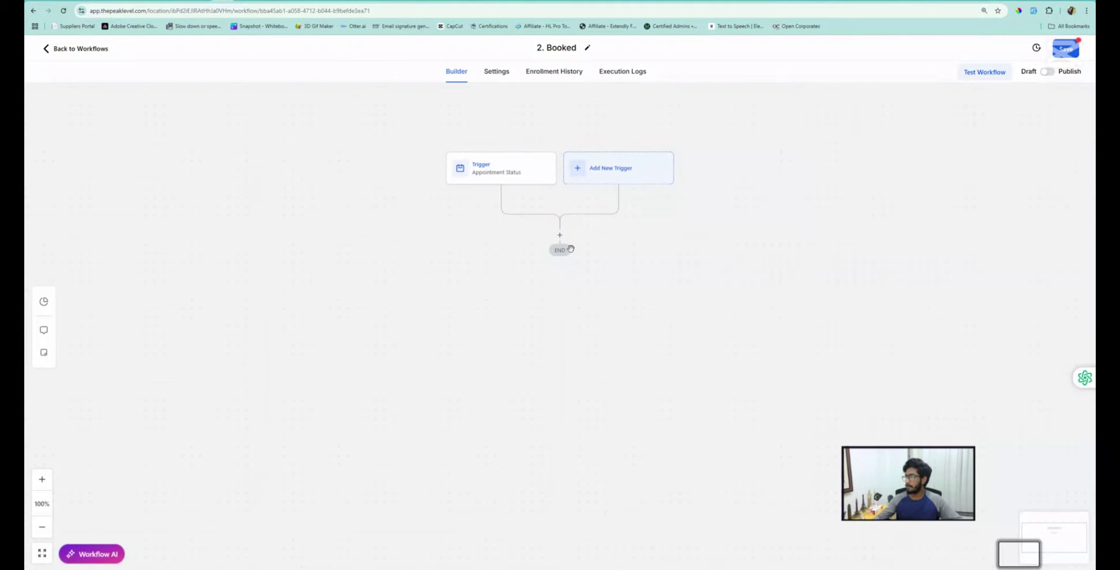
Add a Find Opportunity step matching opportunities whose pipeline is Sales Pipeline
{"action": "left_click", "coordinate": [560, 235]}
{"action": "left_click", "coordinate": [874, 138]}
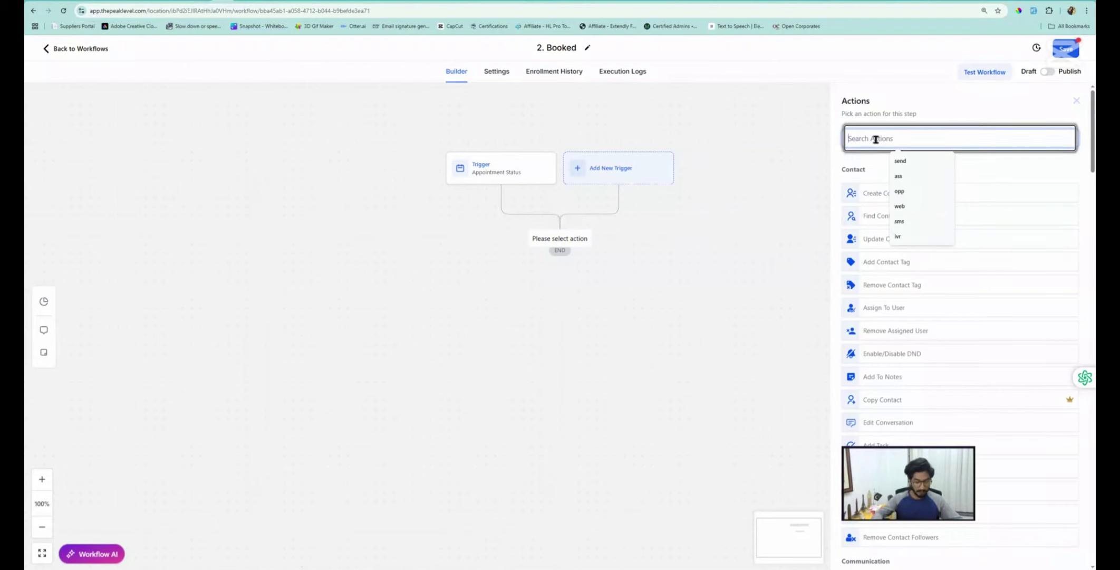
{"action": "type", "text": "find"}
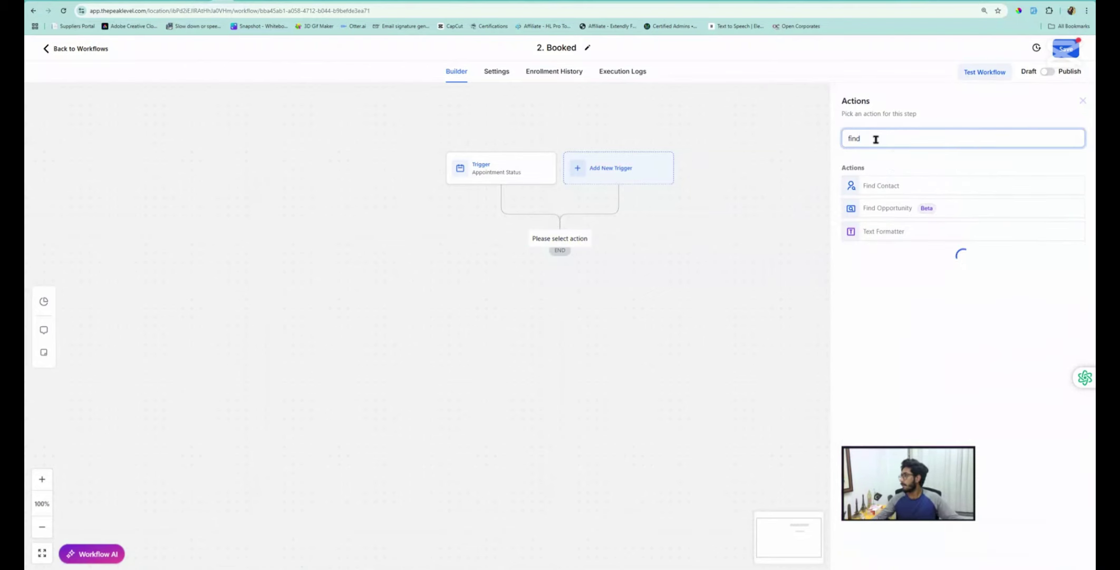
{"action": "left_click", "coordinate": [897, 211]}
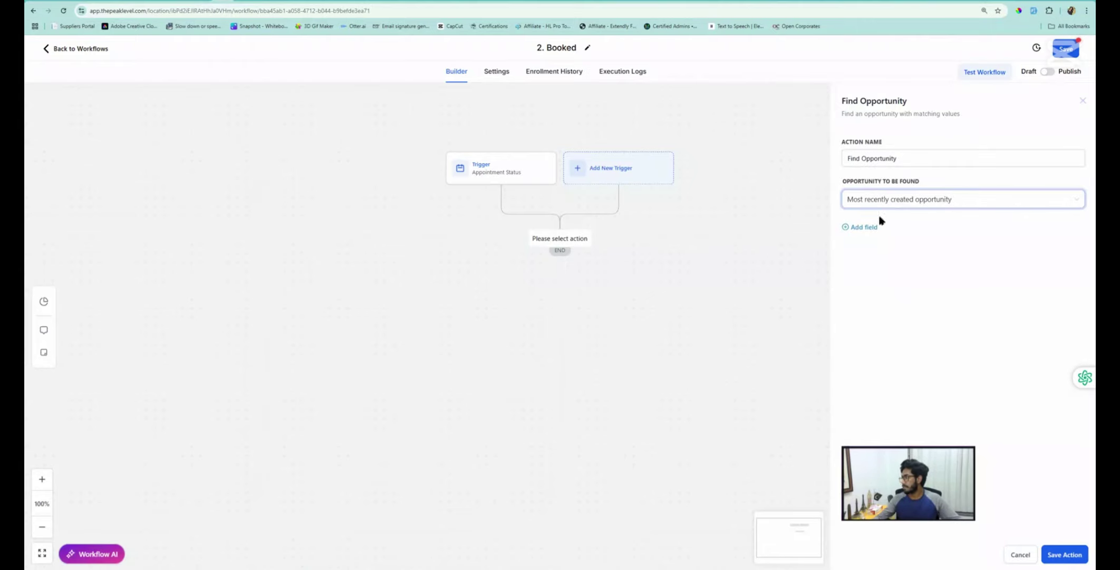
{"action": "left_click", "coordinate": [863, 228]}
{"action": "left_click", "coordinate": [865, 238]}
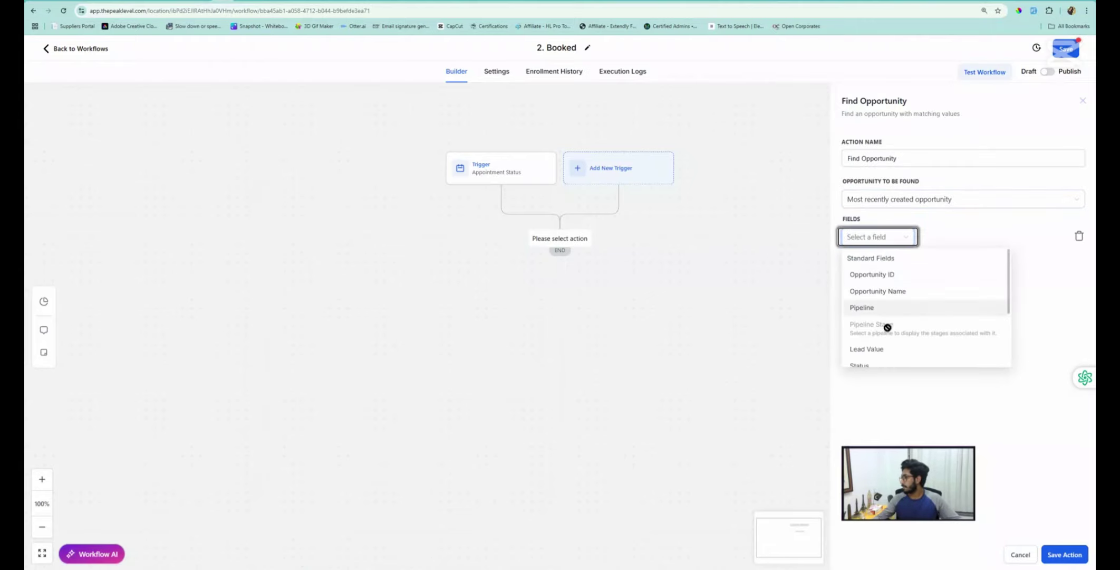
{"action": "left_click", "coordinate": [865, 308]}
{"action": "left_click", "coordinate": [986, 238]}
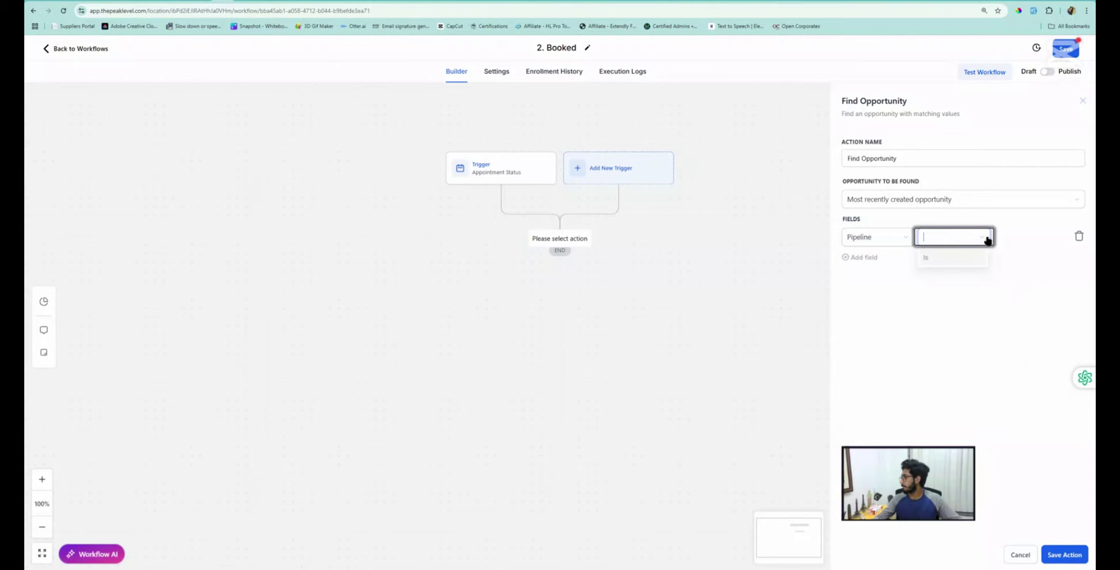
{"action": "left_click", "coordinate": [941, 257]}
{"action": "left_click", "coordinate": [1021, 240]}
{"action": "left_click", "coordinate": [1019, 259]}
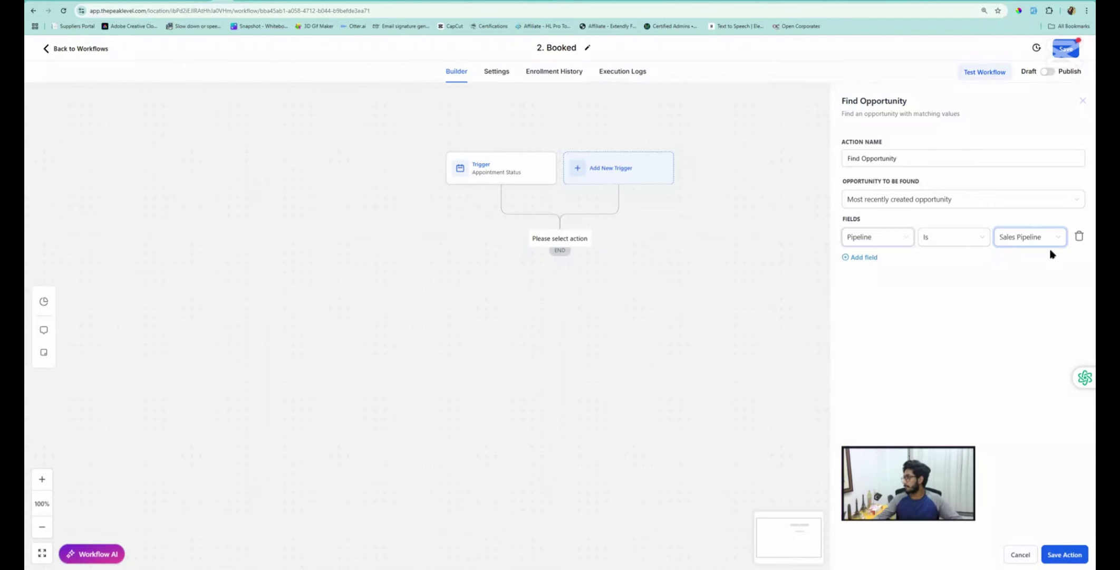
{"action": "left_click", "coordinate": [1065, 555]}
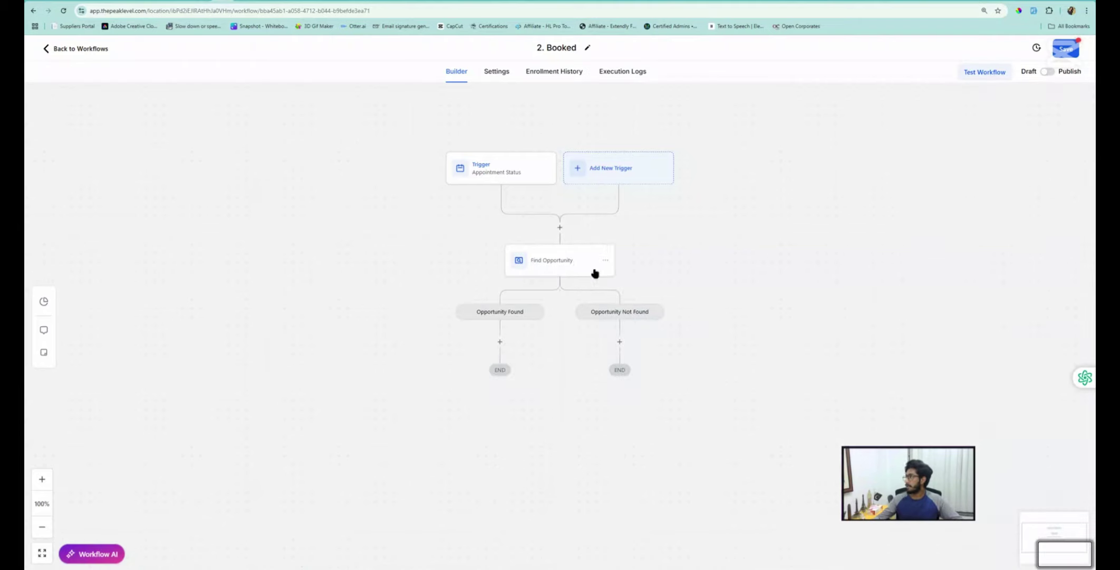
Under Opportunity Found, add an Update Opportunity step setting the pipeline to Sales Pipeline
{"action": "left_click", "coordinate": [500, 343]}
{"action": "left_click", "coordinate": [903, 139]}
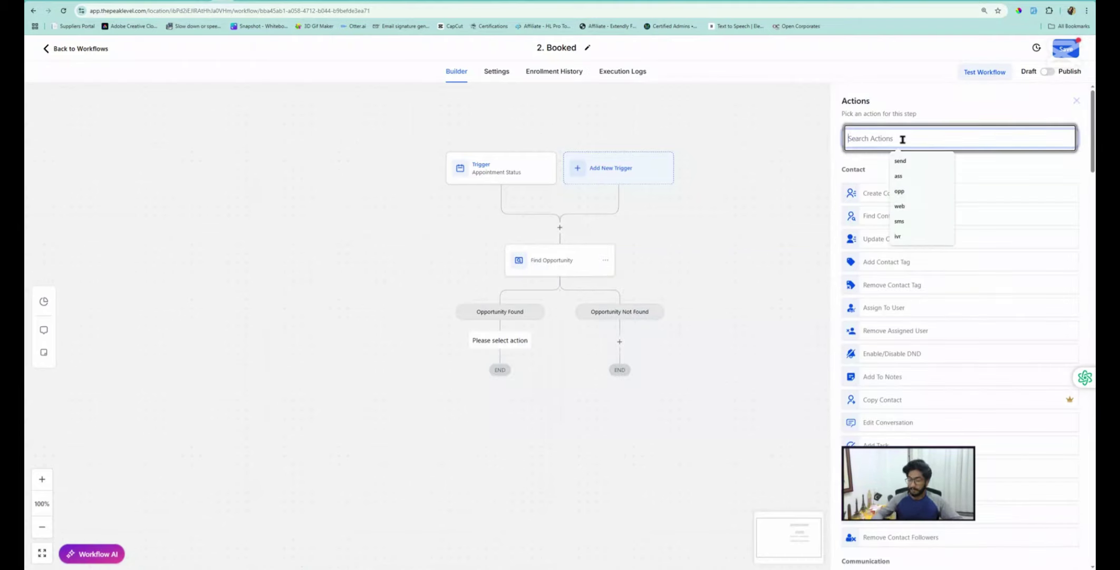
{"action": "type", "text": "opp"}
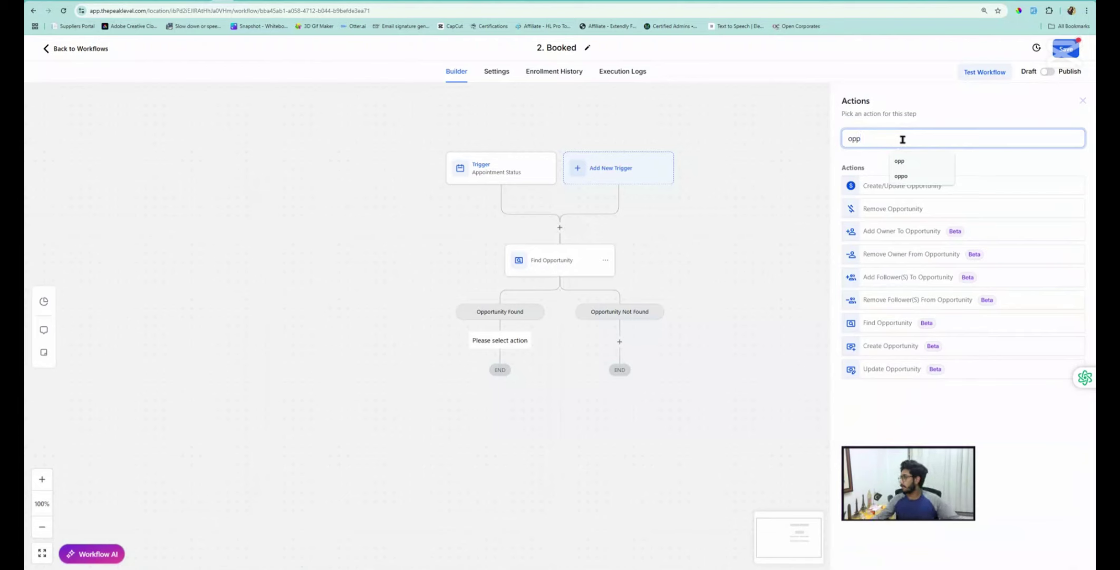
{"action": "left_click", "coordinate": [891, 369]}
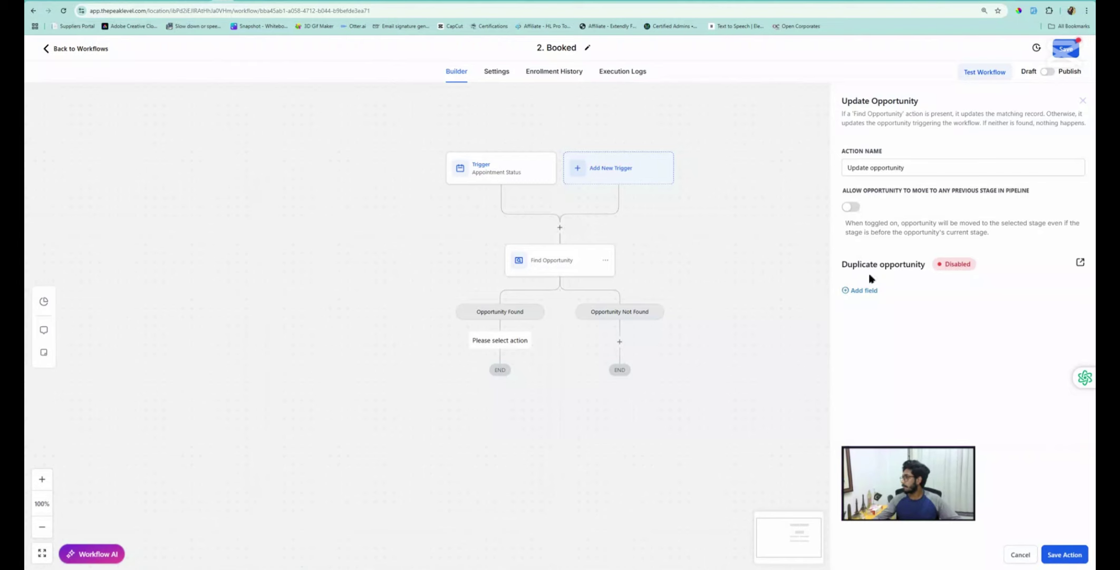
{"action": "left_click", "coordinate": [867, 291]}
{"action": "left_click", "coordinate": [868, 301]}
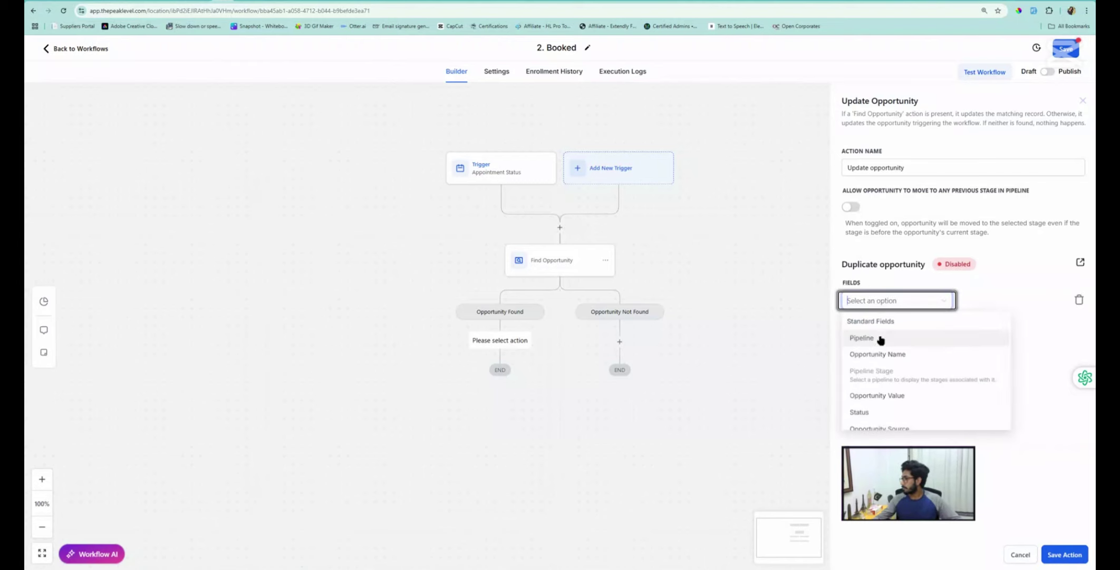
{"action": "left_click", "coordinate": [865, 338]}
{"action": "left_click", "coordinate": [991, 305]}
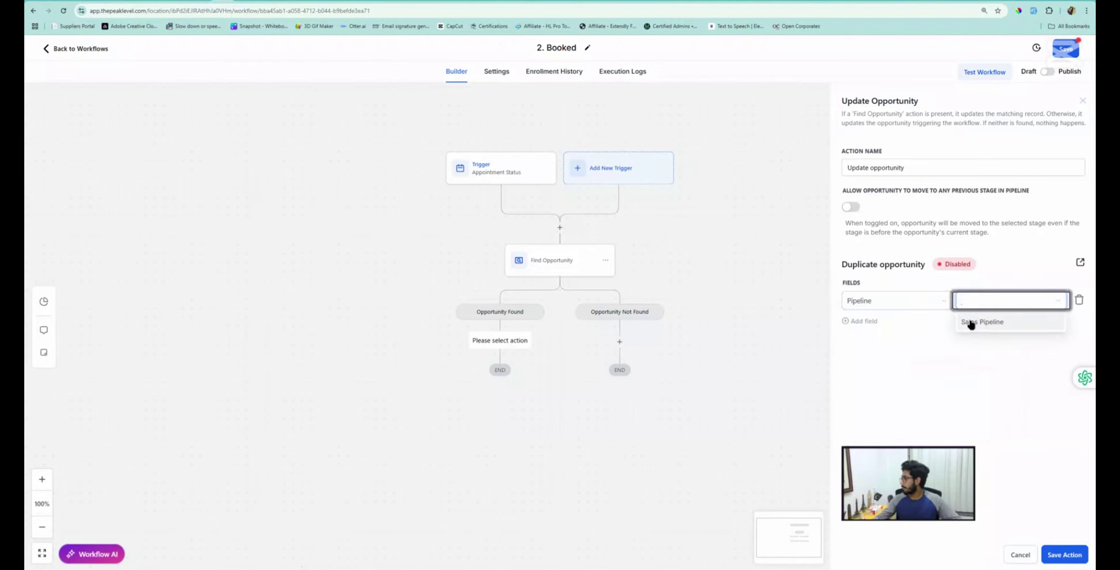
{"action": "left_click", "coordinate": [971, 321]}
{"action": "left_click", "coordinate": [859, 320]}
{"action": "left_click", "coordinate": [1064, 554]}
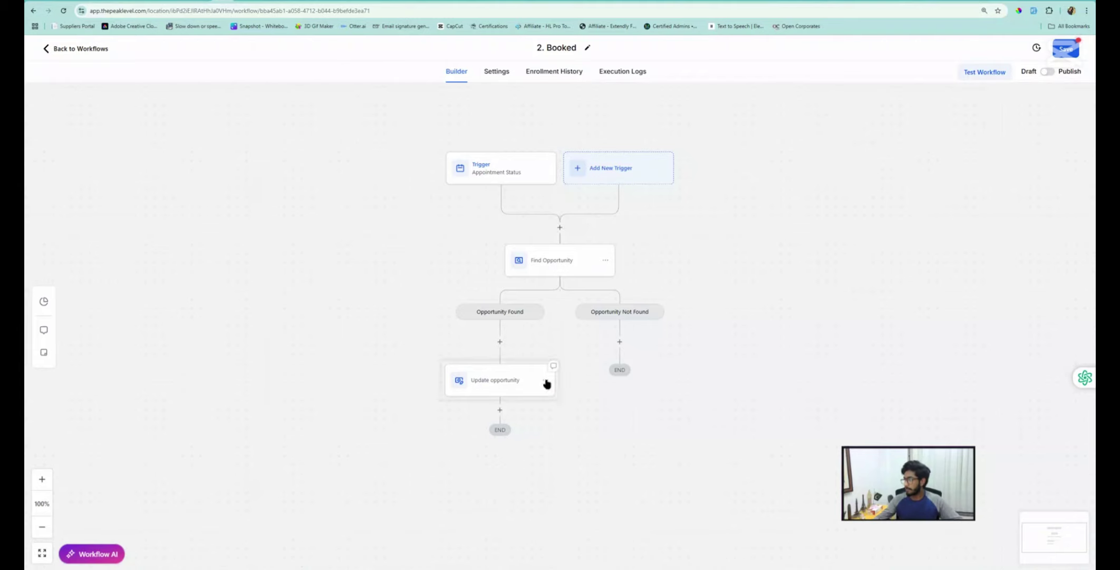
{"action": "left_click", "coordinate": [545, 380]}
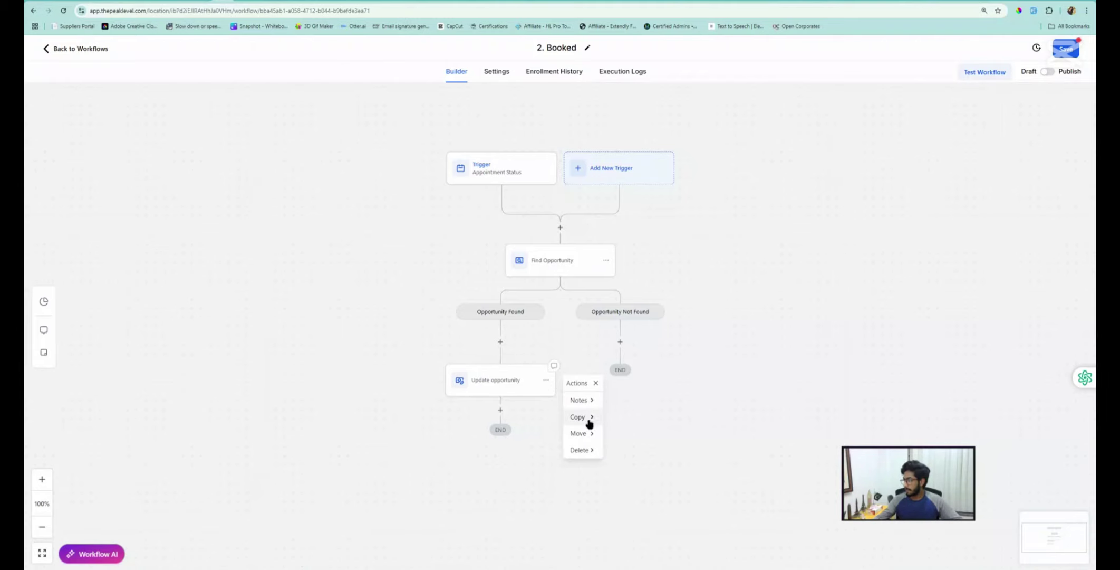
Copy the Update opportunity step into Opportunity Not Found, then delete that copy
{"action": "left_click", "coordinate": [582, 418]}
{"action": "left_click", "coordinate": [616, 402]}
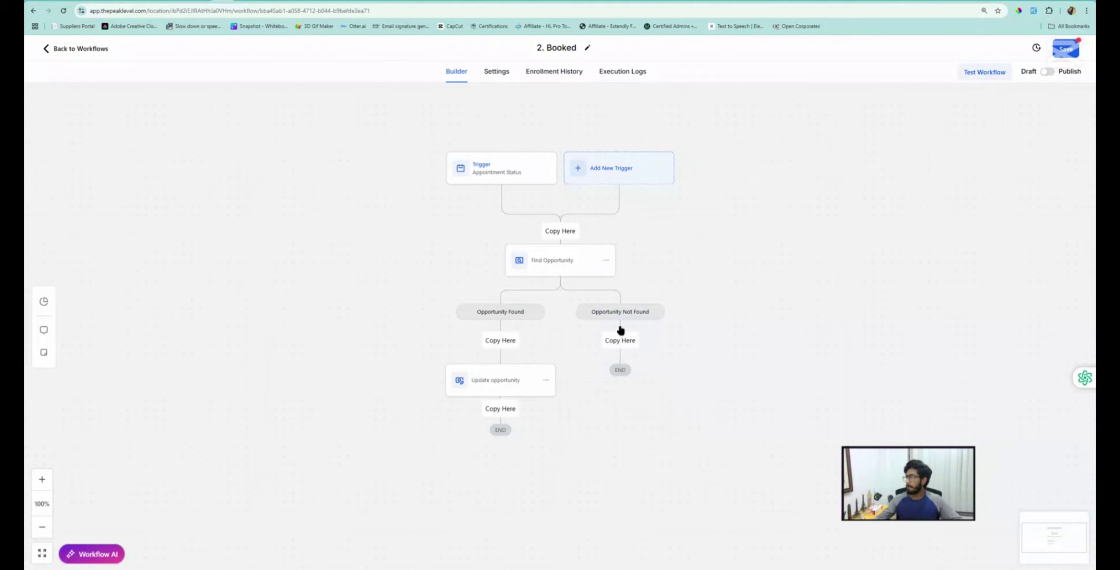
{"action": "left_click", "coordinate": [619, 340]}
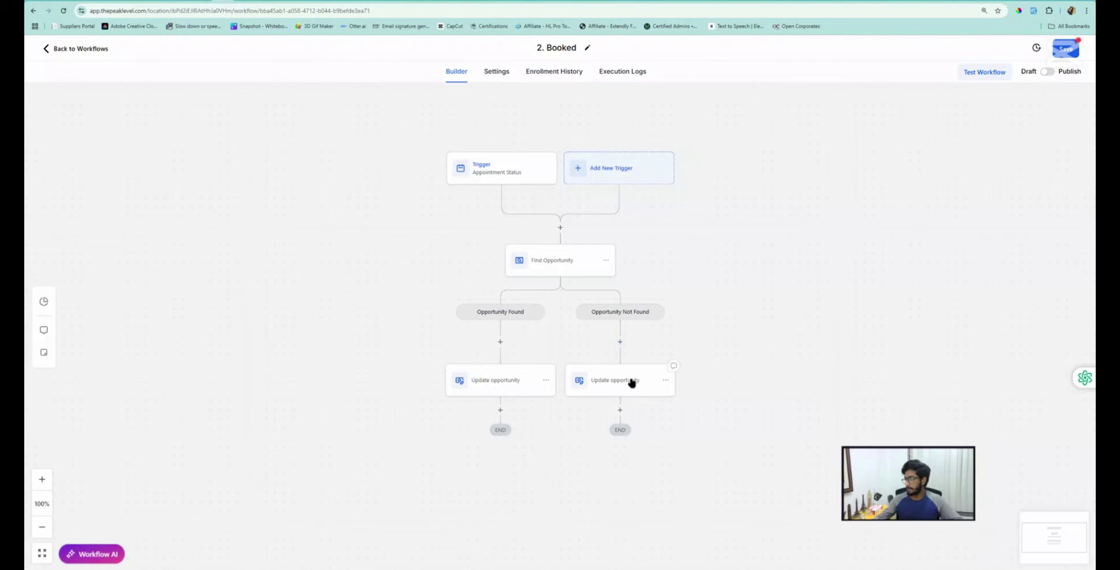
{"action": "left_click", "coordinate": [666, 382]}
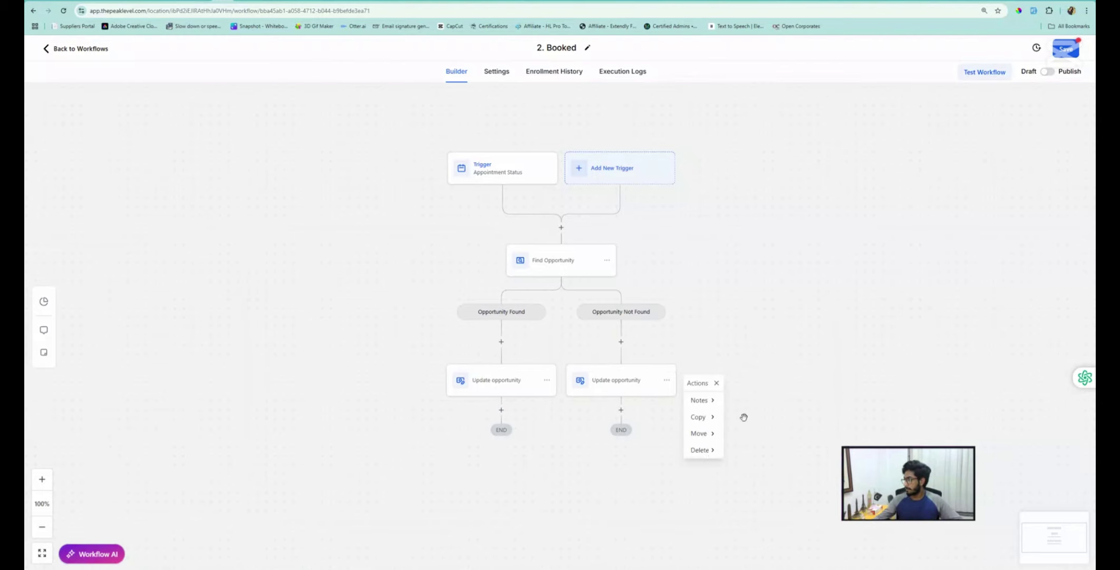
{"action": "left_click", "coordinate": [707, 451]}
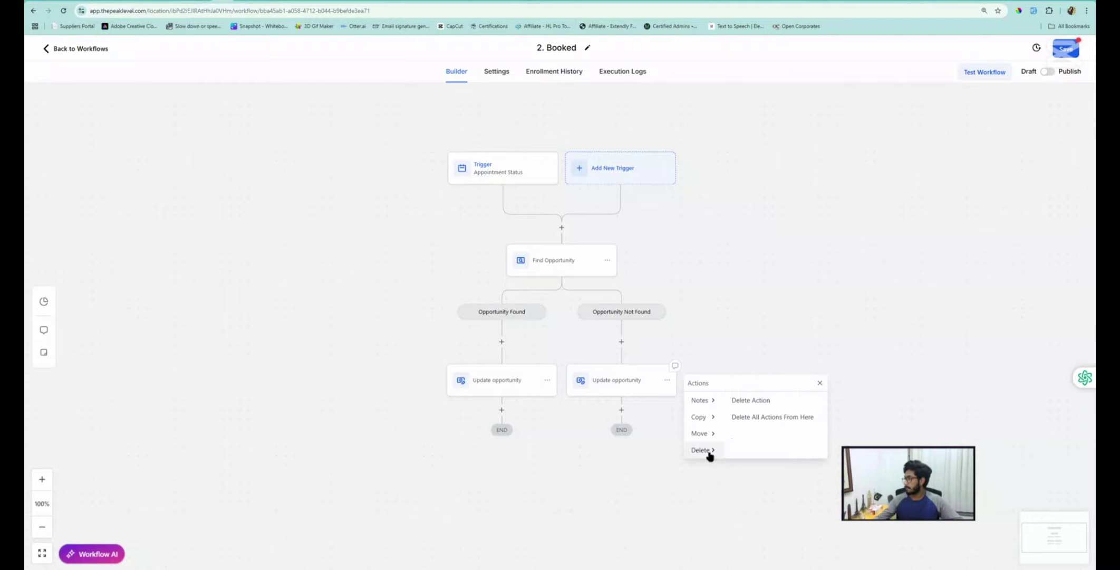
{"action": "left_click", "coordinate": [748, 401]}
{"action": "left_click", "coordinate": [657, 331]}
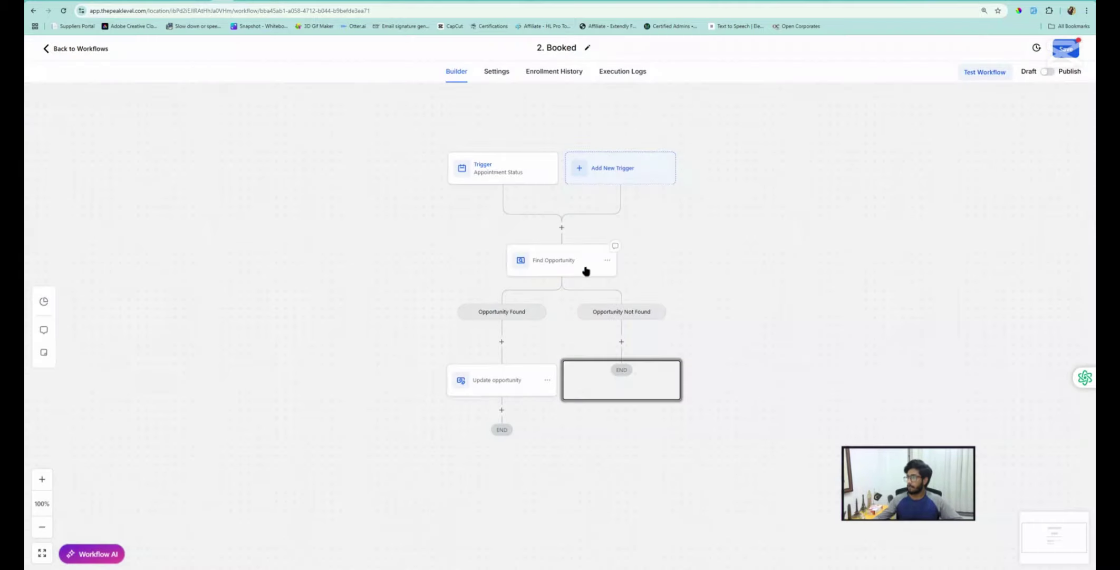
Add a new step under Opportunity Not Found and search actions for 'create opp'
{"action": "left_click", "coordinate": [623, 343]}
{"action": "left_click", "coordinate": [890, 139]}
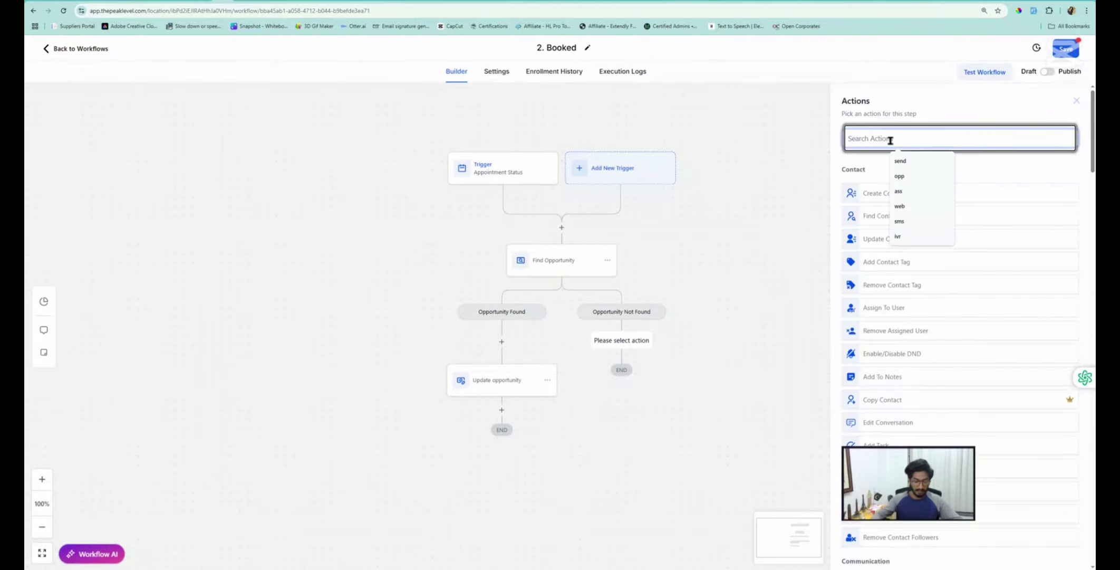
{"action": "type", "text": "create"}
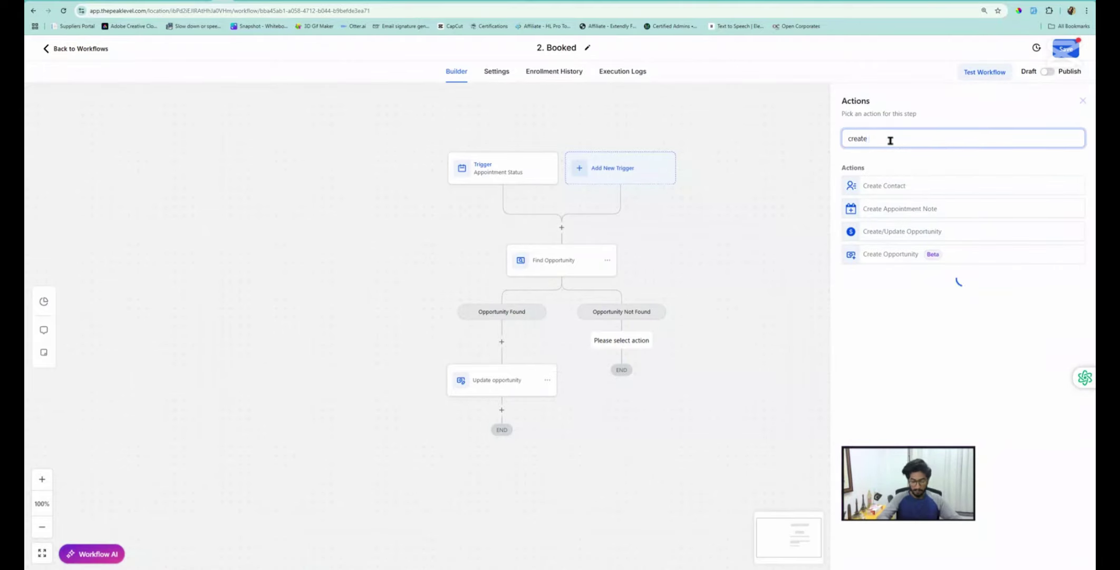
{"action": "type", "text": " opp"}
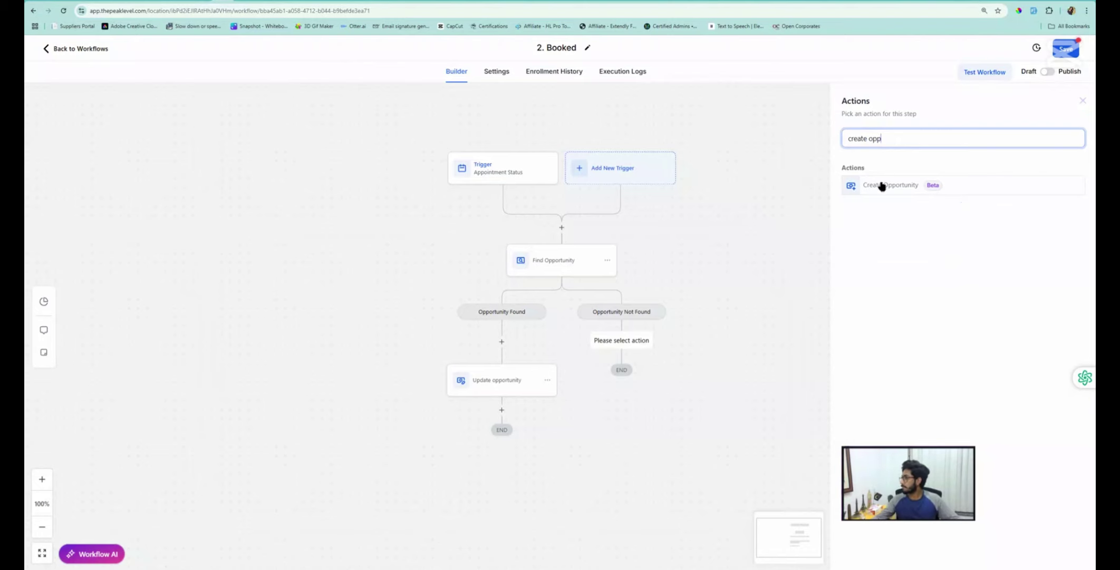
Add a Create Opportunity step with pipeline stage Booked and save the workflow
{"action": "left_click", "coordinate": [882, 185]}
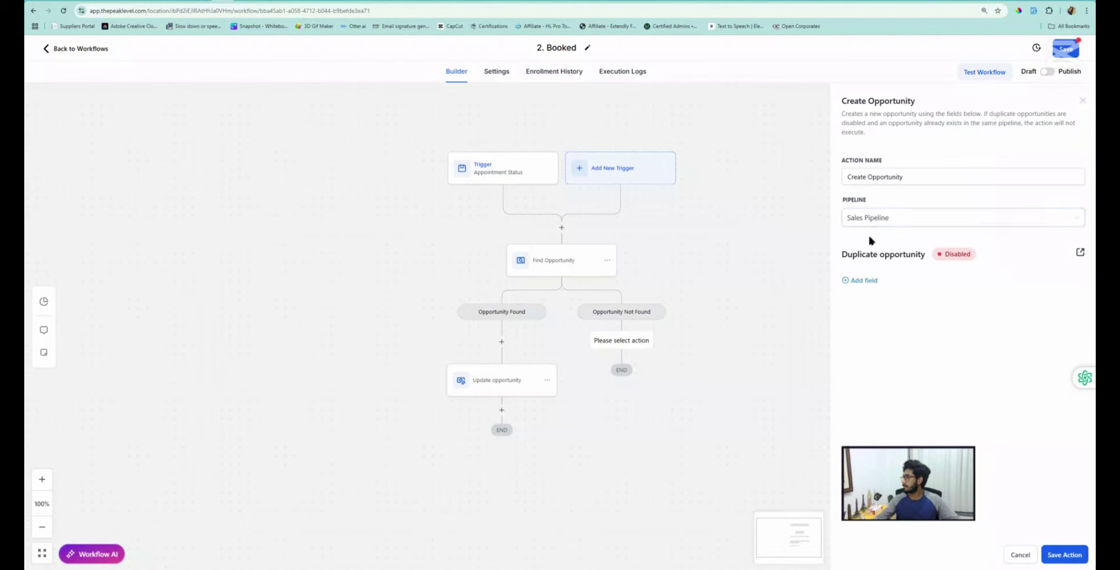
{"action": "left_click", "coordinate": [865, 281]}
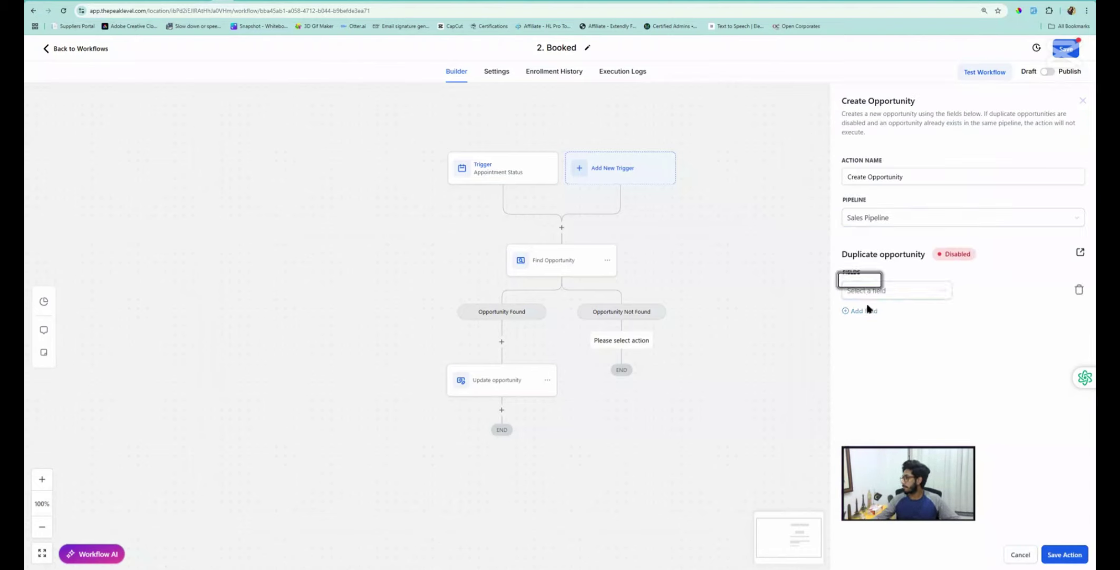
{"action": "left_click", "coordinate": [872, 290]}
{"action": "left_click", "coordinate": [879, 343]}
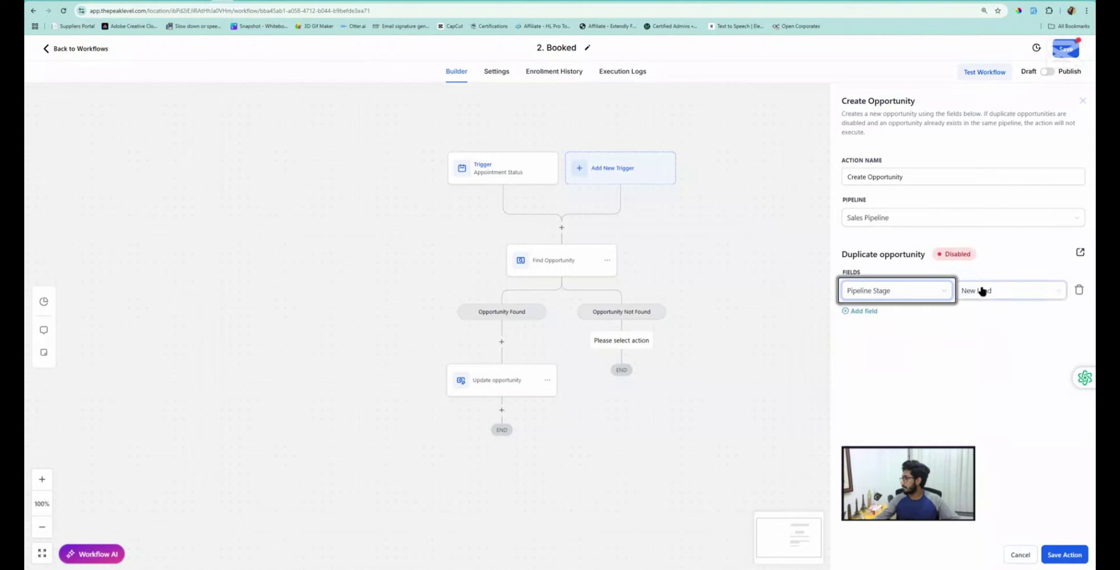
{"action": "left_click", "coordinate": [980, 290]}
{"action": "left_click", "coordinate": [981, 327]}
{"action": "left_click", "coordinate": [1064, 555]}
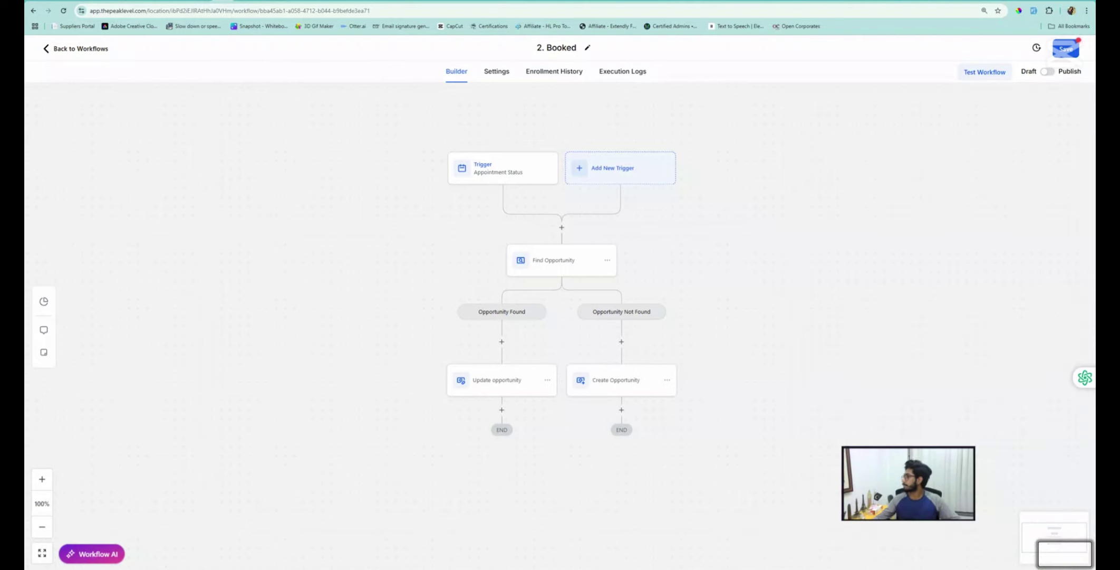
{"action": "left_click", "coordinate": [1070, 48]}
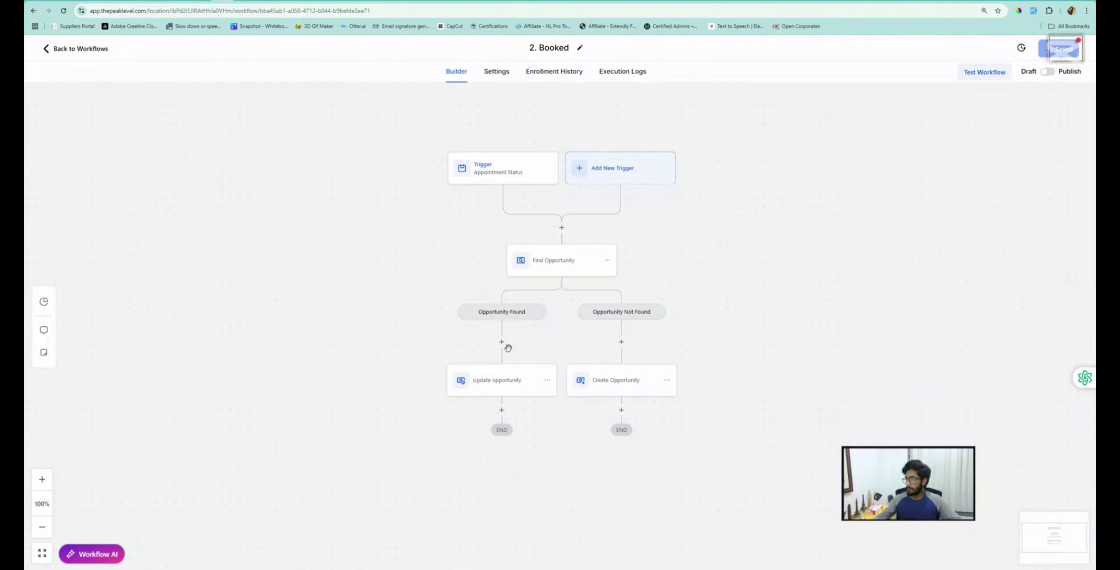
{"action": "scroll", "coordinate": [520, 409], "scroll_direction": "down", "scroll_amount": 1}
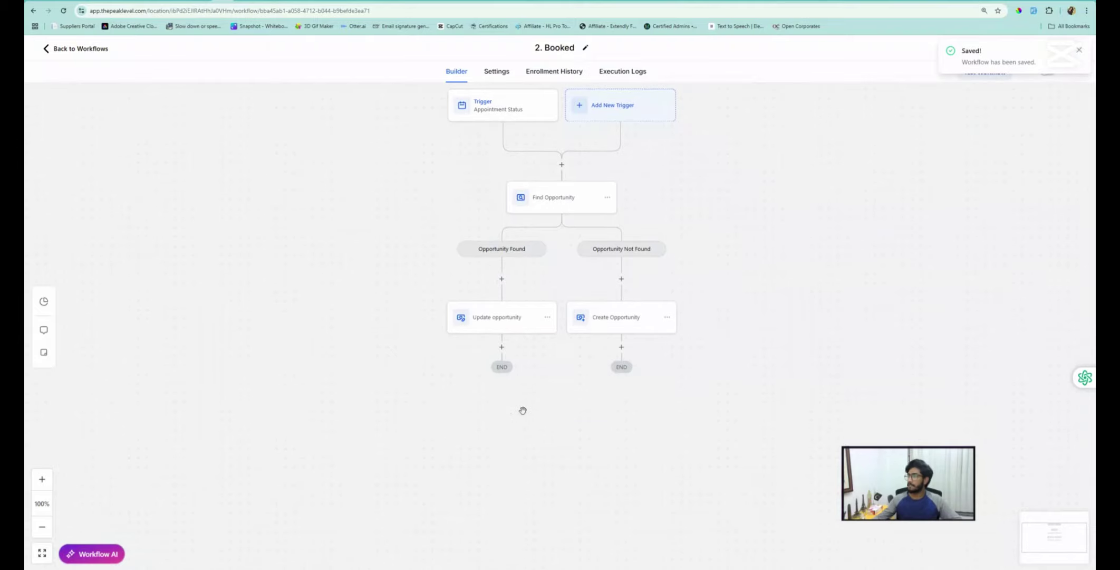
After Update opportunity, add a Remove From Workflow step that removes contacts from 01. New Lead
{"action": "left_click", "coordinate": [501, 346]}
{"action": "left_click", "coordinate": [917, 142]}
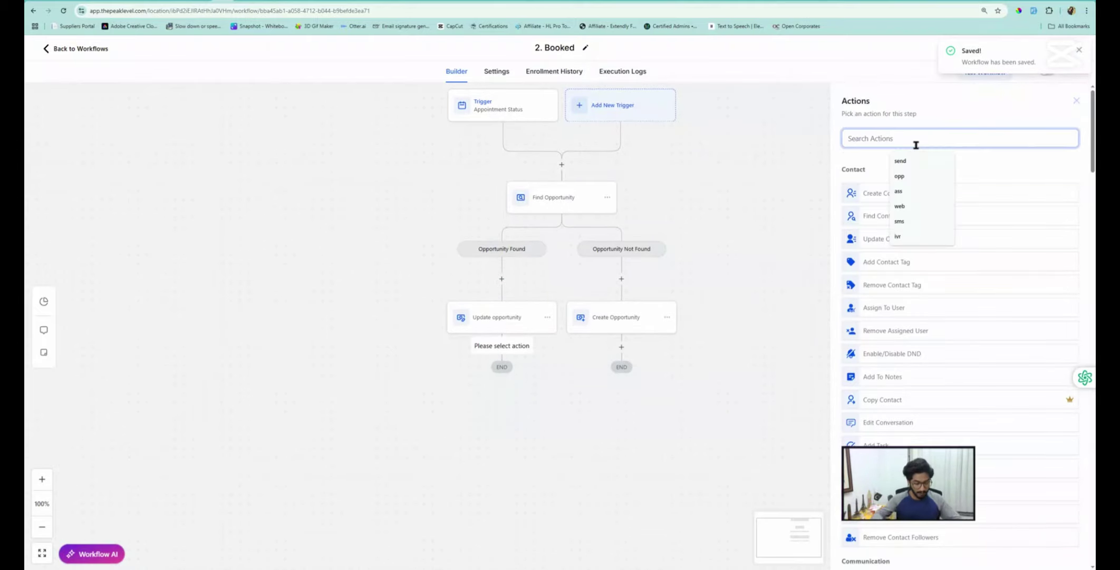
{"action": "type", "text": "remove"}
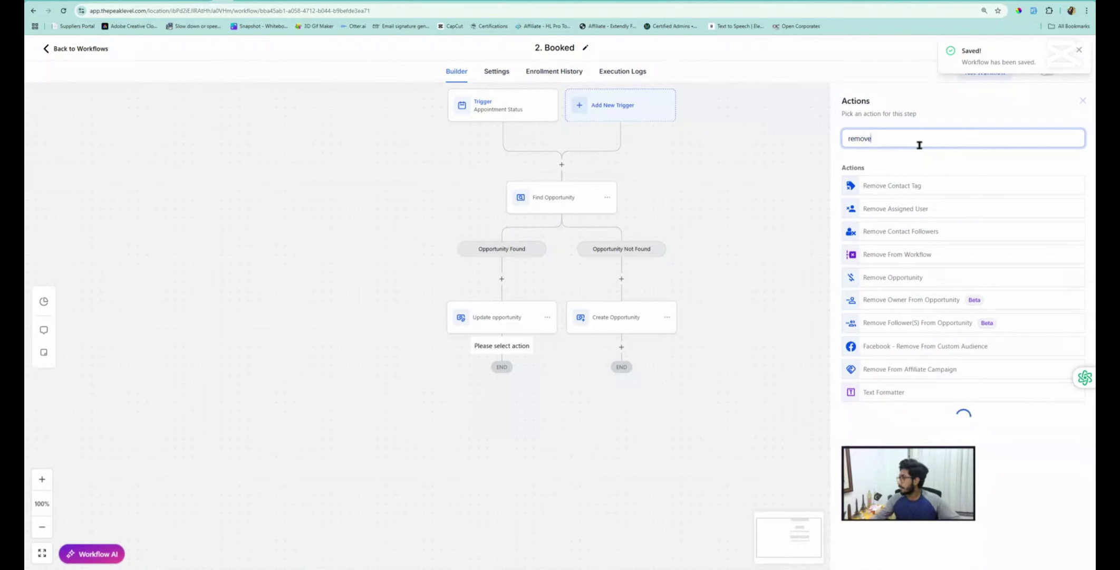
{"action": "left_click", "coordinate": [893, 257]}
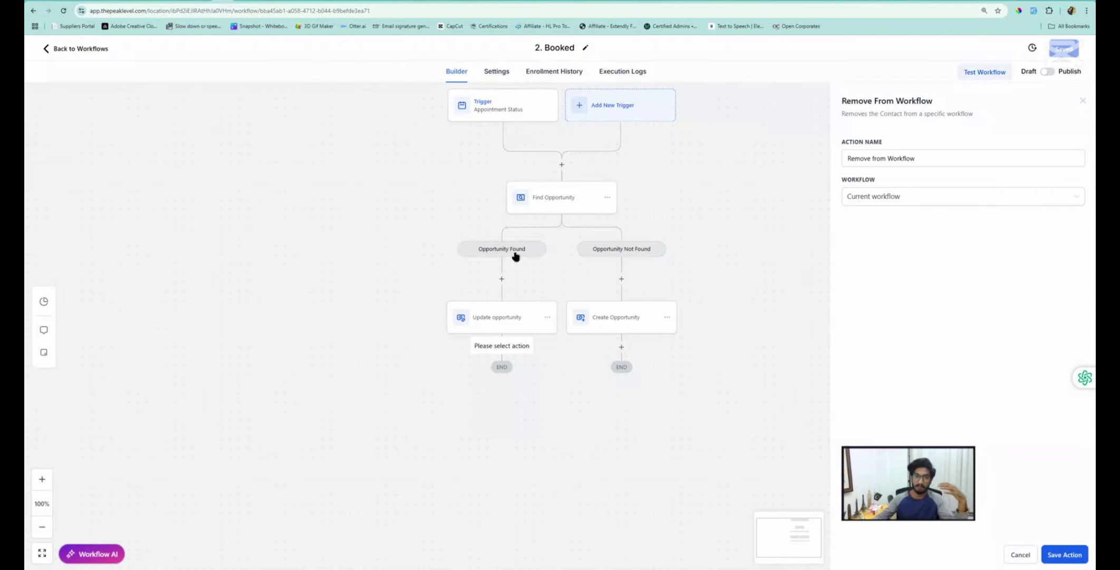
{"action": "left_click", "coordinate": [848, 199]}
{"action": "left_click", "coordinate": [873, 233]}
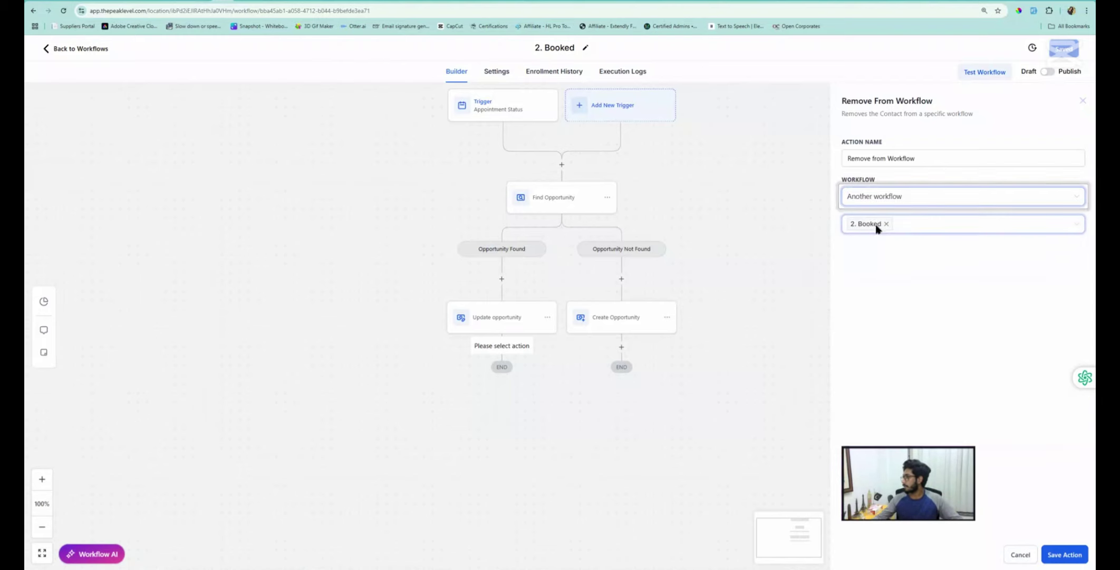
{"action": "left_click", "coordinate": [886, 224]}
{"action": "left_click", "coordinate": [871, 230]}
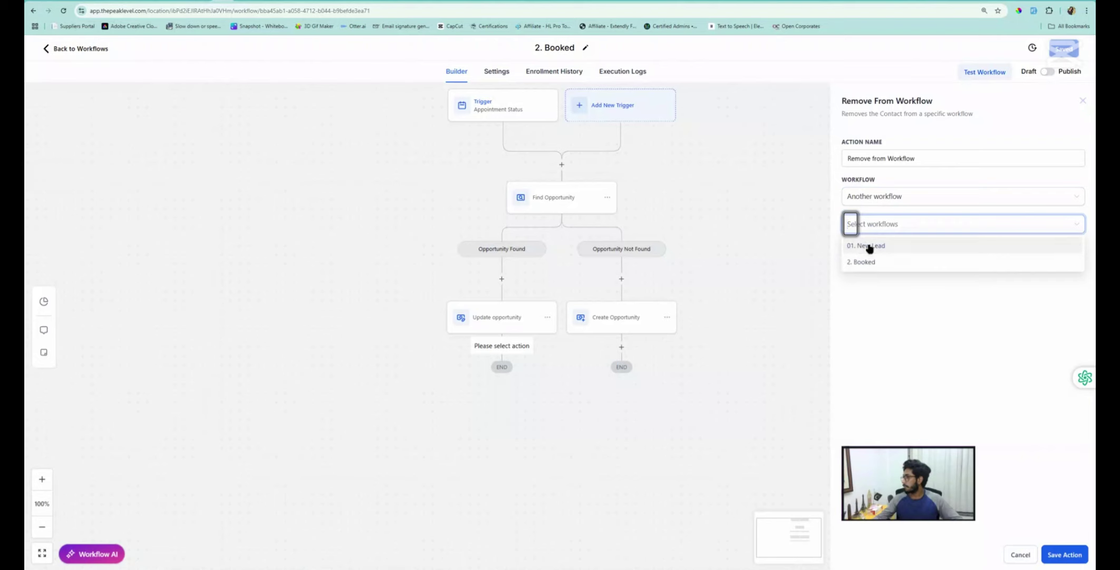
{"action": "left_click", "coordinate": [870, 247]}
{"action": "left_click", "coordinate": [876, 324]}
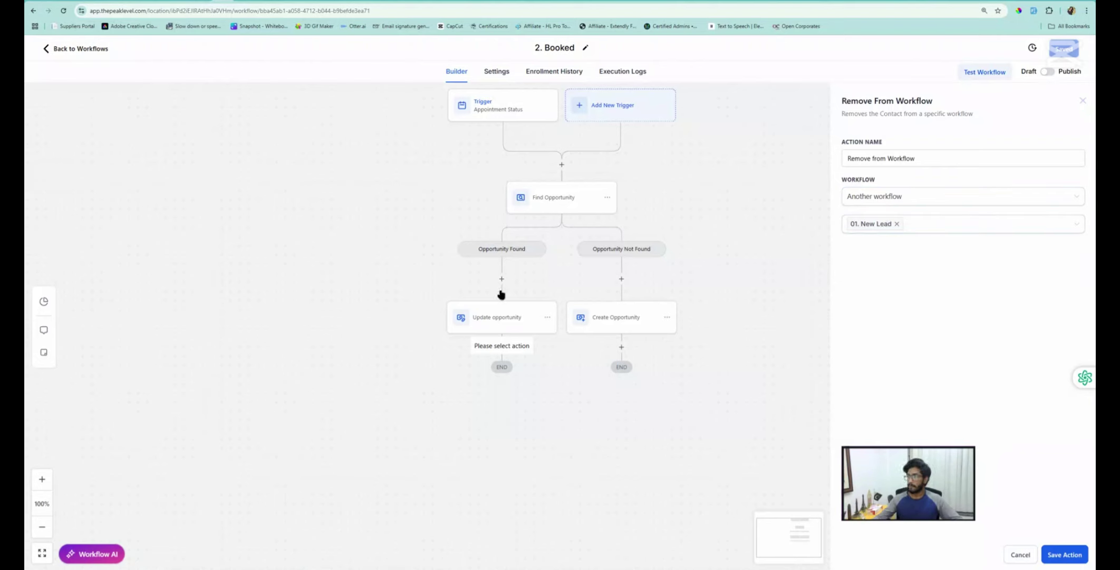
{"action": "left_click", "coordinate": [1062, 554]}
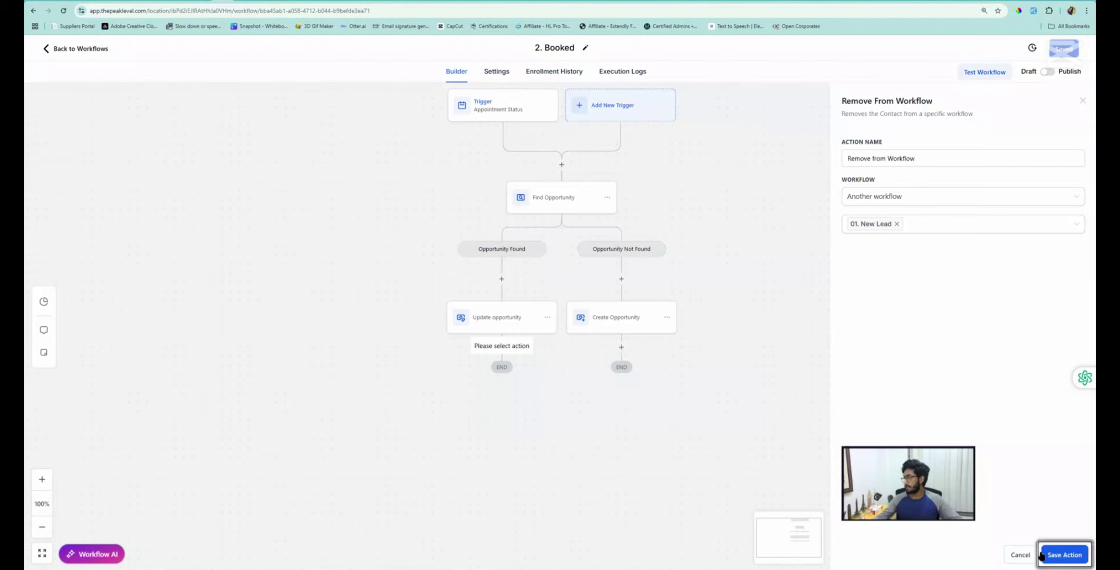
Rename the workflow to '02. Booked' and save it
{"action": "left_click", "coordinate": [537, 46]}
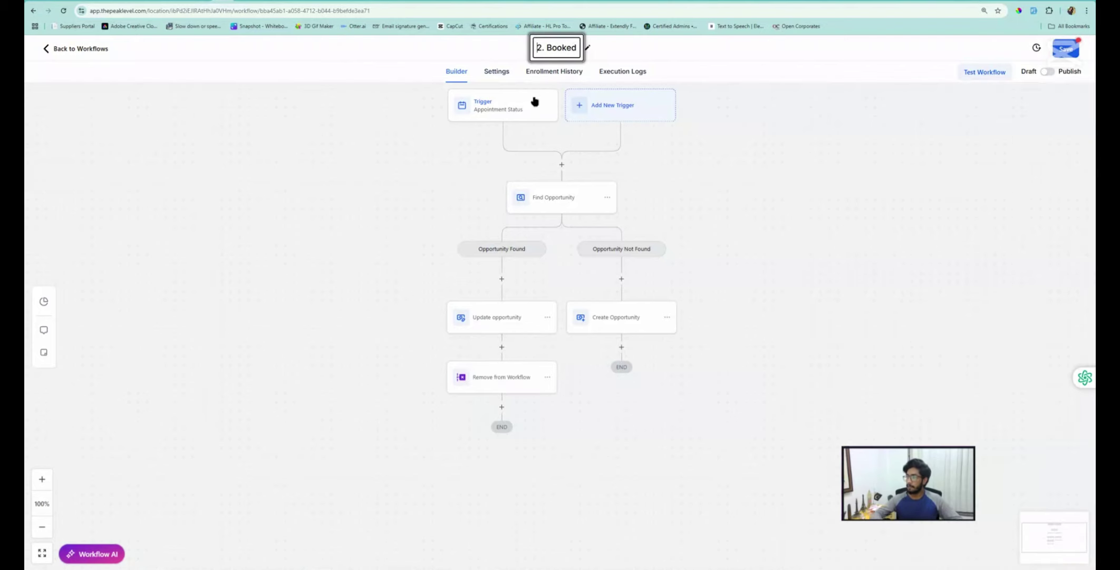
{"action": "type", "text": "0"}
{"action": "key", "text": "Return"}
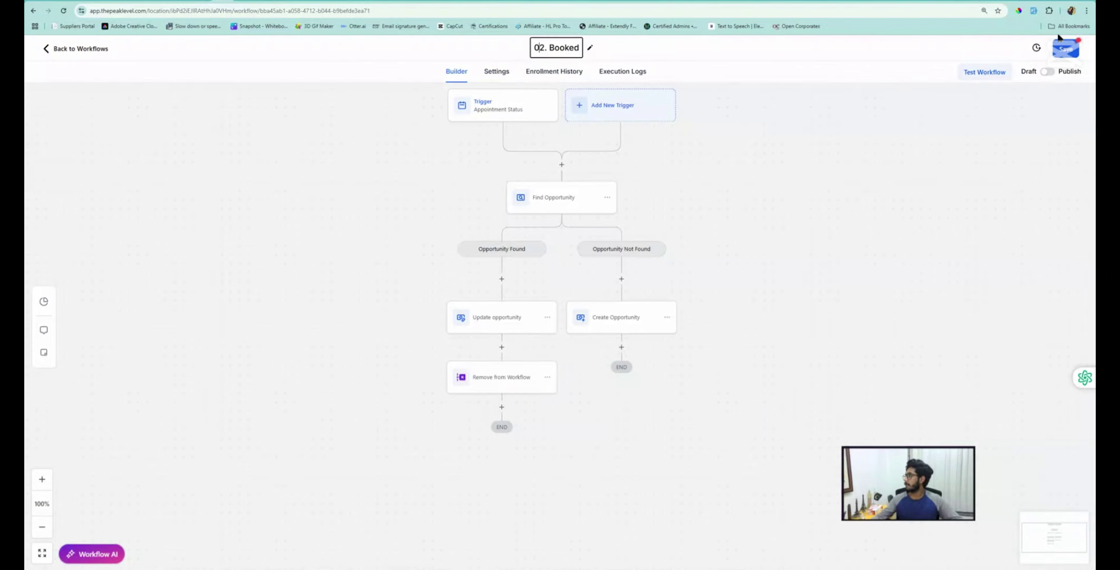
{"action": "left_click", "coordinate": [1061, 46]}
Add a Go To step after Create Opportunity that jumps to the Remove from Workflow step
{"action": "scroll", "coordinate": [650, 263], "scroll_direction": "down", "scroll_amount": 1}
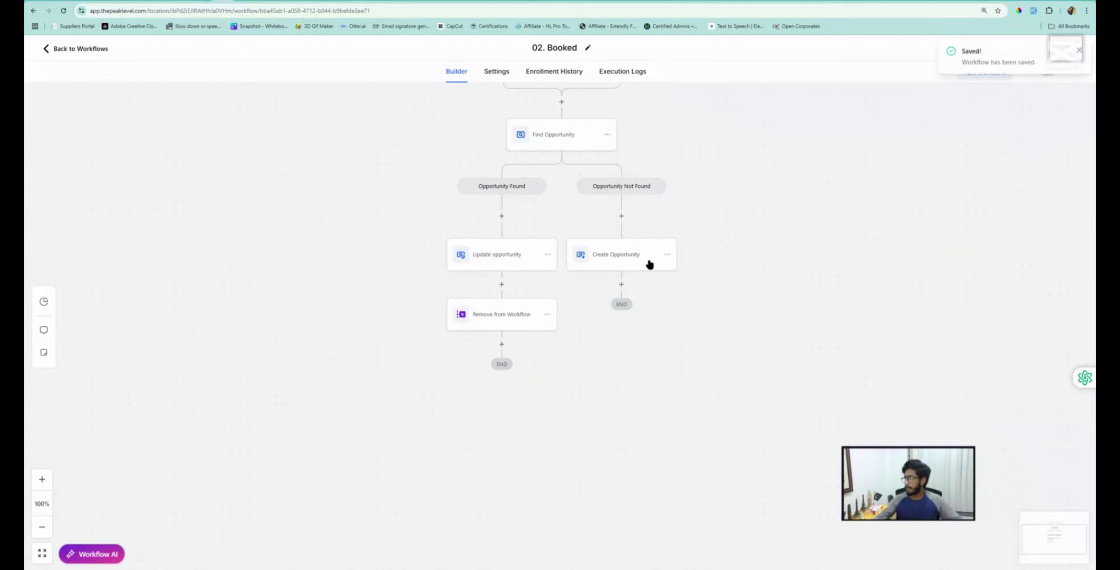
{"action": "left_click", "coordinate": [621, 286]}
{"action": "left_click", "coordinate": [907, 143]}
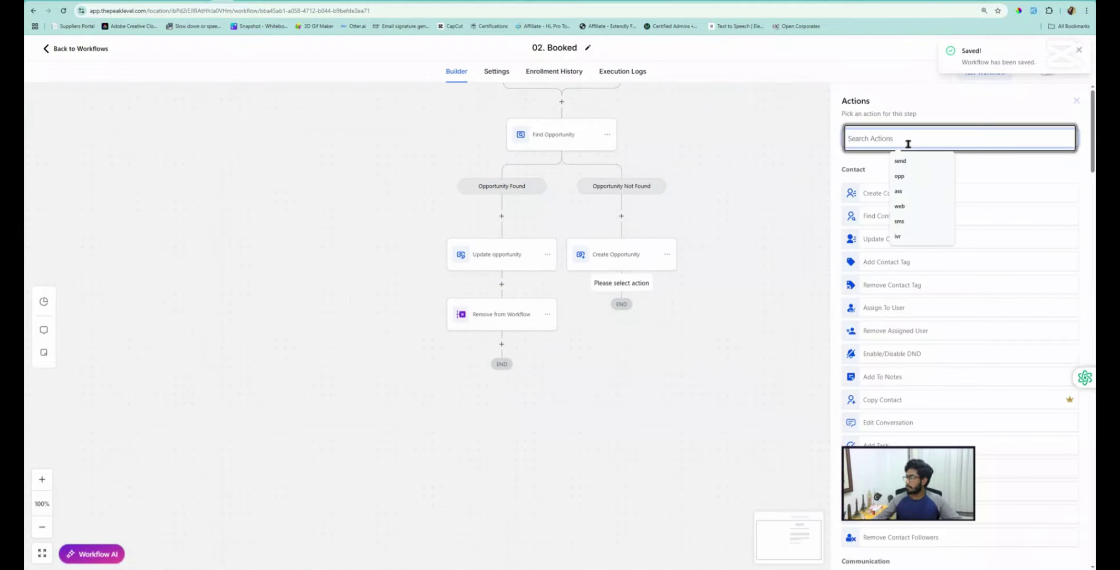
{"action": "type", "text": "go"}
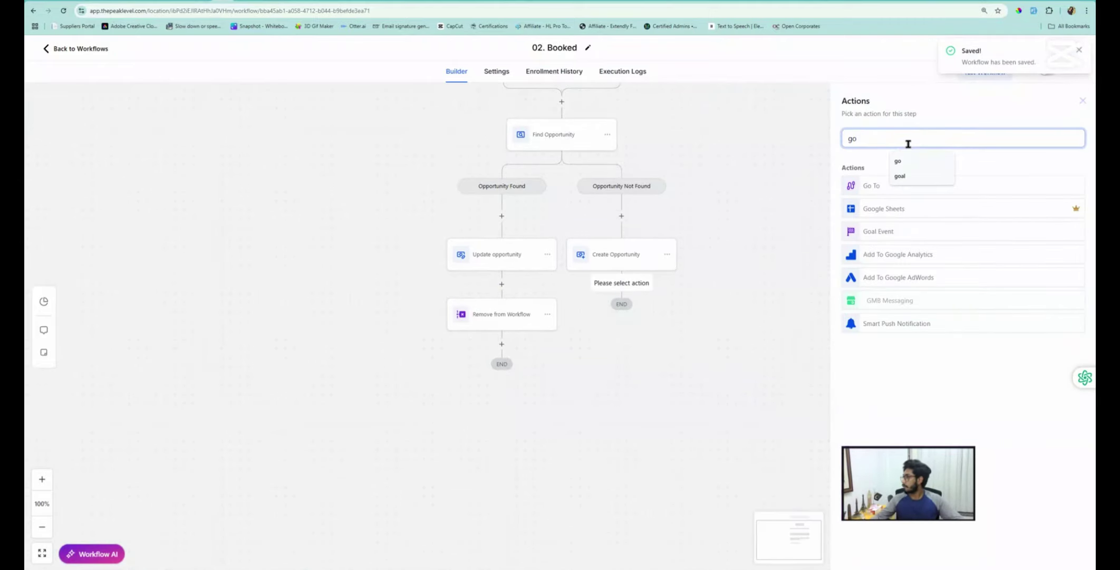
{"action": "left_click", "coordinate": [865, 186]}
{"action": "left_click", "coordinate": [1065, 554]}
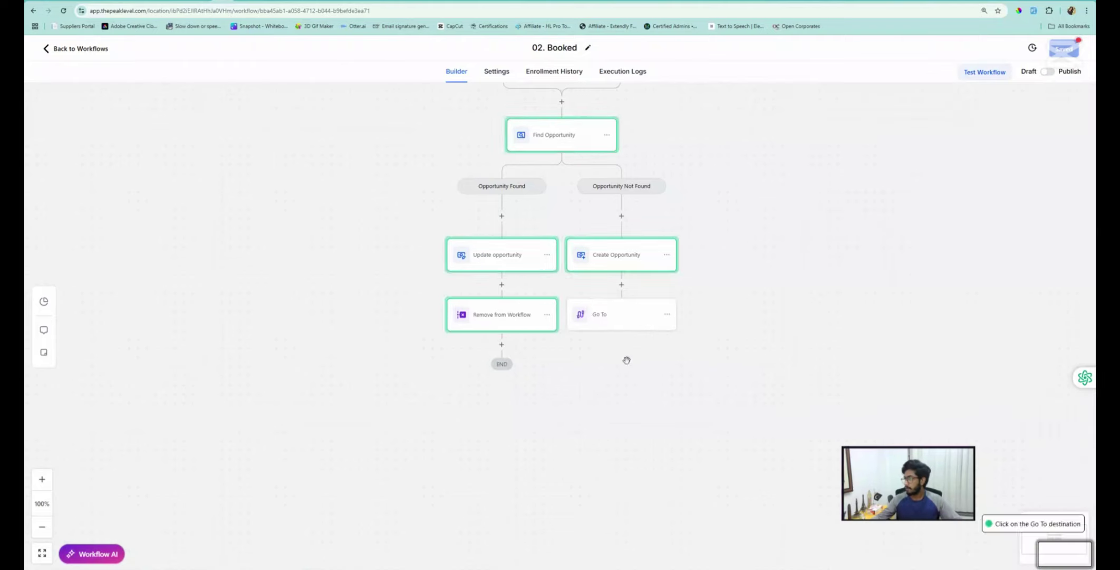
{"action": "left_click", "coordinate": [498, 320]}
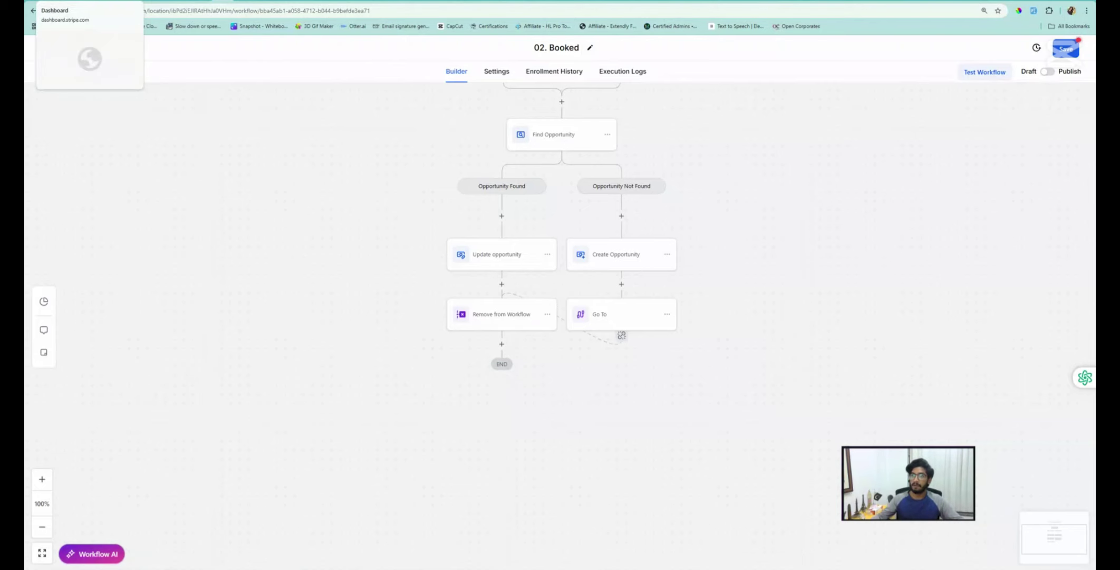
Ask ChatGPT to provide an appointment confirmation and reminders sequence
{"action": "left_click", "coordinate": [68, 0]}
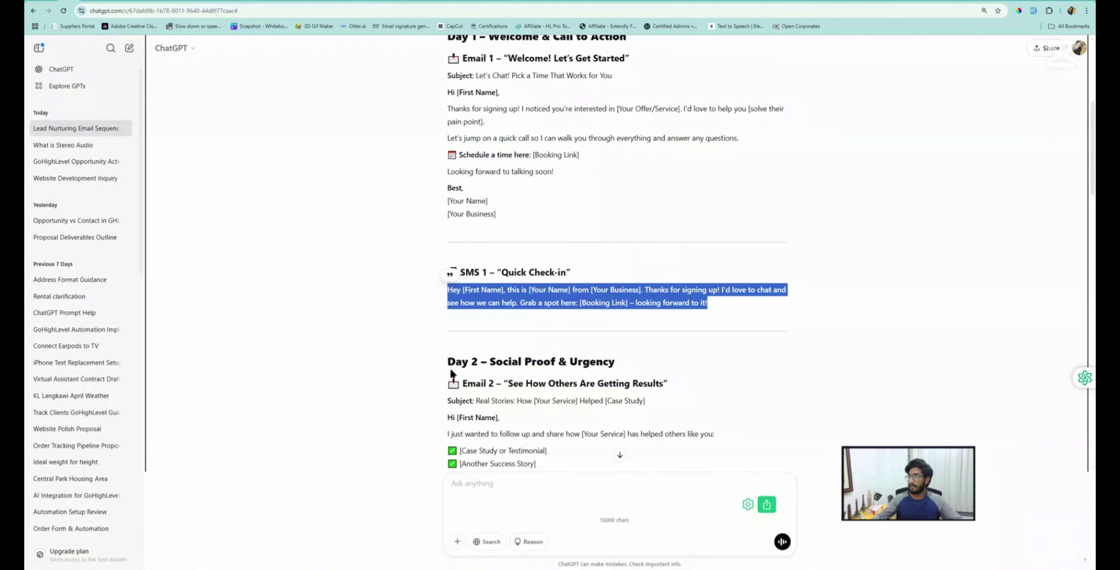
{"action": "left_click", "coordinate": [486, 482]}
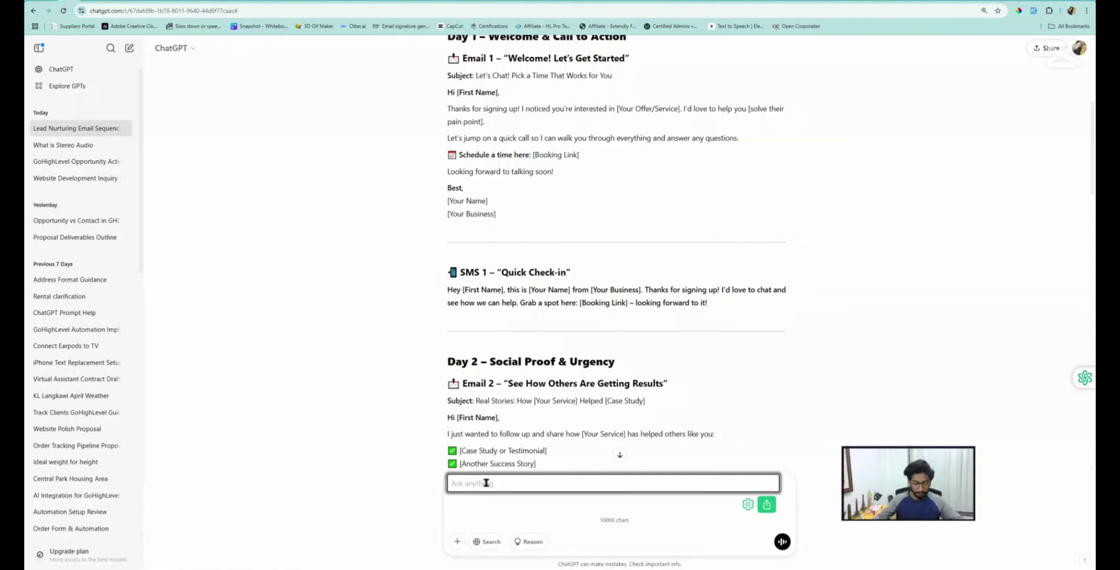
{"action": "type", "text": "please provide appointment co"}
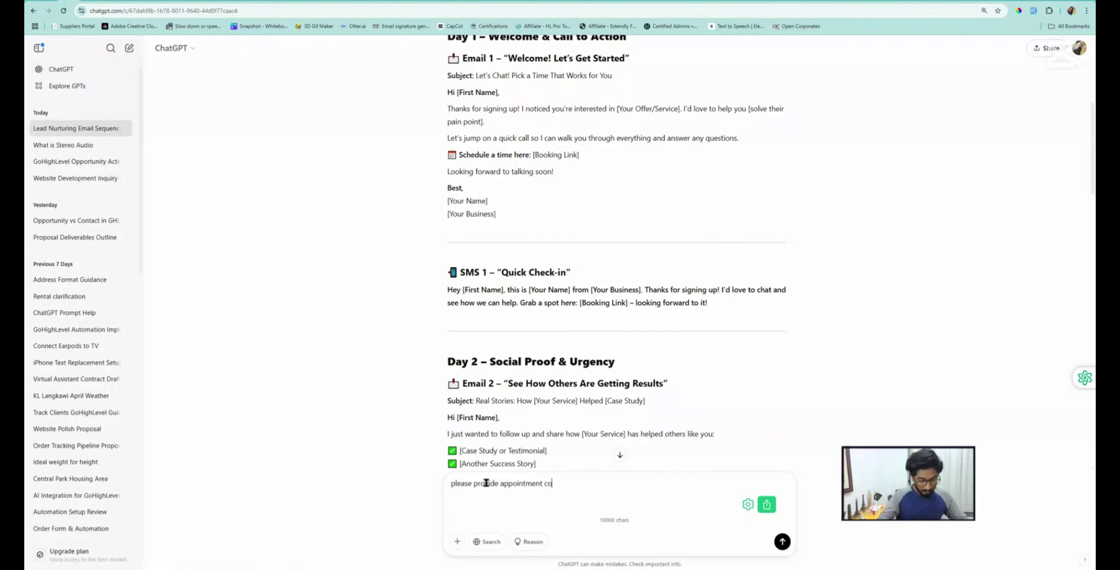
{"action": "type", "text": "nfirmati"}
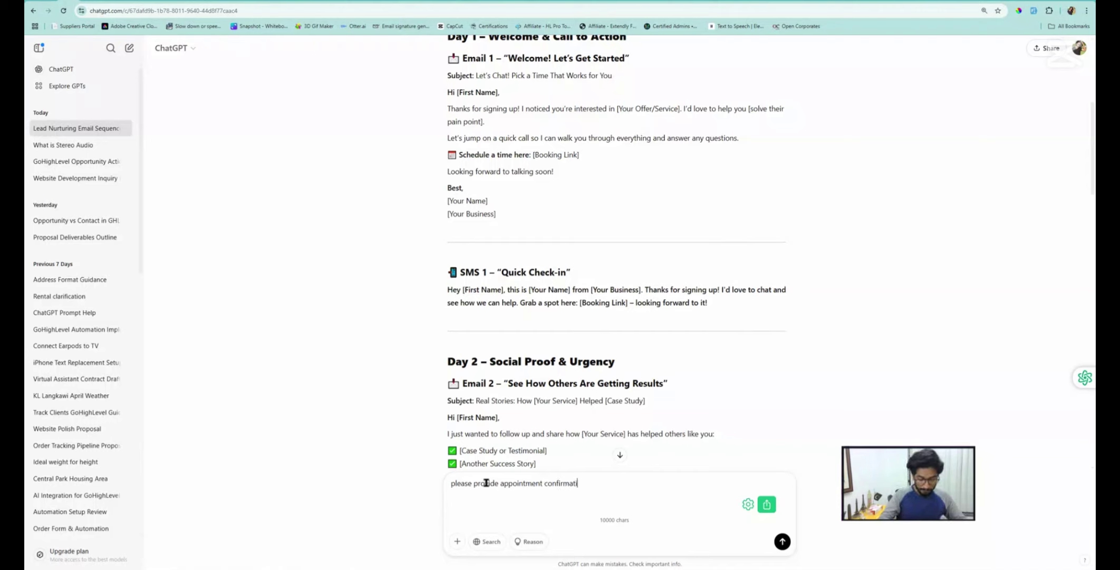
{"action": "type", "text": "on and rem"}
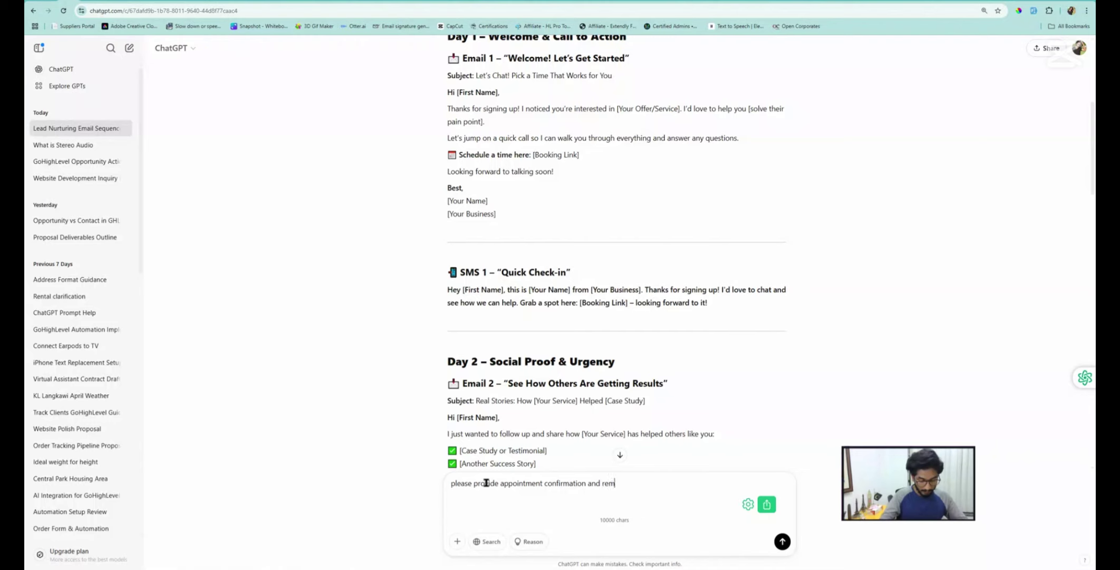
{"action": "type", "text": "inbders sequ"}
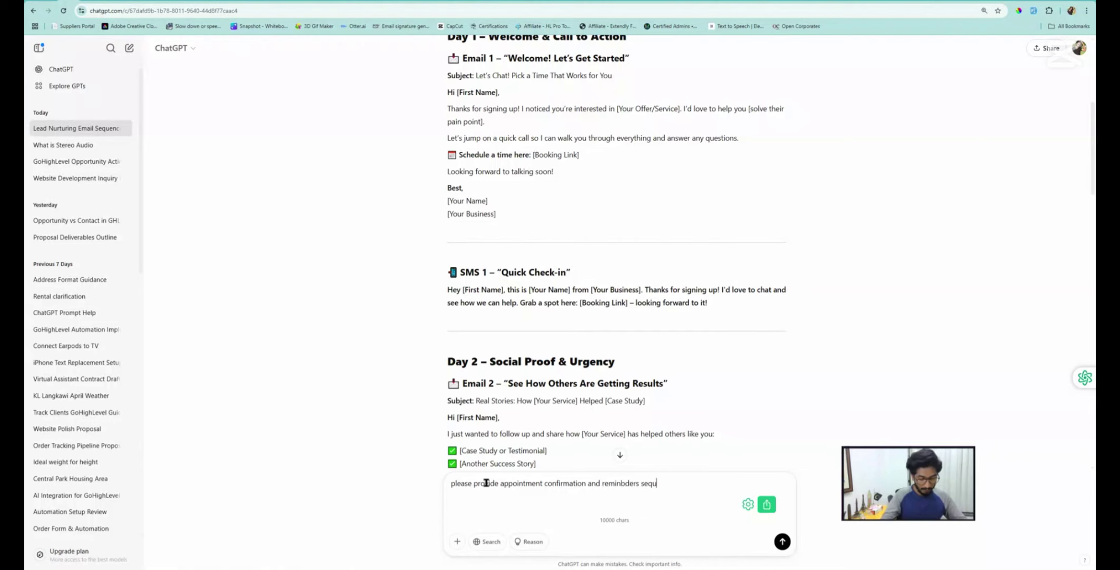
{"action": "type", "text": "ence"}
{"action": "key", "text": "Return"}
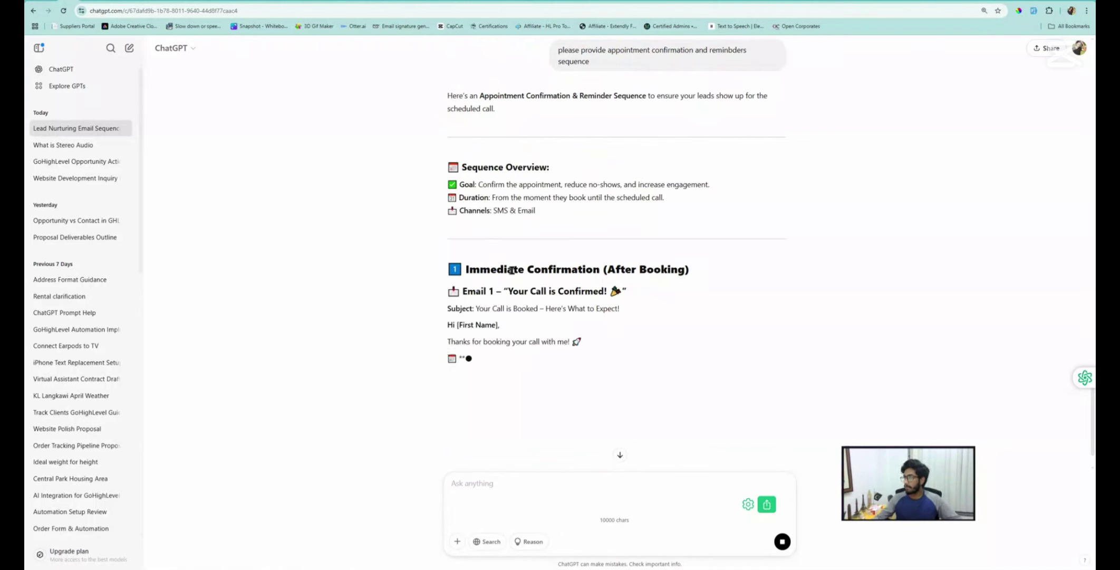
Select the Email 1 subject line in the reply, then return to the 02. Booked workflow
{"action": "scroll", "coordinate": [507, 273], "scroll_direction": "down", "scroll_amount": 1}
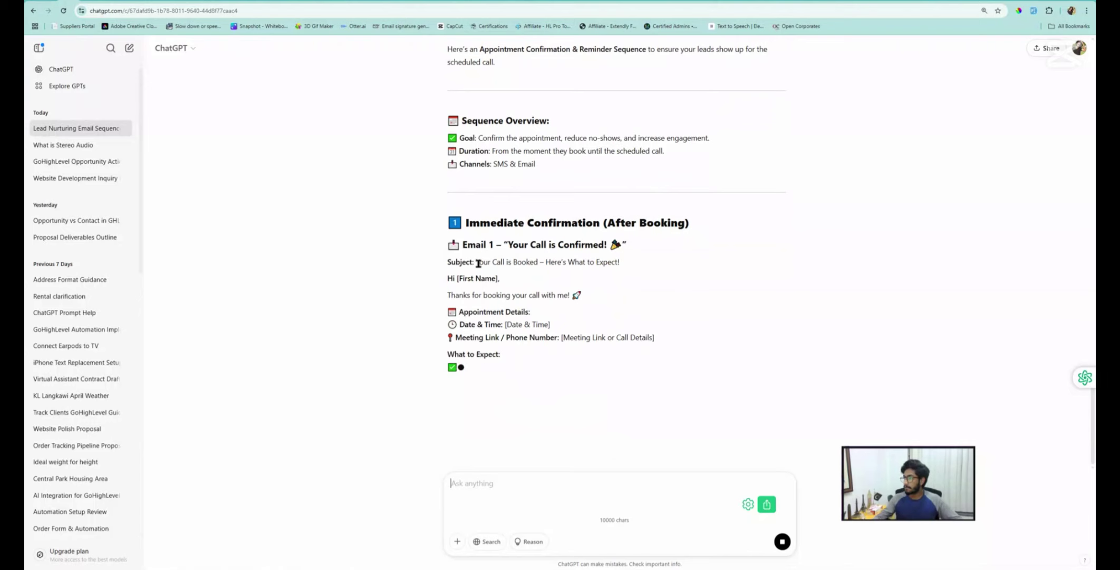
{"action": "left_click_drag", "start_coordinate": [480, 262], "coordinate": [622, 265]}
{"action": "left_click_drag", "start_coordinate": [628, 264], "coordinate": [476, 267]}
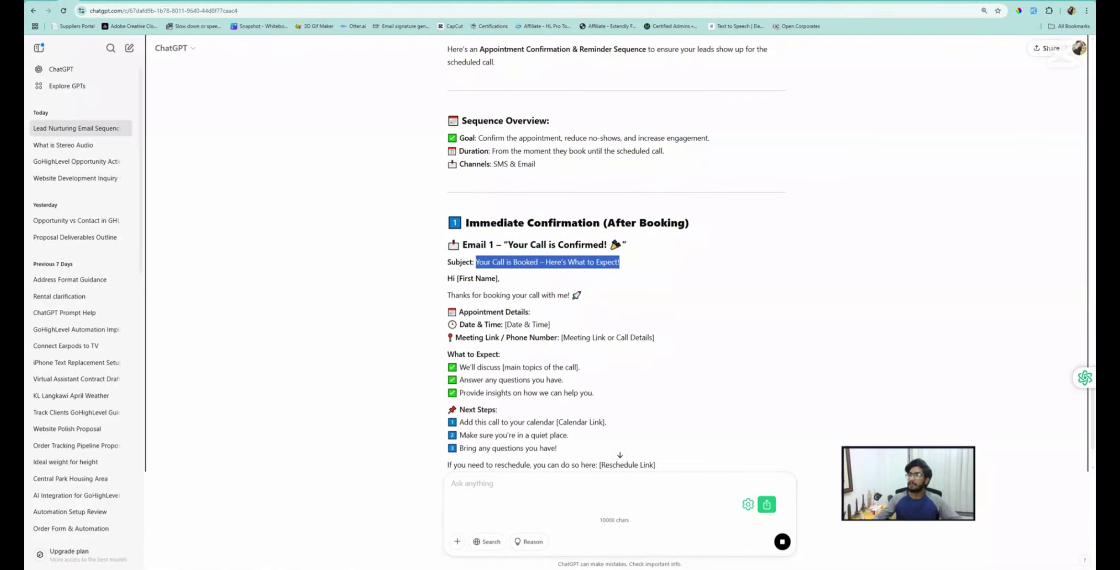
{"action": "left_click", "coordinate": [221, 2]}
Add a Send Email action after Remove from Workflow and name it Email 1
{"action": "scroll", "coordinate": [518, 367], "scroll_direction": "down", "scroll_amount": 2}
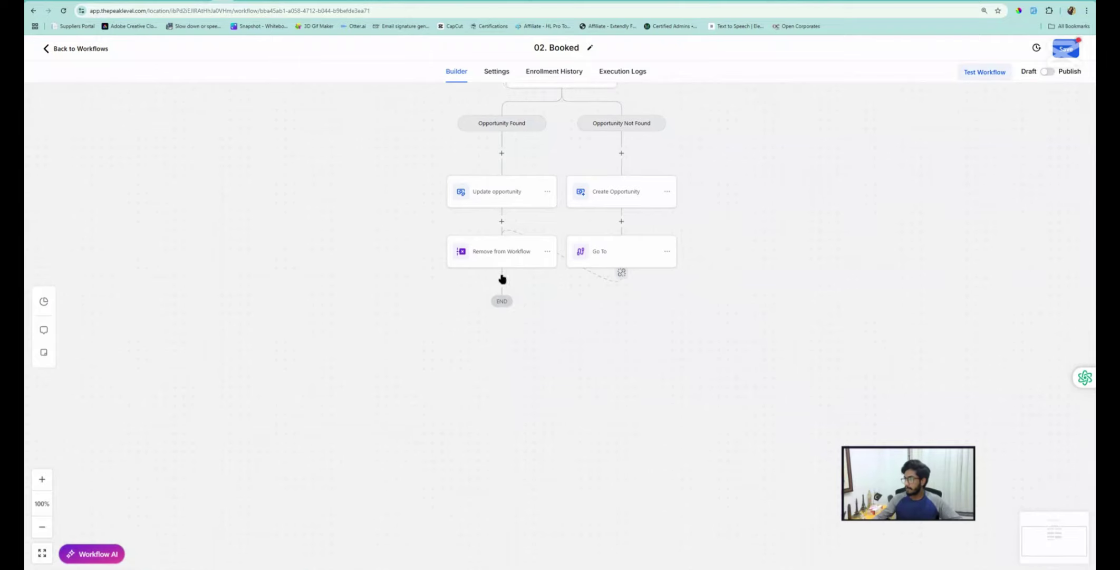
{"action": "left_click", "coordinate": [502, 283]}
{"action": "left_click", "coordinate": [896, 139]}
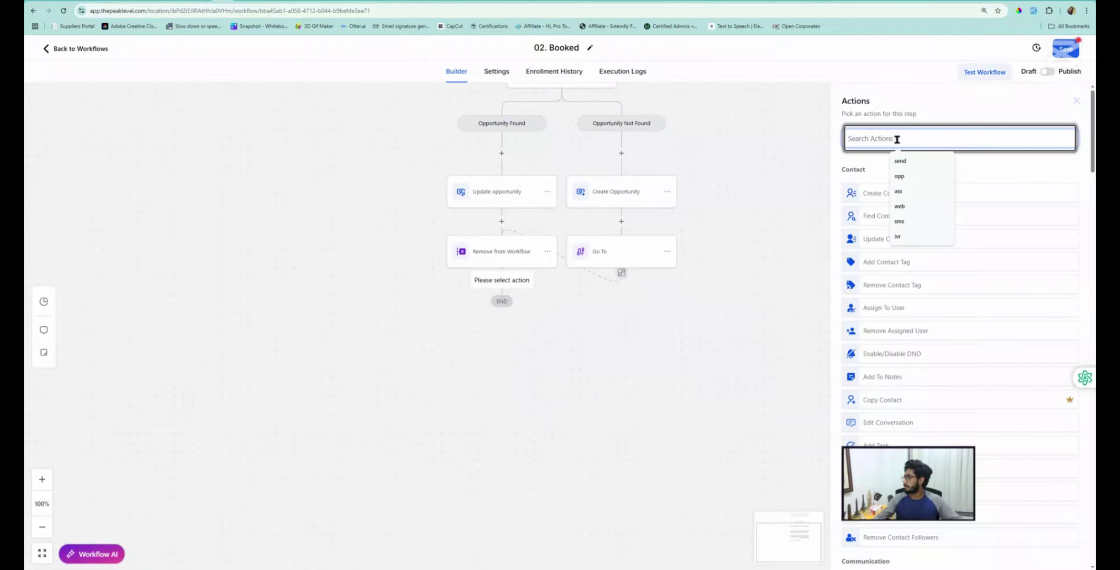
{"action": "type", "text": "ema"}
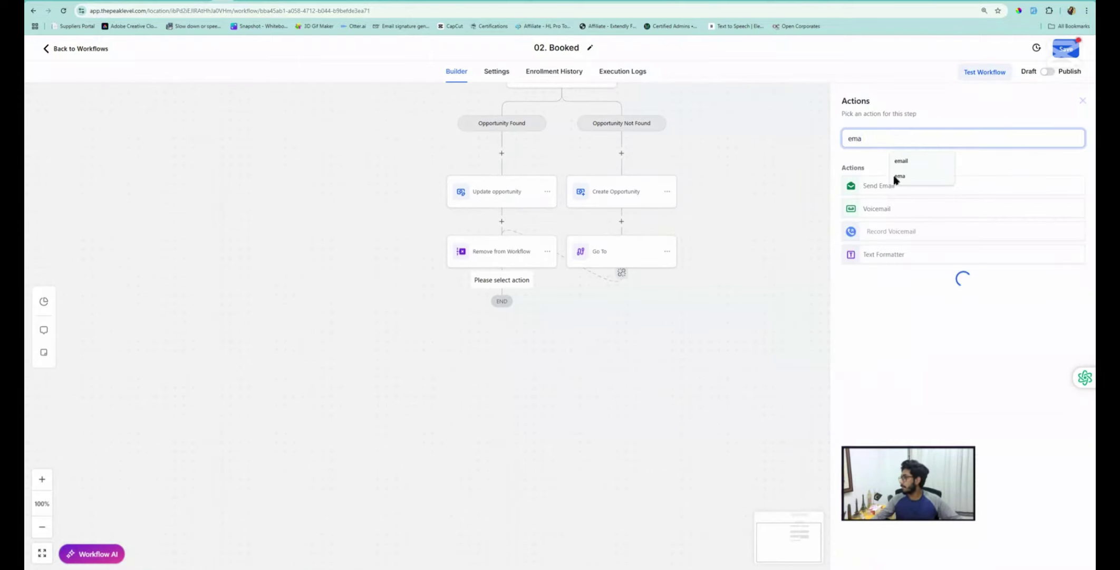
{"action": "left_click", "coordinate": [880, 188]}
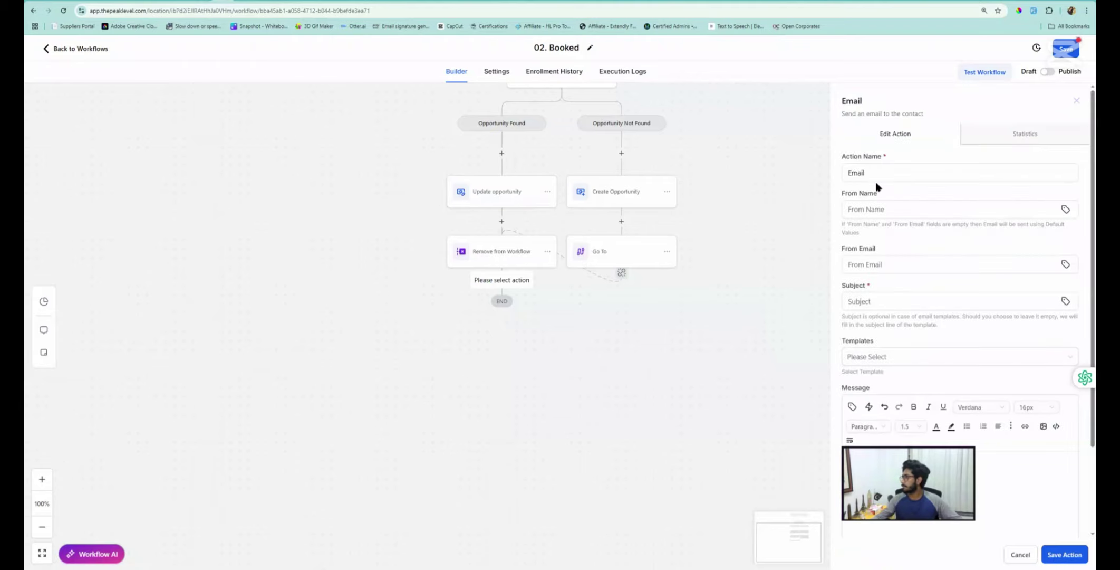
{"action": "left_click", "coordinate": [874, 172]}
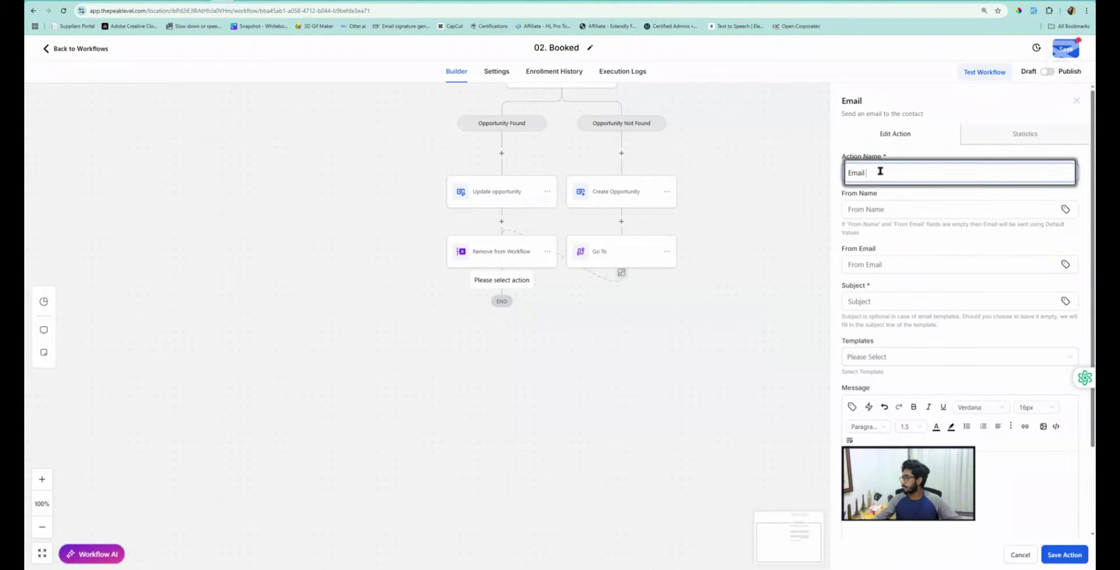
{"action": "type", "text": "1"}
Paste 'Your Call is Booked – Here's What to Expect!' into the message and Subject fields
{"action": "scroll", "coordinate": [884, 331], "scroll_direction": "down", "scroll_amount": 2}
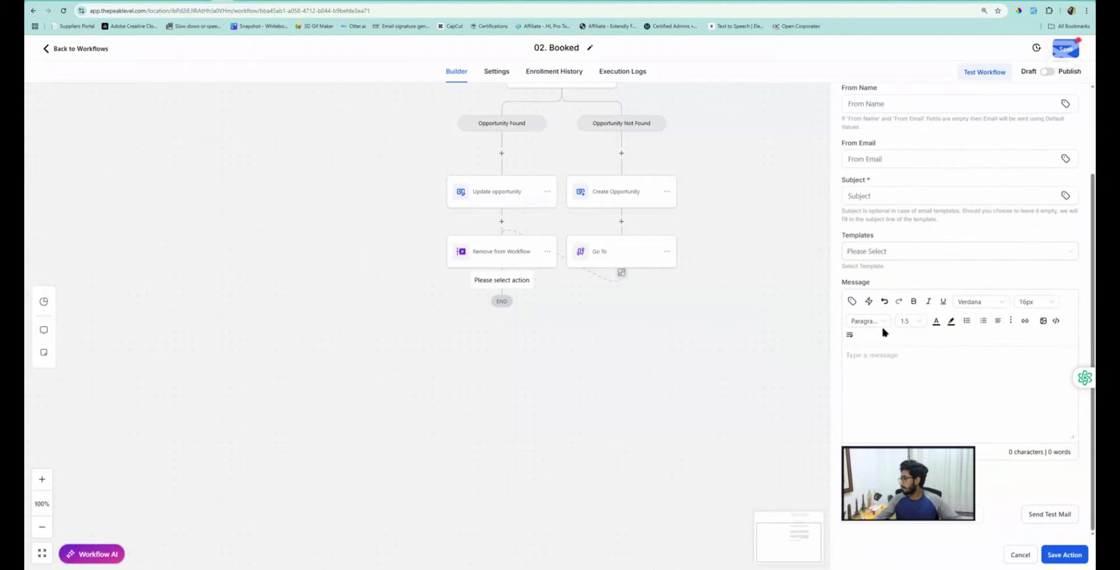
{"action": "left_click", "coordinate": [892, 354]}
{"action": "type", "text": "Your Call is Booked – Here’s What to Expect!"}
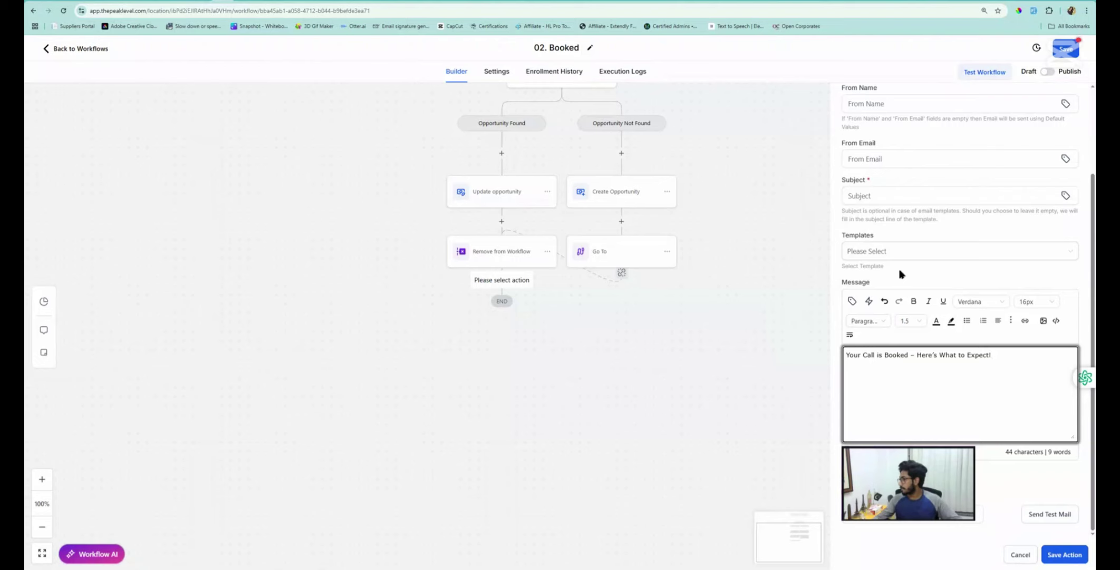
{"action": "left_click", "coordinate": [974, 368]}
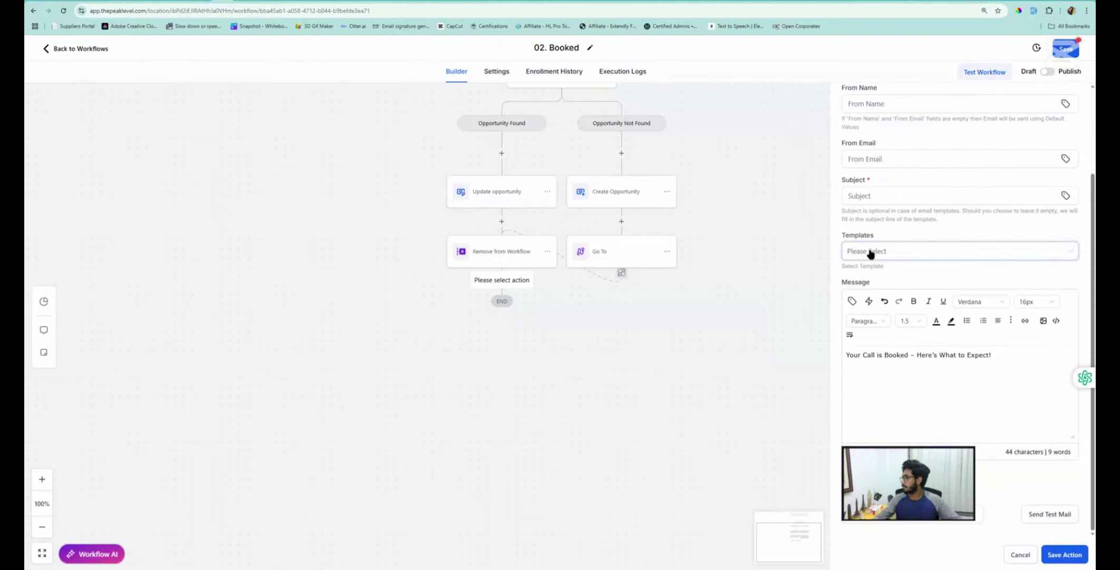
{"action": "left_click", "coordinate": [872, 197]}
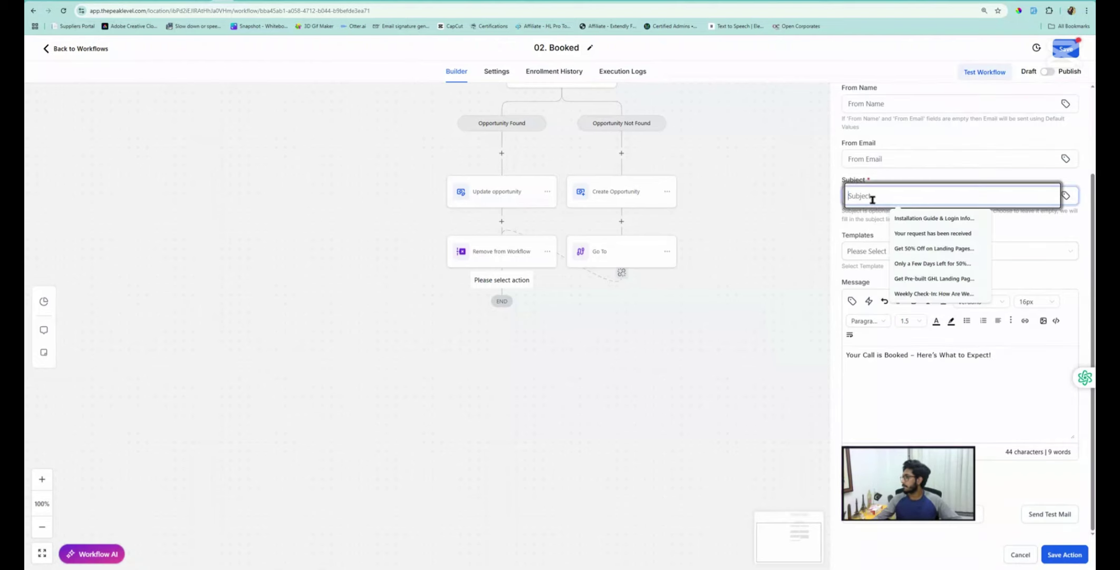
{"action": "type", "text": "Your Call is Booked – Here’s What to Expect!"}
{"action": "key", "text": "ctrl+shift+Tab"}
{"action": "key", "text": "ctrl+shift+Tab"}
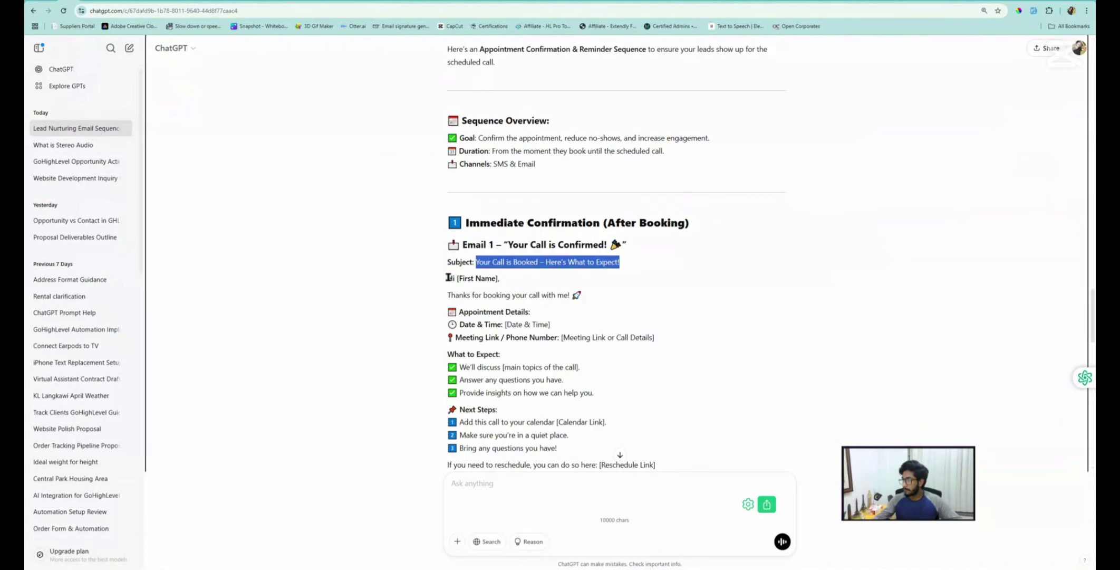
Replace the Email 1 message with ChatGPT's email body, from greeting to Next Steps
{"action": "left_click_drag", "start_coordinate": [447, 278], "coordinate": [576, 400]}
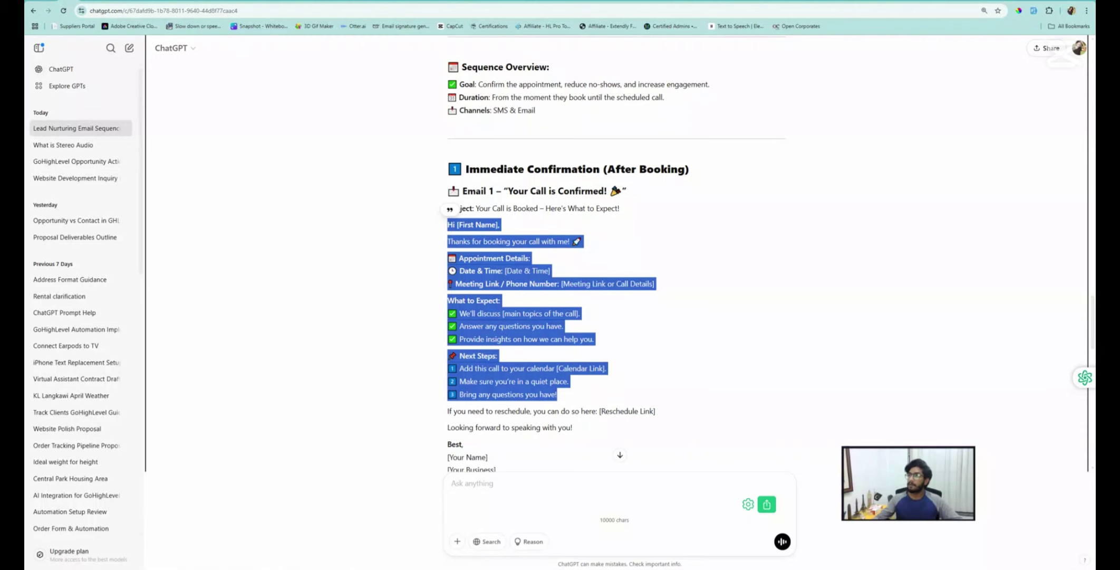
{"action": "left_click", "coordinate": [223, 1]}
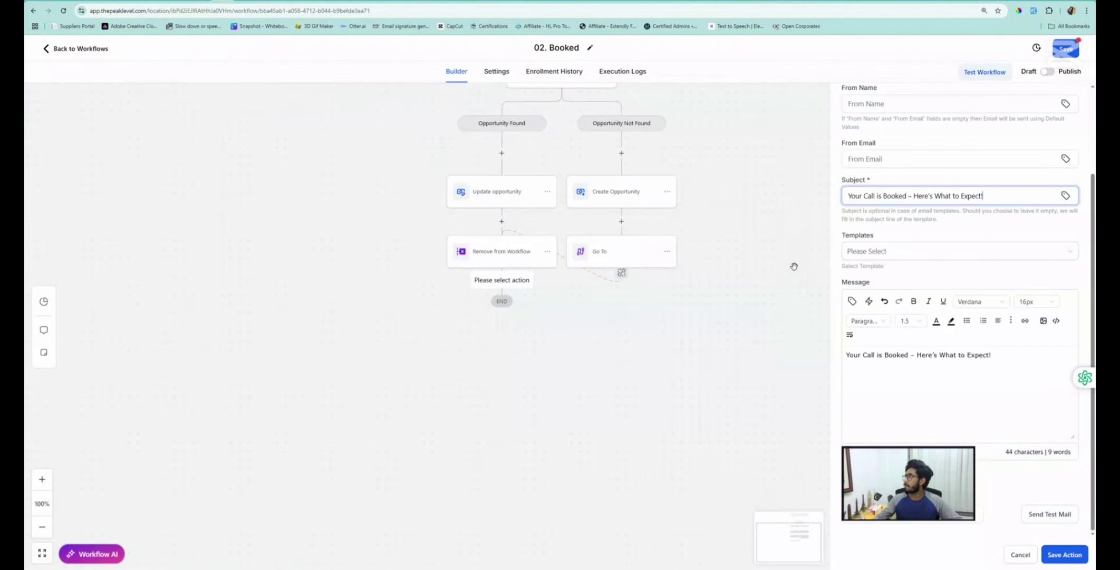
{"action": "left_click", "coordinate": [882, 371]}
{"action": "key", "text": "ctrl+a"}
{"action": "key", "text": "ctrl+v"}
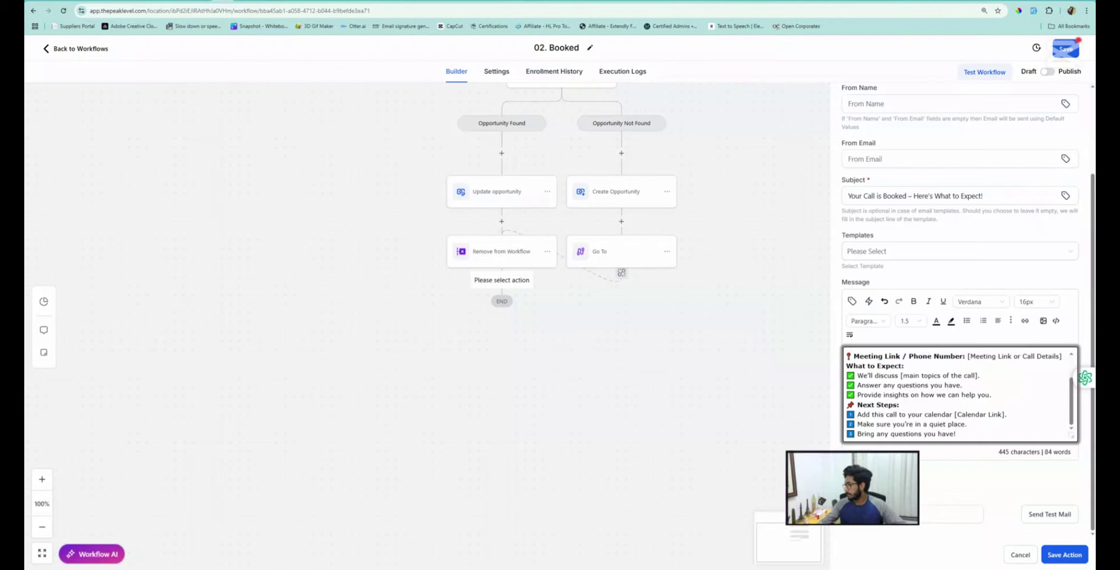
Replace the [First Name] placeholder in the greeting with the contact first name value
{"action": "scroll", "coordinate": [917, 410], "scroll_direction": "up", "scroll_amount": 3}
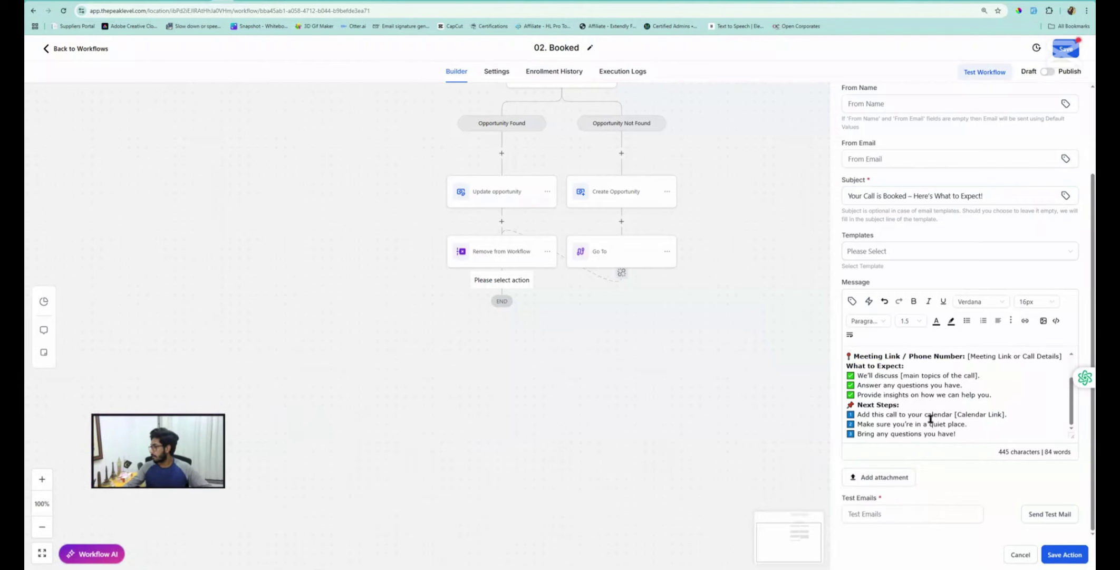
{"action": "scroll", "coordinate": [917, 410], "scroll_direction": "up", "scroll_amount": 2}
{"action": "scroll", "coordinate": [906, 355], "scroll_direction": "down", "scroll_amount": 2}
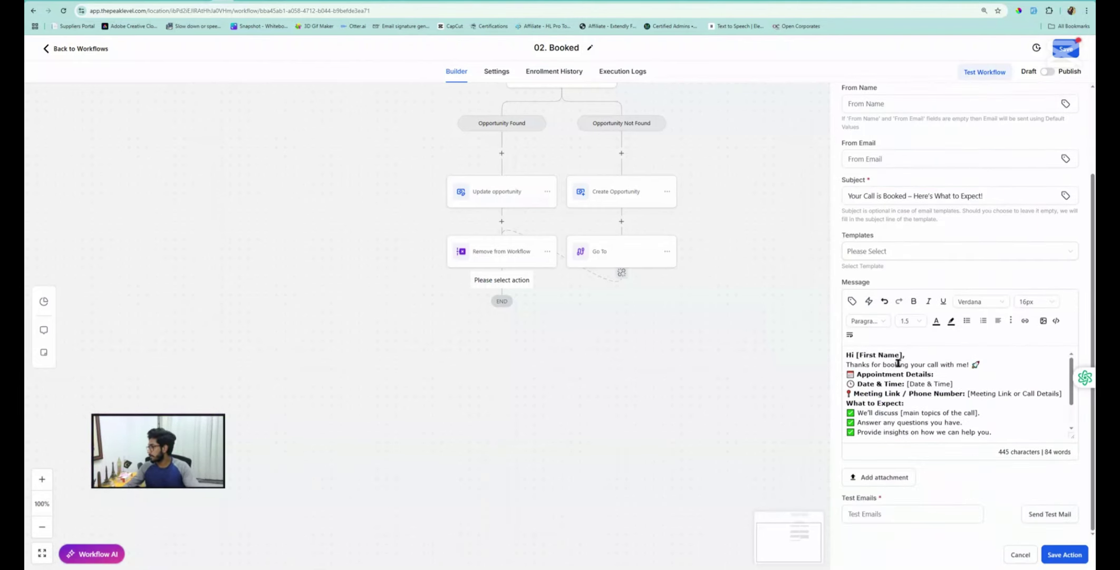
{"action": "left_click_drag", "start_coordinate": [903, 356], "coordinate": [873, 354]}
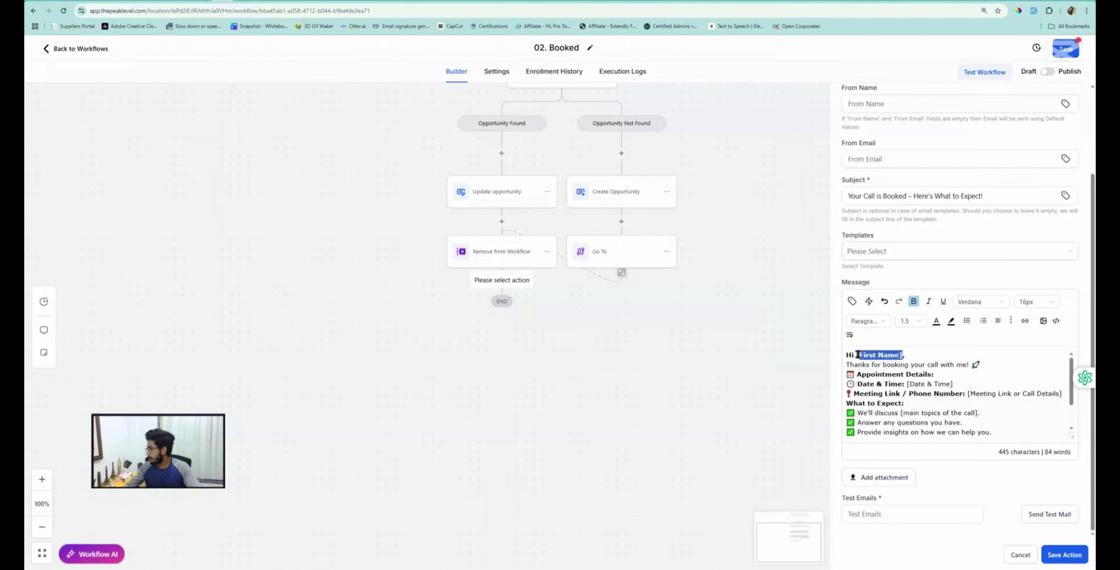
{"action": "left_click", "coordinate": [851, 301]}
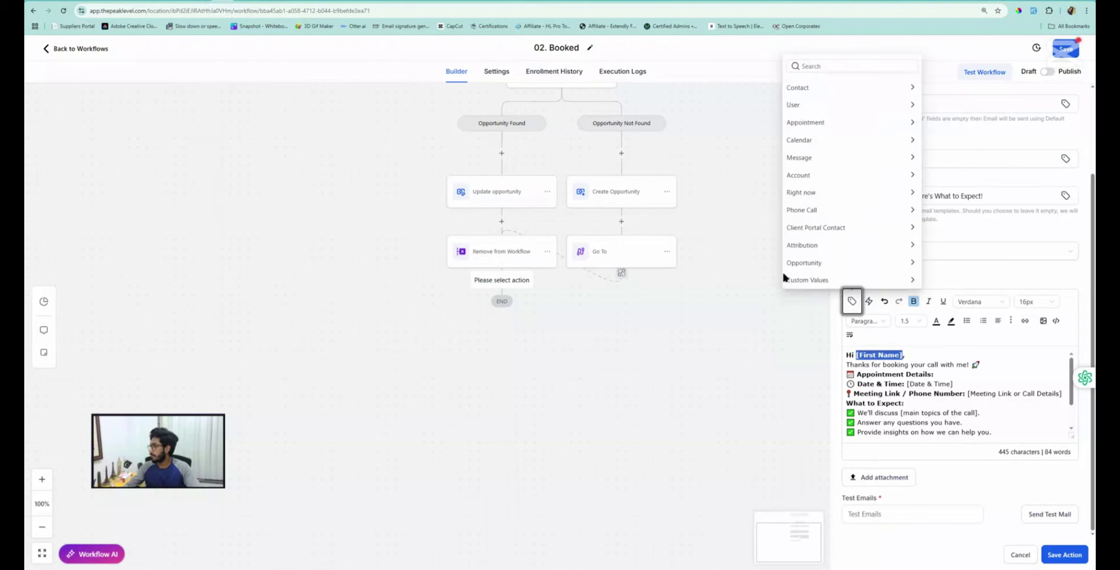
{"action": "left_click", "coordinate": [802, 87]}
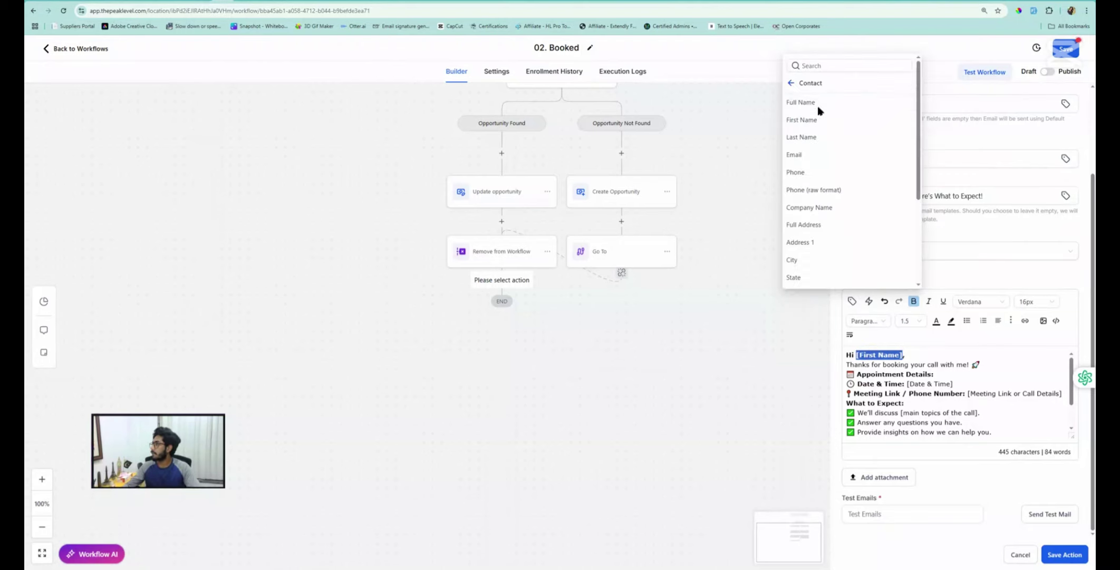
{"action": "left_click", "coordinate": [803, 104]}
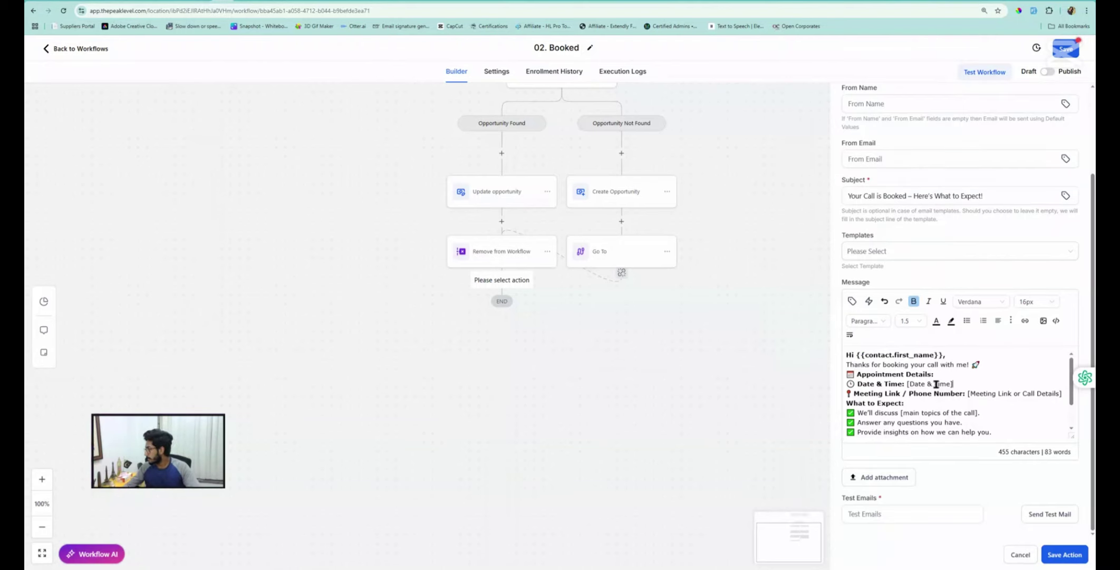
Replace [Date & Time] with the {{appointment.start_time}} custom value
{"action": "left_click_drag", "start_coordinate": [953, 384], "coordinate": [907, 384]}
{"action": "key", "text": "BackSpace"}
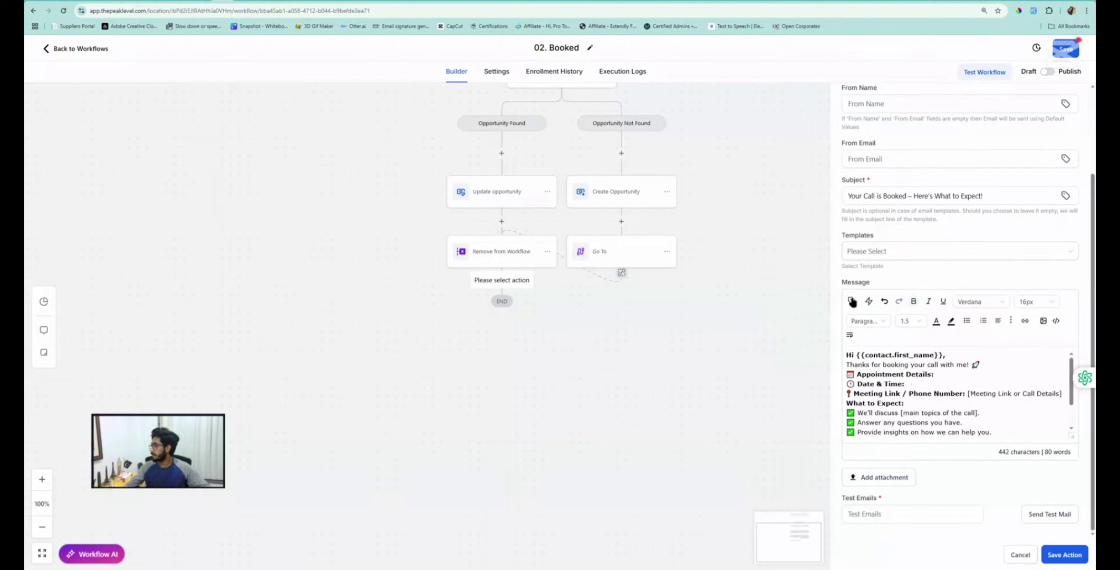
{"action": "left_click", "coordinate": [852, 301]}
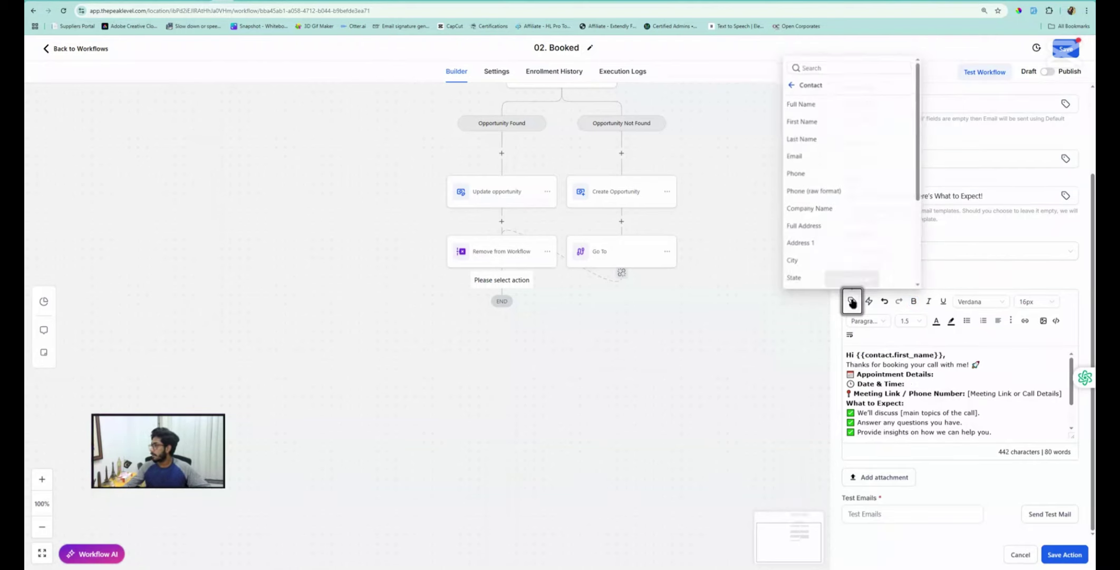
{"action": "left_click", "coordinate": [790, 86]}
{"action": "left_click", "coordinate": [811, 146]}
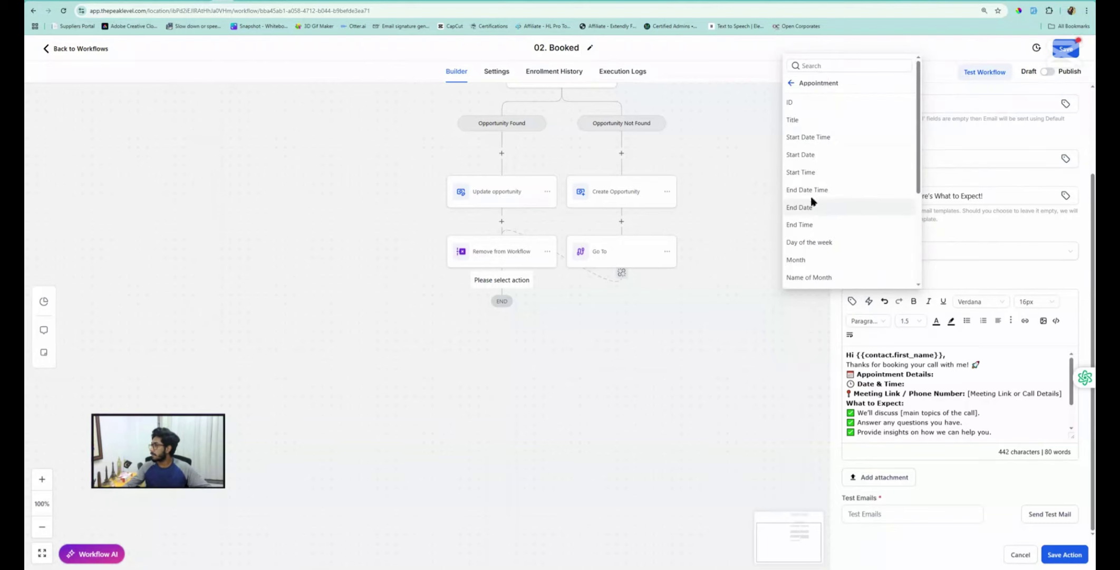
{"action": "left_click", "coordinate": [797, 138]}
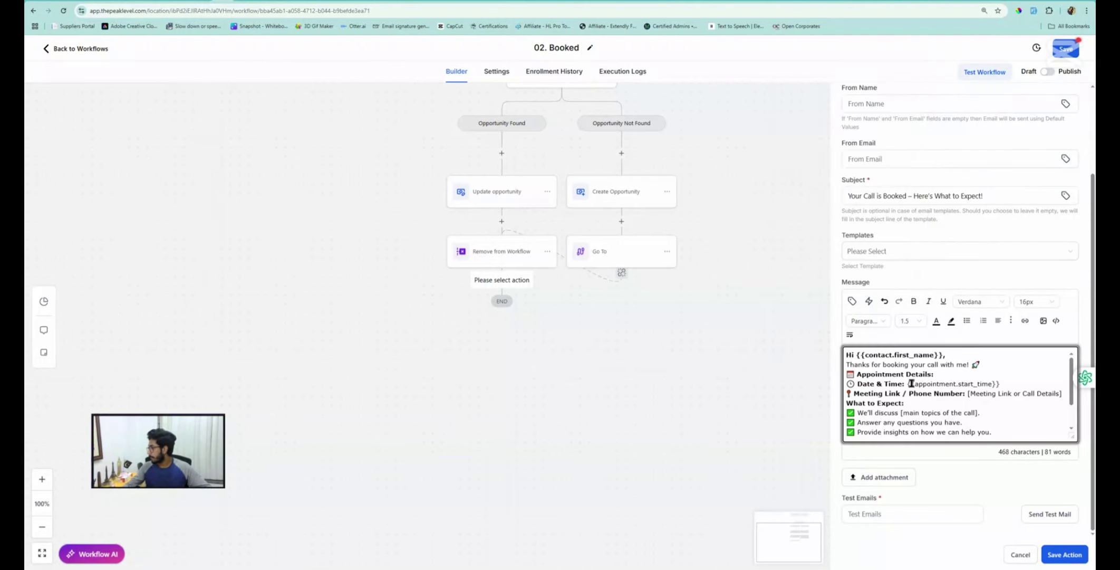
Replace [Meeting Link or Call Details] with {{appointment.meeting_location}}
{"action": "left_click", "coordinate": [1001, 399]}
{"action": "left_click_drag", "start_coordinate": [1063, 395], "coordinate": [968, 394]}
{"action": "key", "text": "BackSpace"}
{"action": "left_click", "coordinate": [852, 301]}
{"action": "scroll", "coordinate": [808, 190], "scroll_direction": "down", "scroll_amount": 4}
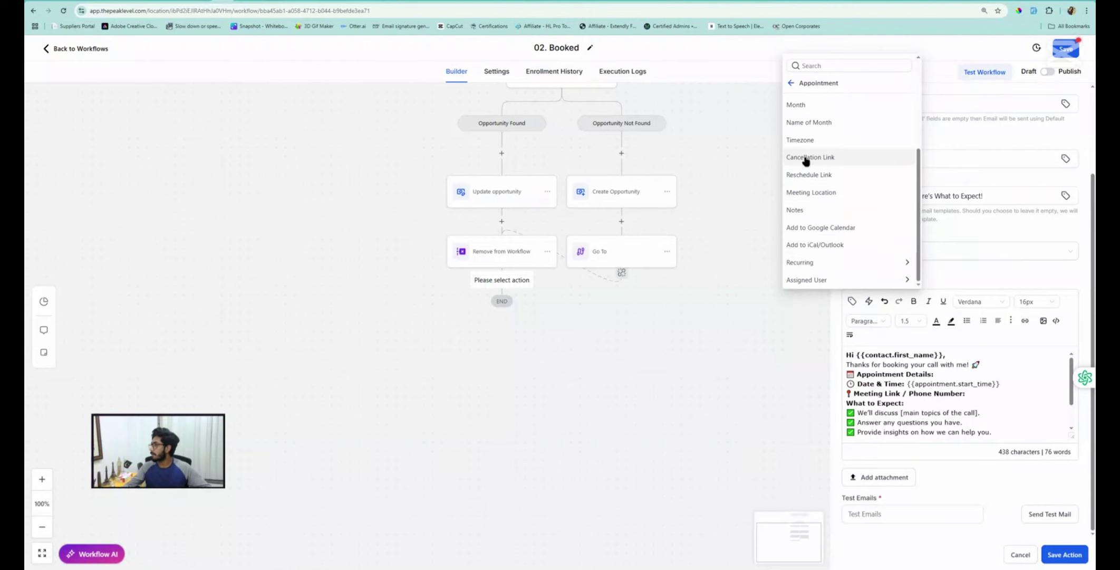
{"action": "left_click", "coordinate": [811, 192]}
{"action": "scroll", "coordinate": [890, 414], "scroll_direction": "down", "scroll_amount": 2}
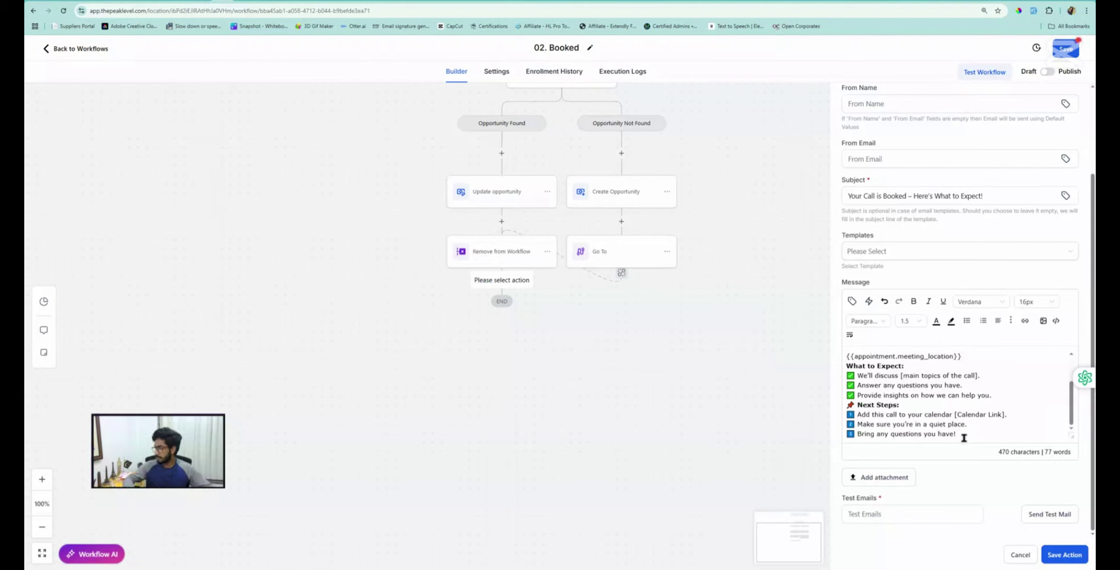
Add a 'Reschedule | Cancel' line below the Next Steps list
{"action": "key", "text": "Return"}
{"action": "type", "text": "Re"}
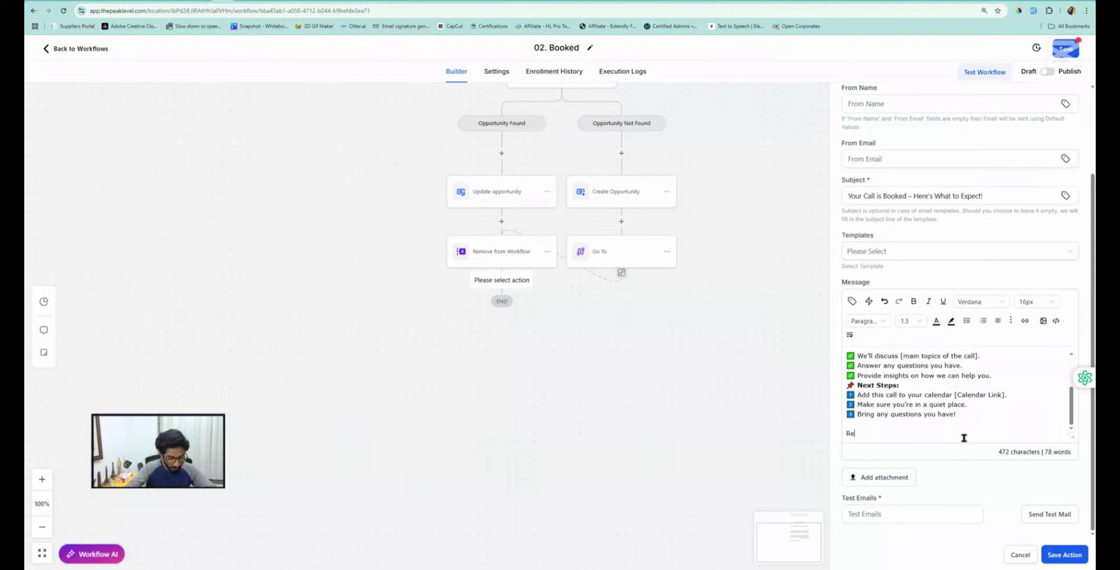
{"action": "type", "text": "schedule "}
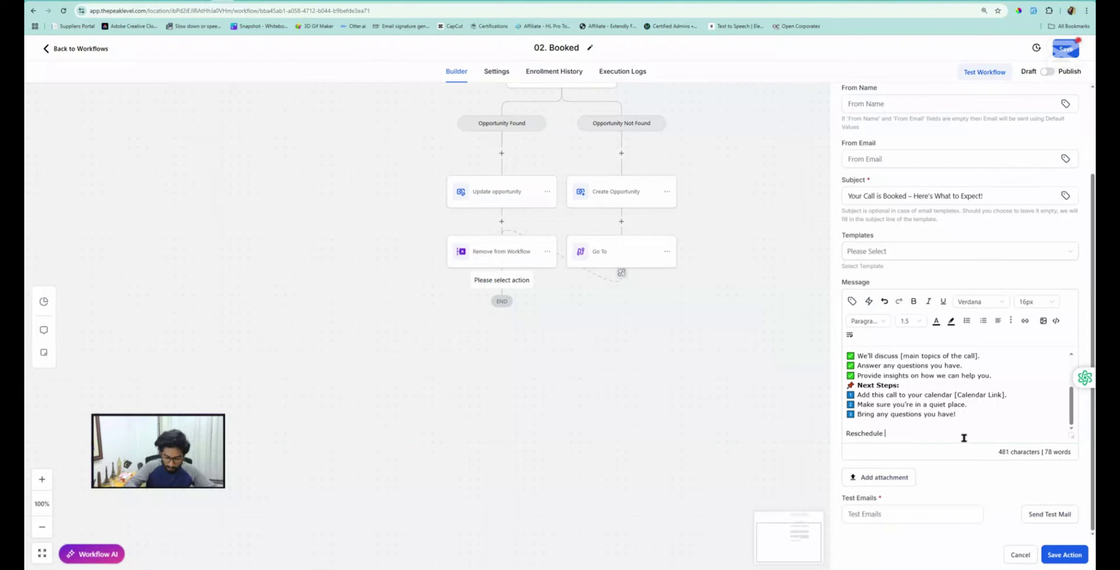
{"action": "type", "text": "\\"}
{"action": "key", "text": "BackSpace"}
{"action": "type", "text": "| "}
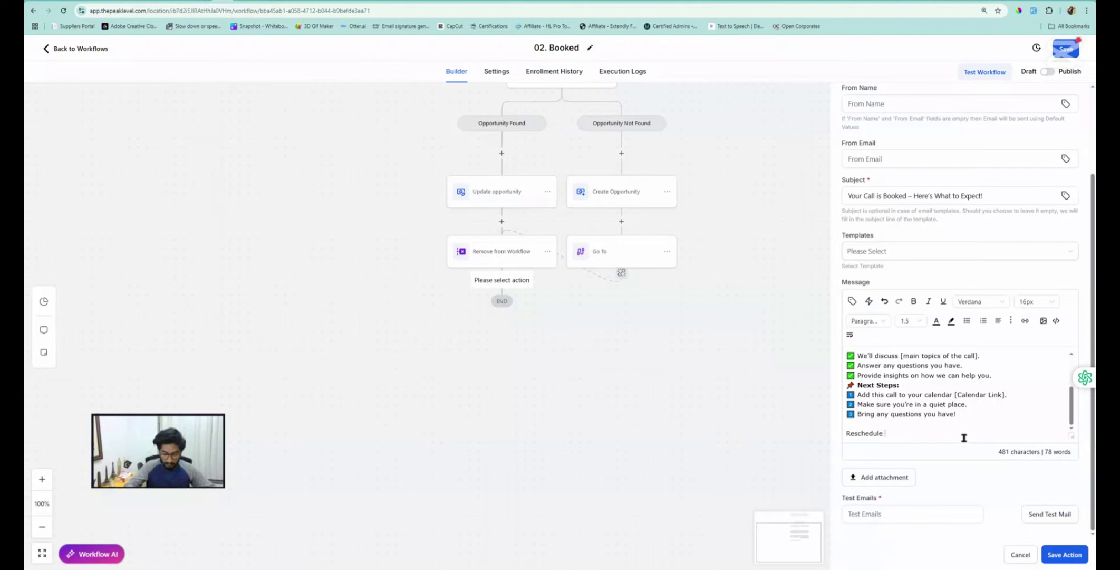
{"action": "type", "text": "Cancel"}
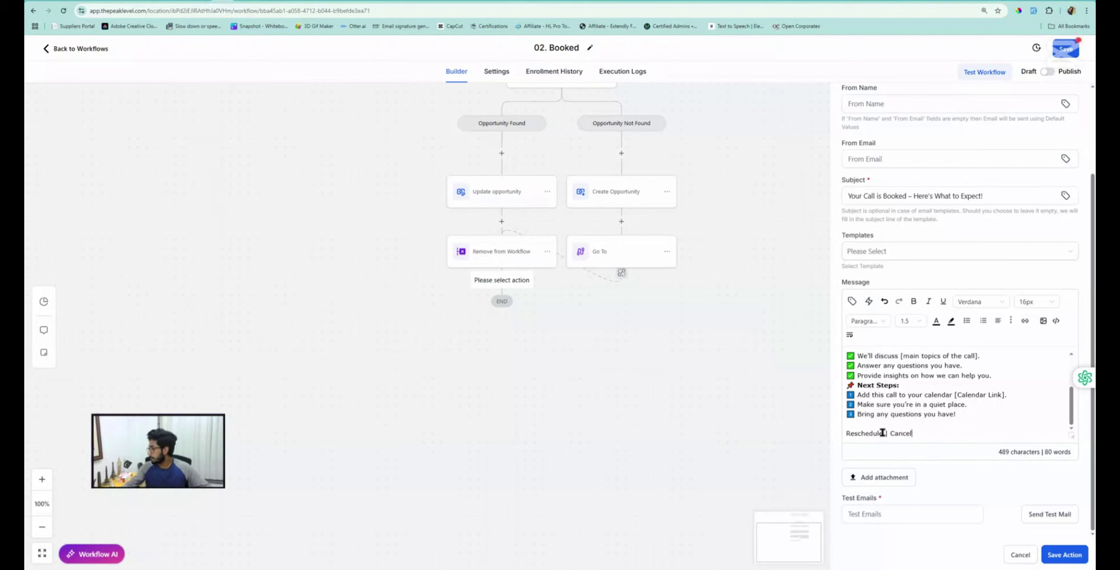
{"action": "left_click_drag", "start_coordinate": [882, 434], "coordinate": [849, 433]}
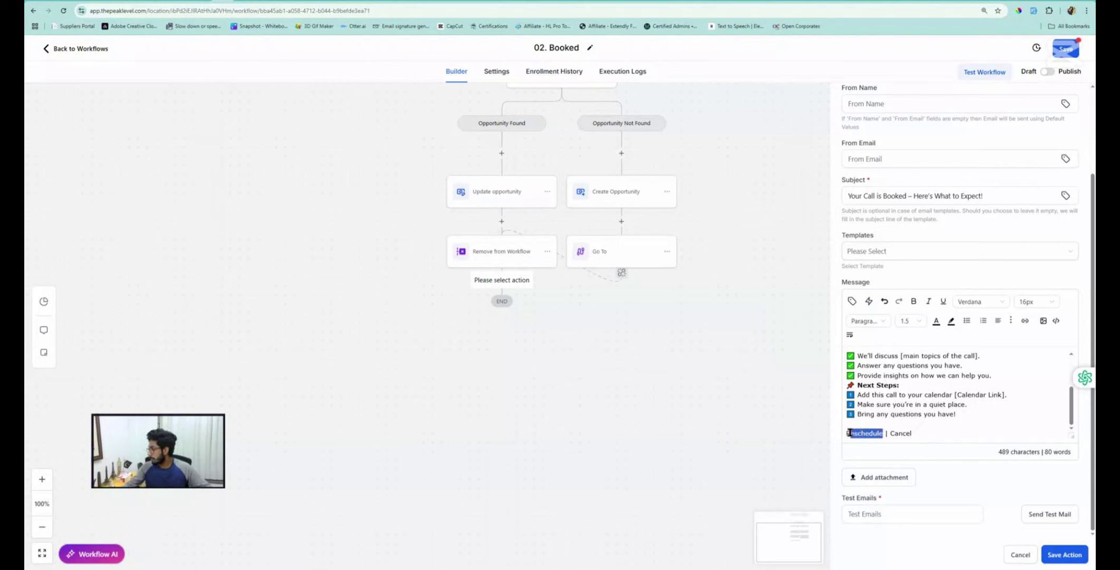
{"action": "left_click", "coordinate": [921, 434]}
{"action": "key", "text": "Return"}
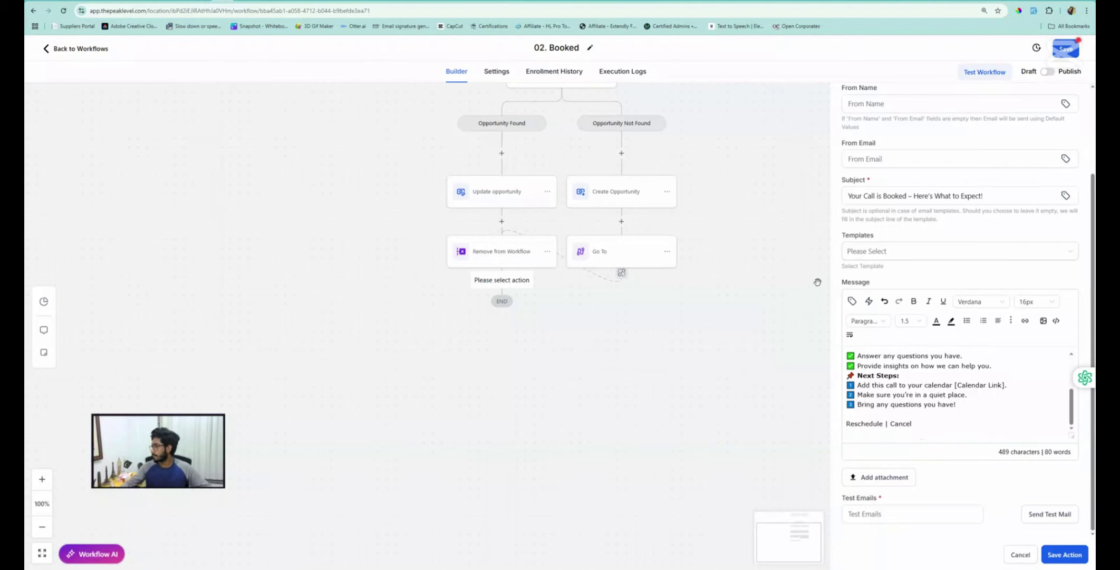
Insert the appointment reschedule link and cancellation link values below it
{"action": "left_click", "coordinate": [852, 301]}
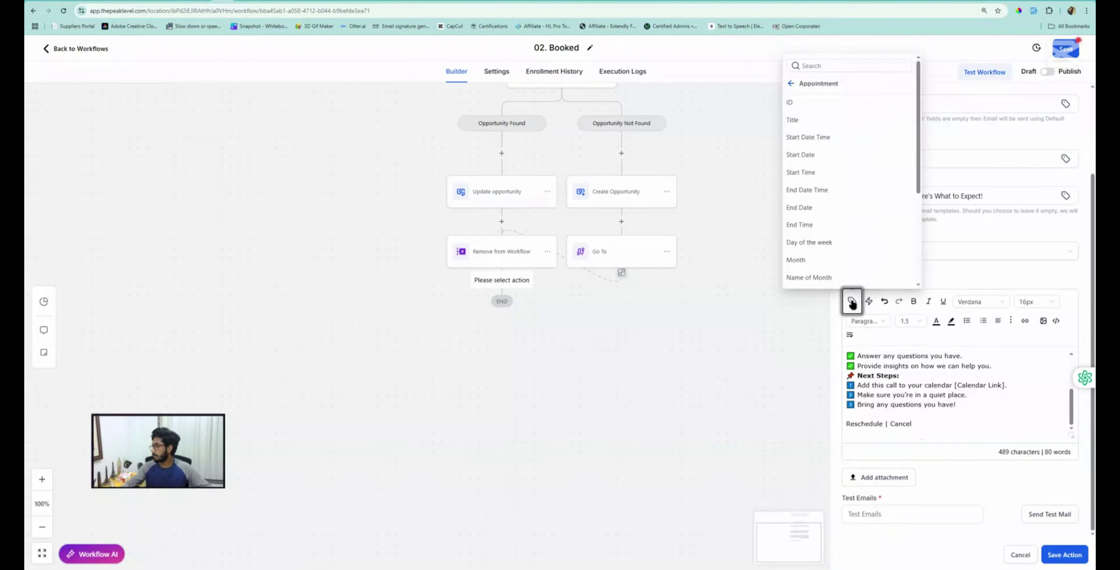
{"action": "scroll", "coordinate": [811, 183], "scroll_direction": "down", "scroll_amount": 3}
{"action": "left_click", "coordinate": [802, 175]}
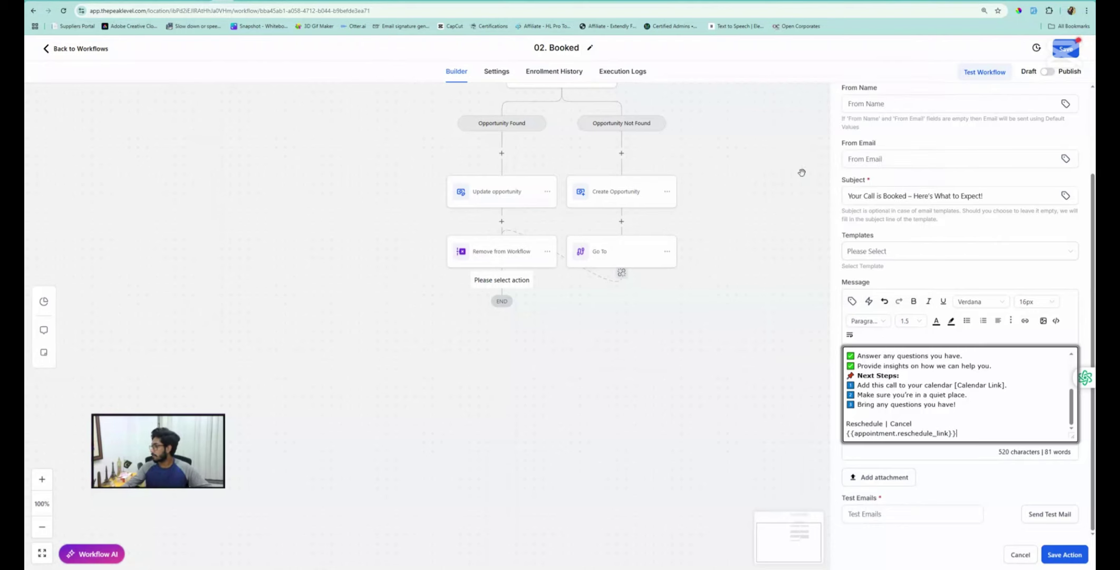
{"action": "left_click", "coordinate": [852, 301]}
{"action": "scroll", "coordinate": [823, 217], "scroll_direction": "down", "scroll_amount": 3}
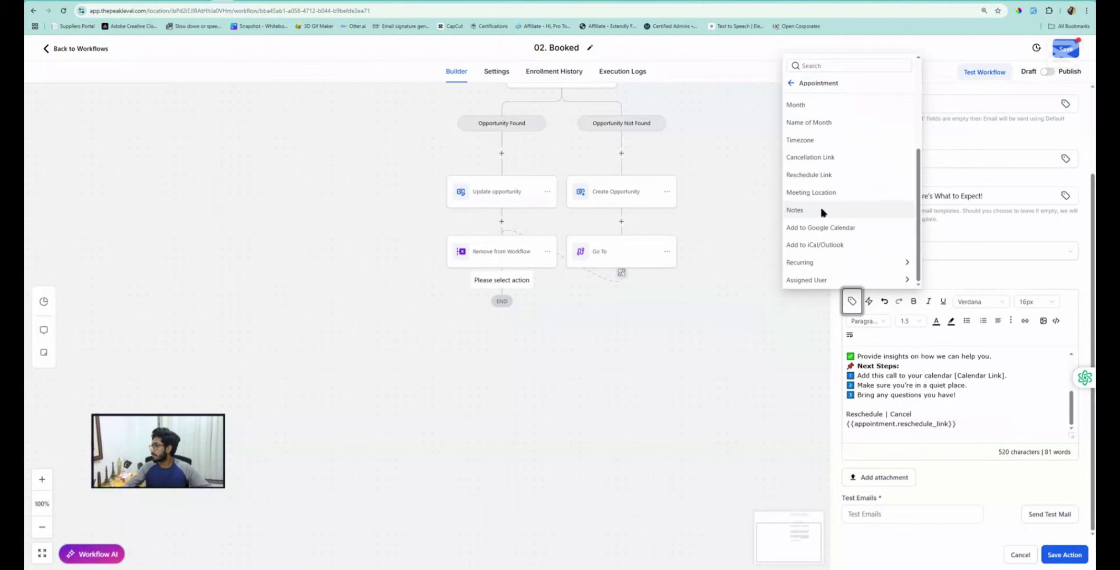
{"action": "left_click", "coordinate": [808, 157]}
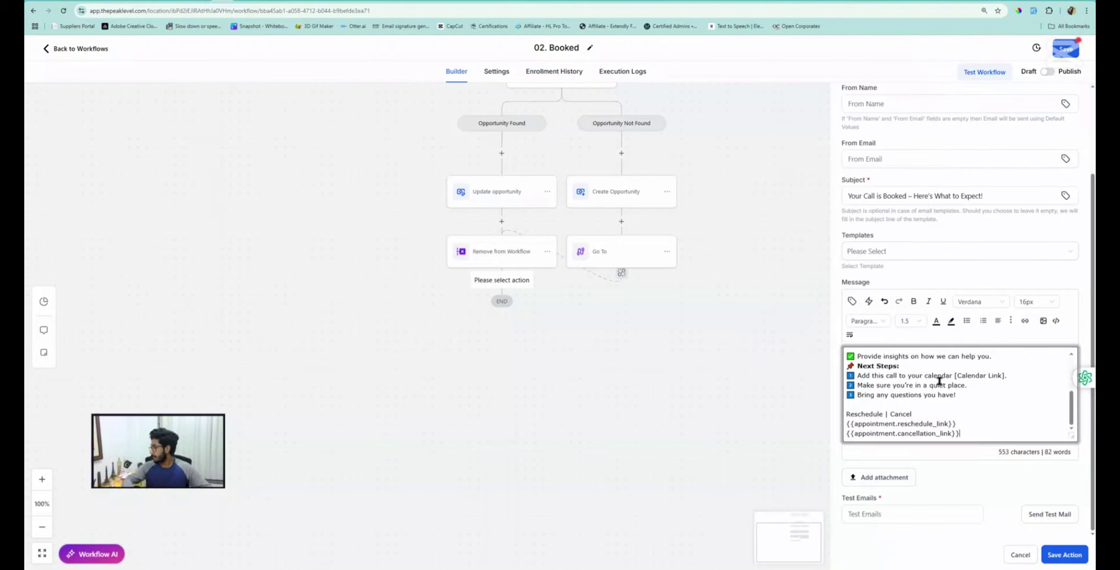
{"action": "key", "text": "Return"}
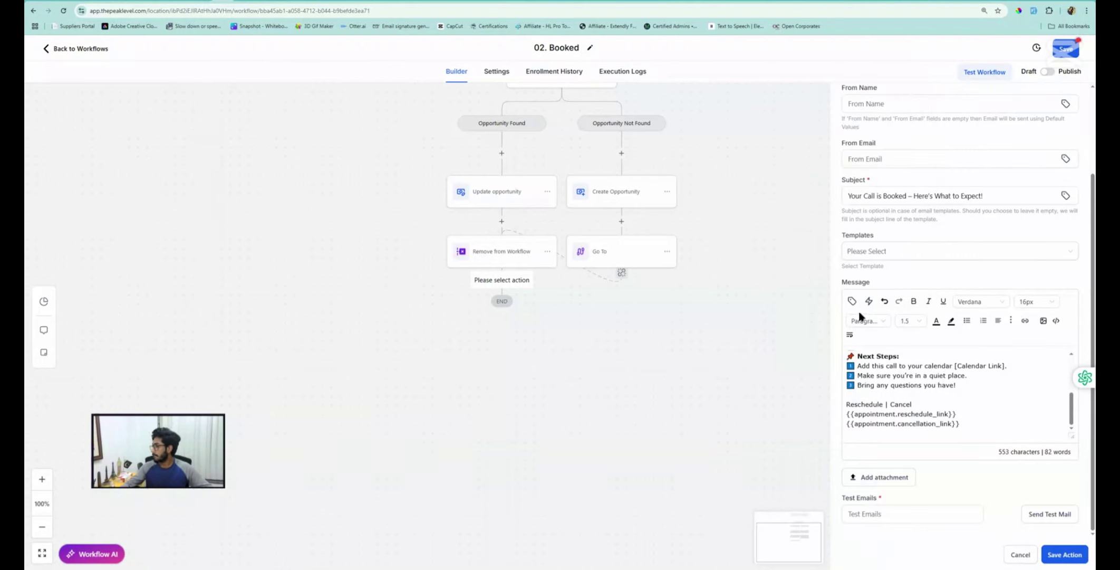
Insert the add to Google Calendar and add to iCal/Outlook link values
{"action": "left_click", "coordinate": [851, 301]}
{"action": "scroll", "coordinate": [812, 254], "scroll_direction": "down", "scroll_amount": 5}
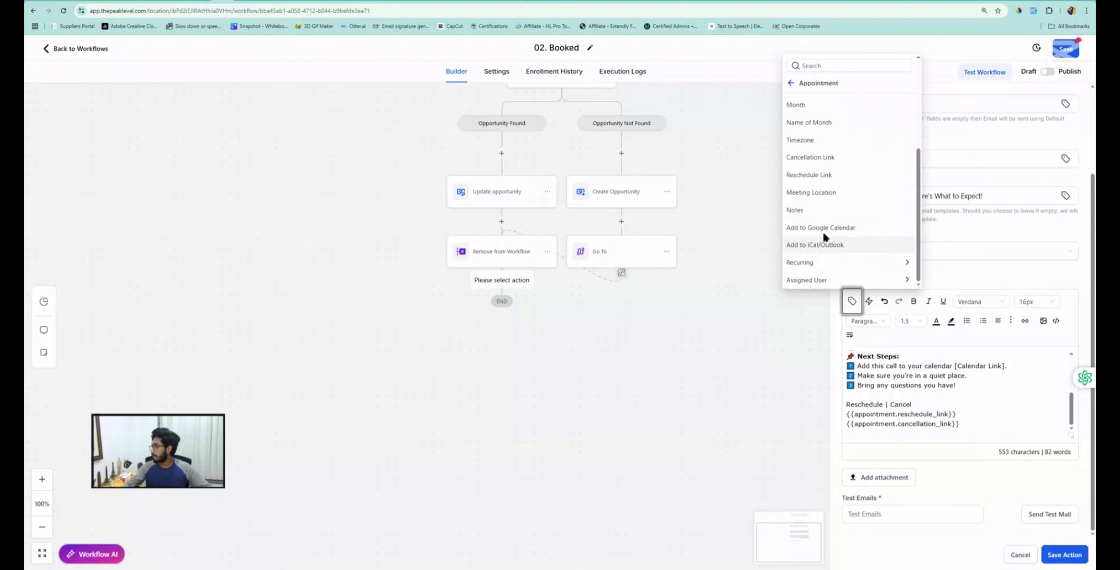
{"action": "left_click", "coordinate": [812, 229]}
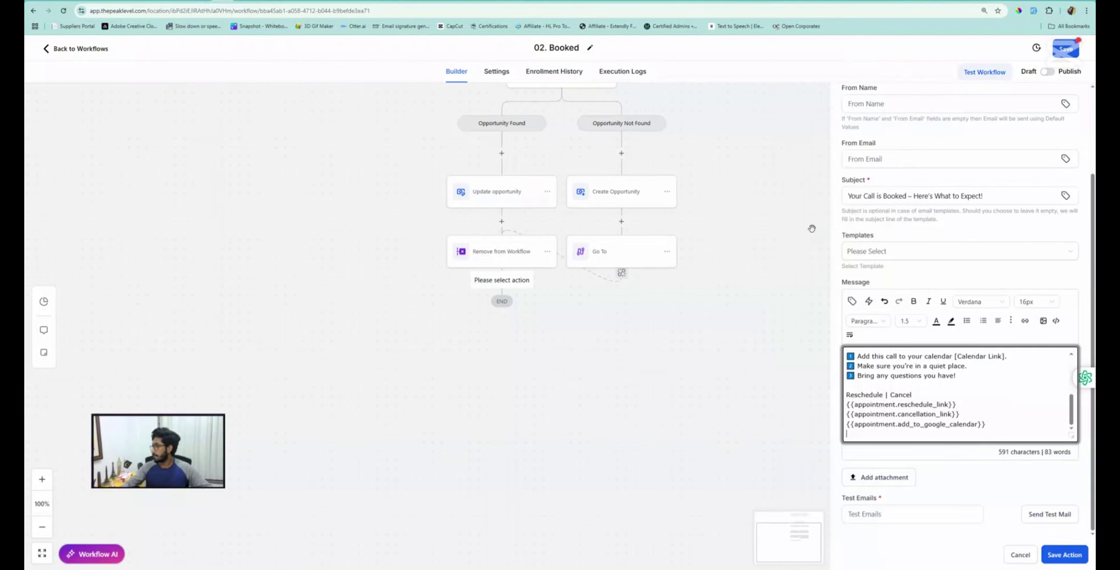
{"action": "left_click", "coordinate": [851, 300]}
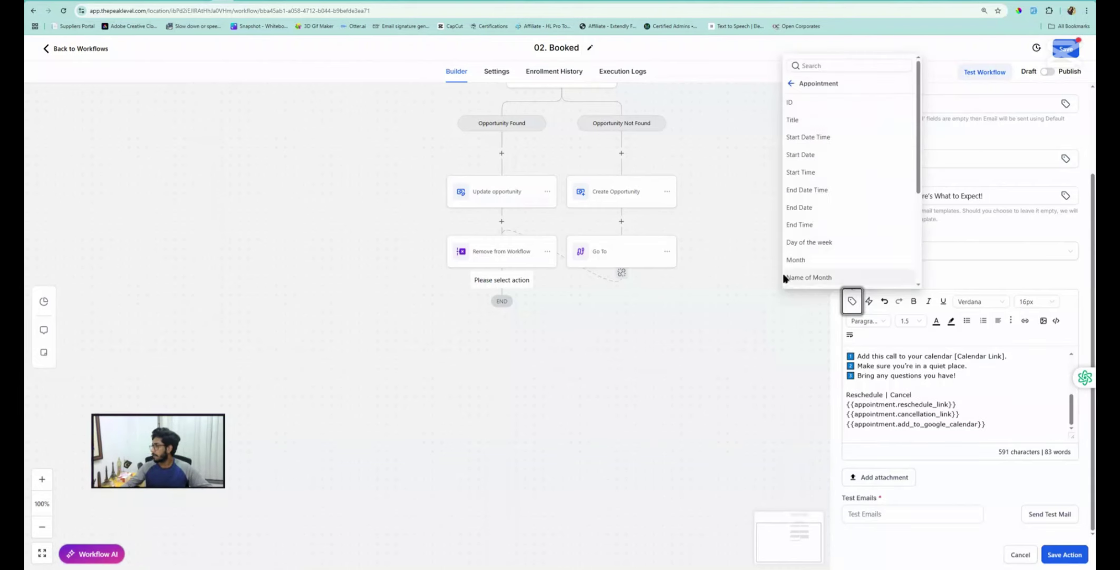
{"action": "scroll", "coordinate": [810, 250], "scroll_direction": "down", "scroll_amount": 3}
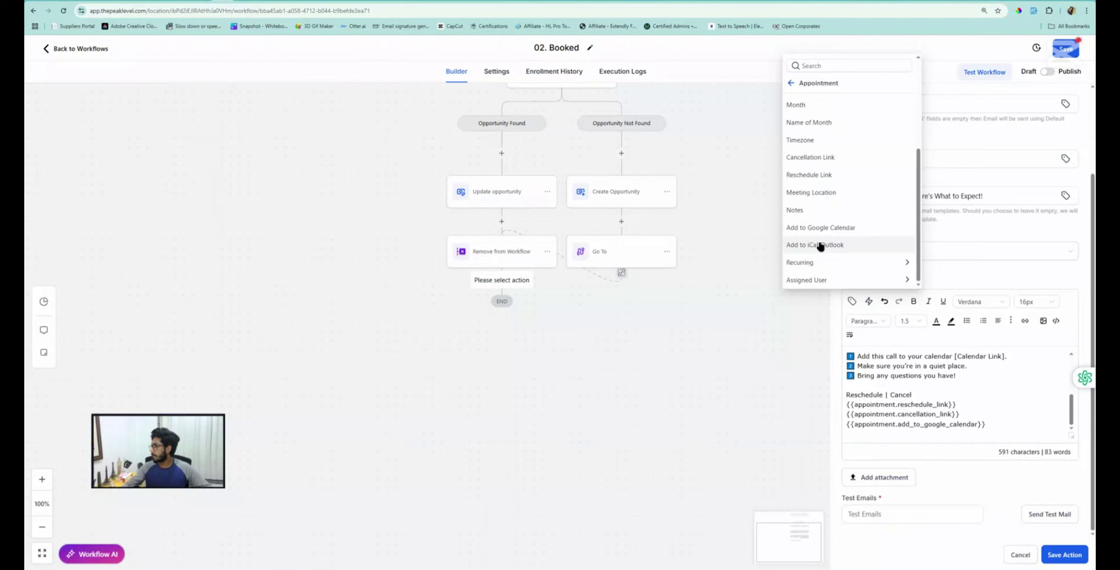
{"action": "left_click", "coordinate": [820, 245]}
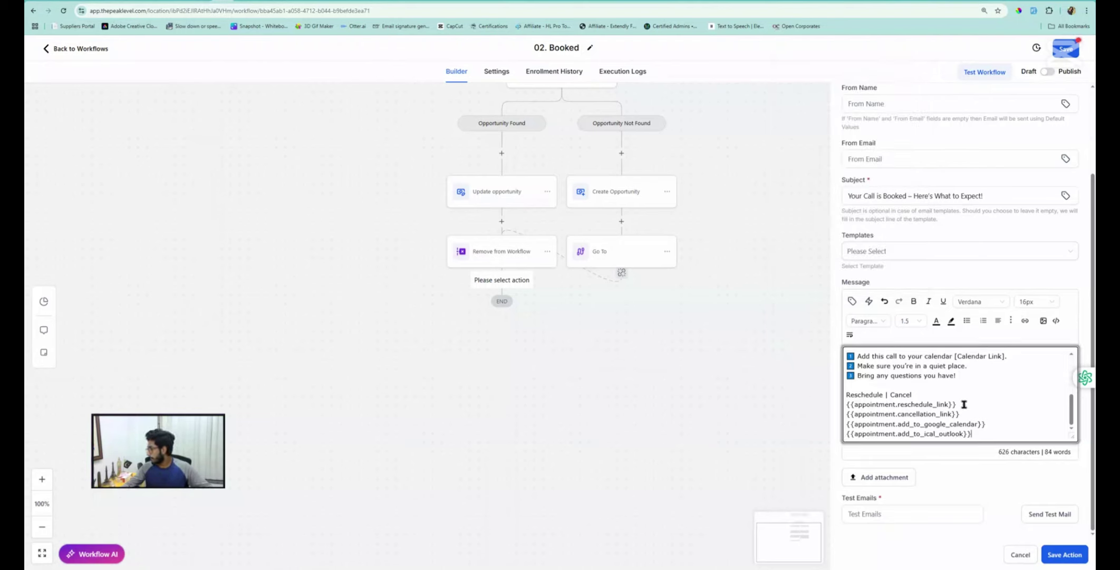
{"action": "left_click_drag", "start_coordinate": [957, 404], "coordinate": [844, 407]}
{"action": "key", "text": "ctrl+c"}
Link Reschedule to {{appointment.reschedule_link}}, opening in a new window
{"action": "key", "text": "BackSpace"}
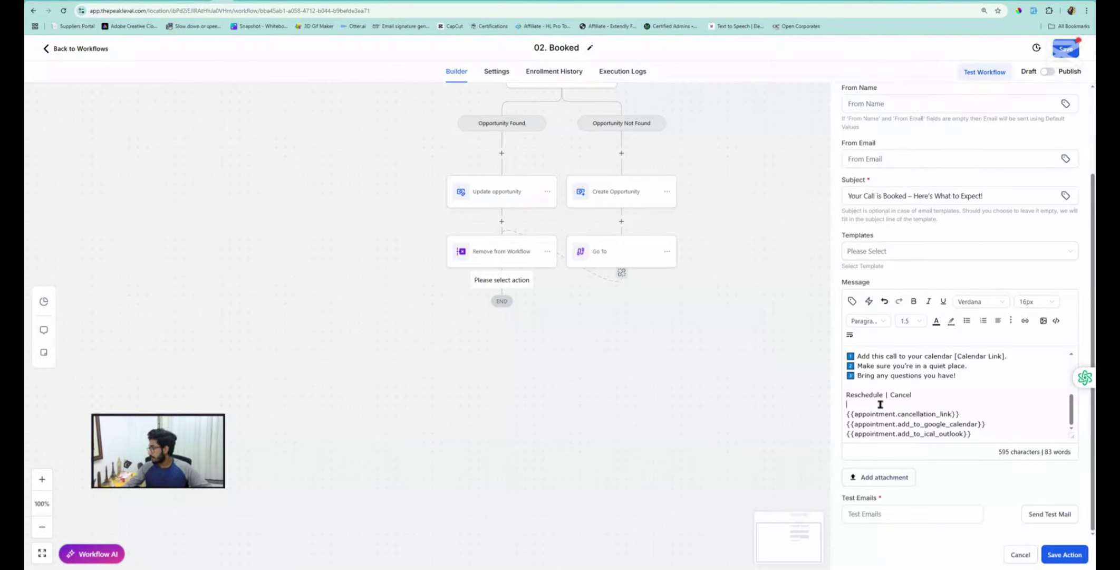
{"action": "double_click", "coordinate": [864, 393]}
{"action": "left_click", "coordinate": [883, 396]}
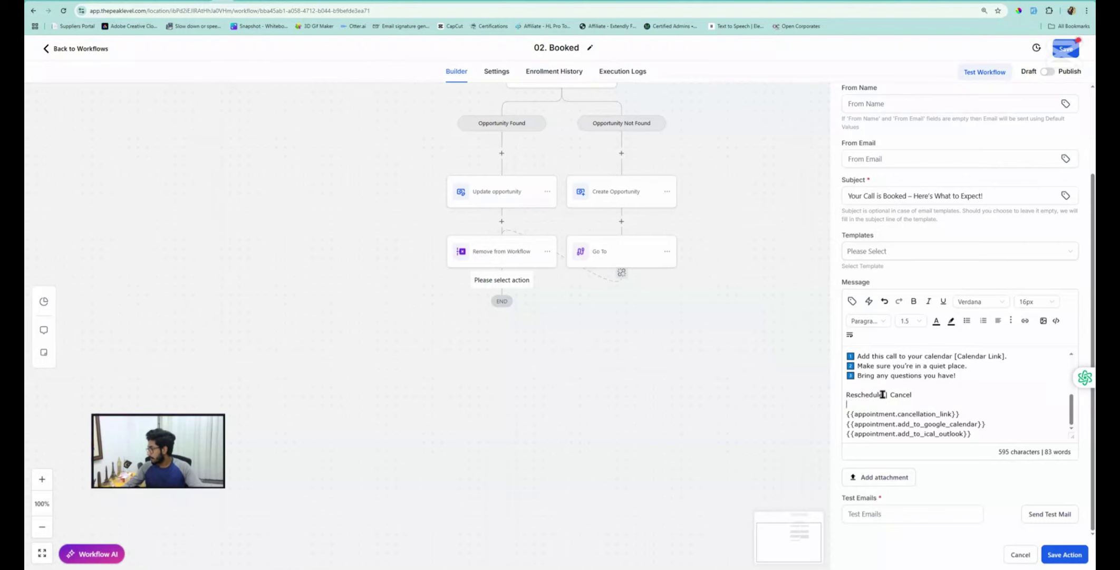
{"action": "left_click_drag", "start_coordinate": [883, 396], "coordinate": [847, 395]}
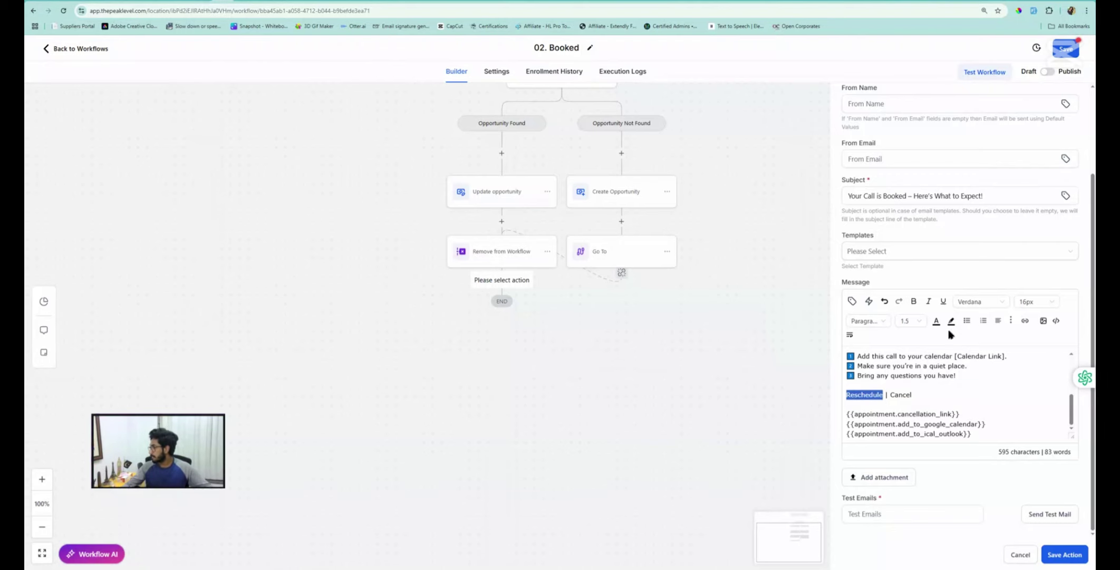
{"action": "left_click", "coordinate": [1025, 320]}
{"action": "left_click", "coordinate": [472, 280]}
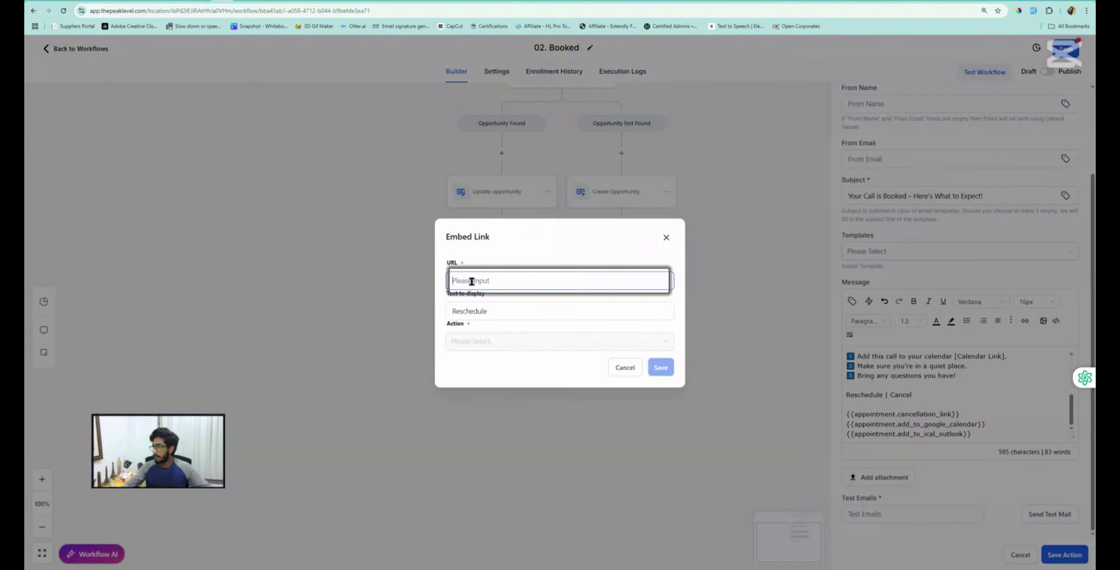
{"action": "key", "text": "ctrl+v"}
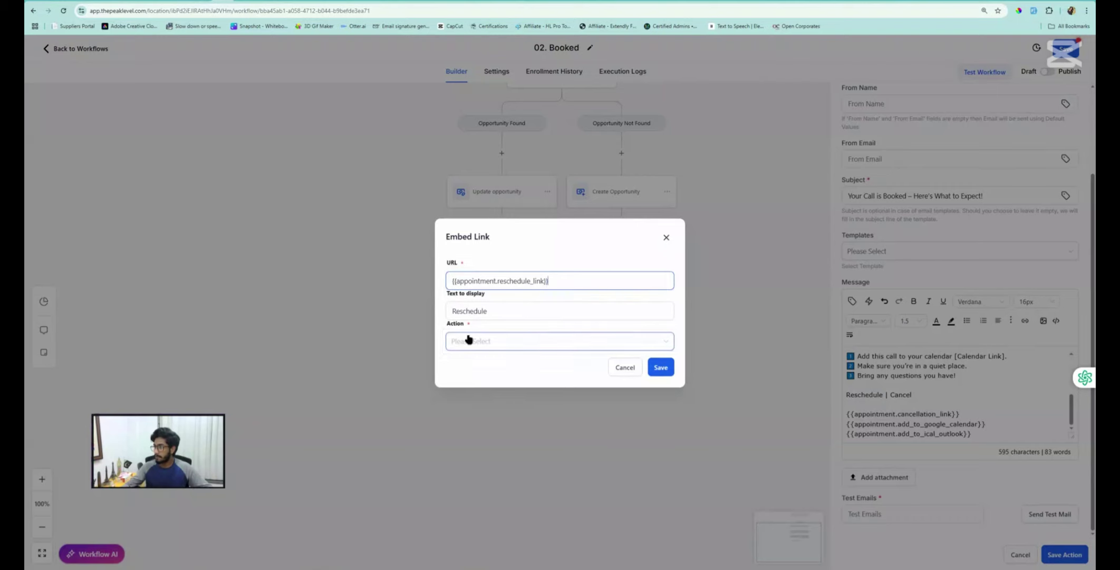
{"action": "left_click", "coordinate": [468, 341]}
{"action": "left_click", "coordinate": [468, 379]}
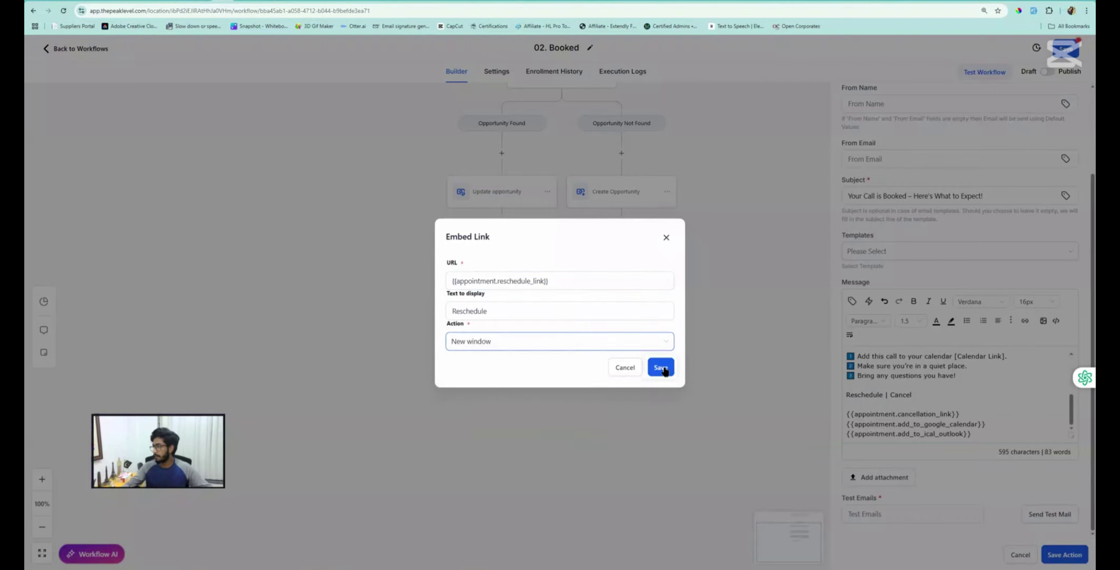
{"action": "left_click", "coordinate": [659, 368]}
Remove the cancellation placeholder line and link Cancel to it, opening in a new window
{"action": "left_click_drag", "start_coordinate": [960, 414], "coordinate": [829, 408]}
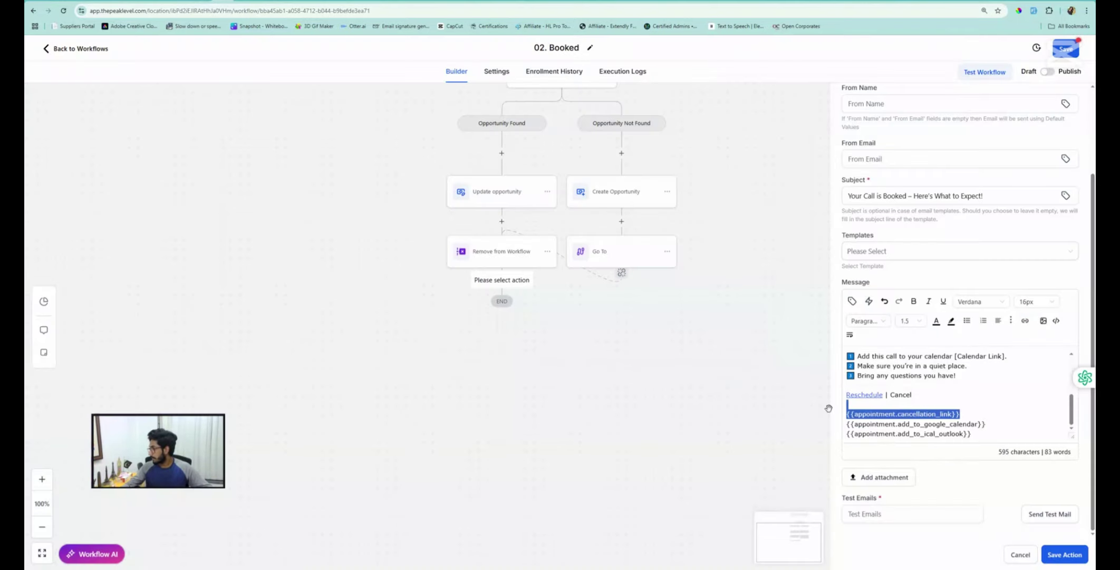
{"action": "left_click", "coordinate": [887, 412]}
{"action": "left_click_drag", "start_coordinate": [988, 414], "coordinate": [842, 418]}
{"action": "key", "text": "ctrl+c"}
{"action": "key", "text": "BackSpace"}
{"action": "double_click", "coordinate": [901, 395]}
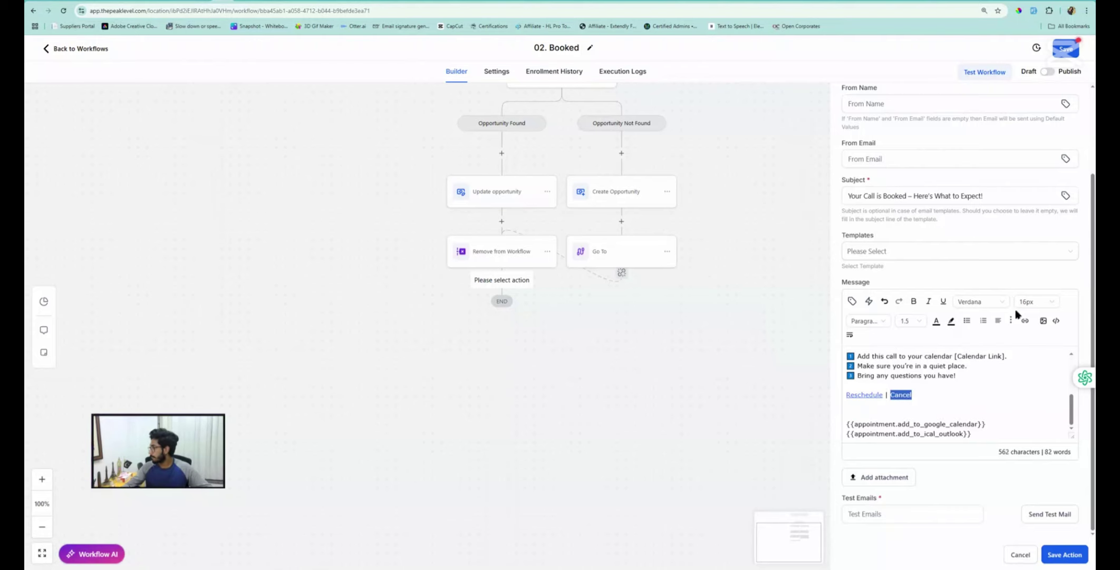
{"action": "left_click", "coordinate": [1027, 322]}
{"action": "left_click", "coordinate": [459, 279]}
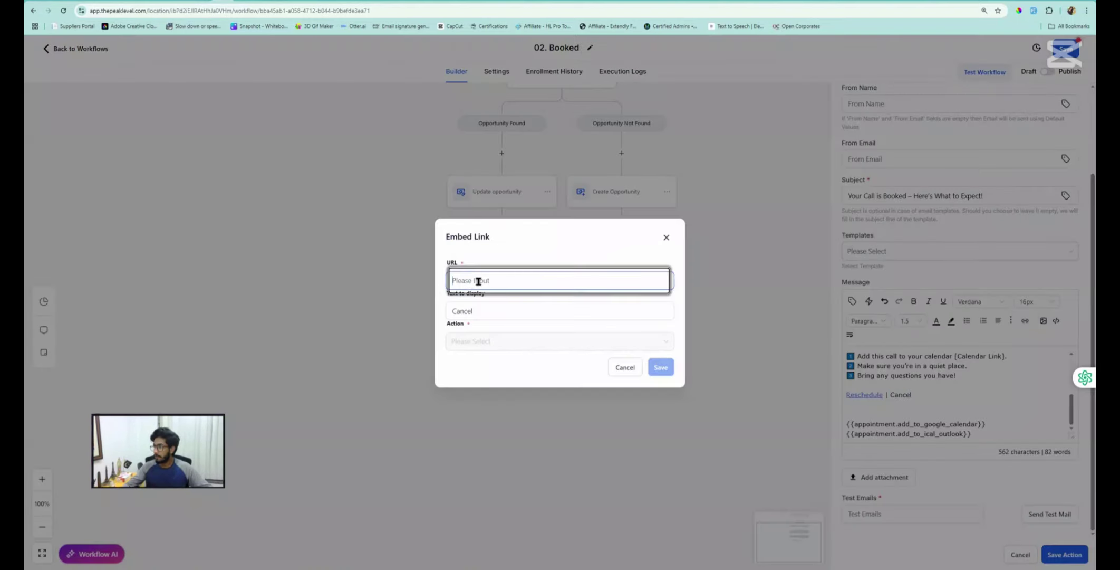
{"action": "key", "text": "ctrl+v"}
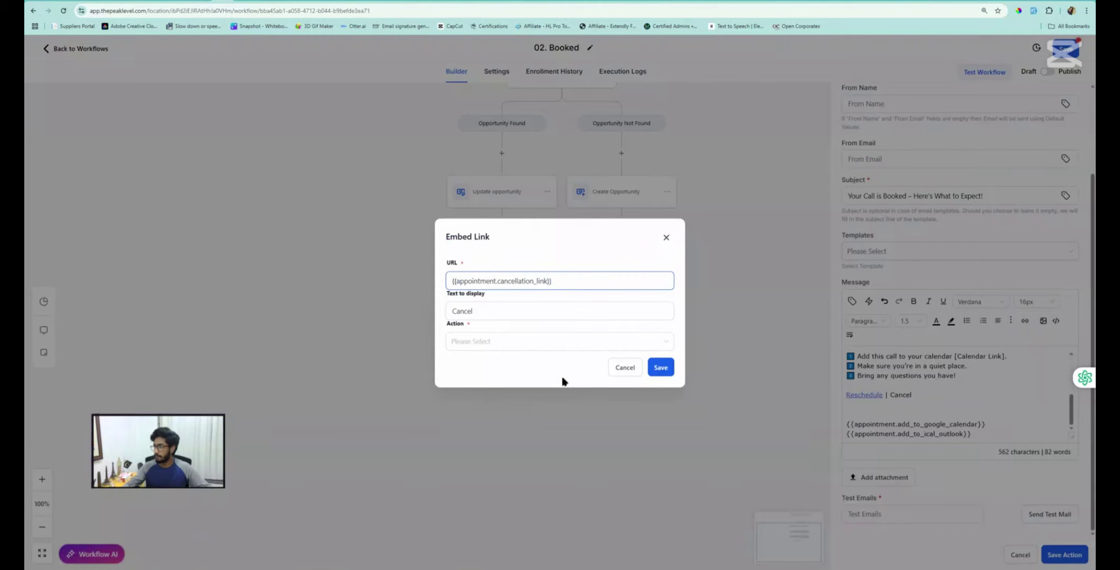
{"action": "left_click", "coordinate": [490, 340]}
{"action": "left_click", "coordinate": [466, 373]}
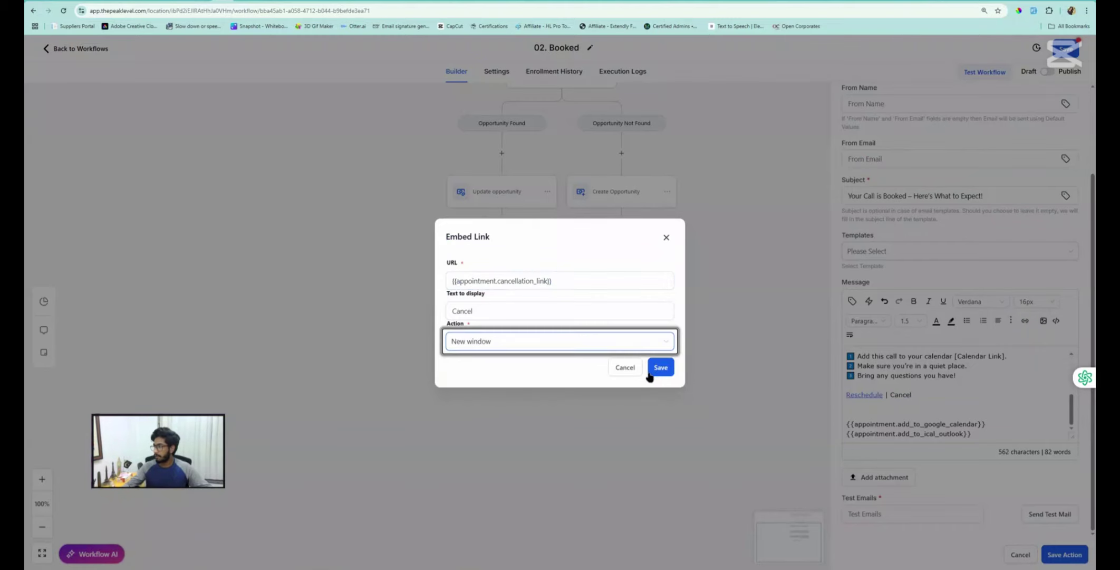
{"action": "left_click", "coordinate": [661, 367]}
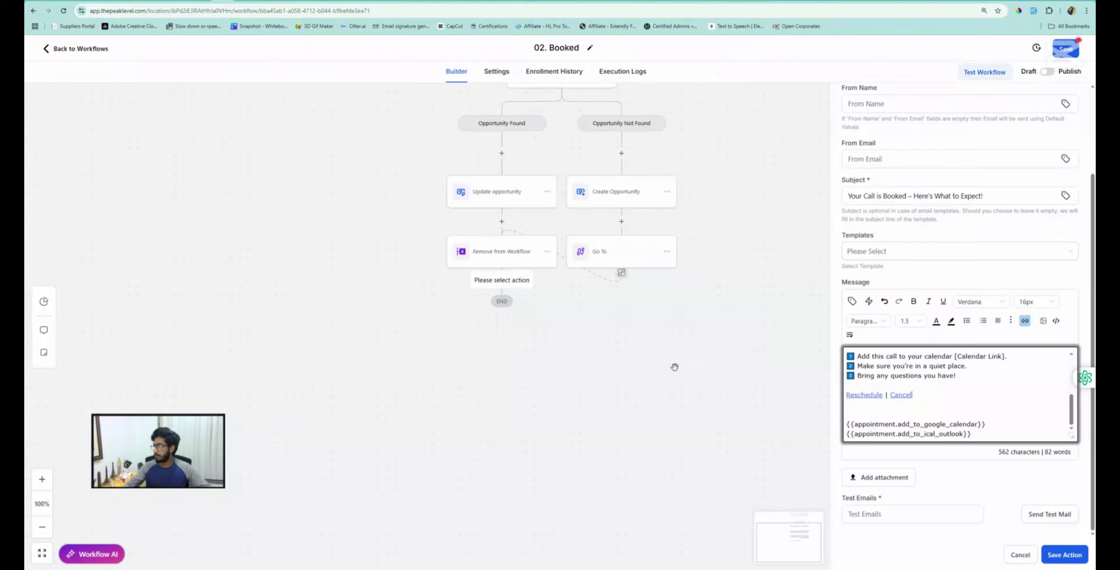
Add a line 'Add To Google | Add To Ical/Outlook' below the links
{"action": "double_click", "coordinate": [935, 394]}
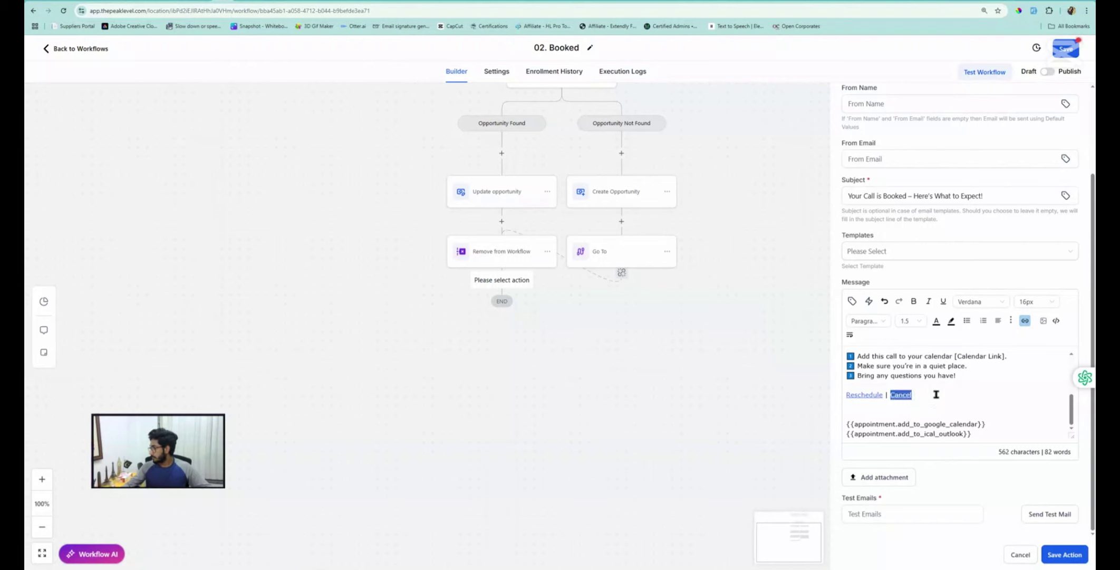
{"action": "left_click", "coordinate": [936, 394]}
{"action": "key", "text": "Return"}
{"action": "key", "text": "Return"}
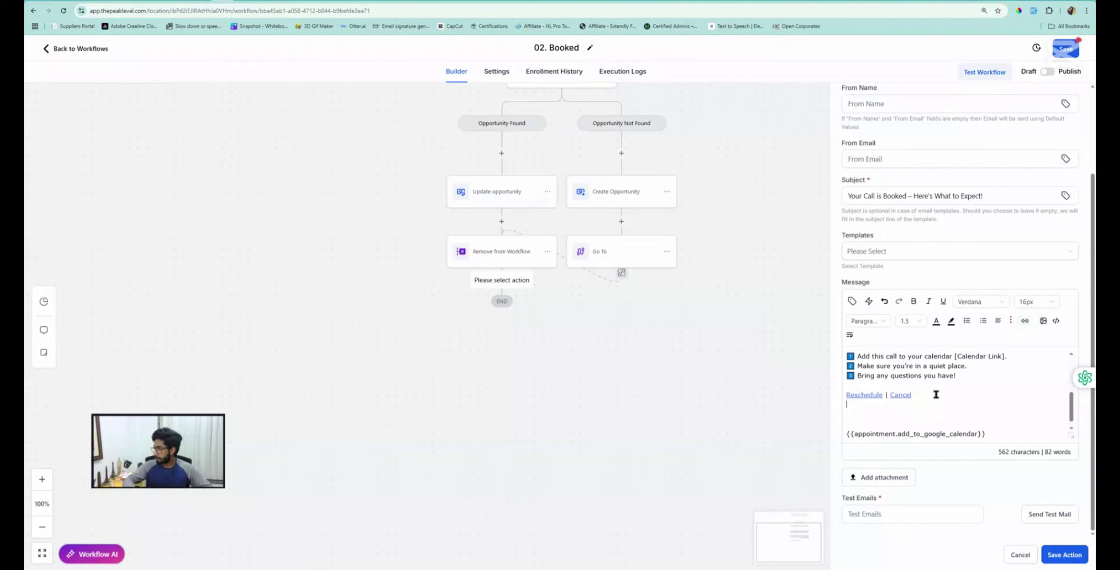
{"action": "type", "text": "Add T"}
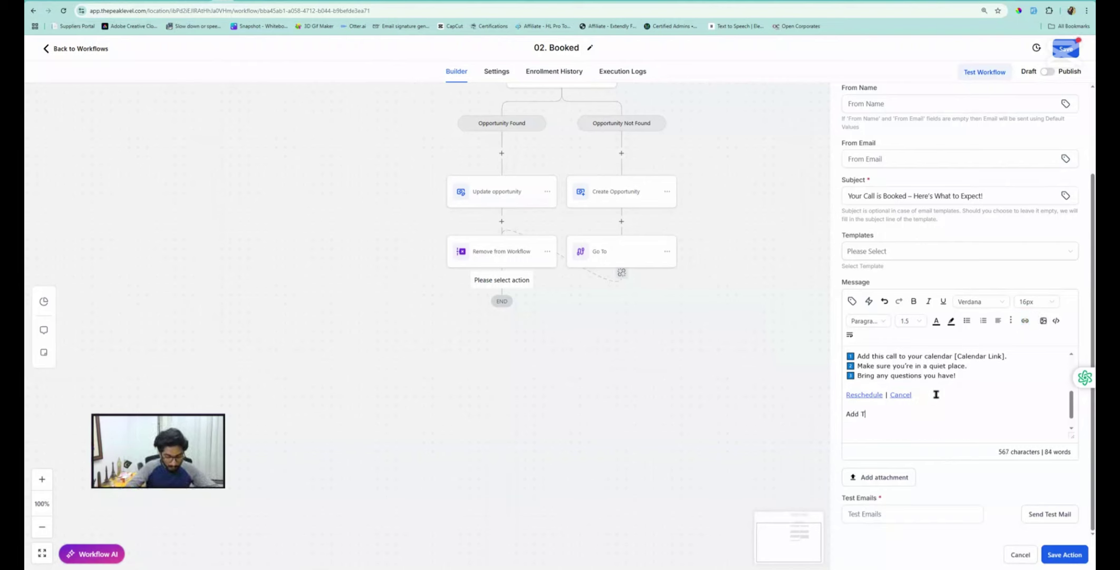
{"action": "type", "text": "o Go"}
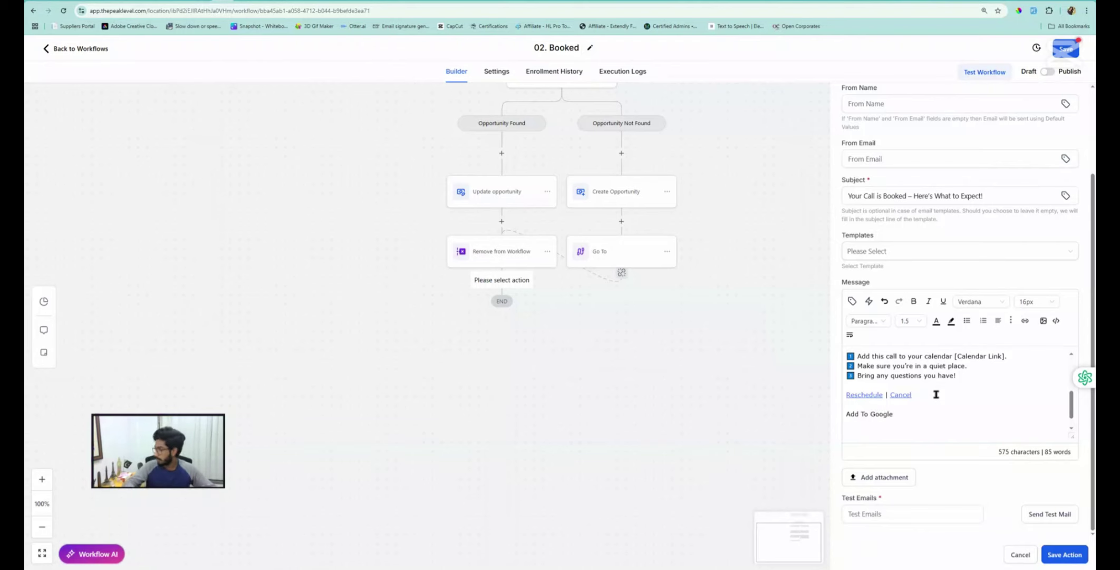
{"action": "type", "text": "ogle "}
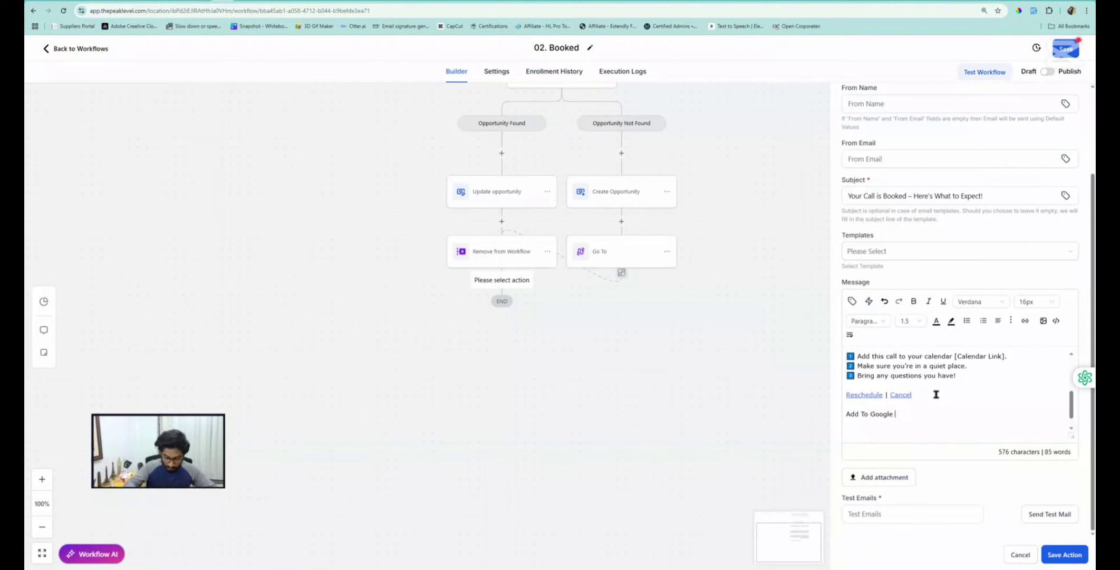
{"action": "type", "text": "| Add"}
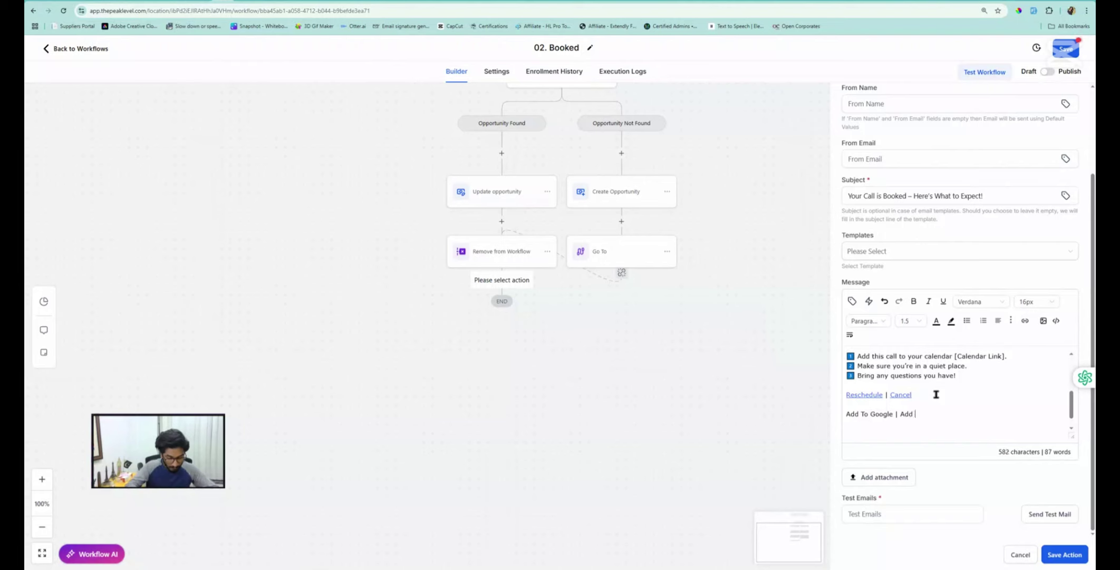
{"action": "type", "text": " To Ical"}
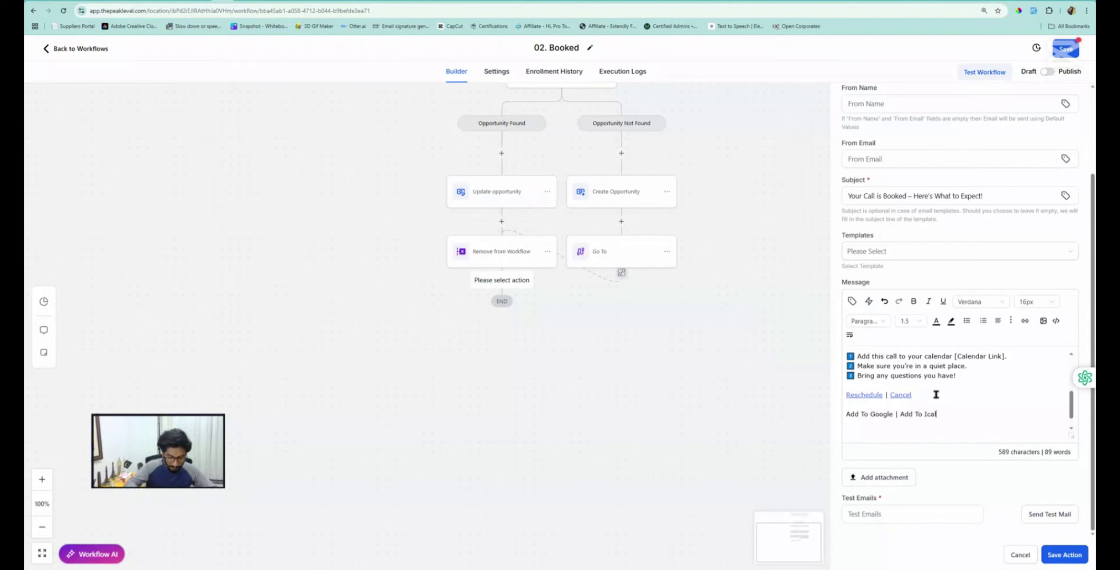
{"action": "type", "text": "/Outlook"}
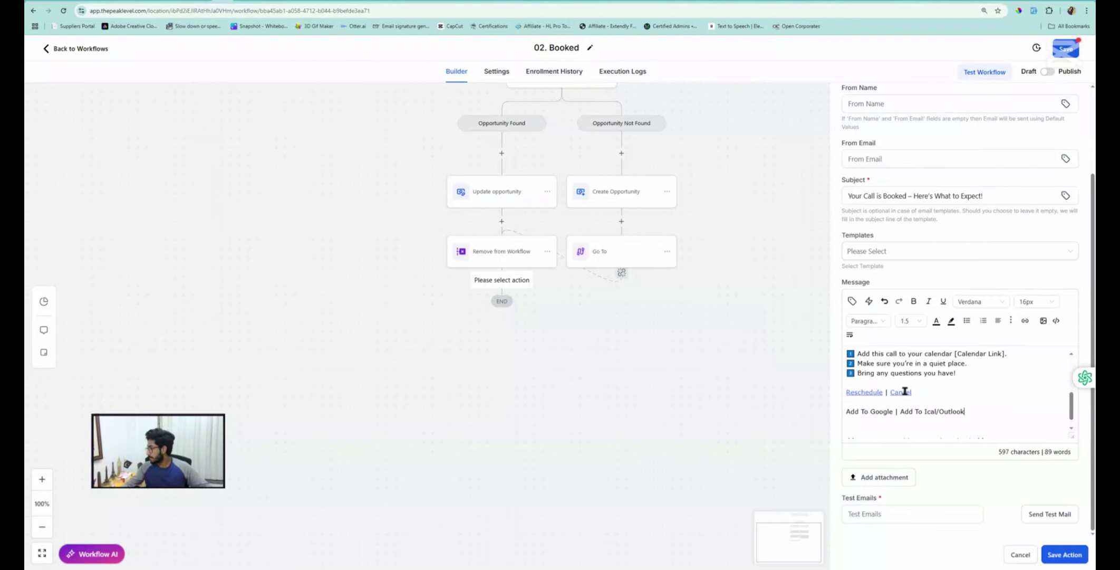
Paste the two calendar placeholders back and change 'Ical' to 'ical'
{"action": "type", "text": "{{appointment.add_to_google_calendar}} {{appointment.add_to_ical_outlook}}"}
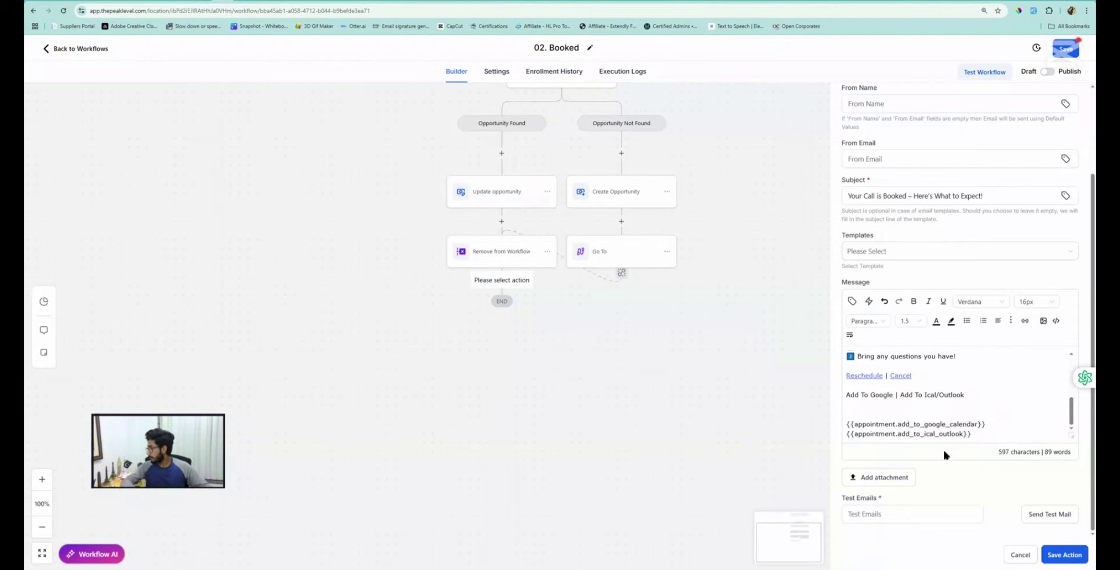
{"action": "key", "text": "Left"}
{"action": "key", "text": "BackSpace"}
{"action": "type", "text": "i"}
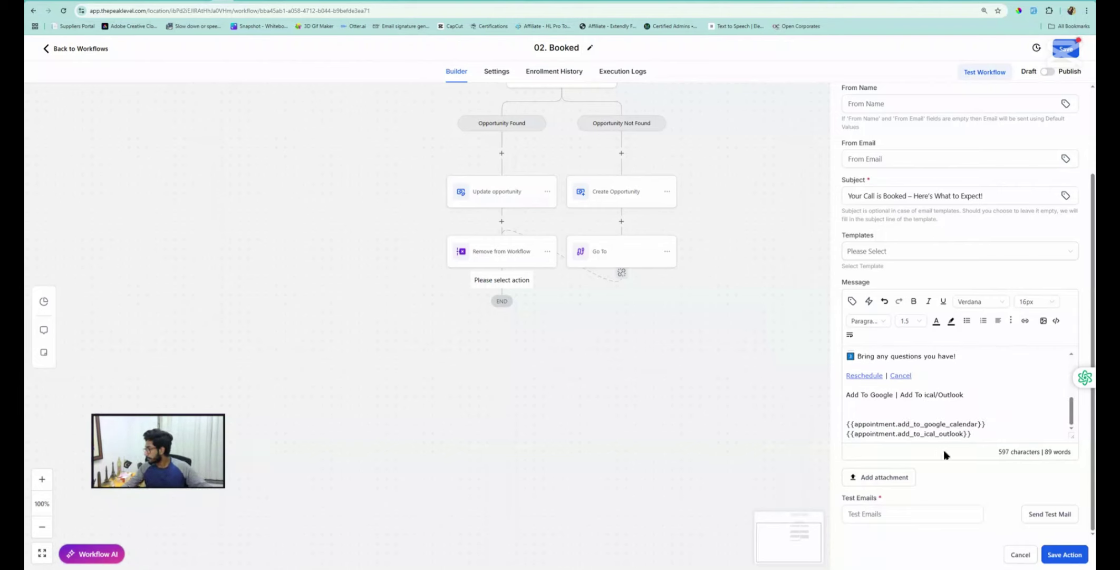
Remove the Google Calendar placeholder line and link 'Add To Google' to it in a new window
{"action": "left_click_drag", "start_coordinate": [998, 425], "coordinate": [845, 426]}
{"action": "key", "text": "ctrl+c"}
{"action": "key", "text": "BackSpace"}
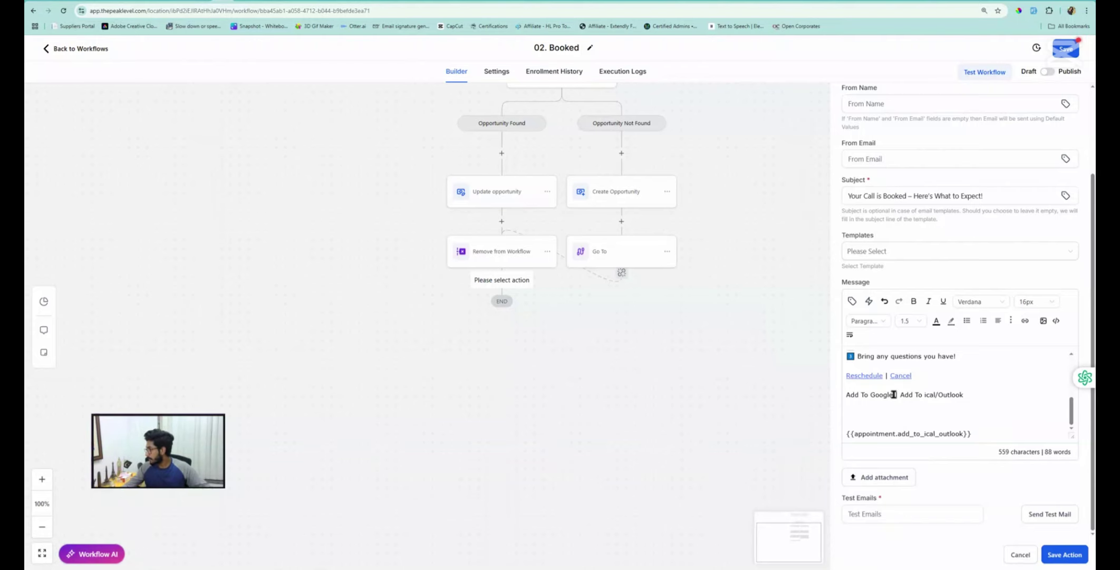
{"action": "left_click_drag", "start_coordinate": [877, 395], "coordinate": [846, 395]}
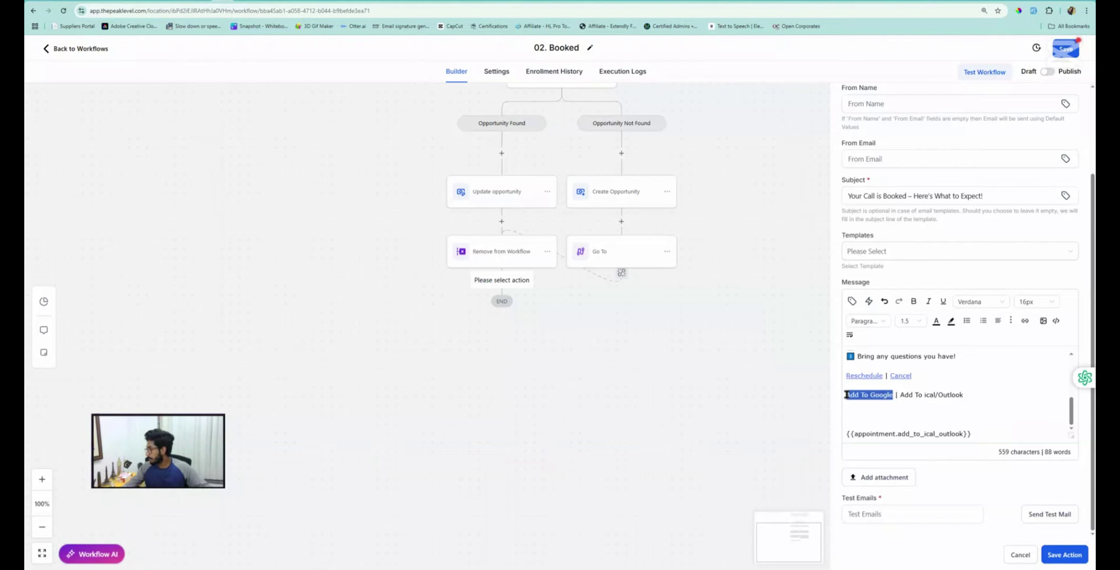
{"action": "left_click", "coordinate": [1024, 320]}
{"action": "left_click", "coordinate": [493, 277]}
{"action": "key", "text": "ctrl+v"}
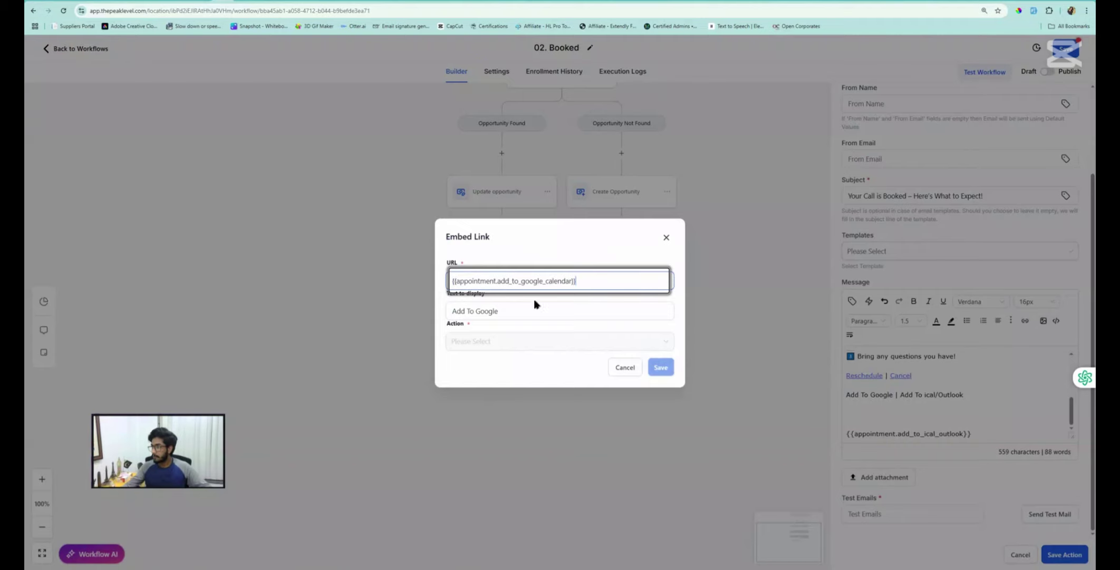
{"action": "left_click", "coordinate": [499, 342]}
{"action": "left_click", "coordinate": [473, 379]}
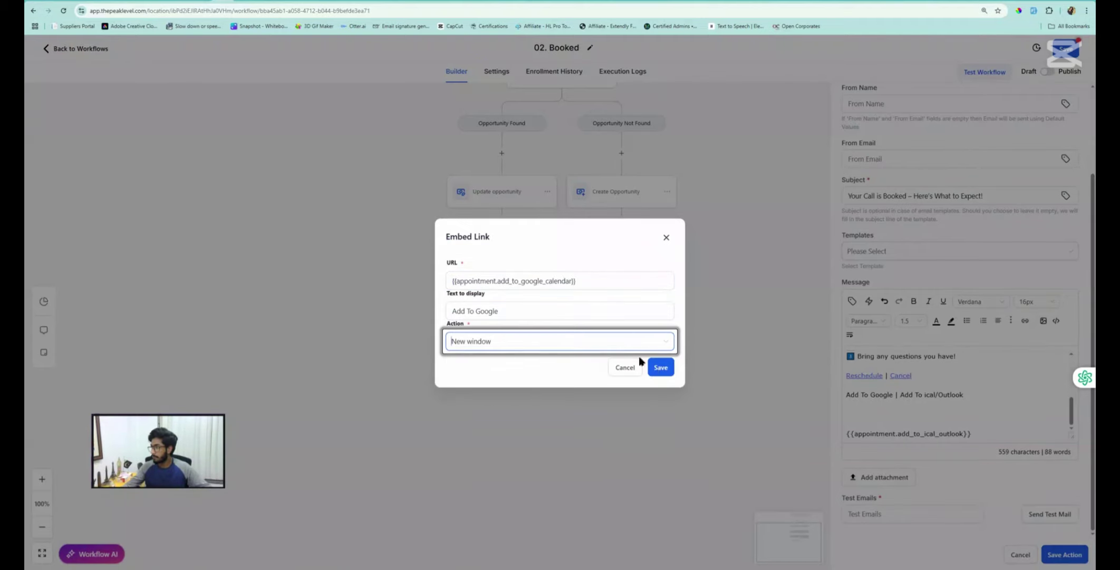
{"action": "left_click", "coordinate": [661, 367]}
Remove the iCal/Outlook placeholder line and link 'Add To ical/Outlook' to it in a new window
{"action": "left_click_drag", "start_coordinate": [976, 434], "coordinate": [844, 435]}
{"action": "key", "text": "ctrl+c"}
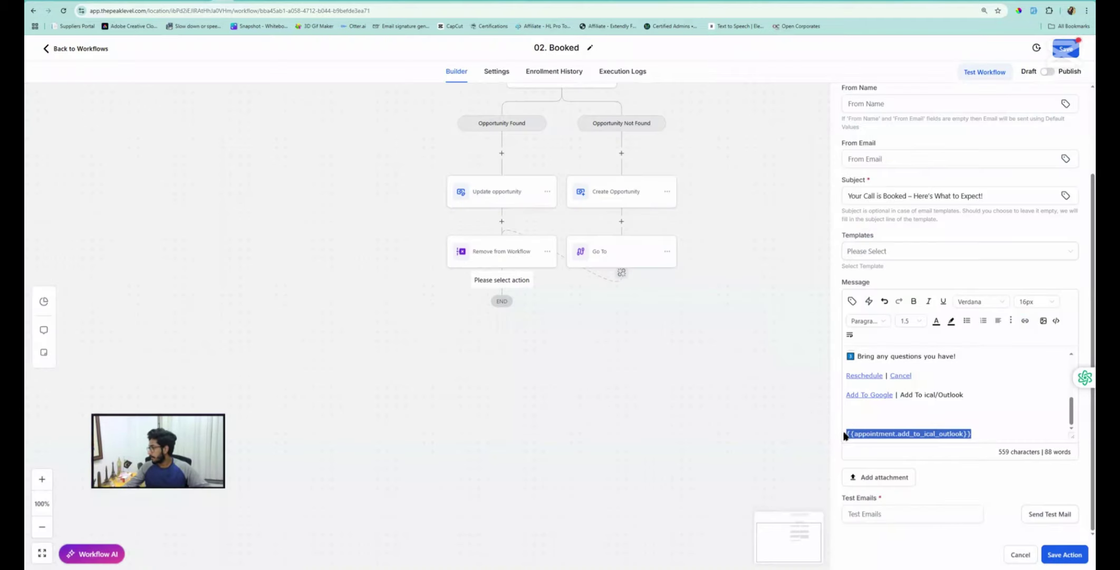
{"action": "key", "text": "BackSpace"}
{"action": "key", "text": "BackSpace"}
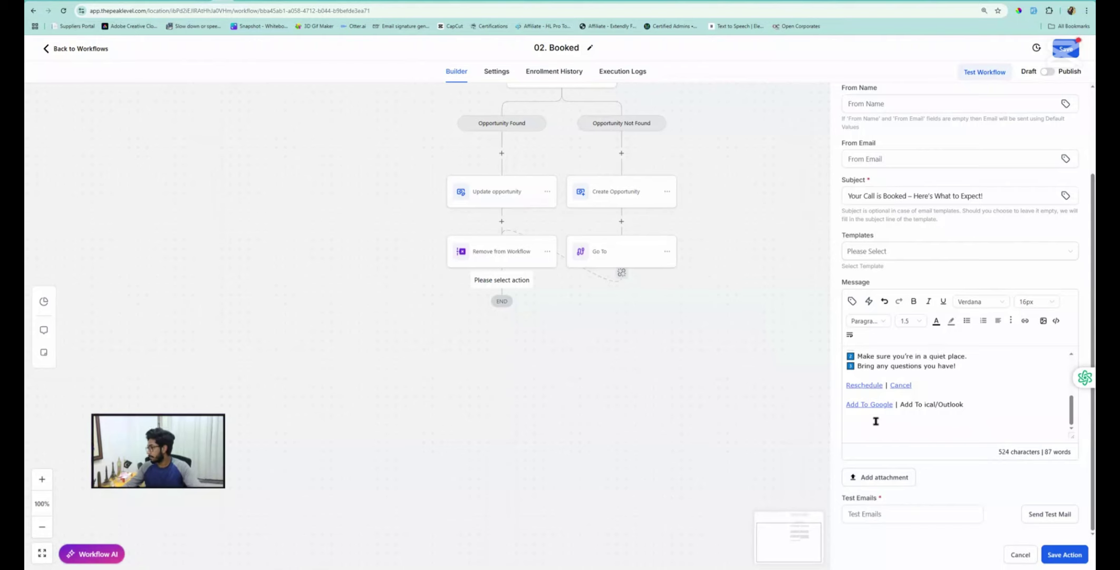
{"action": "left_click_drag", "start_coordinate": [964, 404], "coordinate": [905, 407]}
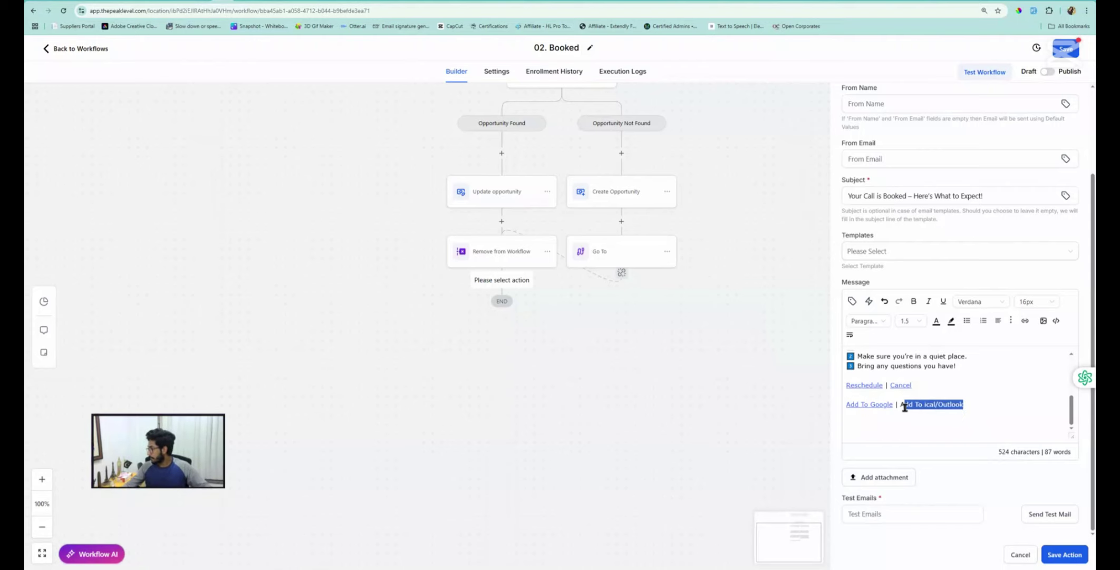
{"action": "left_click", "coordinate": [1024, 321]}
{"action": "left_click", "coordinate": [482, 280]}
{"action": "key", "text": "ctrl+v"}
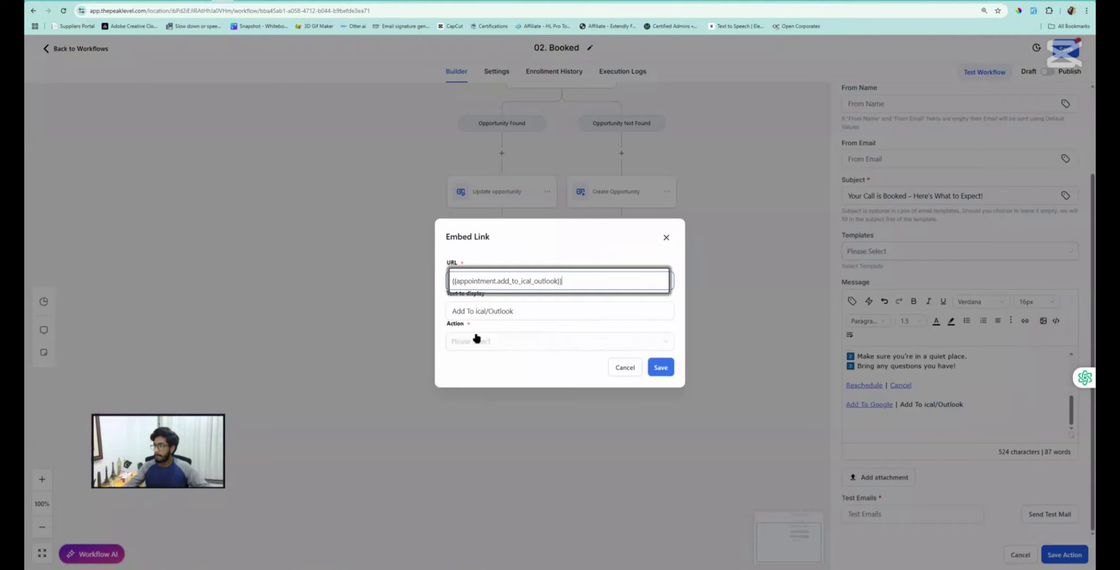
{"action": "left_click", "coordinate": [476, 340]}
{"action": "left_click", "coordinate": [475, 378]}
{"action": "left_click", "coordinate": [660, 367]}
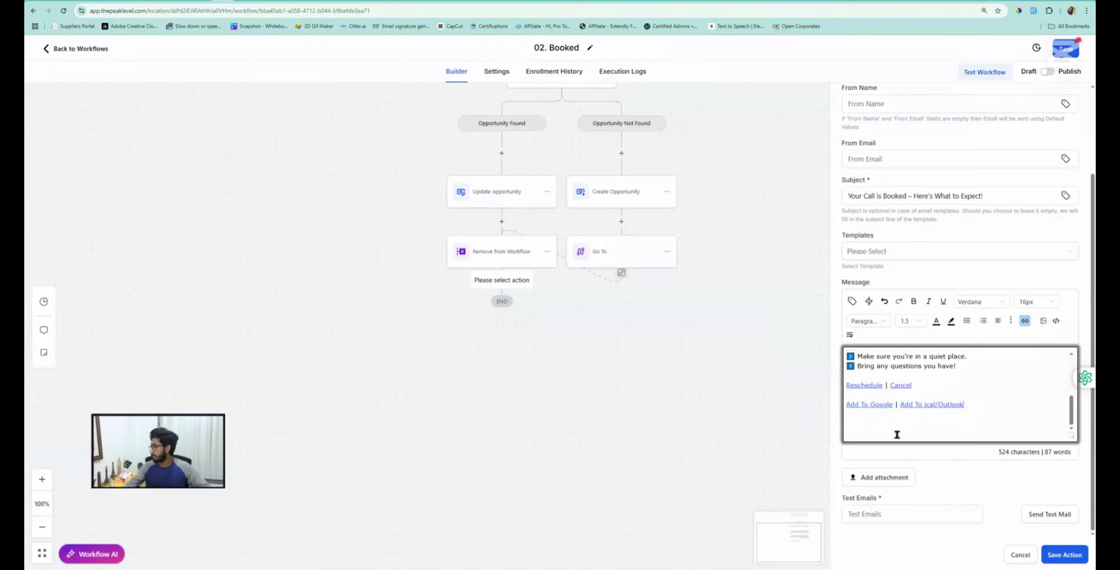
Copy the closing sign-off lines from the ChatGPT email draft
{"action": "key", "text": "alt+Tab"}
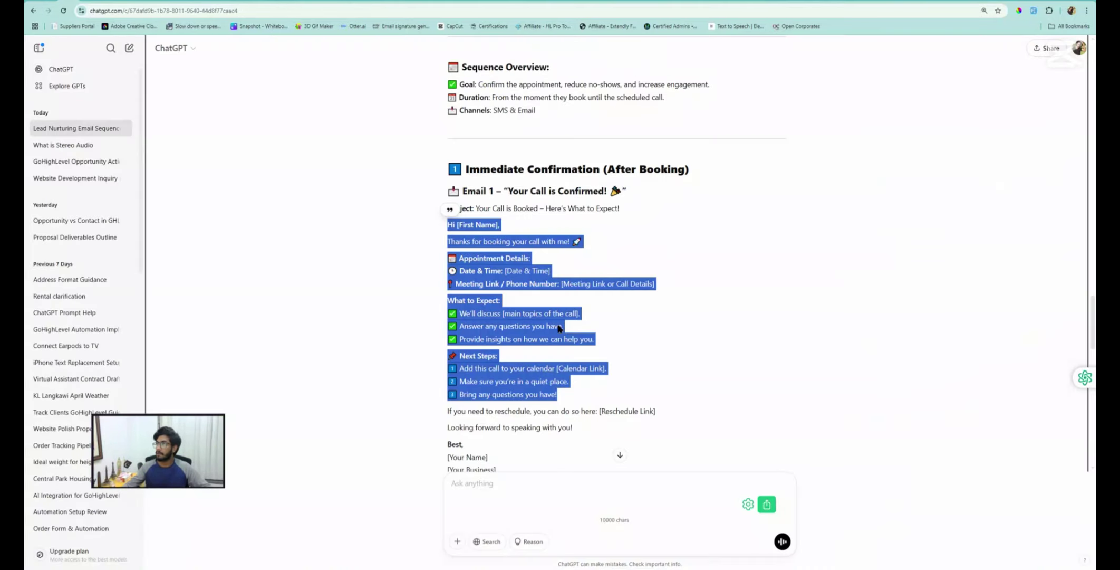
{"action": "scroll", "coordinate": [564, 392], "scroll_direction": "down", "scroll_amount": 2}
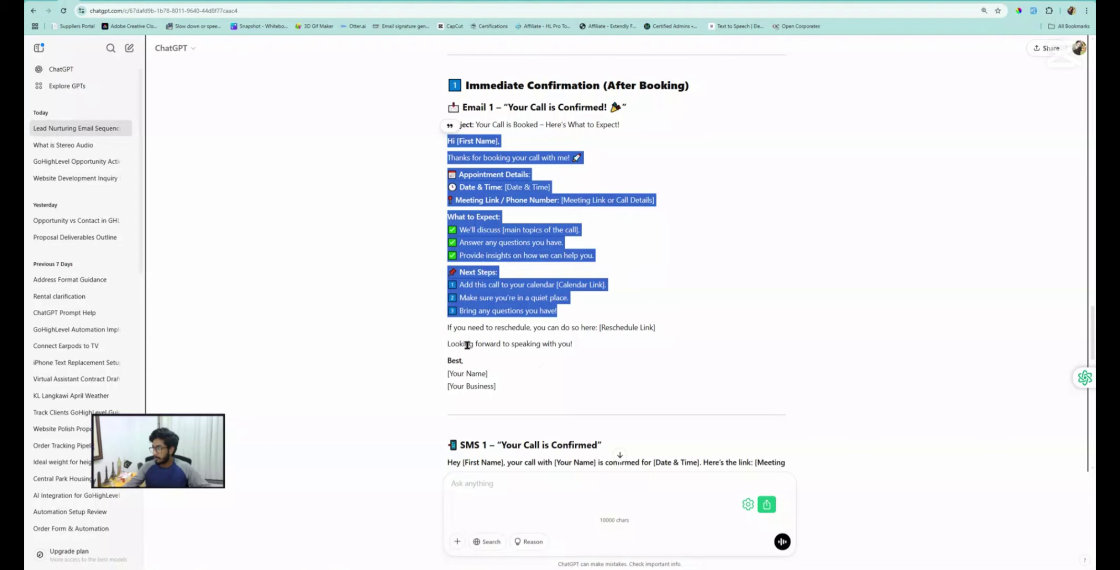
{"action": "left_click_drag", "start_coordinate": [450, 347], "coordinate": [492, 373]}
{"action": "key", "text": "ctrl+c"}
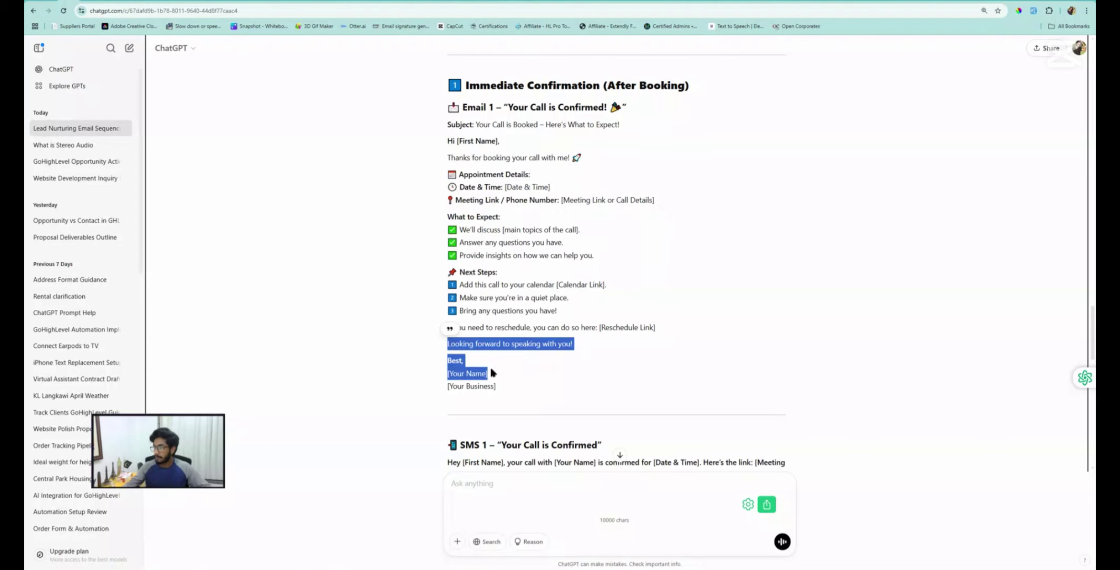
{"action": "key", "text": "alt+Tab"}
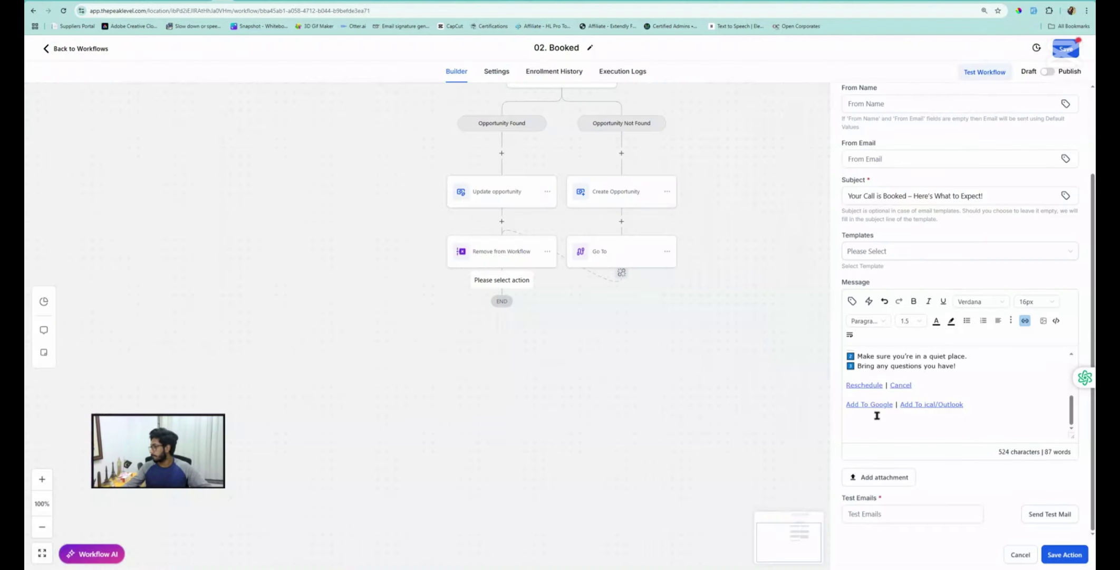
Paste the sign-off, replace [Your Name] with {{user.first_name}}, then save Email 1 and the workflow
{"action": "left_click", "coordinate": [857, 425]}
{"action": "key", "text": "ctrl+v"}
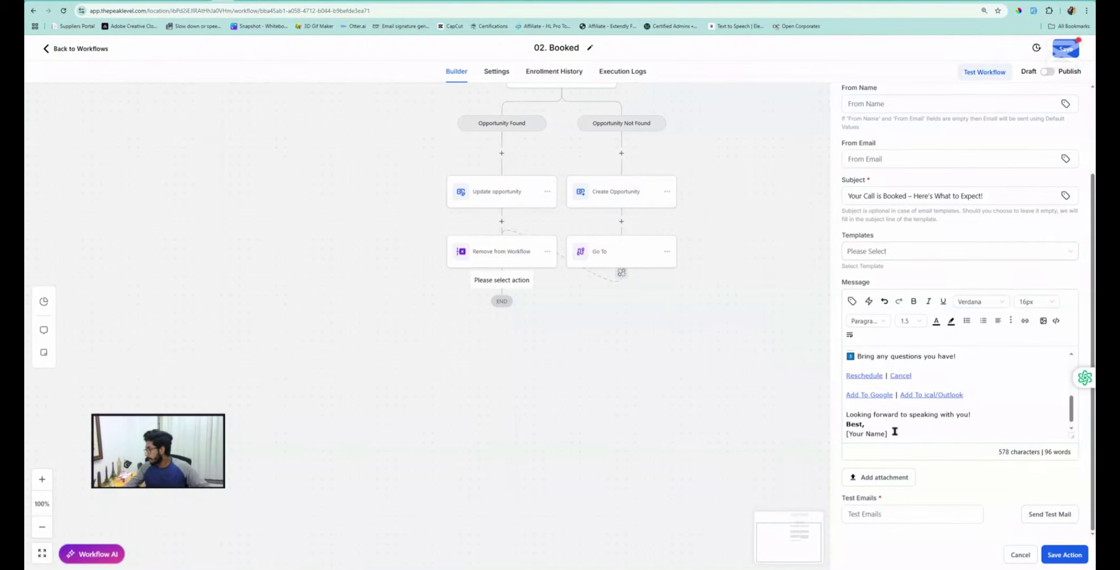
{"action": "scroll", "coordinate": [898, 434], "scroll_direction": "down", "scroll_amount": 1}
{"action": "left_click_drag", "start_coordinate": [889, 425], "coordinate": [845, 427]}
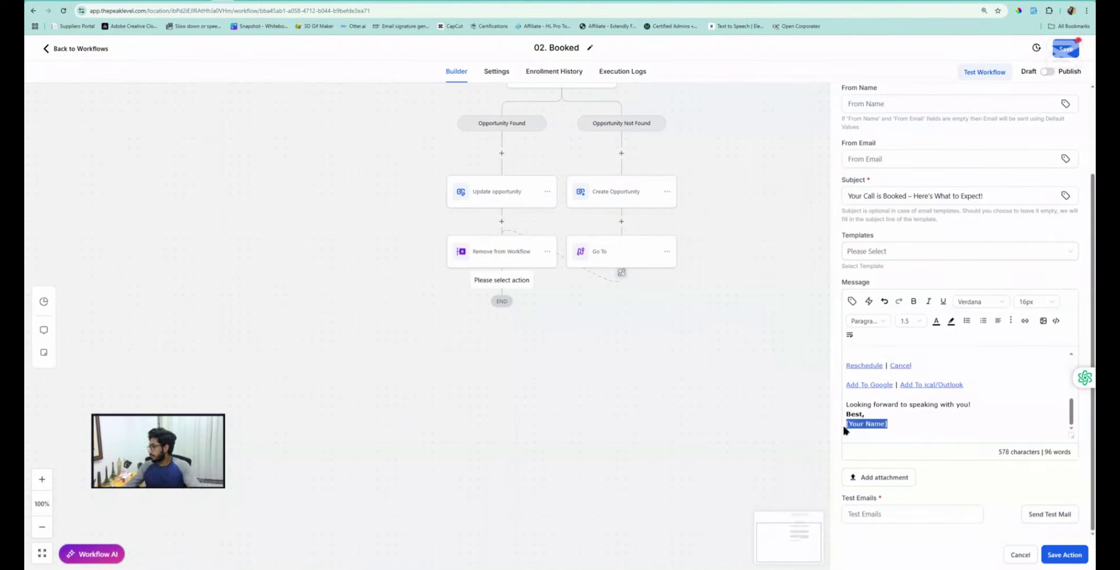
{"action": "key", "text": "BackSpace"}
{"action": "left_click", "coordinate": [853, 301]}
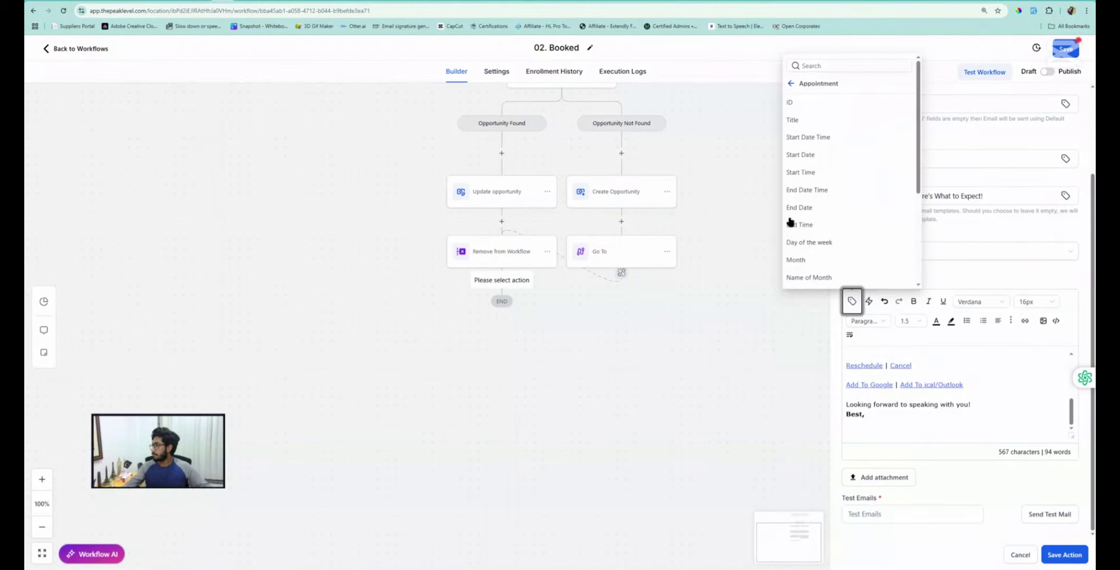
{"action": "left_click", "coordinate": [791, 222]}
{"action": "left_click", "coordinate": [792, 85]}
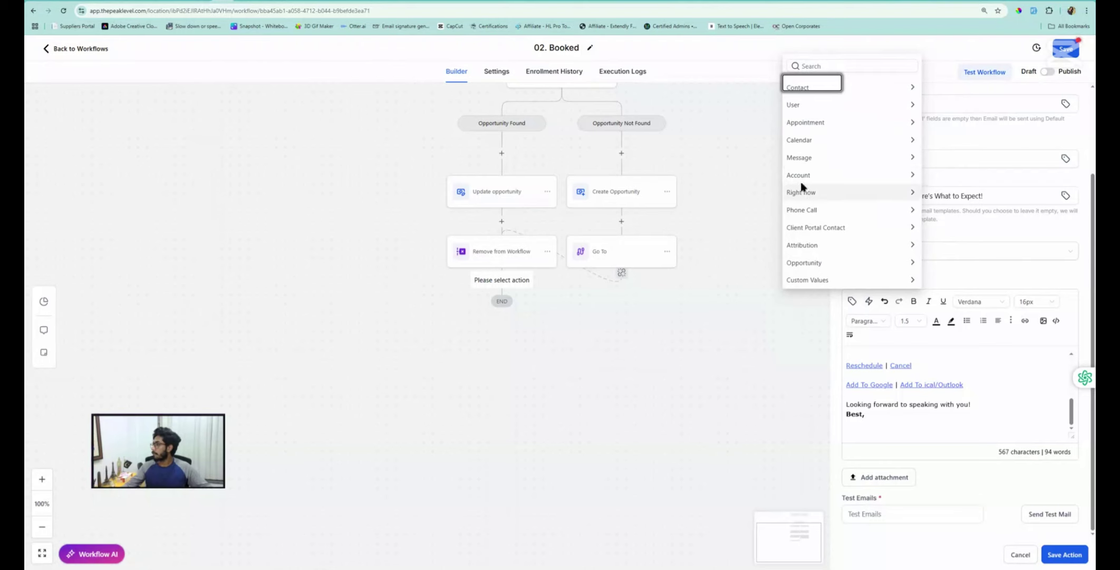
{"action": "left_click", "coordinate": [795, 106]}
{"action": "left_click", "coordinate": [811, 141]}
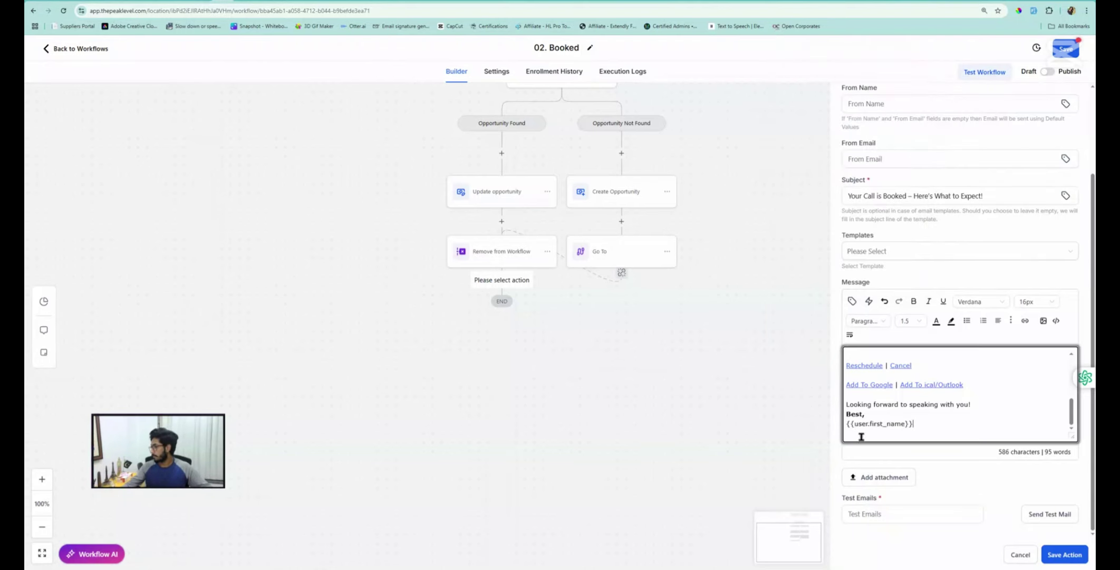
{"action": "left_click", "coordinate": [1063, 554]}
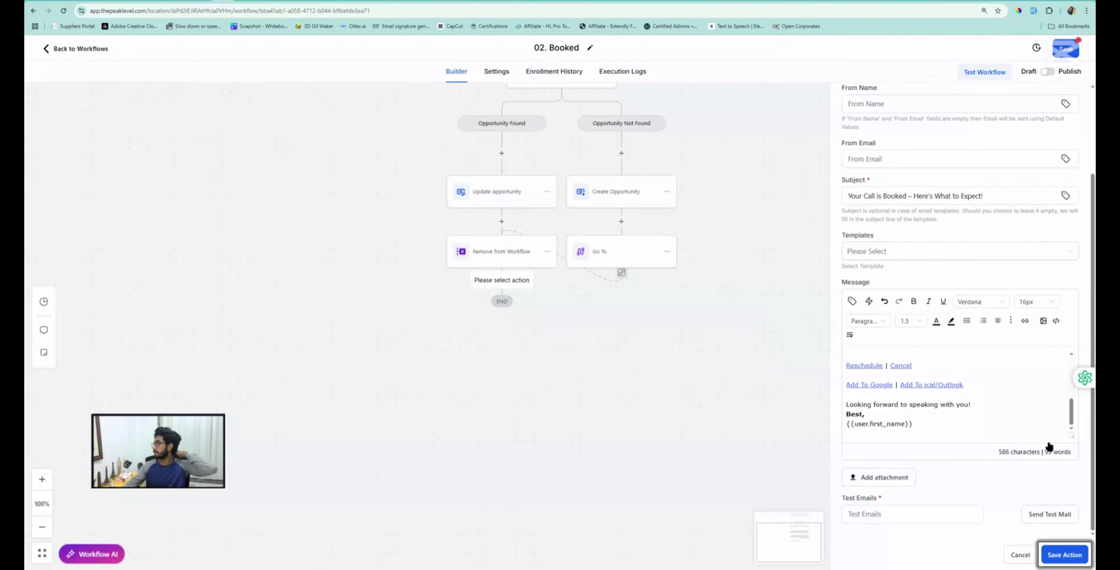
{"action": "left_click", "coordinate": [1066, 49]}
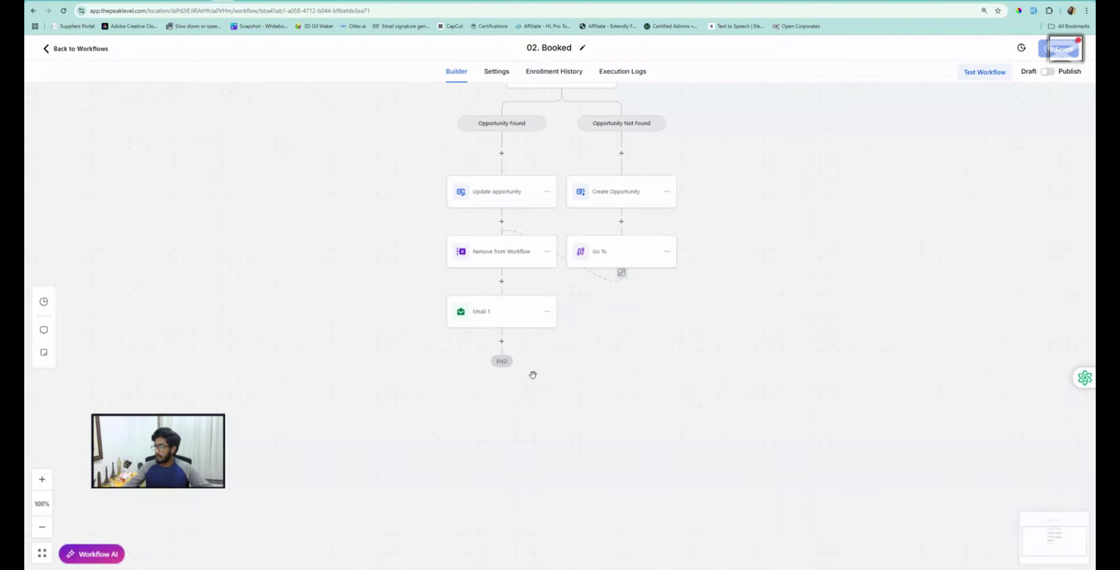
Select ChatGPT's SMS 1 confirmation paragraph, then go back to the 02. Booked builder
{"action": "left_click", "coordinate": [69, 1]}
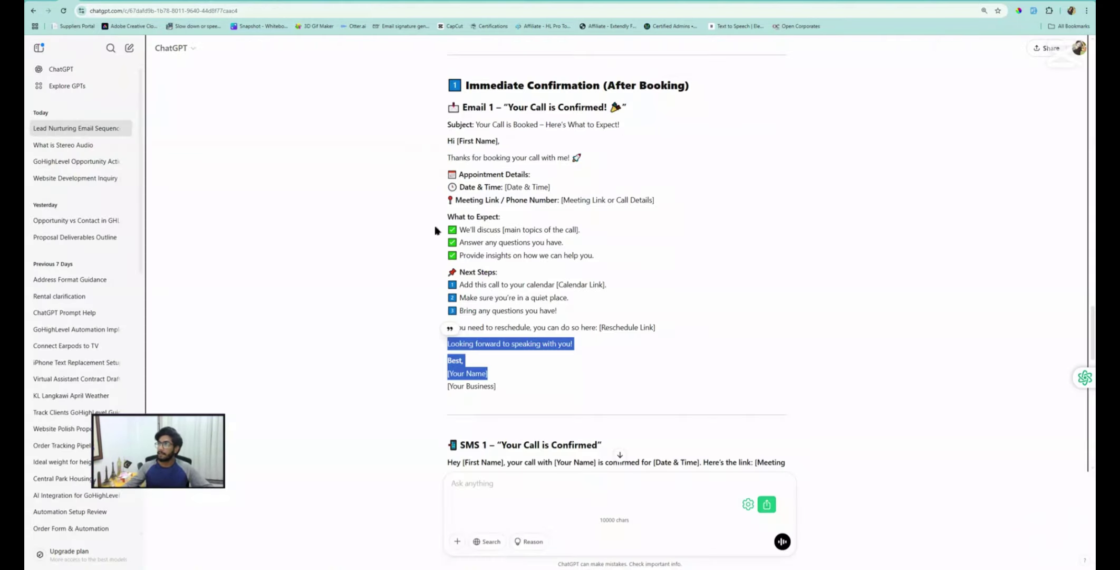
{"action": "scroll", "coordinate": [615, 419], "scroll_direction": "down", "scroll_amount": 3}
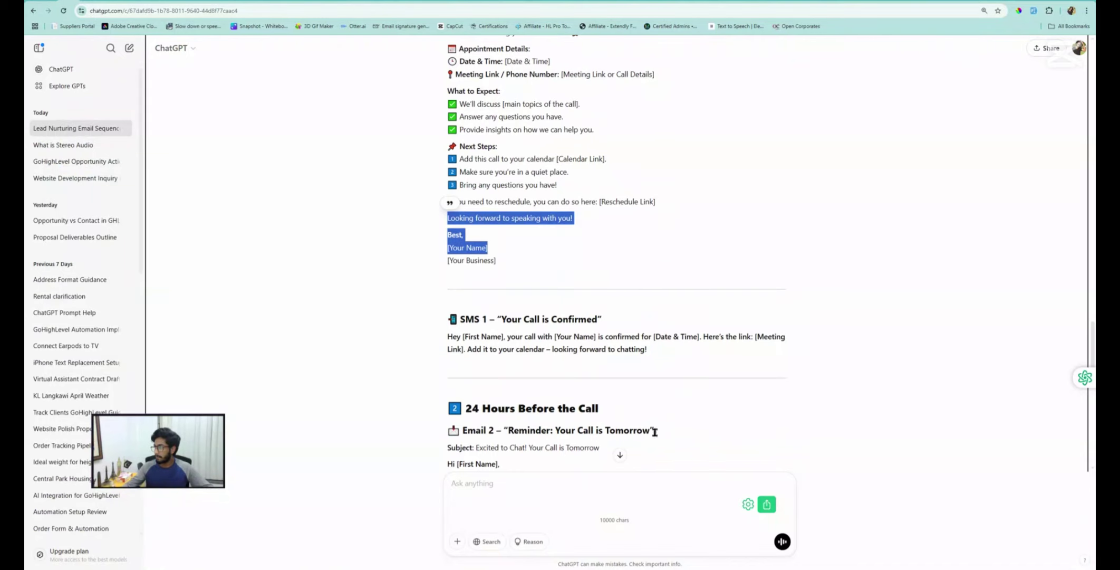
{"action": "left_click_drag", "start_coordinate": [450, 337], "coordinate": [661, 351]}
{"action": "key", "text": "ctrl+c"}
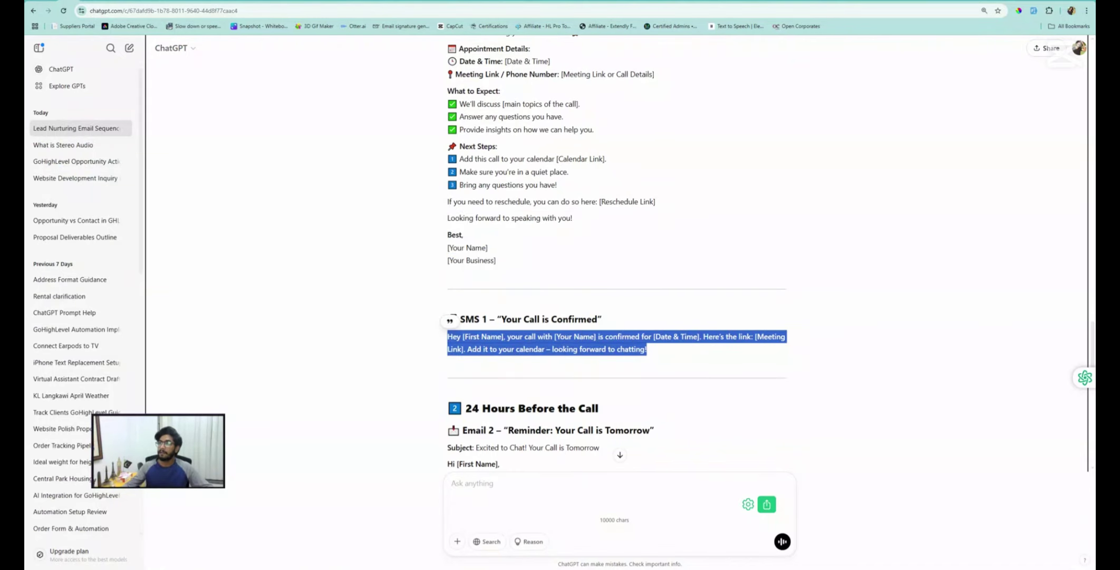
{"action": "left_click", "coordinate": [223, 1]}
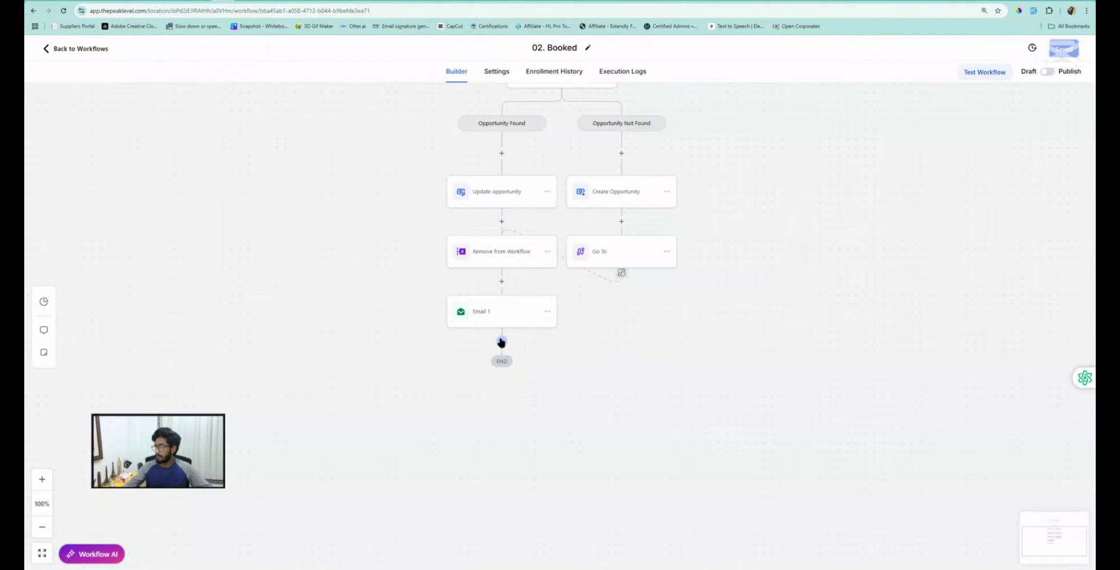
{"action": "left_click", "coordinate": [499, 342]}
{"action": "left_click", "coordinate": [889, 137]}
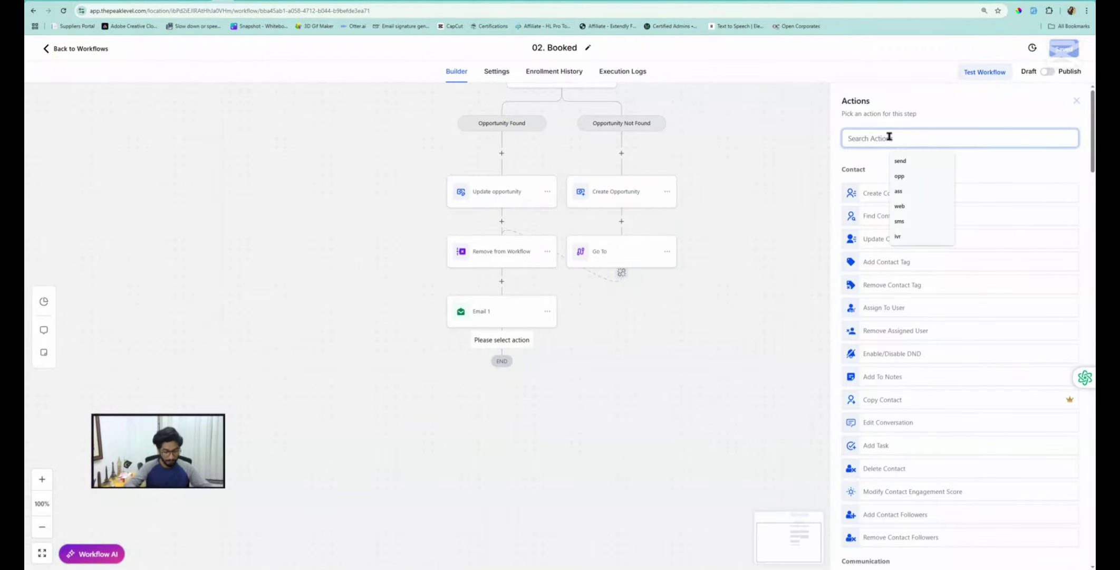
{"action": "type", "text": "wait"}
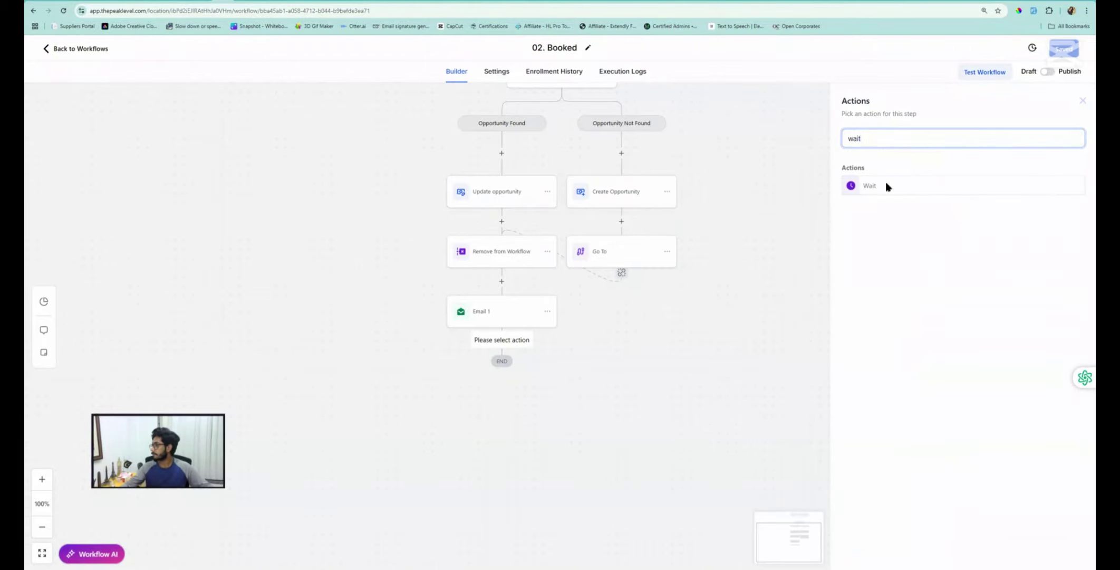
{"action": "left_click", "coordinate": [888, 186]}
{"action": "left_click", "coordinate": [738, 157]}
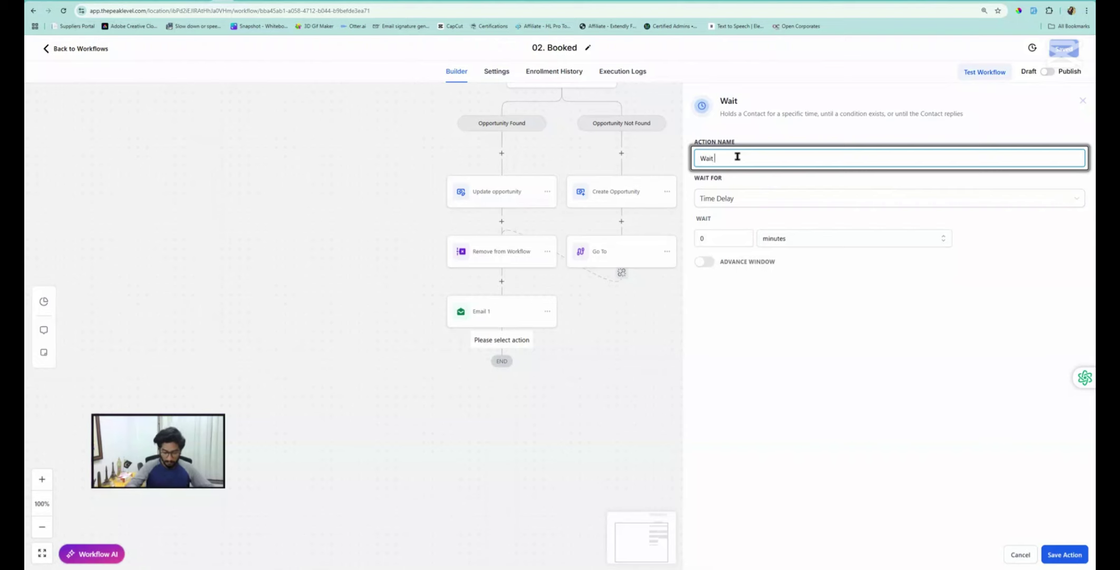
{"action": "type", "text": "- 2"}
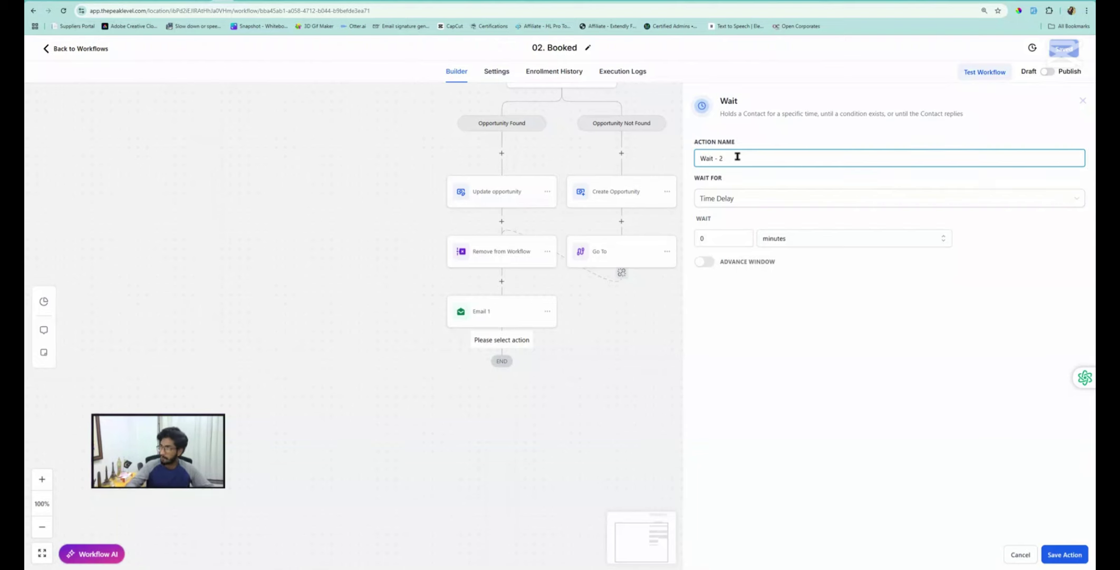
{"action": "left_click", "coordinate": [1022, 558]}
{"action": "left_click", "coordinate": [502, 341]}
{"action": "left_click", "coordinate": [867, 287]}
Paste the SMS text, replacing [First Name] with the contact's first name and [Your Name] with the user's first name
{"action": "key", "text": "ctrl+v"}
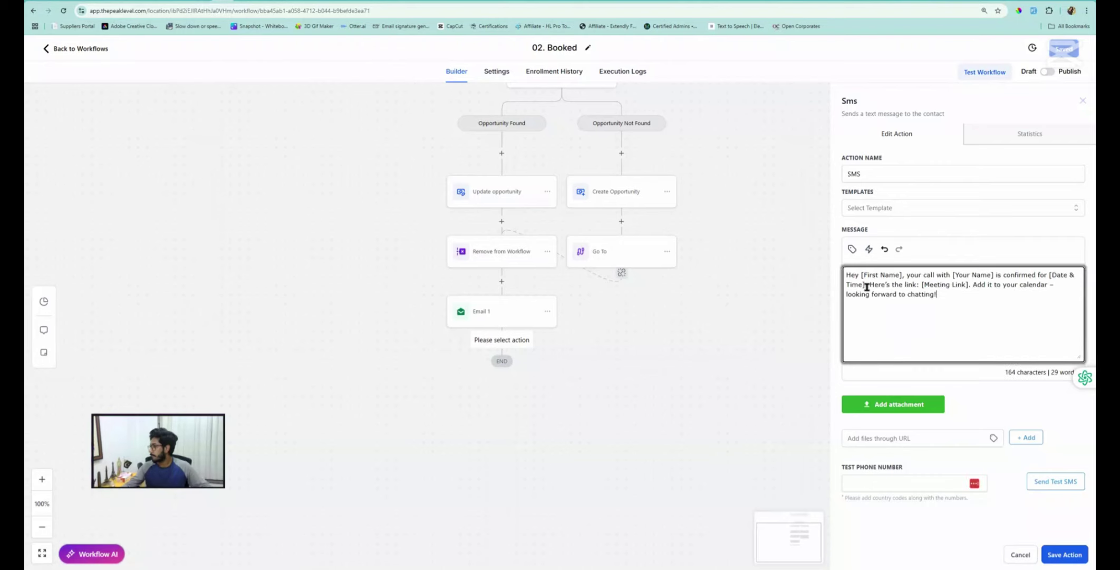
{"action": "left_click_drag", "start_coordinate": [903, 276], "coordinate": [861, 275]}
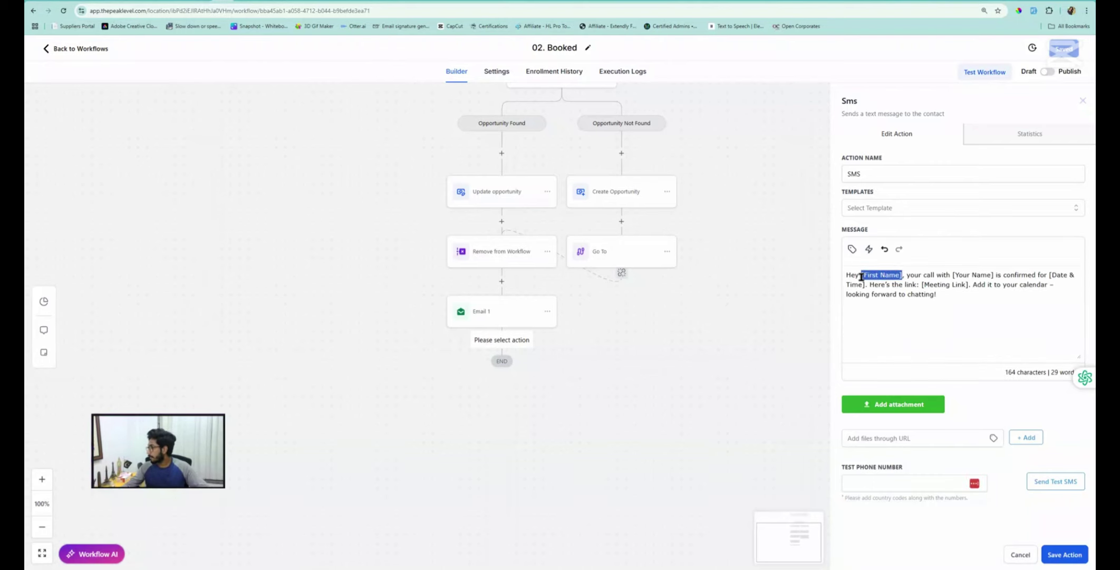
{"action": "left_click", "coordinate": [851, 249]}
{"action": "left_click", "coordinate": [805, 296]}
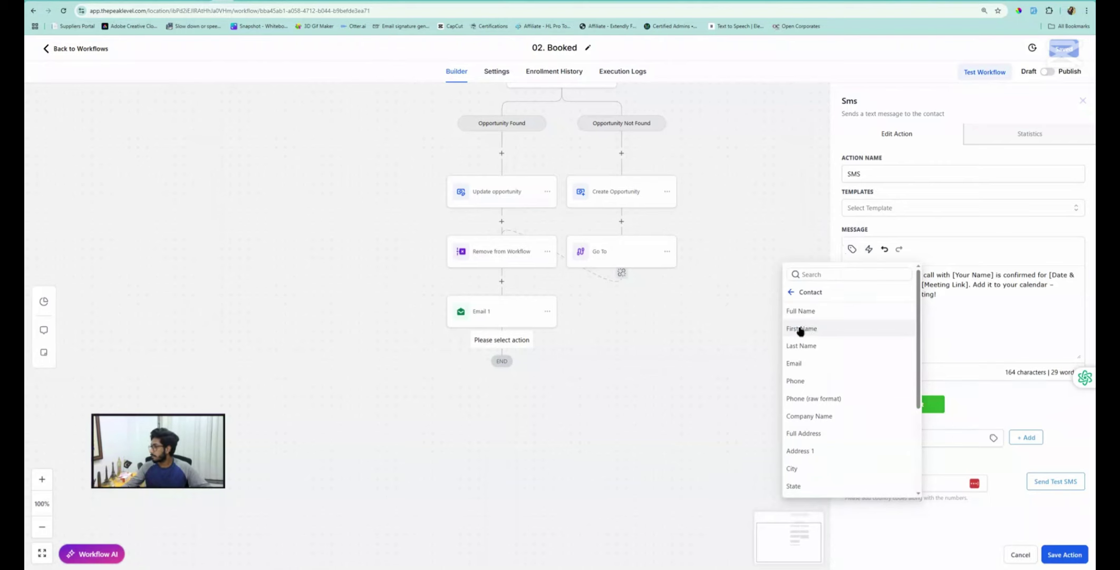
{"action": "left_click", "coordinate": [800, 327]}
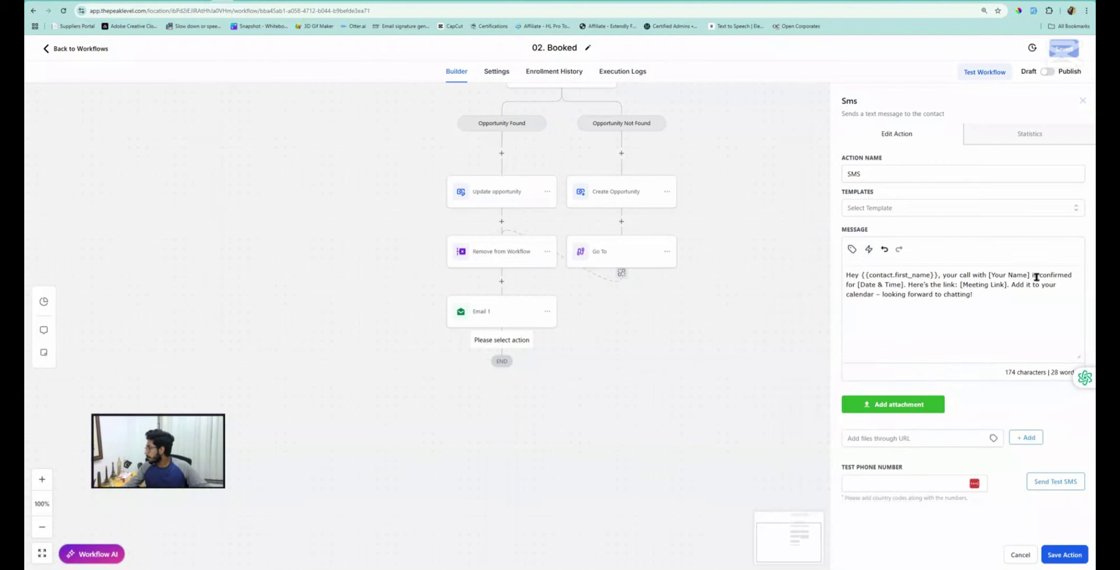
{"action": "left_click_drag", "start_coordinate": [1029, 276], "coordinate": [989, 276]}
{"action": "key", "text": "BackSpace"}
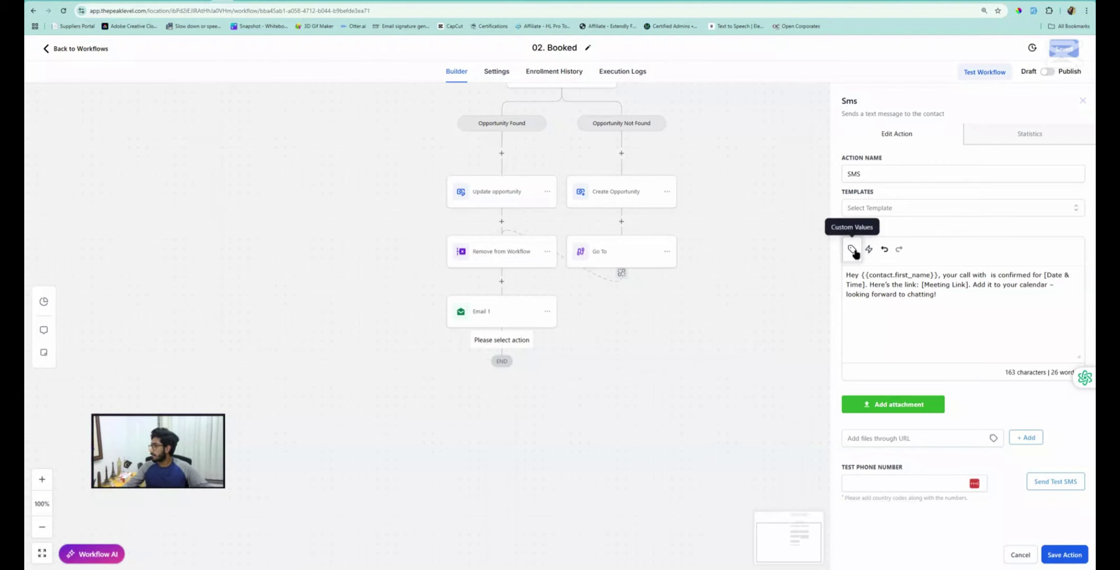
{"action": "left_click", "coordinate": [852, 249]}
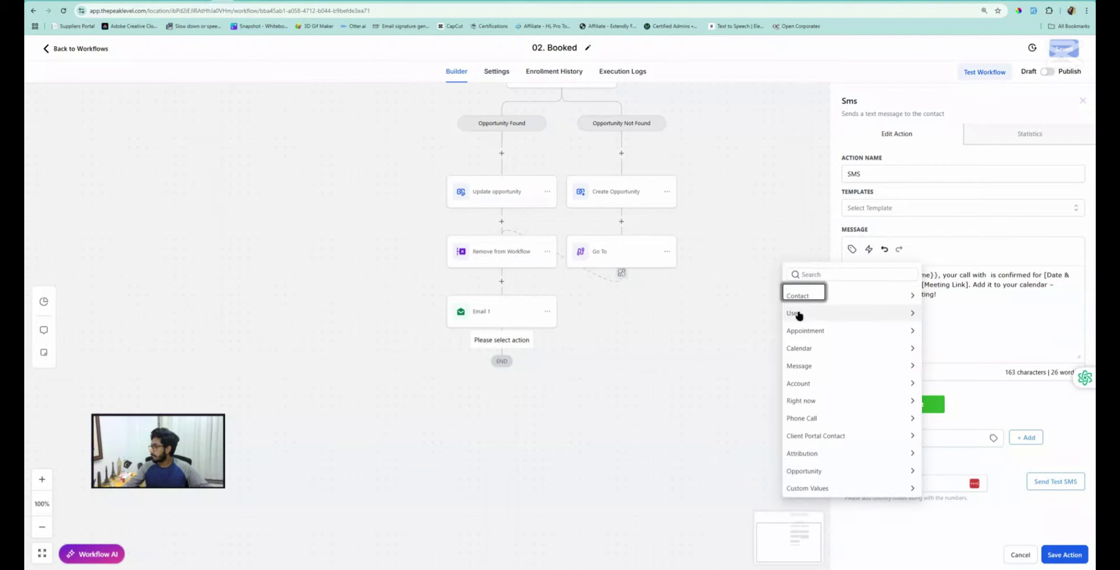
{"action": "left_click", "coordinate": [797, 314]}
{"action": "left_click", "coordinate": [803, 327]}
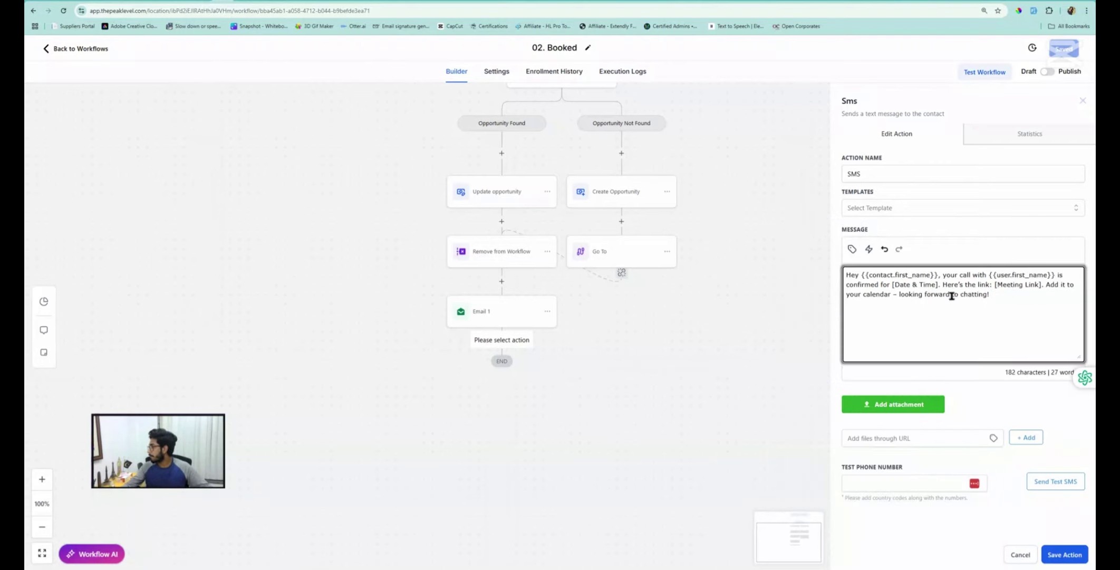
Replace [Date & Time] with the appointment start time and [Meeting Link] with the appointment meeting location
{"action": "left_click_drag", "start_coordinate": [939, 285], "coordinate": [891, 285]}
{"action": "key", "text": "BackSpace"}
{"action": "left_click", "coordinate": [852, 249]}
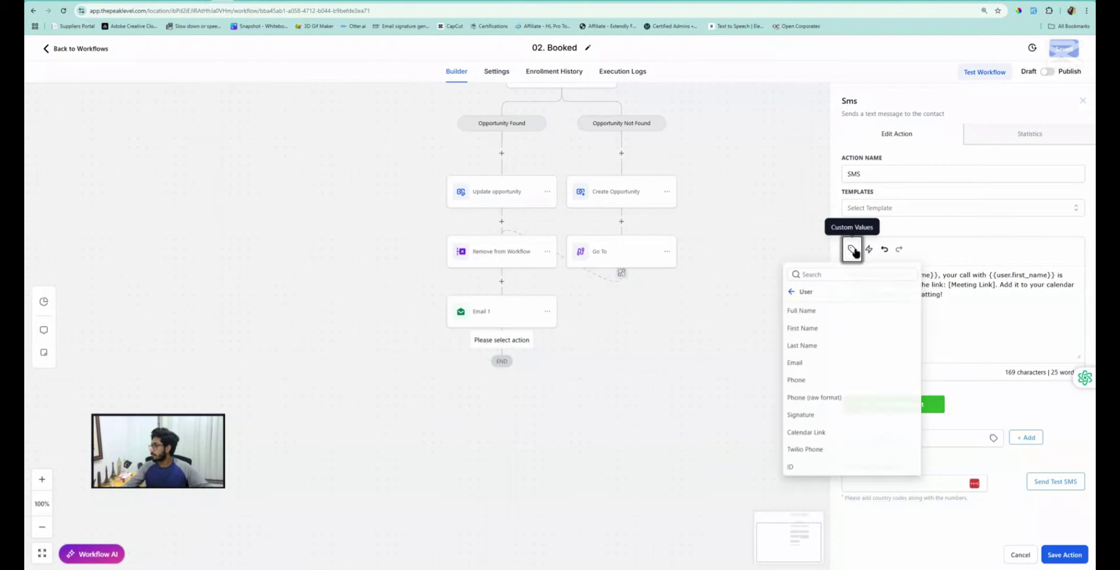
{"action": "left_click", "coordinate": [791, 291]}
{"action": "left_click", "coordinate": [807, 333]}
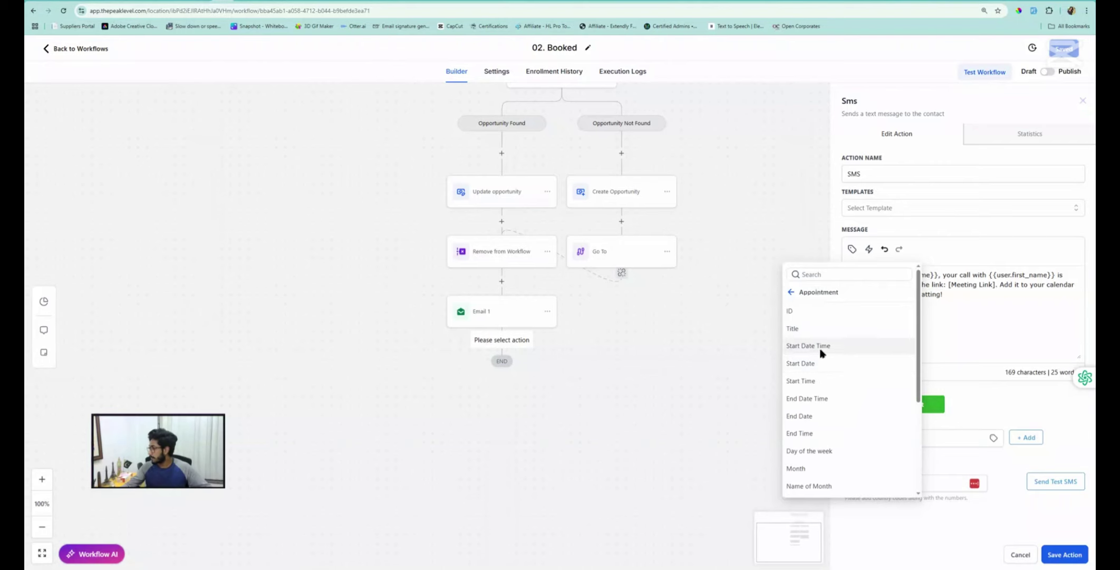
{"action": "left_click", "coordinate": [818, 346]}
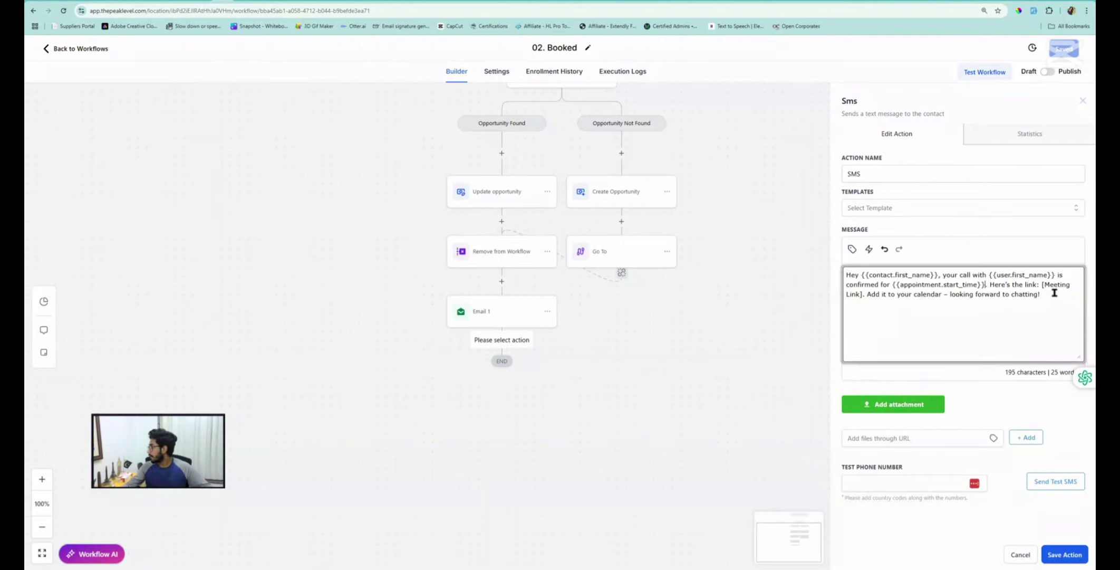
{"action": "left_click_drag", "start_coordinate": [1042, 284], "coordinate": [865, 300]}
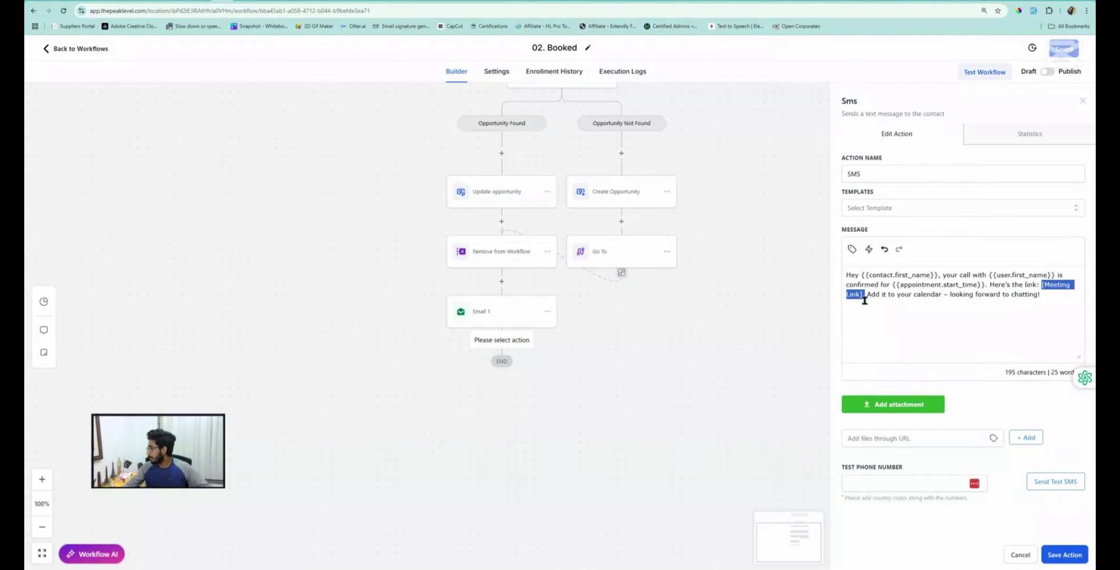
{"action": "key", "text": "BackSpace"}
{"action": "left_click", "coordinate": [853, 249]}
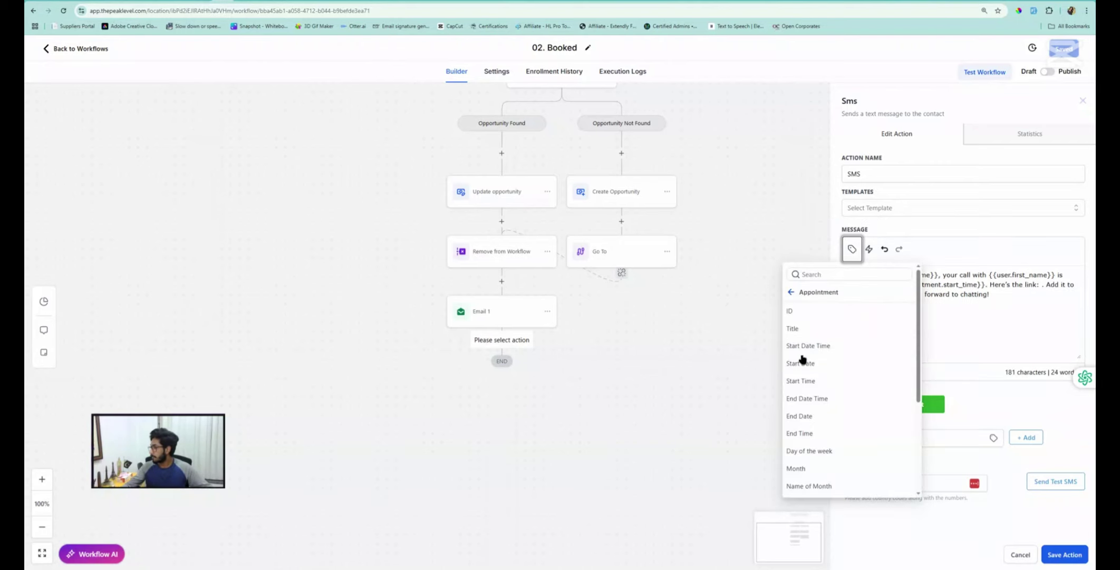
{"action": "scroll", "coordinate": [807, 369], "scroll_direction": "down", "scroll_amount": 3}
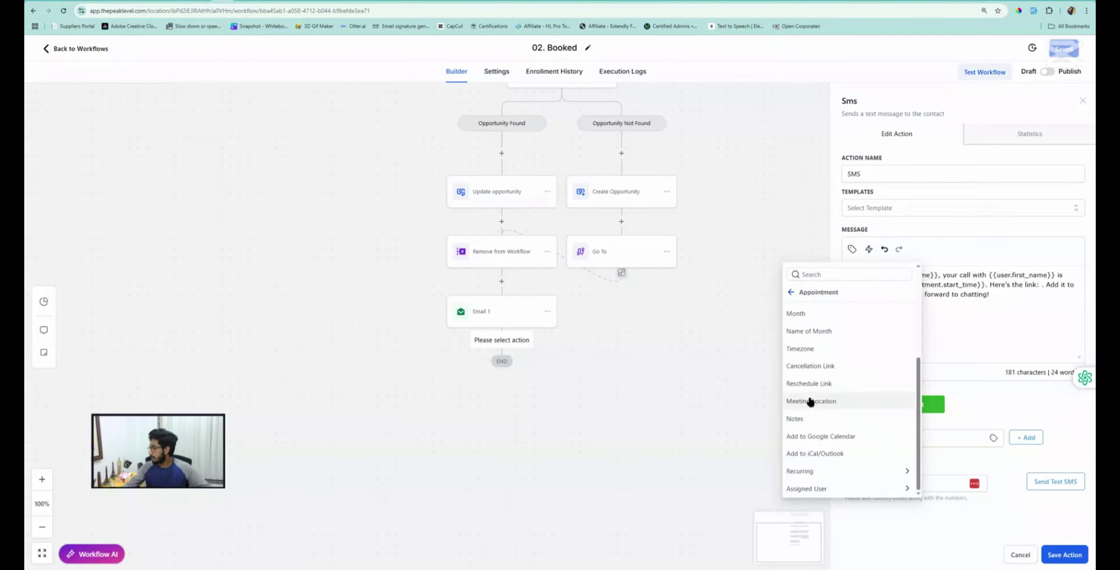
{"action": "left_click", "coordinate": [810, 400]}
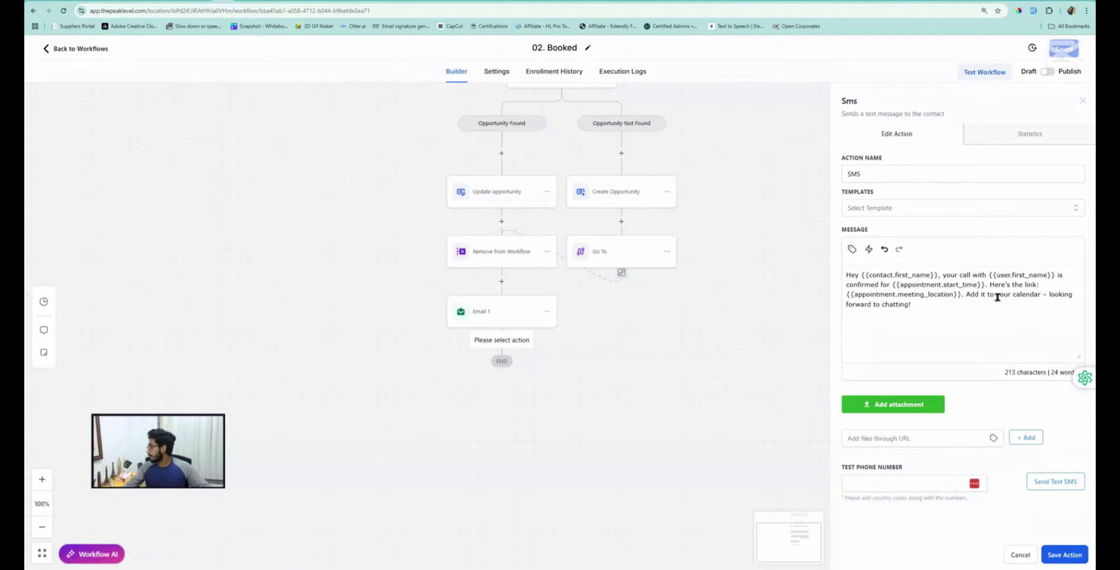
Remove the add-to-calendar sentence, then save the SMS step and the 02. Booked workflow
{"action": "left_click_drag", "start_coordinate": [1040, 294], "coordinate": [969, 296]}
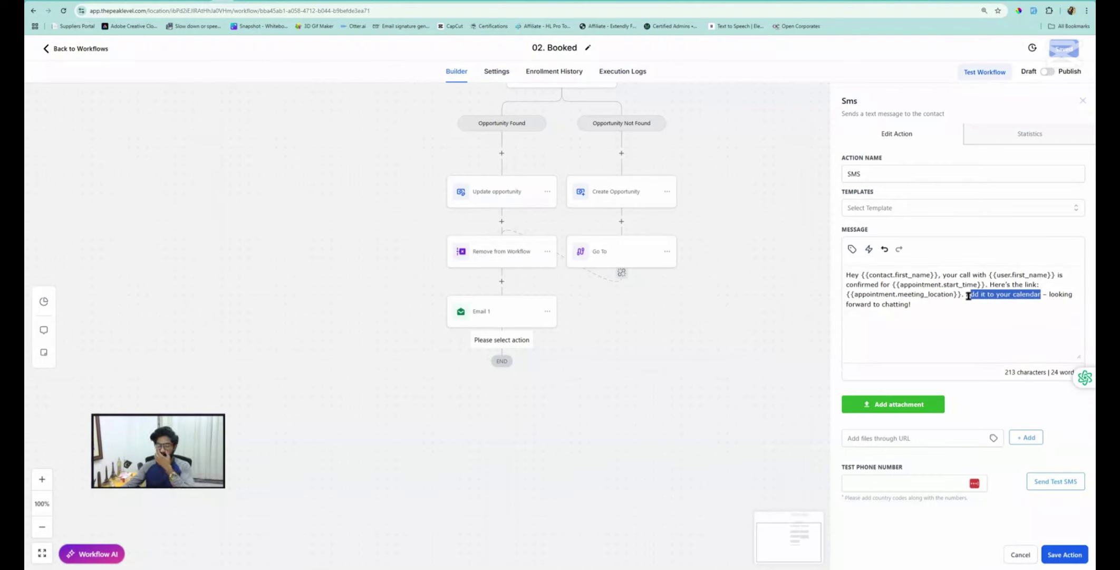
{"action": "key", "text": "BackSpace"}
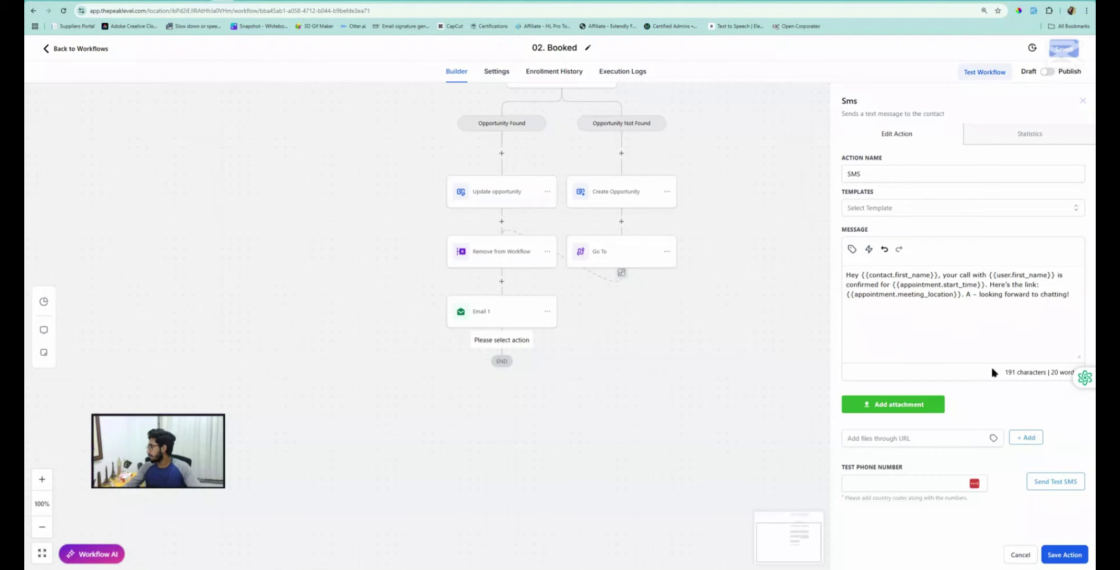
{"action": "key", "text": "BackSpace"}
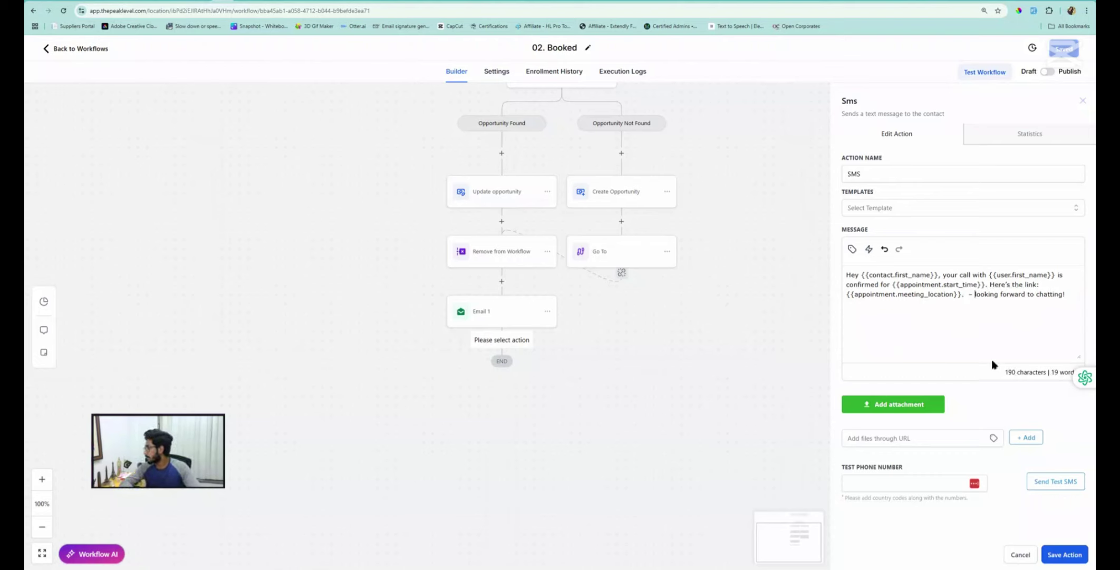
{"action": "key", "text": "Delete"}
{"action": "key", "text": "Delete"}
{"action": "key", "text": "Delete"}
{"action": "key", "text": "Delete"}
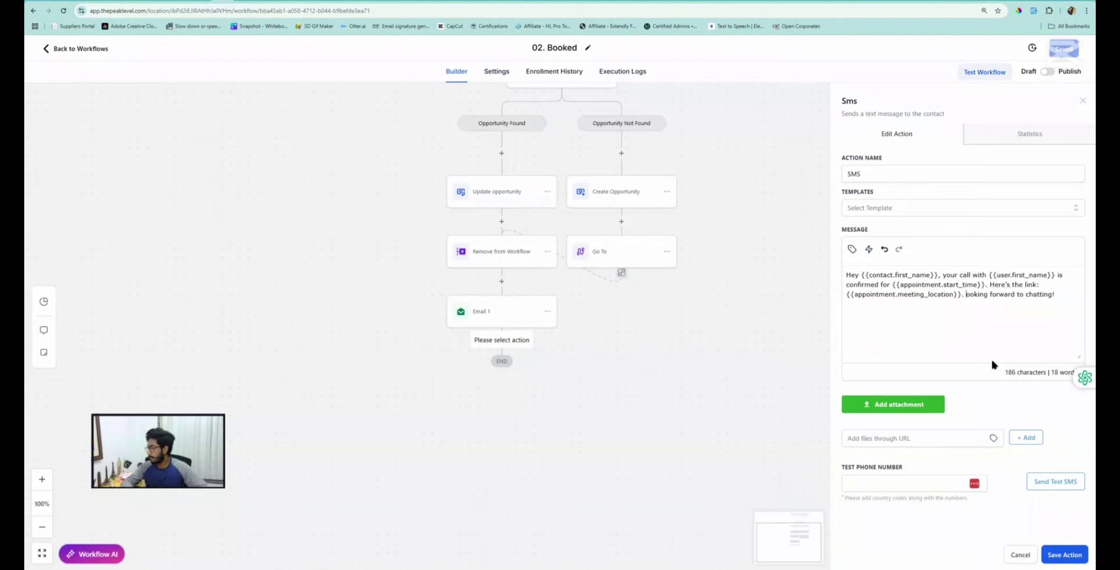
{"action": "type", "text": "L"}
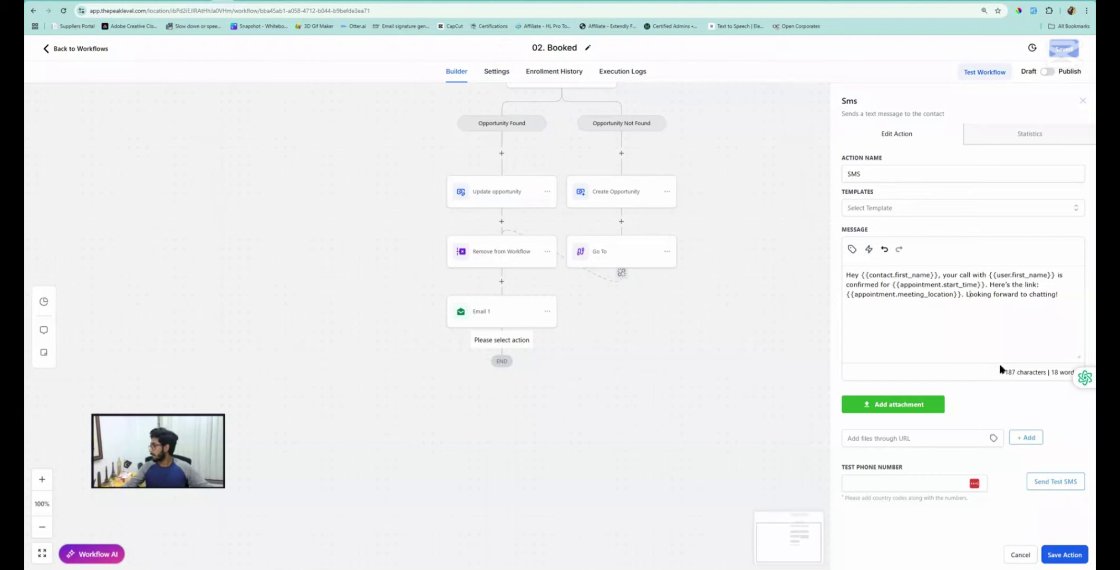
{"action": "left_click", "coordinate": [1064, 555]}
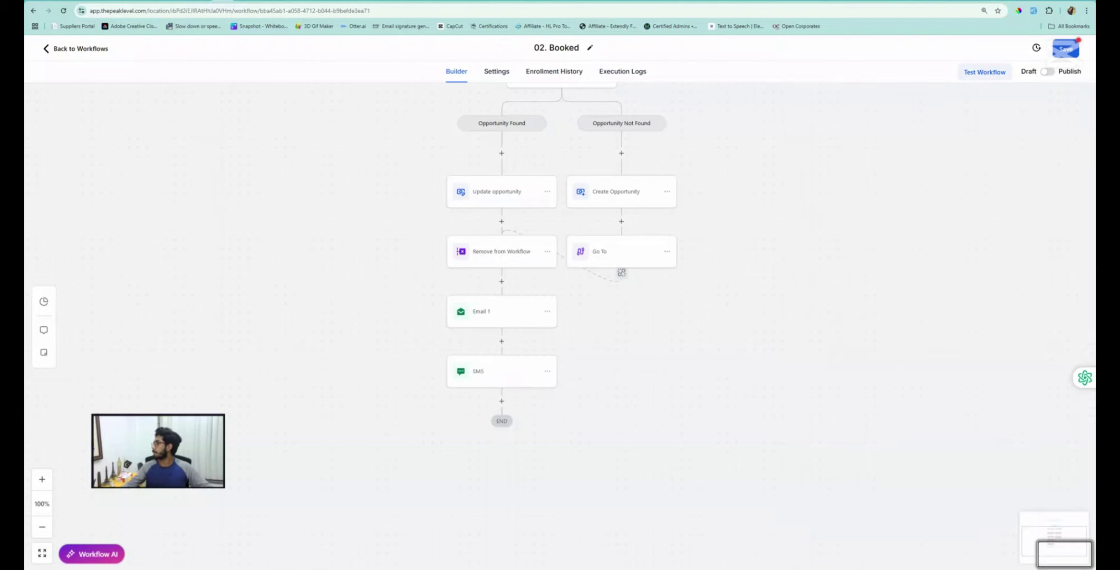
{"action": "left_click", "coordinate": [1068, 49]}
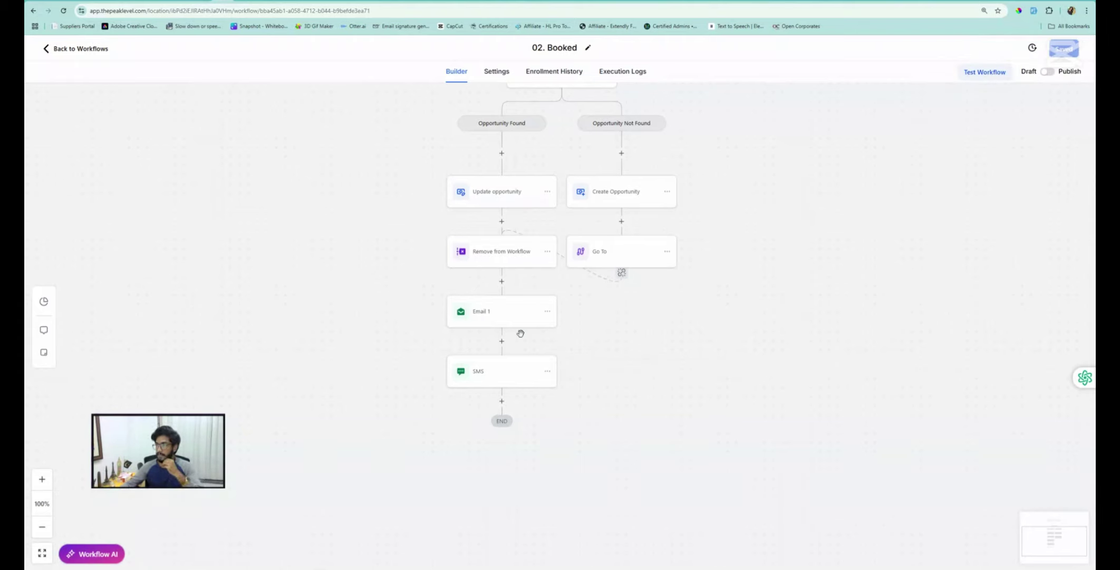
Look up the '24 Hours Before the Call' section in ChatGPT, then return to the workflow builder
{"action": "left_click", "coordinate": [74, 1]}
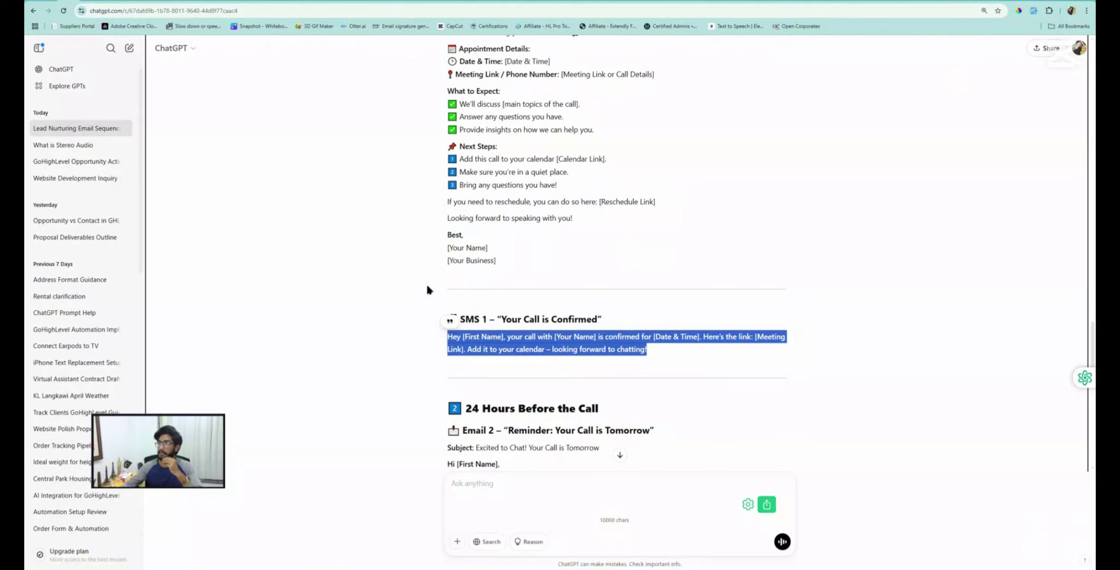
{"action": "scroll", "coordinate": [519, 375], "scroll_direction": "down", "scroll_amount": 3}
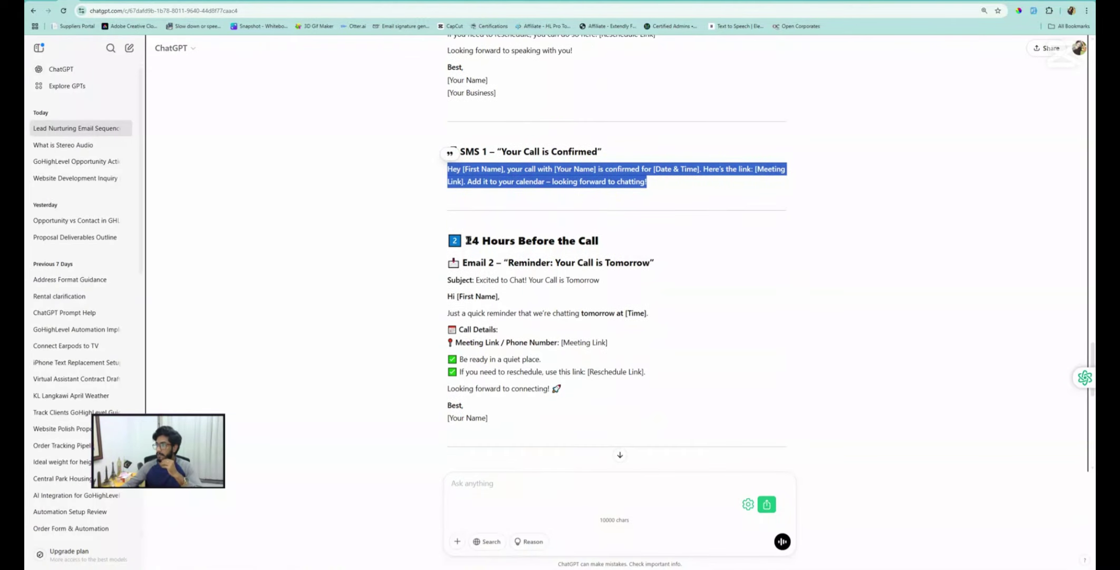
{"action": "left_click_drag", "start_coordinate": [467, 240], "coordinate": [599, 241]}
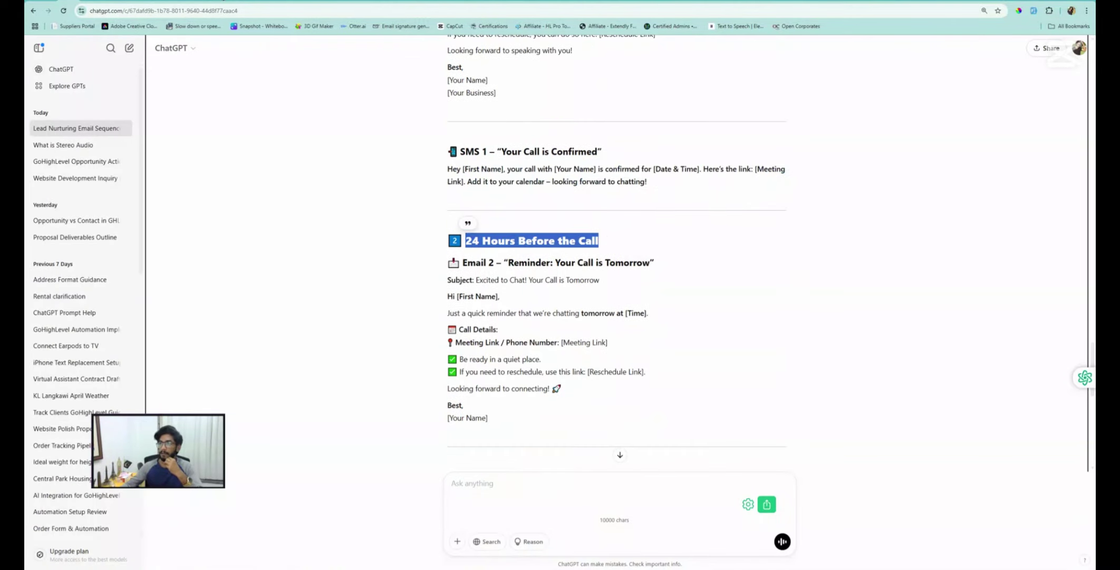
{"action": "left_click", "coordinate": [224, 1]}
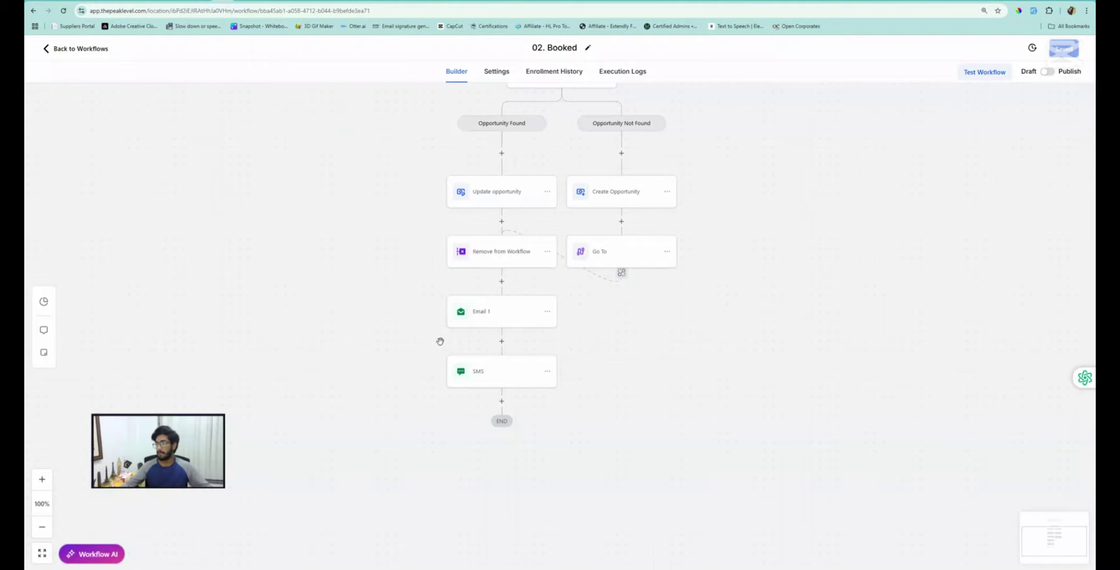
Add a Wait step after the SMS that waits until 24 hours before the appointment time
{"action": "scroll", "coordinate": [441, 343], "scroll_direction": "down", "scroll_amount": 1}
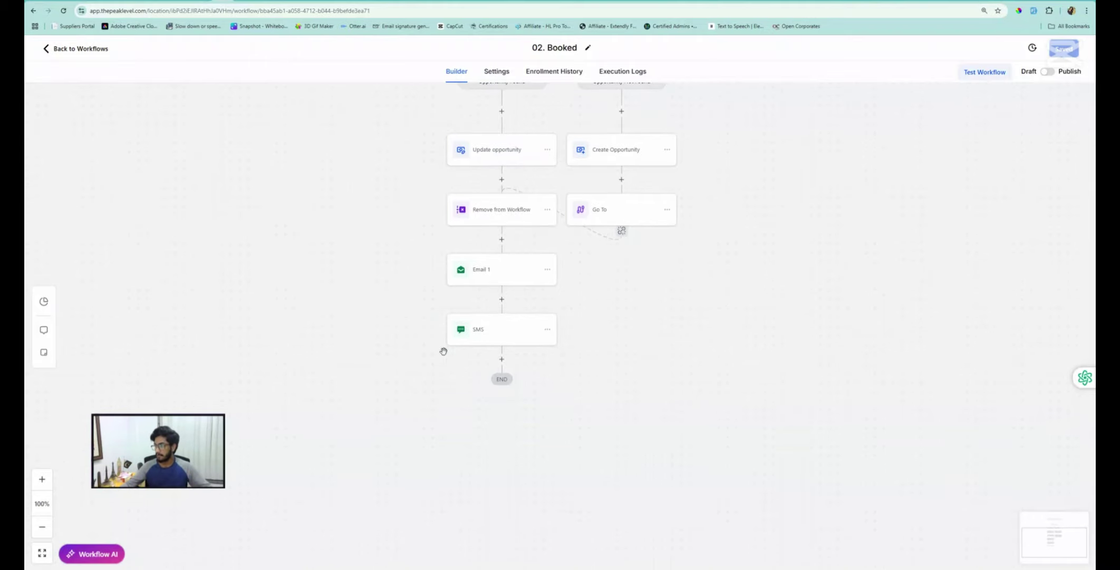
{"action": "left_click", "coordinate": [501, 359]}
{"action": "left_click", "coordinate": [895, 139]}
{"action": "type", "text": "wait"}
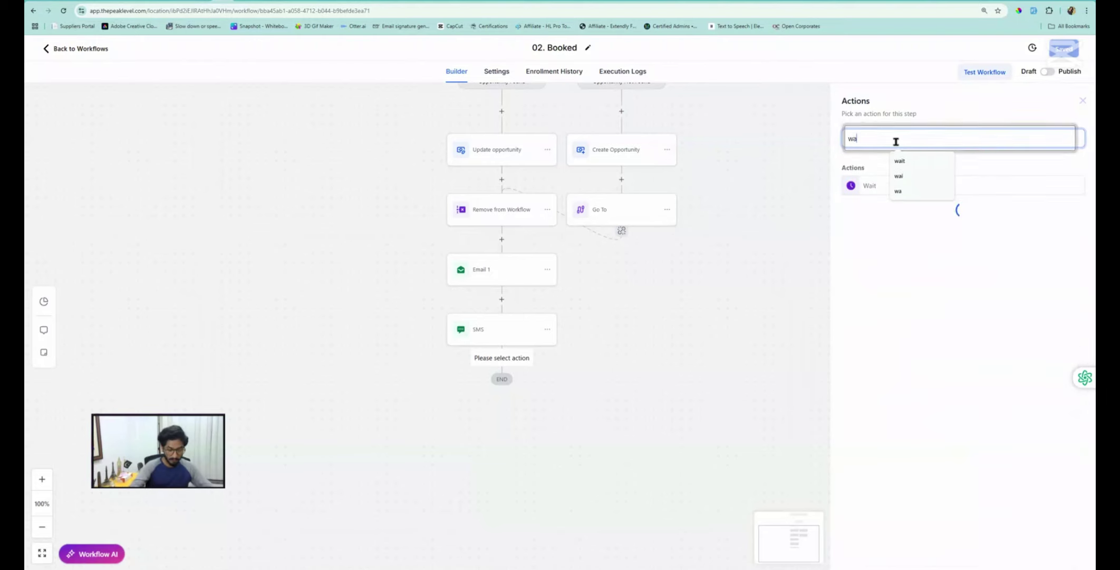
{"action": "left_click", "coordinate": [870, 186]}
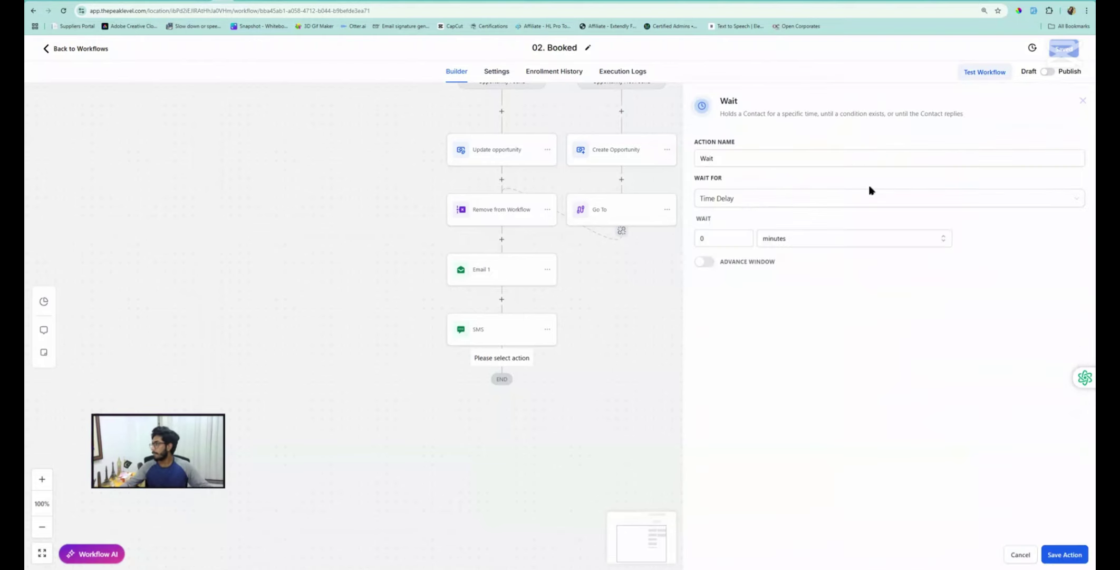
{"action": "left_click", "coordinate": [705, 199]}
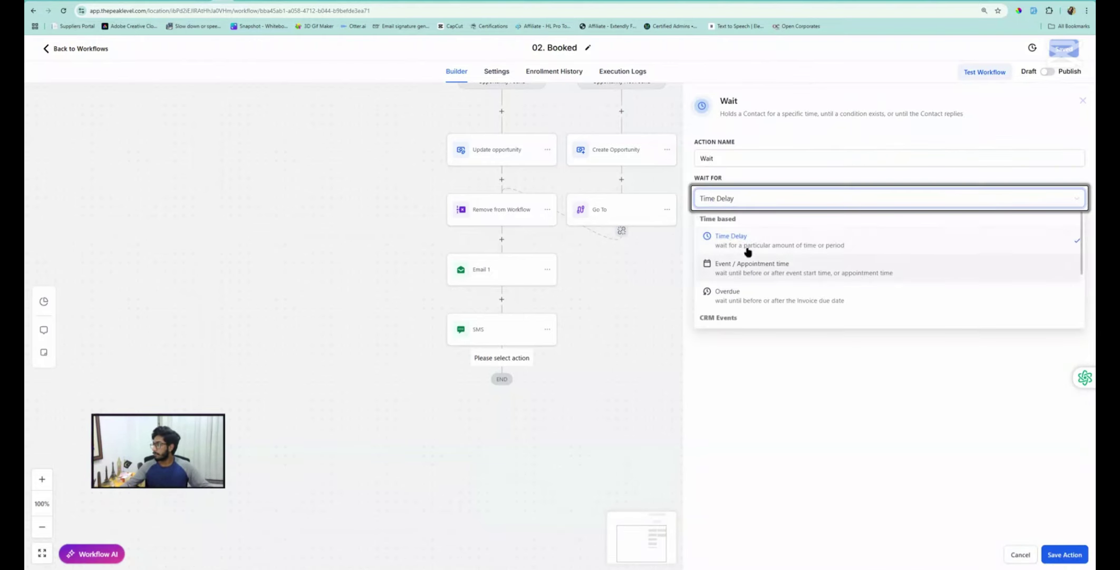
{"action": "left_click", "coordinate": [752, 268]}
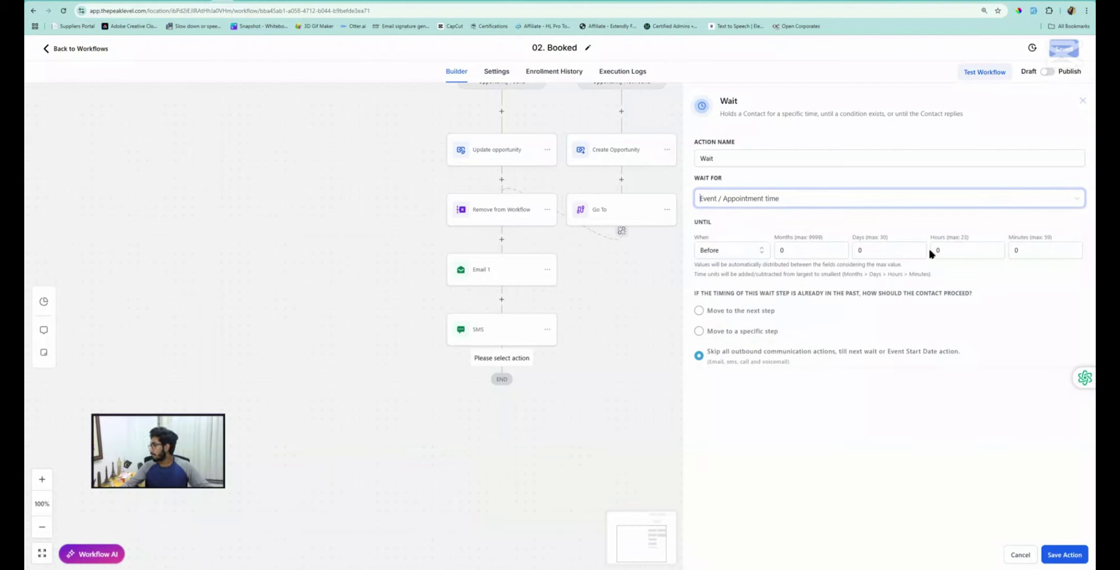
{"action": "left_click", "coordinate": [948, 249]}
{"action": "type", "text": "24"}
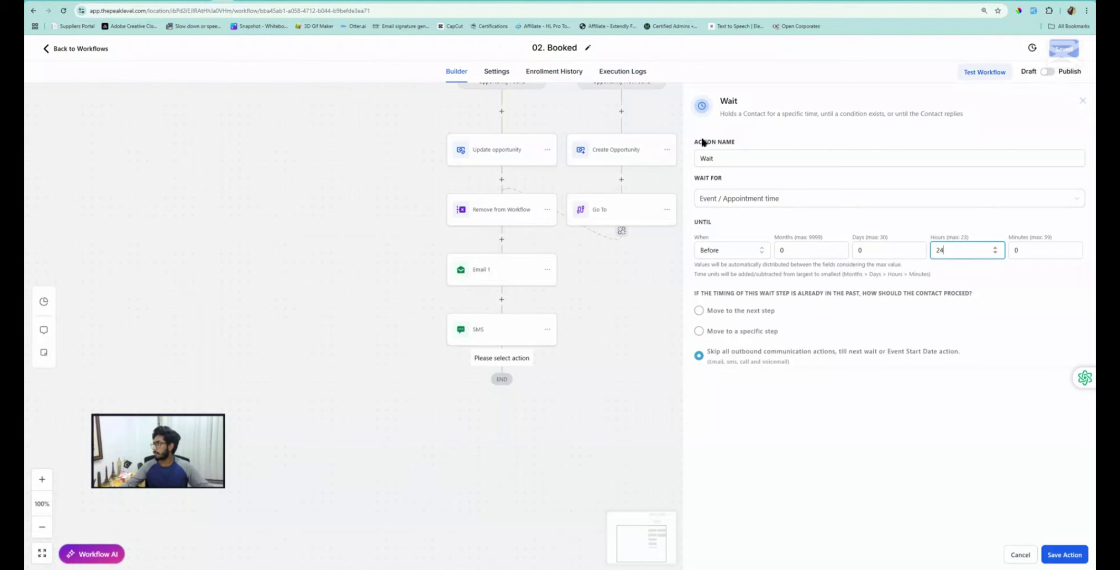
Rename the step 'Wait - 24-Hr Before', then save the step and the workflow
{"action": "left_click", "coordinate": [728, 153]}
{"action": "type", "text": "- "}
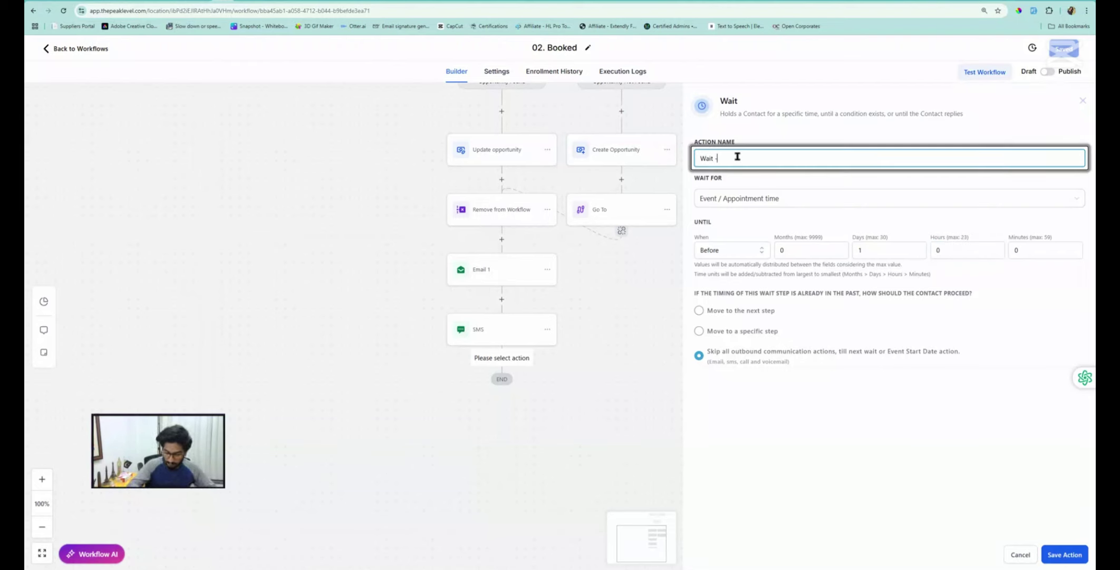
{"action": "type", "text": "24-H"}
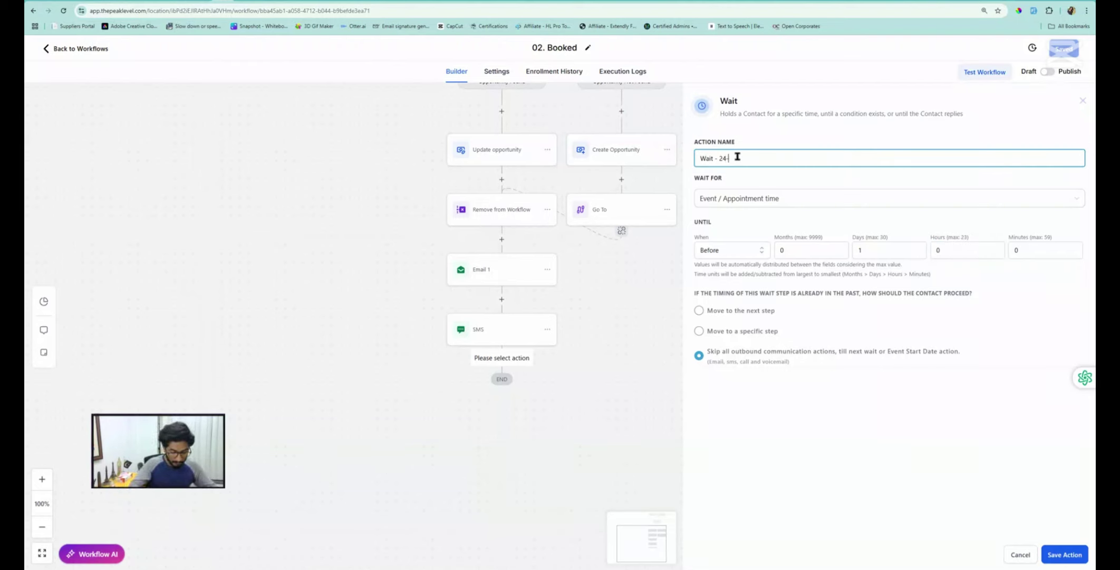
{"action": "type", "text": "r Before"}
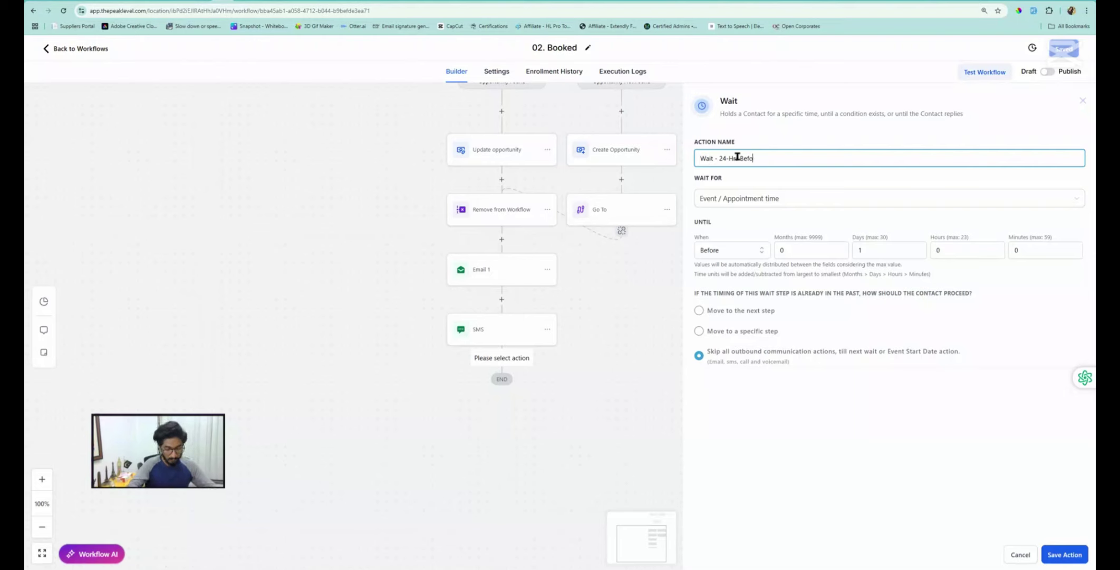
{"action": "left_click", "coordinate": [1067, 560]}
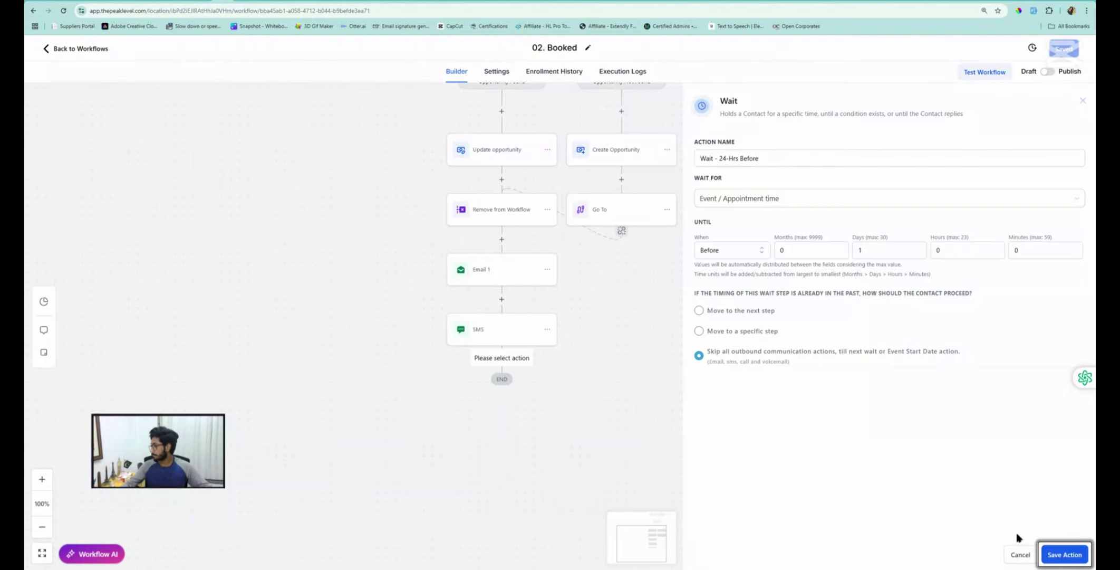
{"action": "left_click_drag", "start_coordinate": [485, 429], "coordinate": [493, 365]}
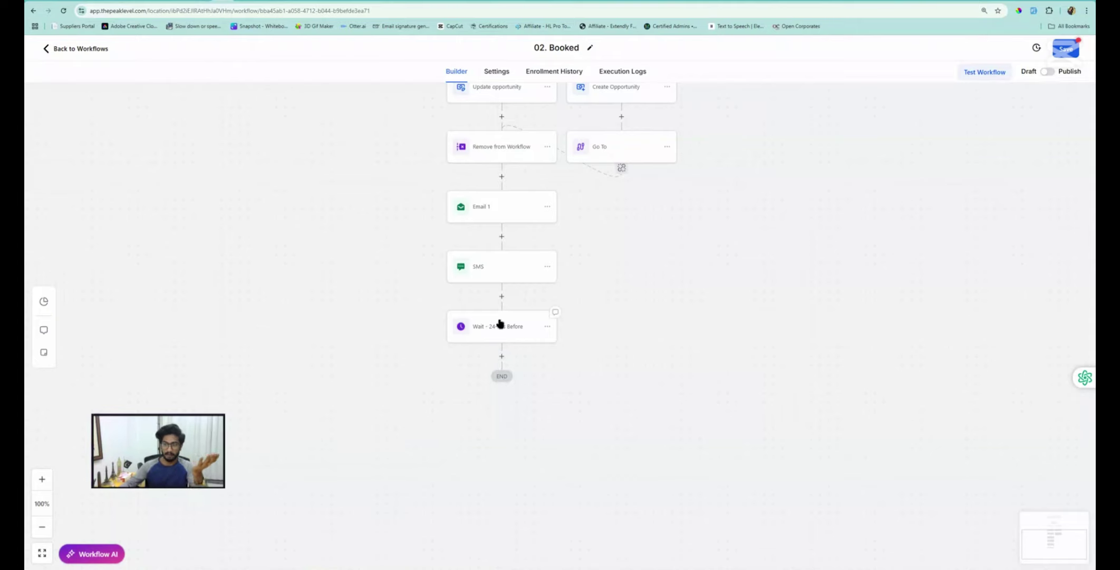
{"action": "left_click", "coordinate": [1067, 55]}
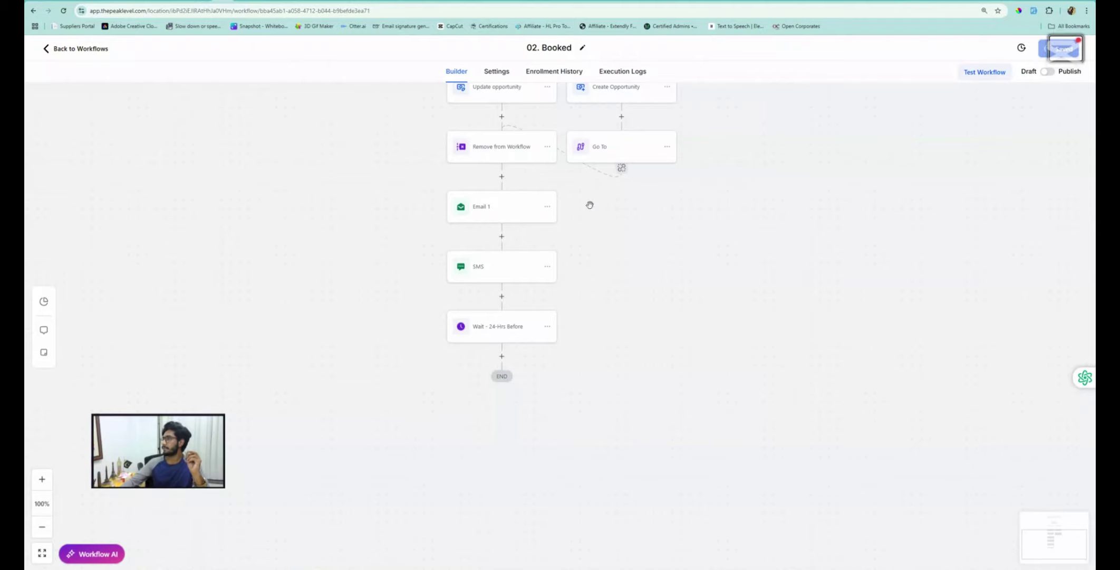
{"action": "scroll", "coordinate": [509, 245], "scroll_direction": "up", "scroll_amount": 1}
{"action": "scroll", "coordinate": [509, 246], "scroll_direction": "up", "scroll_amount": 5}
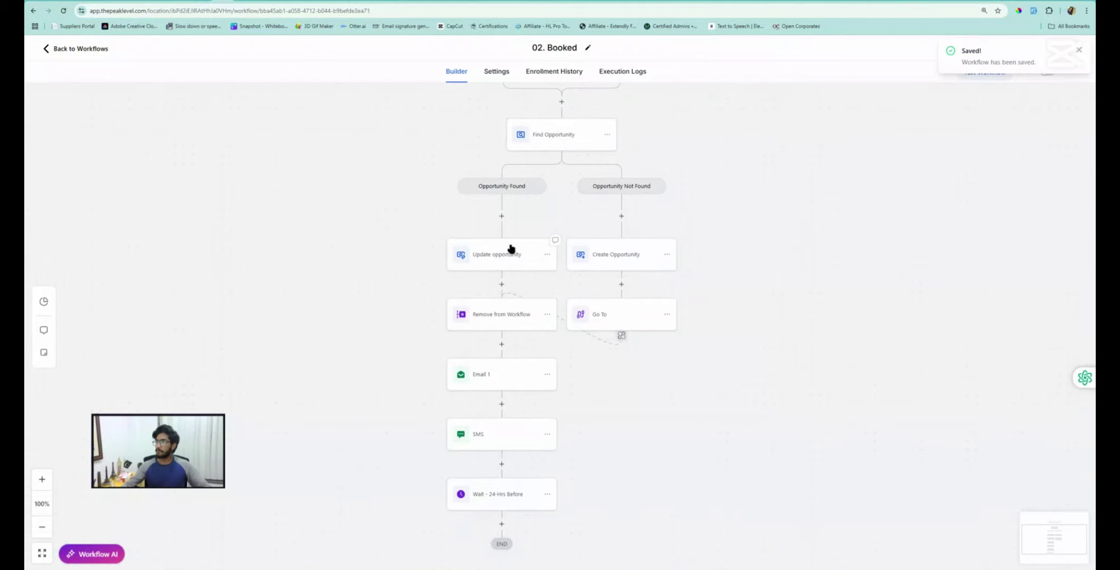
{"action": "scroll", "coordinate": [511, 243], "scroll_direction": "up", "scroll_amount": 1}
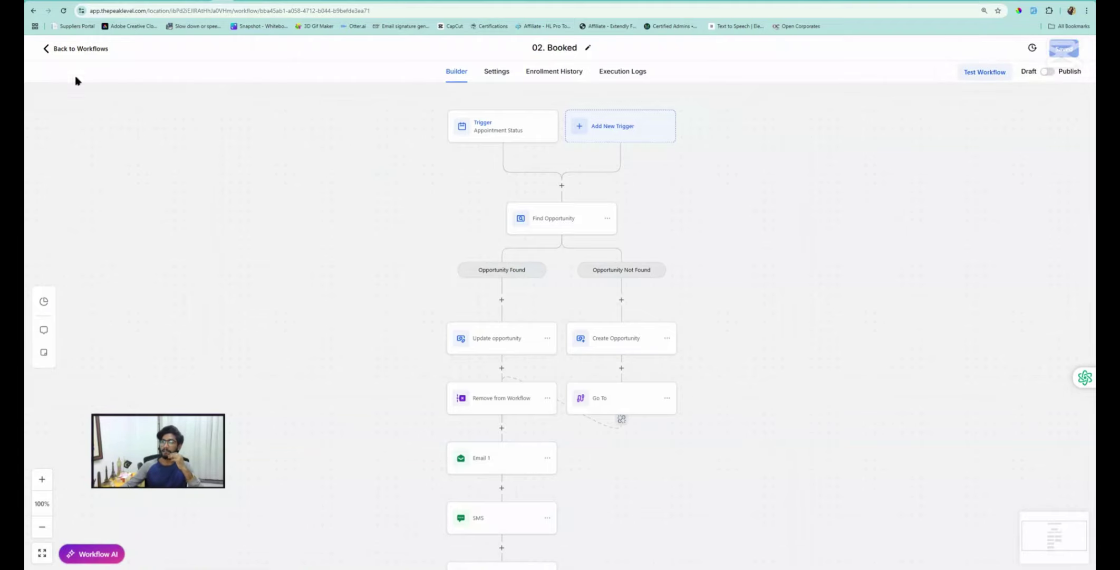
Go to Automation, open the Sales Pipeline folder and open the 01. New Lead workflow
{"action": "left_click", "coordinate": [311, 2]}
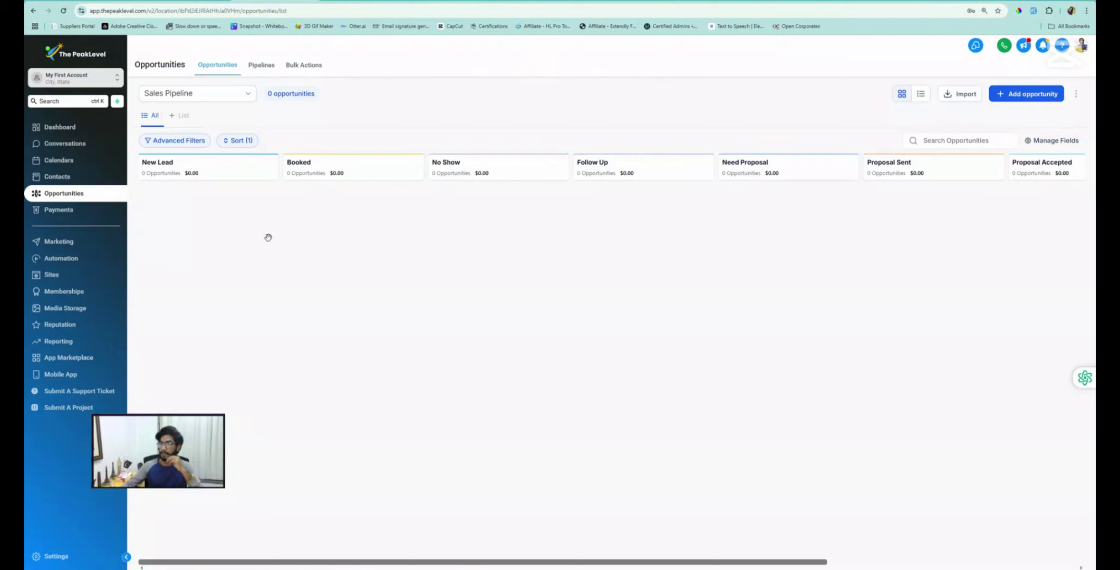
{"action": "left_click", "coordinate": [68, 262]}
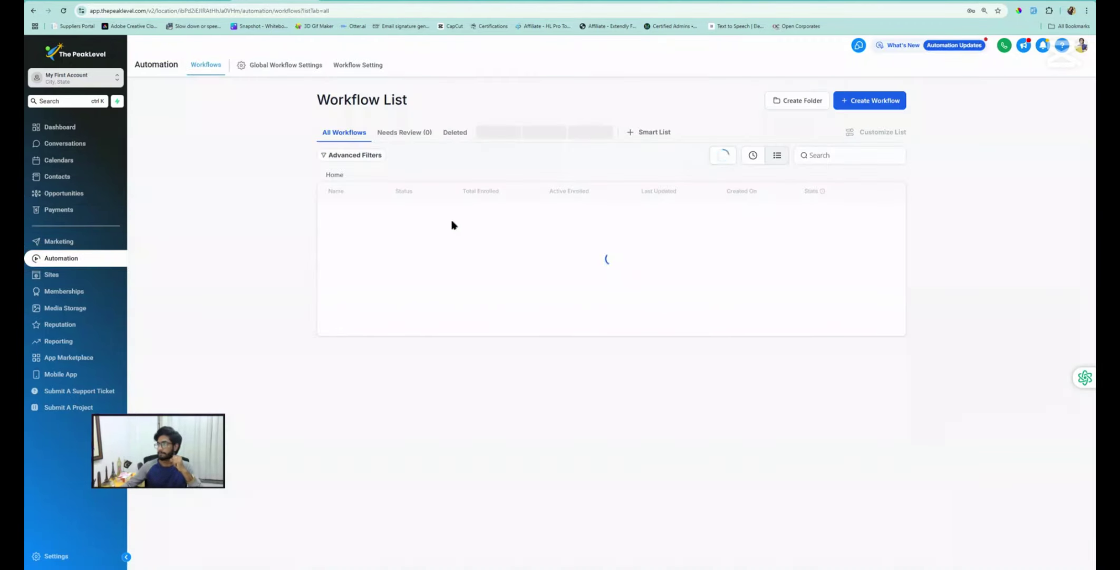
{"action": "left_click", "coordinate": [359, 217]}
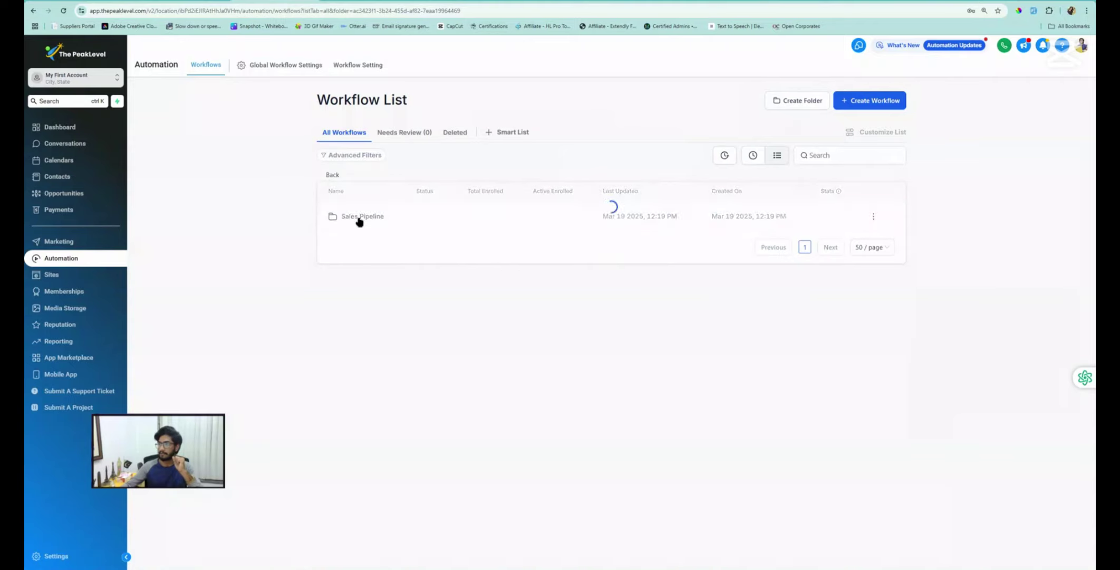
{"action": "left_click", "coordinate": [359, 220]}
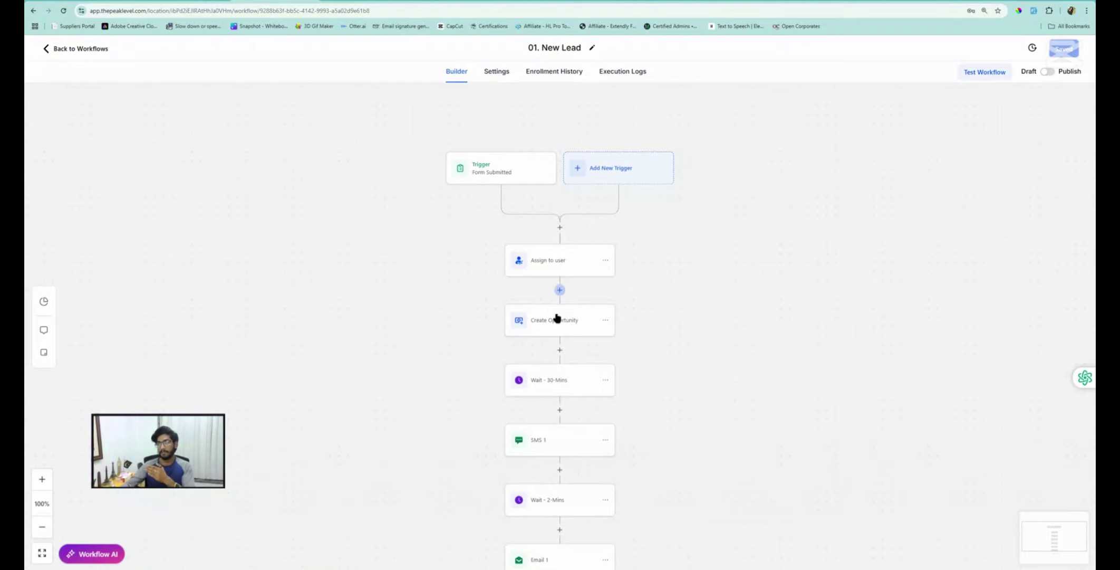
Review the 02. Booked steps, close the Remove from Workflow settings unchanged, and go back to the workflow list
{"action": "scroll", "coordinate": [551, 458], "scroll_direction": "down", "scroll_amount": 1}
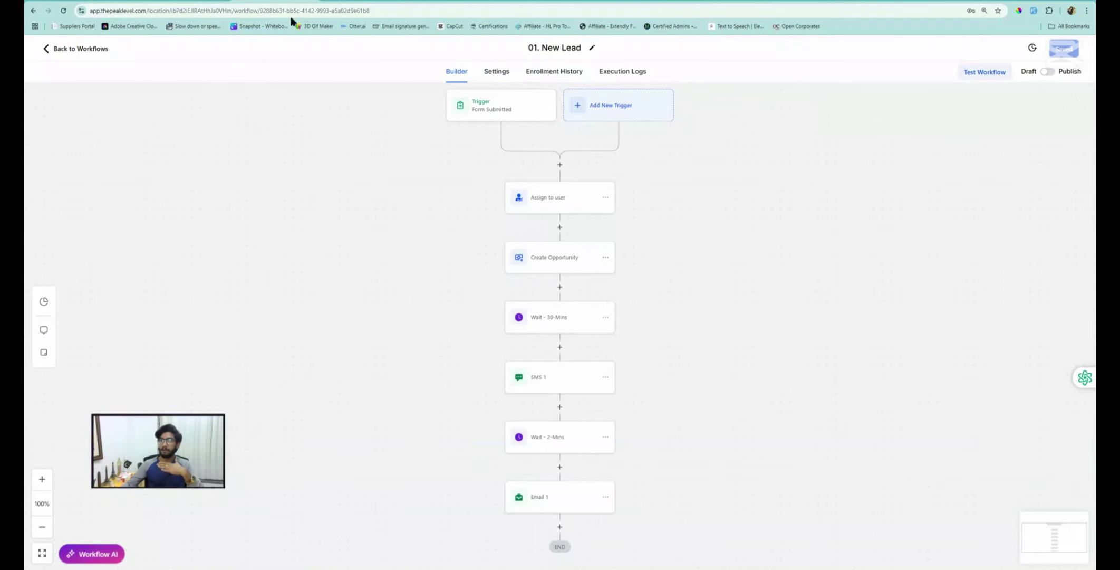
{"action": "left_click", "coordinate": [274, 1]}
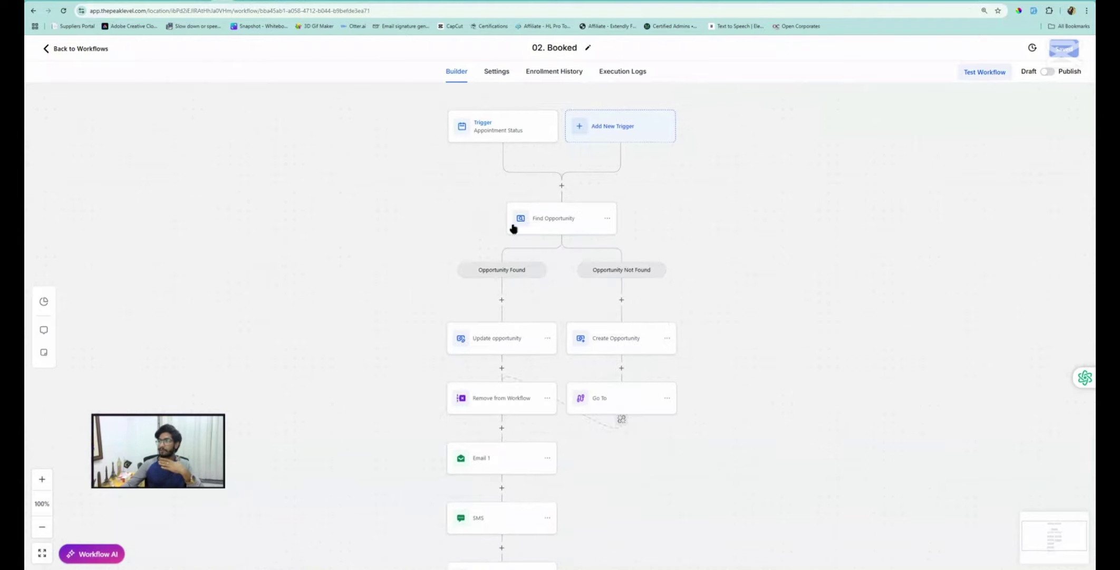
{"action": "left_click", "coordinate": [501, 404]}
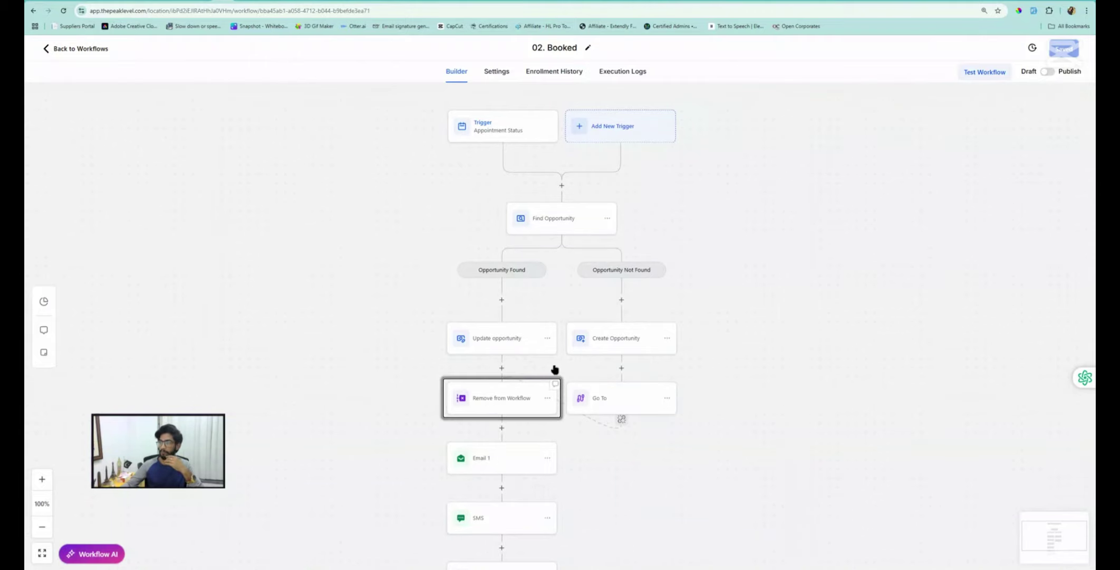
{"action": "left_click", "coordinate": [1019, 554]}
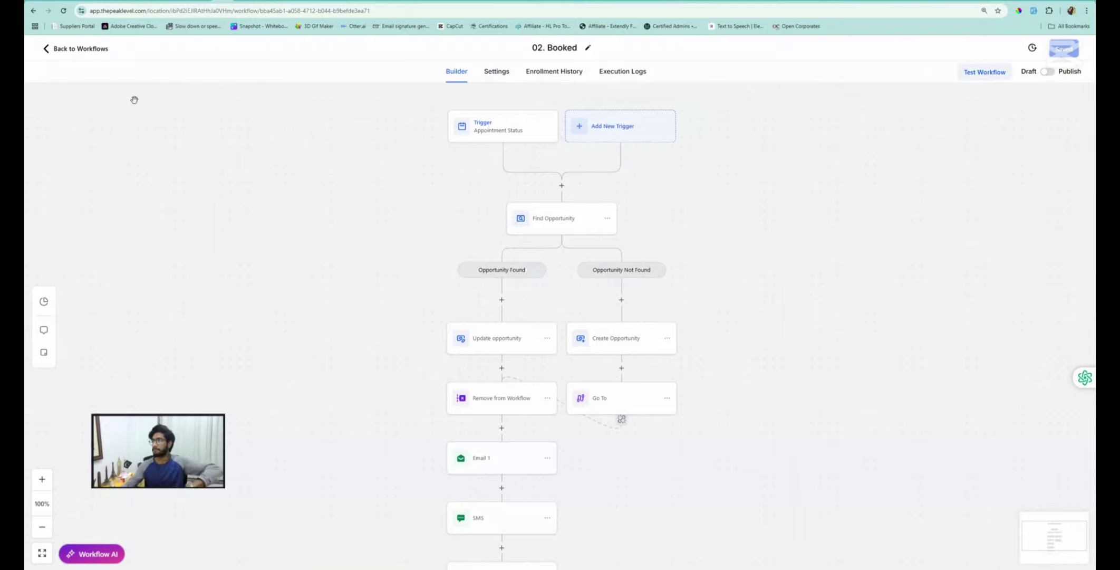
{"action": "left_click", "coordinate": [95, 51]}
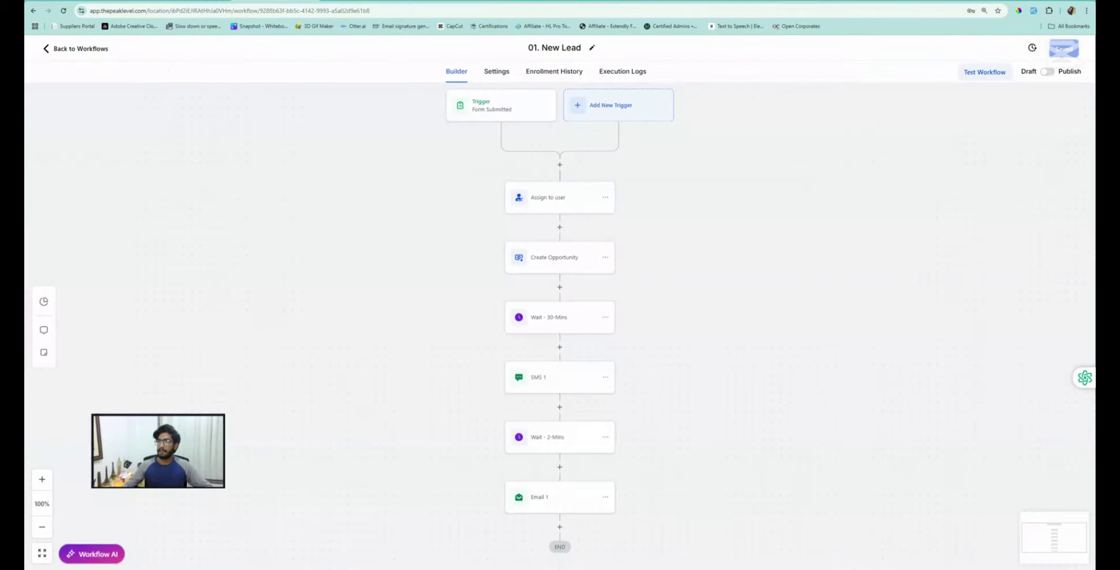
{"action": "left_click", "coordinate": [85, 49]}
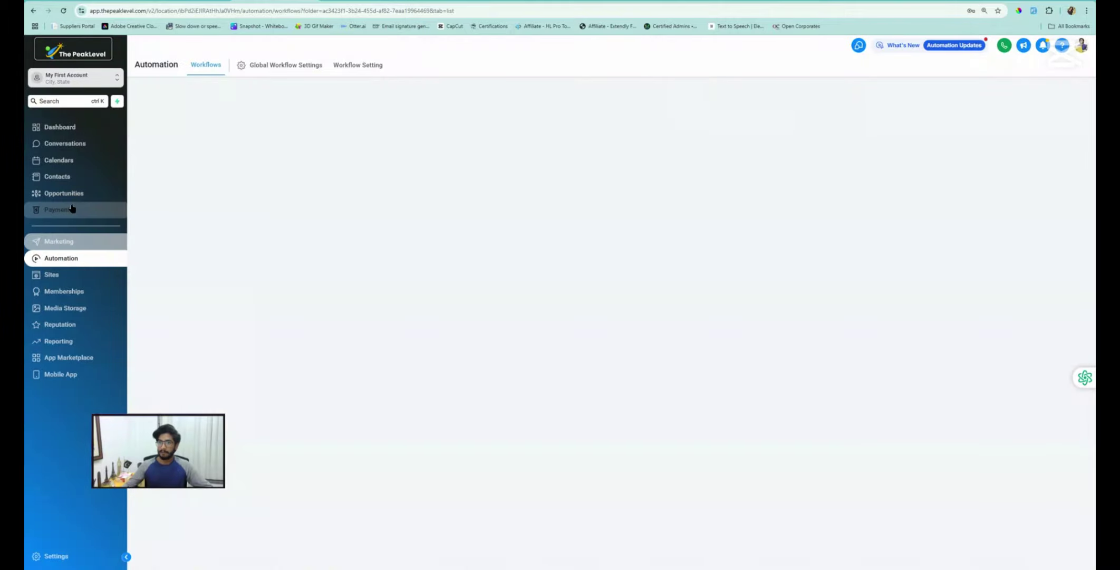
Return to the Sales Pipeline workflow list and open the actions menu for 01. New Lead
{"action": "left_click", "coordinate": [74, 195]}
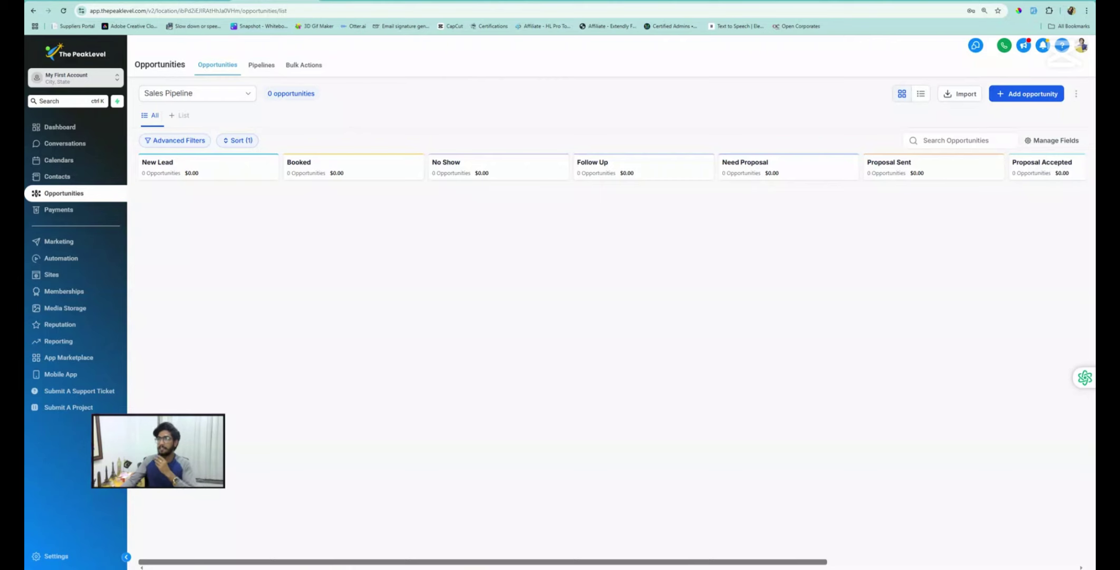
{"action": "left_click", "coordinate": [227, 1]}
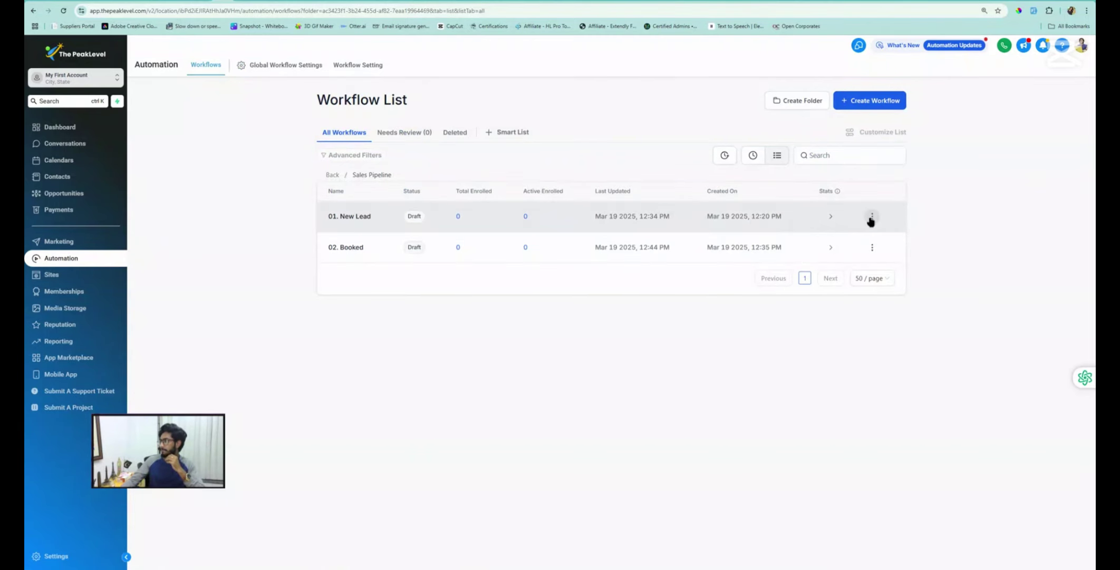
{"action": "left_click", "coordinate": [872, 217]}
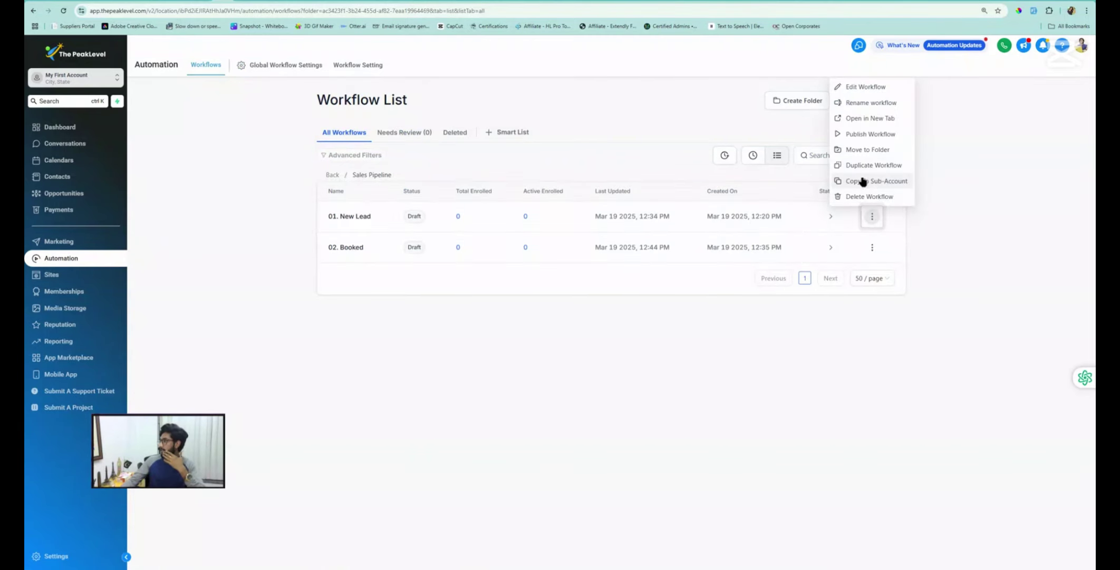
Duplicate 01. New Lead as '03. No Show' and open the new workflow
{"action": "left_click", "coordinate": [867, 167]}
{"action": "left_click", "coordinate": [529, 335]}
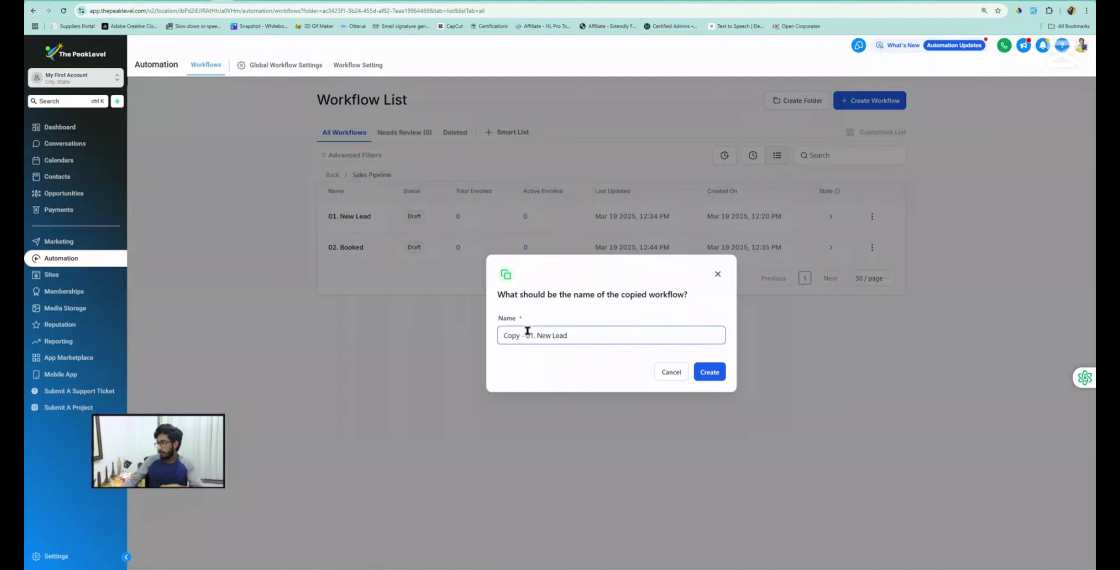
{"action": "left_click", "coordinate": [533, 334]}
{"action": "key", "text": "BackSpace"}
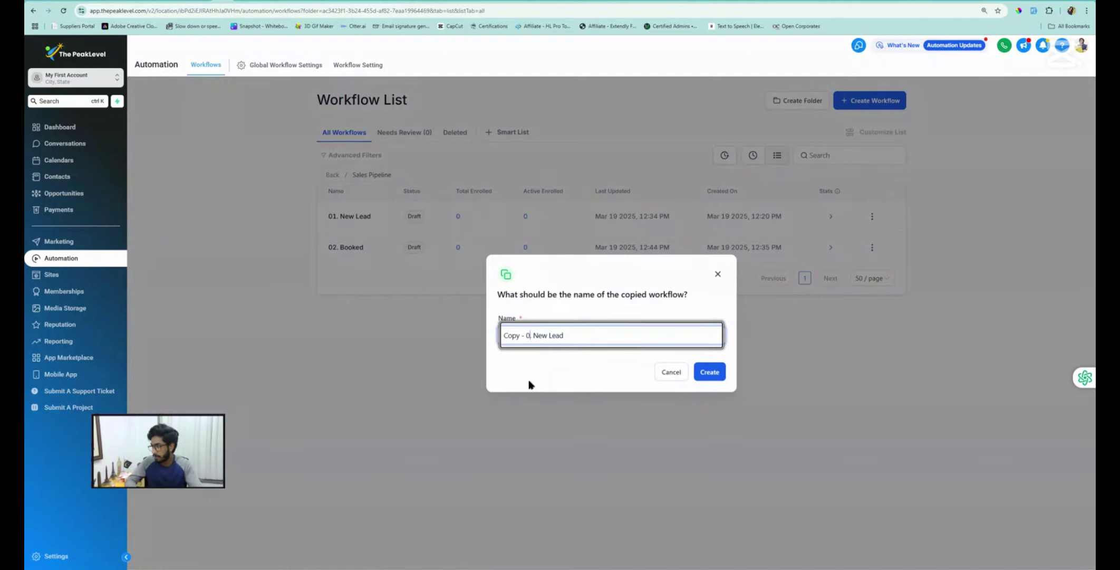
{"action": "type", "text": "3"}
{"action": "key", "text": "Left"}
{"action": "key", "text": "Left"}
{"action": "key", "text": "BackSpace"}
{"action": "key", "text": "BackSpace"}
{"action": "key", "text": "BackSpace"}
{"action": "key", "text": "BackSpace"}
{"action": "key", "text": "BackSpace"}
{"action": "key", "text": "BackSpace"}
{"action": "key", "text": "BackSpace"}
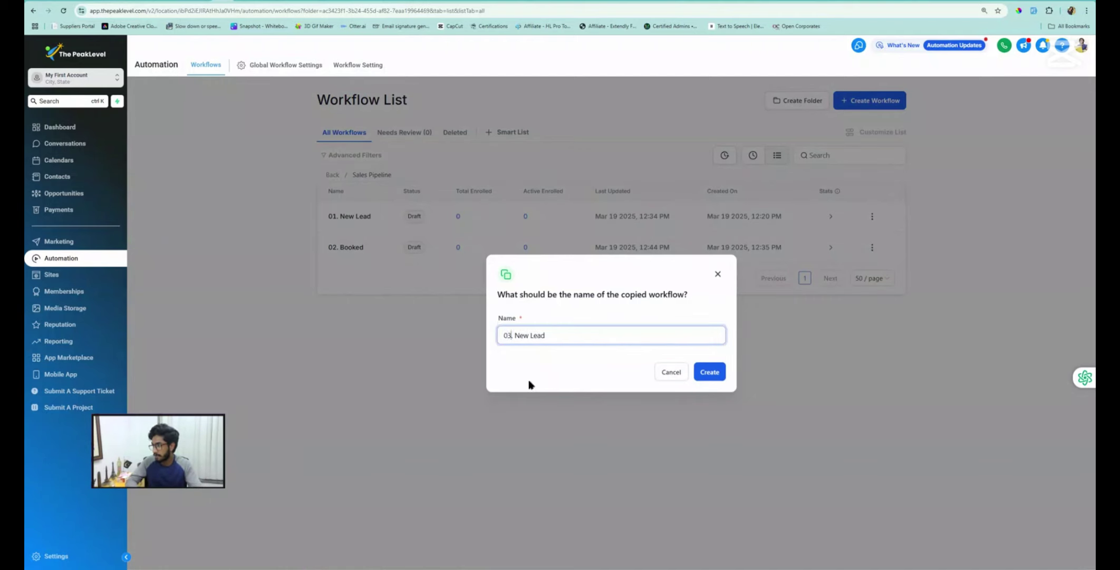
{"action": "key", "text": "Right"}
{"action": "key", "text": "shift+Right"}
{"action": "key", "text": "shift+Right"}
{"action": "key", "text": "shift+Right"}
{"action": "key", "text": "shift+Right"}
{"action": "key", "text": "shift+Right"}
{"action": "key", "text": "shift+Right"}
{"action": "key", "text": "shift+Right"}
{"action": "key", "text": "shift+Right"}
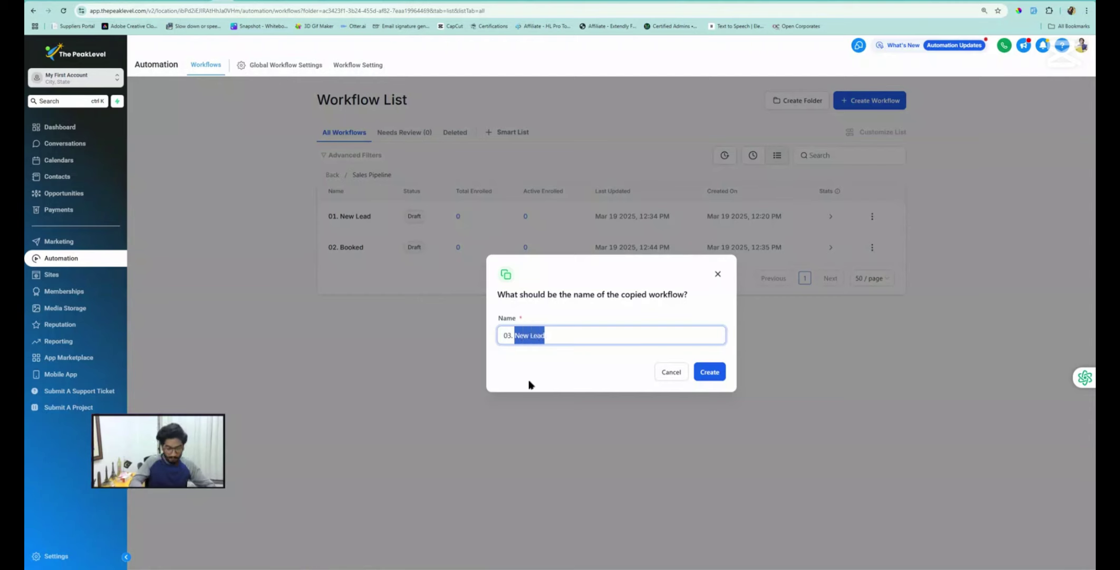
{"action": "type", "text": "No Show"}
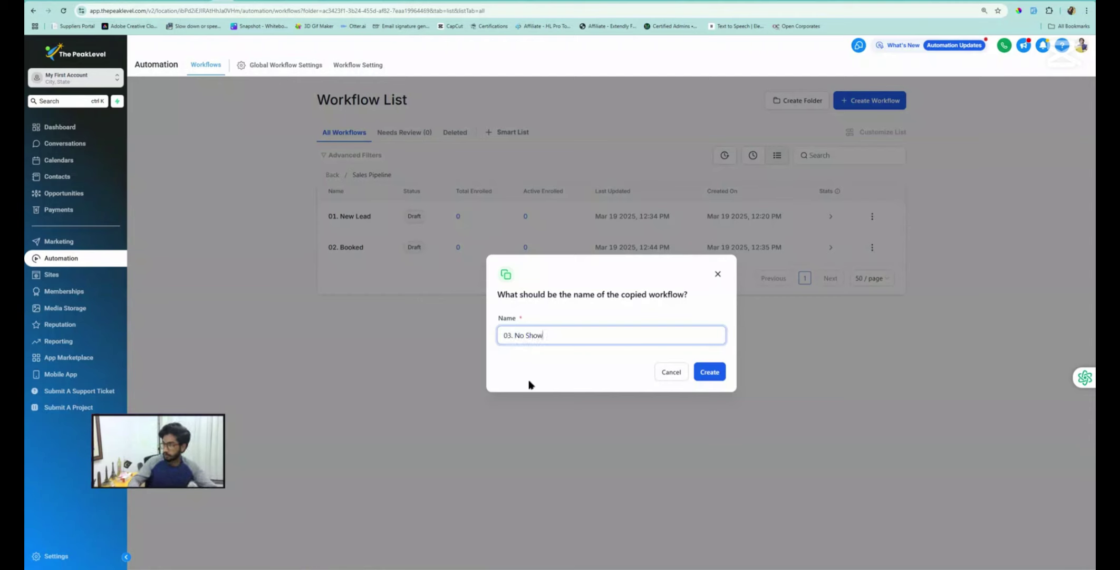
{"action": "left_click", "coordinate": [710, 369]}
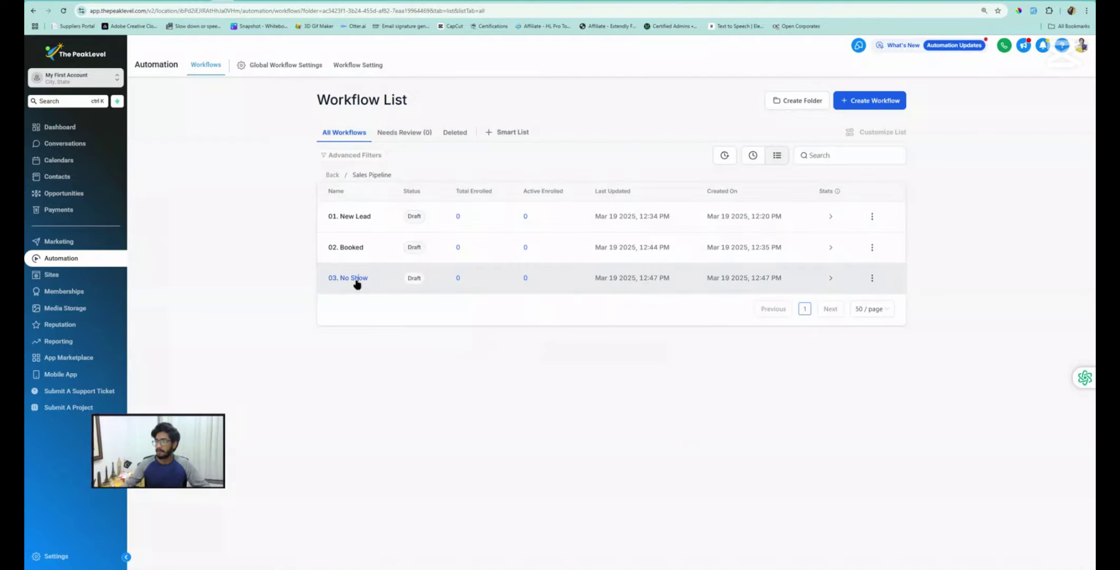
{"action": "left_click", "coordinate": [355, 281]}
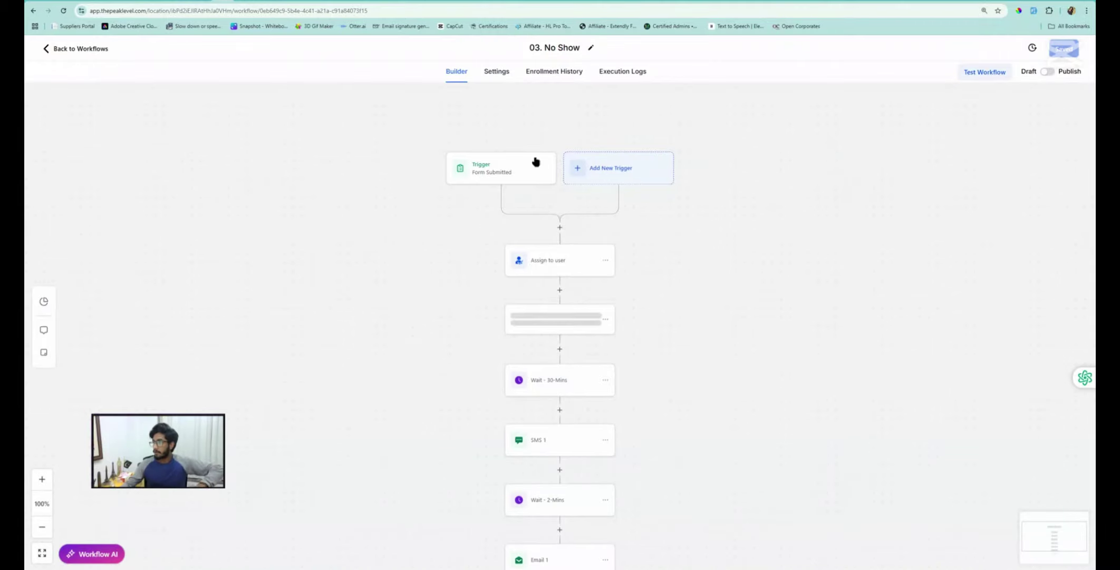
Replace the Form Submitted trigger with a Pipeline Stage Changed trigger
{"action": "left_click", "coordinate": [496, 172]}
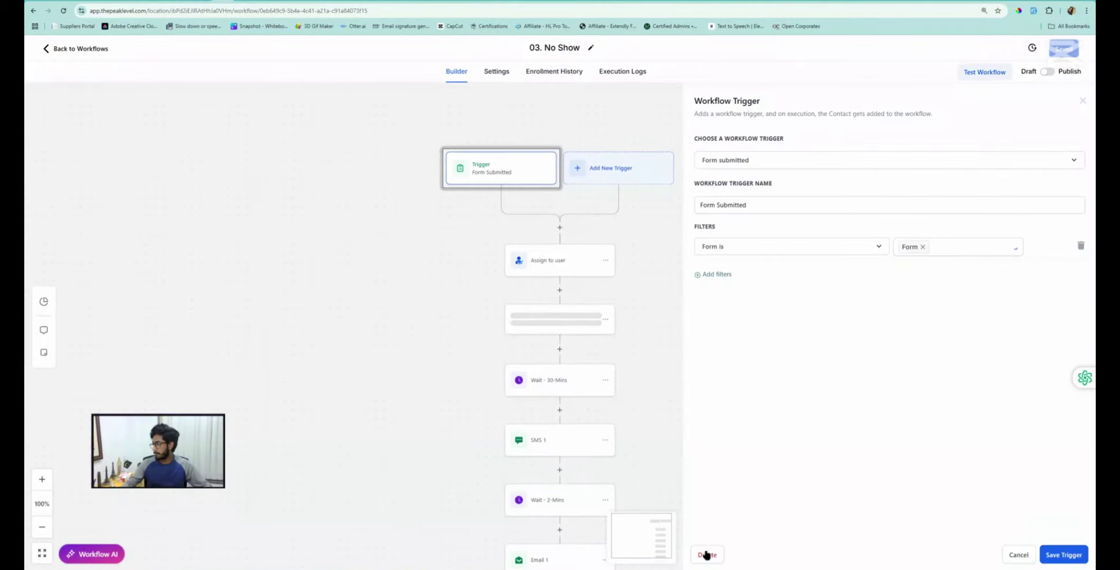
{"action": "left_click", "coordinate": [707, 555]}
{"action": "left_click", "coordinate": [658, 328]}
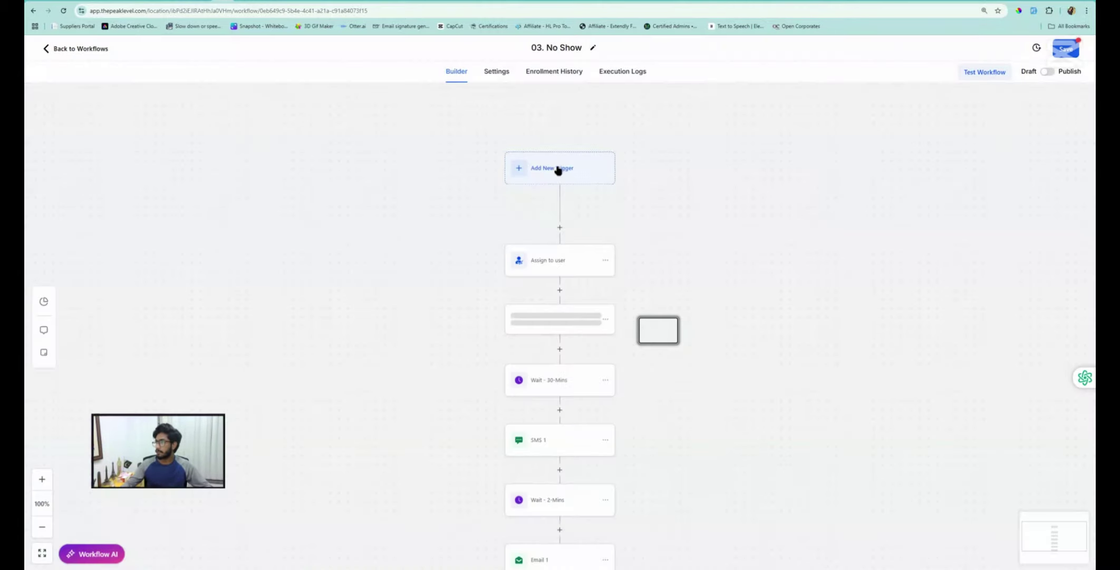
{"action": "left_click", "coordinate": [554, 168]}
{"action": "left_click", "coordinate": [875, 138]}
{"action": "type", "text": "pipe"}
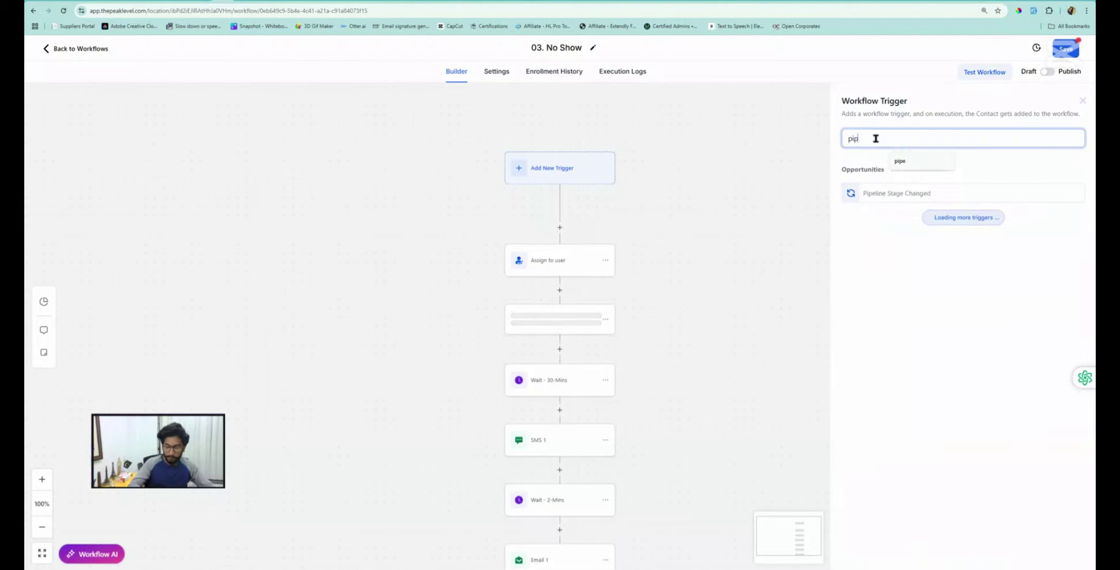
{"action": "left_click", "coordinate": [869, 193]}
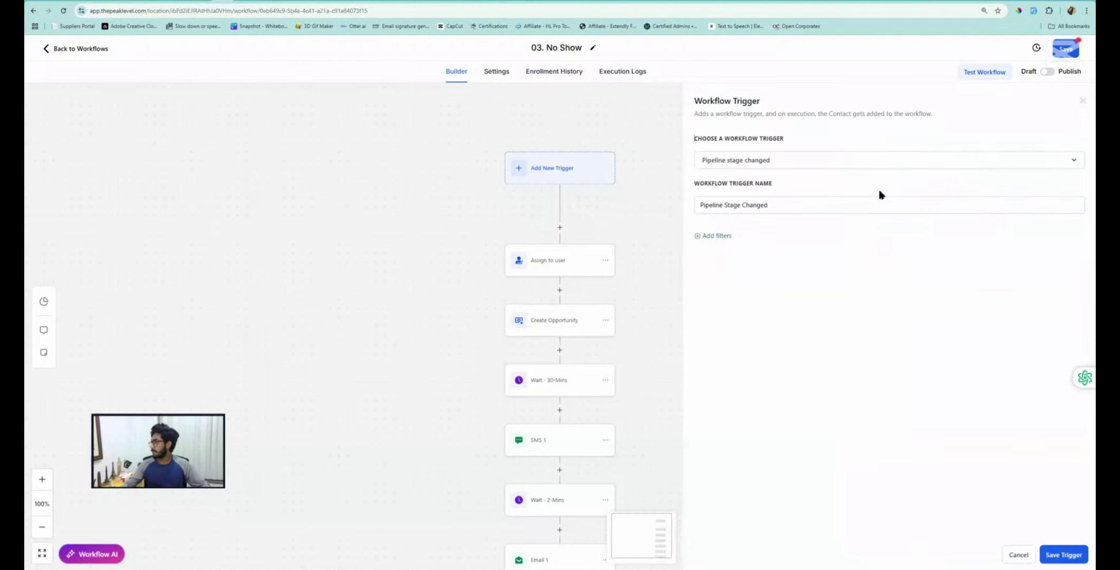
Filter the trigger to pipeline Sales Pipeline and stage No Show, then save it
{"action": "left_click", "coordinate": [717, 236]}
{"action": "left_click", "coordinate": [723, 247]}
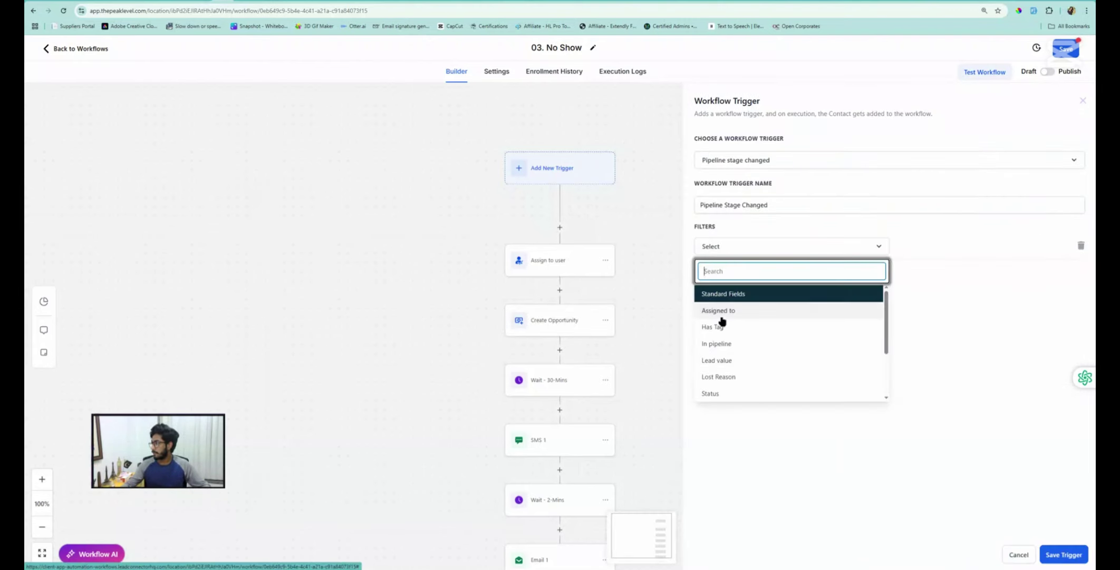
{"action": "left_click", "coordinate": [718, 344]}
{"action": "left_click", "coordinate": [938, 247]}
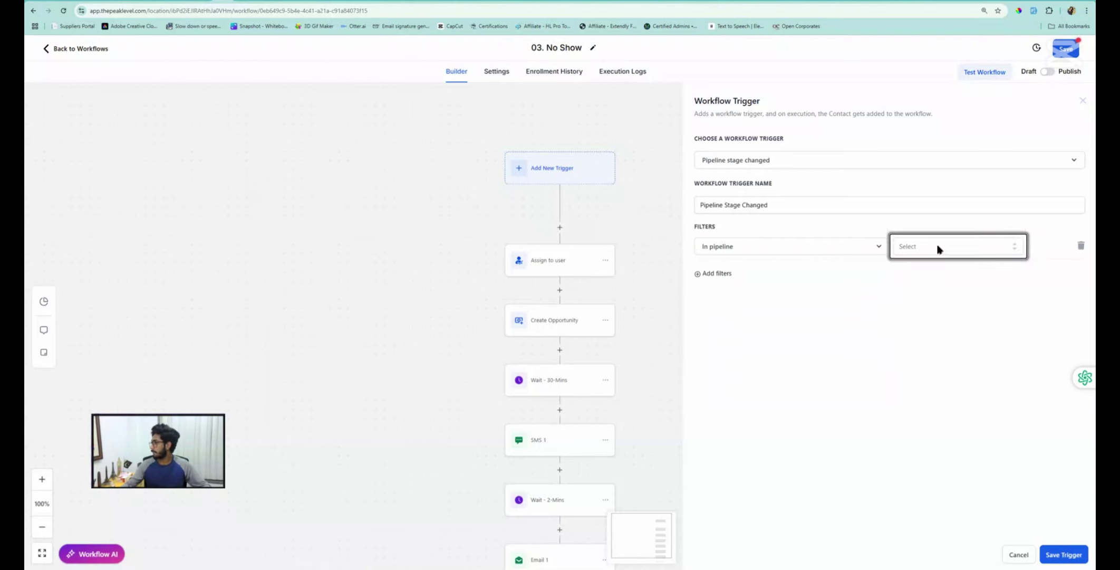
{"action": "left_click", "coordinate": [919, 286]}
{"action": "left_click", "coordinate": [717, 273]}
{"action": "left_click", "coordinate": [725, 273]}
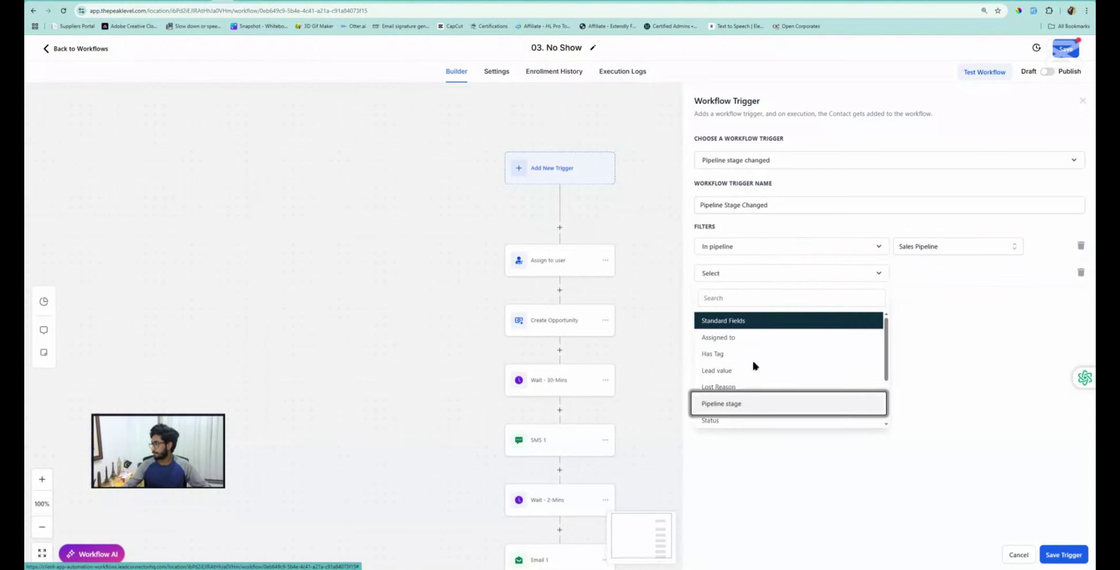
{"action": "left_click", "coordinate": [728, 403]}
{"action": "left_click", "coordinate": [936, 275]}
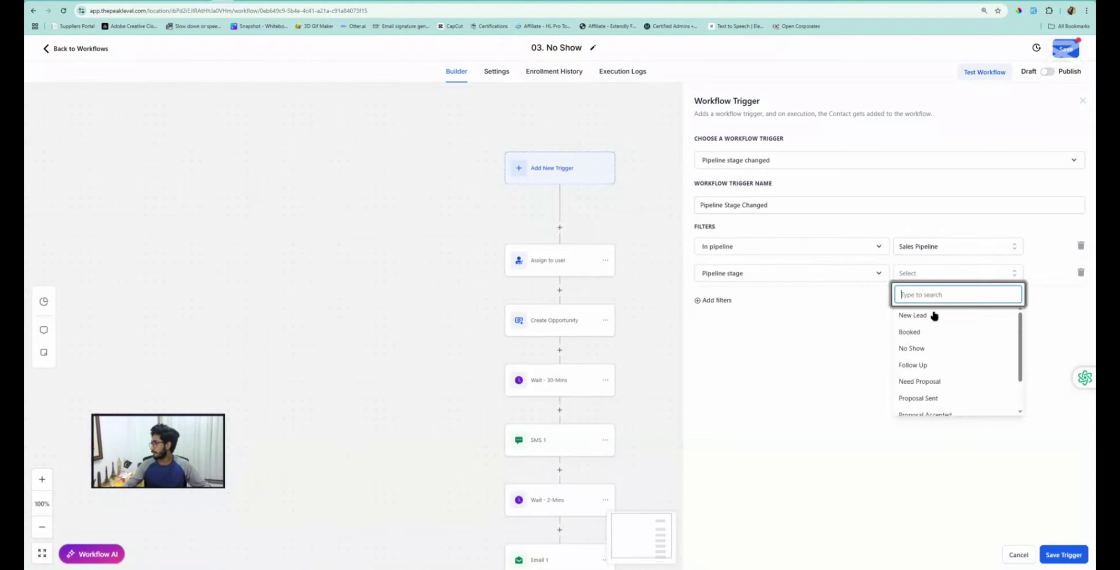
{"action": "left_click", "coordinate": [913, 350]}
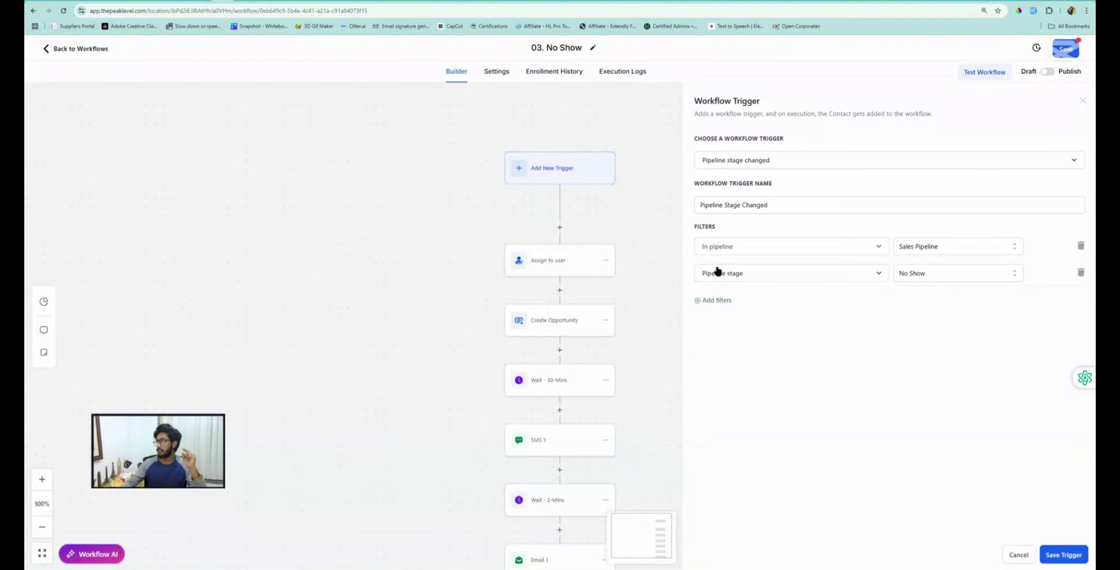
{"action": "left_click", "coordinate": [1057, 553]}
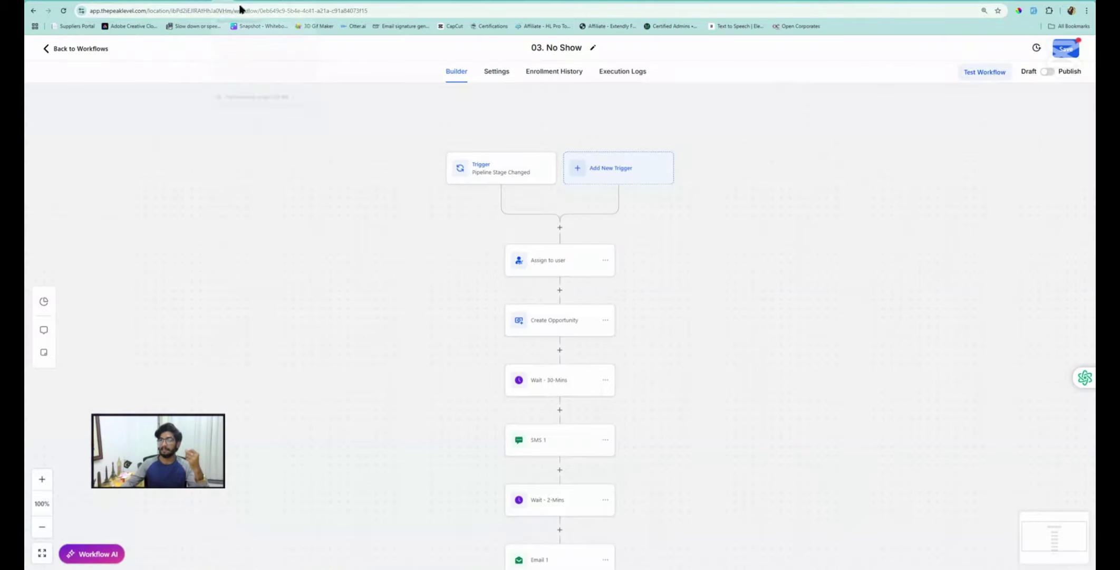
Delete the Assign to user and Create Opportunity steps, then open SMS 1 to review its message
{"action": "left_click", "coordinate": [604, 261]}
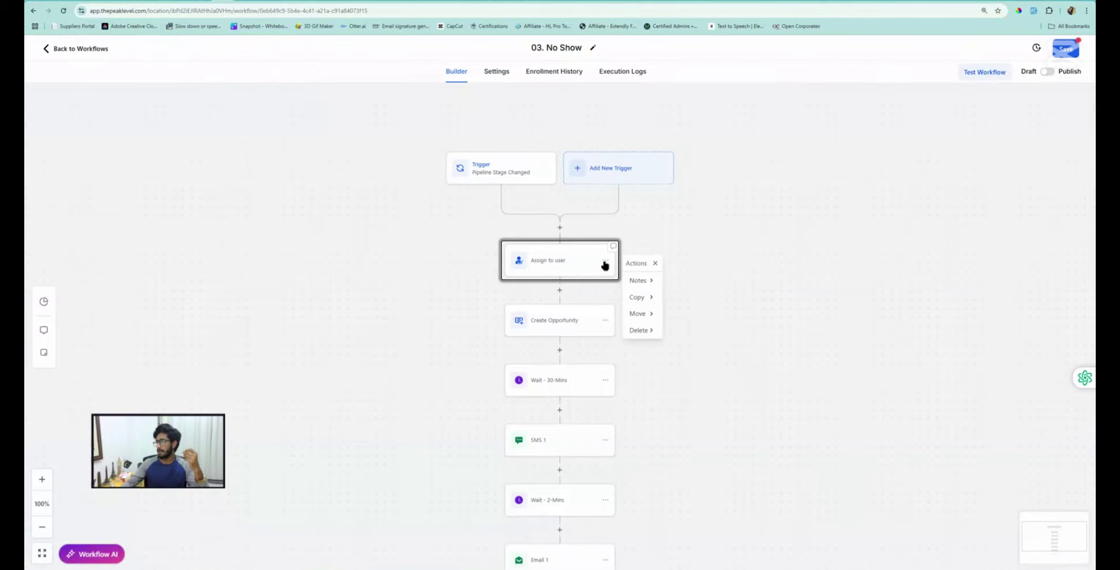
{"action": "left_click", "coordinate": [642, 331]}
{"action": "left_click", "coordinate": [682, 282]}
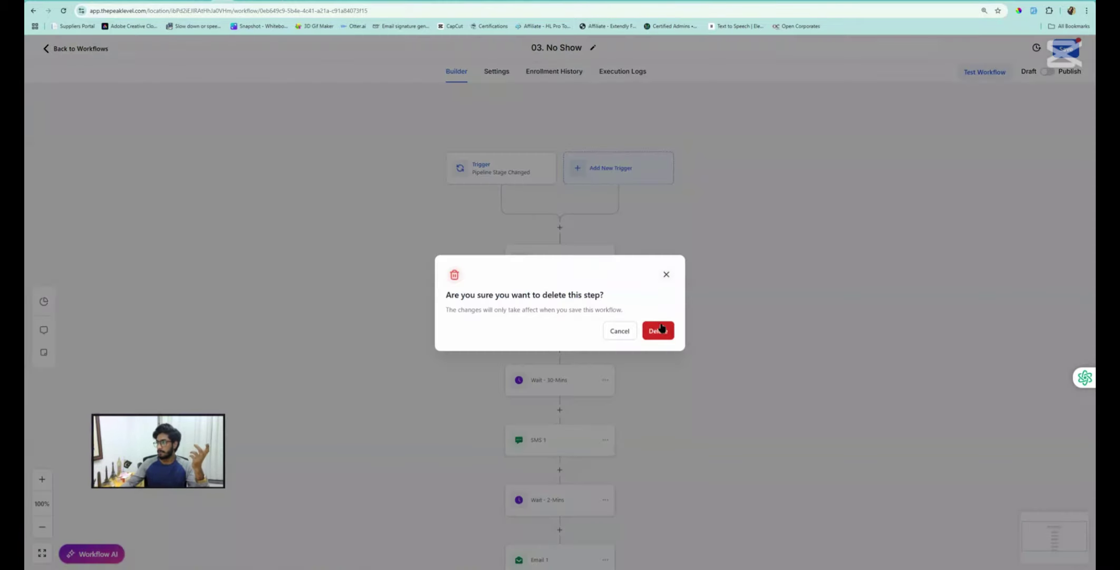
{"action": "left_click", "coordinate": [657, 327]}
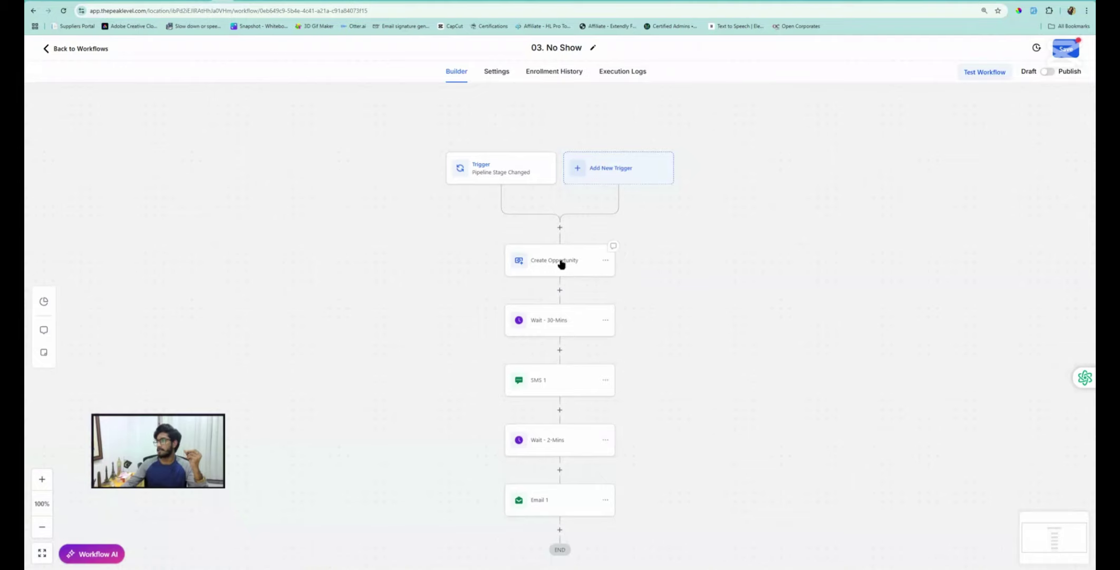
{"action": "left_click", "coordinate": [606, 260]}
{"action": "left_click", "coordinate": [641, 331]}
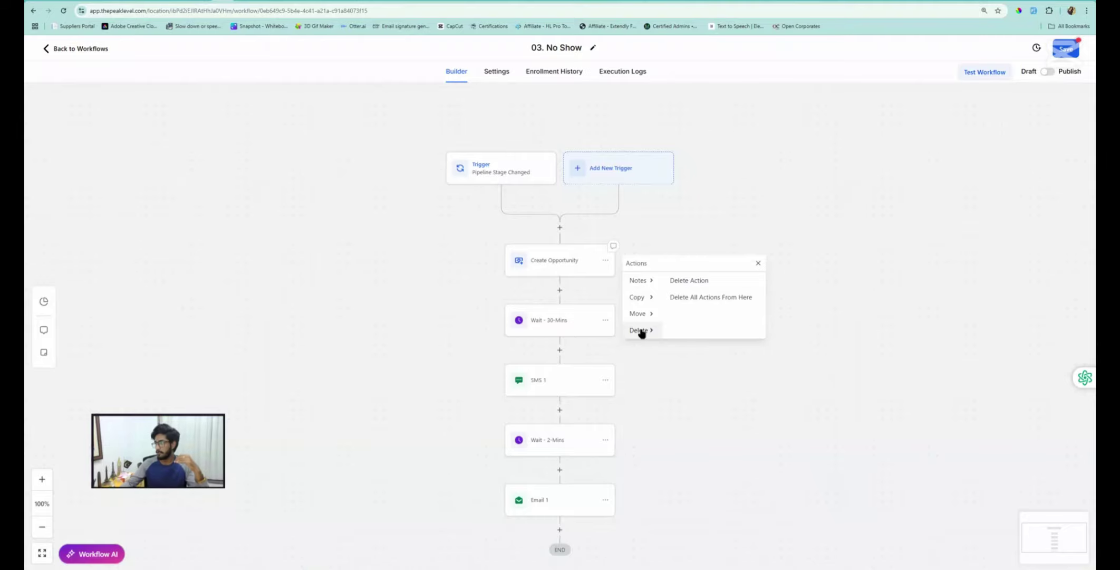
{"action": "left_click", "coordinate": [691, 280]}
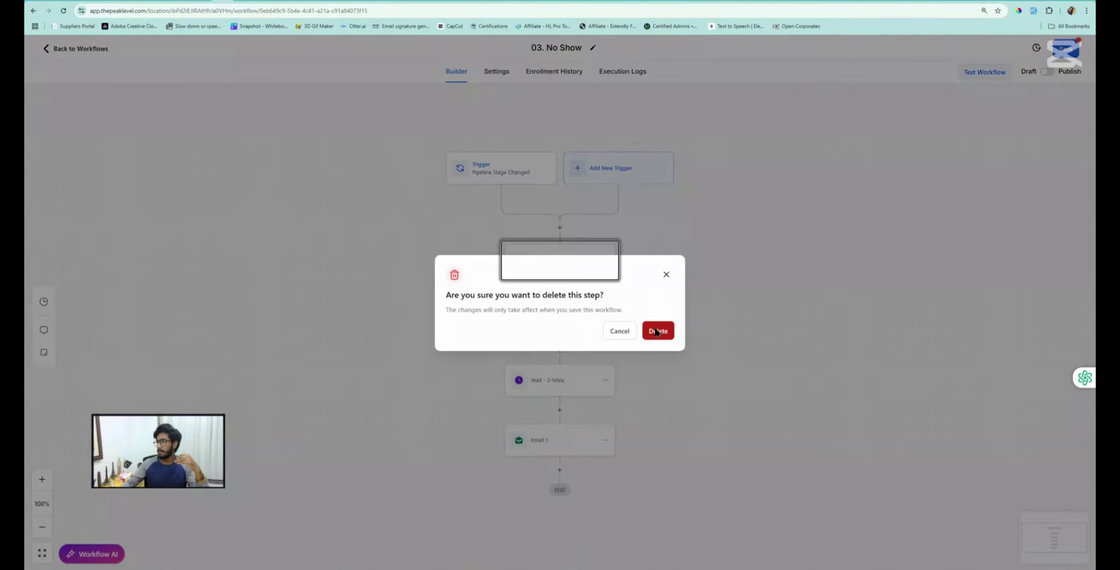
{"action": "left_click", "coordinate": [656, 332]}
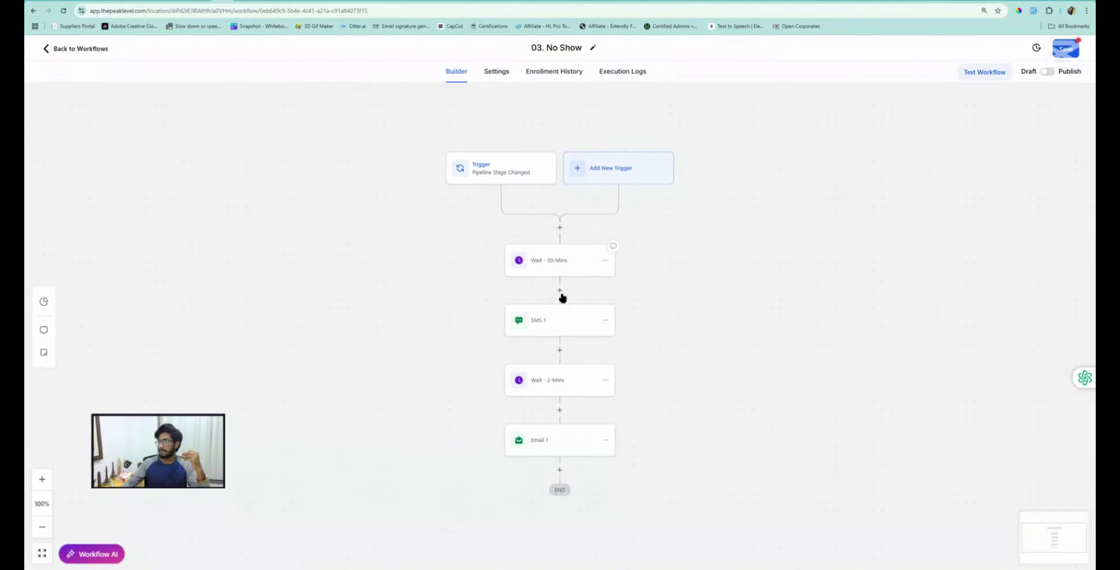
{"action": "left_click", "coordinate": [547, 320]}
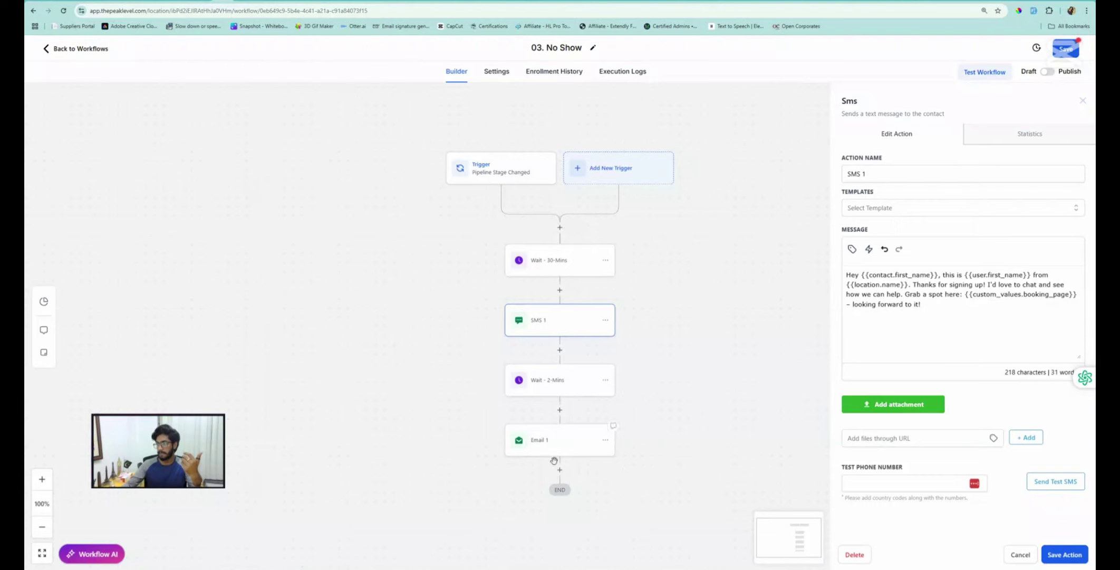
Keep SMS 1 unchanged, save the 03. No Show workflow and return to the workflow list
{"action": "left_click", "coordinate": [1064, 554]}
{"action": "left_click", "coordinate": [1066, 50]}
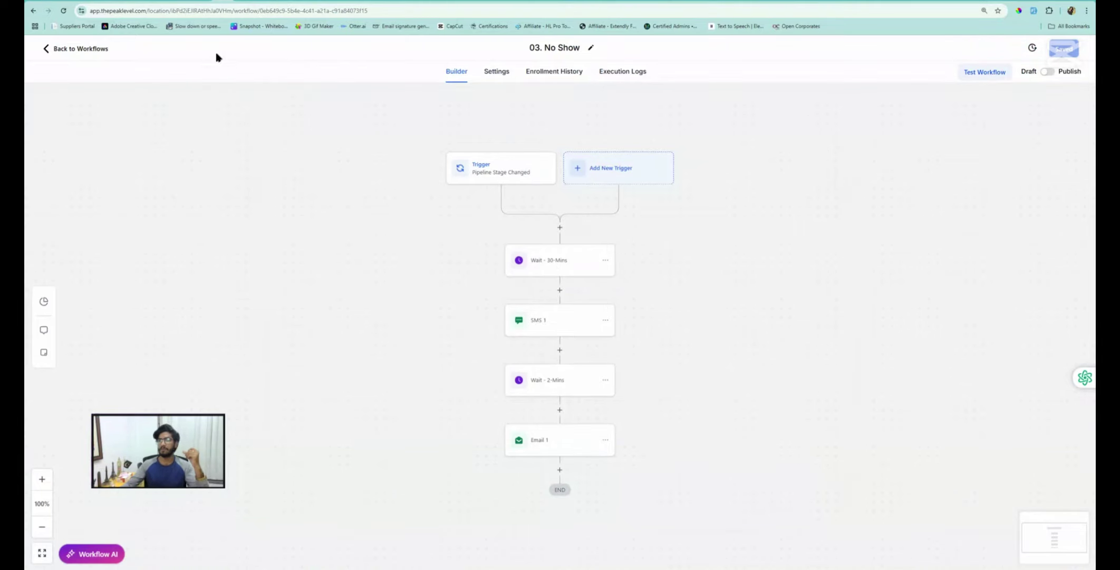
{"action": "left_click", "coordinate": [90, 53]}
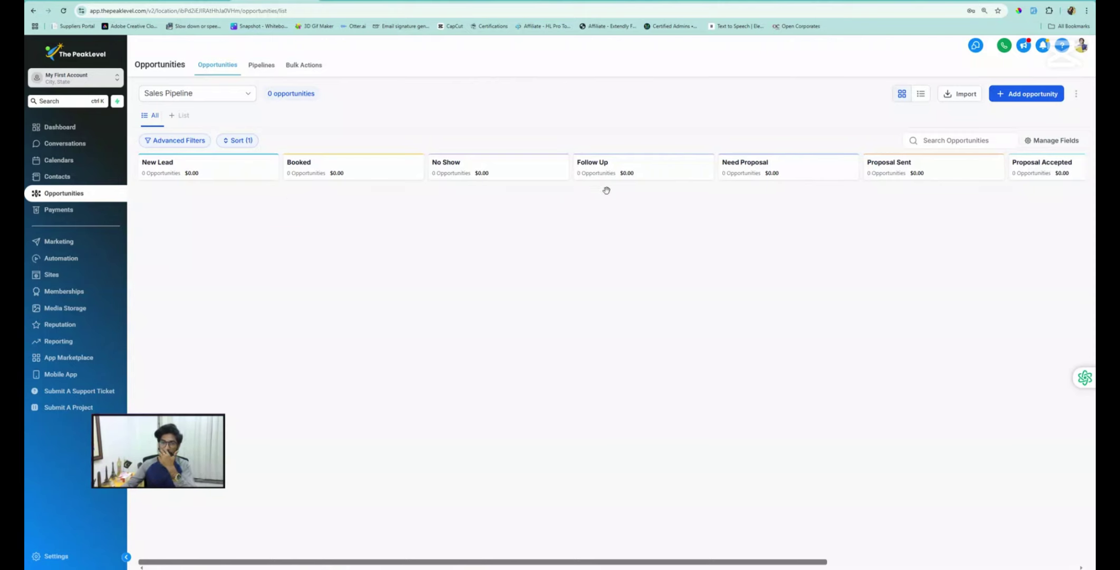
Duplicate the 03. No Show workflow from the Workflows list
{"action": "left_click", "coordinate": [231, 3]}
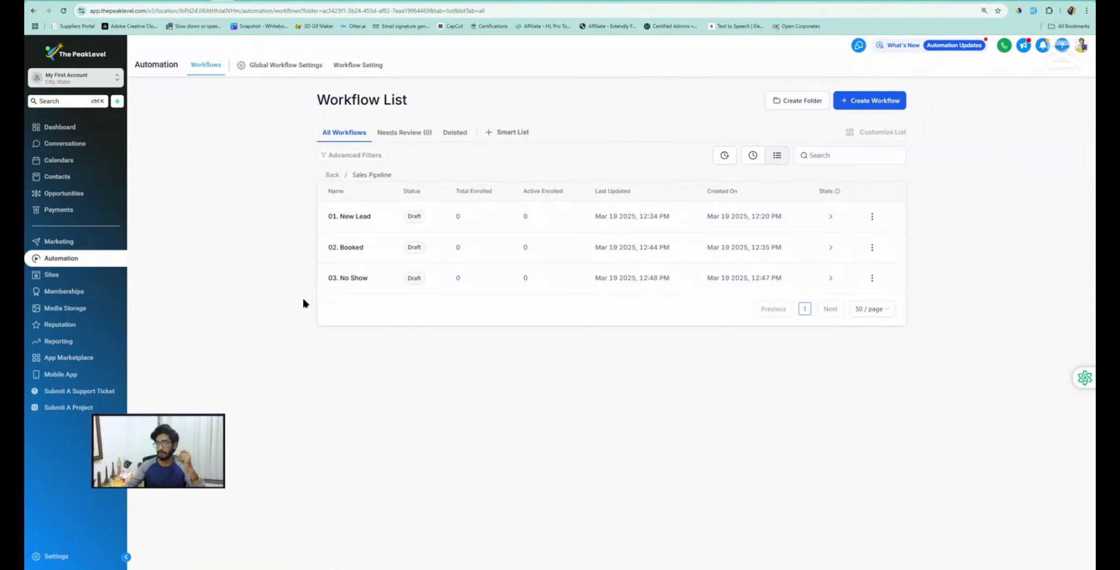
{"action": "left_click", "coordinate": [872, 278]}
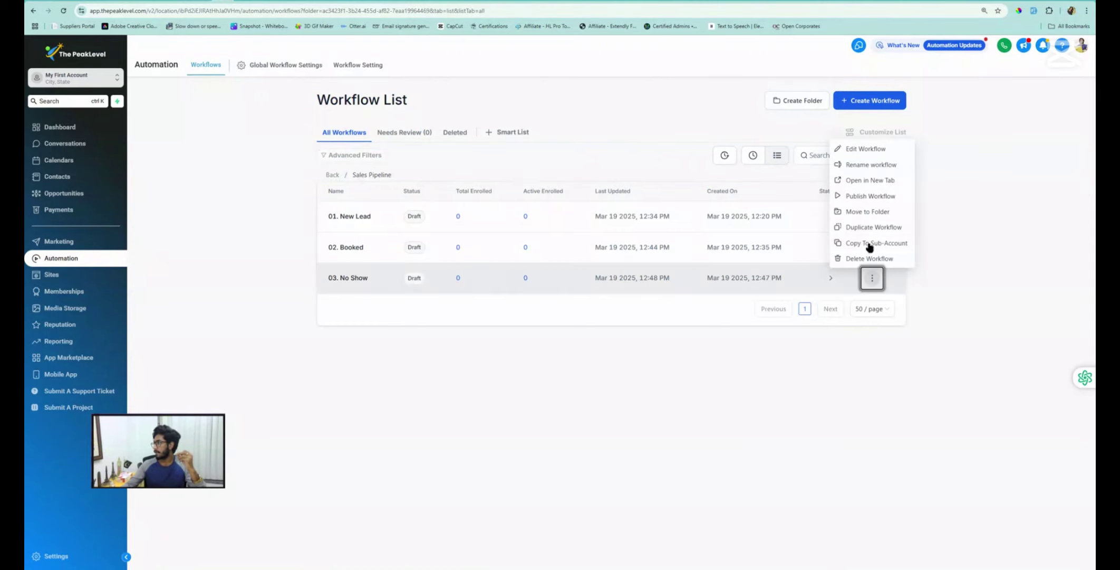
{"action": "left_click", "coordinate": [871, 227]}
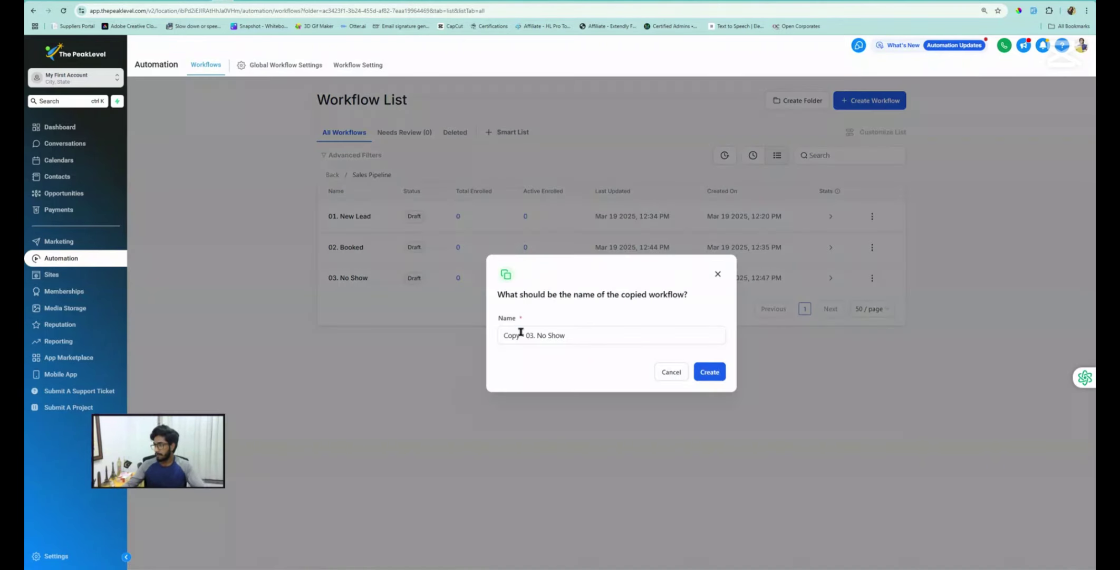
Rename the copy to '04. Follow Up' and create the draft
{"action": "left_click", "coordinate": [531, 334]}
{"action": "key", "text": "Delete"}
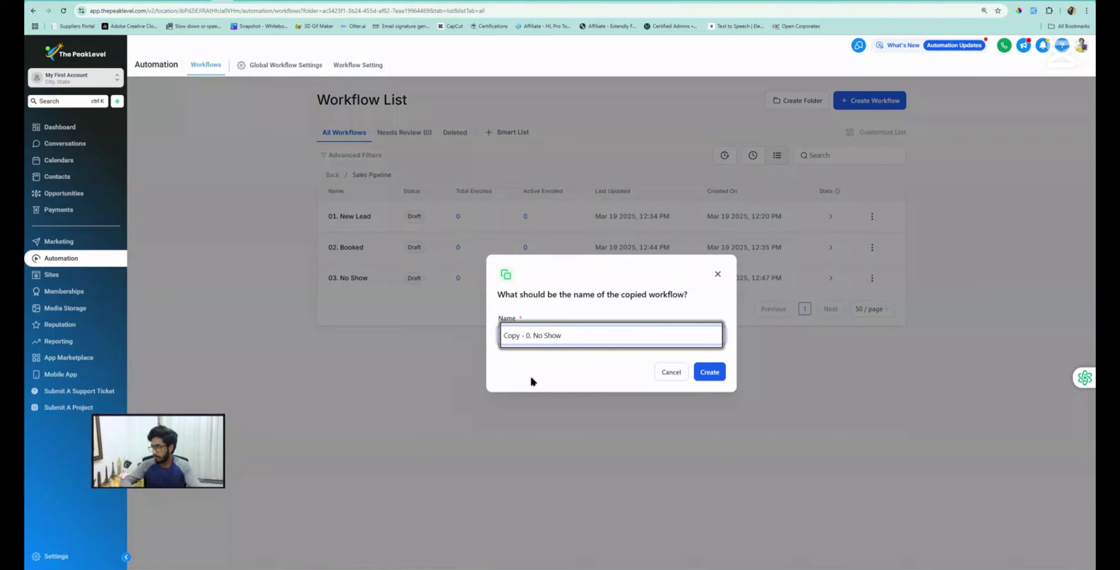
{"action": "type", "text": "4"}
{"action": "key", "text": "Left"}
{"action": "key", "text": "BackSpace"}
{"action": "key", "text": "BackSpace"}
{"action": "key", "text": "BackSpace"}
{"action": "key", "text": "BackSpace"}
{"action": "key", "text": "BackSpace"}
{"action": "key", "text": "BackSpace"}
{"action": "key", "text": "BackSpace"}
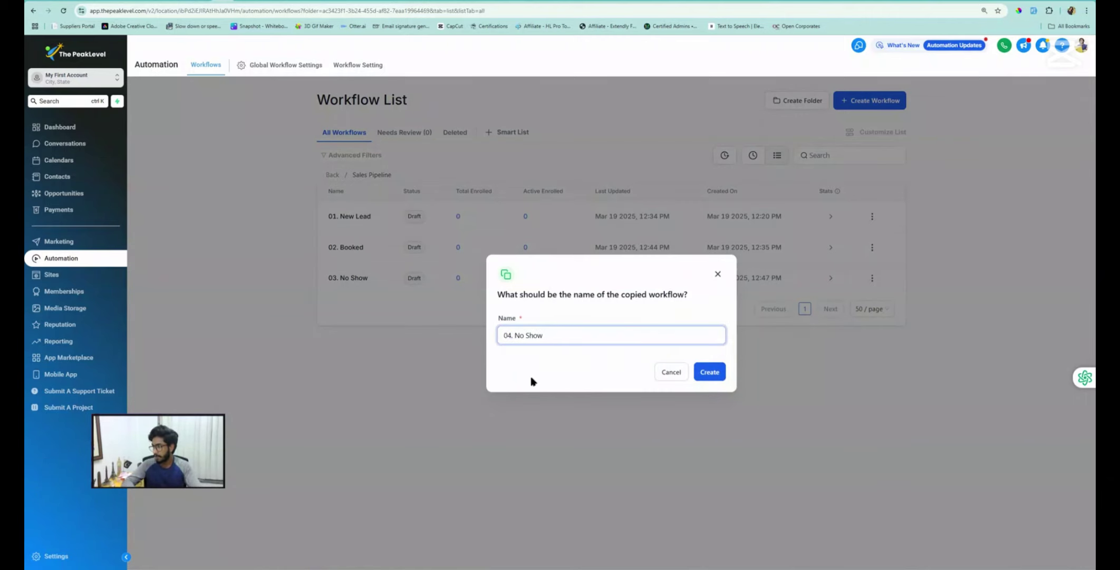
{"action": "key", "text": "Right"}
{"action": "key", "text": "Right"}
{"action": "key", "text": "shift+Right"}
{"action": "key", "text": "shift+Right"}
{"action": "key", "text": "shift+Right"}
{"action": "key", "text": "shift+Right"}
{"action": "key", "text": "shift+Right"}
{"action": "key", "text": "shift+Right"}
{"action": "key", "text": "shift+Right"}
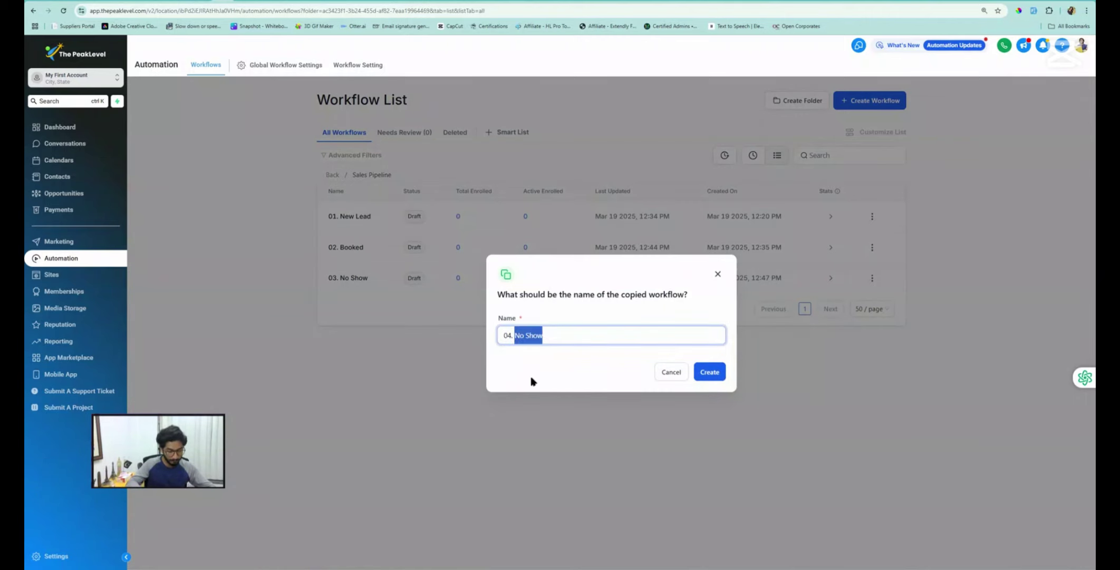
{"action": "type", "text": "Follow"}
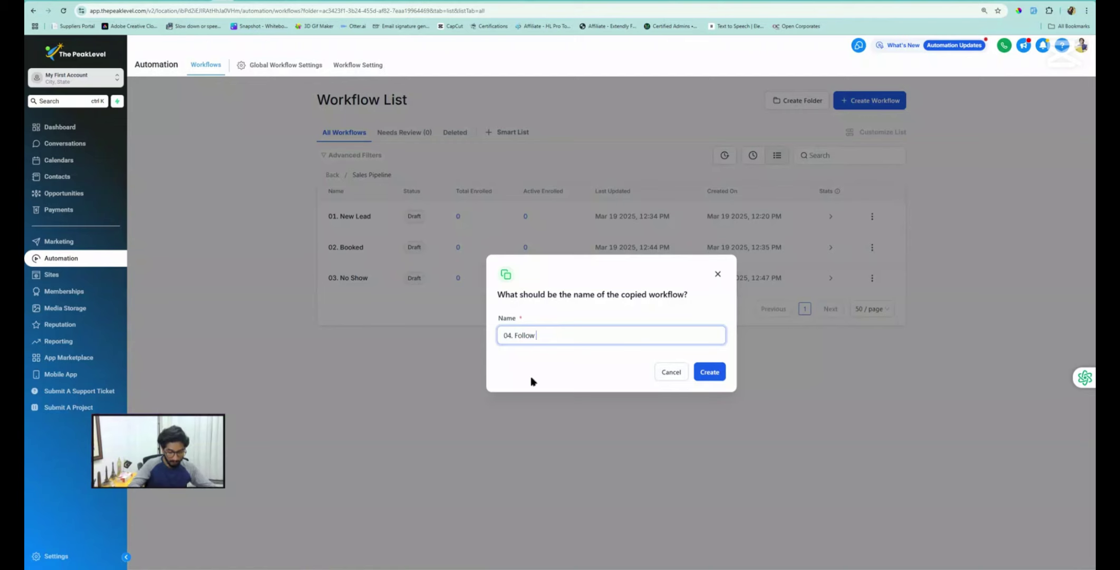
{"action": "type", "text": " Up"}
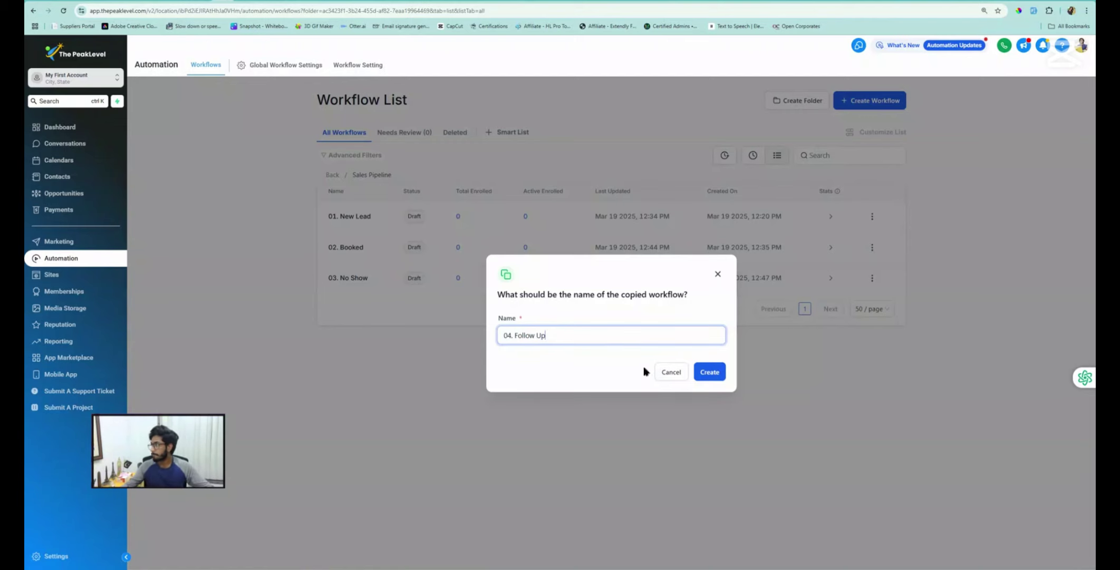
{"action": "left_click", "coordinate": [710, 372]}
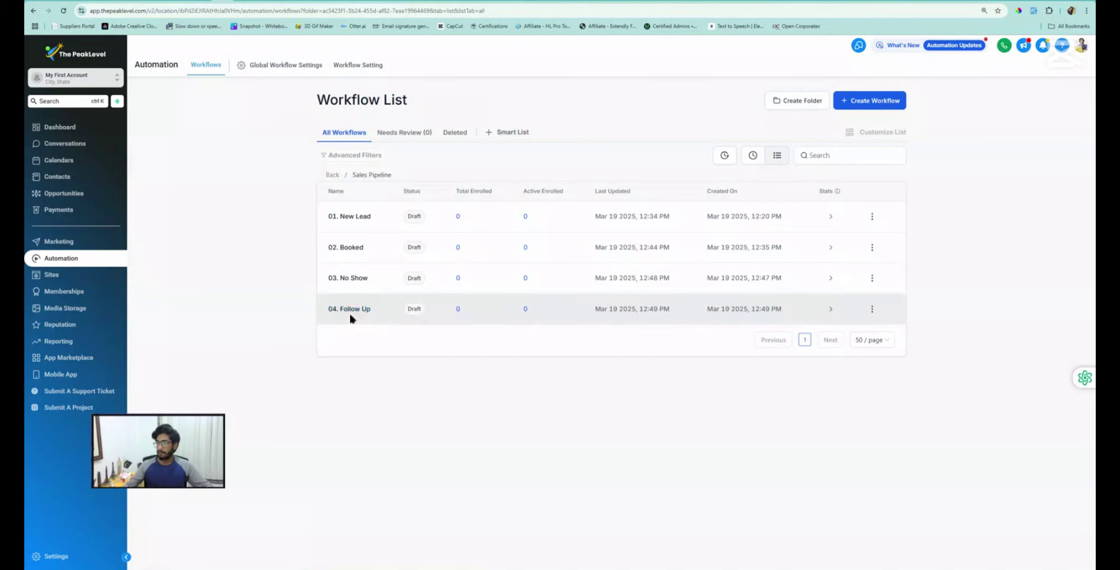
Set the 04. Follow Up trigger stage to Follow Up, save it, and return to the opportunities board
{"action": "left_click", "coordinate": [348, 310]}
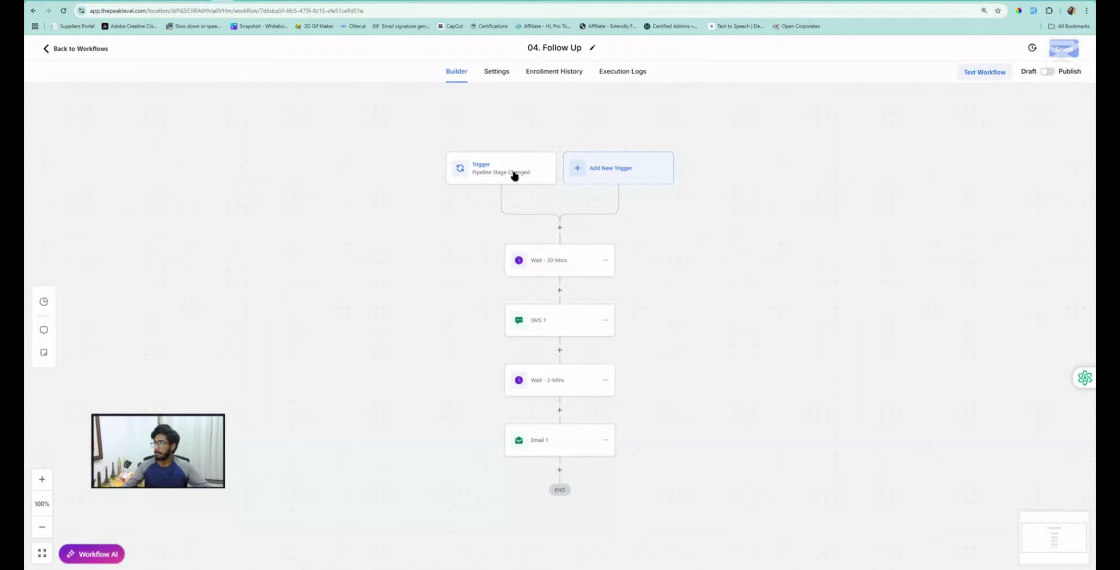
{"action": "left_click", "coordinate": [512, 176]}
{"action": "left_click", "coordinate": [926, 272]}
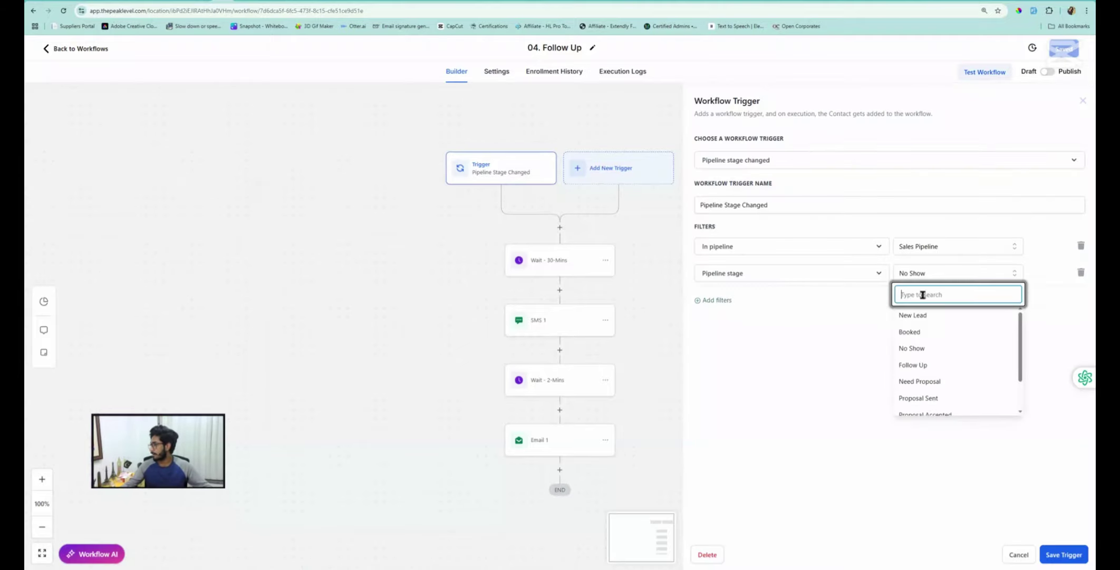
{"action": "left_click", "coordinate": [920, 363]}
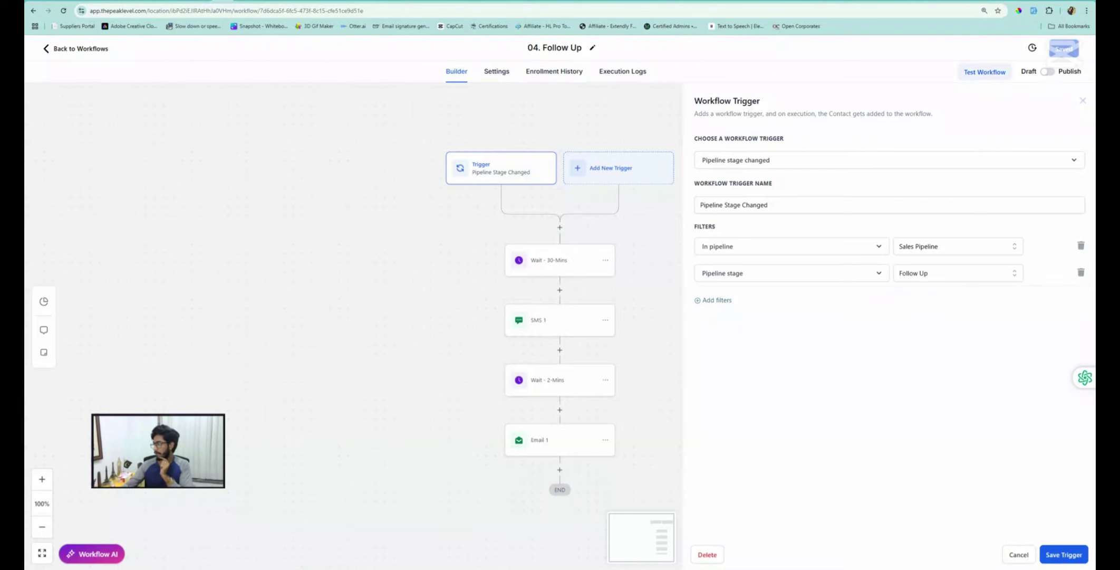
{"action": "left_click", "coordinate": [1048, 561]}
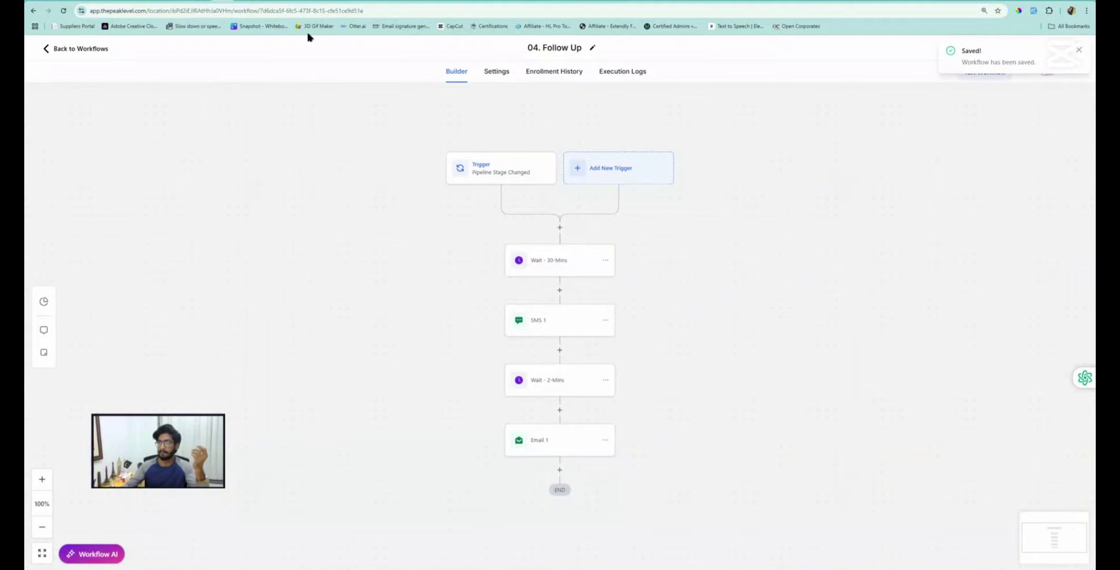
{"action": "left_click", "coordinate": [82, 51]}
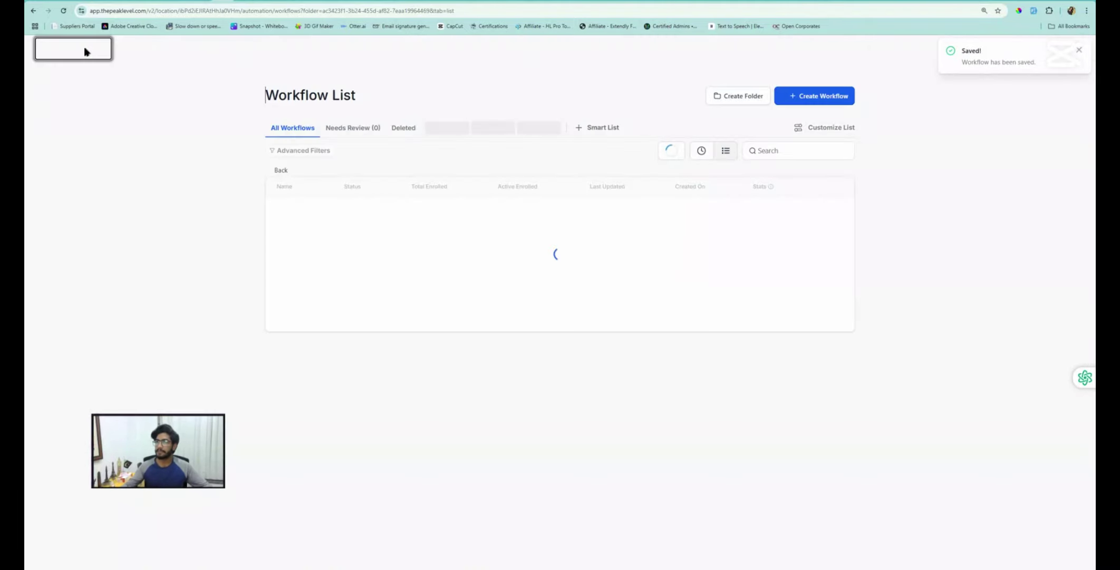
{"action": "left_click", "coordinate": [64, 193]}
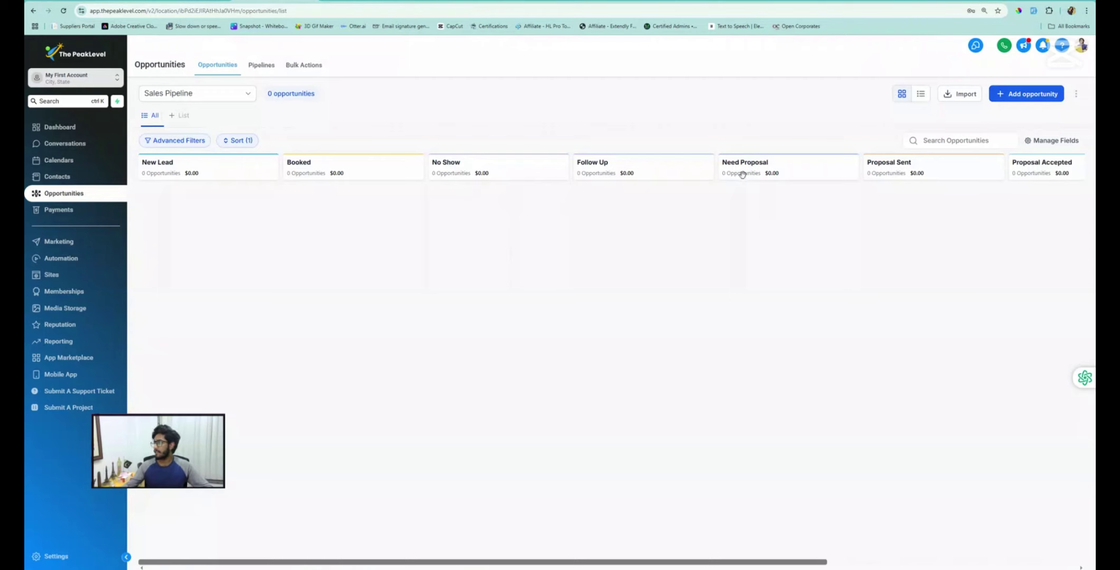
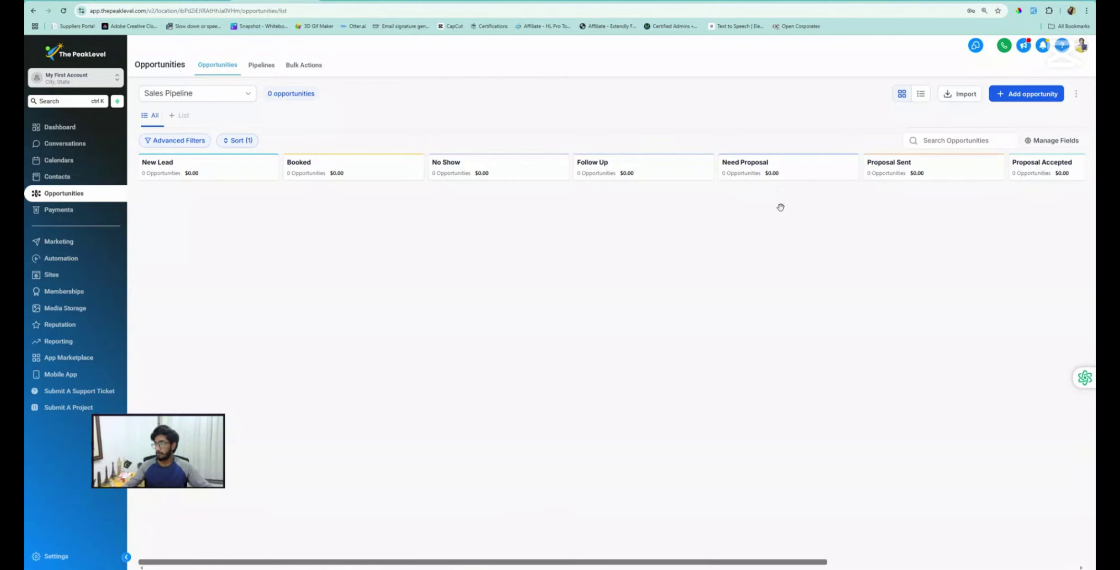
Duplicate the 04. Follow Up workflow from the Workflows list
{"action": "left_click", "coordinate": [217, 1]}
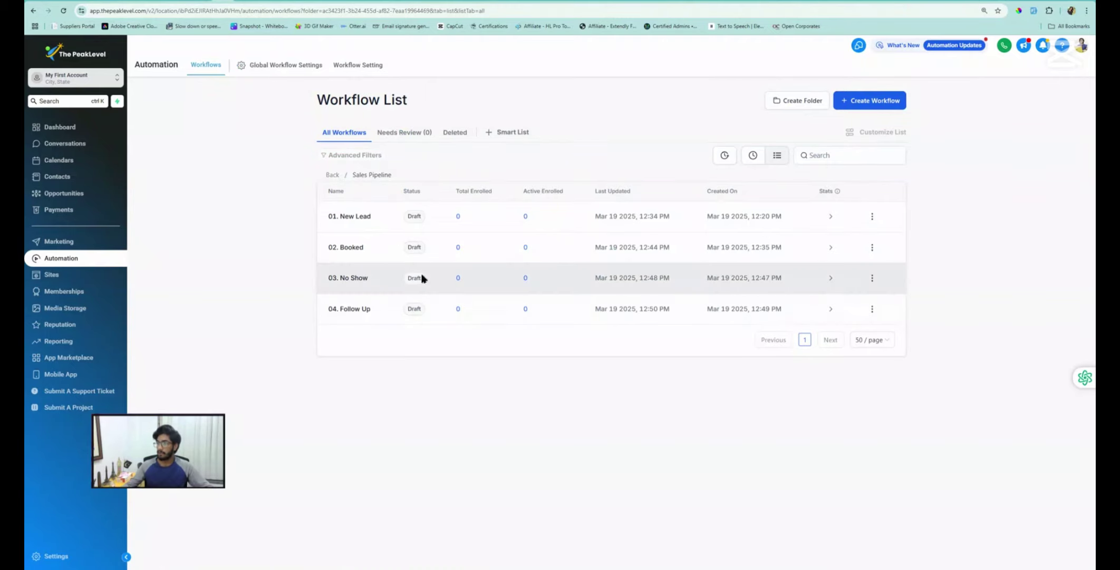
{"action": "left_click", "coordinate": [872, 308]}
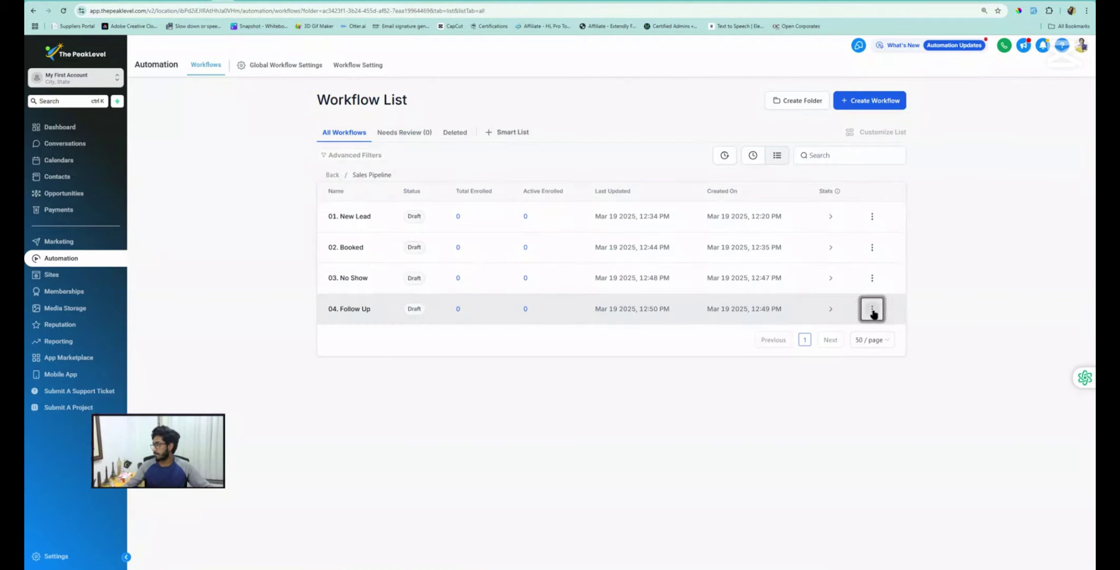
{"action": "left_click", "coordinate": [859, 258]}
Rename the copy to '05. Need Proposal' and create the draft
{"action": "left_click", "coordinate": [534, 332]}
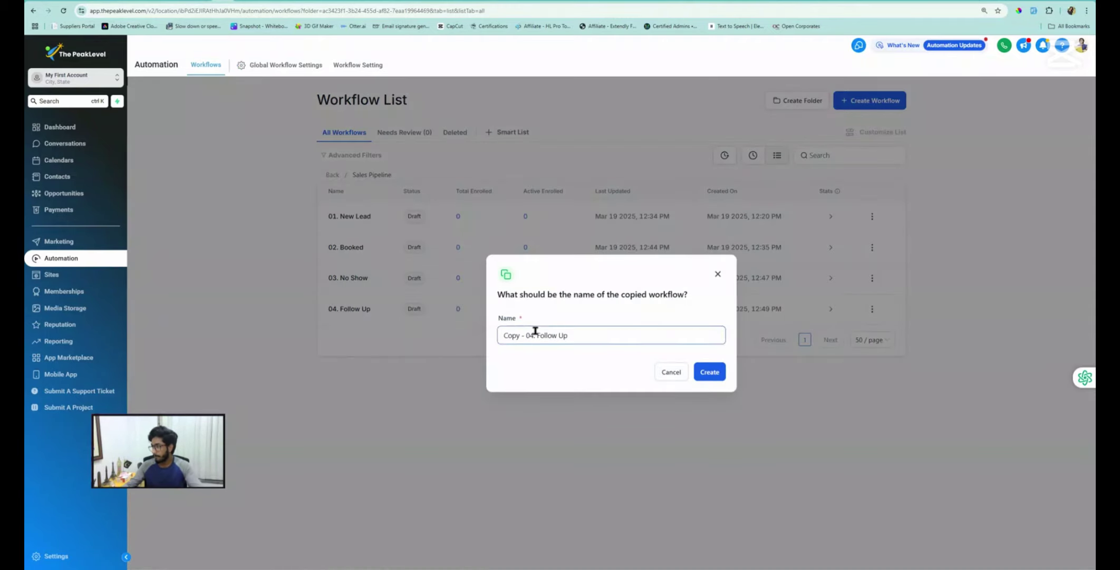
{"action": "key", "text": "BackSpace"}
{"action": "type", "text": "5"}
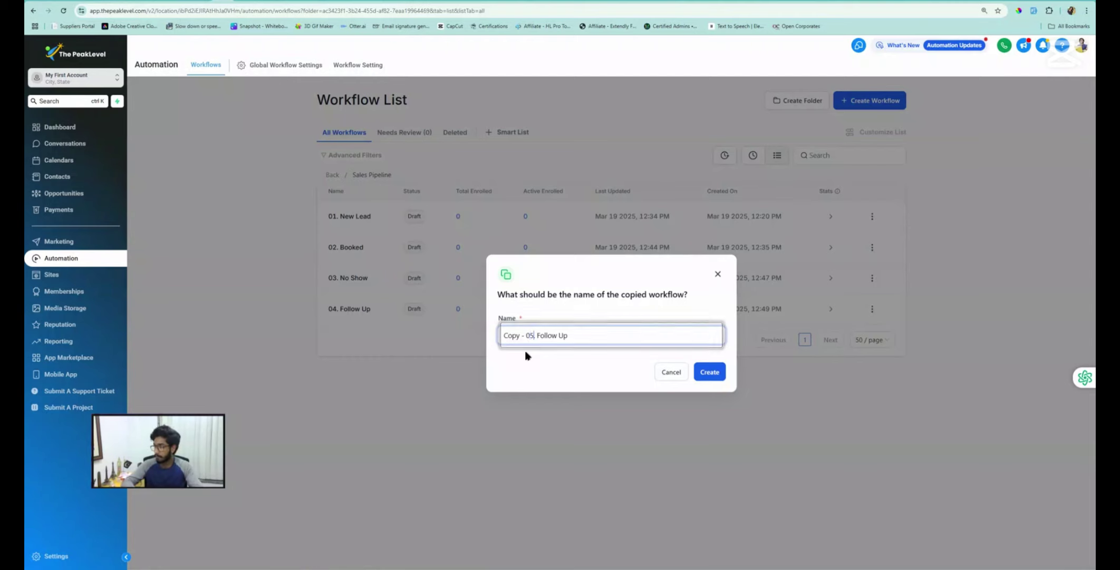
{"action": "key", "text": "Left"}
{"action": "key", "text": "Left"}
{"action": "key", "text": "BackSpace"}
{"action": "key", "text": "BackSpace"}
{"action": "key", "text": "BackSpace"}
{"action": "key", "text": "BackSpace"}
{"action": "key", "text": "BackSpace"}
{"action": "key", "text": "BackSpace"}
{"action": "key", "text": "BackSpace"}
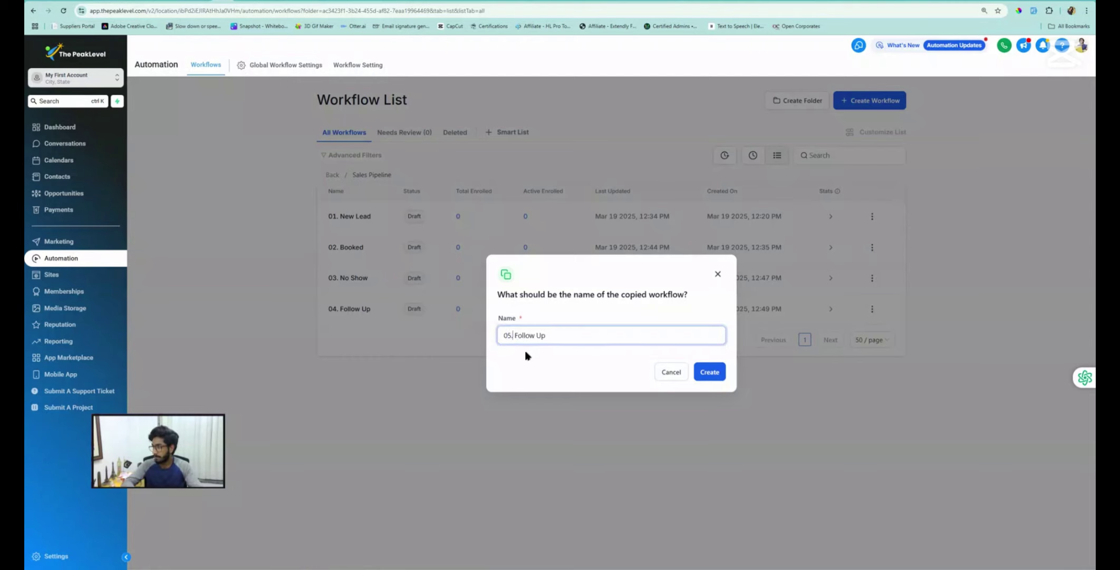
{"action": "key", "text": "shift+Right"}
{"action": "key", "text": "shift+Right"}
{"action": "key", "text": "shift+Right"}
{"action": "key", "text": "shift+Right"}
{"action": "key", "text": "shift+Right"}
{"action": "key", "text": "shift+Right"}
{"action": "key", "text": "shift+Right"}
{"action": "key", "text": "shift+Right"}
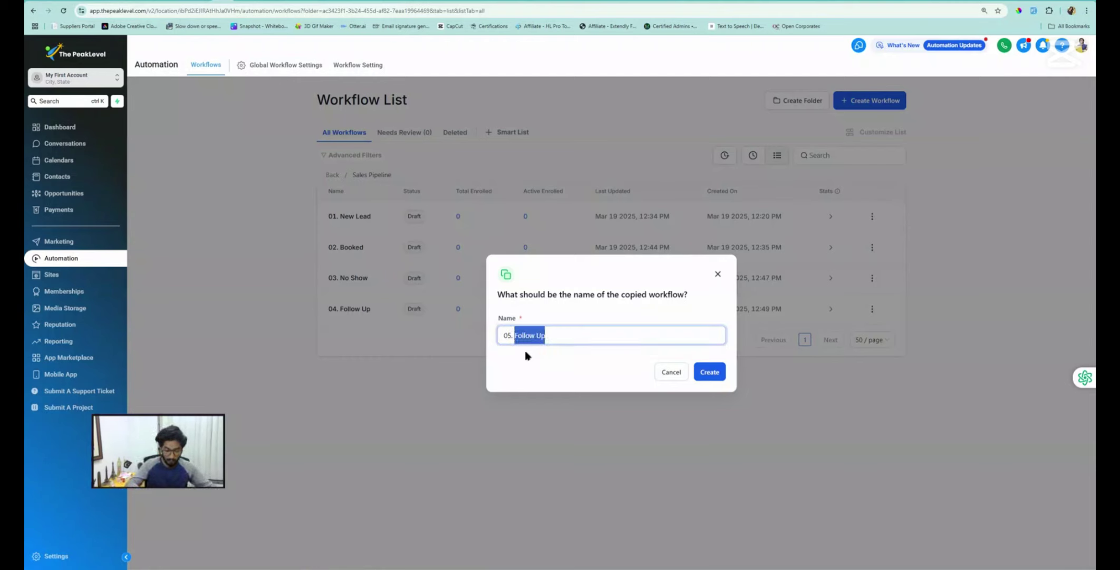
{"action": "type", "text": "Need Proposal"}
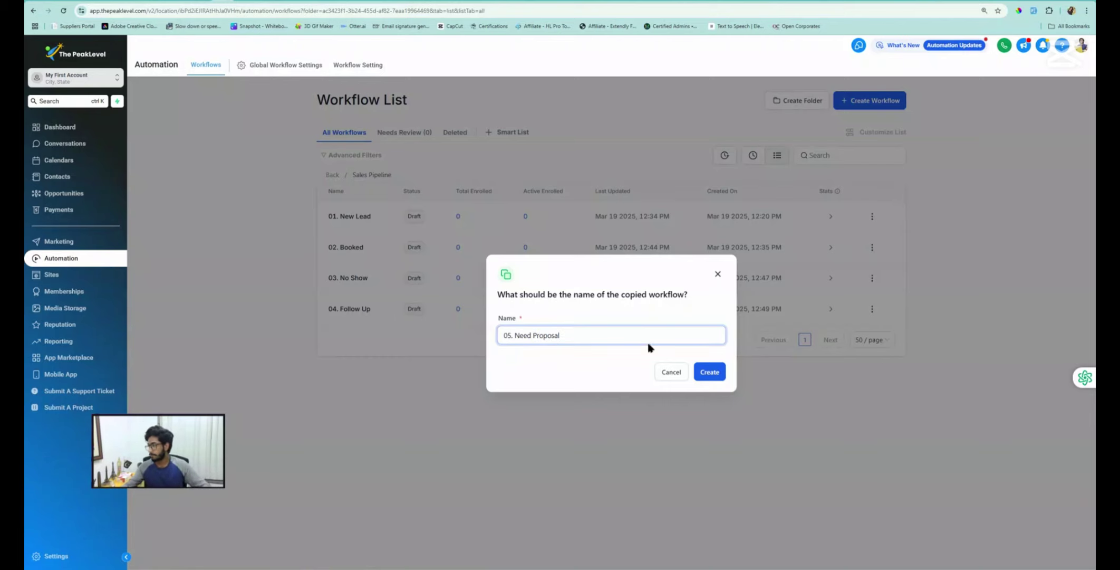
{"action": "left_click", "coordinate": [708, 370]}
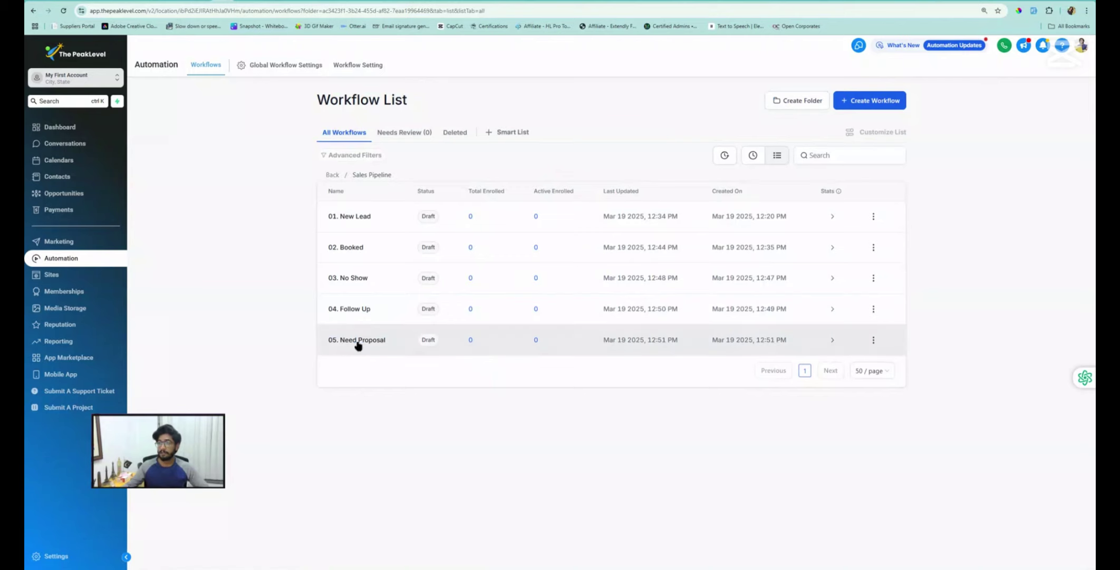
Set the 05. Need Proposal trigger's pipeline stage to Need Proposal and save it
{"action": "left_click", "coordinate": [359, 341]}
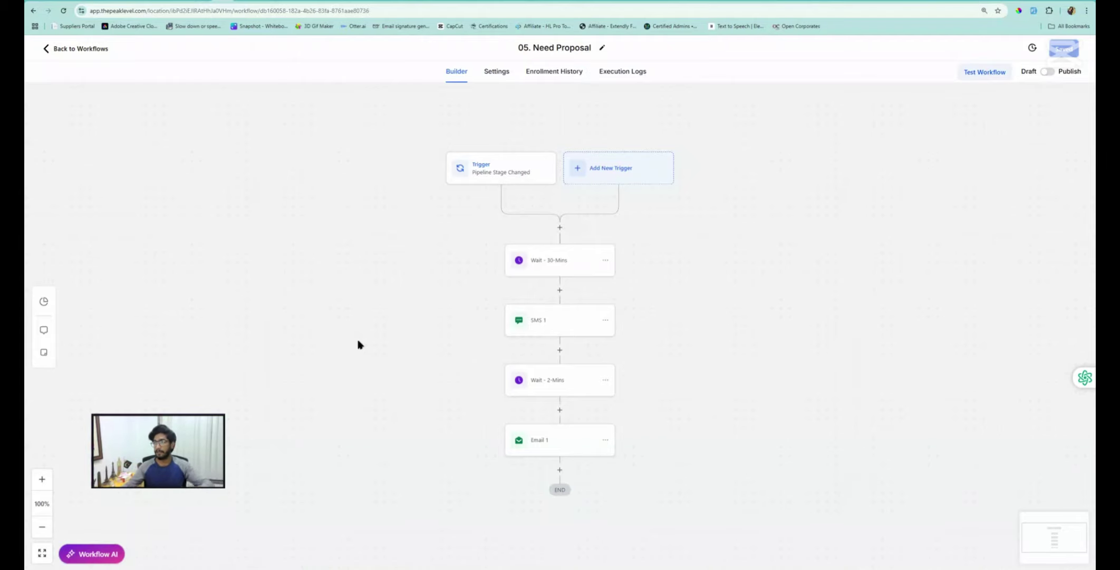
{"action": "left_click", "coordinate": [497, 175]}
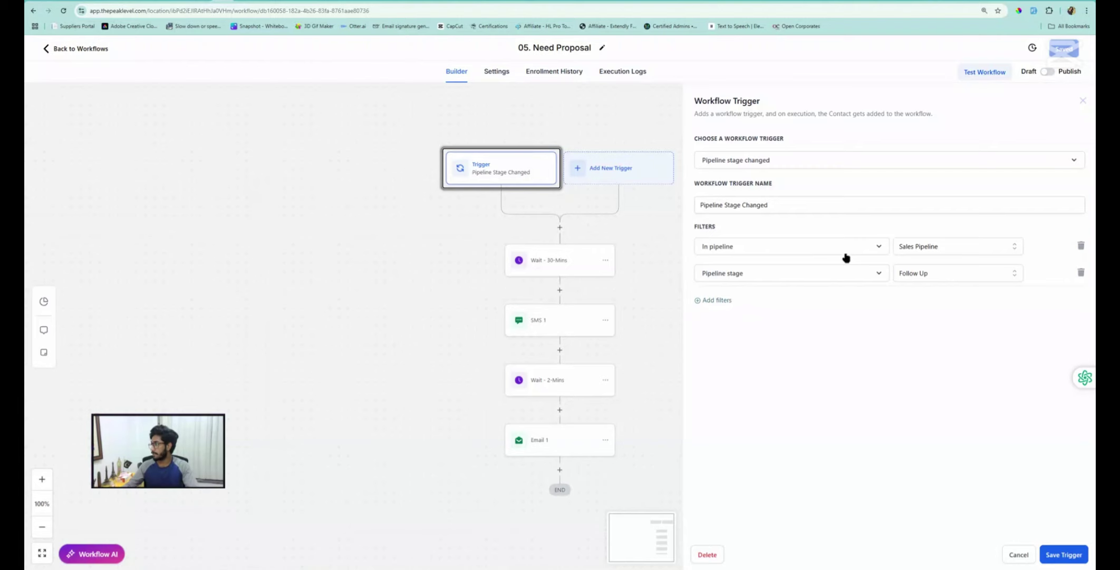
{"action": "left_click", "coordinate": [944, 279]}
{"action": "left_click", "coordinate": [924, 382]}
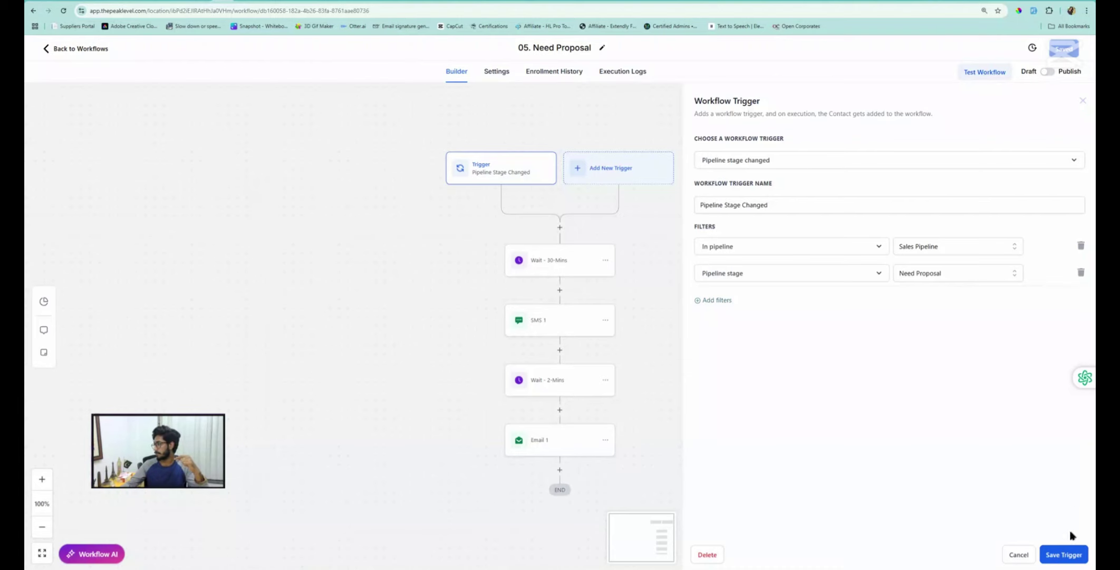
{"action": "left_click", "coordinate": [1064, 554]}
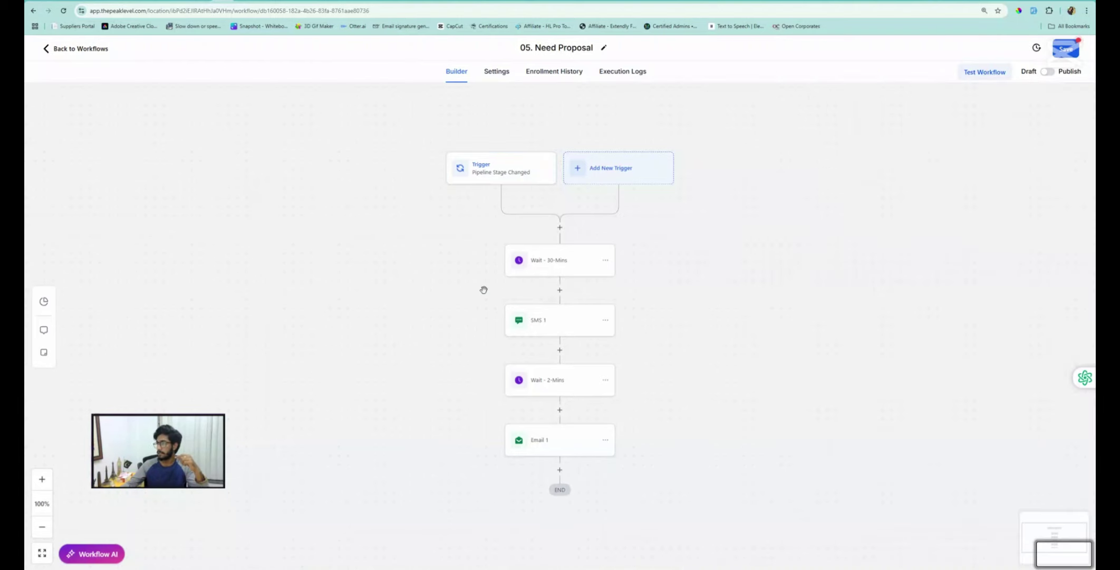
Delete the SMS 1 and Email 1 steps, leaving only the two waits
{"action": "left_click", "coordinate": [546, 325]}
{"action": "left_click", "coordinate": [605, 321]}
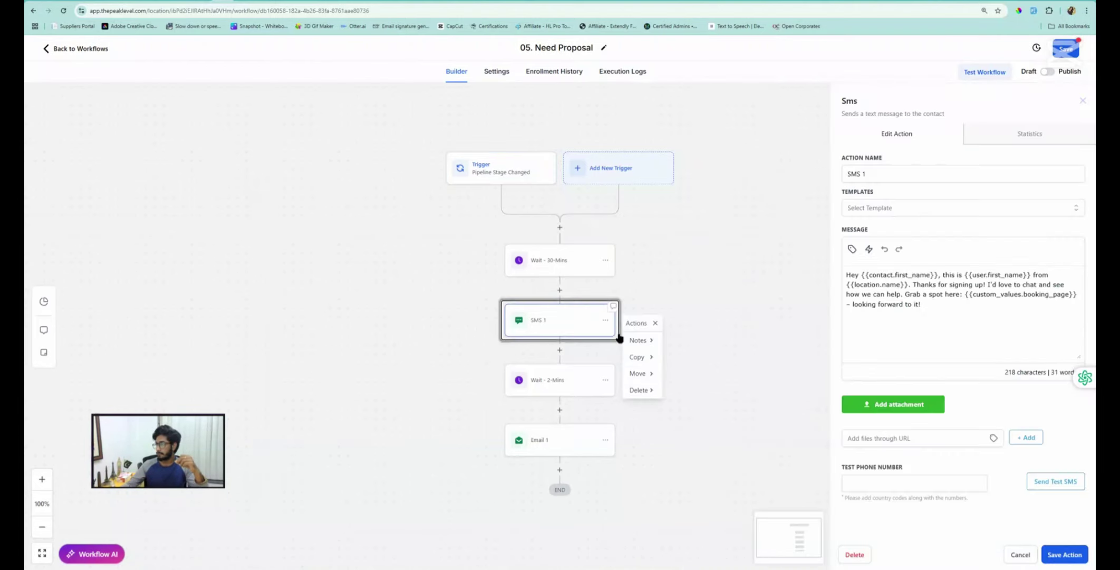
{"action": "mouse_move", "coordinate": [642, 391]}
{"action": "left_click", "coordinate": [680, 340]}
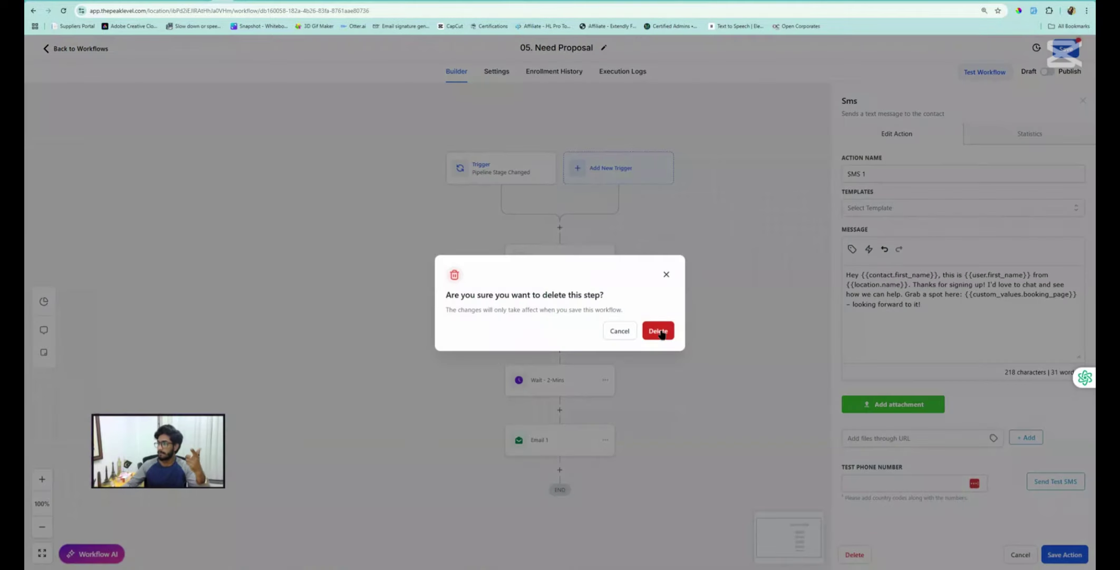
{"action": "left_click", "coordinate": [657, 329]}
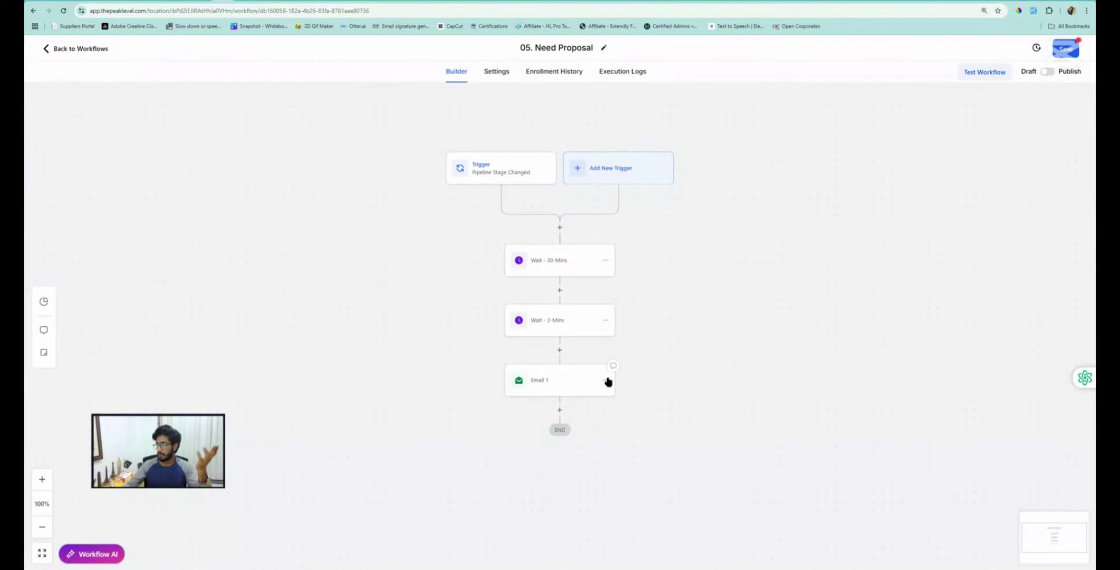
{"action": "left_click", "coordinate": [605, 380]}
{"action": "mouse_move", "coordinate": [643, 451]}
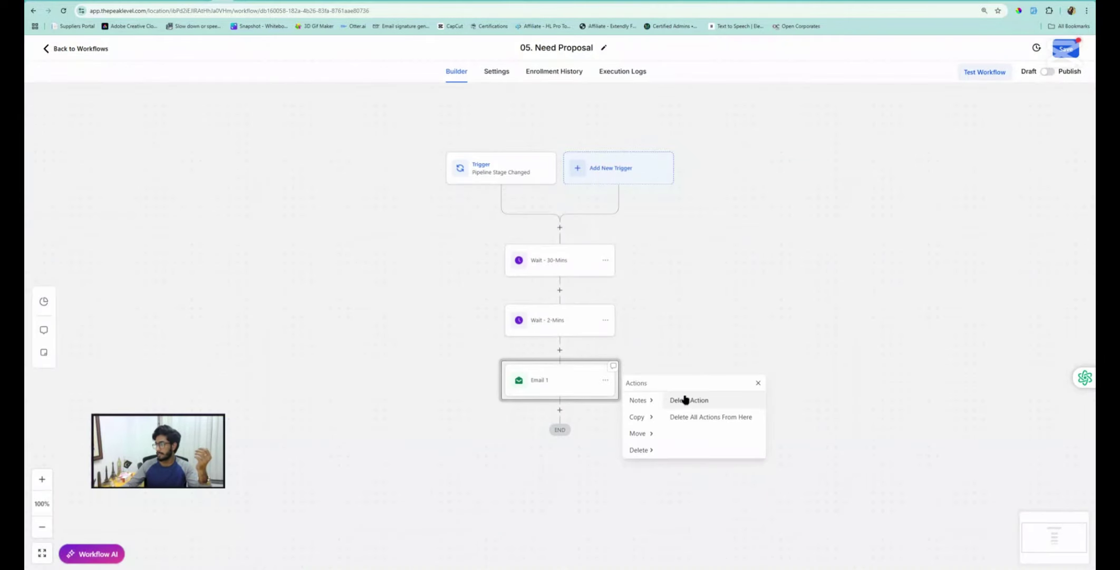
{"action": "left_click", "coordinate": [686, 399]}
{"action": "left_click", "coordinate": [659, 333]}
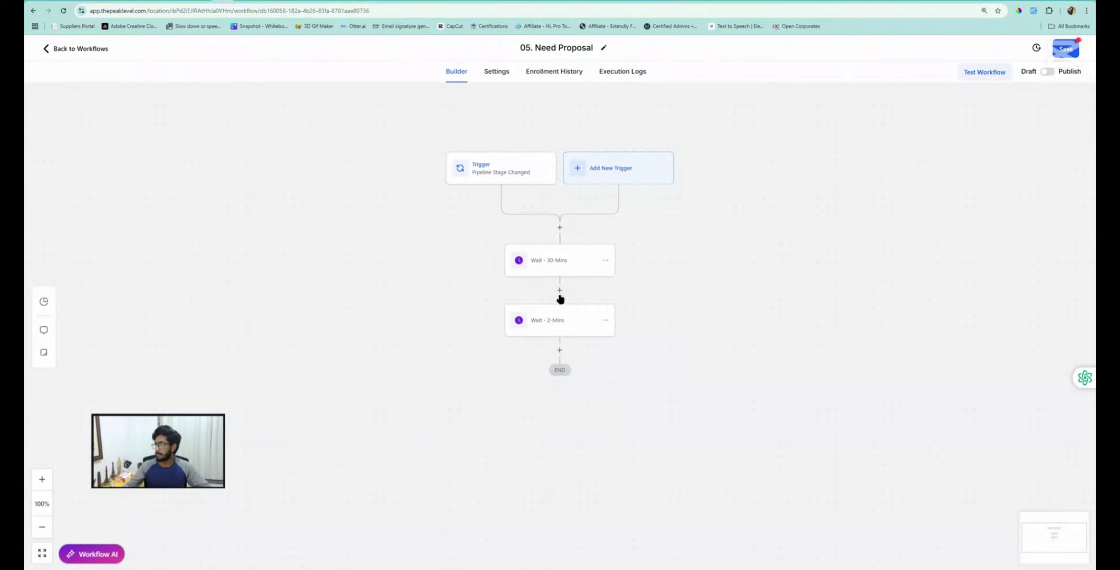
Insert a Send Internal Notification step between the two waits and open its Type of Notification options
{"action": "left_click", "coordinate": [560, 291]}
{"action": "left_click", "coordinate": [887, 132]}
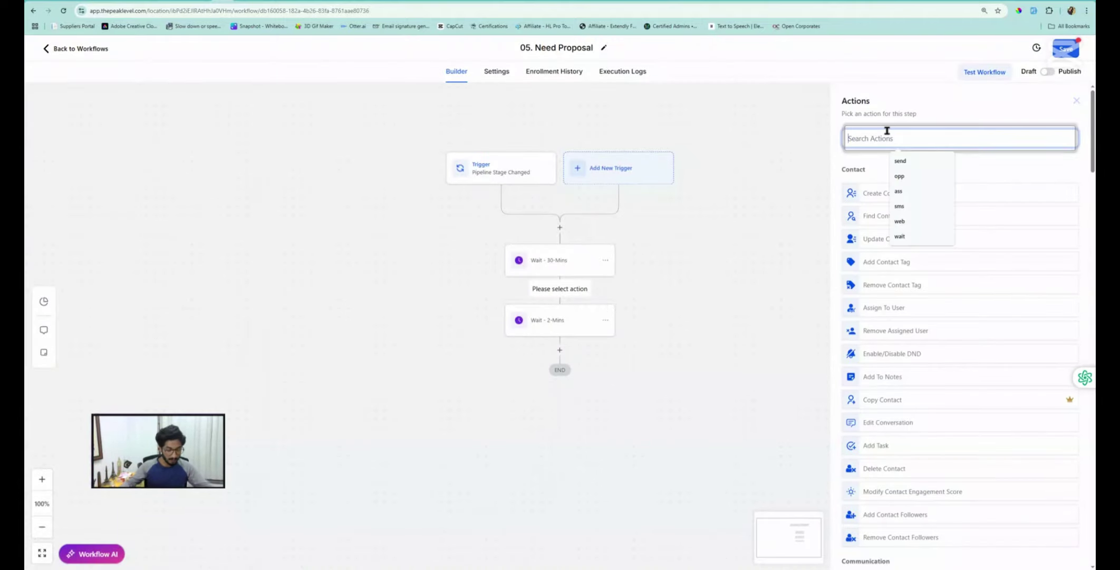
{"action": "type", "text": "send"}
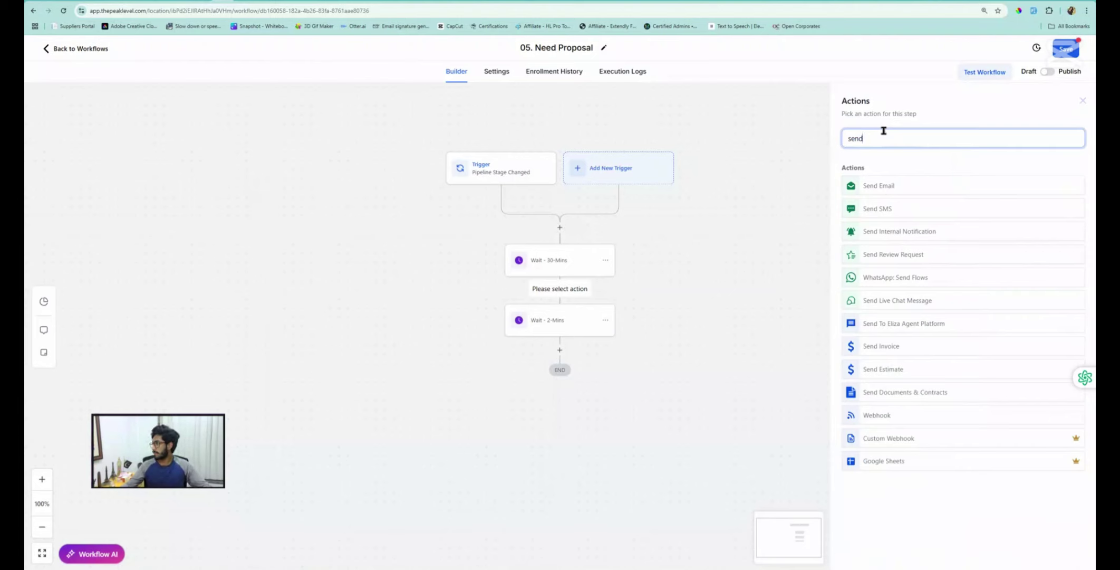
{"action": "type", "text": " inter"}
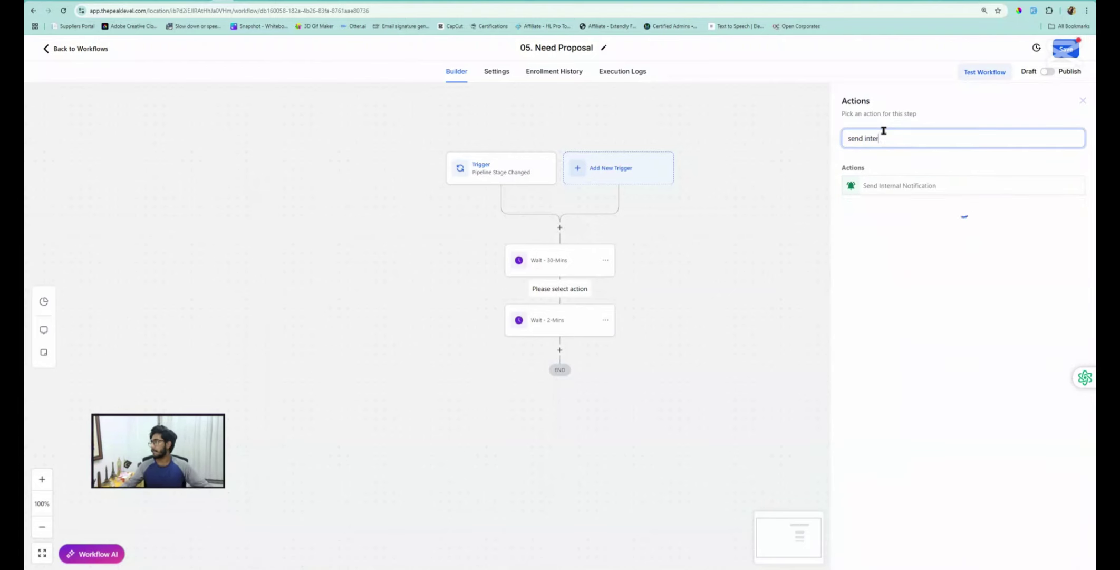
{"action": "left_click", "coordinate": [893, 186]}
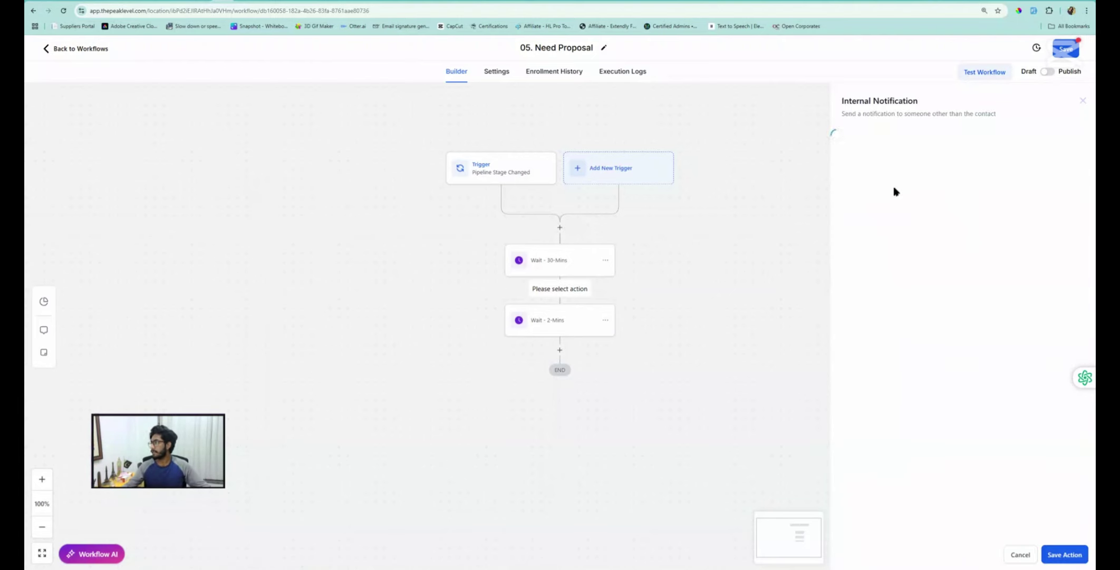
{"action": "left_click", "coordinate": [863, 200]}
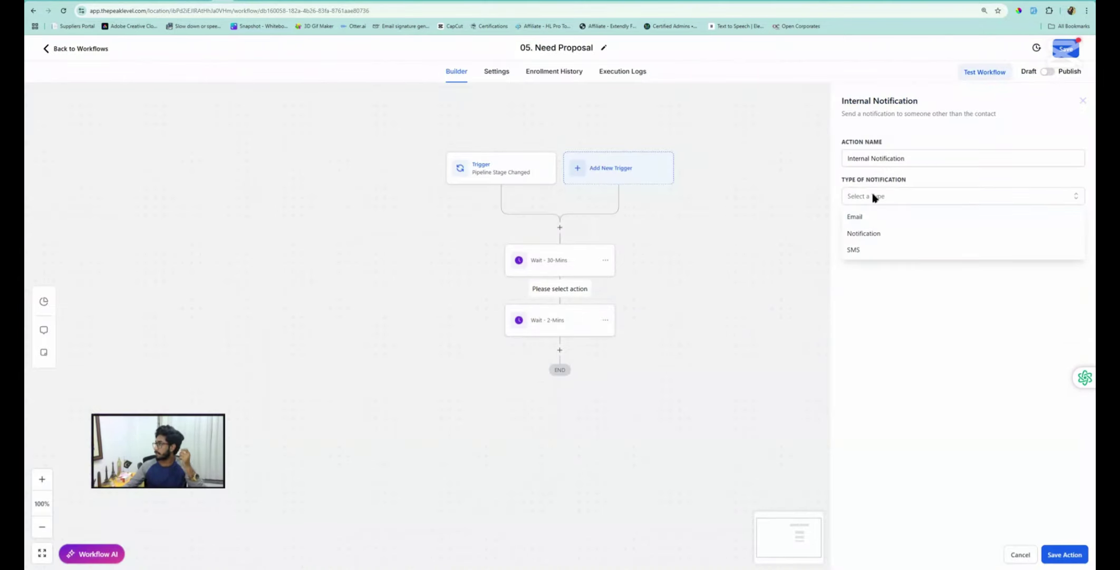
{"action": "left_click", "coordinate": [873, 197]}
{"action": "left_click", "coordinate": [873, 197]}
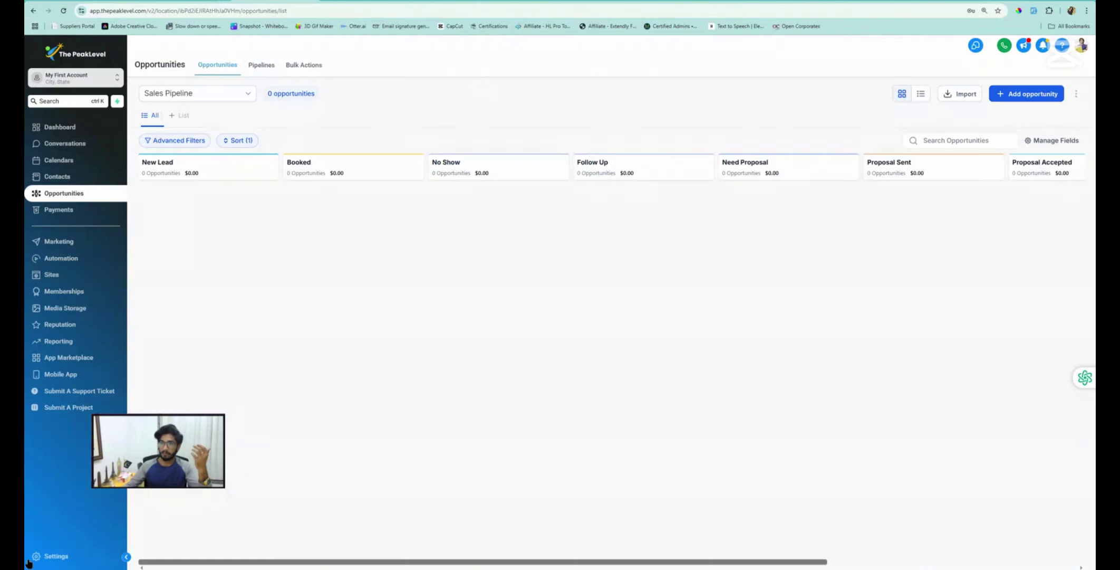
In Settings > My Staff, select the staff member's email and phone in the Team table
{"action": "left_click", "coordinate": [57, 560]}
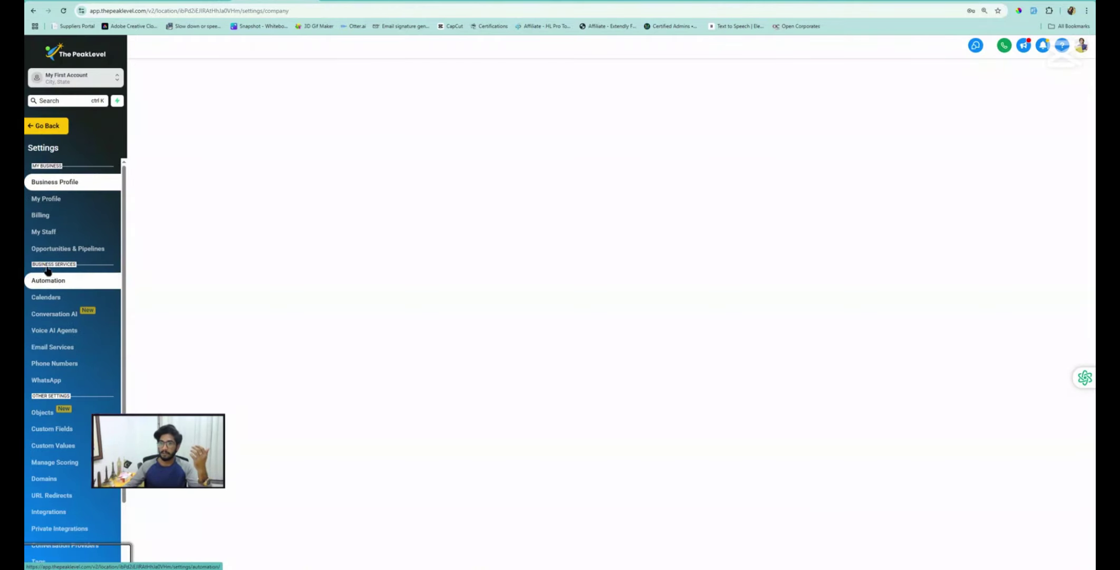
{"action": "left_click", "coordinate": [46, 234]}
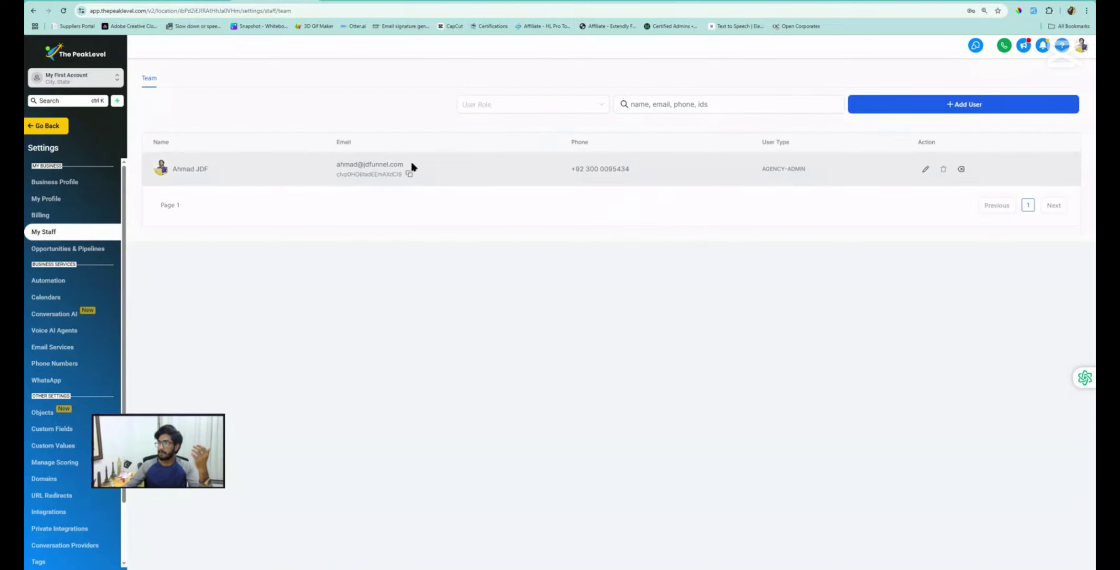
{"action": "left_click_drag", "start_coordinate": [411, 167], "coordinate": [328, 167]}
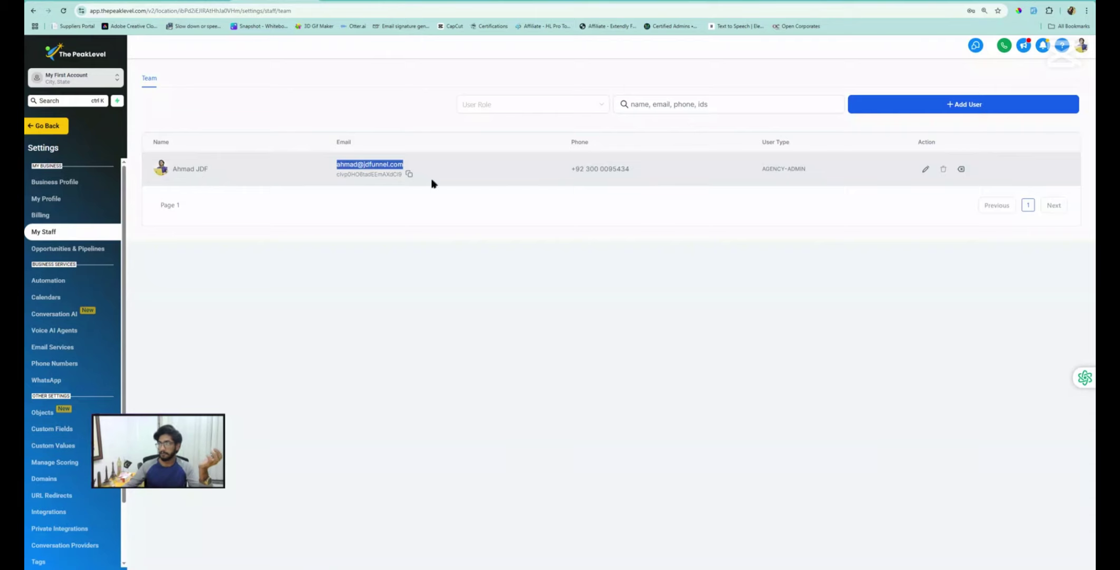
{"action": "left_click_drag", "start_coordinate": [635, 170], "coordinate": [569, 169]}
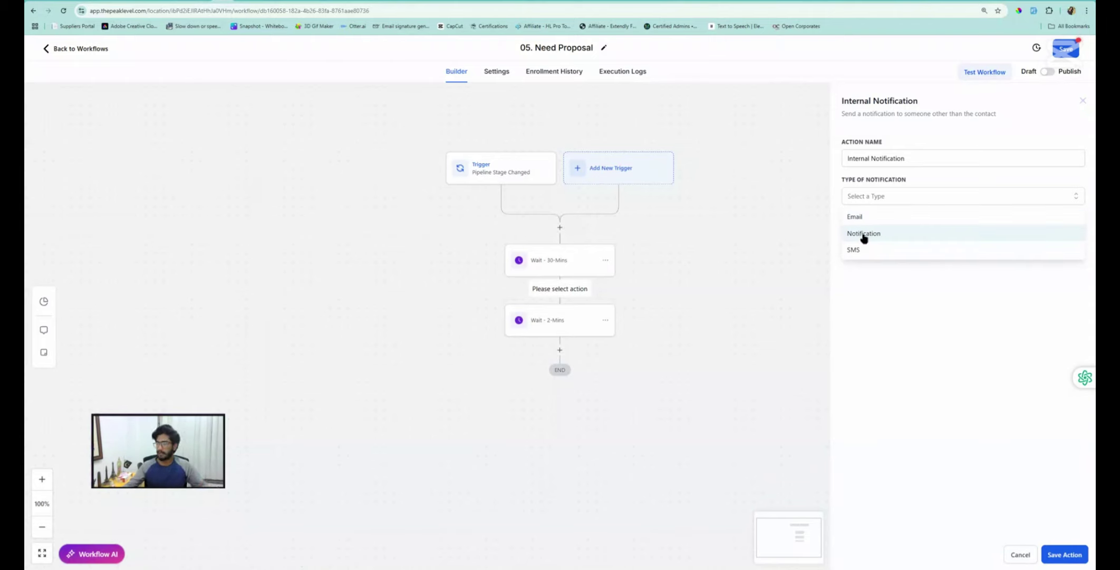
Make it an in-app Notification titled 'Need' followed by the contact's full name
{"action": "left_click", "coordinate": [863, 235]}
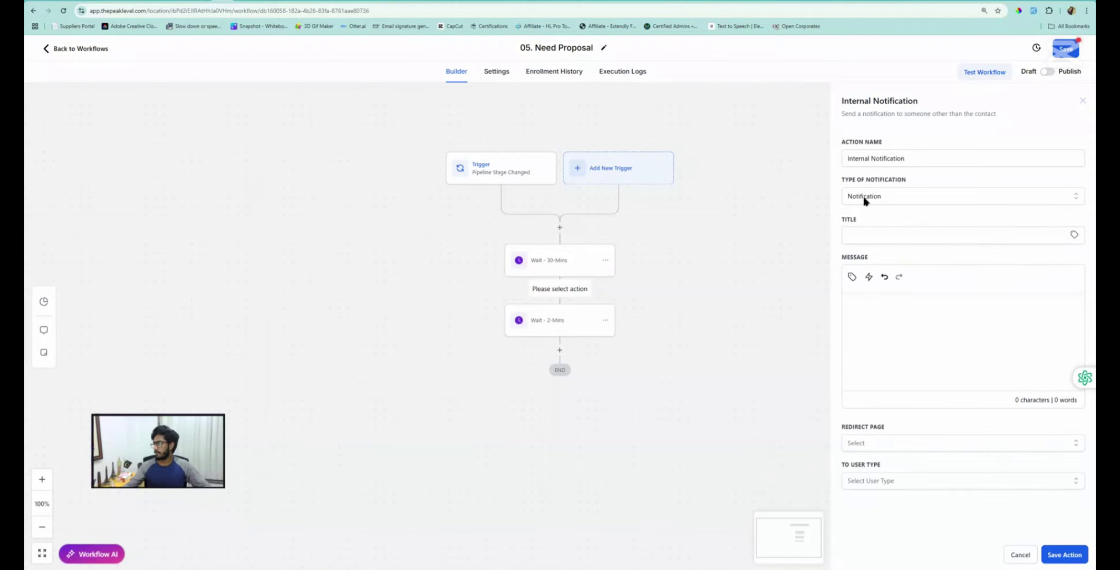
{"action": "left_click", "coordinate": [867, 233]}
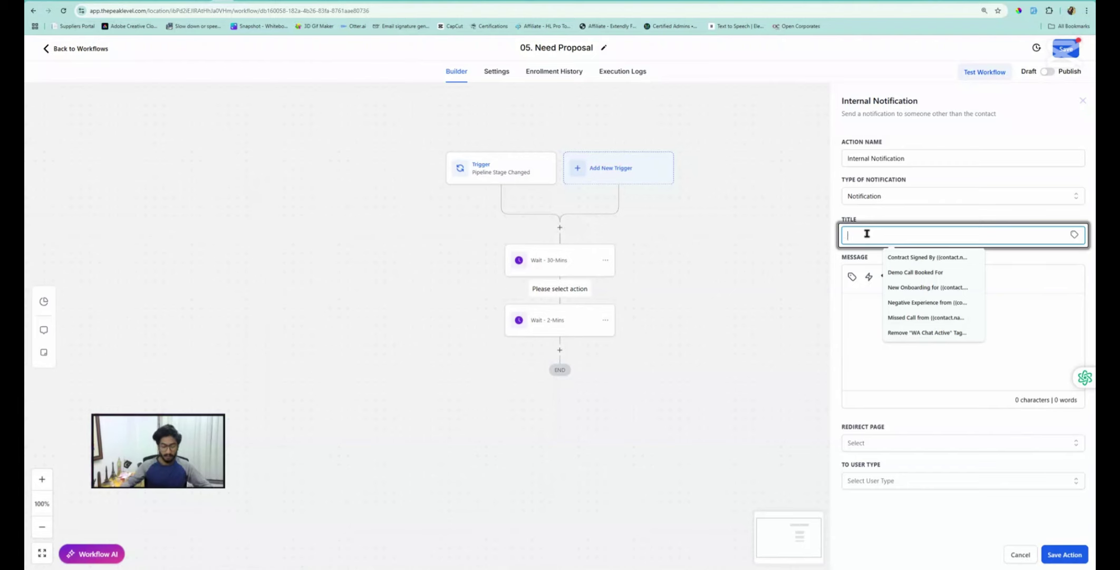
{"action": "type", "text": "Need Proposal For"}
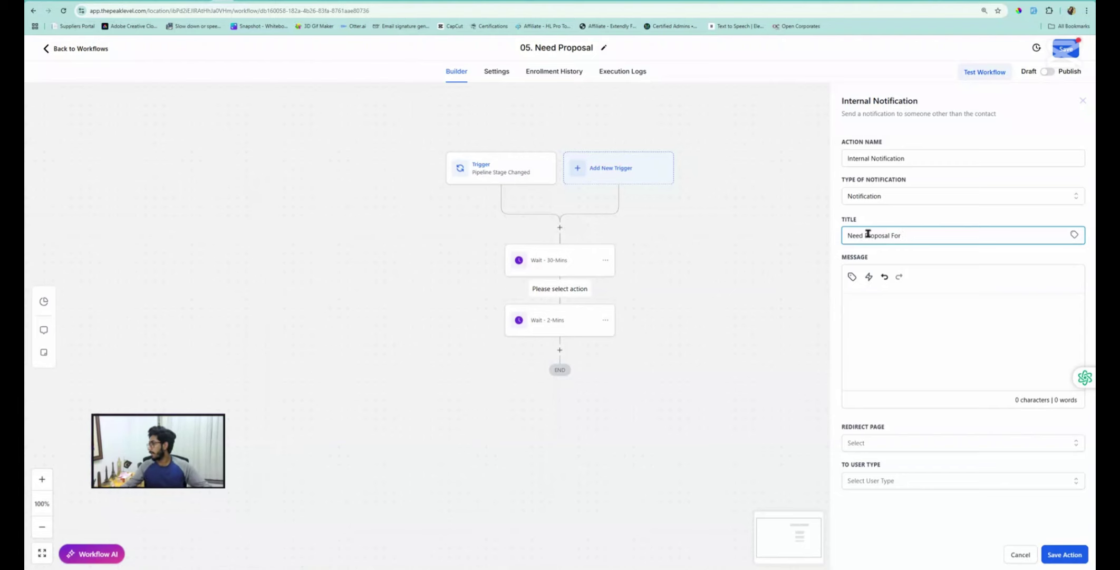
{"action": "left_click", "coordinate": [1069, 238]}
{"action": "left_click", "coordinate": [1013, 266]}
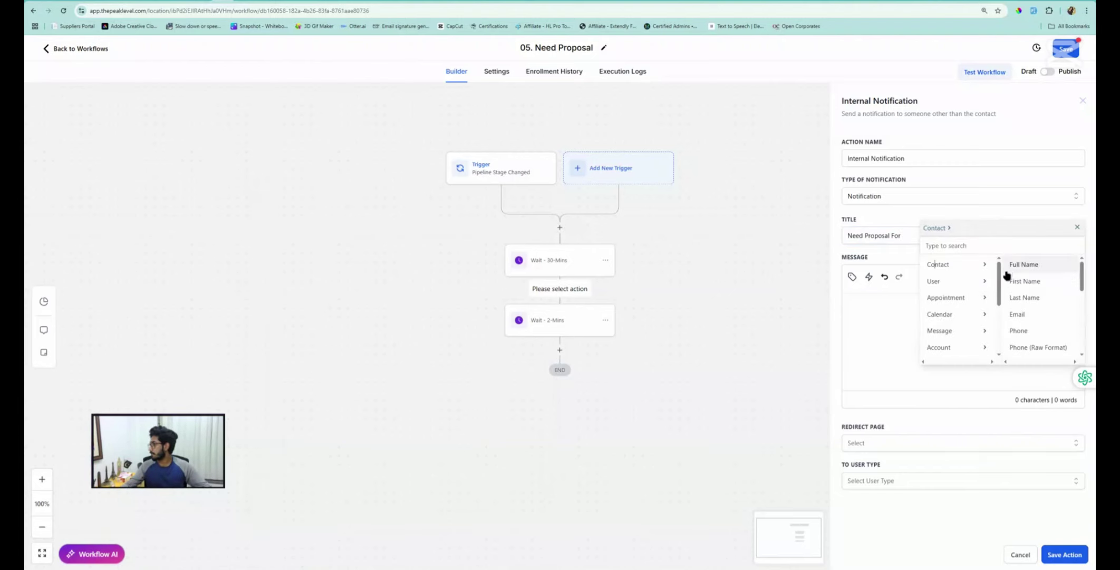
{"action": "left_click", "coordinate": [1025, 264]}
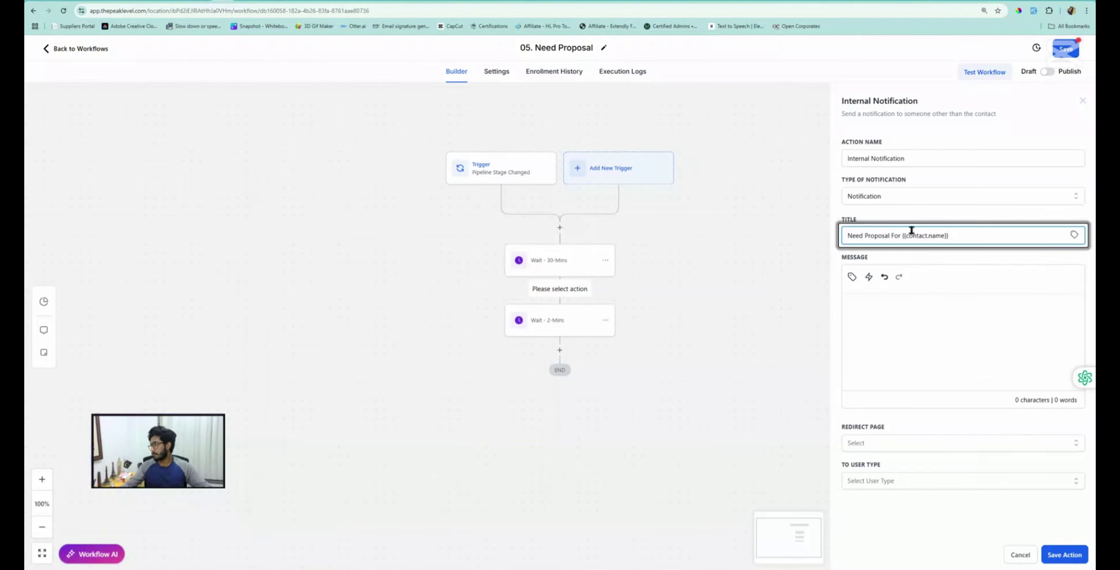
Write the message 'Need' with Name:, Phone: and Email: lines
{"action": "left_click", "coordinate": [882, 301]}
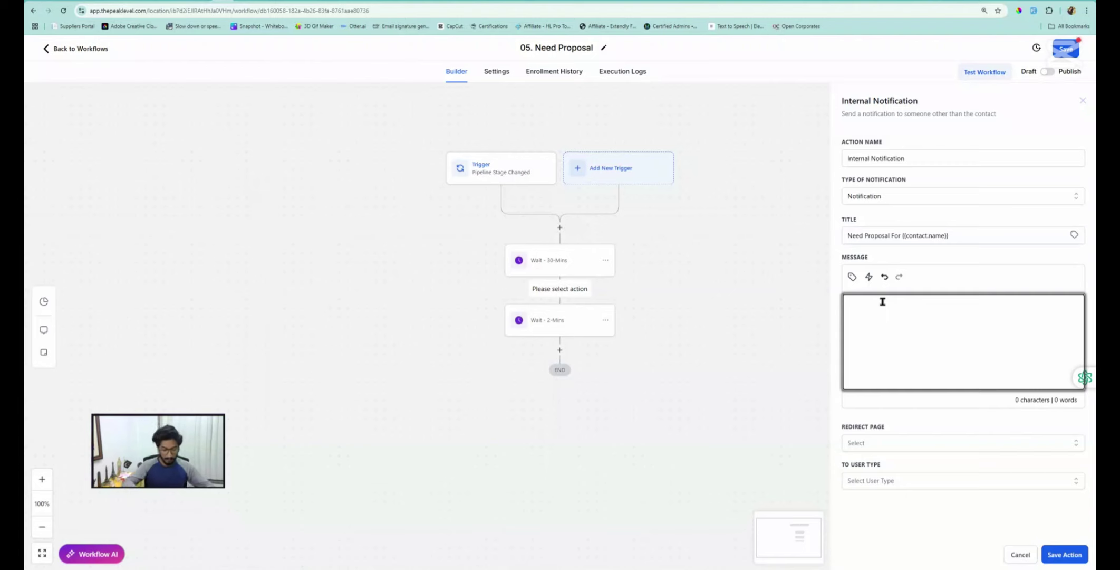
{"action": "type", "text": "Need Proposal For:"}
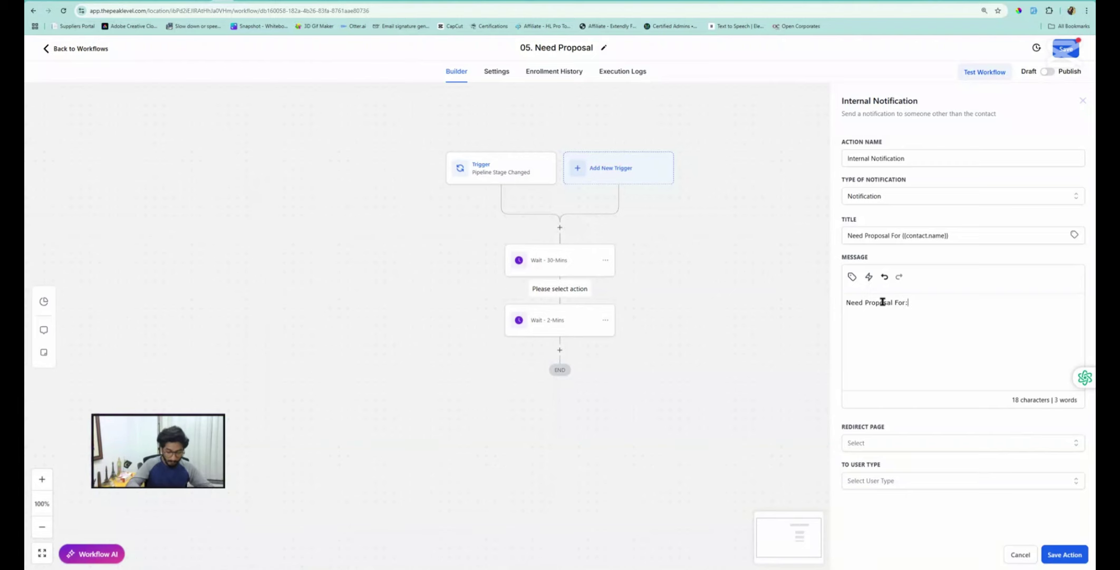
{"action": "key", "text": "Return"}
{"action": "type", "text": "Name: "}
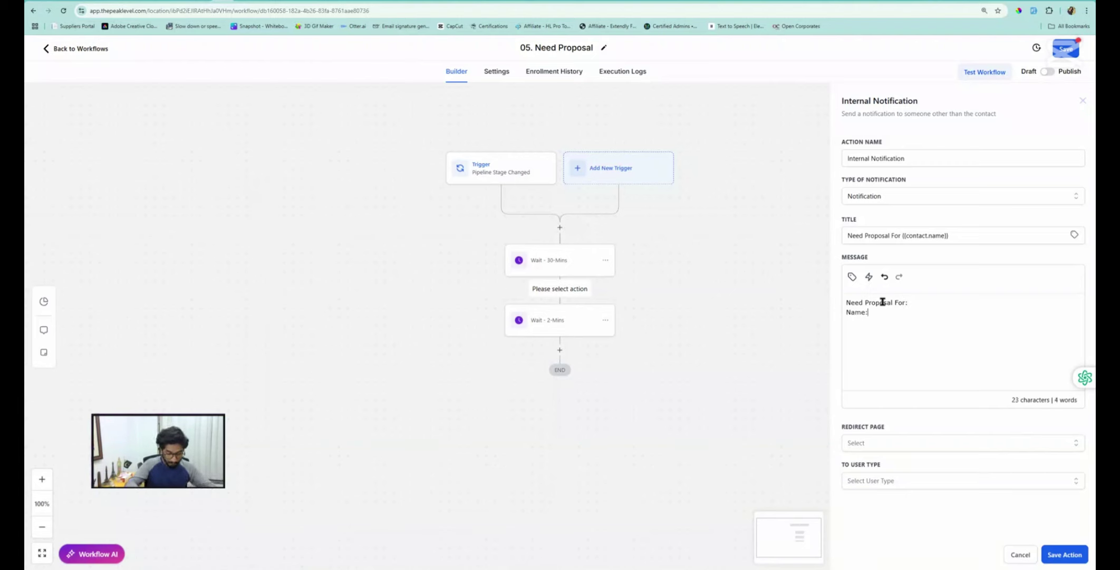
{"action": "type", "text": "Phone"}
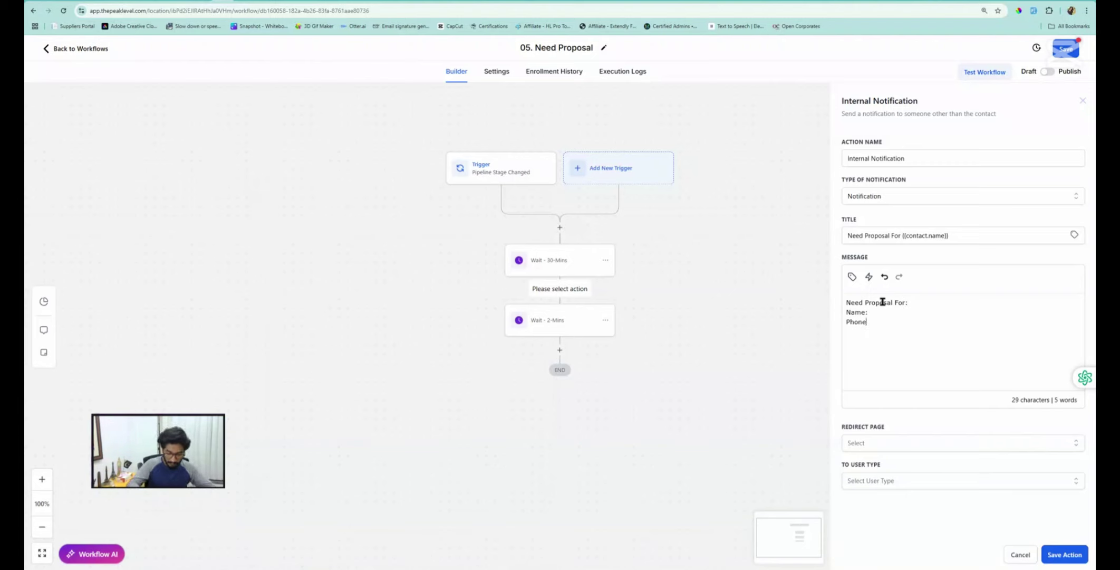
{"action": "type", "text": ":"}
{"action": "key", "text": "Return"}
{"action": "type", "text": "Email"}
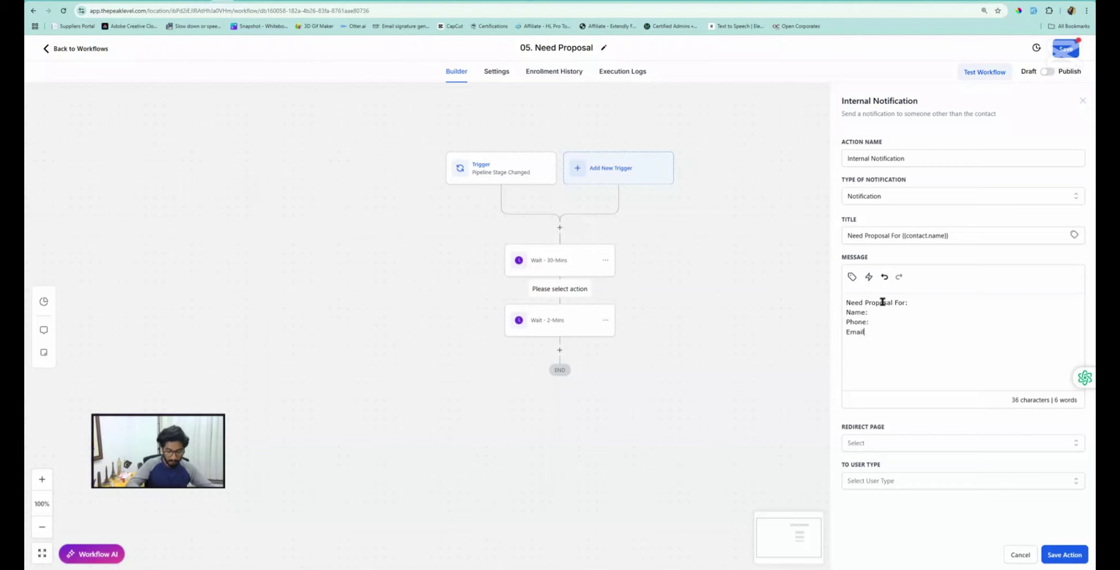
{"action": "type", "text": ":"}
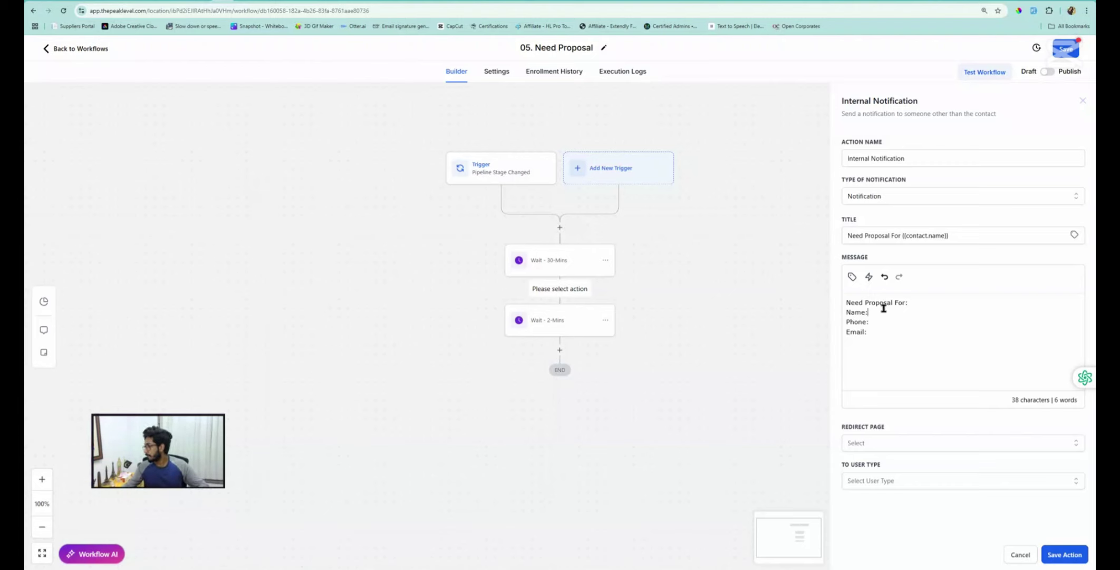
Insert contact Full Name, Phone and Email merge fields after each label, then view redirect page options
{"action": "left_click", "coordinate": [852, 276]}
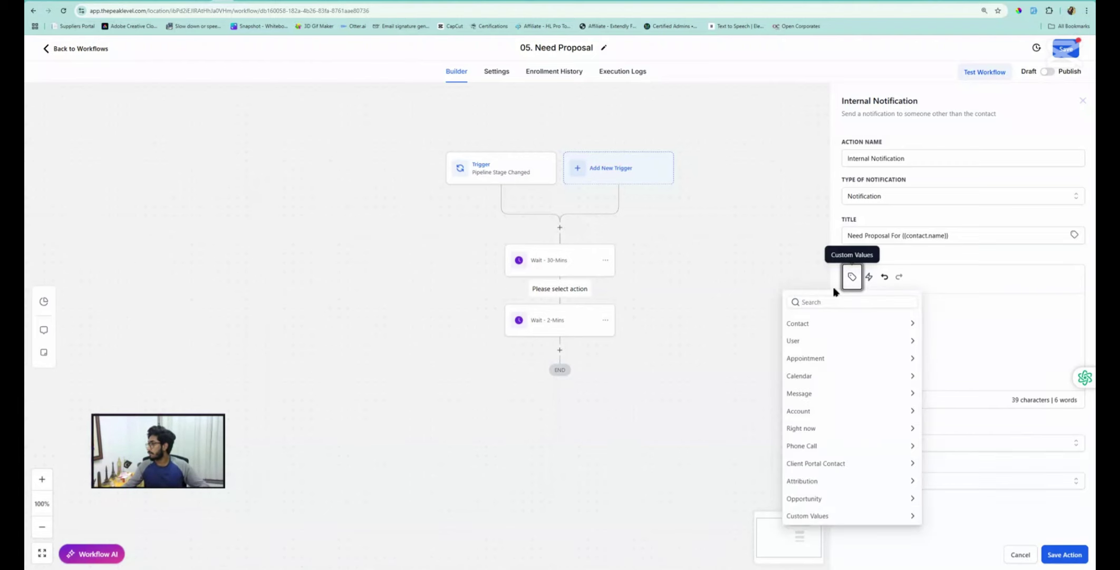
{"action": "left_click", "coordinate": [798, 325]}
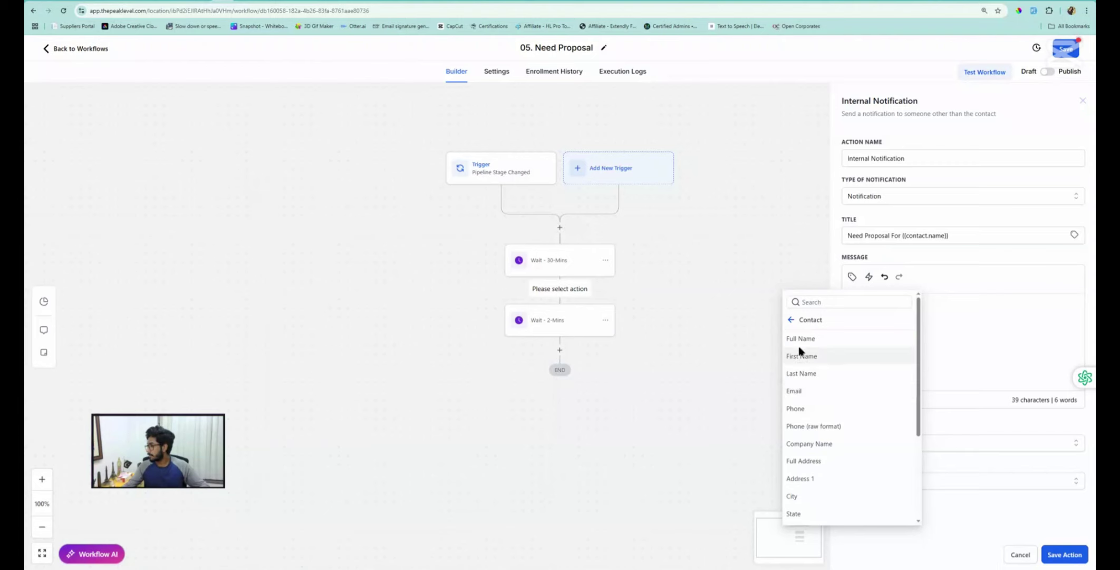
{"action": "left_click", "coordinate": [803, 339]}
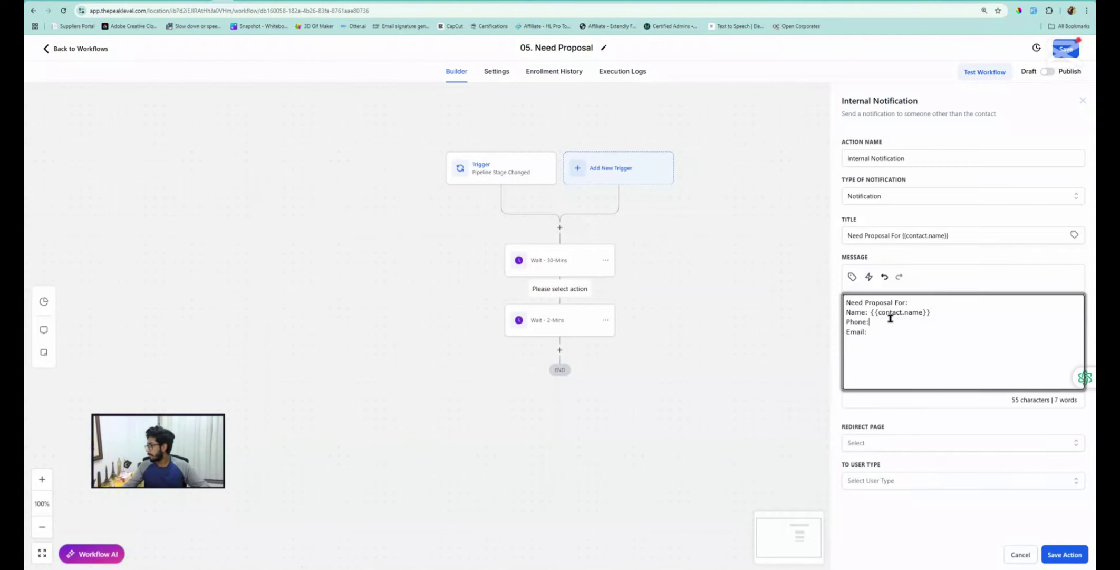
{"action": "left_click", "coordinate": [852, 277]}
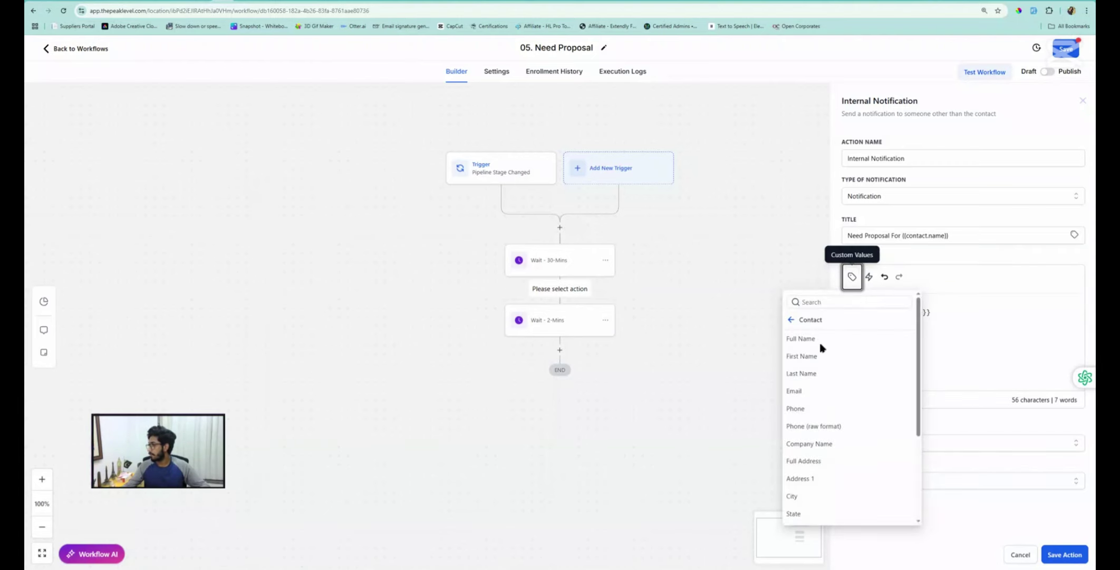
{"action": "left_click", "coordinate": [796, 408]}
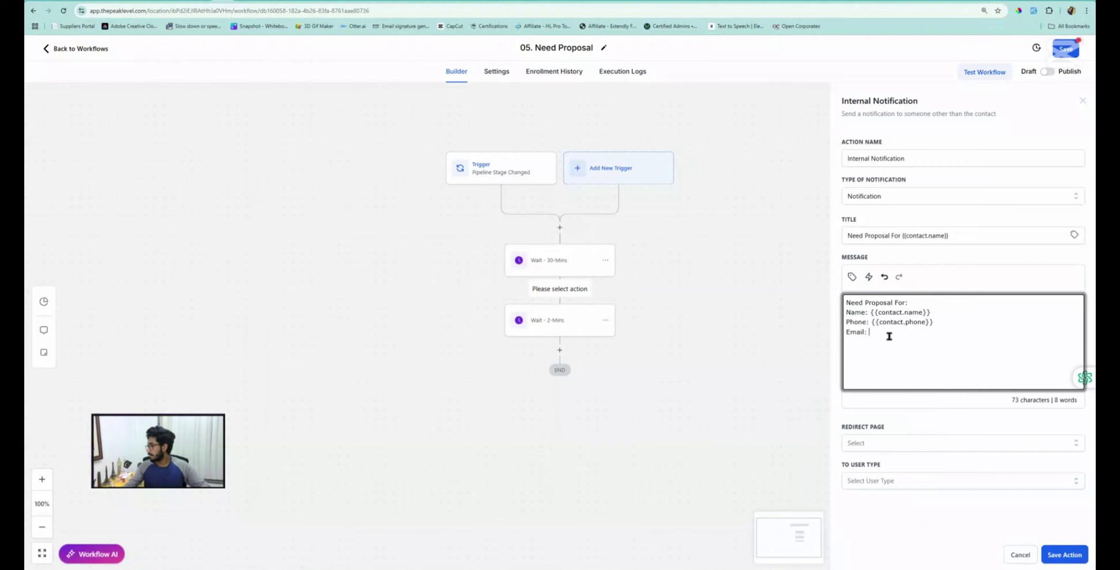
{"action": "left_click", "coordinate": [852, 276]}
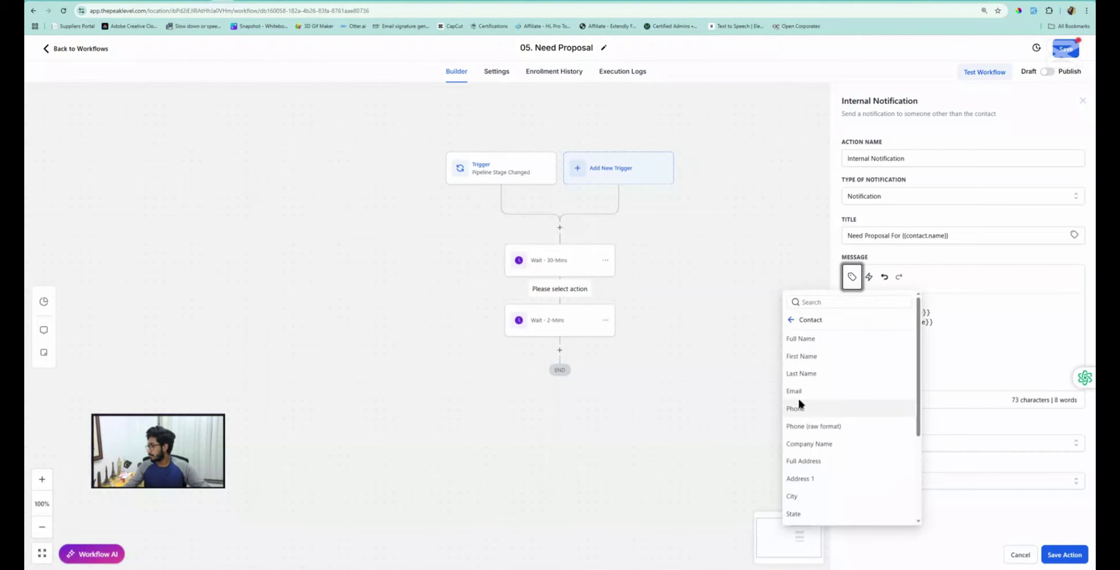
{"action": "left_click", "coordinate": [795, 391]}
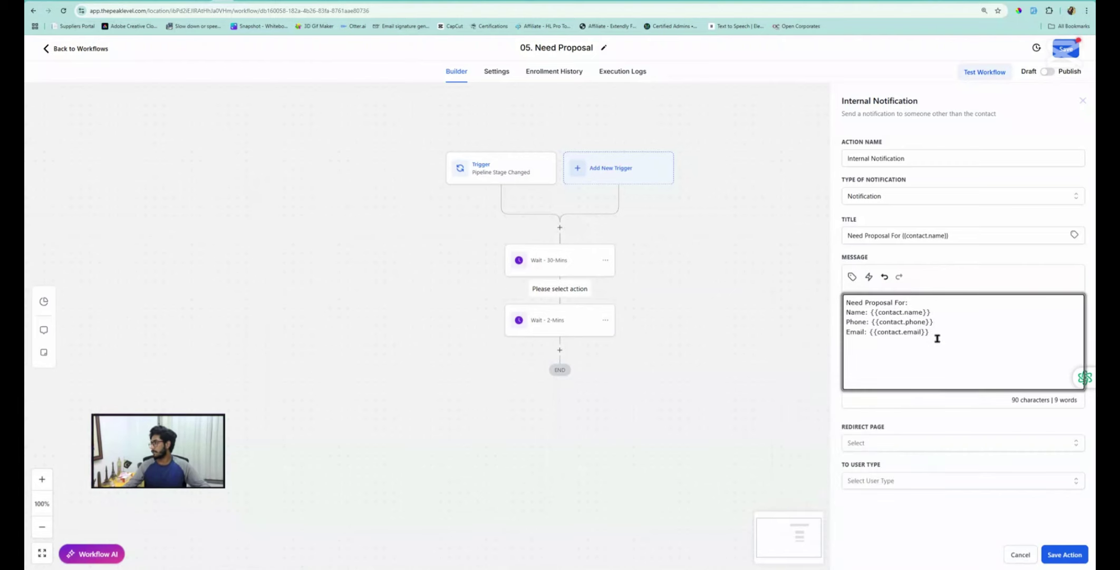
{"action": "left_click_drag", "start_coordinate": [938, 338], "coordinate": [833, 316]}
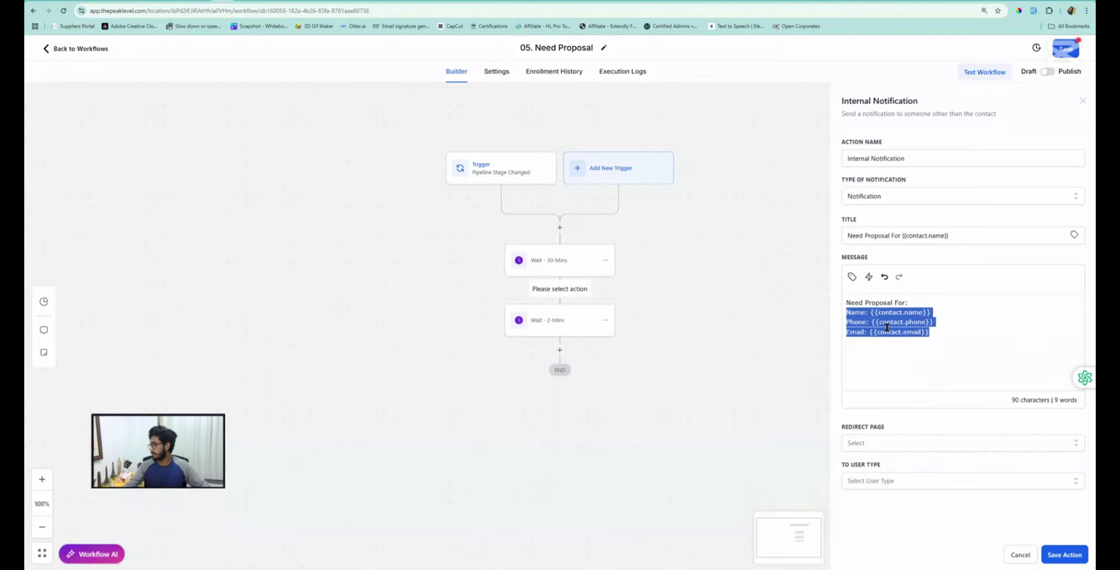
{"action": "left_click_drag", "start_coordinate": [887, 430], "coordinate": [843, 432]}
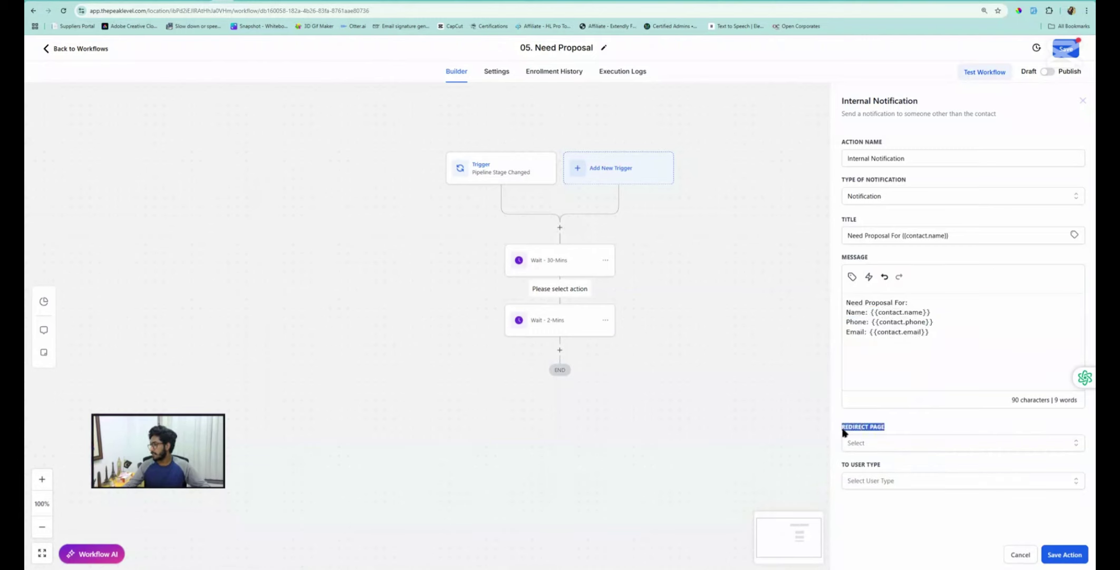
{"action": "left_click", "coordinate": [873, 443]}
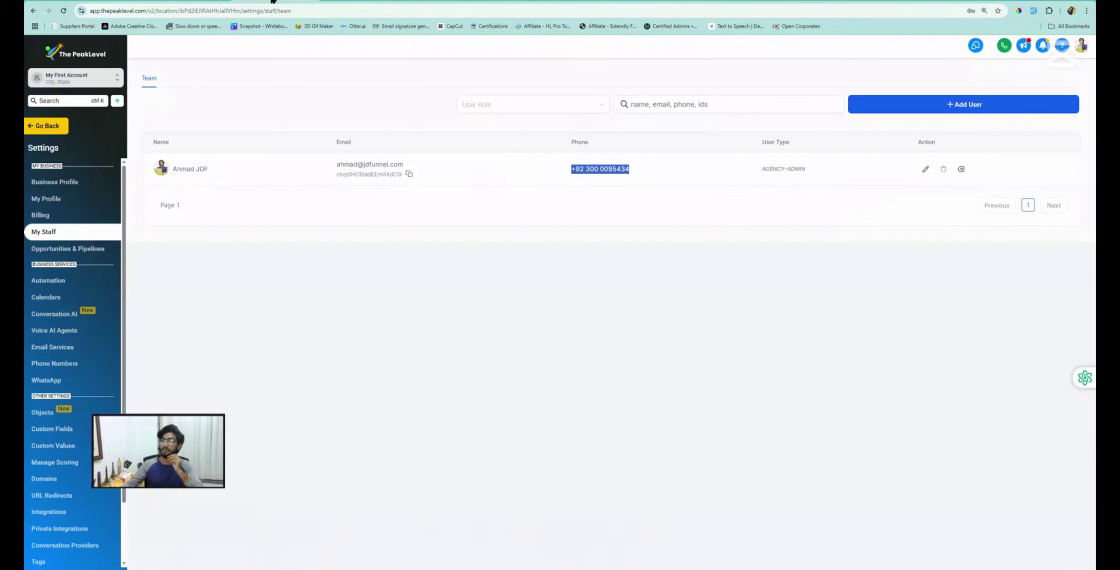
In Contacts, add a new contact with first name, last name and email, and save it
{"action": "left_click", "coordinate": [53, 130]}
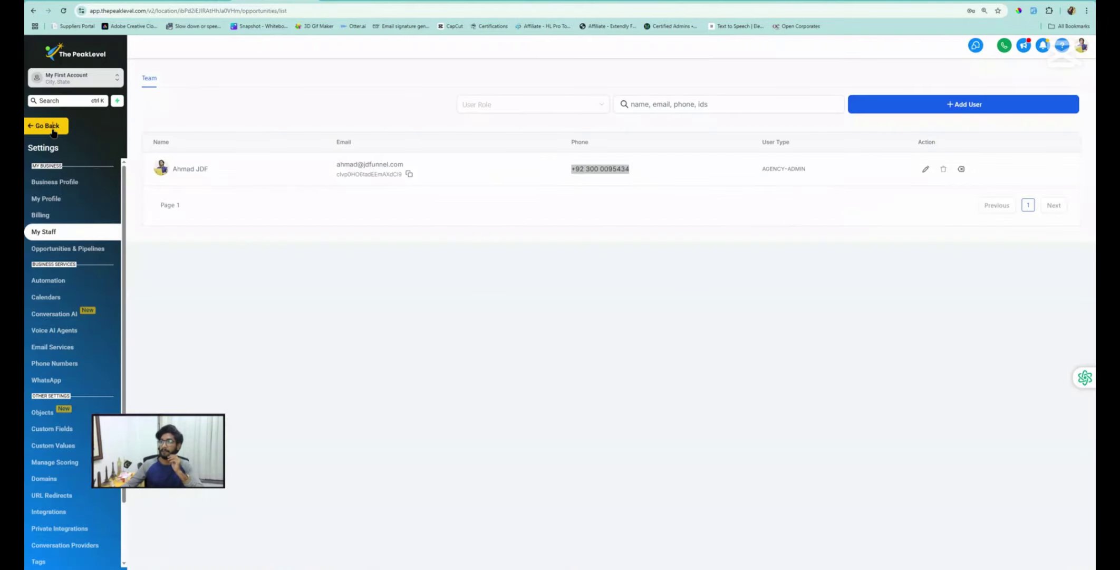
{"action": "left_click", "coordinate": [61, 182]}
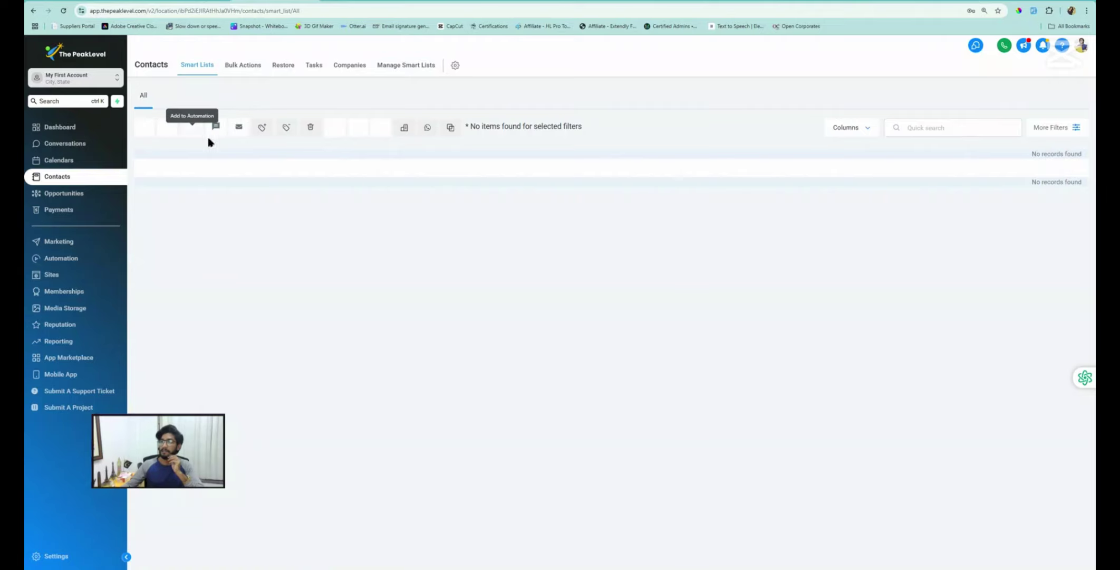
{"action": "left_click", "coordinate": [144, 129]}
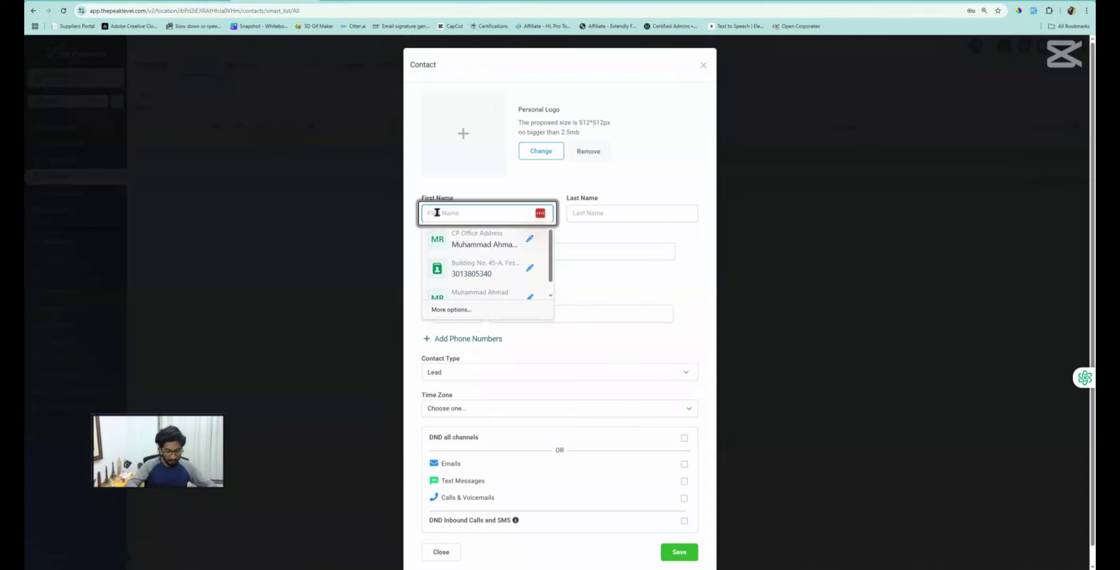
{"action": "type", "text": "Gh Boy"}
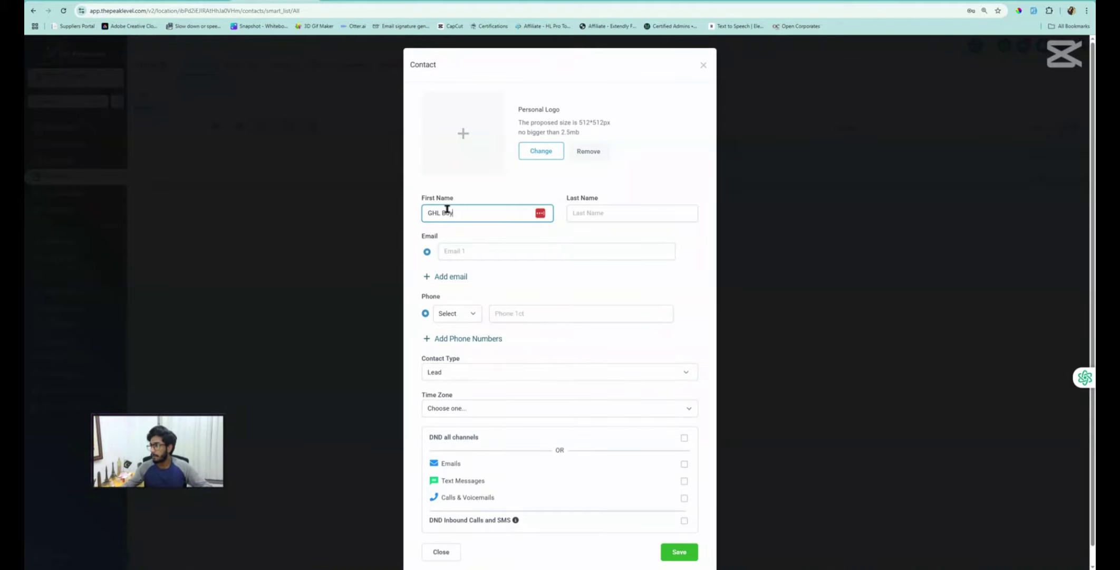
{"action": "key", "text": "BackSpace"}
{"action": "left_click", "coordinate": [590, 212]}
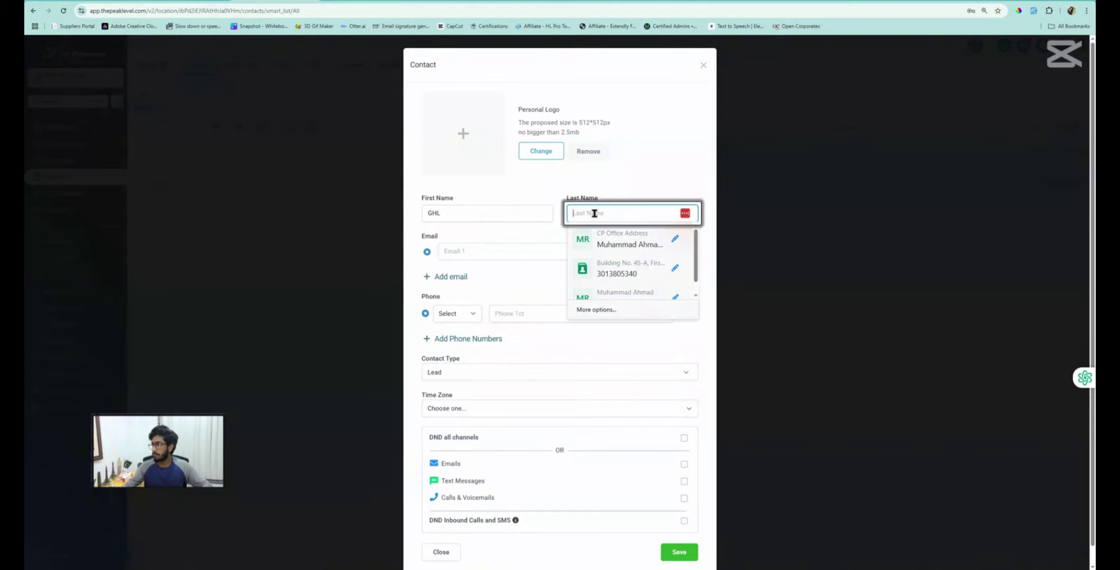
{"action": "type", "text": "Boy"}
{"action": "left_click", "coordinate": [456, 254]}
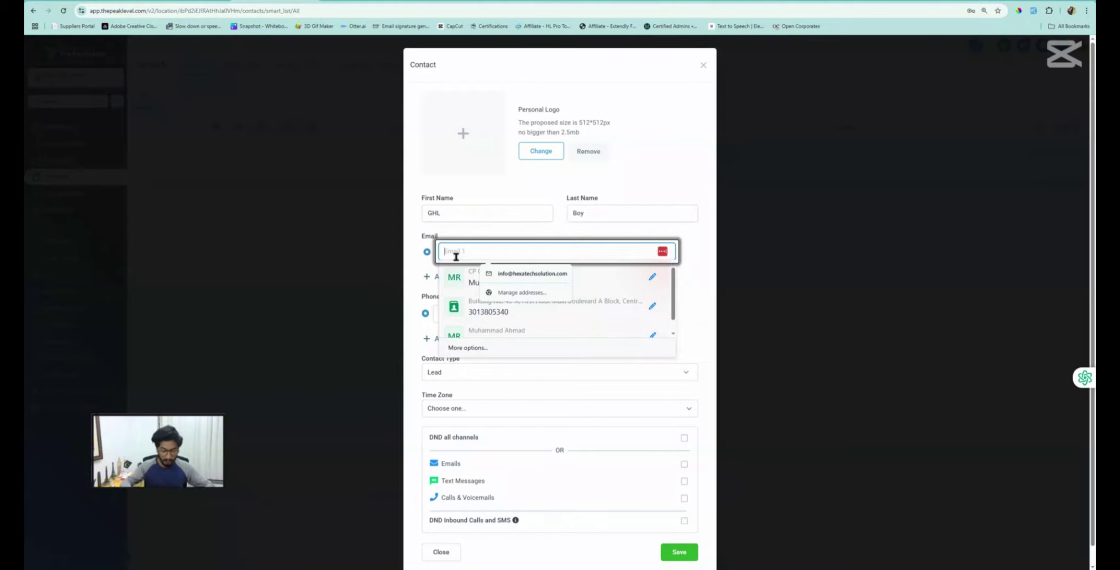
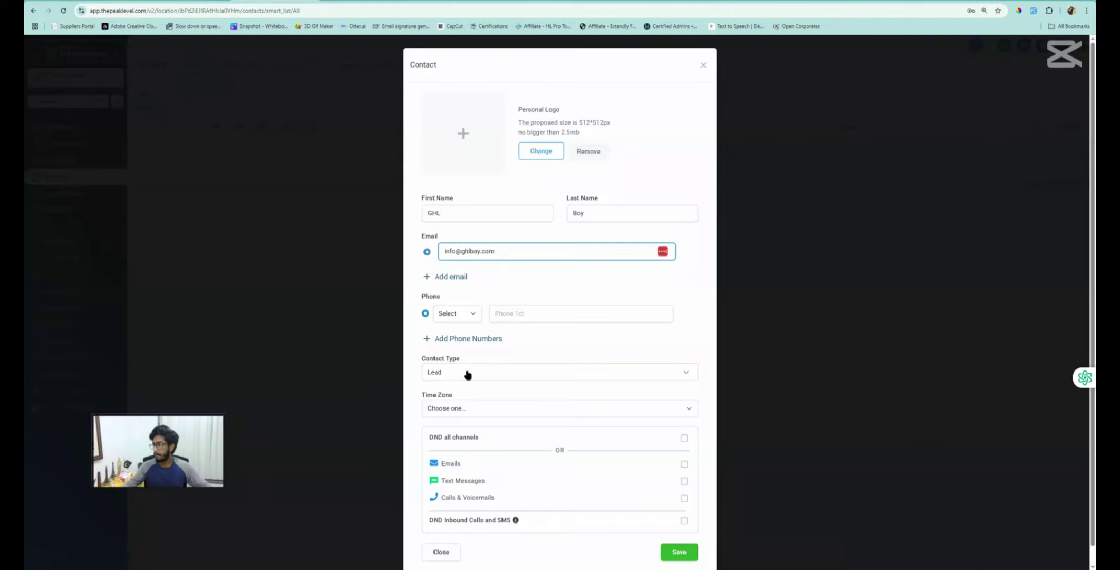
{"action": "left_click", "coordinate": [675, 555]}
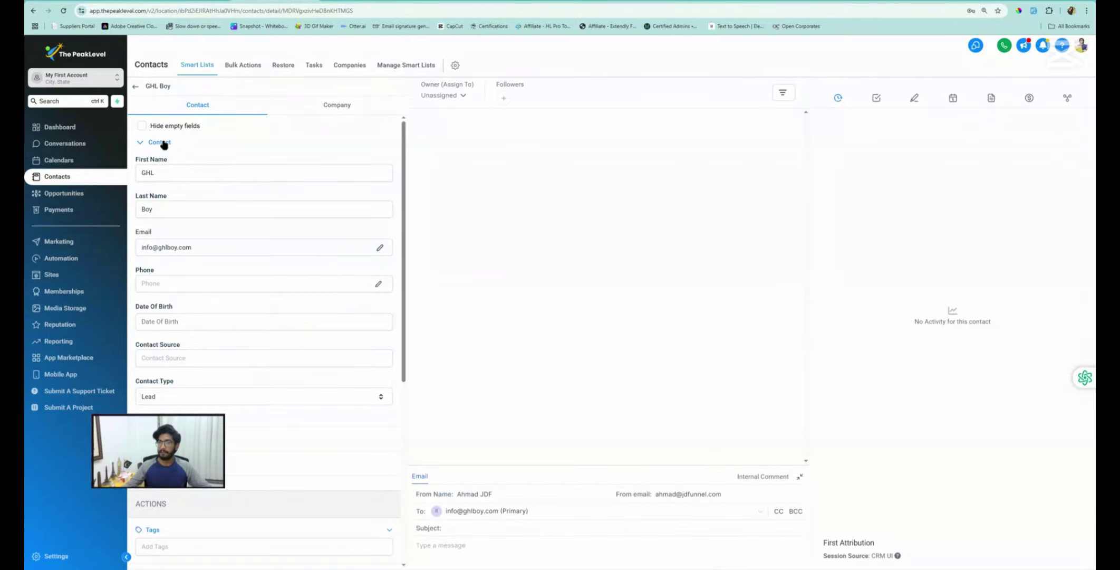
{"action": "left_click", "coordinate": [159, 142]}
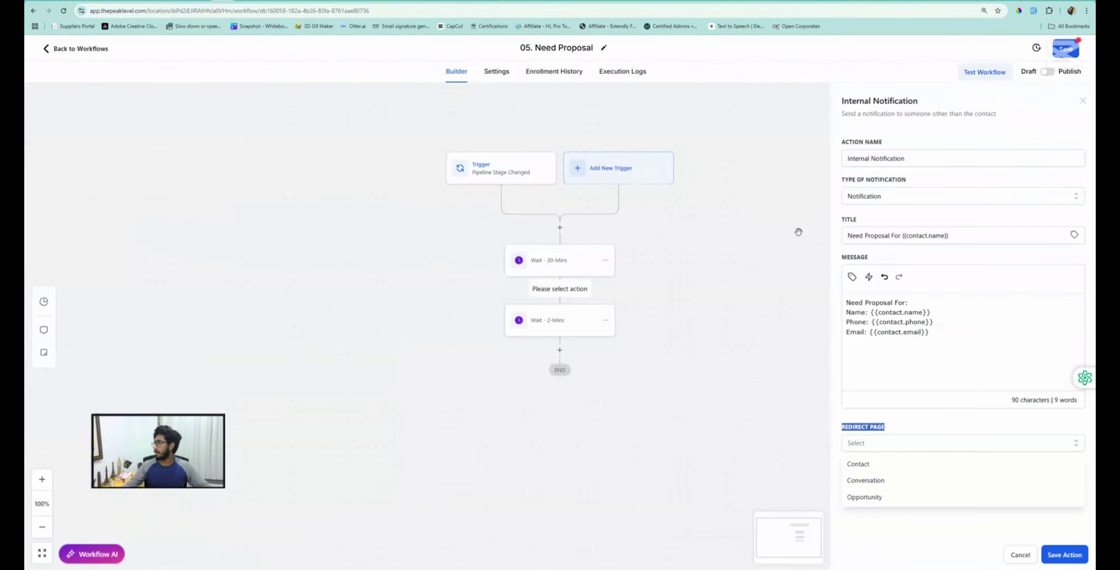
{"action": "left_click", "coordinate": [861, 445]}
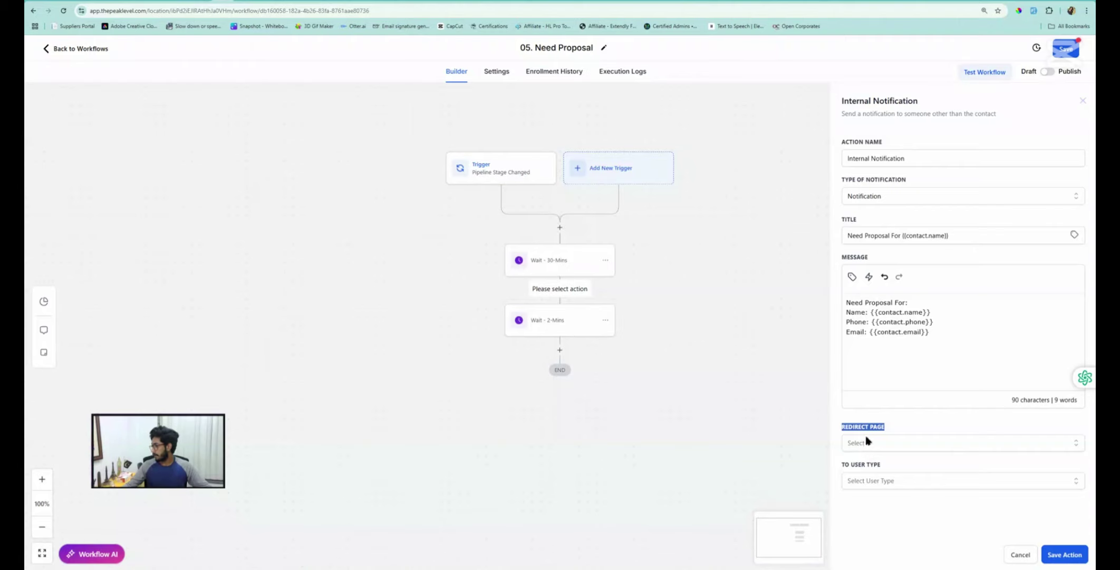
{"action": "left_click", "coordinate": [866, 441]}
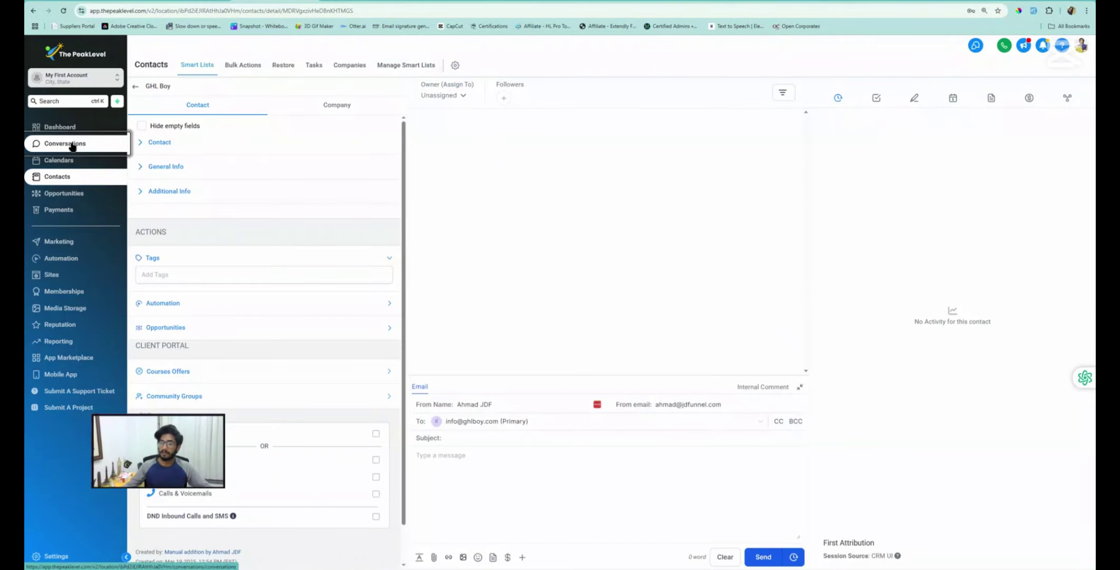
{"action": "left_click", "coordinate": [66, 146]}
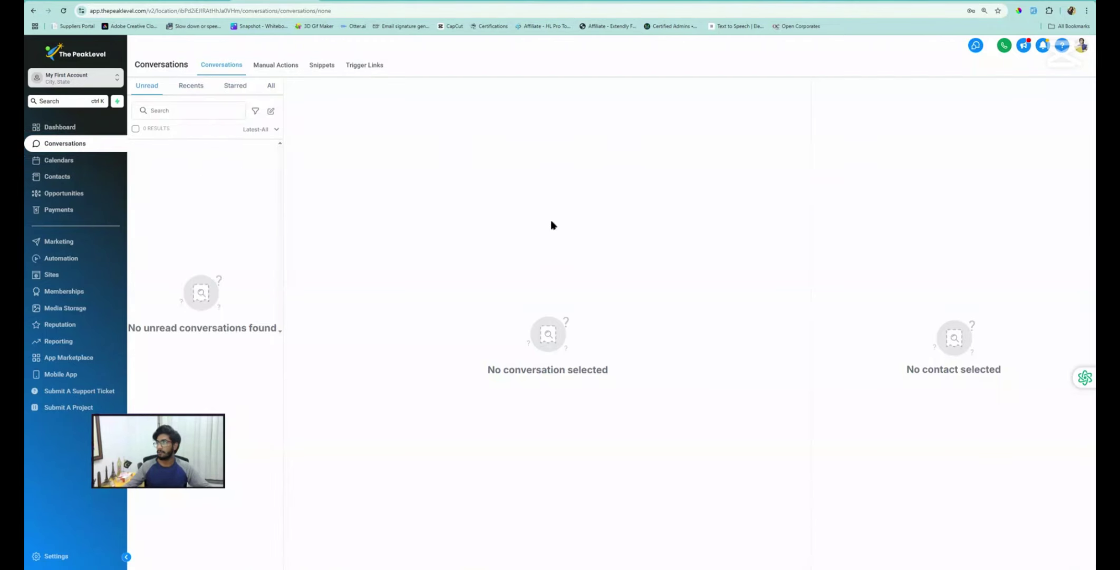
{"action": "left_click", "coordinate": [55, 196]}
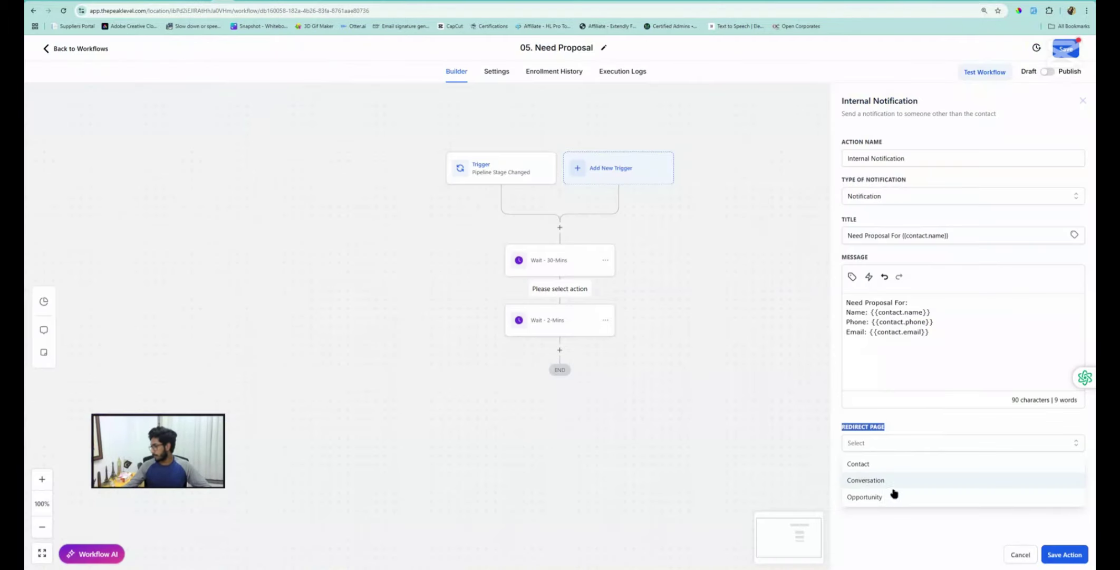
Set the notification's redirect page to Conversation
{"action": "left_click", "coordinate": [869, 481]}
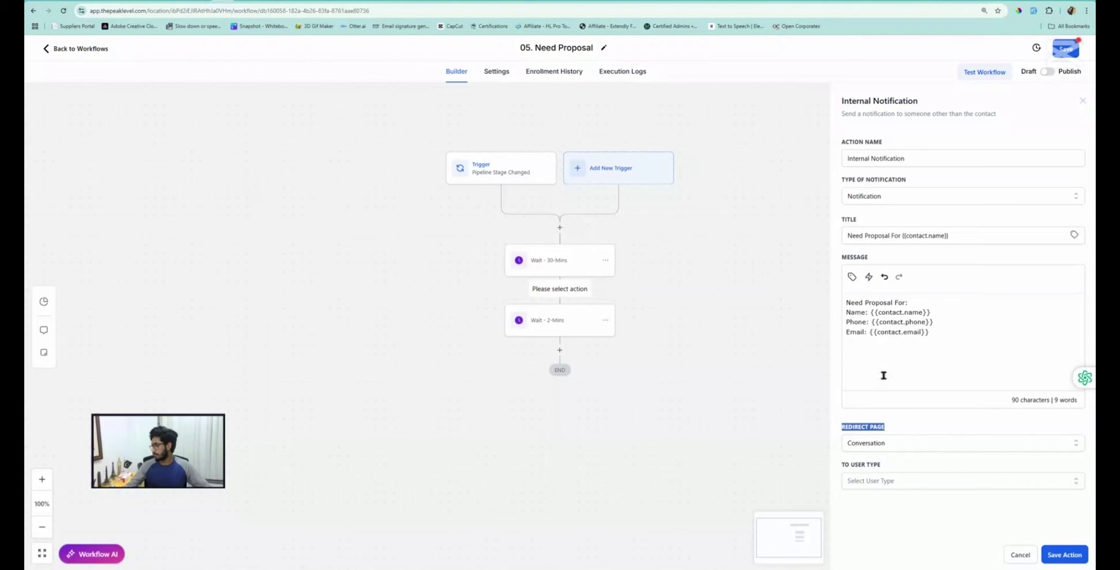
{"action": "left_click", "coordinate": [917, 436]}
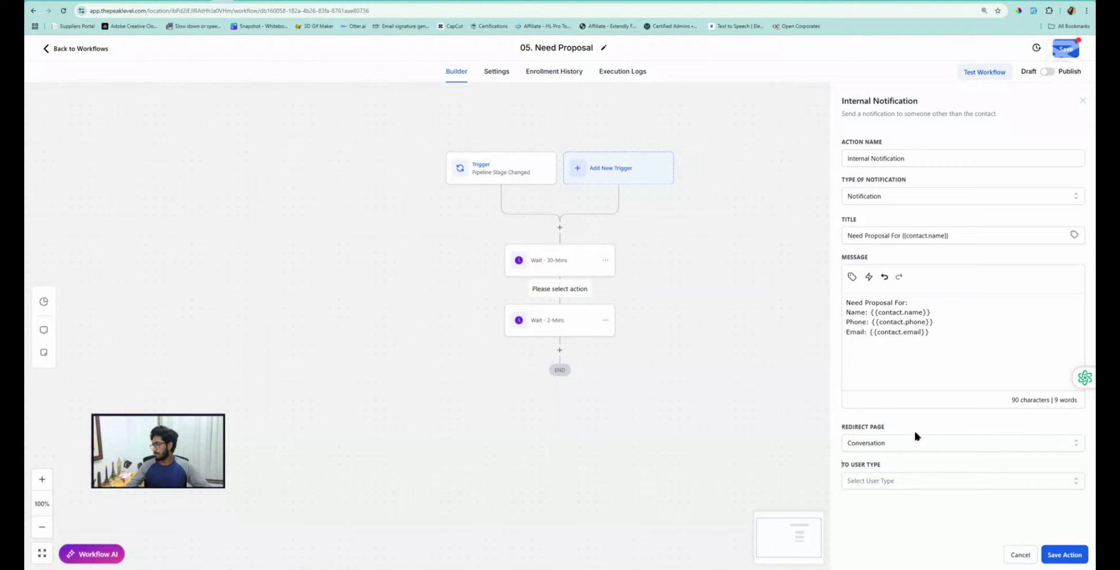
{"action": "left_click_drag", "start_coordinate": [886, 468], "coordinate": [843, 470]}
{"action": "left_click", "coordinate": [879, 496]}
Send the notification to the user assigned to the contact and save the action
{"action": "left_click", "coordinate": [887, 481]}
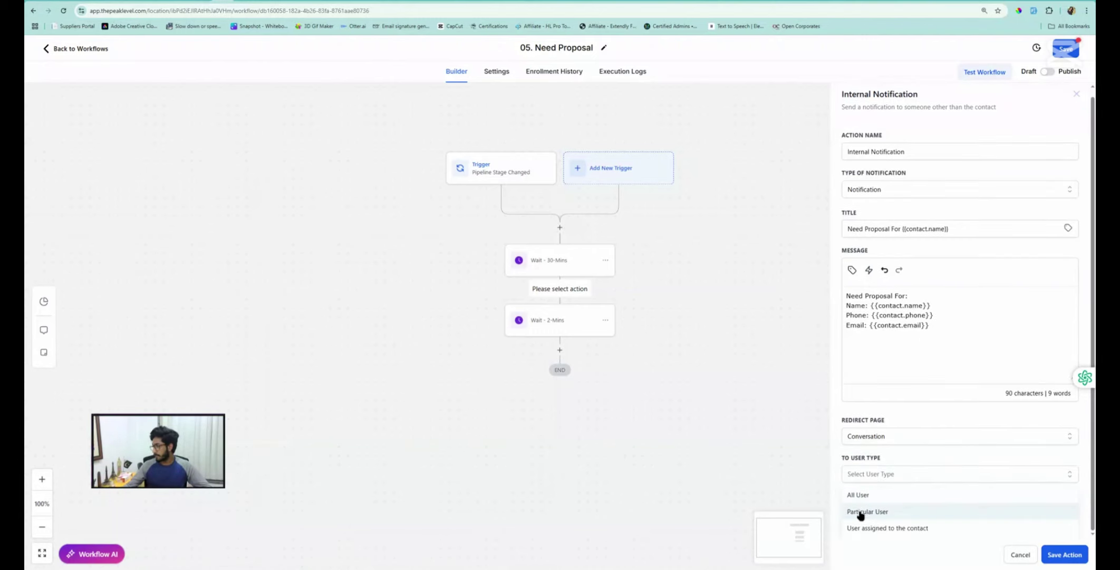
{"action": "left_click", "coordinate": [896, 529]}
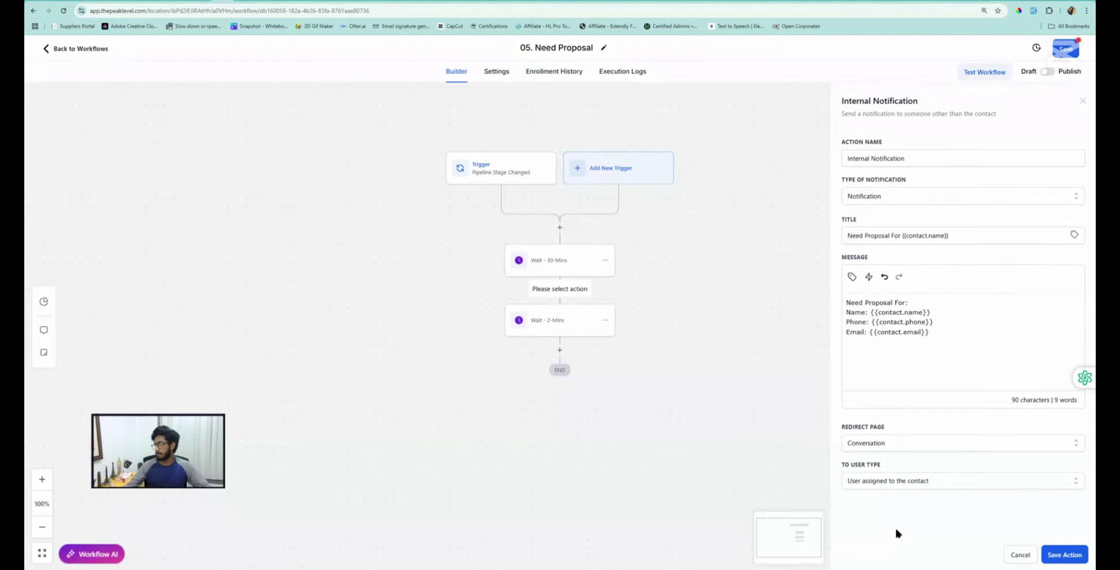
{"action": "left_click", "coordinate": [887, 485]}
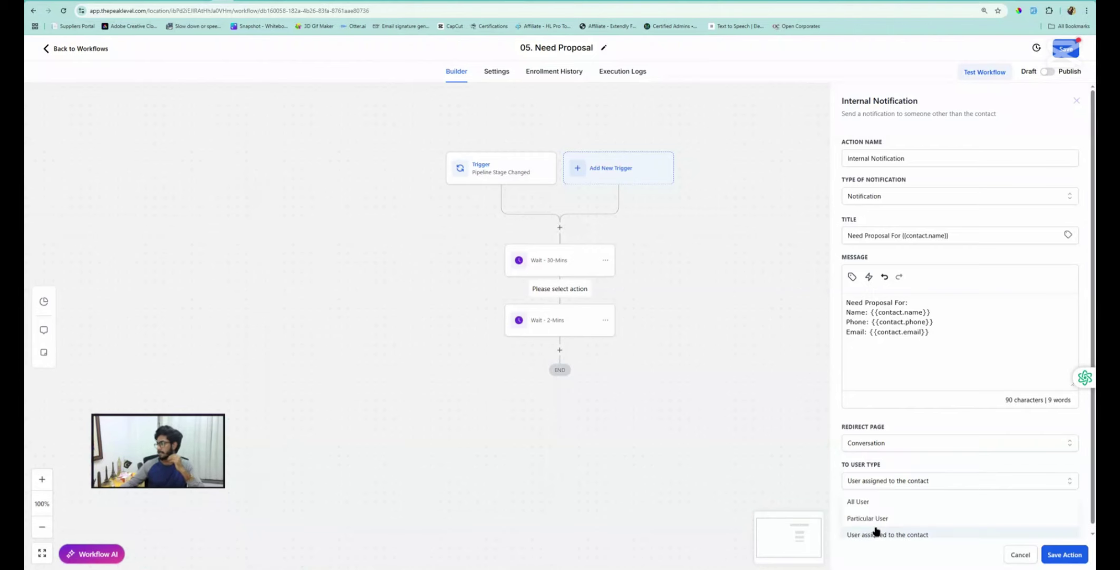
{"action": "left_click", "coordinate": [875, 518]}
{"action": "left_click", "coordinate": [876, 520]}
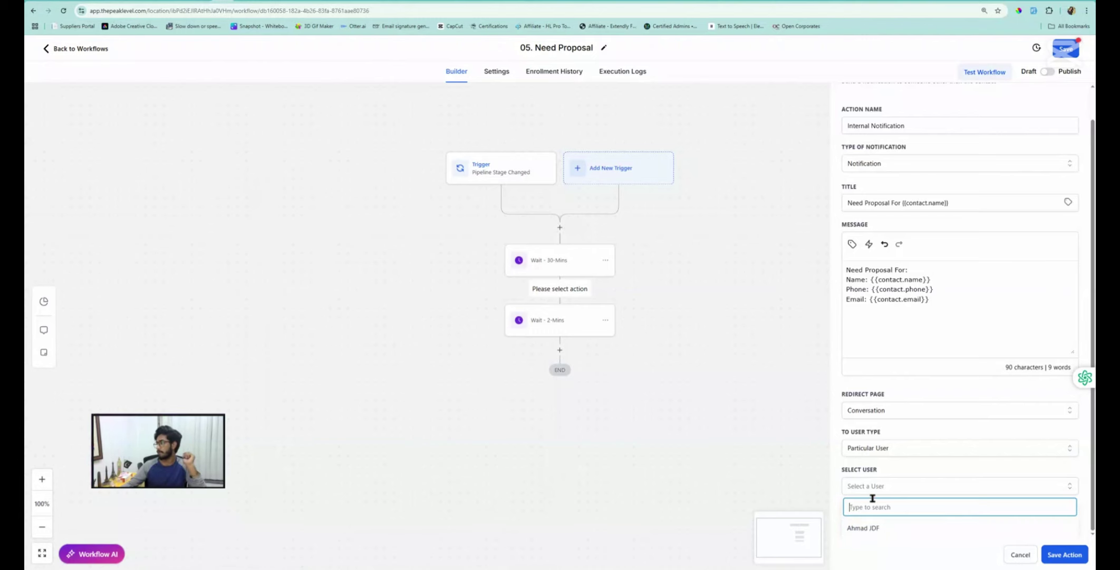
{"action": "left_click", "coordinate": [872, 486]}
{"action": "left_click", "coordinate": [876, 516]}
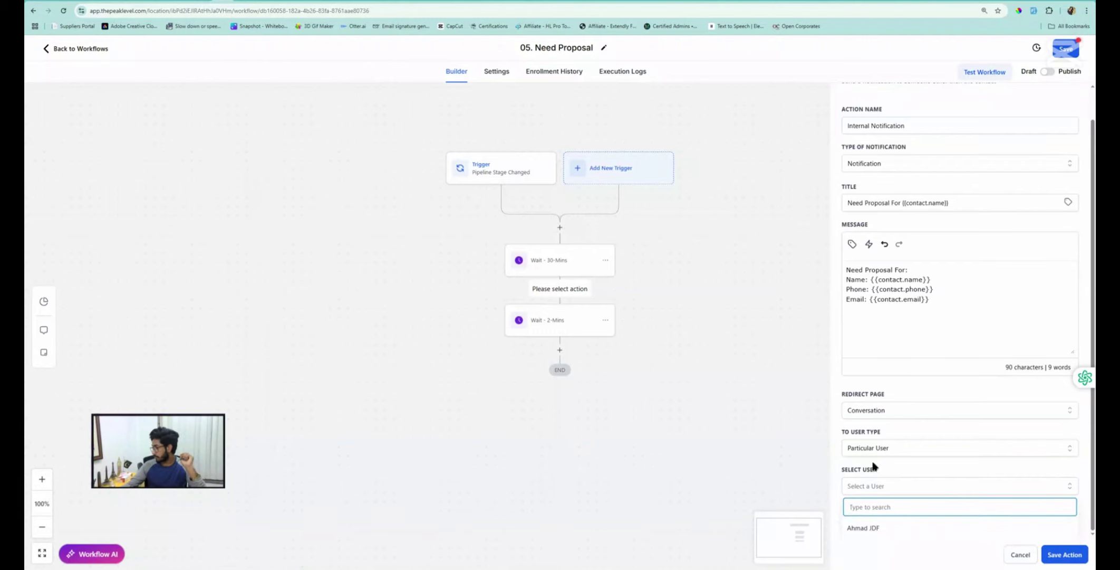
{"action": "left_click", "coordinate": [876, 467]}
{"action": "left_click", "coordinate": [878, 476]}
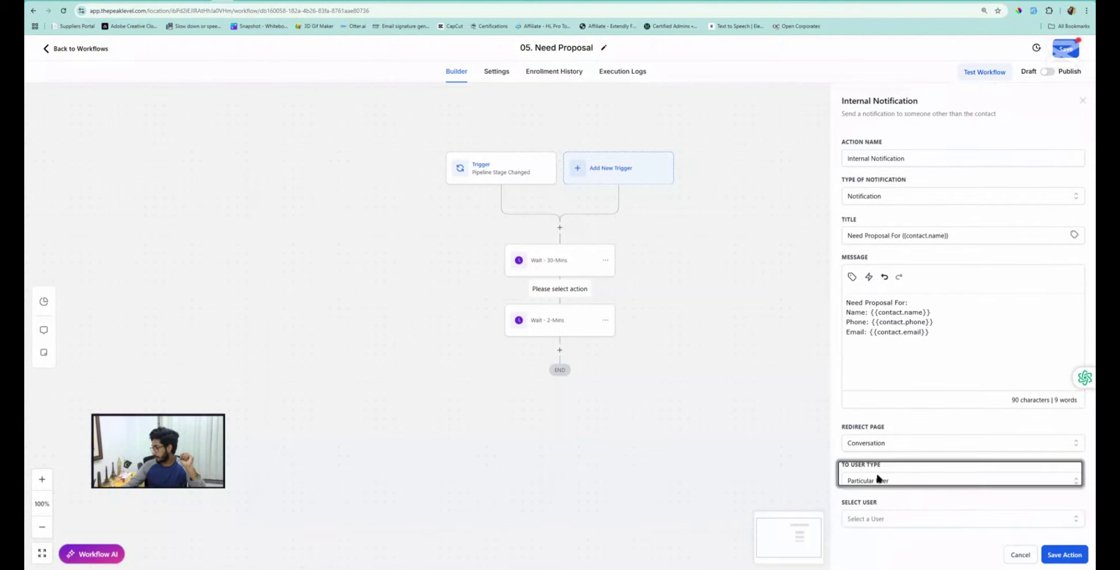
{"action": "left_click", "coordinate": [878, 478]}
{"action": "left_click", "coordinate": [877, 533]}
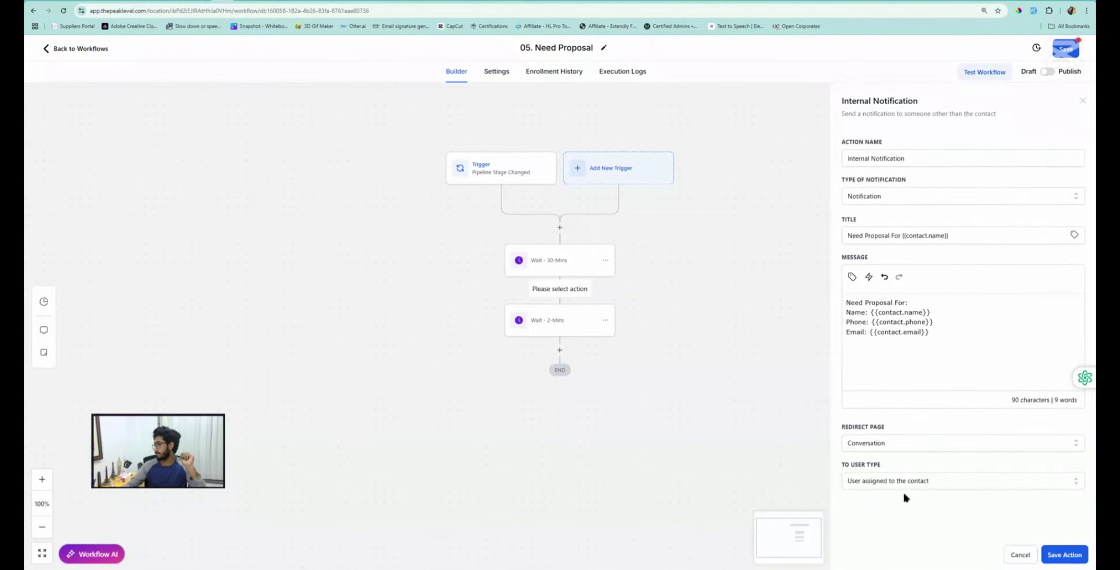
{"action": "left_click", "coordinate": [1063, 561]}
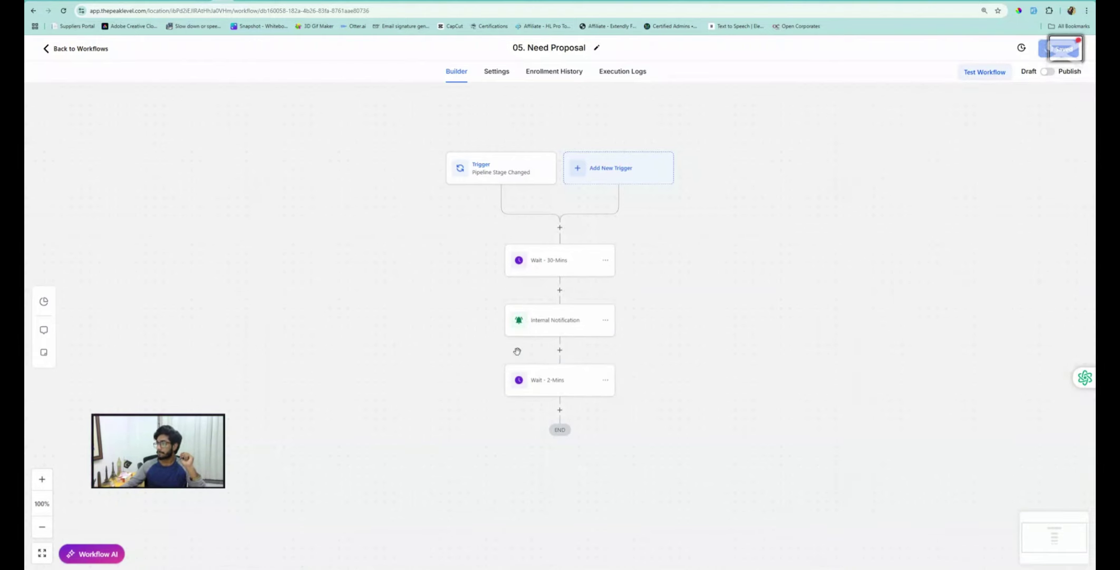
Copy the Internal Notification step and paste it after the last wait
{"action": "left_click", "coordinate": [606, 320]}
{"action": "left_click", "coordinate": [643, 358]}
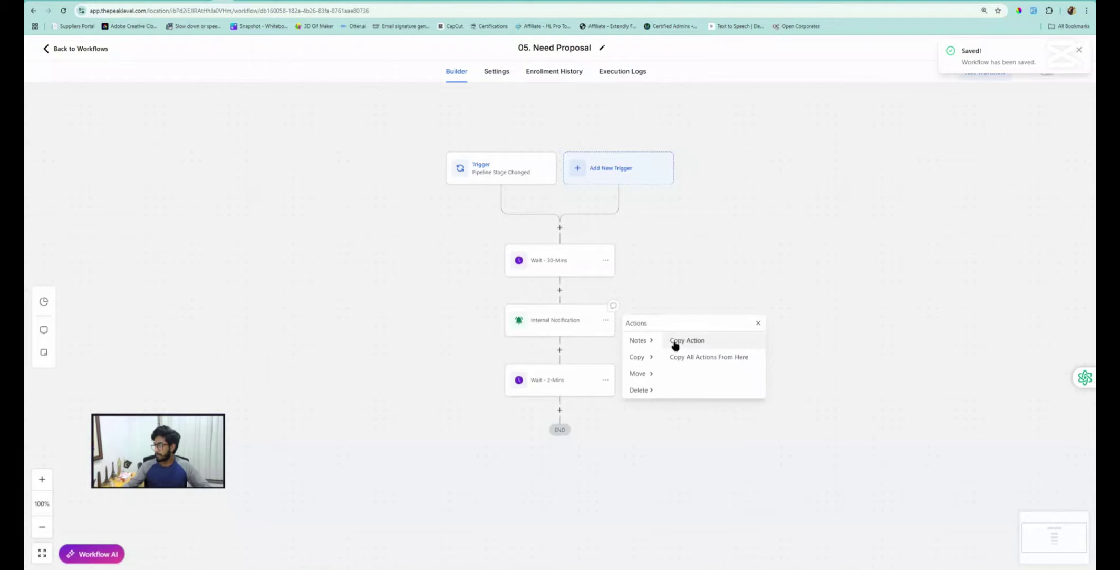
{"action": "left_click", "coordinate": [680, 341]}
{"action": "left_click", "coordinate": [567, 409]}
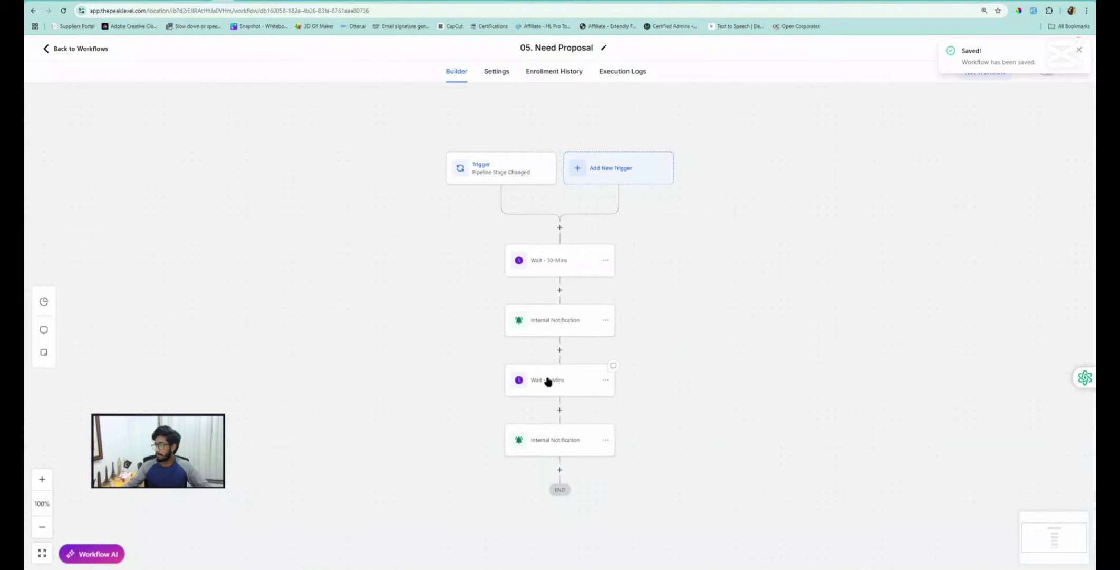
Change the 2-minute wait to 1 hour, rename it 'Wait - 1-Hr', and save it
{"action": "left_click", "coordinate": [548, 383]}
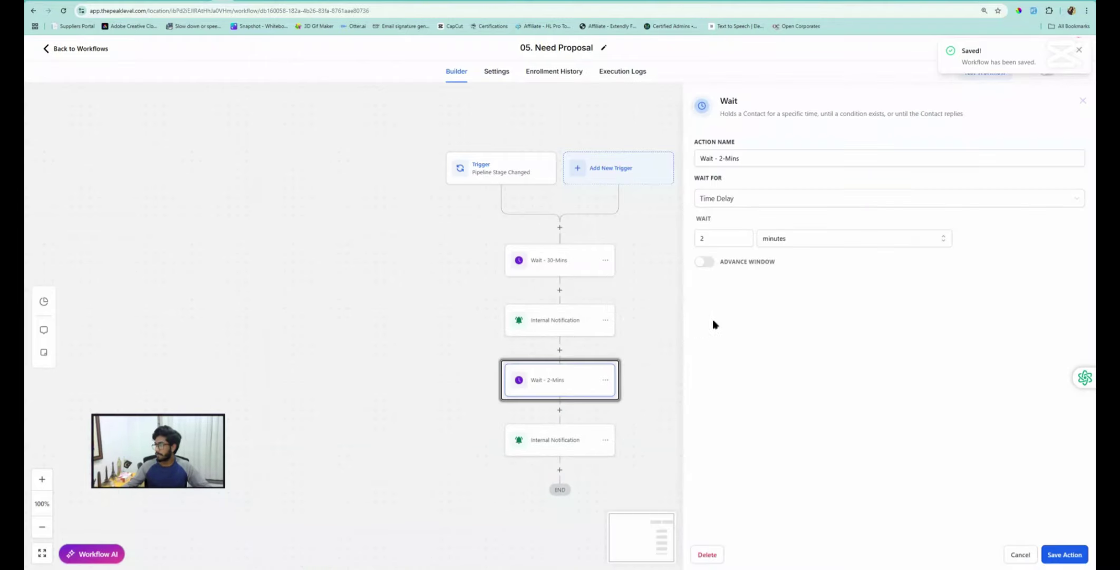
{"action": "left_click", "coordinate": [724, 241]}
{"action": "type", "text": "1"}
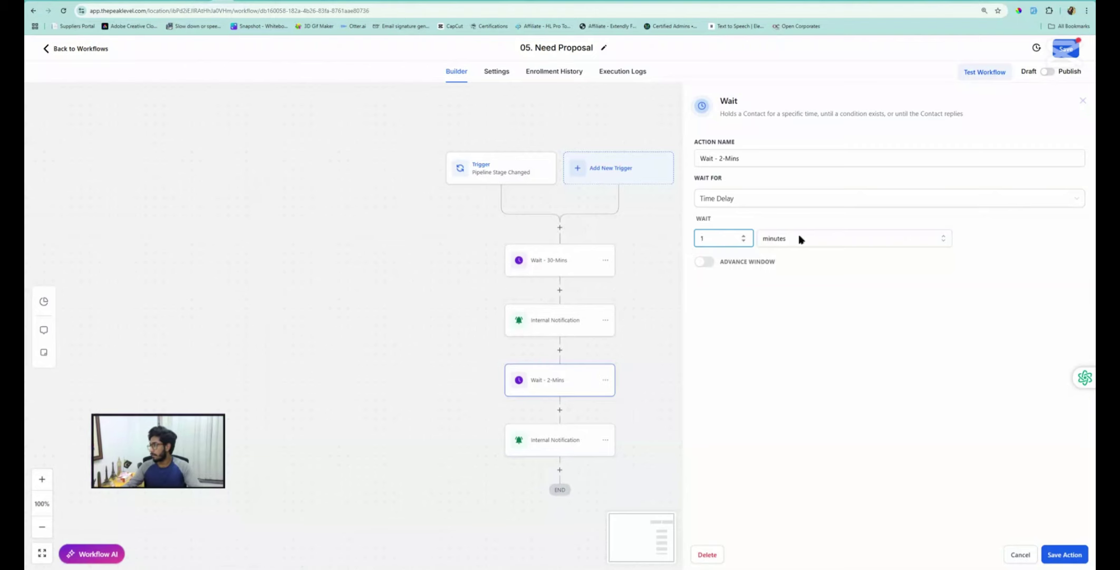
{"action": "left_click", "coordinate": [797, 238]}
{"action": "left_click", "coordinate": [777, 280]}
{"action": "left_click", "coordinate": [741, 159]}
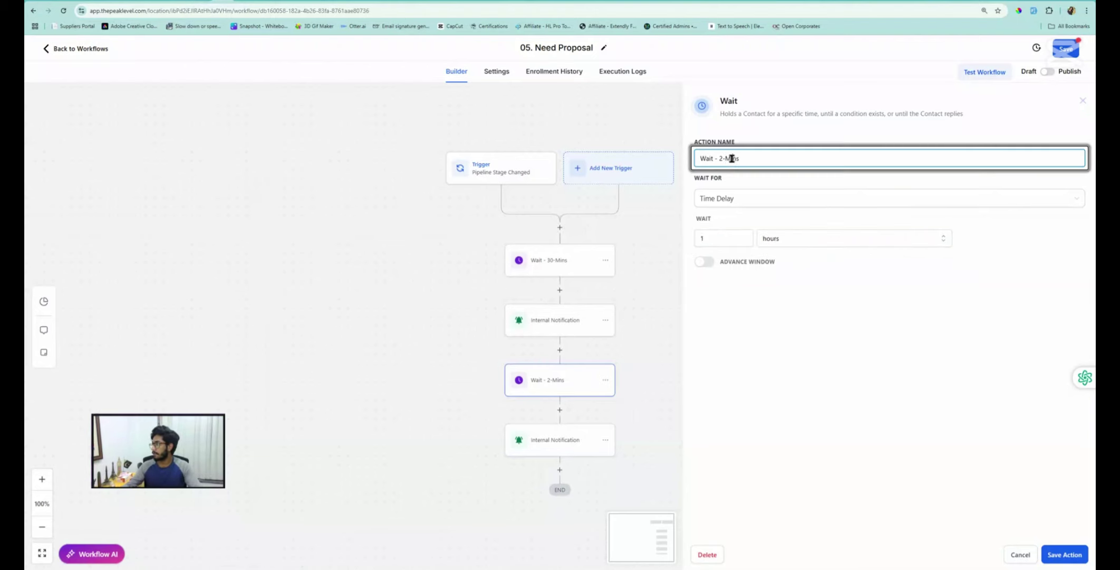
{"action": "double_click", "coordinate": [736, 159]}
{"action": "type", "text": "Hr"}
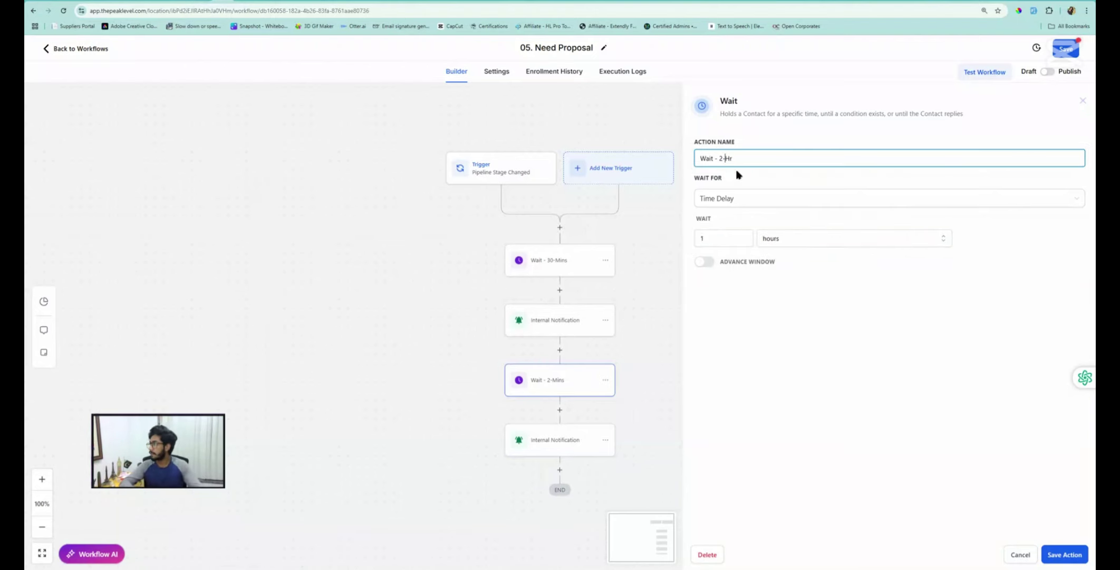
{"action": "key", "text": "Left"}
{"action": "key", "text": "Left"}
{"action": "key", "text": "Left"}
{"action": "key", "text": "BackSpace"}
{"action": "type", "text": "1"}
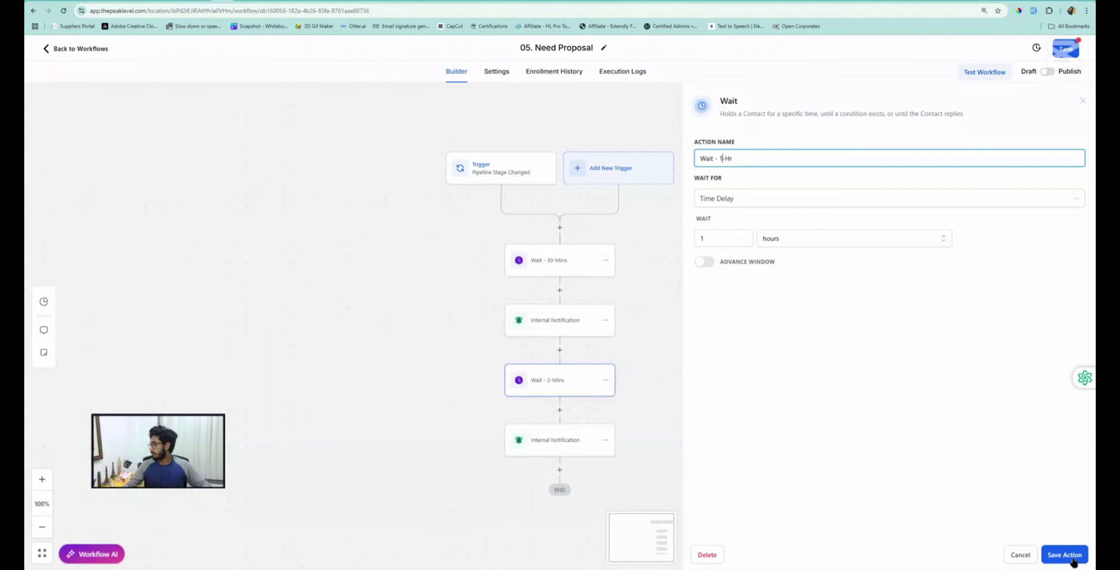
{"action": "left_click", "coordinate": [1071, 558]}
Save the workflow, recheck the Wait - 1-Hr and trigger settings, and return to the workflows list
{"action": "scroll", "coordinate": [596, 396], "scroll_direction": "down", "scroll_amount": 3}
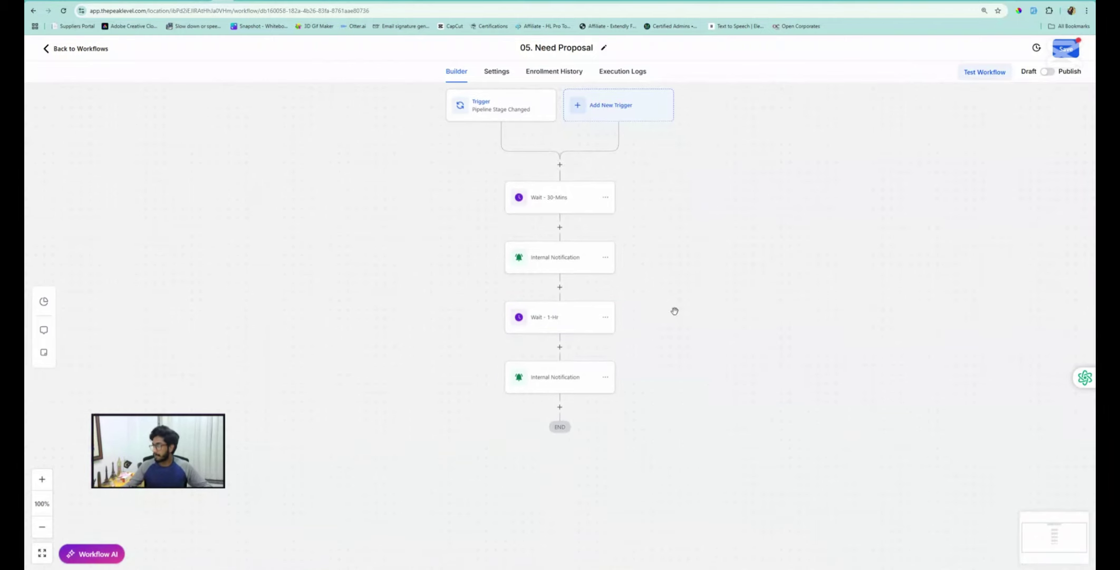
{"action": "left_click", "coordinate": [1066, 48]}
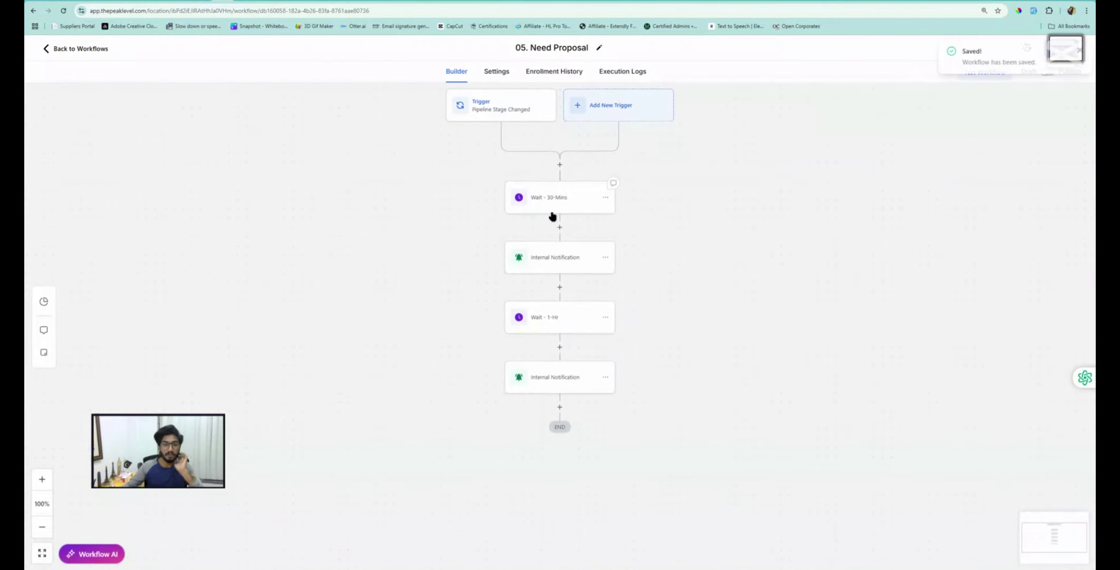
{"action": "scroll", "coordinate": [544, 221], "scroll_direction": "up", "scroll_amount": 3}
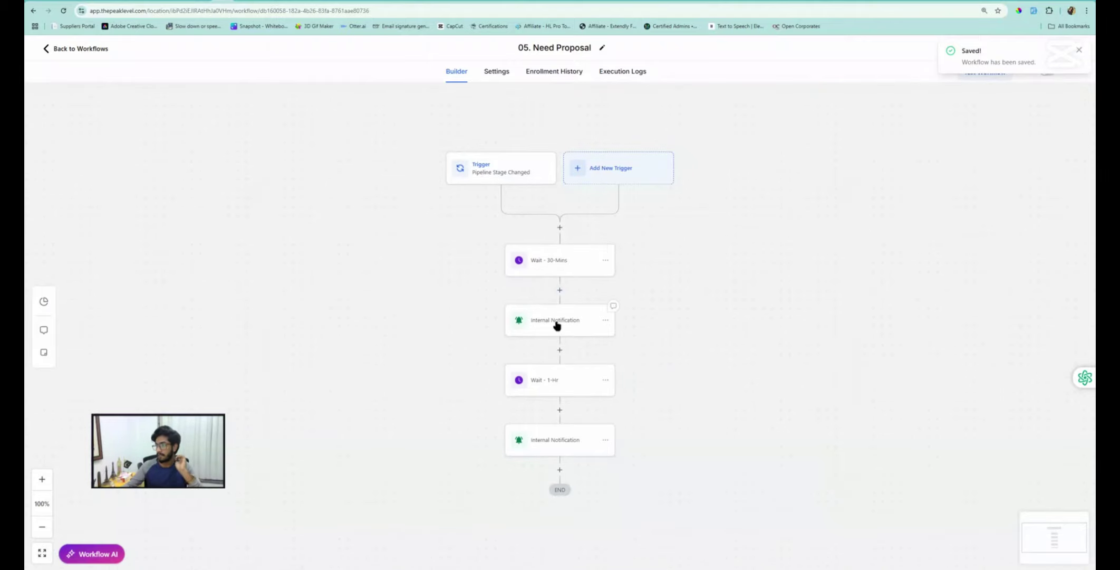
{"action": "left_click", "coordinate": [550, 386]}
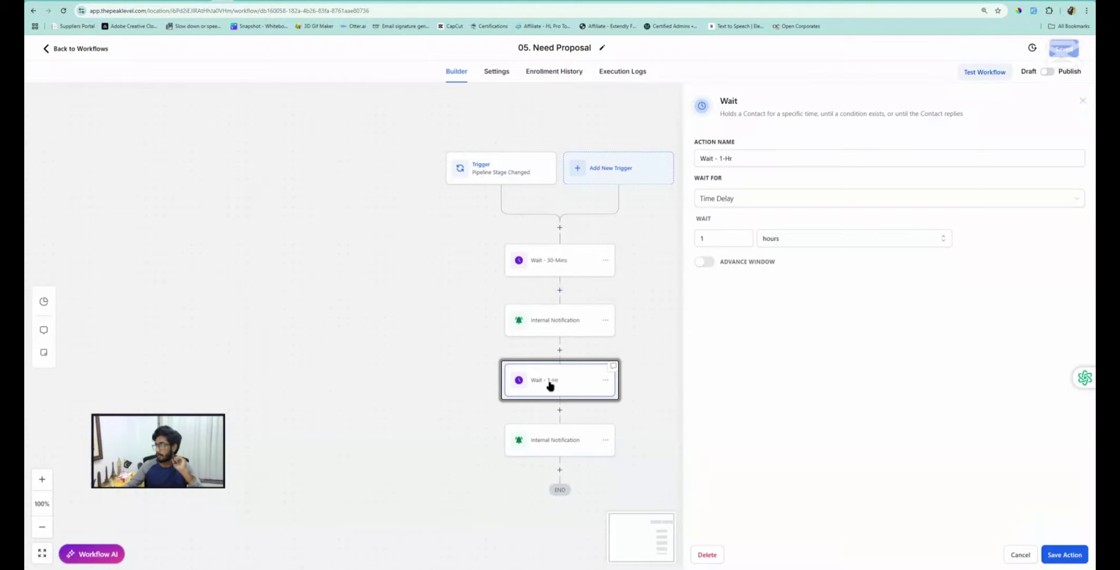
{"action": "left_click", "coordinate": [1020, 554]}
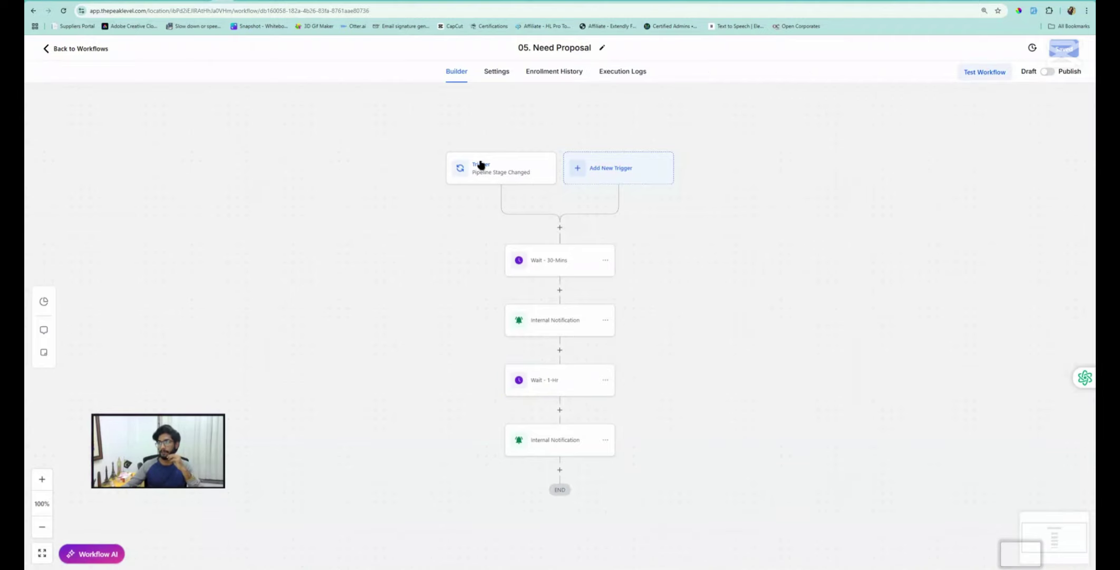
{"action": "left_click", "coordinate": [500, 176]}
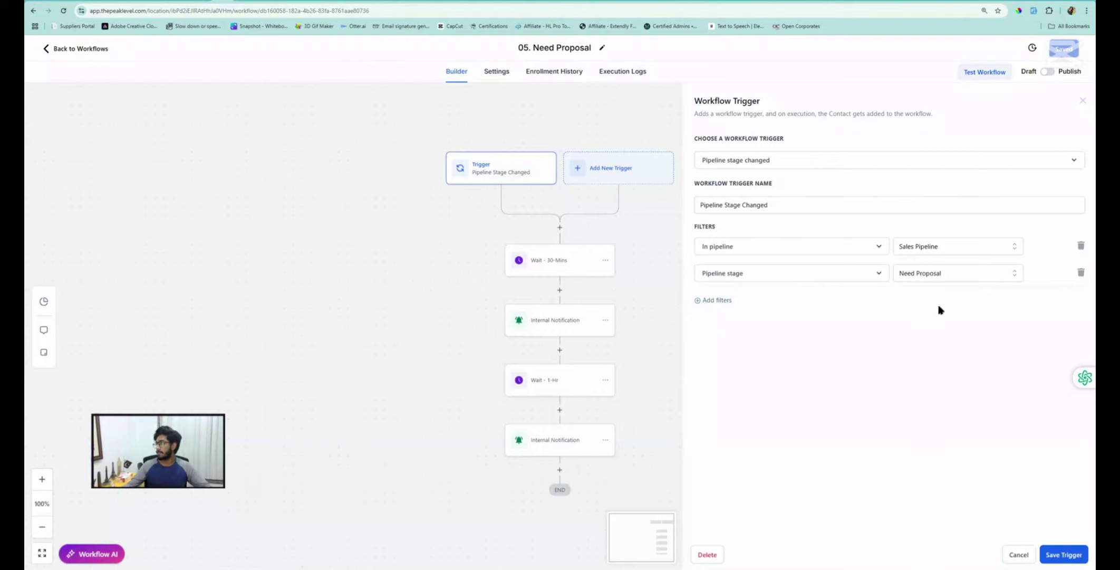
{"action": "left_click", "coordinate": [1017, 555]}
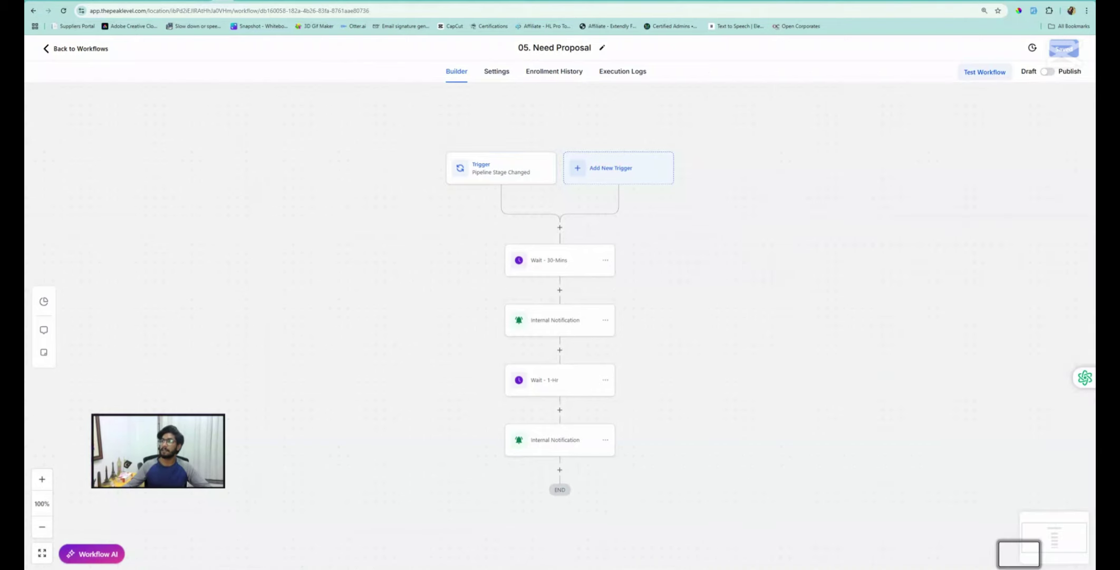
{"action": "left_click", "coordinate": [83, 51]}
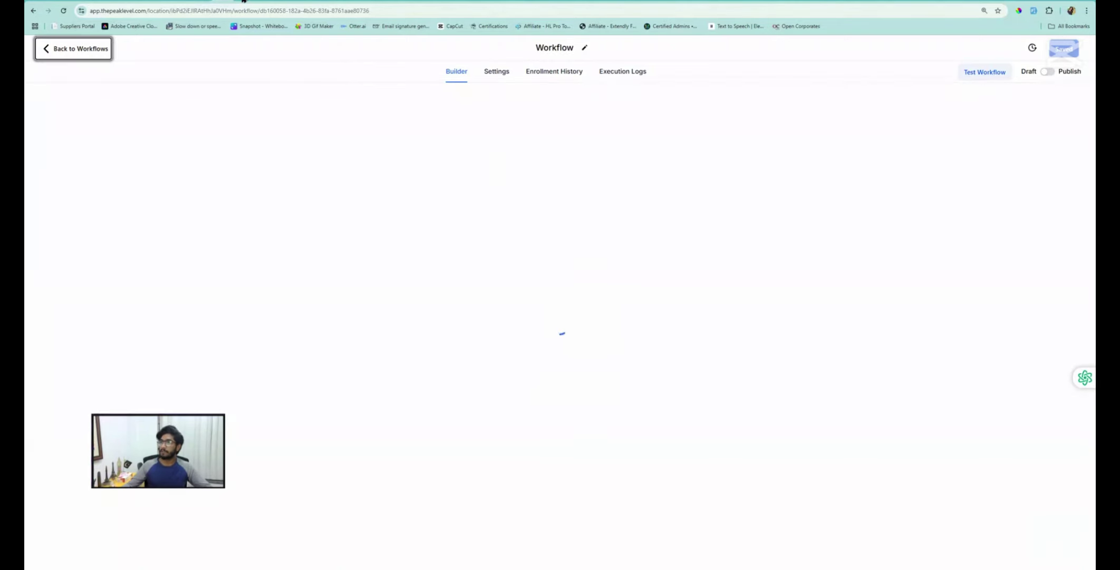
Under Payments > Documents & Contracts templates, choose New > Import from template library
{"action": "left_click", "coordinate": [245, 1]}
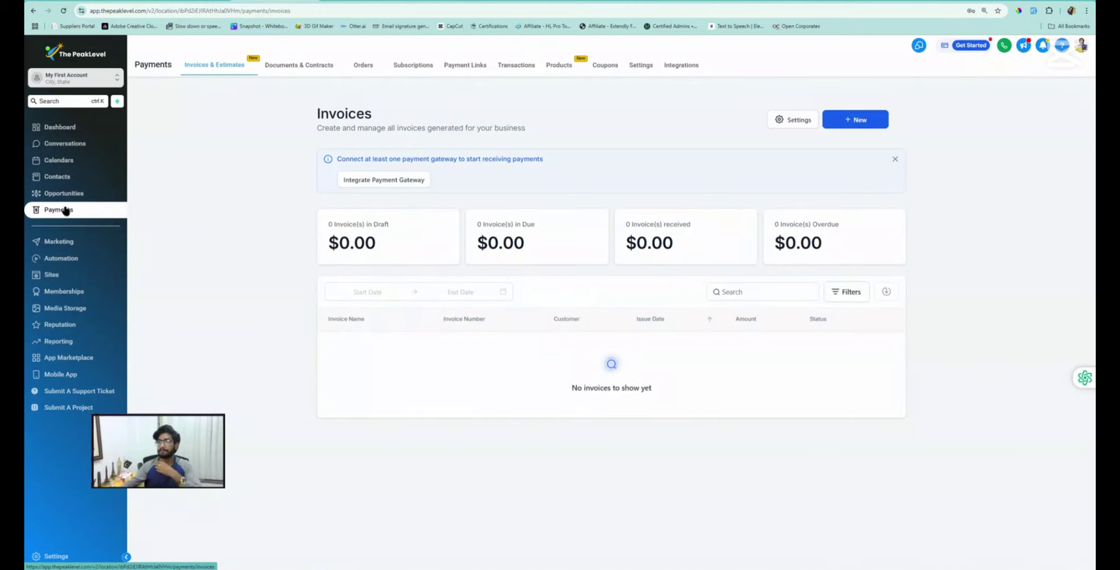
{"action": "mouse_move", "coordinate": [284, 66]}
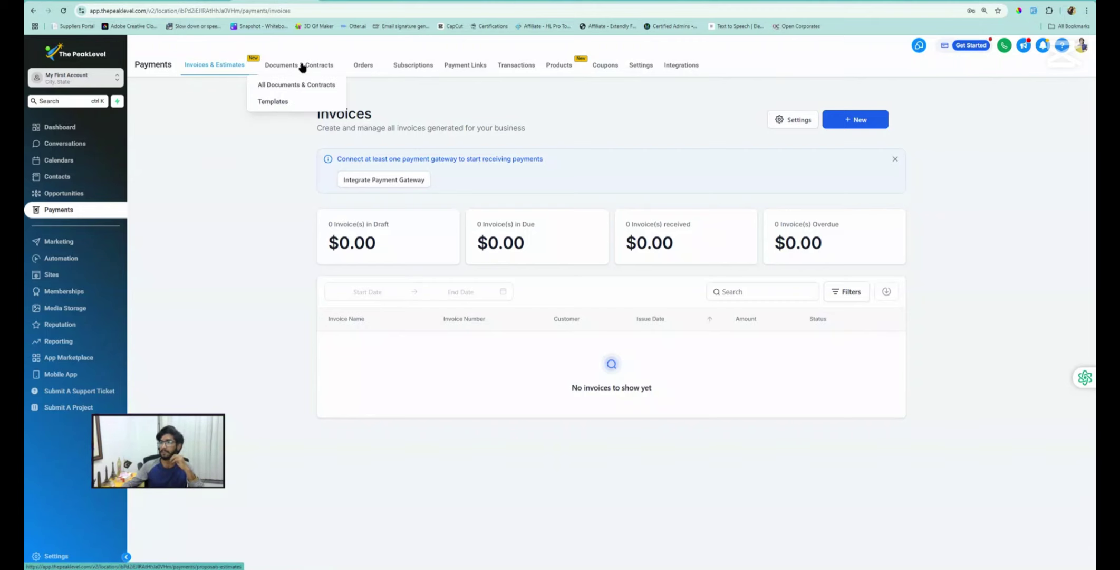
{"action": "left_click", "coordinate": [276, 102]}
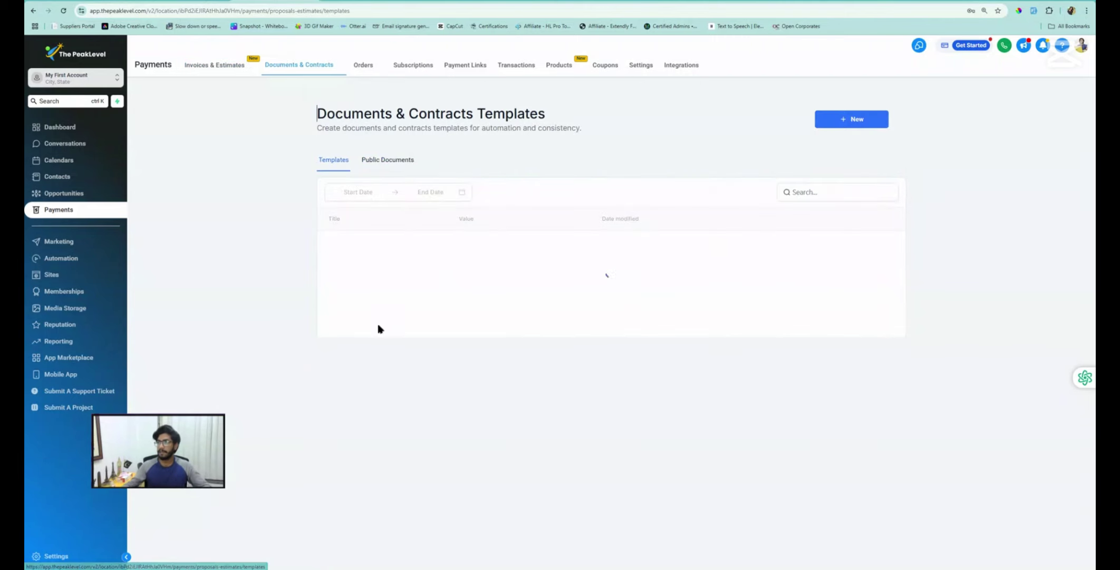
{"action": "left_click", "coordinate": [844, 120]}
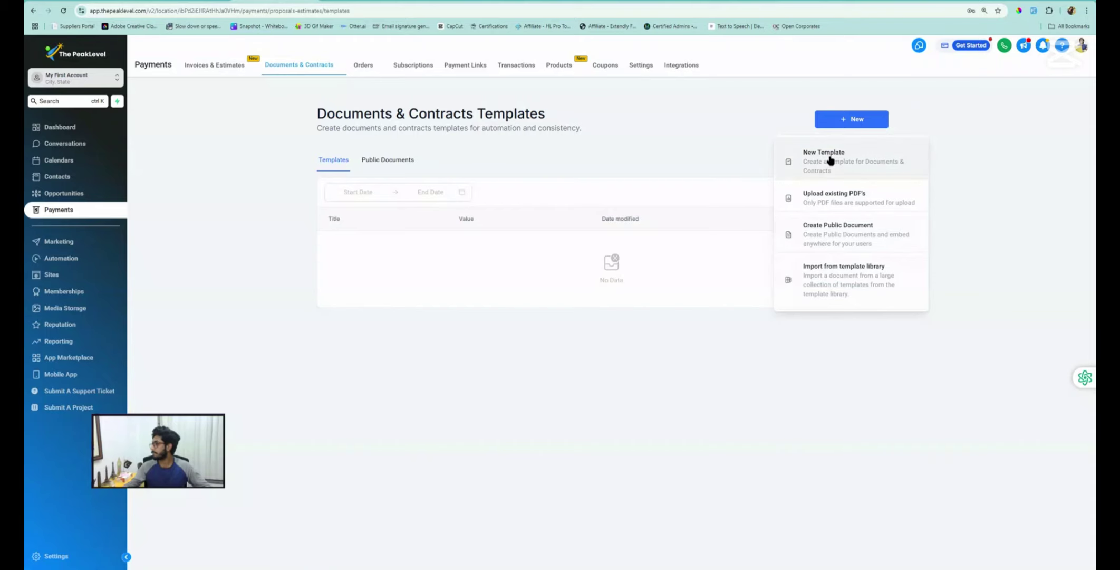
{"action": "left_click", "coordinate": [844, 279]}
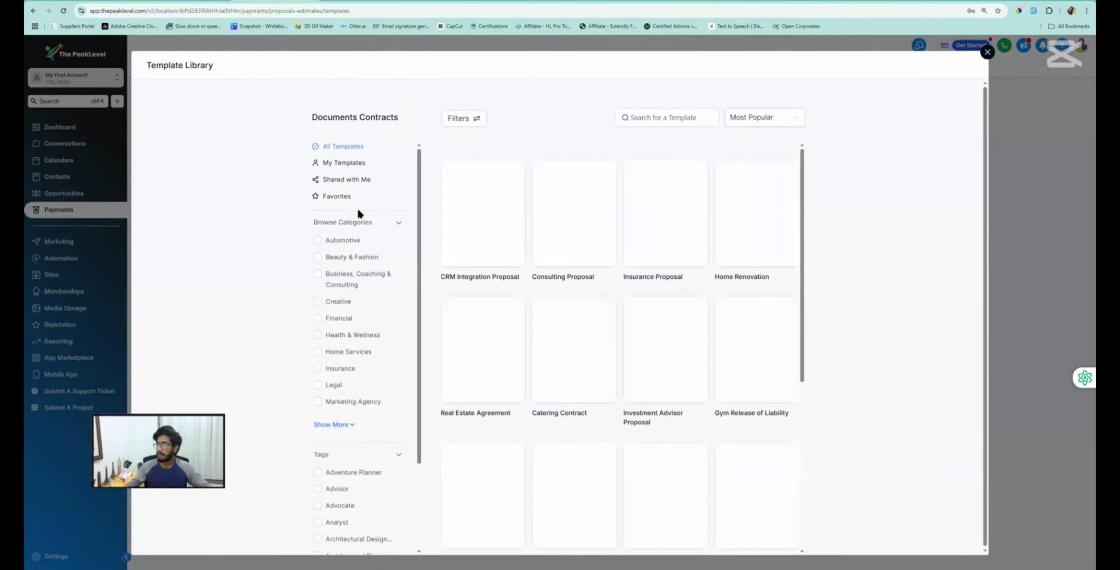
Open the CRM Integration Proposal template, review its payment terms and pricing table, then go back
{"action": "left_click", "coordinate": [481, 199]}
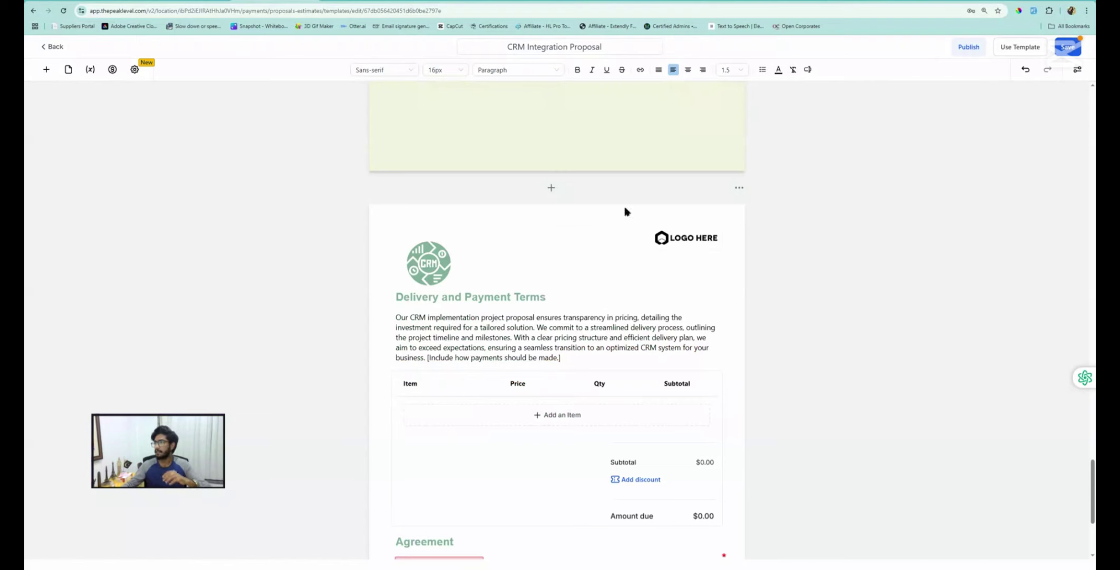
{"action": "left_click", "coordinate": [437, 272]}
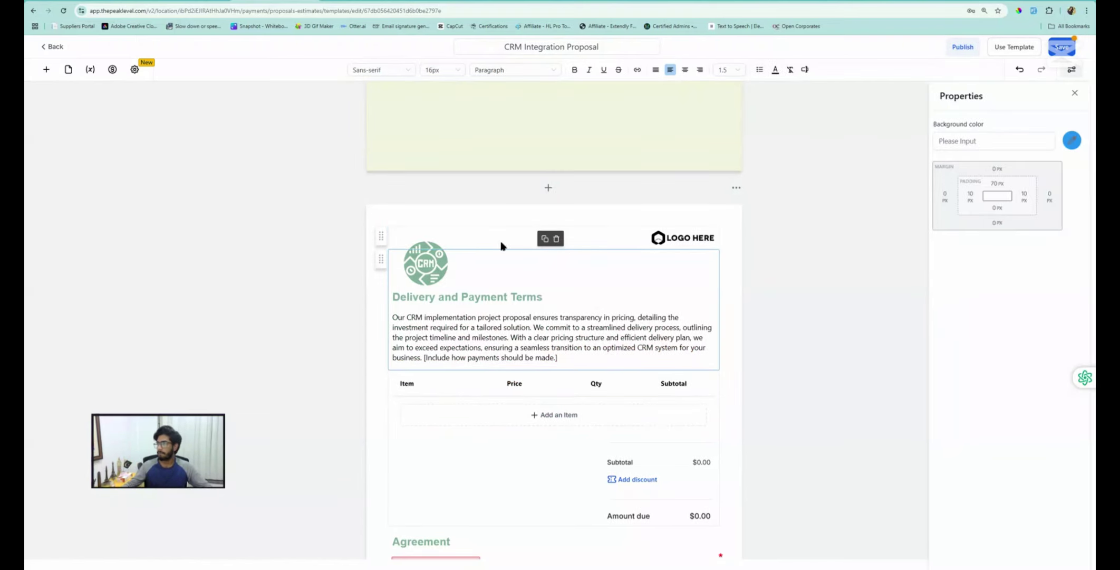
{"action": "scroll", "coordinate": [463, 245], "scroll_direction": "down", "scroll_amount": 2}
{"action": "scroll", "coordinate": [462, 246], "scroll_direction": "down", "scroll_amount": 3}
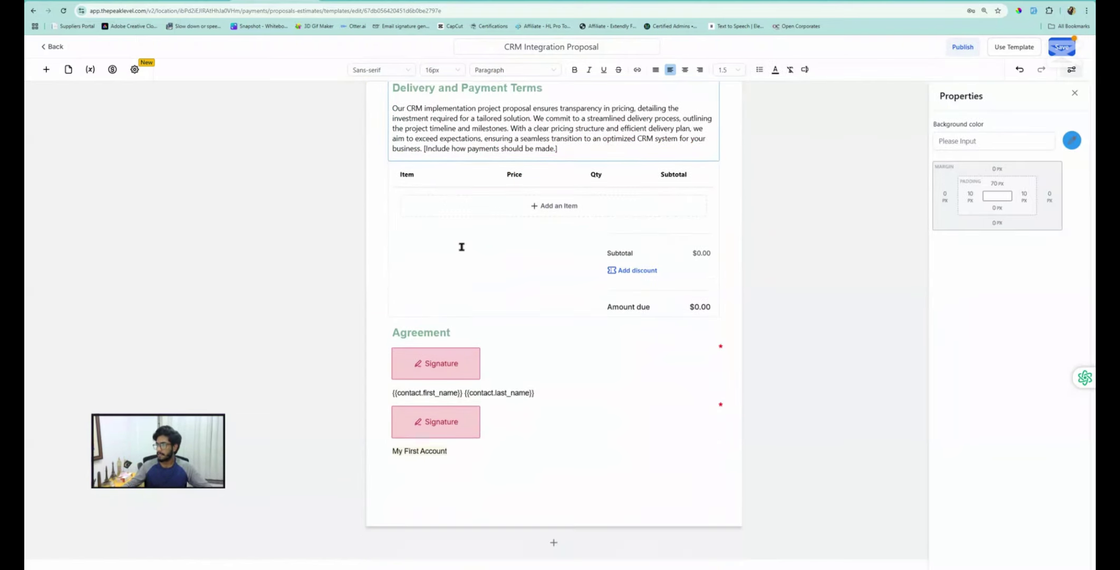
{"action": "left_click", "coordinate": [412, 185]}
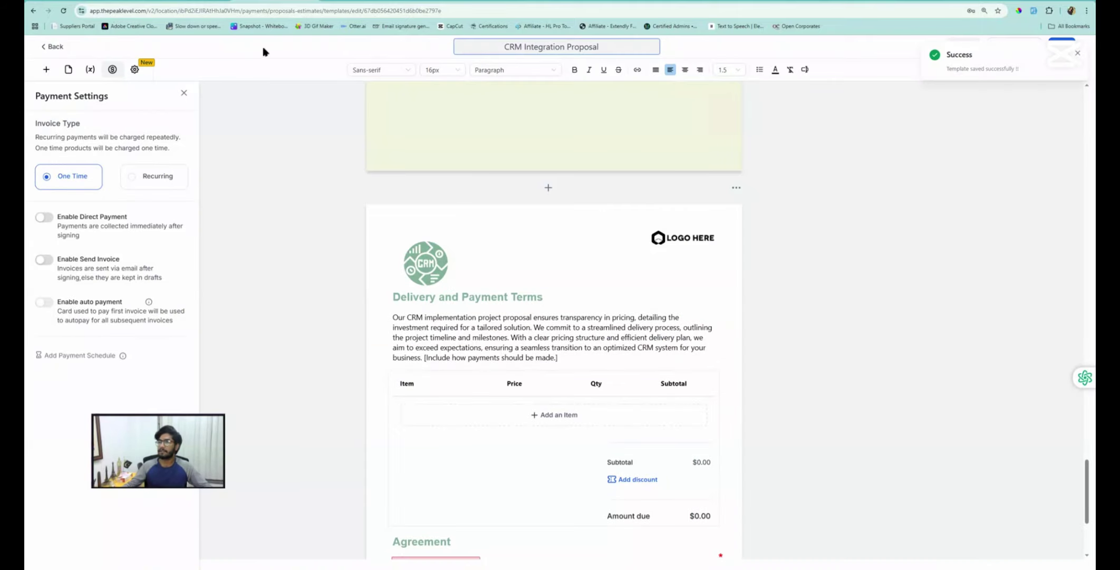
{"action": "left_click", "coordinate": [46, 50]}
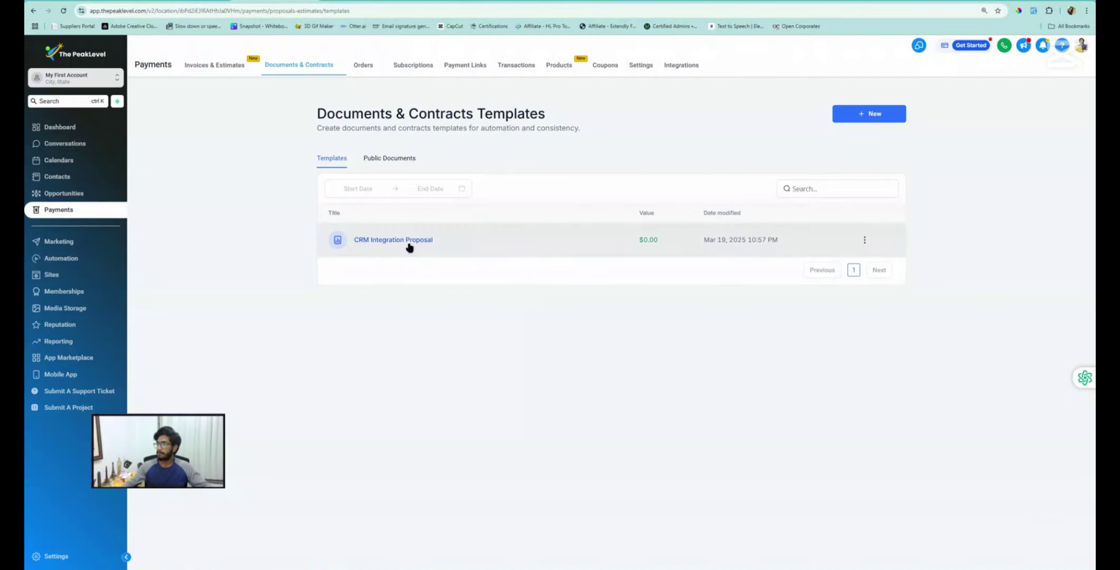
Glance at the CRM Integration Proposal template's options, then return to the Sales Pipeline opportunities board
{"action": "left_click", "coordinate": [864, 240]}
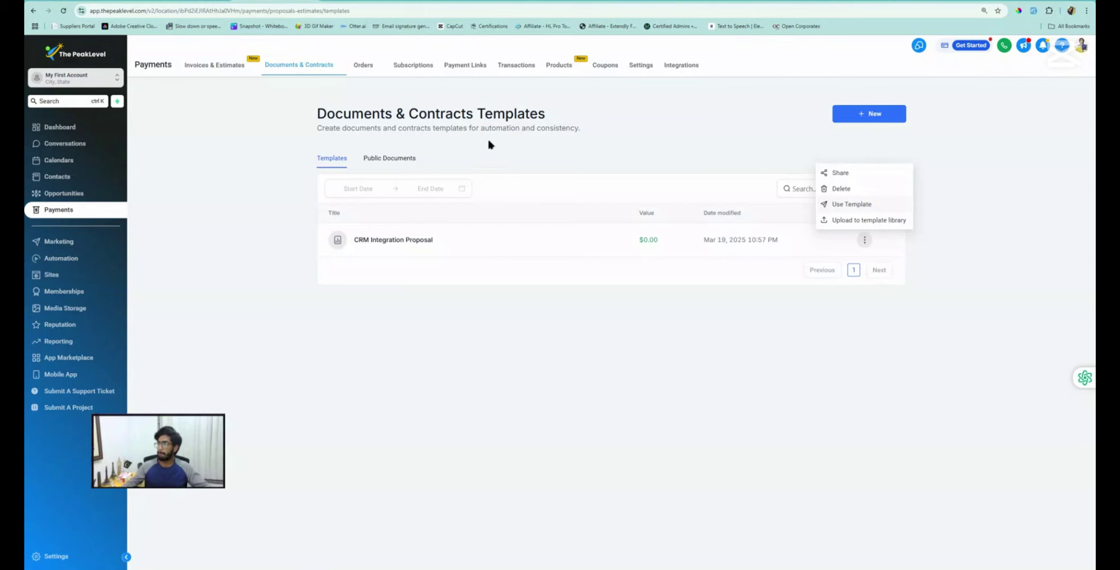
{"action": "left_click", "coordinate": [68, 195]}
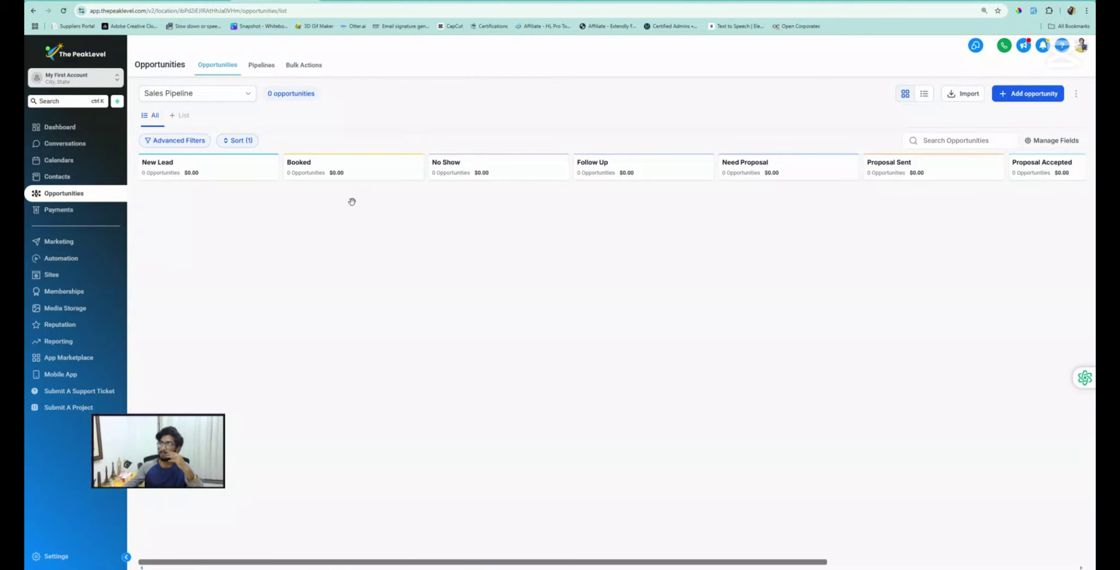
Duplicate the 04. Follow Up workflow, naming the copy '06. Proposal Sent'
{"action": "left_click", "coordinate": [61, 258]}
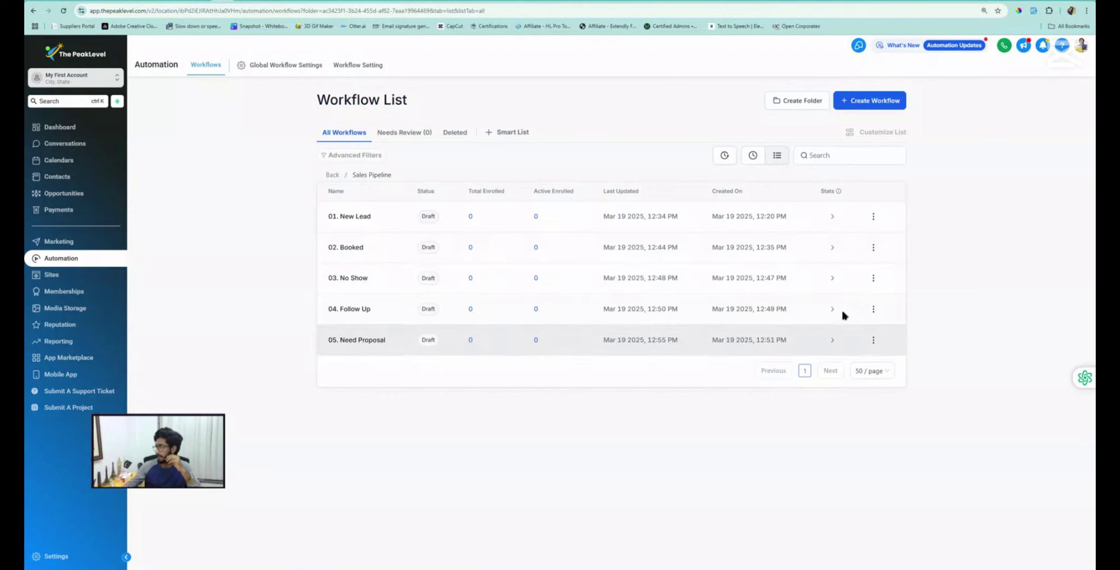
{"action": "left_click", "coordinate": [873, 311]}
{"action": "left_click", "coordinate": [862, 260]}
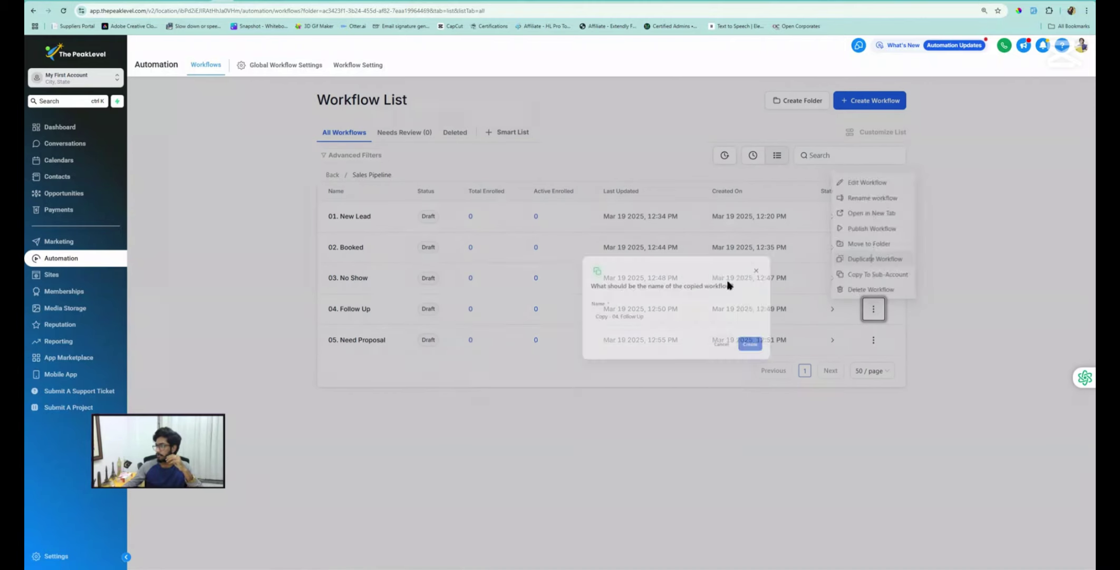
{"action": "left_click", "coordinate": [533, 337]}
{"action": "key", "text": "BackSpace"}
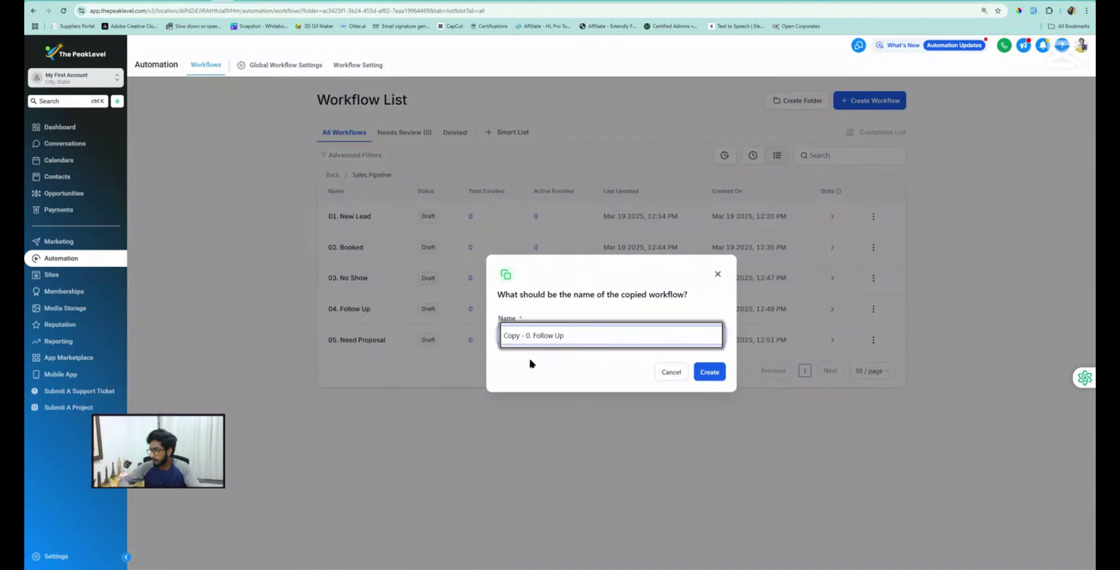
{"action": "type", "text": "6"}
{"action": "key", "text": "Left"}
{"action": "key", "text": "Left"}
{"action": "key", "text": "BackSpace"}
{"action": "key", "text": "BackSpace"}
{"action": "key", "text": "BackSpace"}
{"action": "key", "text": "BackSpace"}
{"action": "key", "text": "BackSpace"}
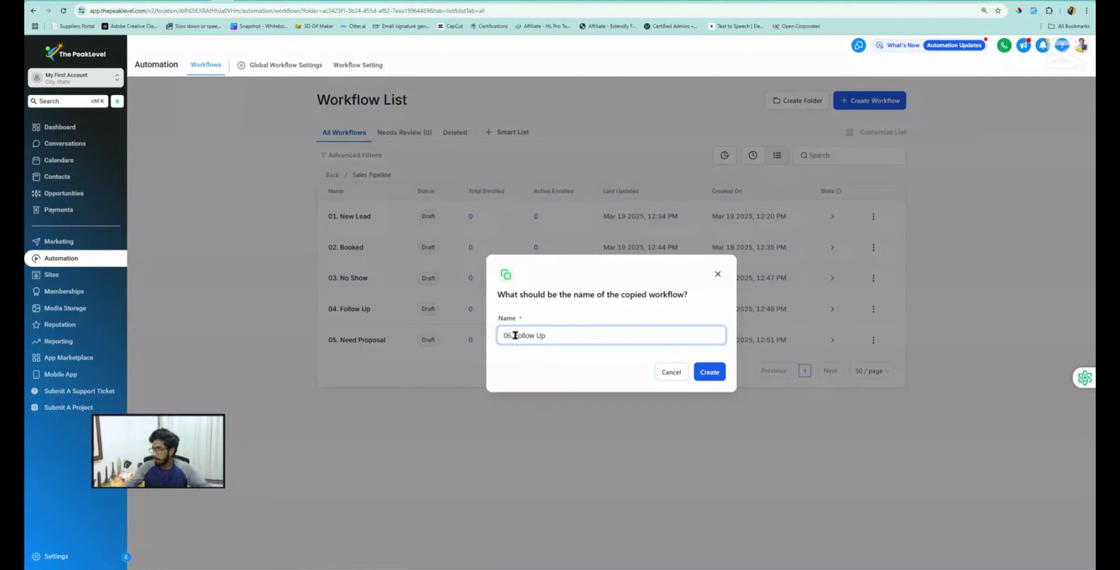
{"action": "left_click_drag", "start_coordinate": [515, 335], "coordinate": [572, 335]}
{"action": "type", "text": "Prop"}
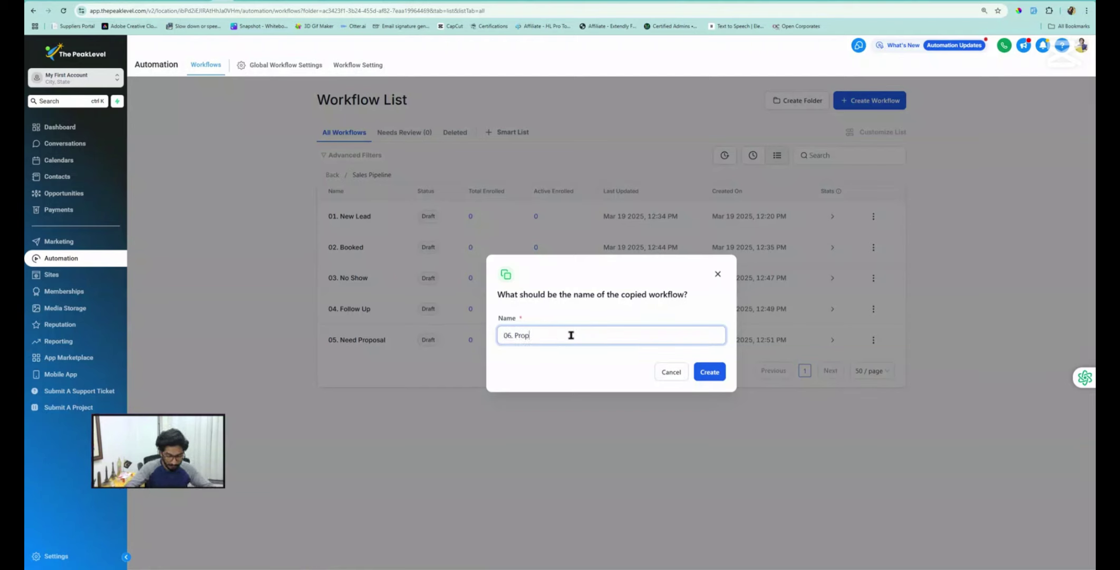
{"action": "type", "text": "osal Sent"}
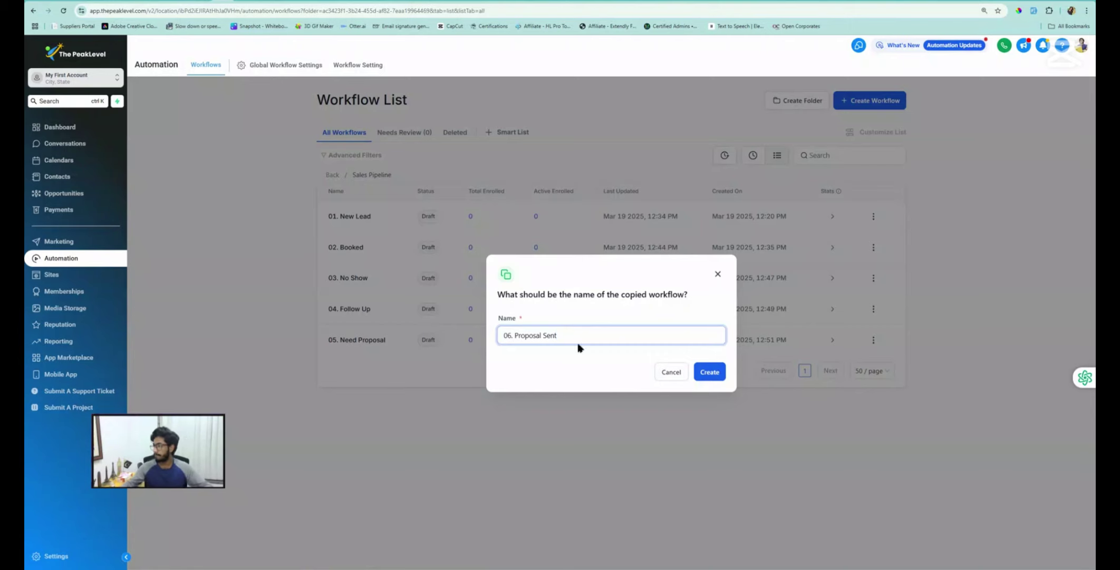
{"action": "left_click", "coordinate": [704, 373]}
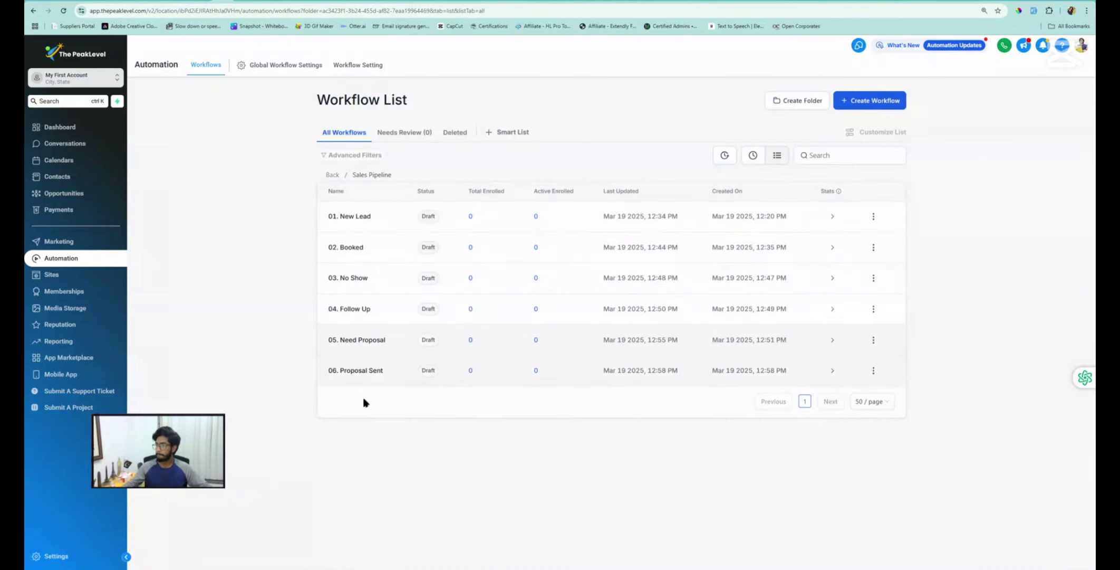
In 06. Proposal Sent, replace the Pipeline Stage Changed trigger with a Documents & Contracts trigger
{"action": "left_click", "coordinate": [361, 370]}
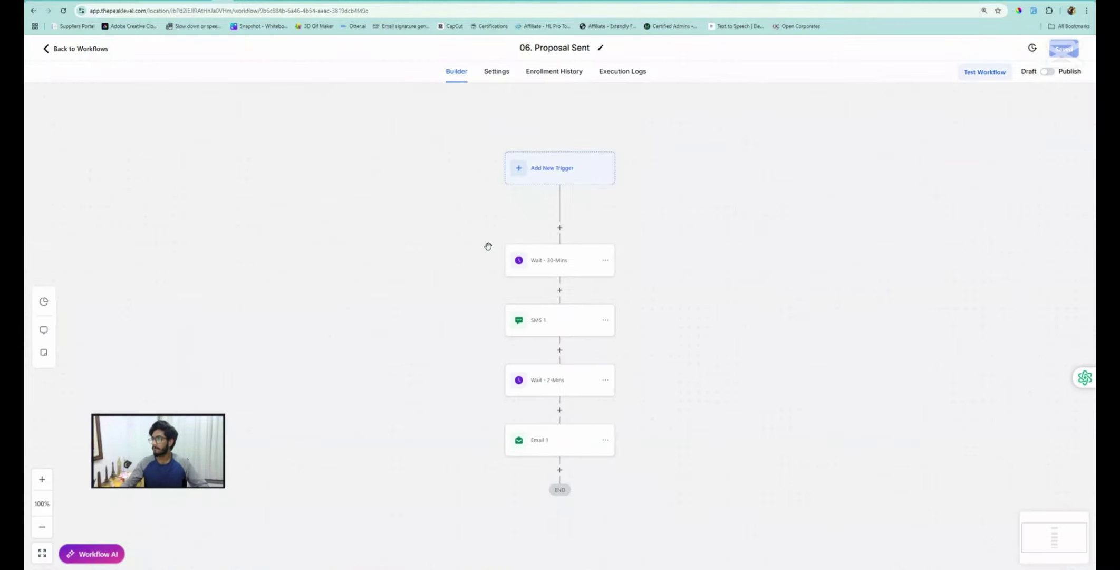
{"action": "left_click", "coordinate": [478, 168]}
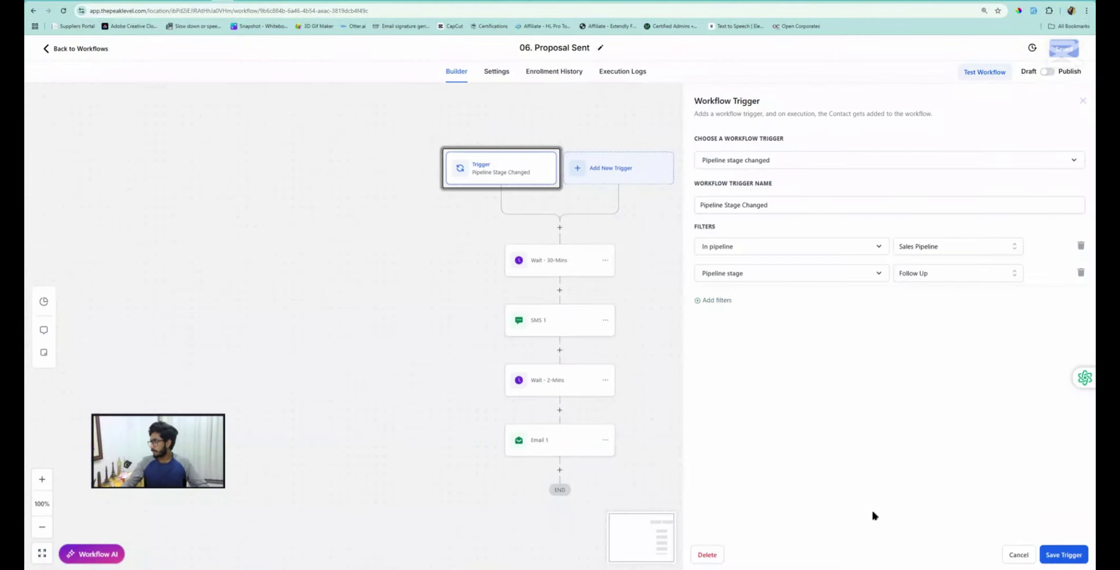
{"action": "left_click", "coordinate": [708, 554]}
{"action": "left_click", "coordinate": [659, 330]}
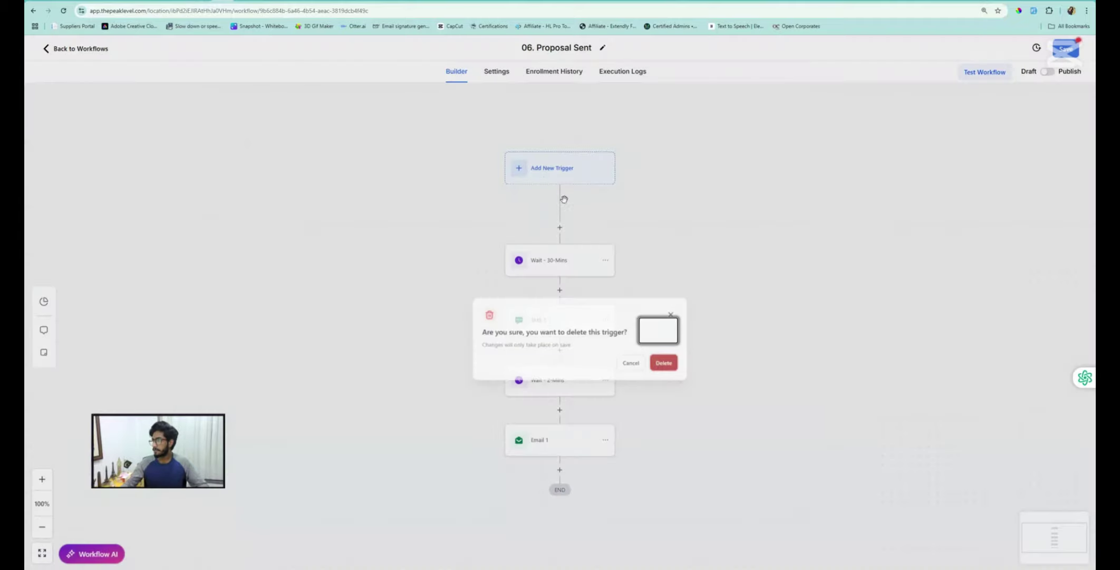
{"action": "left_click", "coordinate": [561, 170]}
{"action": "left_click", "coordinate": [926, 137]}
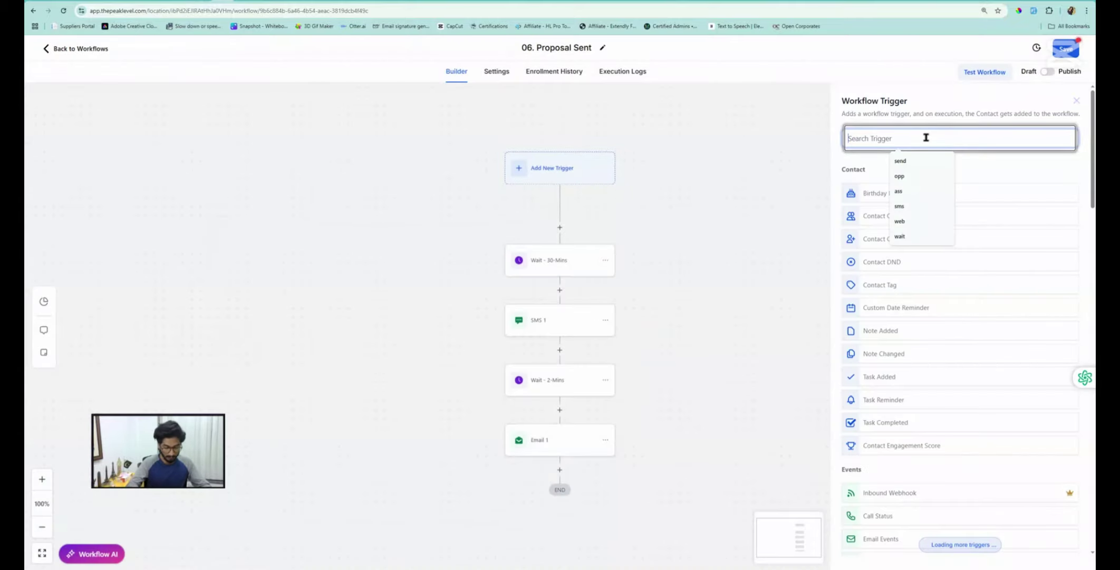
{"action": "type", "text": "docu"}
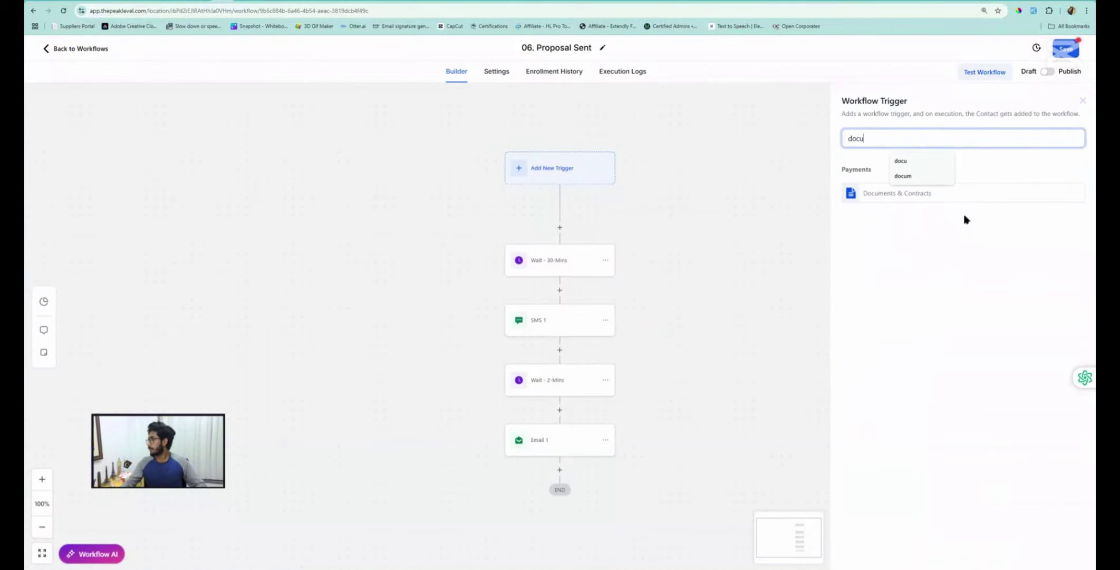
{"action": "left_click", "coordinate": [878, 194]}
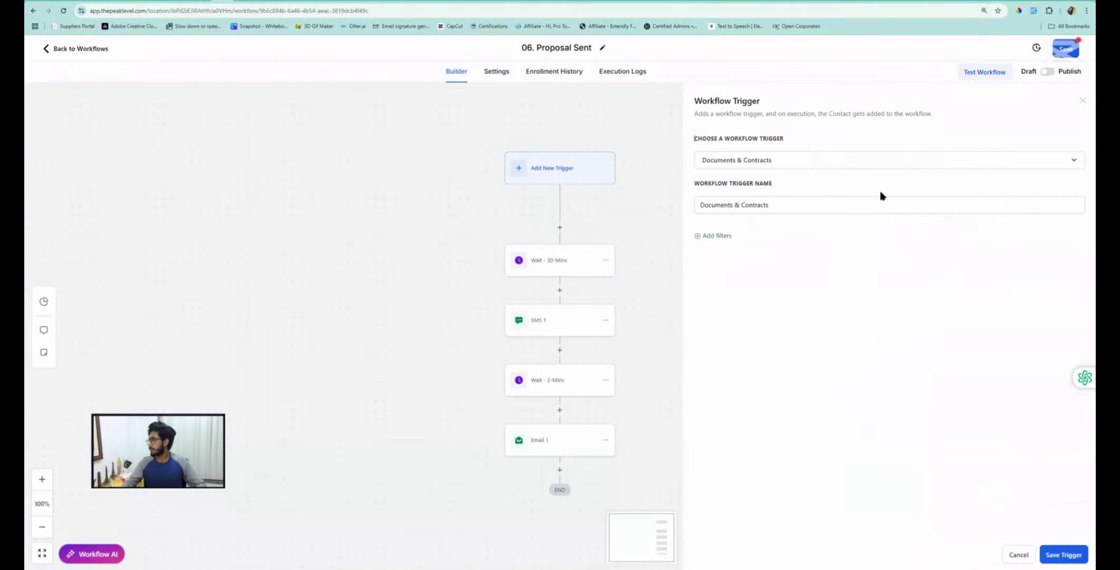
Add a trigger filter: Template is CRM Integration Proposal
{"action": "left_click", "coordinate": [716, 237]}
{"action": "left_click", "coordinate": [732, 247]}
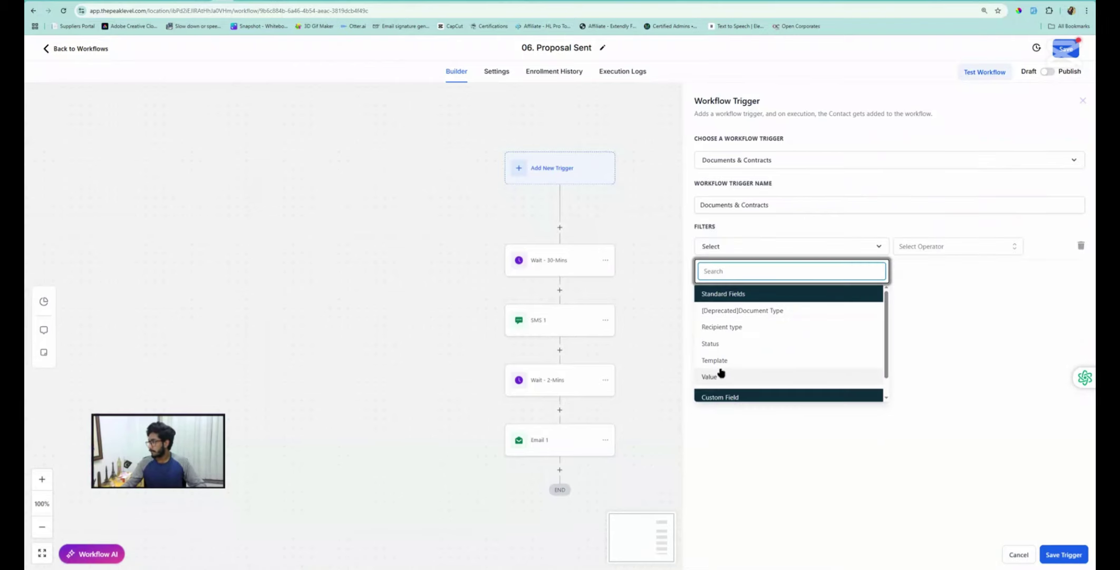
{"action": "left_click", "coordinate": [721, 360]}
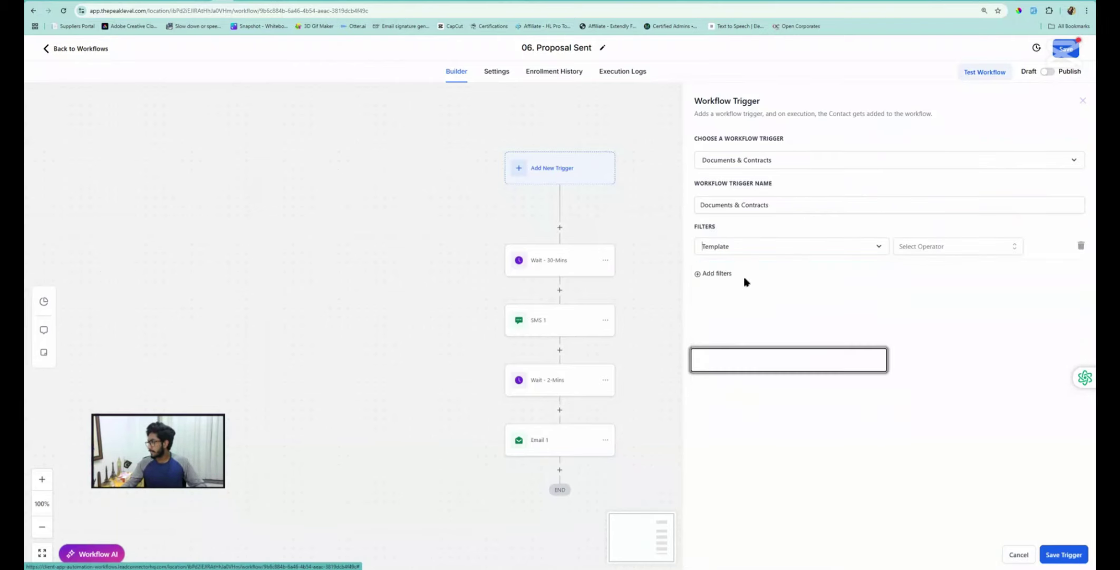
{"action": "left_click", "coordinate": [930, 245]}
{"action": "left_click", "coordinate": [917, 280]}
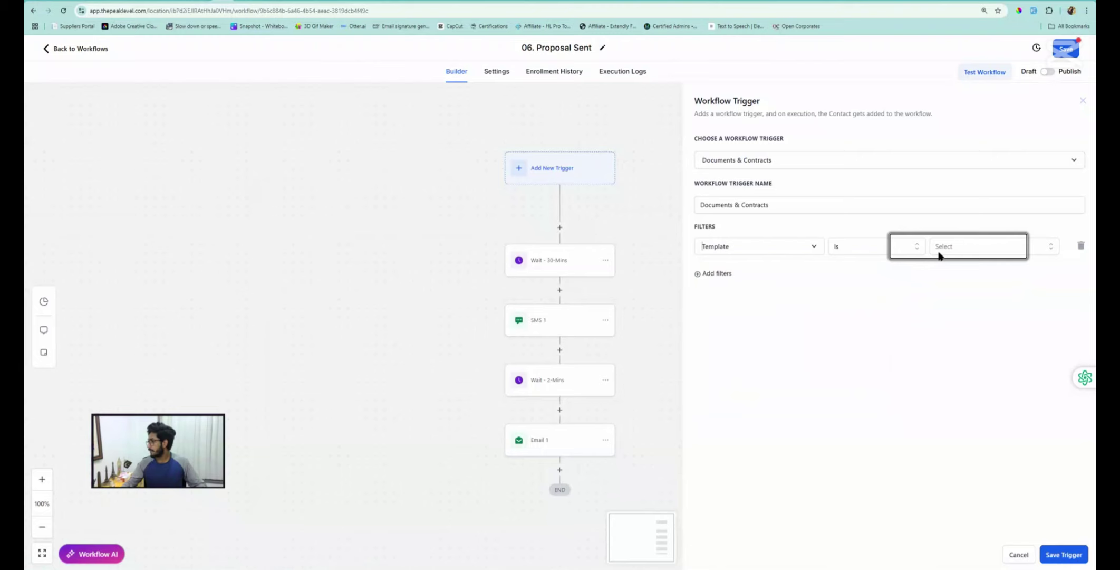
{"action": "left_click", "coordinate": [969, 248]}
{"action": "left_click", "coordinate": [954, 292]}
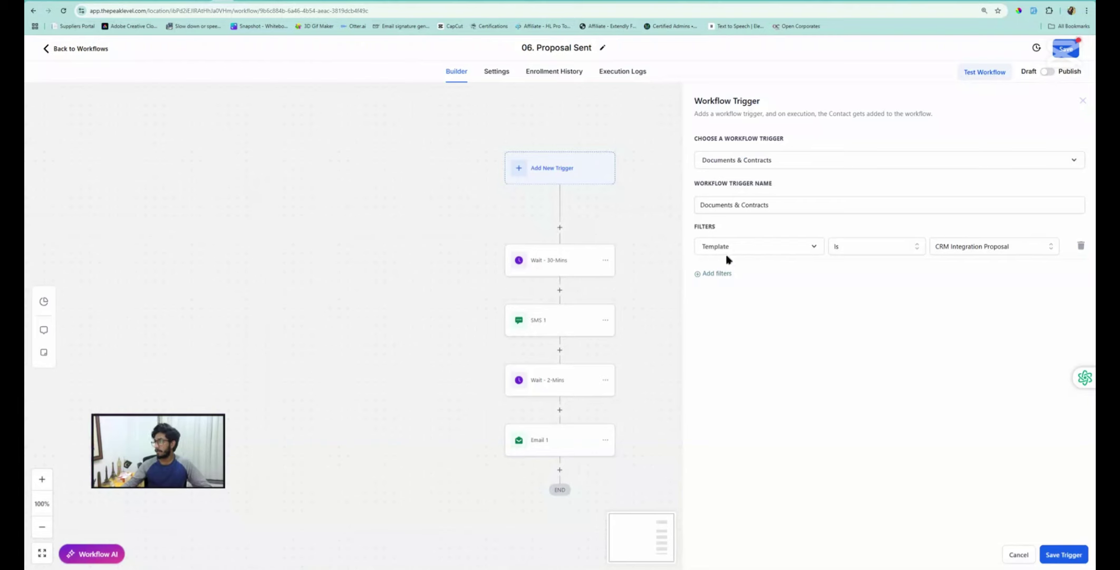
Add a second filter, Status is Sent, and save the trigger
{"action": "left_click", "coordinate": [716, 275]}
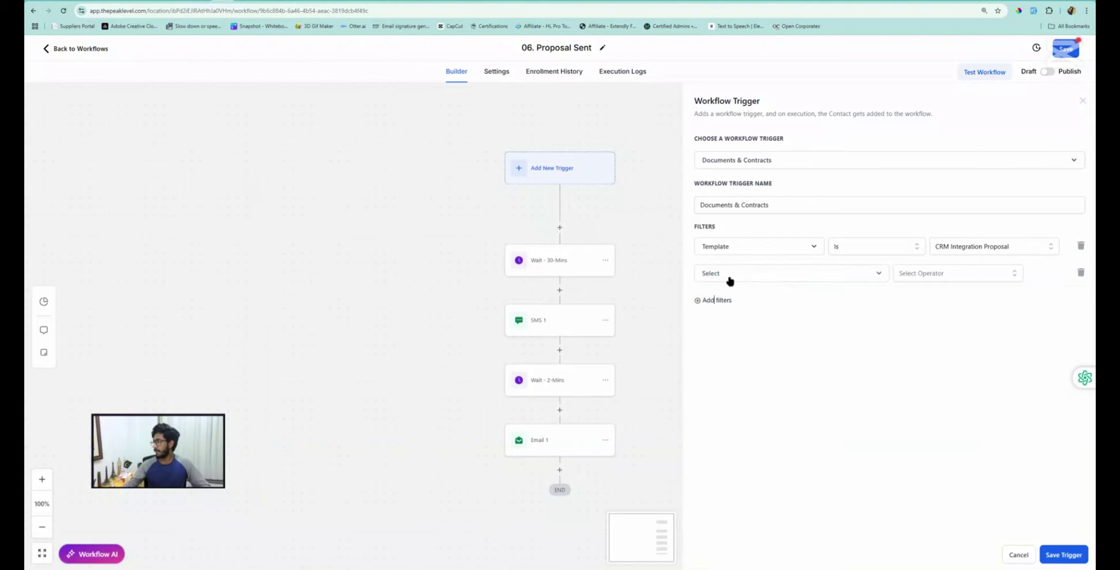
{"action": "left_click", "coordinate": [730, 274]}
{"action": "left_click", "coordinate": [716, 371]}
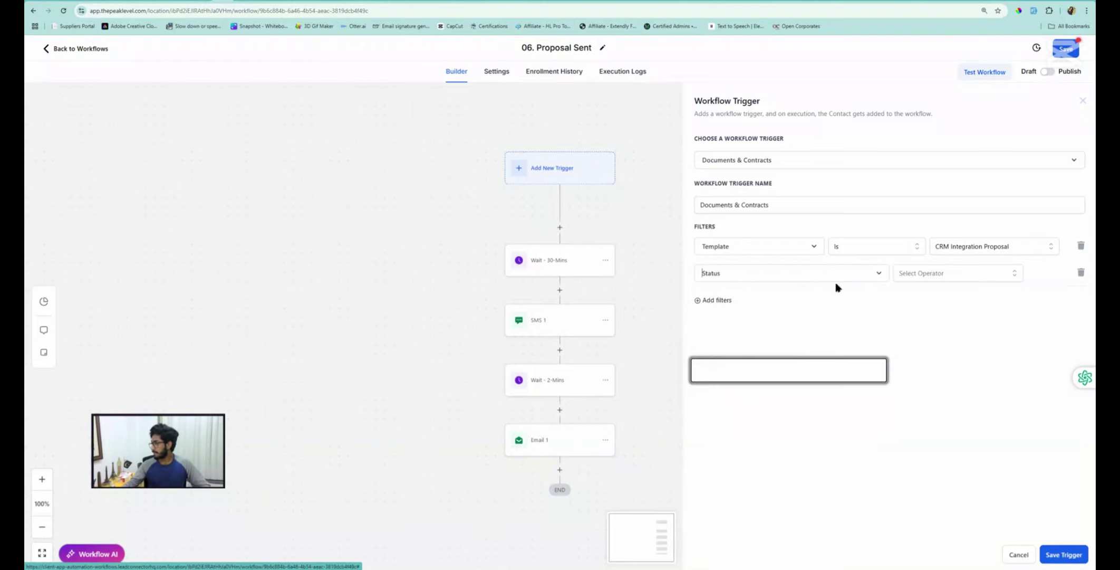
{"action": "left_click", "coordinate": [897, 273]}
{"action": "left_click", "coordinate": [902, 297]}
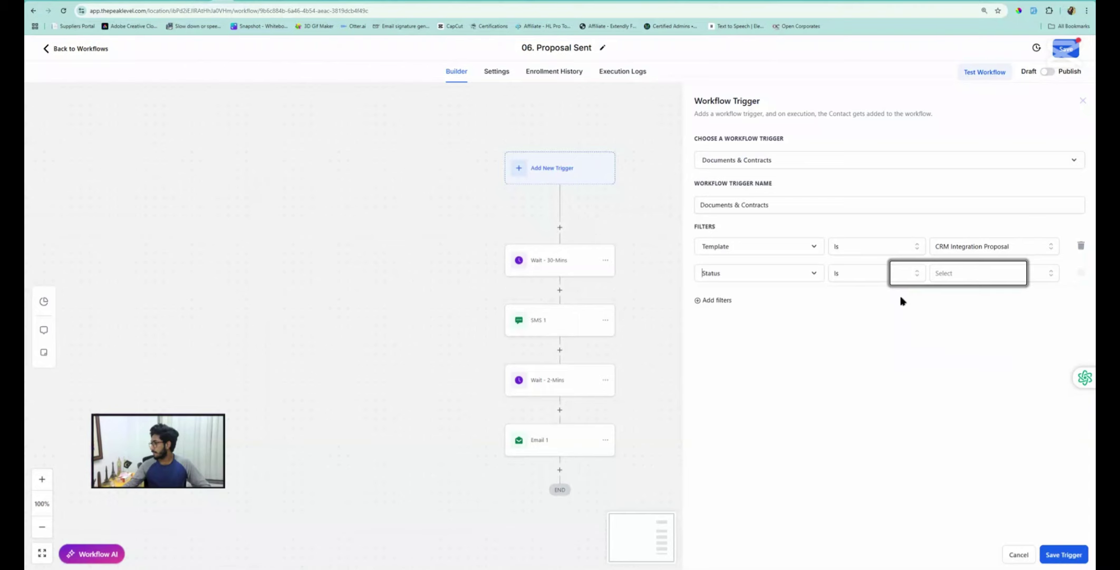
{"action": "left_click", "coordinate": [973, 274]}
{"action": "left_click", "coordinate": [948, 333]}
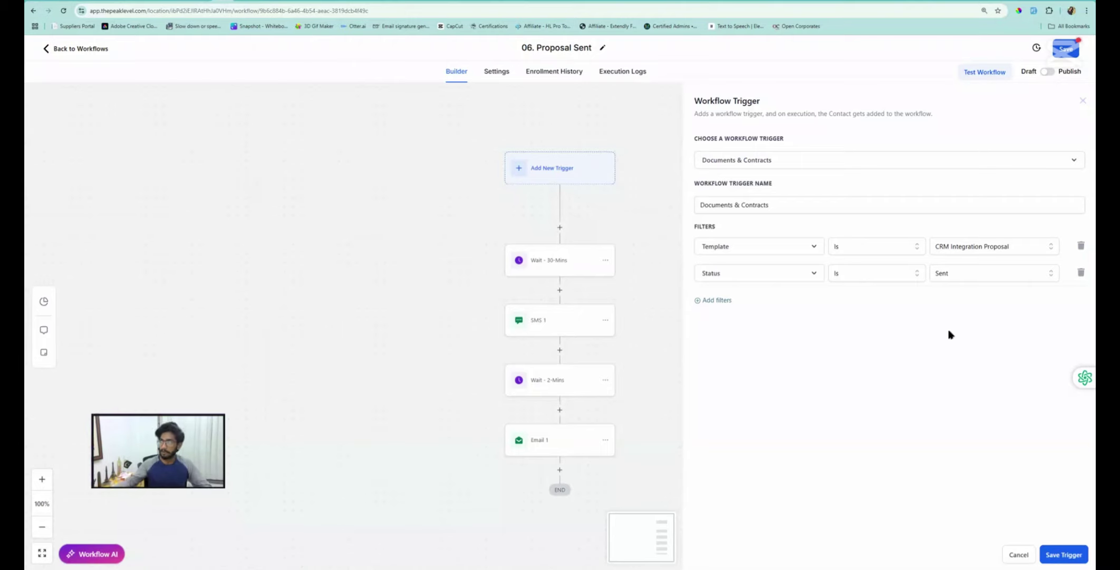
{"action": "left_click", "coordinate": [1065, 555]}
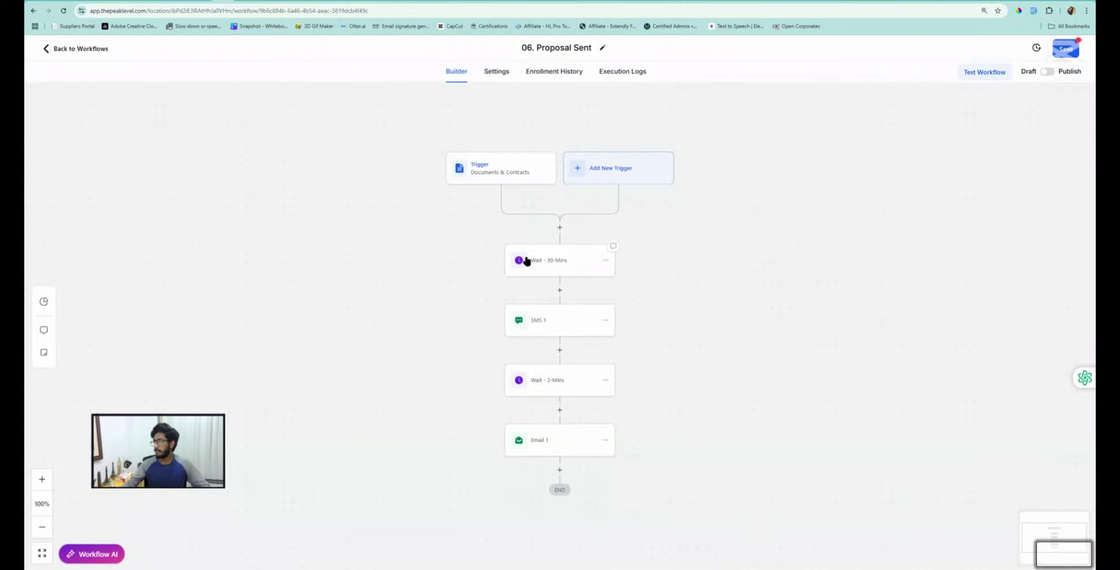
Add a Find Opportunity step after the trigger, matching Pipeline is Sales Pipeline
{"action": "left_click", "coordinate": [560, 228]}
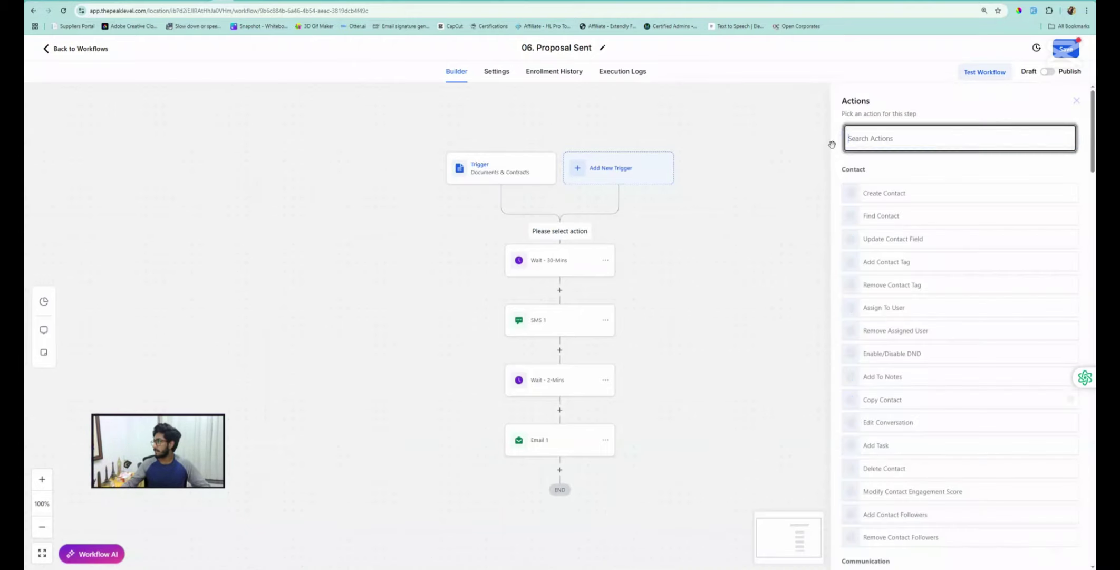
{"action": "left_click", "coordinate": [869, 139]}
{"action": "type", "text": "find"}
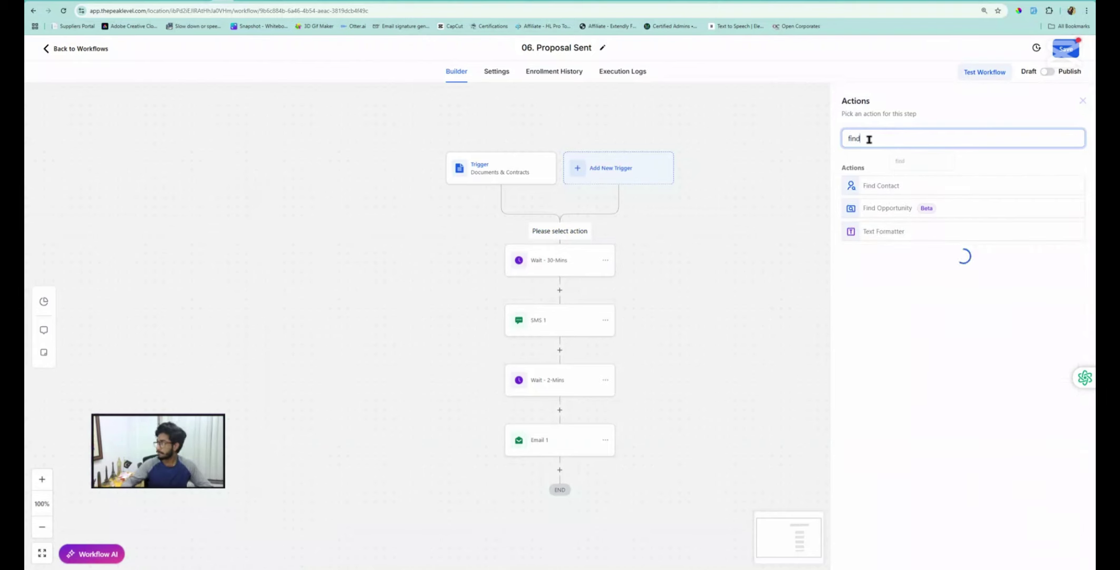
{"action": "left_click", "coordinate": [886, 209]}
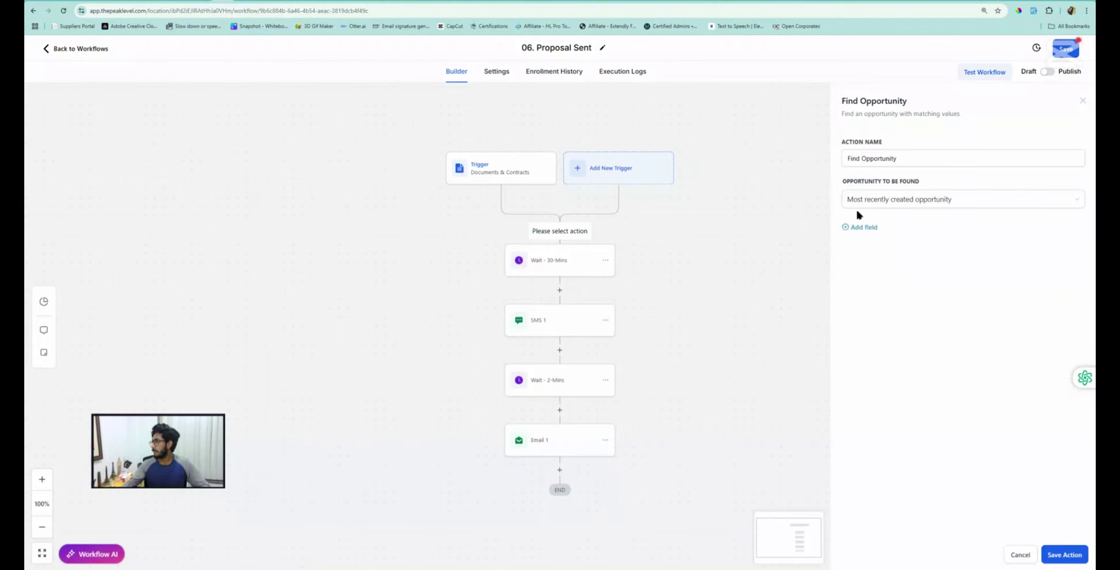
{"action": "left_click", "coordinate": [861, 228]}
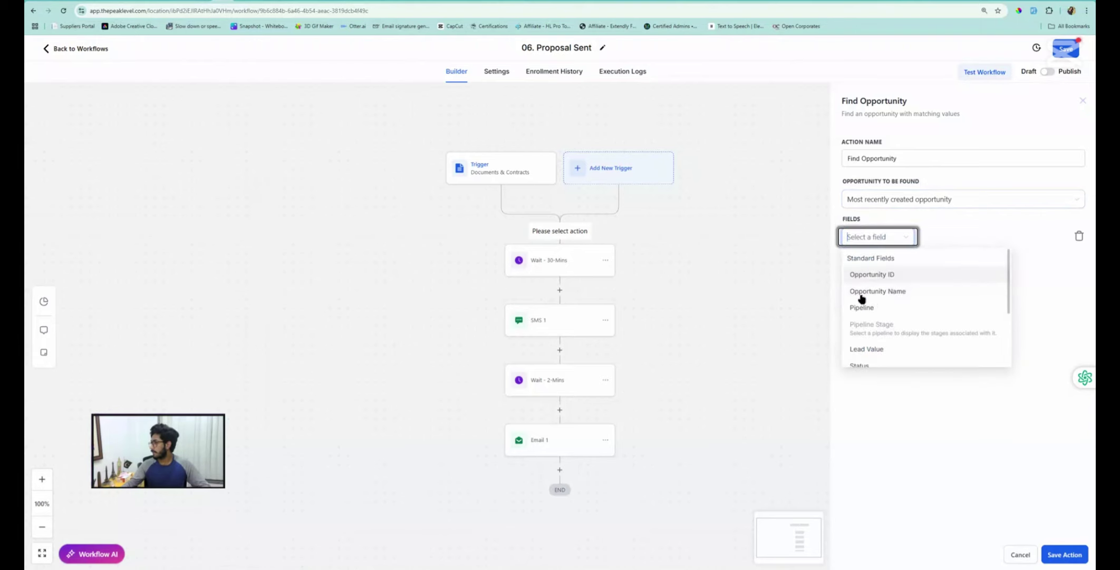
{"action": "left_click", "coordinate": [868, 307]}
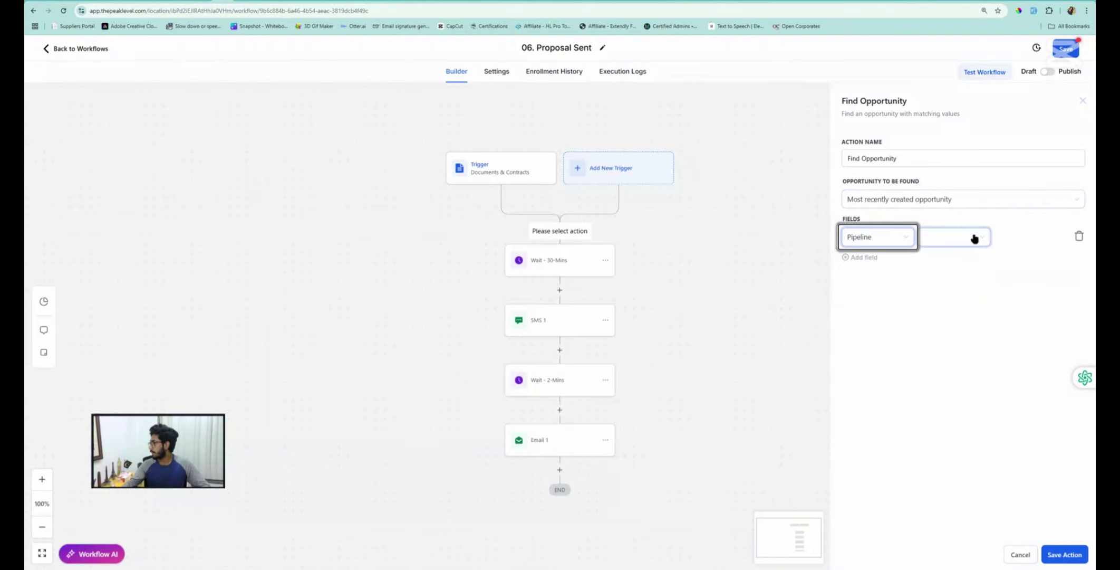
{"action": "left_click", "coordinate": [974, 238]}
{"action": "left_click", "coordinate": [936, 262]}
{"action": "left_click", "coordinate": [1001, 239]}
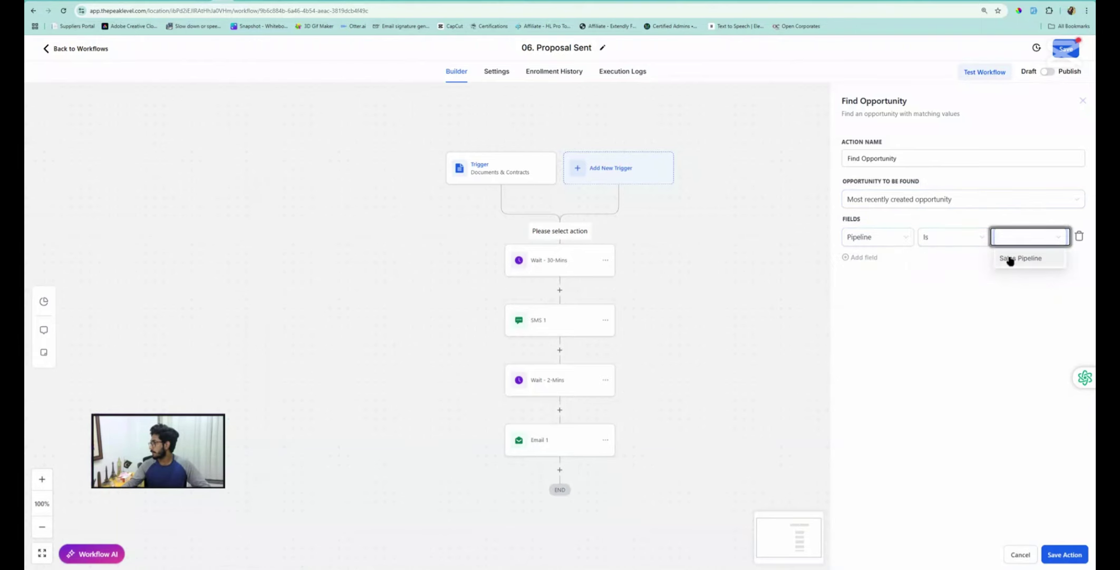
{"action": "left_click", "coordinate": [1010, 260]}
Remove the extra Pipeline Stage condition and save the Find Opportunity step
{"action": "left_click", "coordinate": [863, 257]}
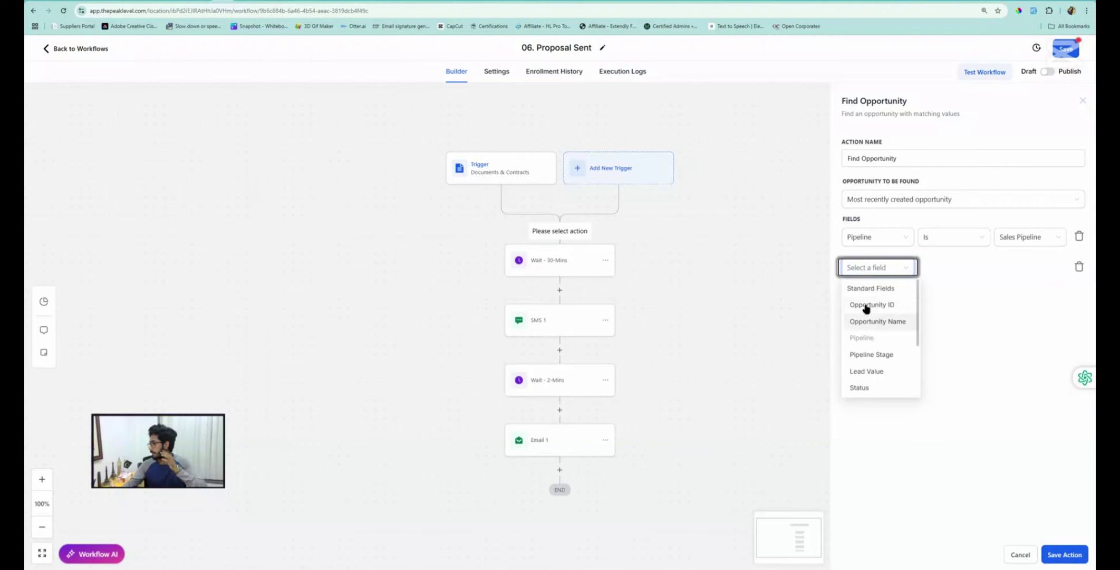
{"action": "left_click", "coordinate": [871, 354]}
{"action": "left_click", "coordinate": [947, 267]}
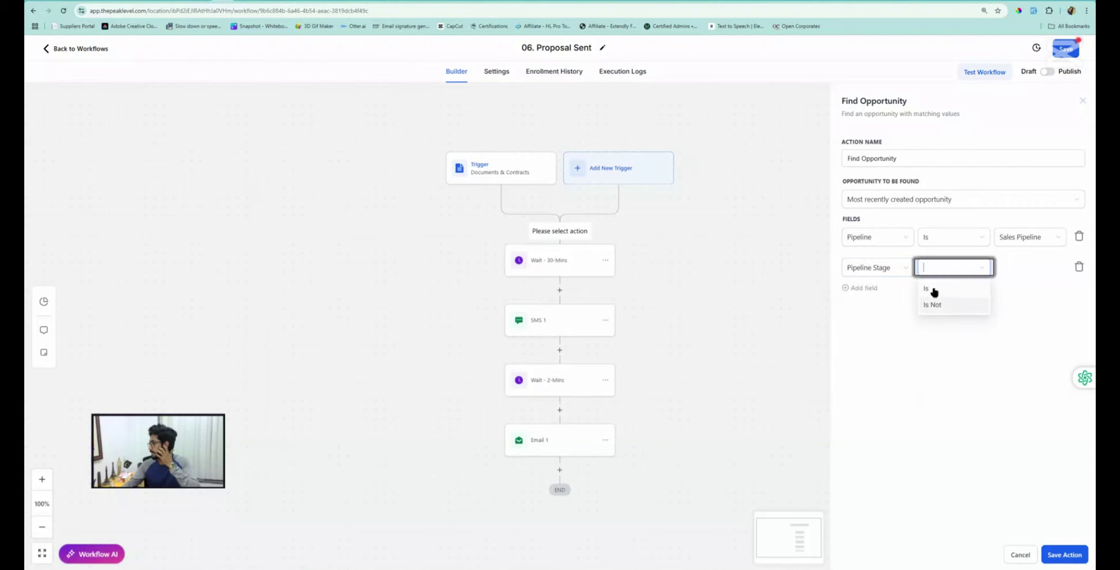
{"action": "left_click", "coordinate": [934, 289]}
{"action": "left_click", "coordinate": [1010, 268]}
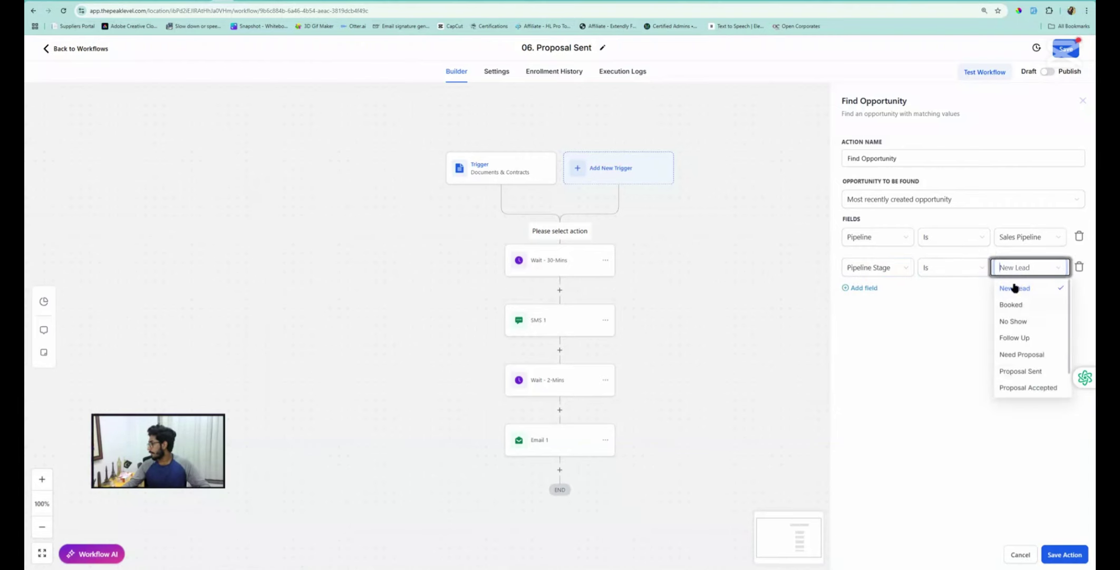
{"action": "left_click", "coordinate": [1079, 267]}
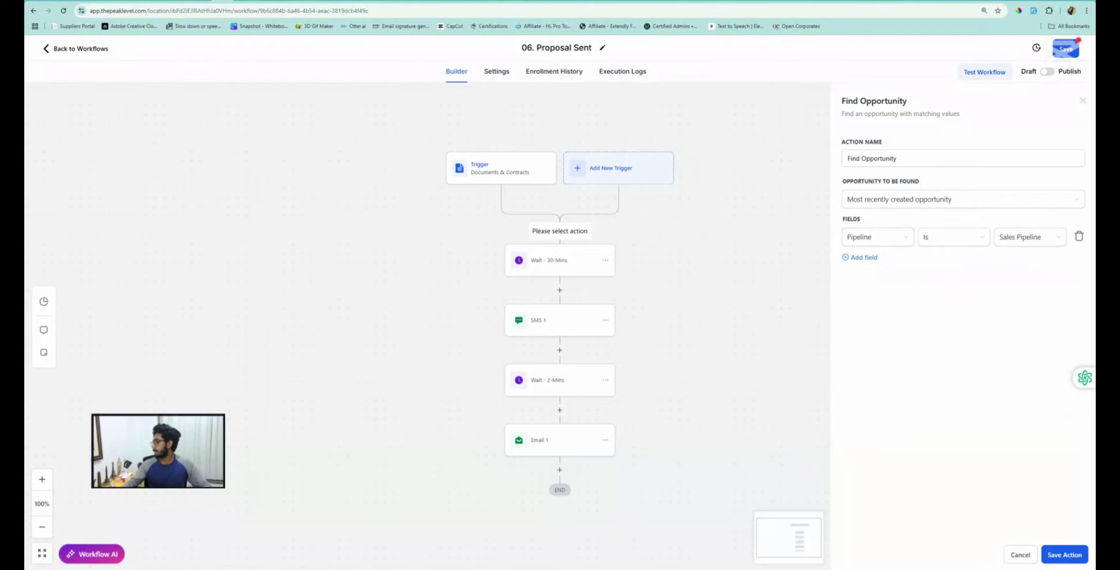
{"action": "left_click", "coordinate": [1066, 554]}
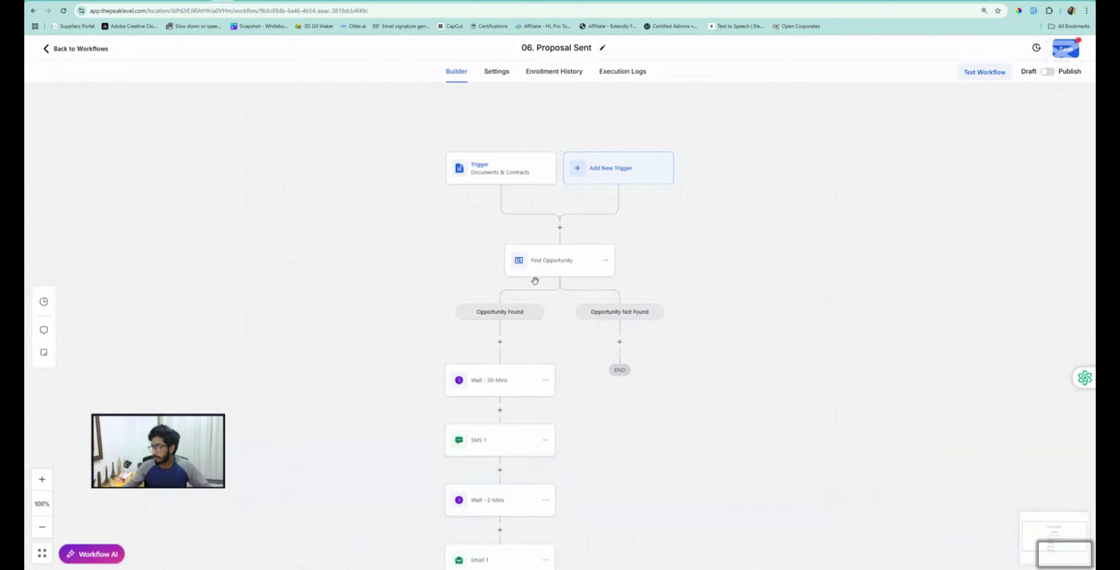
{"action": "scroll", "coordinate": [514, 523], "scroll_direction": "down", "scroll_amount": 2}
Add an Update Opportunity step on Opportunity Found, setting Pipeline to Sales Pipeline
{"action": "left_click", "coordinate": [500, 279]}
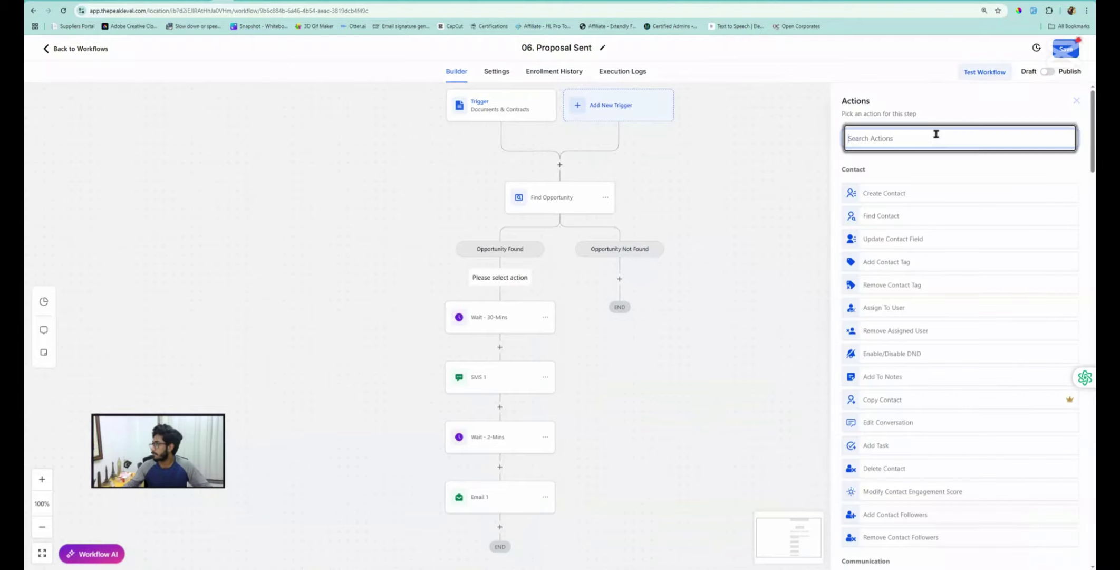
{"action": "left_click", "coordinate": [929, 141]}
{"action": "type", "text": "update"}
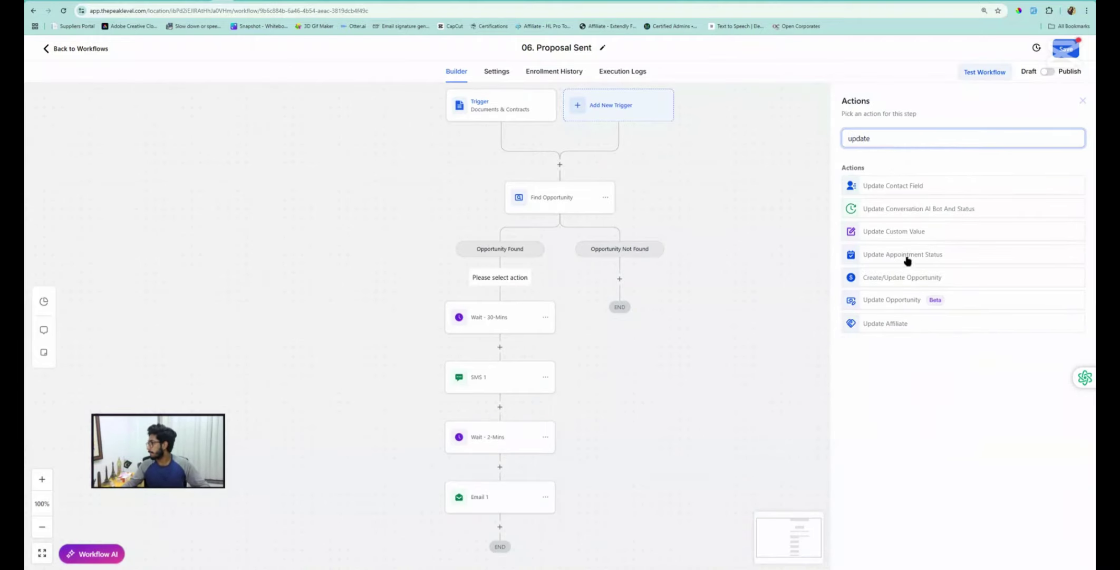
{"action": "left_click", "coordinate": [910, 301]}
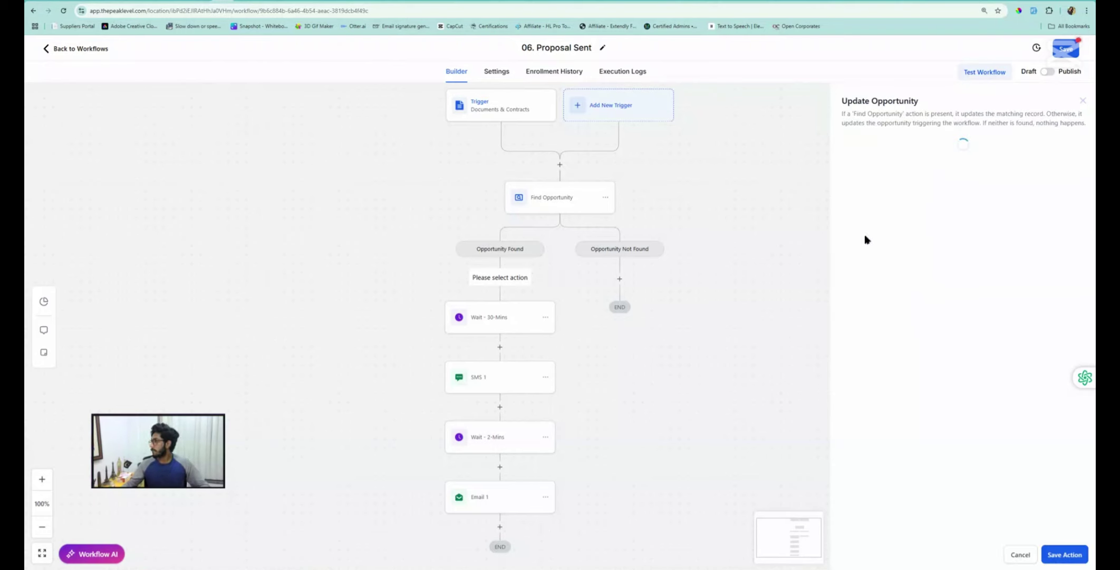
{"action": "left_click", "coordinate": [863, 291]}
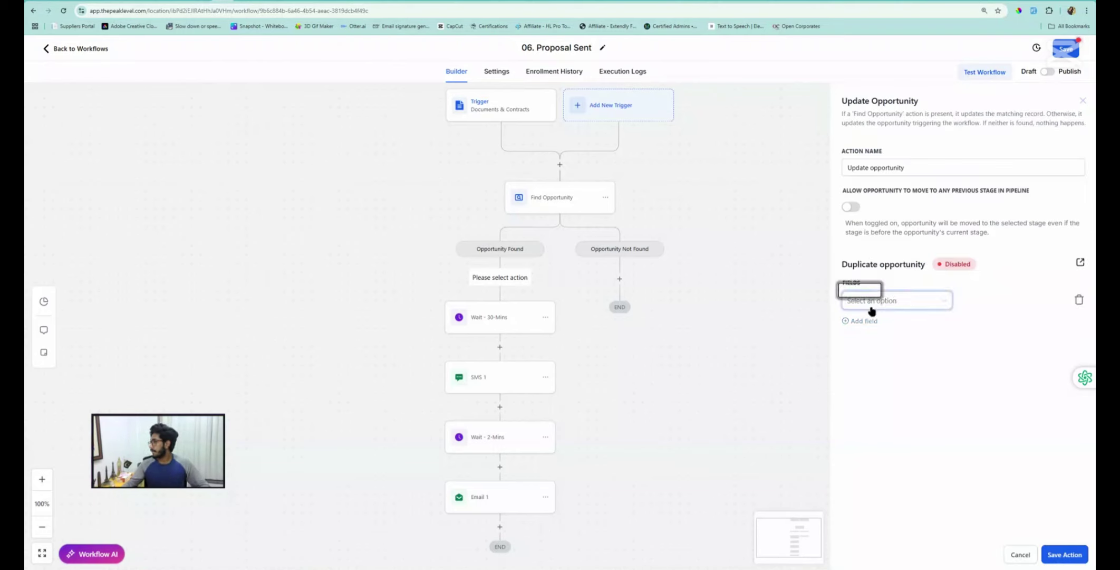
{"action": "left_click", "coordinate": [867, 301]}
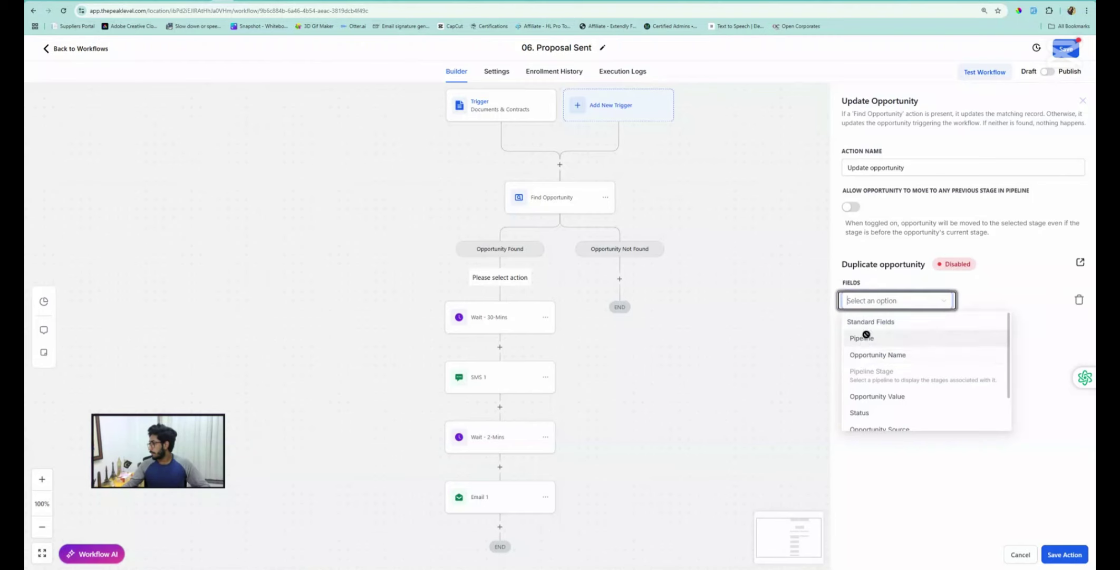
{"action": "left_click", "coordinate": [862, 338]}
{"action": "left_click", "coordinate": [994, 301]}
{"action": "left_click", "coordinate": [973, 321]}
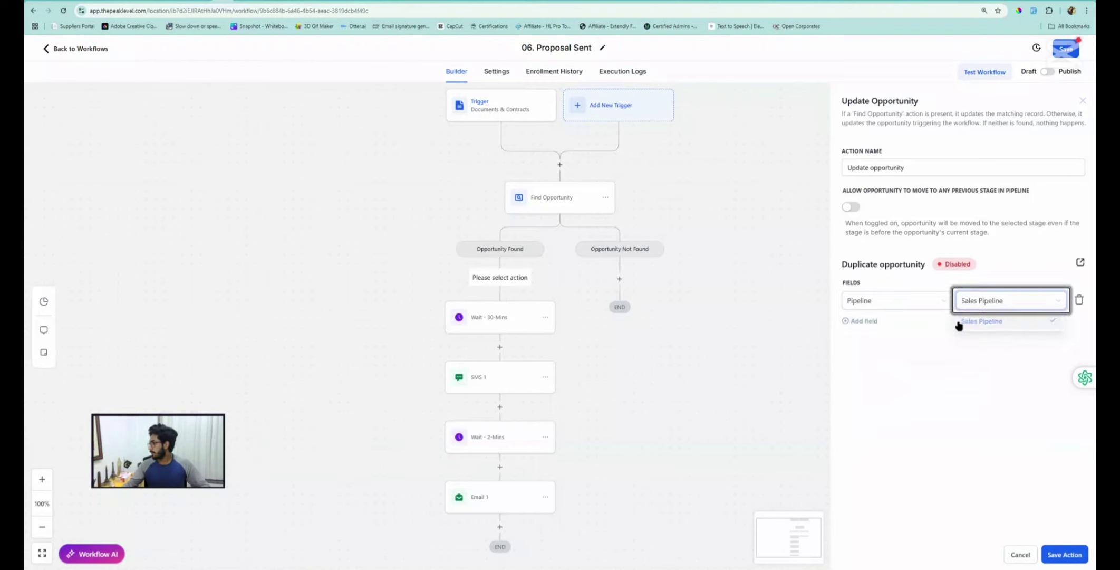
Set its Pipeline Stage to Proposal Sent and save the step
{"action": "left_click", "coordinate": [865, 322]}
{"action": "left_click", "coordinate": [870, 331]}
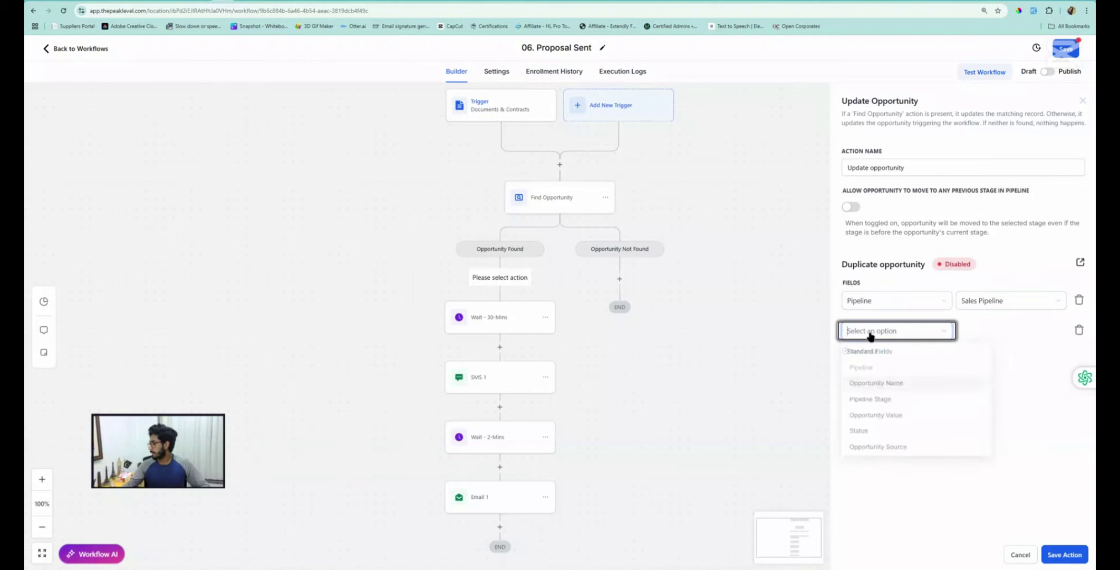
{"action": "left_click", "coordinate": [875, 398]}
{"action": "left_click", "coordinate": [993, 329]}
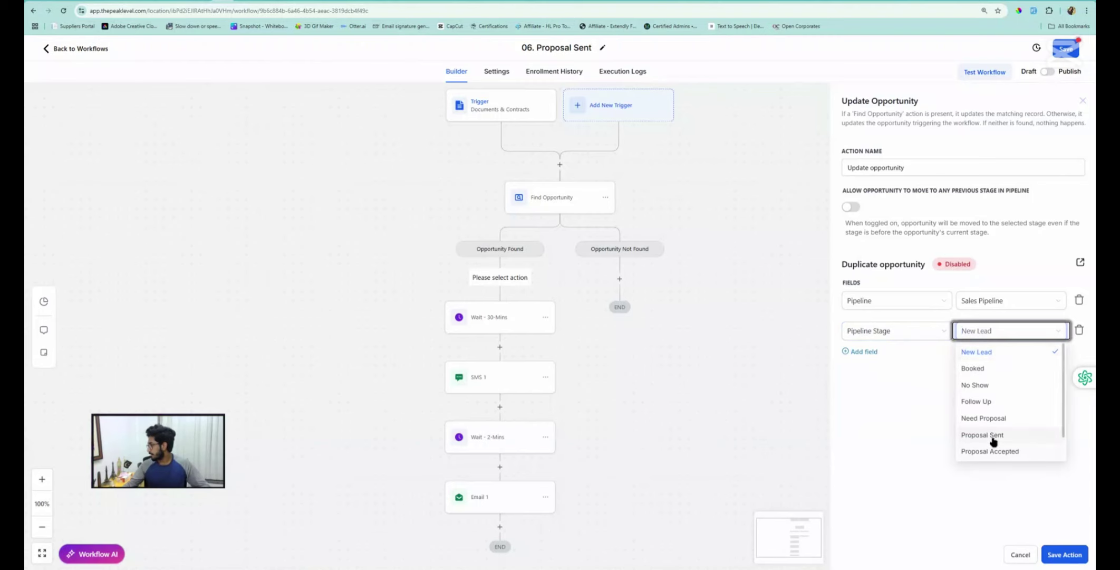
{"action": "left_click", "coordinate": [983, 435]}
{"action": "left_click", "coordinate": [1070, 554]}
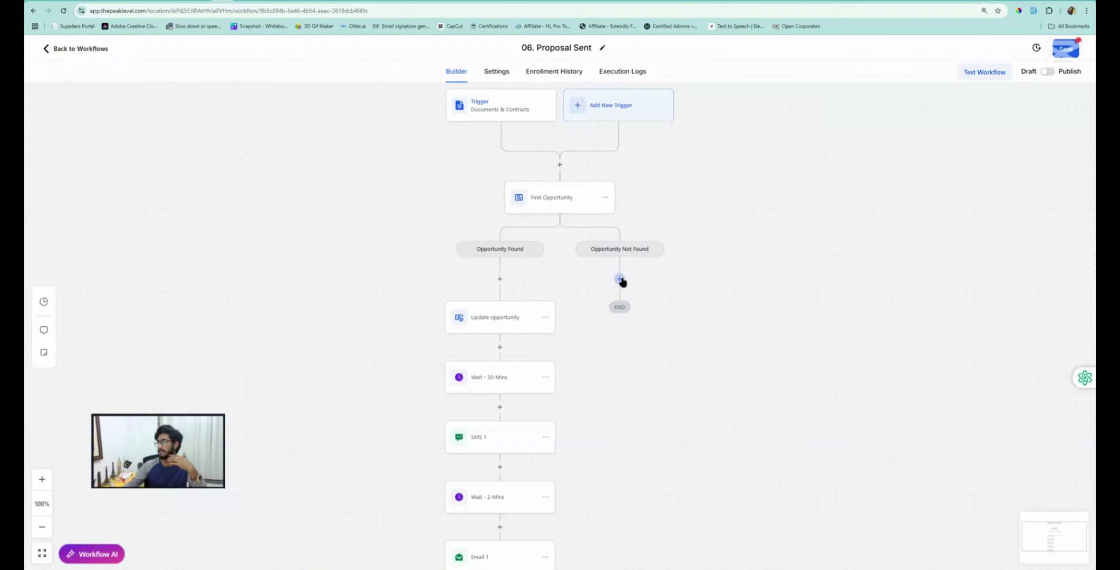
Add a Create Opportunity step on Opportunity Not Found with Pipeline Stage Proposal Sent
{"action": "left_click", "coordinate": [620, 279]}
{"action": "left_click", "coordinate": [915, 144]}
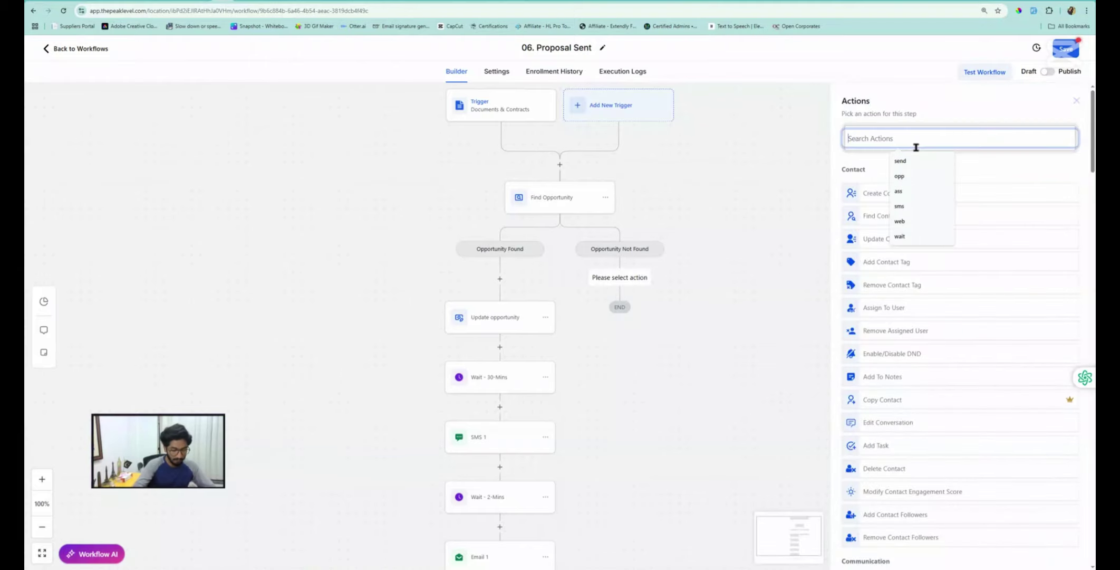
{"action": "type", "text": "create"}
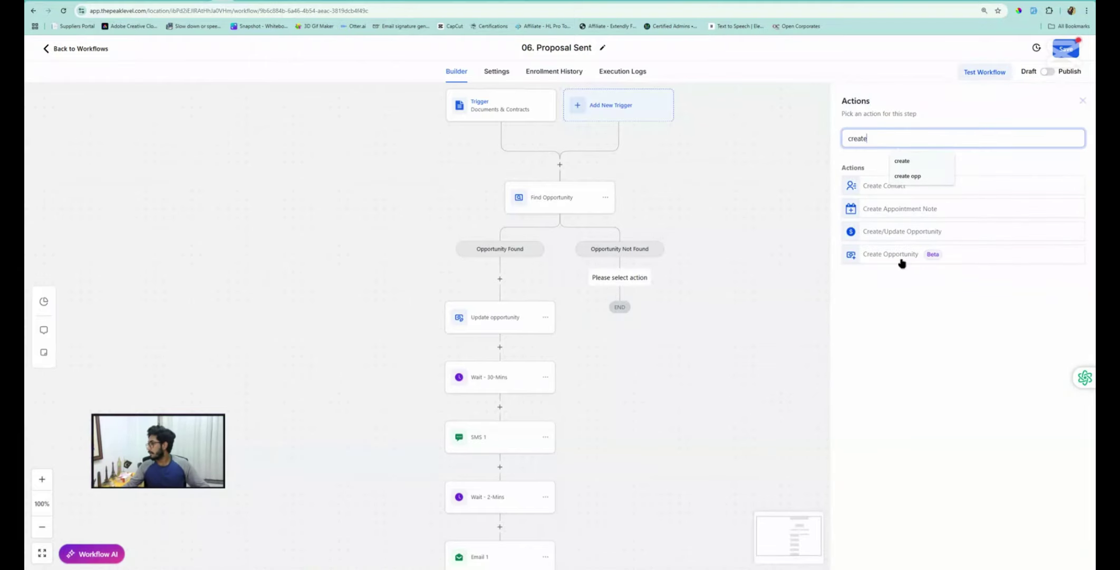
{"action": "left_click", "coordinate": [897, 255]}
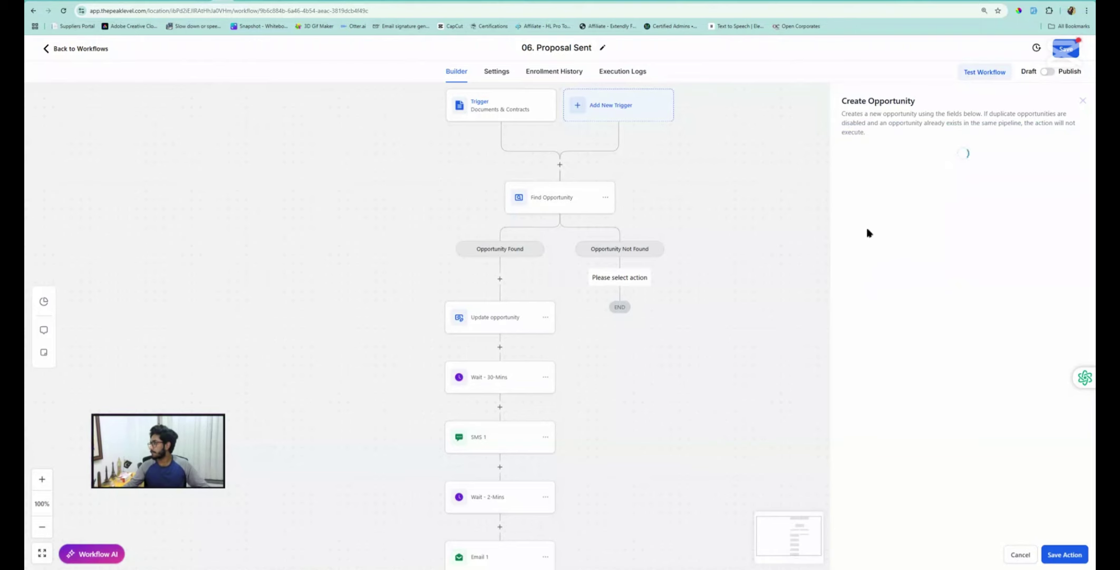
{"action": "left_click", "coordinate": [862, 283]}
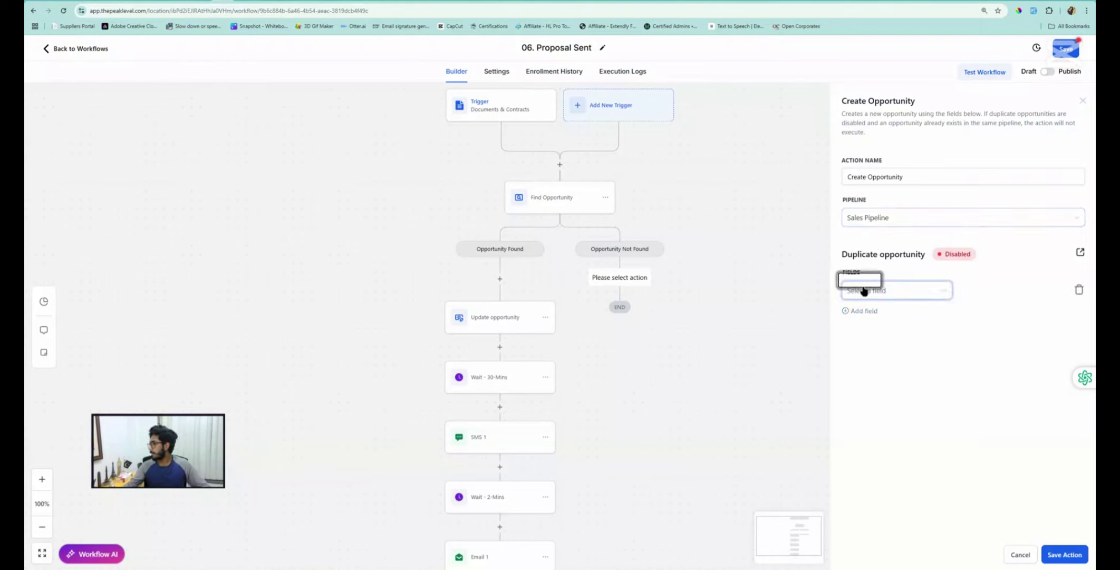
{"action": "left_click", "coordinate": [864, 291]}
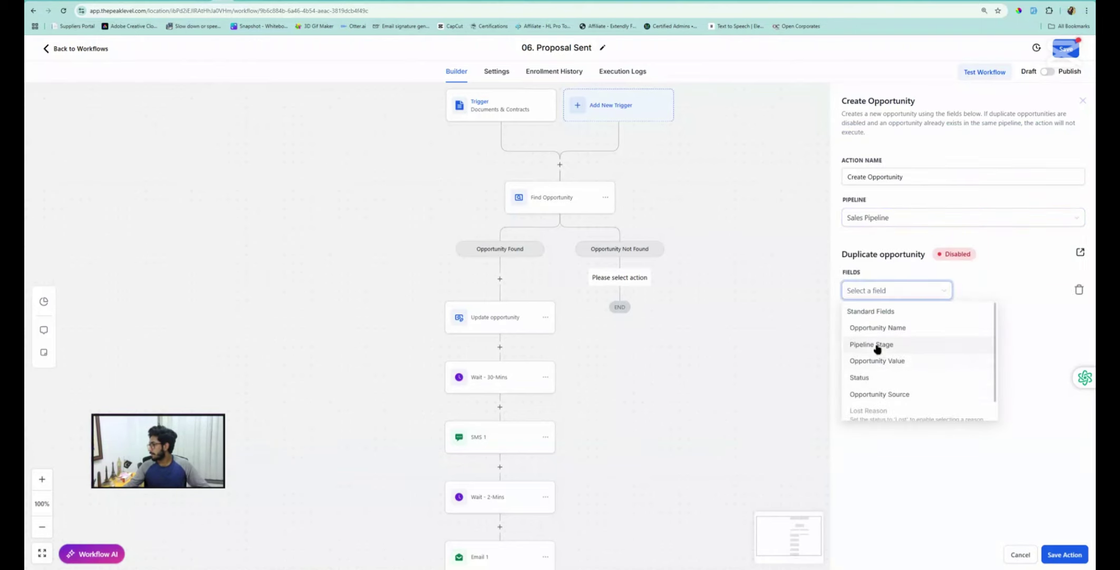
{"action": "left_click", "coordinate": [877, 346]}
{"action": "left_click", "coordinate": [968, 290]}
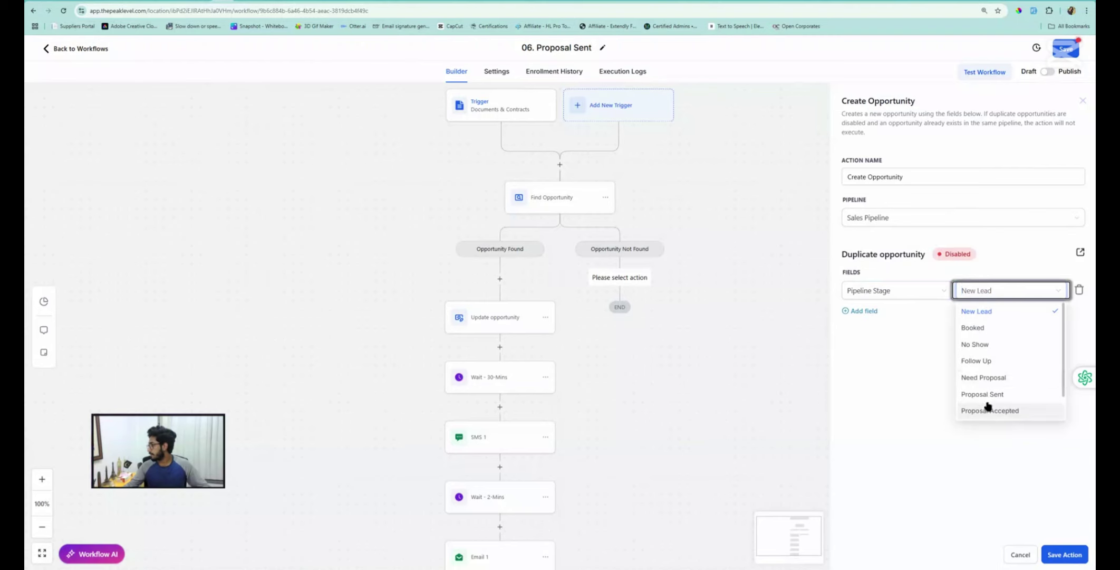
{"action": "scroll", "coordinate": [988, 406], "scroll_direction": "down", "scroll_amount": 1}
{"action": "left_click", "coordinate": [992, 360]}
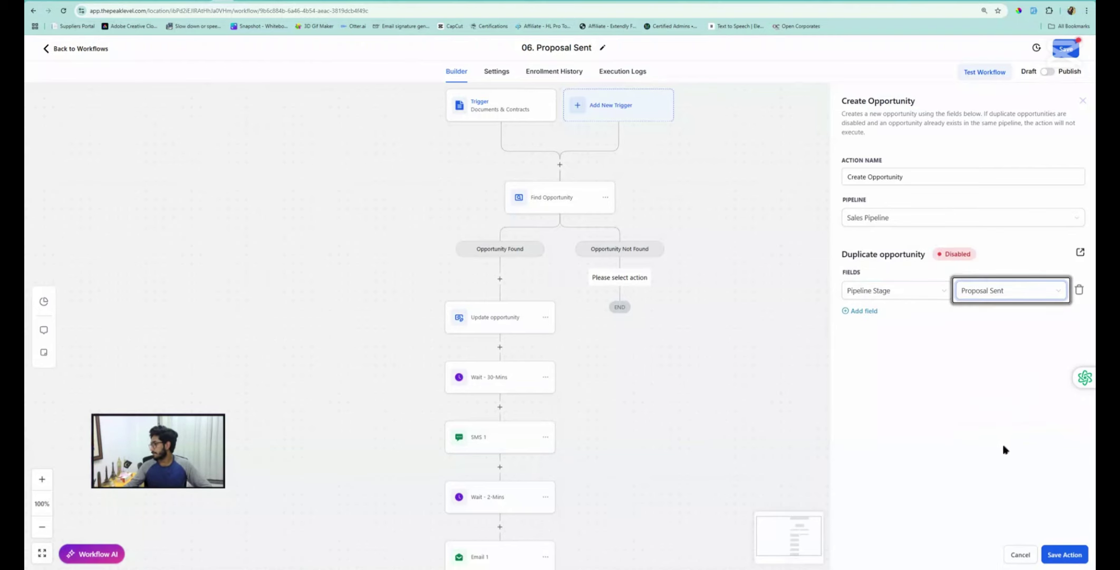
{"action": "left_click", "coordinate": [1068, 552]}
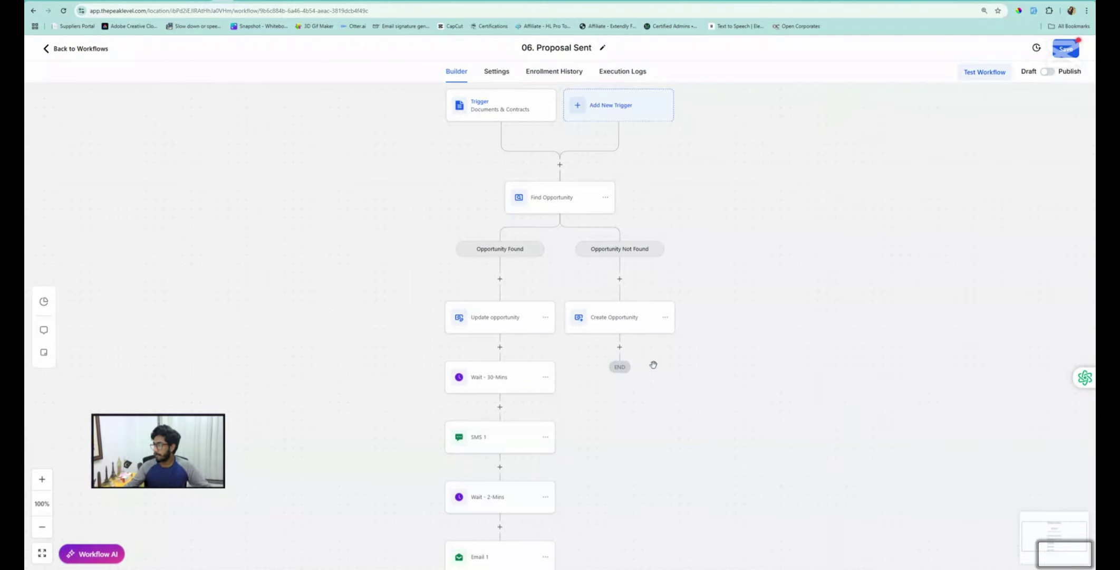
Add a Go To step after Create Opportunity that jumps to Wait - 30-Mins
{"action": "left_click", "coordinate": [621, 348]}
{"action": "left_click", "coordinate": [893, 142]}
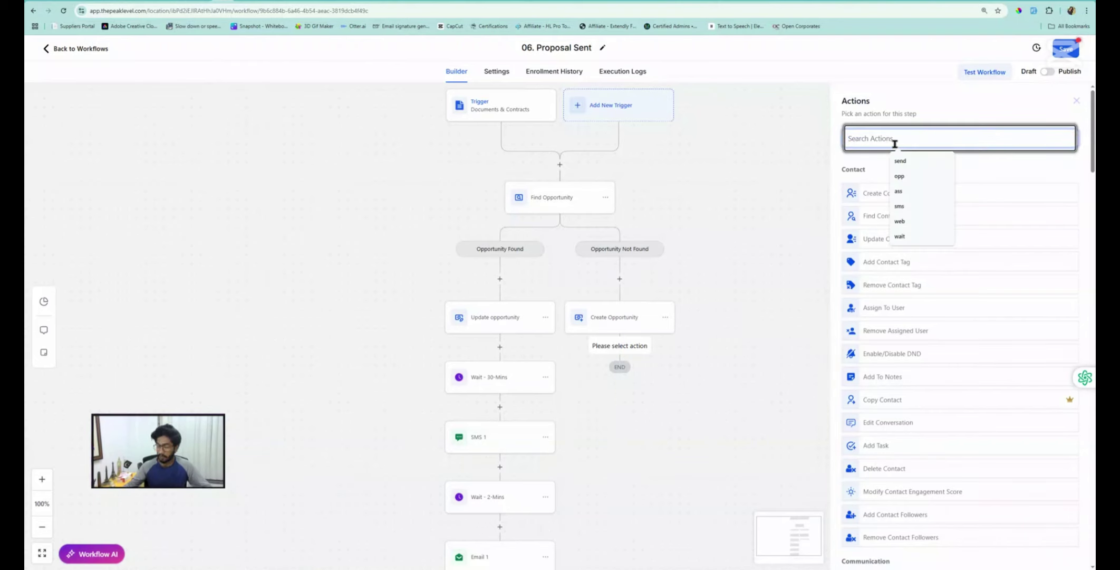
{"action": "type", "text": "go"}
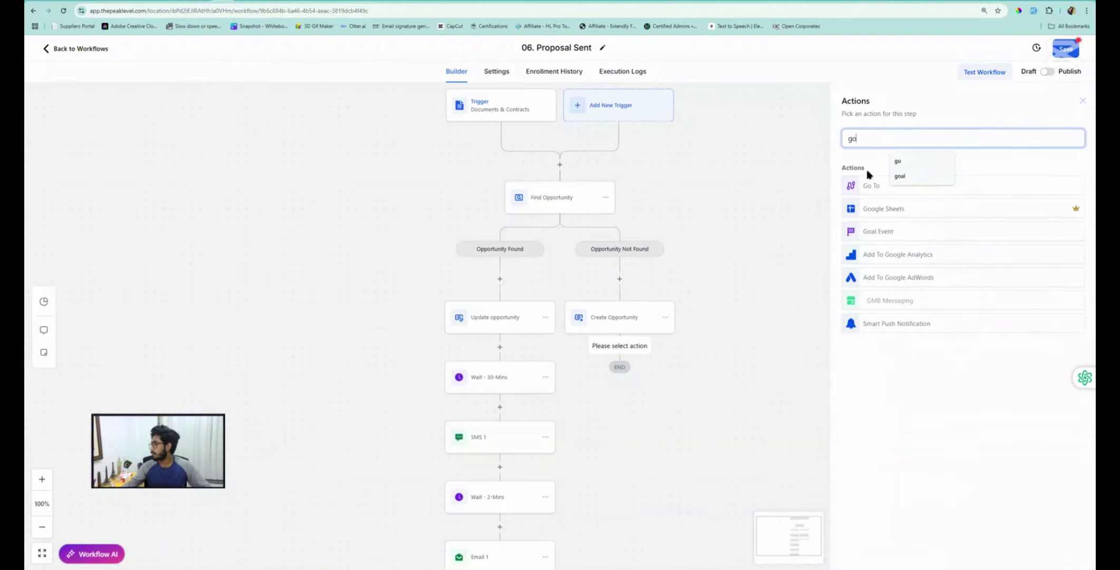
{"action": "left_click", "coordinate": [863, 187]}
{"action": "left_click", "coordinate": [1063, 560]}
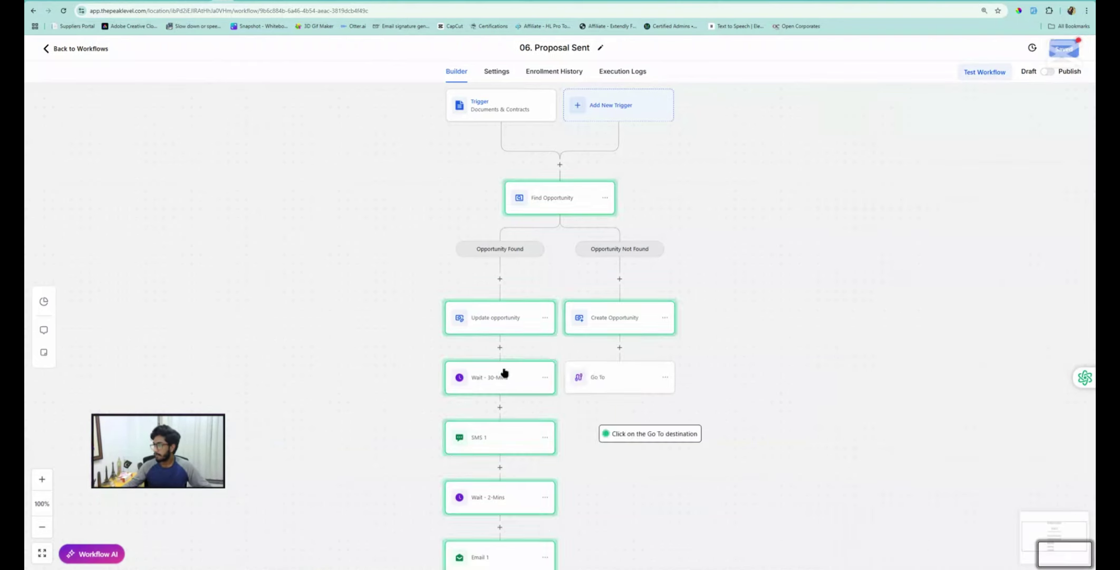
{"action": "left_click", "coordinate": [490, 384]}
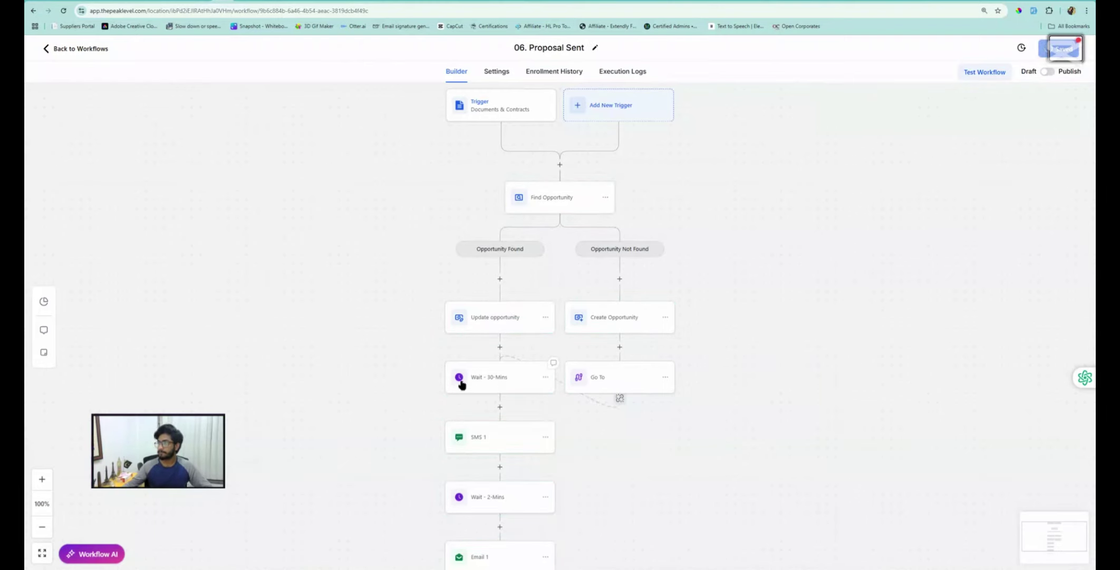
{"action": "scroll", "coordinate": [482, 375], "scroll_direction": "down", "scroll_amount": 2}
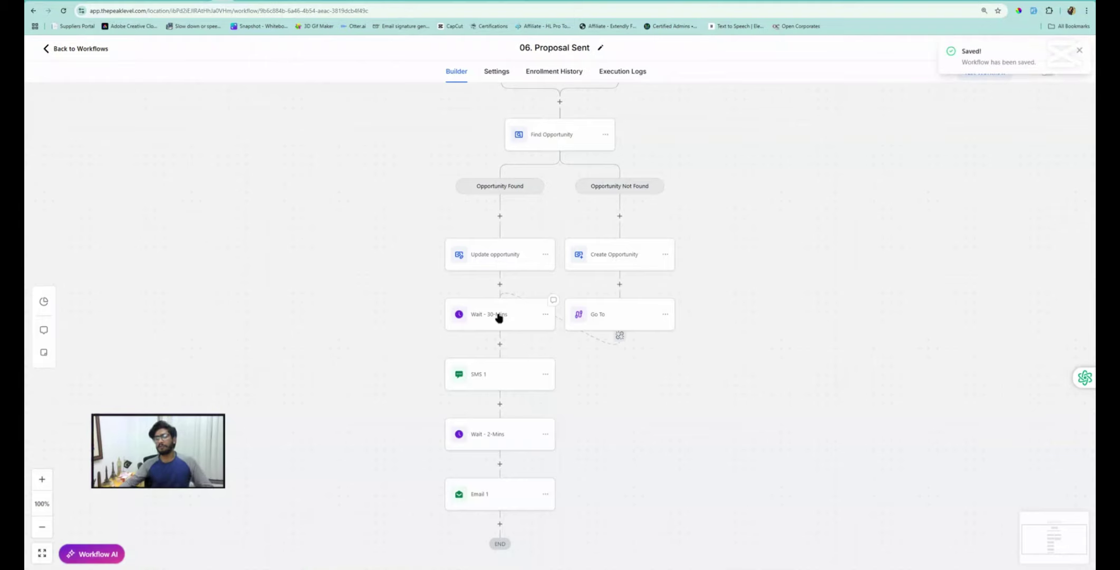
Rename the Wait - 30-Mins step to Wait - 1-Hr
{"action": "left_click", "coordinate": [499, 315]}
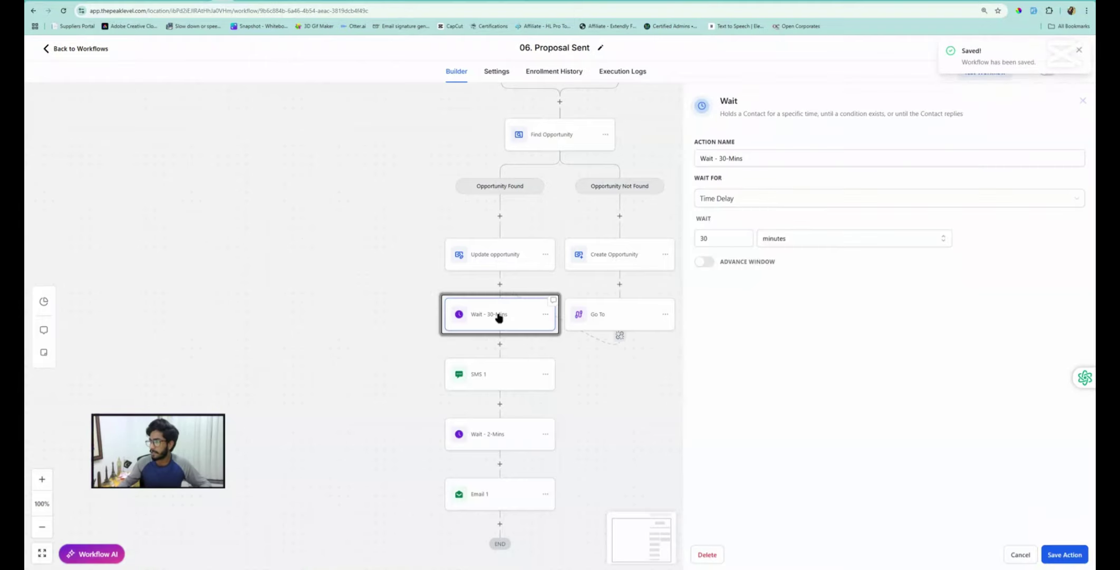
{"action": "left_click", "coordinate": [754, 158]}
{"action": "key", "text": "BackSpace"}
{"action": "key", "text": "BackSpace"}
{"action": "key", "text": "BackSpace"}
{"action": "key", "text": "BackSpace"}
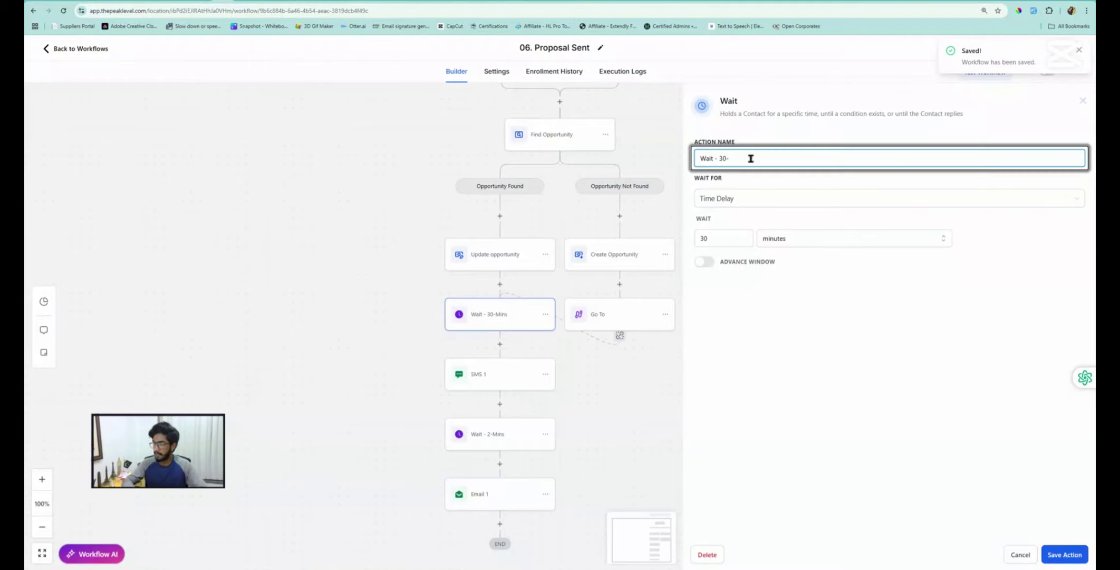
{"action": "type", "text": "Hr"}
{"action": "key", "text": "Left"}
{"action": "key", "text": "Left"}
{"action": "key", "text": "Left"}
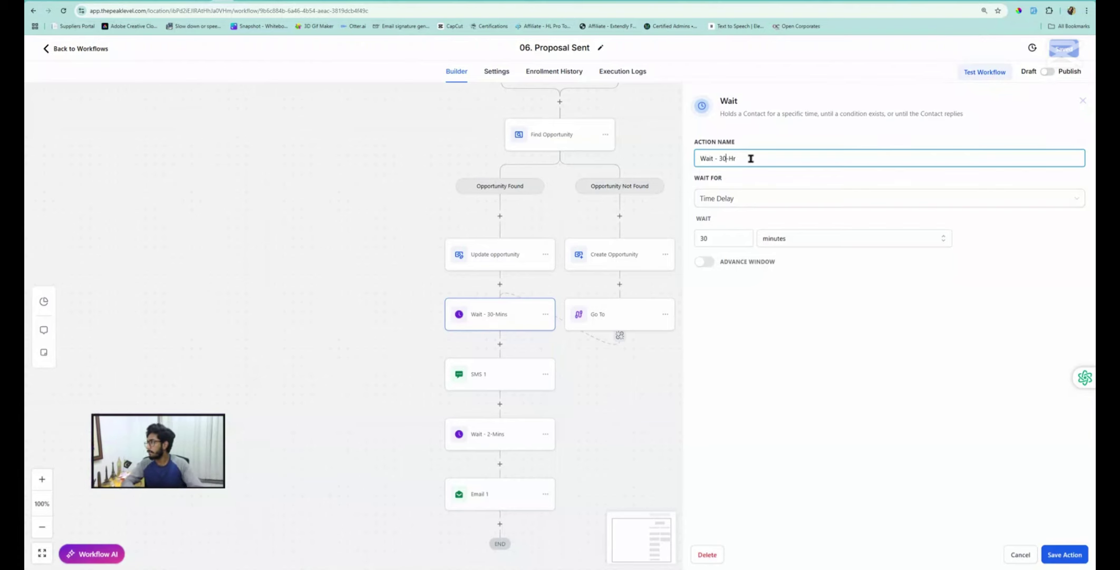
{"action": "key", "text": "BackSpace"}
{"action": "key", "text": "BackSpace"}
{"action": "type", "text": "1"}
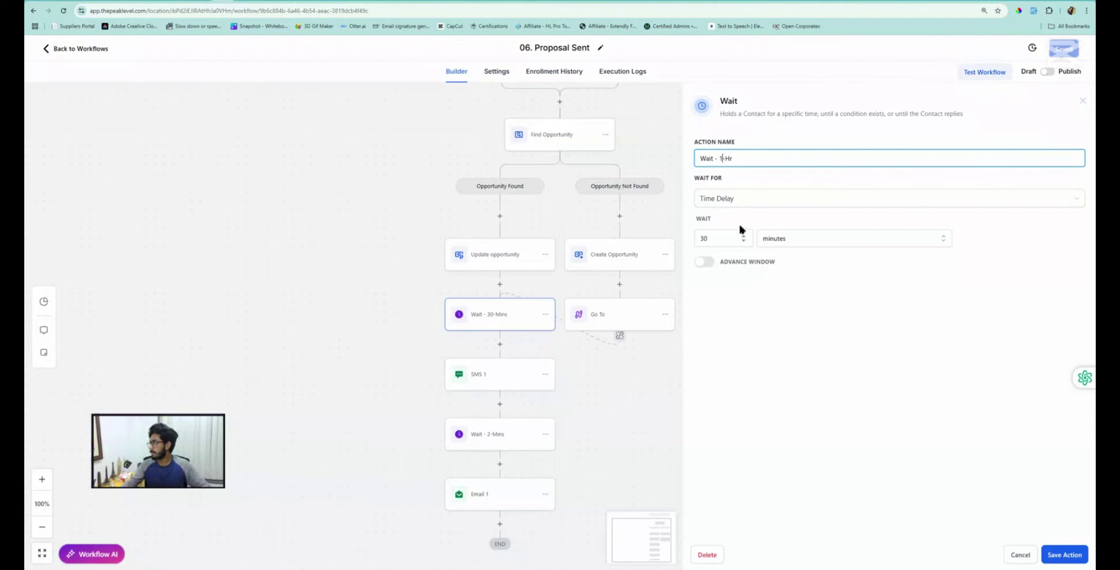
Change the wait amount from 30 to 1, set the days unit, and save
{"action": "double_click", "coordinate": [721, 235]}
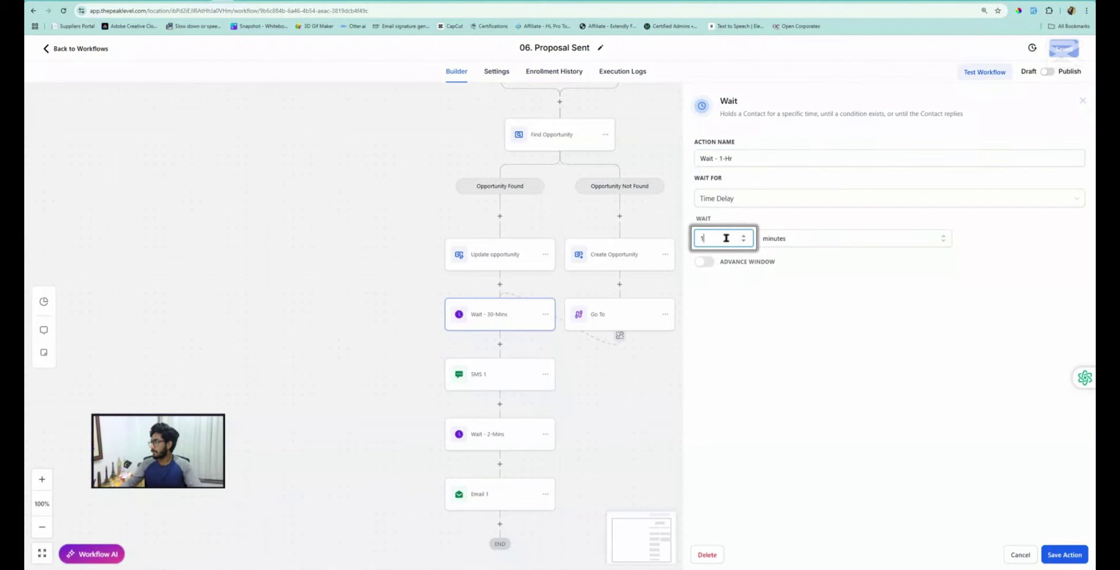
{"action": "type", "text": "1"}
{"action": "left_click", "coordinate": [781, 240]}
{"action": "left_click", "coordinate": [775, 292]}
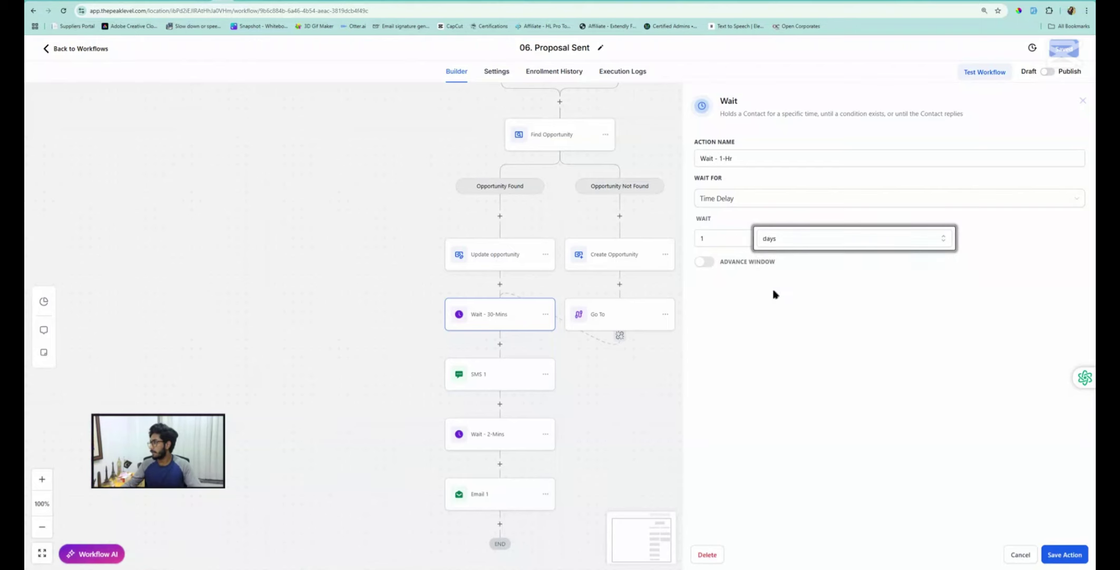
{"action": "left_click", "coordinate": [1062, 554]}
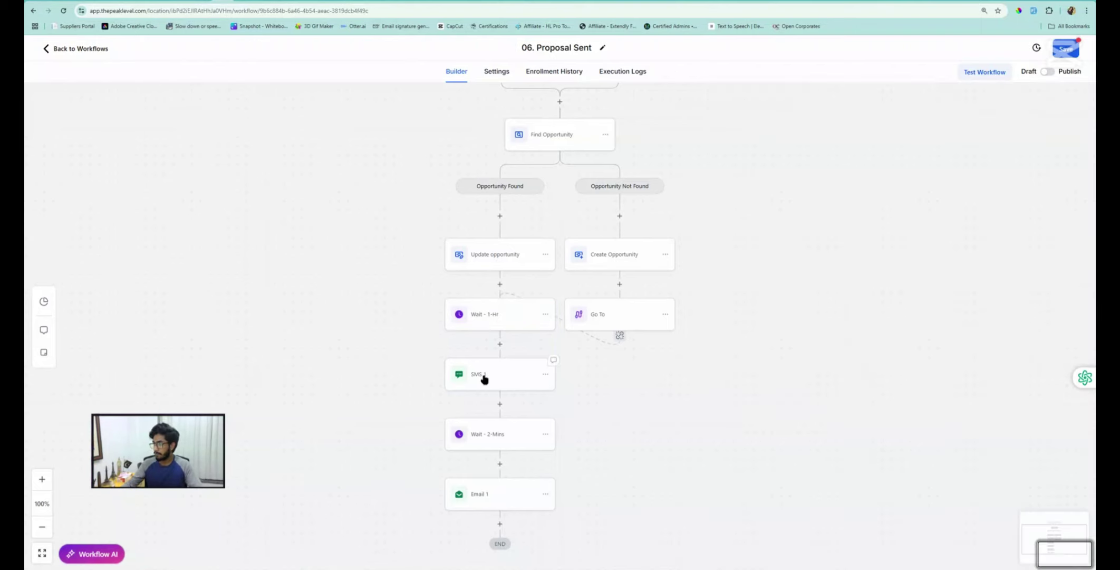
Append the Docs & Contracts URL field ({{document.url}}) to SMS 1's message and save
{"action": "left_click", "coordinate": [483, 378]}
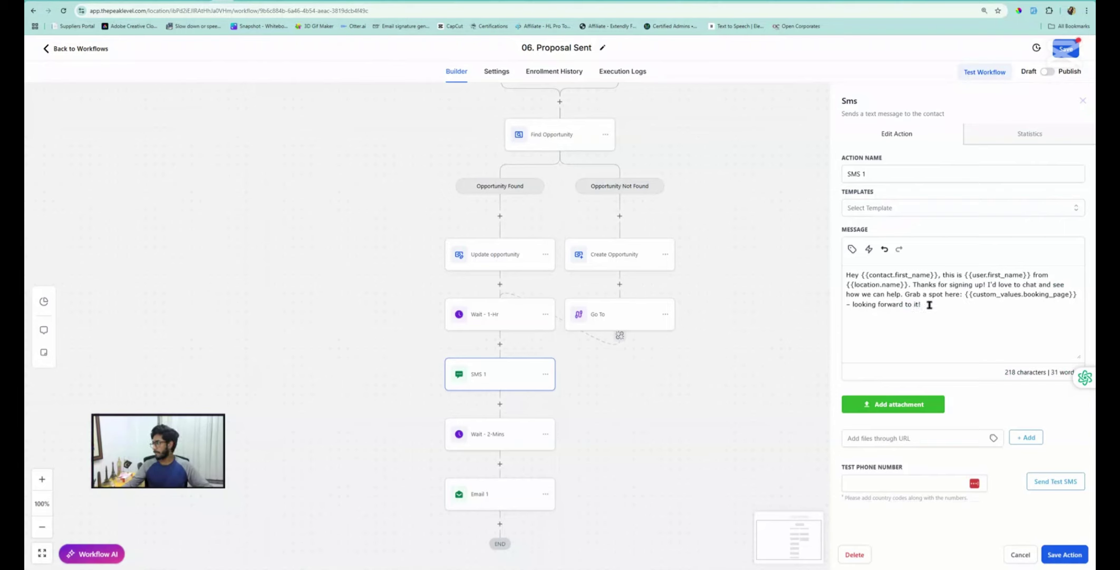
{"action": "left_click", "coordinate": [949, 303]}
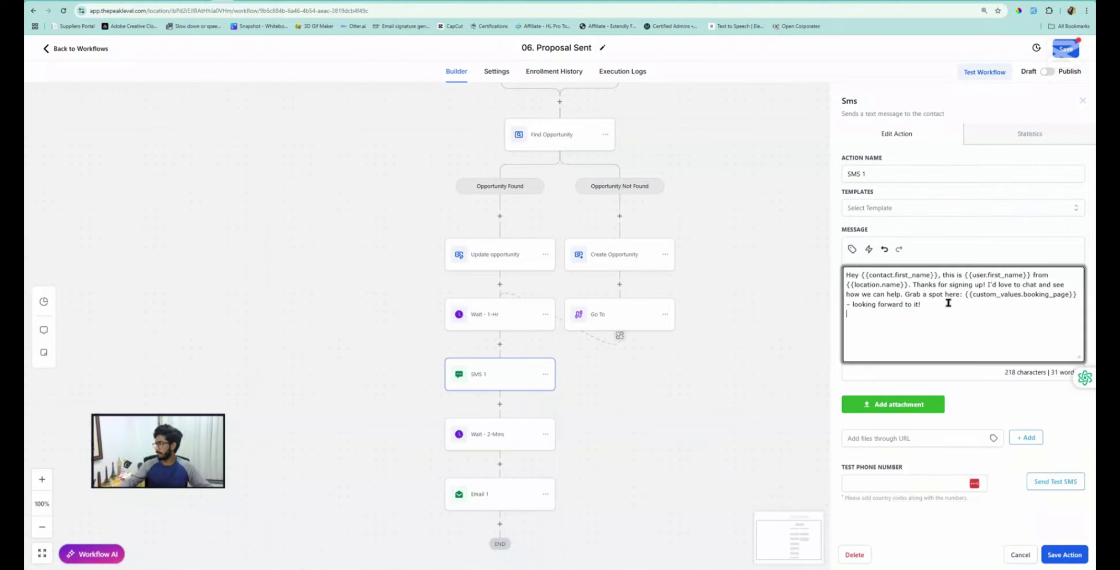
{"action": "left_click", "coordinate": [852, 249]}
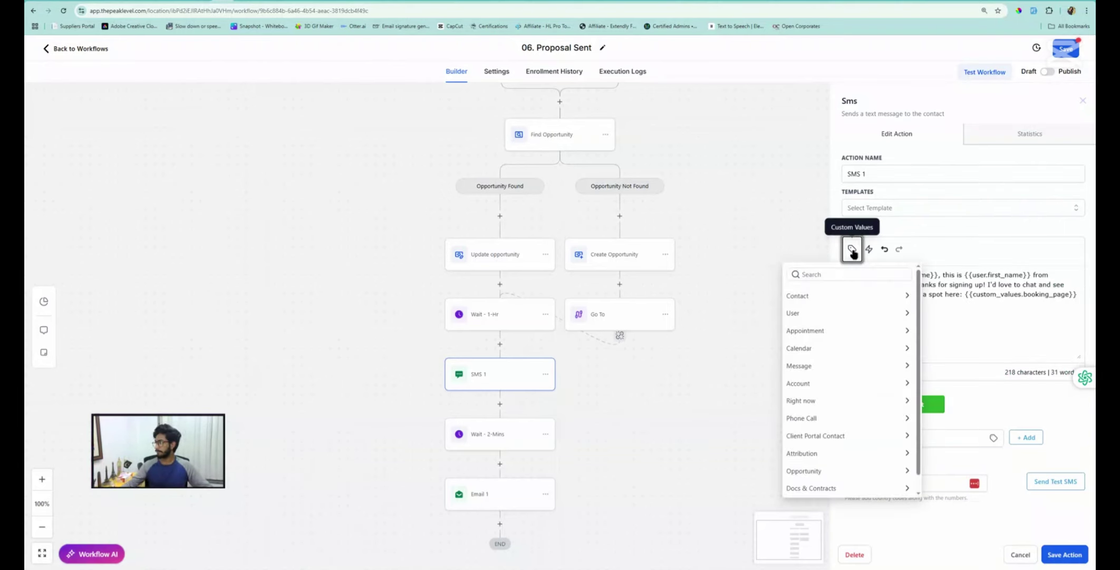
{"action": "scroll", "coordinate": [818, 413], "scroll_direction": "down", "scroll_amount": 1}
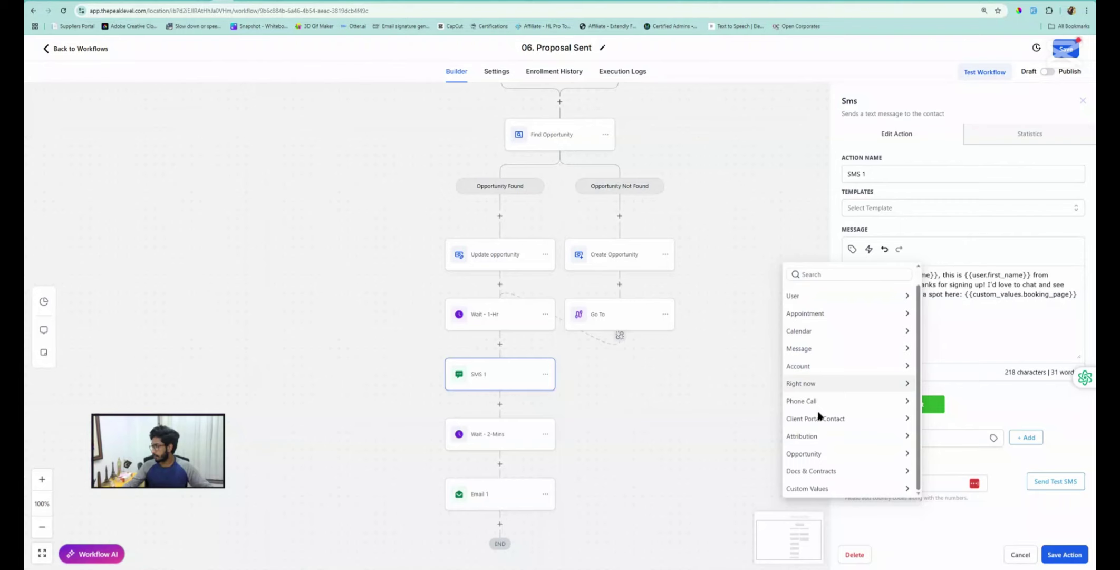
{"action": "left_click", "coordinate": [820, 472]}
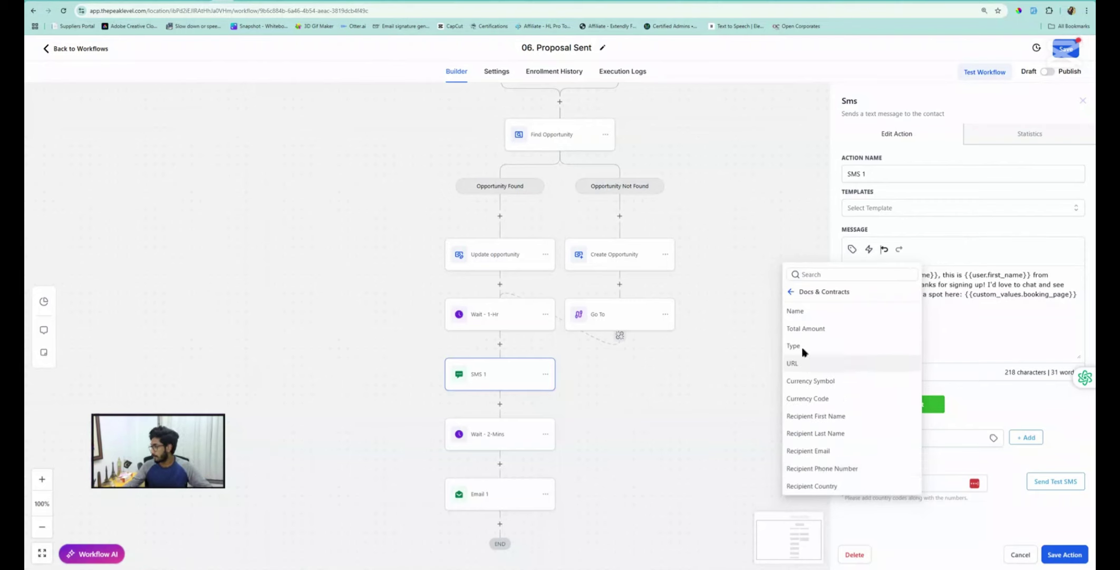
{"action": "left_click", "coordinate": [792, 364]}
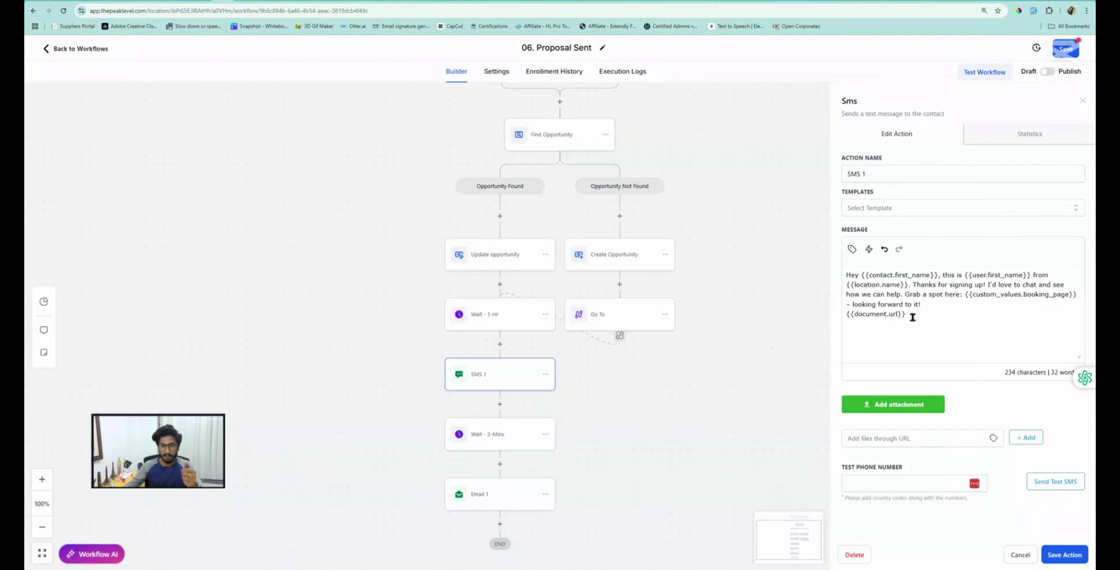
{"action": "left_click", "coordinate": [1052, 551]}
Insert {{document.url}} below the Email 1 signature and save the email step
{"action": "left_click", "coordinate": [477, 498]}
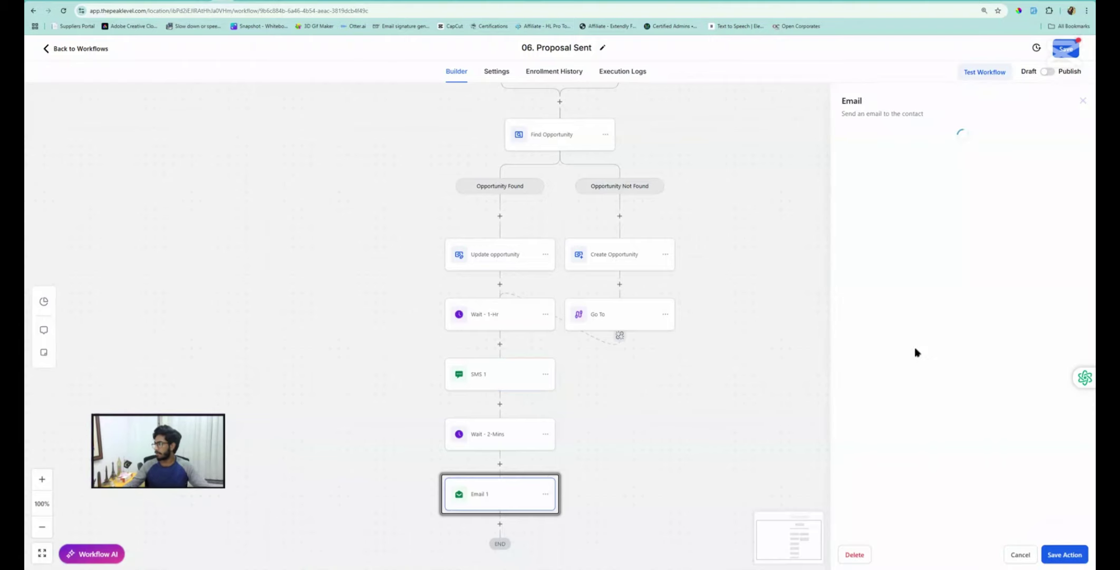
{"action": "scroll", "coordinate": [912, 401], "scroll_direction": "down", "scroll_amount": 2}
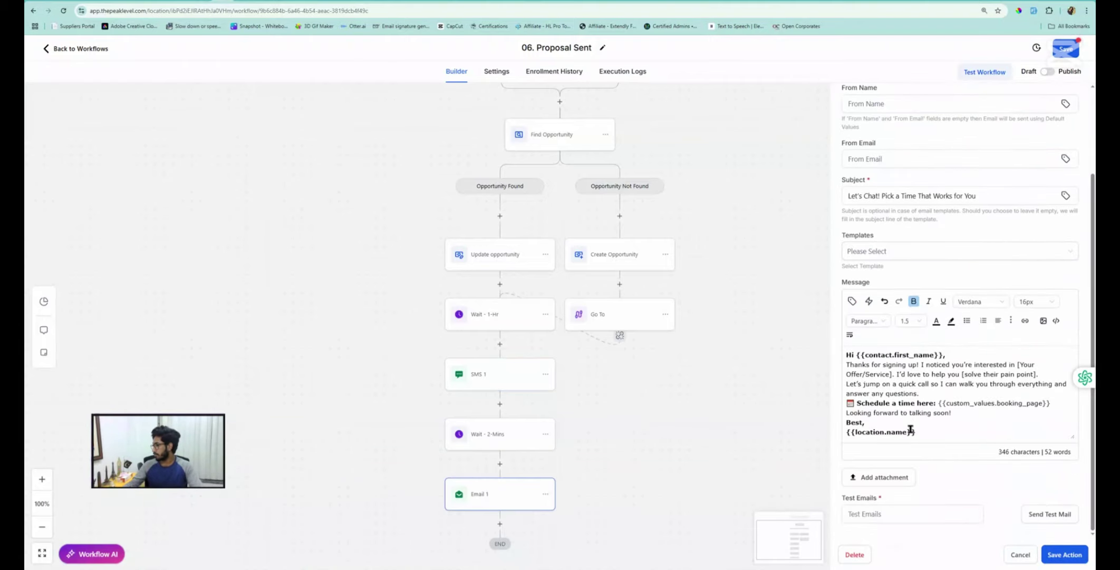
{"action": "scroll", "coordinate": [947, 437], "scroll_direction": "down", "scroll_amount": 3}
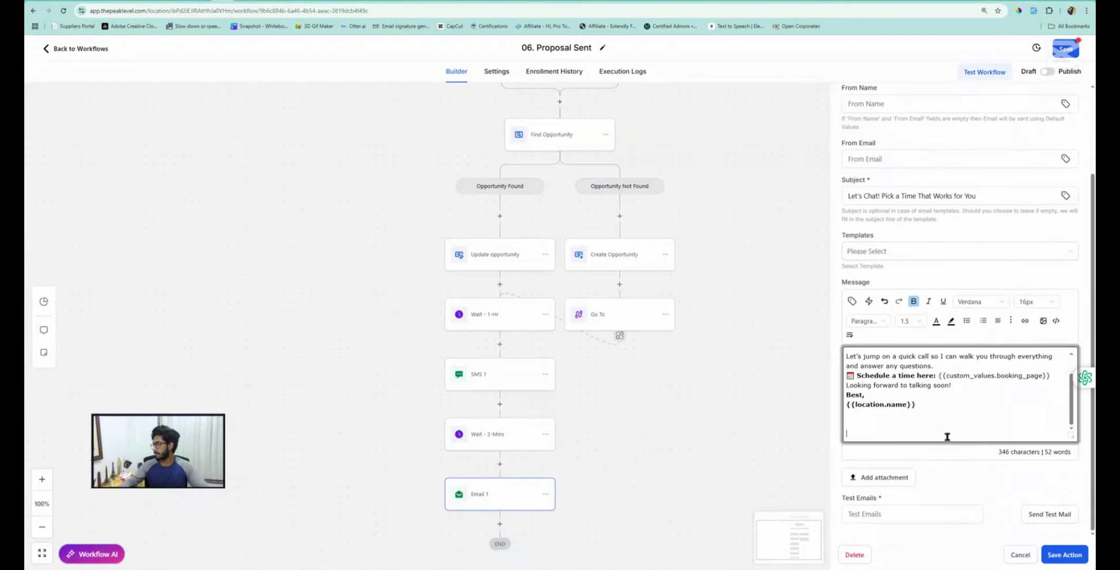
{"action": "left_click", "coordinate": [853, 301]}
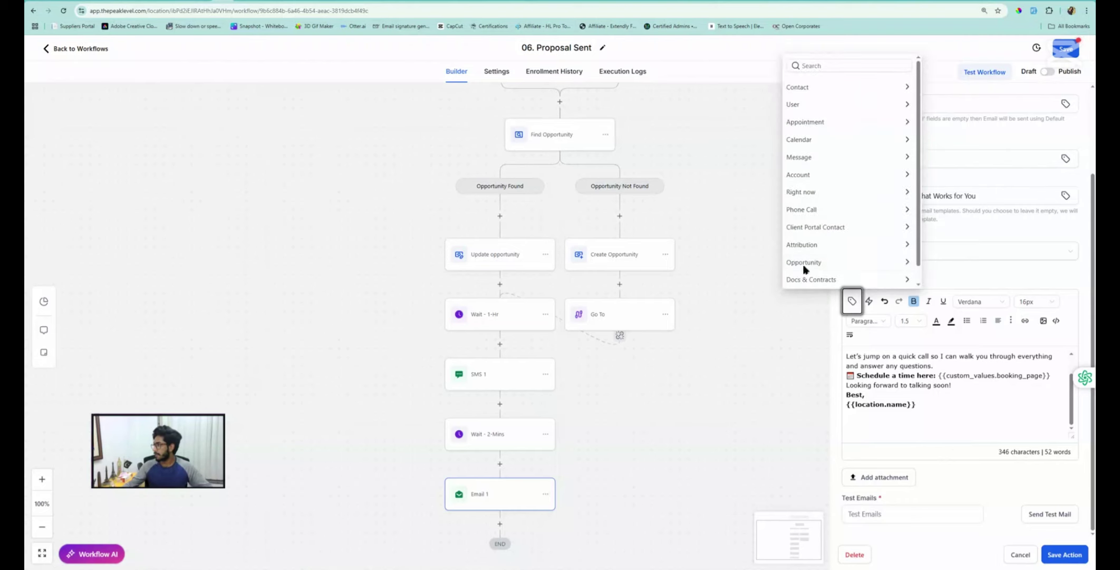
{"action": "left_click", "coordinate": [818, 279]}
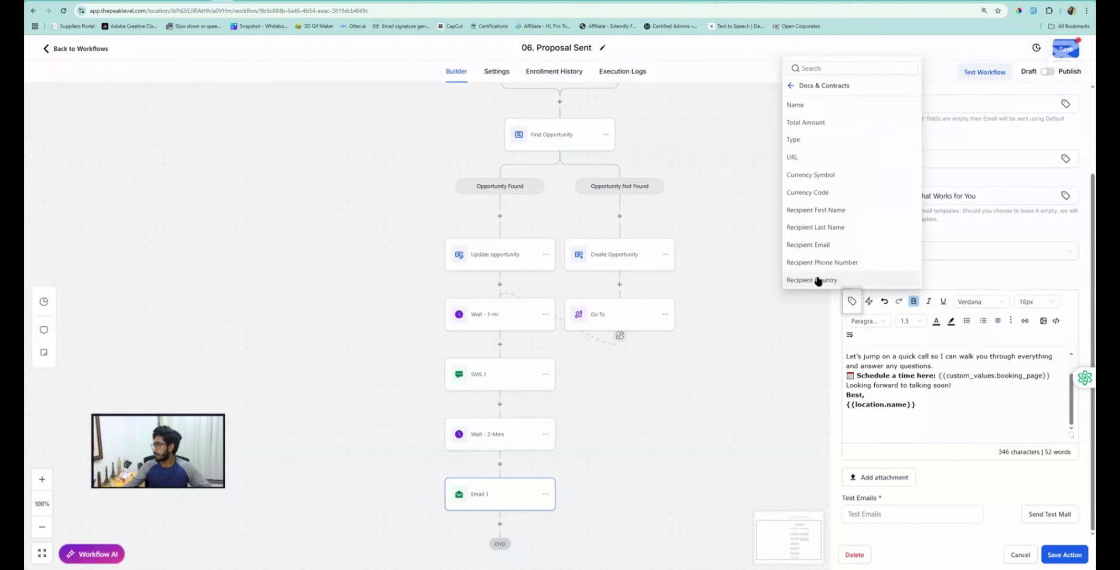
{"action": "left_click", "coordinate": [795, 156]}
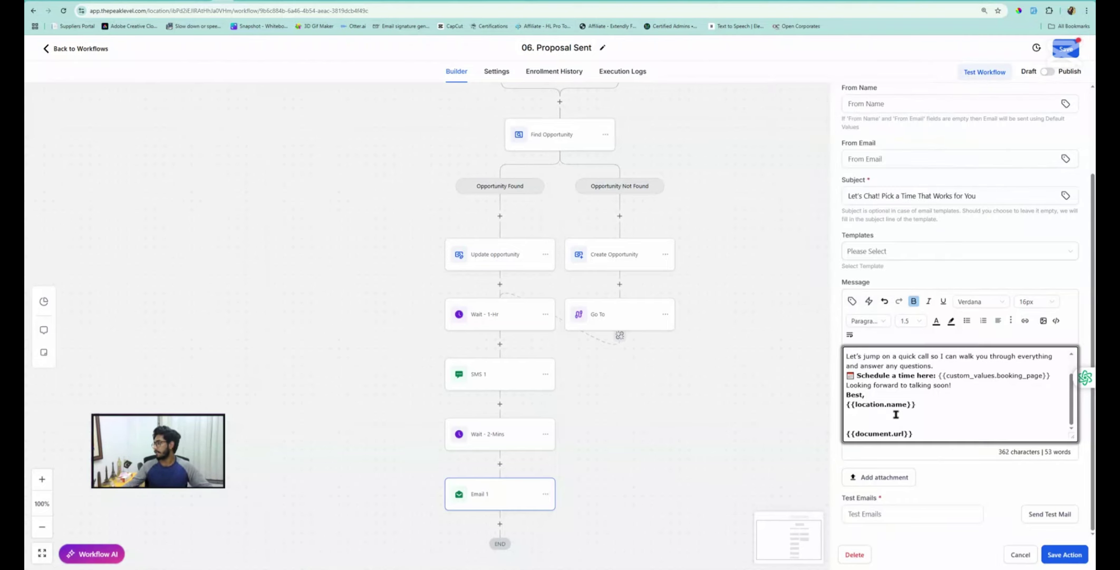
{"action": "left_click", "coordinate": [852, 301]}
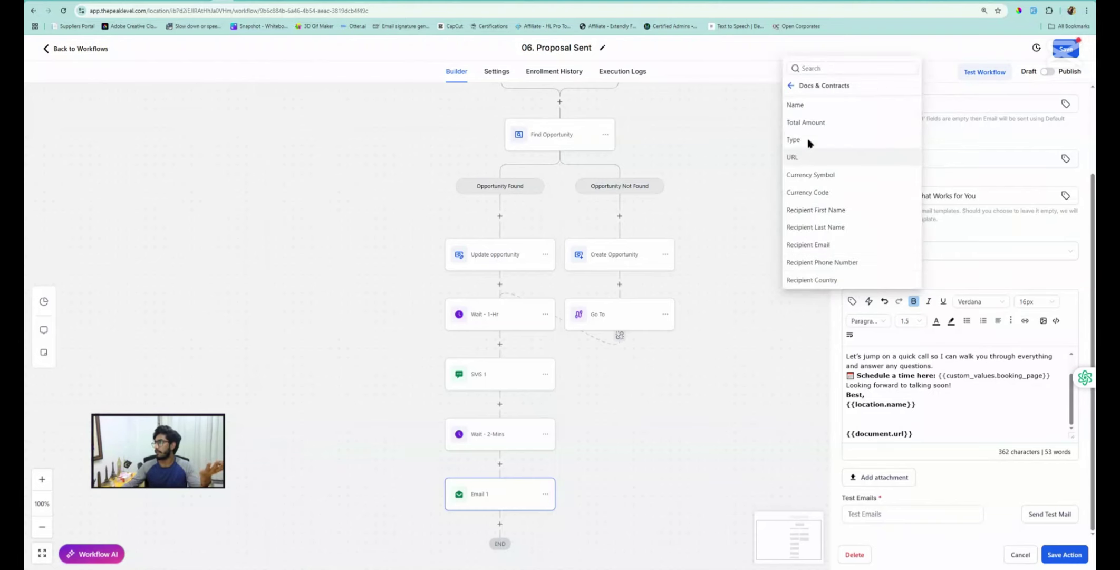
{"action": "left_click", "coordinate": [1065, 554]}
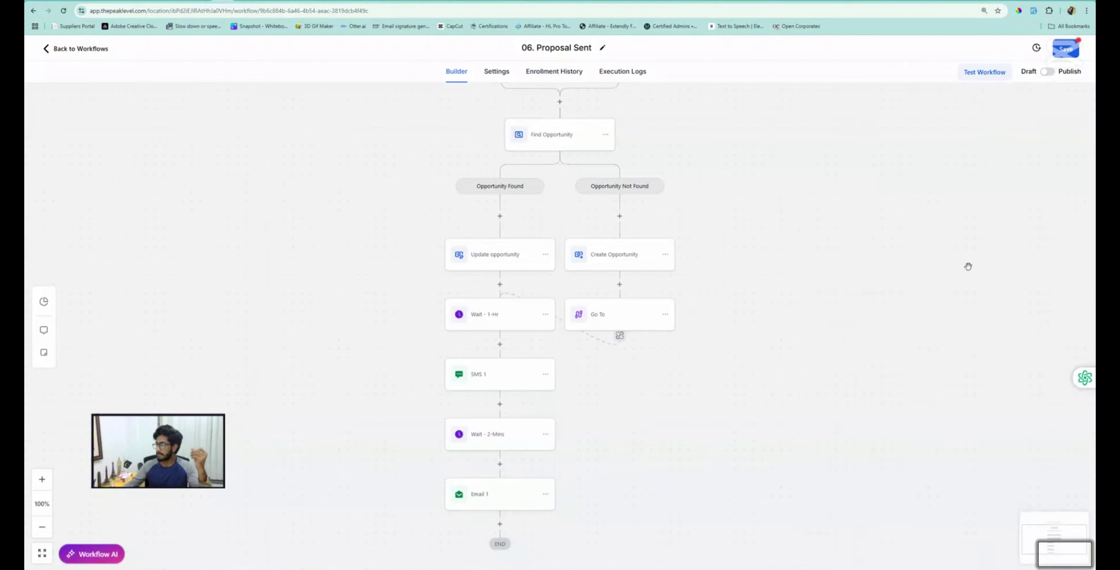
Save the 06. Proposal Sent workflow and go back to the Automation Workflows list
{"action": "left_click", "coordinate": [1066, 48]}
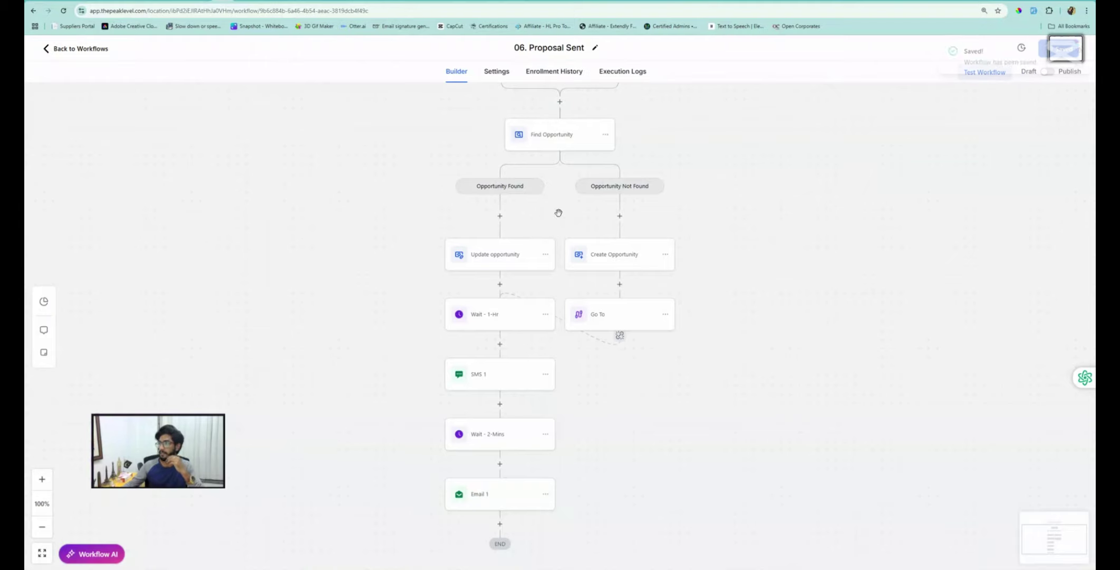
{"action": "scroll", "coordinate": [502, 168], "scroll_direction": "up", "scroll_amount": 2}
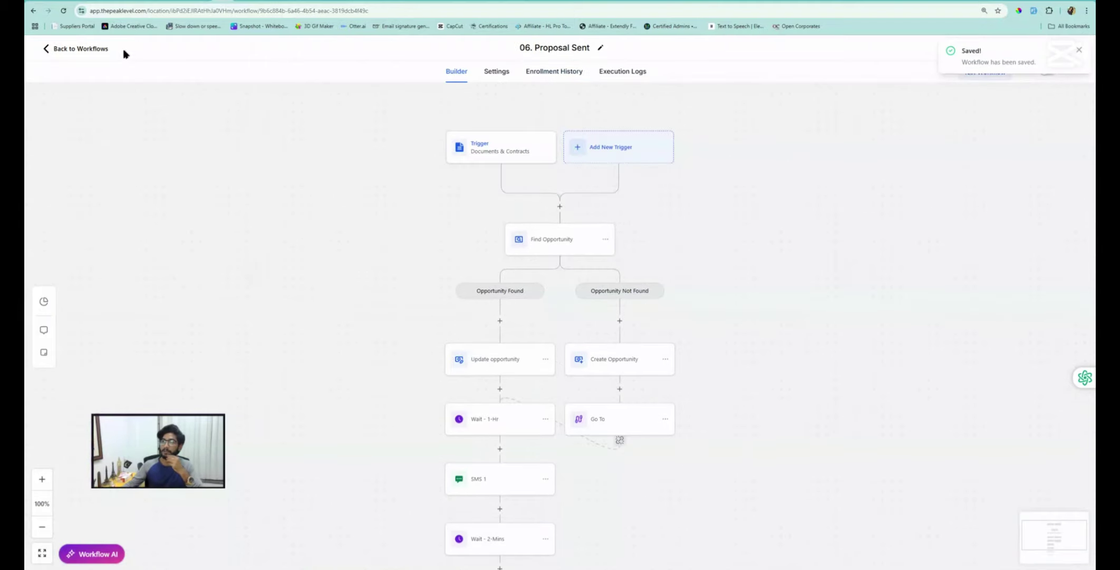
{"action": "scroll", "coordinate": [490, 269], "scroll_direction": "down", "scroll_amount": 2}
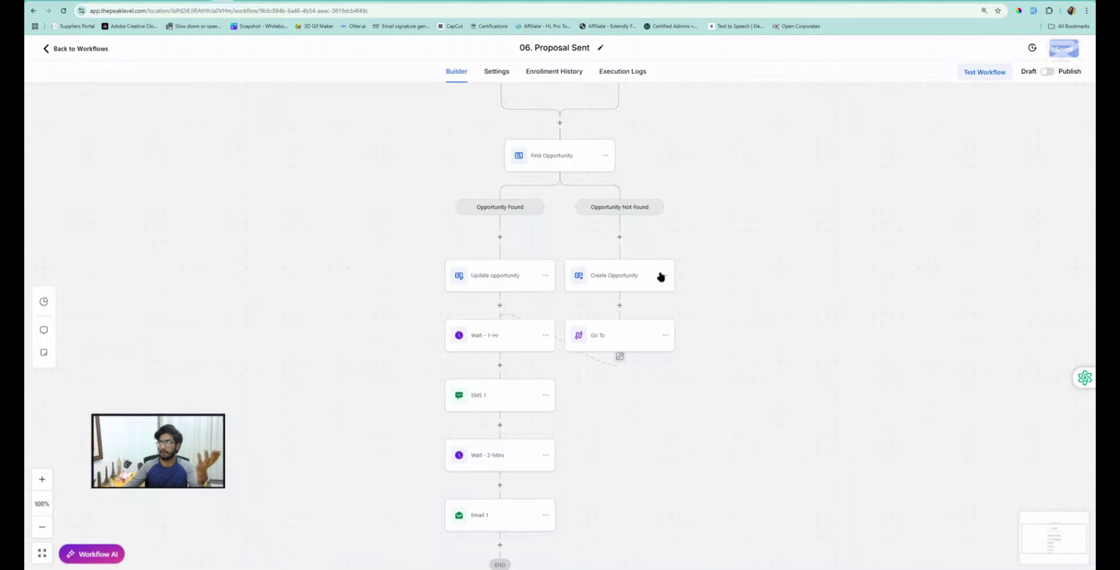
{"action": "scroll", "coordinate": [510, 275], "scroll_direction": "down", "scroll_amount": 1}
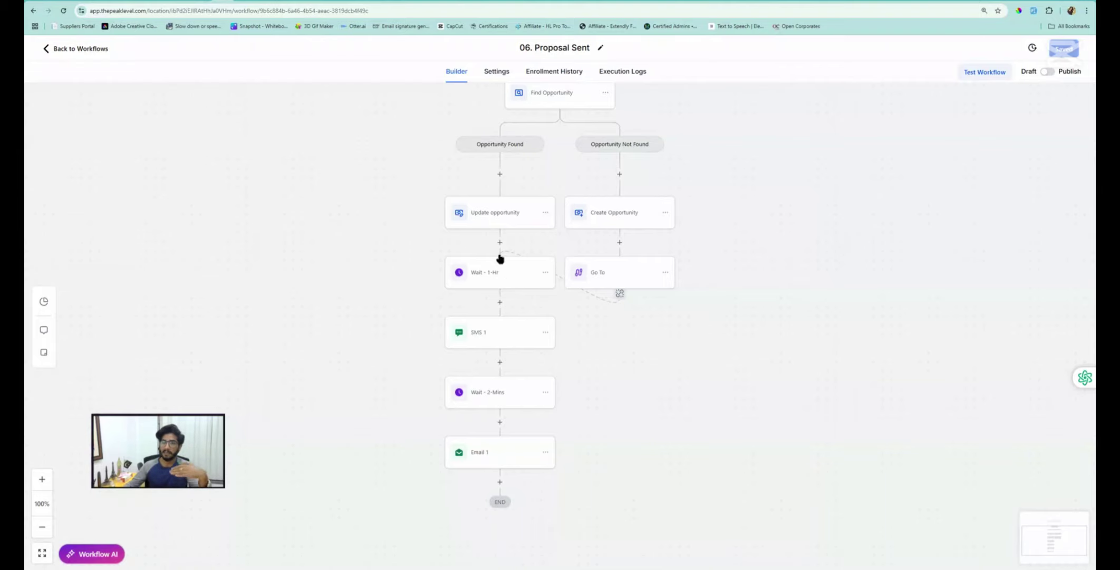
{"action": "scroll", "coordinate": [500, 259], "scroll_direction": "up", "scroll_amount": 1}
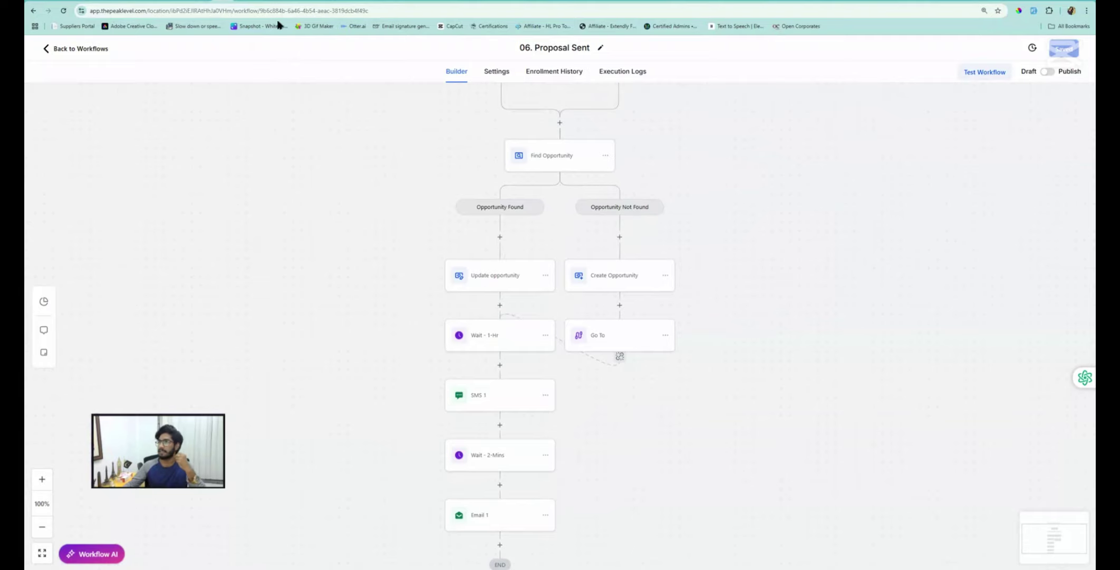
{"action": "left_click", "coordinate": [97, 51]}
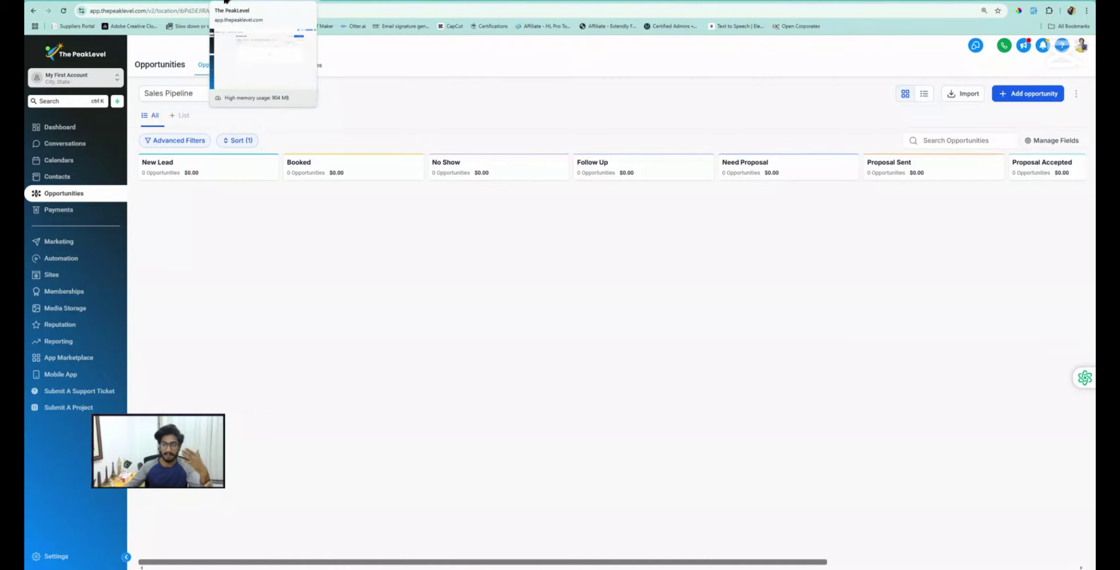
{"action": "left_click", "coordinate": [225, 2]}
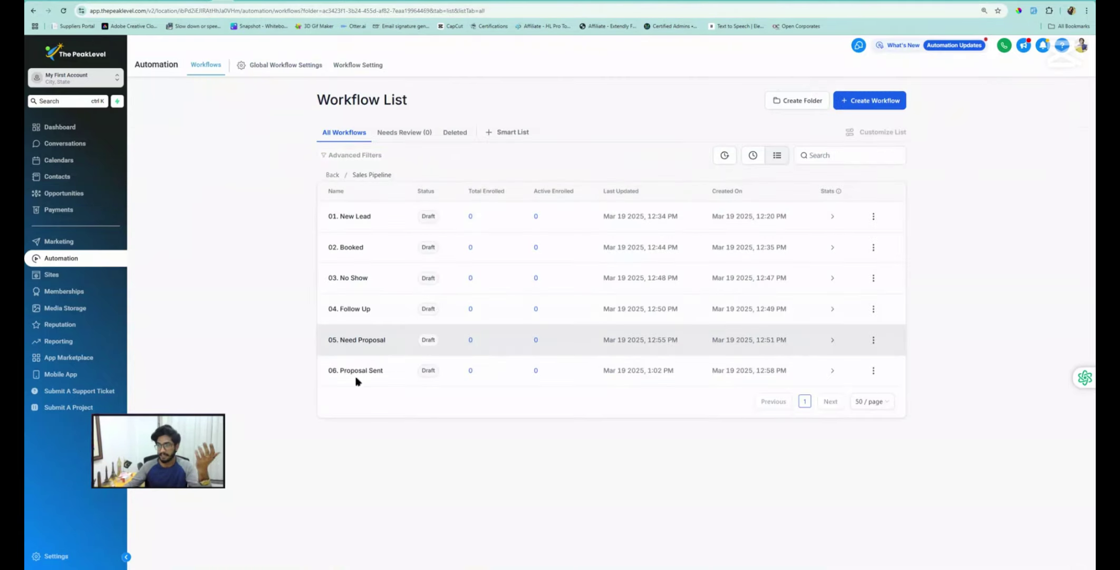
Duplicate 06. Proposal Sent and name the copy '07. Proposal Accepted'
{"action": "left_click", "coordinate": [874, 370]}
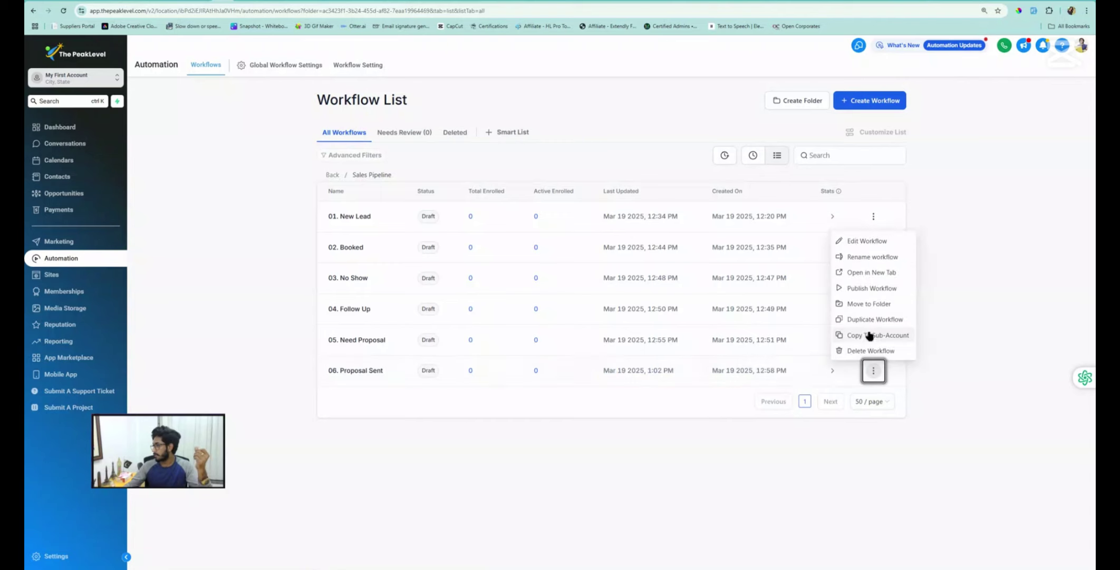
{"action": "left_click", "coordinate": [869, 318]}
{"action": "double_click", "coordinate": [571, 335]}
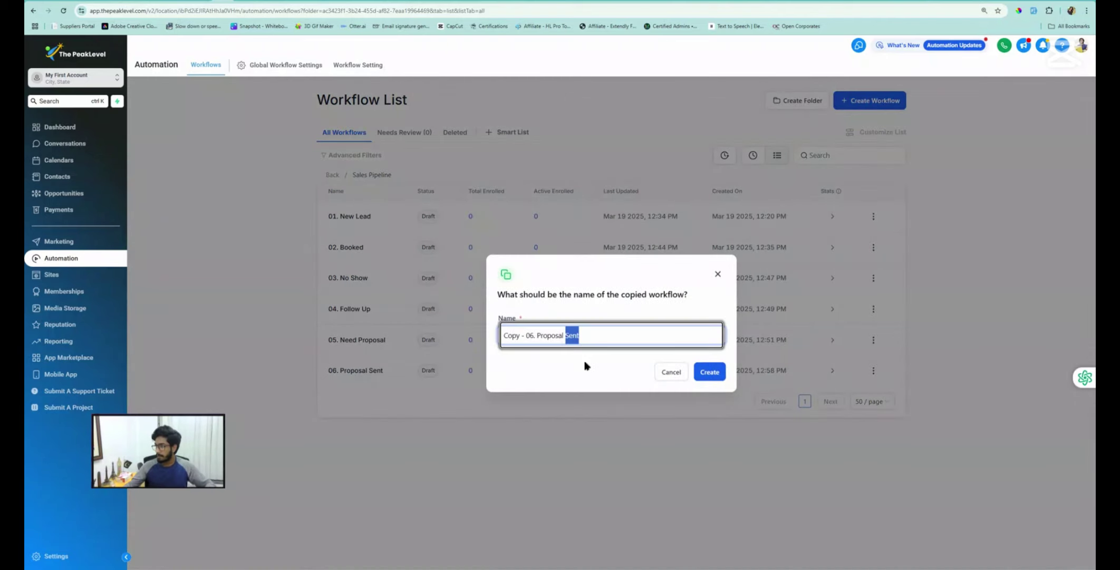
{"action": "type", "text": "Acc"}
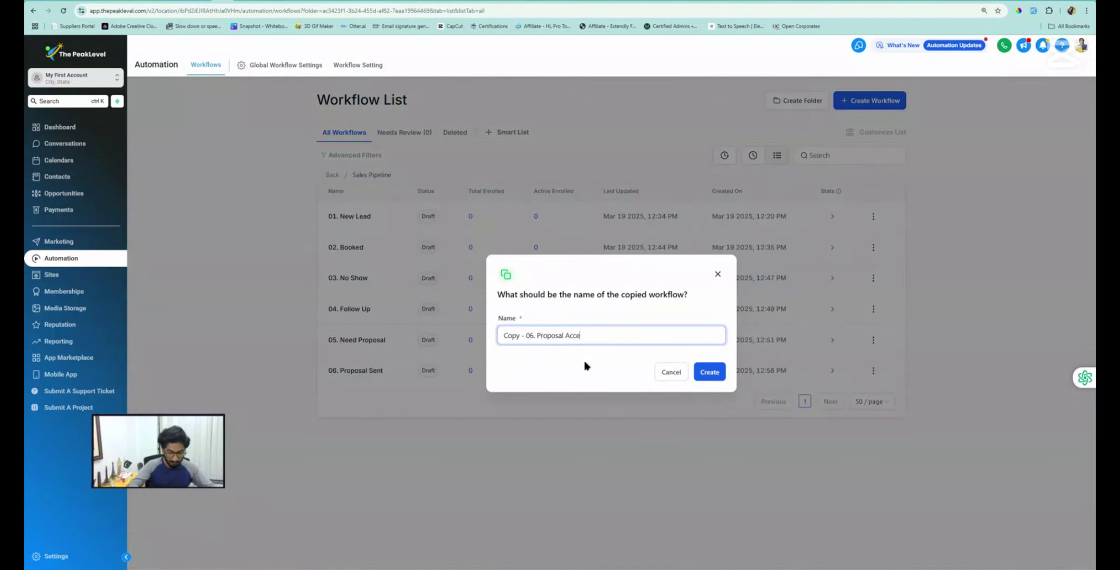
{"action": "key", "text": "Left"}
{"action": "key", "text": "Left"}
{"action": "key", "text": "Left"}
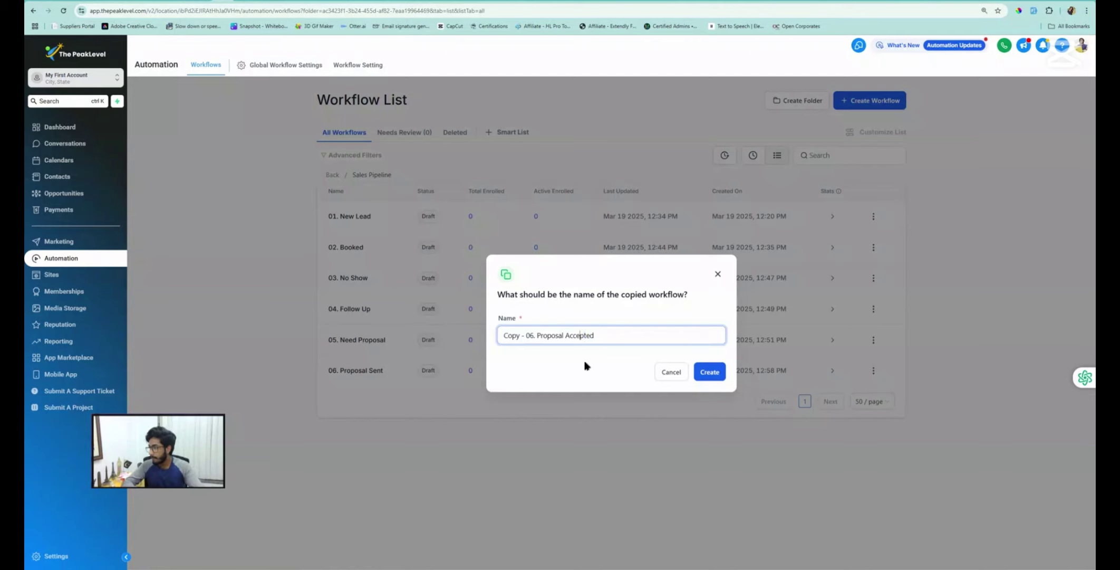
{"action": "key", "text": "BackSpace"}
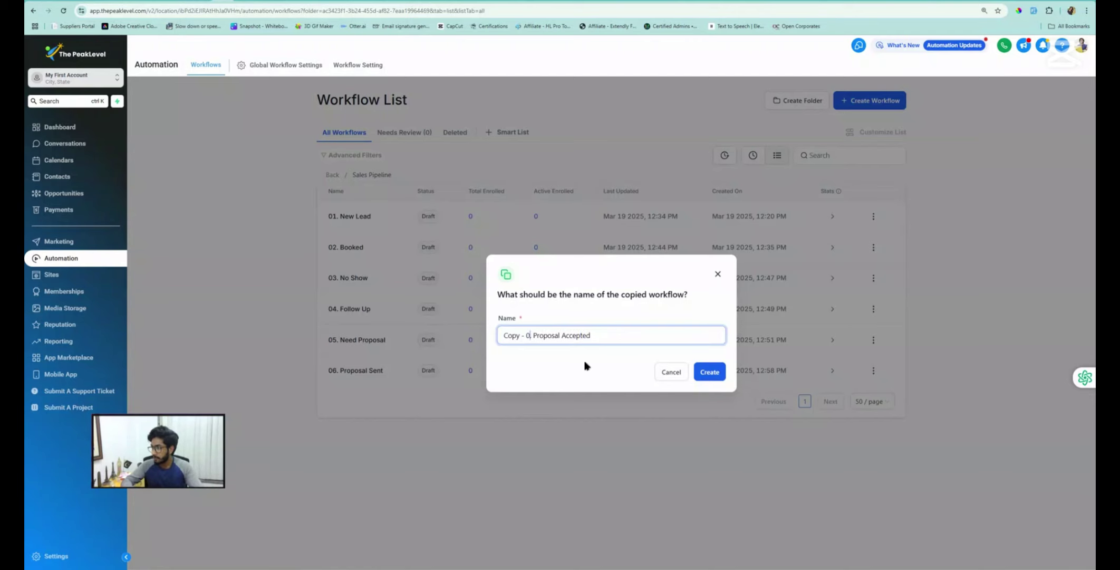
{"action": "type", "text": "7"}
{"action": "key", "text": "BackSpace"}
{"action": "key", "text": "BackSpace"}
{"action": "key", "text": "BackSpace"}
{"action": "key", "text": "BackSpace"}
{"action": "key", "text": "BackSpace"}
{"action": "key", "text": "BackSpace"}
{"action": "key", "text": "BackSpace"}
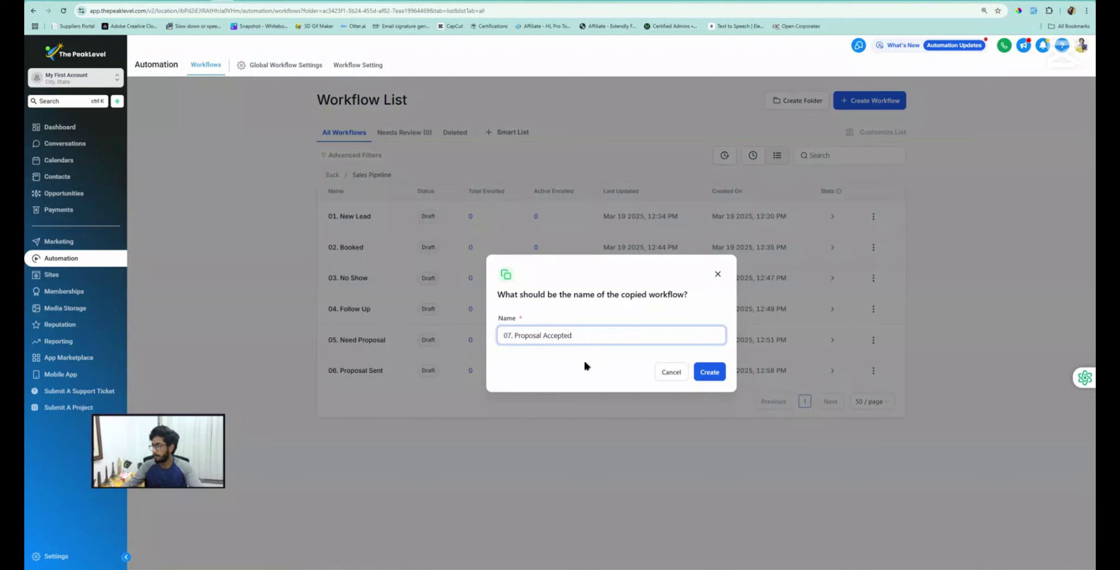
{"action": "left_click", "coordinate": [707, 372]}
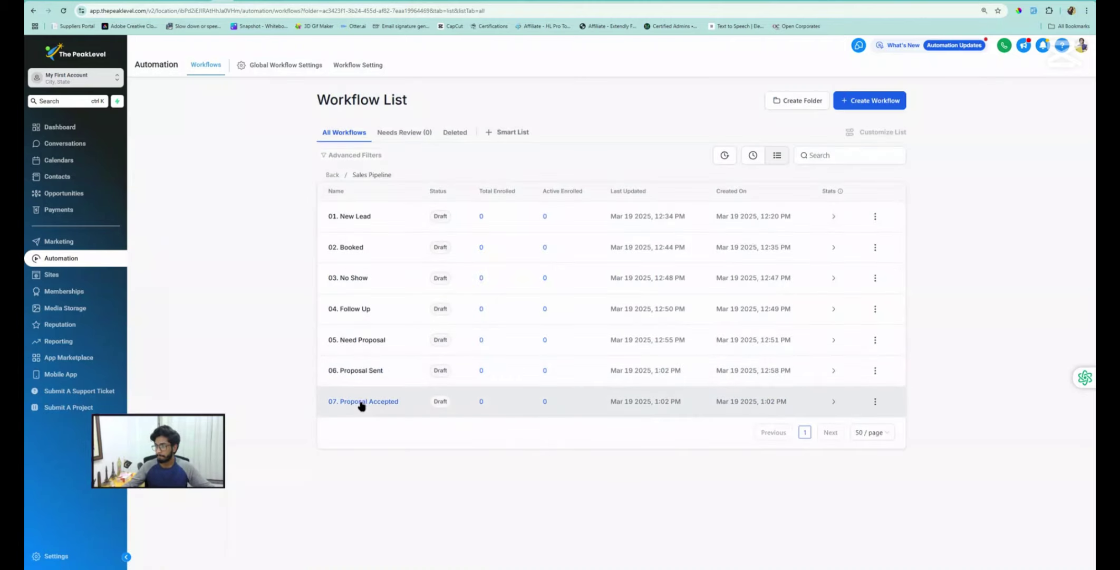
Open 07. Proposal Accepted and switch its document trigger status from Sent to Signed/Accepted
{"action": "left_click", "coordinate": [357, 400]}
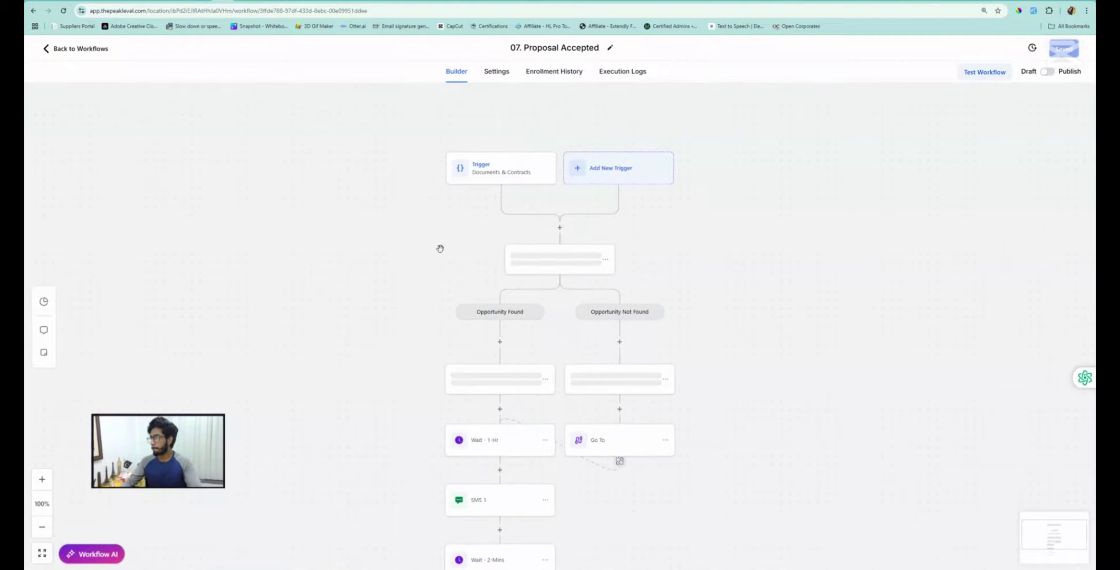
{"action": "left_click", "coordinate": [501, 180]}
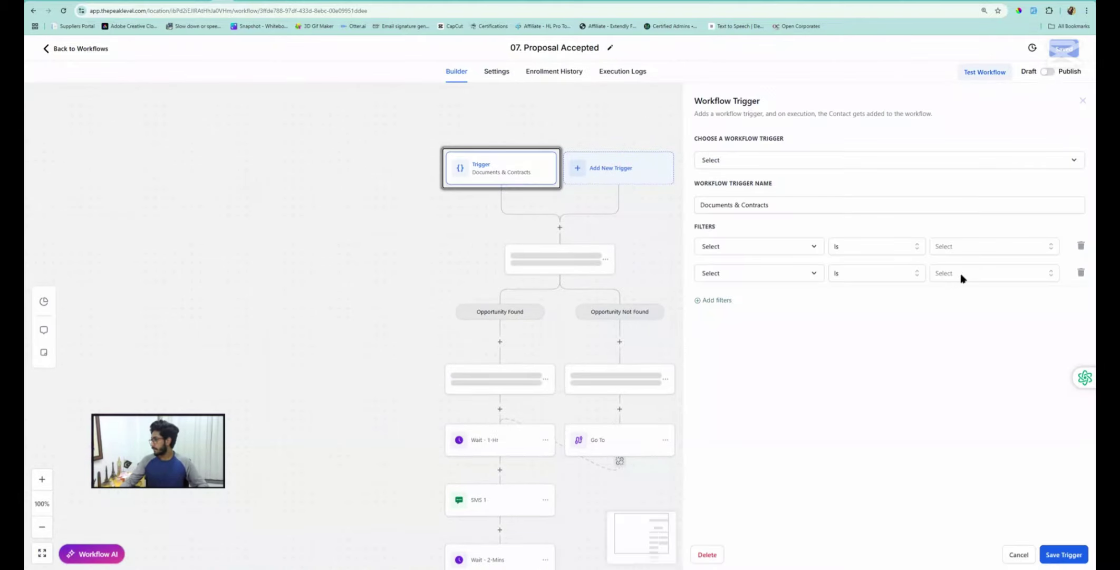
{"action": "left_click", "coordinate": [959, 278]}
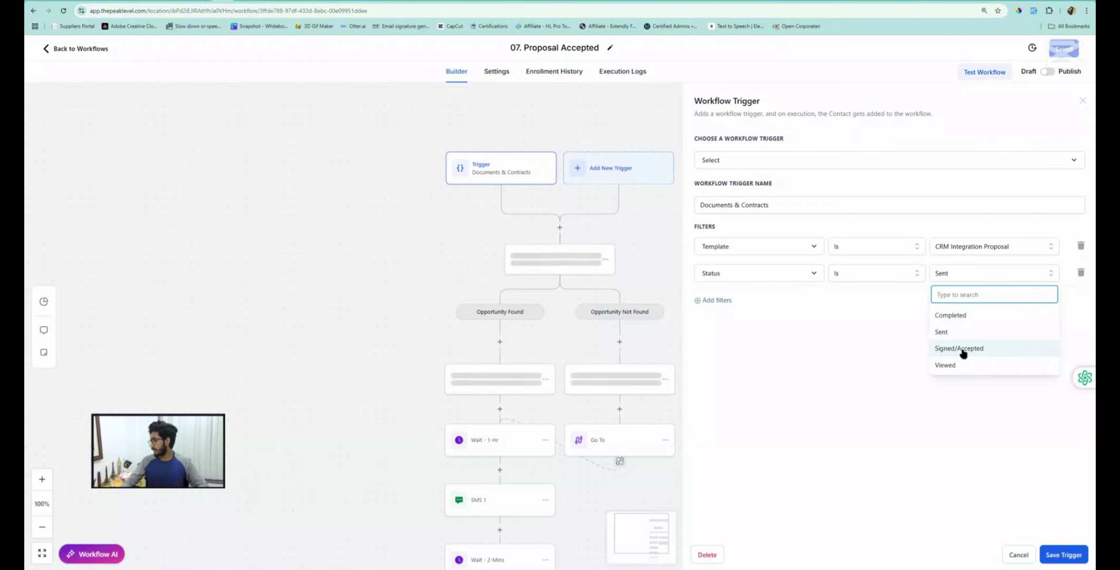
{"action": "left_click", "coordinate": [963, 353]}
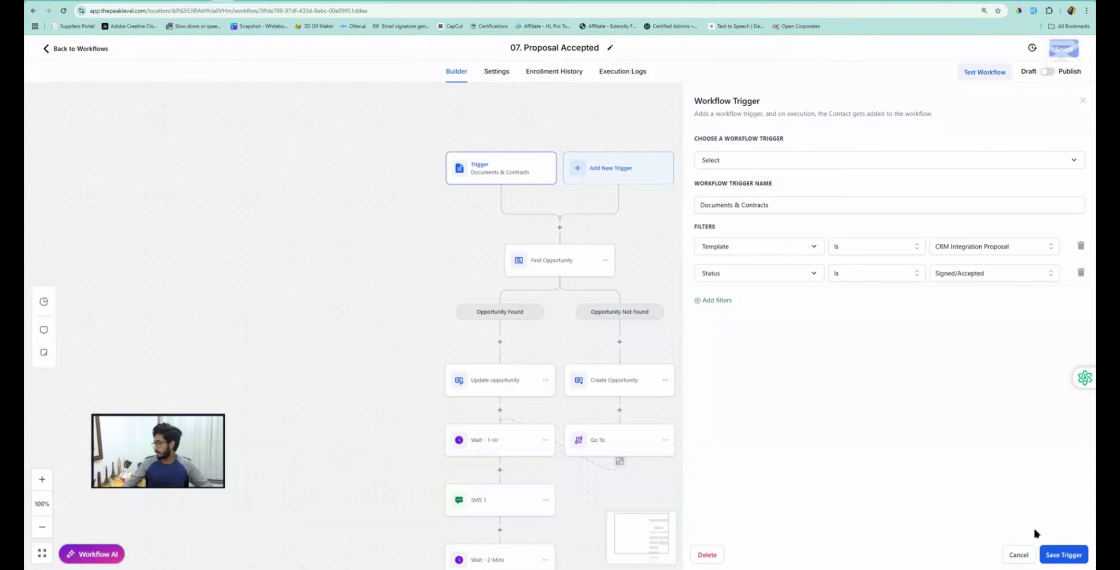
{"action": "left_click", "coordinate": [1058, 555]}
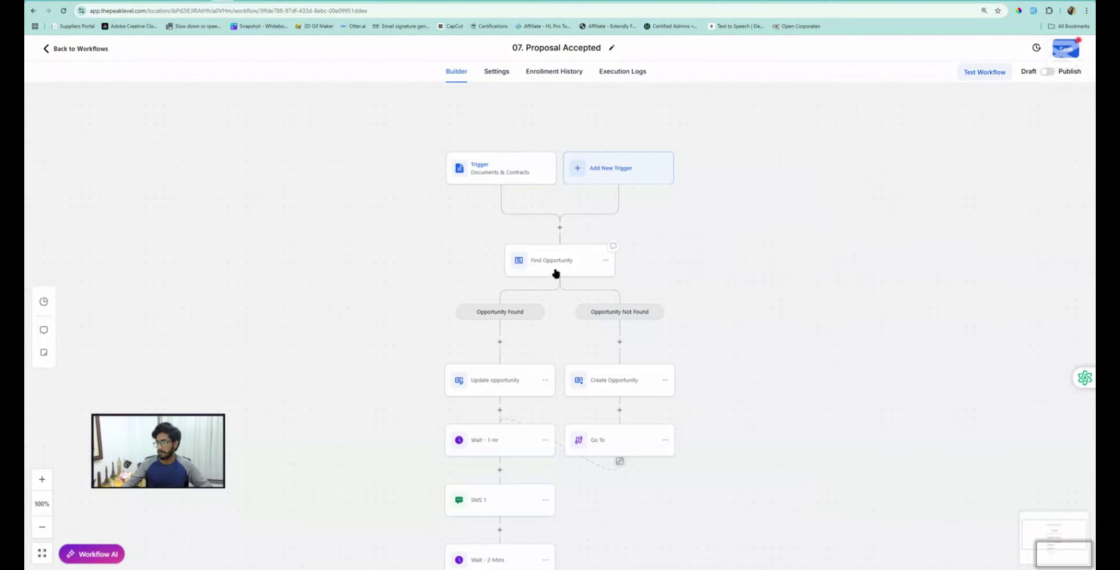
Set the Update opportunity step's pipeline stage to Proposal Accepted
{"action": "left_click", "coordinate": [532, 375]}
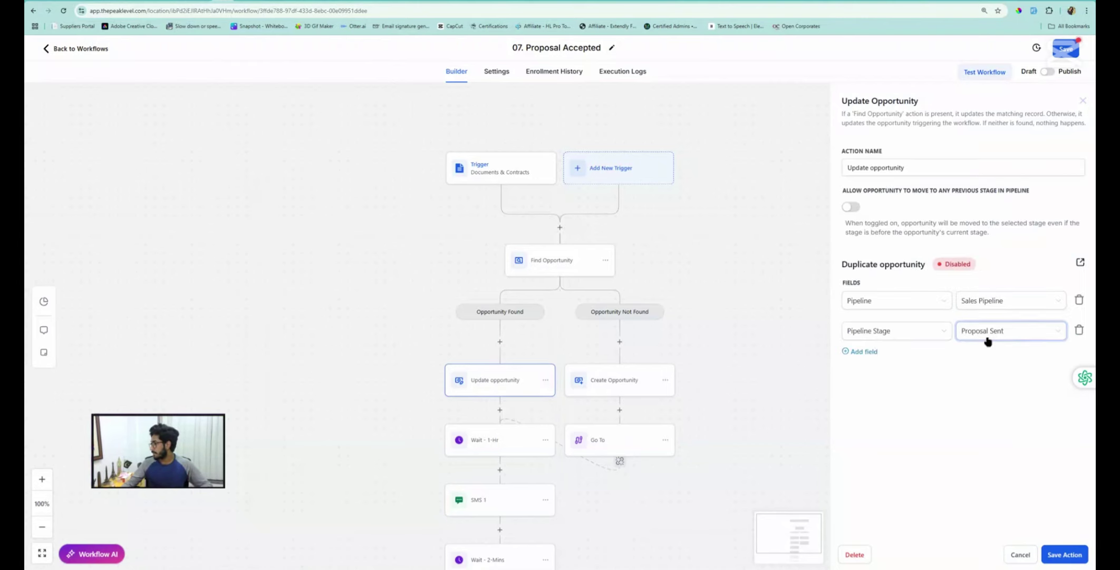
{"action": "left_click", "coordinate": [988, 341]}
{"action": "left_click", "coordinate": [984, 450]}
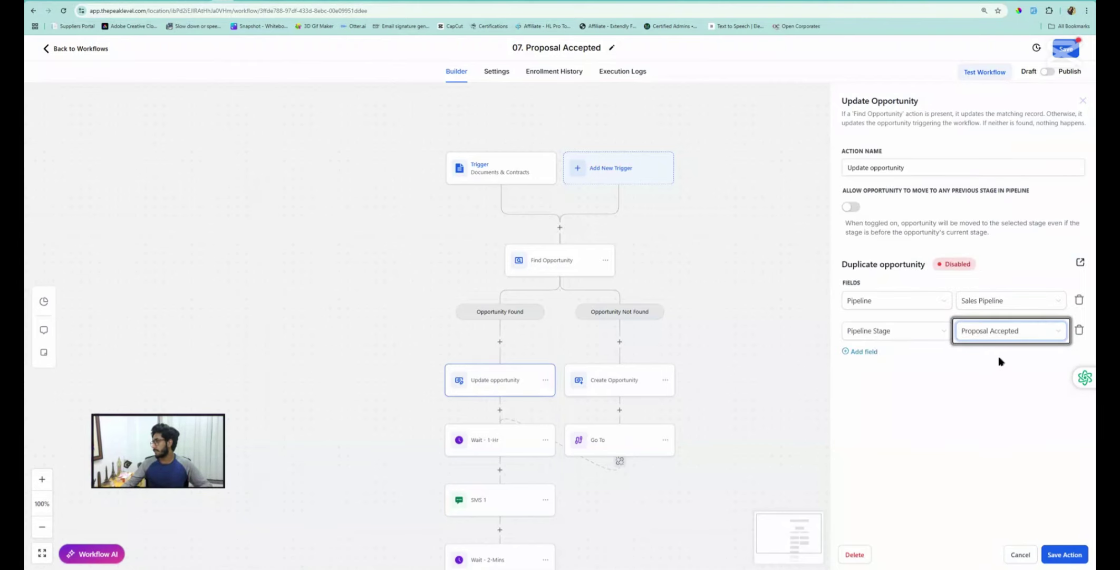
{"action": "left_click", "coordinate": [1068, 555]}
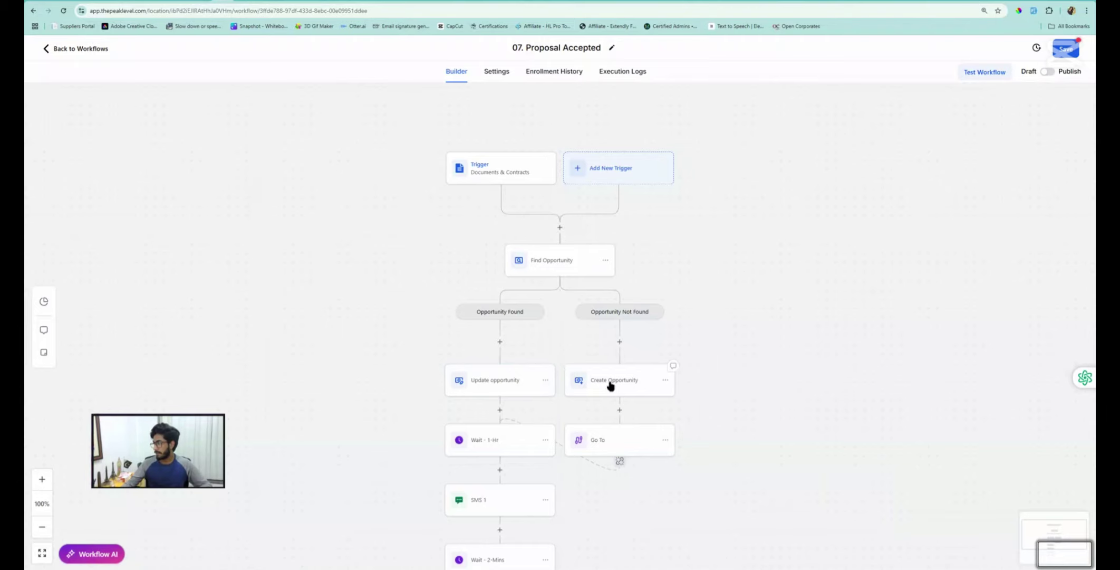
Set the Create Opportunity step's stage to Proposal Accepted and save the workflow
{"action": "left_click", "coordinate": [610, 386]}
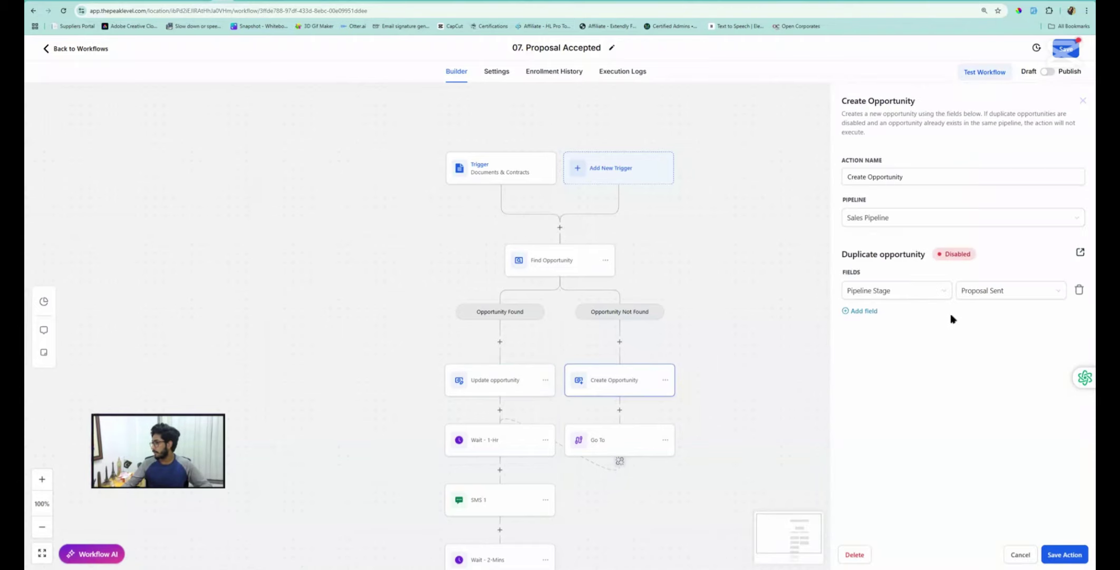
{"action": "left_click", "coordinate": [994, 298]}
{"action": "left_click", "coordinate": [1002, 411]}
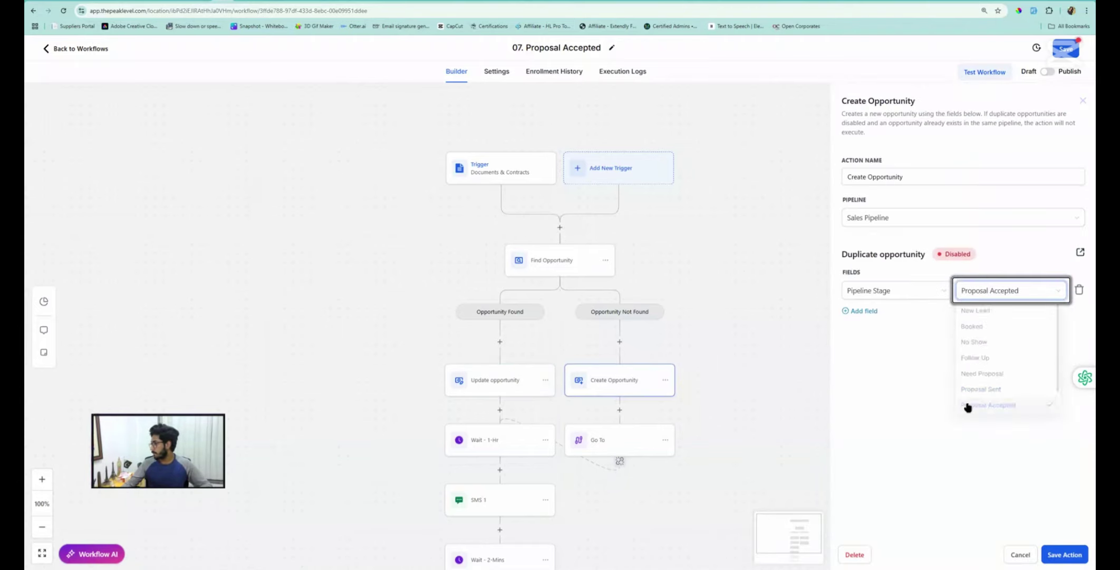
{"action": "left_click", "coordinate": [1064, 555]}
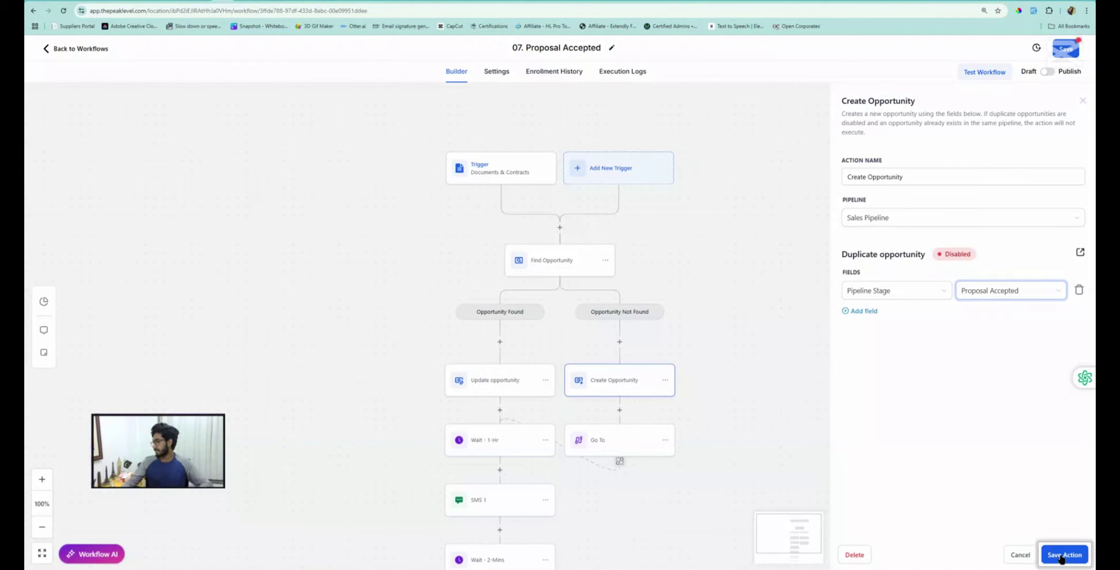
{"action": "left_click", "coordinate": [1068, 50]}
Delete the Wait - 1-Hr step and point the Go To step at SMS 1
{"action": "scroll", "coordinate": [585, 298], "scroll_direction": "down", "scroll_amount": 1}
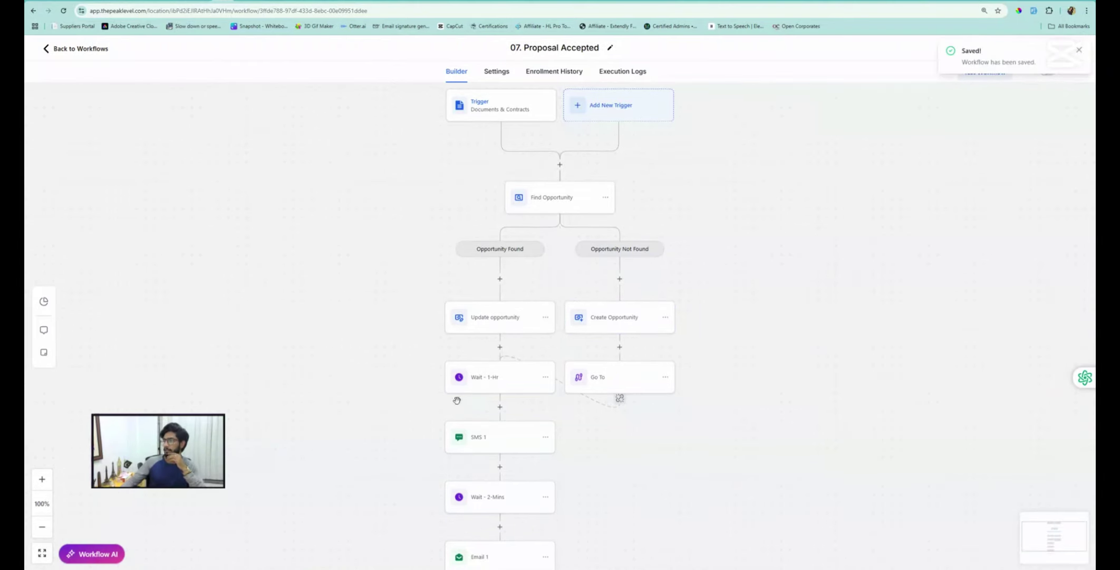
{"action": "left_click", "coordinate": [546, 377]}
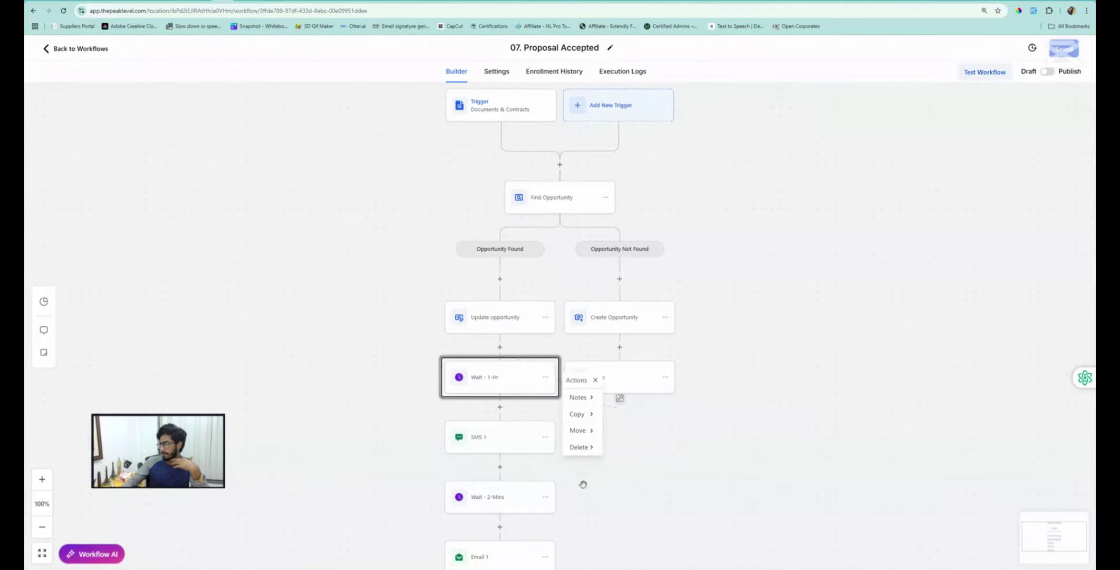
{"action": "left_click", "coordinate": [629, 393]}
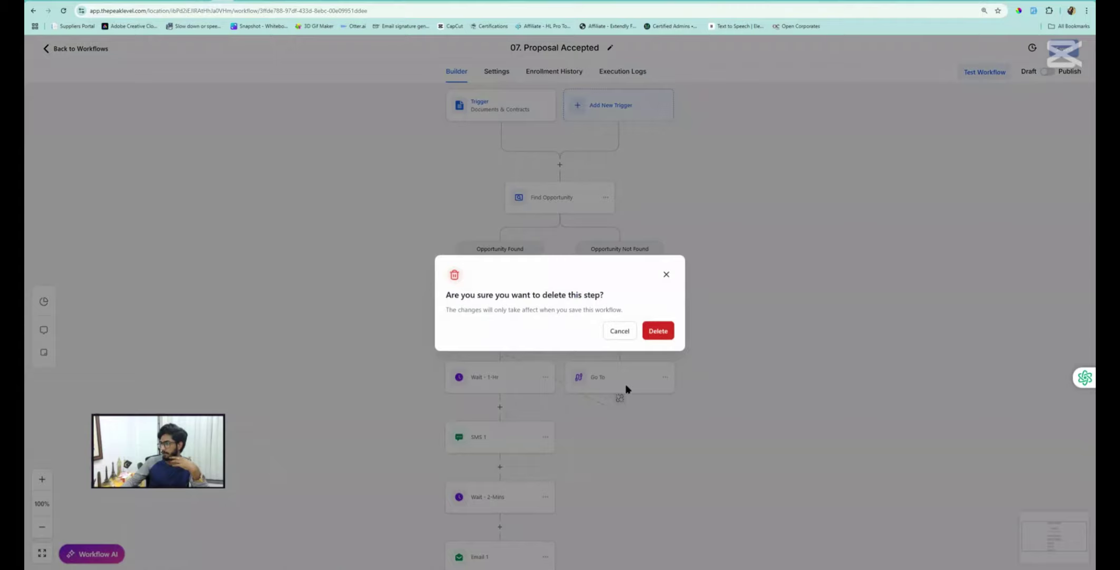
{"action": "left_click", "coordinate": [658, 331]}
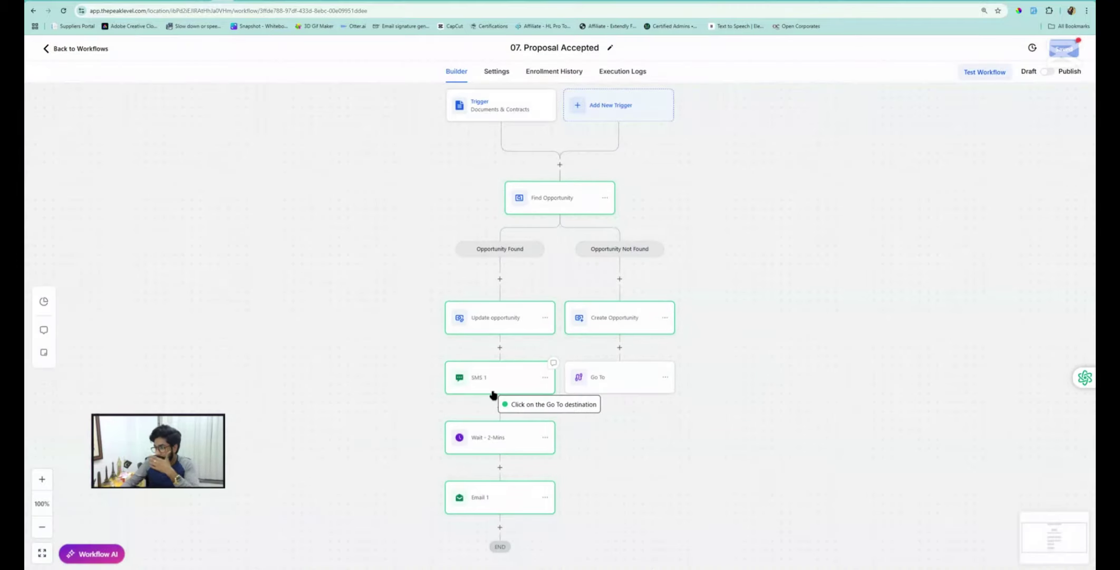
{"action": "left_click", "coordinate": [505, 375]}
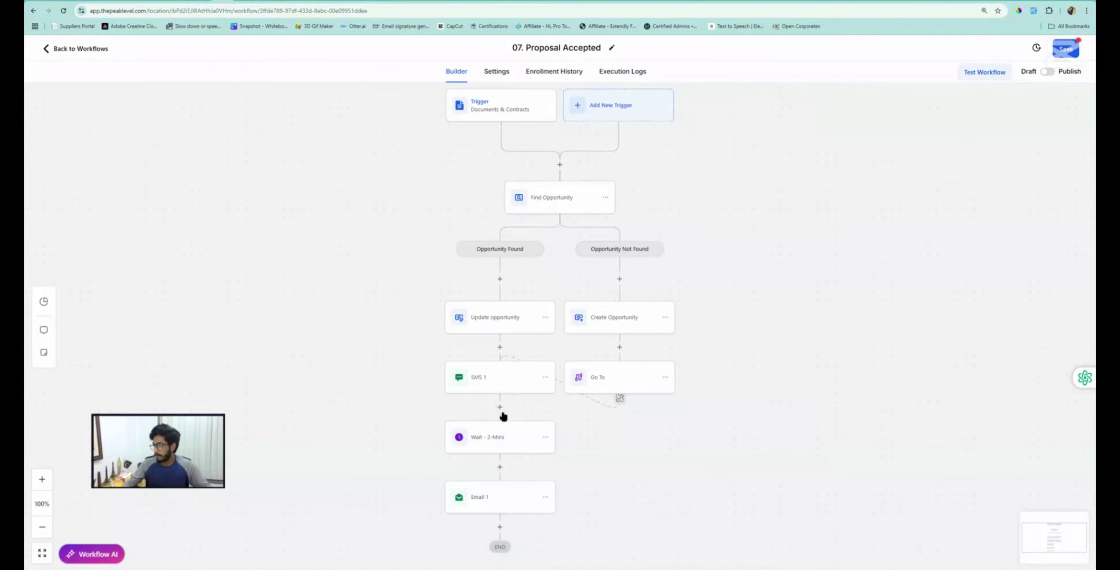
{"action": "left_click", "coordinate": [500, 346]}
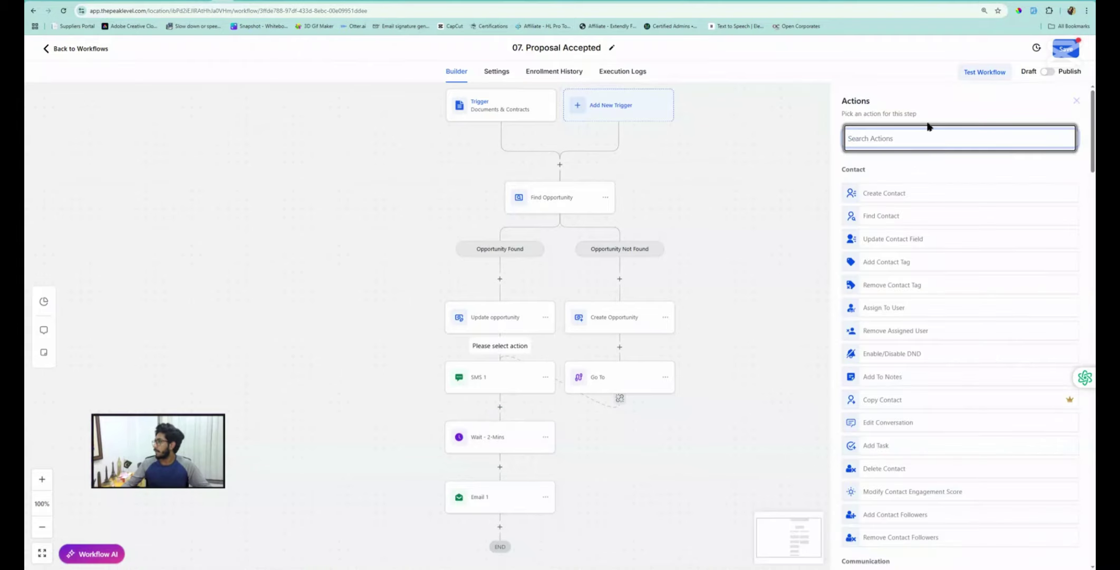
{"action": "left_click", "coordinate": [900, 134]}
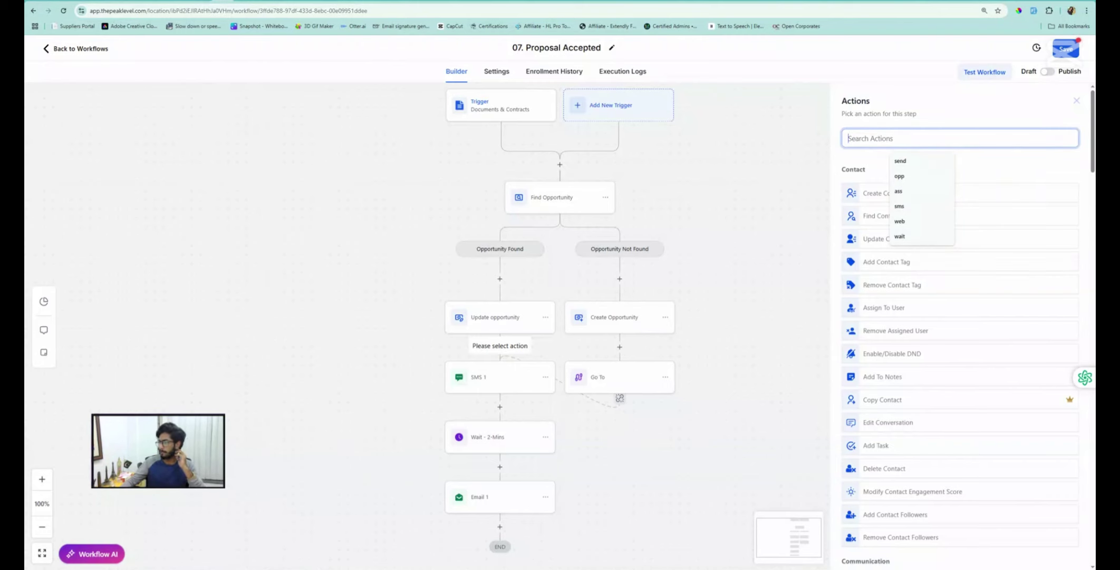
{"action": "left_click", "coordinate": [1076, 101]}
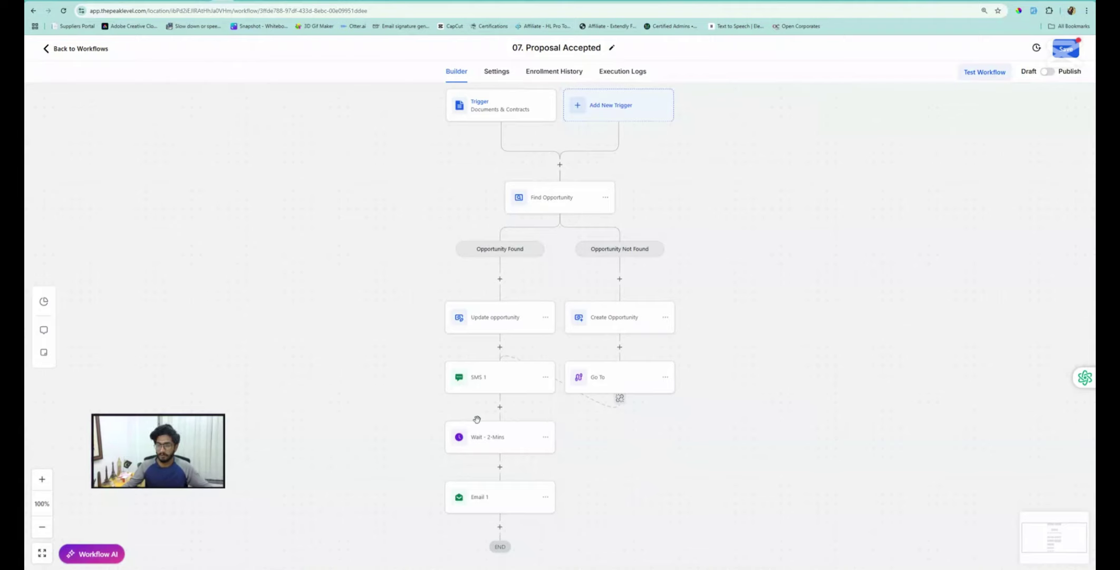
{"action": "scroll", "coordinate": [521, 384], "scroll_direction": "down", "scroll_amount": 1}
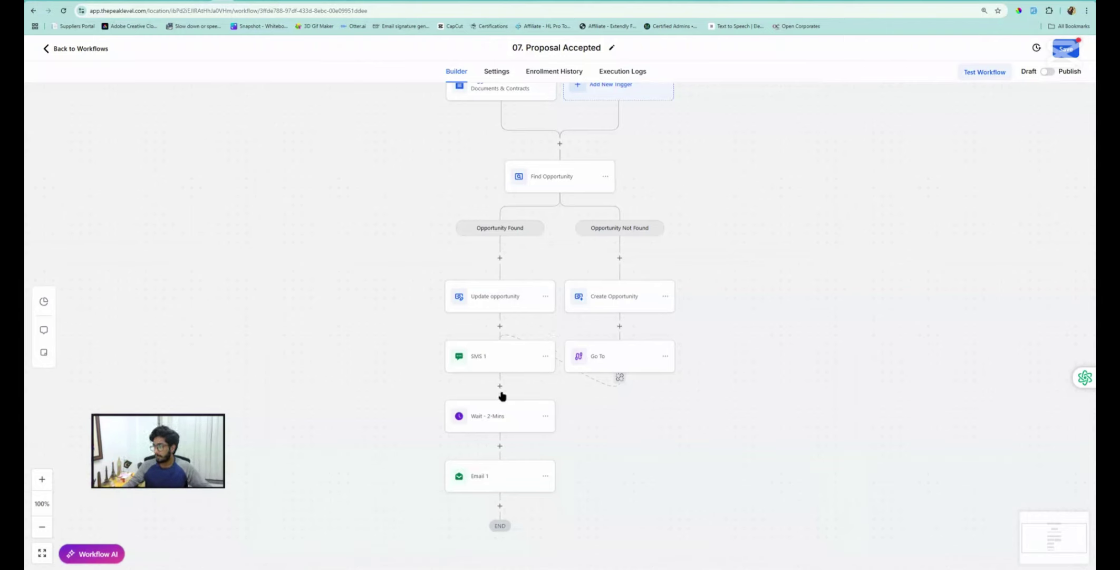
Insert a Send Internal Notification step after Update opportunity, with type Notification
{"action": "left_click", "coordinate": [500, 327]}
{"action": "left_click", "coordinate": [893, 140]}
{"action": "type", "text": "send"}
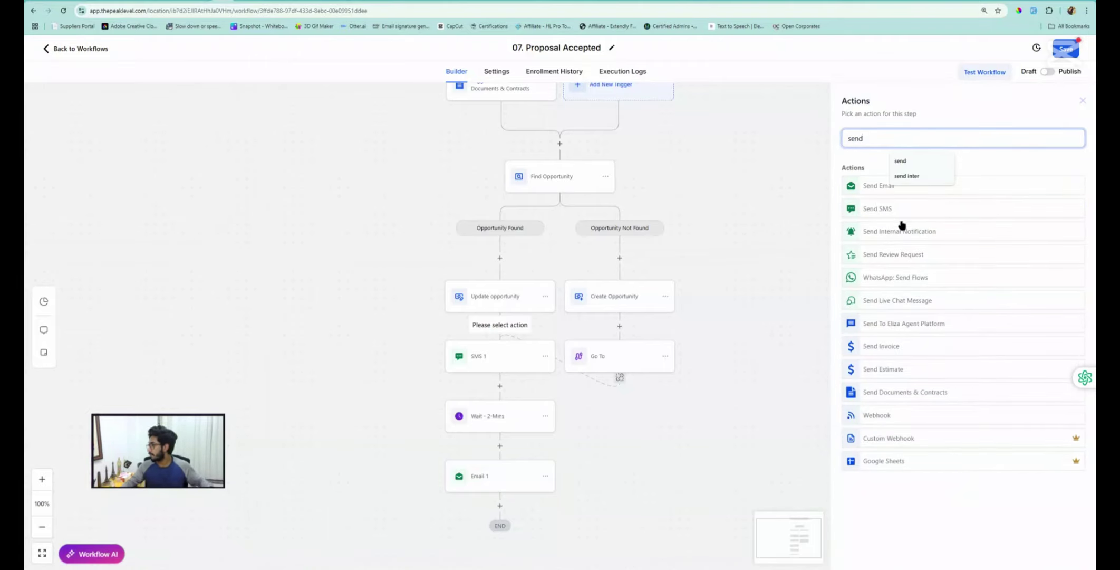
{"action": "left_click", "coordinate": [900, 231]}
{"action": "left_click", "coordinate": [866, 199]}
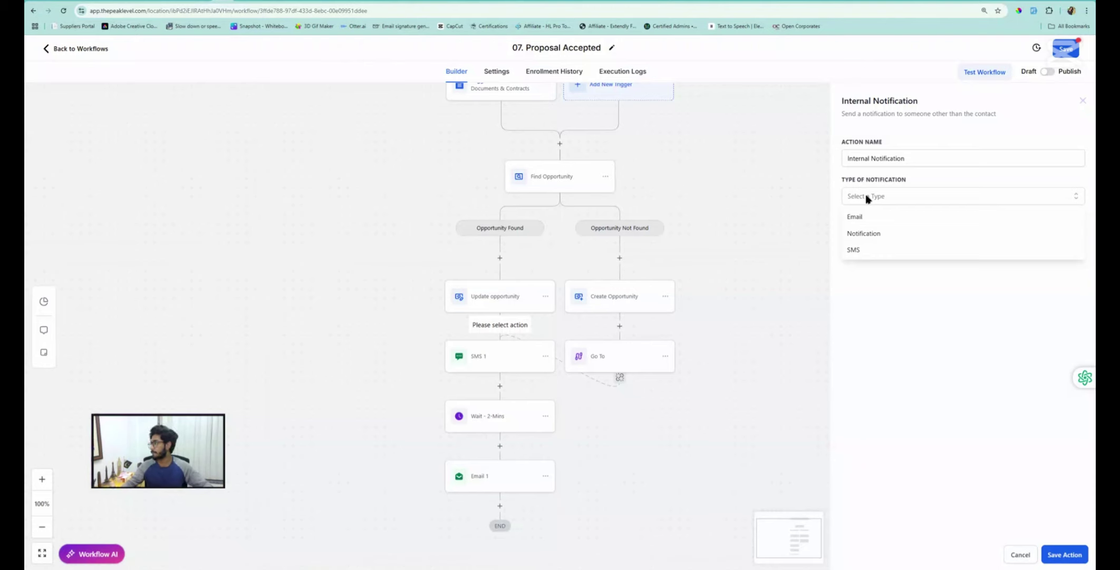
{"action": "left_click", "coordinate": [865, 199]}
{"action": "left_click", "coordinate": [878, 197]}
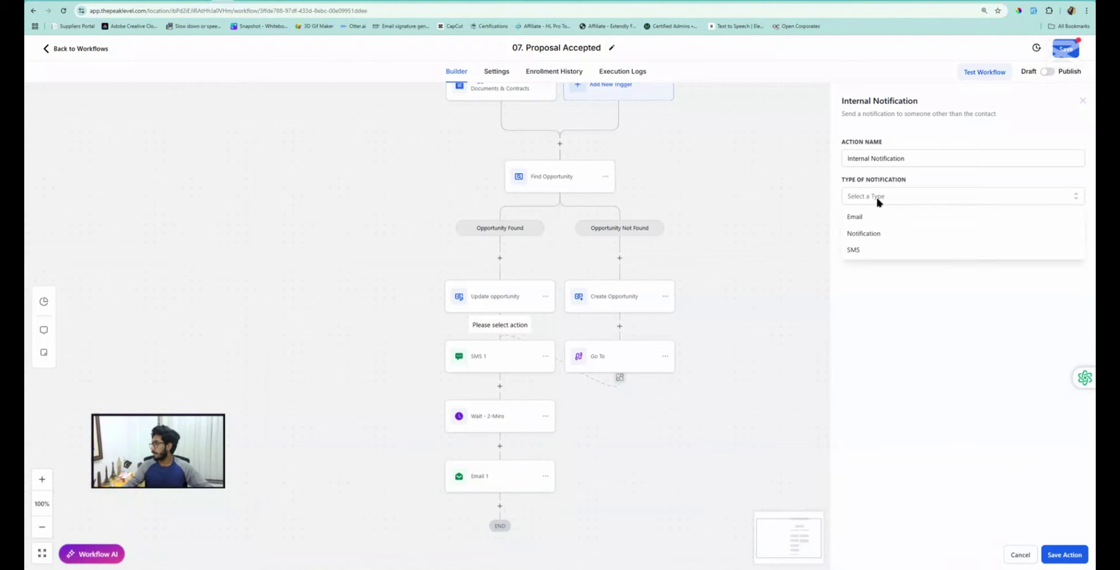
{"action": "left_click", "coordinate": [867, 233]}
Title it 'Pro' plus the contact's full name, message 'Please procced with the nect steps'
{"action": "left_click", "coordinate": [867, 233]}
{"action": "type", "text": "Proposal Accepted From"}
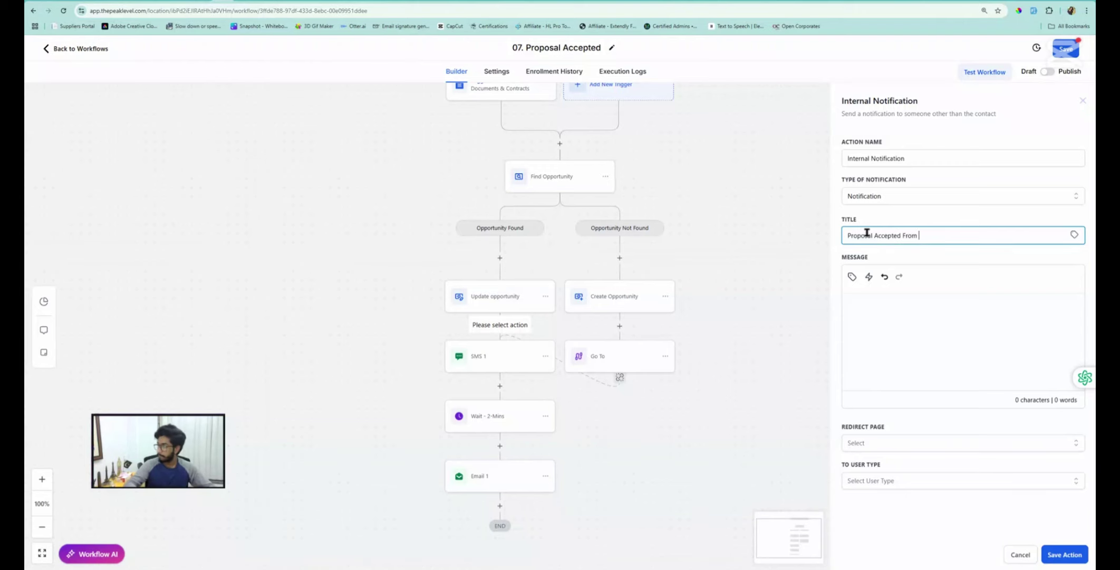
{"action": "left_click", "coordinate": [1074, 236]}
{"action": "left_click", "coordinate": [1018, 264]}
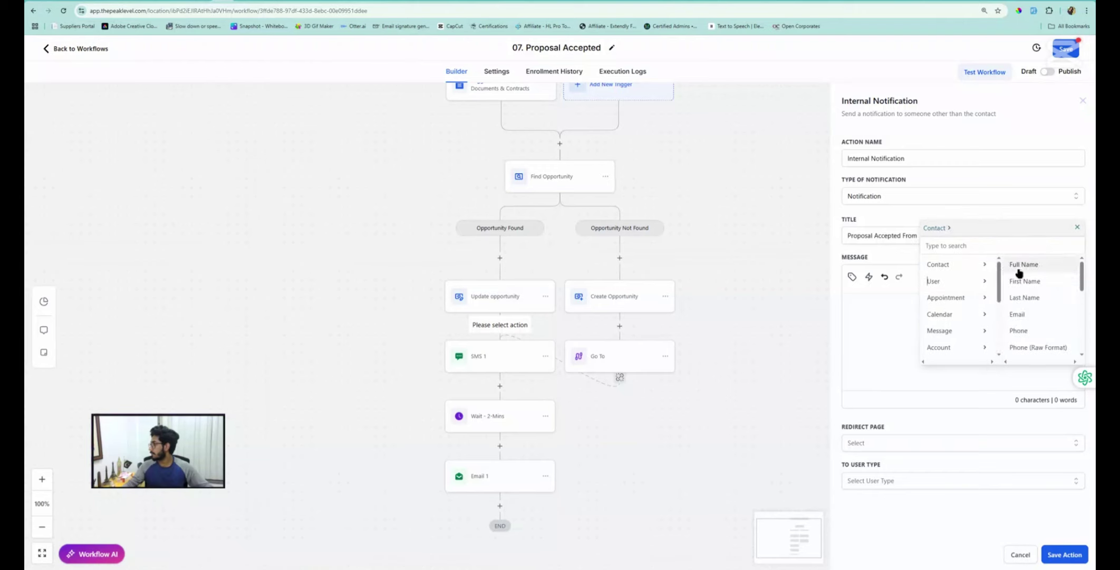
{"action": "left_click", "coordinate": [1023, 265]}
{"action": "left_click", "coordinate": [900, 301]}
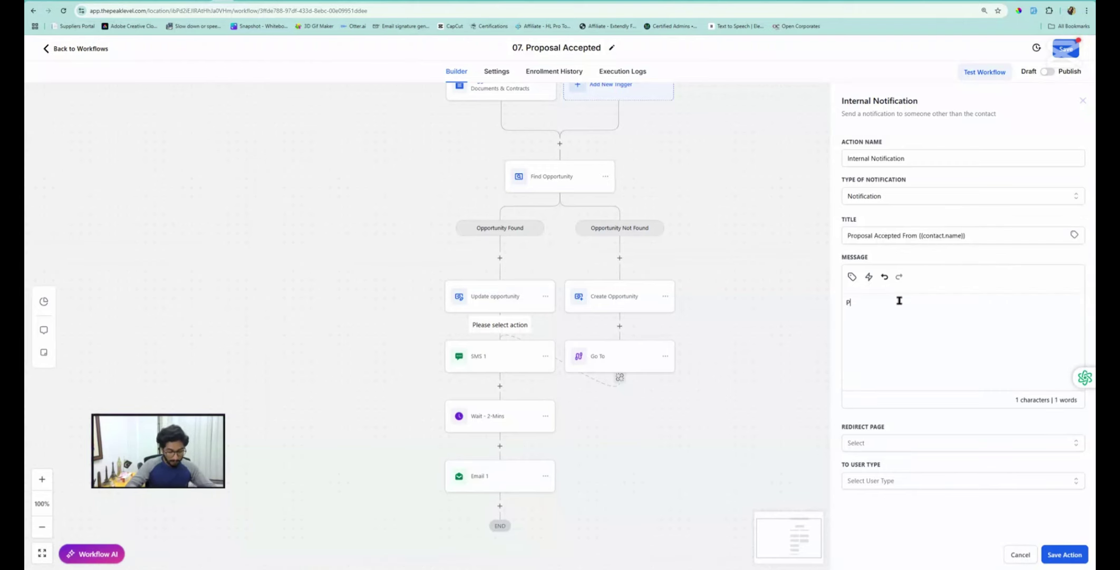
{"action": "type", "text": "Please procced"}
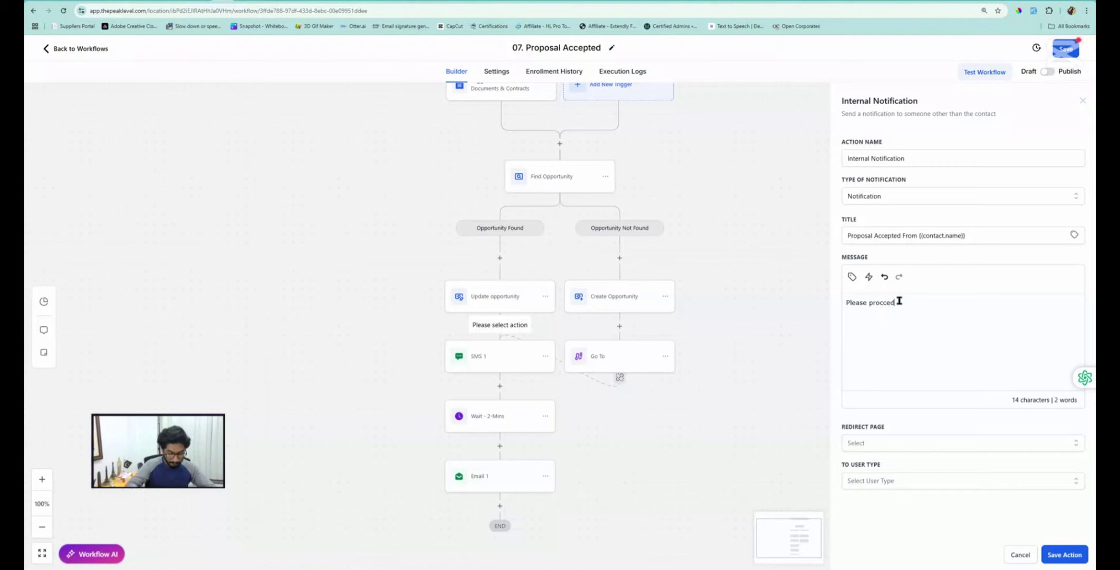
{"action": "type", "text": " with the nect"}
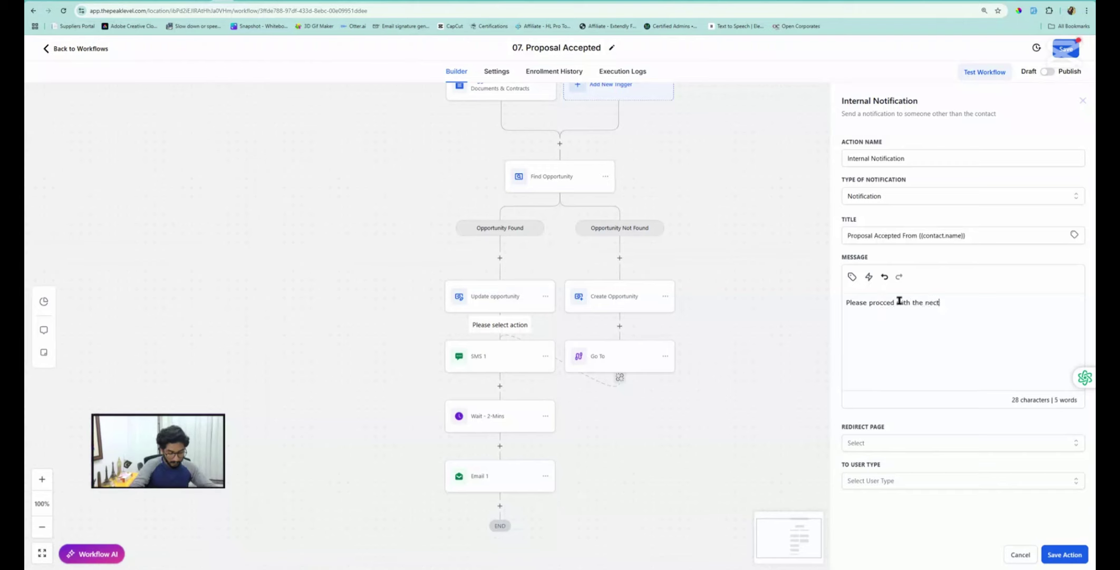
{"action": "type", "text": " steps"}
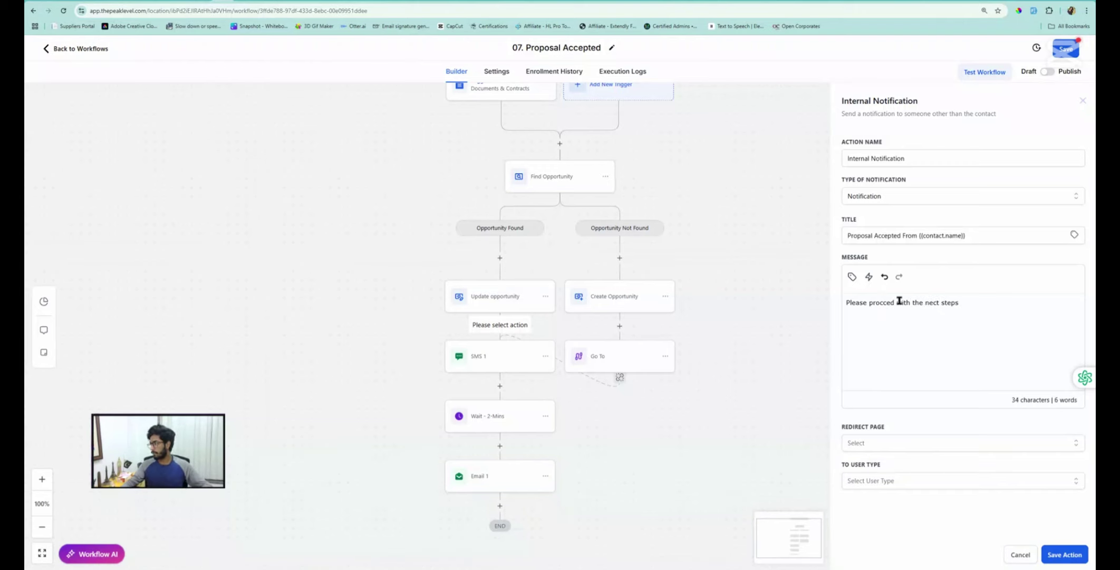
Redirect to Contact, notify the contact's assigned user, and save the workflow
{"action": "left_click", "coordinate": [868, 446]}
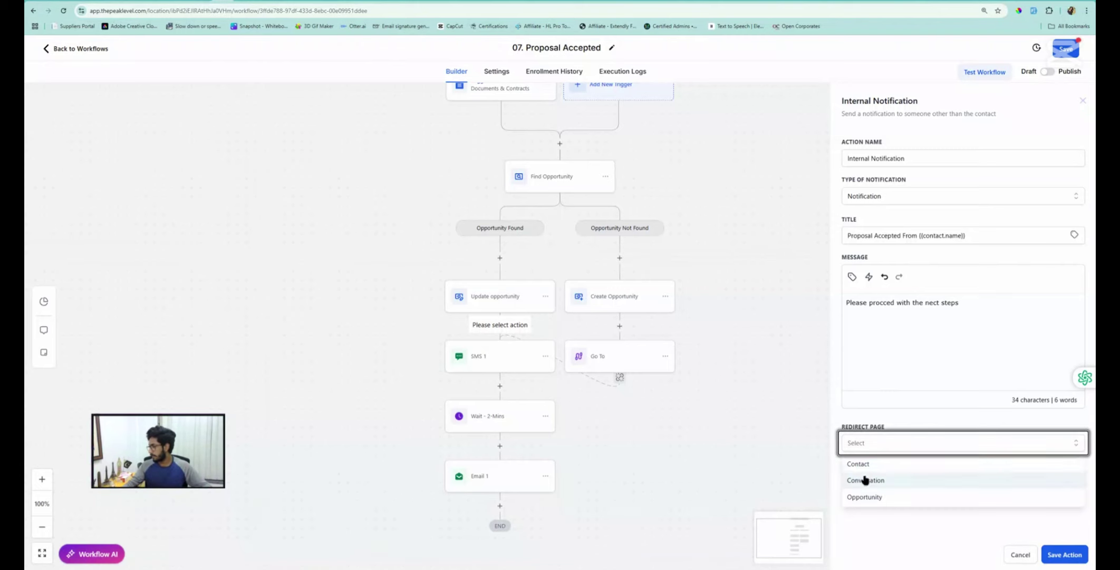
{"action": "left_click", "coordinate": [858, 466]}
{"action": "left_click", "coordinate": [885, 484]}
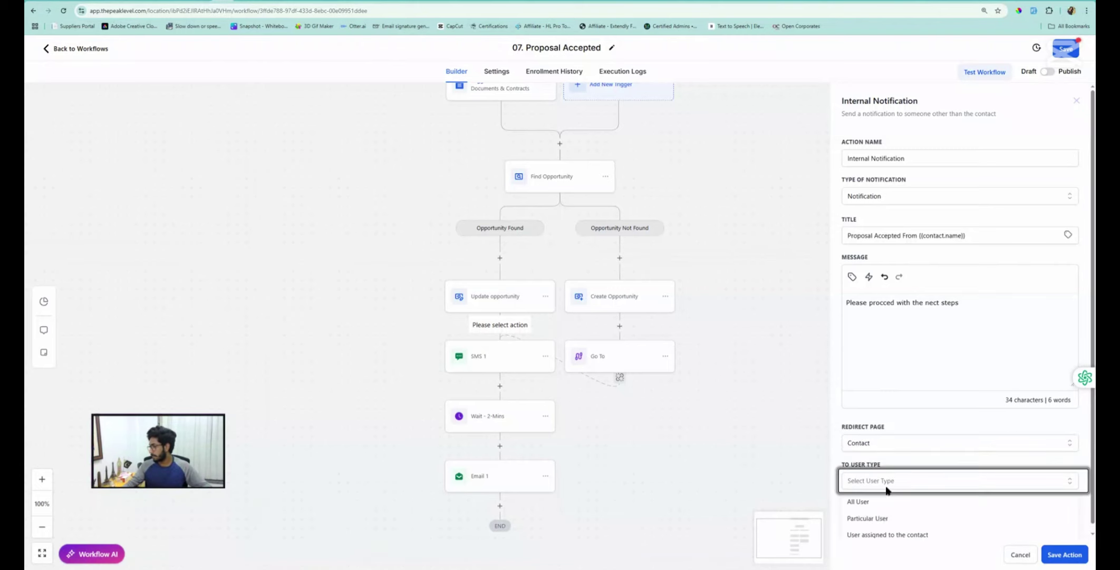
{"action": "left_click", "coordinate": [865, 534]}
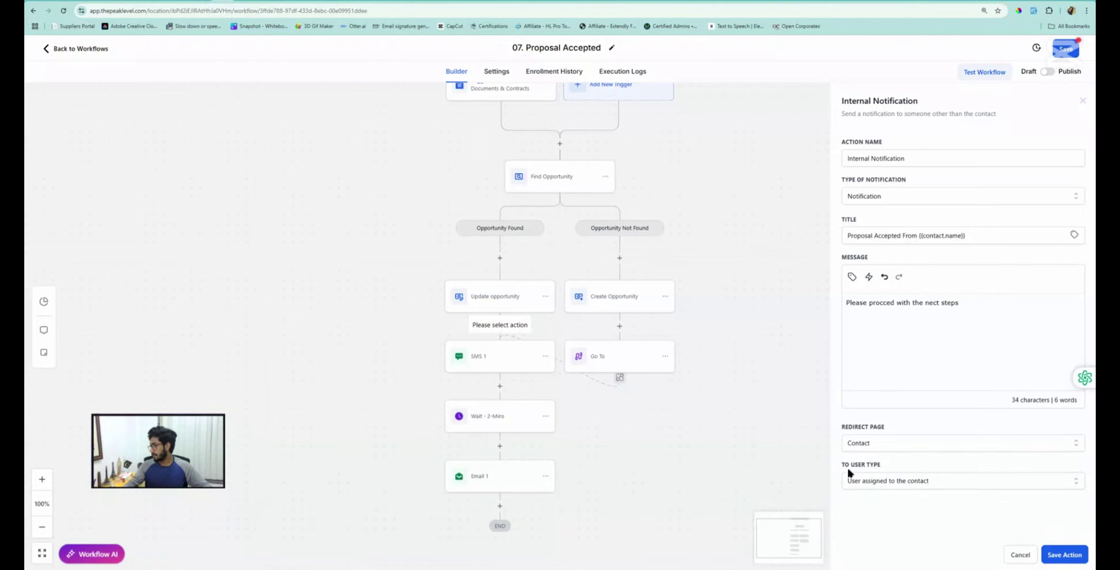
{"action": "left_click", "coordinate": [1061, 554]}
{"action": "left_click", "coordinate": [1061, 51]}
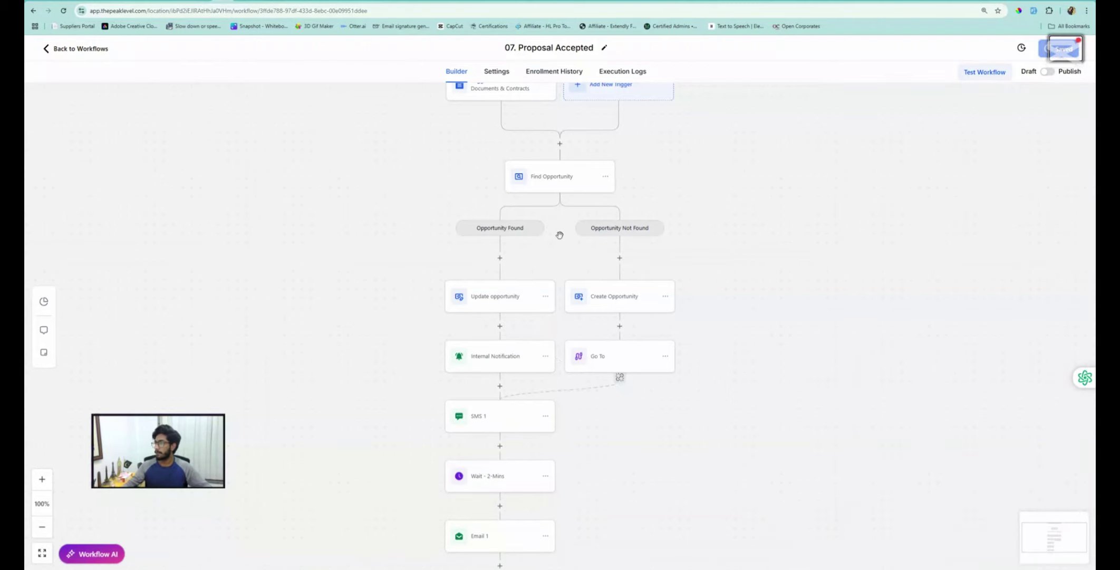
Repoint the Go To step to Internal Notification, save, and go back to workflows
{"action": "scroll", "coordinate": [504, 335], "scroll_direction": "down", "scroll_amount": 2}
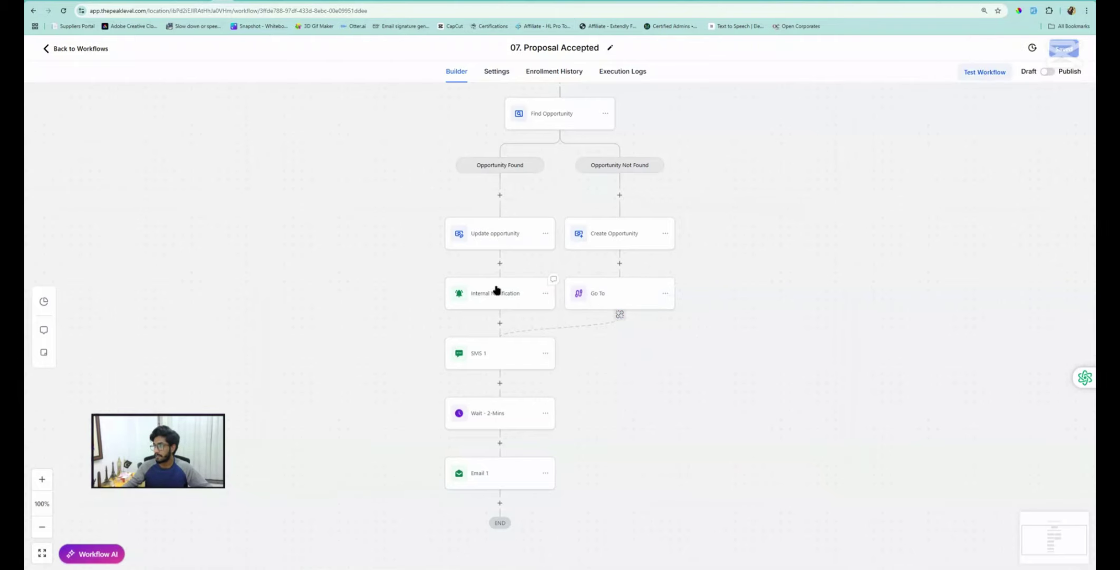
{"action": "left_click", "coordinate": [620, 315]}
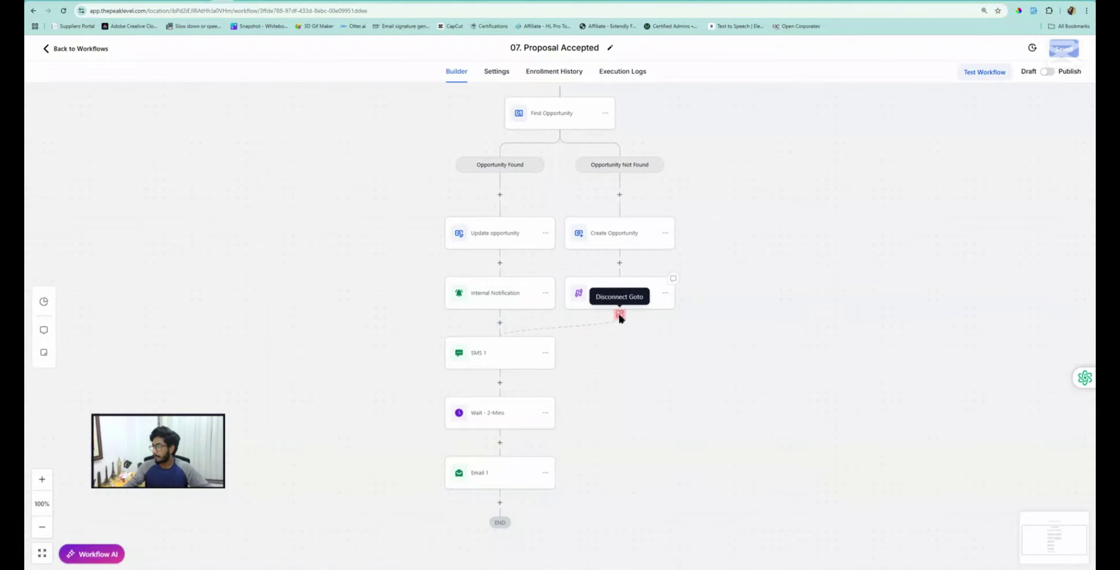
{"action": "left_click", "coordinate": [619, 315]}
{"action": "left_click", "coordinate": [647, 334]}
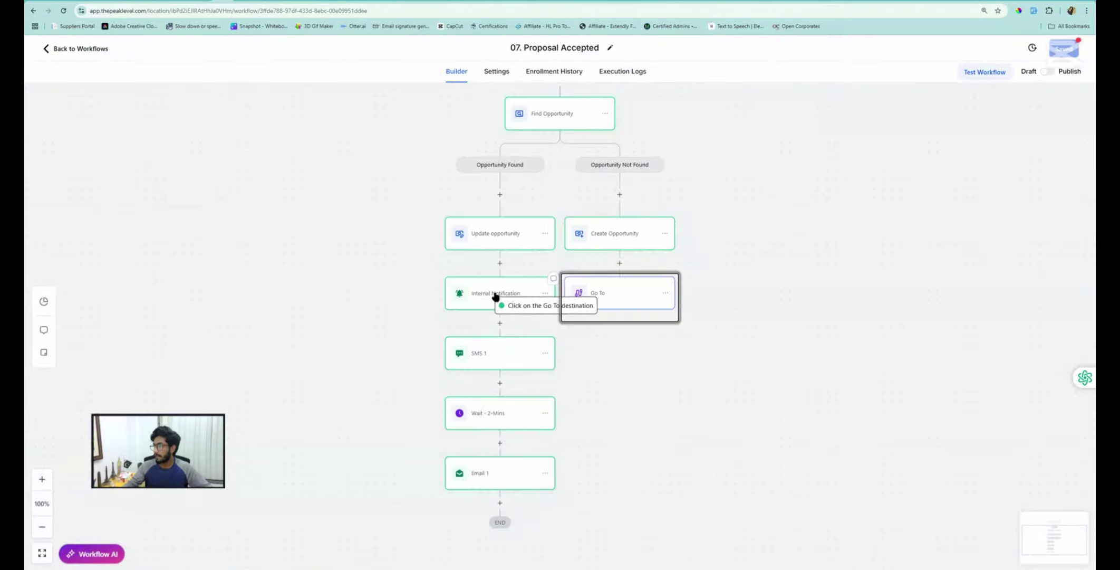
{"action": "left_click", "coordinate": [497, 296]}
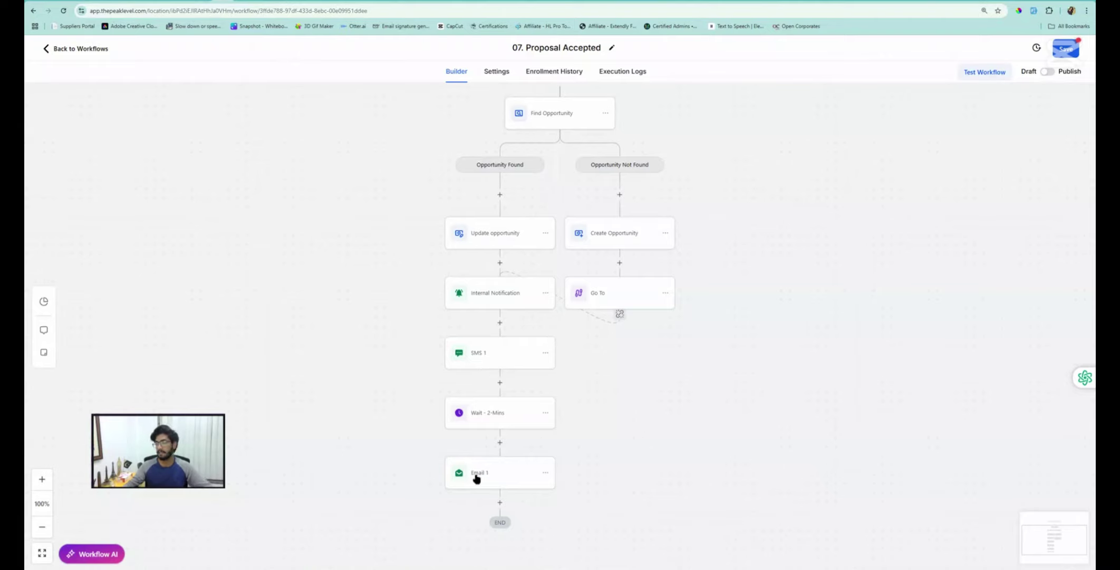
{"action": "left_click", "coordinate": [1065, 49]}
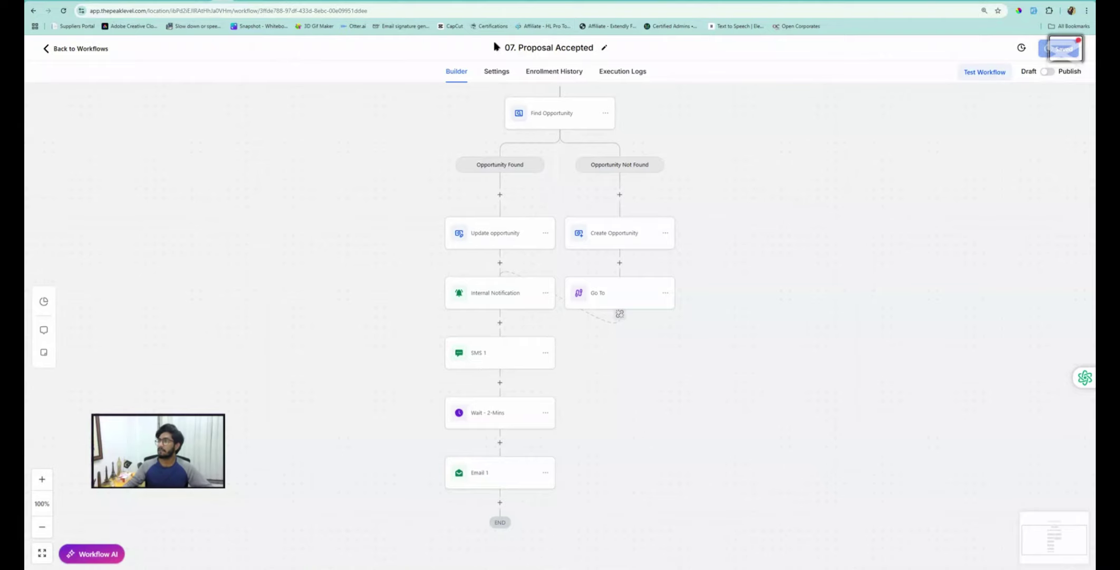
{"action": "left_click", "coordinate": [95, 51]}
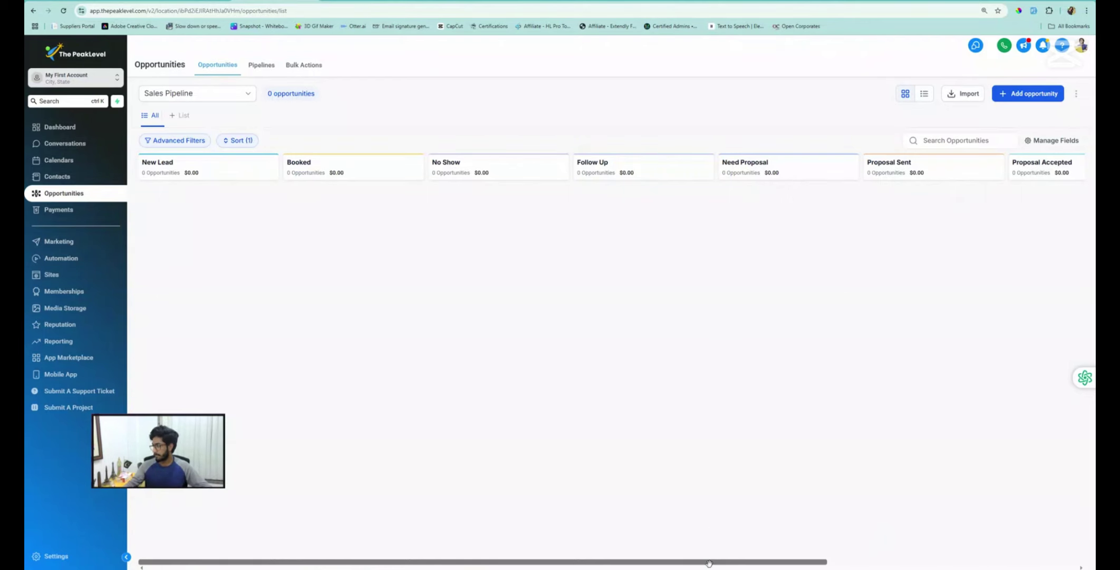
Scroll the Opportunities board through to Completed, then return to the Automation workflow list
{"action": "left_click_drag", "start_coordinate": [710, 563], "coordinate": [966, 544]}
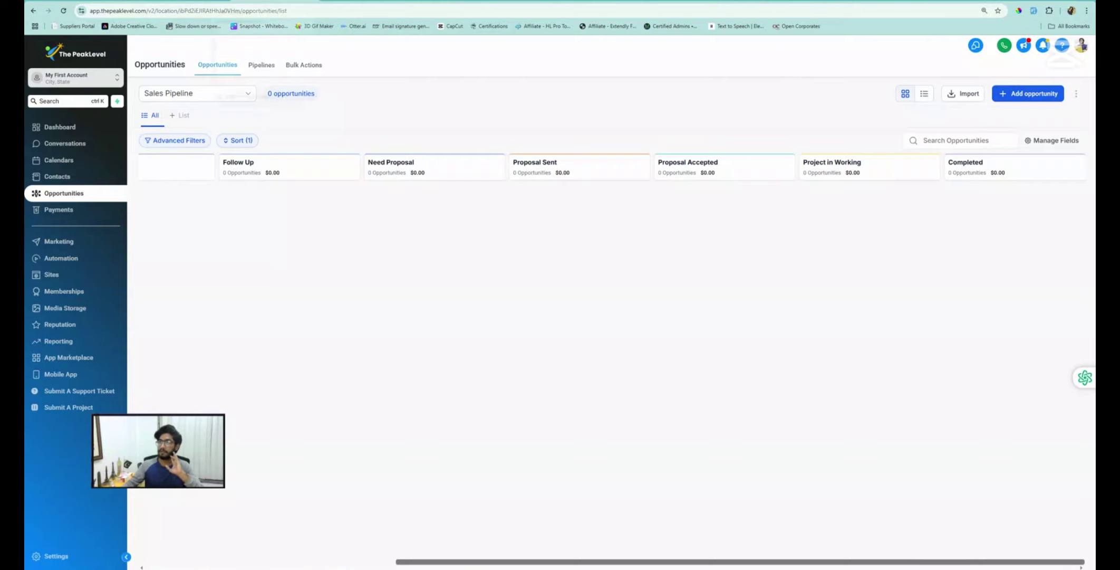
{"action": "left_click", "coordinate": [264, 1]}
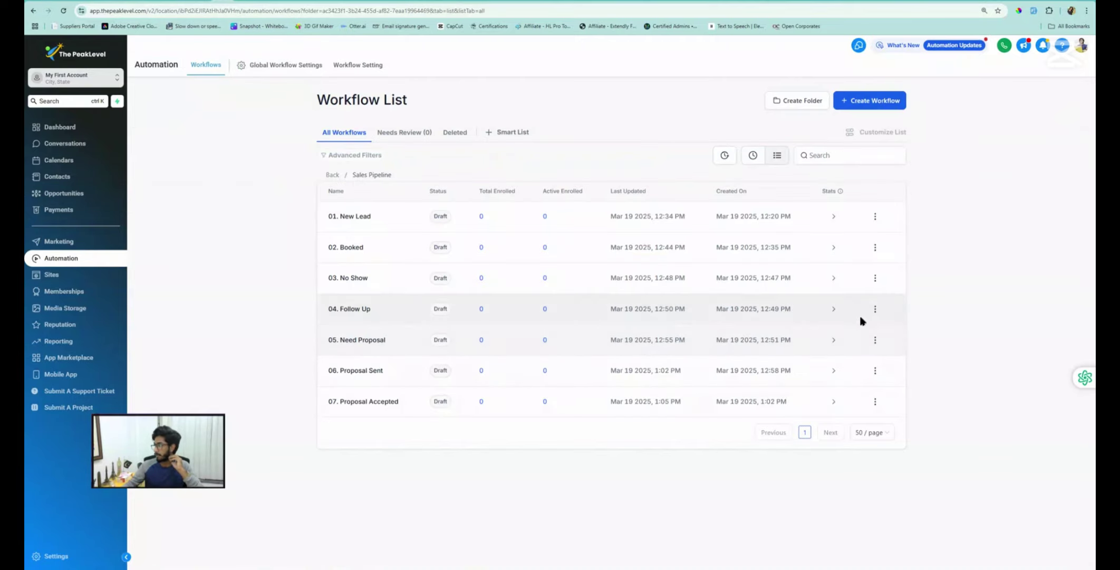
Duplicate 04. Follow Up as '08. Project in Working' and open the new copy
{"action": "left_click", "coordinate": [875, 310]}
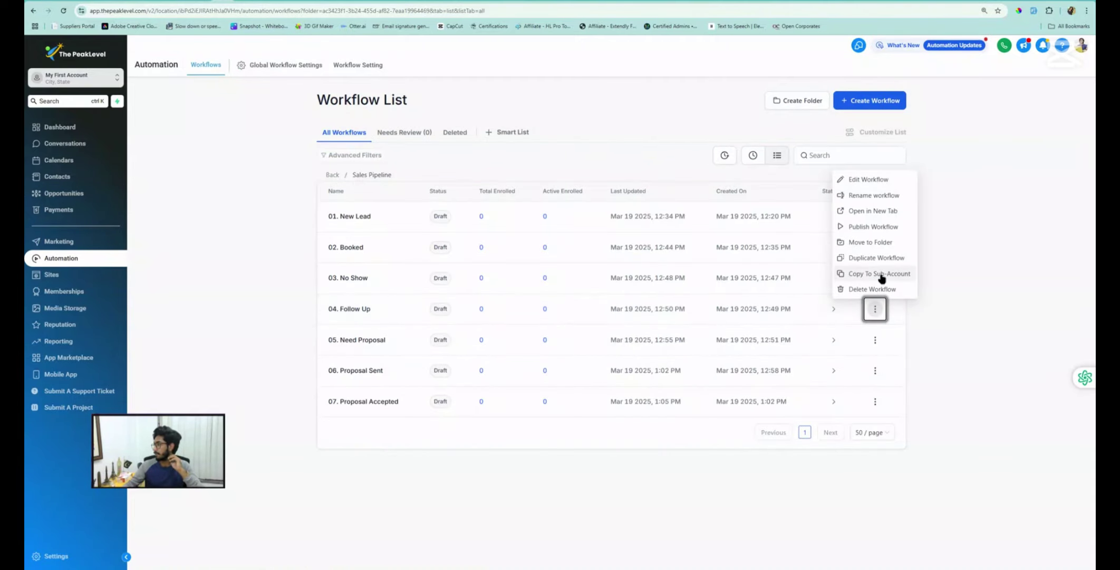
{"action": "left_click", "coordinate": [875, 258]}
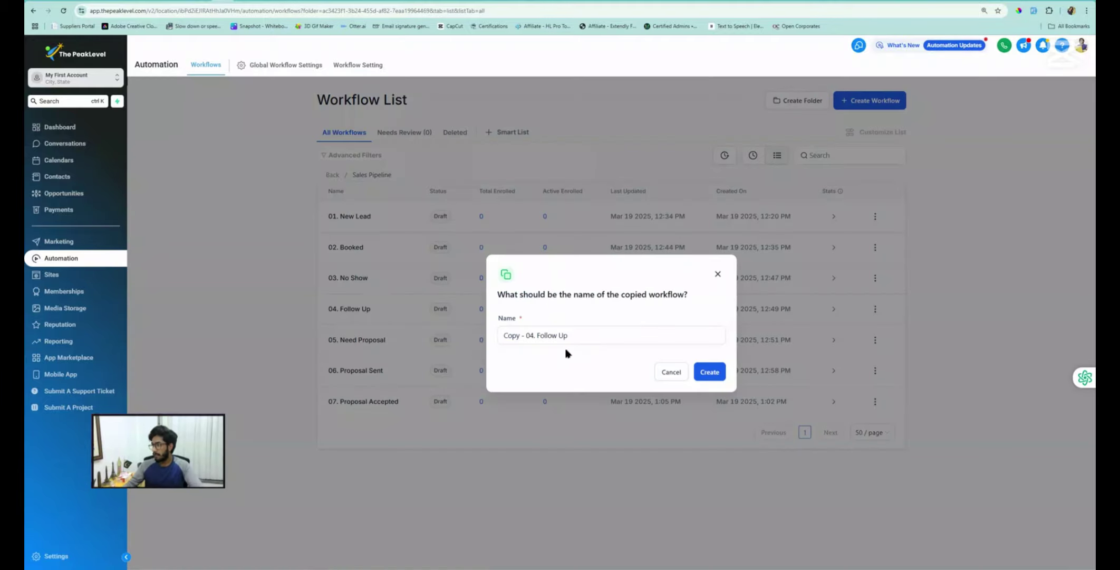
{"action": "left_click", "coordinate": [532, 336]}
{"action": "key", "text": "BackSpace"}
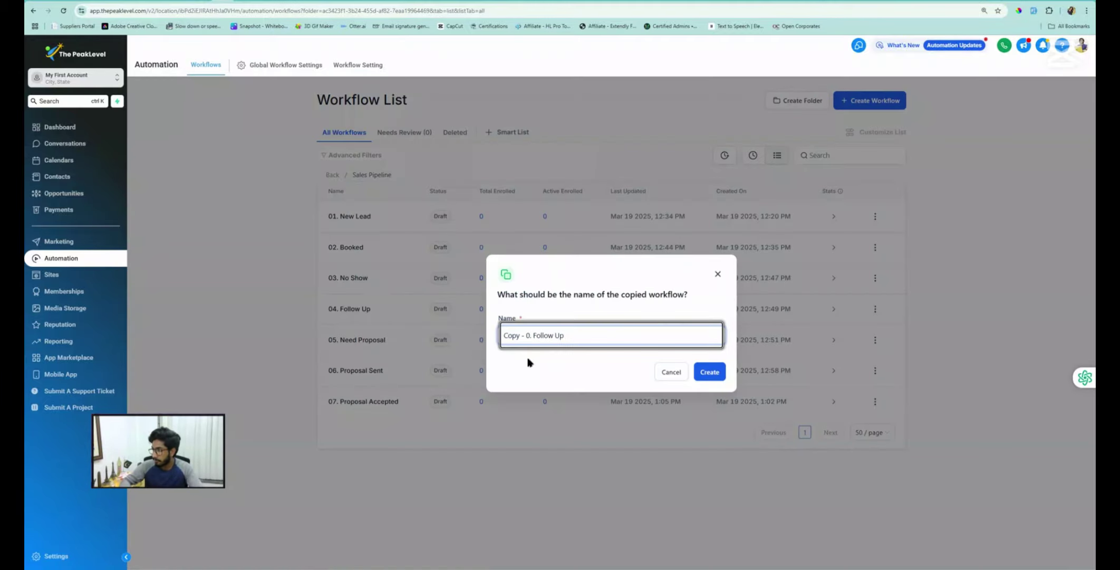
{"action": "type", "text": "8"}
{"action": "key", "text": "Left"}
{"action": "key", "text": "Left"}
{"action": "key", "text": "BackSpace"}
{"action": "key", "text": "BackSpace"}
{"action": "key", "text": "BackSpace"}
{"action": "key", "text": "BackSpace"}
{"action": "key", "text": "BackSpace"}
{"action": "key", "text": "BackSpace"}
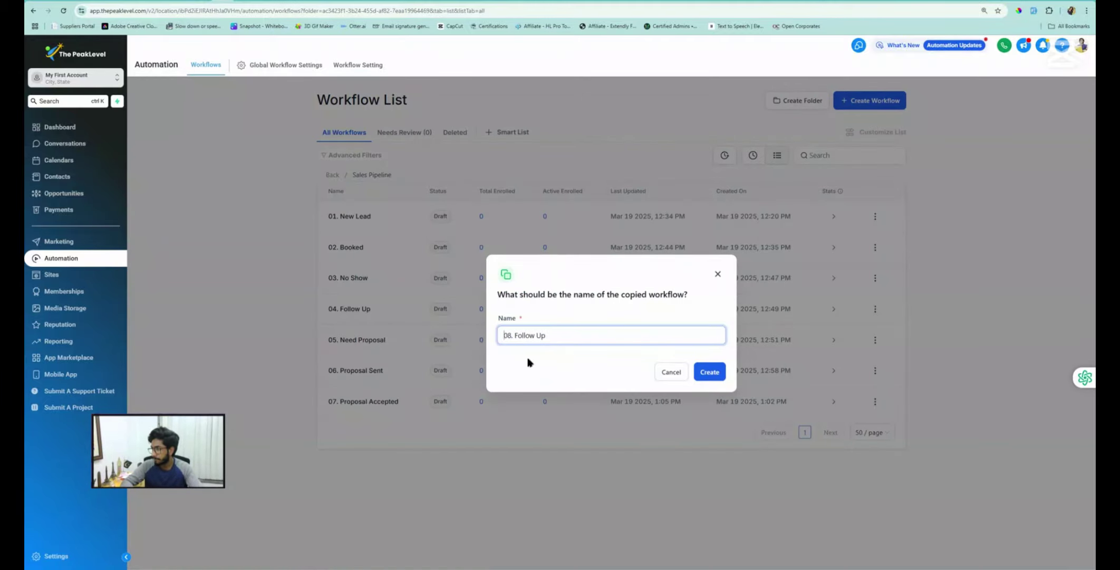
{"action": "key", "text": "Right"}
{"action": "key", "text": "shift+Right"}
{"action": "key", "text": "shift+End"}
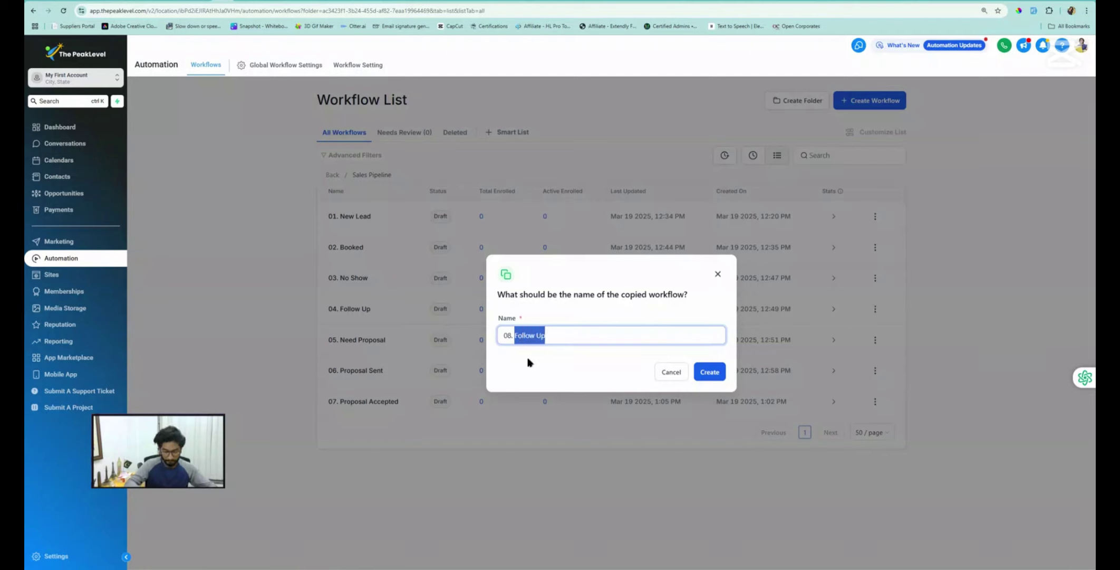
{"action": "type", "text": "Projec"}
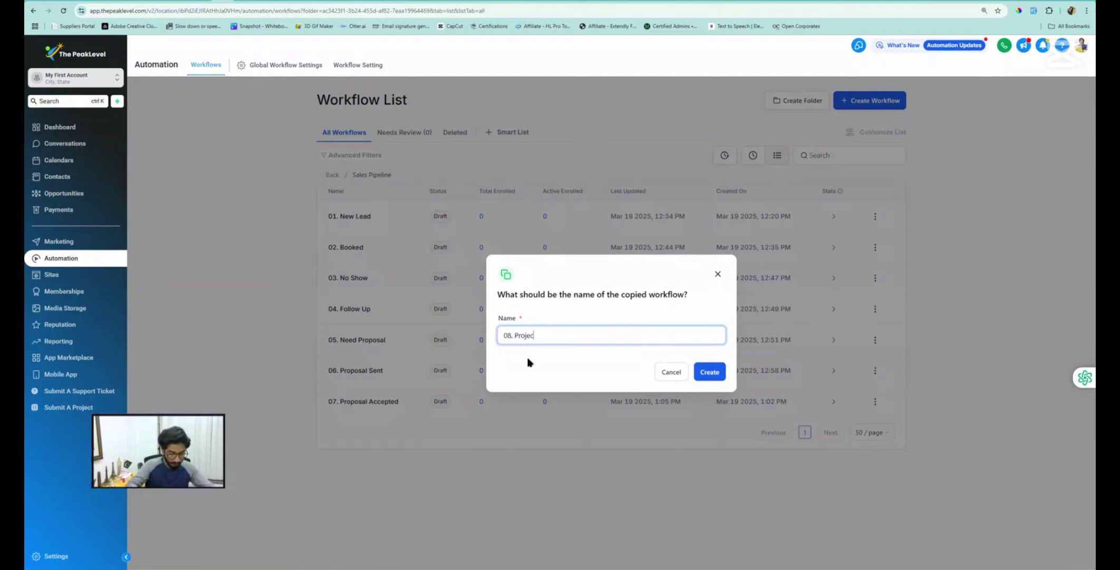
{"action": "type", "text": "t in Worki"}
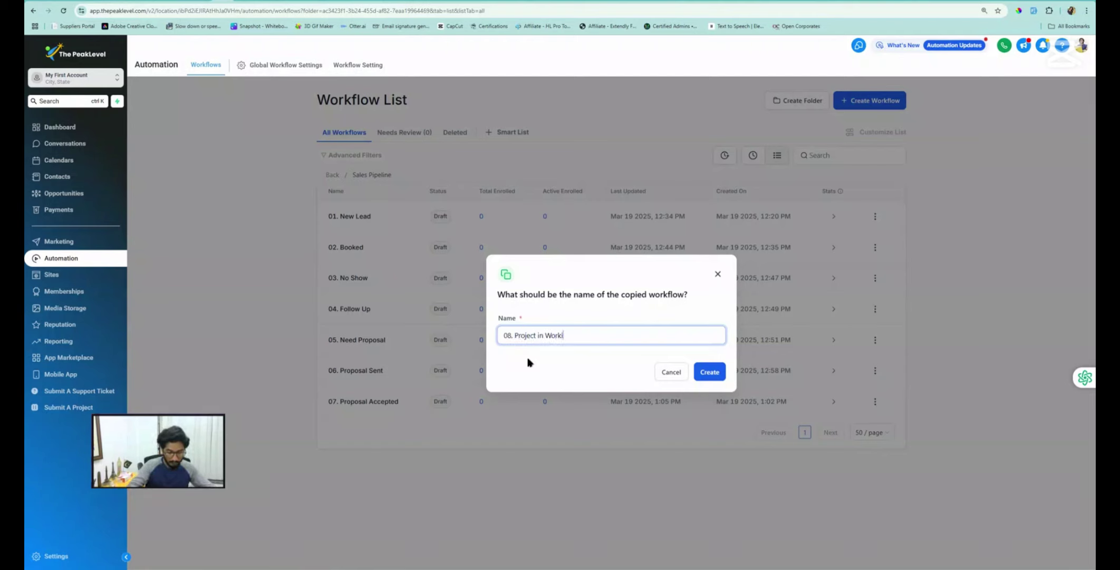
{"action": "type", "text": "ng"}
{"action": "left_click", "coordinate": [697, 365]}
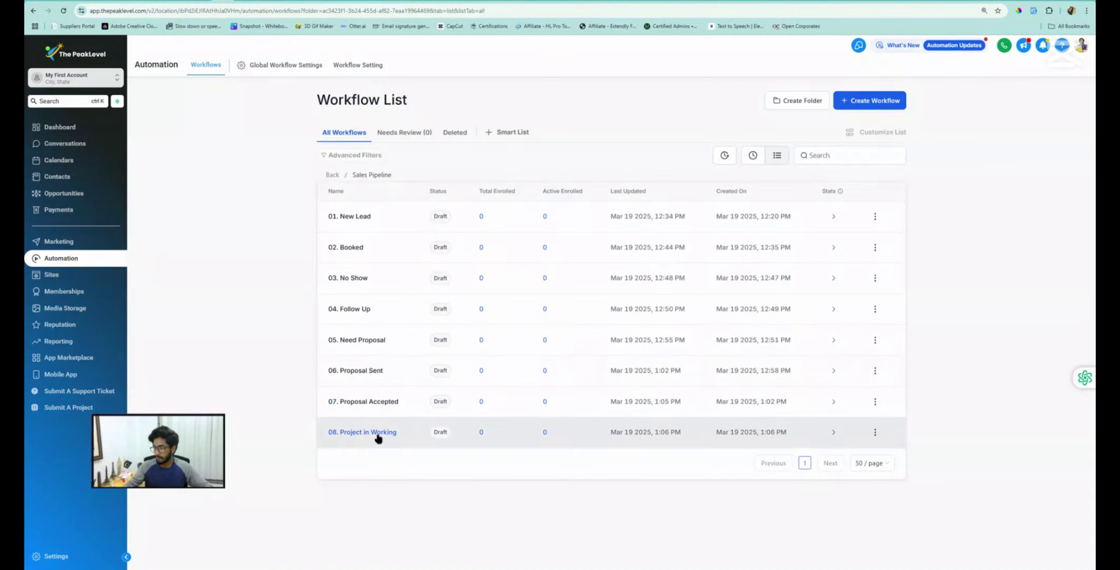
{"action": "left_click", "coordinate": [376, 435]}
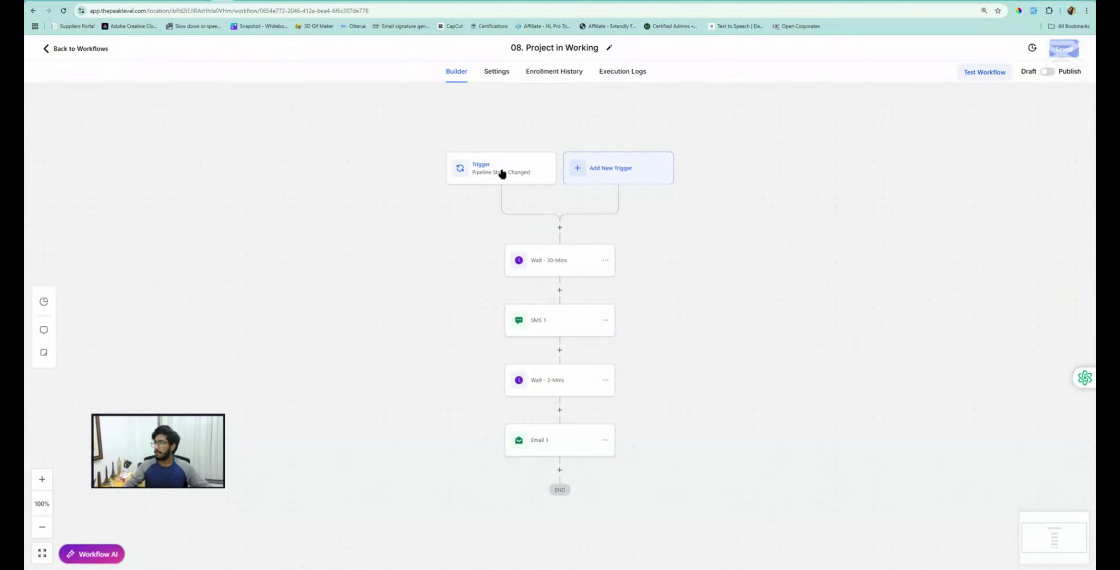
Change the Pipeline Stage Changed trigger's stage filter from Follow Up to Project in Working
{"action": "left_click", "coordinate": [498, 172]}
{"action": "left_click", "coordinate": [931, 274]}
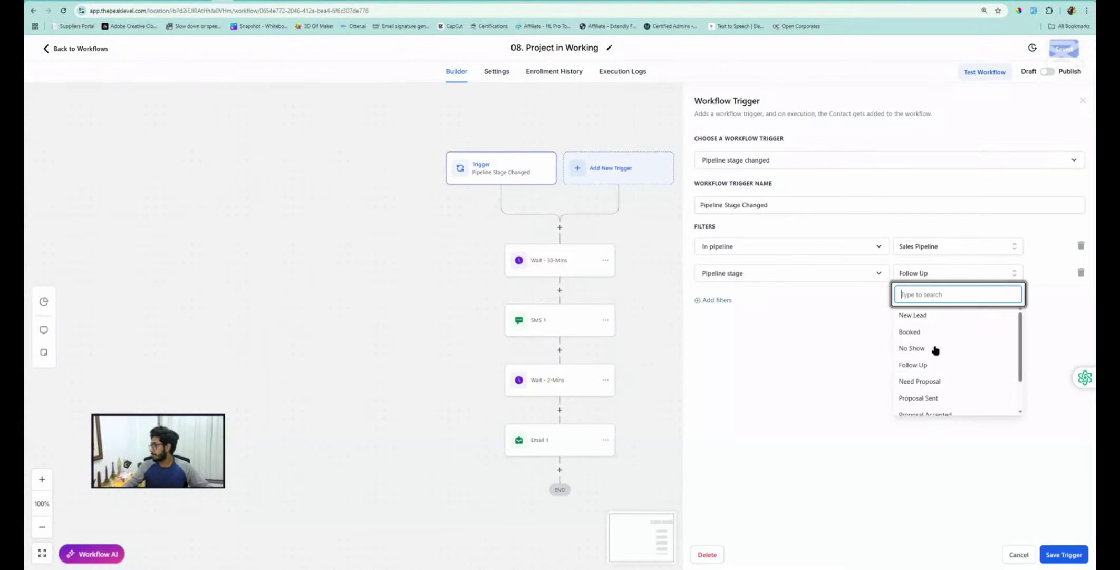
{"action": "scroll", "coordinate": [931, 385], "scroll_direction": "down", "scroll_amount": 2}
{"action": "left_click", "coordinate": [940, 390]}
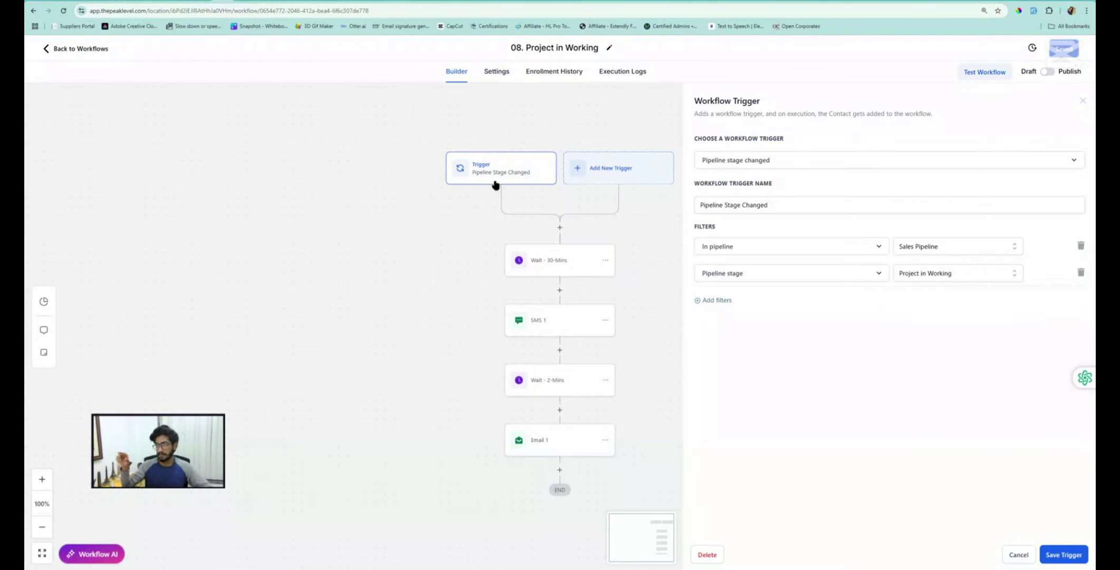
{"action": "left_click", "coordinate": [1067, 551]}
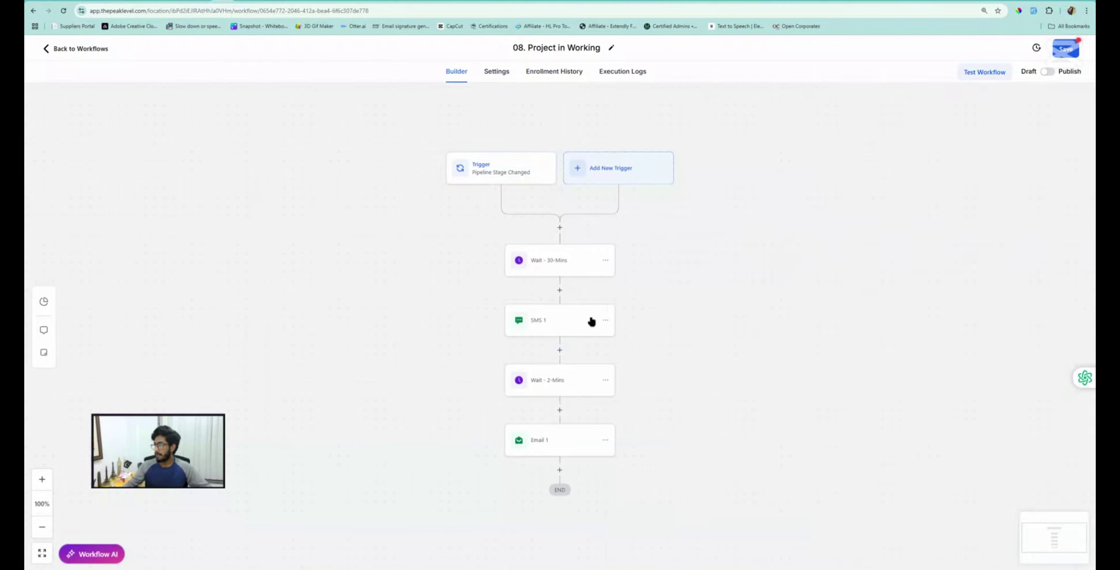
Delete the Wait - 30-Mins step so SMS 1 becomes the first action
{"action": "left_click", "coordinate": [606, 321]}
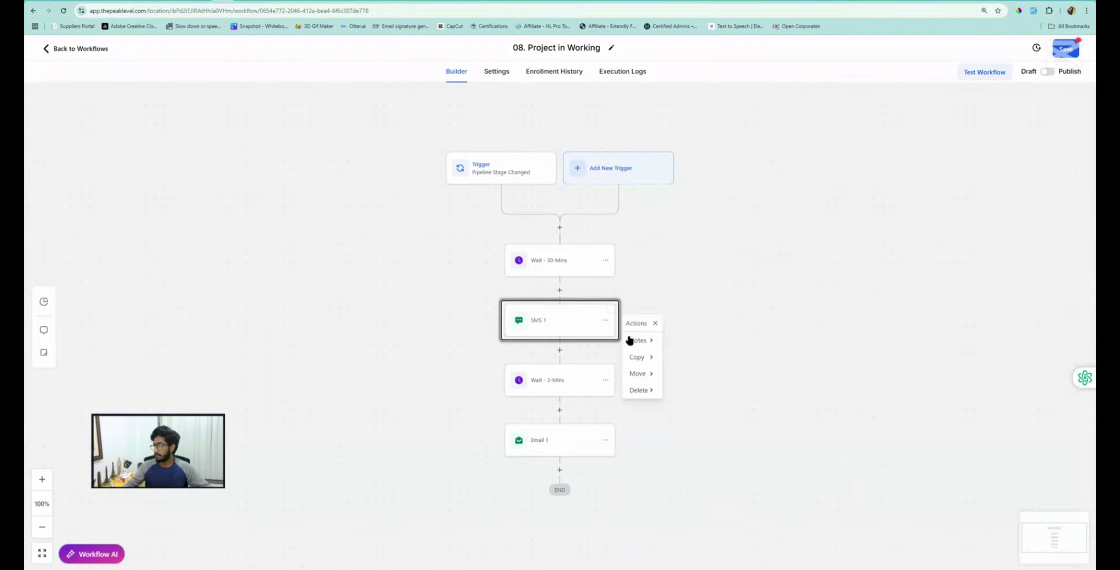
{"action": "left_click", "coordinate": [607, 261]}
{"action": "mouse_move", "coordinate": [650, 330]}
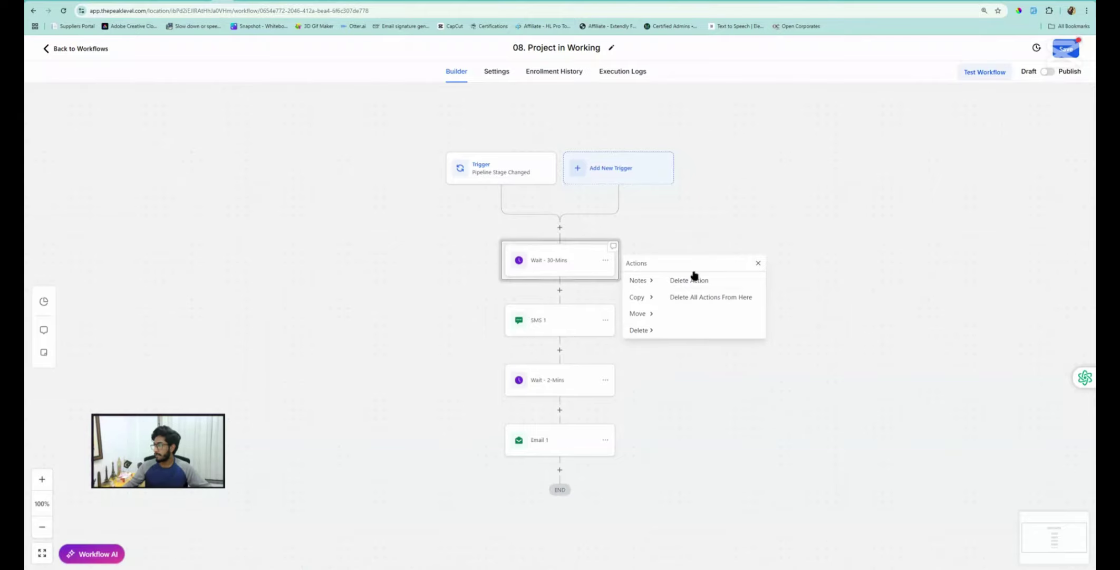
{"action": "left_click", "coordinate": [699, 282]}
{"action": "left_click", "coordinate": [660, 328]}
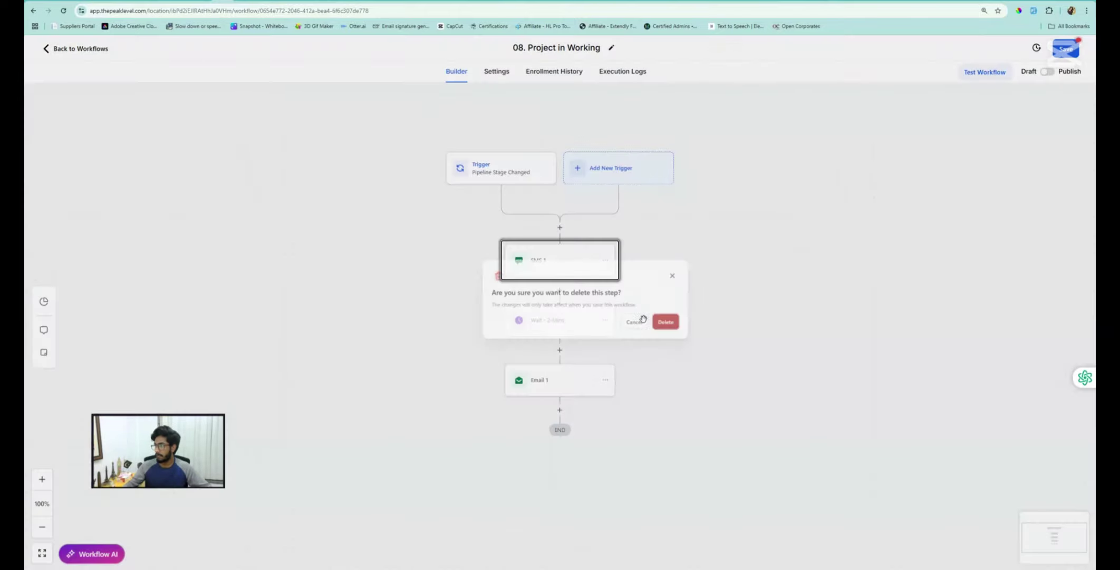
Review SMS 1 without changes and save the 08. Project in Working workflow
{"action": "left_click", "coordinate": [533, 271]}
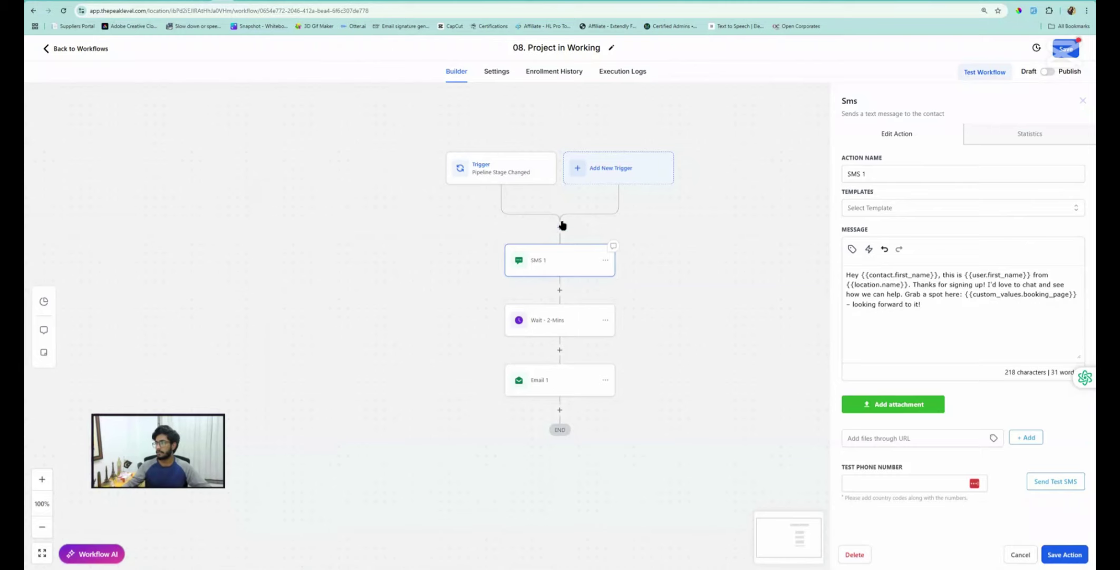
{"action": "left_click", "coordinate": [1022, 554]}
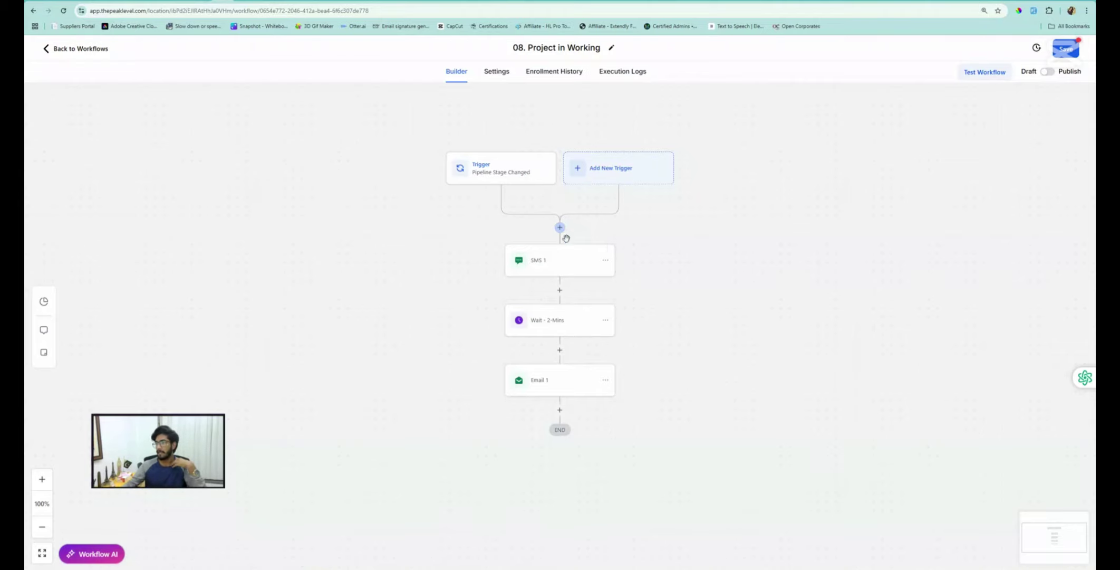
{"action": "left_click", "coordinate": [1068, 47]}
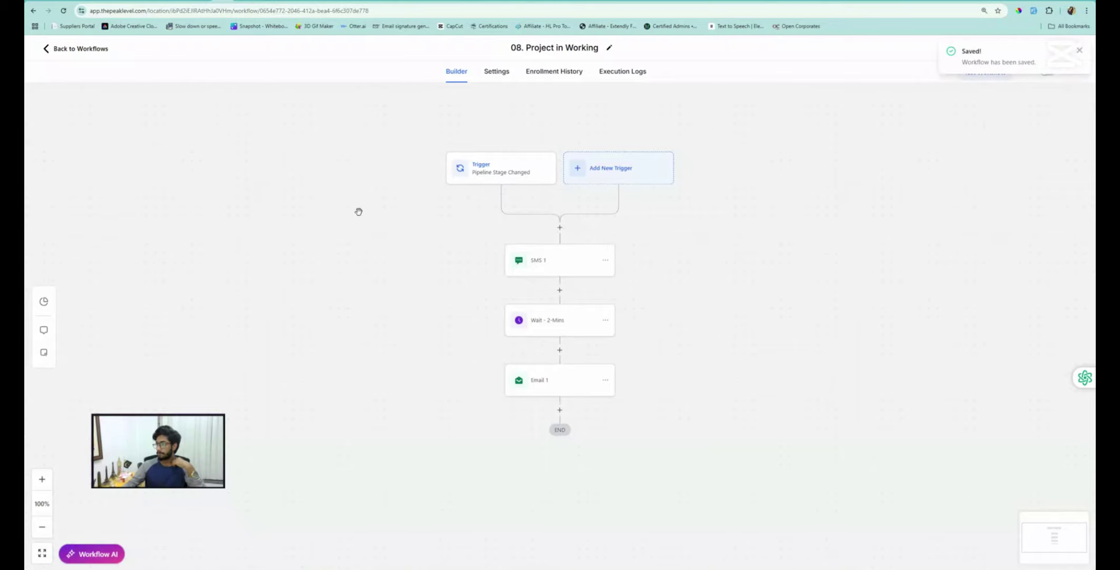
{"action": "left_click", "coordinate": [68, 49]}
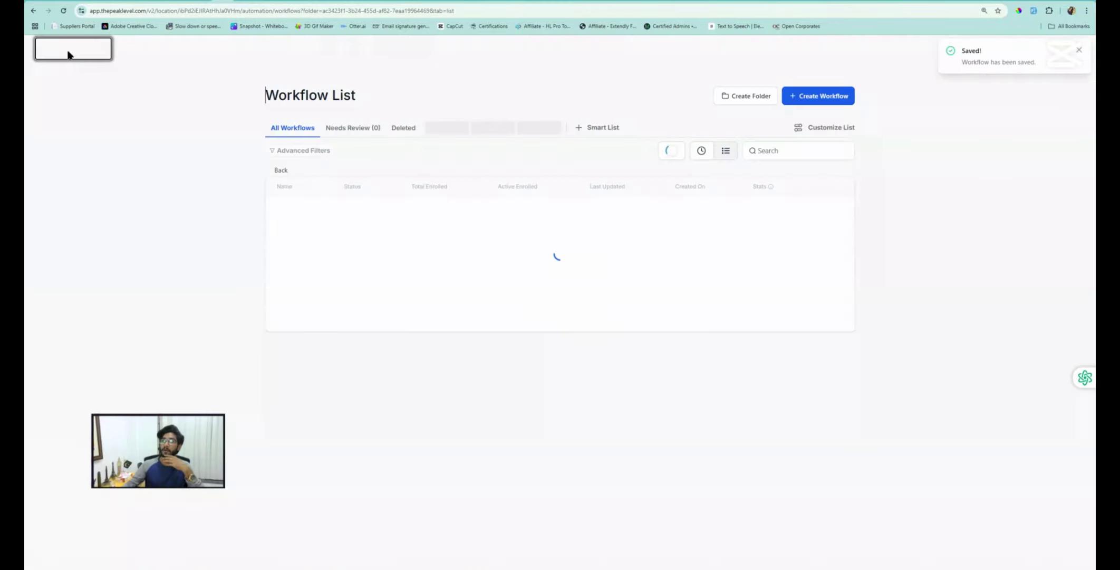
{"action": "left_click", "coordinate": [274, 1]}
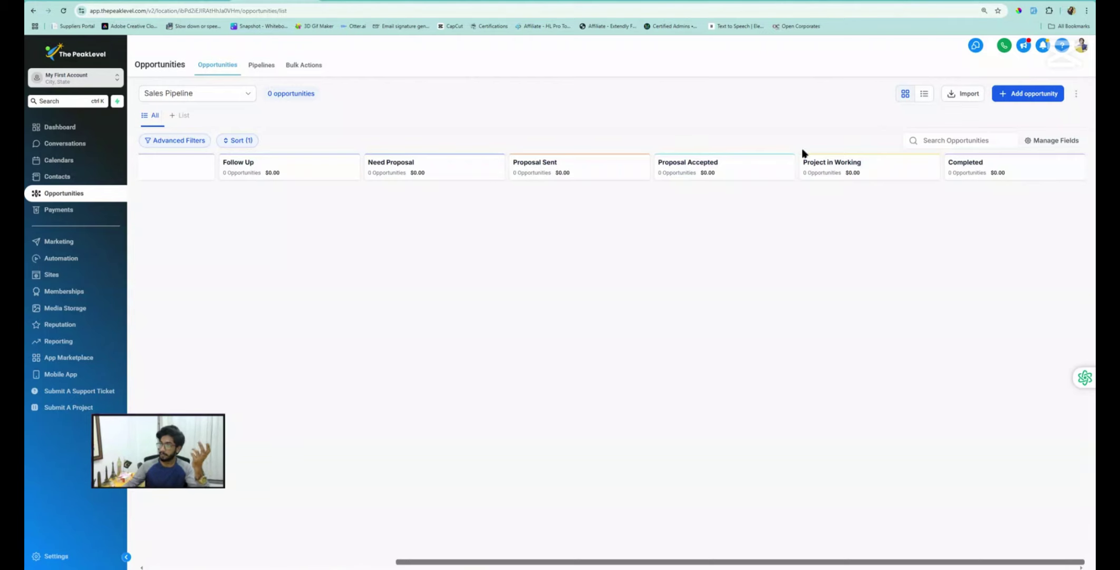
{"action": "left_click", "coordinate": [224, 0]}
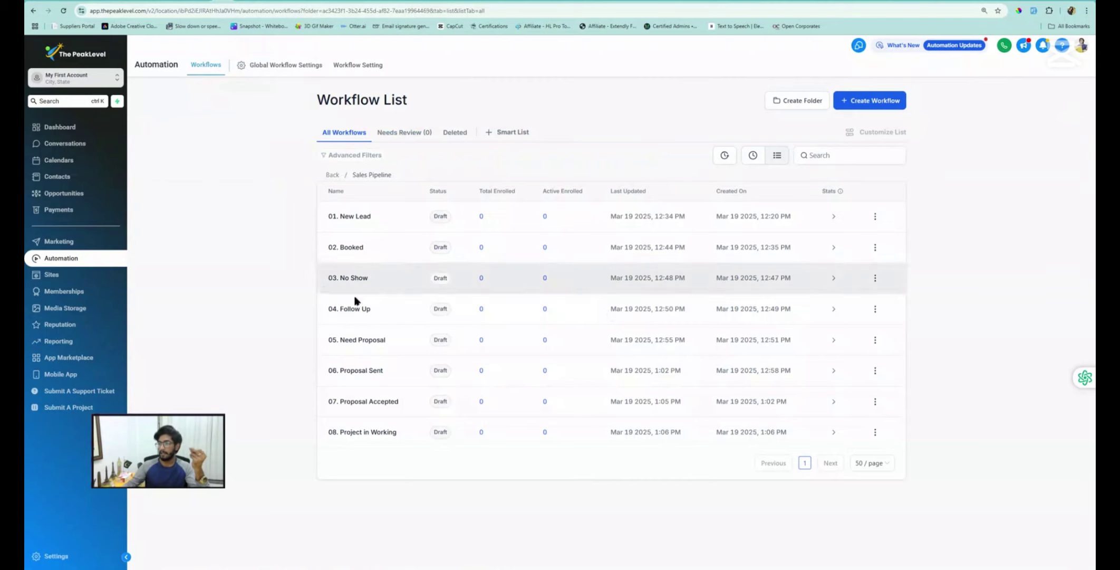
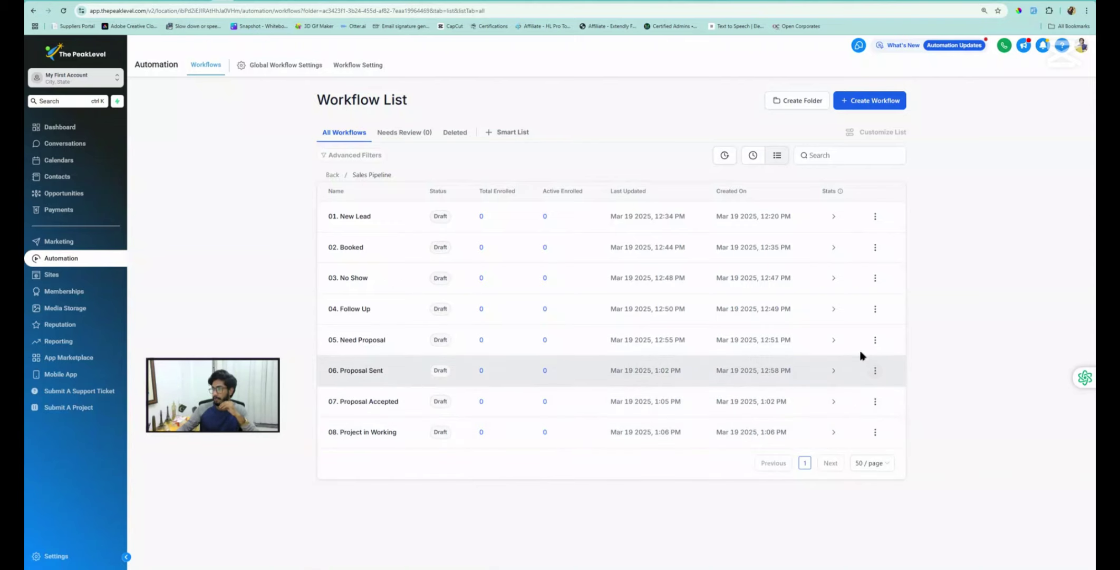
Duplicate 08. Project in Working and create the copy named '09. Completed'
{"action": "left_click", "coordinate": [875, 432]}
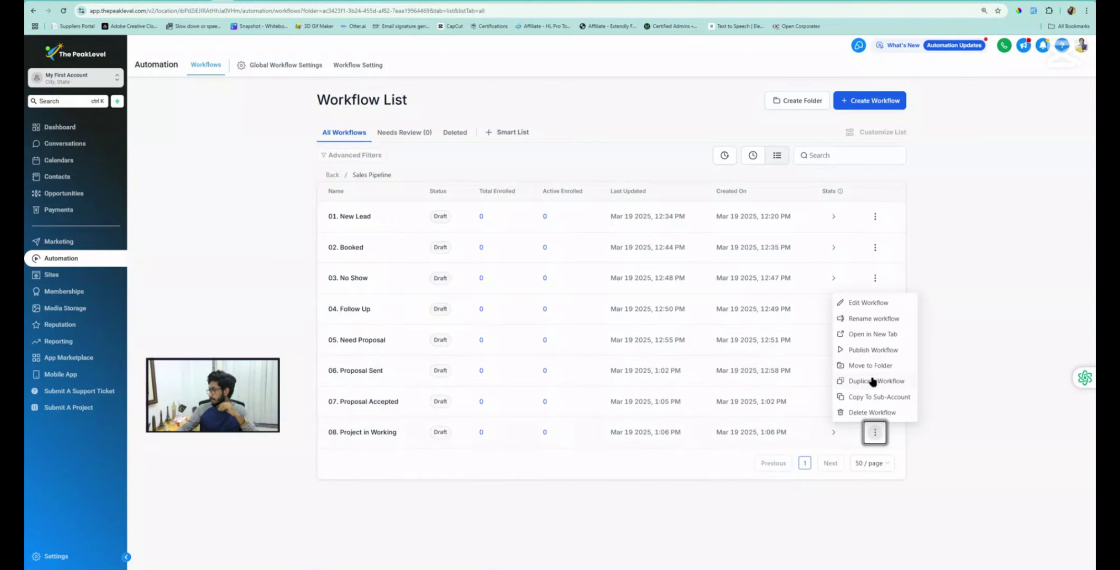
{"action": "left_click", "coordinate": [874, 381]}
{"action": "left_click", "coordinate": [534, 335]}
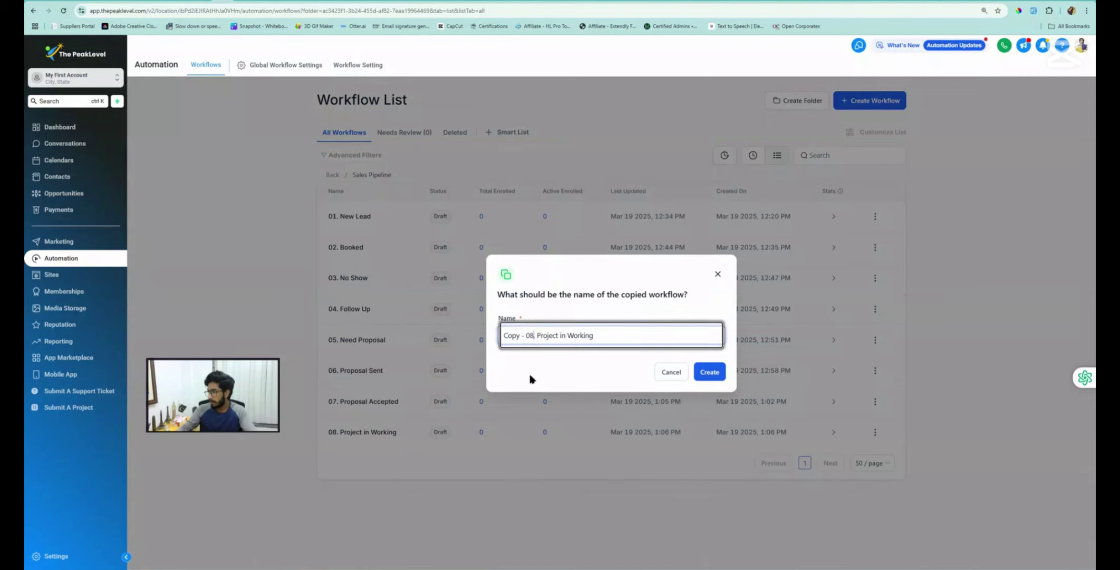
{"action": "key", "text": "BackSpace"}
{"action": "type", "text": "9"}
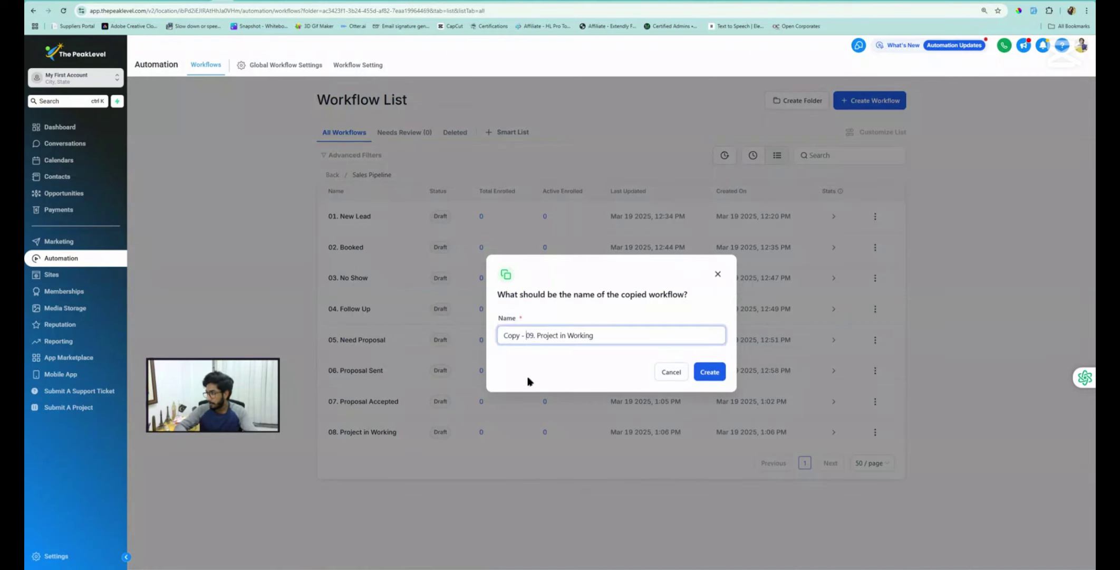
{"action": "key", "text": "Left"}
{"action": "key", "text": "Left"}
{"action": "key", "text": "BackSpace"}
{"action": "key", "text": "BackSpace"}
{"action": "key", "text": "BackSpace"}
{"action": "key", "text": "BackSpace"}
{"action": "key", "text": "BackSpace"}
{"action": "key", "text": "BackSpace"}
{"action": "key", "text": "BackSpace"}
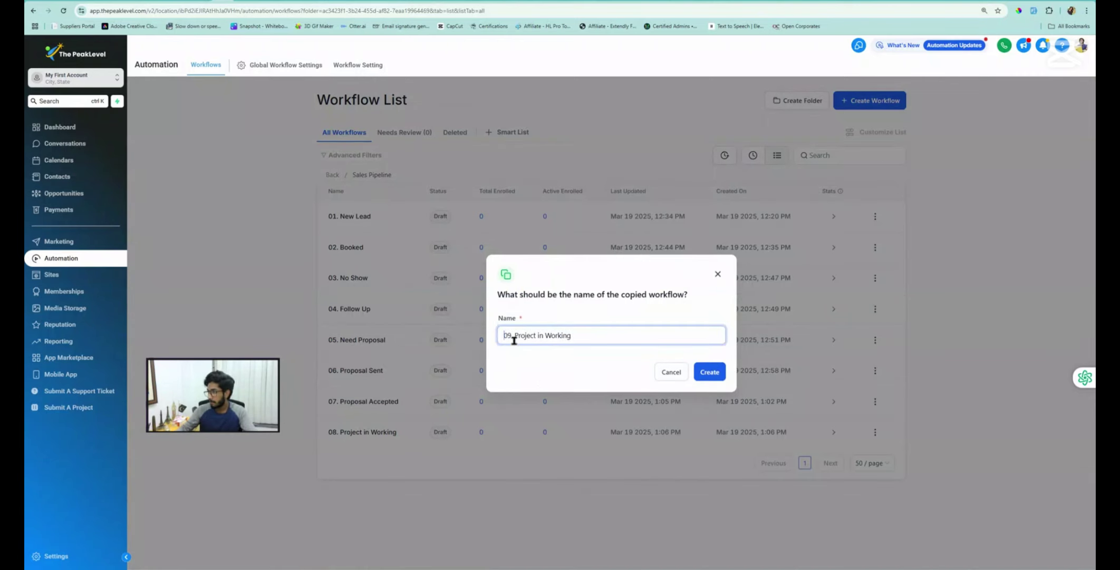
{"action": "left_click_drag", "start_coordinate": [514, 337], "coordinate": [610, 336]}
{"action": "type", "text": "C"}
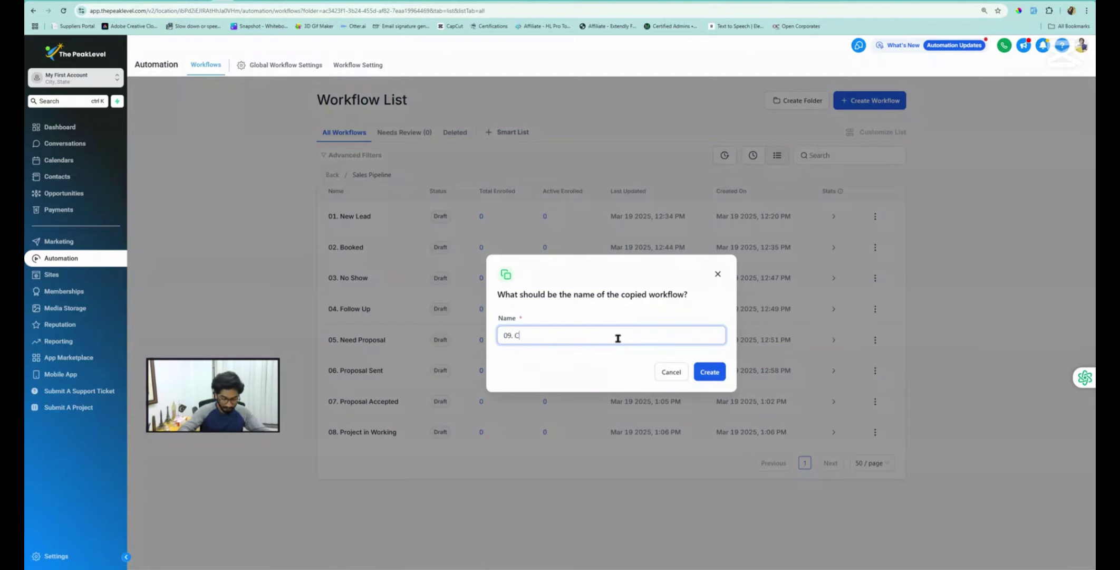
{"action": "type", "text": "ompleted"}
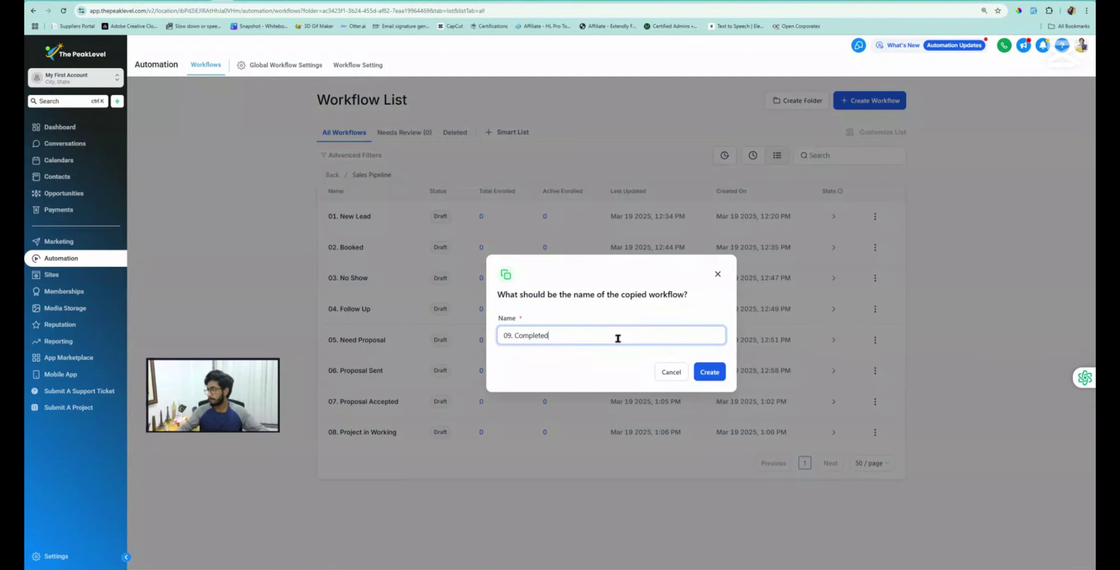
{"action": "left_click", "coordinate": [712, 373]}
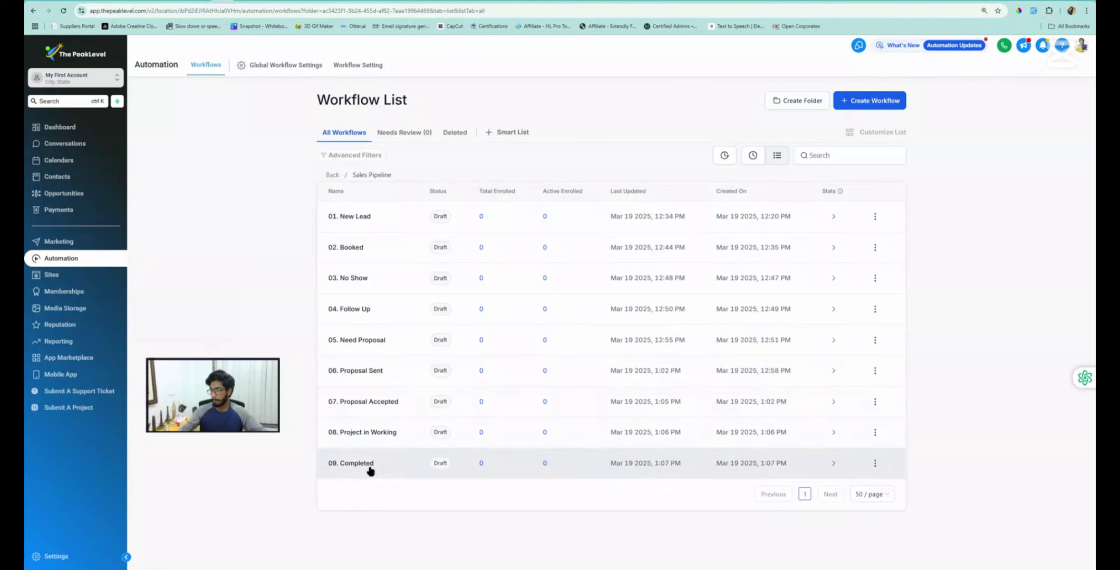
Set the 09. Completed trigger's pipeline stage filter to Completed and save the trigger
{"action": "left_click", "coordinate": [363, 464]}
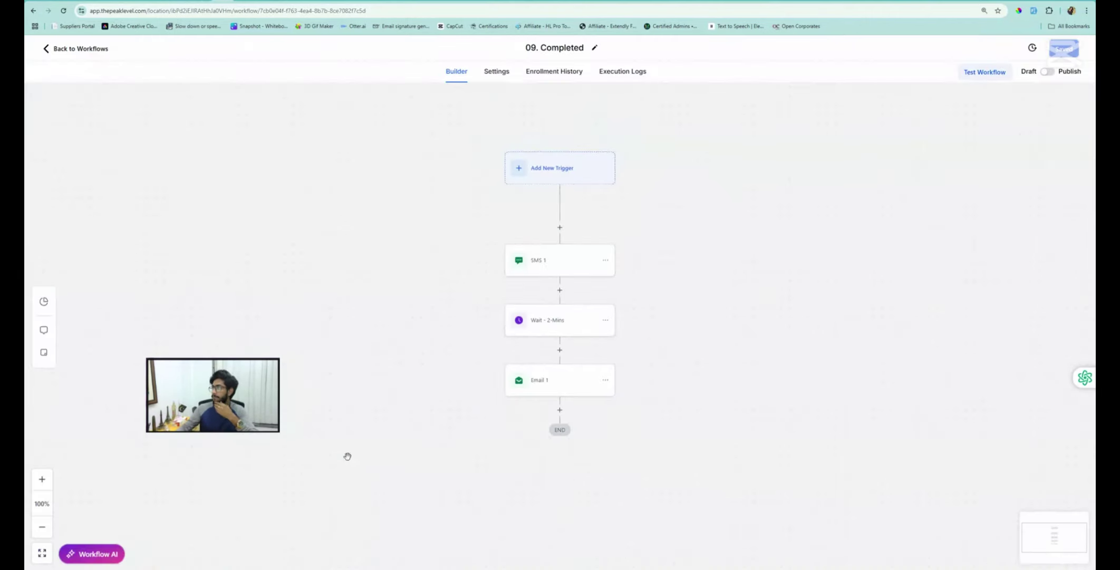
{"action": "left_click", "coordinate": [486, 174]}
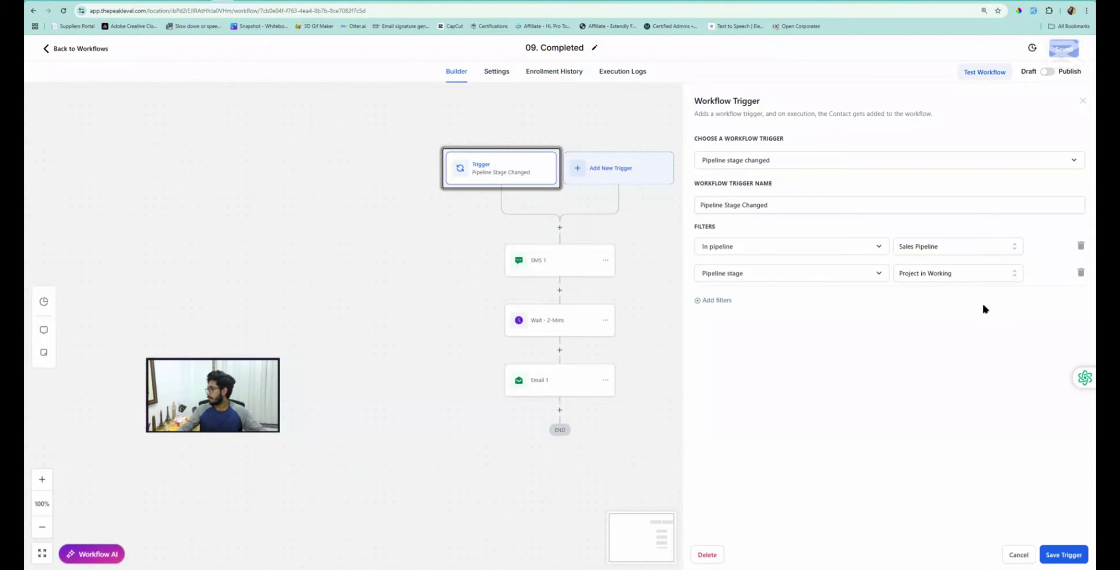
{"action": "left_click", "coordinate": [939, 276]}
{"action": "scroll", "coordinate": [929, 390], "scroll_direction": "down", "scroll_amount": 2}
{"action": "left_click", "coordinate": [926, 406]}
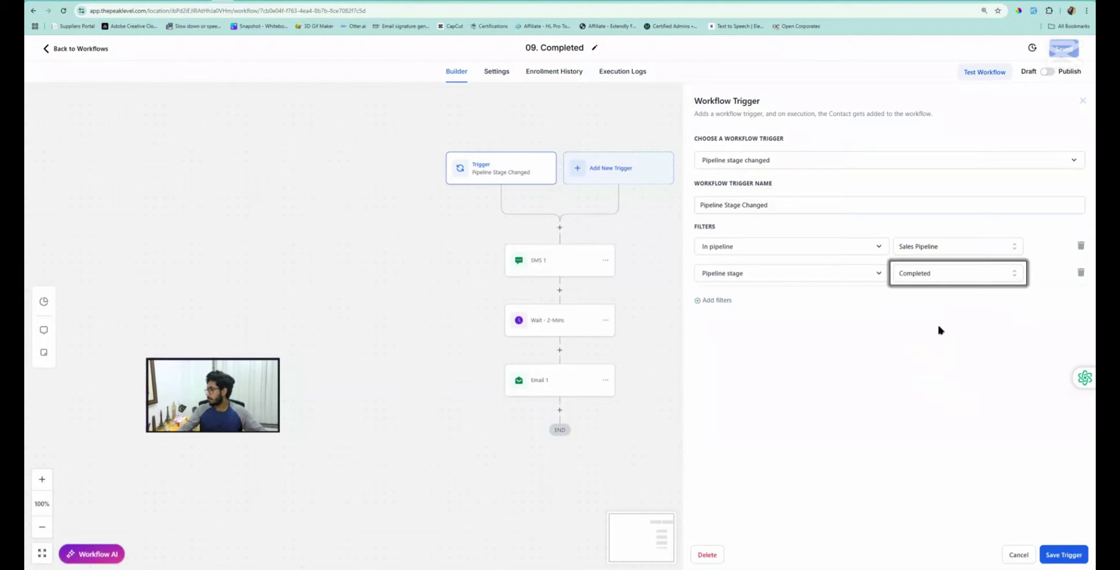
{"action": "left_click", "coordinate": [1061, 555]}
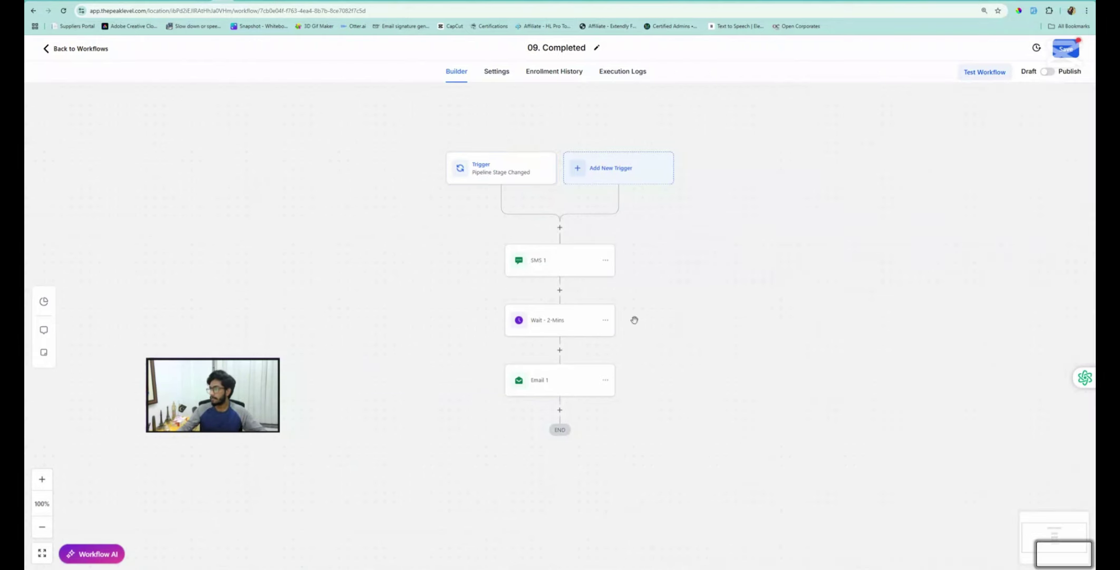
Delete all actions from SMS 1 onward, removing the SMS, wait and email steps
{"action": "left_click", "coordinate": [605, 261]}
{"action": "left_click", "coordinate": [638, 328]}
{"action": "left_click", "coordinate": [684, 283]}
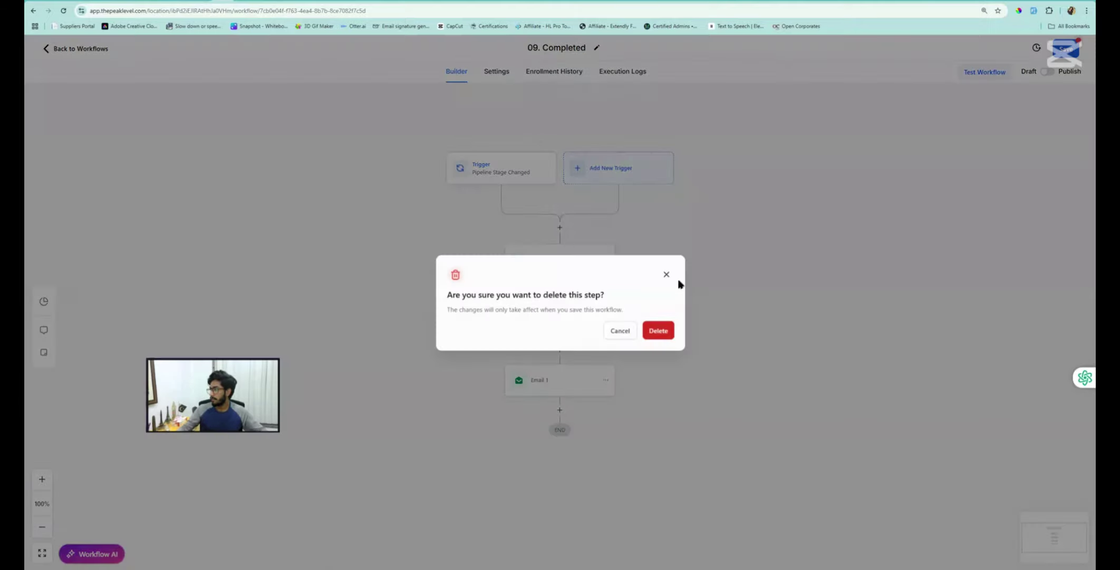
{"action": "left_click", "coordinate": [620, 330]}
{"action": "left_click", "coordinate": [613, 261]}
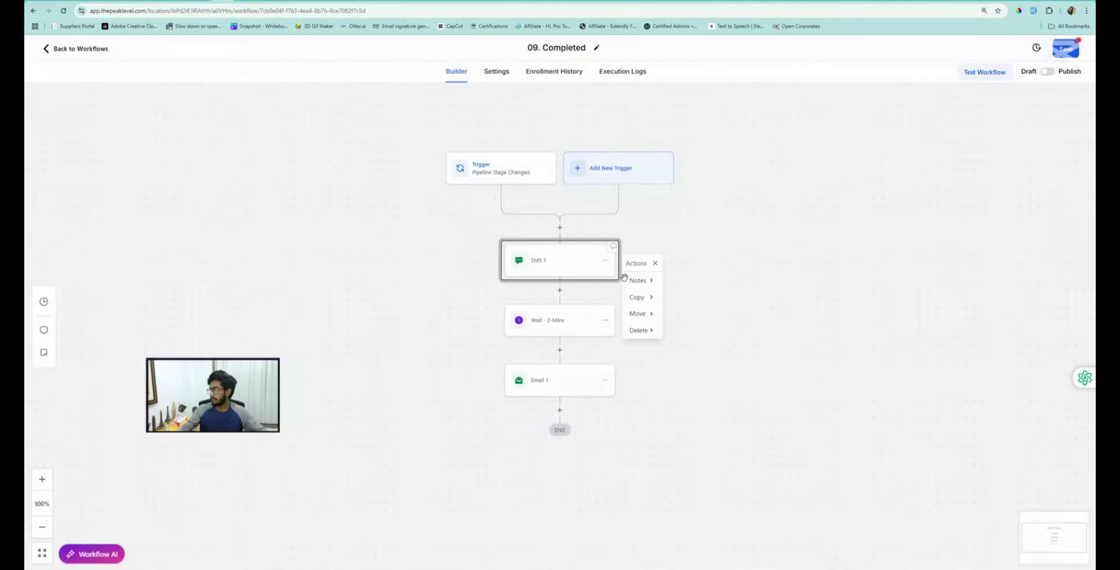
{"action": "left_click", "coordinate": [641, 330]}
{"action": "left_click", "coordinate": [688, 297]}
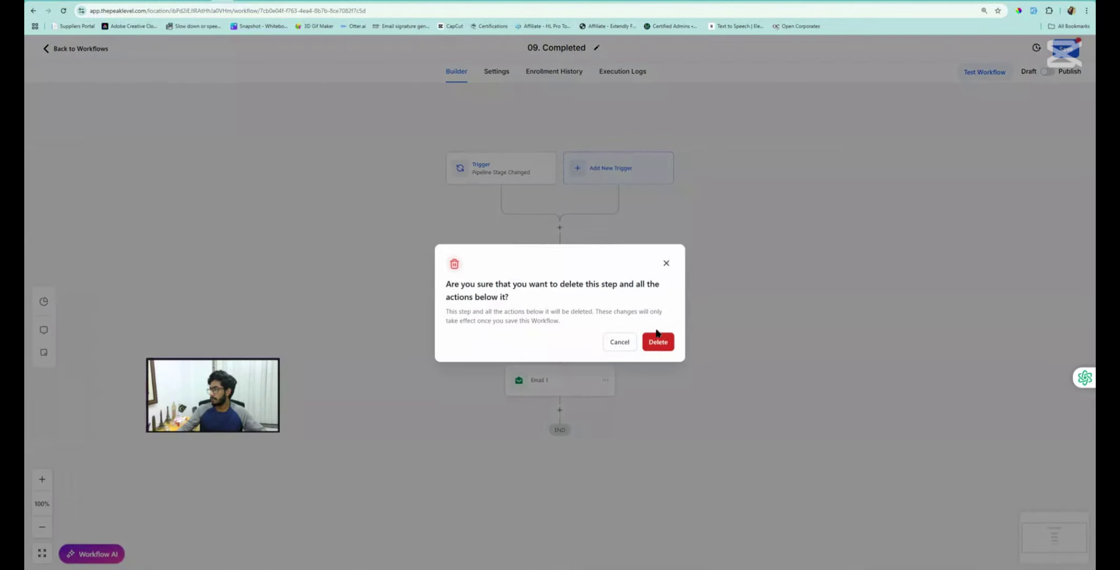
{"action": "left_click", "coordinate": [659, 340]}
Add a Send Review Request action with Review Type SMS after the trigger
{"action": "left_click", "coordinate": [559, 235]}
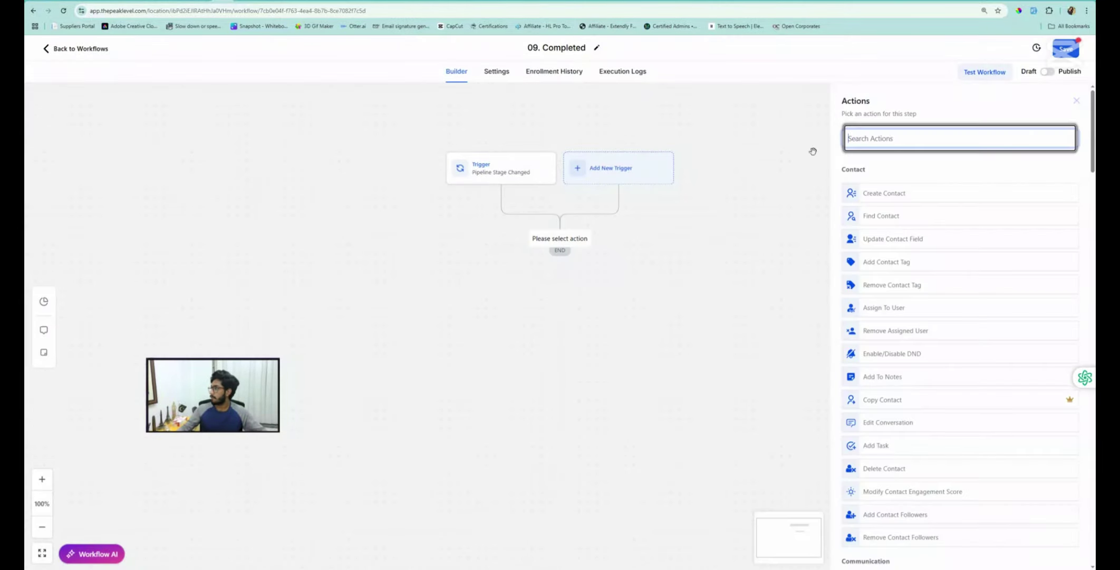
{"action": "left_click", "coordinate": [894, 137]}
{"action": "type", "text": "revi"}
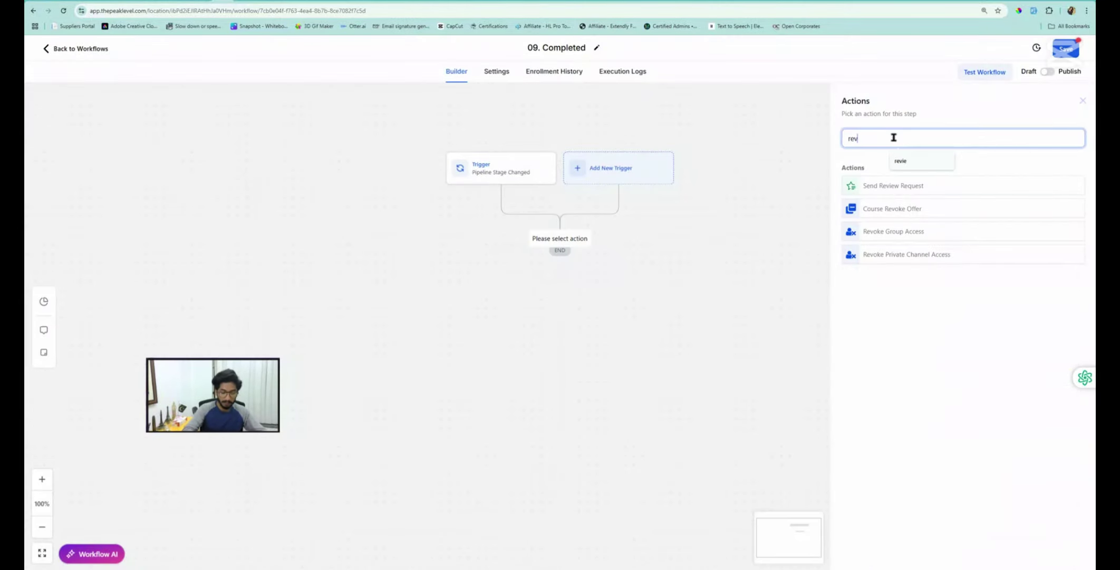
{"action": "left_click", "coordinate": [872, 186]}
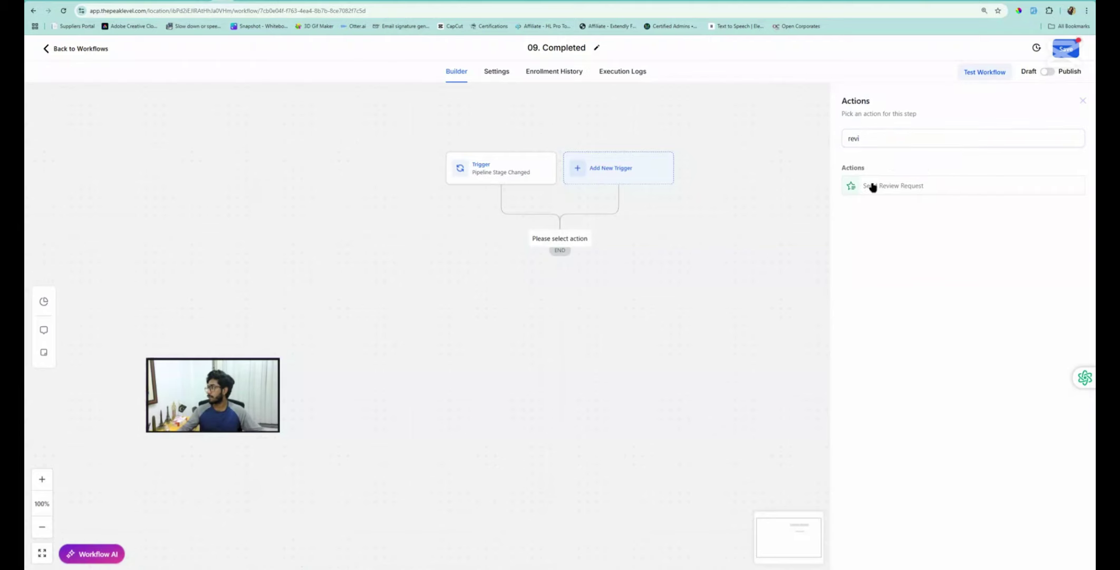
{"action": "left_click", "coordinate": [898, 188]}
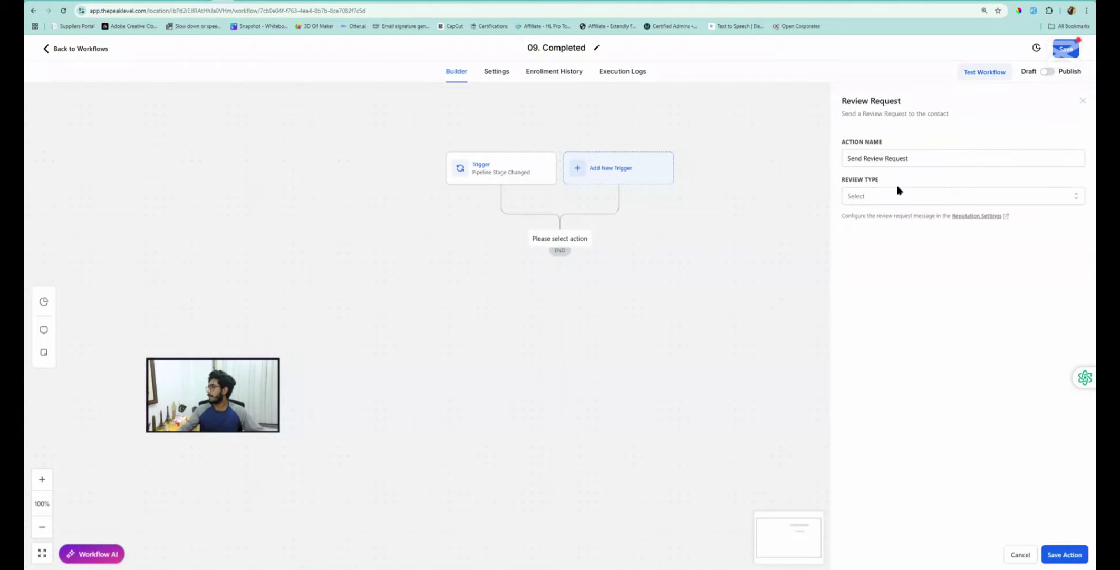
{"action": "left_click", "coordinate": [865, 197]}
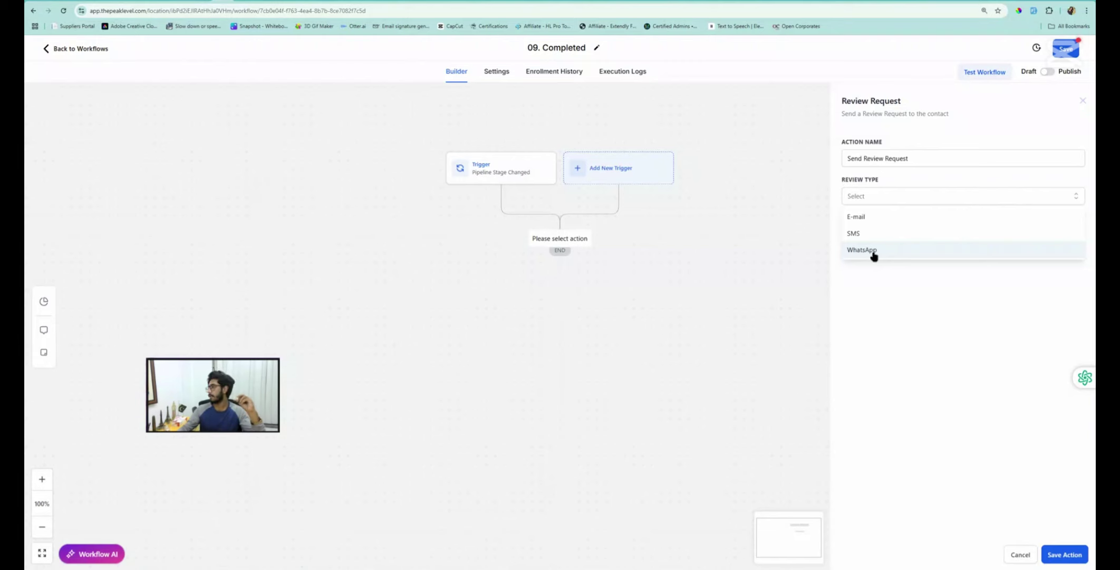
{"action": "left_click", "coordinate": [852, 238]}
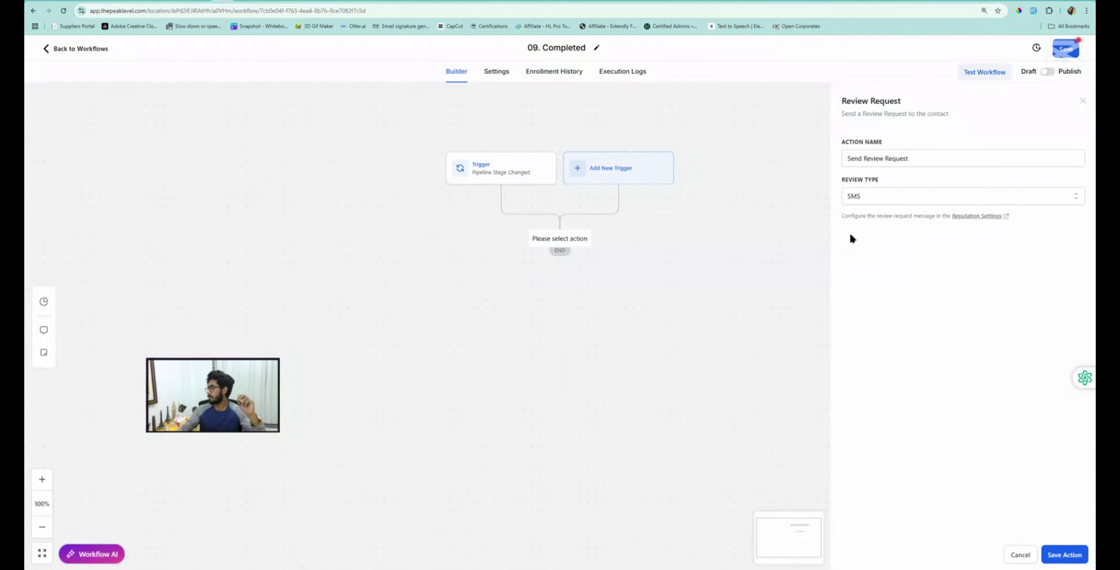
{"action": "left_click", "coordinate": [970, 217]}
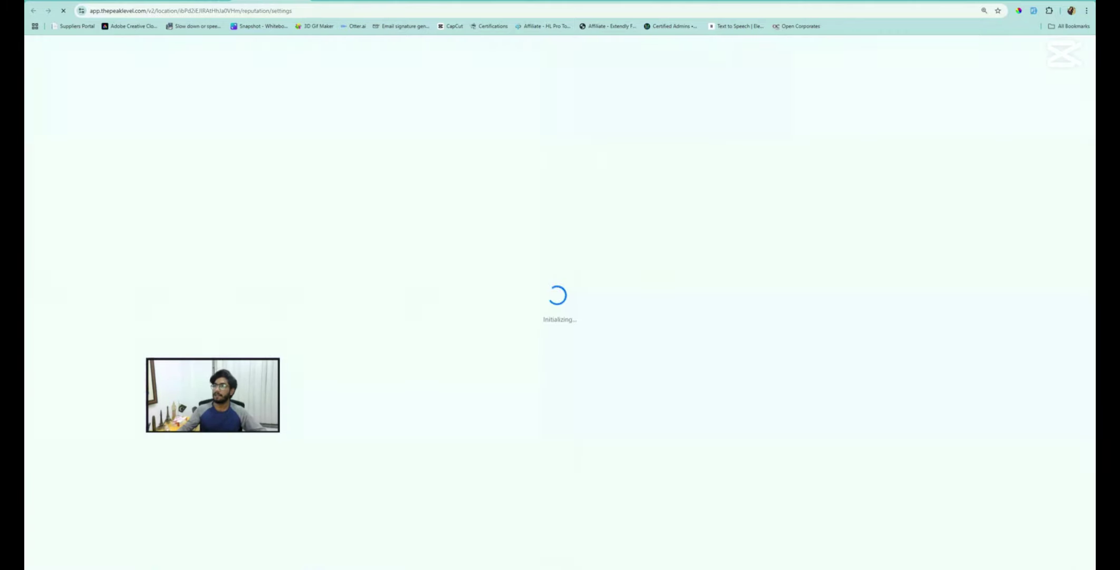
{"action": "left_click", "coordinate": [221, 2]}
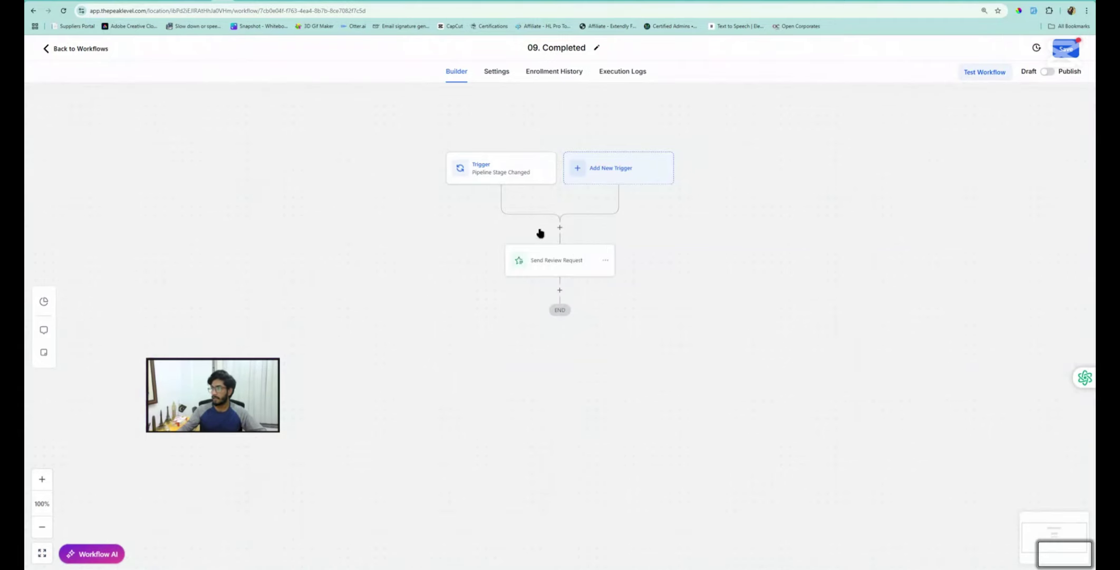
Inspect the review request step's settings and close them unchanged
{"action": "left_click", "coordinate": [607, 263]}
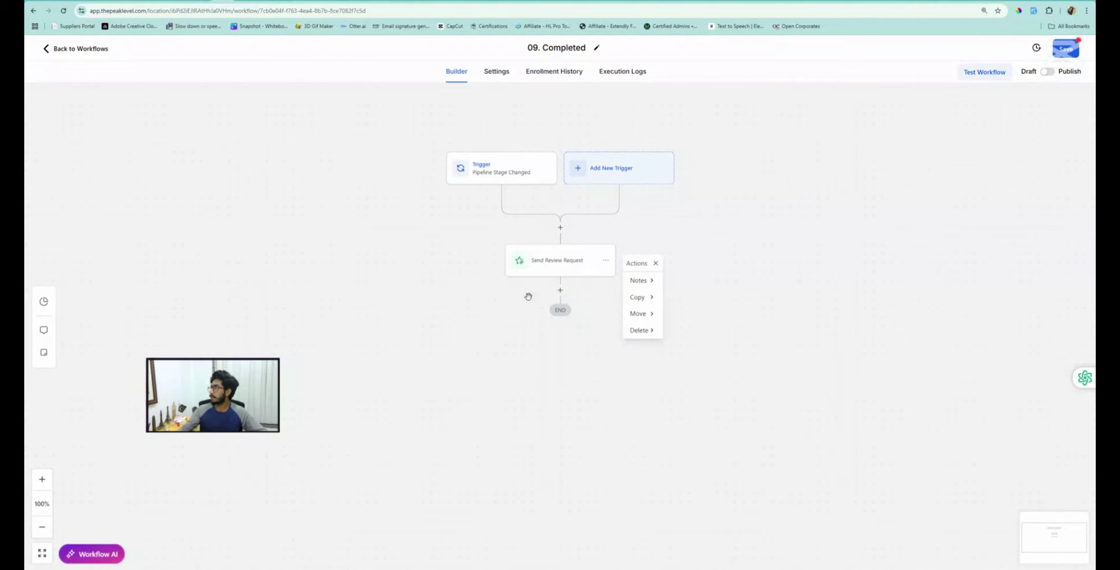
{"action": "left_click", "coordinate": [574, 264]}
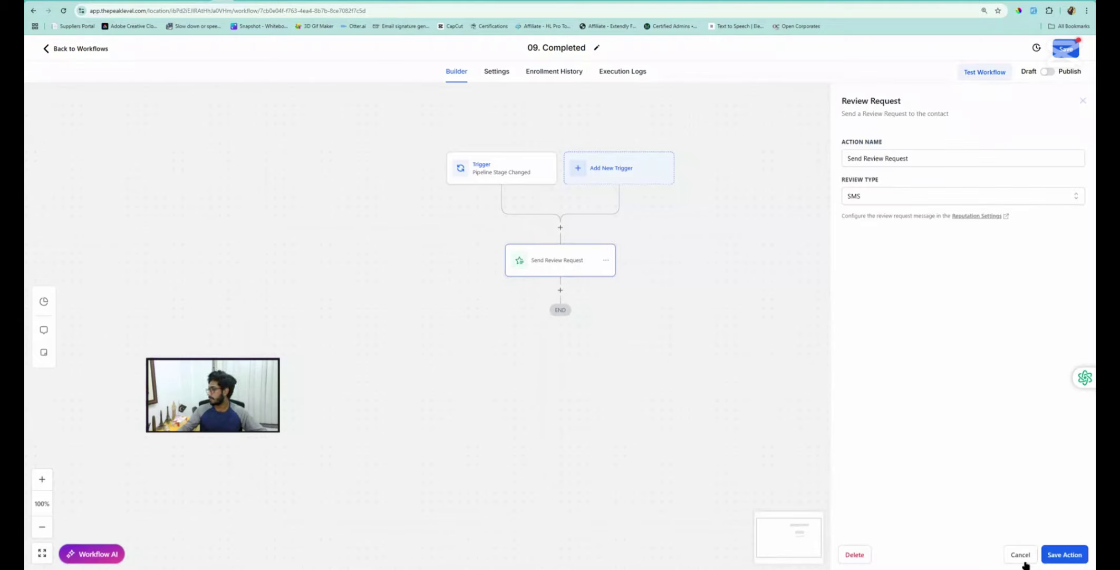
{"action": "left_click", "coordinate": [1024, 563]}
Copy the review request step below itself with Review Type E-mail, and save the workflow
{"action": "left_click", "coordinate": [606, 260]}
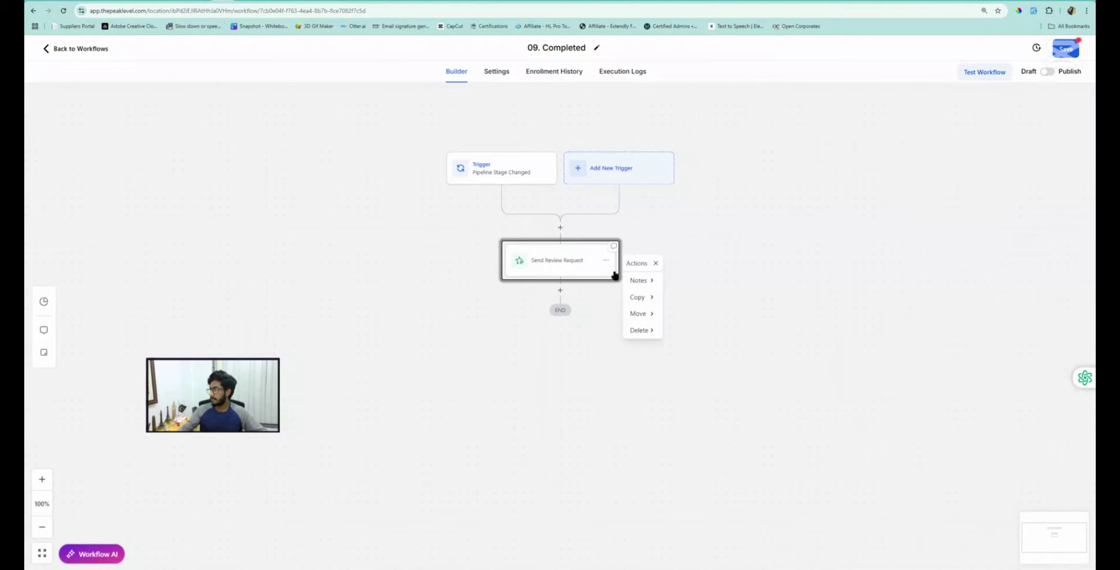
{"action": "mouse_move", "coordinate": [640, 298]}
{"action": "left_click", "coordinate": [693, 283]}
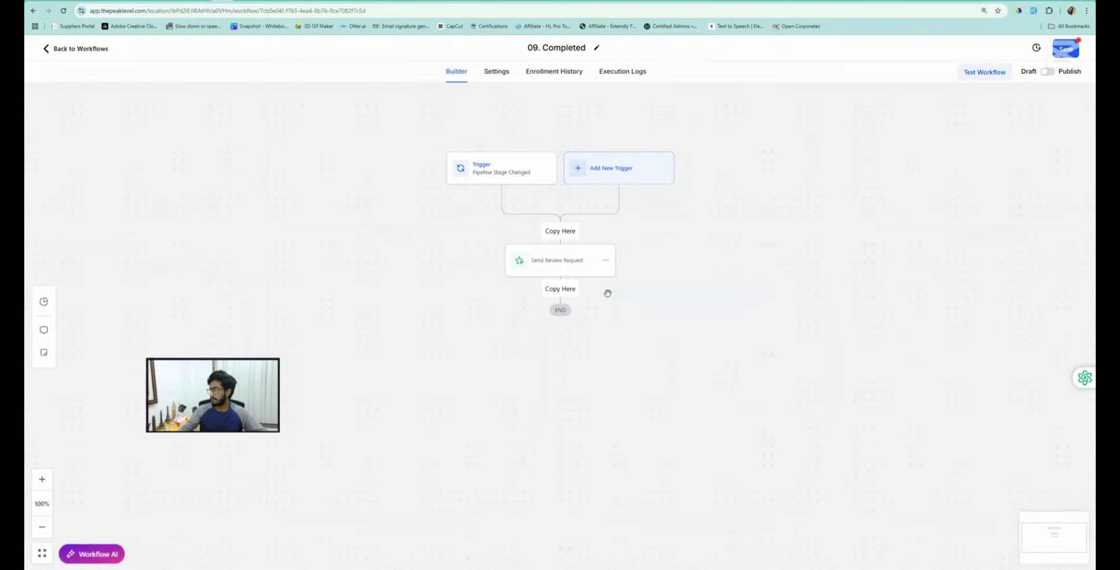
{"action": "left_click", "coordinate": [573, 290]}
{"action": "left_click", "coordinate": [557, 323]}
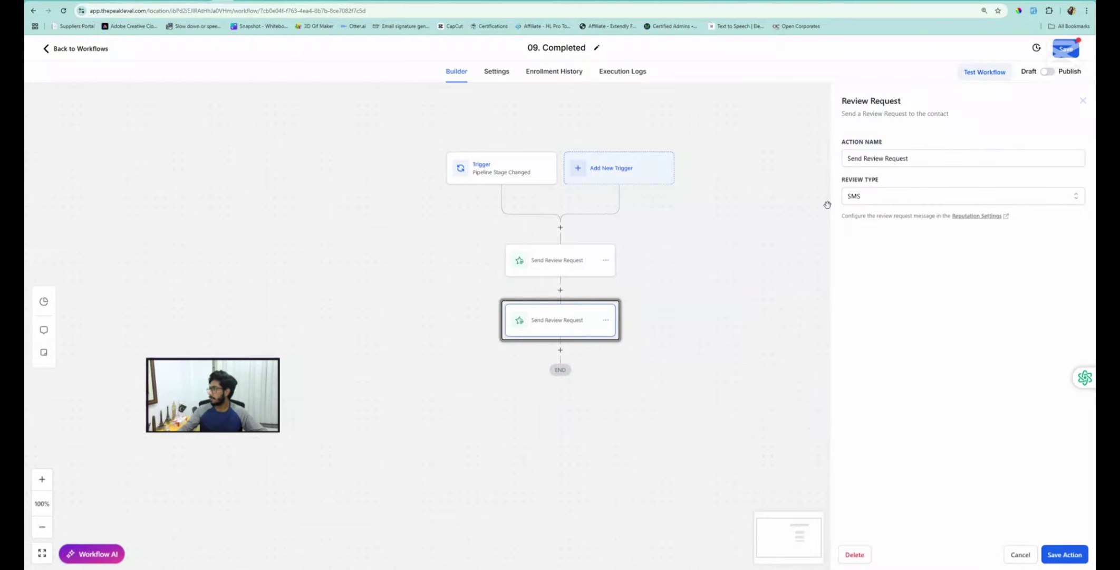
{"action": "left_click", "coordinate": [860, 196]}
{"action": "left_click", "coordinate": [860, 220]}
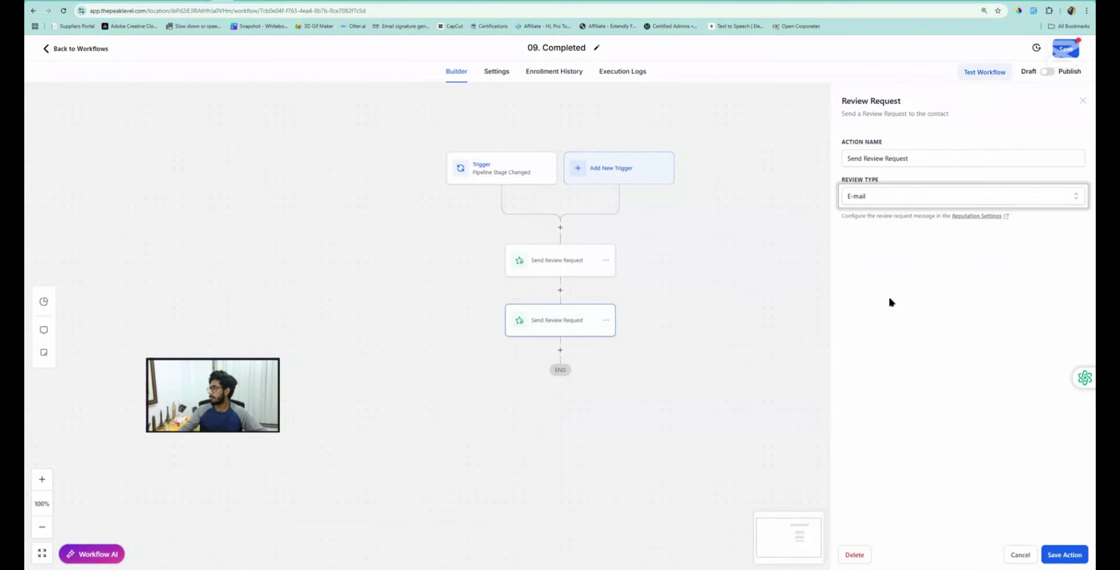
{"action": "left_click", "coordinate": [1065, 554]}
{"action": "left_click", "coordinate": [1057, 53]}
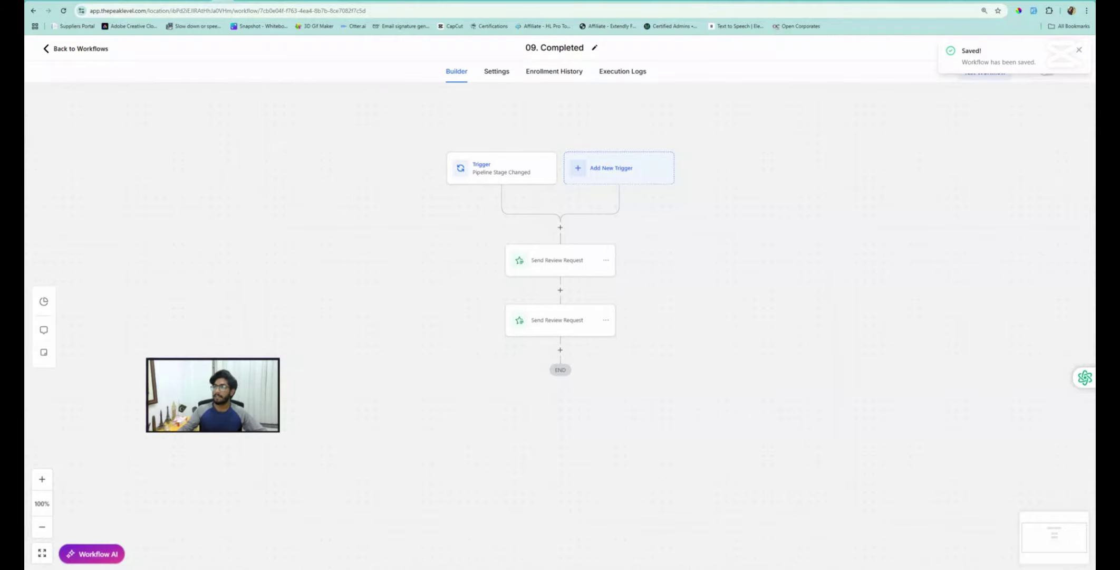
{"action": "left_click", "coordinate": [263, 1]}
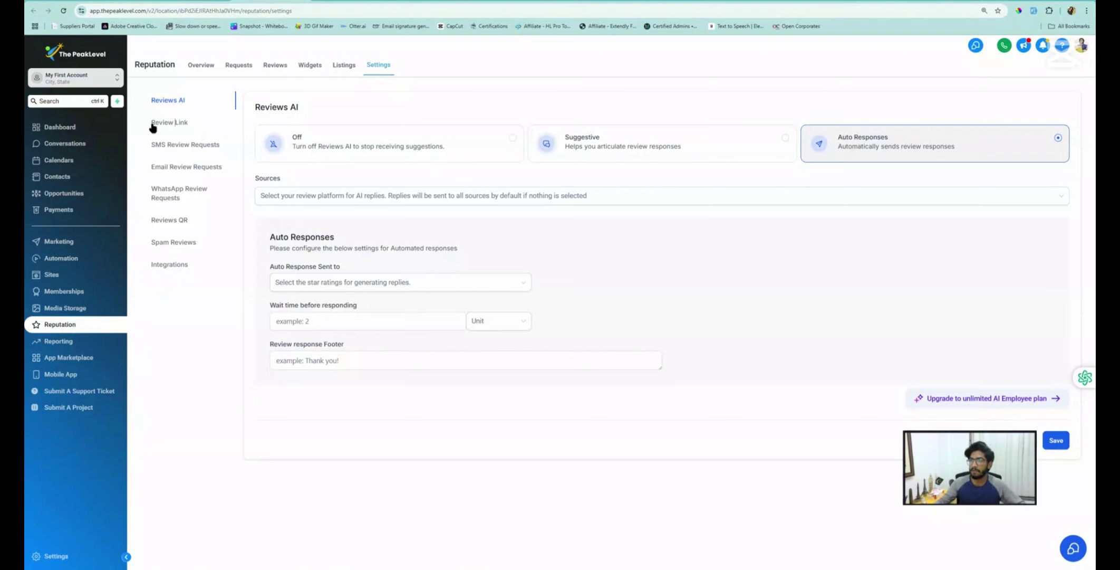
{"action": "left_click", "coordinate": [171, 125]}
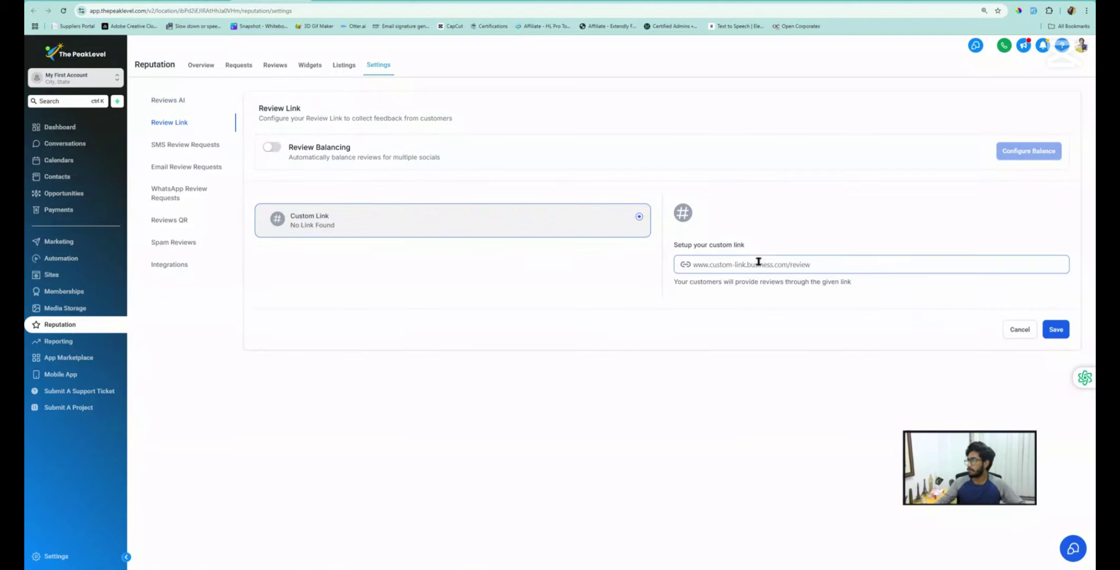
{"action": "left_click", "coordinate": [704, 267]}
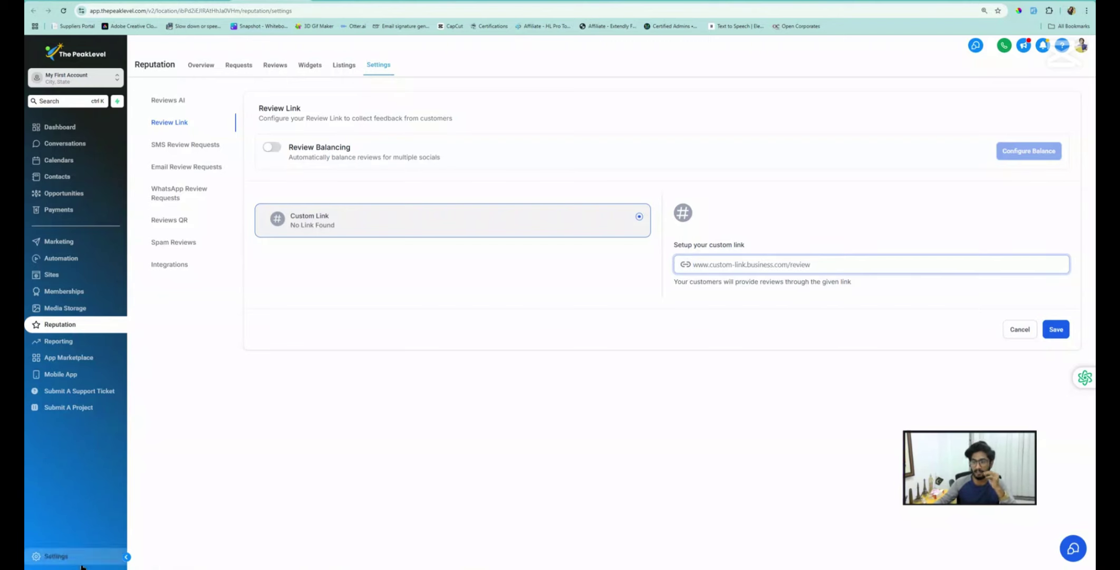
{"action": "left_click", "coordinate": [70, 558]}
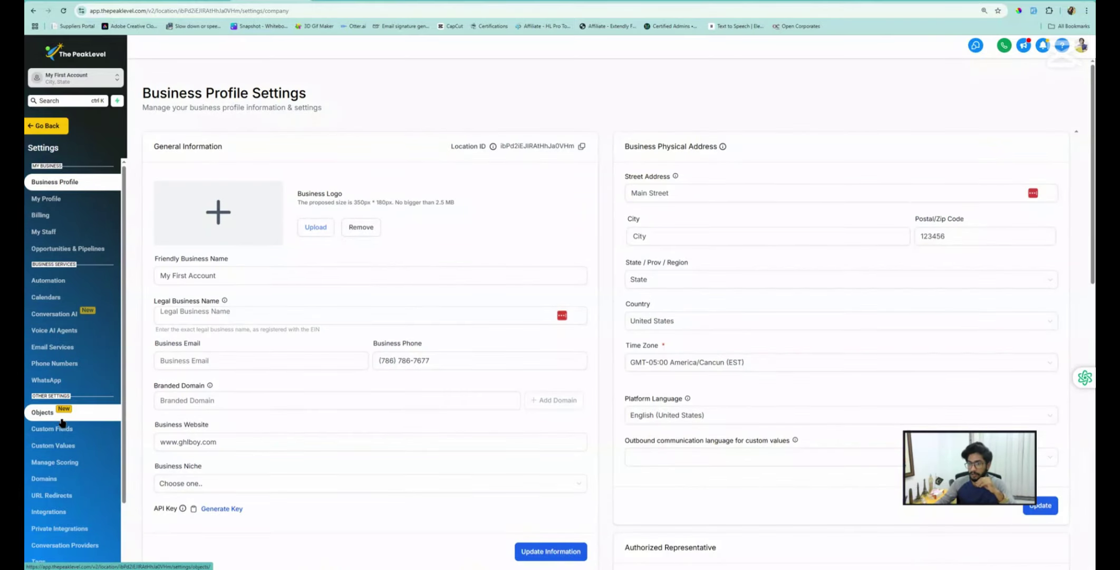
{"action": "scroll", "coordinate": [62, 422], "scroll_direction": "down", "scroll_amount": 2}
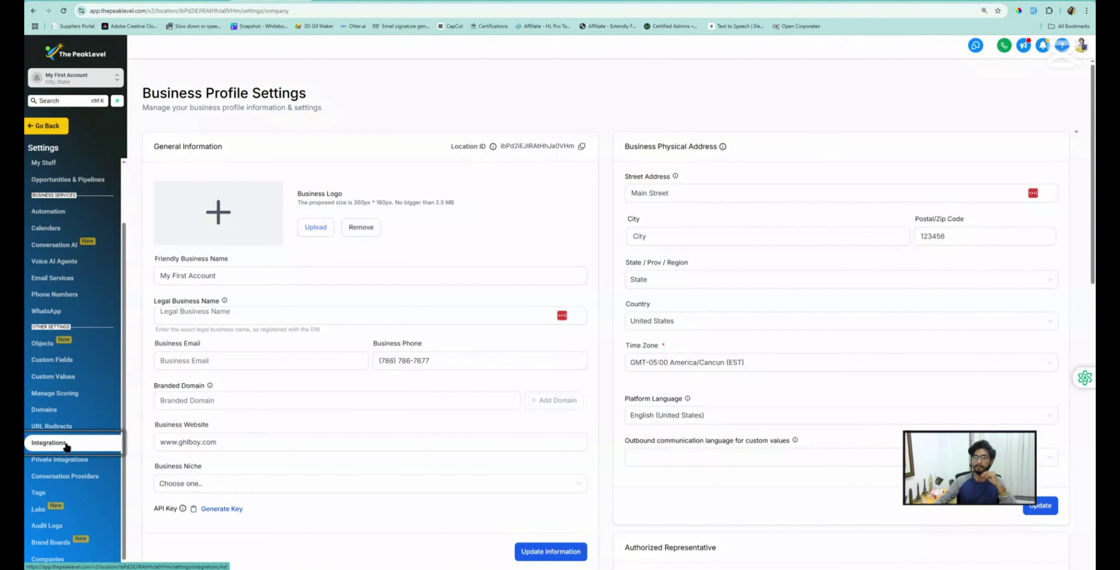
{"action": "left_click", "coordinate": [65, 444]}
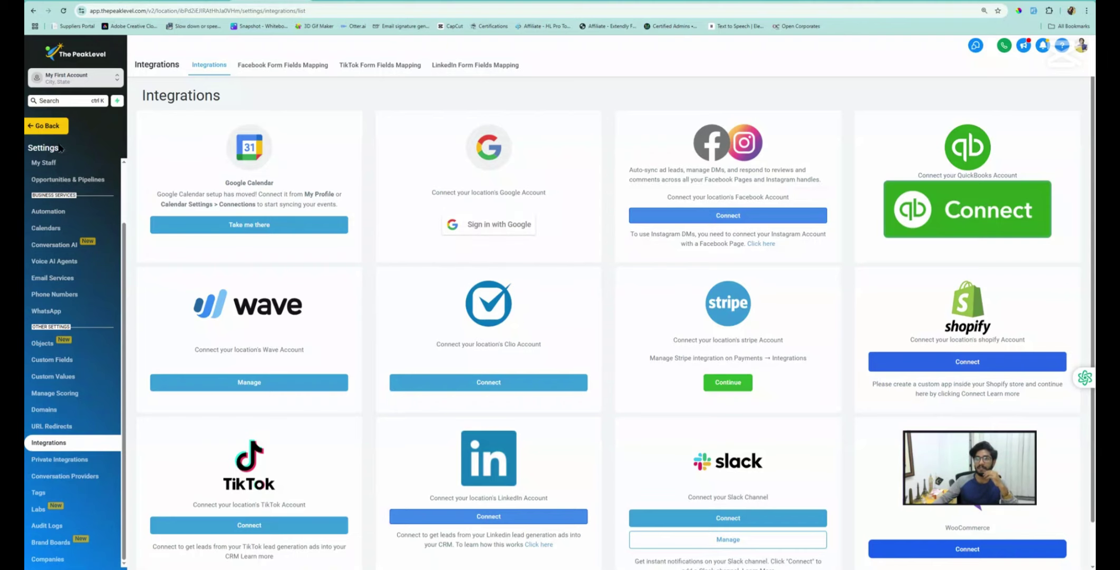
{"action": "left_click", "coordinate": [54, 126]}
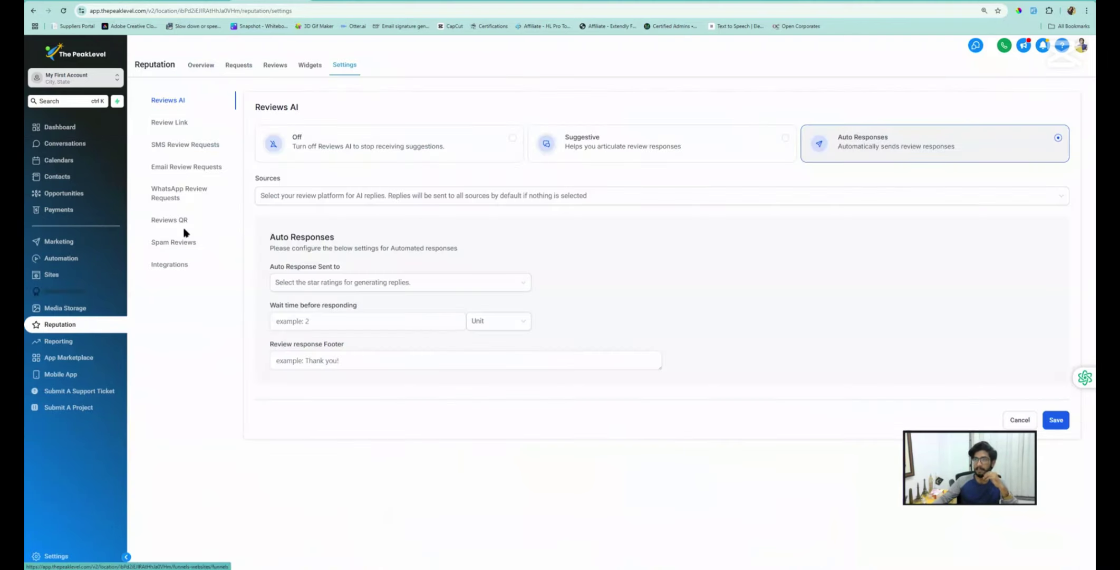
Turn on SMS Review Requests and Email Review Requests in the Reputation settings
{"action": "left_click", "coordinate": [172, 123]}
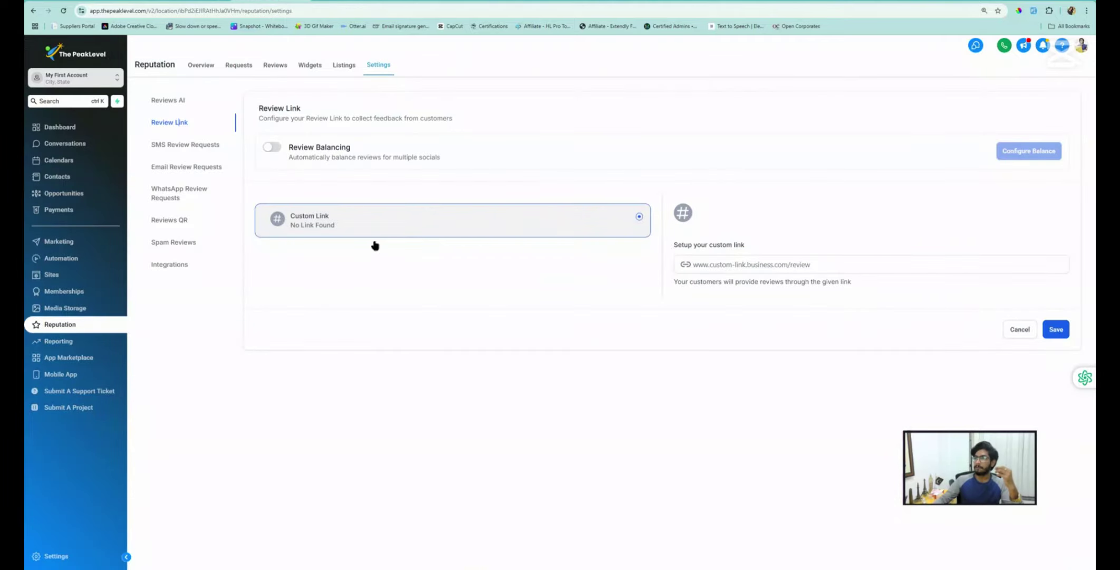
{"action": "left_click", "coordinate": [745, 264]}
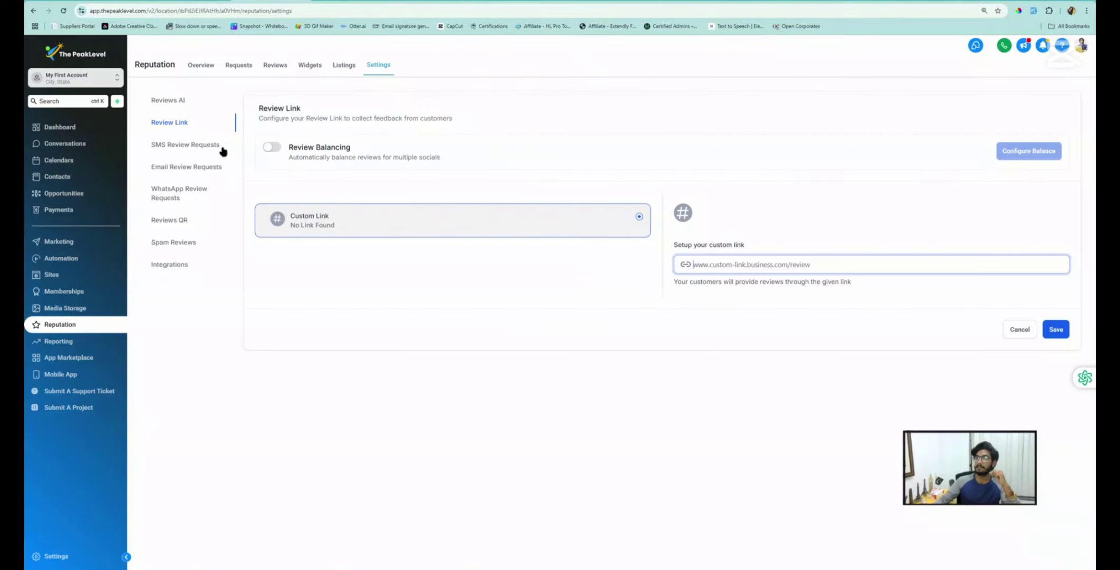
{"action": "left_click", "coordinate": [176, 167]}
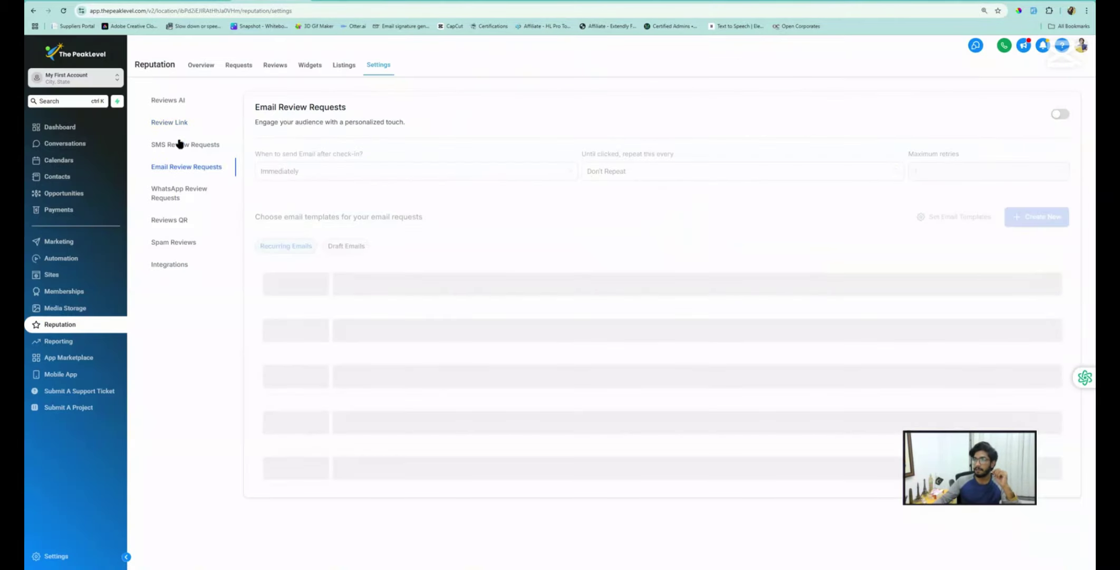
{"action": "left_click", "coordinate": [180, 144]}
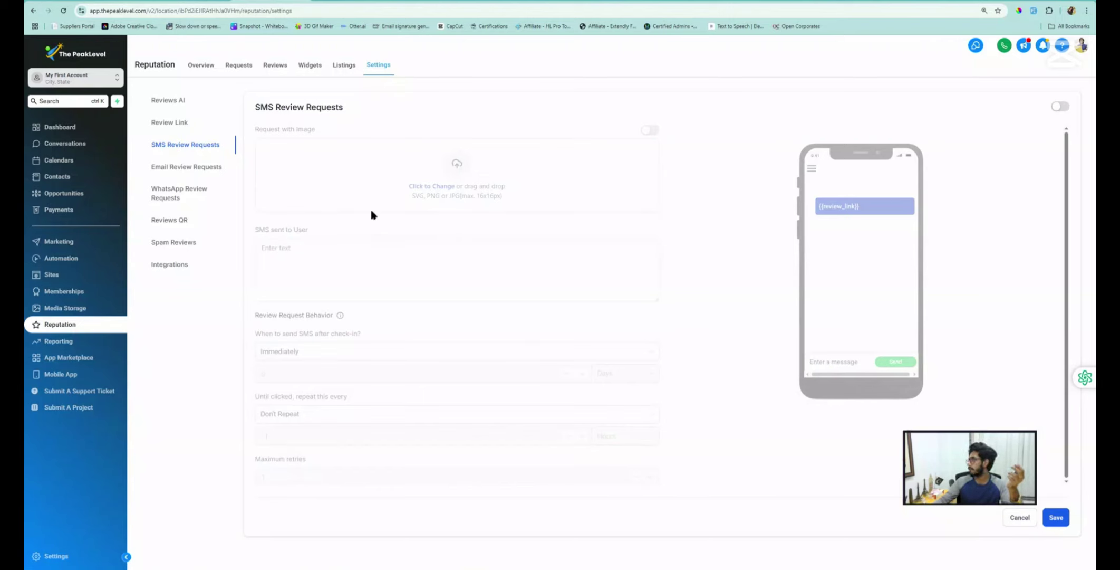
{"action": "left_click", "coordinate": [1061, 106]}
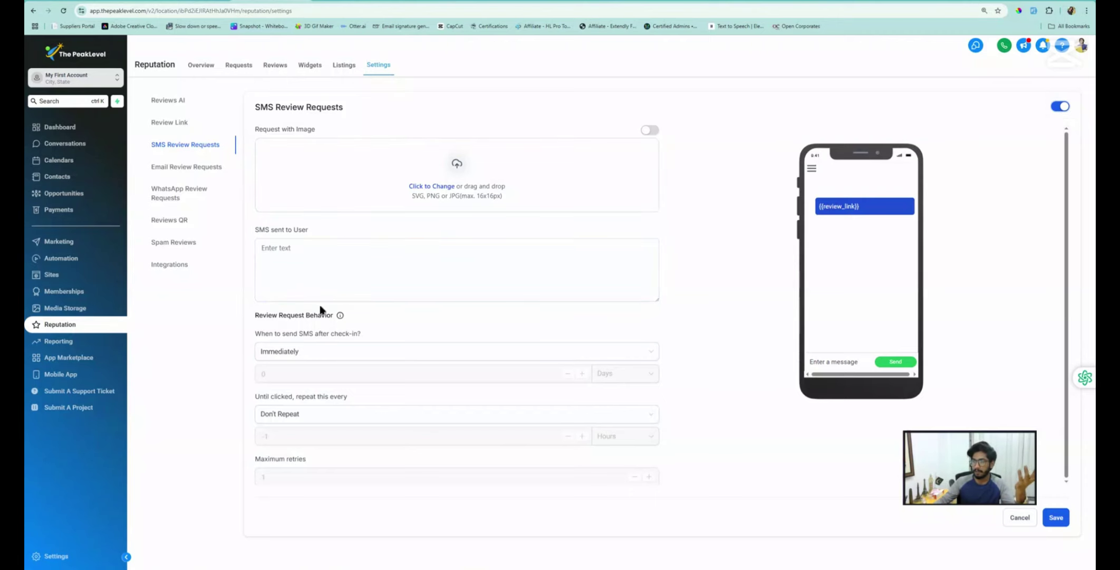
{"action": "left_click", "coordinate": [187, 167]}
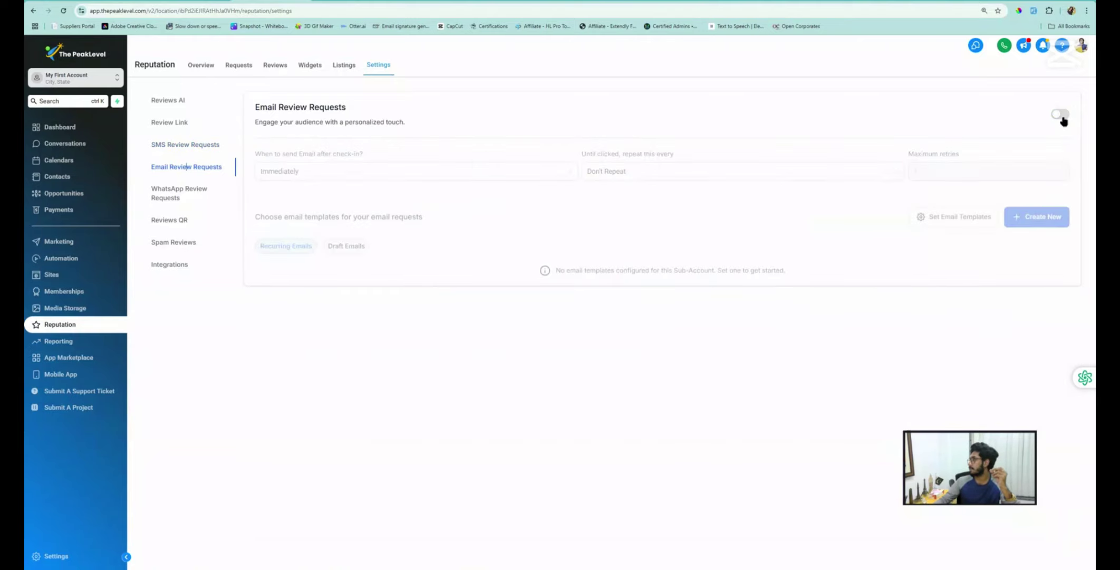
{"action": "left_click", "coordinate": [1062, 115]}
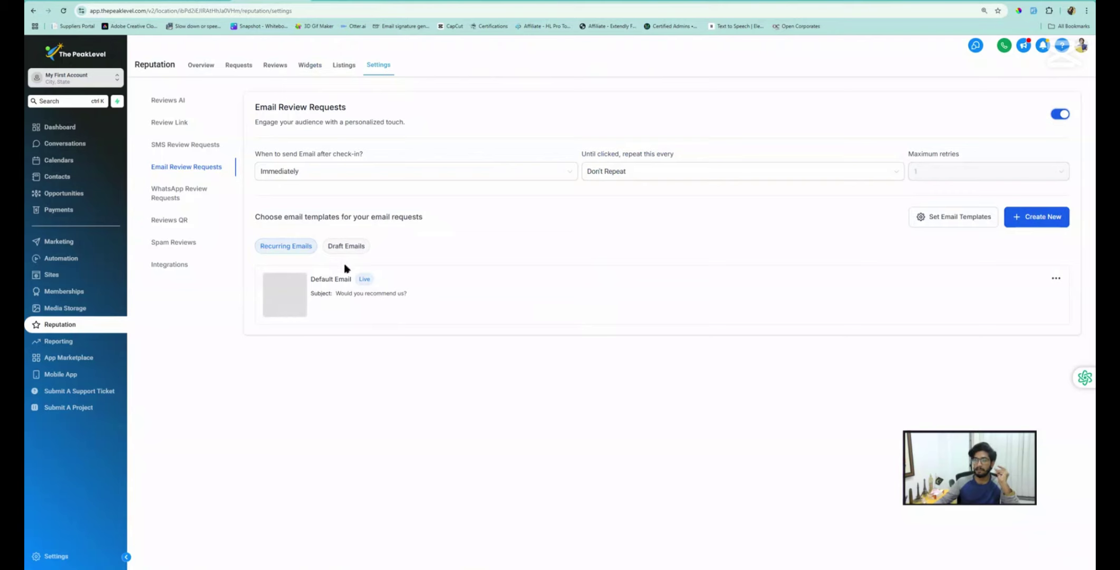
{"action": "left_click", "coordinate": [227, 1]}
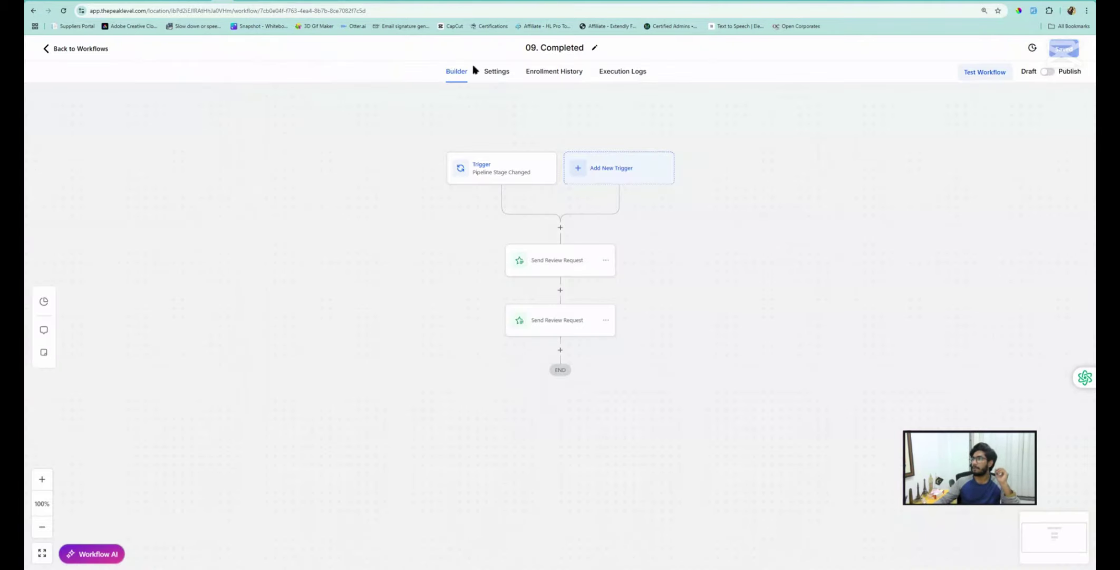
Open 01. New Lead from the Sales Pipeline folder and switch it from Draft to Published
{"action": "left_click", "coordinate": [79, 50]}
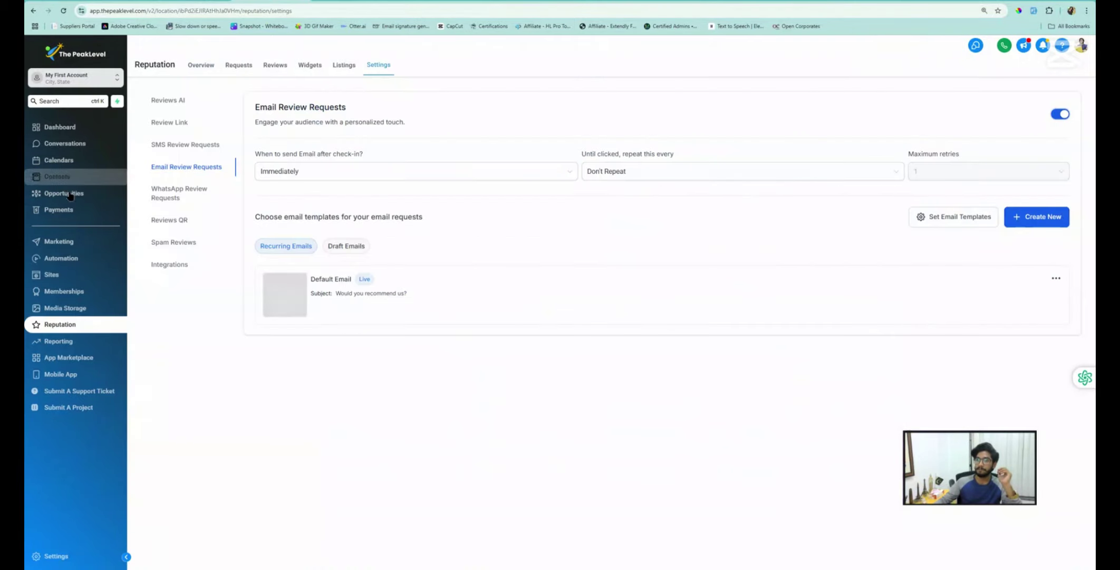
{"action": "left_click", "coordinate": [70, 195]}
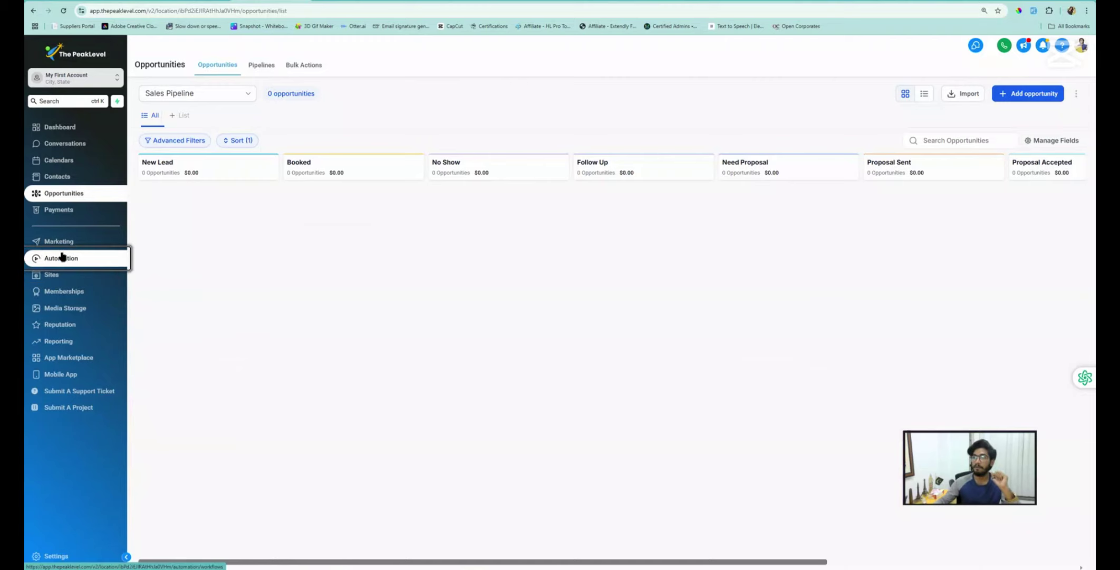
{"action": "left_click", "coordinate": [78, 258]}
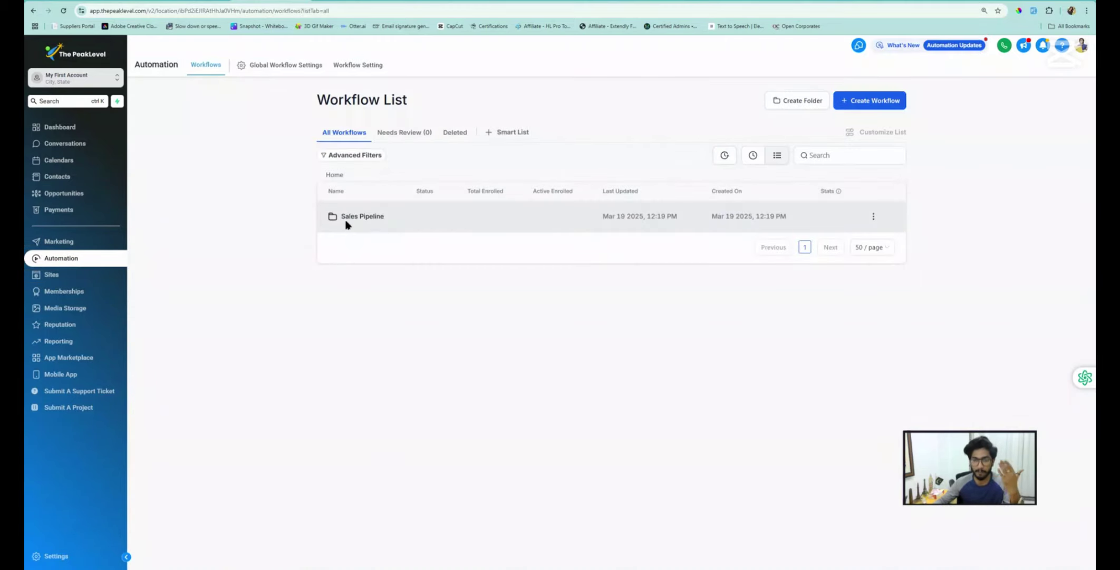
{"action": "left_click", "coordinate": [378, 215]}
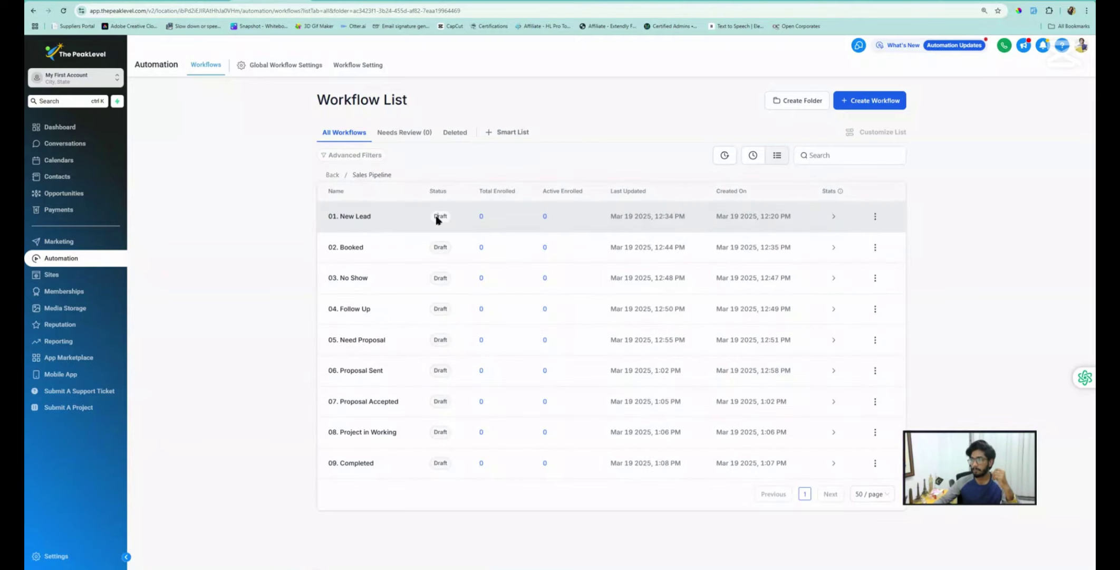
{"action": "left_click", "coordinate": [443, 308]}
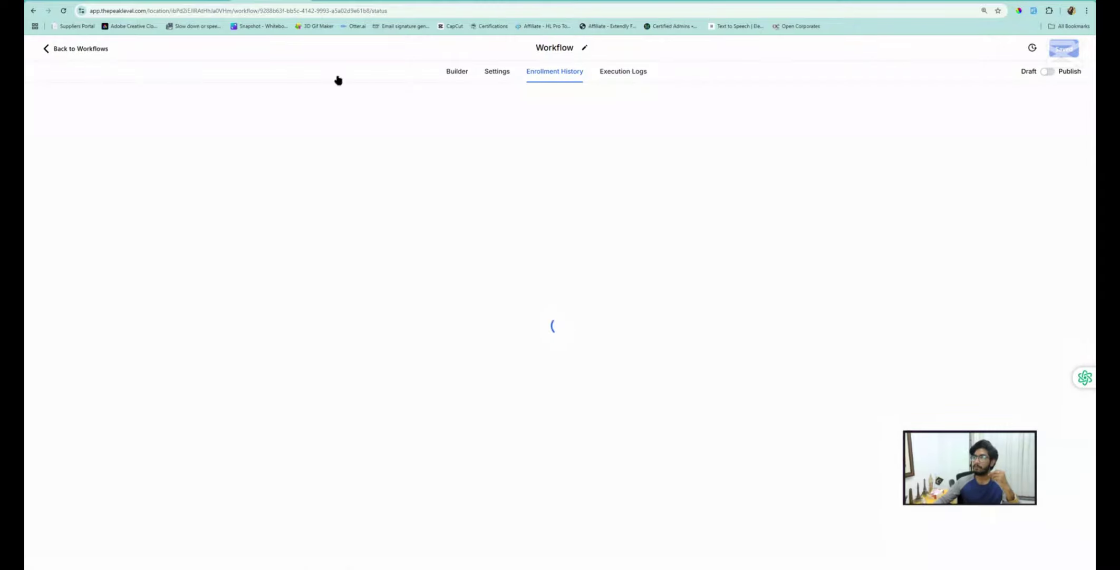
{"action": "left_click", "coordinate": [1049, 72]}
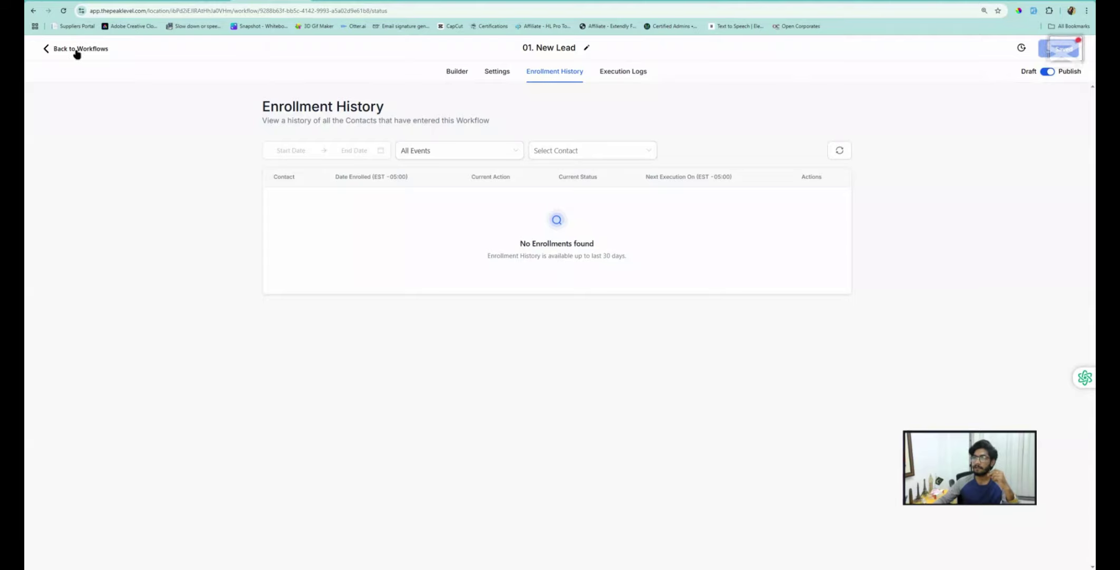
{"action": "left_click", "coordinate": [93, 46]}
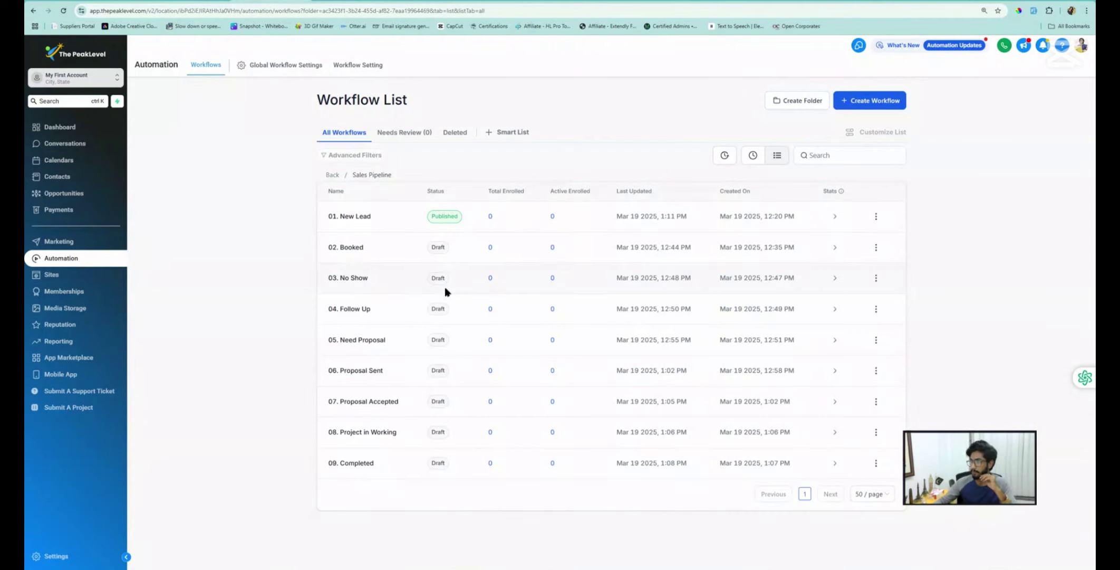
Publish the 02. Booked and 03. No Show workflows from their row menus
{"action": "left_click", "coordinate": [876, 247]}
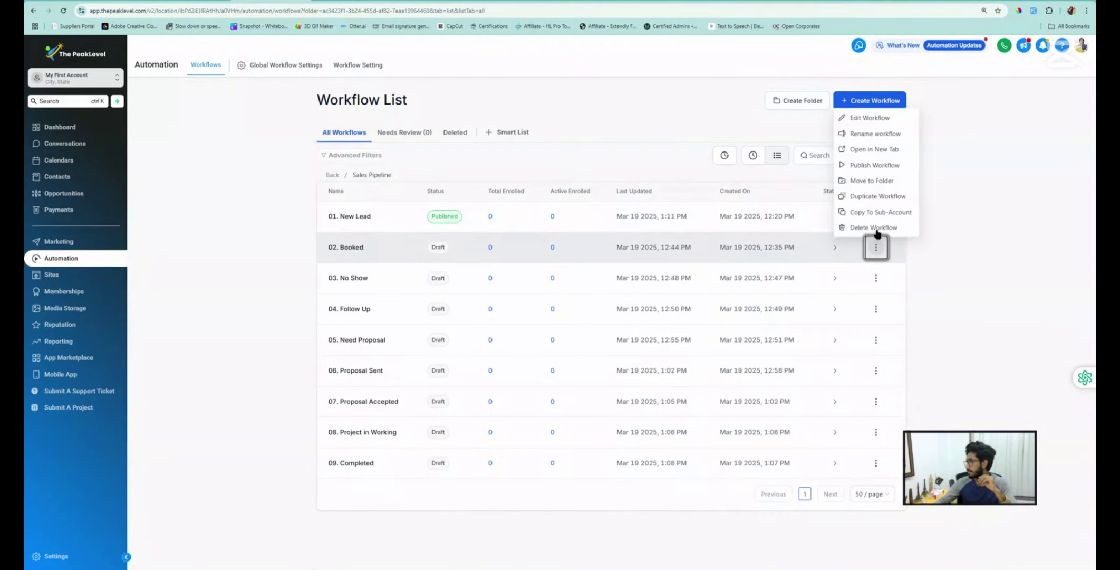
{"action": "left_click", "coordinate": [874, 165]}
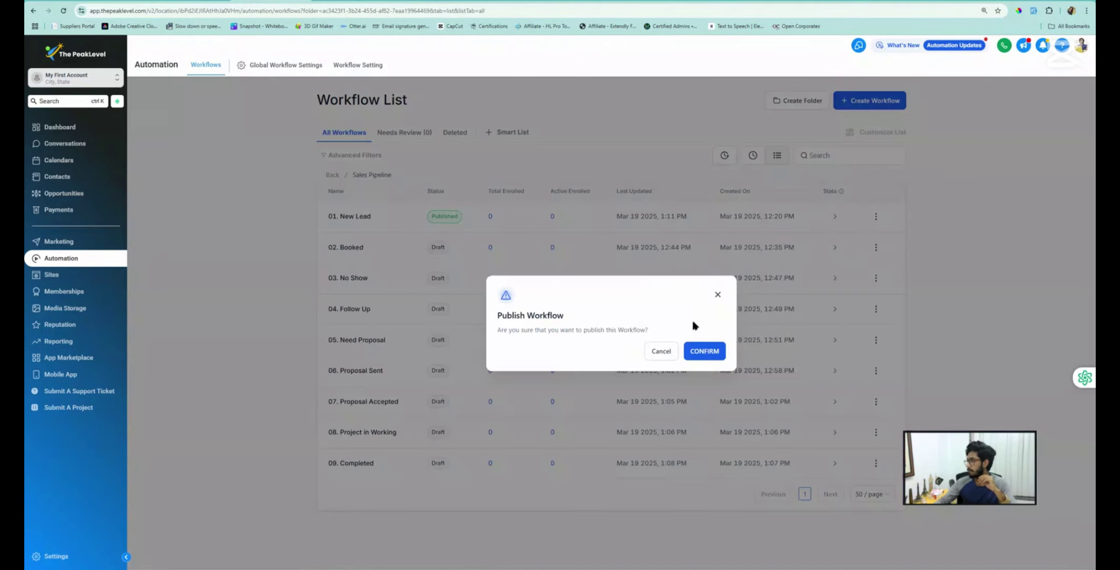
{"action": "left_click", "coordinate": [701, 349]}
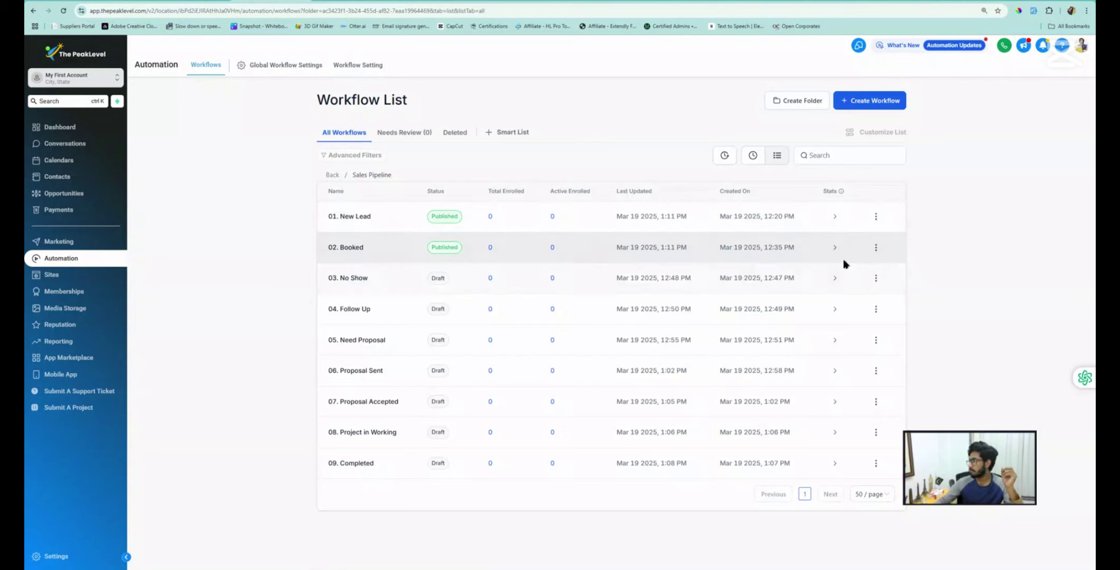
{"action": "left_click", "coordinate": [876, 278]}
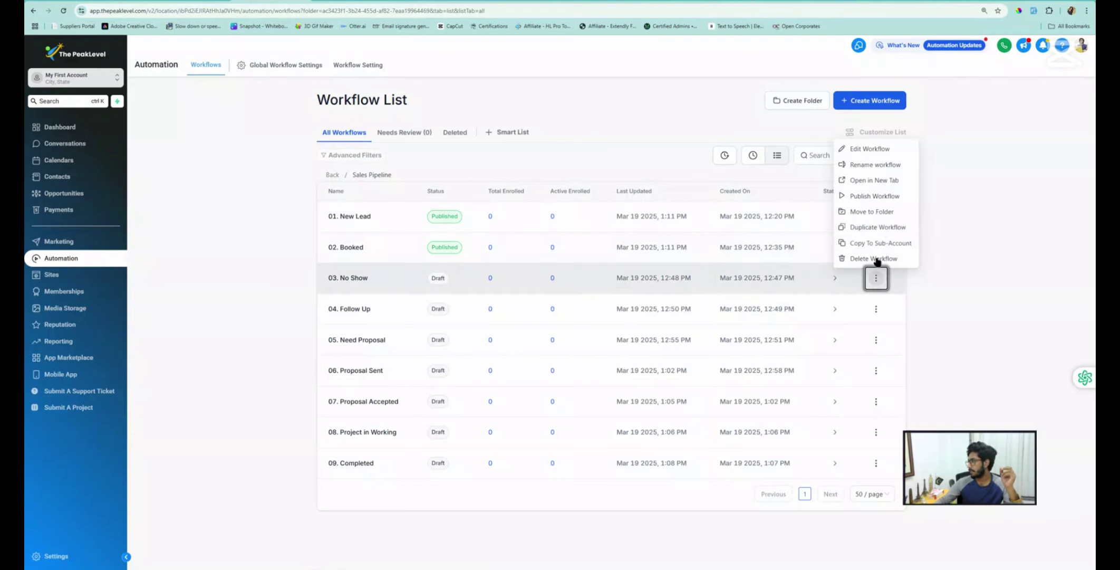
{"action": "left_click", "coordinate": [876, 196]}
{"action": "left_click", "coordinate": [720, 355]}
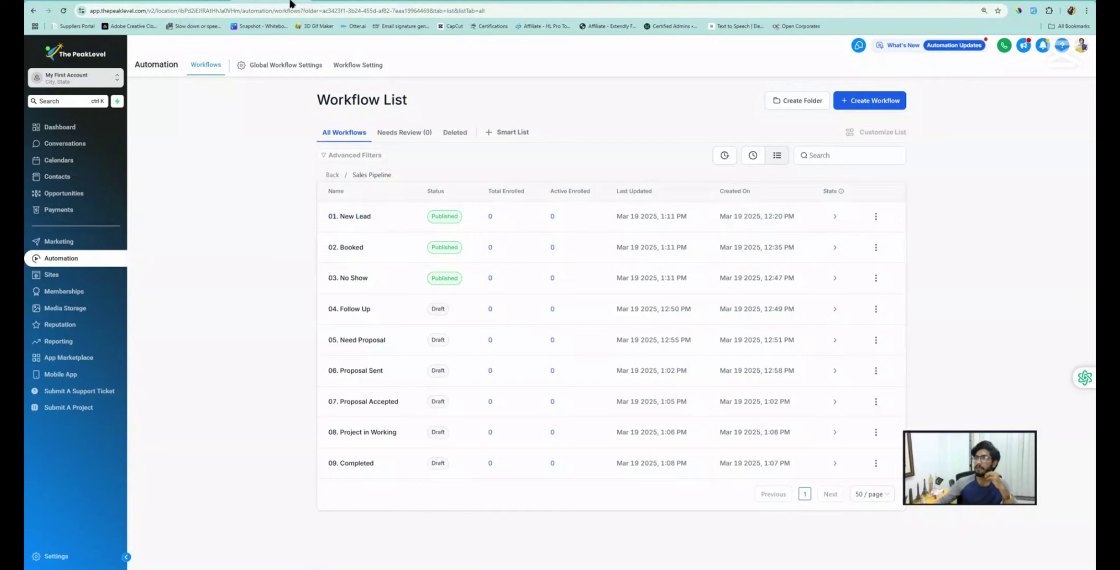
{"action": "left_click", "coordinate": [73, 175]}
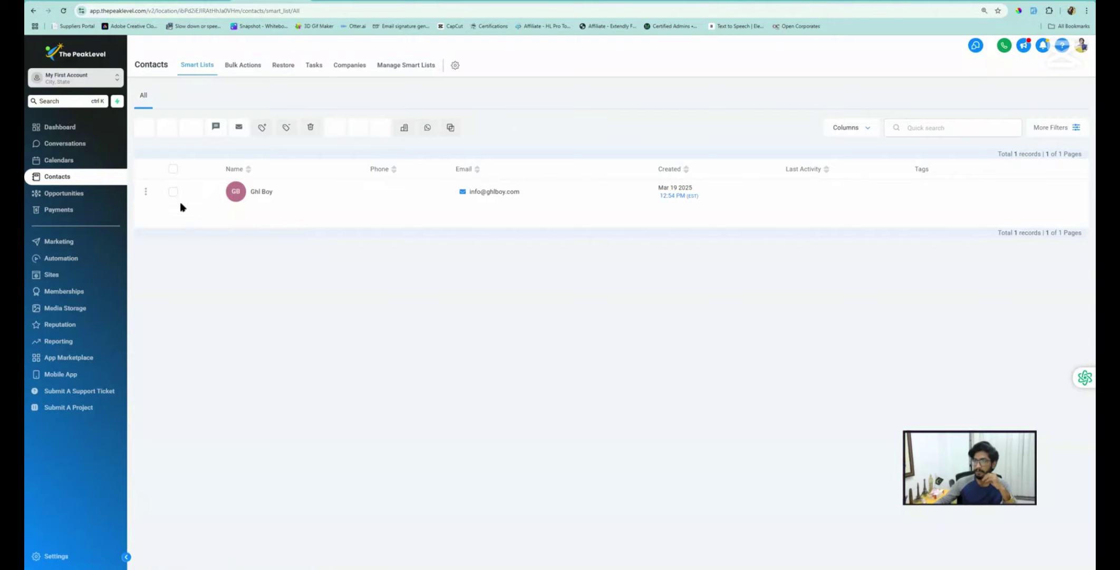
Delete the only contact, confirming by entering DELETE in the confirmation field
{"action": "left_click", "coordinate": [173, 192]}
{"action": "left_click", "coordinate": [310, 127]}
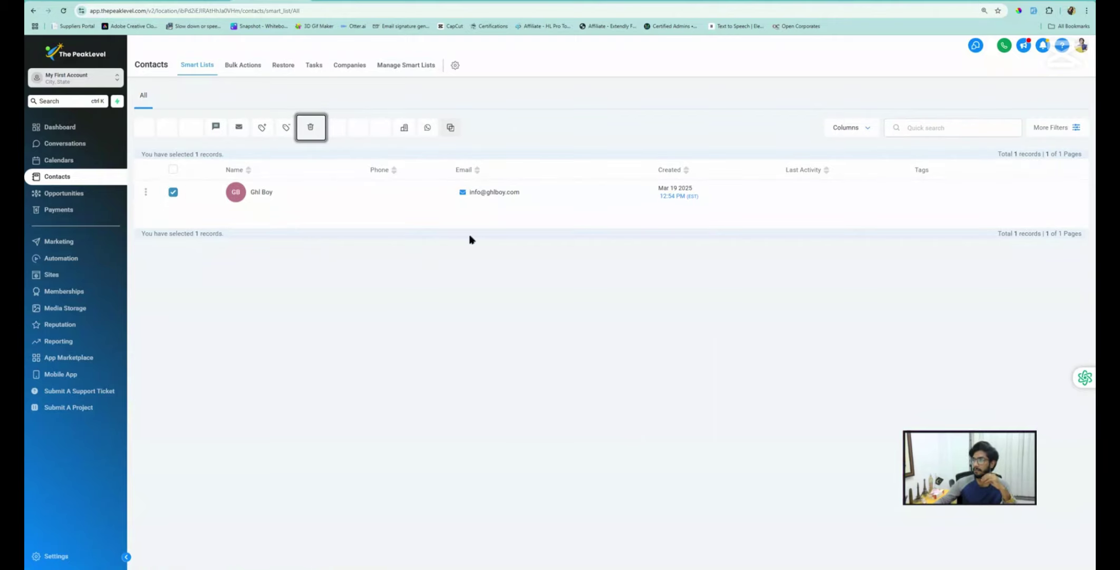
{"action": "left_click", "coordinate": [468, 331]}
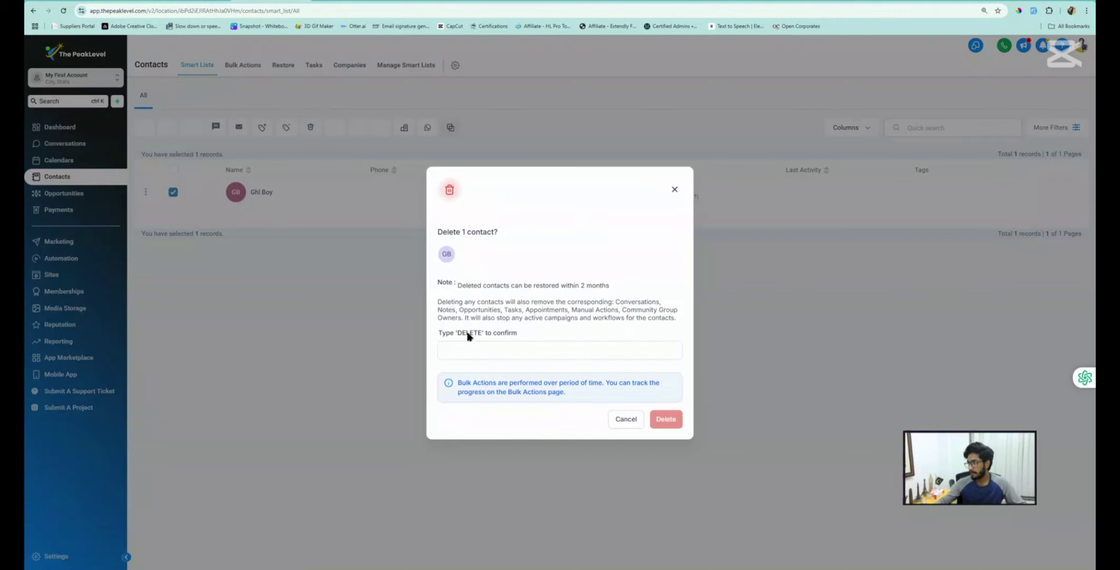
{"action": "double_click", "coordinate": [468, 333]}
{"action": "key", "text": "ctrl+c"}
{"action": "left_click", "coordinate": [468, 349]}
{"action": "key", "text": "ctrl+v"}
{"action": "left_click", "coordinate": [666, 419]}
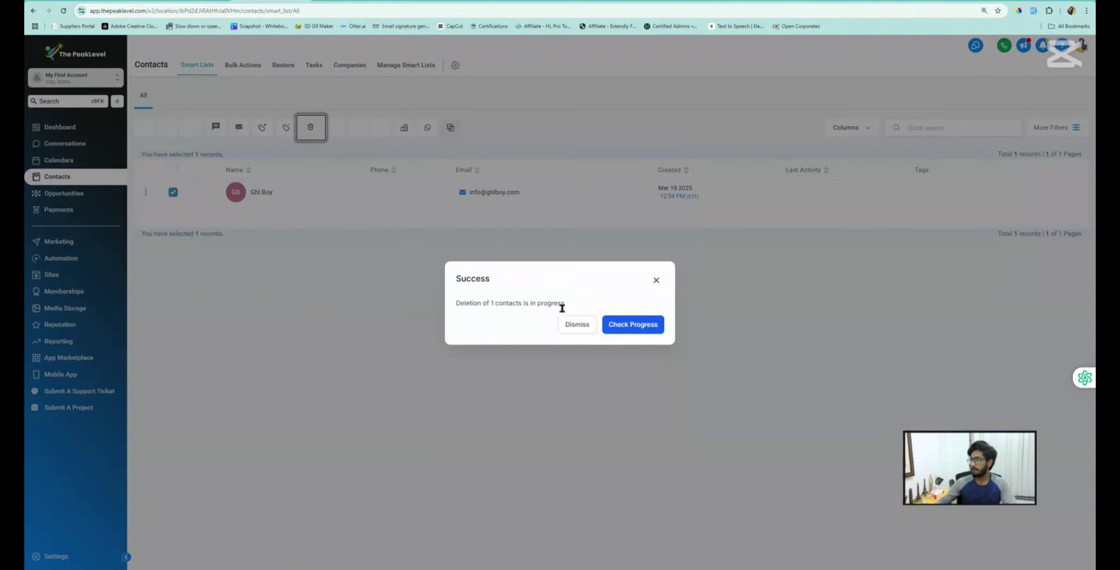
{"action": "left_click", "coordinate": [574, 324]}
Move through Opportunities and Calendars back to the now-empty Contacts list
{"action": "left_click", "coordinate": [66, 194]}
{"action": "left_click", "coordinate": [58, 177]}
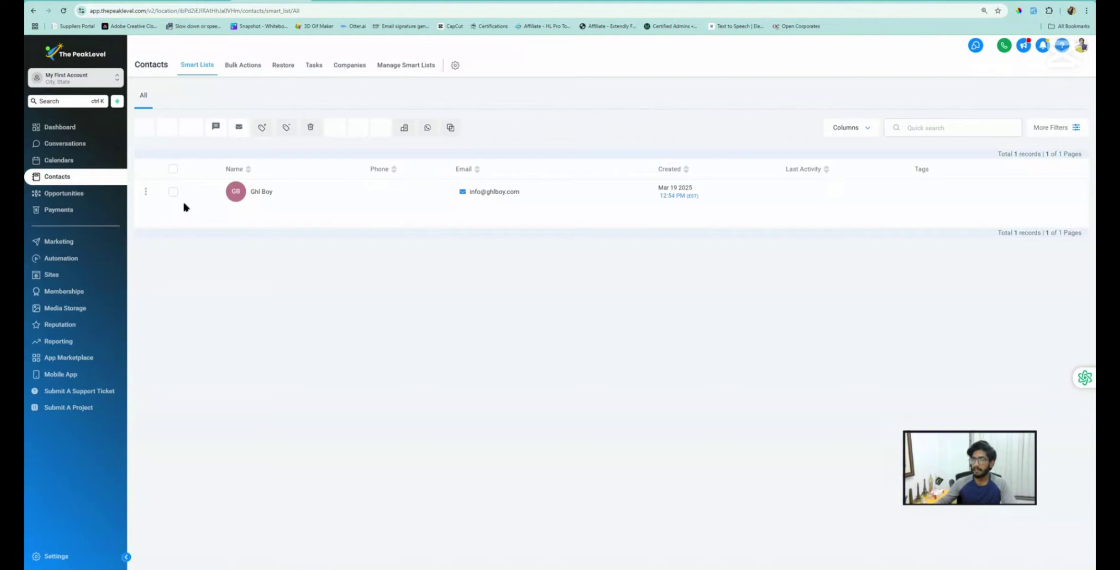
{"action": "left_click", "coordinate": [59, 160]}
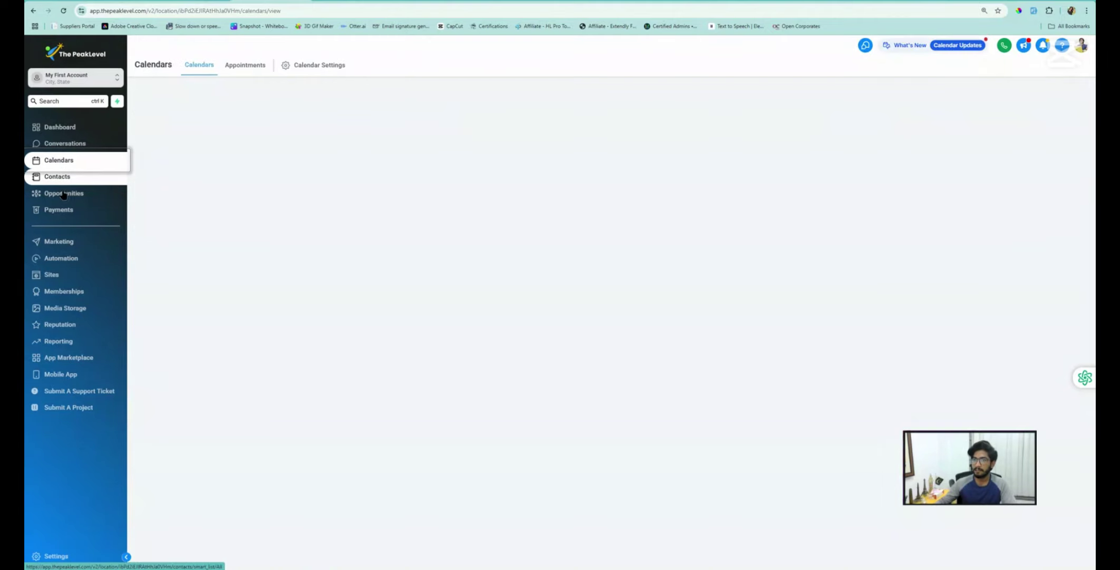
{"action": "left_click", "coordinate": [61, 178]}
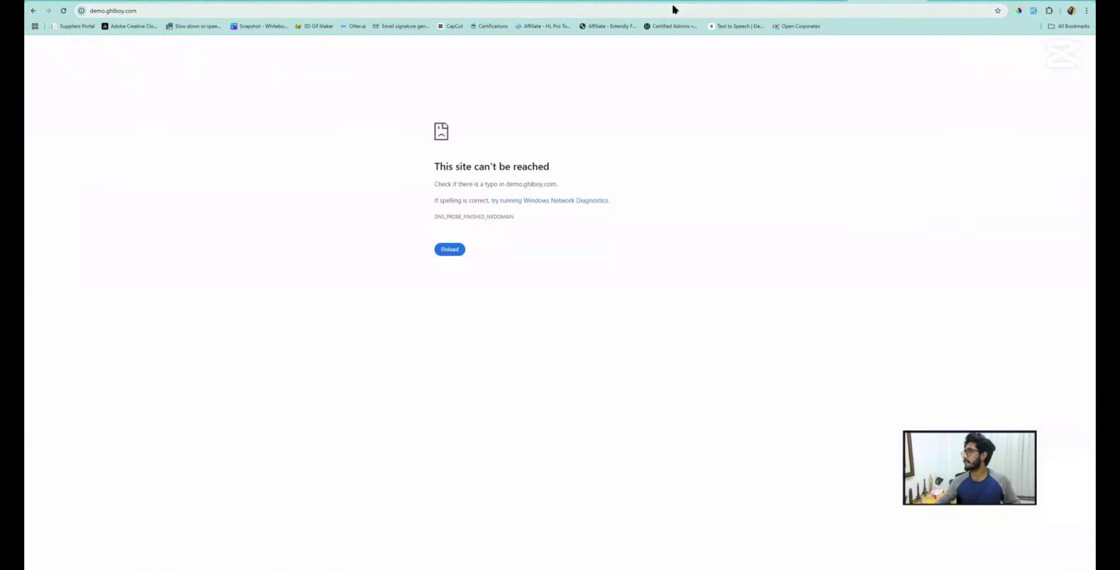
Reload the demo site, open the appointment form, and enter the test lead's name and e-mail
{"action": "left_click", "coordinate": [674, 10]}
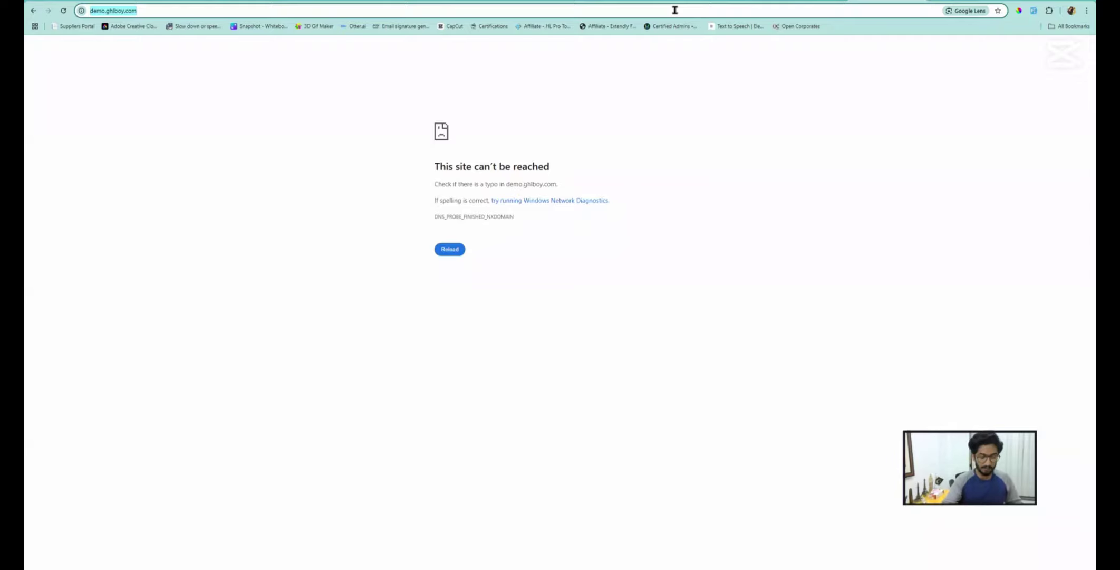
{"action": "key", "text": "Return"}
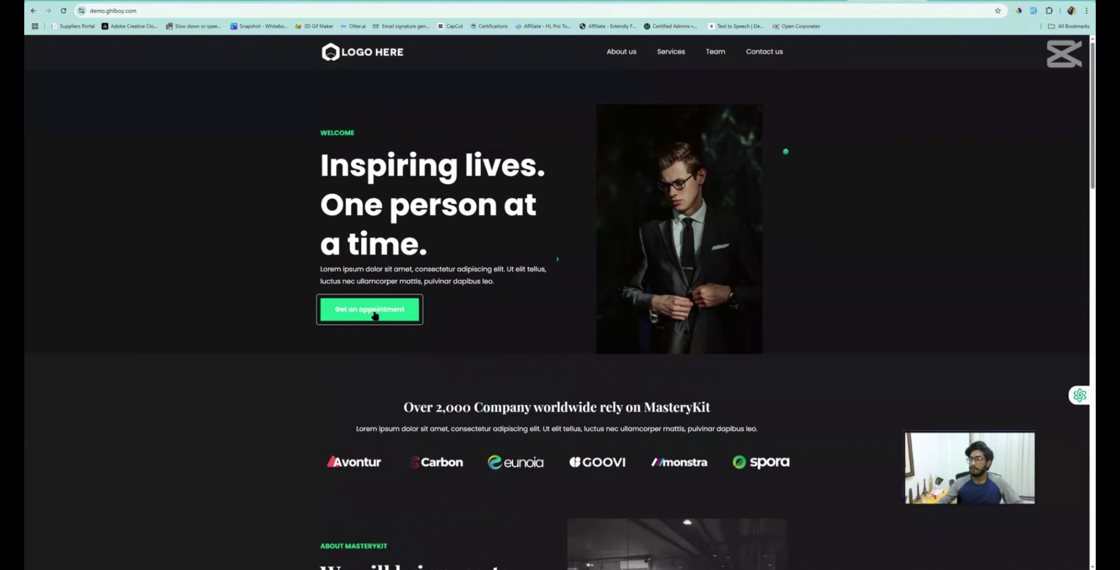
{"action": "left_click", "coordinate": [370, 316]}
{"action": "left_click", "coordinate": [471, 162]}
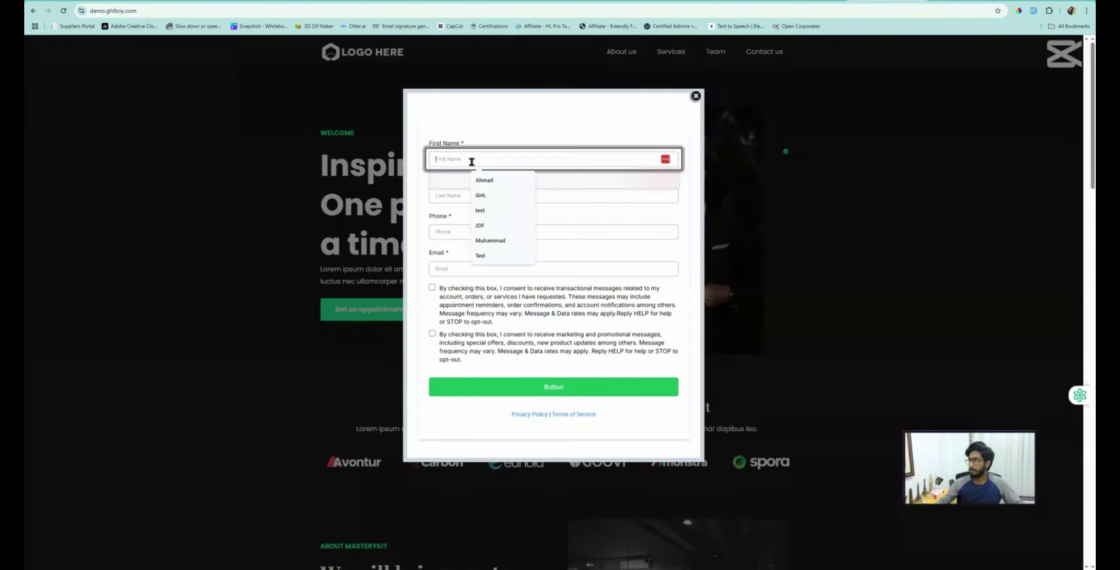
{"action": "type", "text": "GHL"}
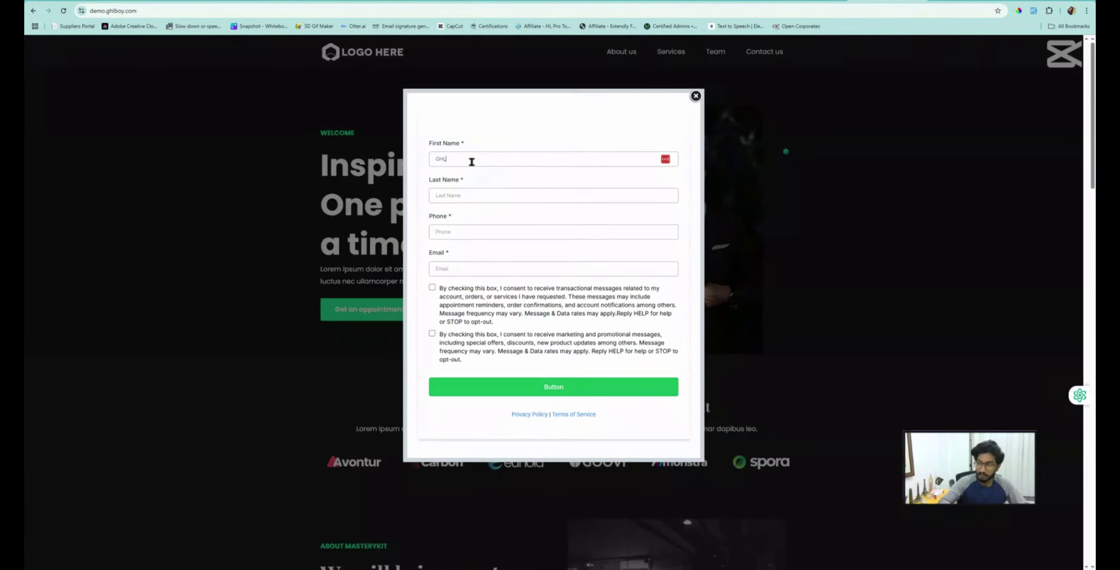
{"action": "key", "text": "Tab"}
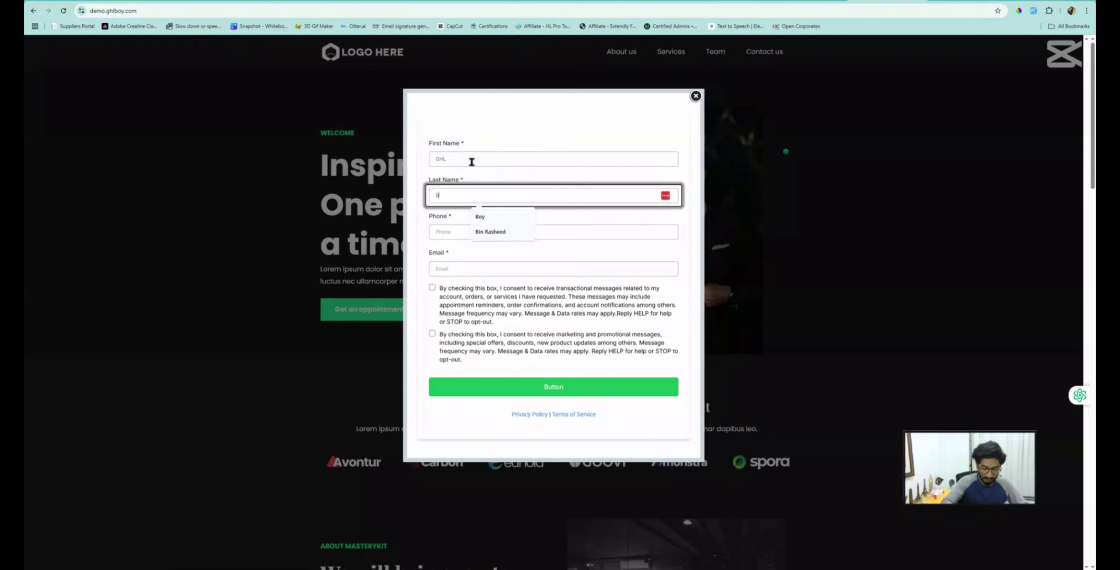
{"action": "type", "text": "Boy"}
{"action": "key", "text": "Tab"}
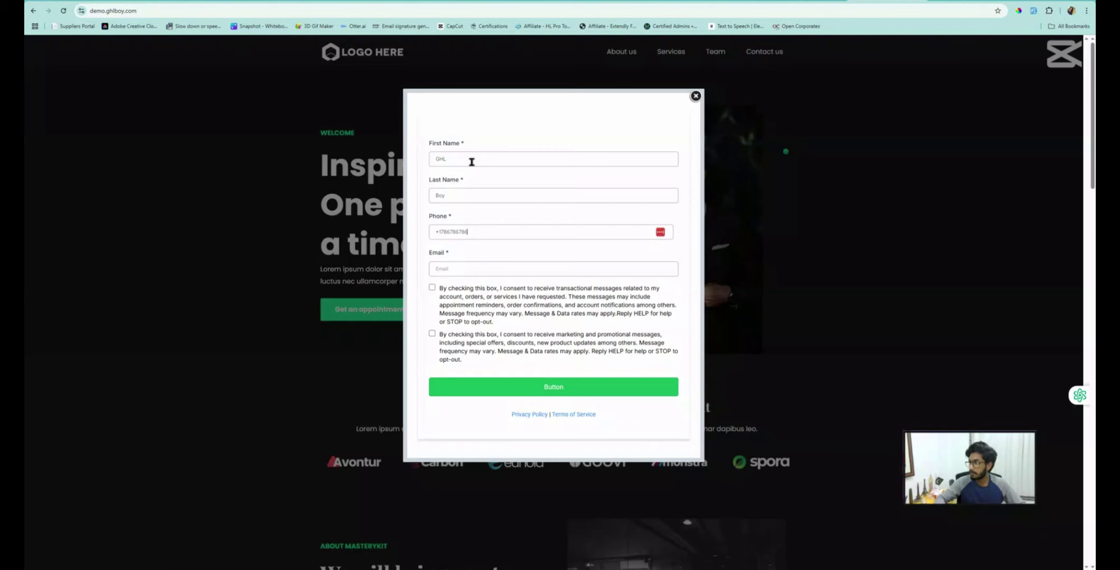
{"action": "key", "text": "Tab"}
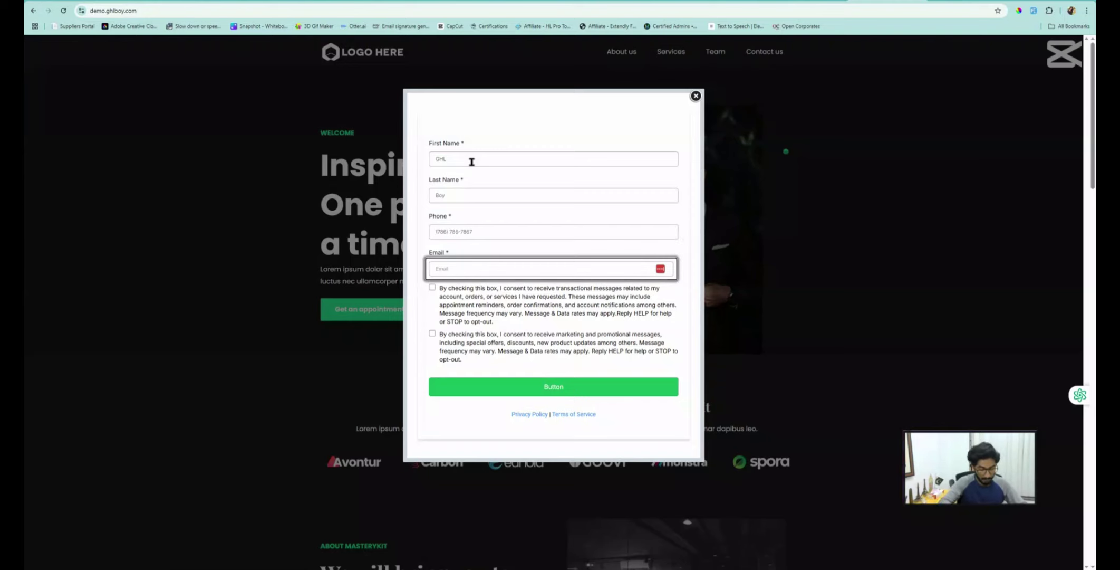
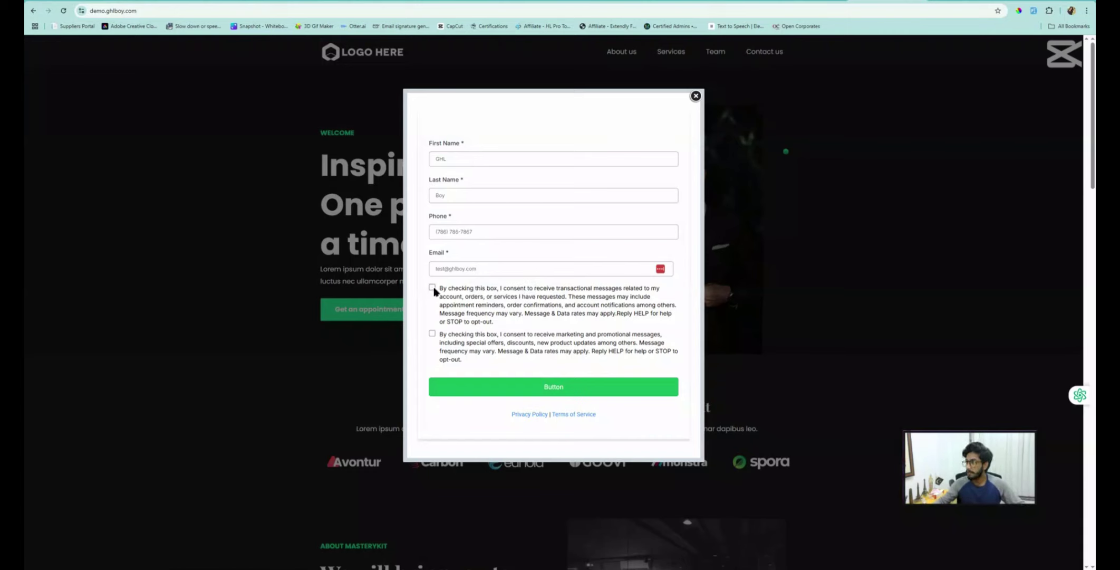
Tick both consent checkboxes and submit the appointment form
{"action": "left_click", "coordinate": [433, 288]}
{"action": "left_click", "coordinate": [432, 333]}
{"action": "left_click", "coordinate": [544, 396]}
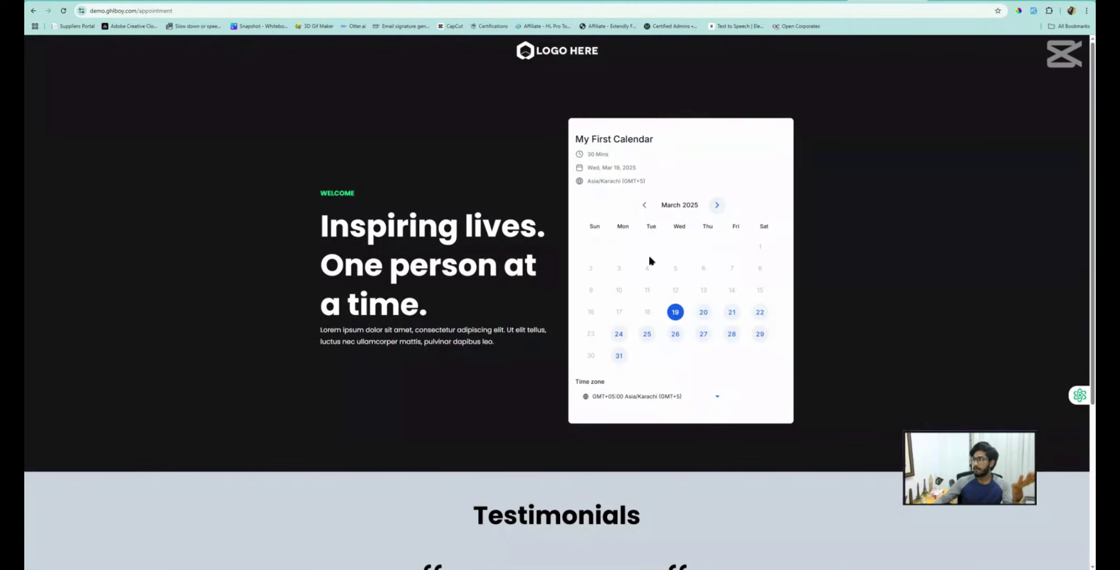
{"action": "left_click", "coordinate": [244, 1]}
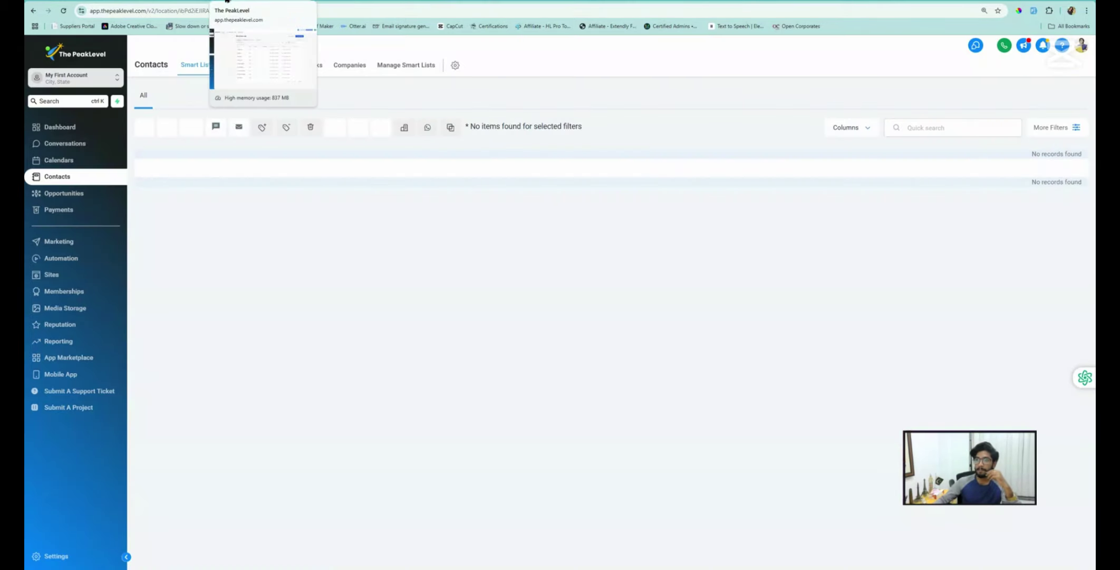
Check the Opportunities board and the 01. New Lead workflow, then open the test lead's contact
{"action": "left_click", "coordinate": [93, 190]}
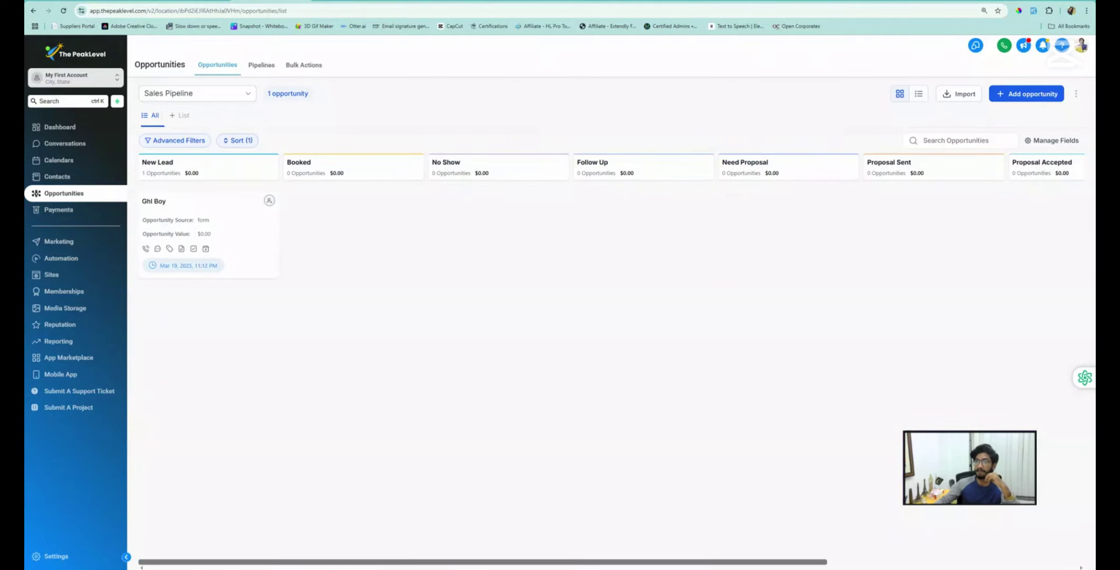
{"action": "left_click", "coordinate": [61, 258]}
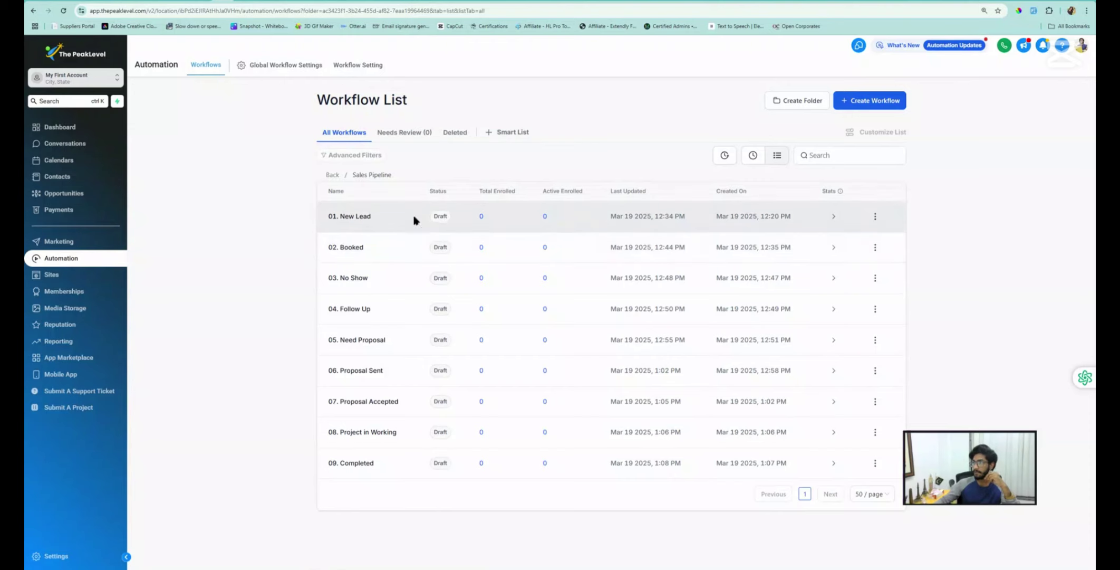
{"action": "left_click", "coordinate": [381, 133]}
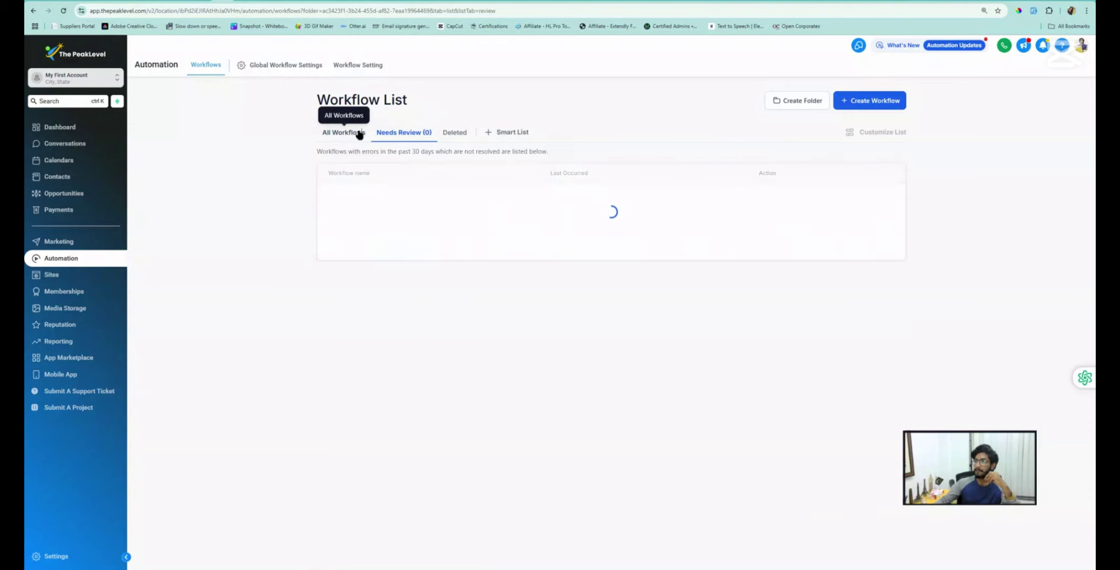
{"action": "left_click", "coordinate": [358, 134]}
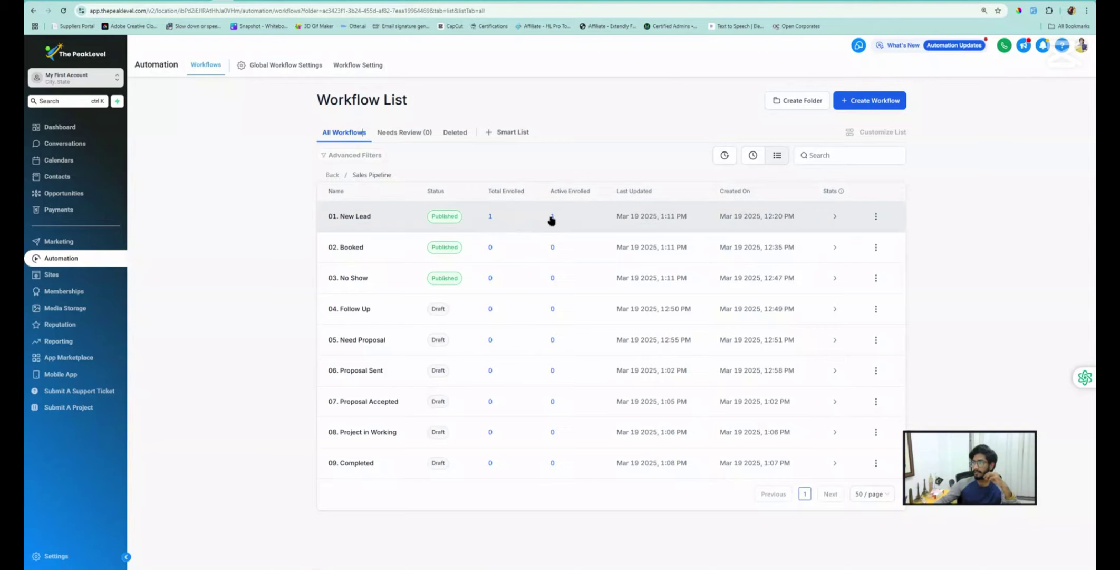
{"action": "left_click", "coordinate": [355, 222]}
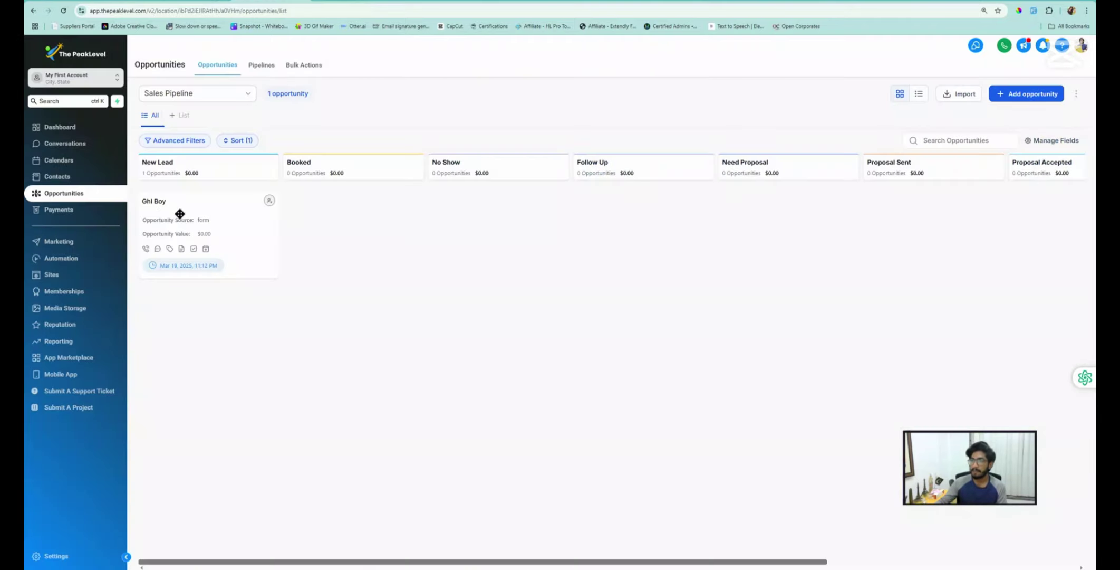
{"action": "left_click", "coordinate": [70, 180]}
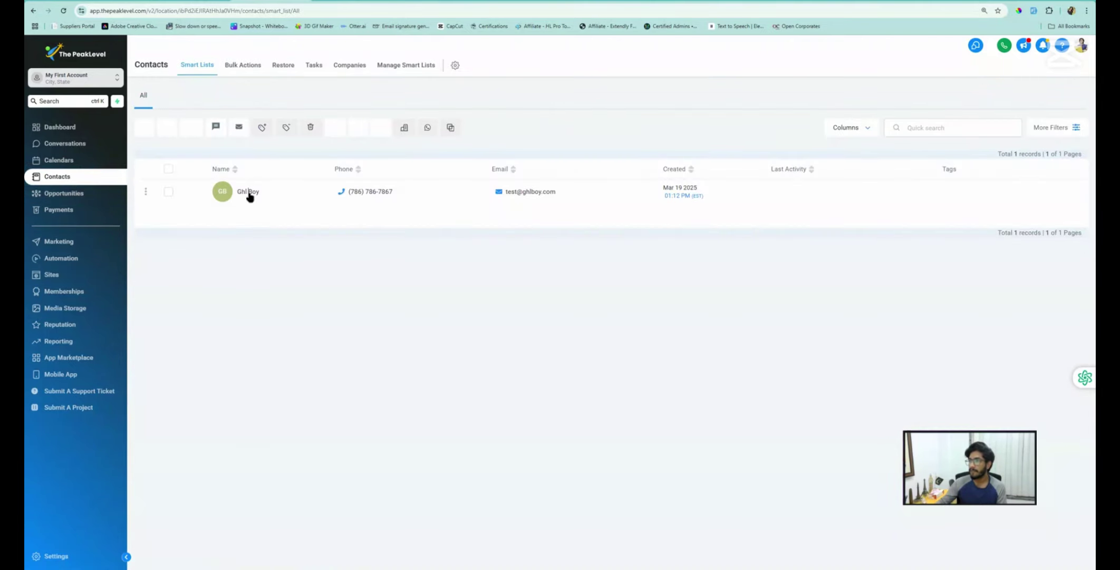
{"action": "left_click", "coordinate": [249, 192]}
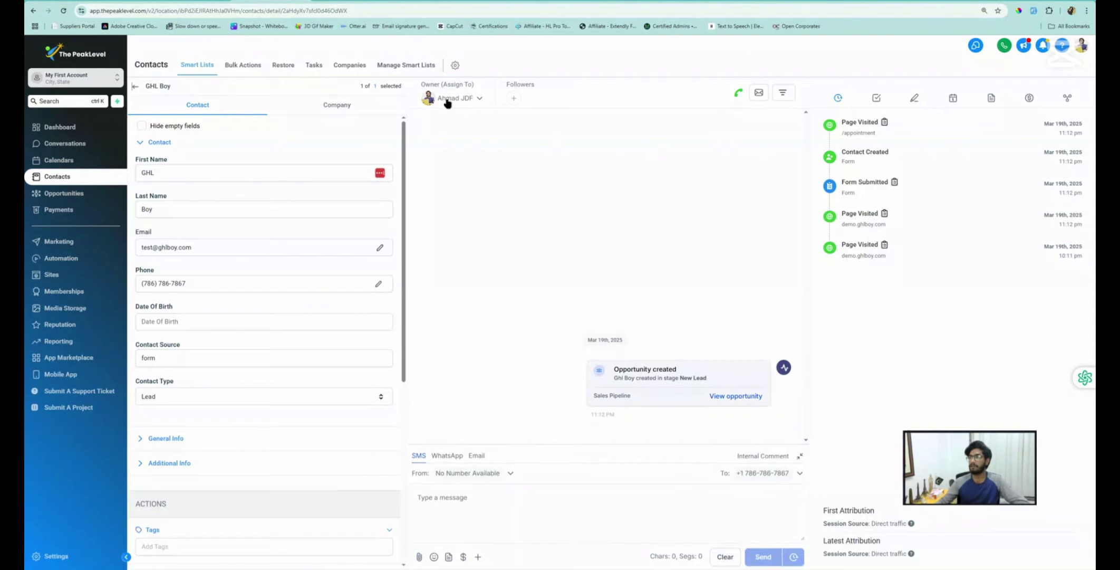
Recheck the Opportunities board, then pick Wednesday March 19 and the 11:30 PM slot on the booking calendar
{"action": "left_click", "coordinate": [62, 194]}
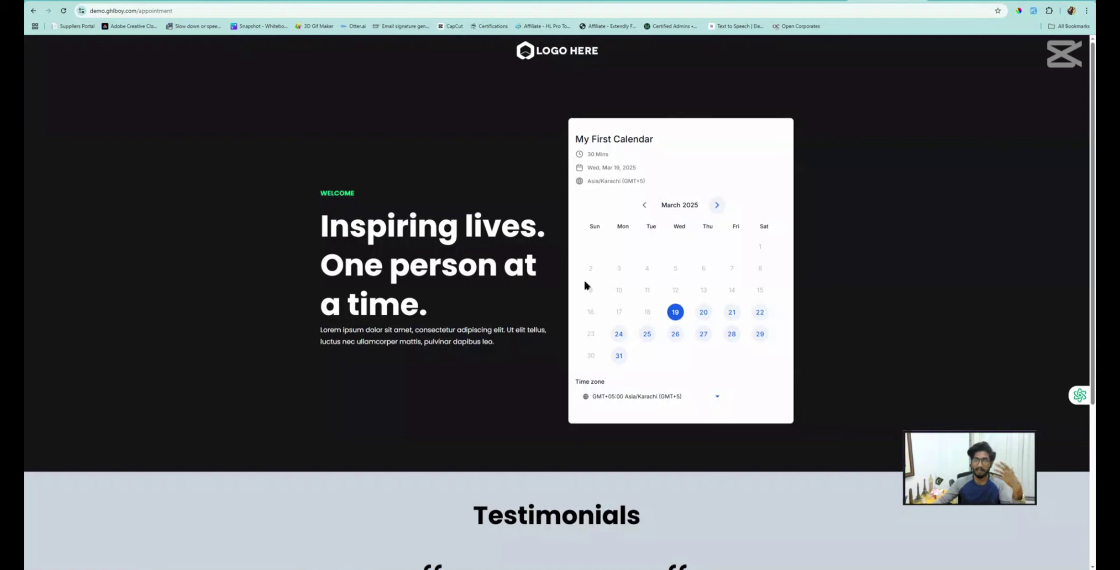
{"action": "left_click", "coordinate": [674, 315]}
{"action": "left_click", "coordinate": [675, 249]}
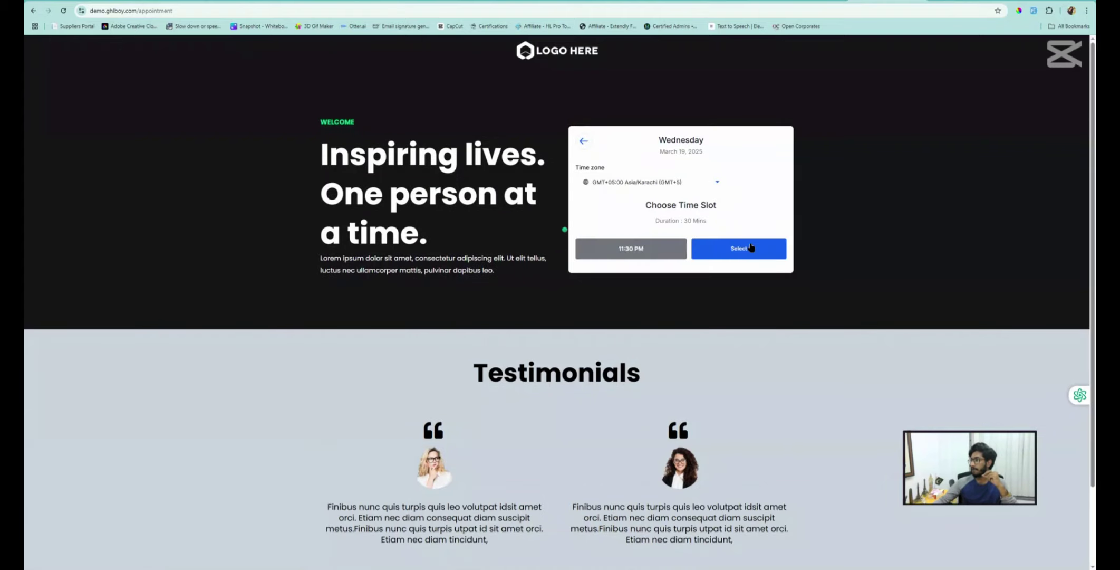
Confirm the 11:30 PM slot and fill in the contact's first name, last name and phone number
{"action": "left_click", "coordinate": [751, 247]}
{"action": "left_click", "coordinate": [611, 183]}
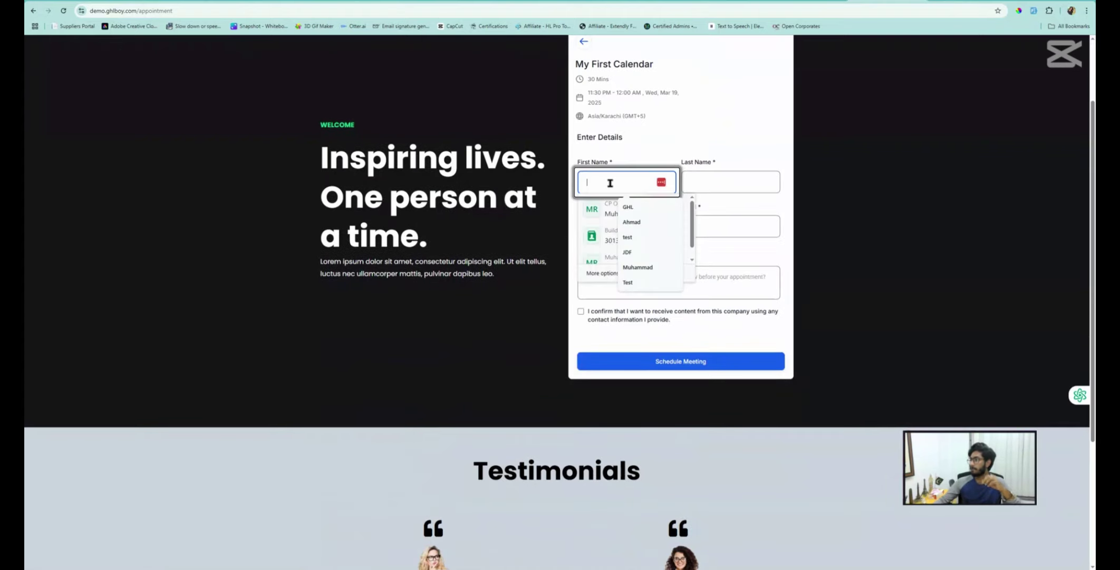
{"action": "left_click", "coordinate": [635, 208]}
{"action": "left_click", "coordinate": [740, 181]}
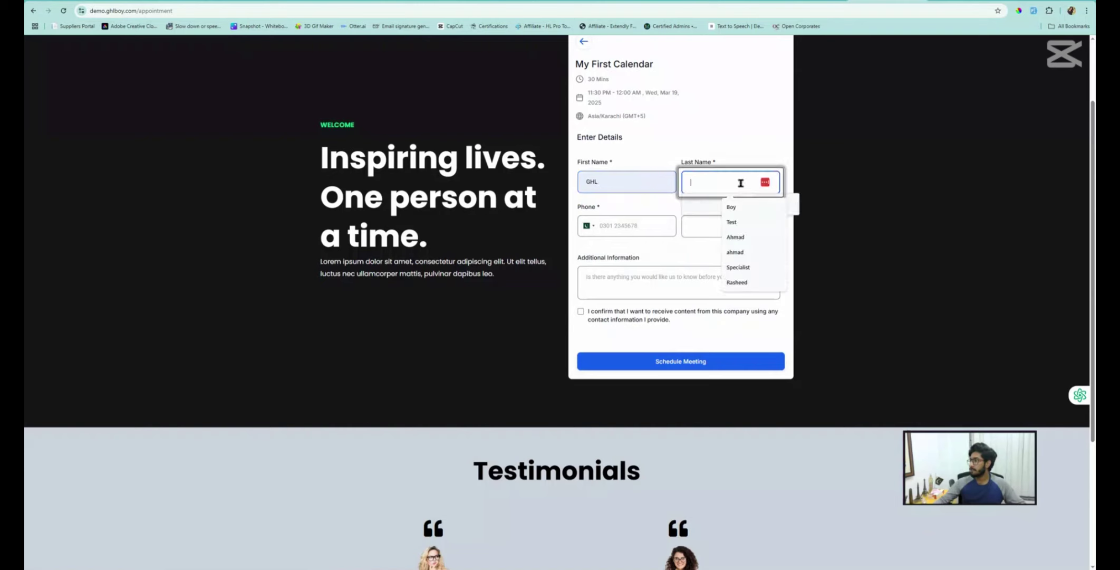
{"action": "type", "text": "Boy"}
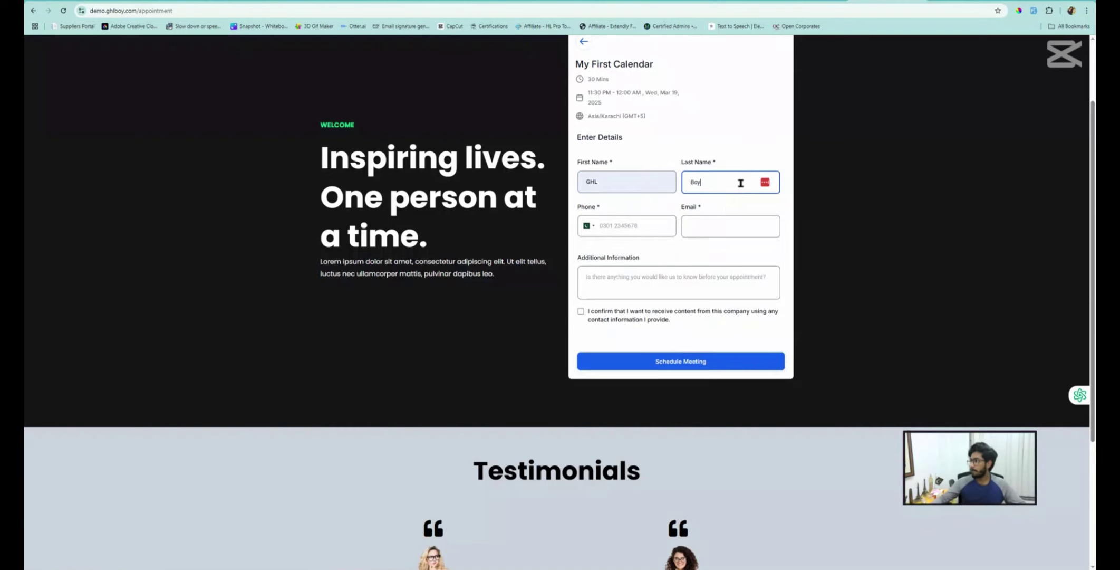
{"action": "left_click", "coordinate": [612, 228]}
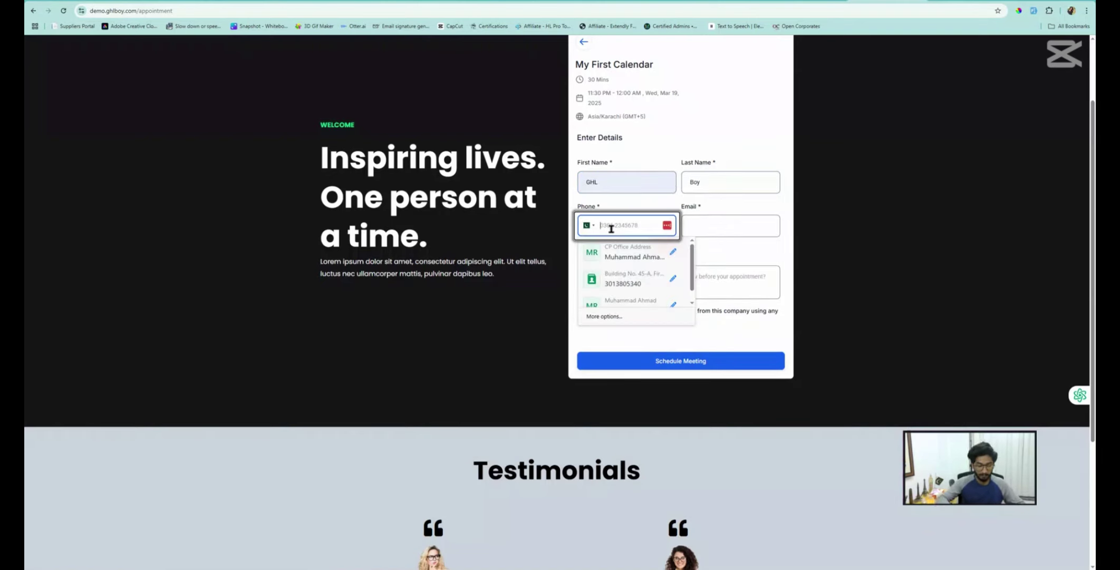
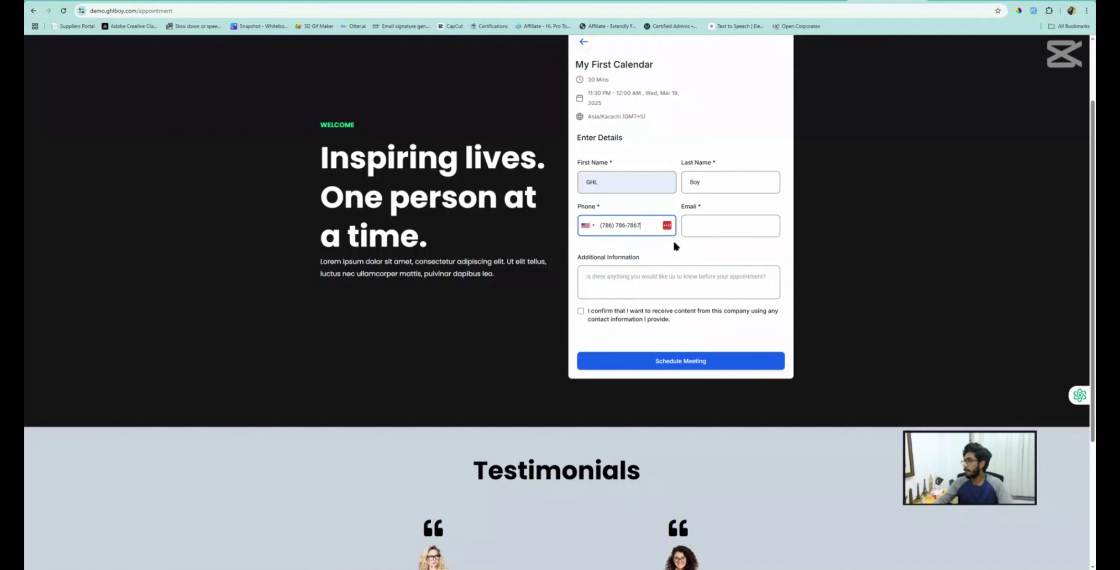
Enter the contact's e-mail address, tick the consent checkbox and schedule the meeting
{"action": "left_click", "coordinate": [722, 228]}
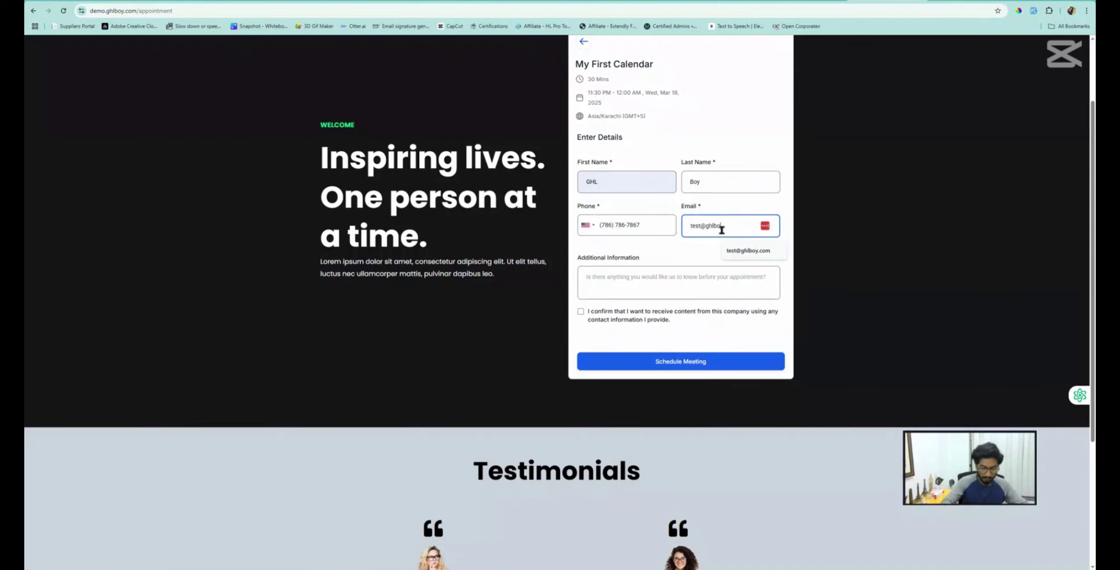
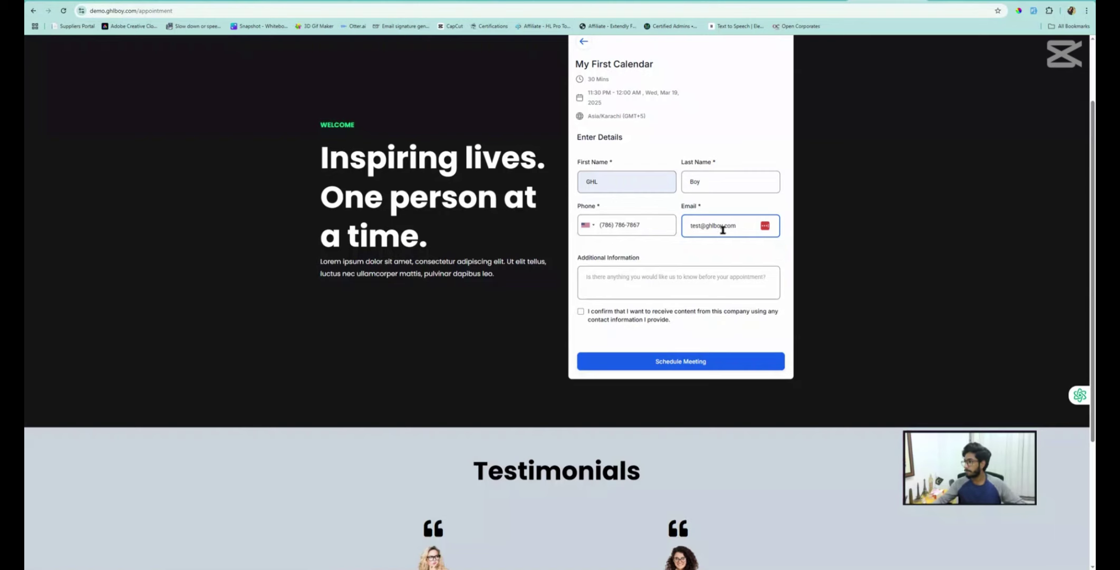
{"action": "left_click", "coordinate": [582, 312]}
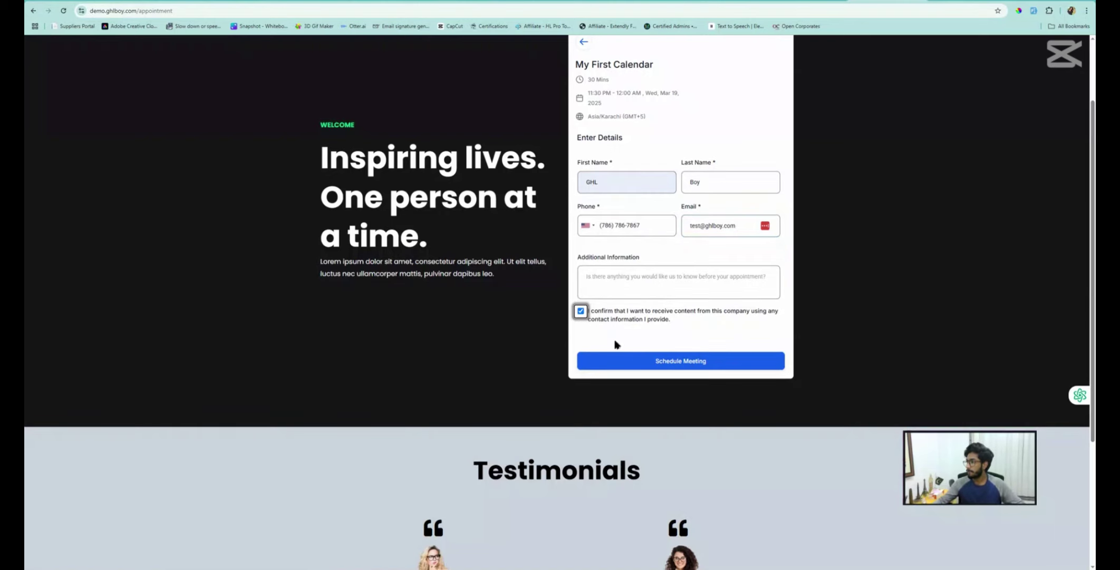
{"action": "left_click", "coordinate": [658, 361]}
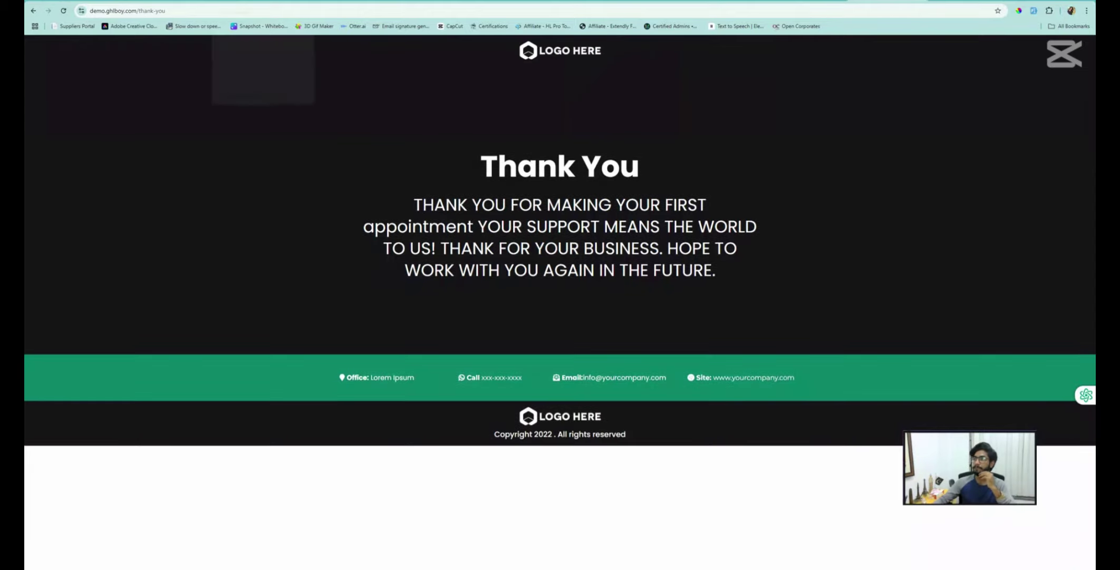
Return to the workflow list in the dashboard and open the 02. Booked workflow
{"action": "left_click", "coordinate": [262, 2]}
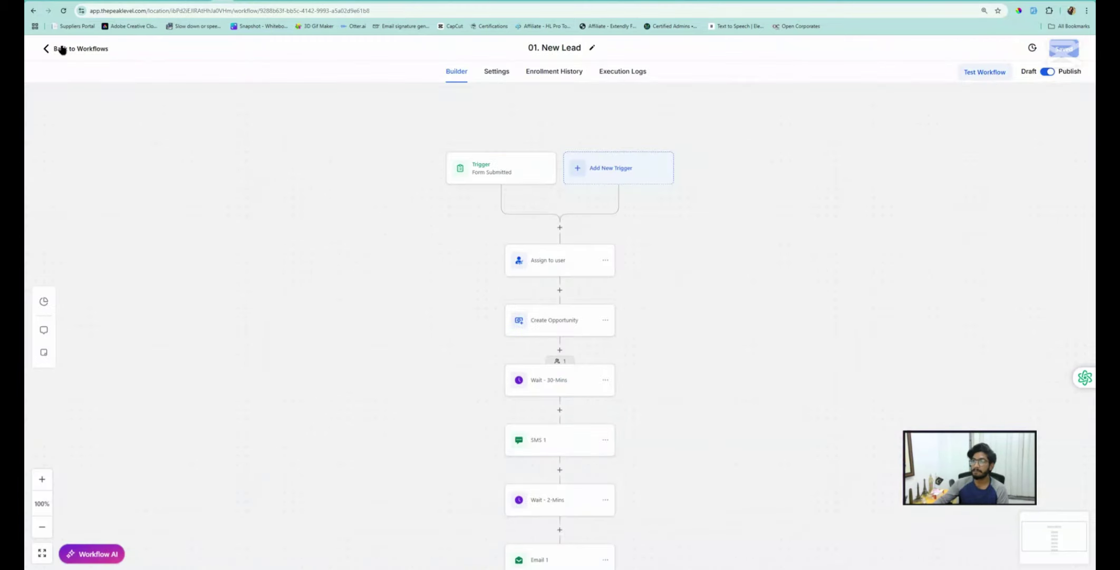
{"action": "left_click", "coordinate": [61, 48]}
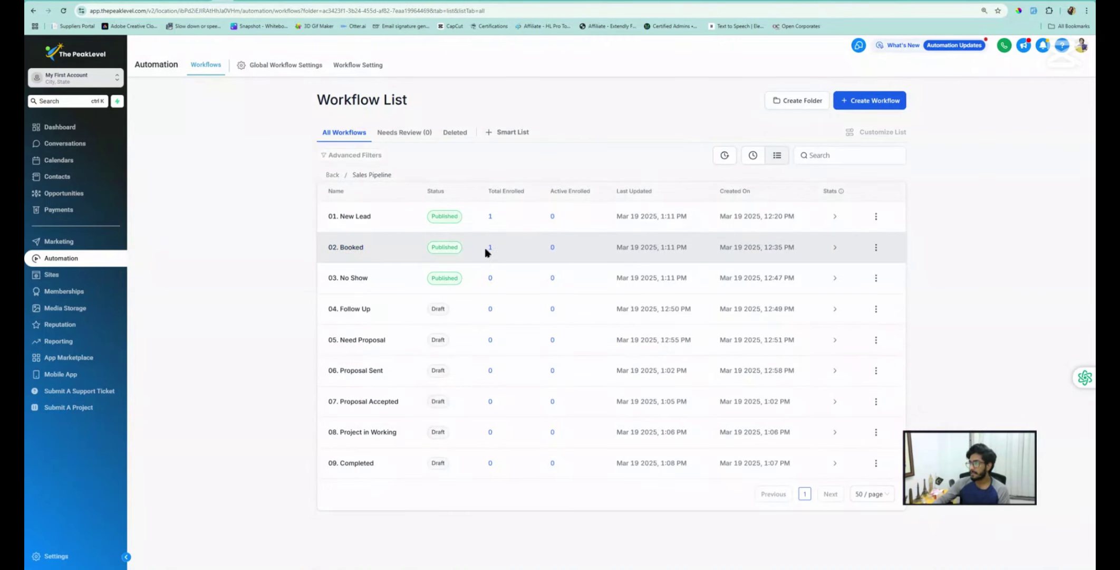
{"action": "left_click", "coordinate": [351, 248]}
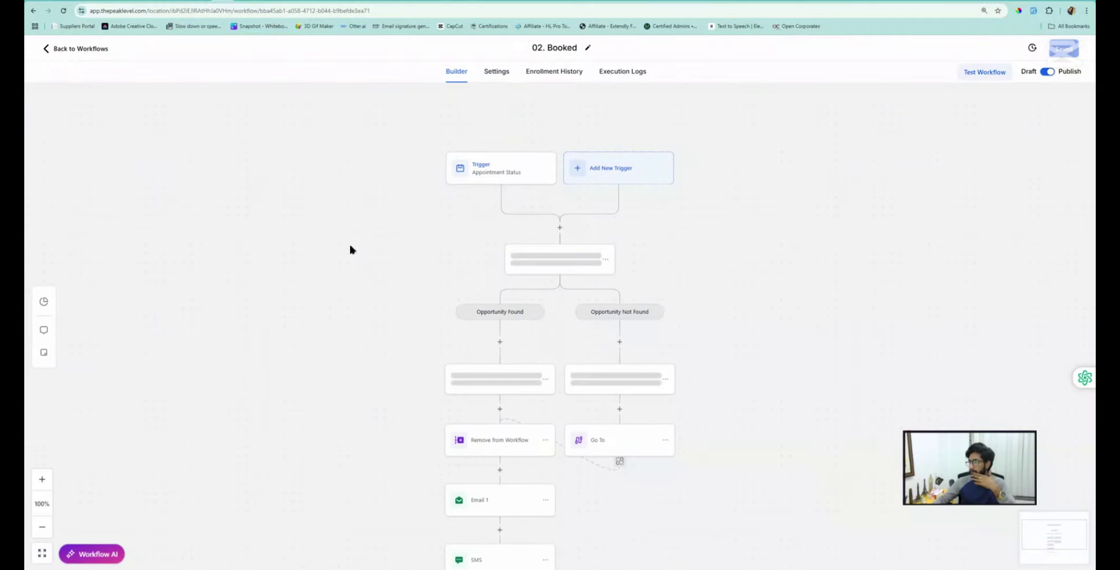
{"action": "scroll", "coordinate": [502, 328], "scroll_direction": "down", "scroll_amount": 2}
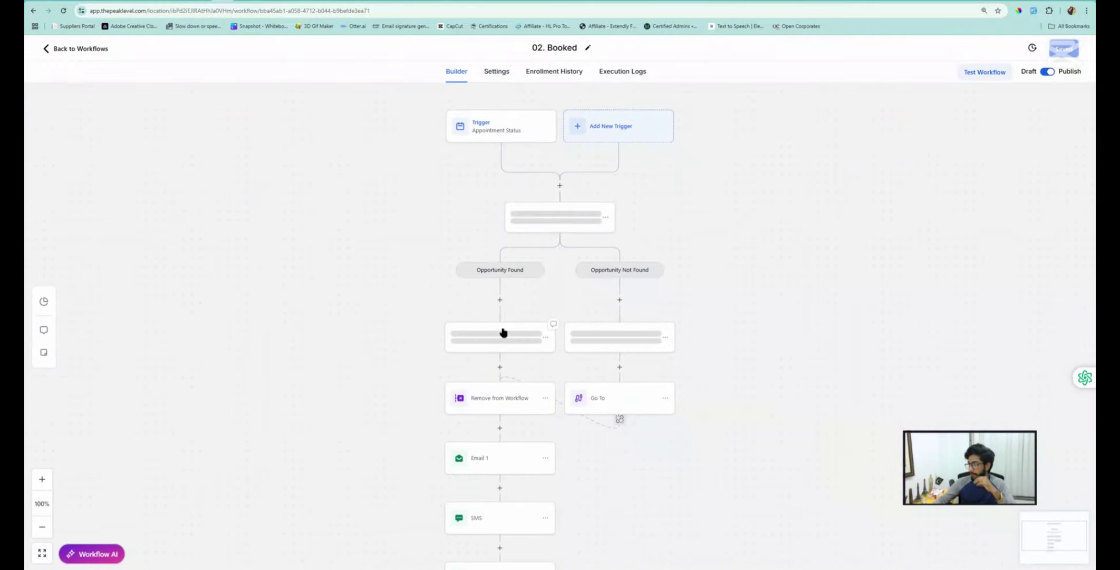
{"action": "scroll", "coordinate": [503, 332], "scroll_direction": "down", "scroll_amount": 3}
{"action": "scroll", "coordinate": [502, 331], "scroll_direction": "down", "scroll_amount": 2}
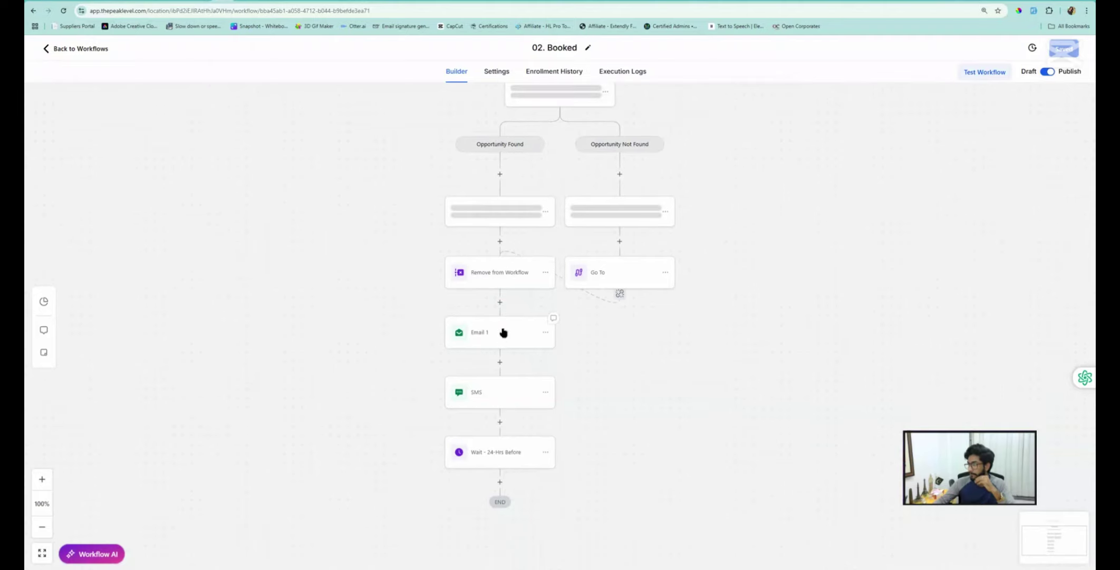
{"action": "scroll", "coordinate": [505, 325], "scroll_direction": "up", "scroll_amount": 1}
{"action": "scroll", "coordinate": [505, 326], "scroll_direction": "up", "scroll_amount": 2}
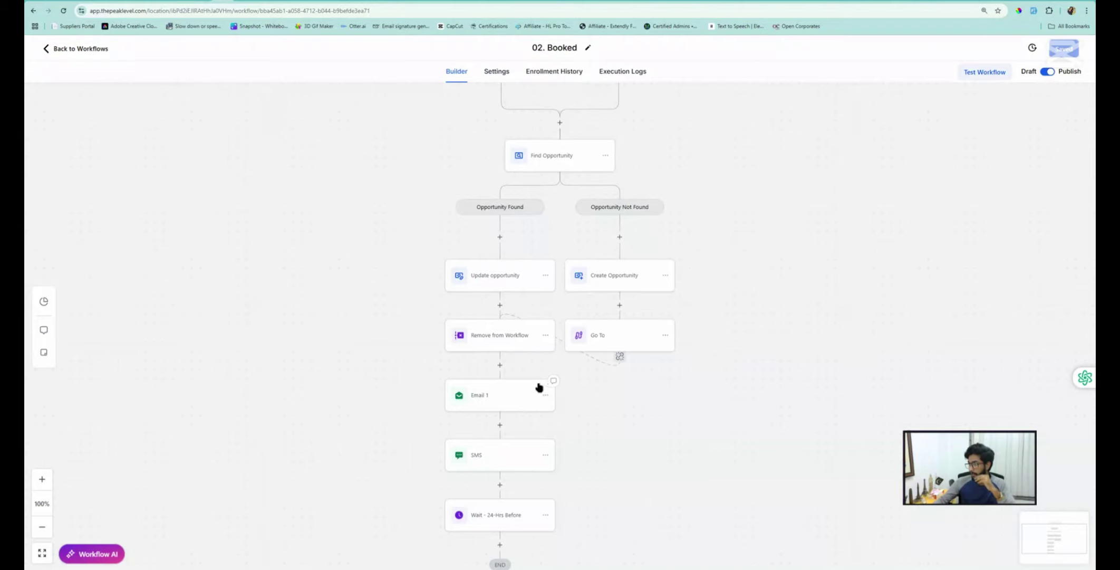
{"action": "scroll", "coordinate": [541, 376], "scroll_direction": "down", "scroll_amount": 2}
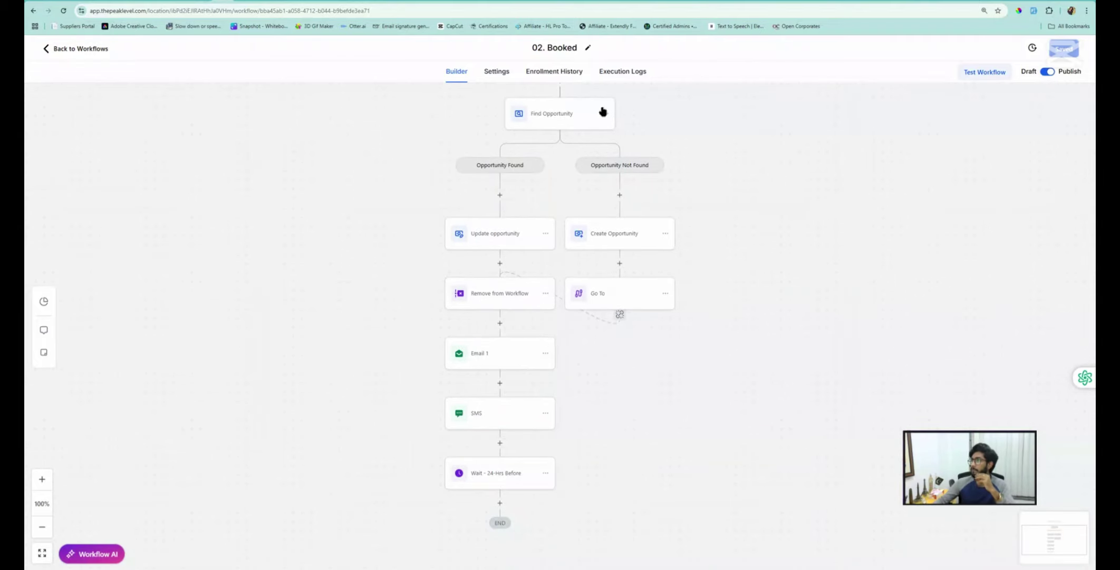
Check 02. Booked's execution logs for the test contact, then return to the builder canvas
{"action": "left_click", "coordinate": [623, 74]}
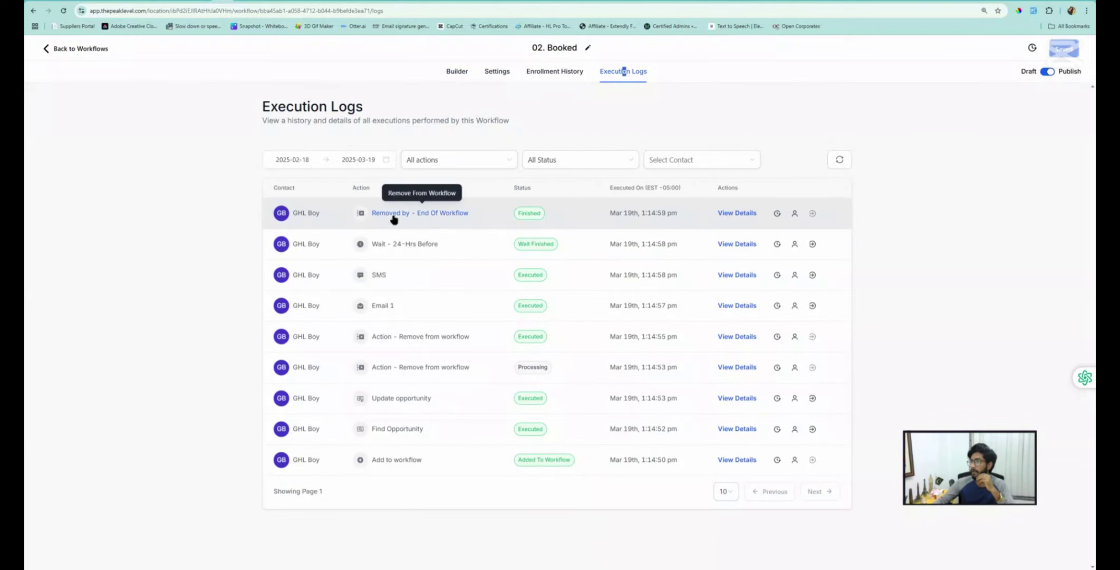
{"action": "left_click", "coordinate": [460, 73]}
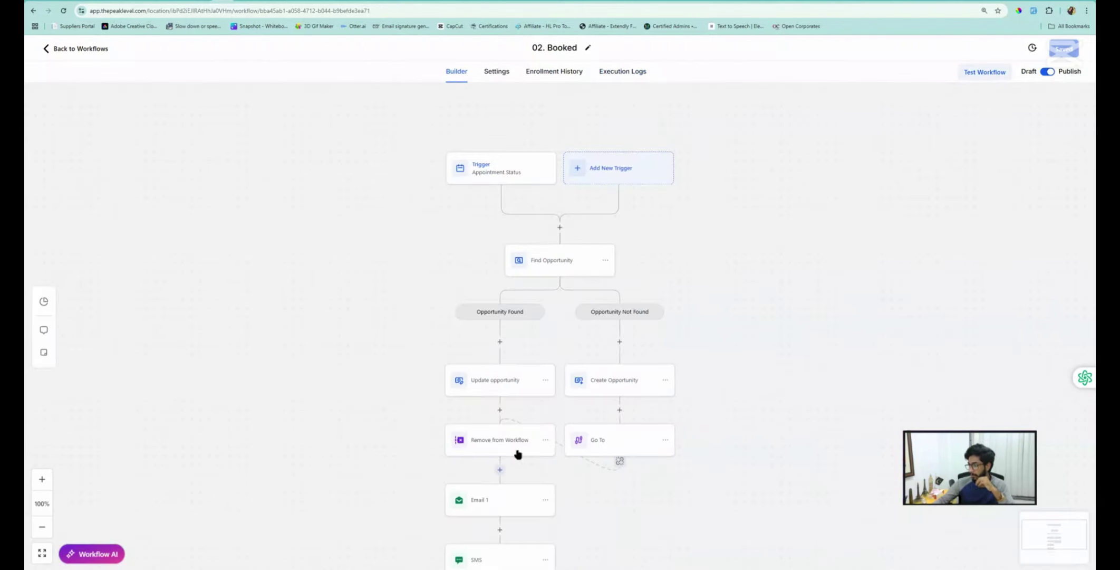
{"action": "scroll", "coordinate": [493, 399], "scroll_direction": "down", "scroll_amount": 1}
{"action": "scroll", "coordinate": [490, 403], "scroll_direction": "down", "scroll_amount": 1}
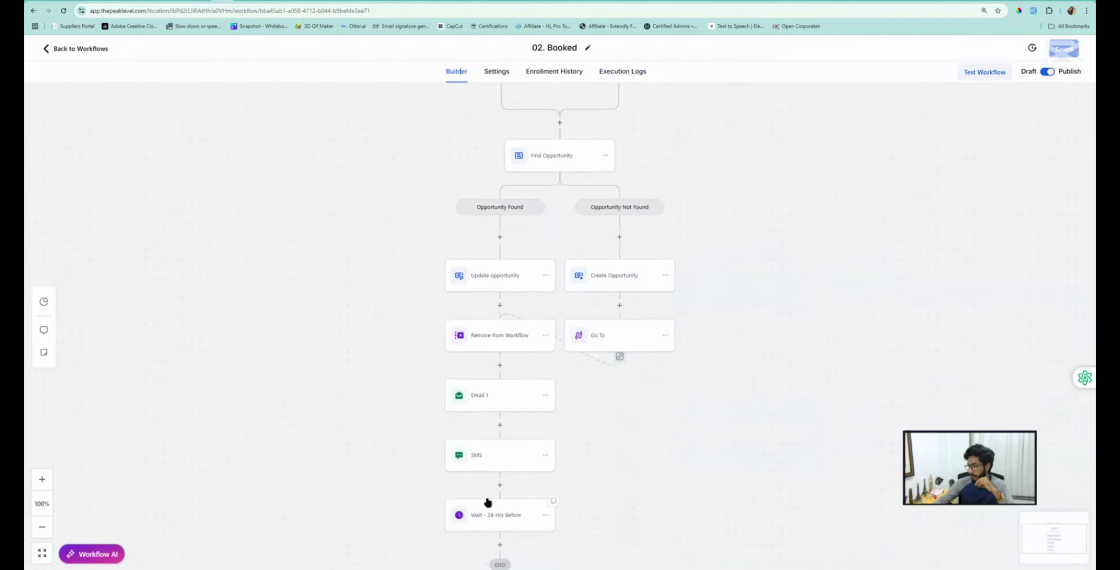
{"action": "scroll", "coordinate": [495, 485], "scroll_direction": "down", "scroll_amount": 1}
Inspect the Wait - 24-Hrs Before step's settings without changing them
{"action": "left_click", "coordinate": [500, 454]}
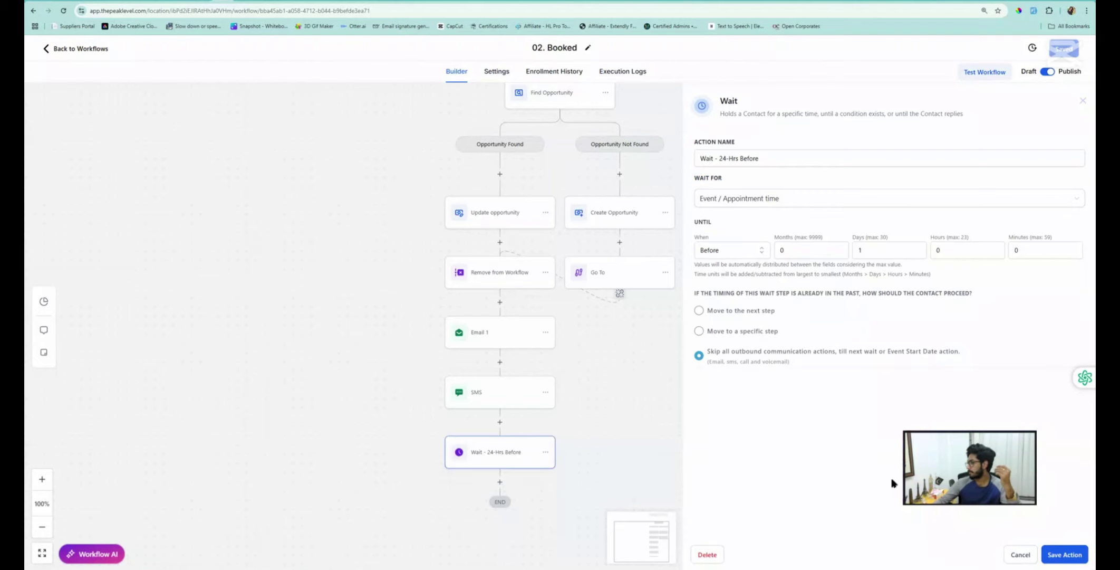
{"action": "left_click", "coordinate": [1020, 554]}
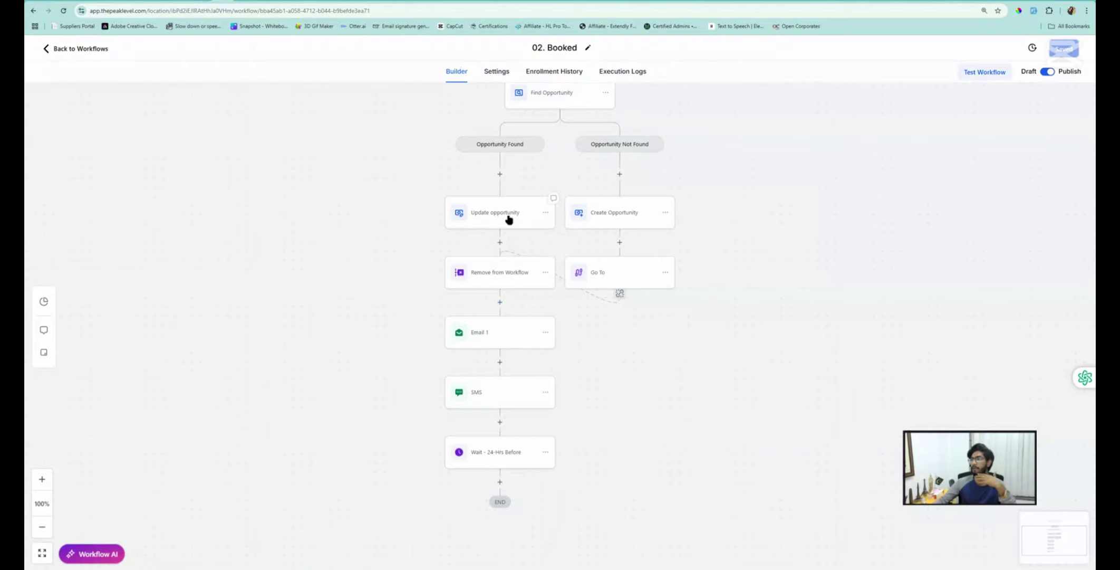
{"action": "scroll", "coordinate": [510, 216], "scroll_direction": "up", "scroll_amount": 4}
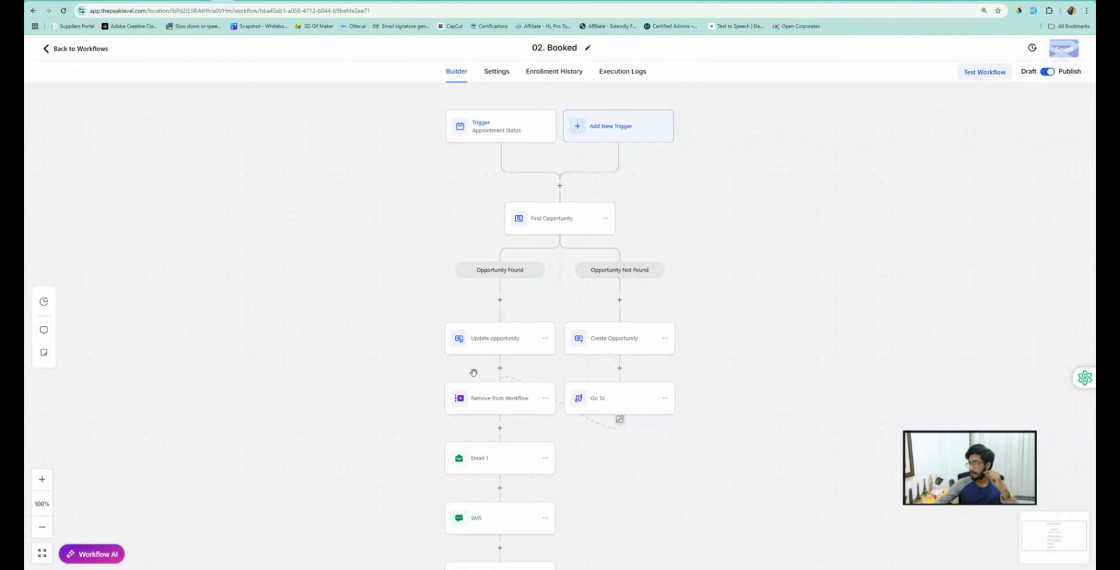
Add 03. No Show to the Remove from Workflow step, save the action and workflow, and go back
{"action": "left_click", "coordinate": [508, 401]}
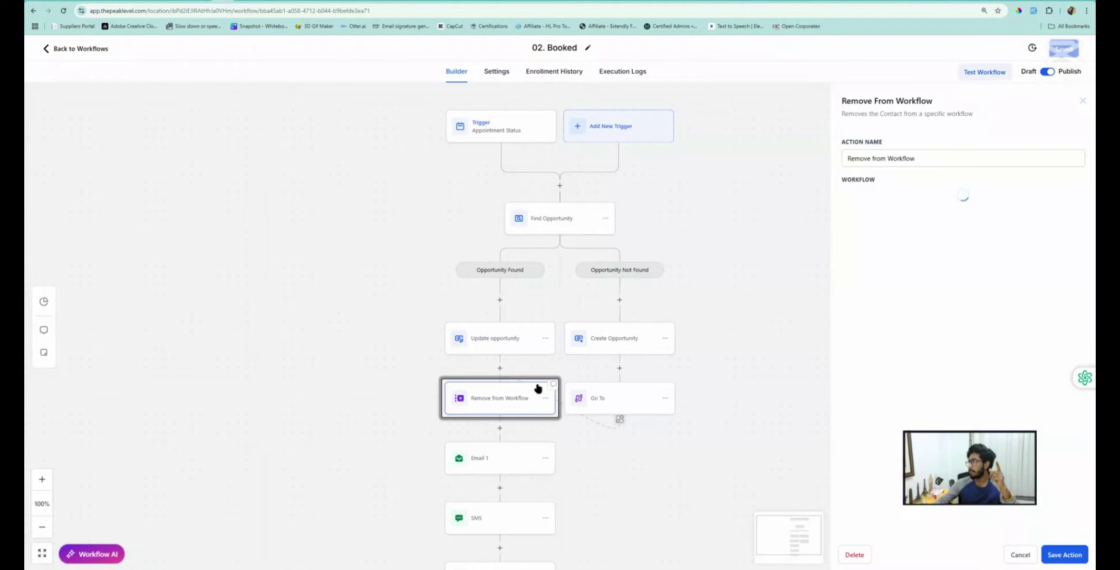
{"action": "left_click", "coordinate": [940, 224]}
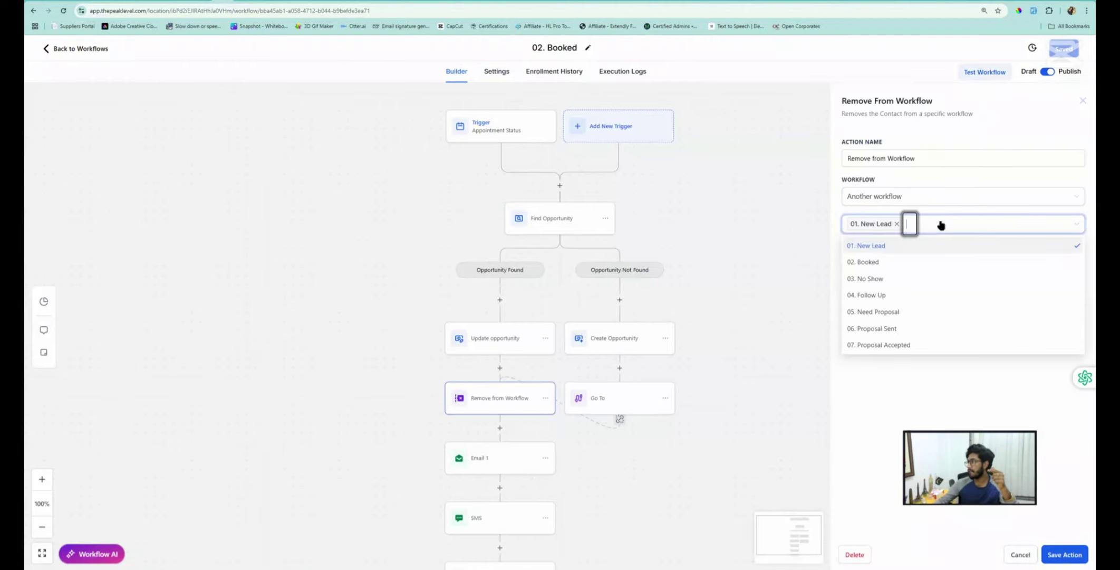
{"action": "left_click", "coordinate": [865, 280]}
{"action": "left_click", "coordinate": [855, 422]}
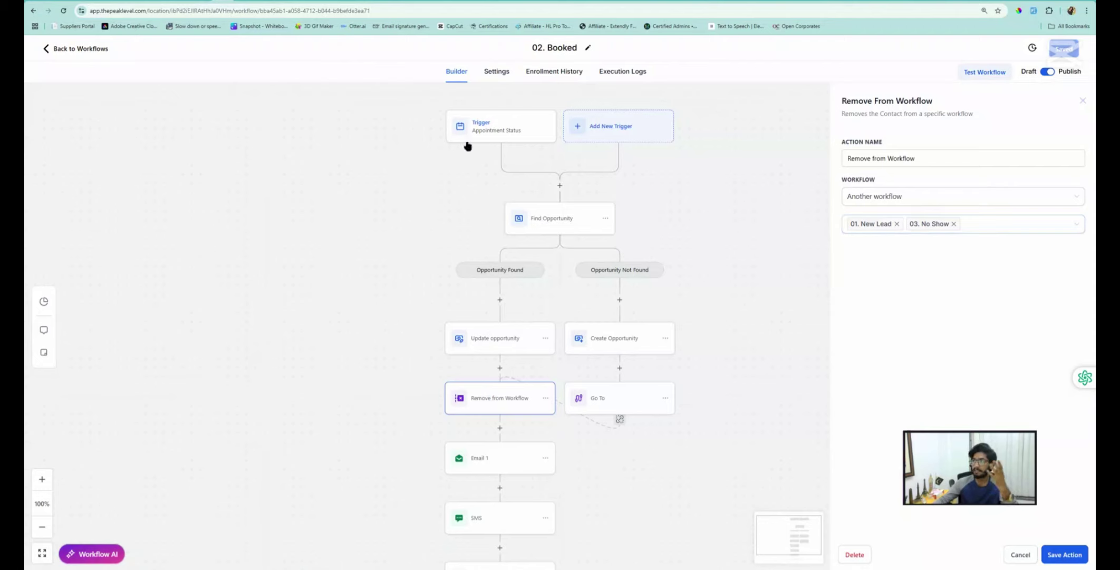
{"action": "left_click", "coordinate": [1076, 552]}
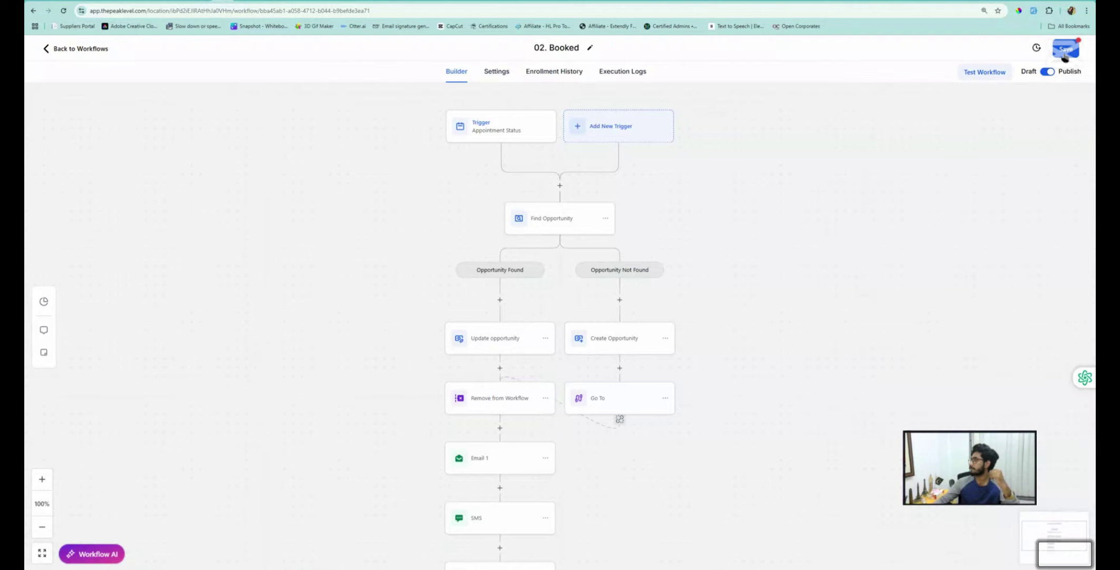
{"action": "left_click", "coordinate": [76, 49]}
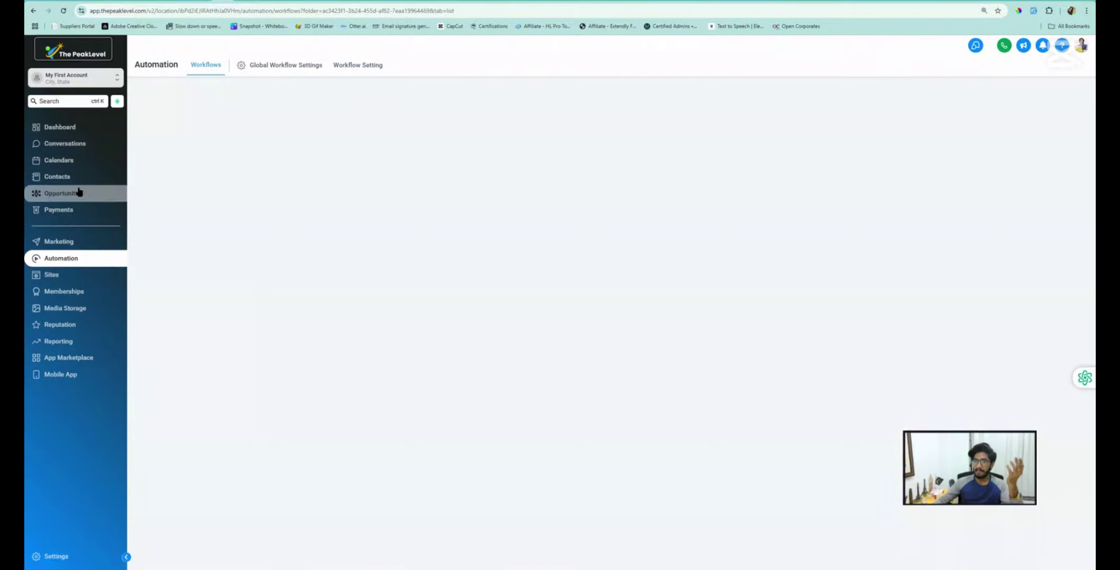
Drag the lead's card from Booked to No Show on the Sales Pipeline board, then return to Automation
{"action": "left_click", "coordinate": [78, 192]}
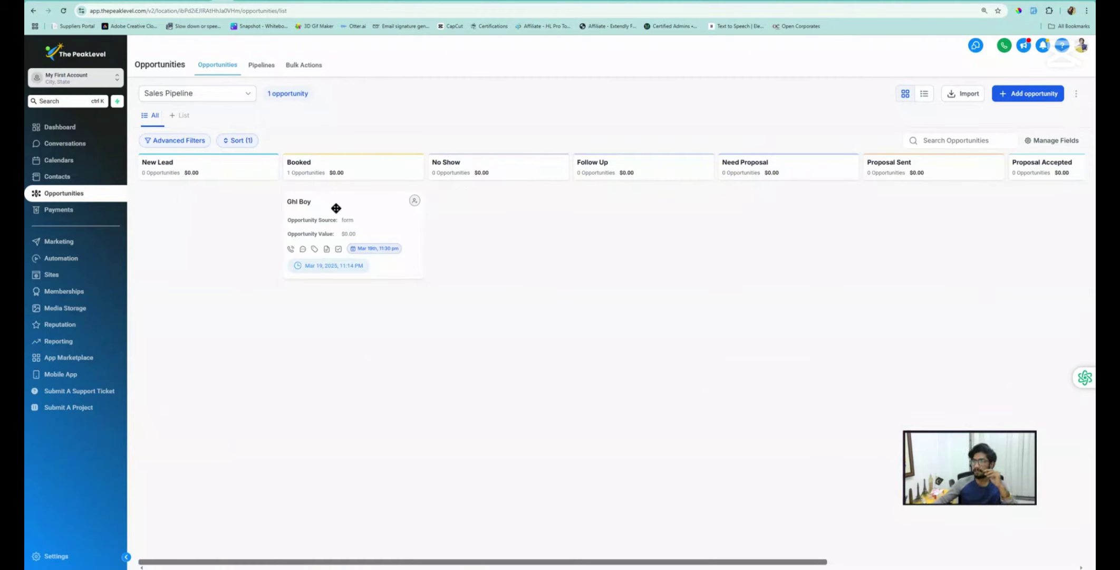
{"action": "left_click_drag", "start_coordinate": [336, 208], "coordinate": [485, 200]}
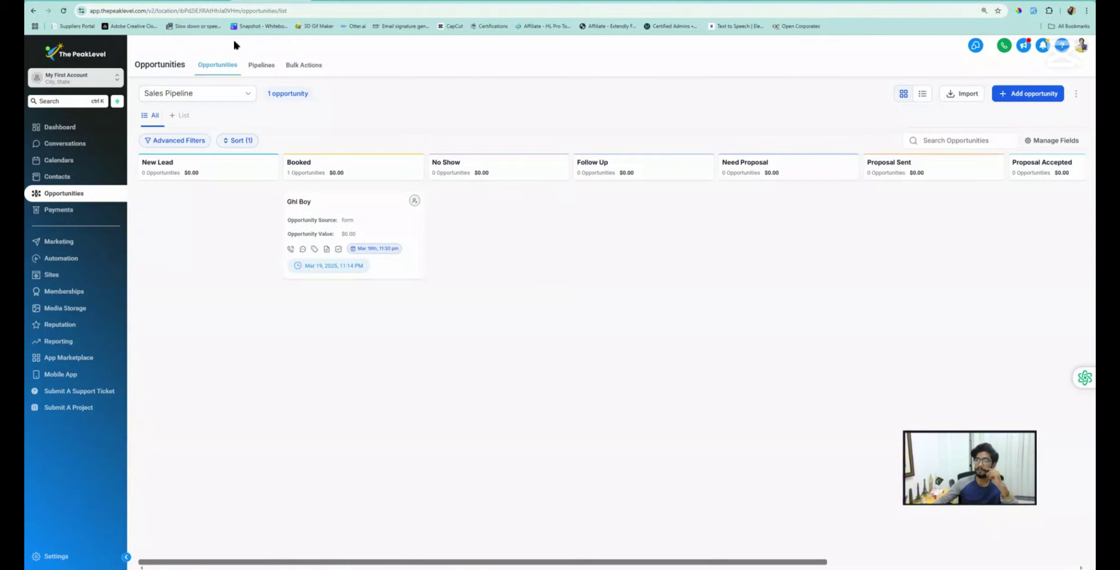
{"action": "left_click", "coordinate": [59, 260]}
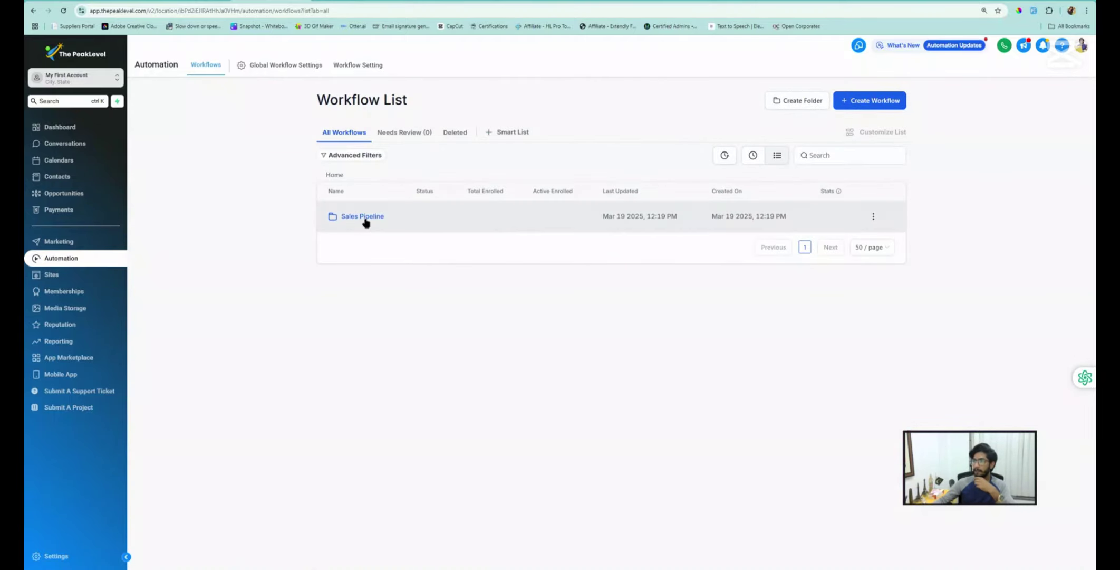
Review the 03. No Show workflow's steps in the Sales Pipeline folder, then go back to the list
{"action": "left_click", "coordinate": [364, 219]}
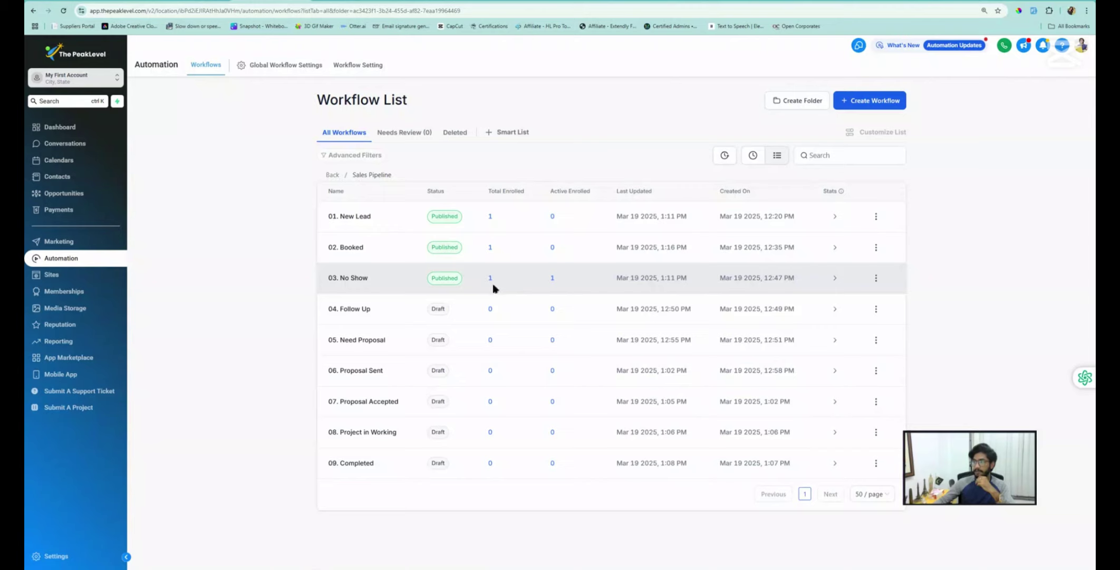
{"action": "left_click", "coordinate": [351, 280]}
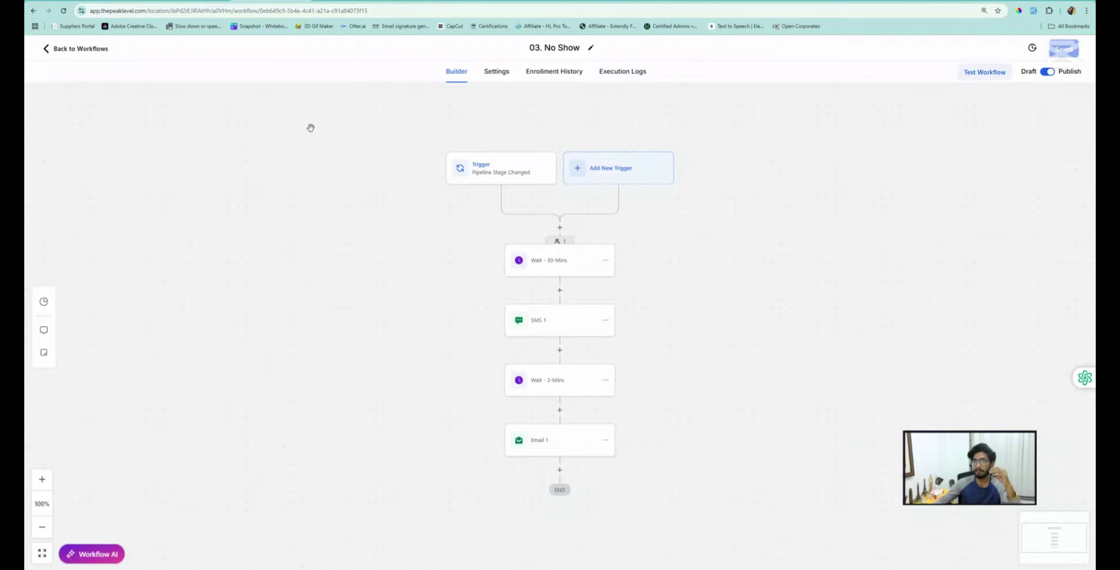
{"action": "left_click", "coordinate": [84, 52]}
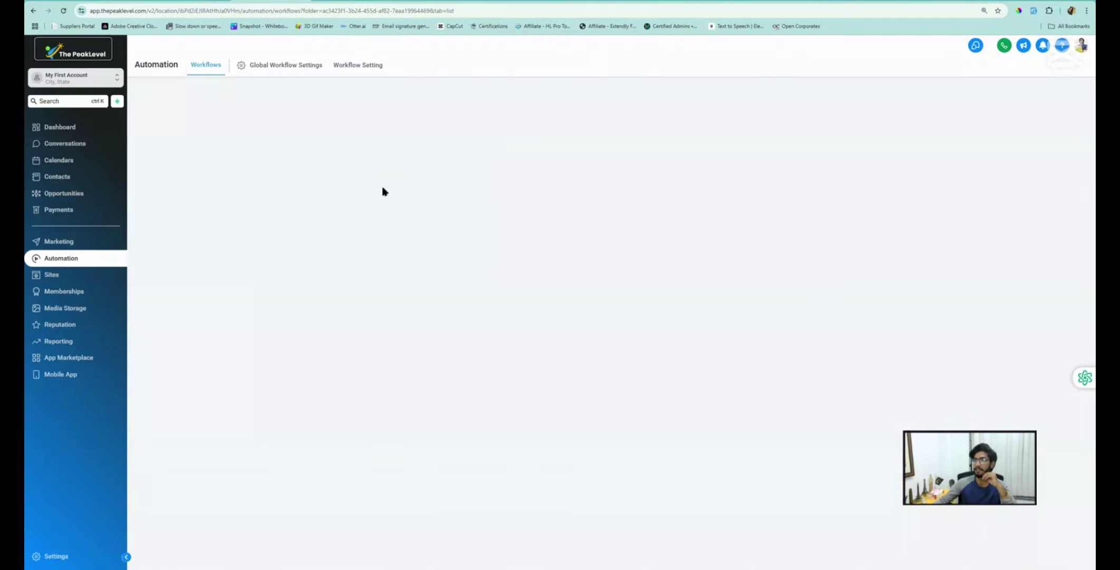
Select the Sales Pipeline on the Opportunities board and reload it via Pipelines
{"action": "left_click", "coordinate": [347, 2]}
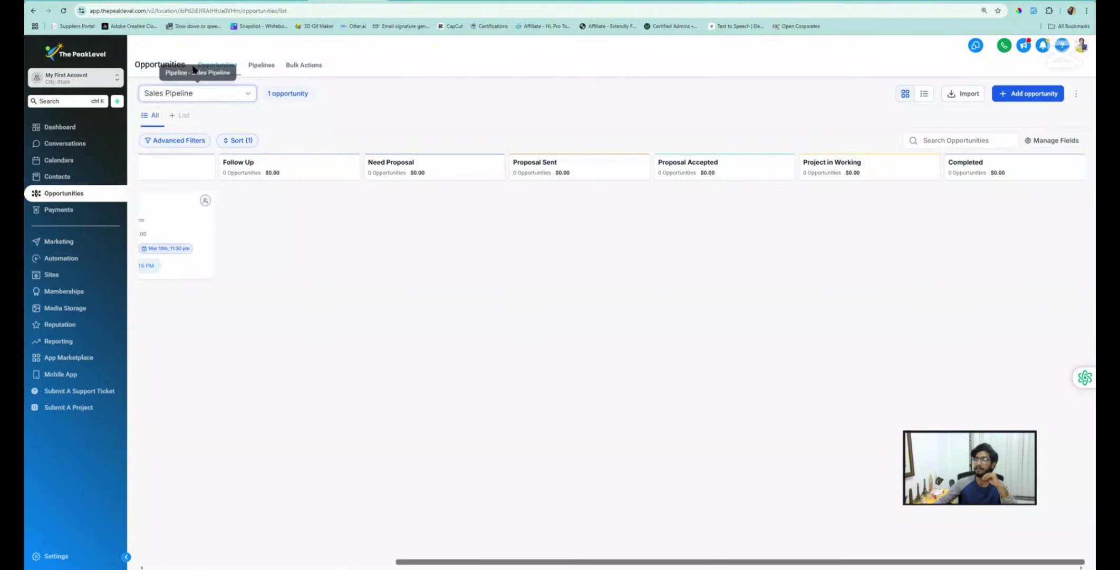
{"action": "left_click", "coordinate": [180, 103]}
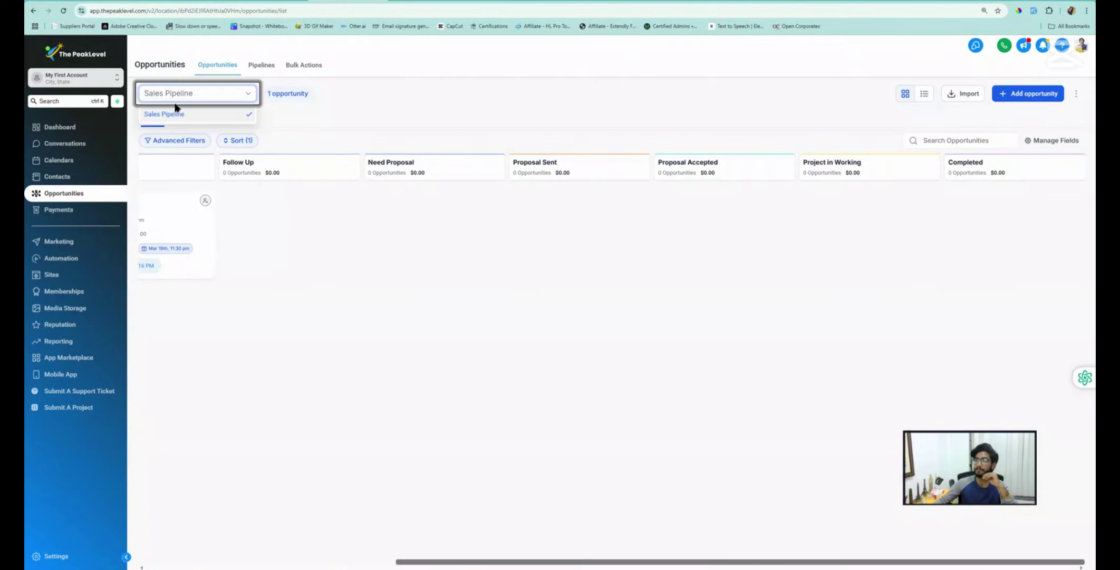
{"action": "left_click", "coordinate": [175, 112]}
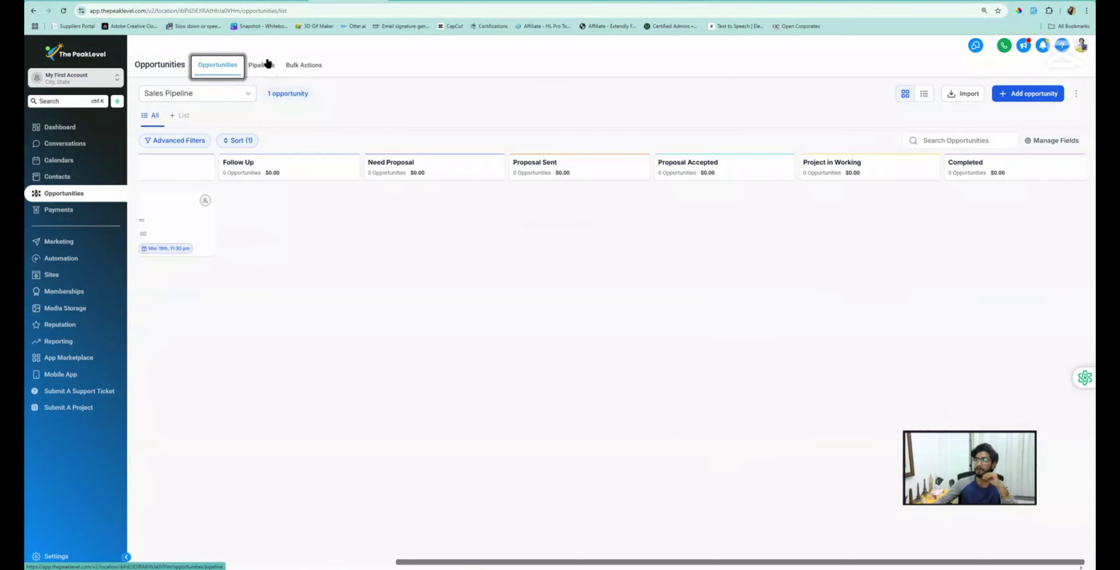
{"action": "left_click", "coordinate": [261, 66]}
{"action": "left_click", "coordinate": [204, 69]}
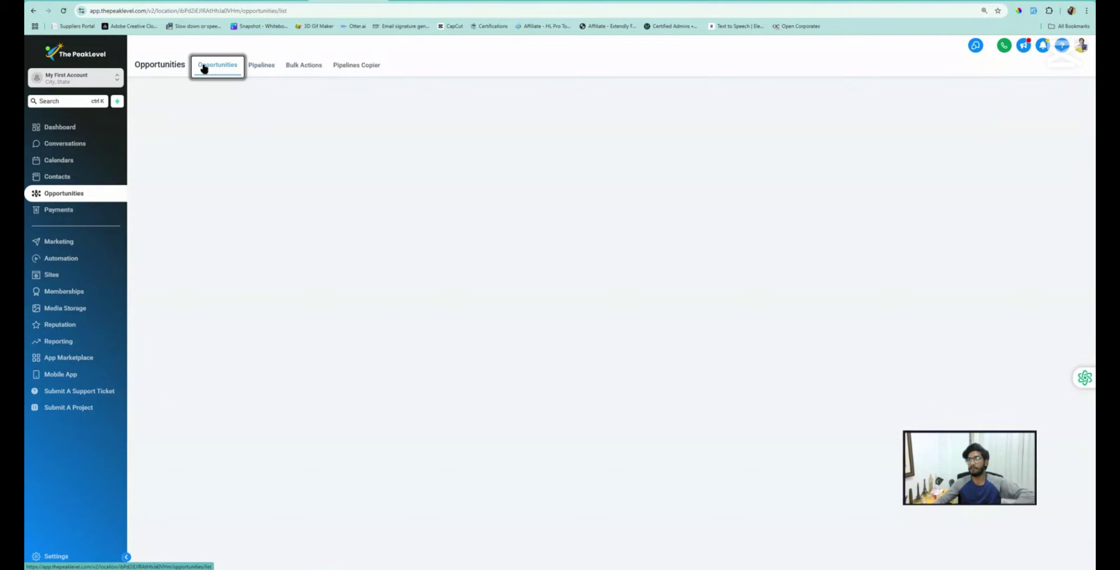